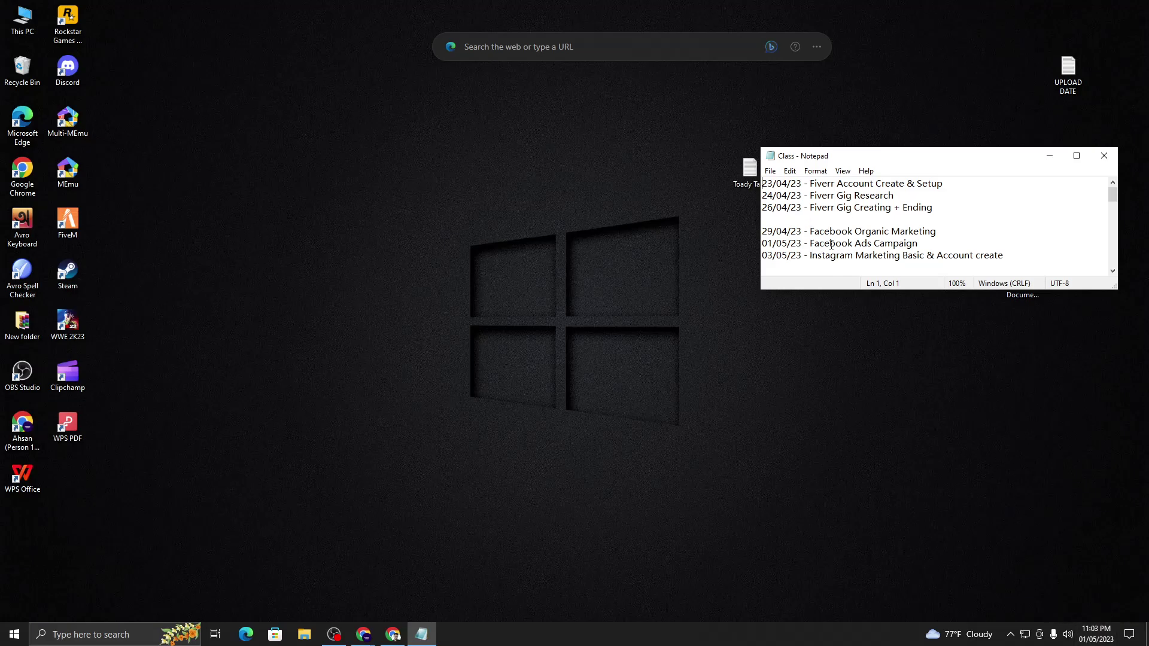
# - Highlight the Facebook Ads Campaign and Facebook Organic Marketing entries in the class notes, then minimise Notepad
pyautogui.moveTo(811, 242); pyautogui.dragTo(919, 244)
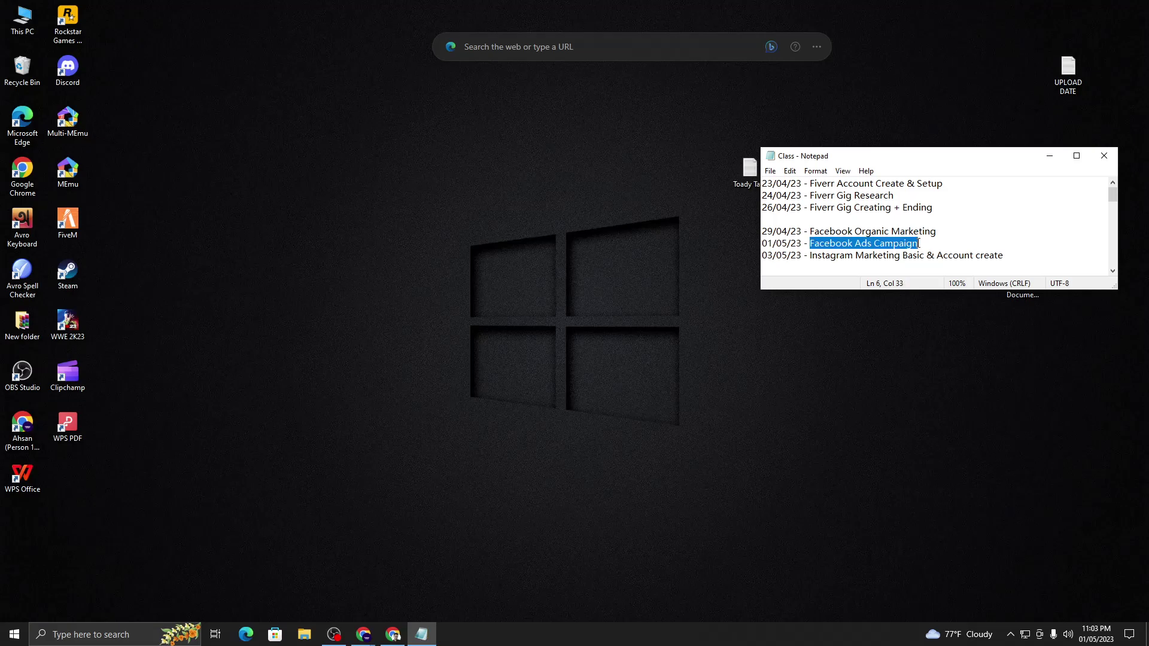
pyautogui.click(884, 234)
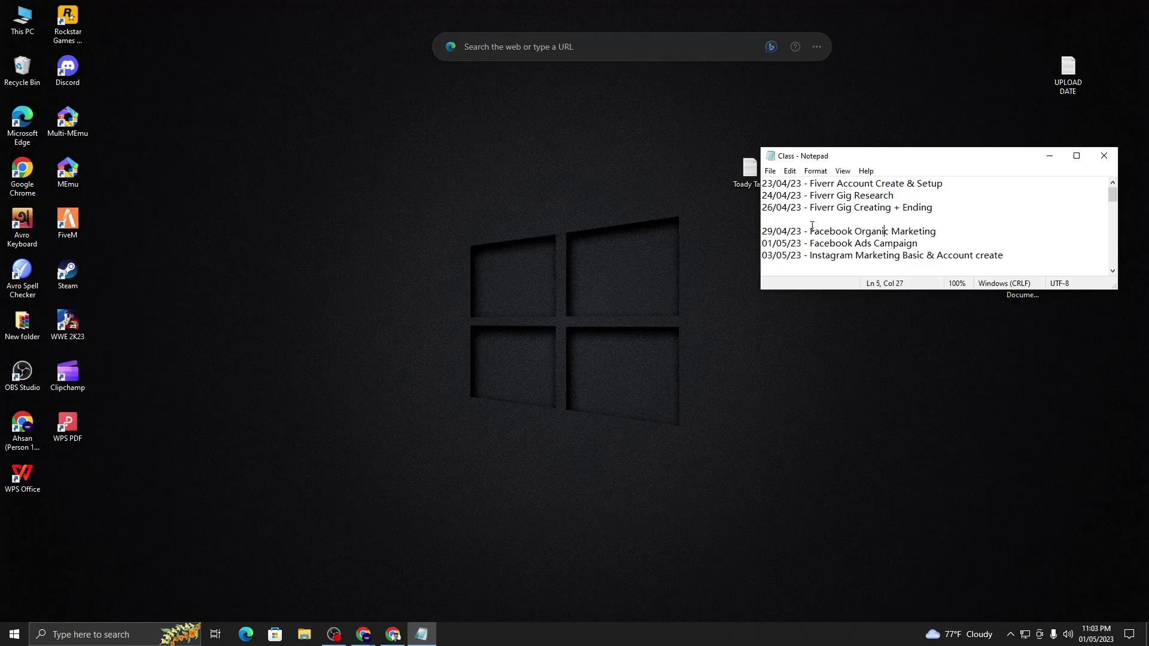
pyautogui.moveTo(812, 233); pyautogui.dragTo(937, 232)
pyautogui.click(913, 255)
pyautogui.click(1049, 155)
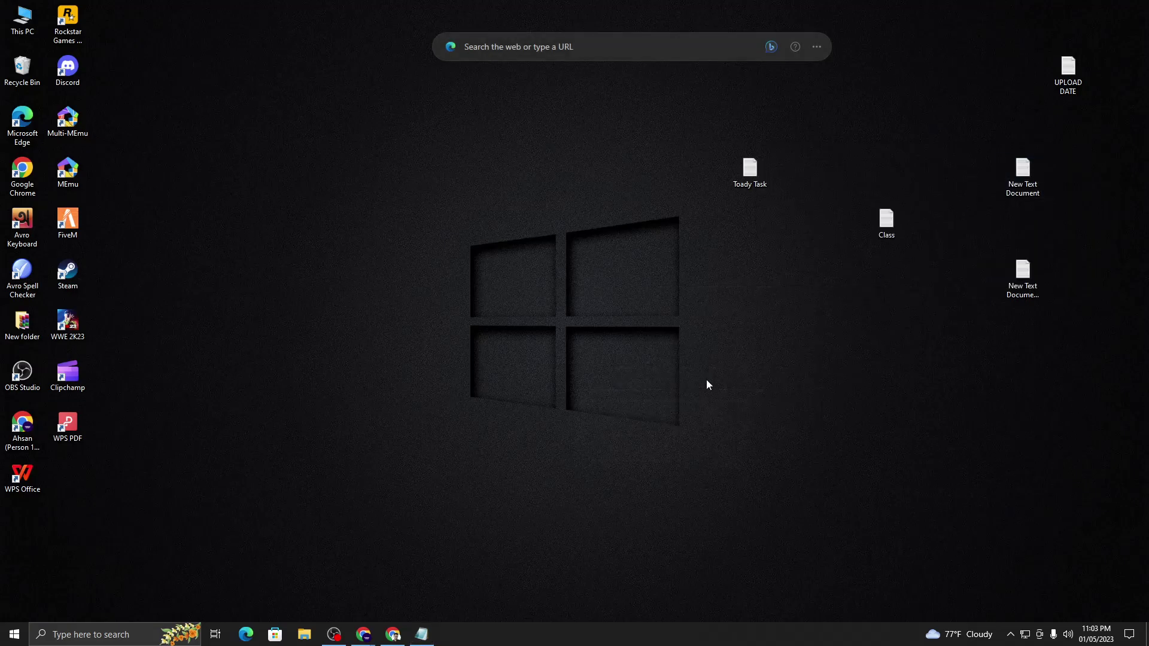
pyautogui.click(401, 636)
# - Return to the Bengali Facebook Organic Marketing document and briefly select its heading
pyautogui.click(239, 10)
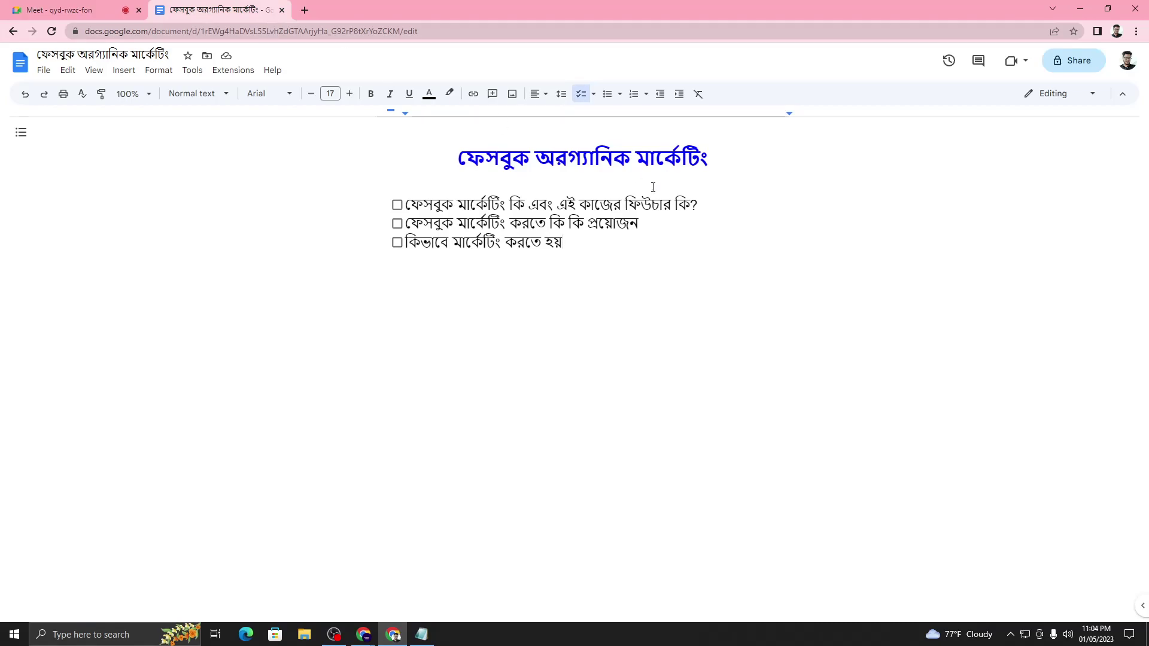
pyautogui.moveTo(455, 157); pyautogui.dragTo(715, 156)
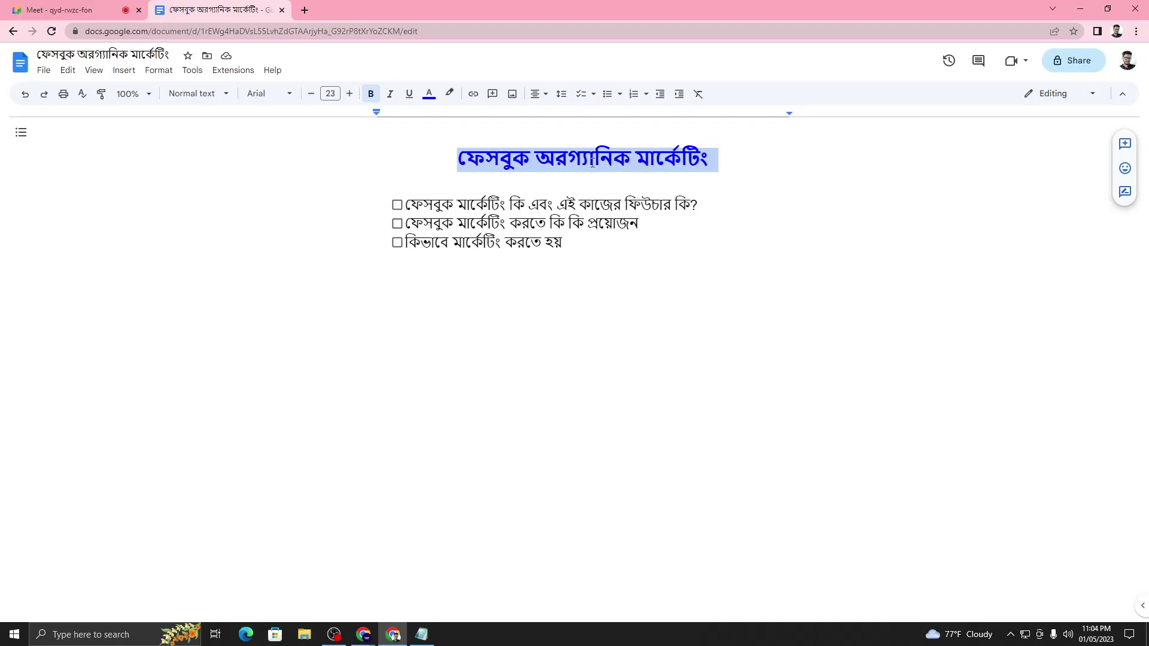
pyautogui.click(574, 163)
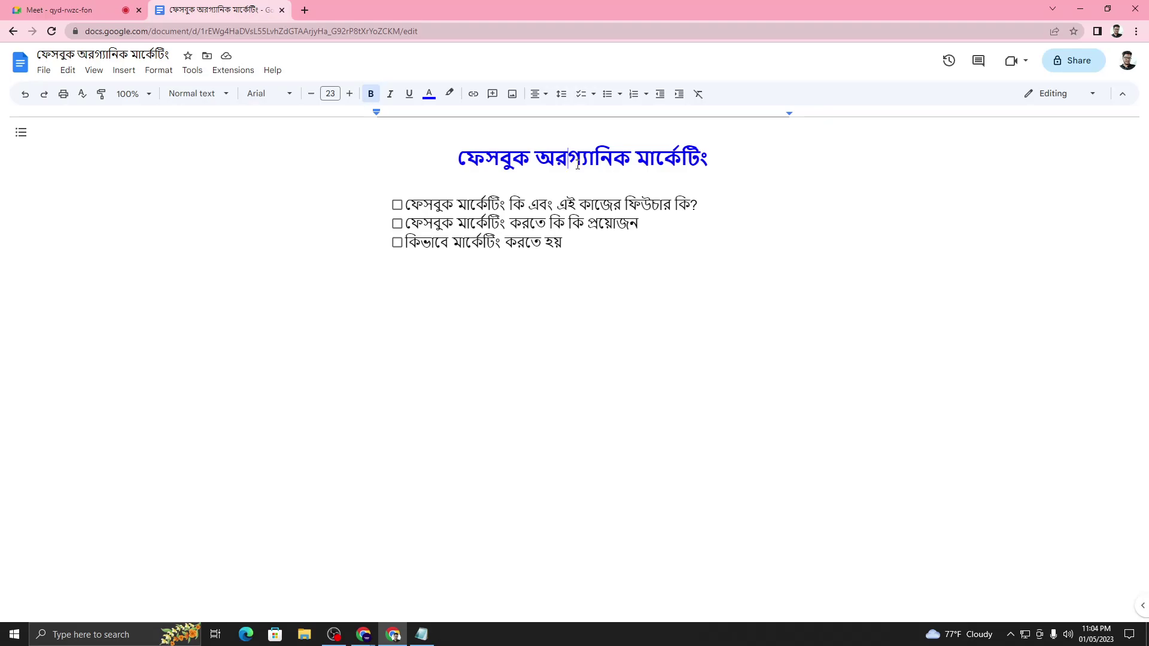
# - Admit the waiting person into the Meet call and return to the Docs checklist
pyautogui.click(60, 9)
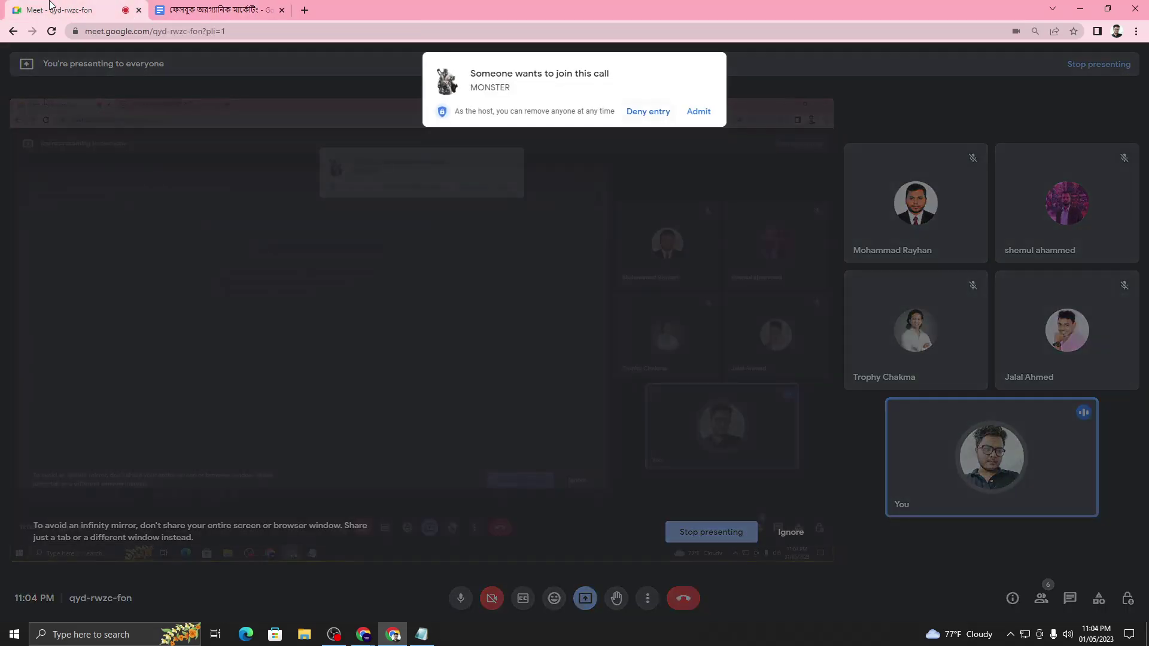
pyautogui.click(698, 111)
pyautogui.click(215, 10)
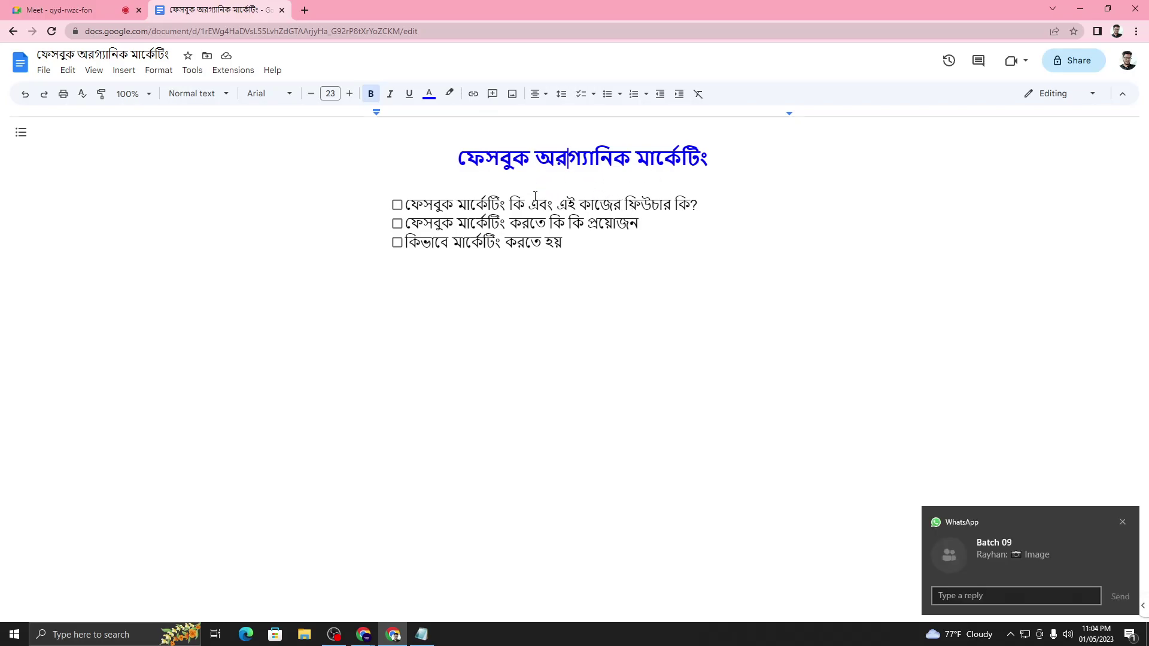
# - Dismiss the WhatsApp notification, then tick and untick the first checklist item
pyautogui.click(1125, 525)
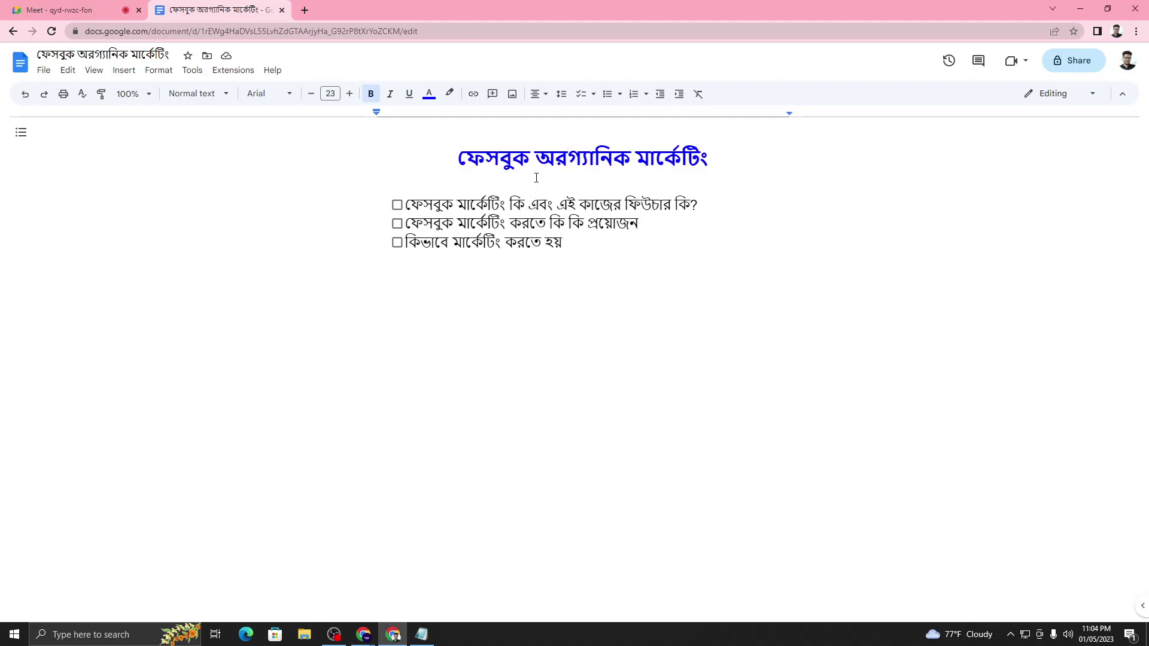
pyautogui.click(397, 204)
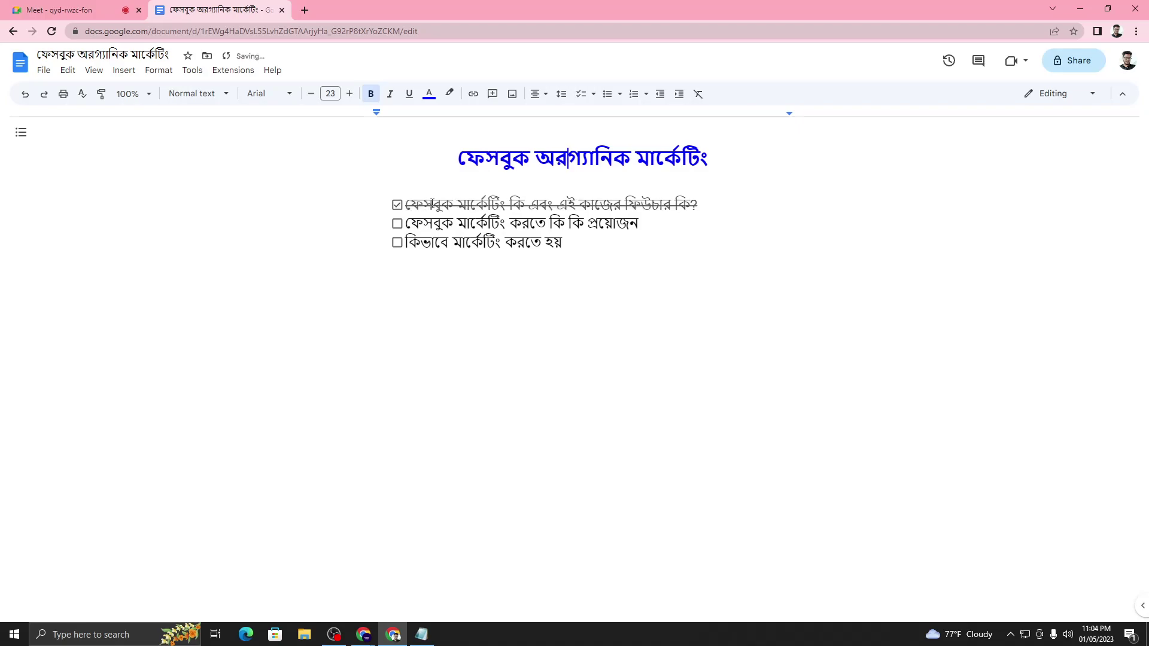
pyautogui.hotkey('ctrl', 'z')
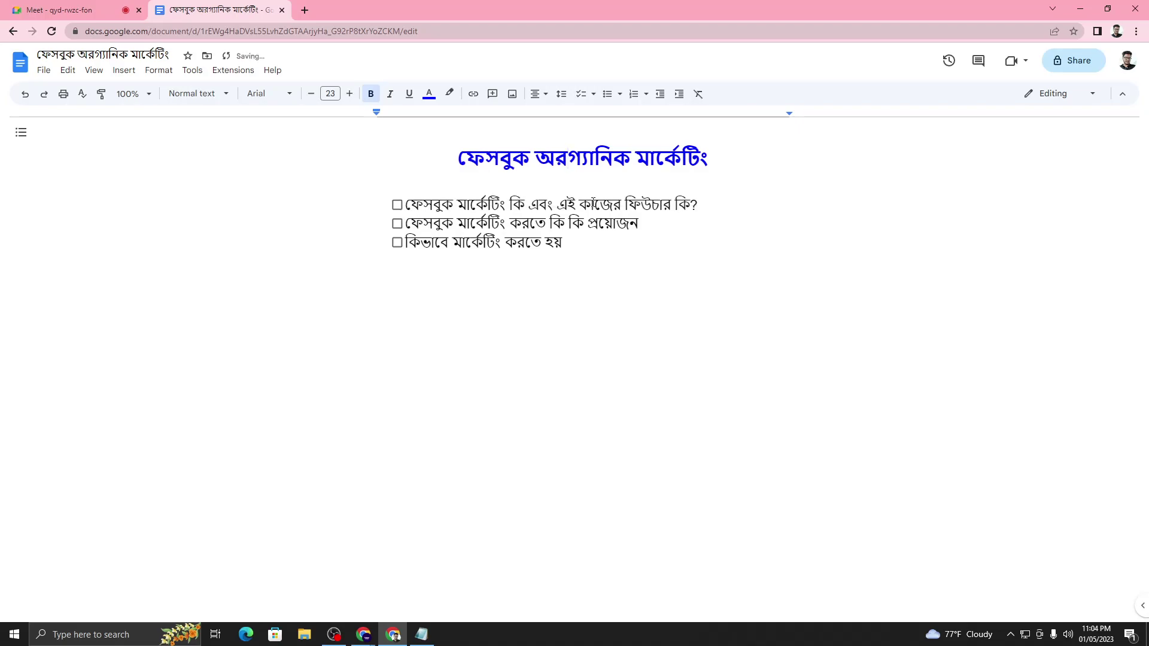
# - Highlight portions of the first checklist item, then admit the next person waiting in Meet
pyautogui.moveTo(698, 206); pyautogui.dragTo(405, 209)
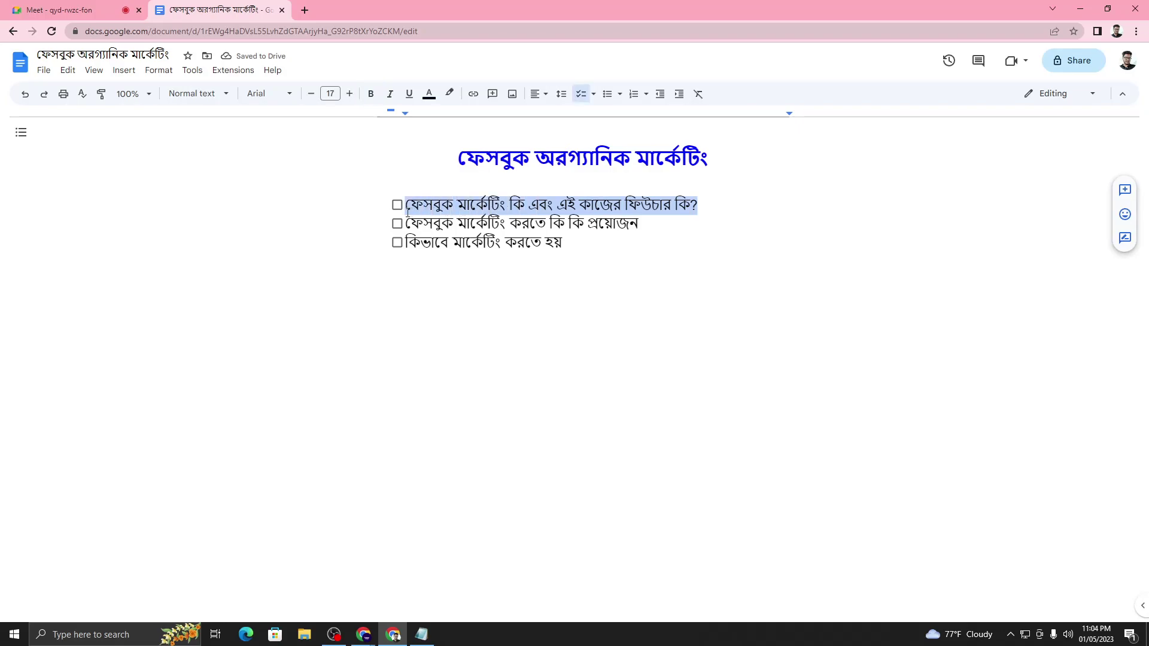
pyautogui.click(489, 205)
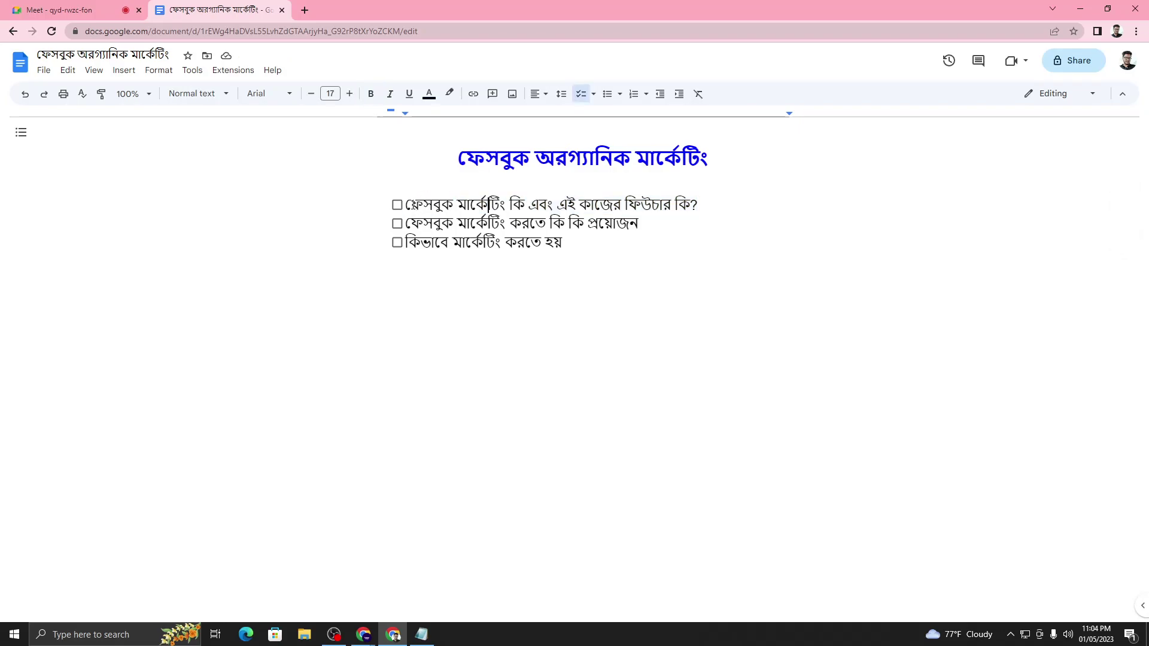
pyautogui.moveTo(408, 205); pyautogui.dragTo(524, 204)
pyautogui.click(591, 202)
pyautogui.moveTo(705, 208); pyautogui.dragTo(506, 205)
pyautogui.moveTo(506, 205); pyautogui.dragTo(411, 208)
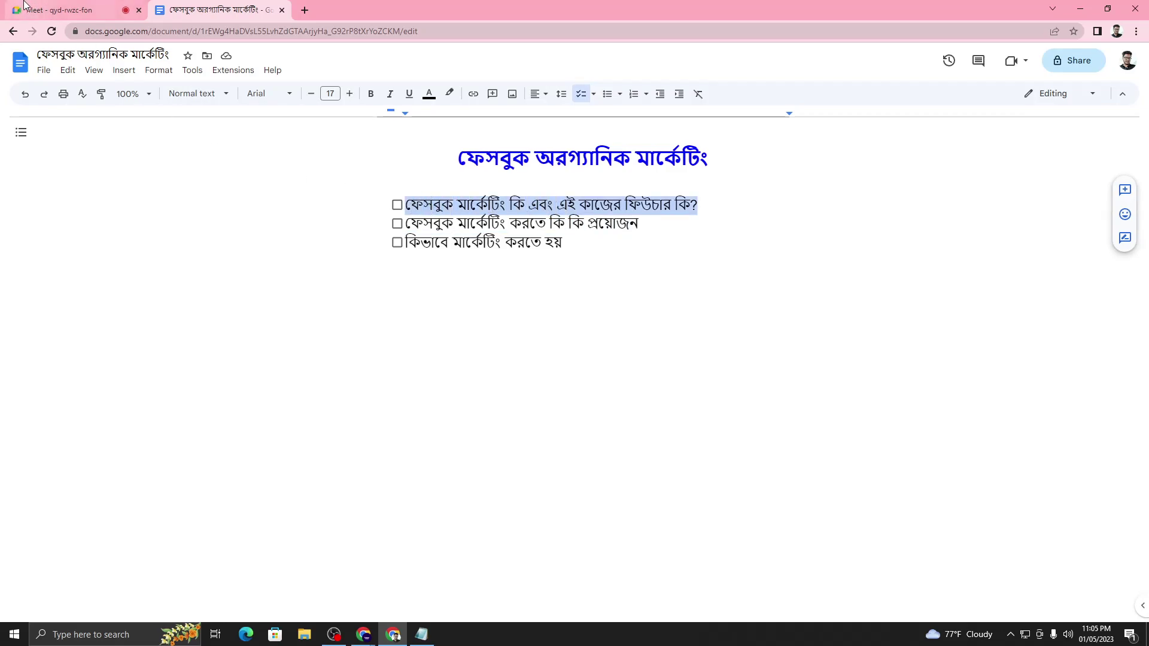
pyautogui.click(60, 10)
pyautogui.click(688, 113)
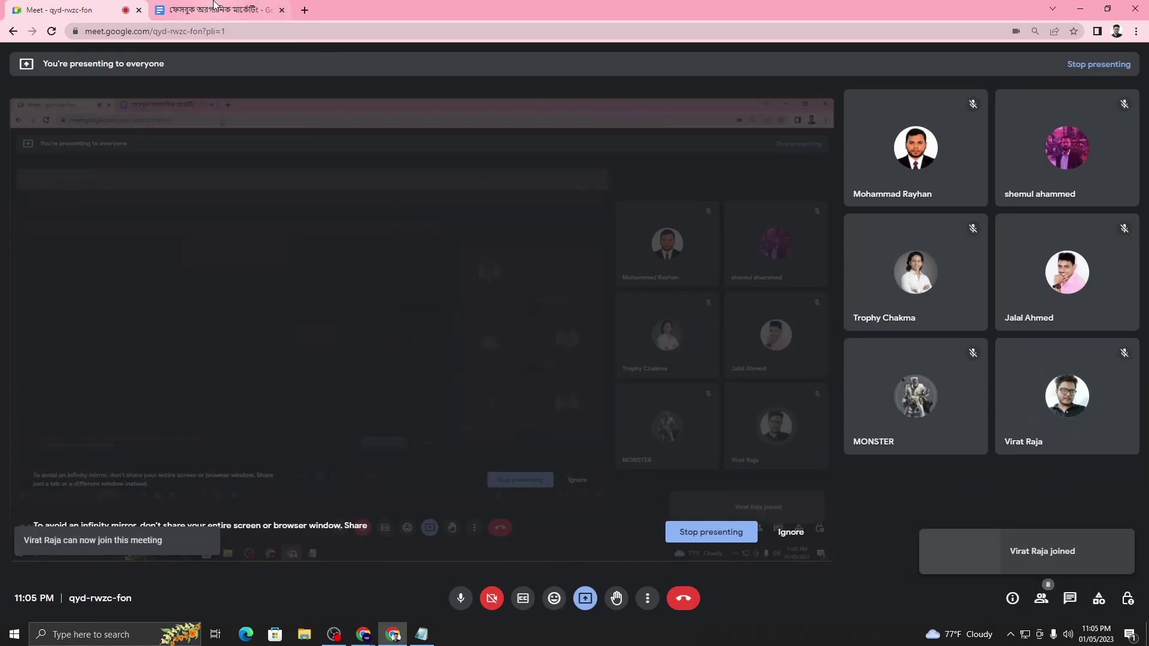
# - Switch back to the Docs checklist and place the cursor in the first item
pyautogui.hotkey('ctrl', 'Tab')
pyautogui.click(601, 221)
pyautogui.click(652, 205)
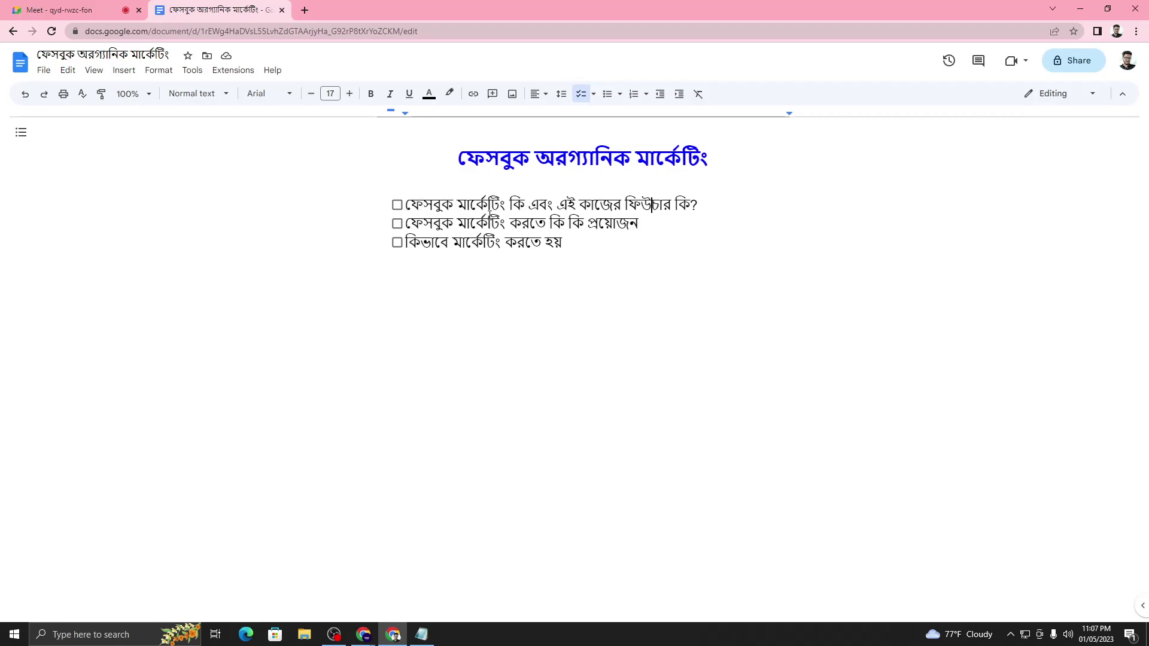
# - Select the first item's opening words, then flip between Meet and Docs, ending on Meet
pyautogui.moveTo(405, 208); pyautogui.dragTo(524, 209)
pyautogui.click(526, 208)
pyautogui.click(63, 10)
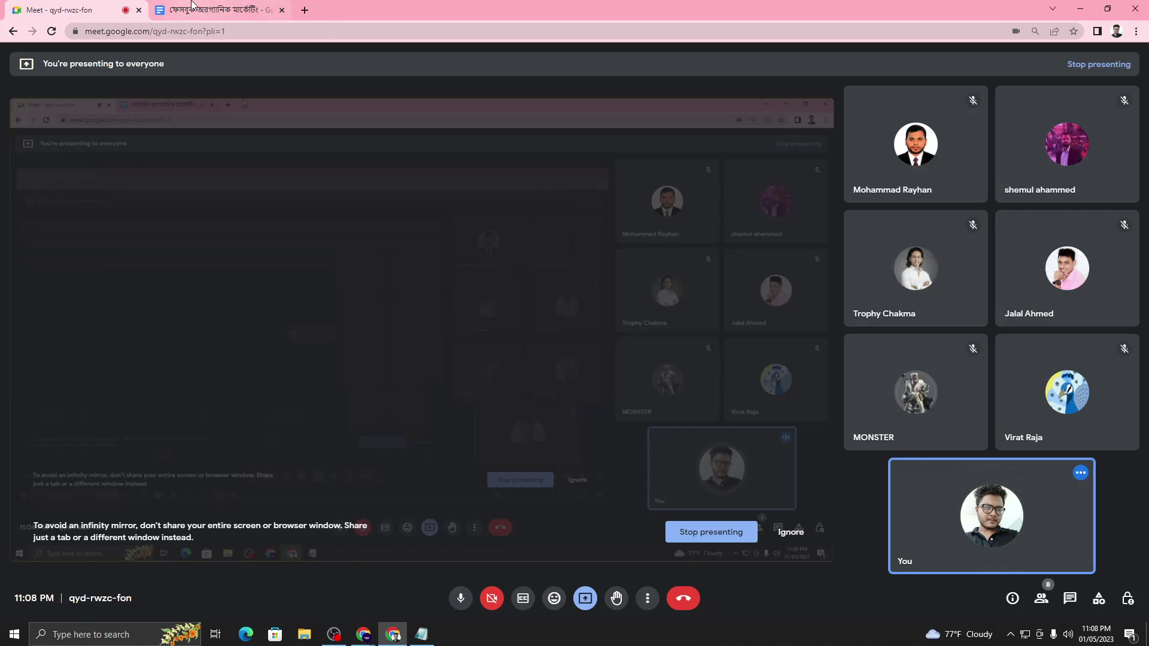
pyautogui.click(218, 10)
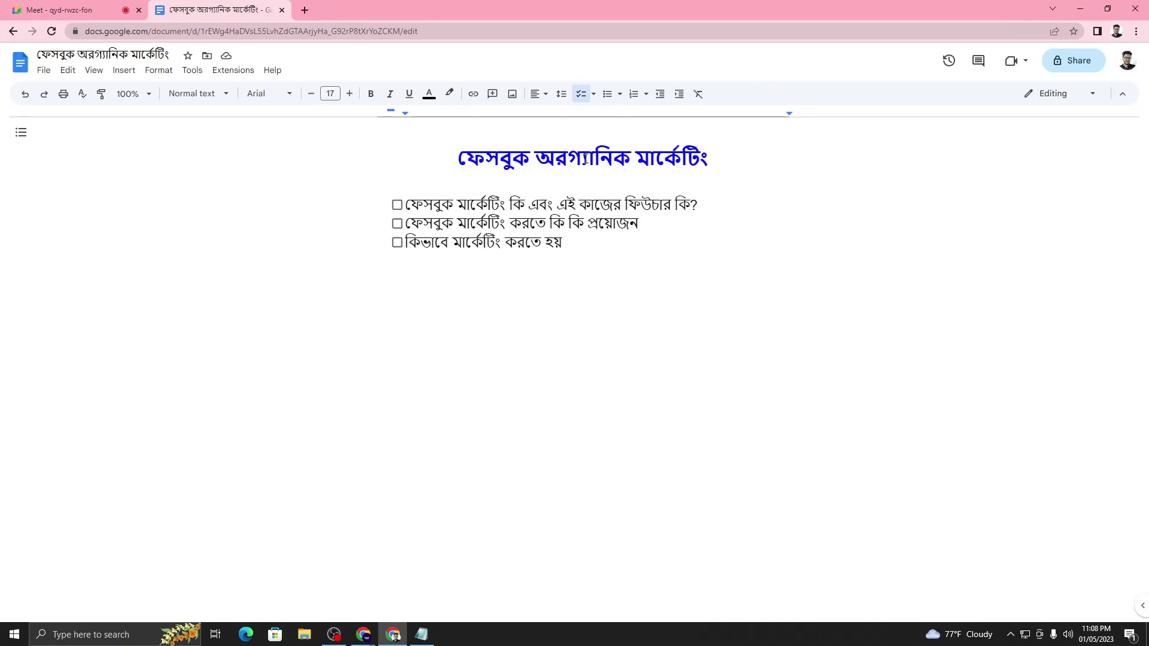
pyautogui.click(72, 10)
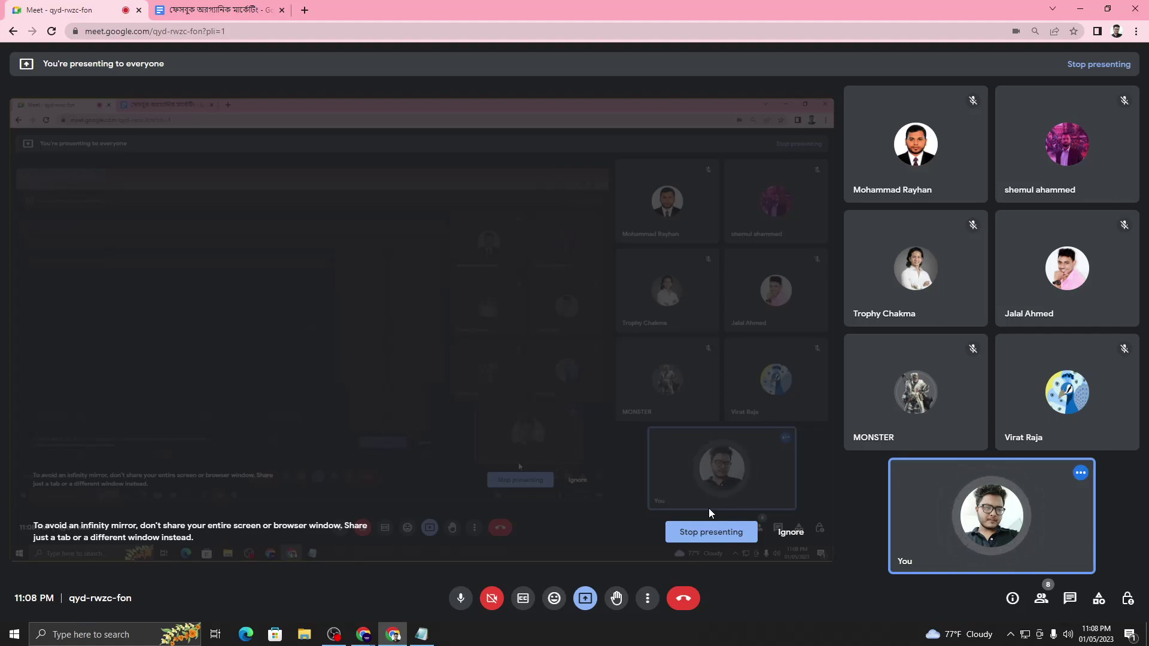
# - Present the entire screen to everyone in the six-participant Meet call
pyautogui.moveTo(1039, 393)
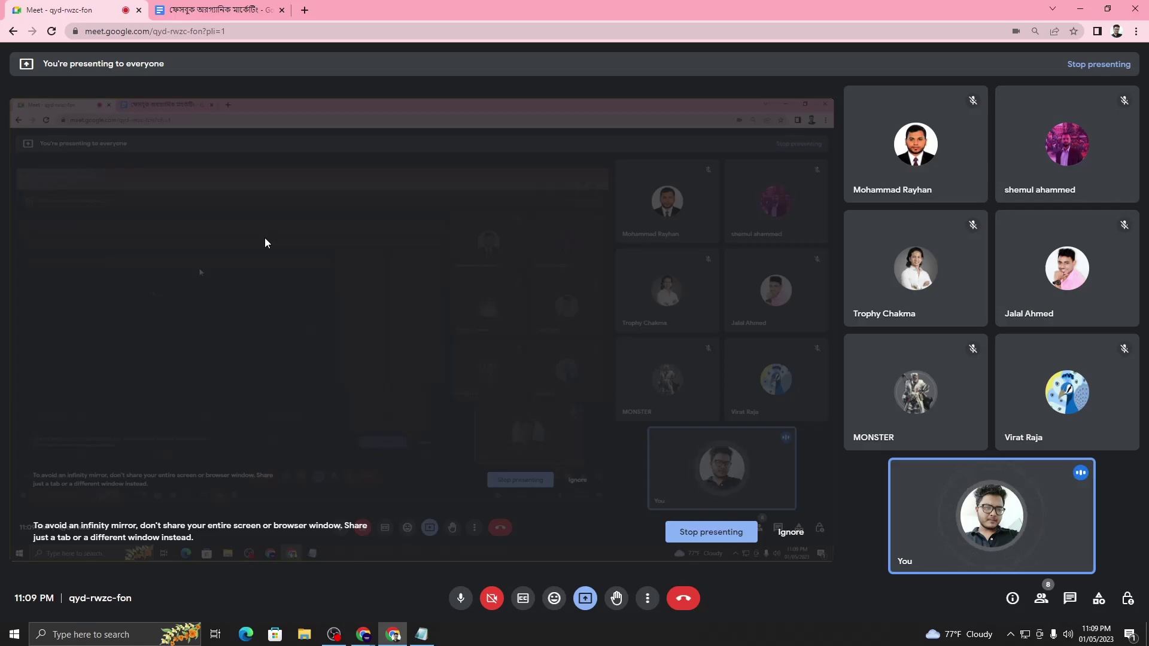
# - Minimise the Docs window, restore the second Chrome window's New Tab, and open Fiverr
pyautogui.click(228, 8)
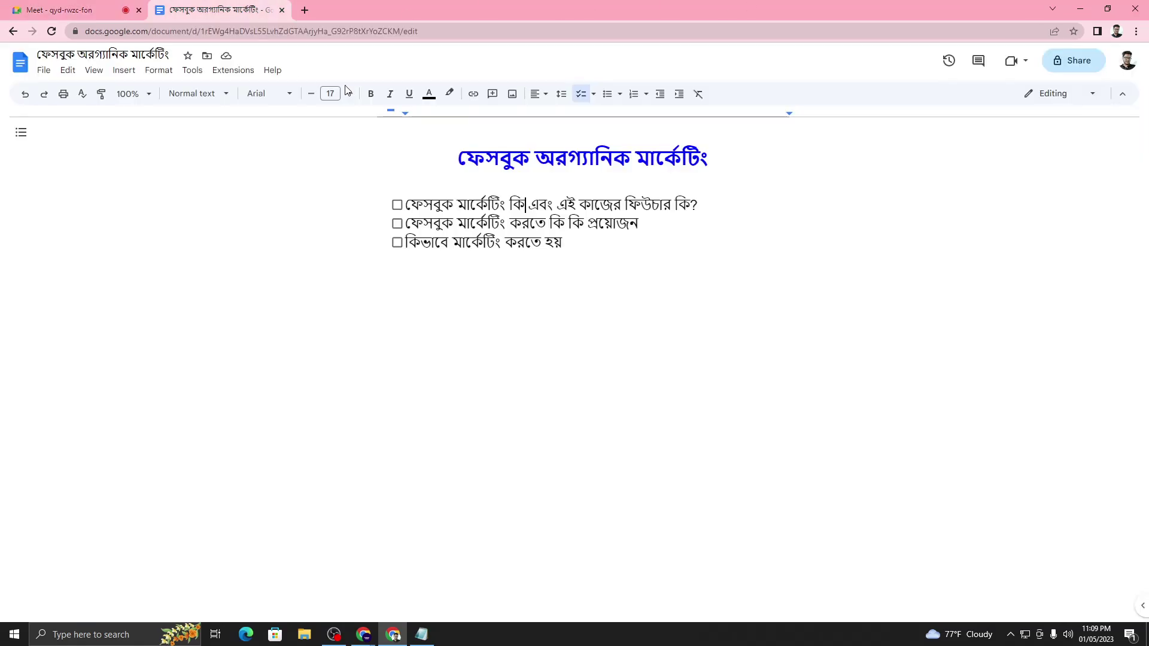
pyautogui.click(1080, 9)
pyautogui.moveTo(363, 634)
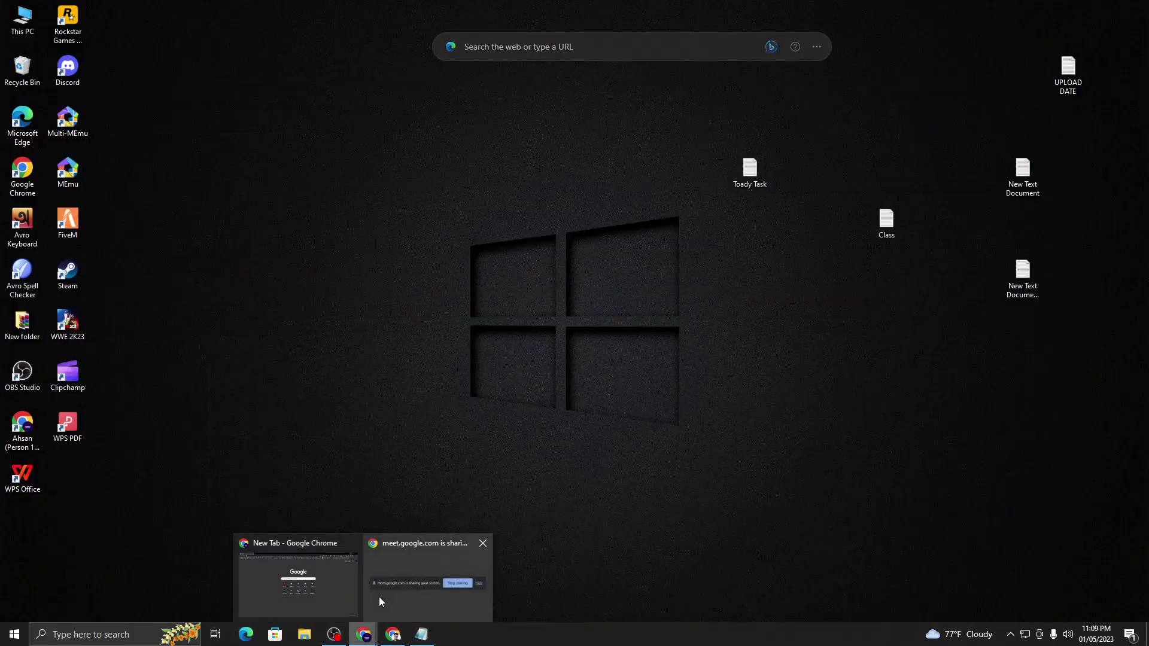
pyautogui.click(314, 590)
pyautogui.click(694, 327)
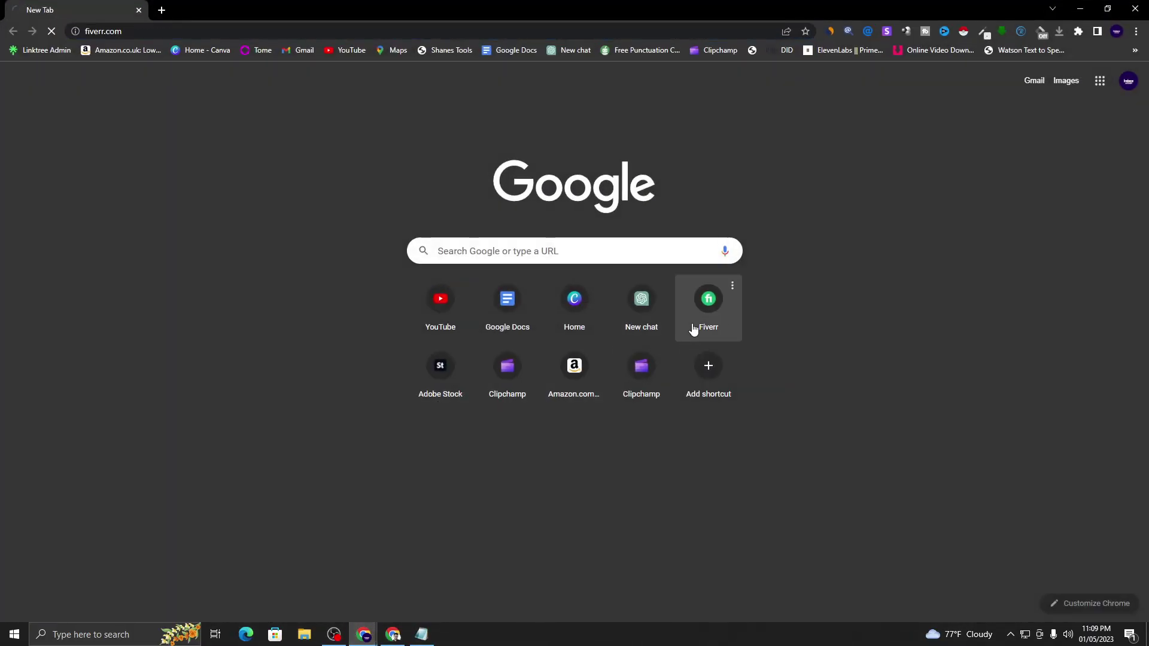
# - Search Fiverr for 'organic facebook marketing' and scan the 28,922 results
pyautogui.click(250, 316)
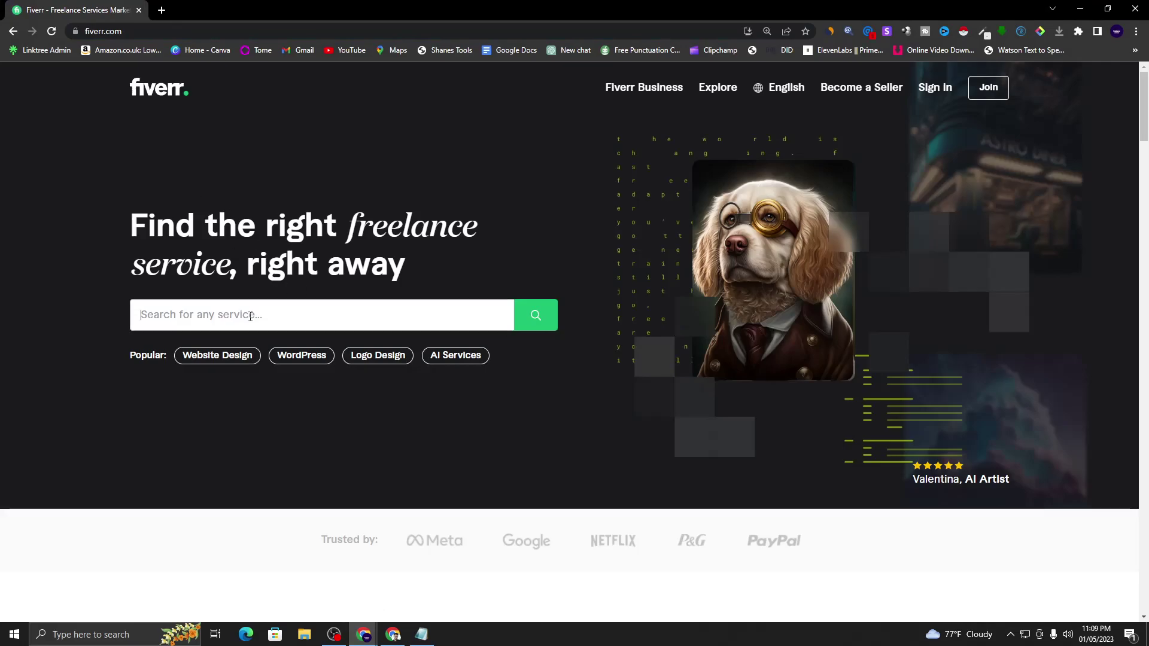
pyautogui.write('faceb')
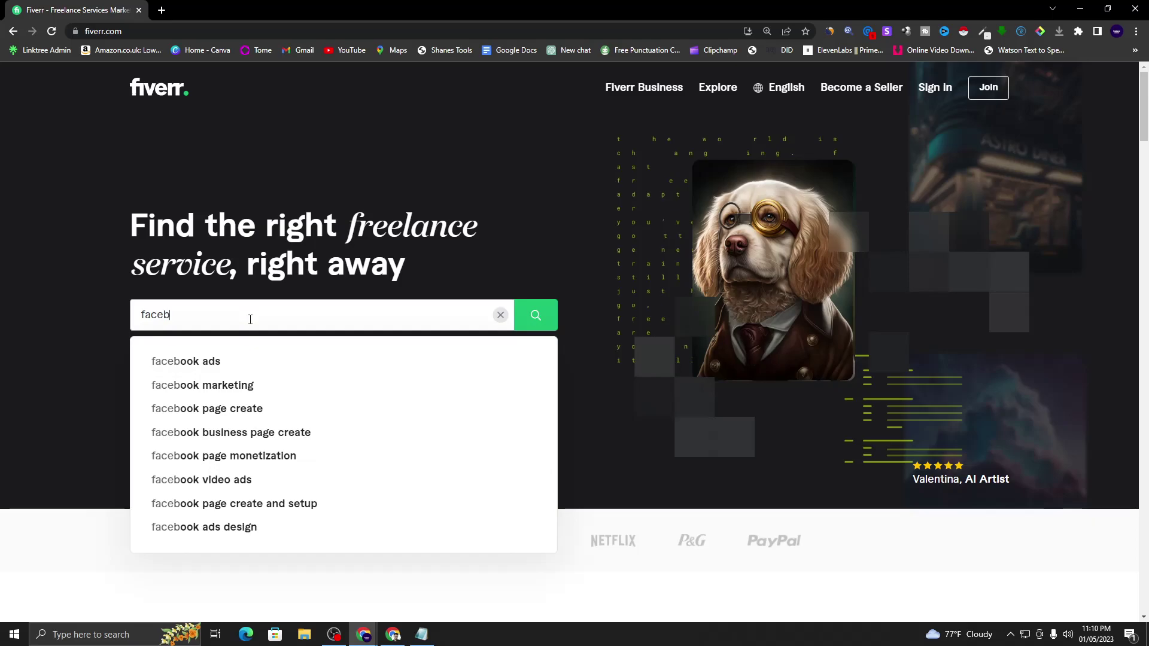
pyautogui.write('ook orga')
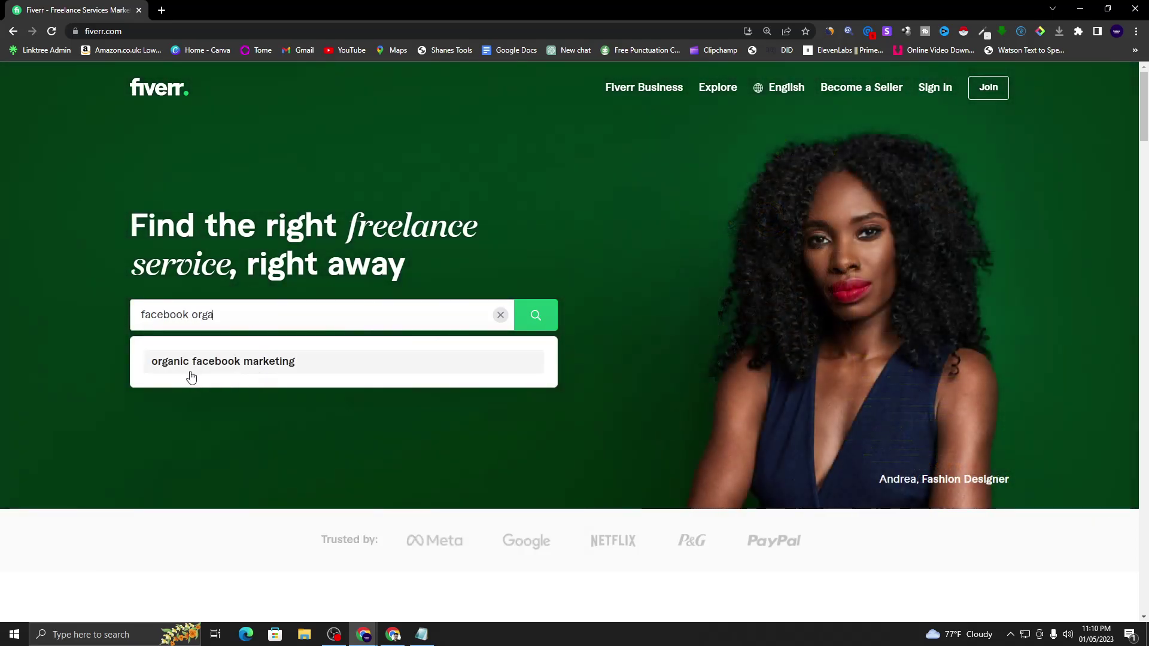
pyautogui.click(280, 364)
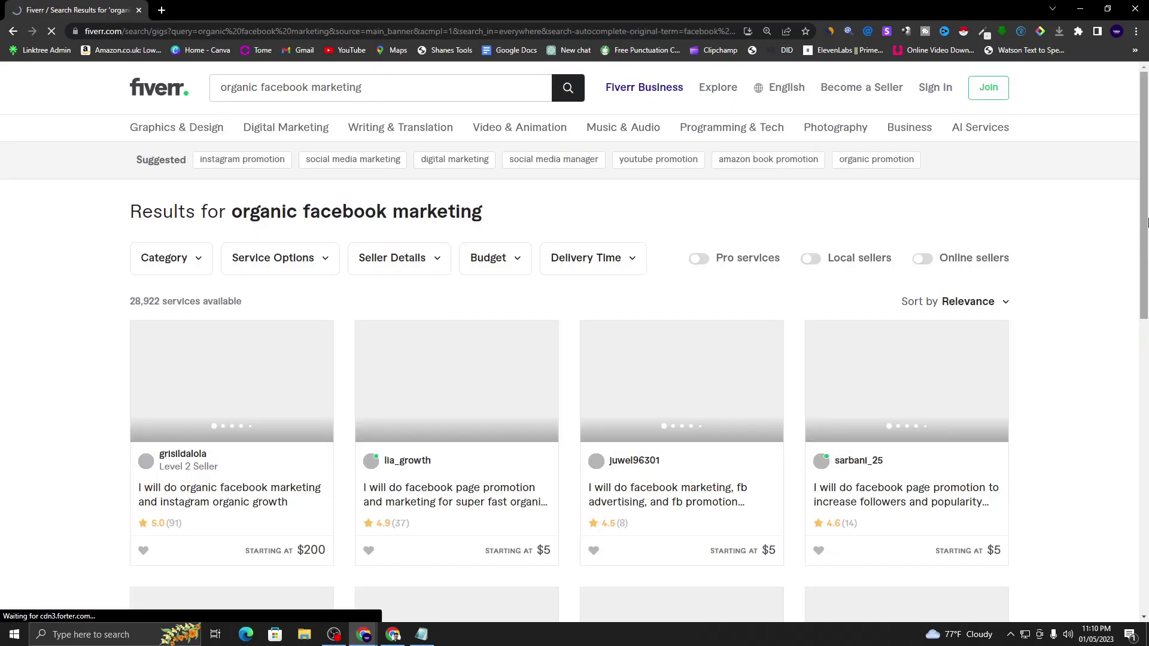
pyautogui.scroll(-3, 456, 115)
pyautogui.scroll(2, 155, 180)
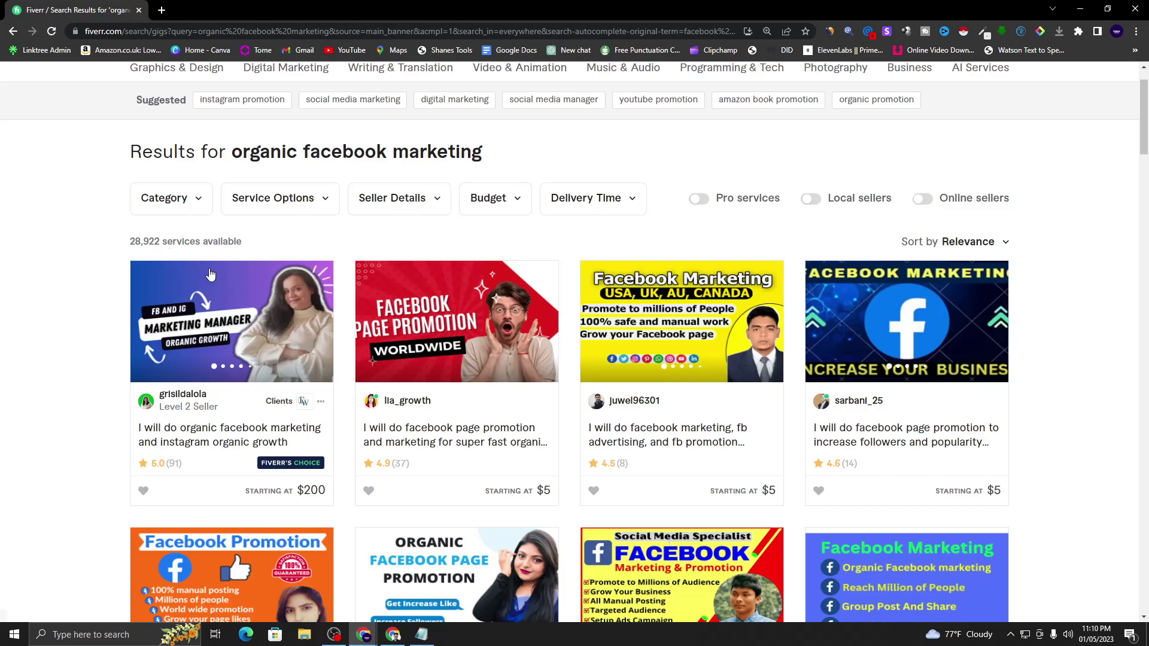
pyautogui.scroll(1, 491, 259)
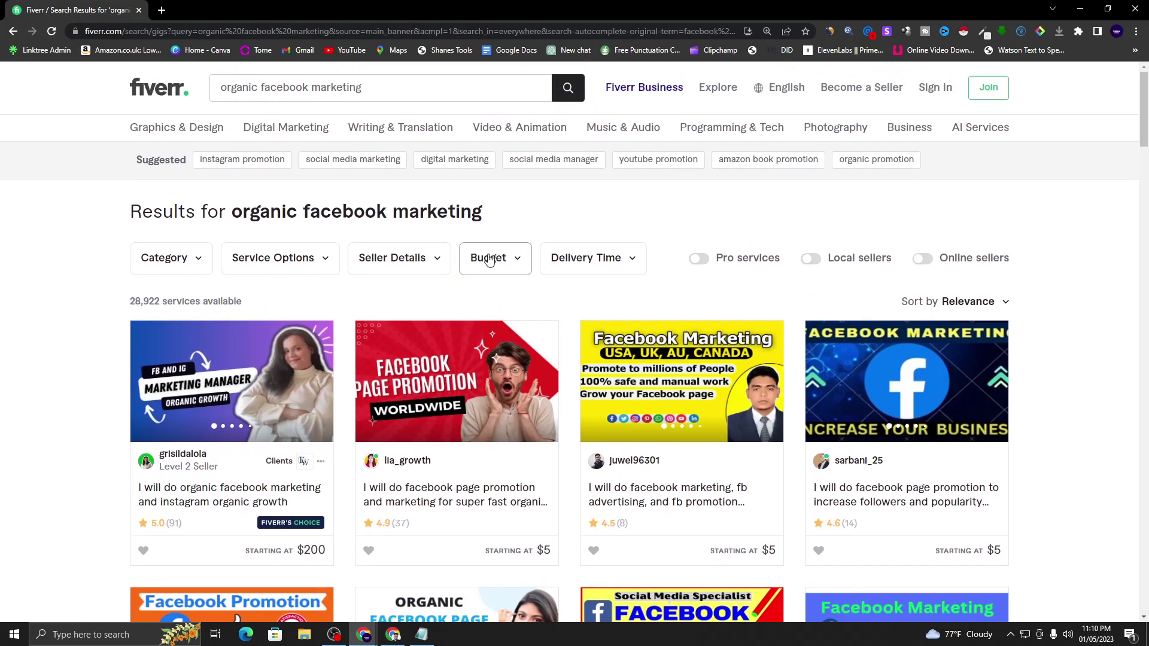
# - Turn on the Online sellers filter and scroll through the 2,796 remaining gigs
pyautogui.click(926, 262)
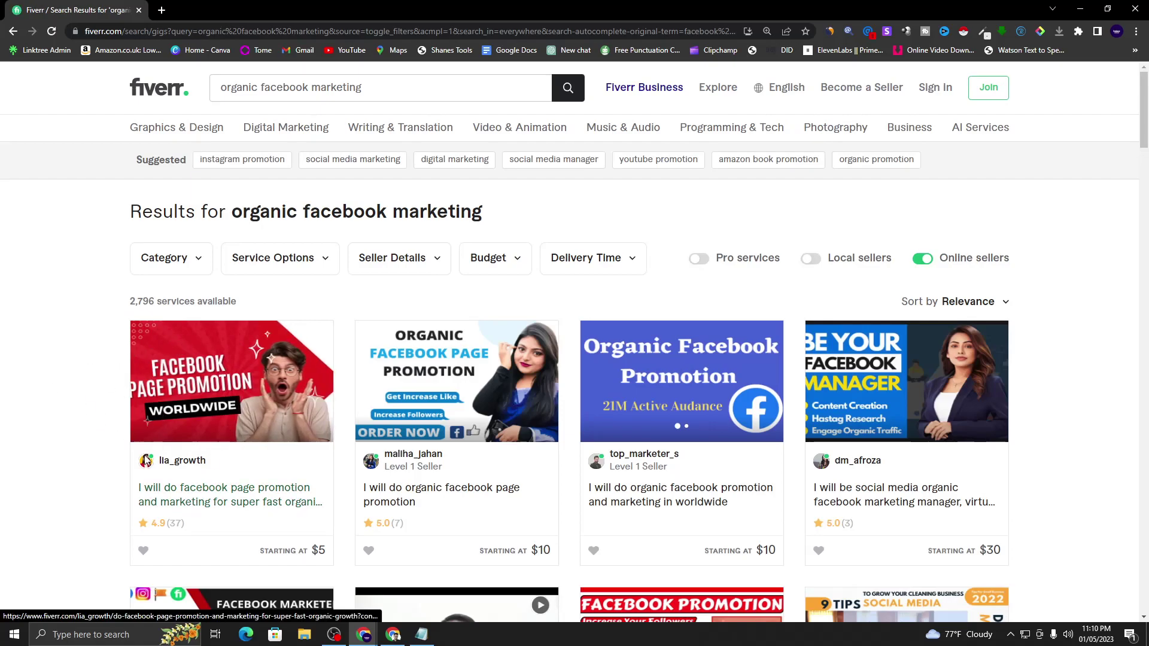
pyautogui.scroll(-2, 102, 430)
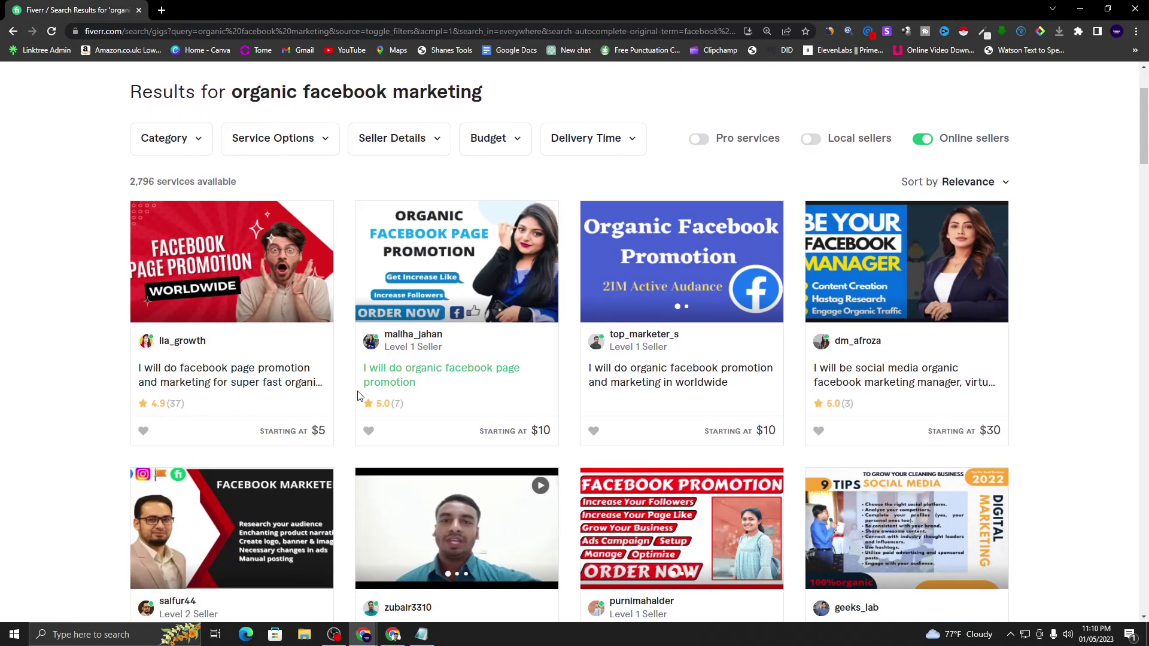
pyautogui.scroll(-2, 357, 396)
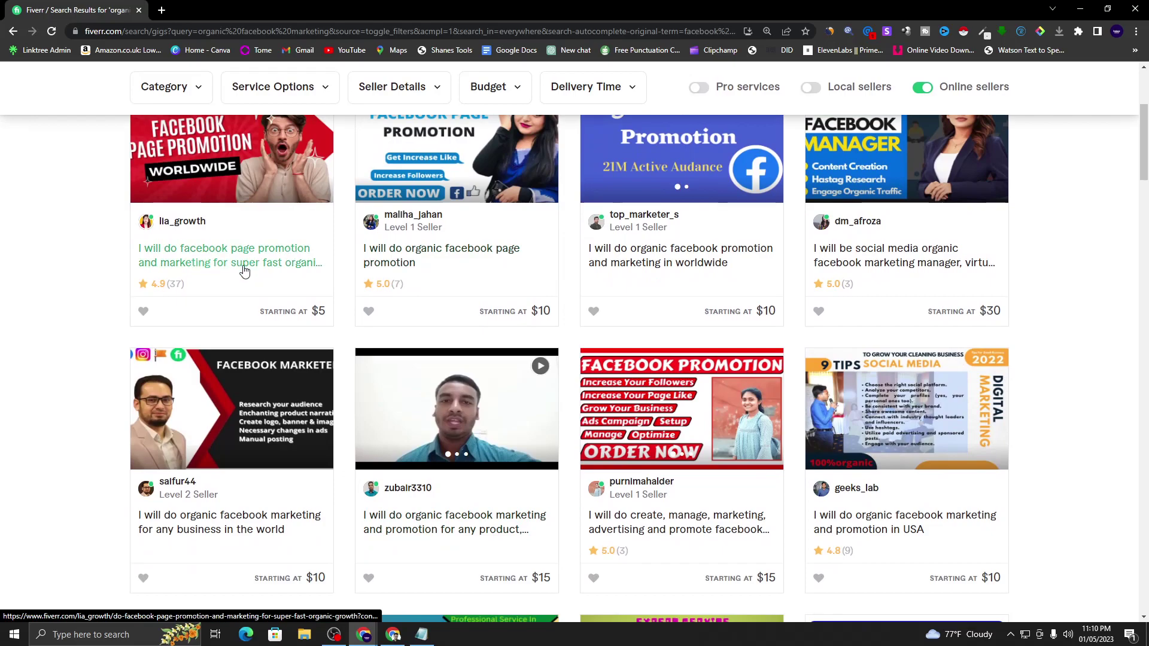
pyautogui.scroll(1, 231, 267)
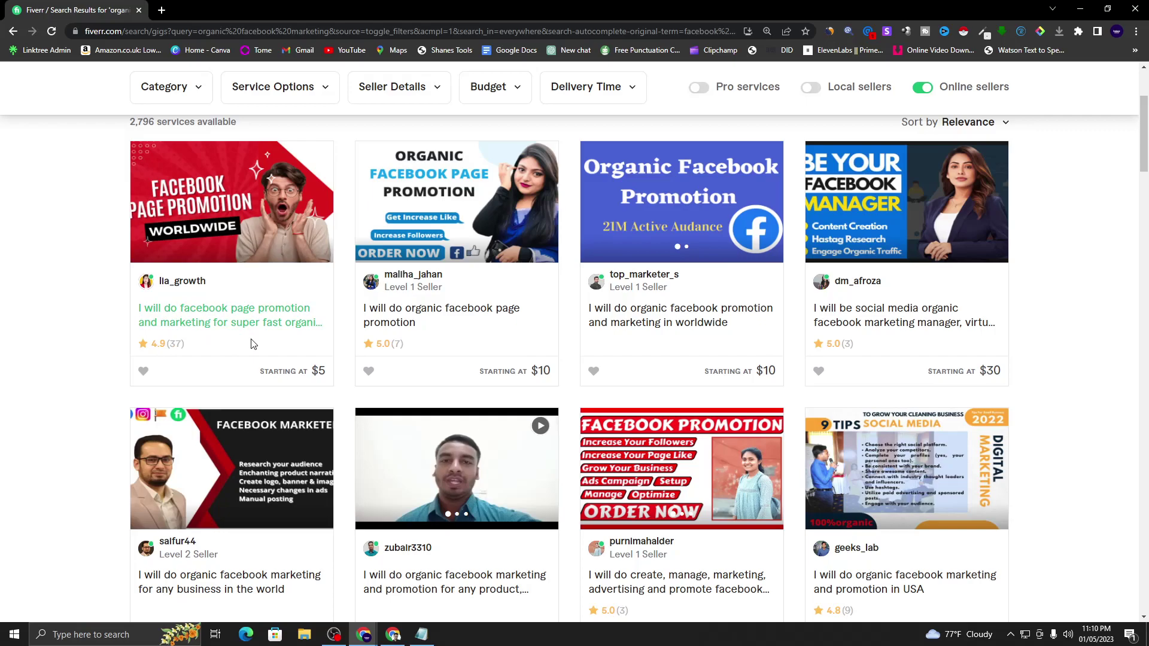
pyautogui.scroll(3, 252, 343)
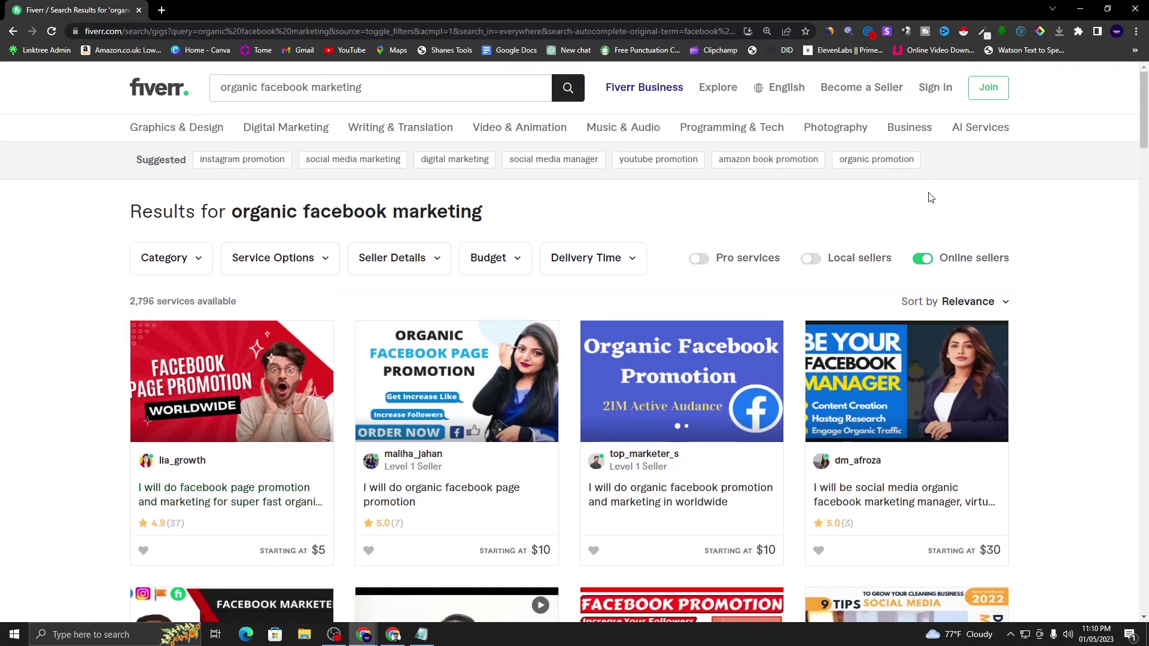
# - Turn off the Online sellers filter so all 28,923 'organic facebook marketing' services show
pyautogui.click(922, 258)
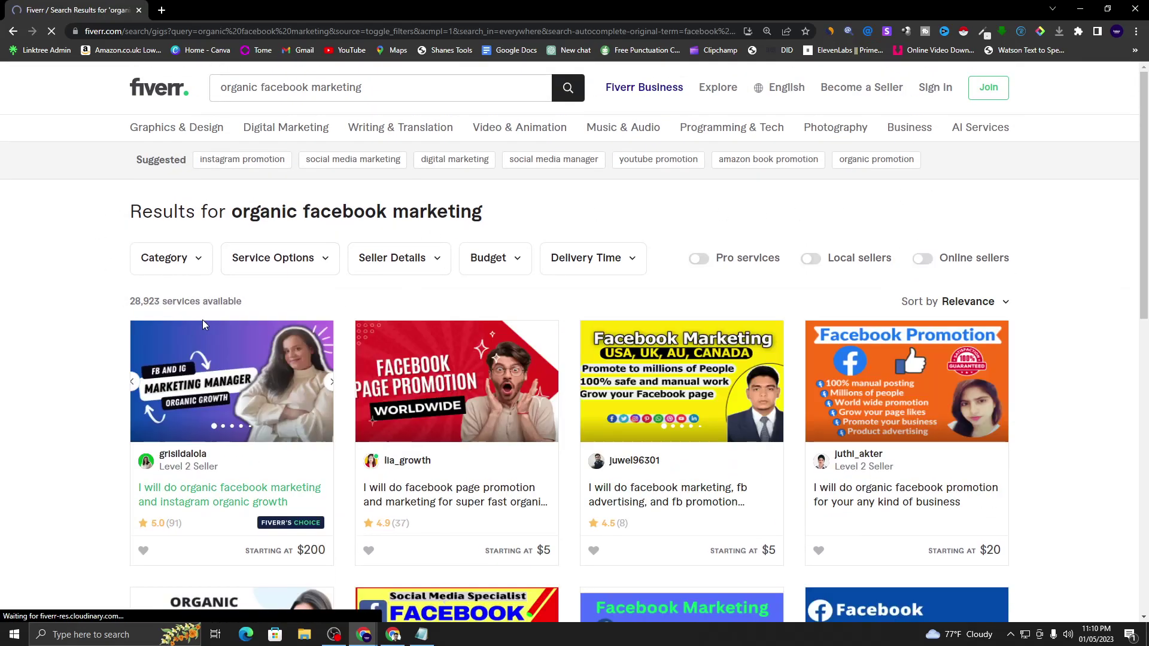
pyautogui.scroll(-3, 203, 324)
pyautogui.scroll(-2, 228, 286)
pyautogui.scroll(3, 313, 229)
pyautogui.scroll(-2, 283, 275)
pyautogui.scroll(1, 284, 274)
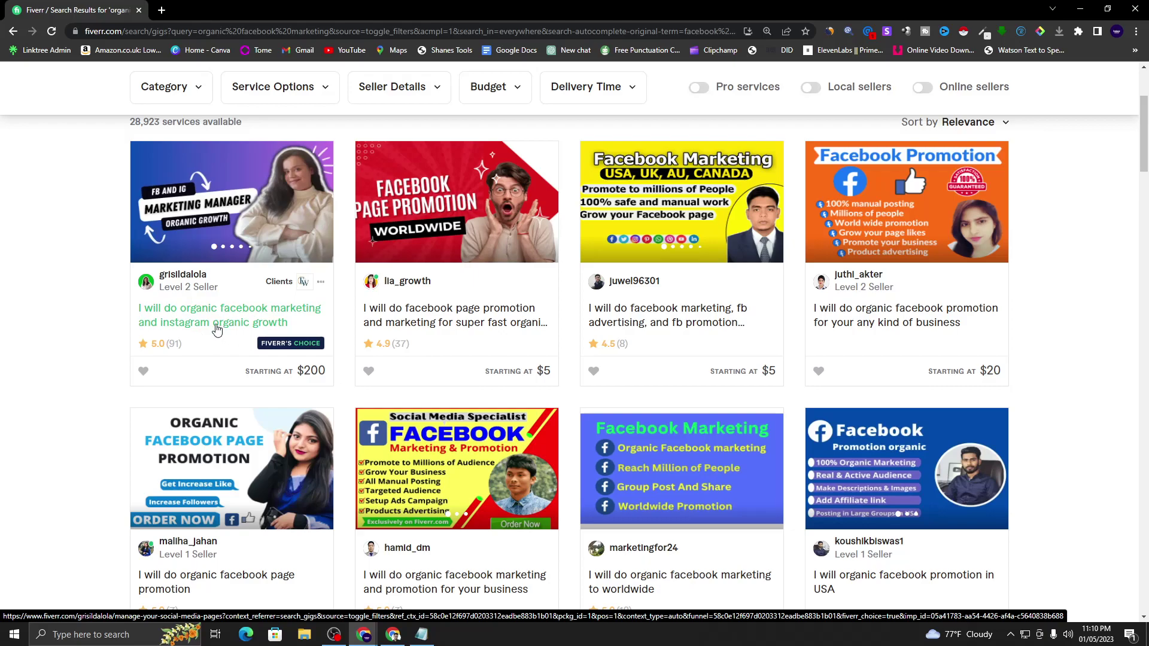
pyautogui.rightClick(223, 329)
pyautogui.click(236, 336)
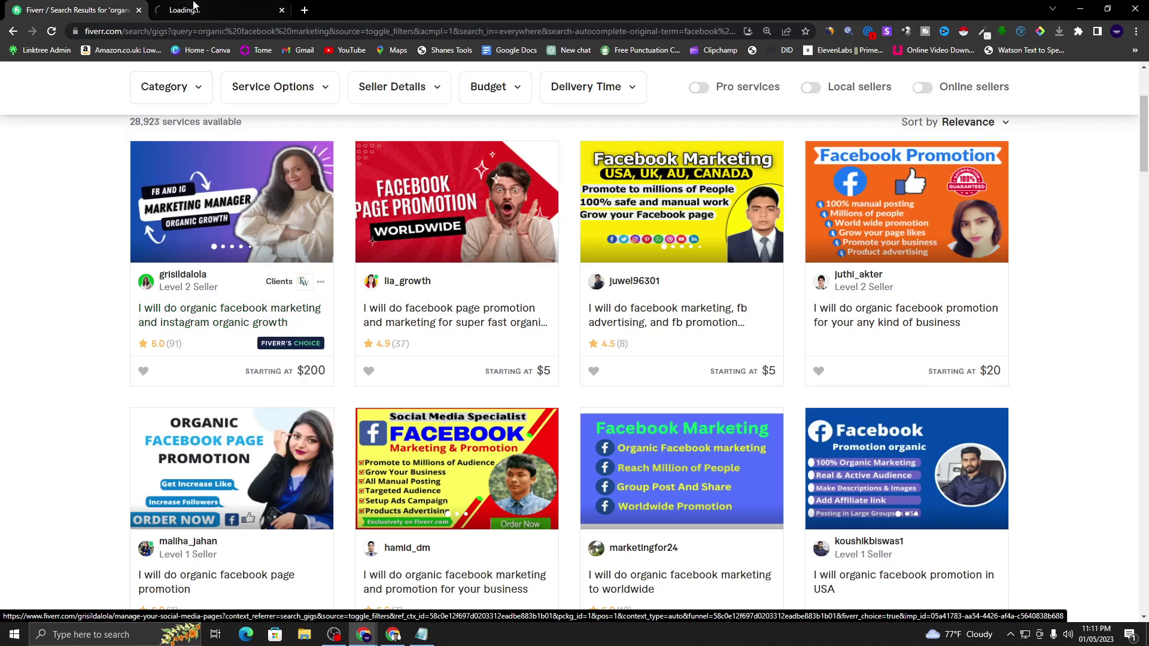
pyautogui.click(193, 7)
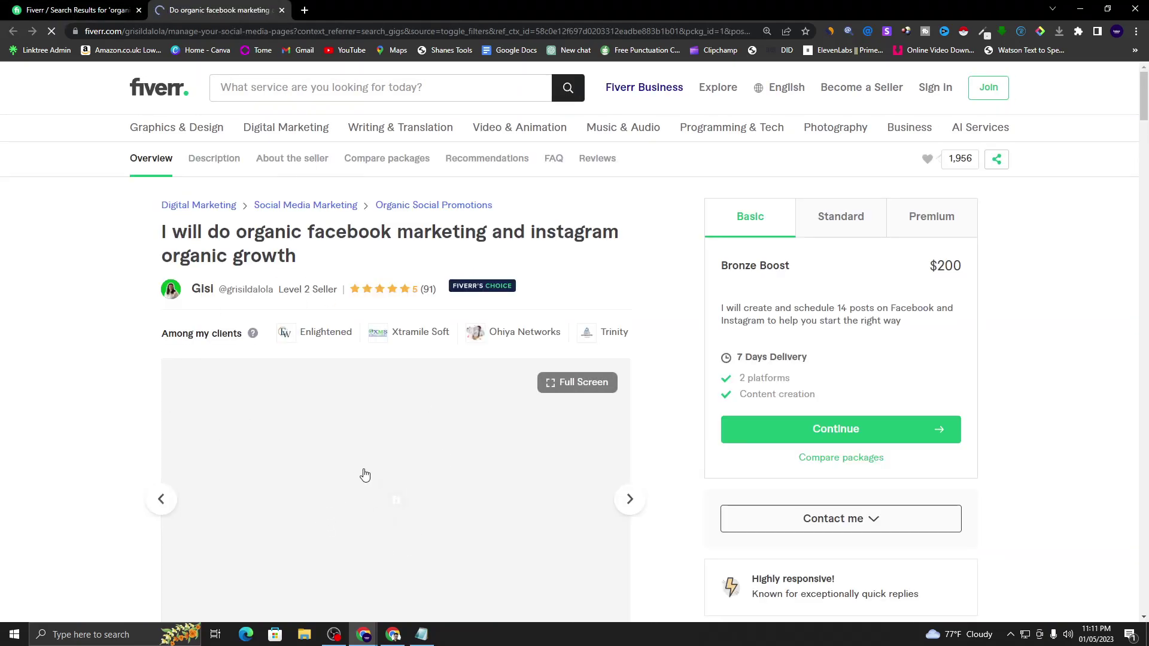
pyautogui.scroll(-12, 365, 475)
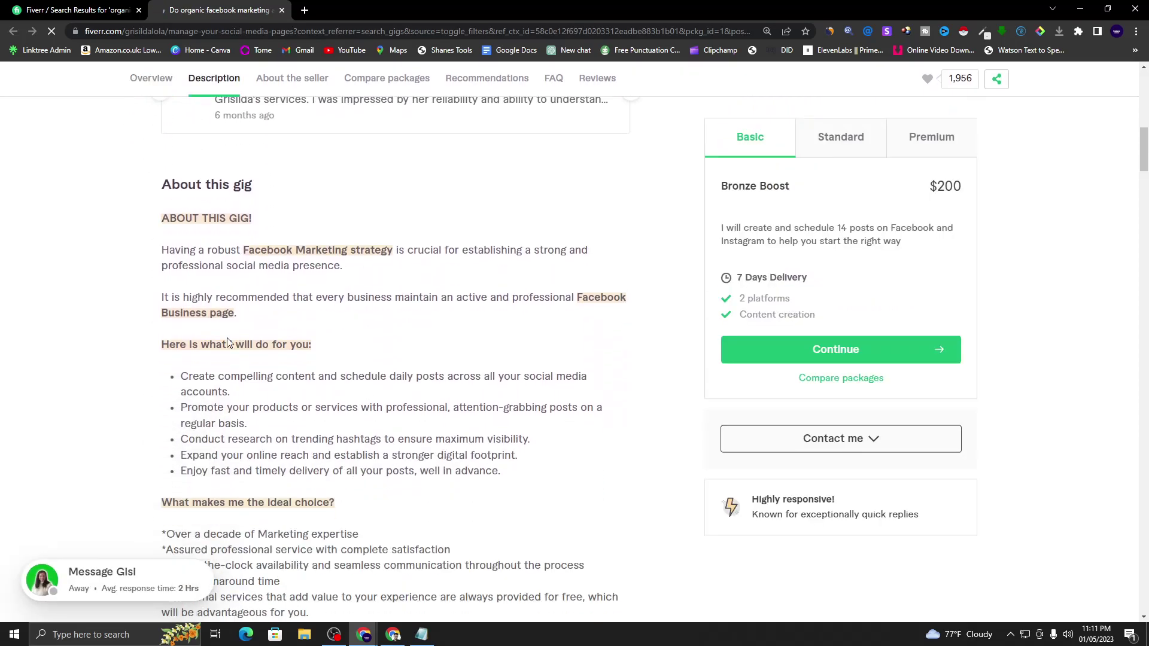
pyautogui.scroll(-2, 301, 281)
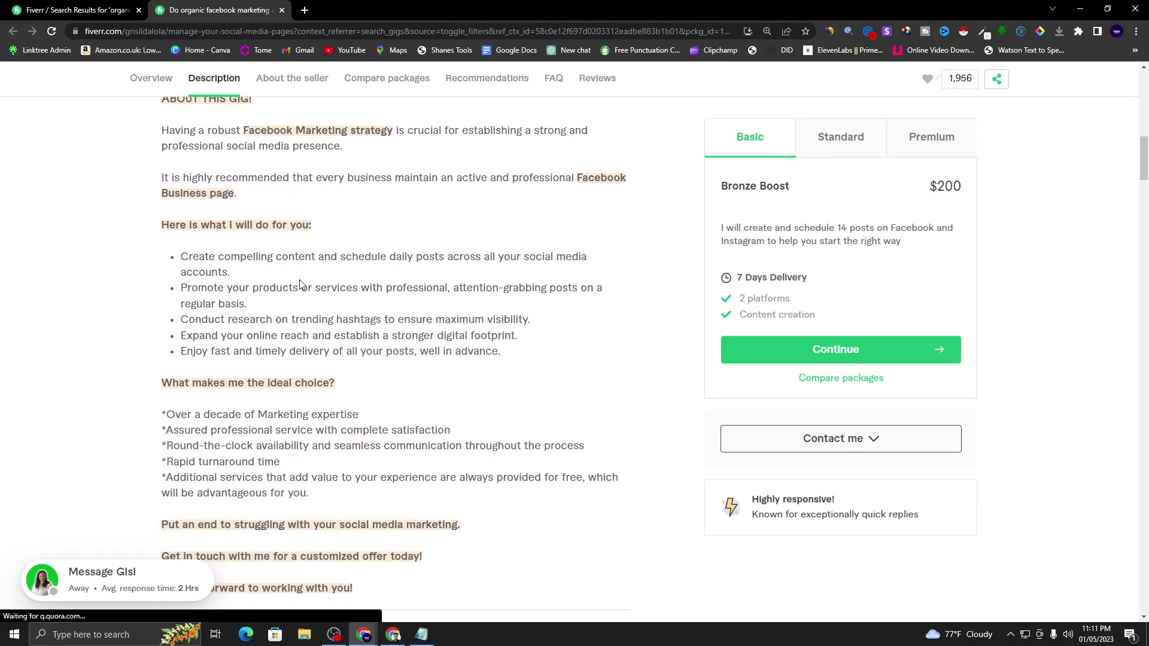
pyautogui.scroll(1, 300, 278)
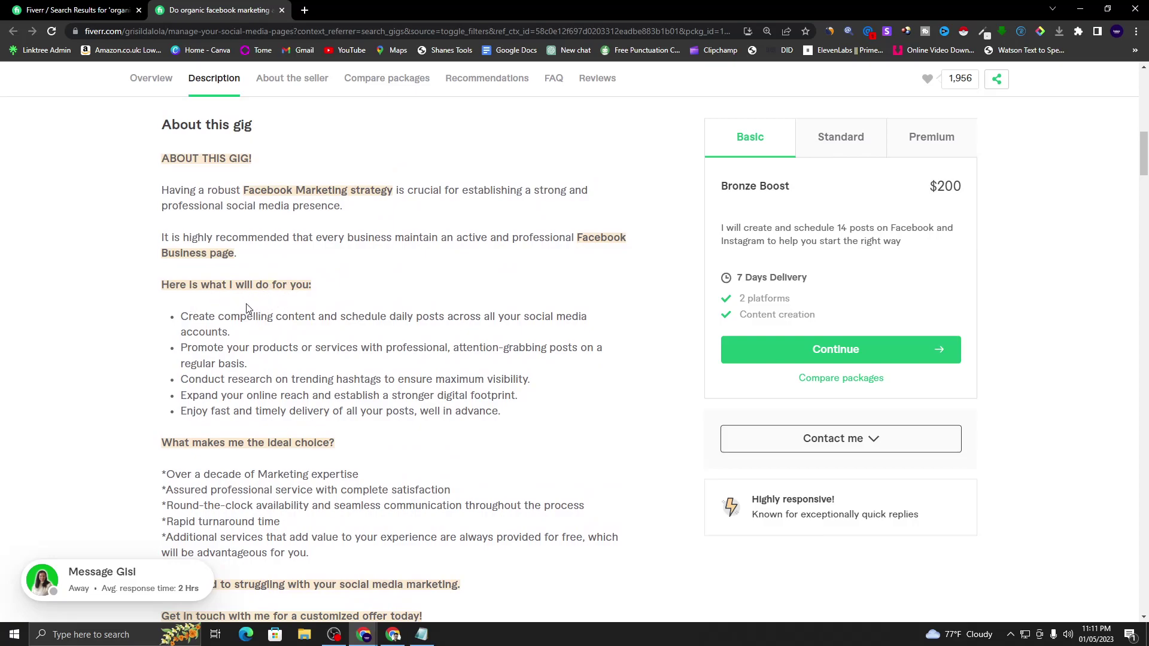
pyautogui.scroll(-1, 208, 327)
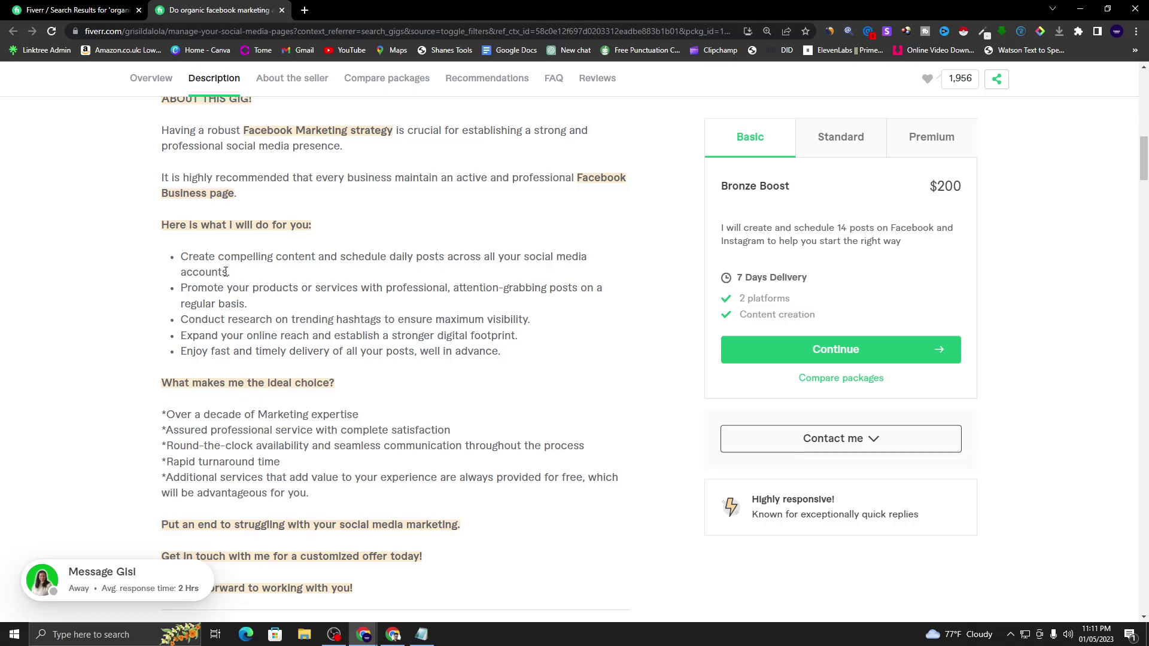
pyautogui.moveTo(181, 257); pyautogui.dragTo(524, 276)
pyautogui.click(443, 269)
pyautogui.moveTo(453, 297); pyautogui.dragTo(546, 301)
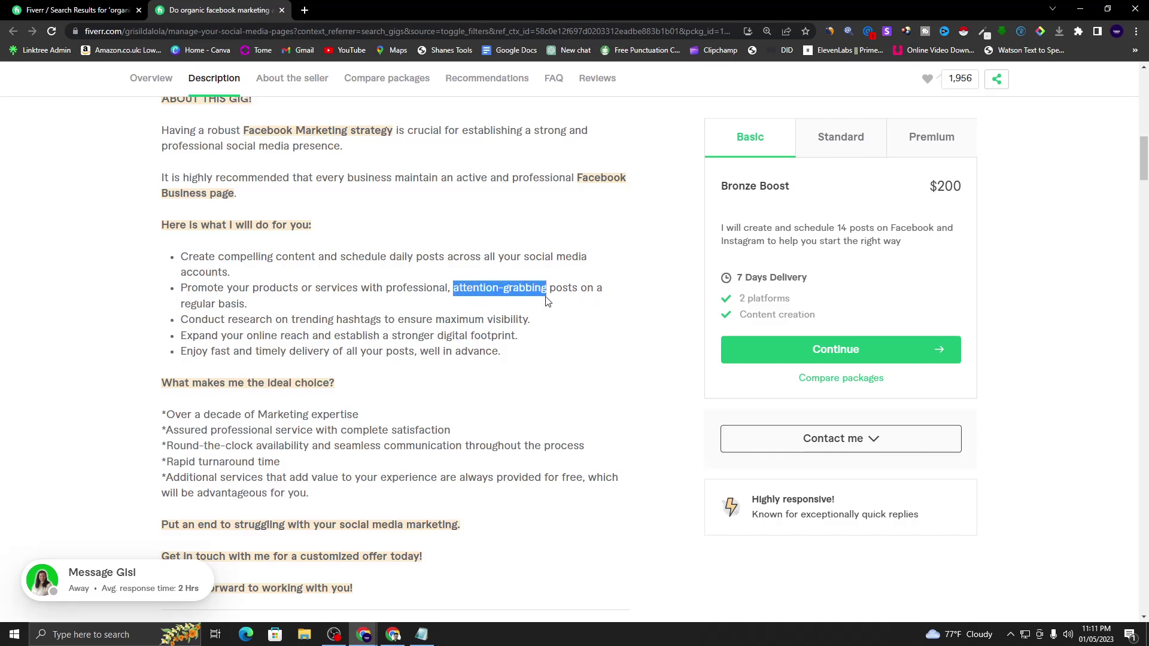
pyautogui.click(448, 291)
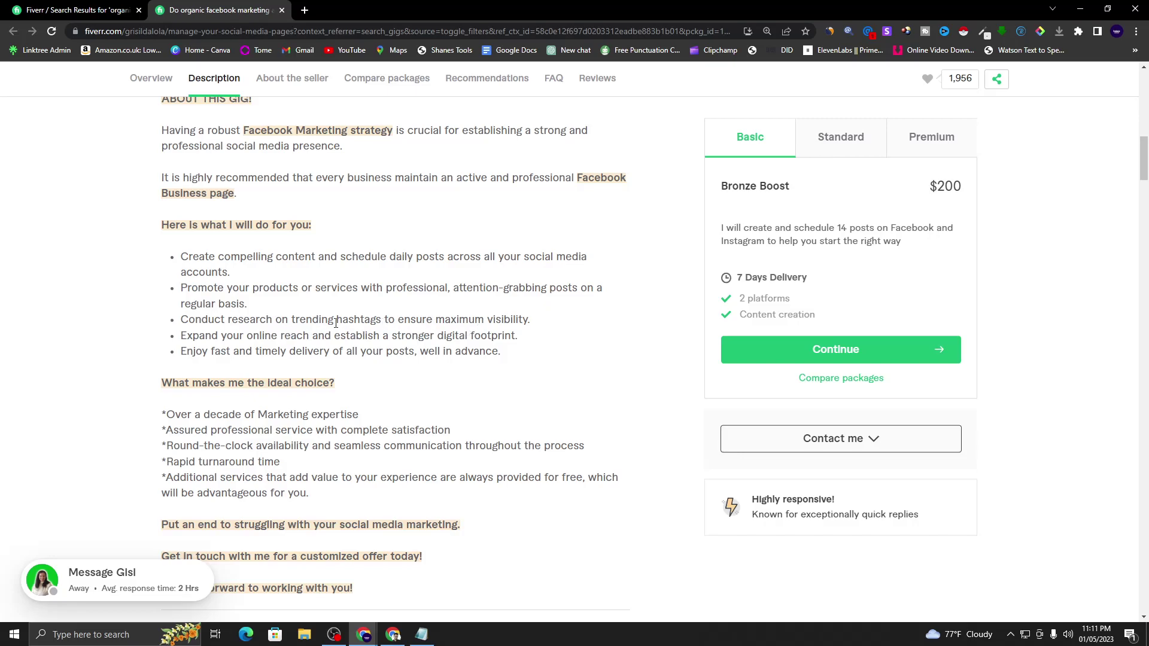
pyautogui.moveTo(293, 323); pyautogui.dragTo(381, 321)
pyautogui.click(383, 321)
pyautogui.scroll(-2, 295, 381)
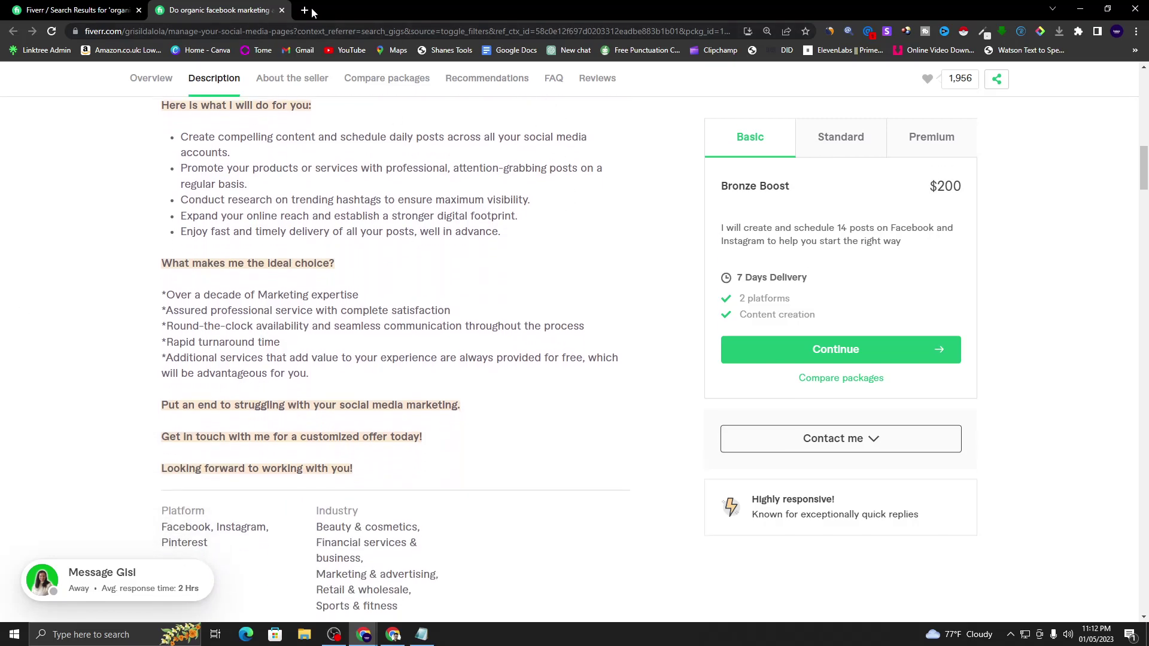
pyautogui.click(282, 10)
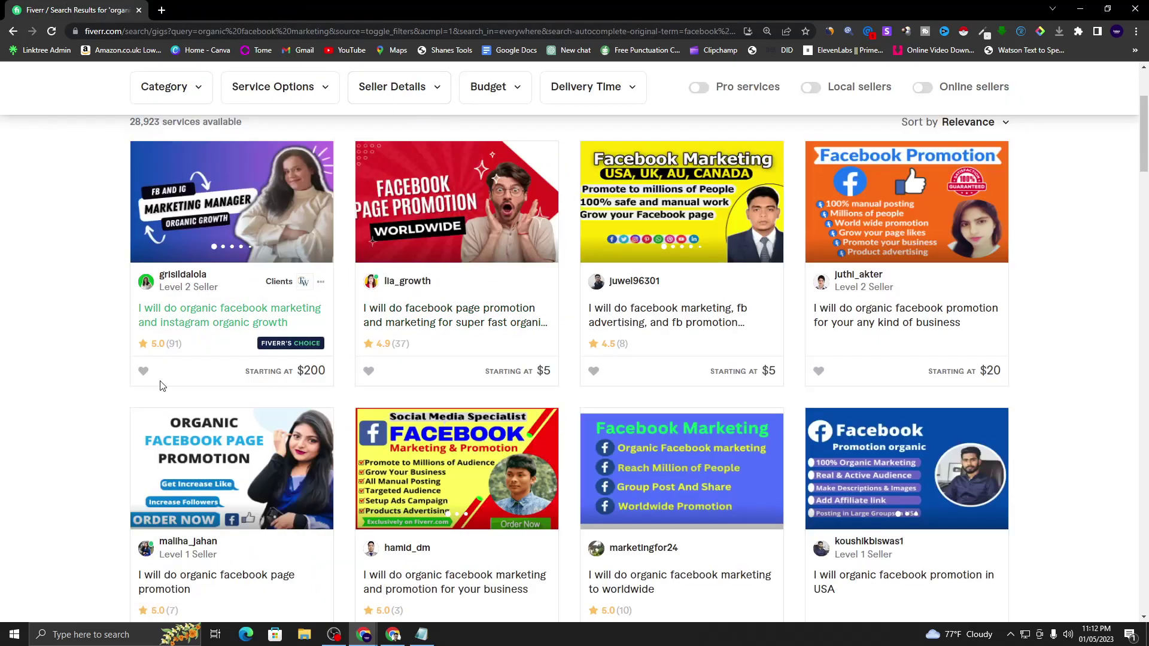
pyautogui.scroll(3, 159, 395)
pyautogui.click(392, 634)
pyautogui.click(88, 12)
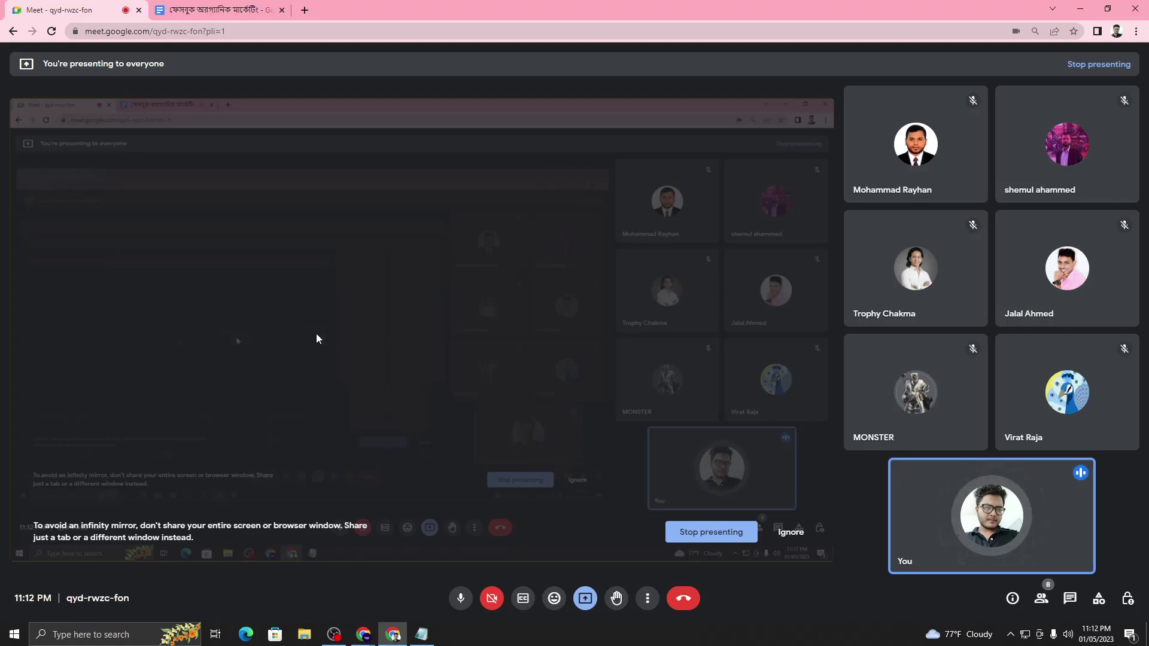
pyautogui.click(1080, 10)
pyautogui.scroll(-2, 253, 372)
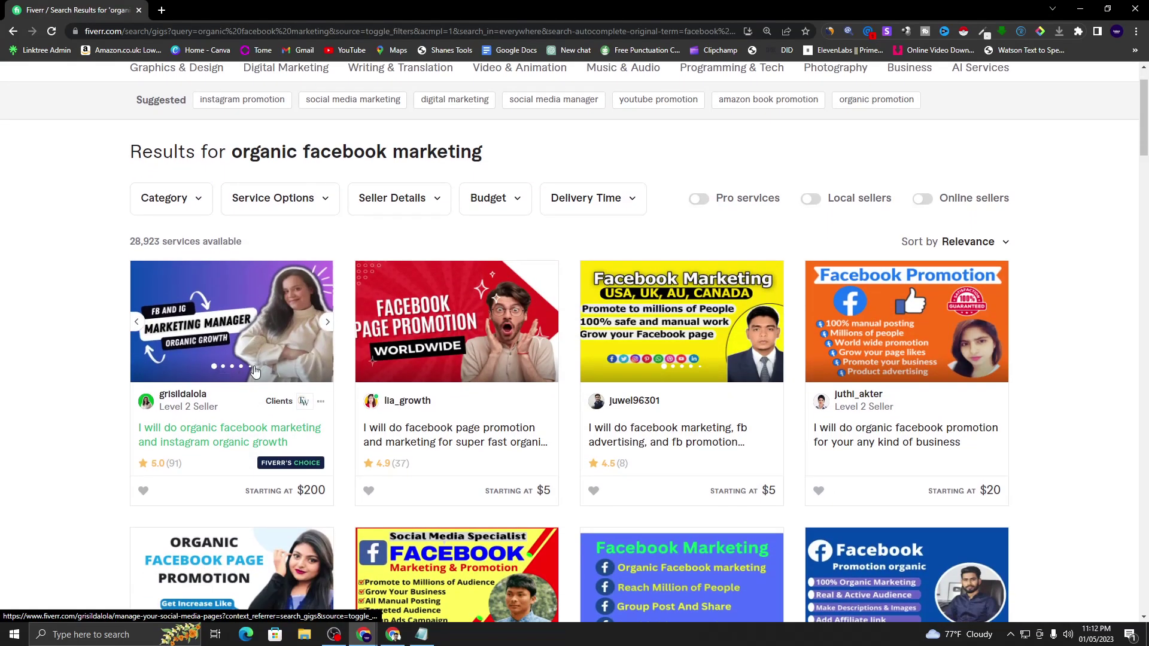
pyautogui.scroll(-3, 253, 373)
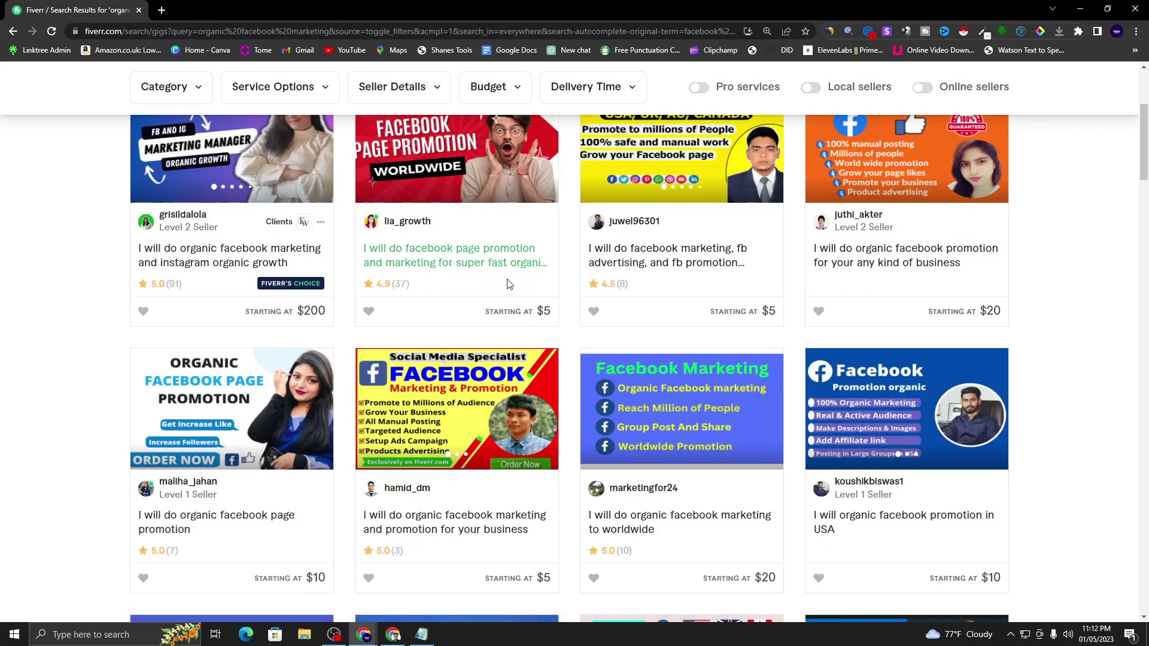
# - Open the $5 facebook page promotion gig, point out its 4 Orders in Queue note, and read it through
pyautogui.click(469, 272)
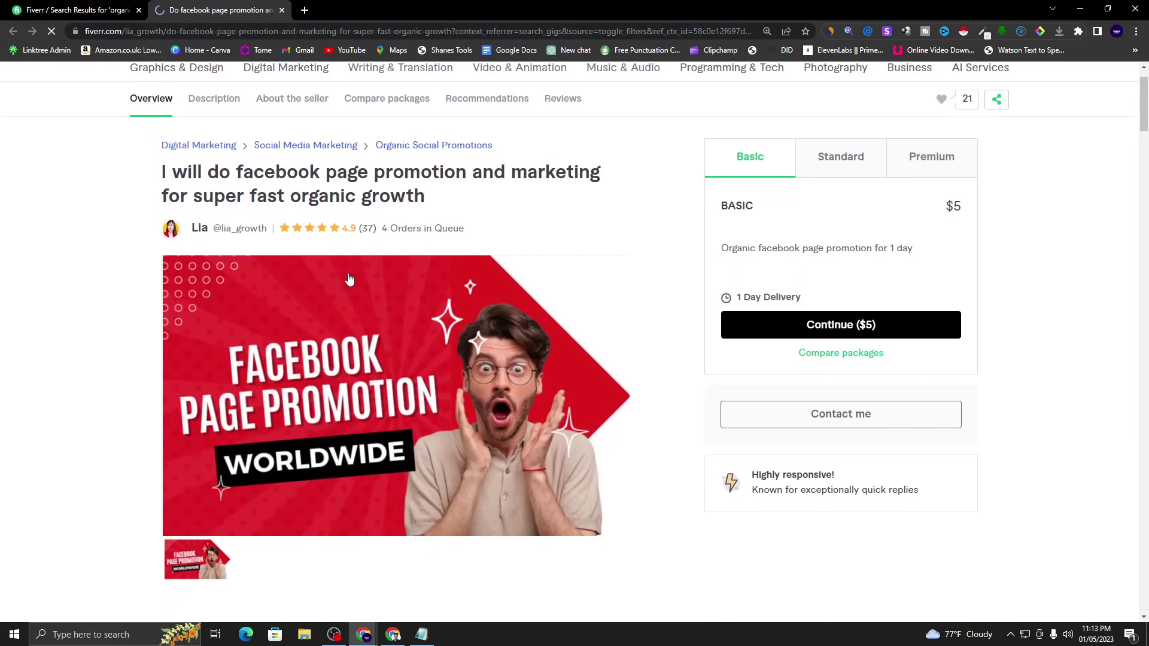
pyautogui.moveTo(381, 229); pyautogui.dragTo(466, 235)
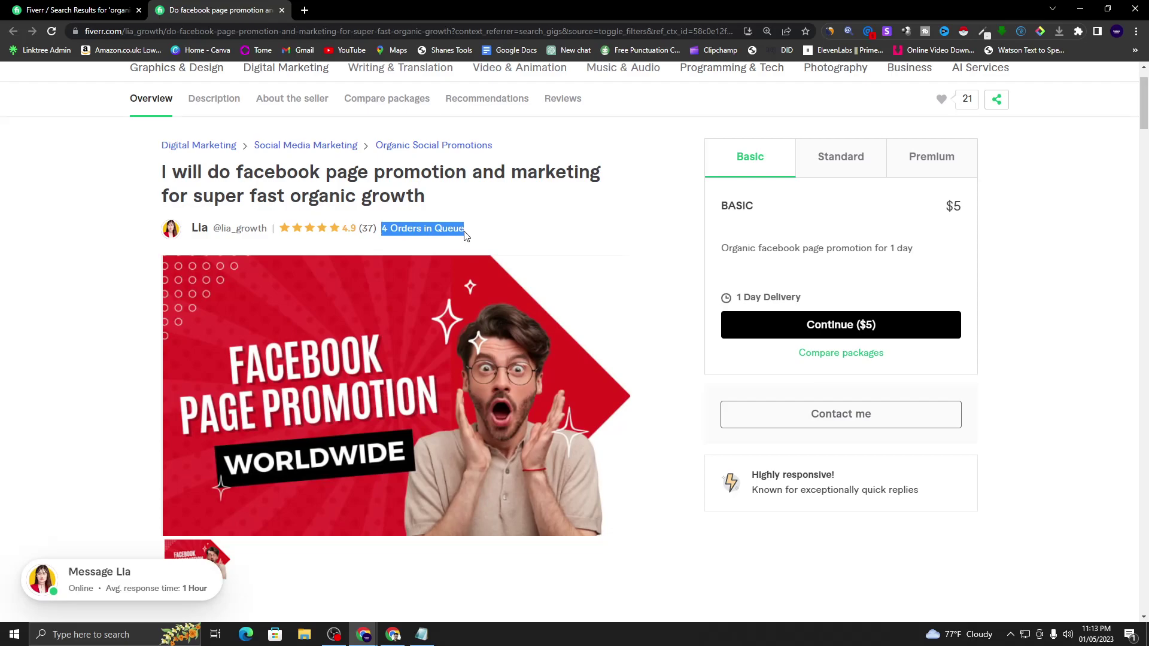
pyautogui.click(251, 239)
pyautogui.scroll(-5, 261, 441)
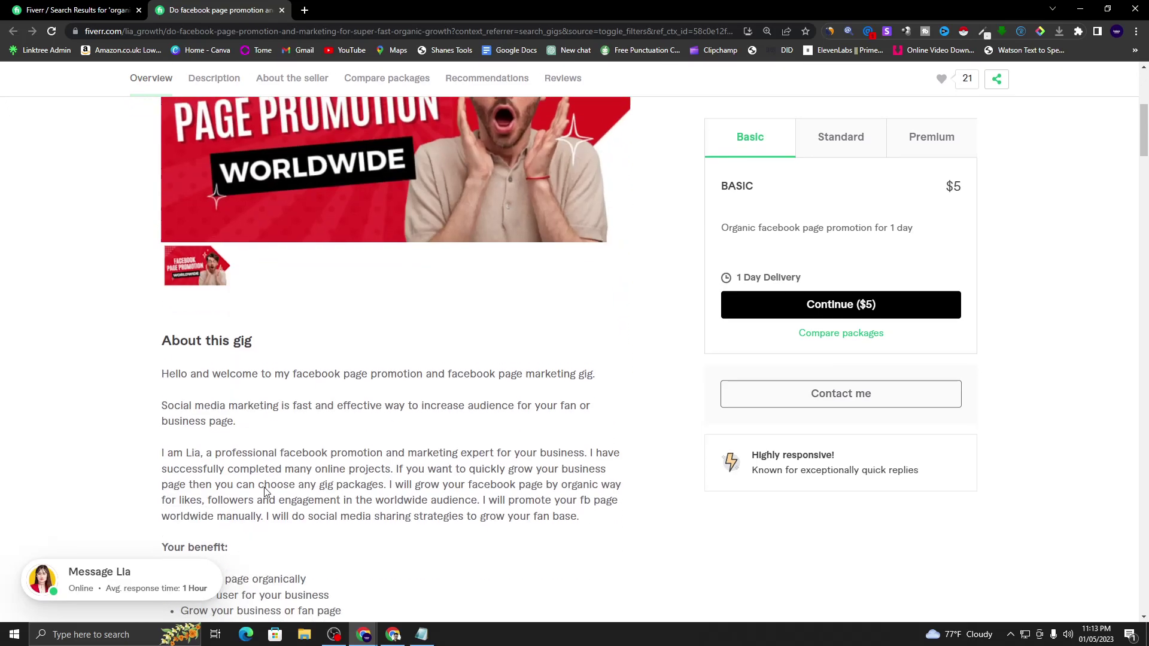
pyautogui.scroll(-4, 260, 441)
pyautogui.scroll(3, 252, 361)
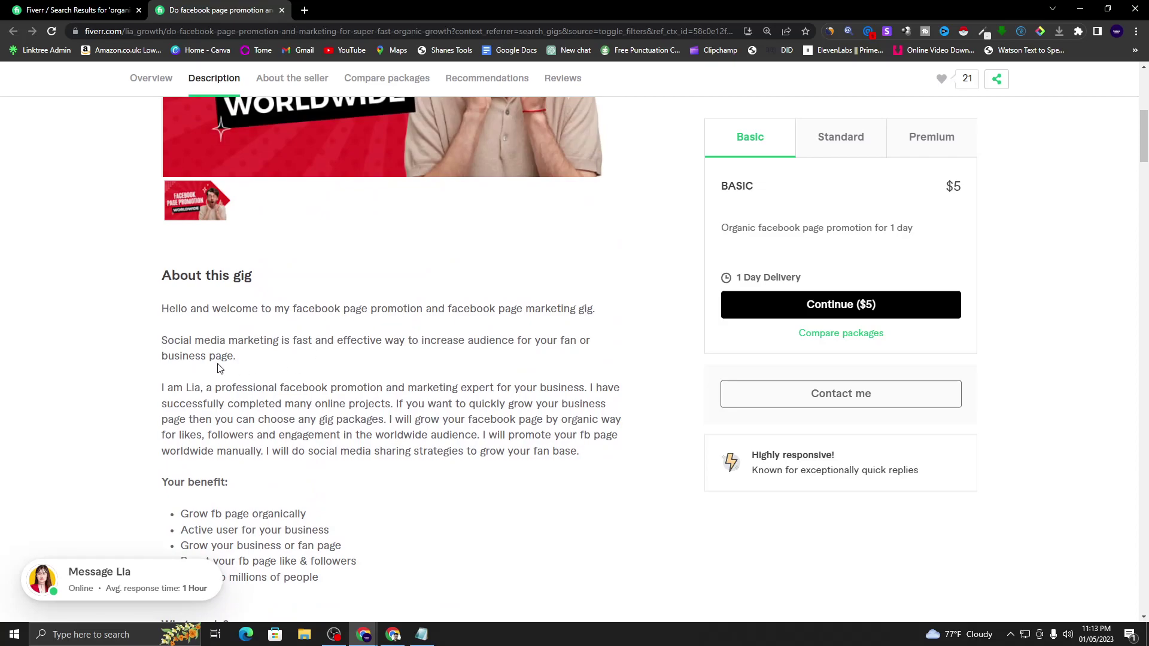
pyautogui.scroll(-1, 238, 351)
pyautogui.scroll(-1, 264, 357)
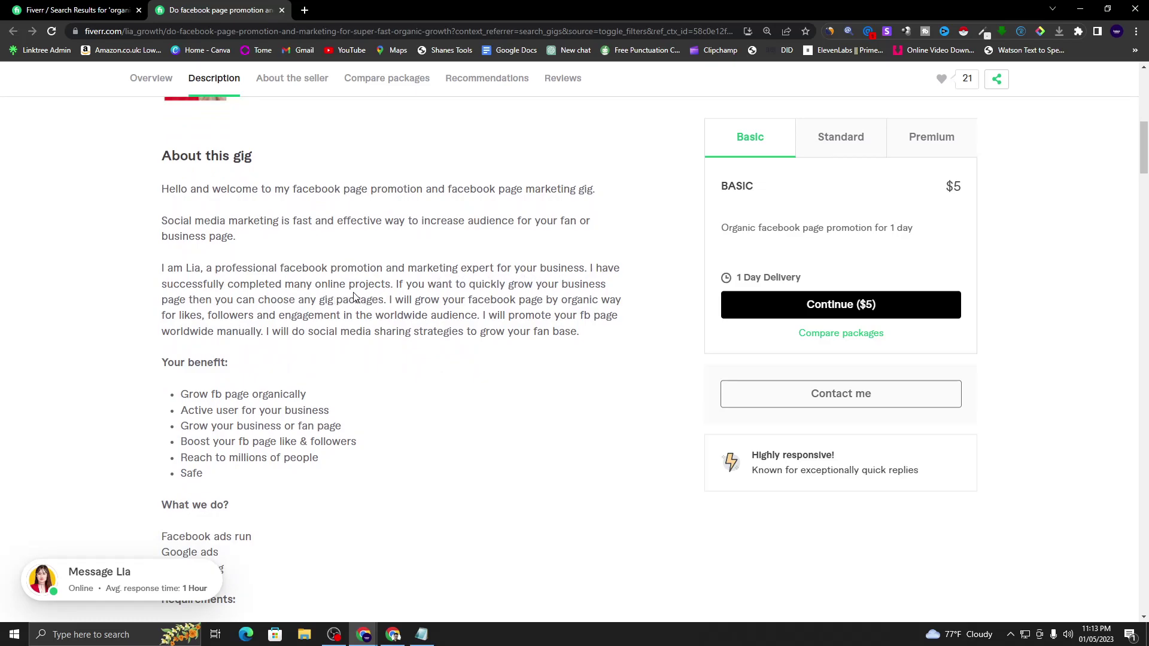
pyautogui.scroll(-3, 160, 258)
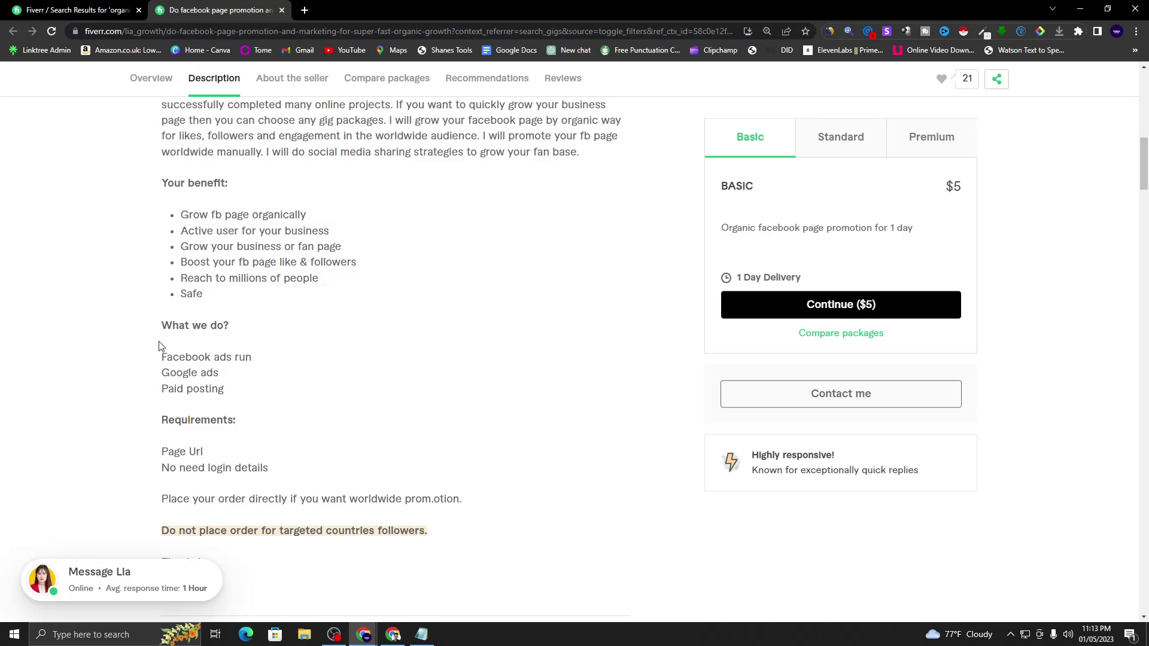
# - Highlight the 'Facebook ads run' and 'Paid posting' lines, then close the gig tab
pyautogui.moveTo(160, 362); pyautogui.dragTo(261, 365)
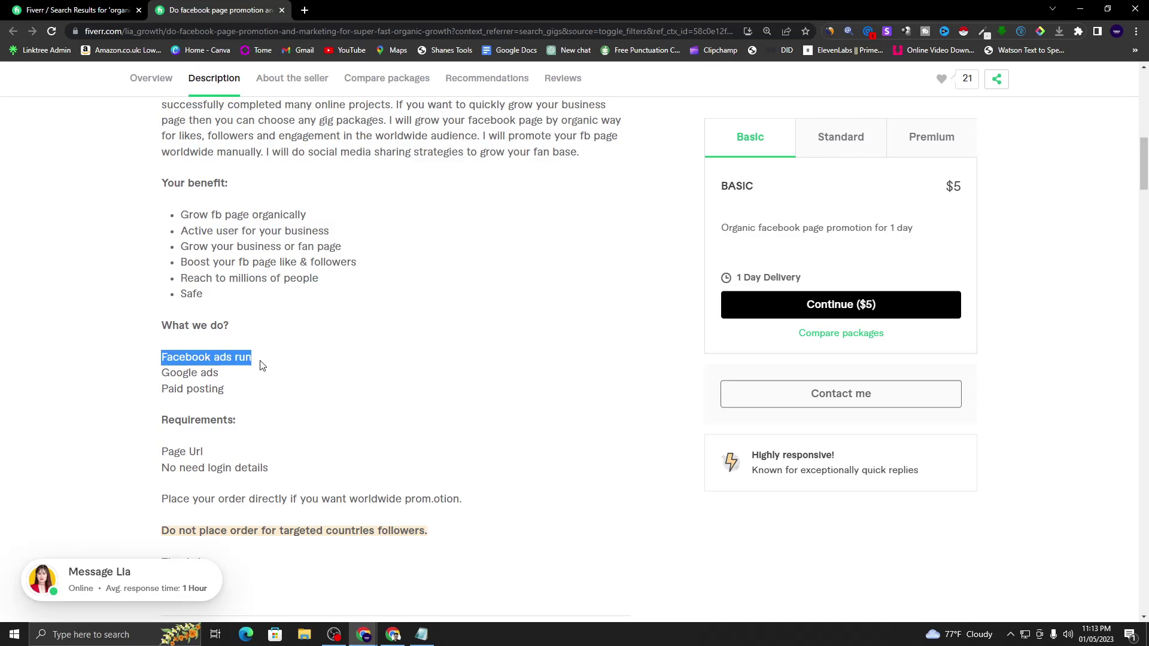
pyautogui.click(191, 375)
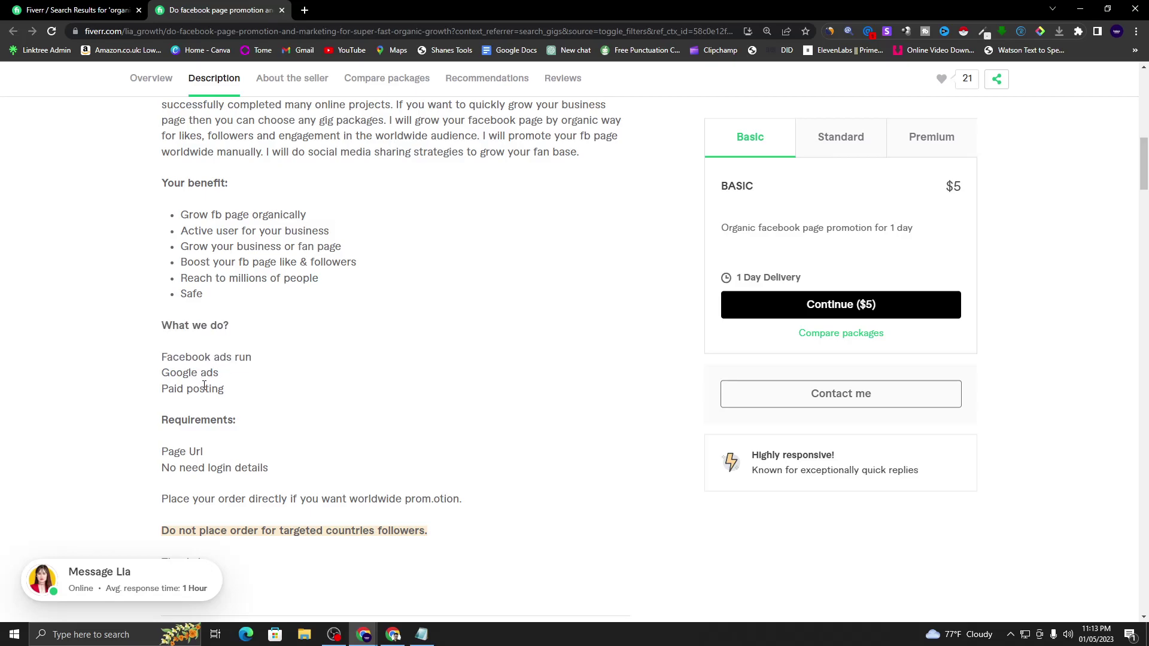
pyautogui.moveTo(227, 392); pyautogui.dragTo(149, 392)
pyautogui.click(301, 441)
pyautogui.click(282, 10)
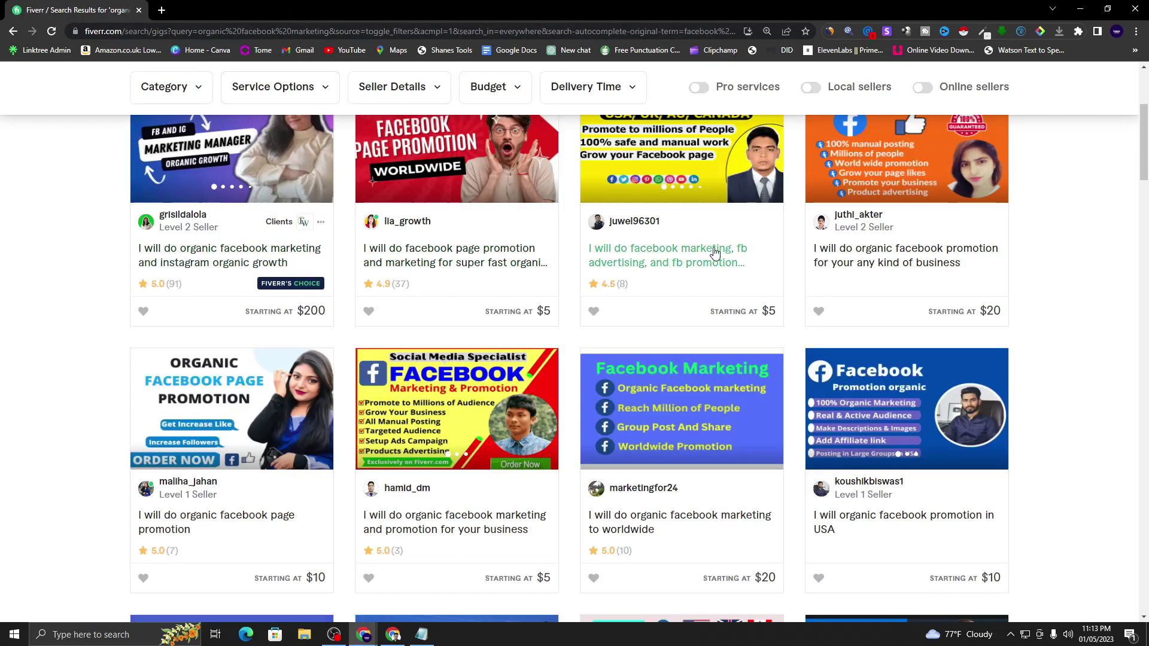
# - Open the $5 fb advertising and promotion gig and scroll to its Service Description
pyautogui.scroll(1, 715, 254)
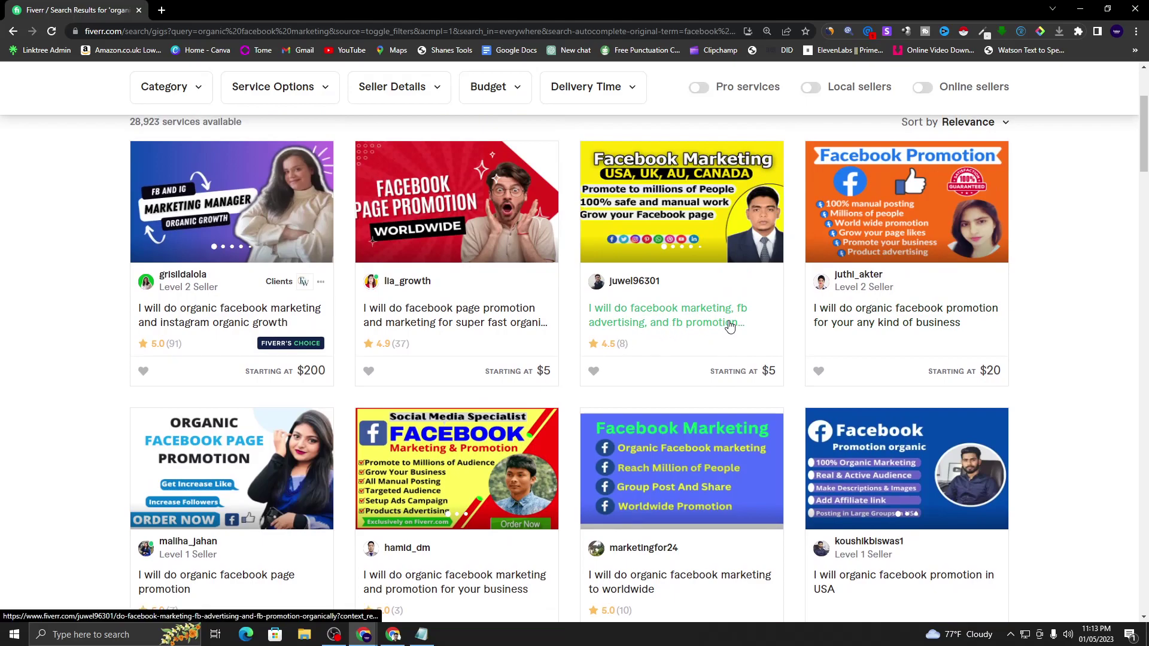
pyautogui.click(711, 319)
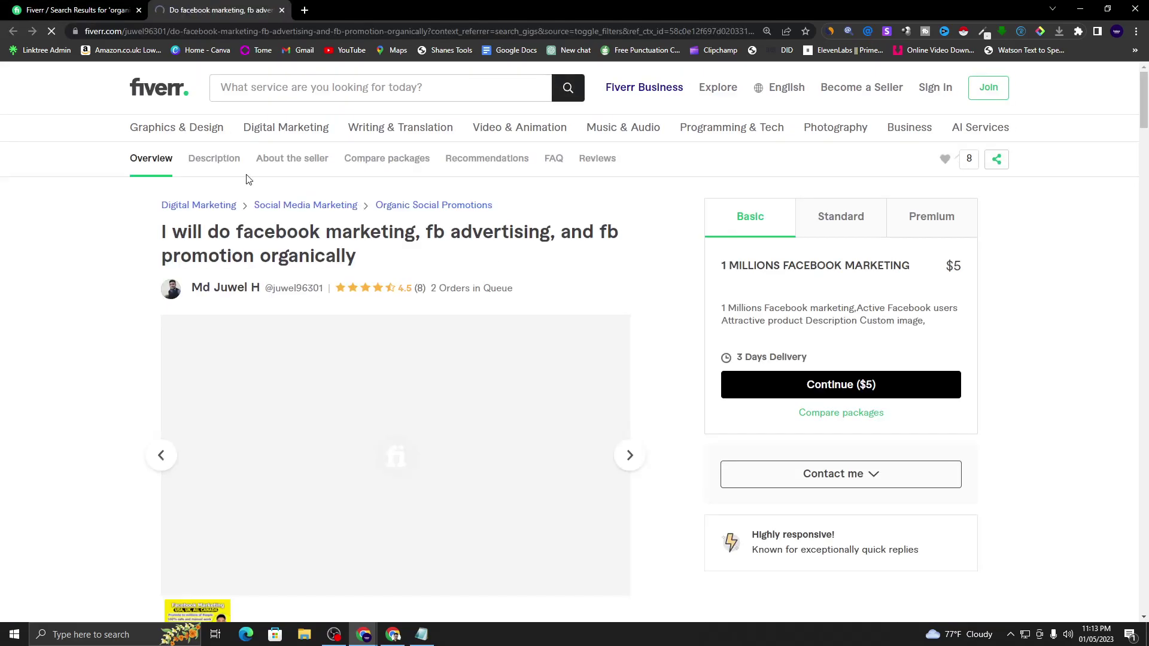
pyautogui.scroll(-2, 375, 232)
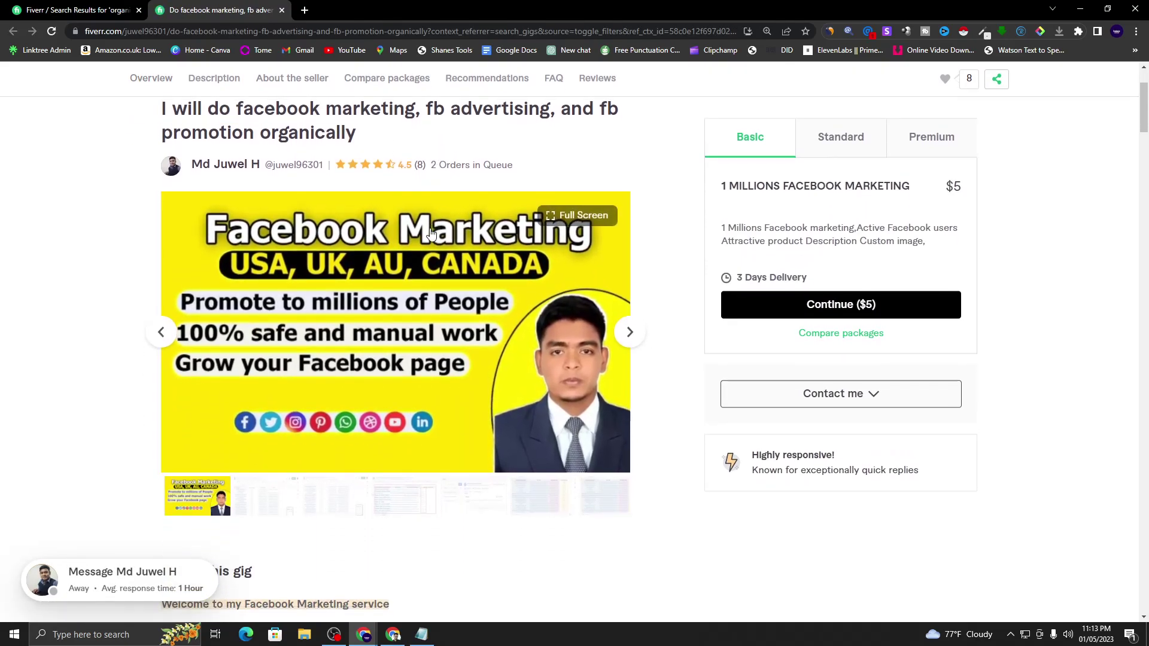
pyautogui.scroll(-6, 429, 237)
pyautogui.scroll(-4, 429, 236)
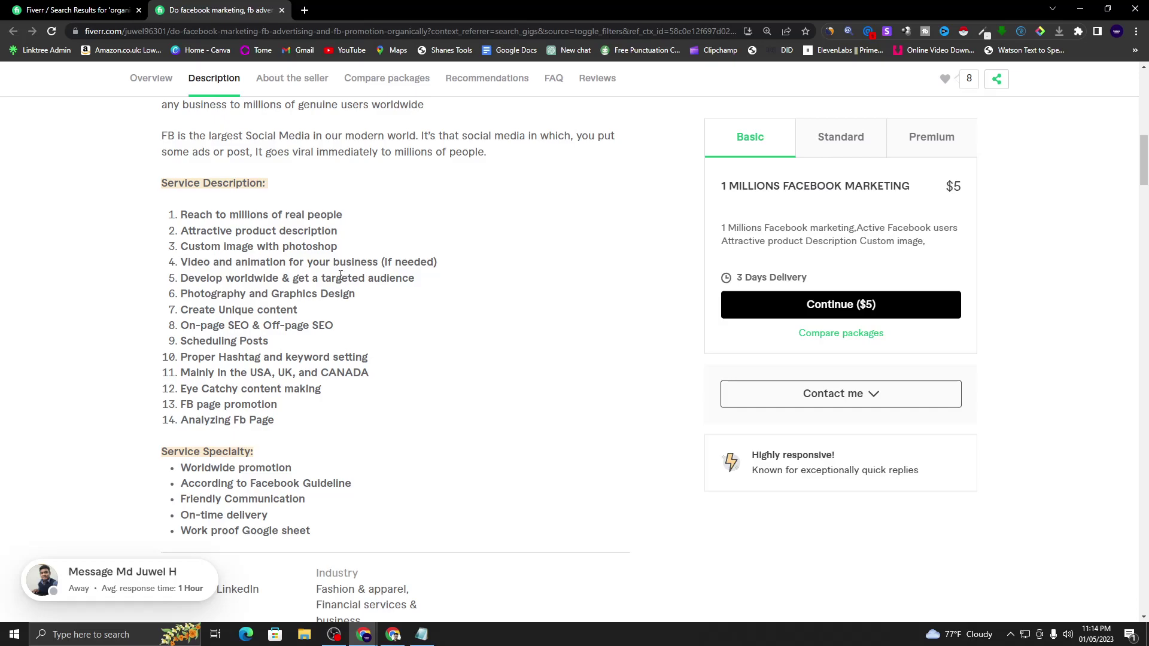
# - Highlight 'if needed' in item 4 and 'USA, UK, and CANADA' in item 11, then return to results
pyautogui.moveTo(390, 263); pyautogui.dragTo(446, 266)
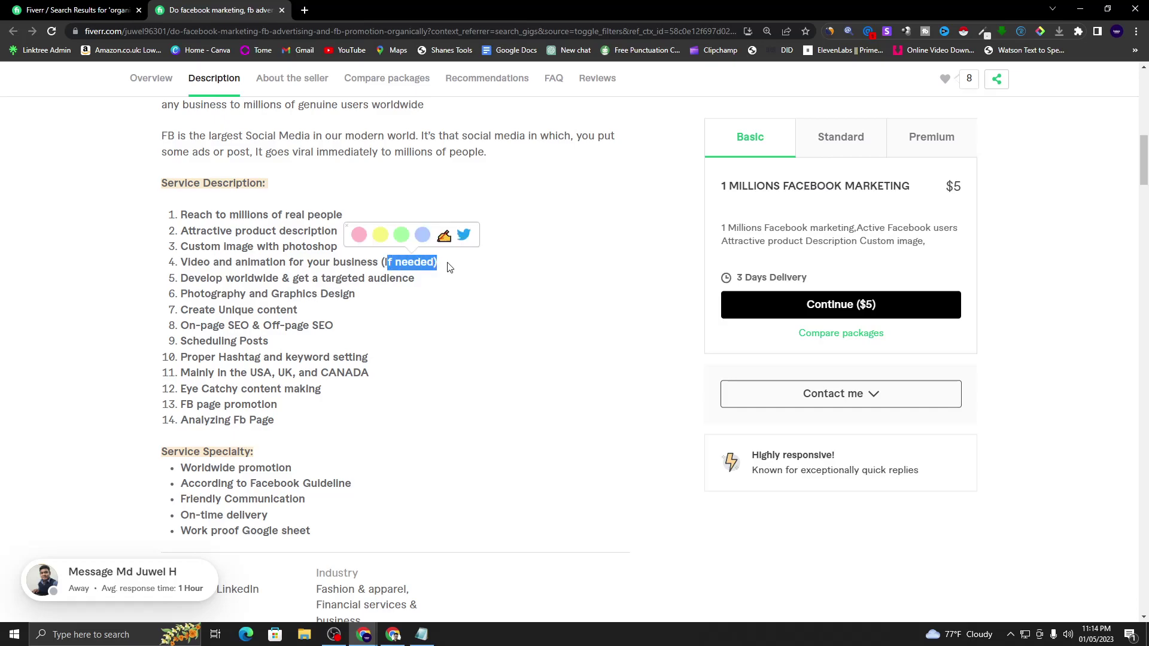
pyautogui.click(295, 263)
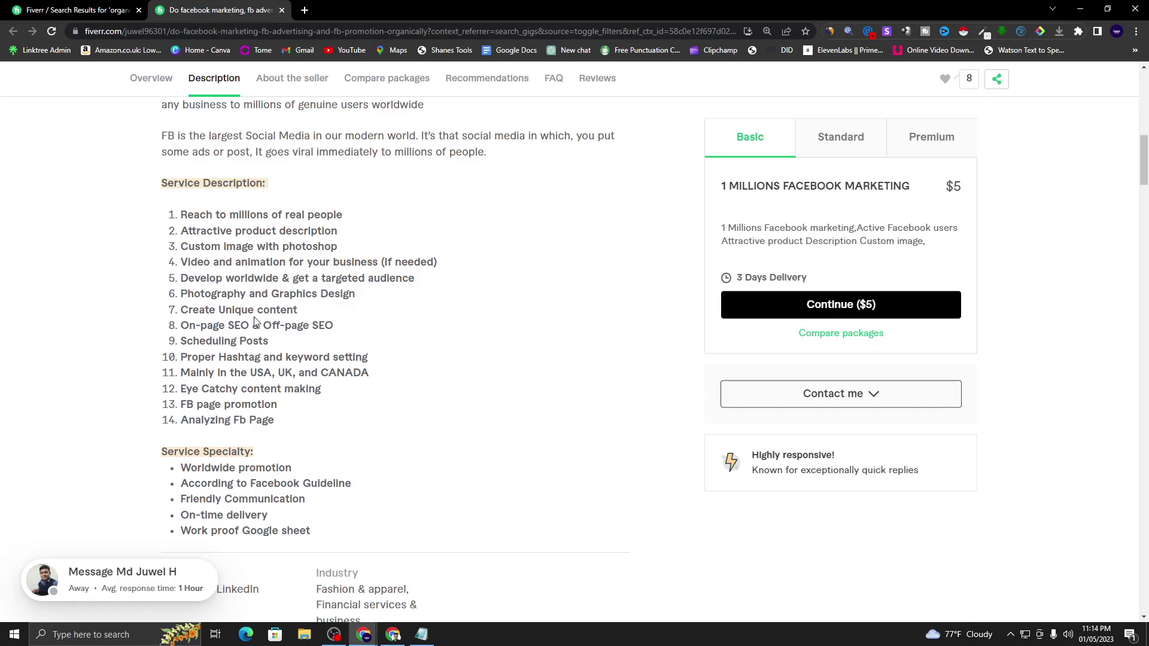
pyautogui.scroll(-1, 308, 320)
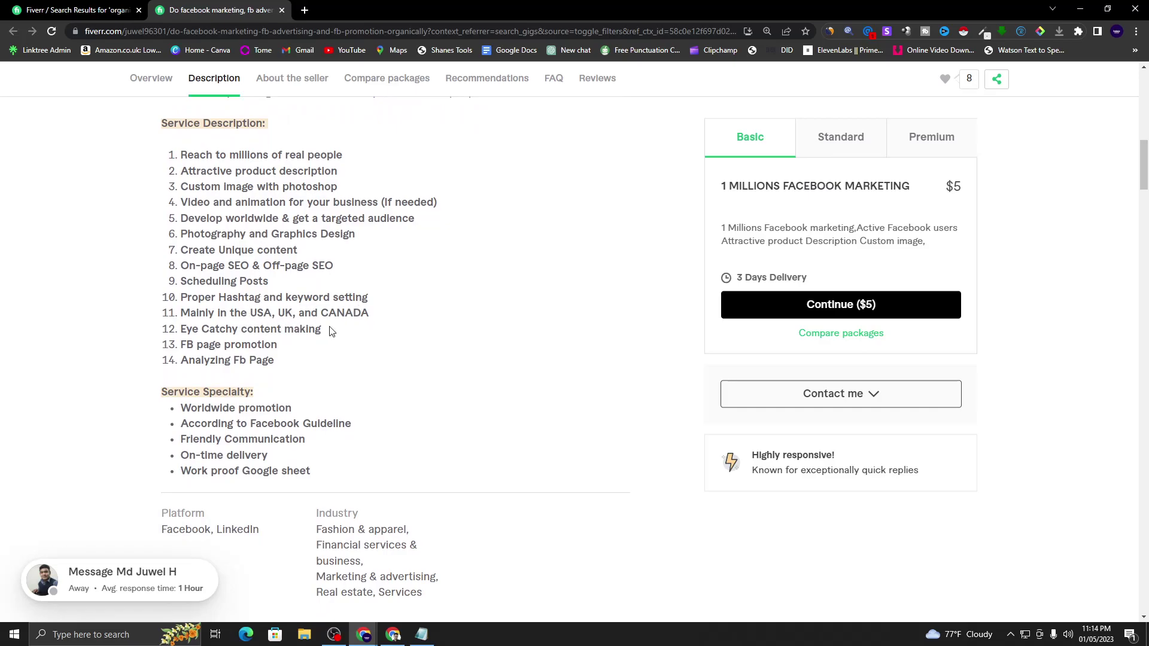
pyautogui.moveTo(229, 312)
pyautogui.mouseDown()
pyautogui.moveTo(351, 331)
pyautogui.moveTo(377, 317)
pyautogui.mouseUp()
pyautogui.hotkey('ctrl', 'shift', 'Tab')
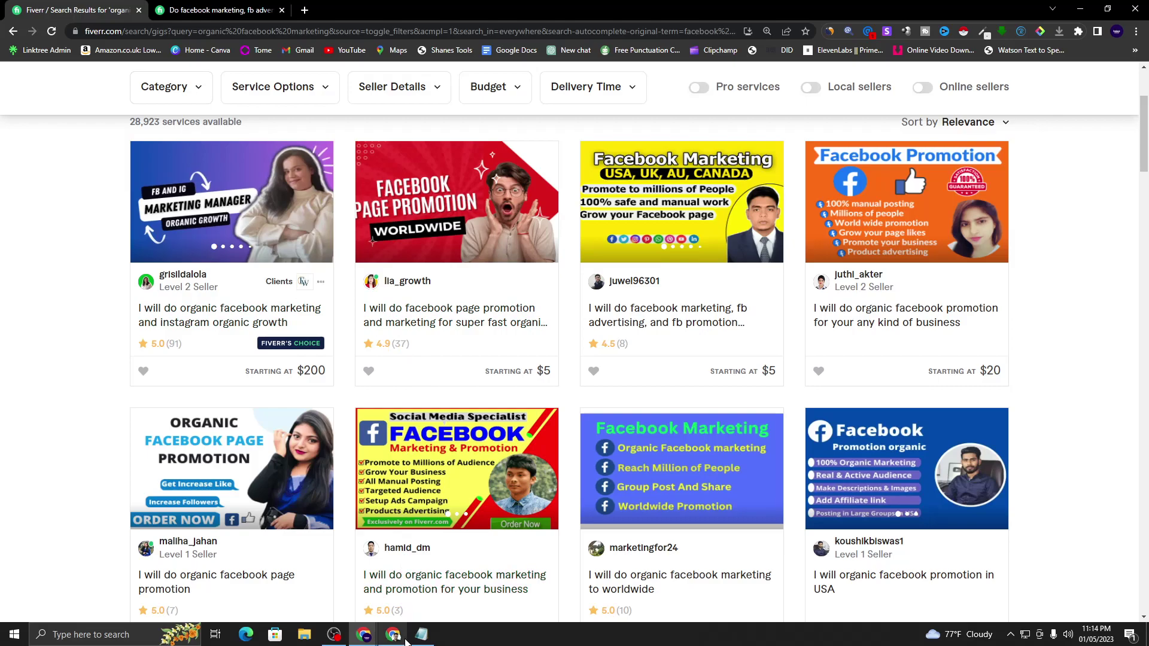
# - Glance at the Google Meet window, then bring Fiverr back with the facebook marketing gig in front
pyautogui.click(401, 630)
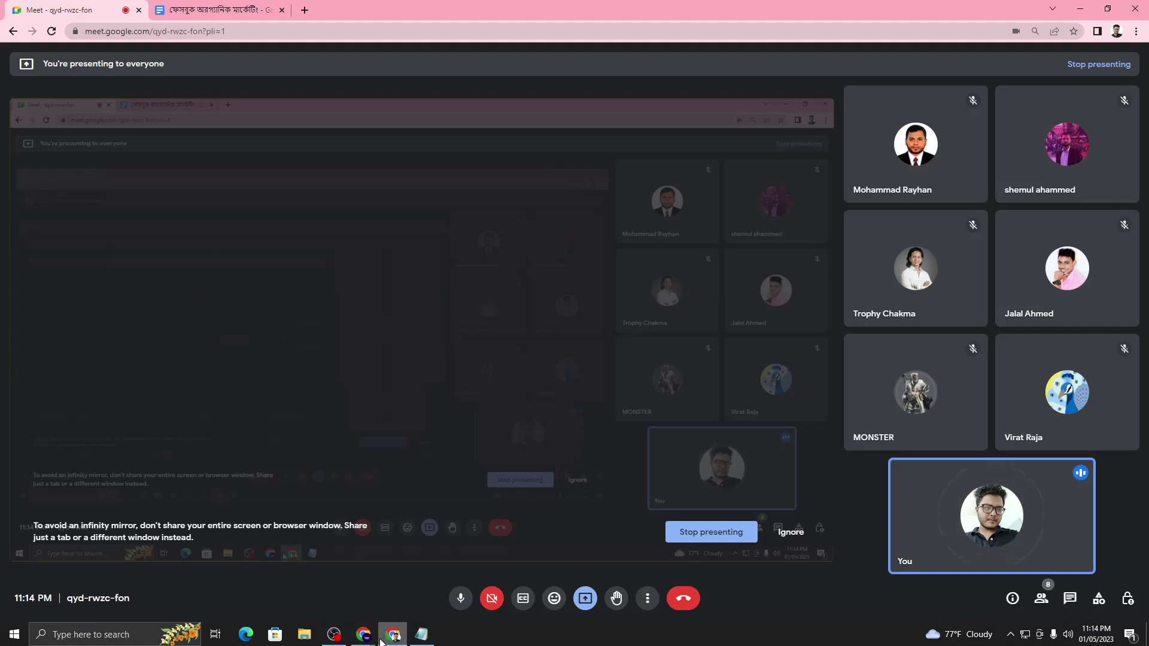
pyautogui.moveTo(364, 634)
pyautogui.click(297, 583)
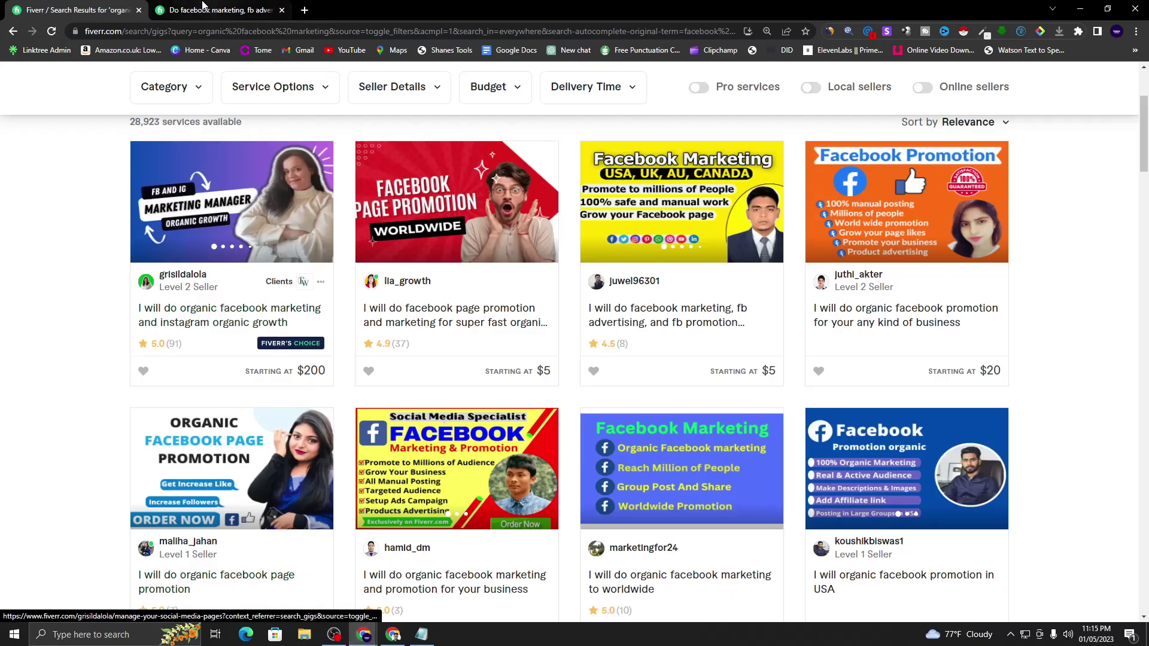
pyautogui.click(204, 8)
pyautogui.click(282, 363)
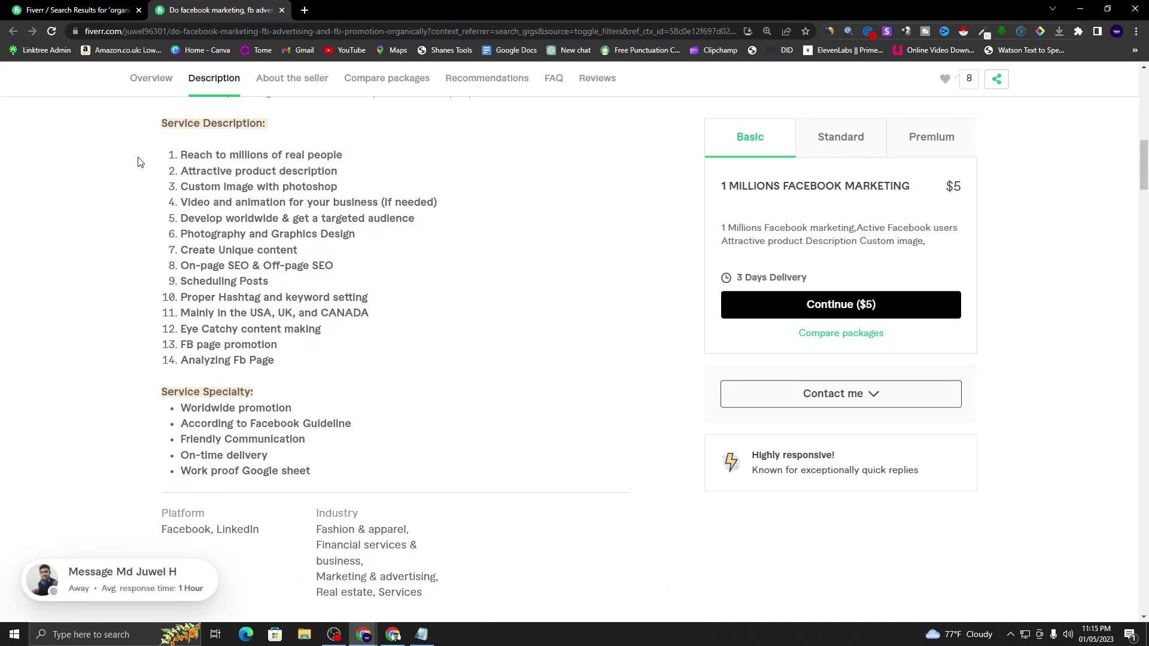
# - Highlight the 14-item service list, 'image with photoshop' in item 3, and the 2 Orders in Queue note
pyautogui.moveTo(180, 156)
pyautogui.mouseDown()
pyautogui.moveTo(291, 266)
pyautogui.moveTo(328, 371)
pyautogui.mouseUp()
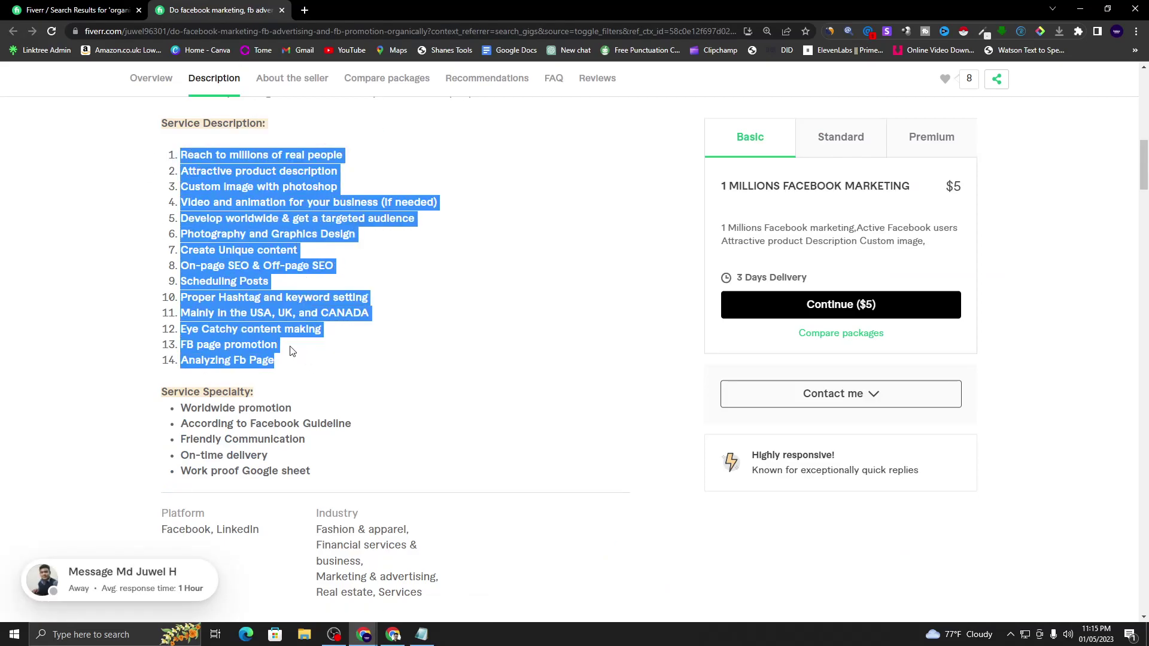
pyautogui.click(291, 351)
pyautogui.moveTo(223, 186); pyautogui.dragTo(384, 199)
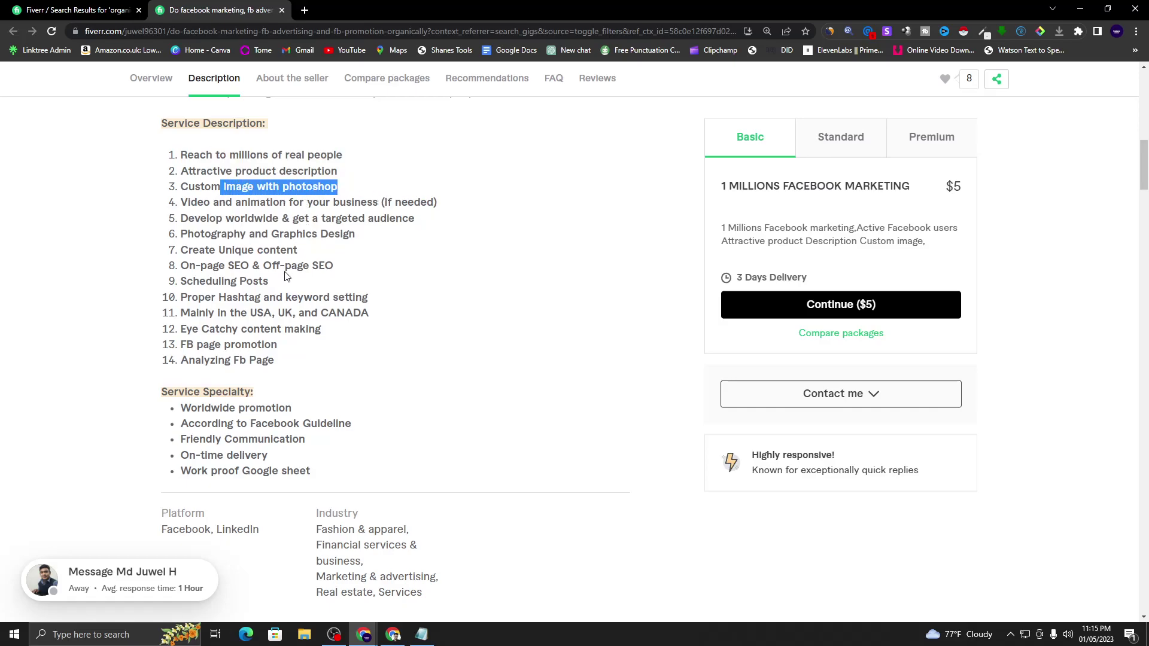
pyautogui.scroll(8, 299, 287)
pyautogui.scroll(5, 316, 300)
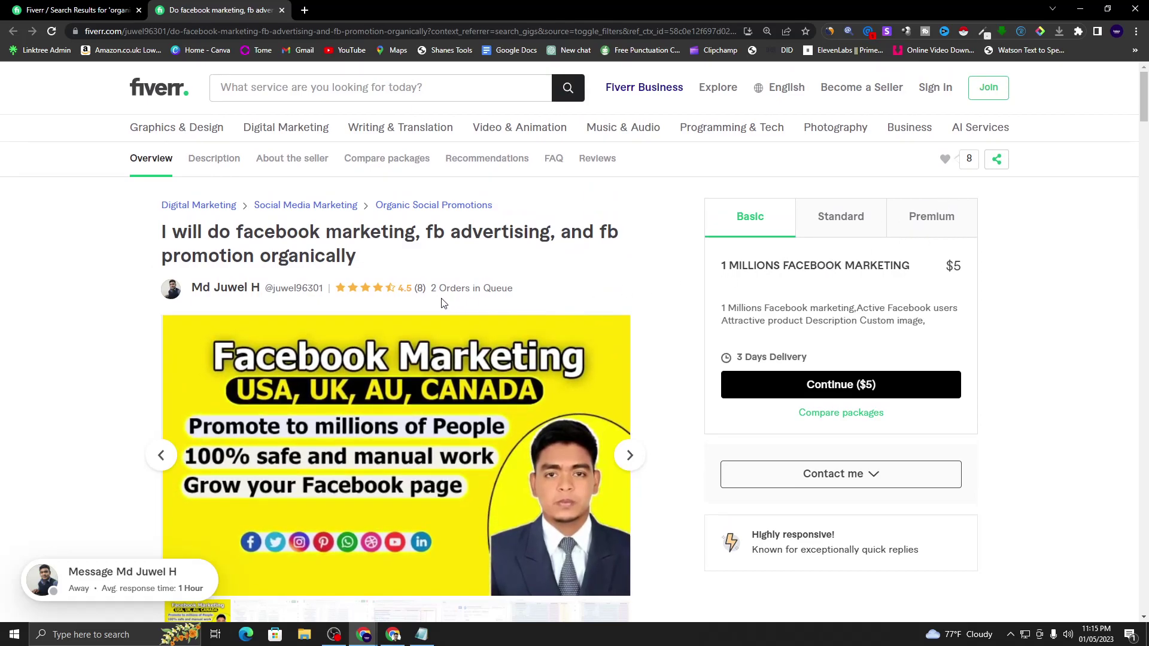
pyautogui.moveTo(429, 293); pyautogui.dragTo(519, 307)
pyautogui.click(590, 286)
# - View the $30 Premium package details, glance at the search results, and return to the gig
pyautogui.click(954, 216)
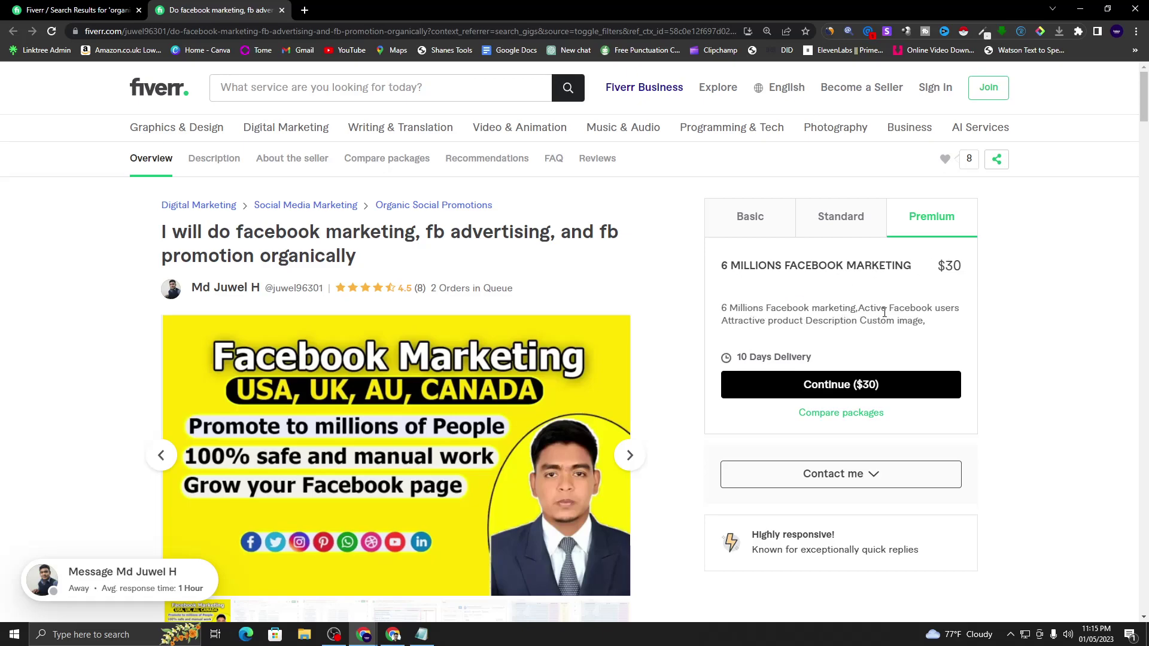
pyautogui.scroll(-3, 884, 312)
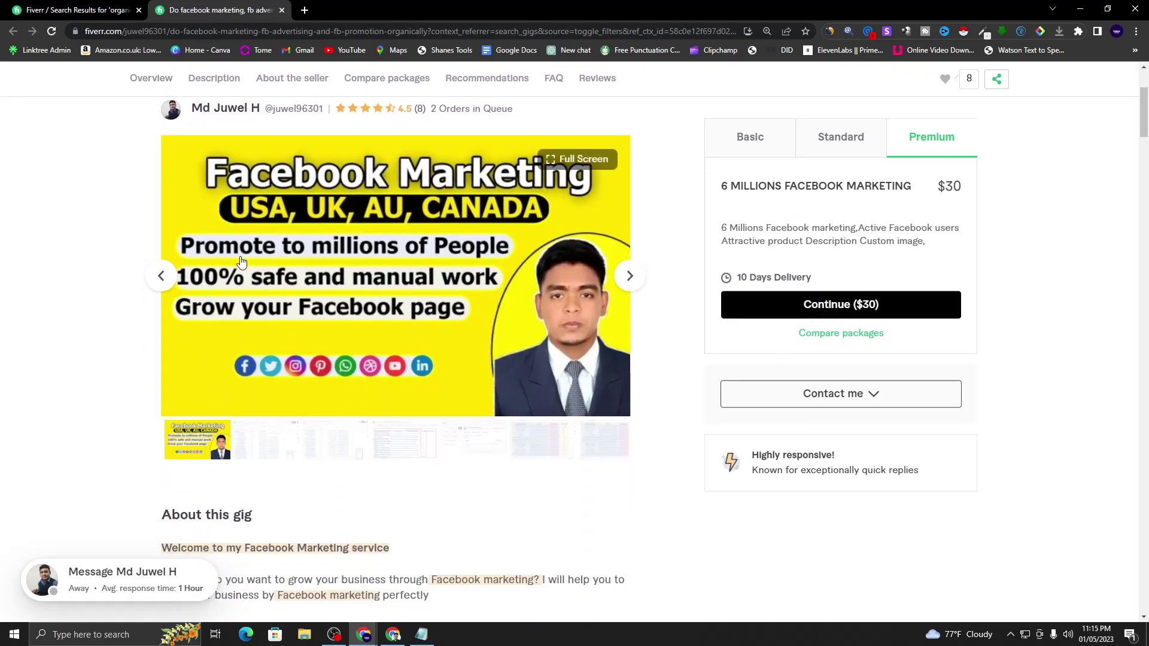
pyautogui.scroll(2, 352, 307)
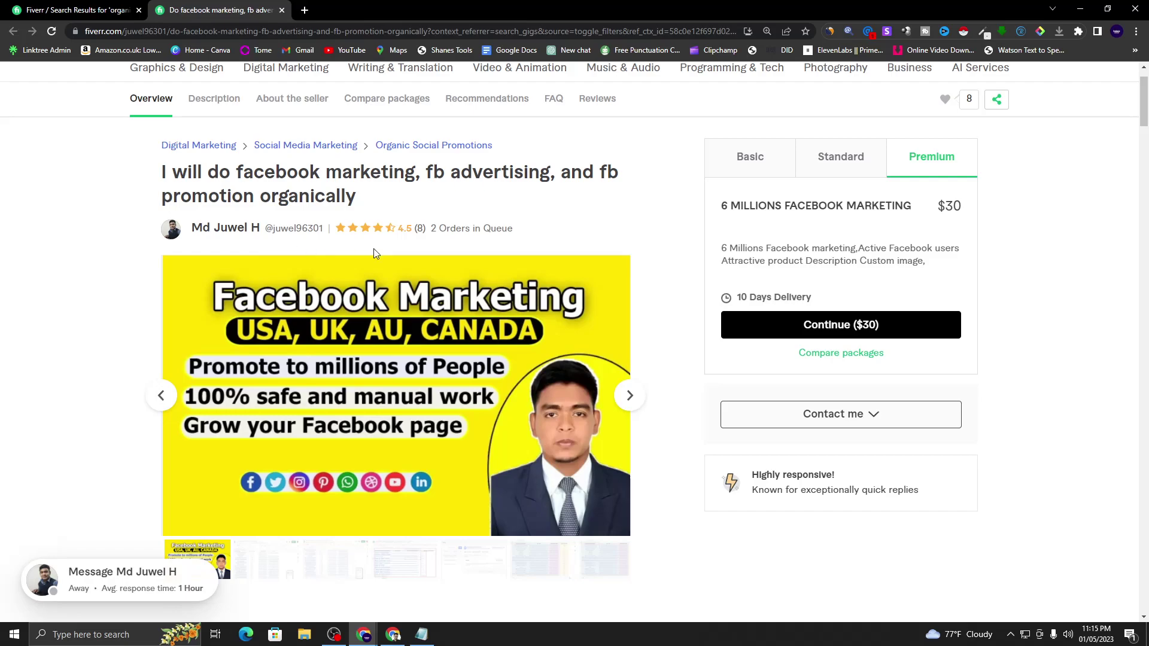
pyautogui.click(78, 10)
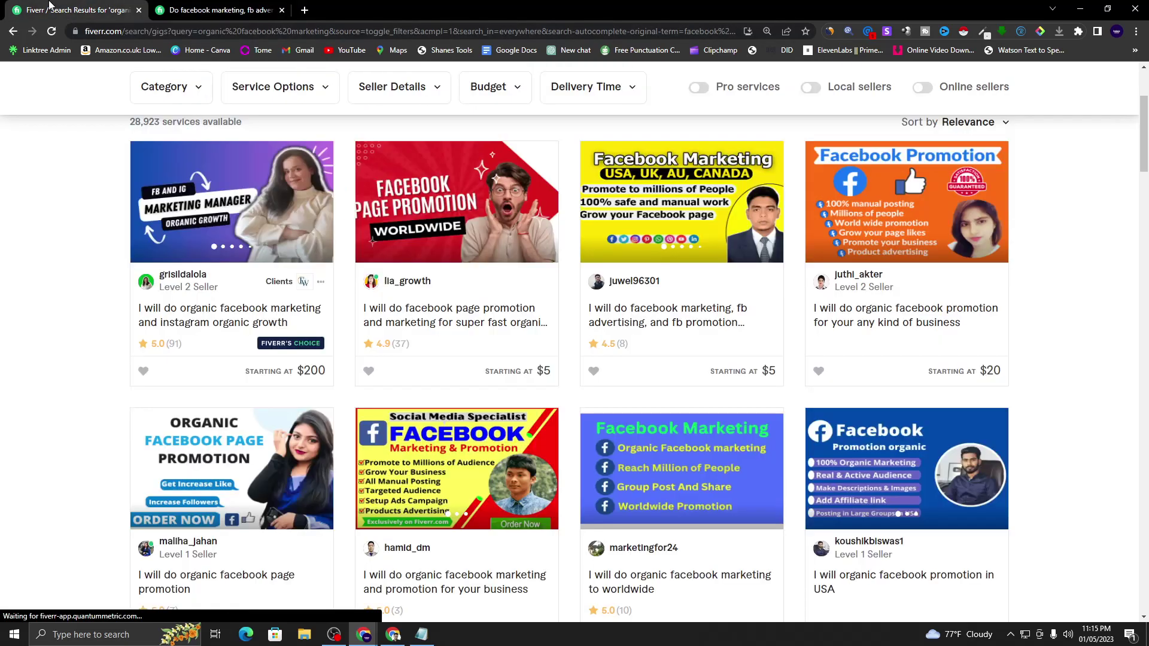
pyautogui.scroll(3, 13, 214)
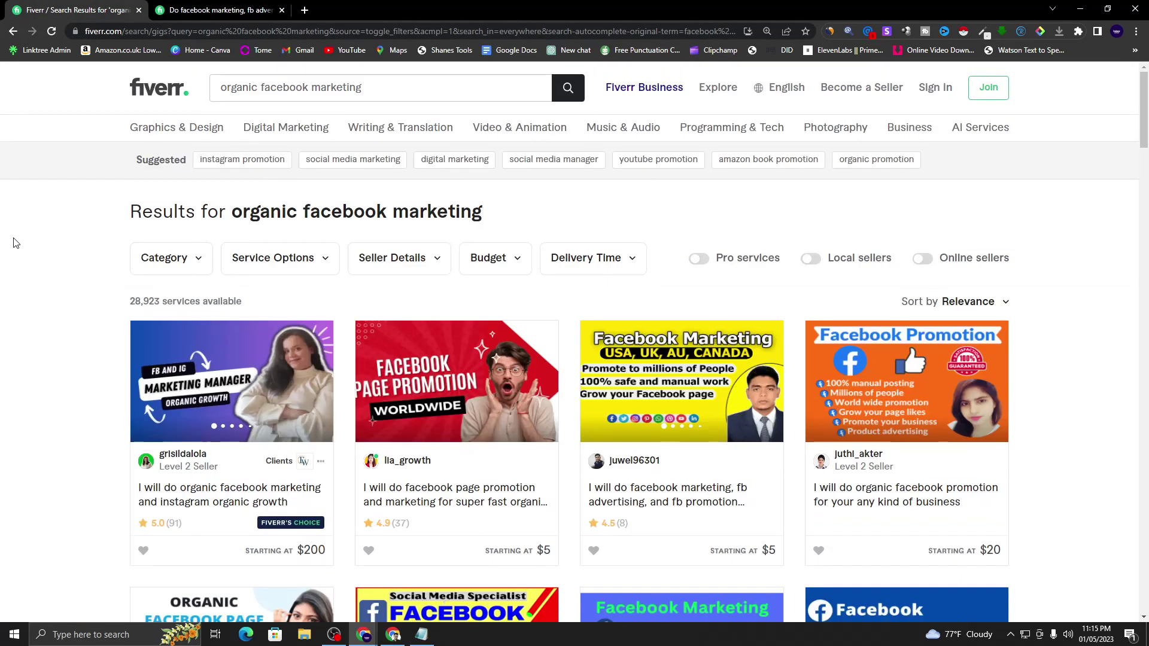
pyautogui.click(221, 10)
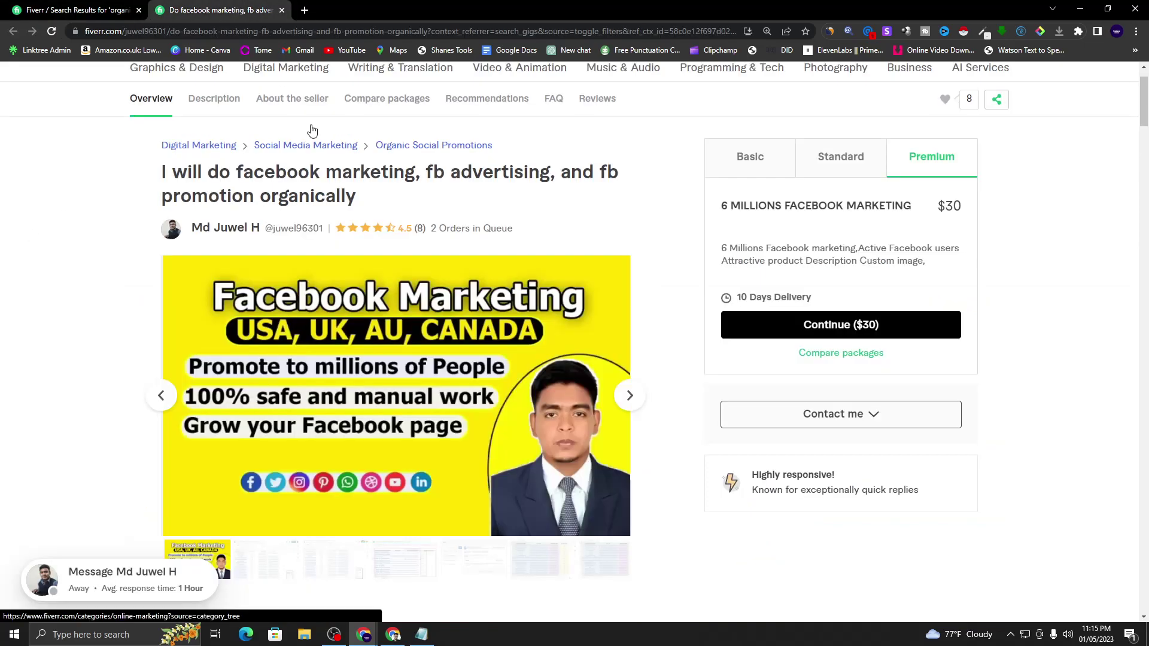
# - Highlight the gig title, then close the gig tab and minimise Chrome
pyautogui.tripleClick(177, 176)
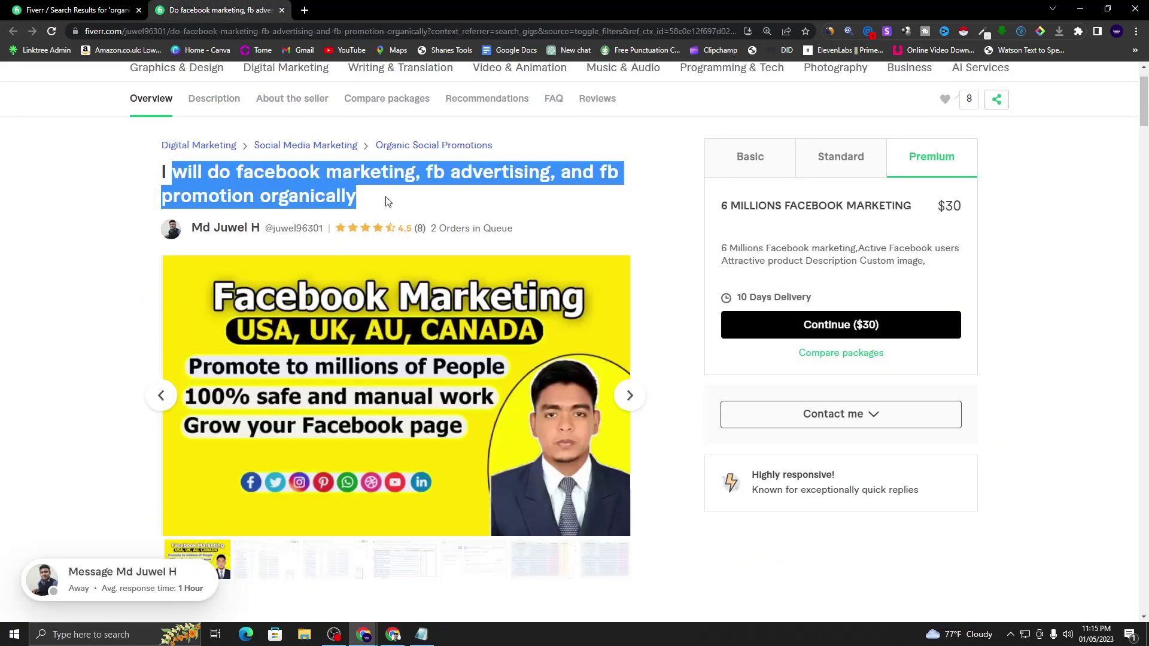
pyautogui.click(579, 202)
pyautogui.scroll(1, 351, 180)
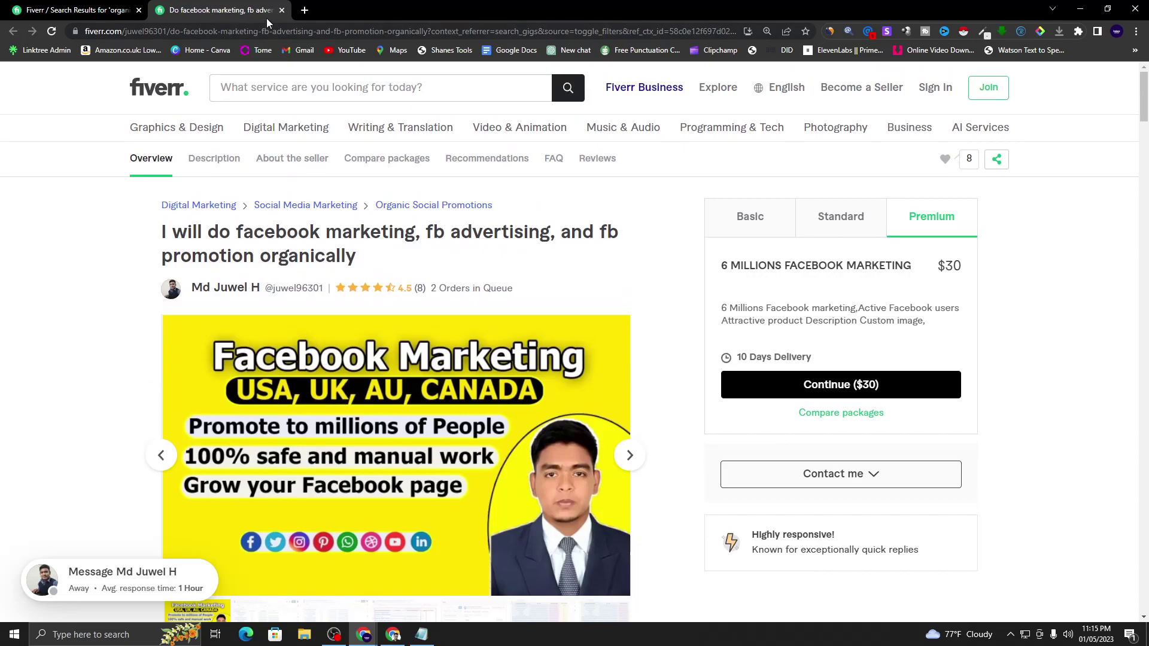
pyautogui.click(282, 10)
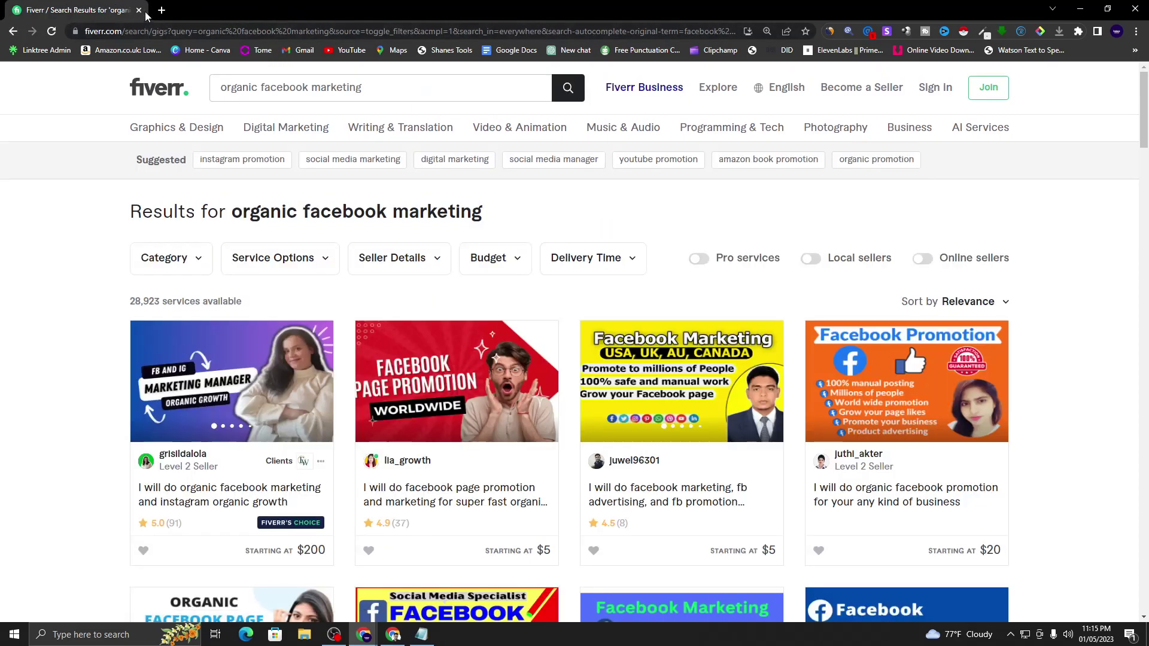
pyautogui.click(1080, 8)
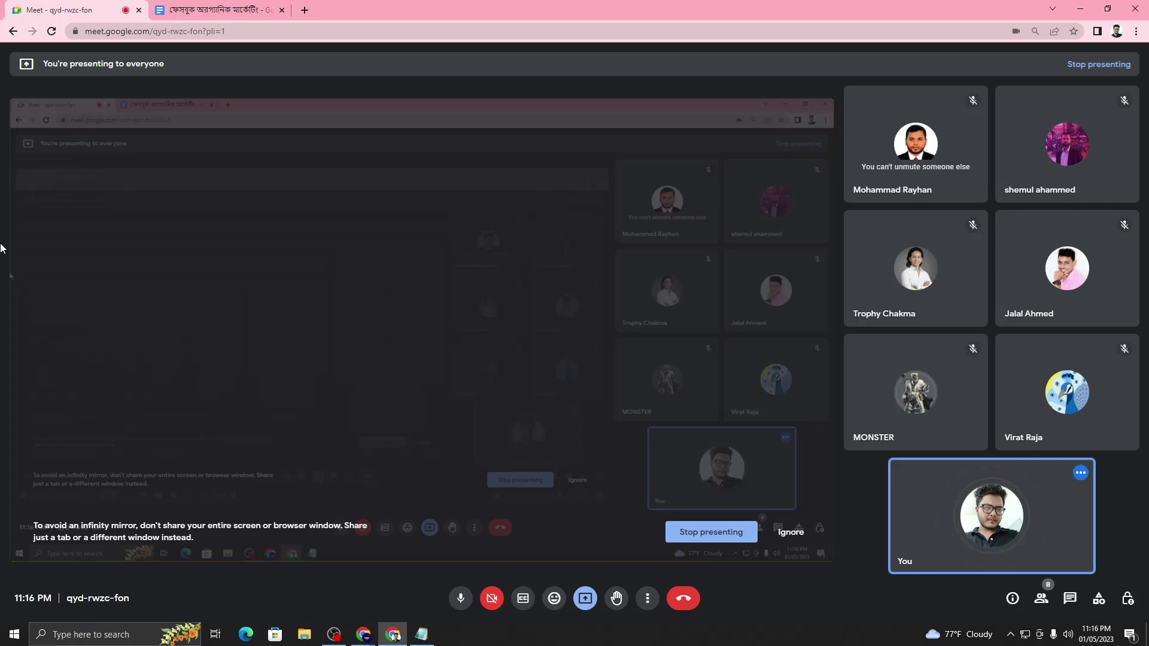
# - Copy the second checklist question in the Bengali checklist document
pyautogui.click(233, 8)
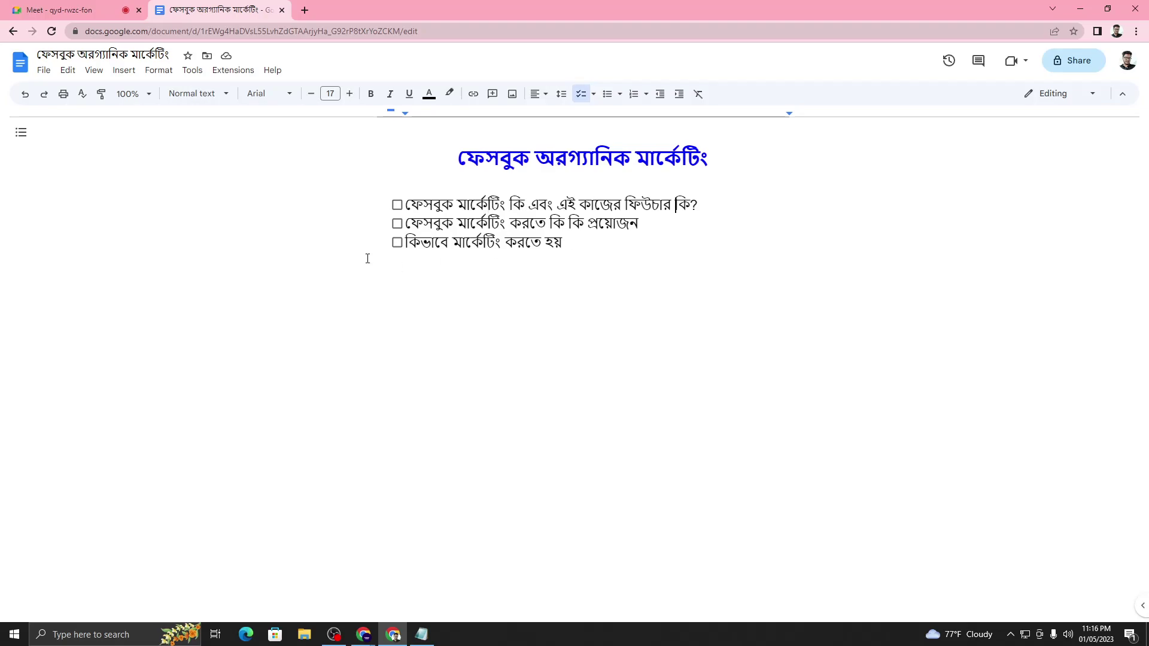
pyautogui.moveTo(407, 224); pyautogui.dragTo(645, 224)
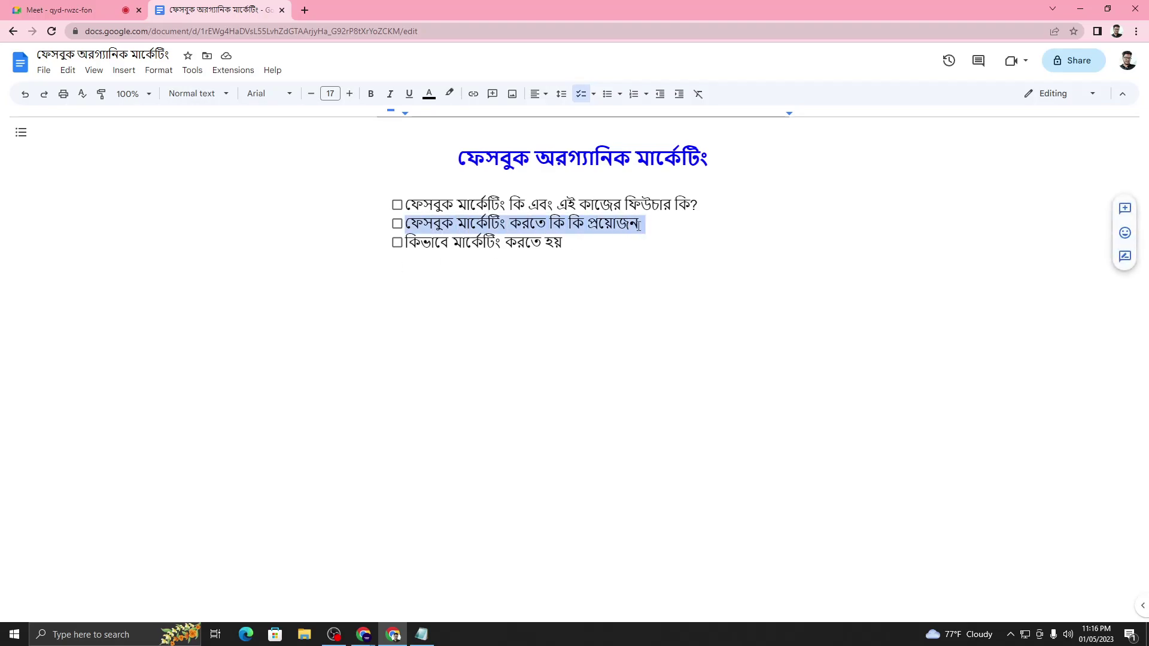
pyautogui.rightClick(609, 223)
pyautogui.click(623, 256)
# - Paste the question as plain text below the checklist and add 'Facebook Id' beneath it
pyautogui.click(599, 249)
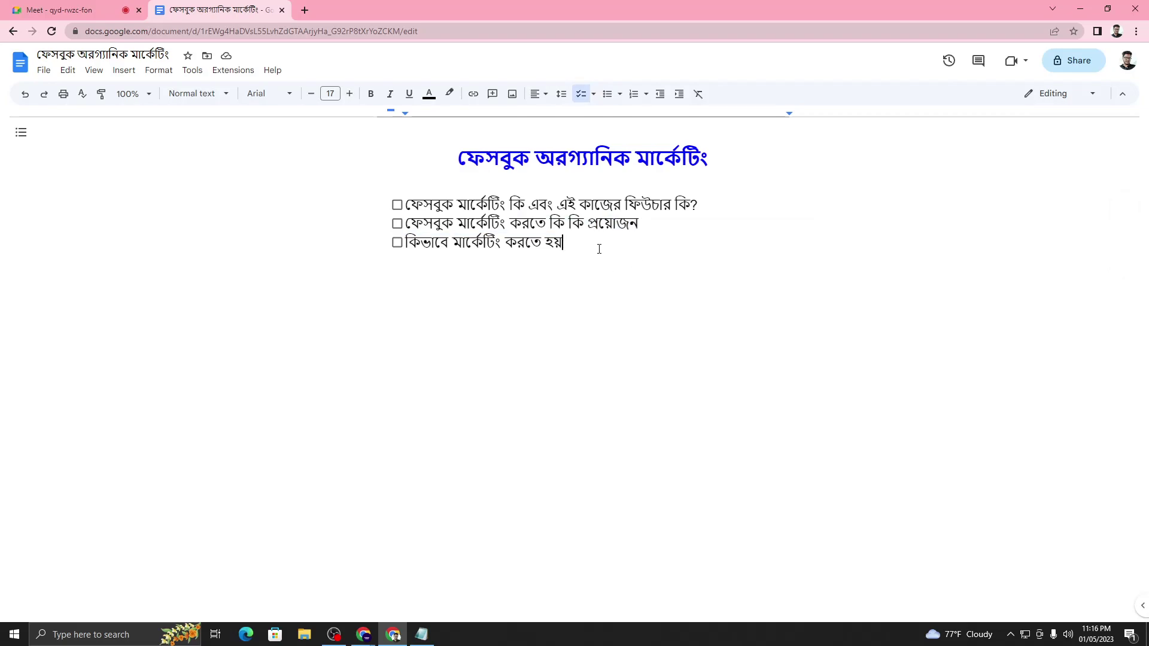
pyautogui.click(469, 303)
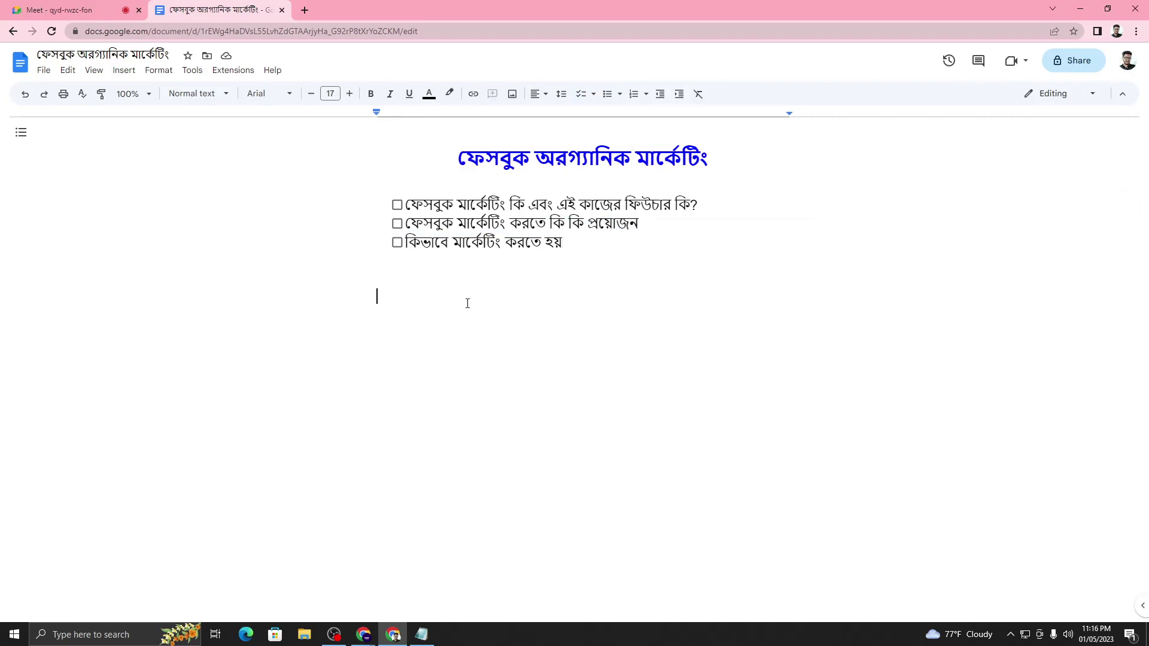
pyautogui.rightClick(446, 301)
pyautogui.click(498, 371)
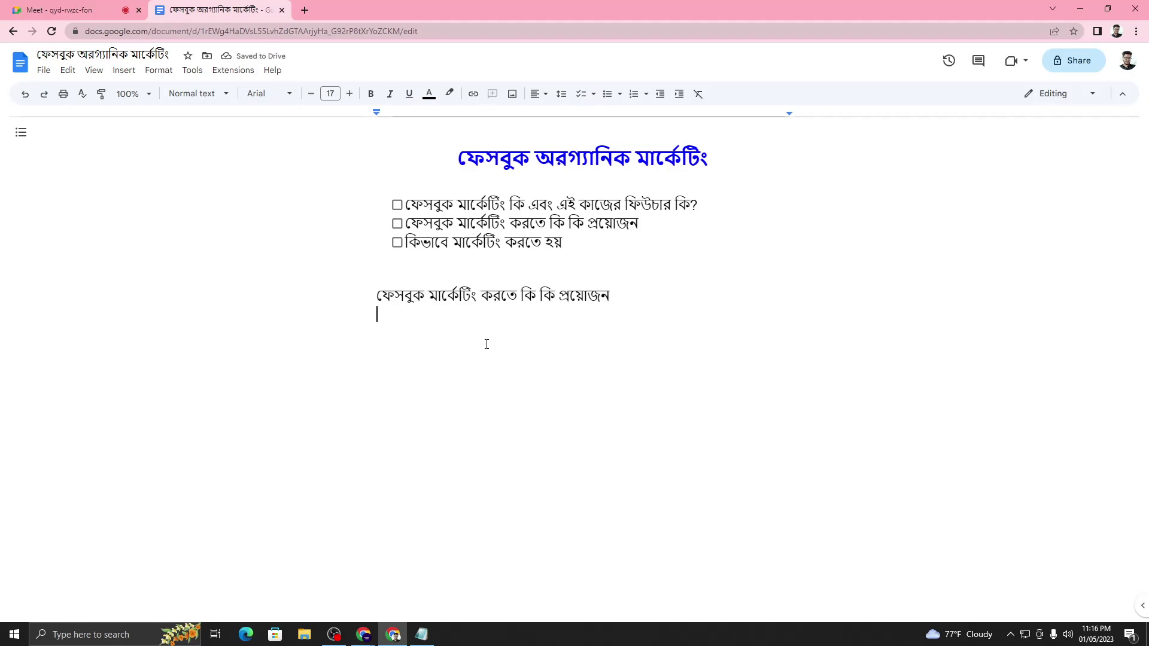
pyautogui.write('Facebook')
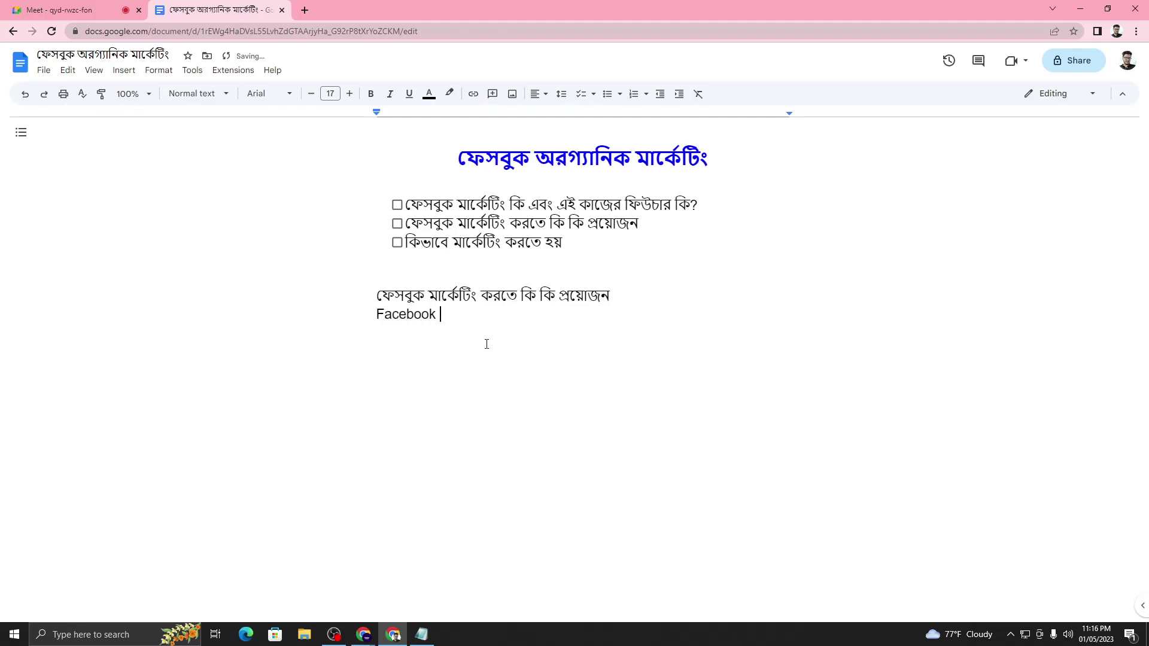
pyautogui.write(' Id')
pyautogui.hotkey('ctrl', 'shift', 'Tab')
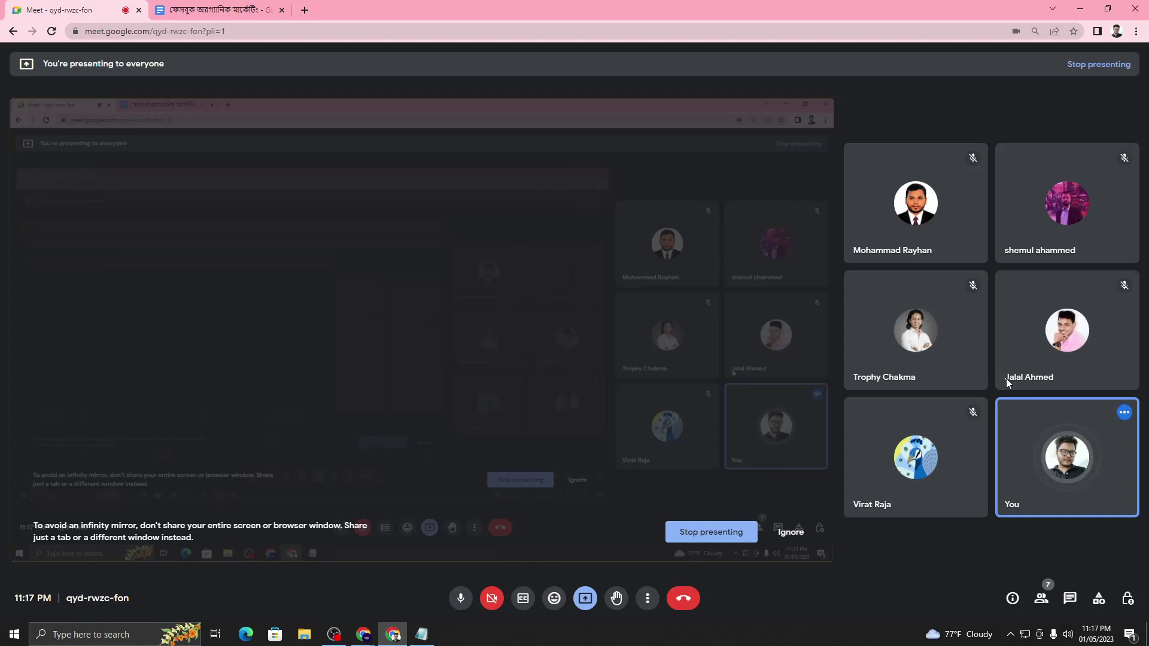
# - Append '- 5' to the Facebook Id line so it reads 'Facebook Id- 5'
pyautogui.moveTo(1001, 321)
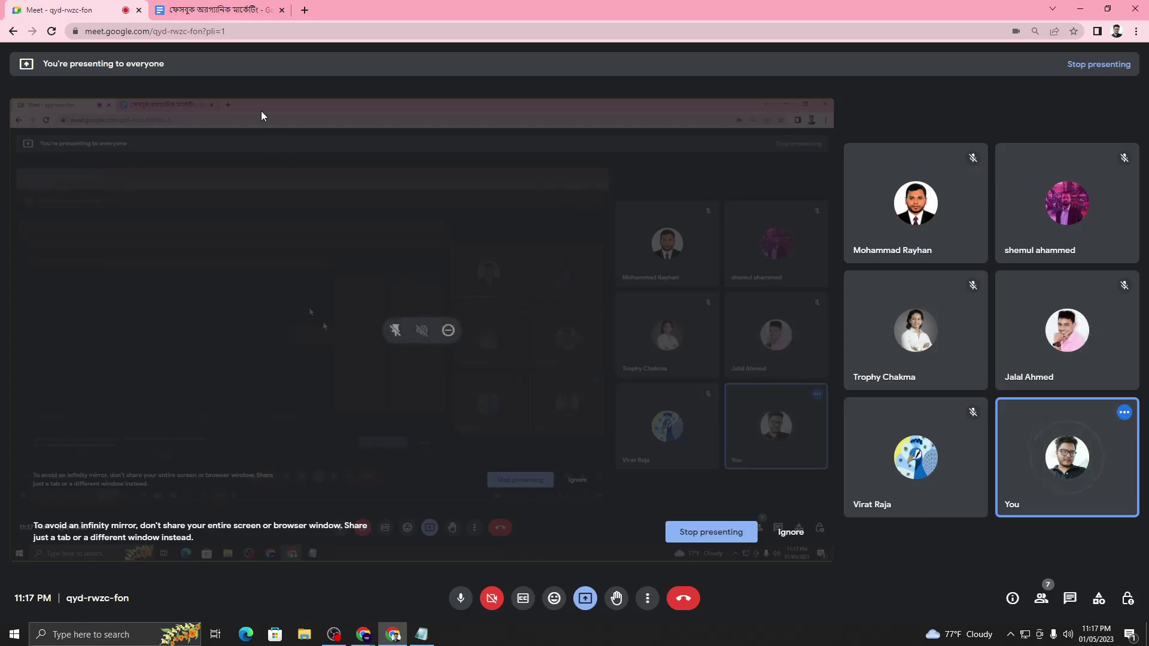
pyautogui.click(204, 7)
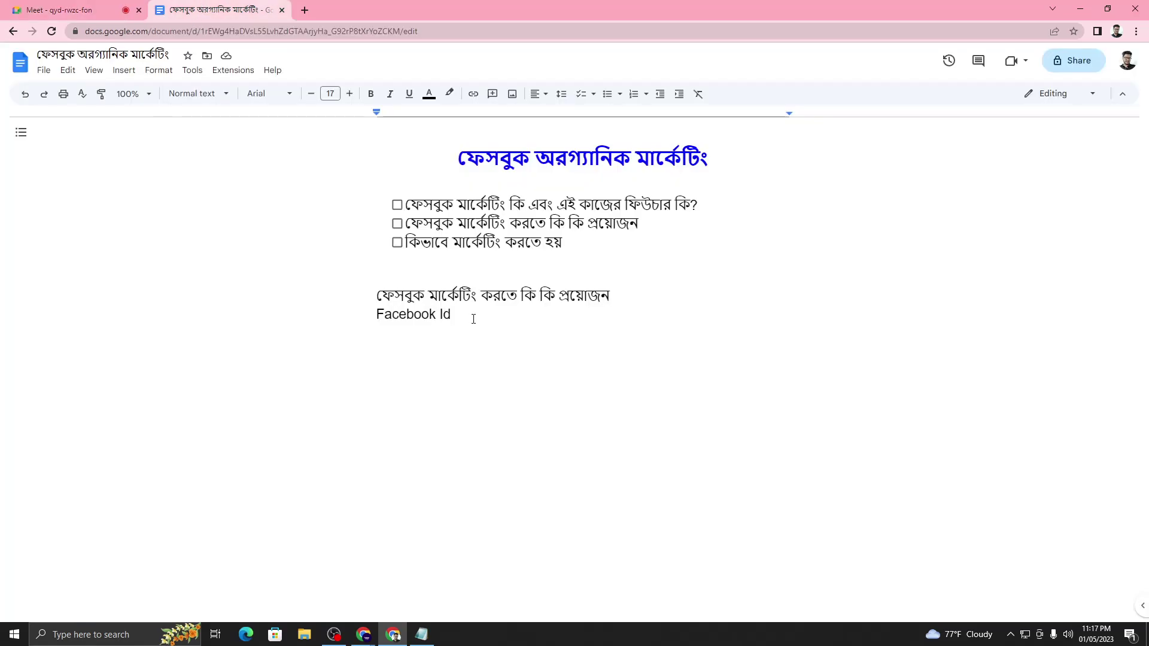
pyautogui.write('- 5')
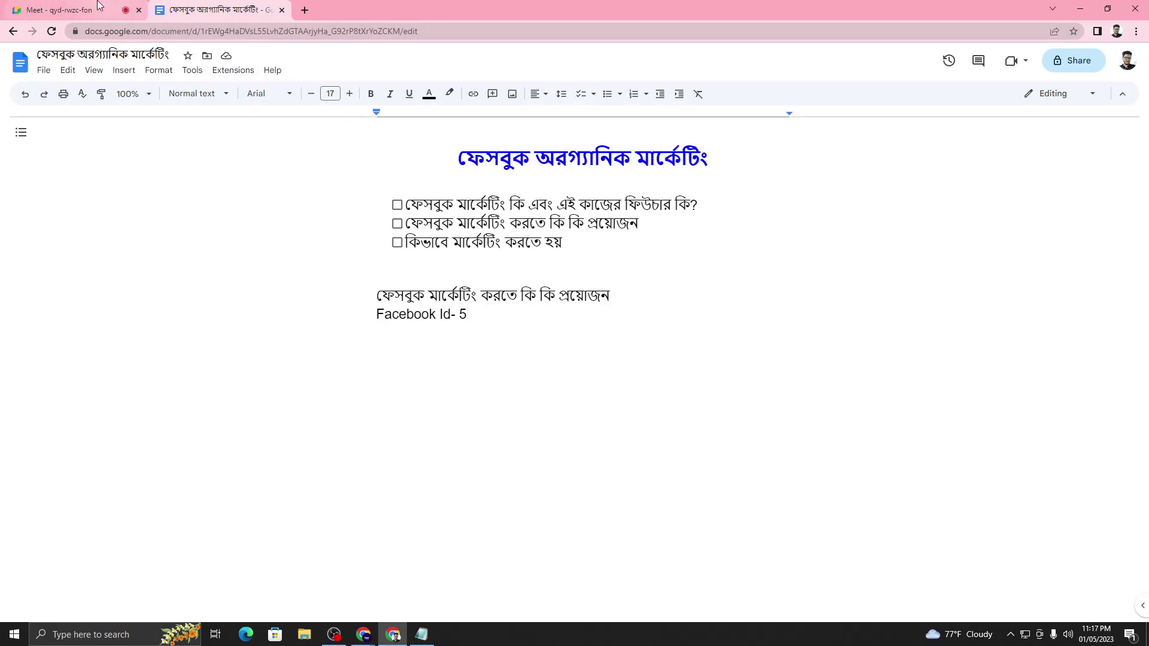
pyautogui.click(72, 9)
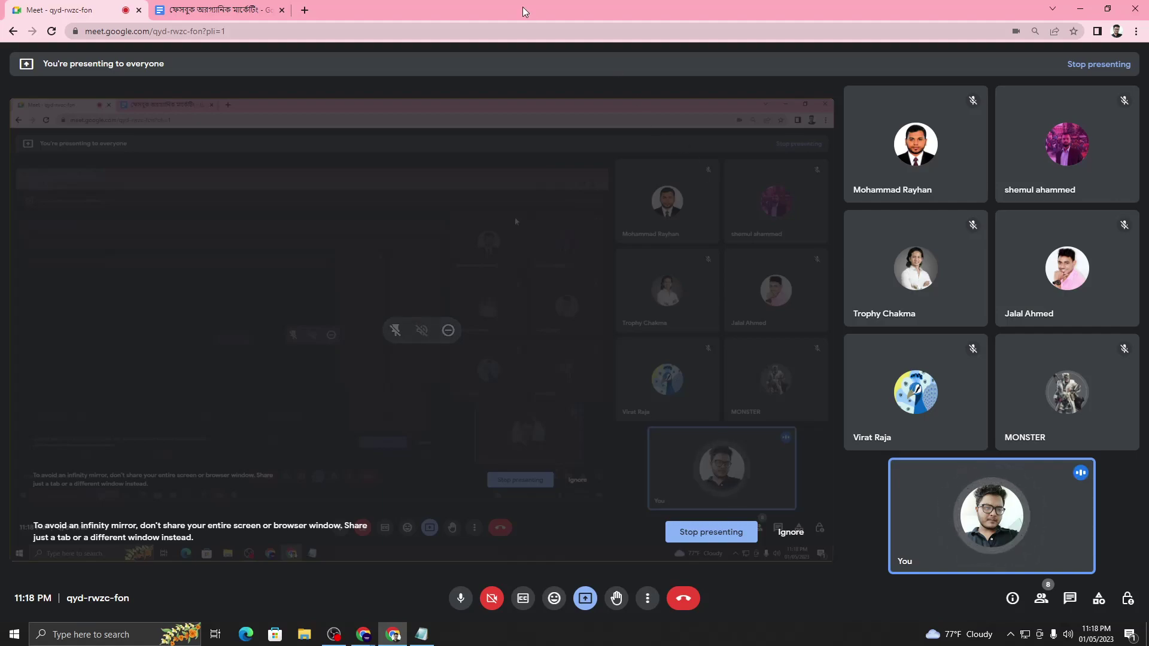
pyautogui.click(213, 8)
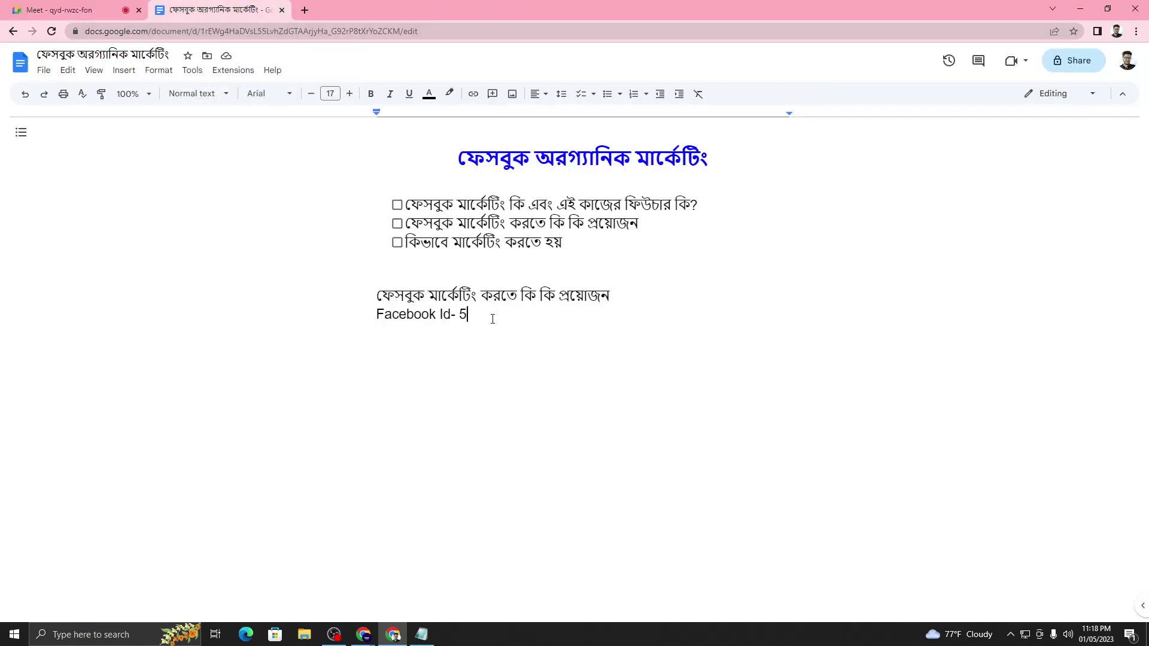
pyautogui.click(71, 10)
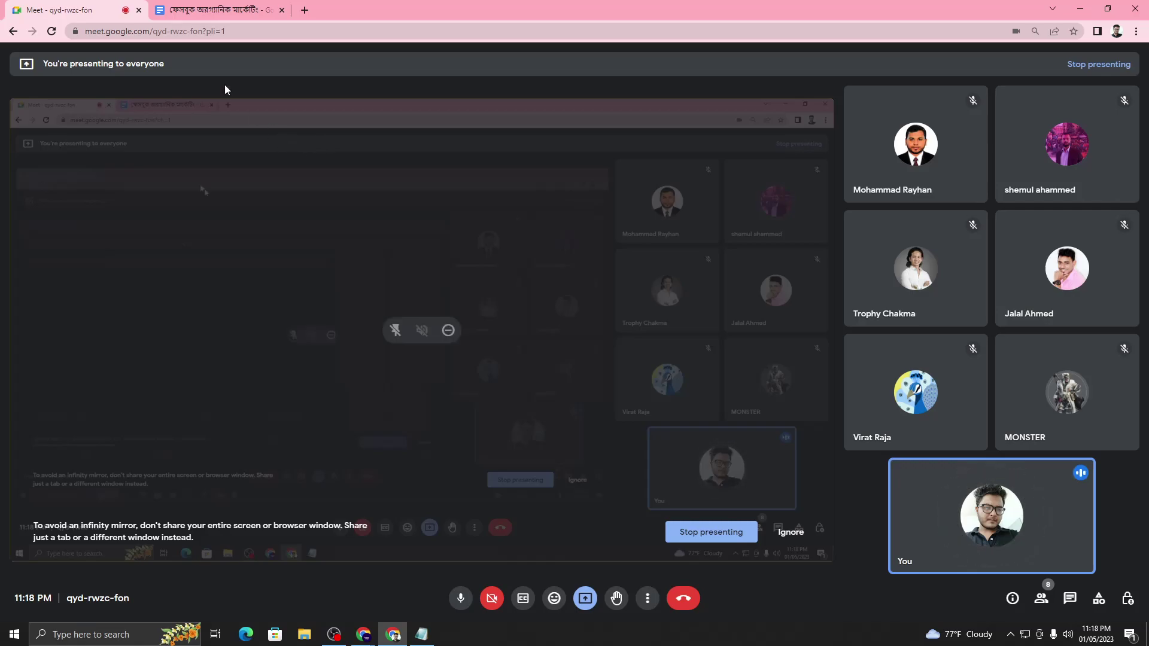
pyautogui.click(215, 10)
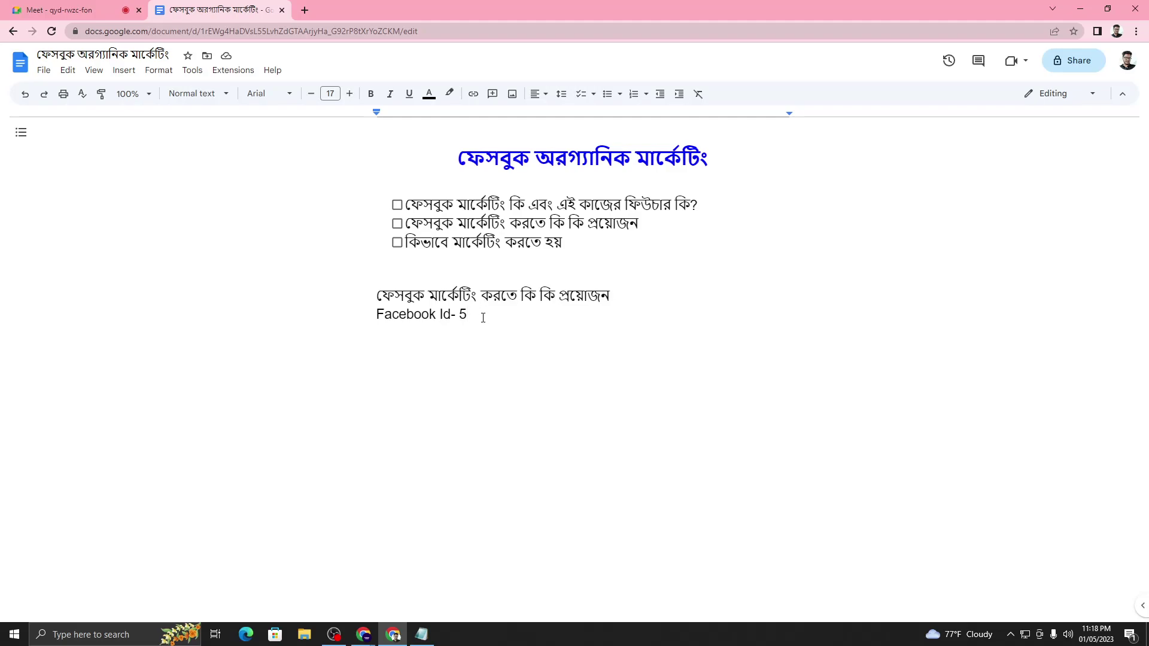
pyautogui.moveTo(455, 313); pyautogui.dragTo(468, 316)
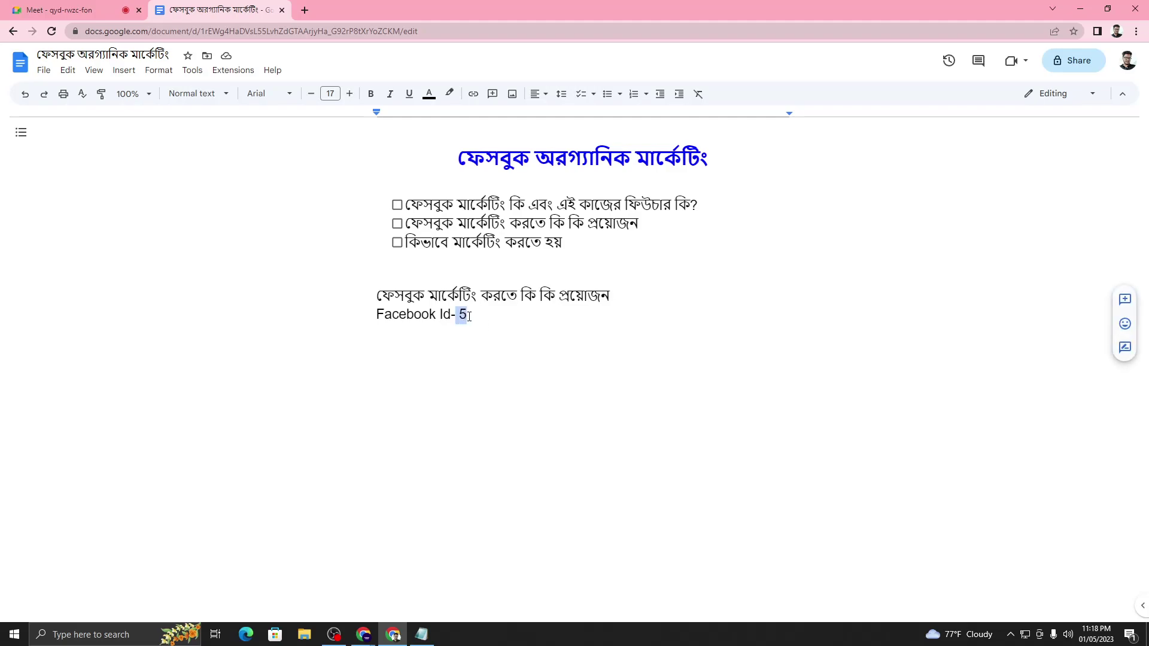
# - Switch between the Meet call and the document, highlighting the '5' and then the whole 'Facebook Id- 5' line
pyautogui.click(13, 7)
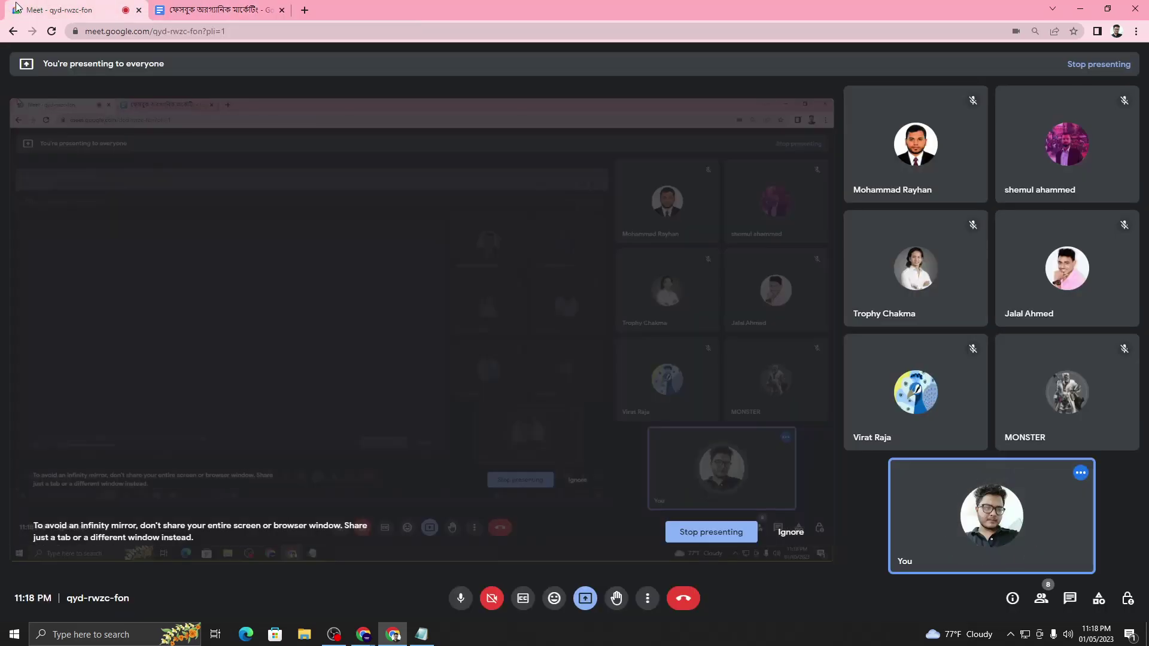
pyautogui.moveTo(924, 193)
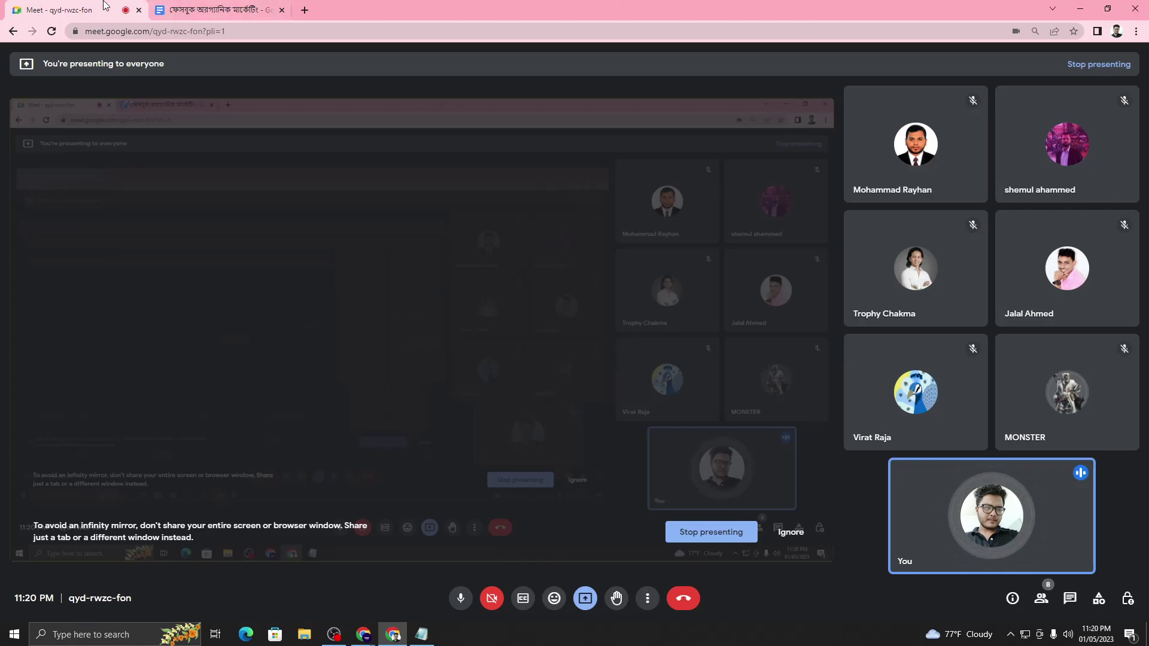
pyautogui.click(215, 9)
pyautogui.moveTo(458, 319); pyautogui.dragTo(476, 321)
pyautogui.click(468, 316)
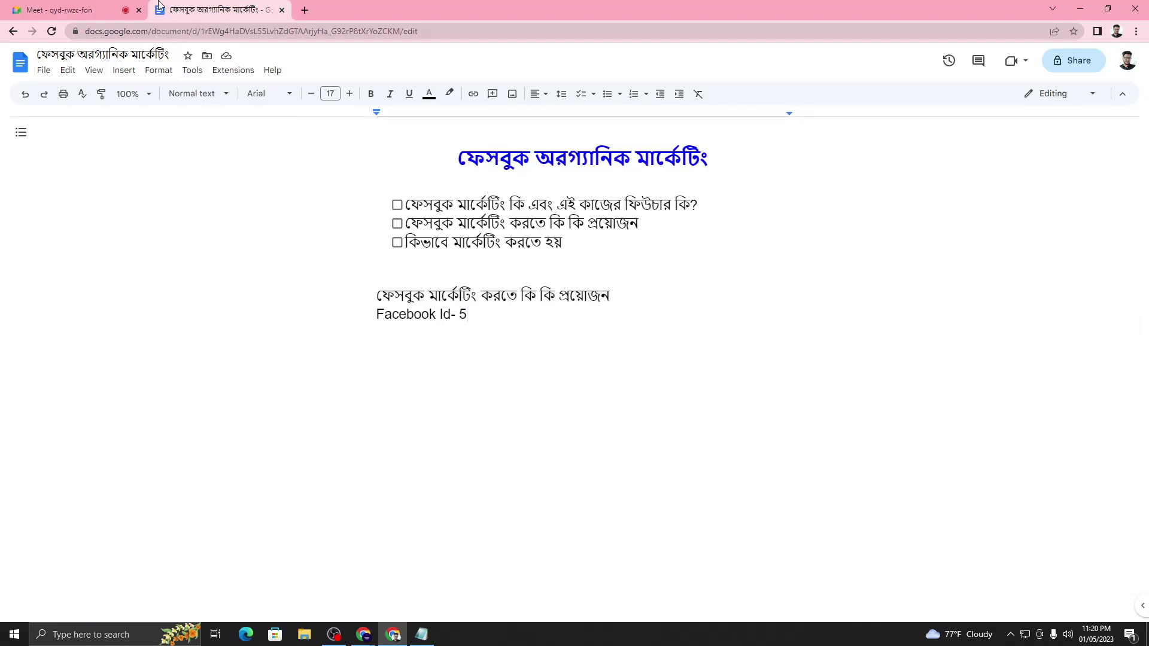
pyautogui.moveTo(375, 316); pyautogui.dragTo(478, 316)
pyautogui.click(81, 18)
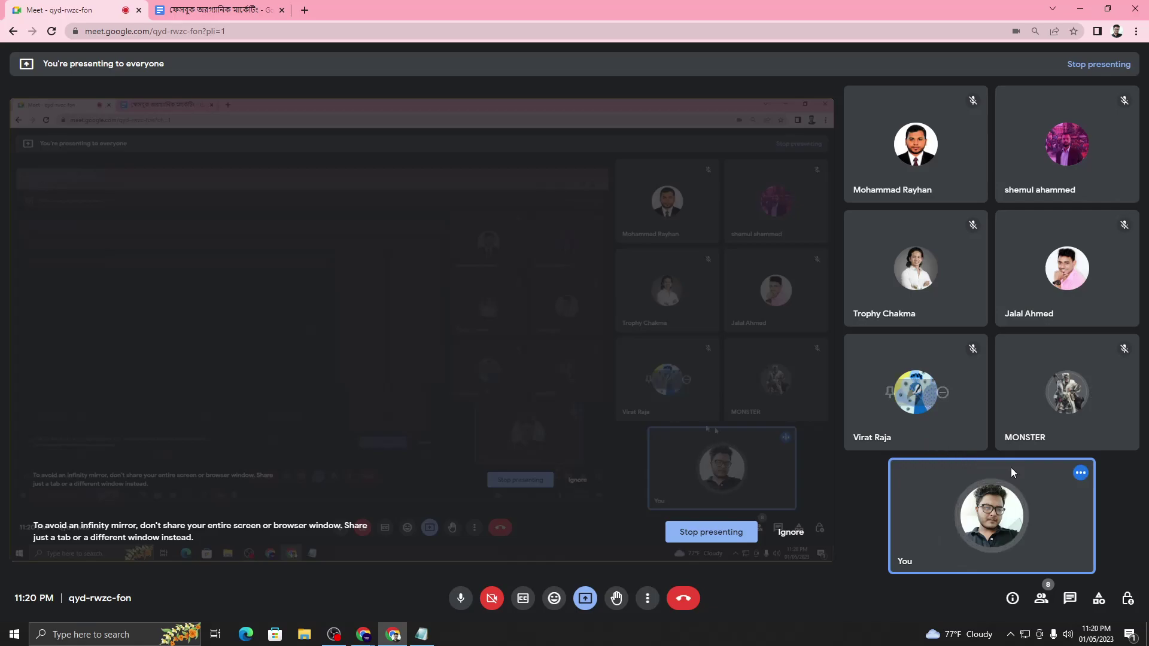
pyautogui.moveTo(1009, 466)
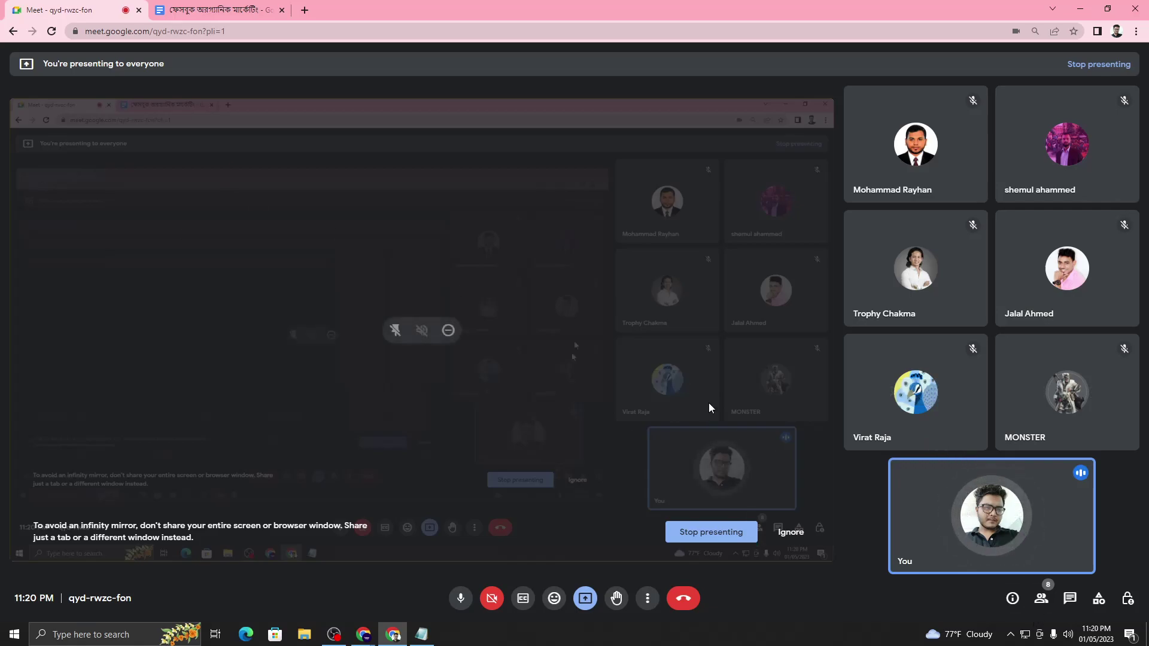
pyautogui.click(187, 8)
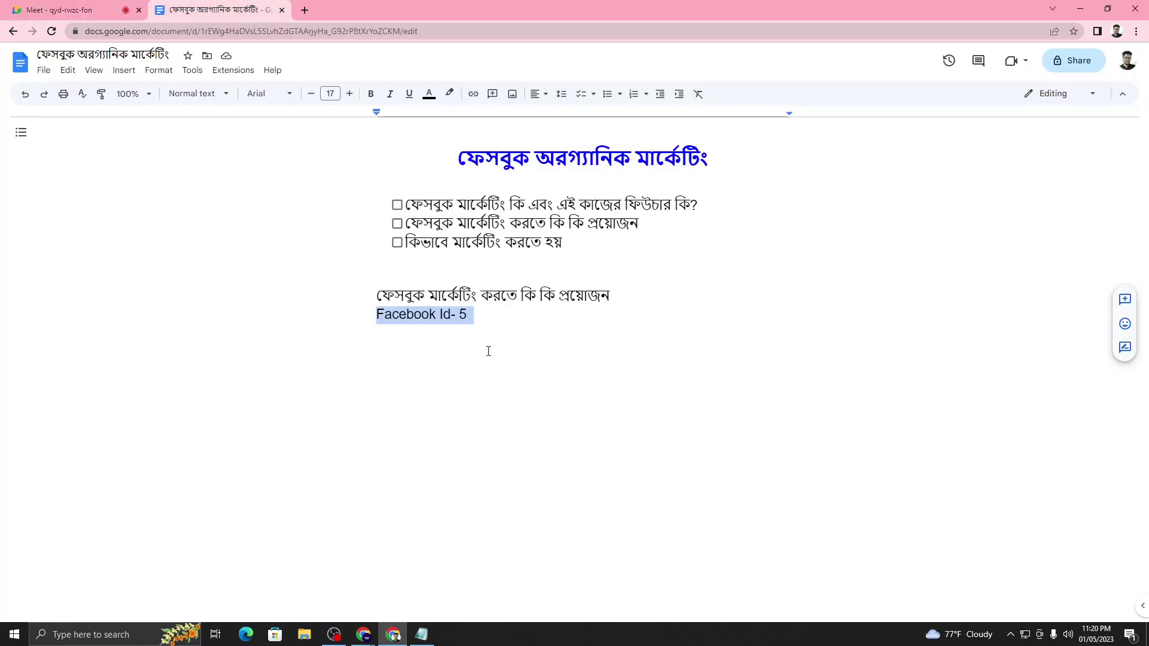
# - Reduce the 'Facebook Id- 5' line from font size 17 to 16 and start a new line below it
pyautogui.click(474, 316)
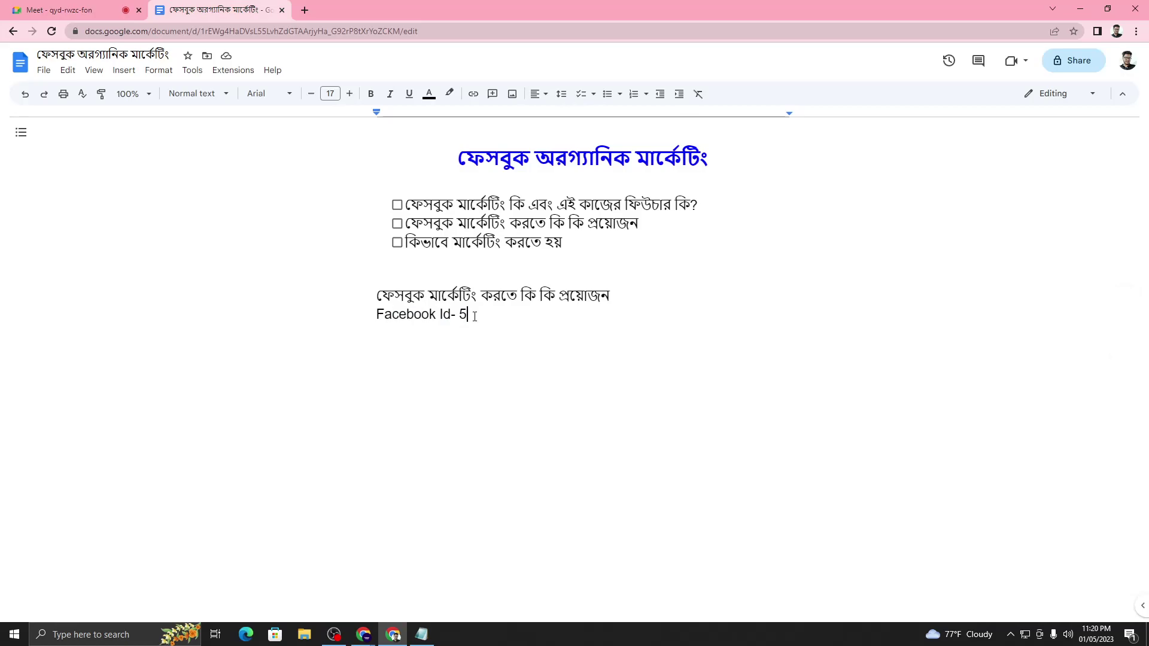
pyautogui.hotkey('ctrl', 'shift', 'Tab')
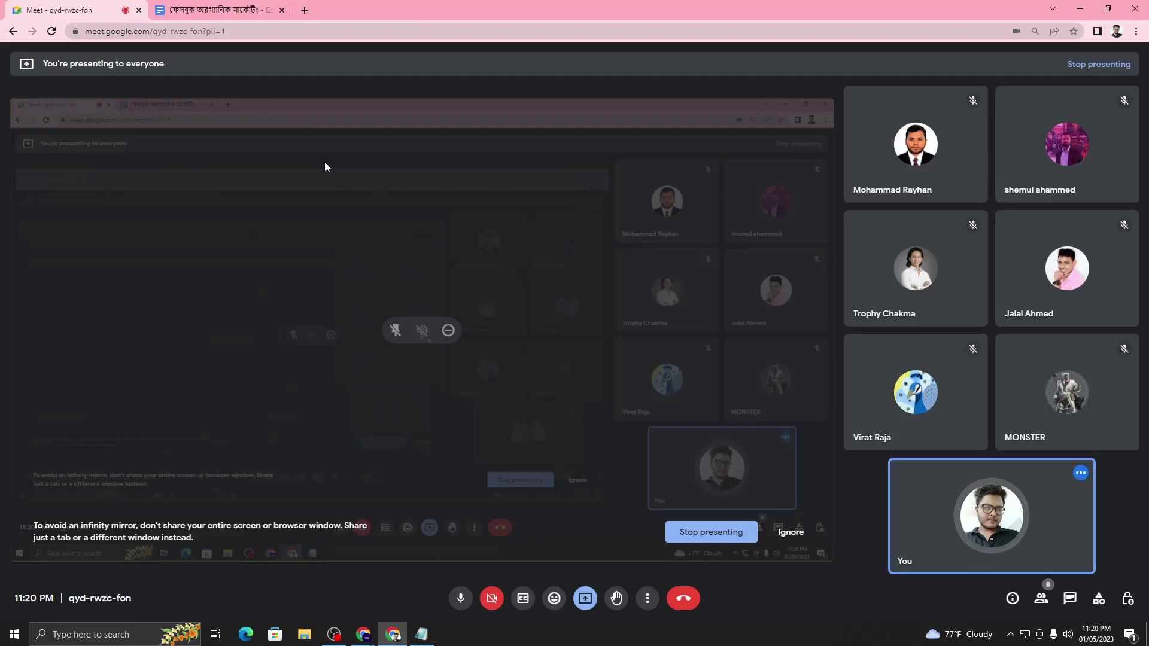
pyautogui.click(231, 10)
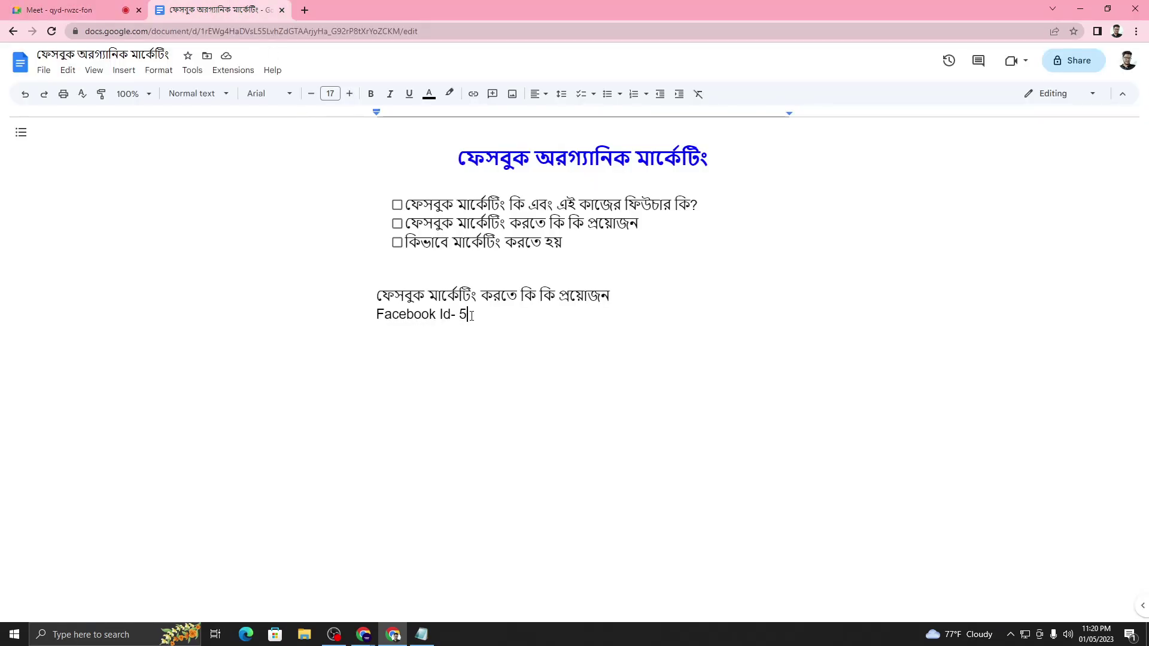
pyautogui.moveTo(473, 316); pyautogui.dragTo(377, 309)
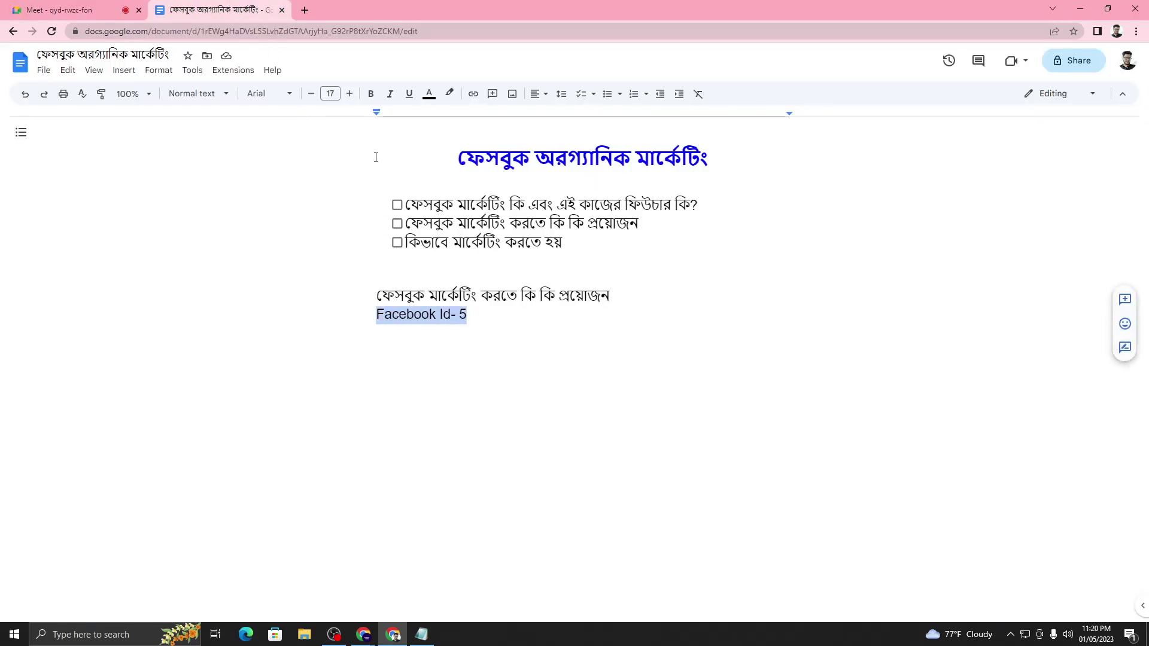
pyautogui.click(310, 94)
pyautogui.click(487, 317)
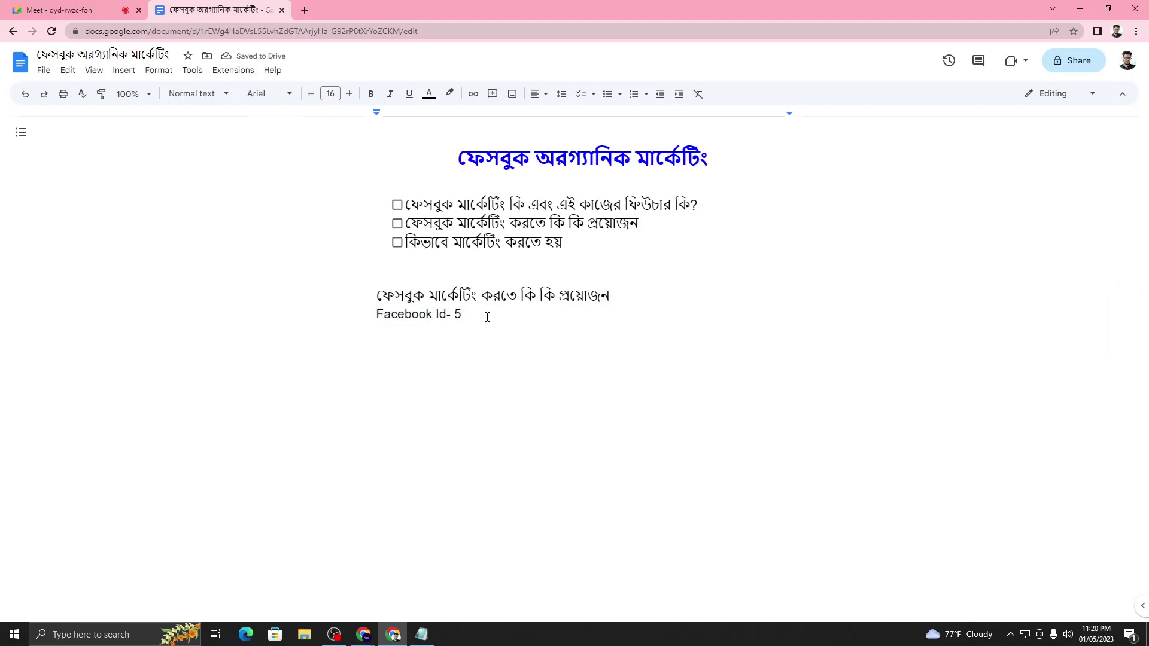
pyautogui.press('Return')
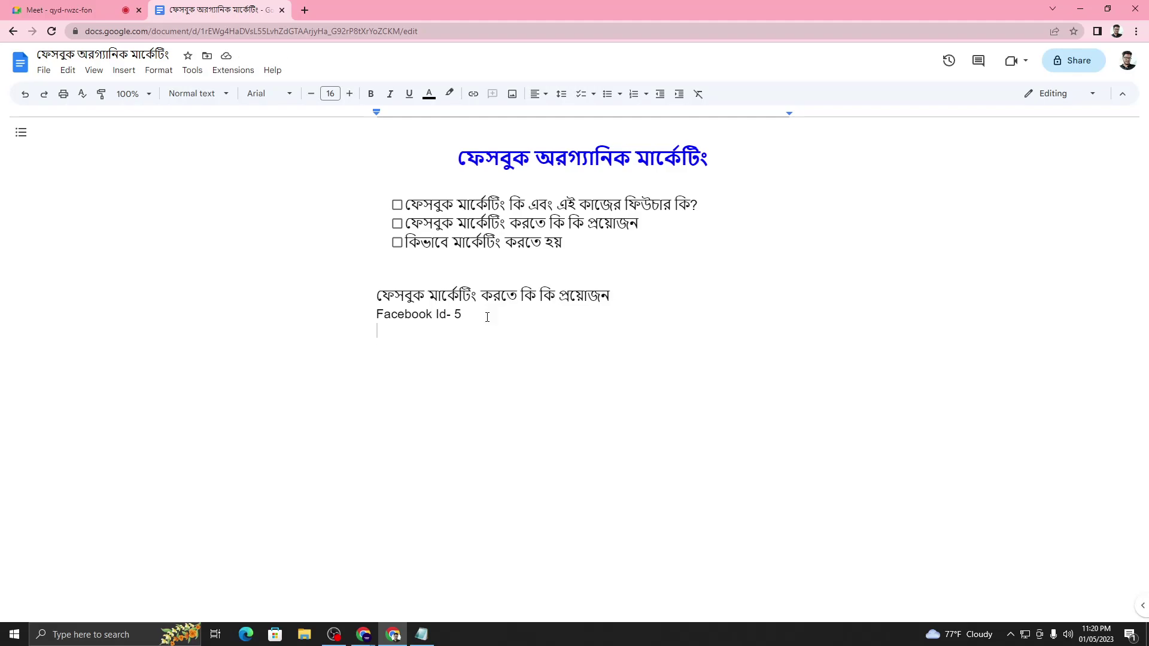
# - Type 'Content Creation (Product/service description+High Quality Image+Hashtag Research+Animation Create)', correcting 'Hastag' to 'Hashtag'
pyautogui.write('Conten')
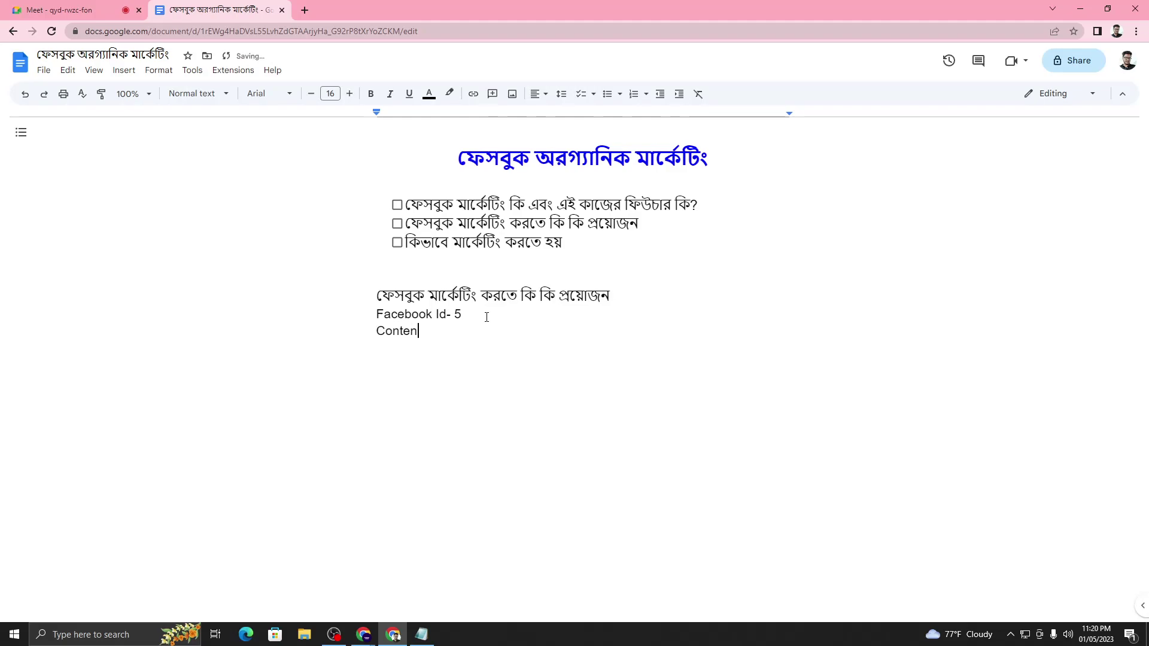
pyautogui.write('t Creation')
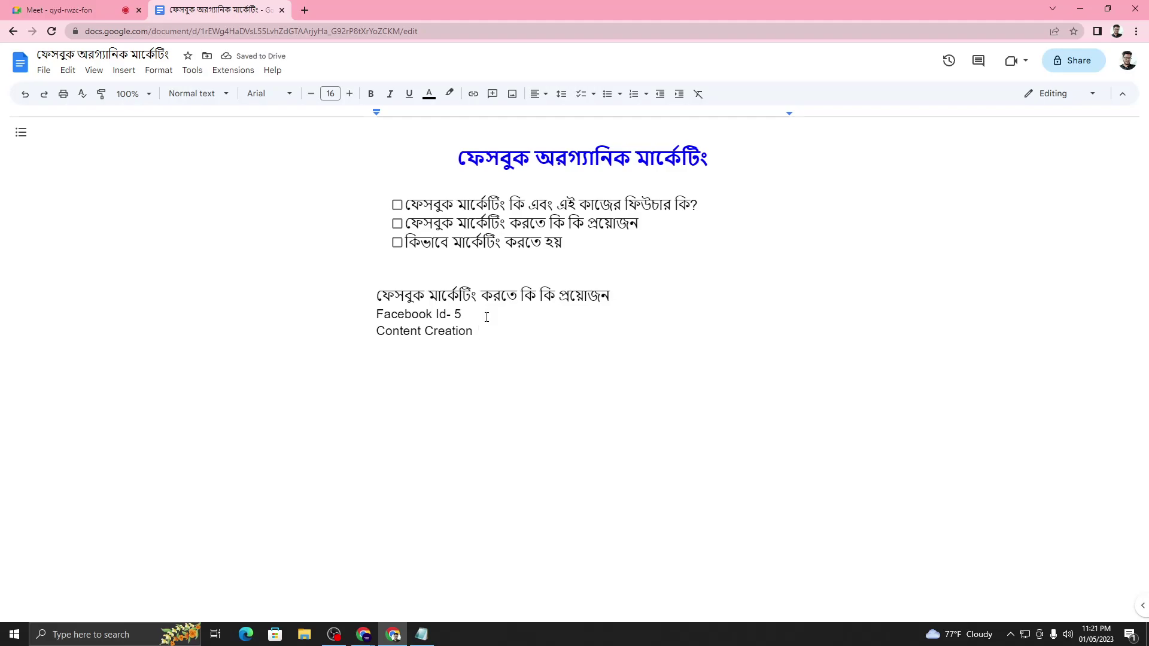
pyautogui.write('(Product/service de')
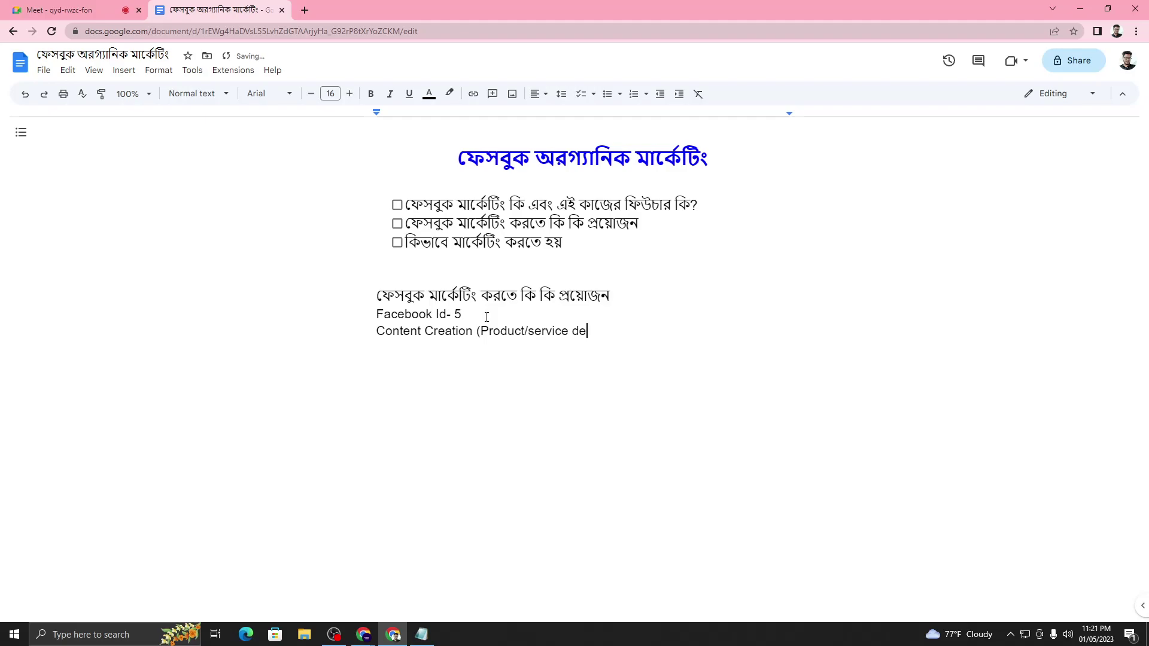
pyautogui.write('scription+High Qualit')
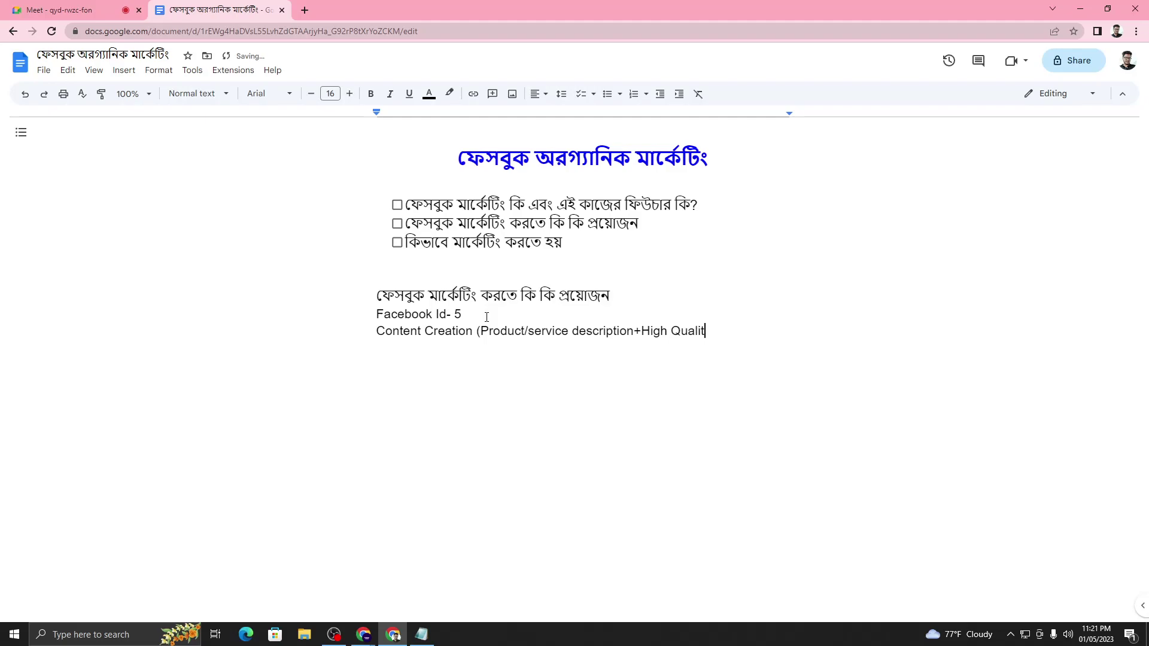
pyautogui.write('y Image+Hastag Re')
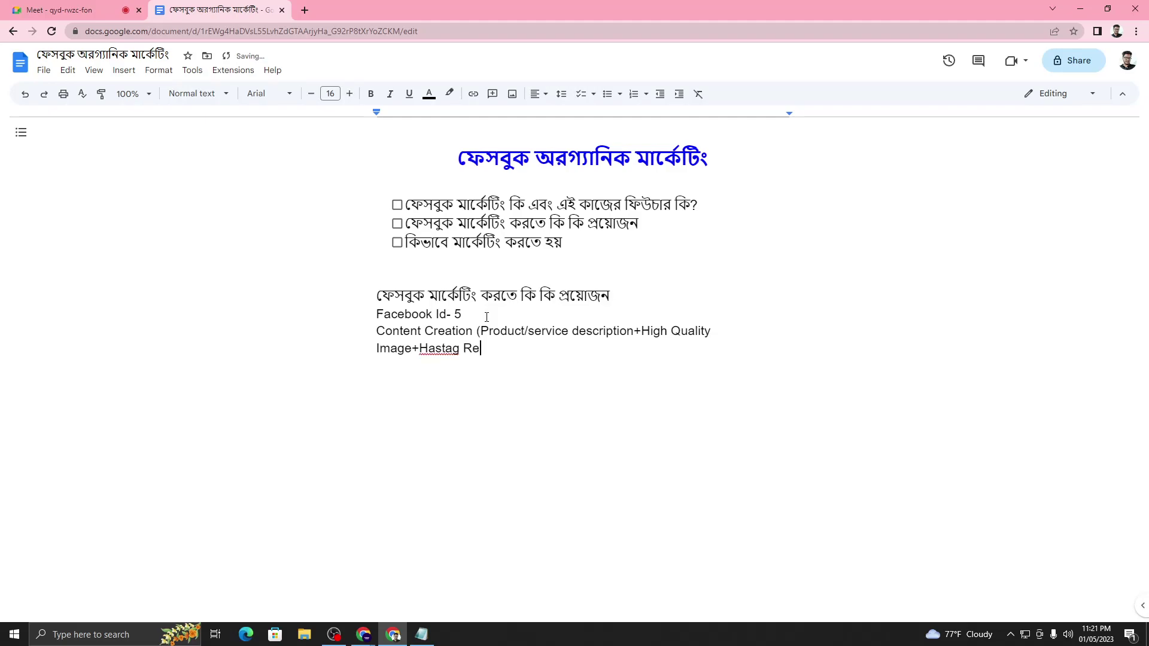
pyautogui.write('search')
pyautogui.write('+Animation ')
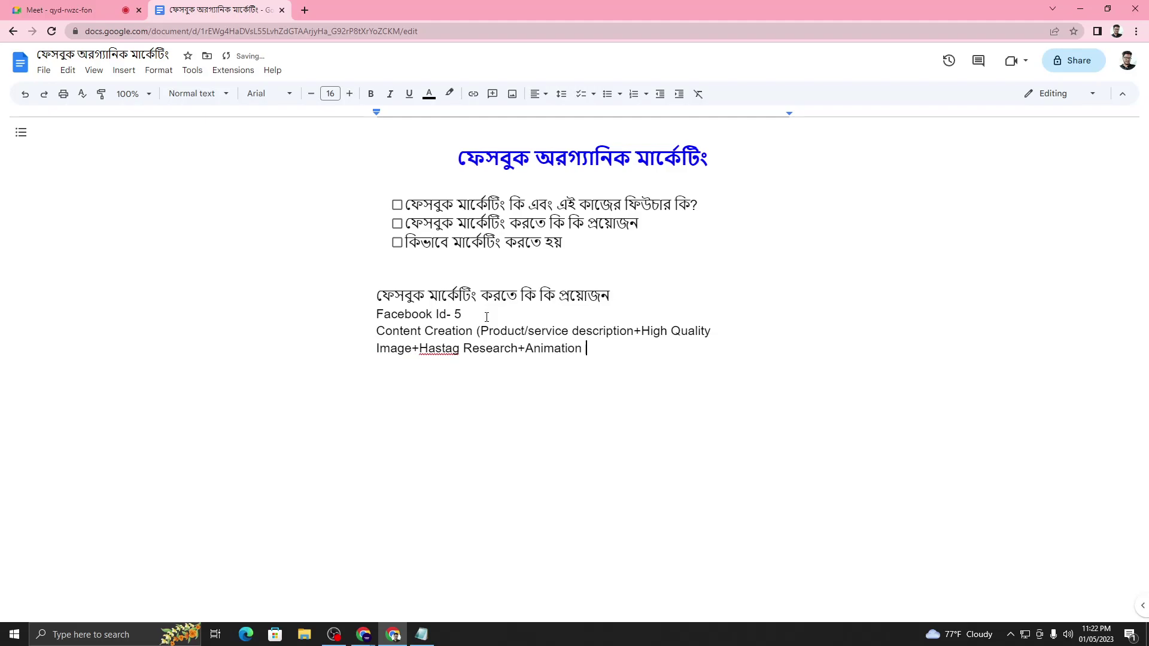
pyautogui.write('Create)')
pyautogui.click(443, 349)
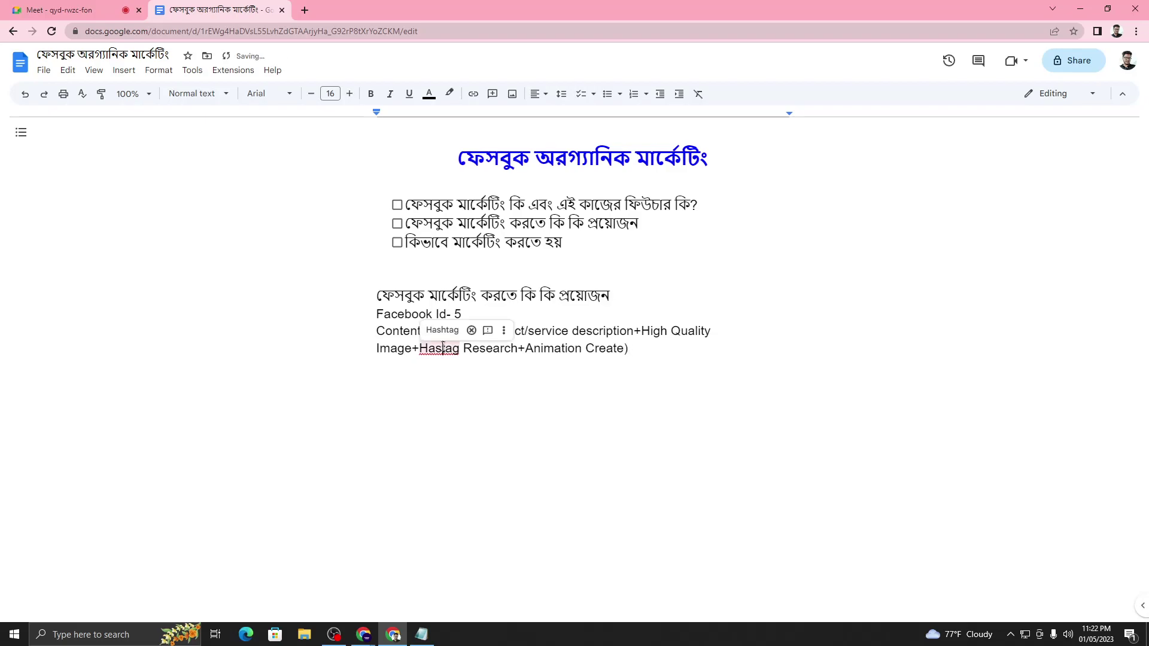
pyautogui.click(442, 329)
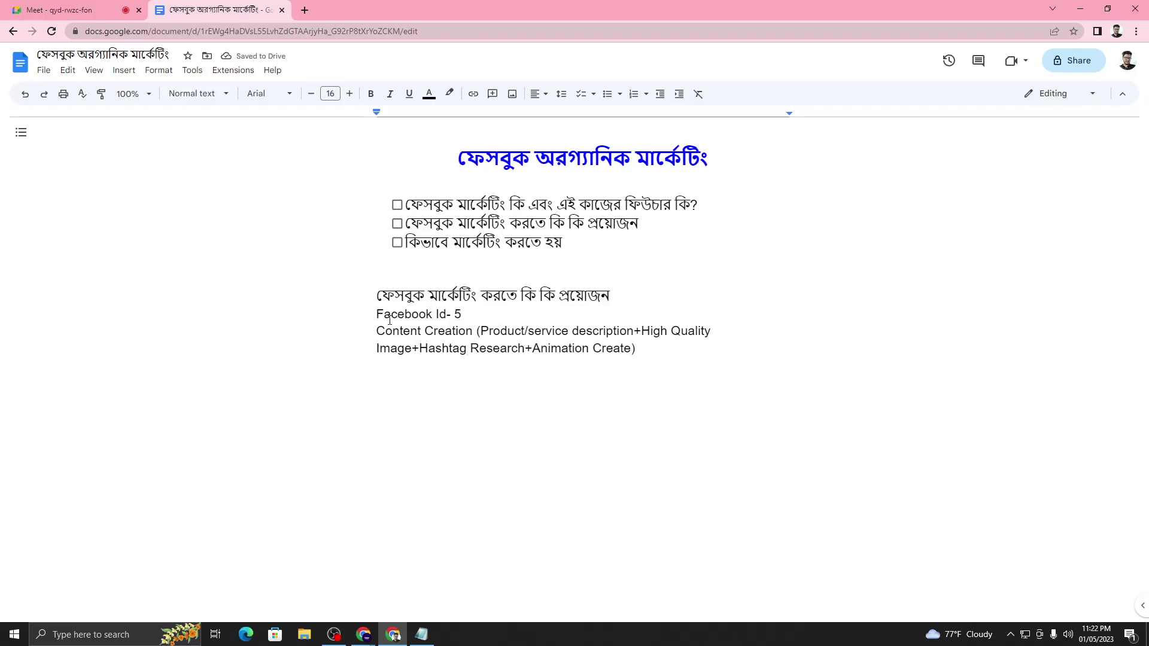
# - Make the 'Facebook Id- 5' and 'Content Creation' lines unticked checklist items
pyautogui.moveTo(376, 331); pyautogui.dragTo(473, 333)
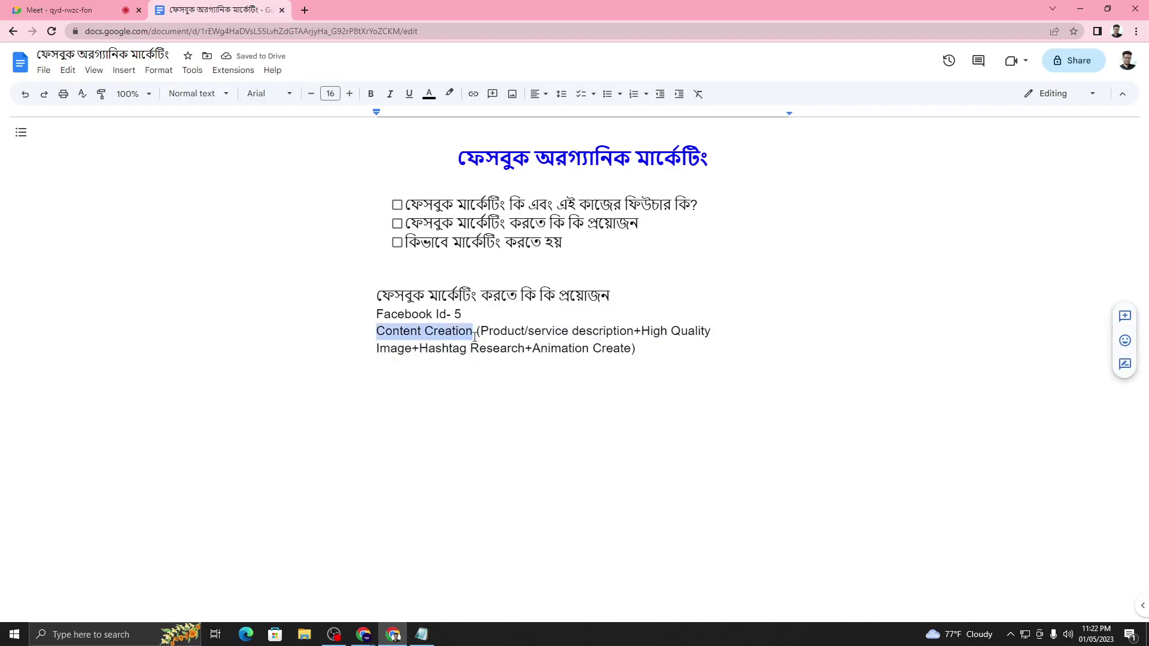
pyautogui.moveTo(377, 314); pyautogui.dragTo(467, 317)
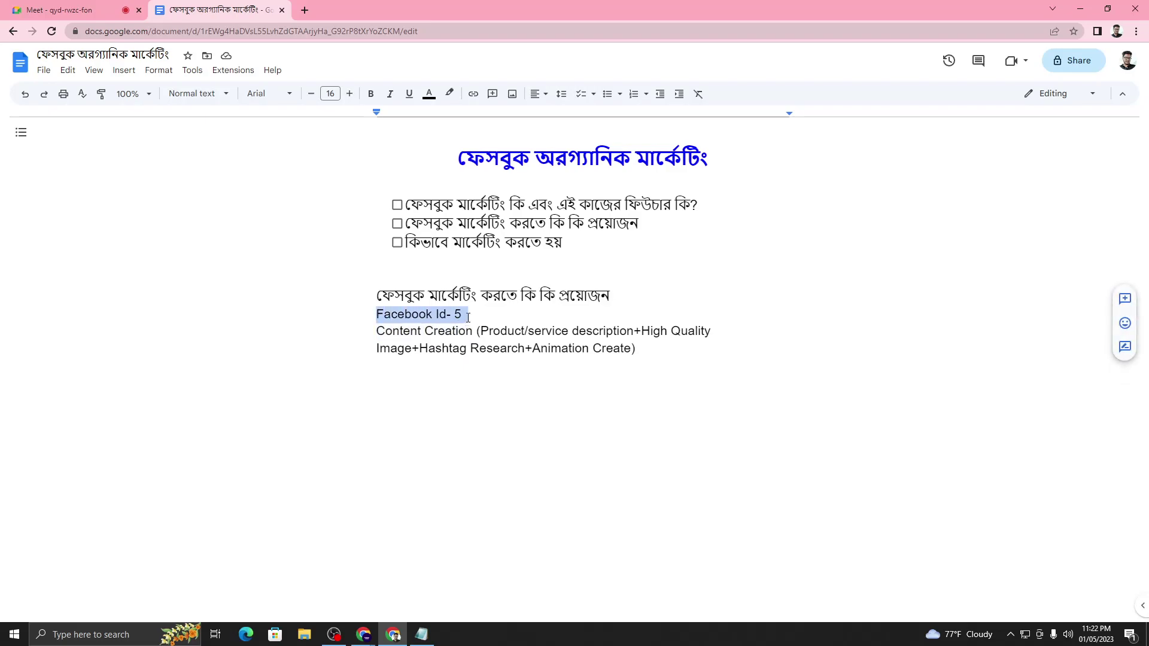
pyautogui.click(671, 352)
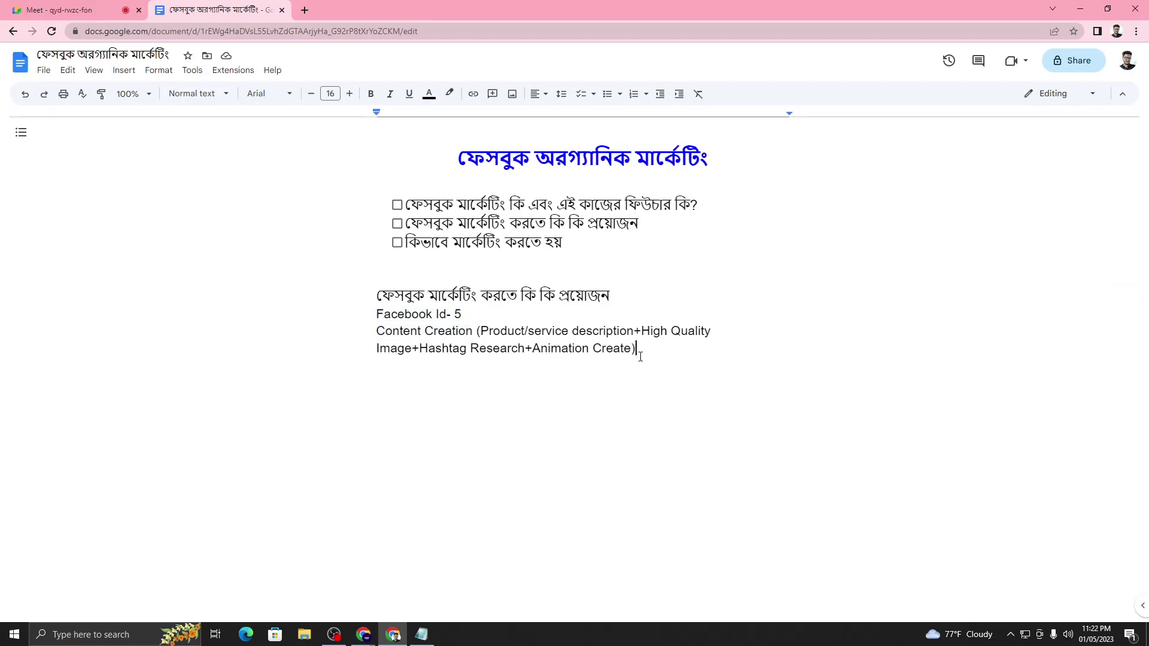
pyautogui.press('Return')
pyautogui.moveTo(632, 350); pyautogui.dragTo(366, 324)
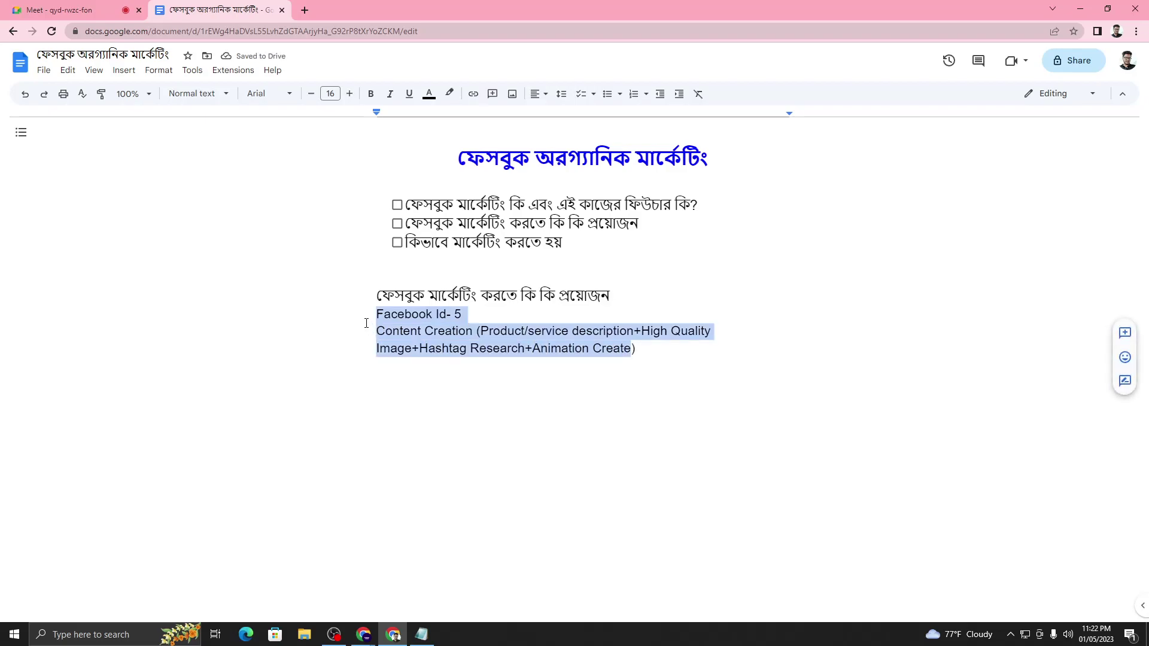
pyautogui.moveTo(636, 356); pyautogui.dragTo(352, 318)
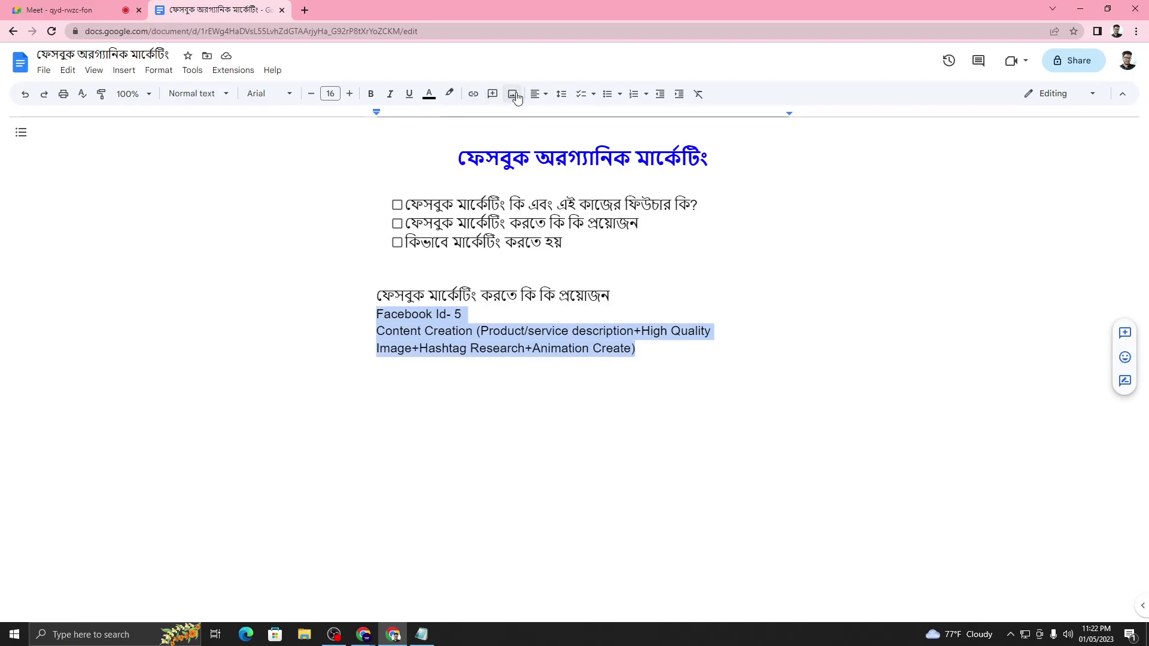
pyautogui.click(580, 94)
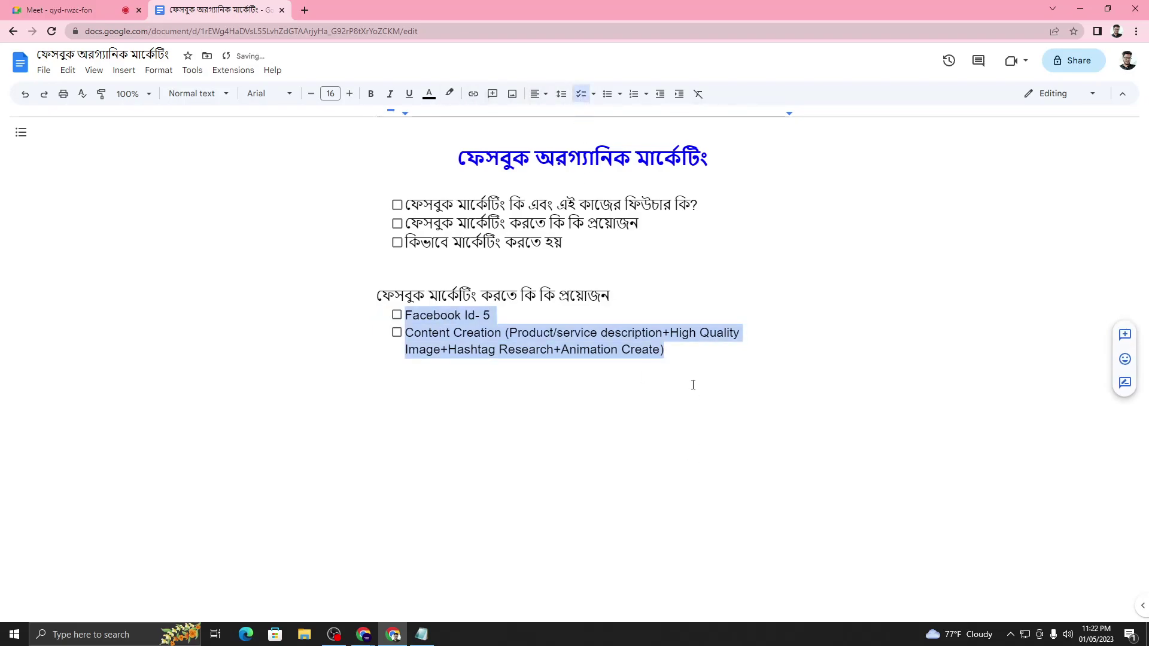
pyautogui.click(668, 350)
# - Add a checklist item 'Understanding Client Requerment', then switch to the Google Meet tab
pyautogui.press('Return')
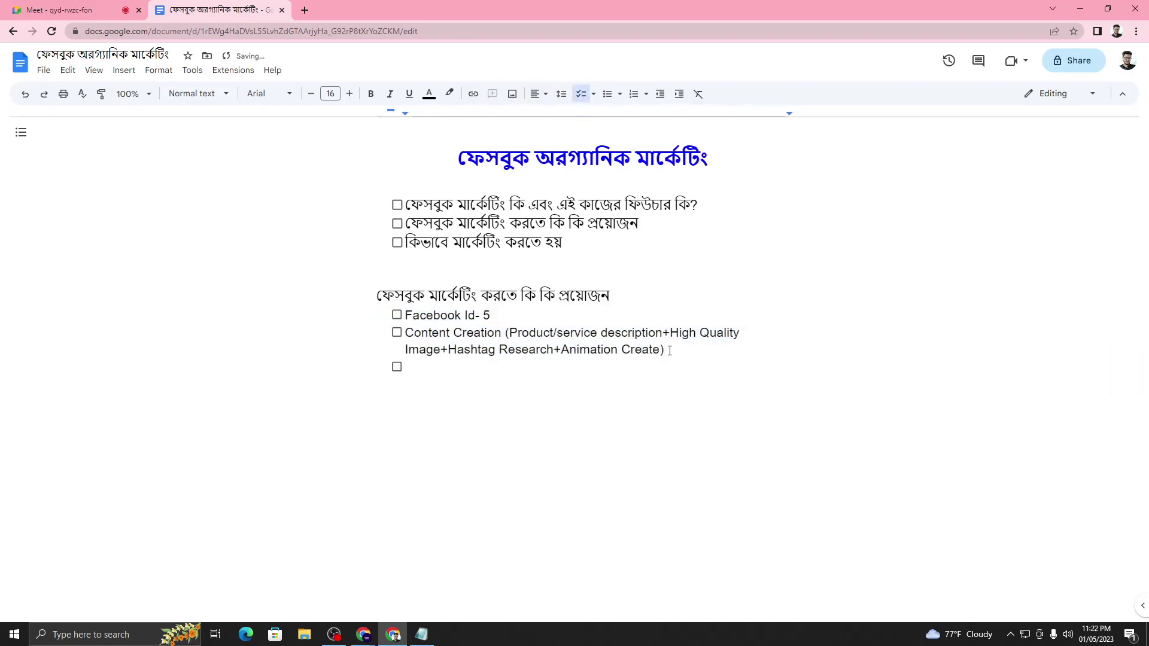
pyautogui.write('C')
pyautogui.press('BackSpace')
pyautogui.write('Understanding Client')
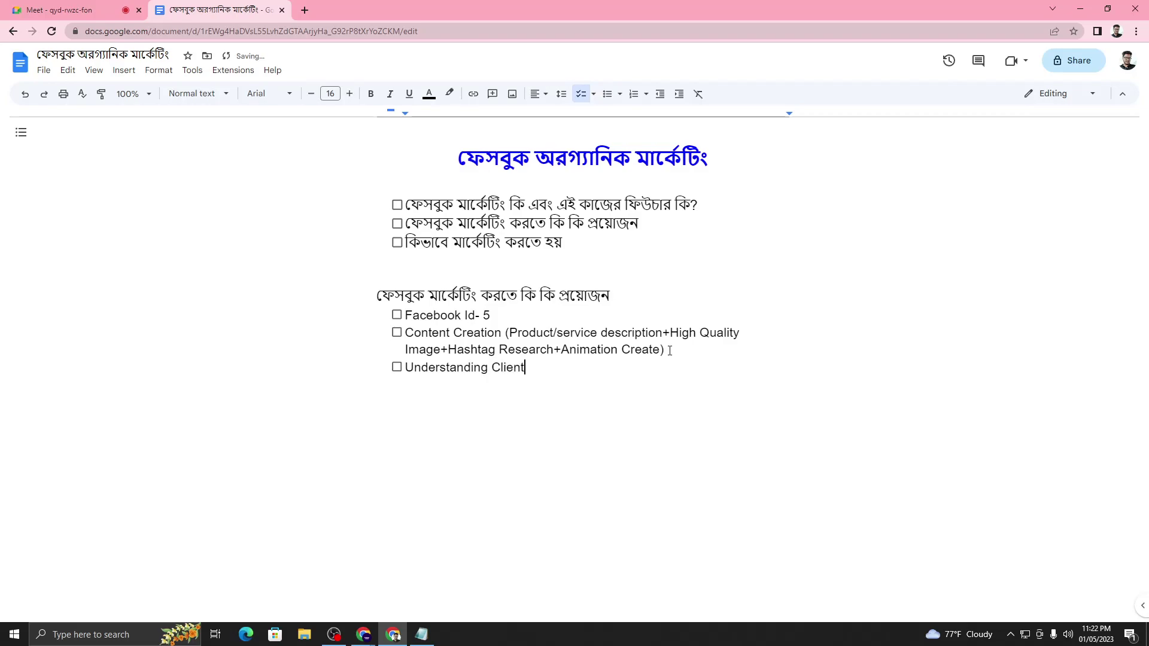
pyautogui.write(' Requerment')
pyautogui.click(66, 10)
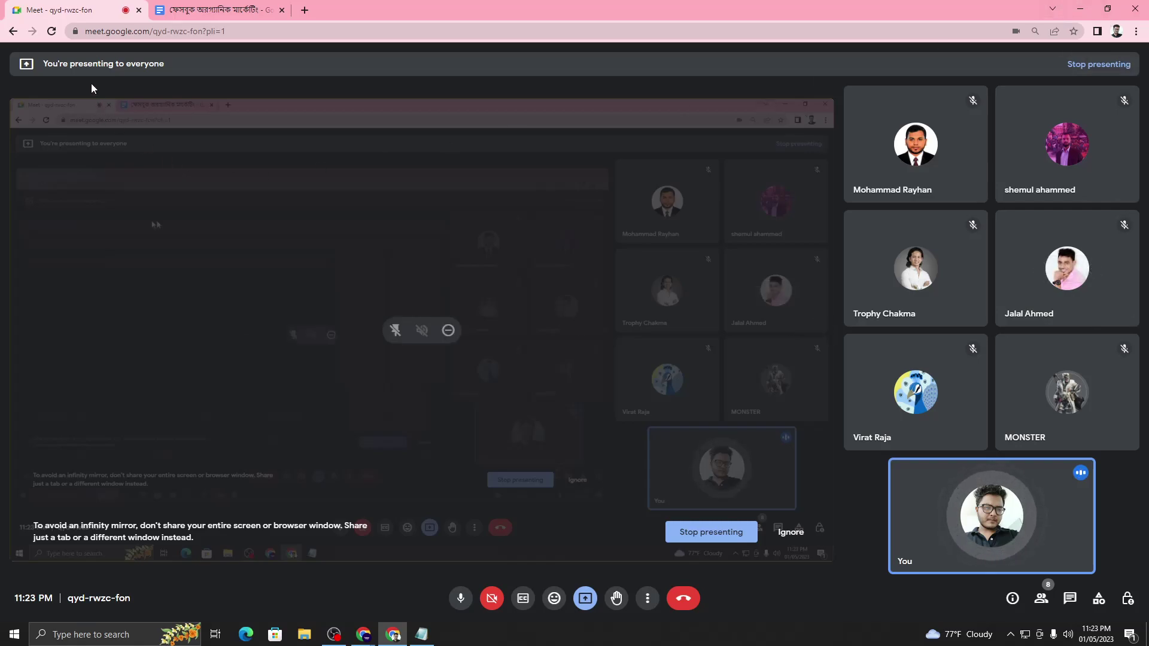
# - Add an empty checklist item and correct 'Requerment' to 'Requirement' using the spelling suggestion
pyautogui.click(222, 10)
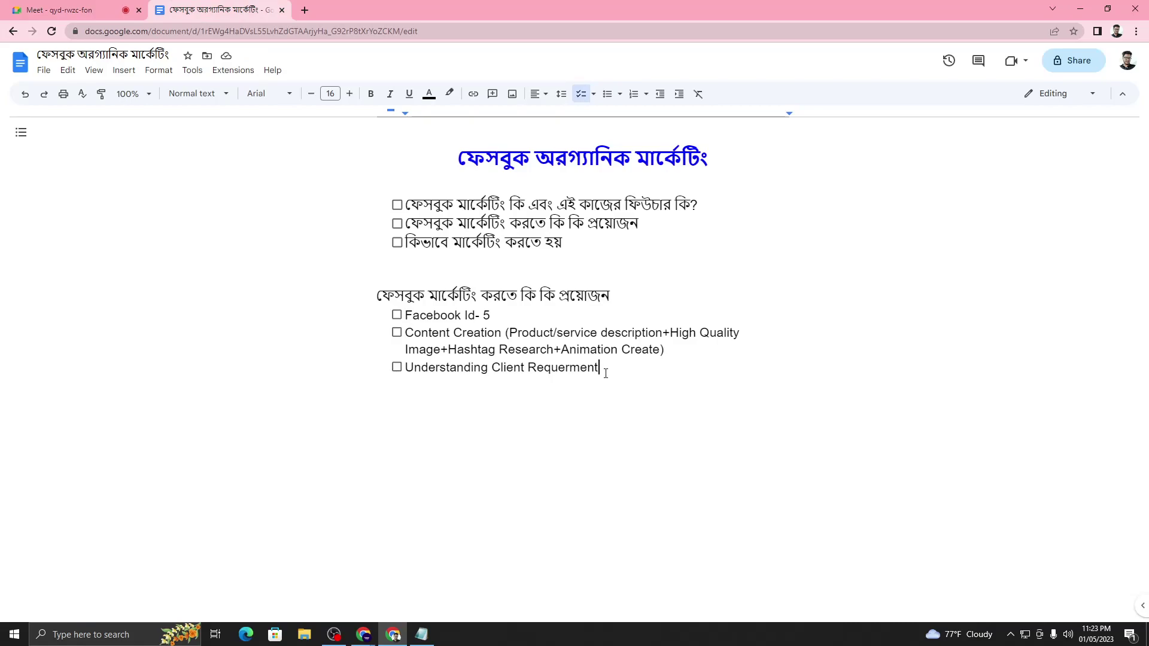
pyautogui.press('Return')
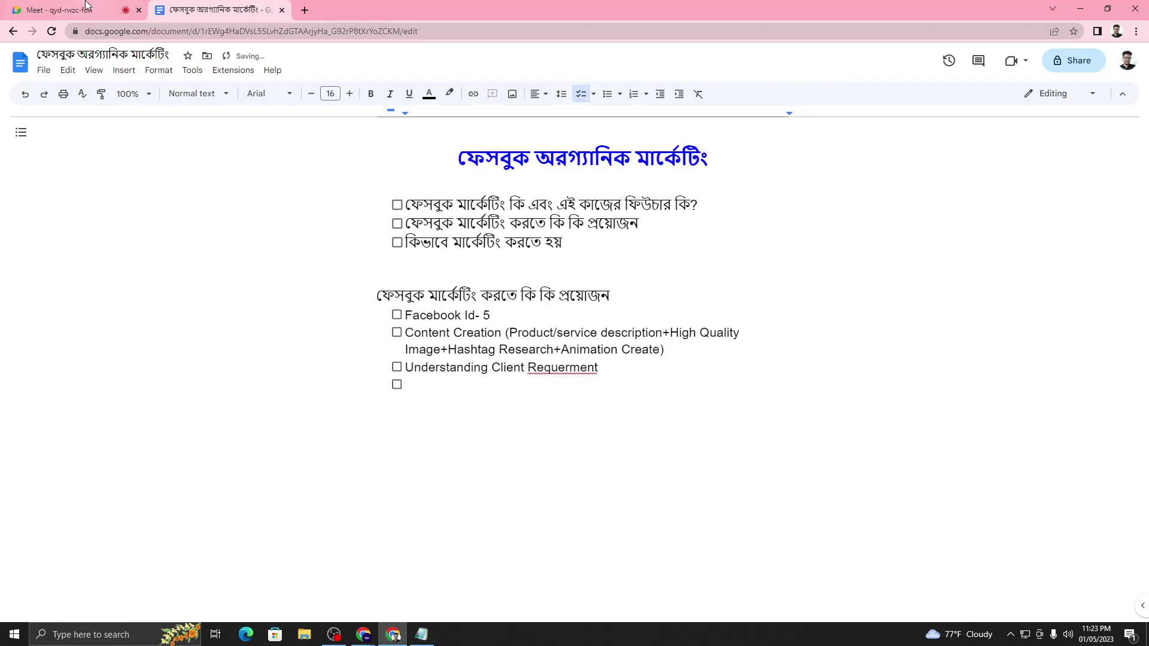
pyautogui.click(78, 10)
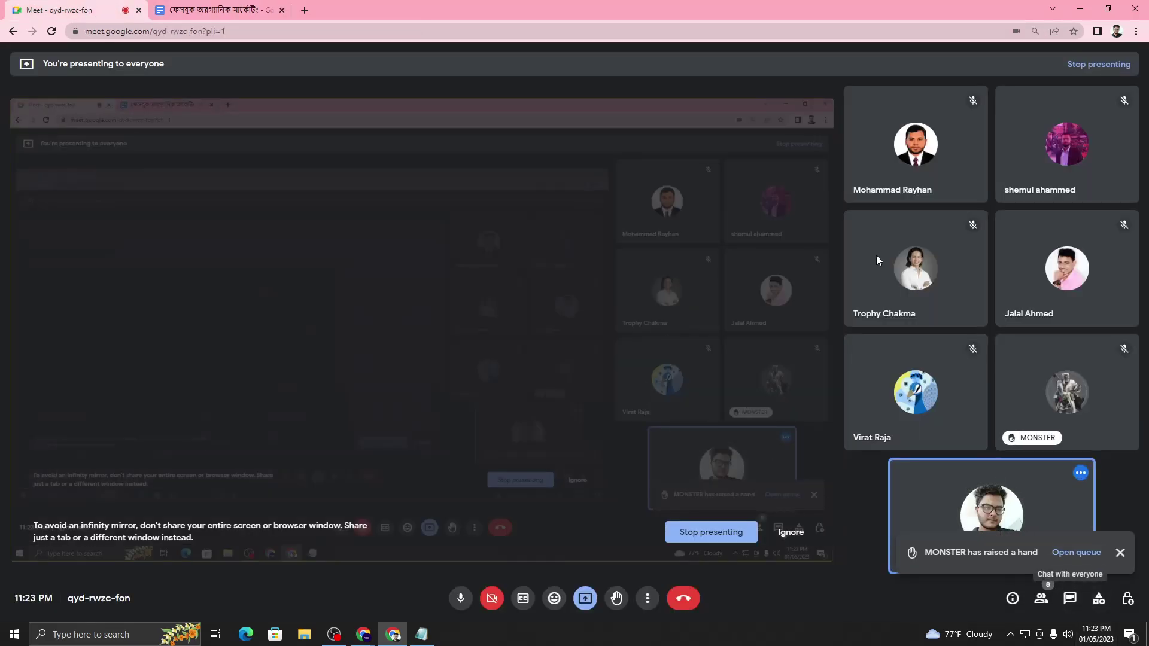
pyautogui.click(209, 8)
pyautogui.click(561, 377)
pyautogui.click(565, 347)
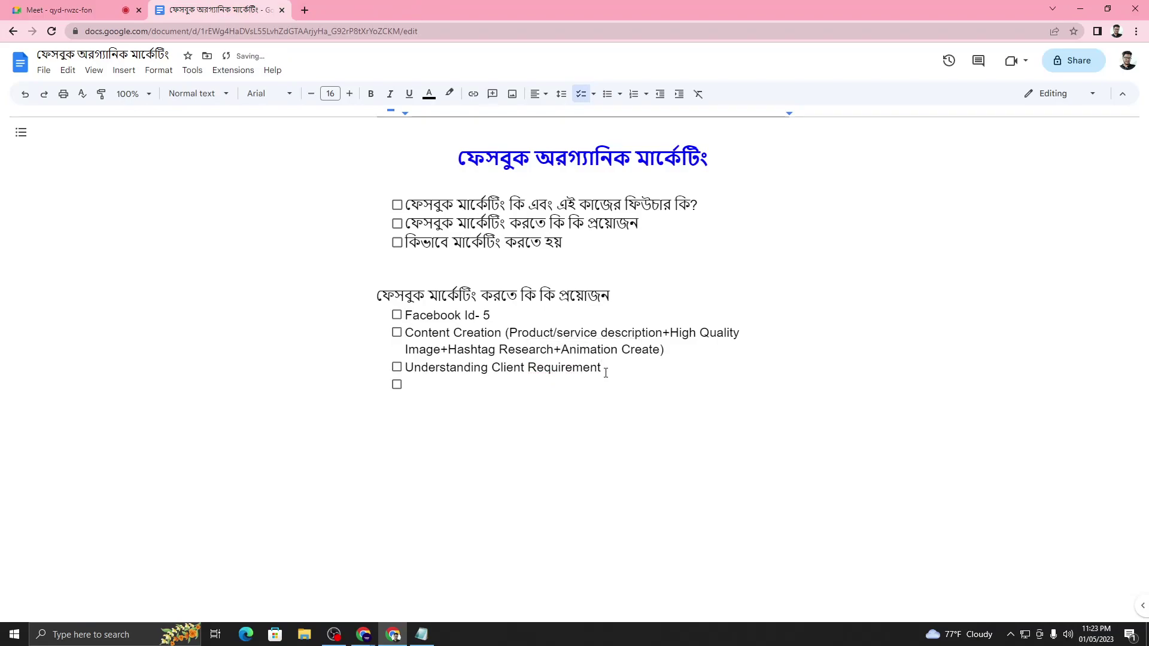
# - Add the item 'Joining Buy Sell European Groups', fixing 'Europian', and start another empty item
pyautogui.click(464, 385)
pyautogui.write('Joining')
pyautogui.write(' Buys')
pyautogui.write('++')
pyautogui.press('BackSpace')
pyautogui.press('BackSpace')
pyautogui.press('BackSpace')
pyautogui.press('BackSpace')
pyautogui.write('Se')
pyautogui.write('lls')
pyautogui.press('BackSpace')
pyautogui.press('BackSpace')
pyautogui.press('BackSpace')
pyautogui.write('ll Europian ')
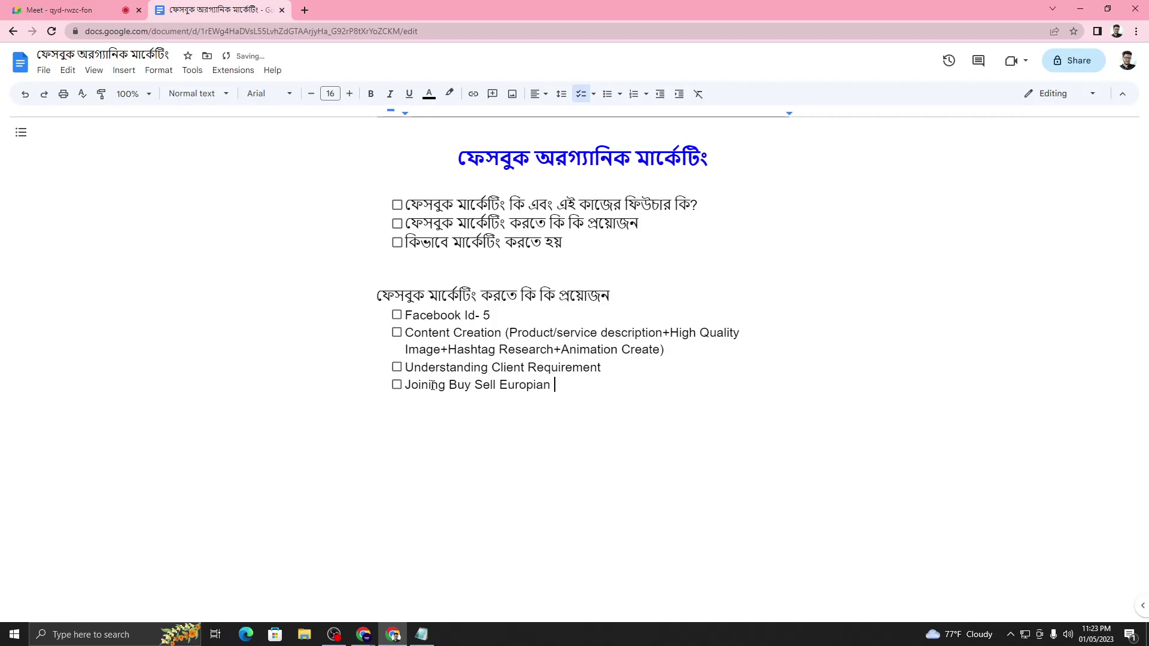
pyautogui.write('Groups')
pyautogui.click(521, 385)
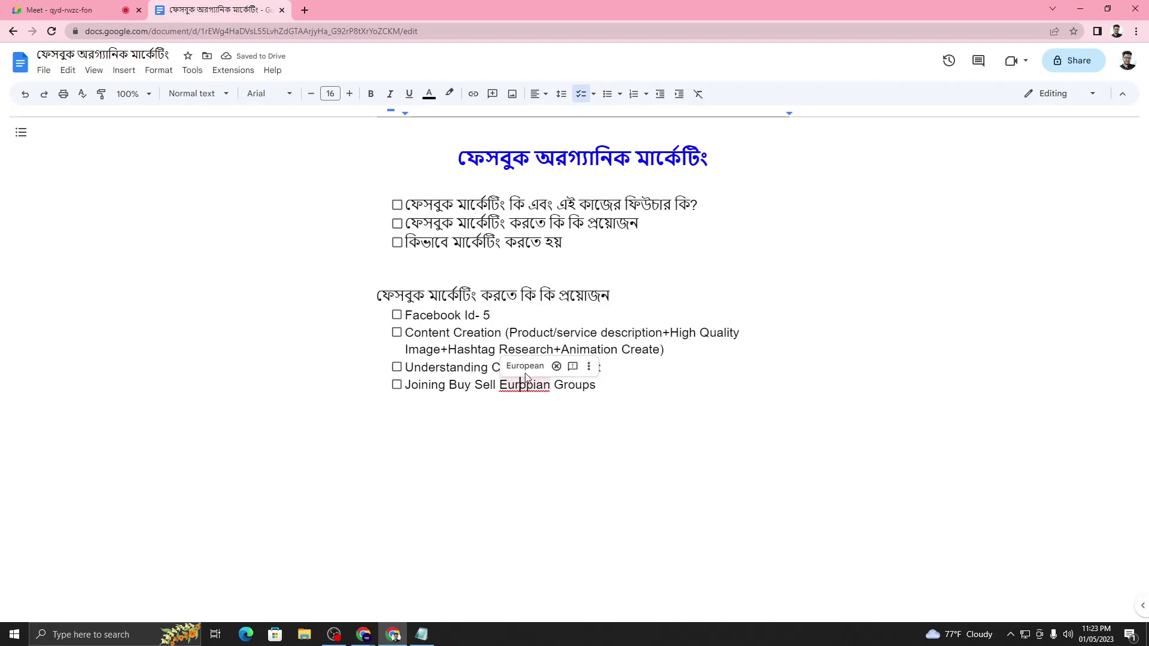
pyautogui.click(525, 365)
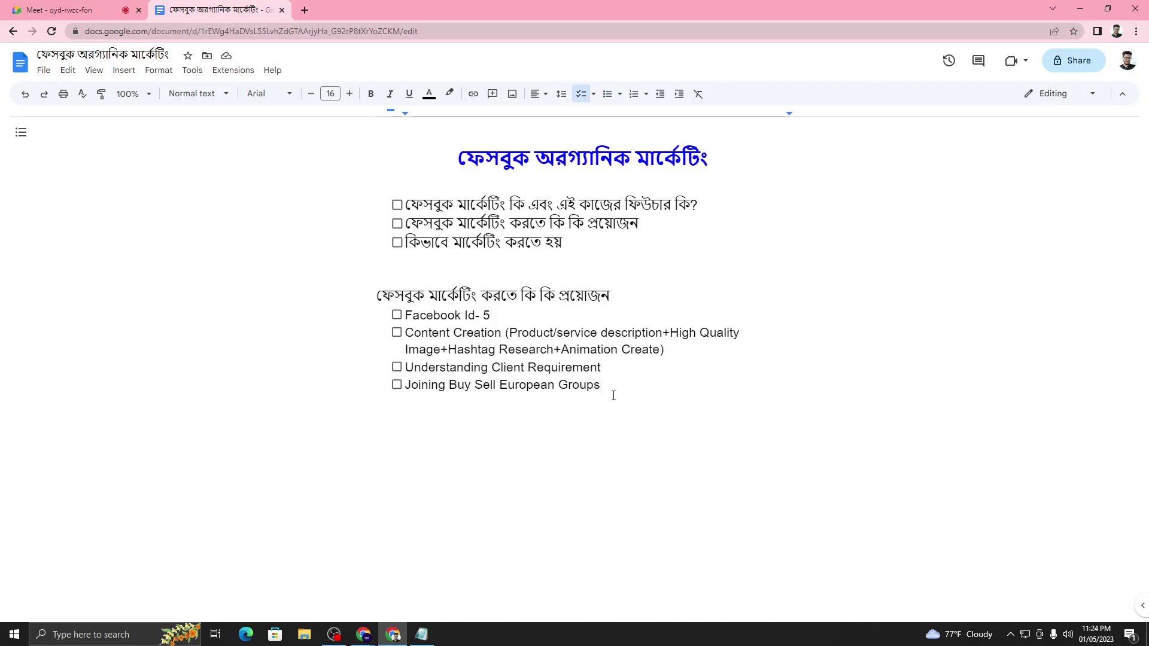
pyautogui.press('Return')
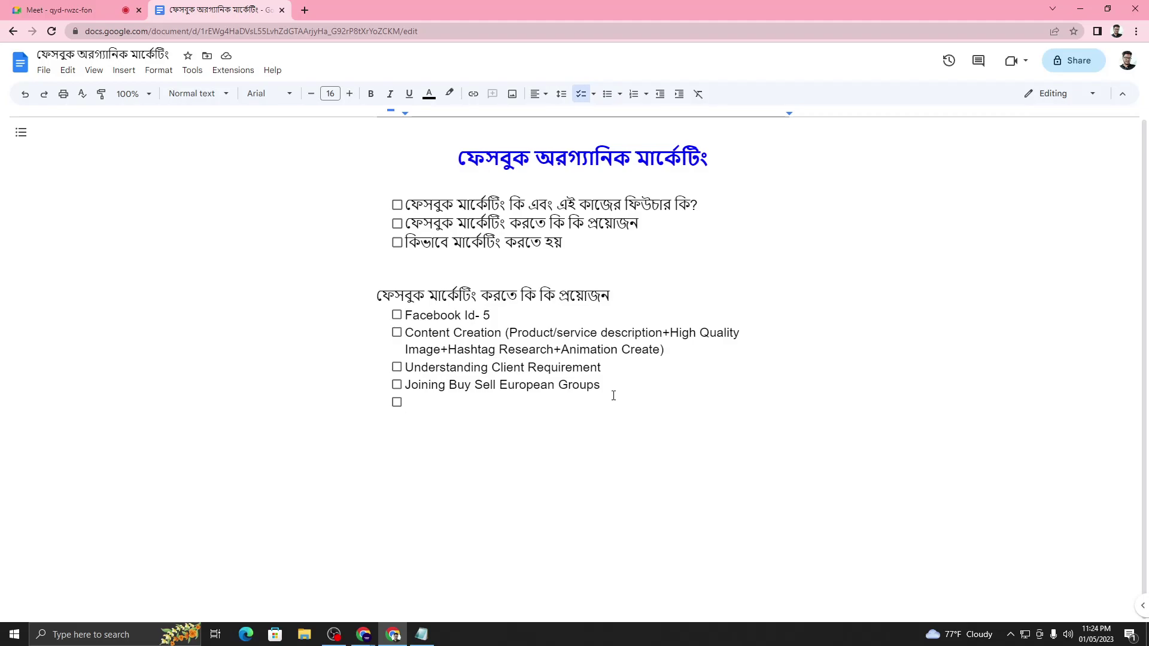
# - Add the checklist item 'Delivery Report', accepting the 'Delivery' spelling correction
pyautogui.write('Delevery Re')
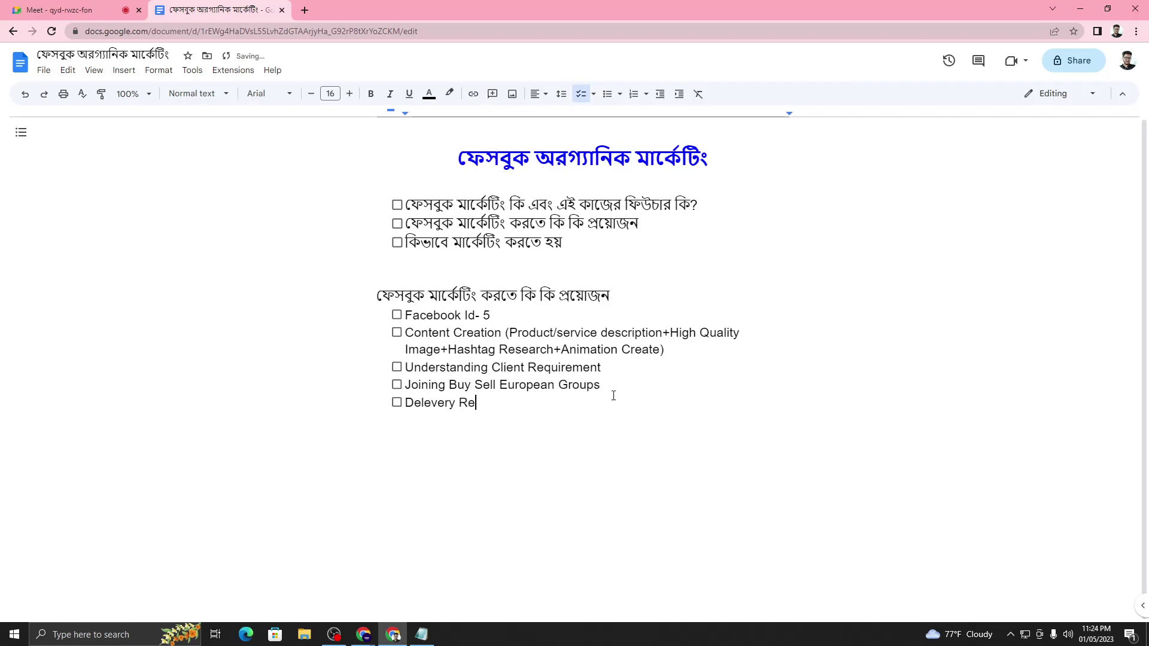
pyautogui.write('port')
pyautogui.click(430, 403)
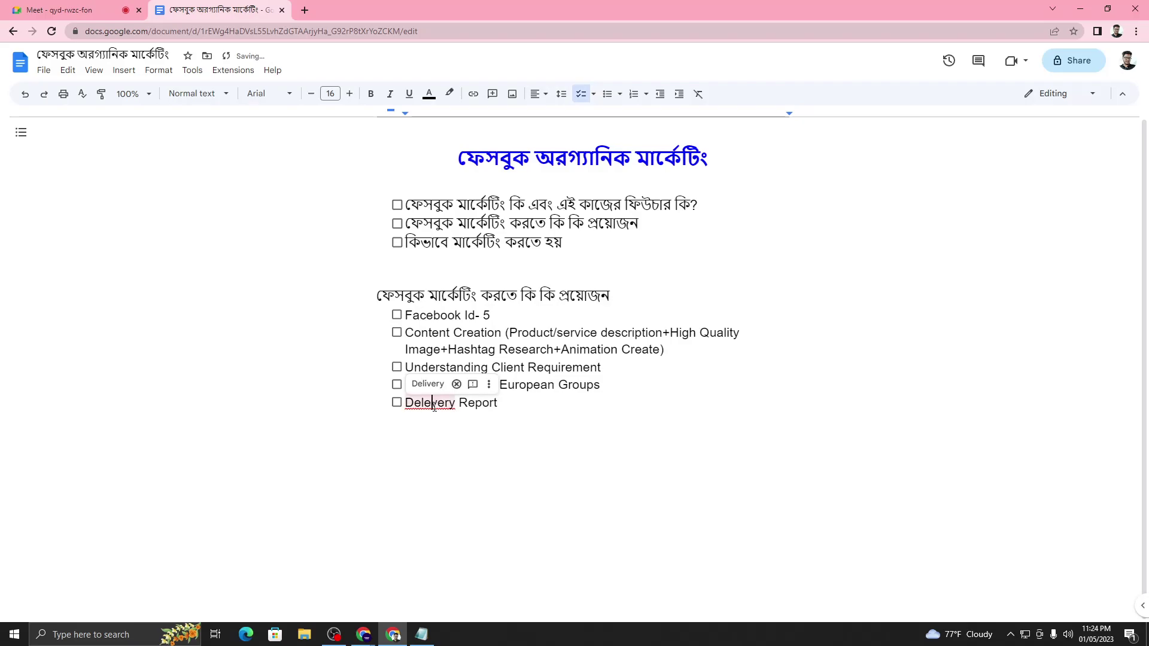
pyautogui.click(423, 383)
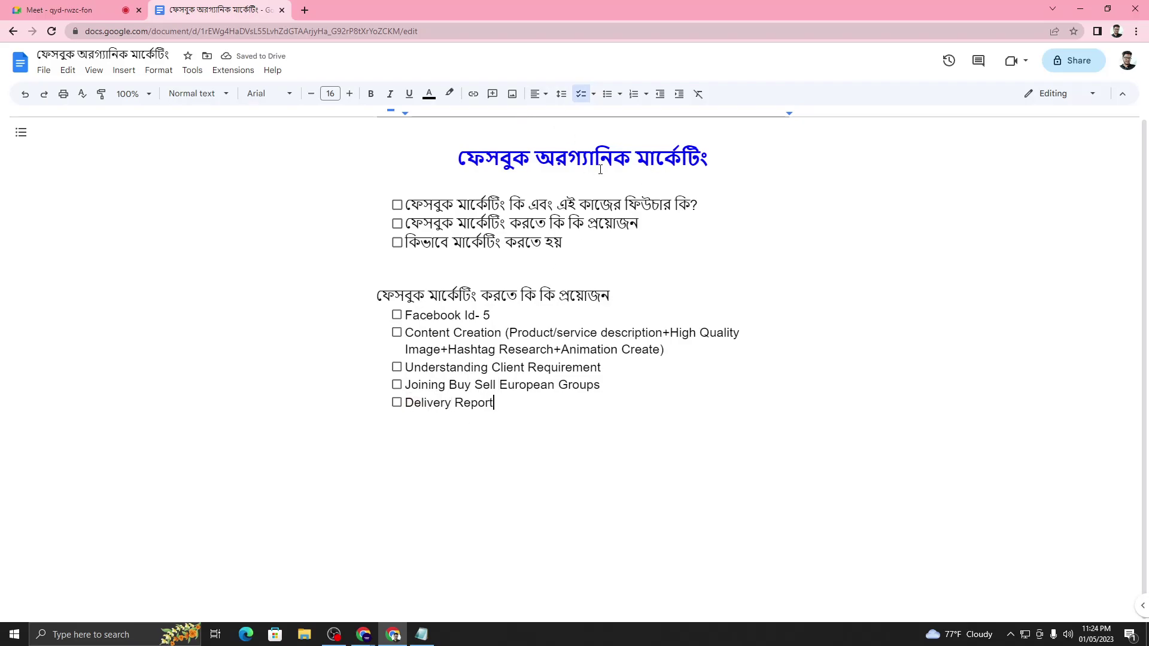
pyautogui.moveTo(405, 315); pyautogui.dragTo(503, 399)
pyautogui.click(506, 402)
pyautogui.moveTo(406, 315); pyautogui.dragTo(498, 314)
pyautogui.click(499, 315)
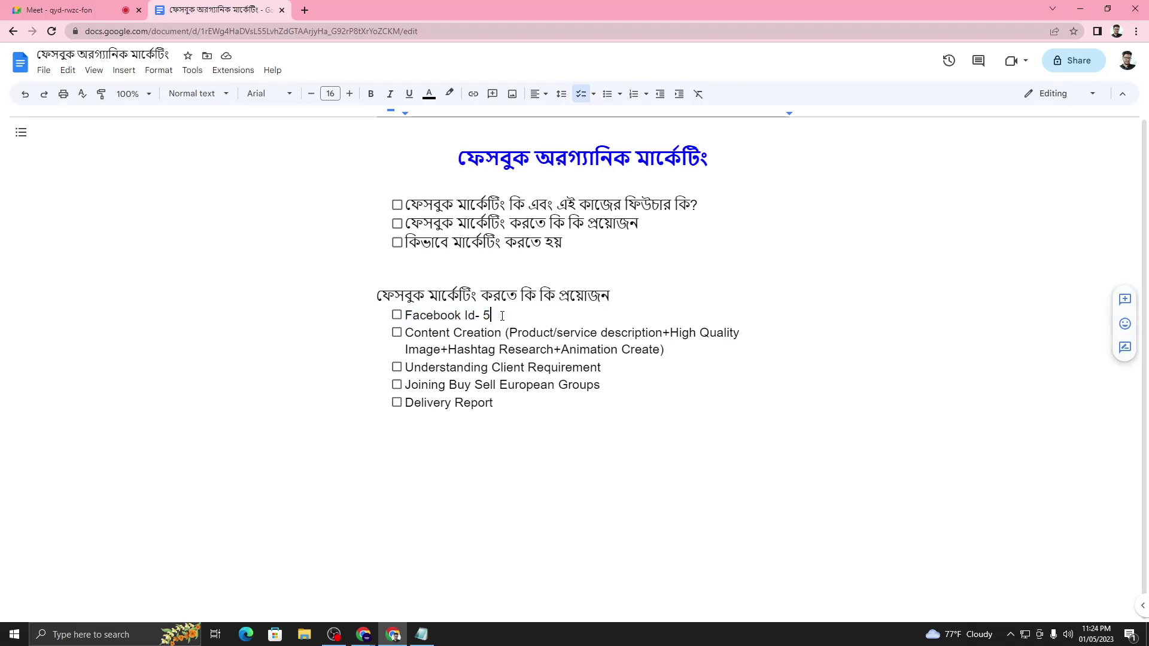
# - Switch to the Fiverr Chrome window and open a new tab
pyautogui.moveTo(363, 634)
pyautogui.click(316, 596)
pyautogui.click(162, 11)
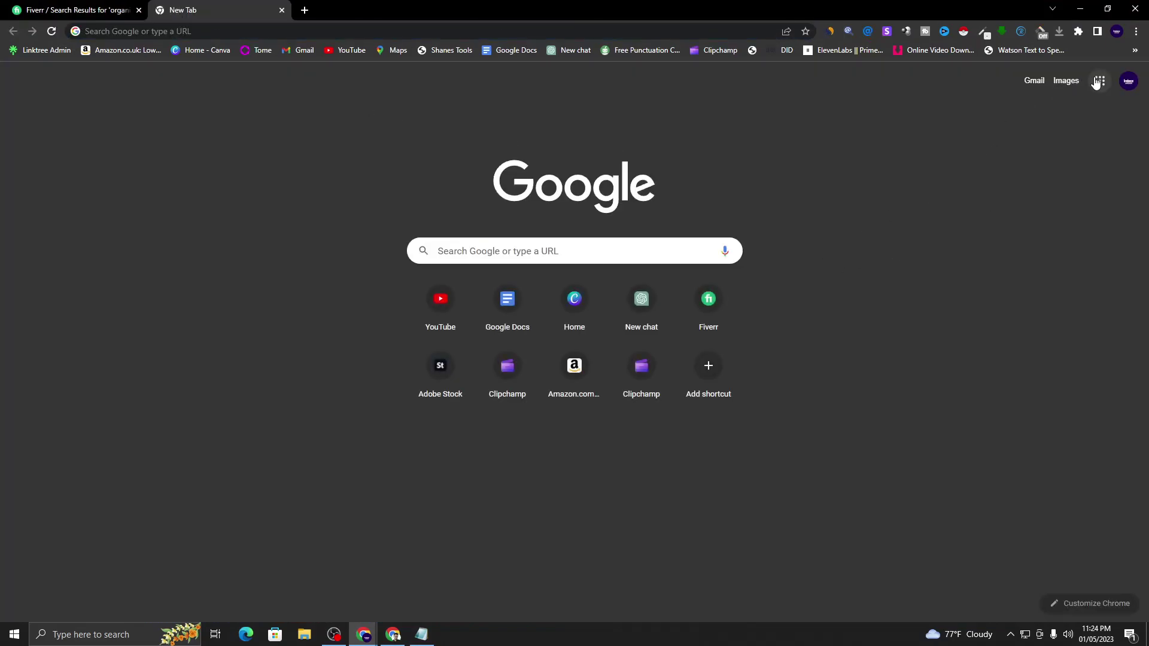
# - Open Google Sheets from the Google apps menu and create a blank spreadsheet
pyautogui.click(1100, 81)
pyautogui.scroll(-2, 1090, 240)
pyautogui.click(1098, 318)
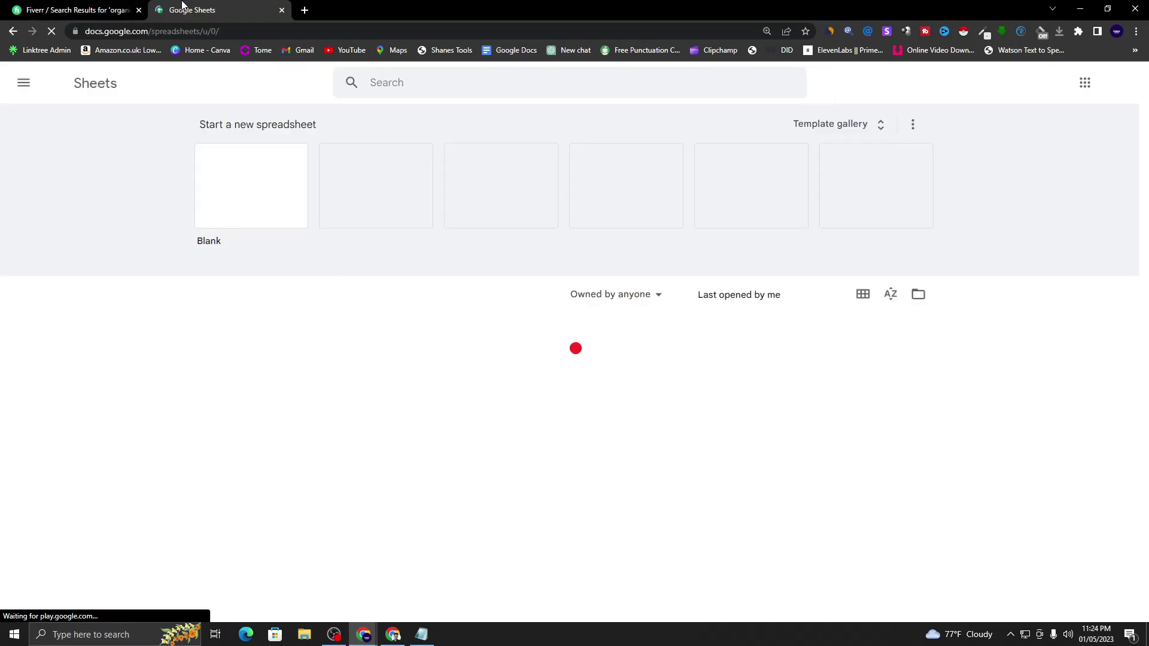
pyautogui.click(254, 200)
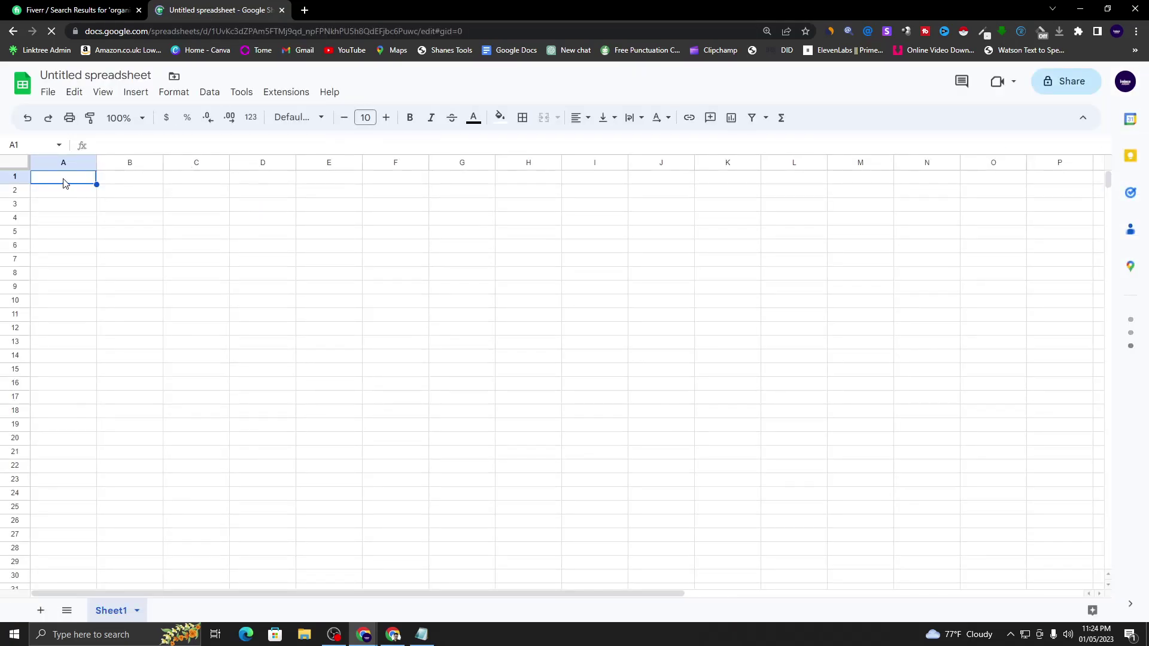
# - Enter headers 'Facebook Id Name', 'Password', 'Group I Joined' in A1–C1, widen column A, zoom to 200%
pyautogui.write('Facebook')
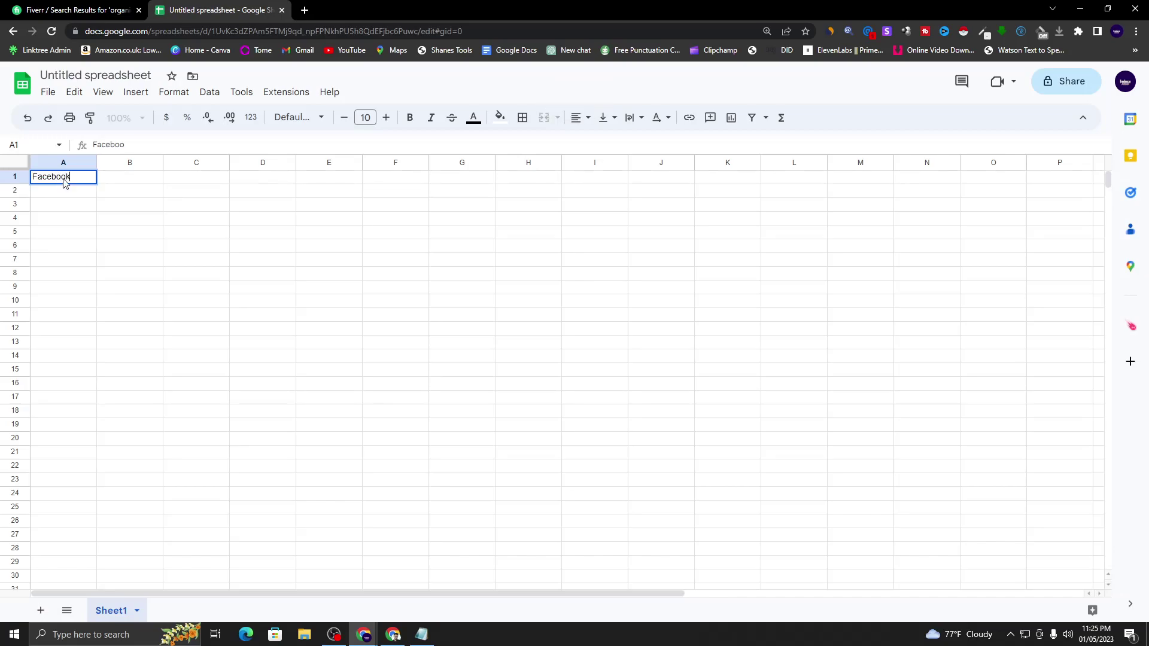
pyautogui.write(' Id Name')
pyautogui.click(148, 181)
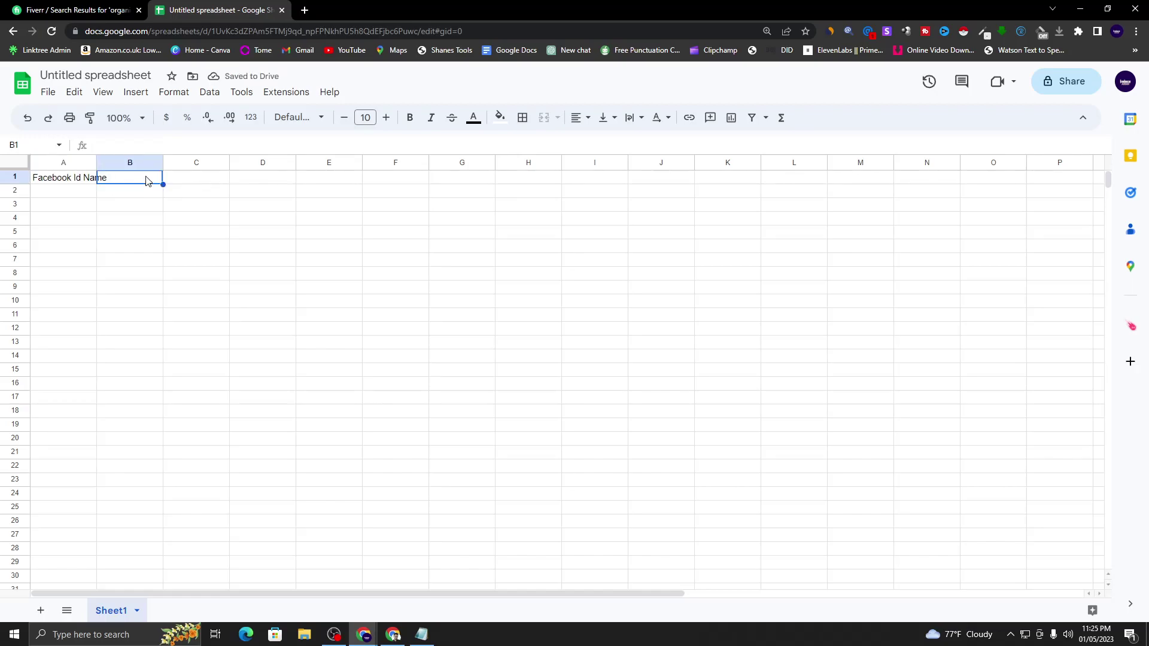
pyautogui.write('P')
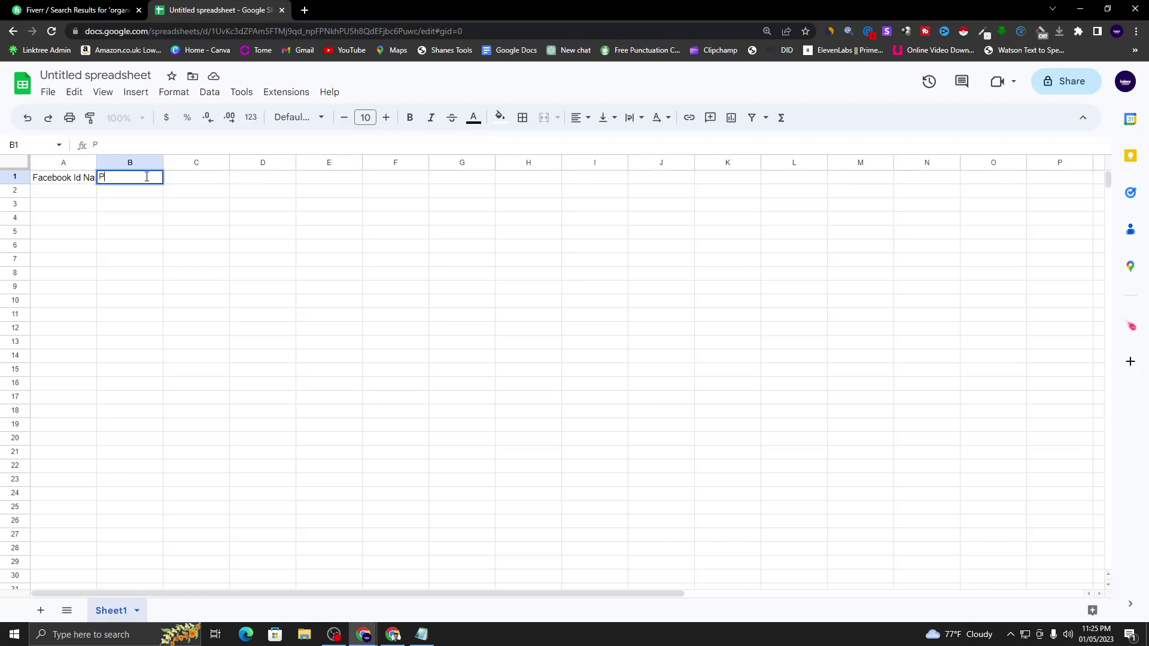
pyautogui.write('assword')
pyautogui.click(173, 205)
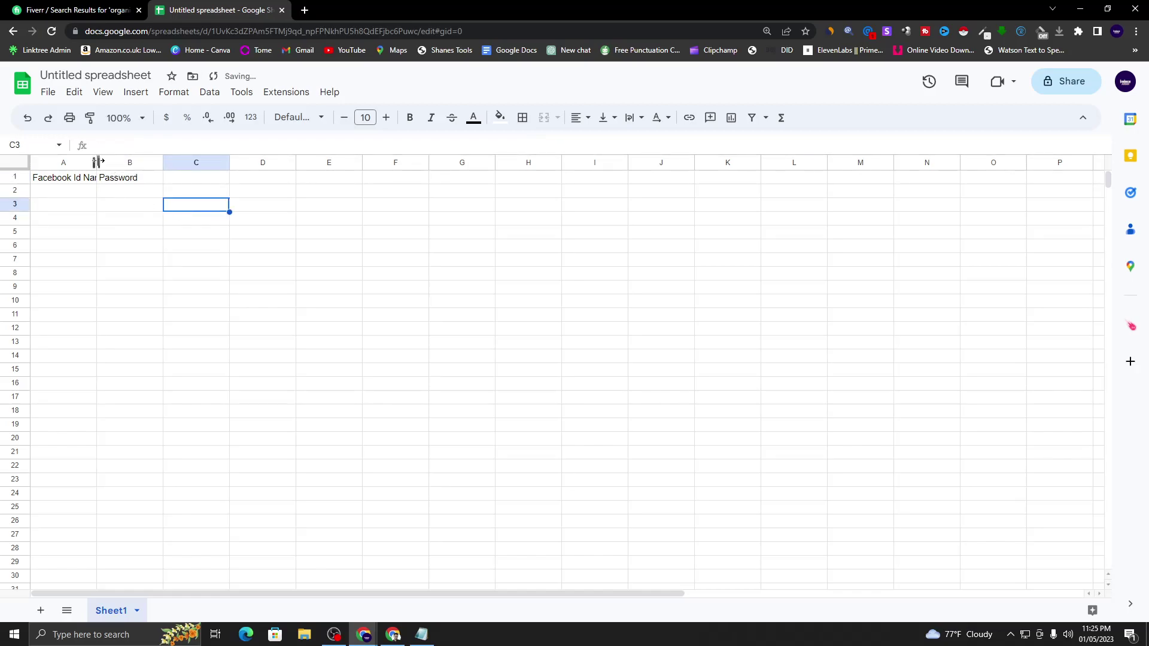
pyautogui.moveTo(96, 162); pyautogui.dragTo(110, 162)
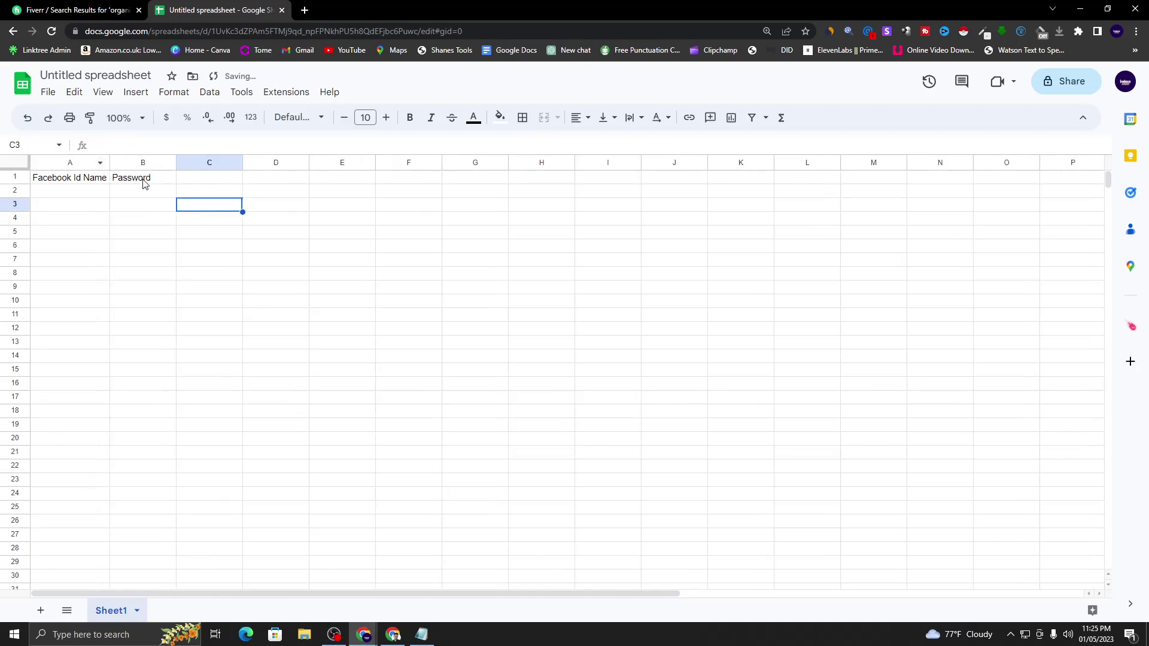
pyautogui.click(199, 181)
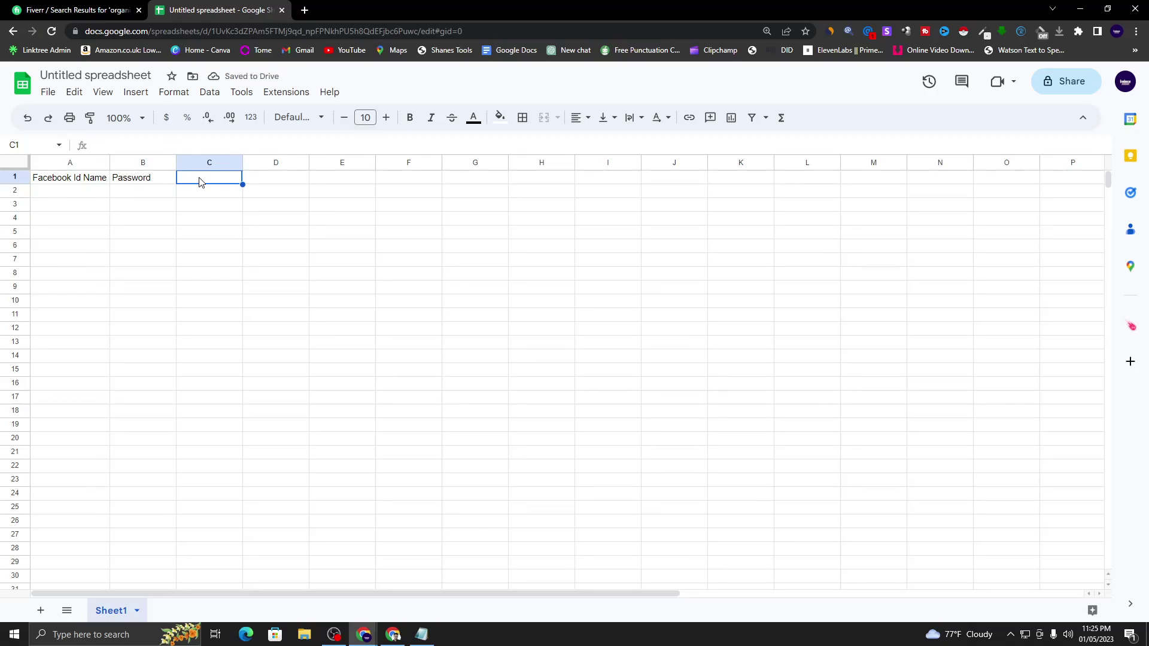
pyautogui.write('Group I Joined')
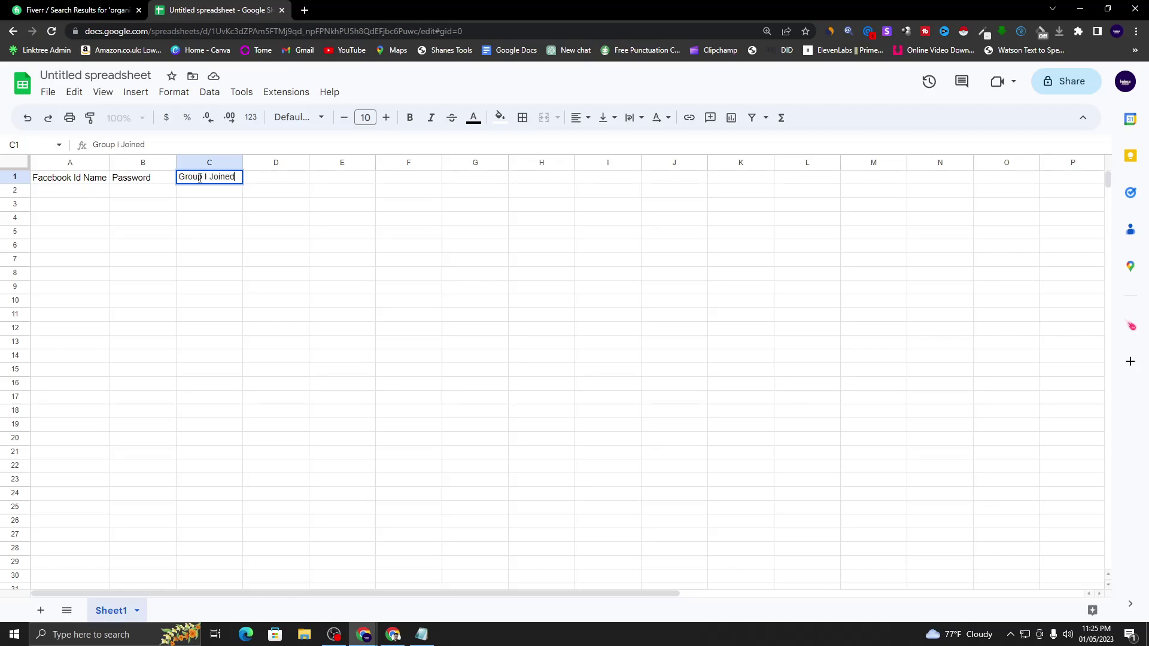
pyautogui.press('Return')
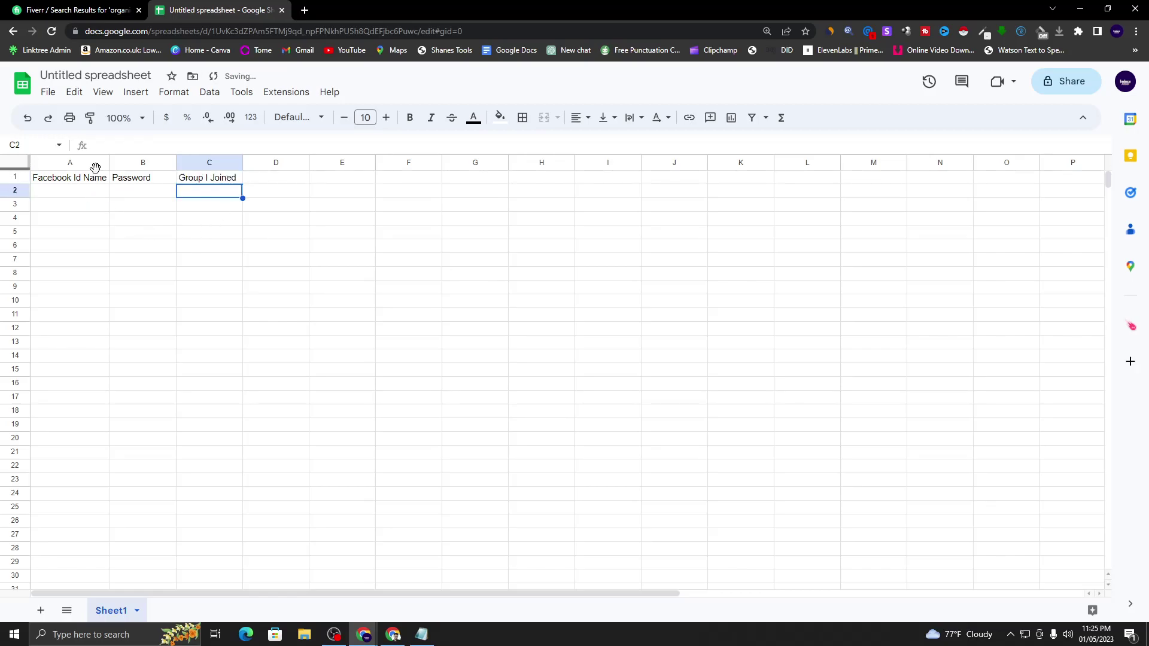
pyautogui.click(148, 122)
pyautogui.click(123, 265)
# - Fill header row 1 yellow, make it bold, and widen column A slightly
pyautogui.click(228, 249)
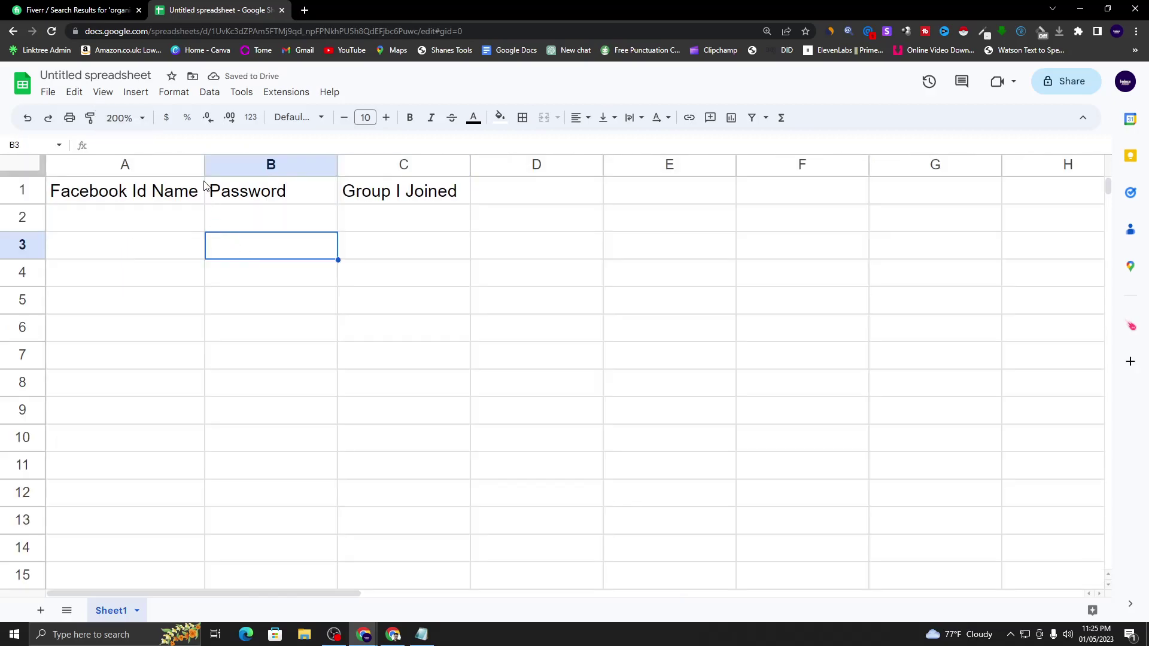
pyautogui.click(23, 192)
pyautogui.click(368, 190)
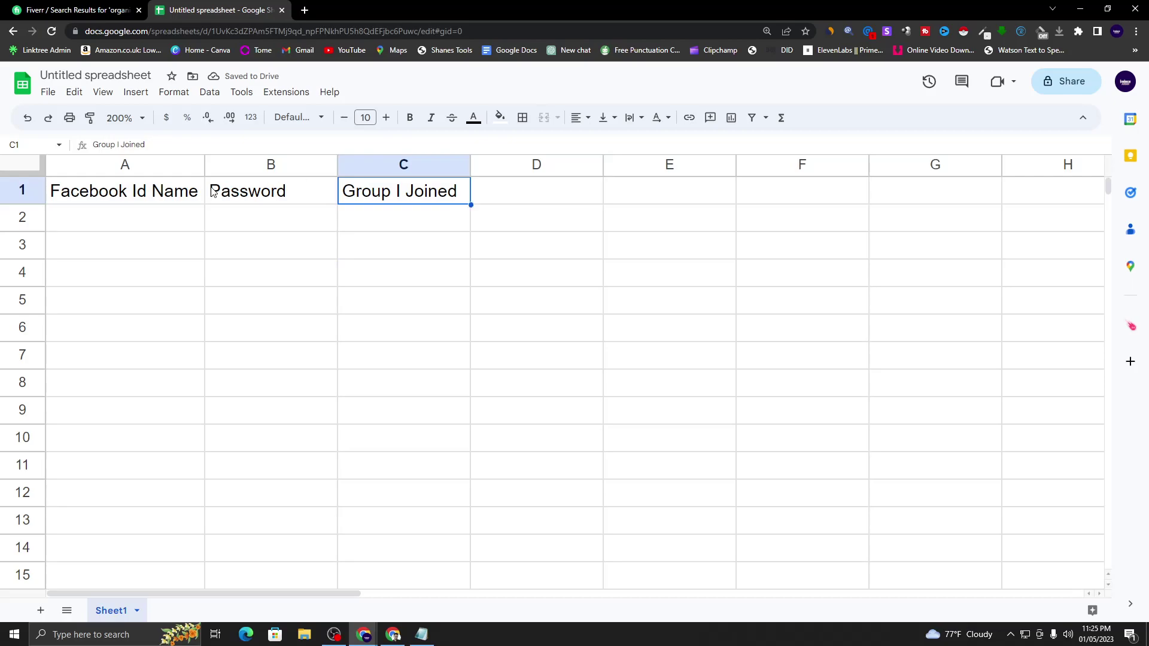
pyautogui.click(14, 188)
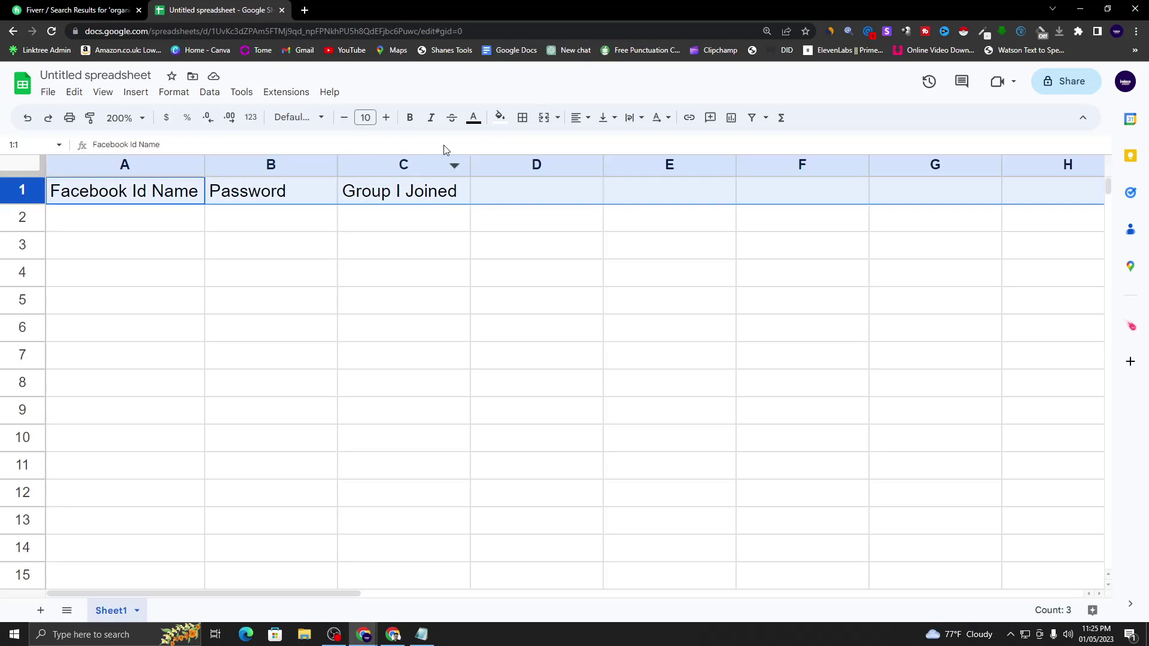
pyautogui.click(494, 120)
pyautogui.click(546, 178)
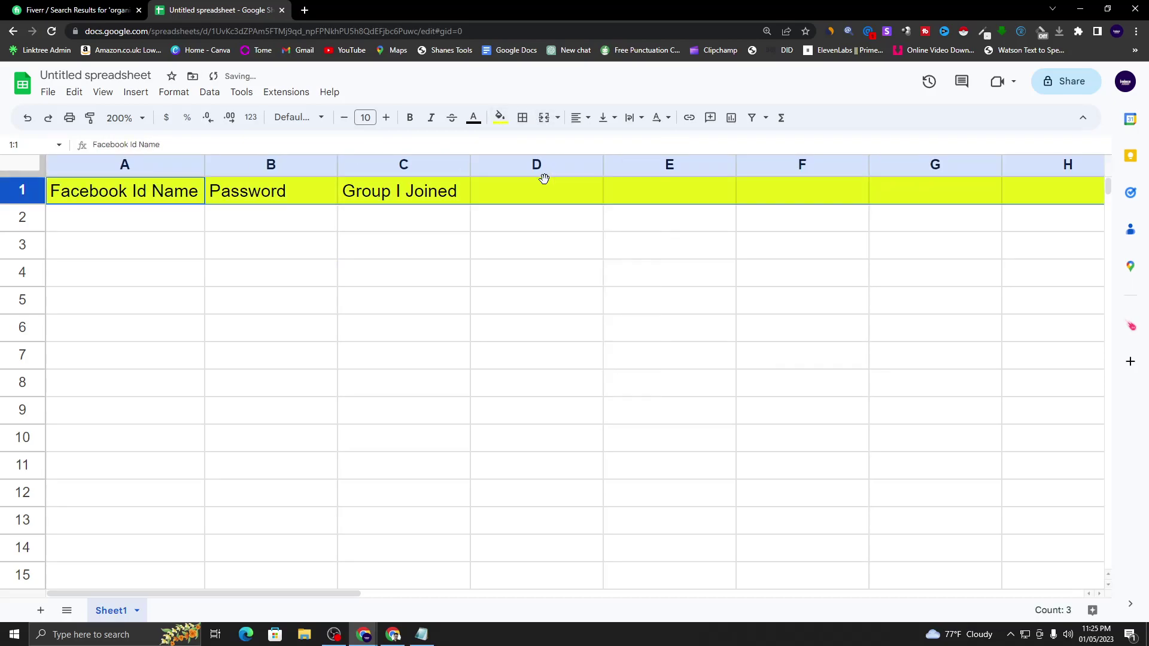
pyautogui.click(410, 117)
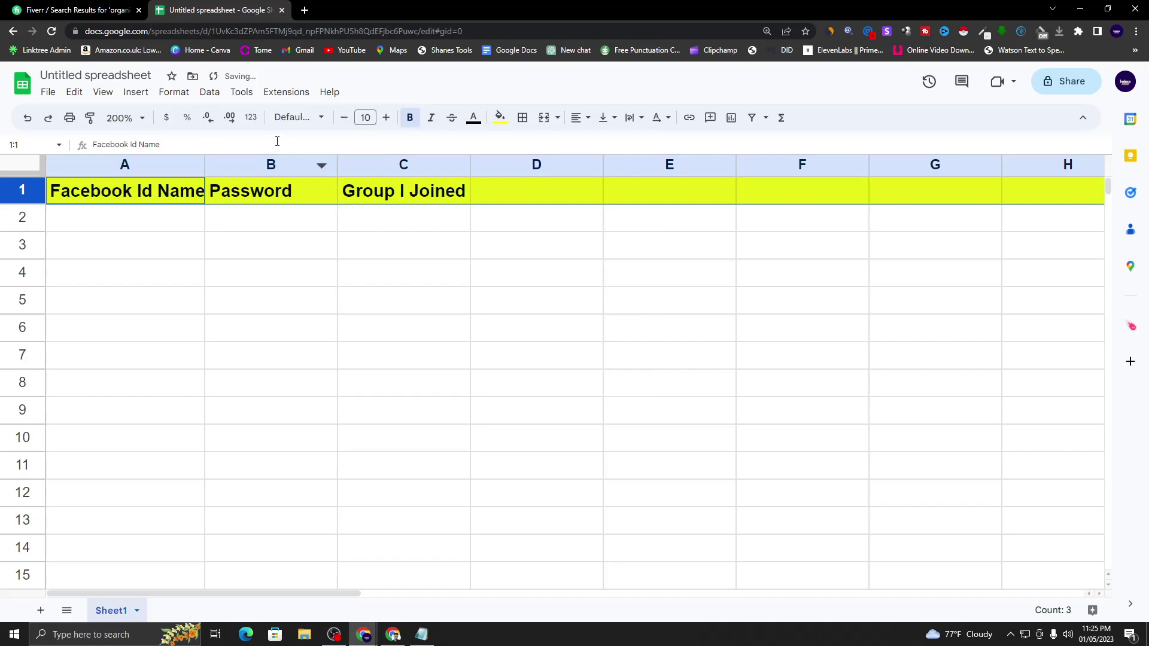
pyautogui.click(204, 157)
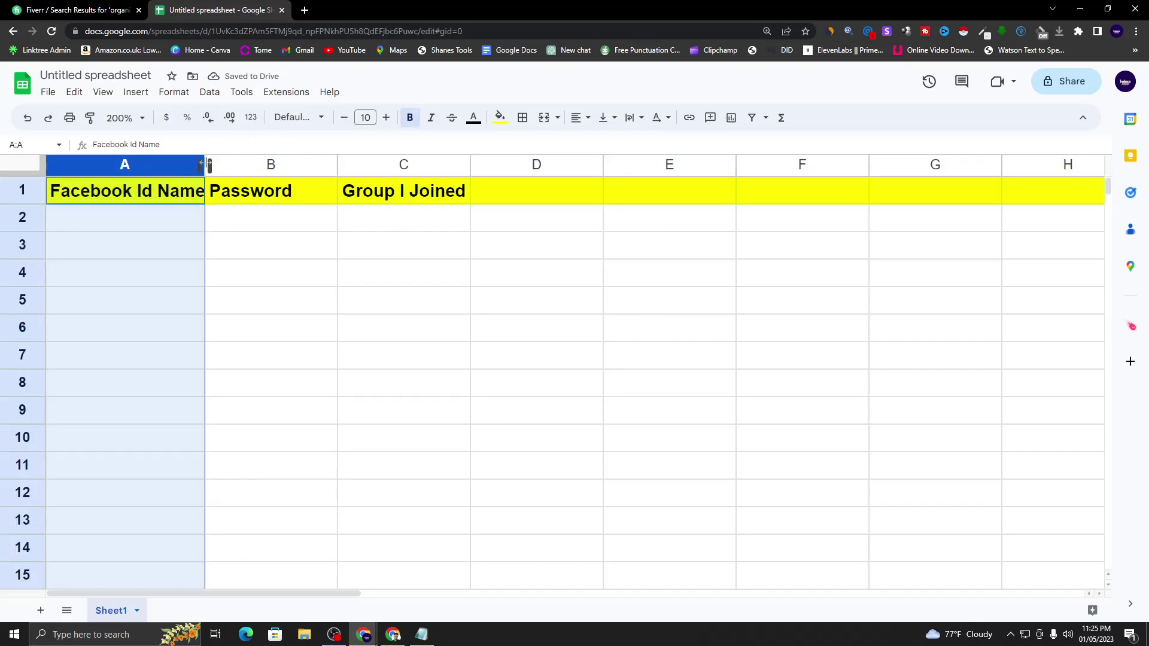
pyautogui.moveTo(205, 165); pyautogui.dragTo(210, 165)
# - Autofit column B to its header, then enter a sample name in A2 and a password in B2
pyautogui.doubleClick(343, 165)
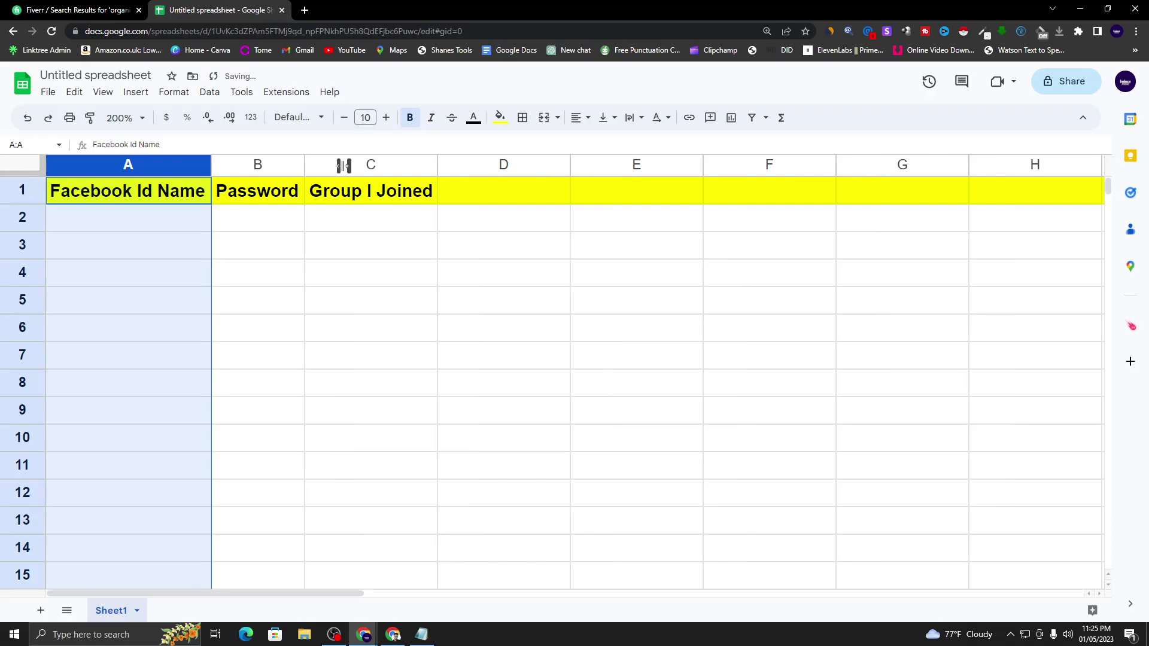
pyautogui.click(368, 246)
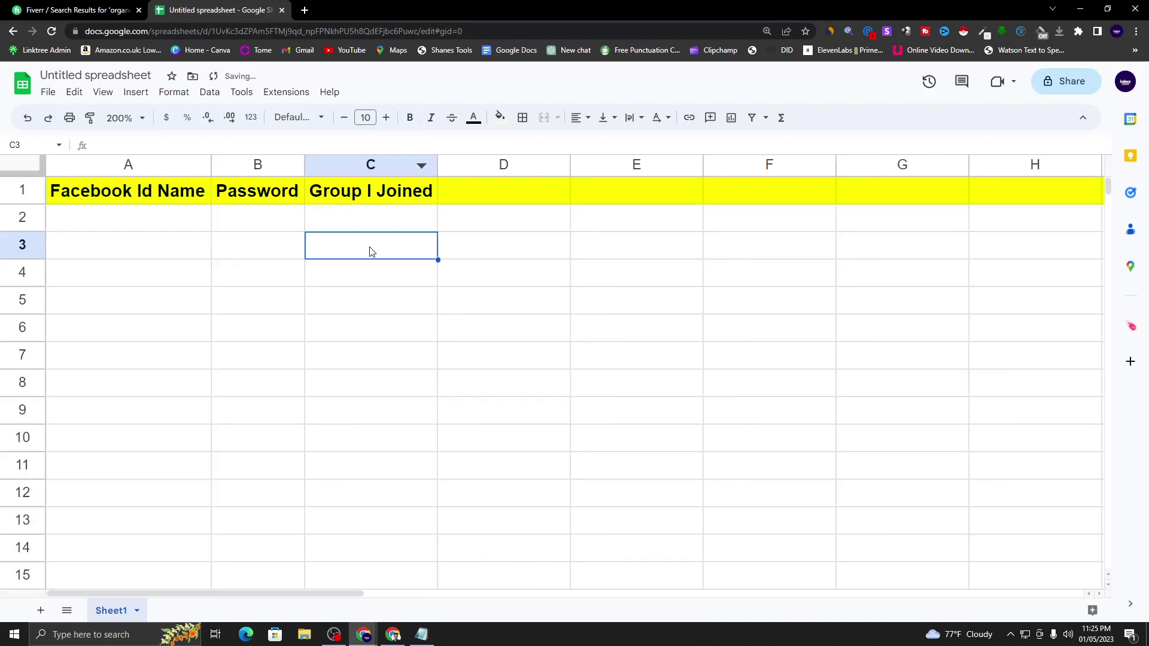
pyautogui.click(132, 224)
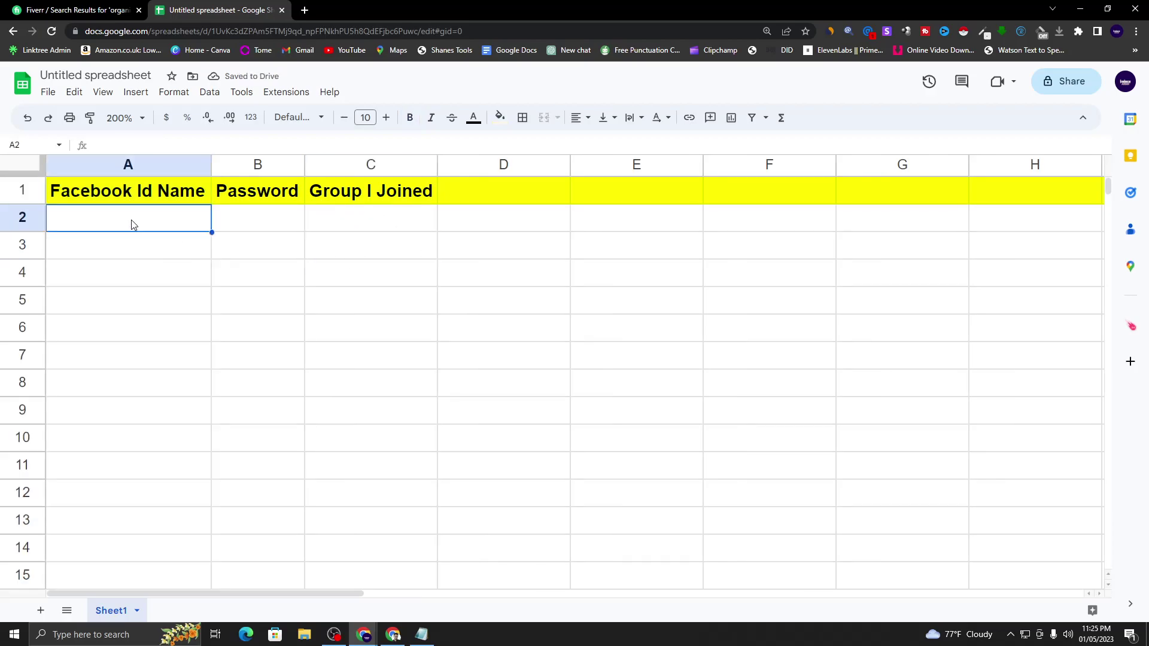
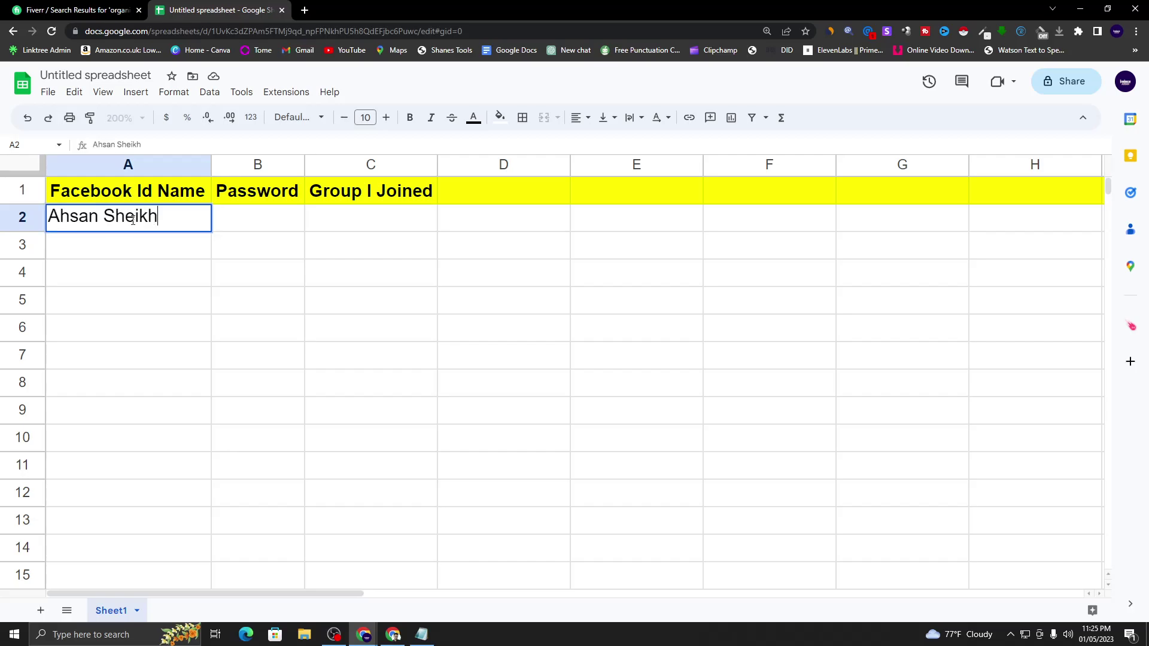
pyautogui.click(281, 229)
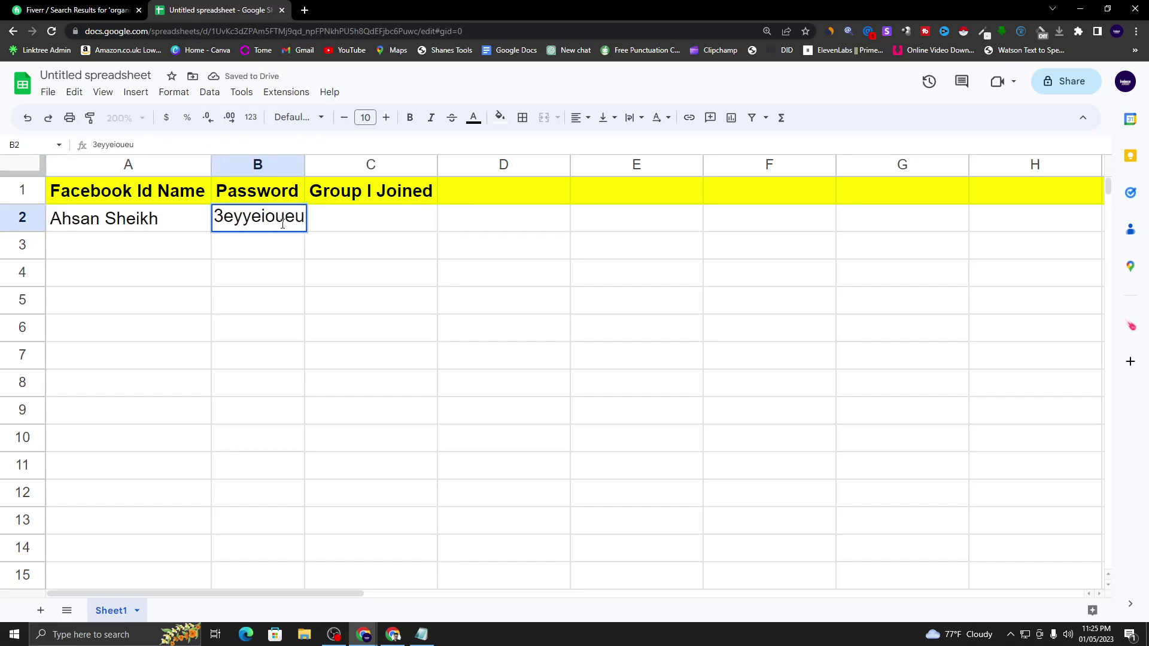
pyautogui.click(311, 224)
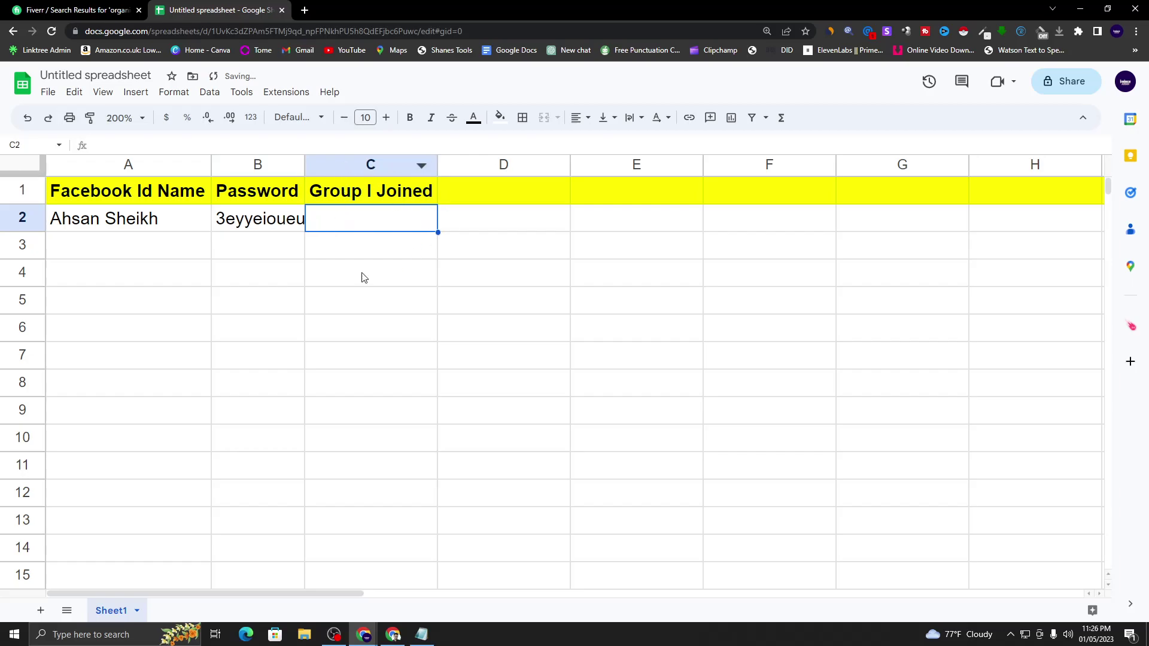
# - Select various cells around the entry, ending on the password cell B2
pyautogui.click(203, 286)
pyautogui.click(122, 236)
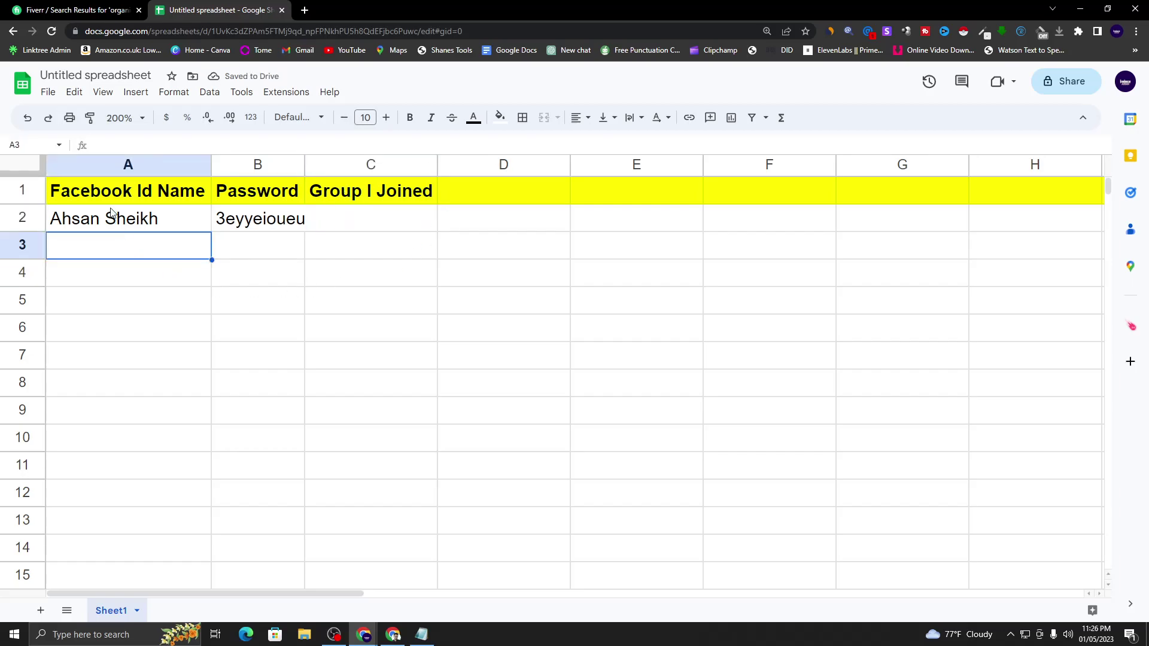
pyautogui.click(259, 230)
pyautogui.click(80, 243)
pyautogui.click(91, 308)
pyautogui.click(96, 349)
pyautogui.click(108, 306)
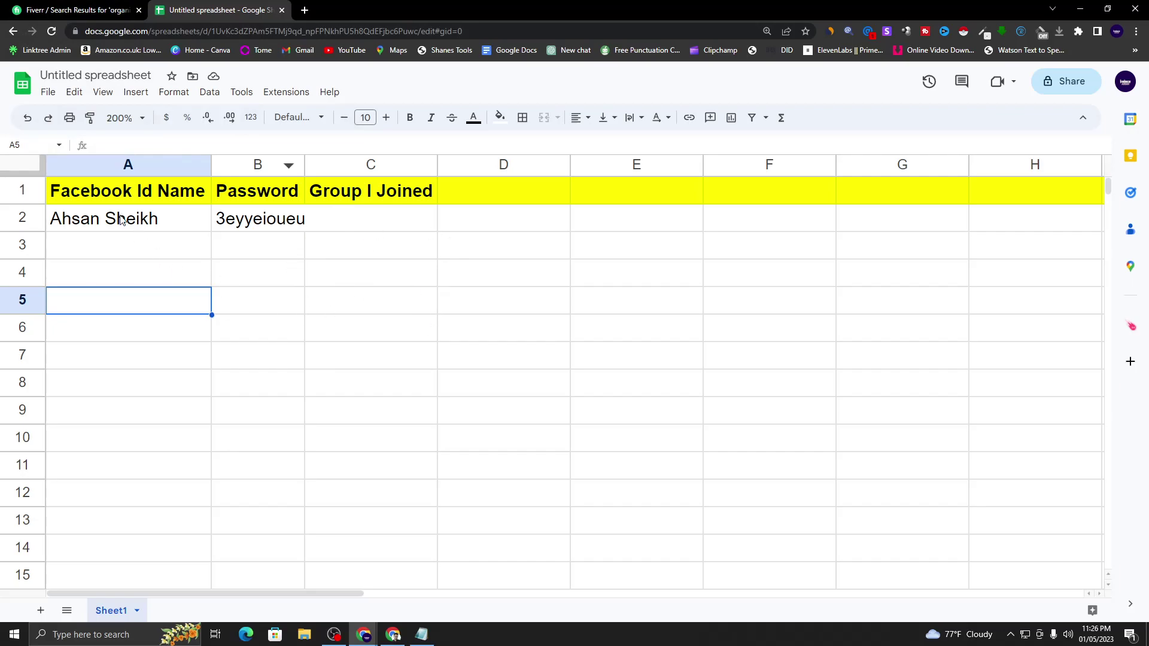
pyautogui.click(144, 242)
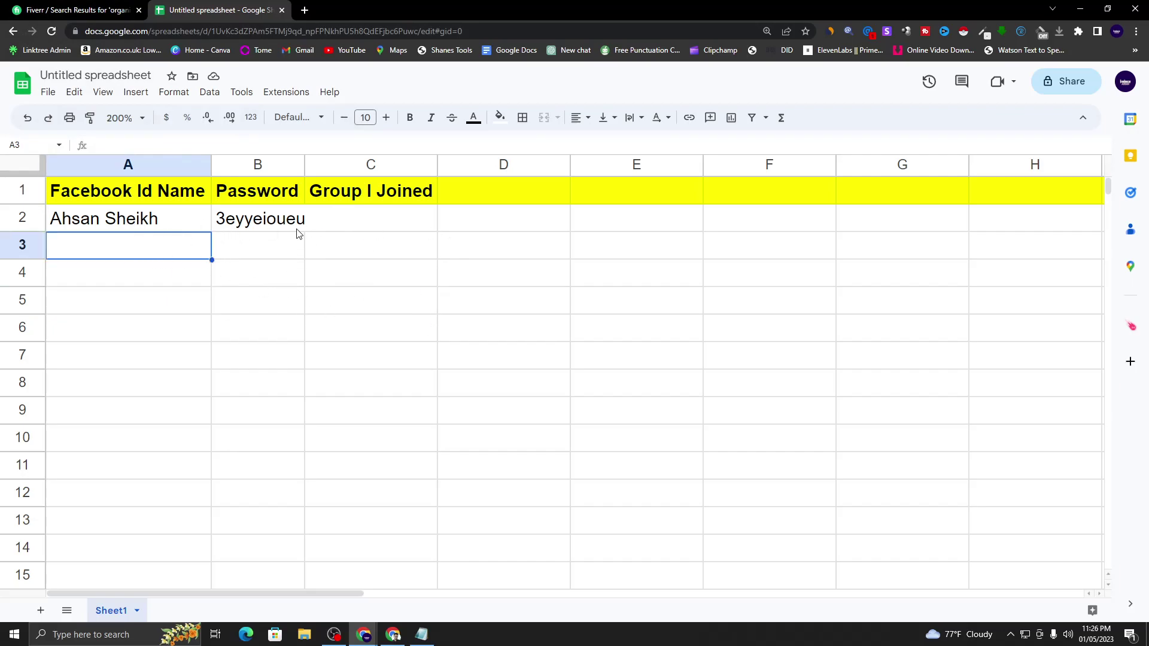
pyautogui.click(275, 226)
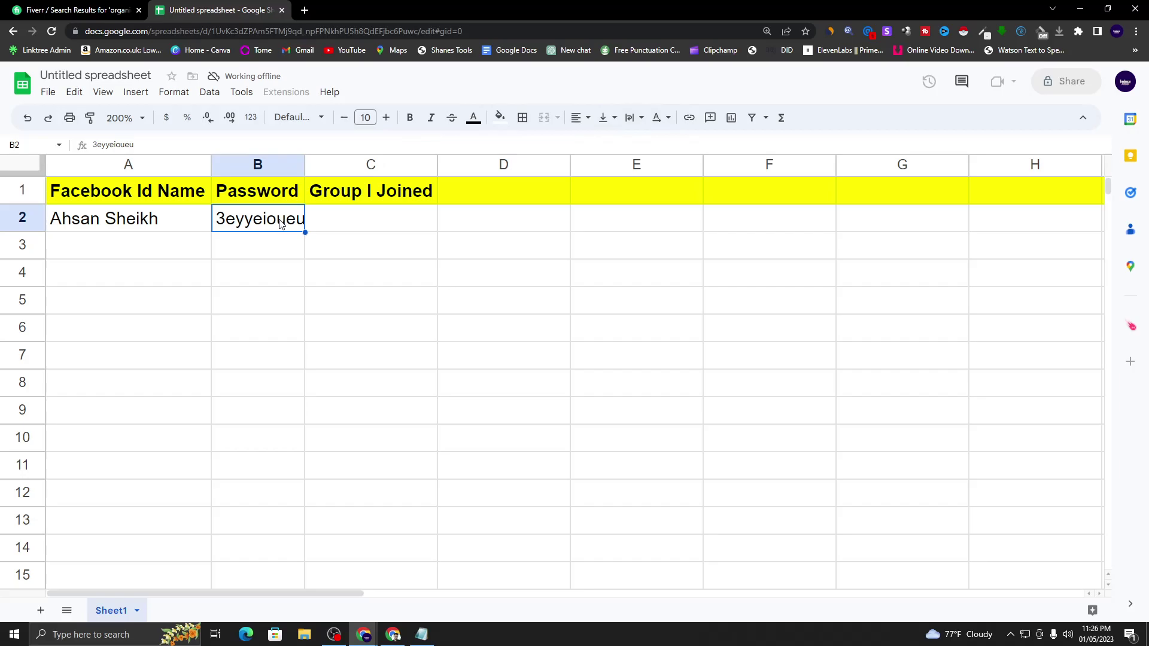
# - Fill the password cell B2 with black to hide its value
pyautogui.click(501, 119)
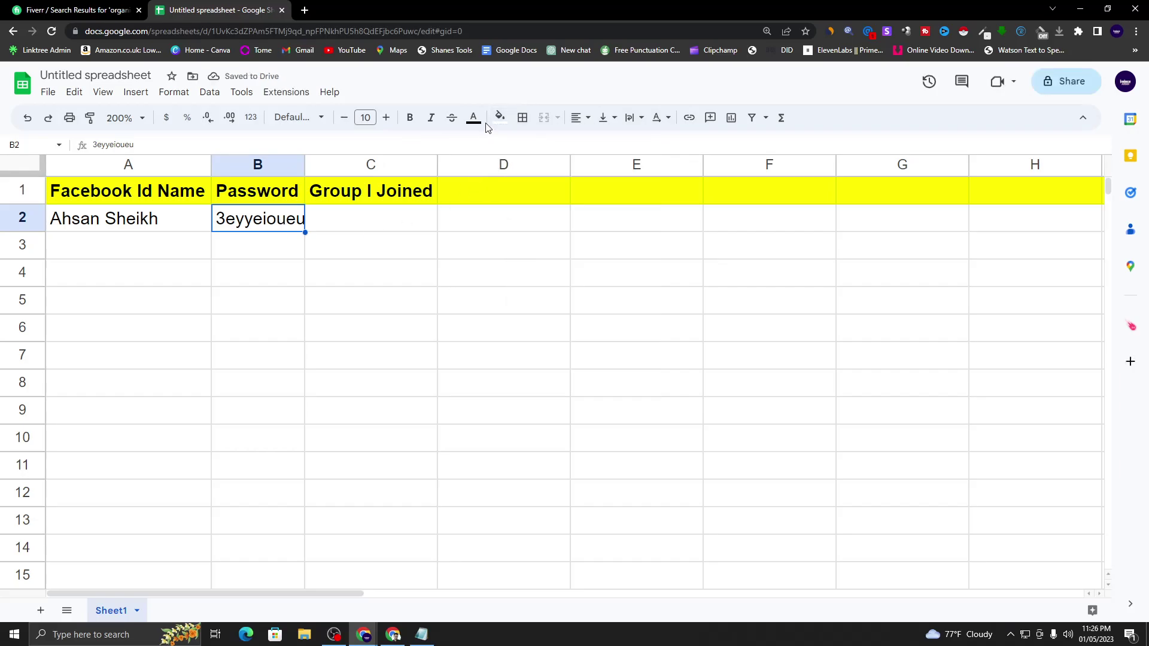
pyautogui.click(473, 118)
pyautogui.click(474, 139)
pyautogui.click(500, 118)
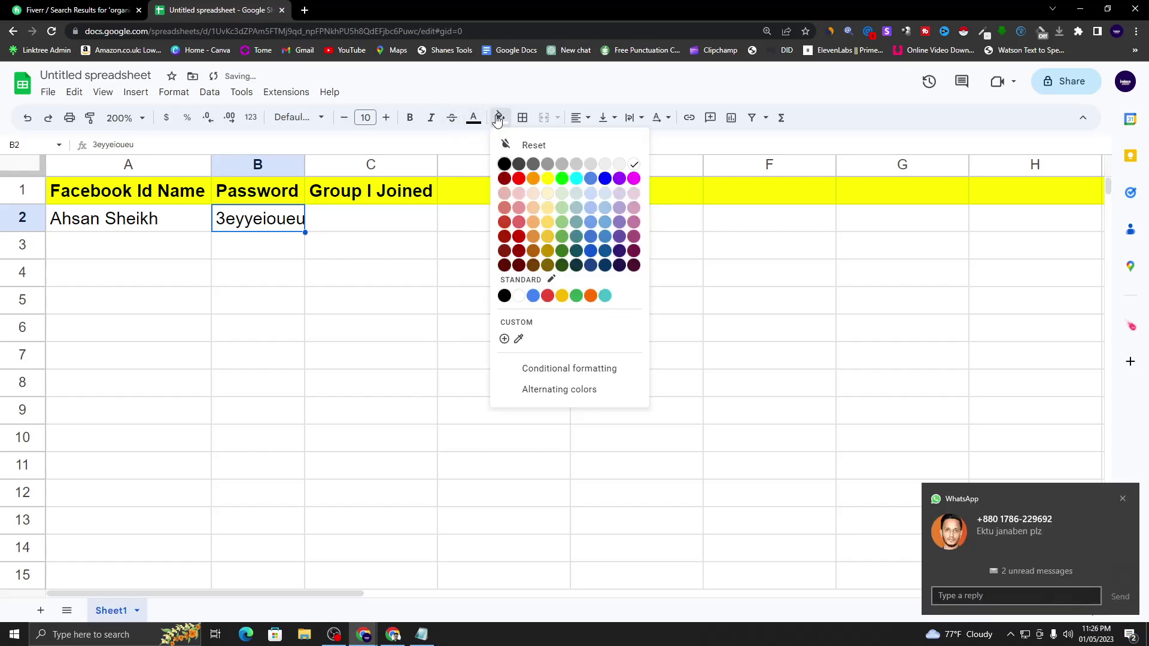
pyautogui.click(505, 165)
pyautogui.click(428, 254)
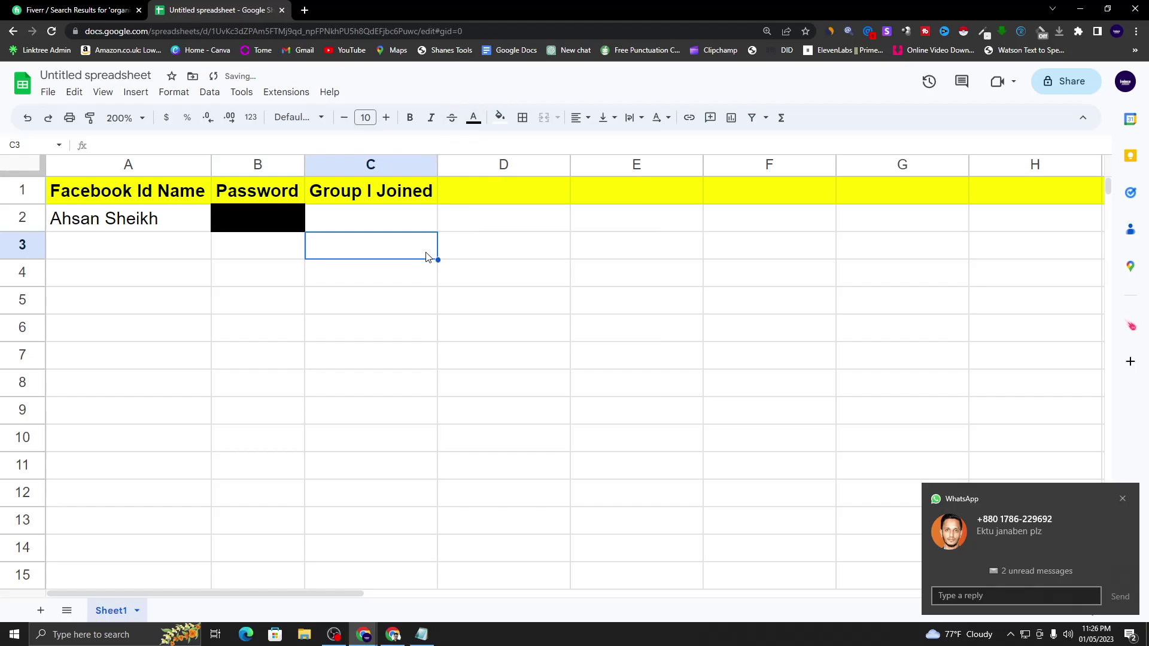
# - Dismiss the WhatsApp notification, check the row 2 cells, and return to the Fiverr search results
pyautogui.click(1122, 499)
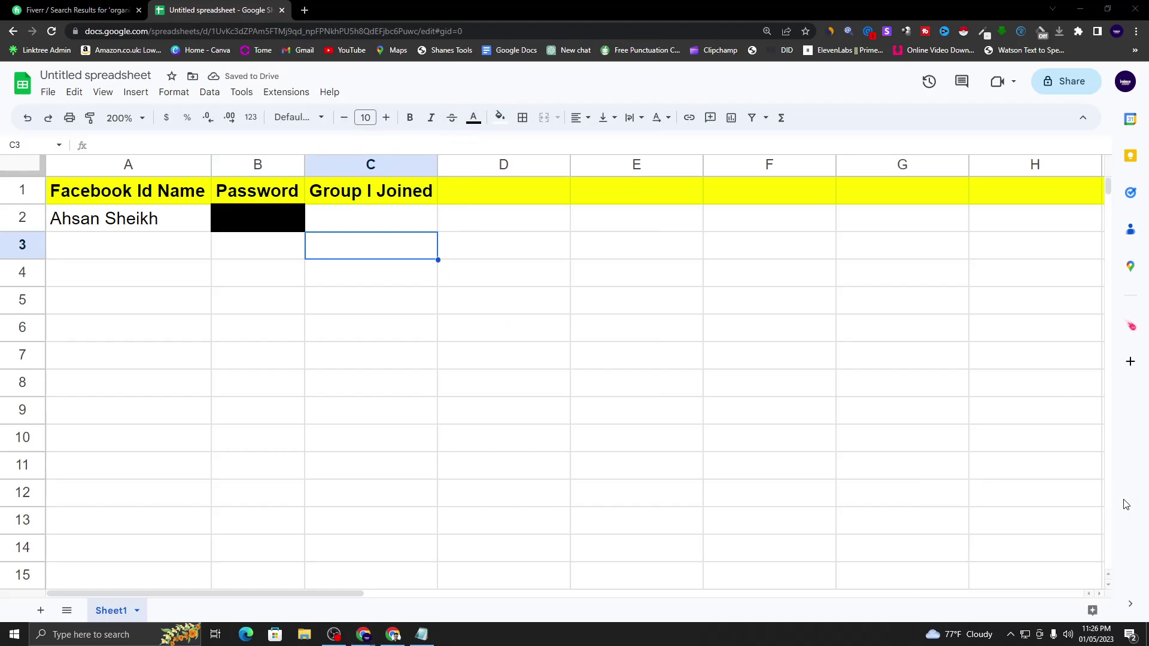
pyautogui.click(413, 312)
pyautogui.click(274, 316)
pyautogui.click(261, 230)
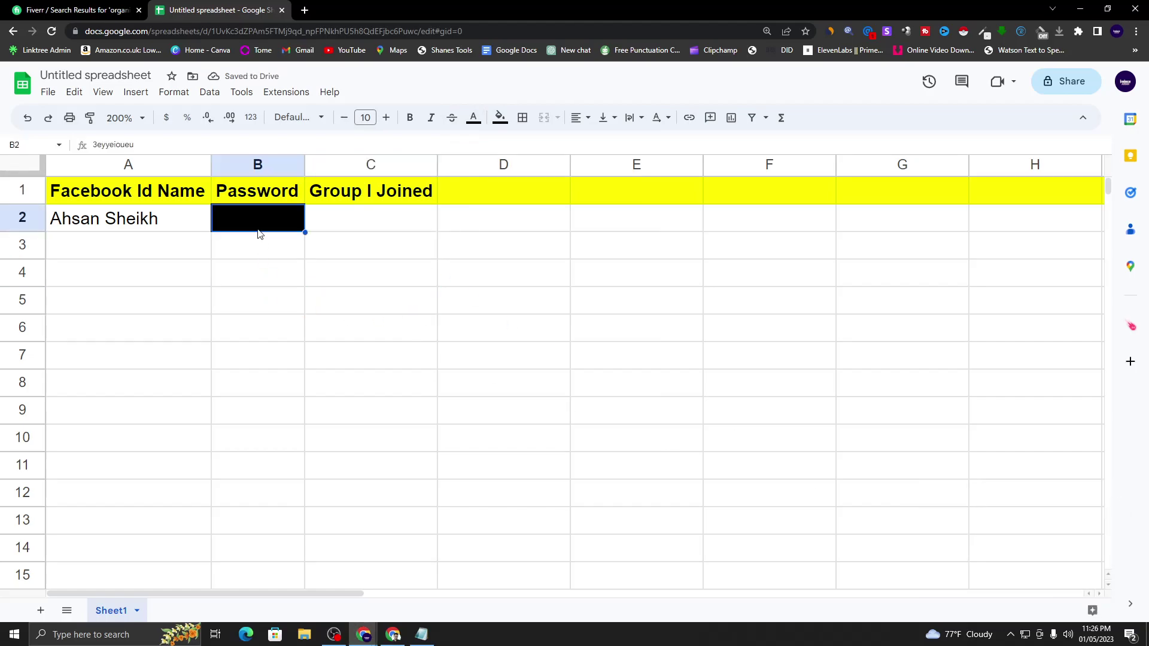
pyautogui.click(247, 256)
pyautogui.click(121, 245)
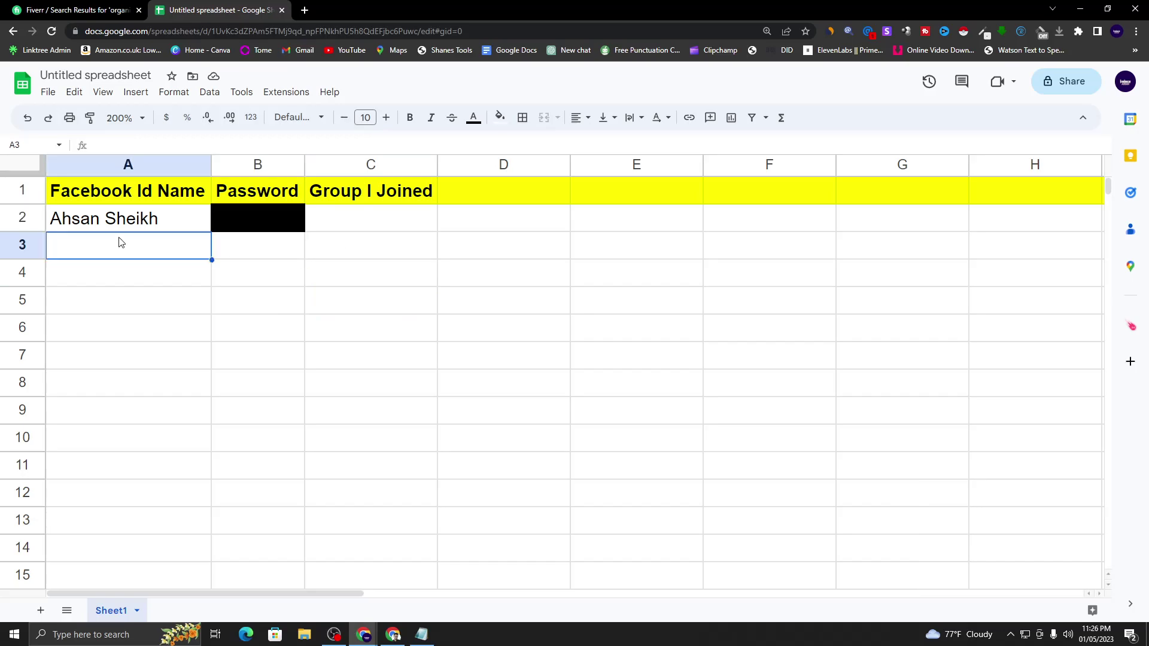
pyautogui.click(120, 229)
pyautogui.click(111, 268)
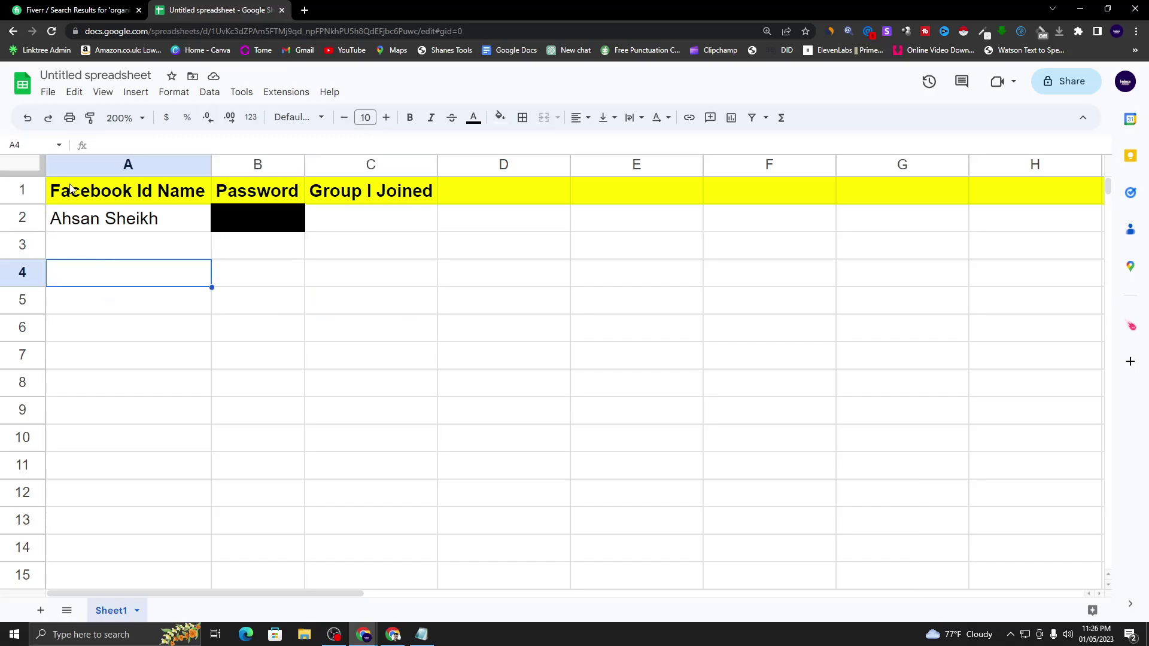
pyautogui.click(45, 8)
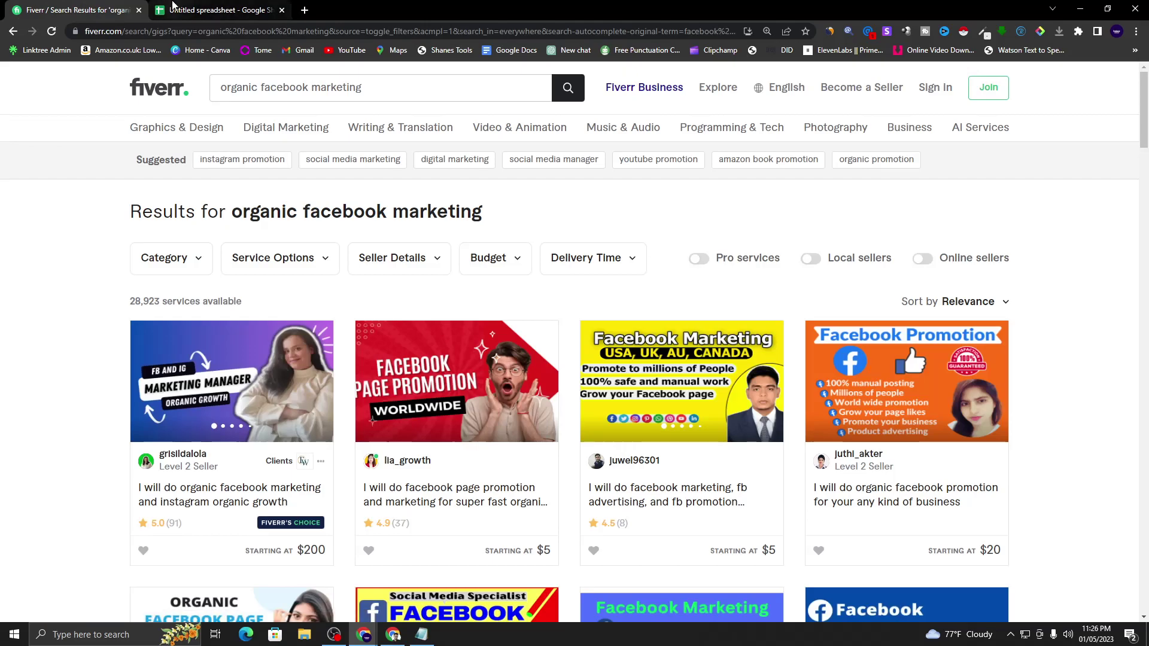
# - Bring the Chrome window with the Bengali Google Docs checklist back in place of Fiverr
pyautogui.click(177, 9)
pyautogui.click(393, 634)
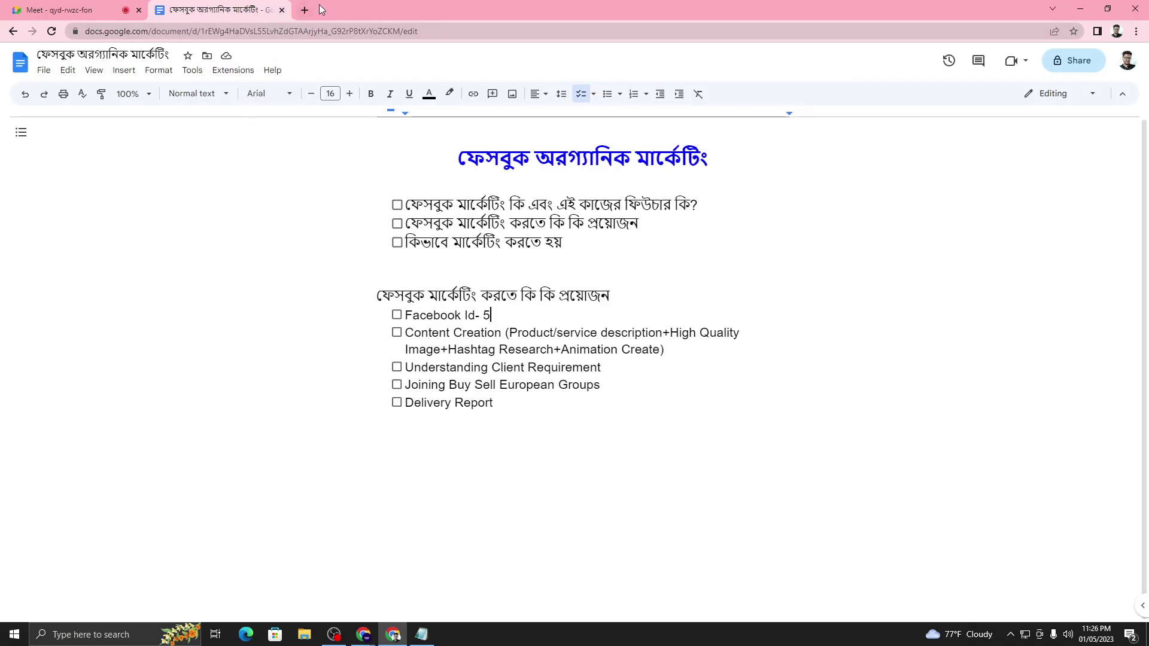
# - Add 'Amazon Seller', 'Mens Fashion', 'Watch' and 'Glass' as separate lines below Delivery Report
pyautogui.click(529, 415)
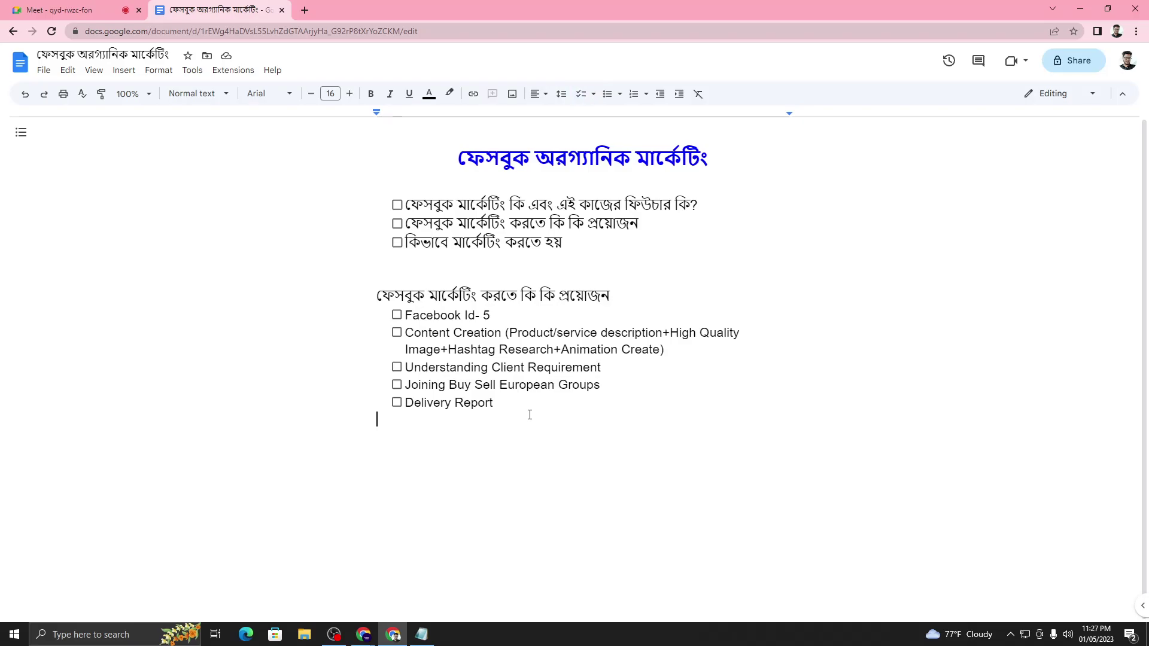
pyautogui.click(397, 334)
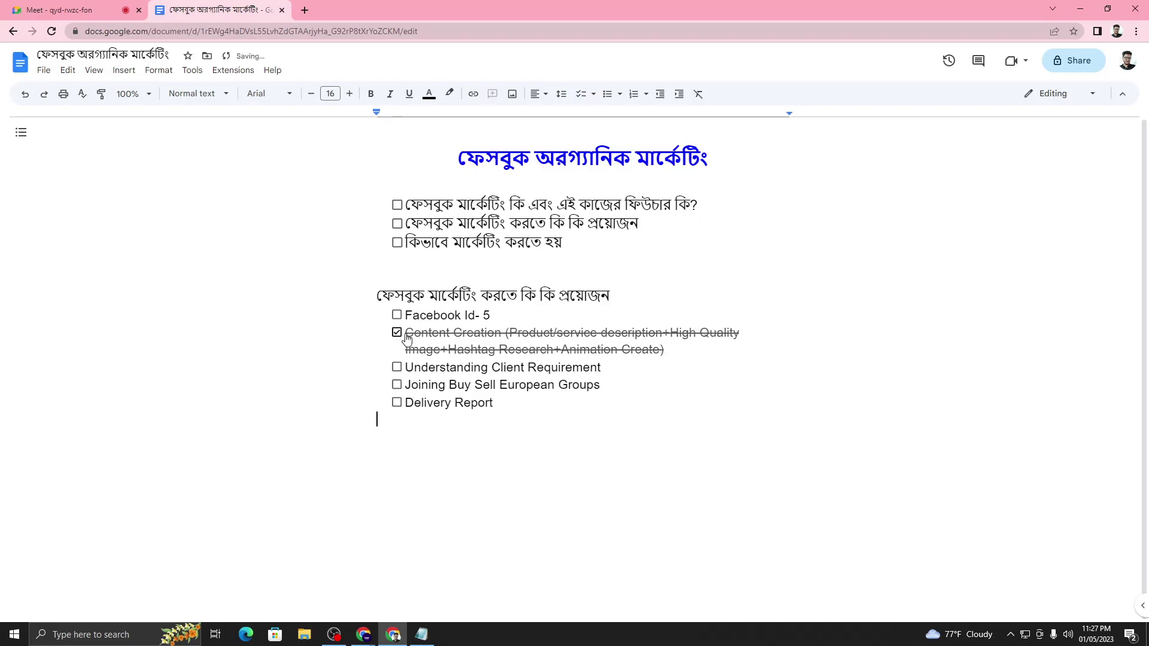
pyautogui.click(400, 337)
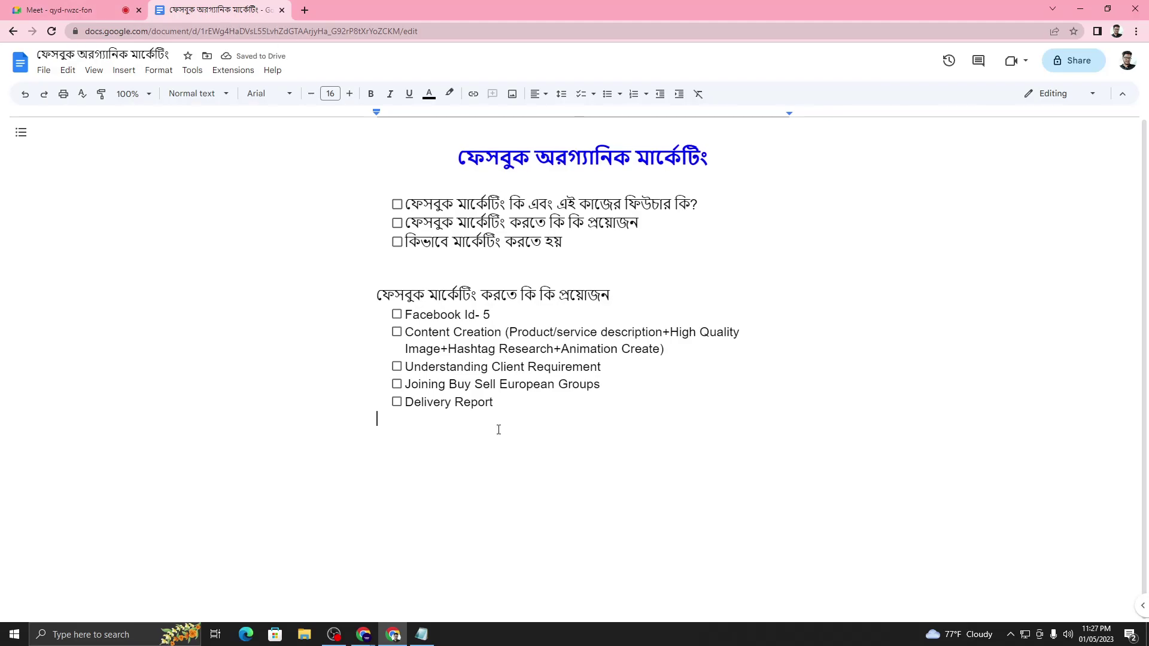
pyautogui.press('Return')
pyautogui.write('Amazon Seller')
pyautogui.press('Return')
pyautogui.write('Mens Fashion')
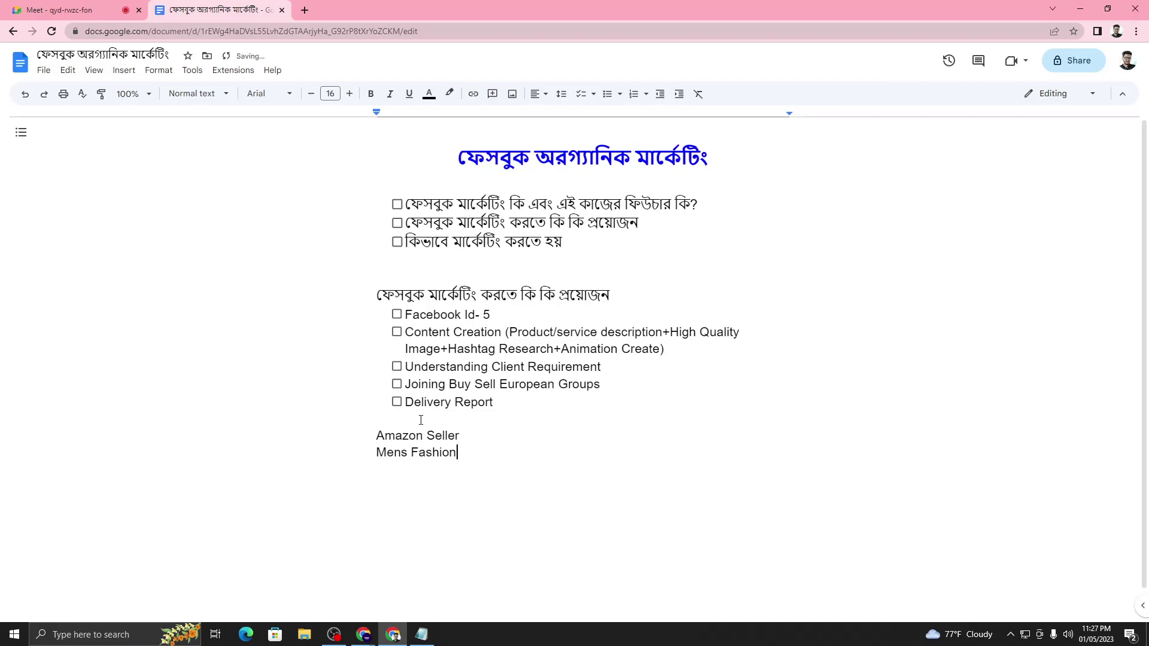
pyautogui.press('Return')
pyautogui.write('Watch')
pyautogui.press('Return')
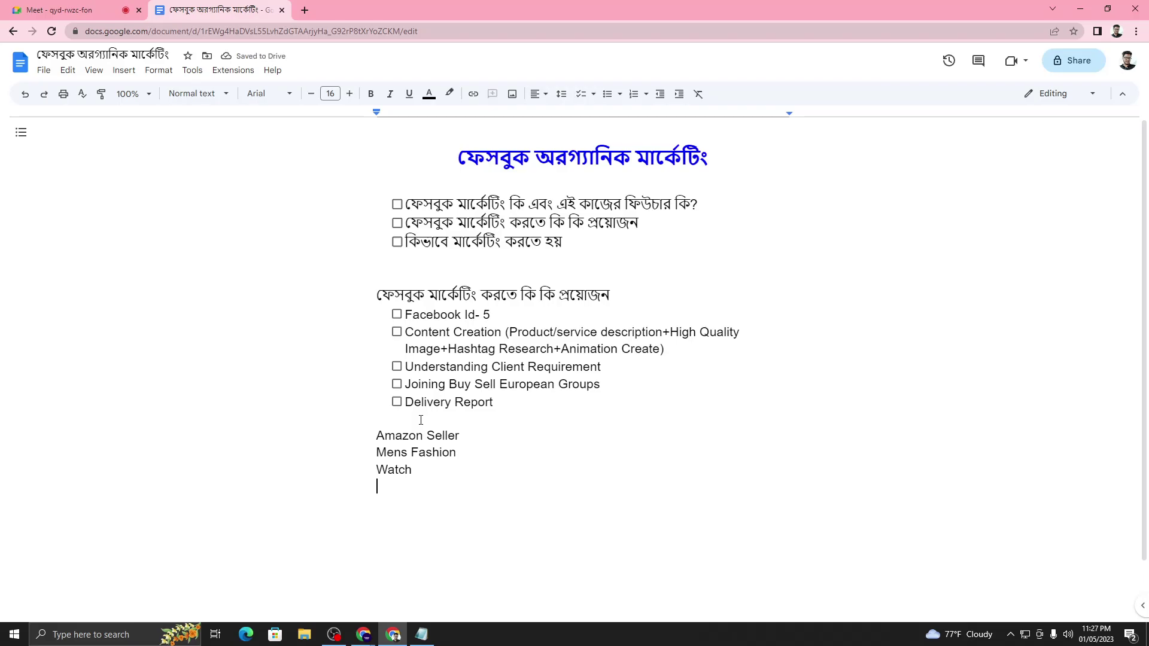
pyautogui.write('Glass')
# - Make the 'Amazon Seller' line bold
pyautogui.moveTo(376, 437)
pyautogui.mouseDown()
pyautogui.moveTo(469, 436)
pyautogui.moveTo(357, 431)
pyautogui.mouseUp()
pyautogui.click(468, 436)
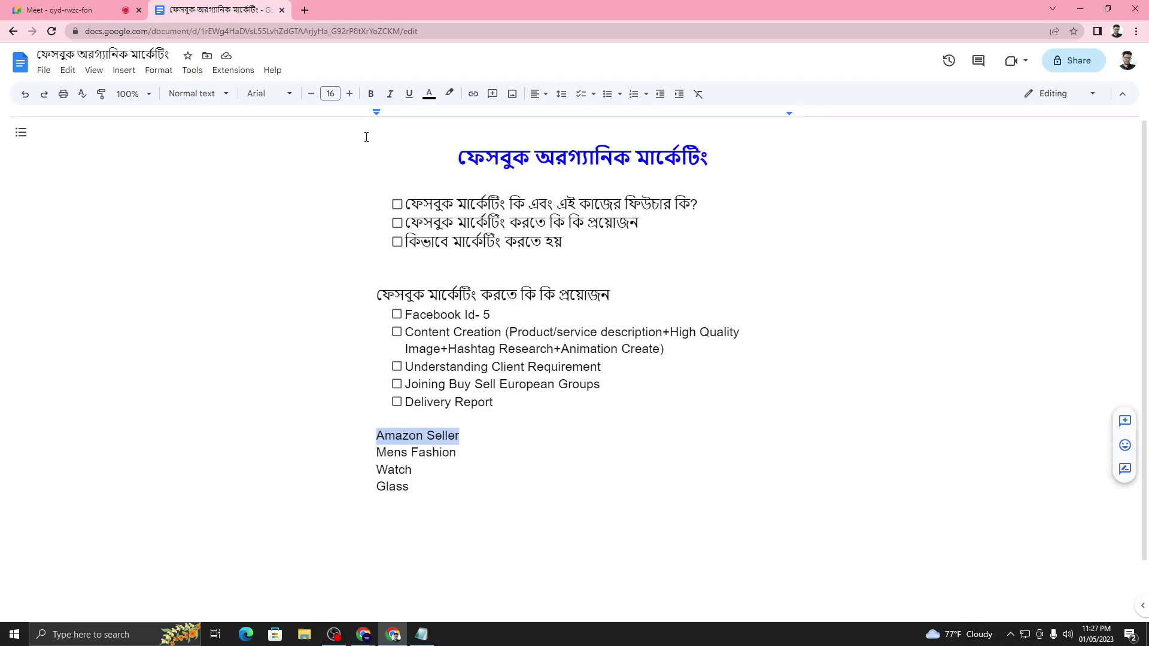
pyautogui.click(371, 93)
pyautogui.click(398, 437)
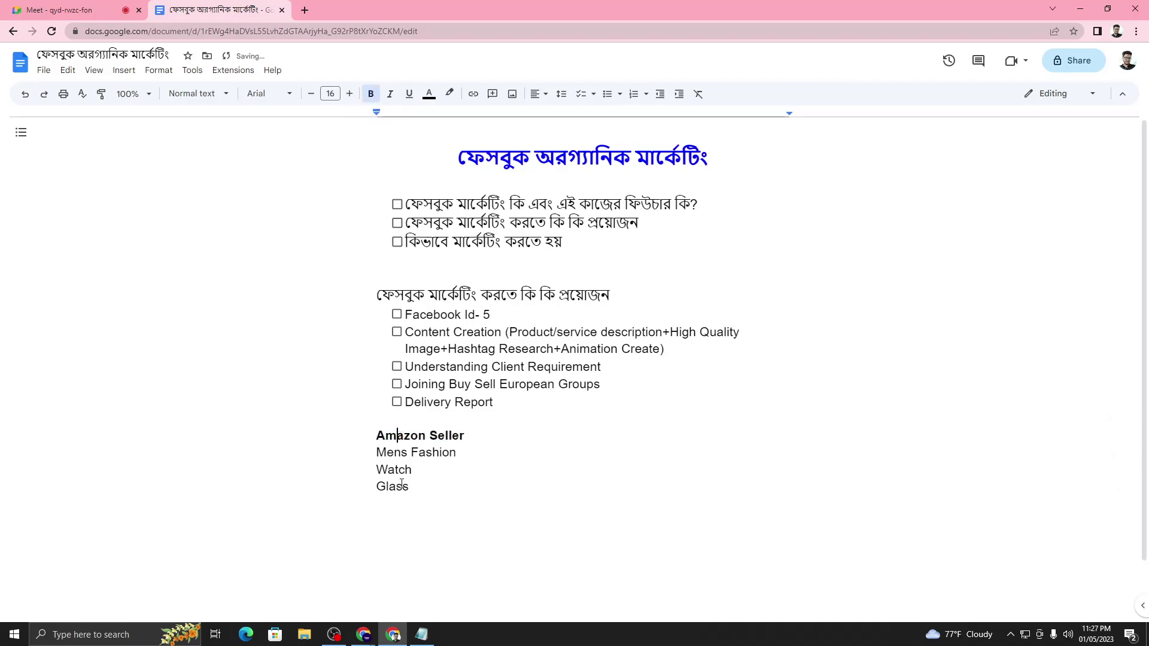
# - Turn the Mens Fashion, Watch and Glass lines into checklist items
pyautogui.moveTo(377, 501); pyautogui.dragTo(376, 448)
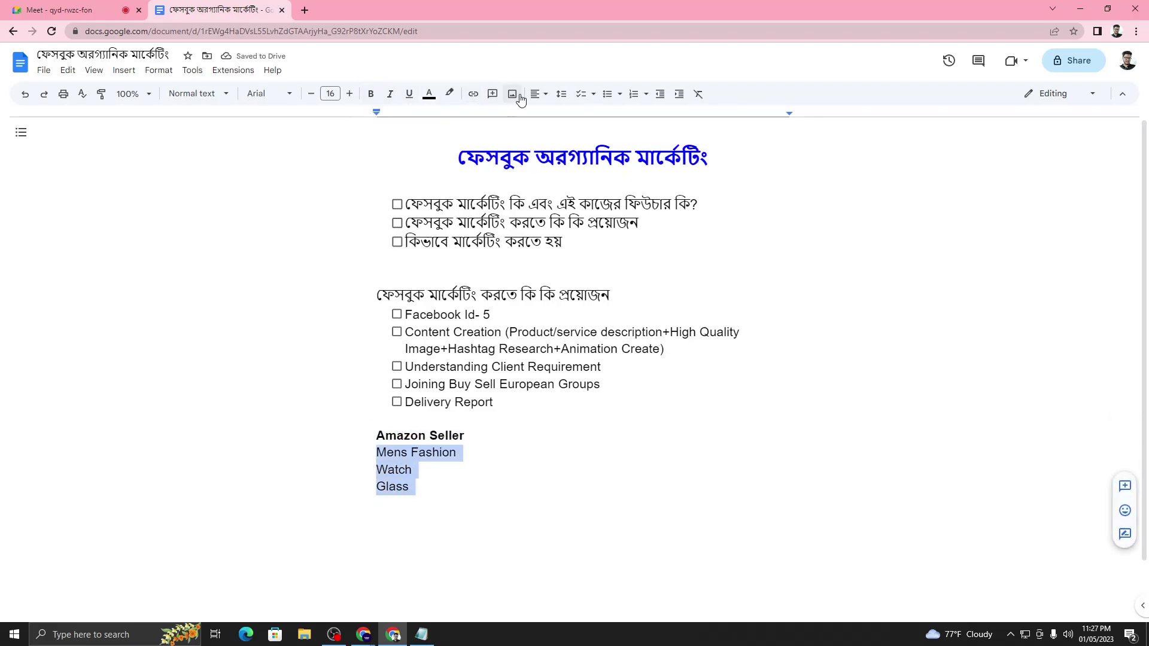
pyautogui.click(582, 94)
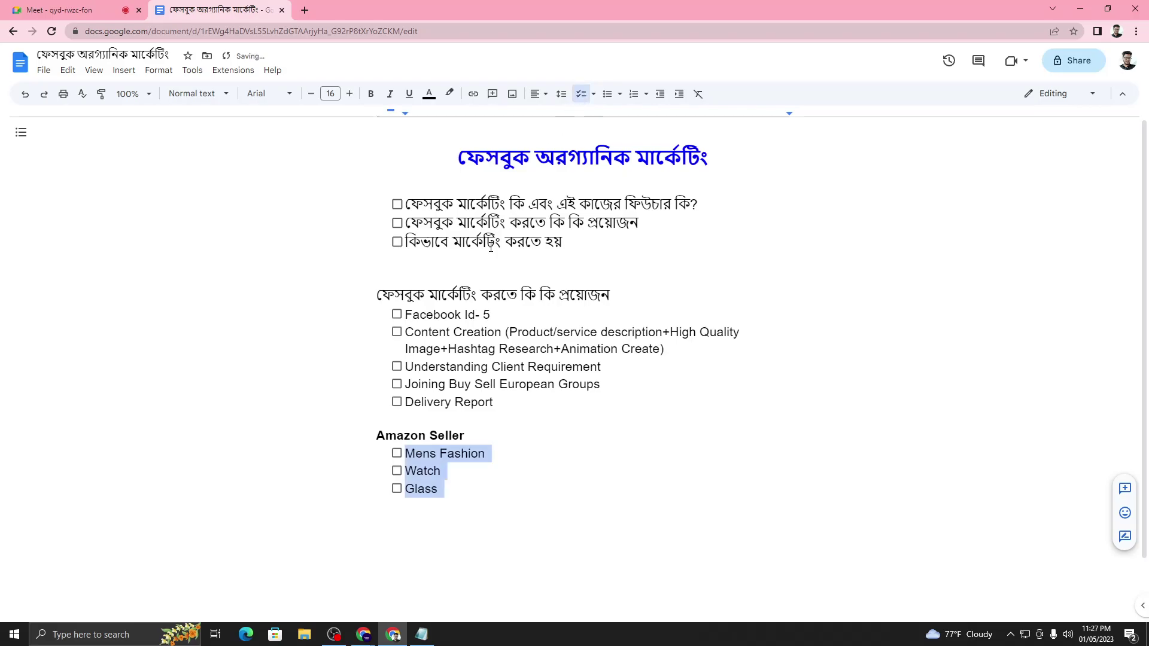
pyautogui.click(378, 501)
pyautogui.scroll(-1, 446, 500)
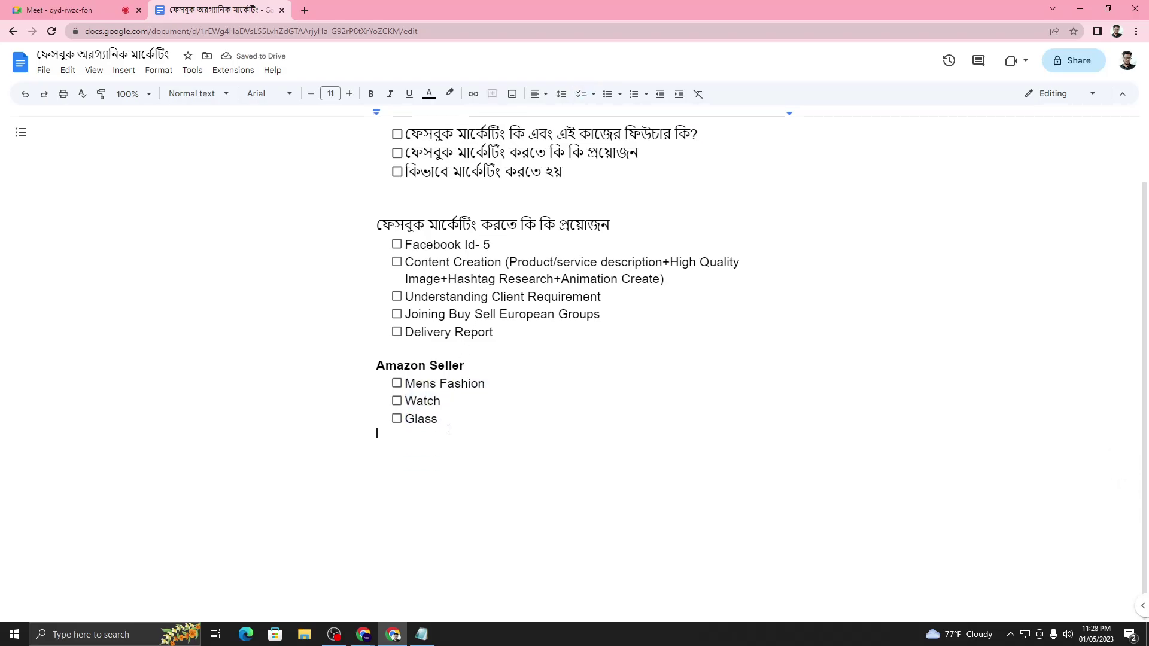
pyautogui.moveTo(450, 402); pyautogui.dragTo(408, 401)
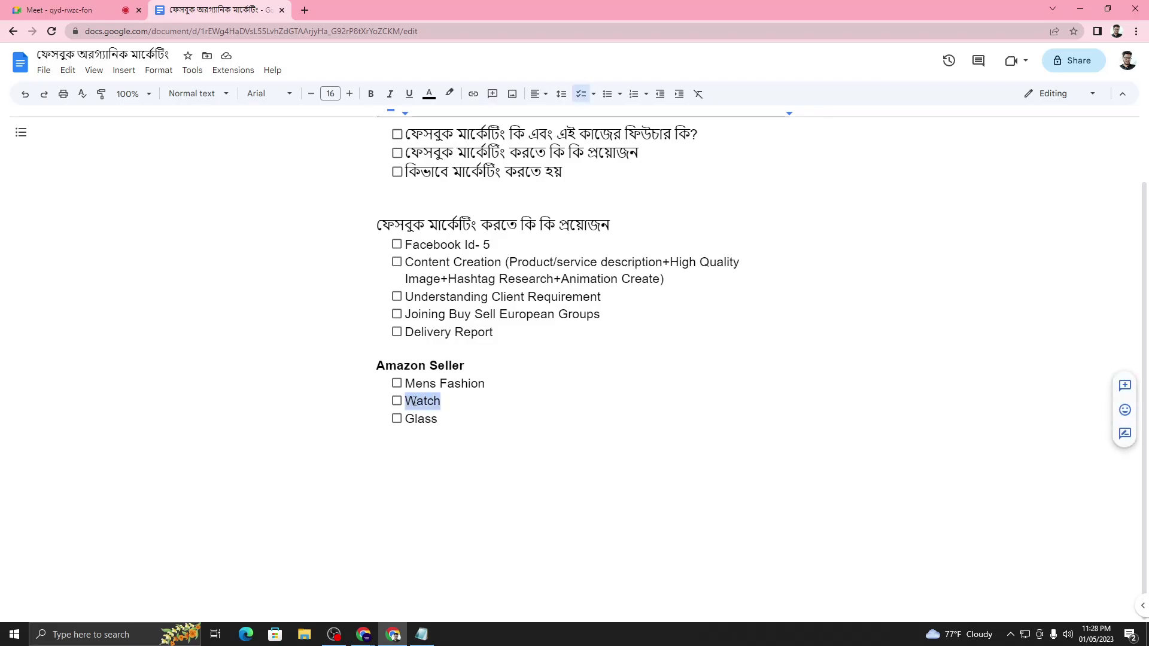
pyautogui.click(418, 401)
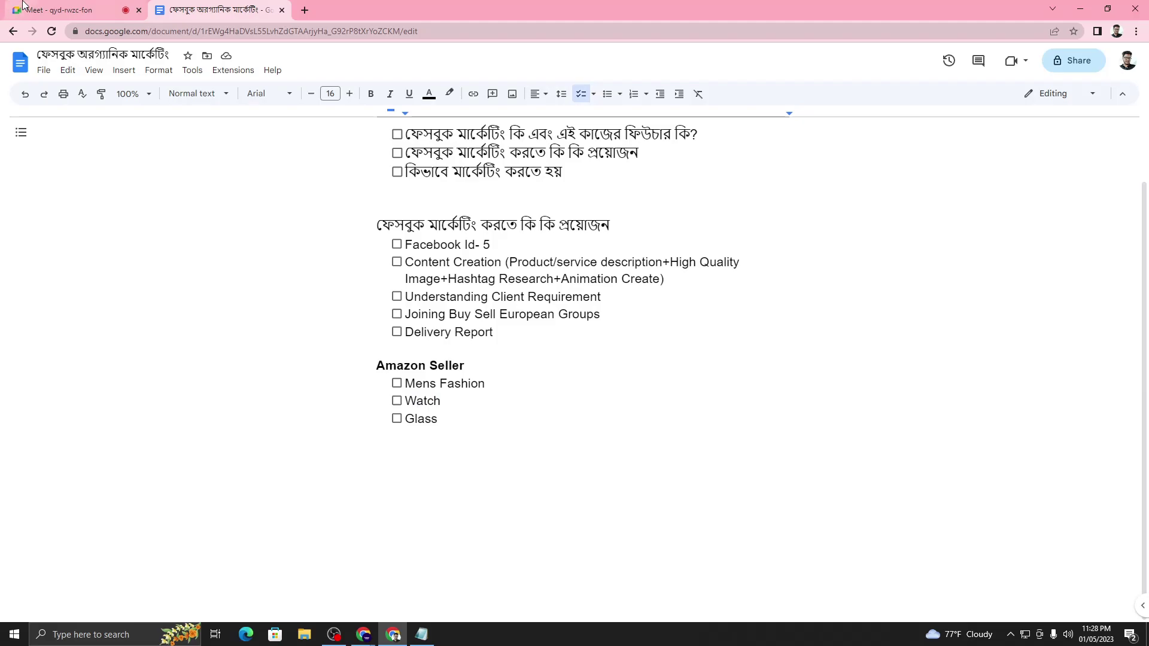
pyautogui.click(60, 10)
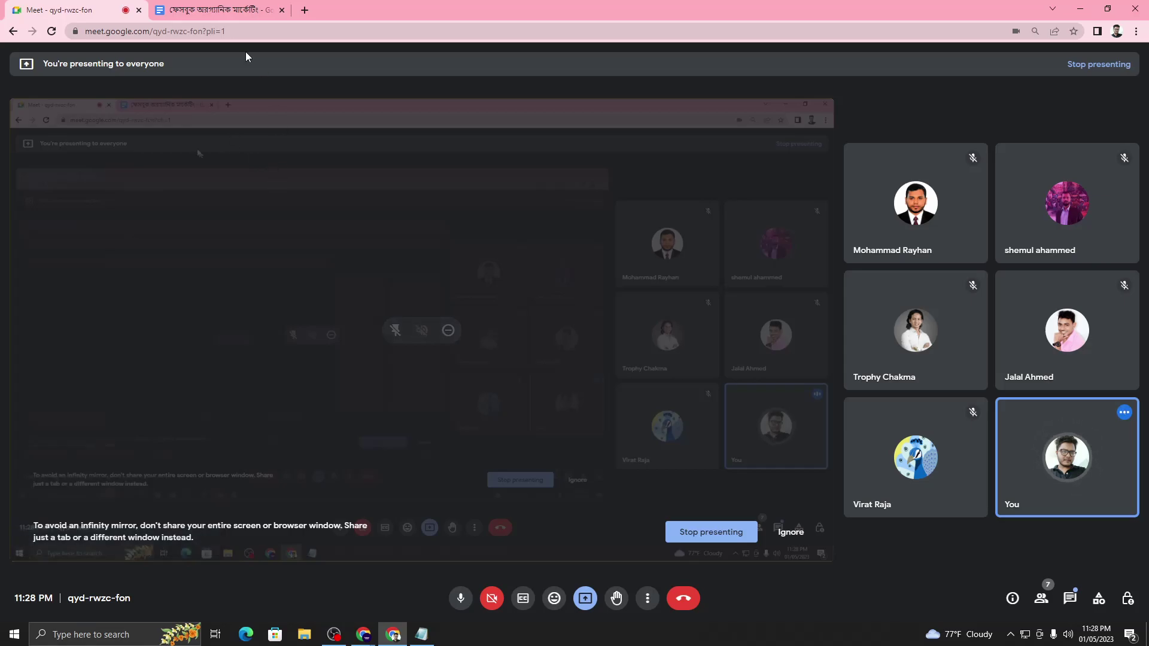
pyautogui.click(215, 10)
pyautogui.click(54, 10)
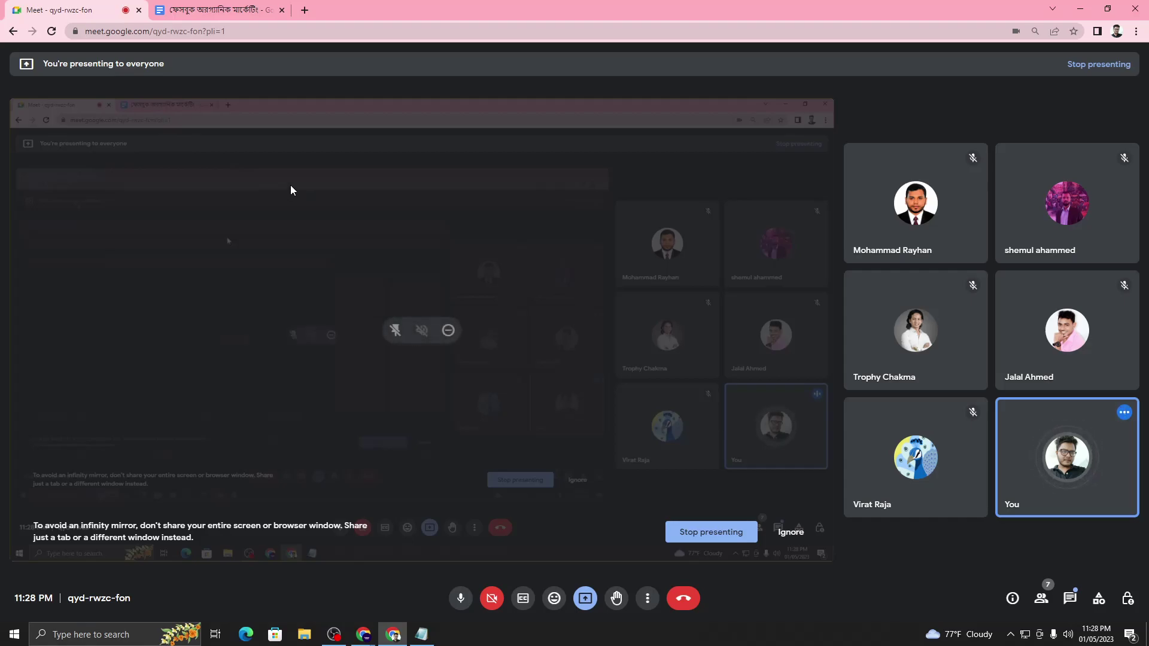
pyautogui.click(216, 9)
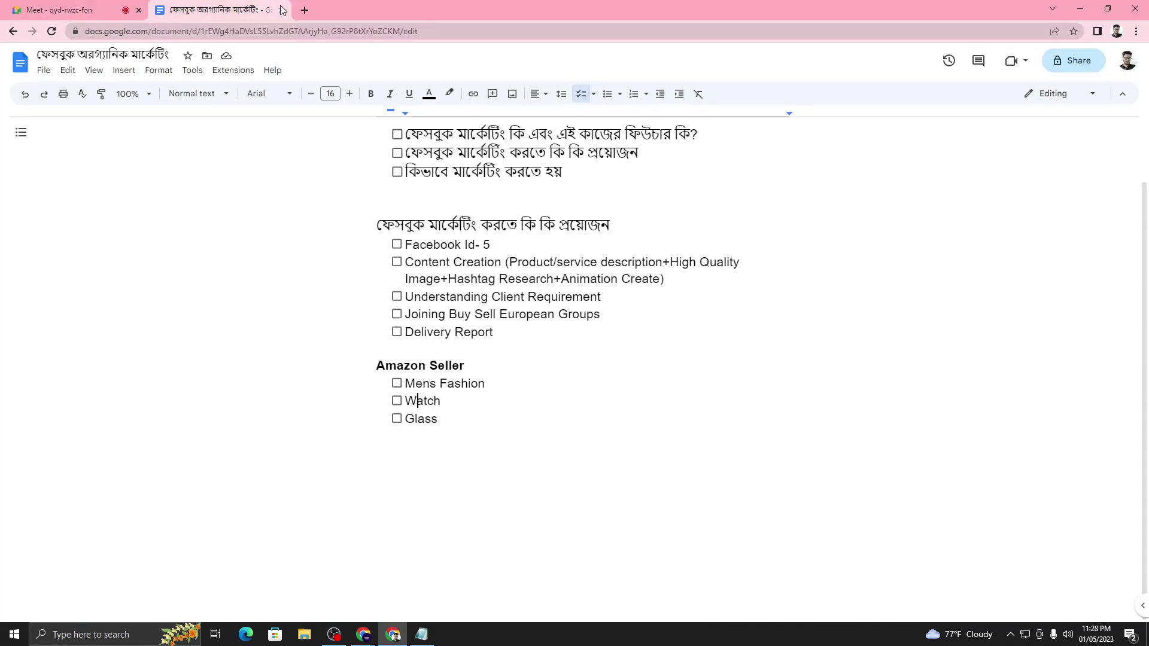
pyautogui.doubleClick(435, 402)
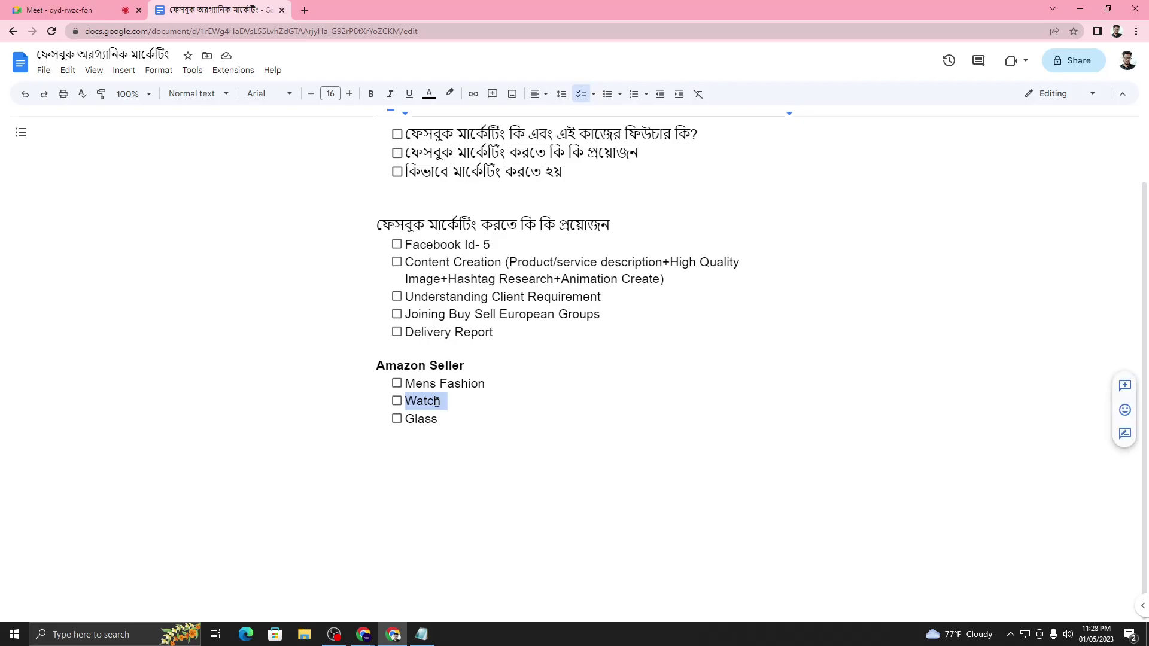
pyautogui.moveTo(441, 402); pyautogui.dragTo(394, 392)
pyautogui.click(89, 9)
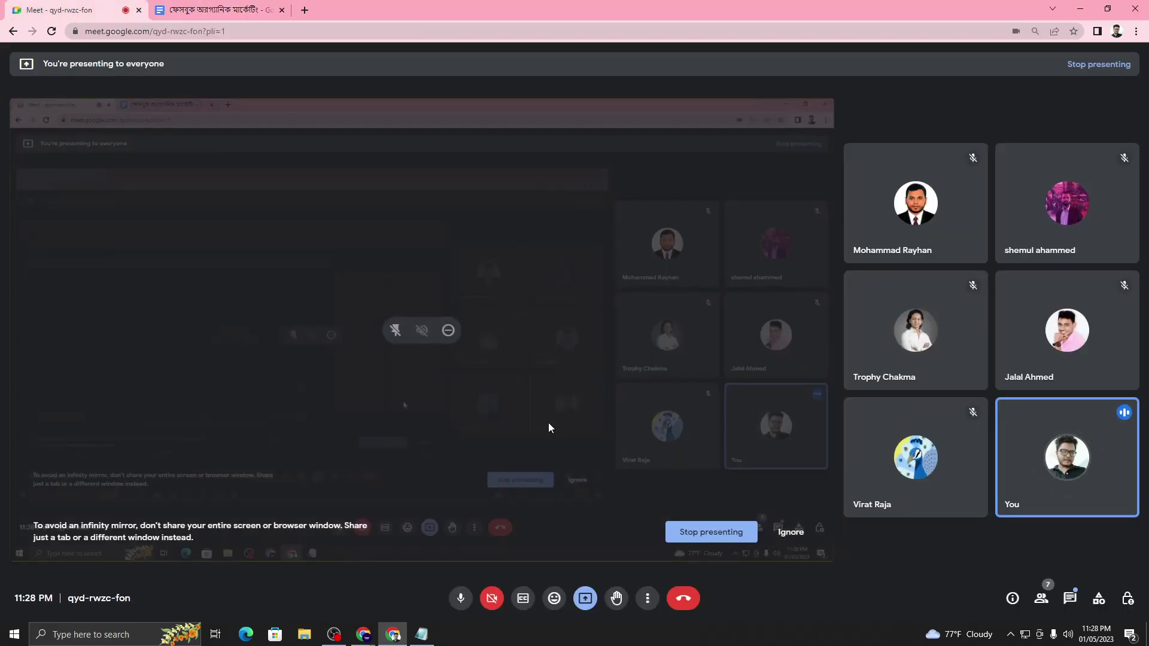
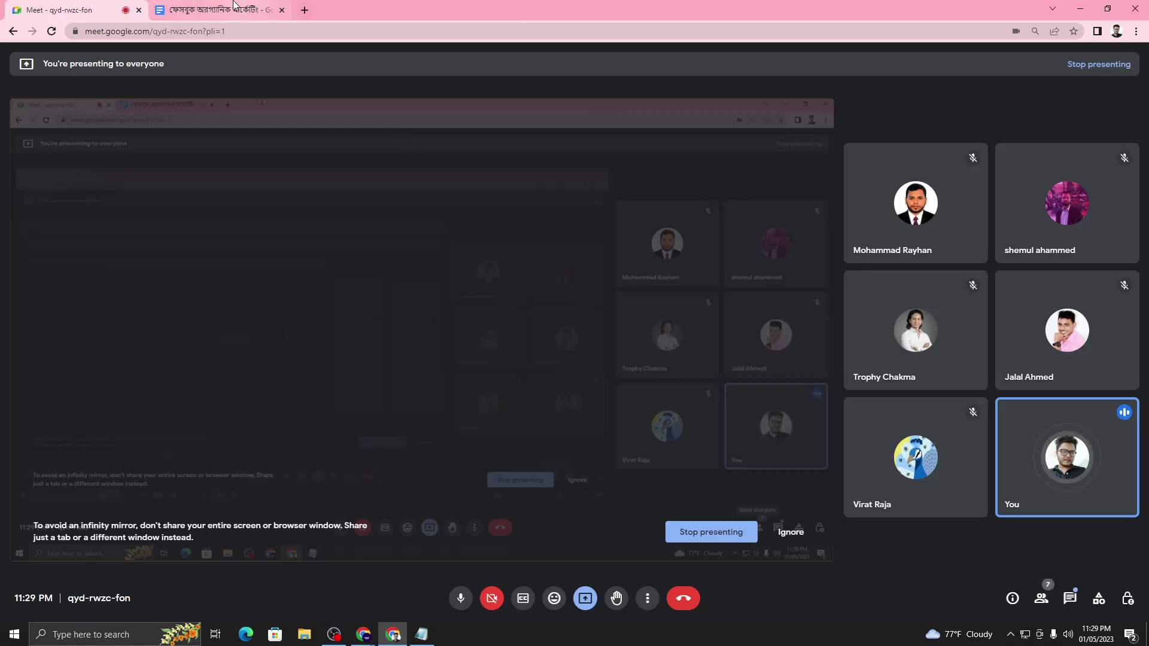
# - Return to the outline document and add a plain new line below the Glass checklist item
pyautogui.click(216, 9)
pyautogui.click(420, 414)
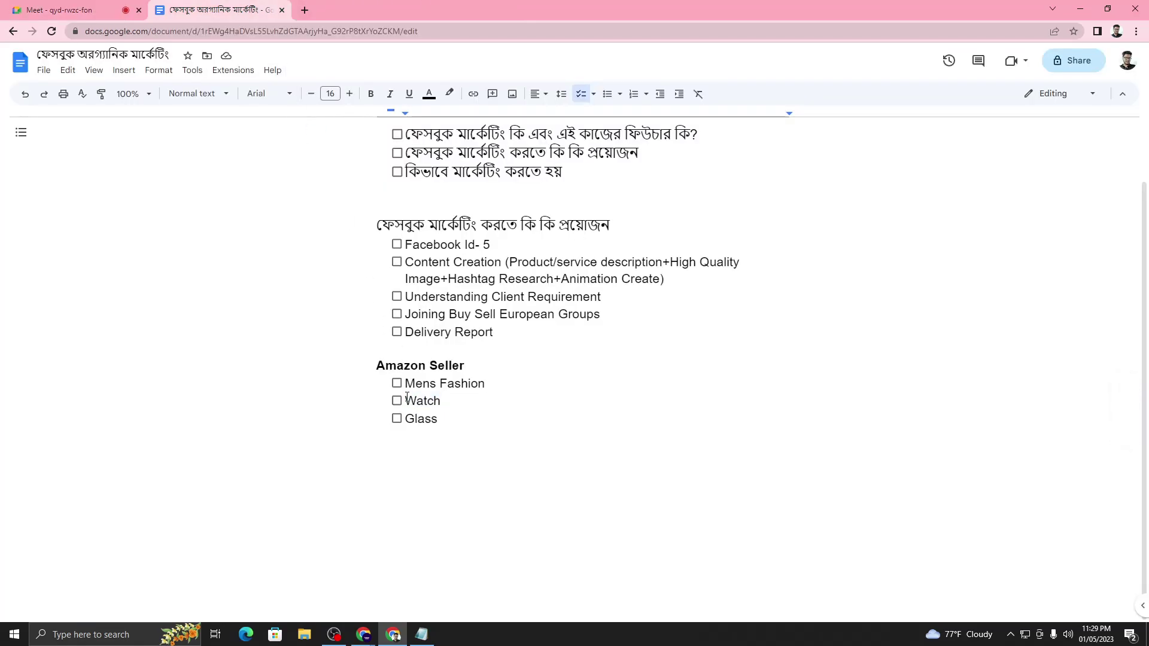
pyautogui.click(397, 383)
pyautogui.click(398, 384)
pyautogui.moveTo(408, 401); pyautogui.dragTo(449, 404)
pyautogui.click(446, 404)
pyautogui.moveTo(405, 402); pyautogui.dragTo(449, 404)
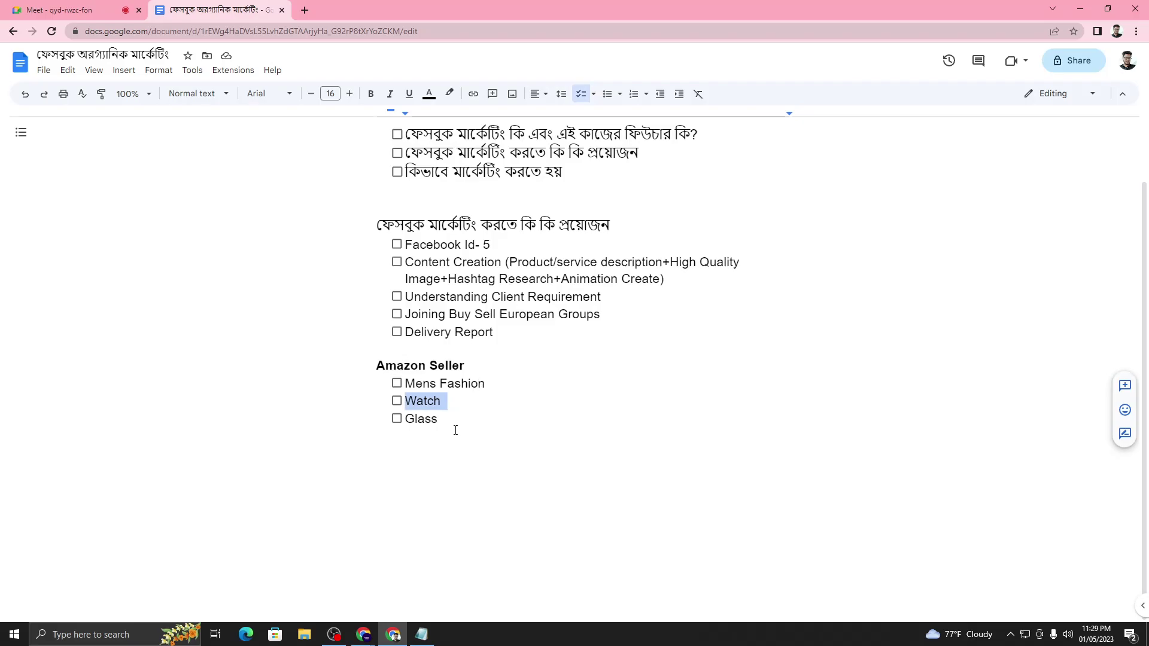
pyautogui.click(455, 431)
pyautogui.doubleClick(415, 402)
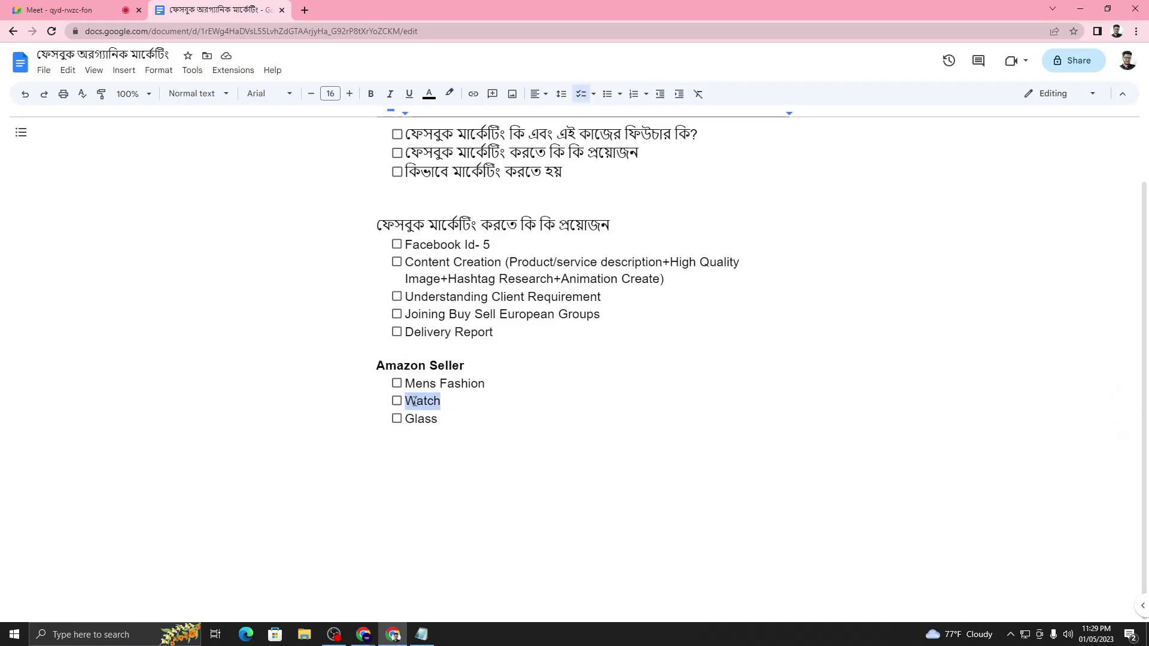
pyautogui.click(432, 402)
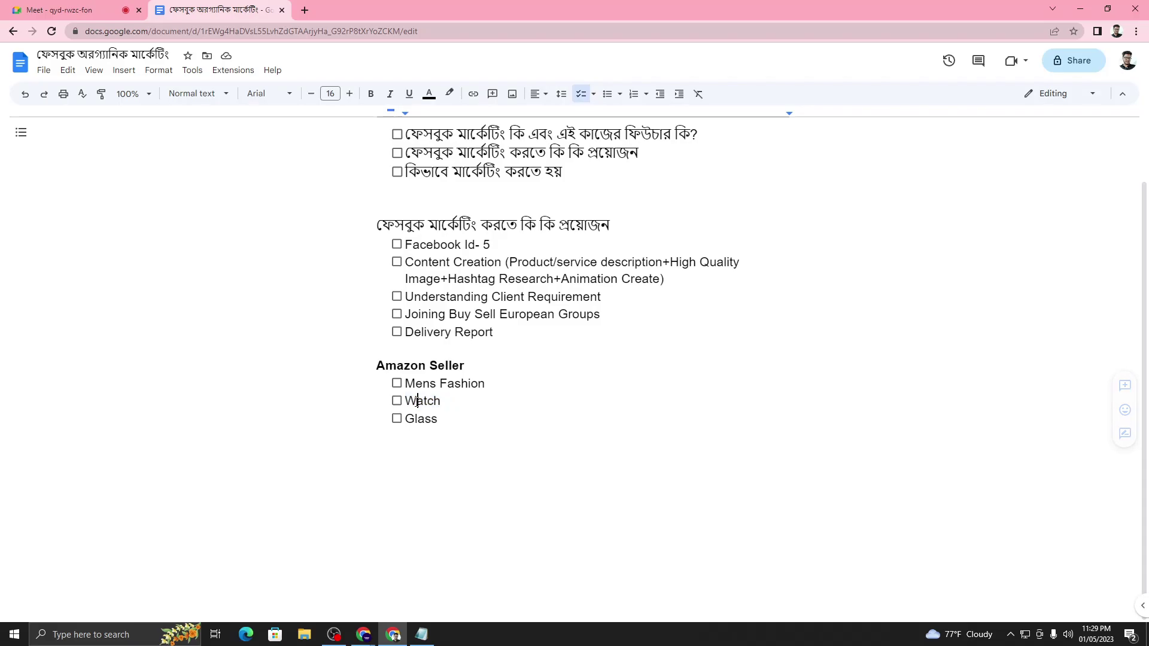
pyautogui.click(448, 402)
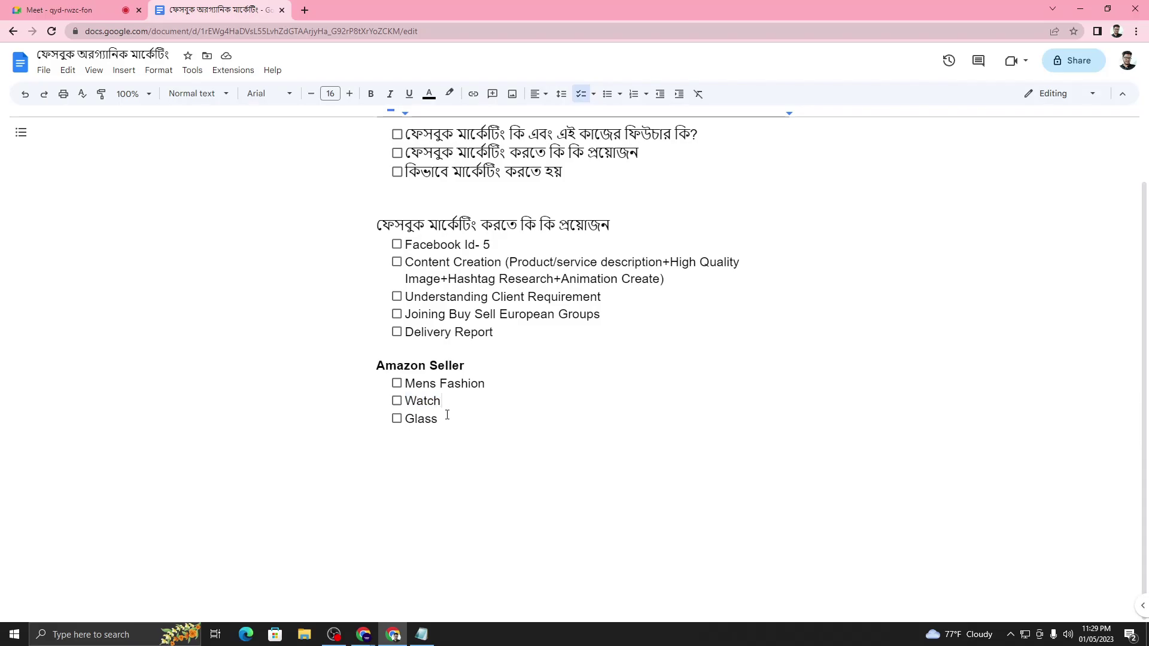
pyautogui.press('Return')
pyautogui.press('Return')
# - Start a numbered list: '1. Product Image' and '2. Product Video (If you have)'
pyautogui.write('1. ')
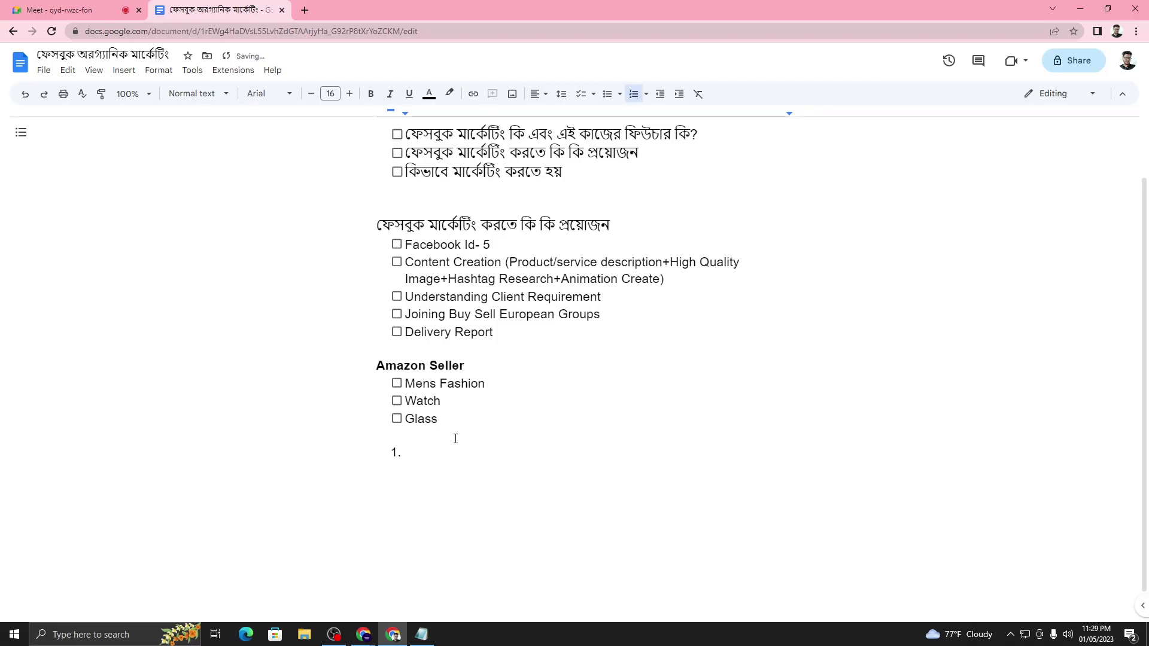
pyautogui.write('Pro')
pyautogui.write('duct Image')
pyautogui.press('Return')
pyautogui.write('Product Video')
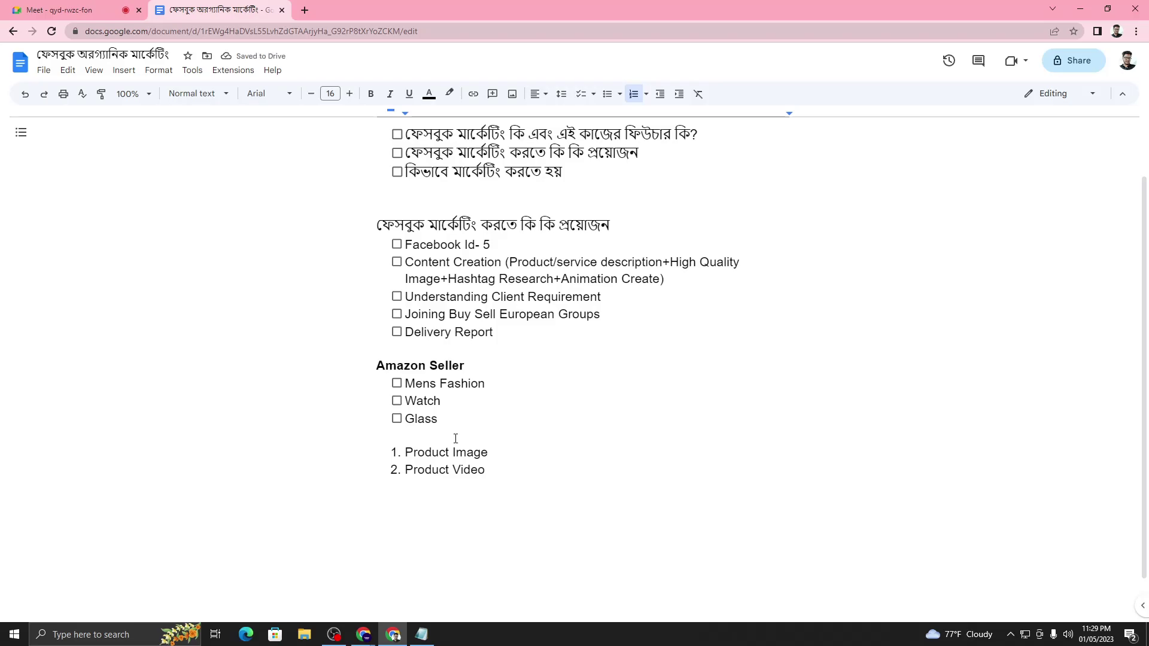
pyautogui.write(' (If you have)')
# - Highlight 'Product Video' and the '(If you have)' note in item 2 for emphasis
pyautogui.moveTo(407, 470); pyautogui.dragTo(489, 470)
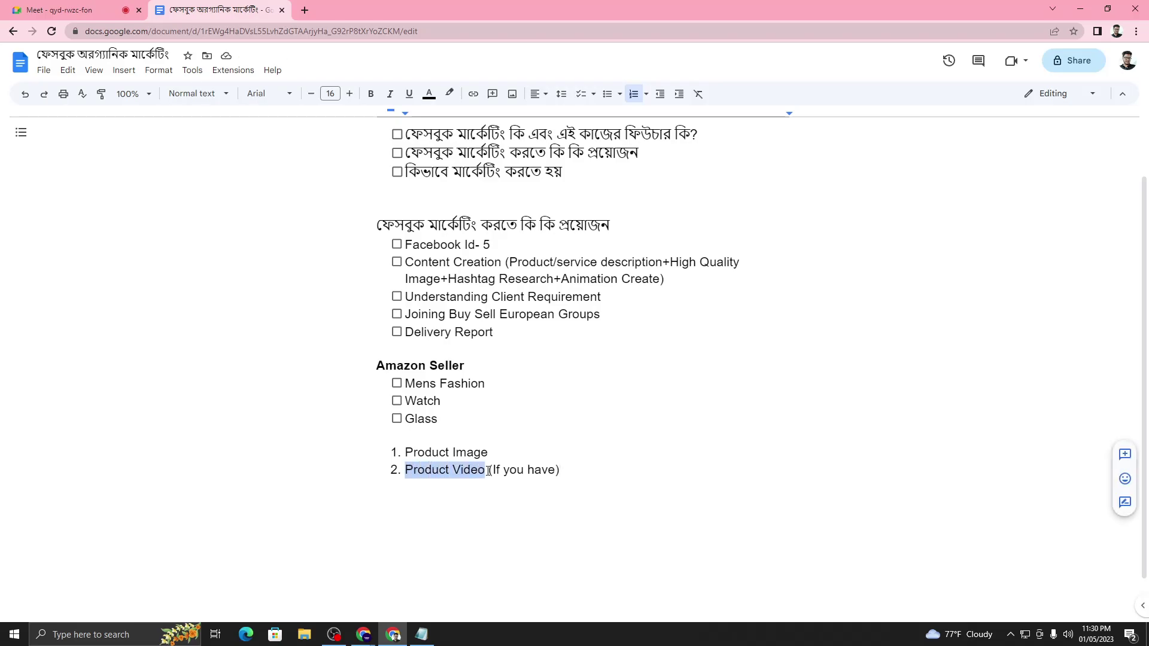
pyautogui.click(537, 472)
pyautogui.click(568, 468)
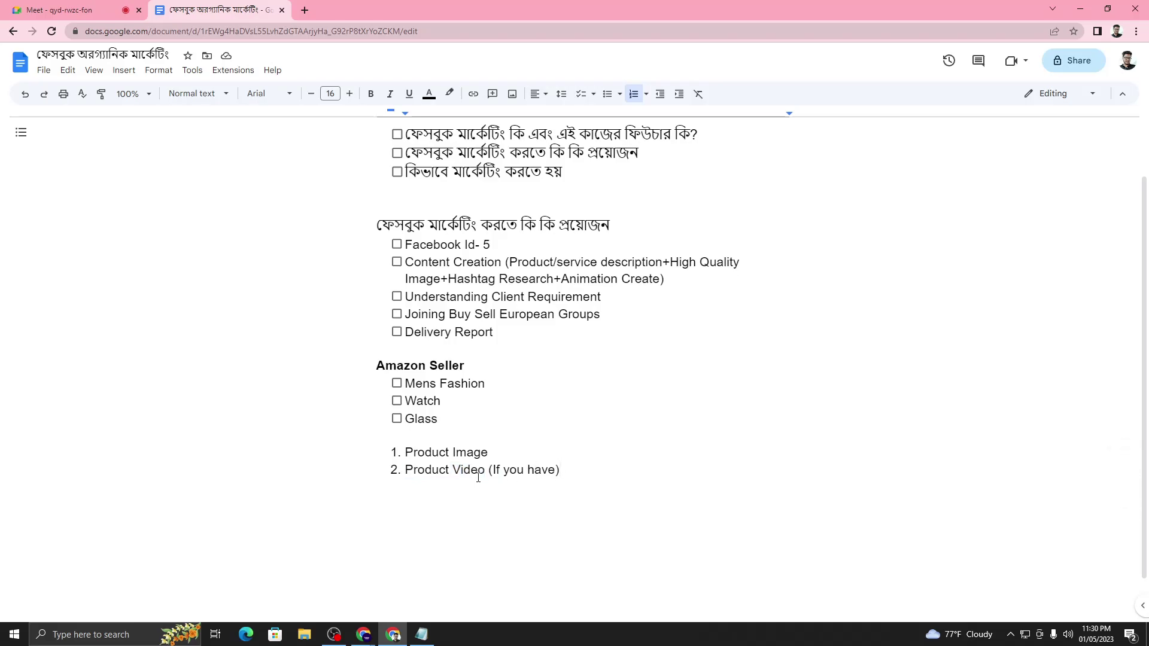
pyautogui.moveTo(490, 469); pyautogui.dragTo(561, 466)
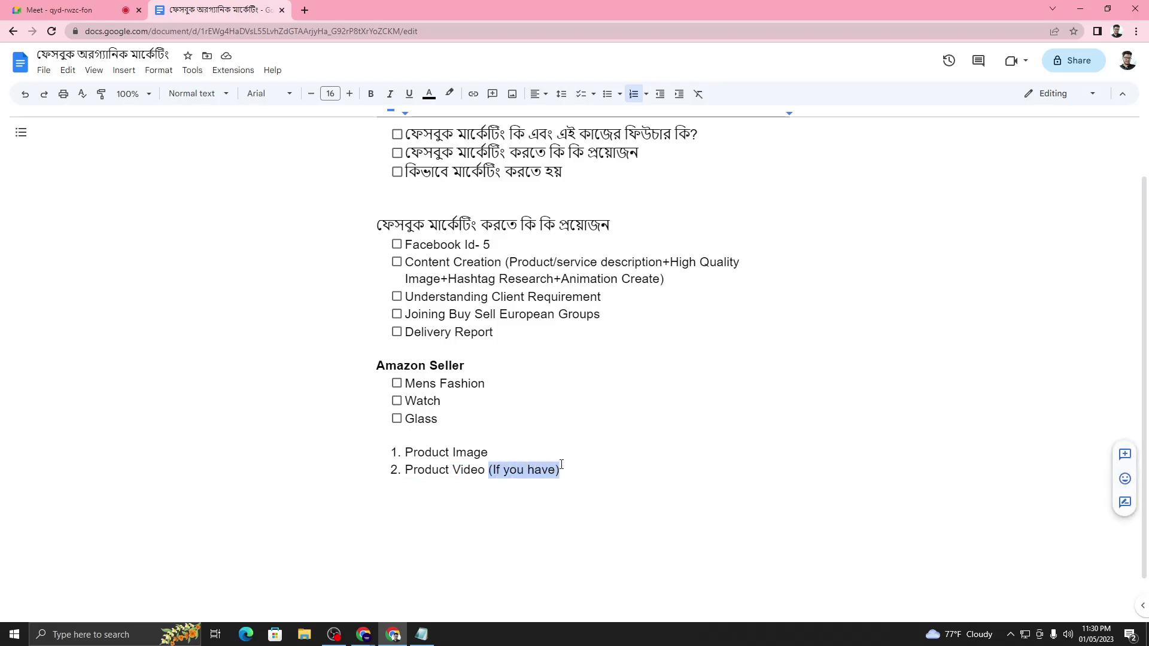
pyautogui.click(433, 470)
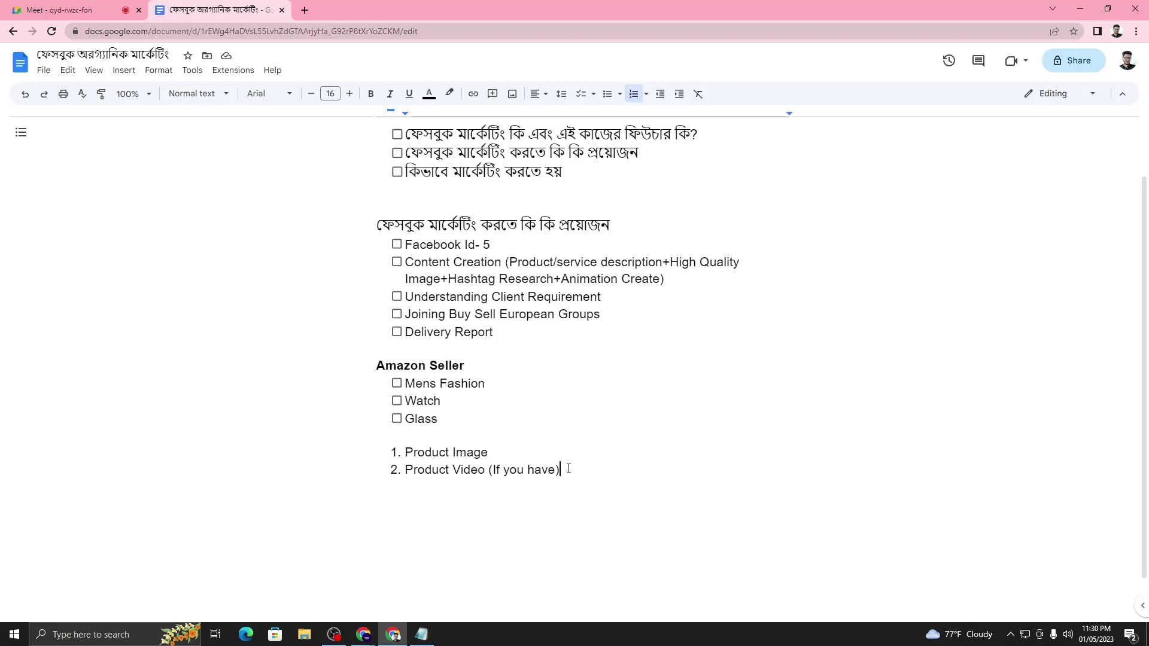
# - Add a third numbered item, 'Website or Landing Page URL'
pyautogui.press('Return')
pyautogui.write('W')
pyautogui.press('BackSpace')
pyautogui.write('Website or Landing')
pyautogui.write('Page')
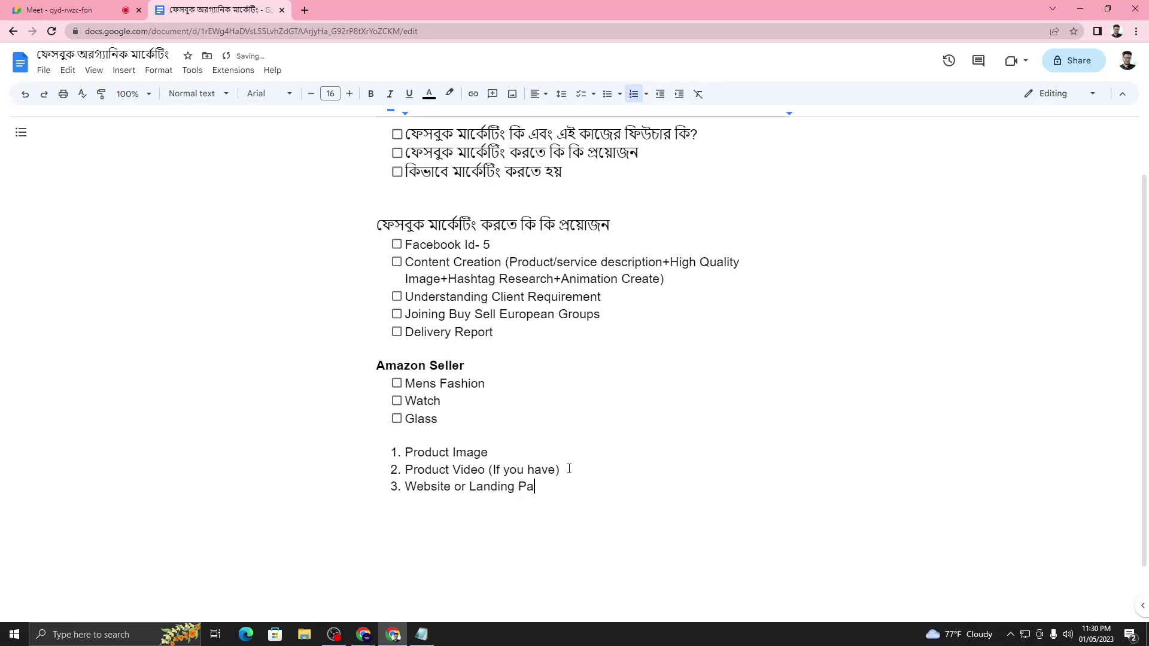
pyautogui.write(' Ur')
pyautogui.press('BackSpace')
pyautogui.write('RL')
pyautogui.click(491, 486)
pyautogui.moveTo(406, 452); pyautogui.dragTo(564, 487)
pyautogui.click(575, 495)
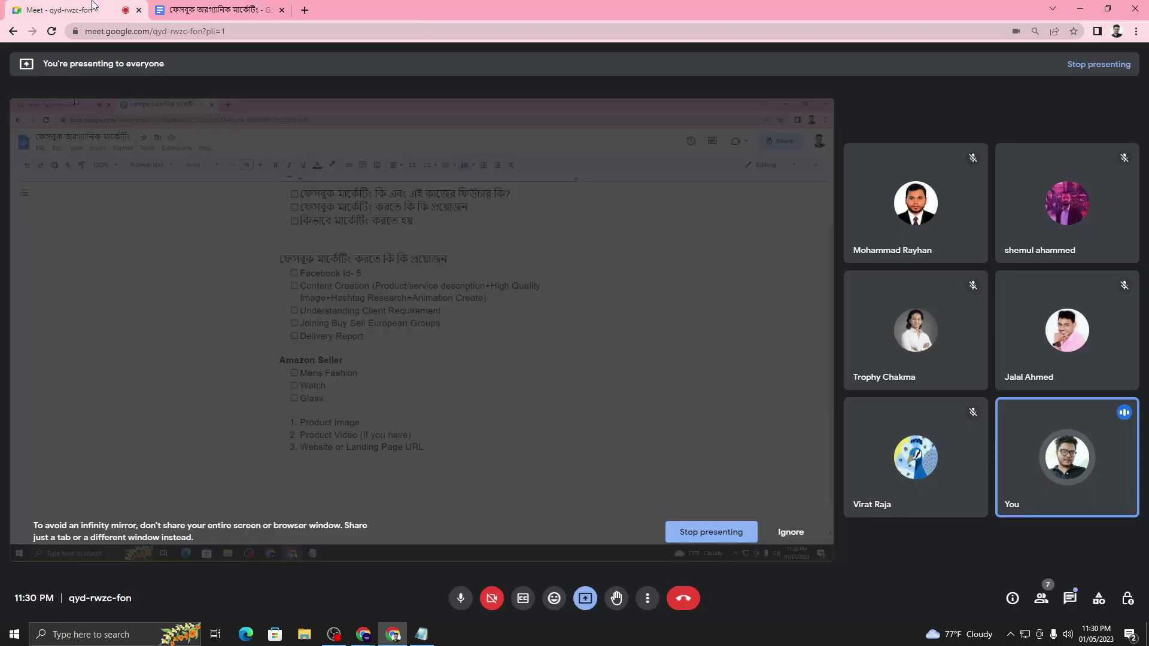
pyautogui.click(60, 10)
pyautogui.click(219, 10)
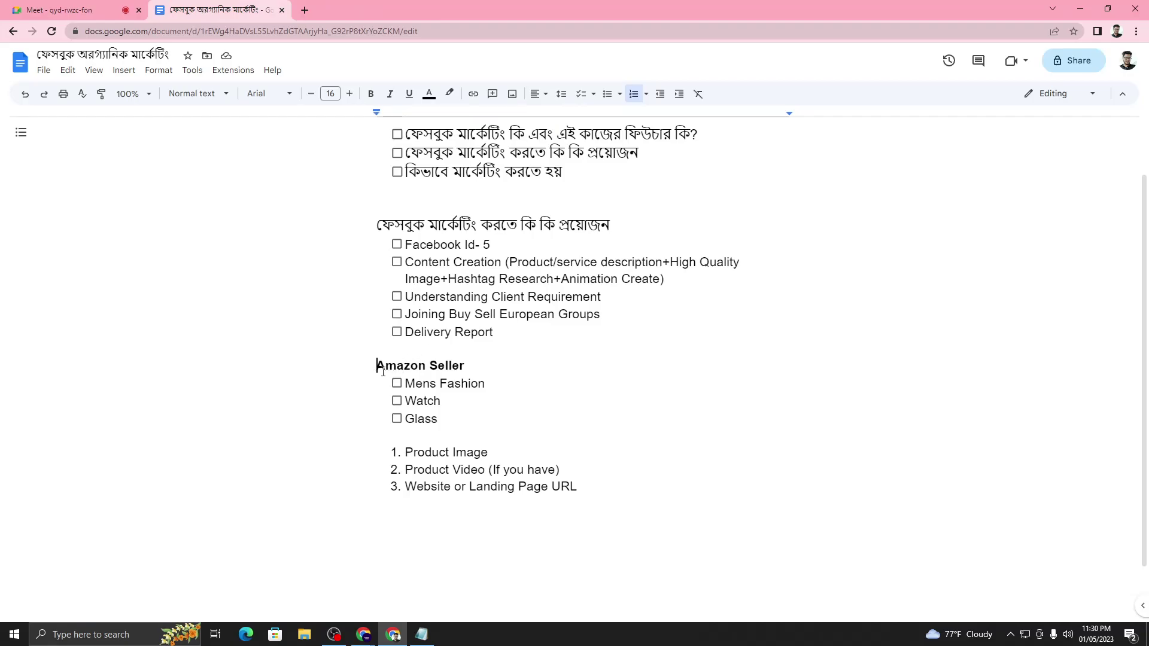
pyautogui.moveTo(377, 366); pyautogui.dragTo(468, 368)
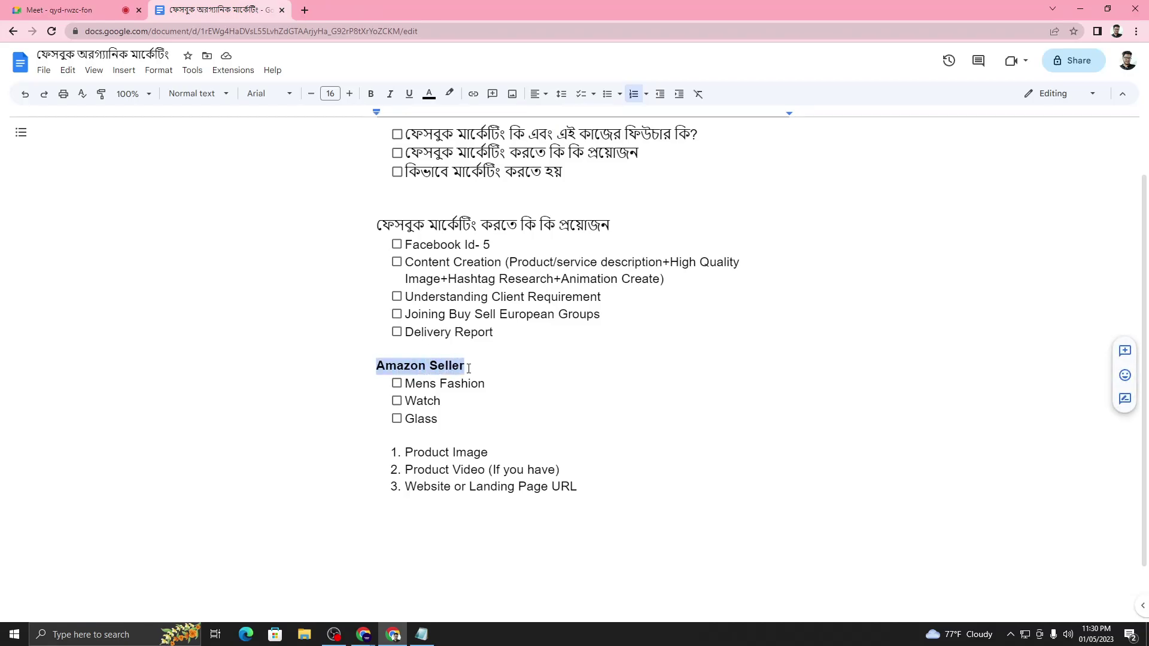
pyautogui.click(446, 399)
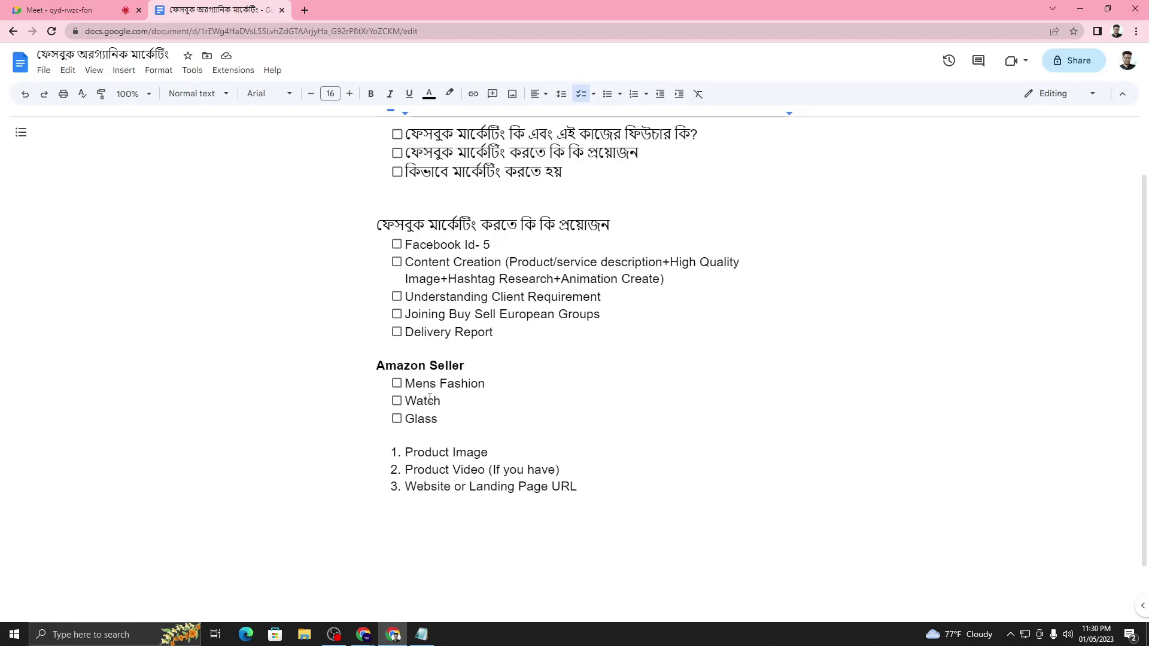
pyautogui.click(430, 398)
pyautogui.scroll(-1, 479, 458)
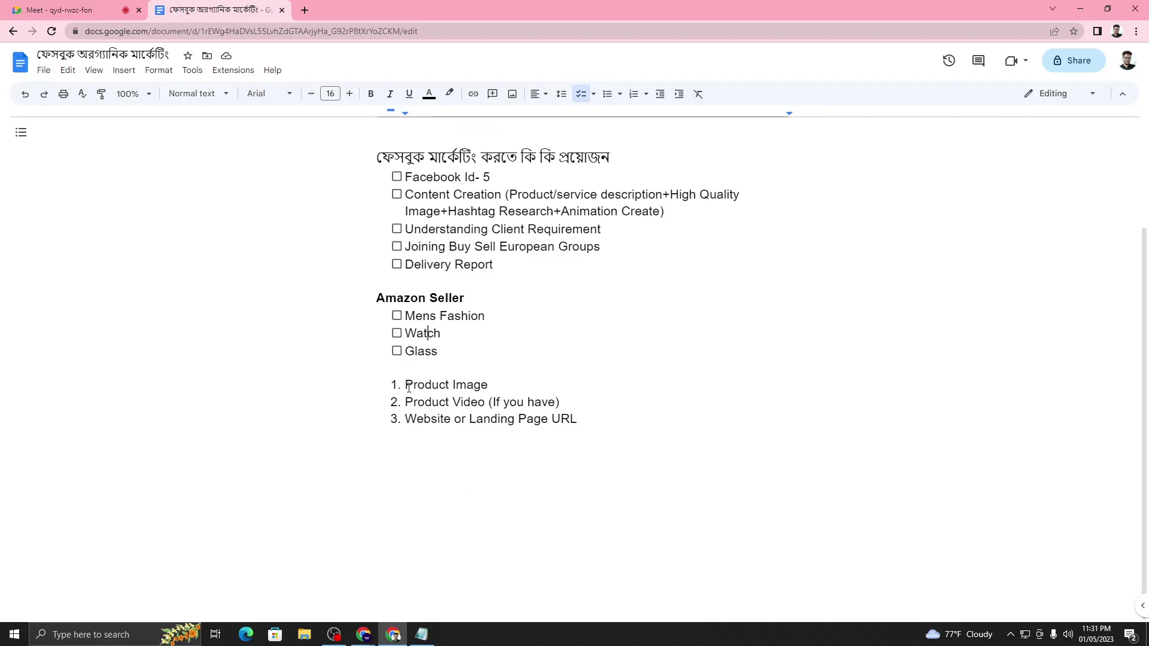
pyautogui.moveTo(409, 388); pyautogui.dragTo(488, 386)
pyautogui.click(444, 419)
pyautogui.moveTo(407, 400); pyautogui.dragTo(505, 398)
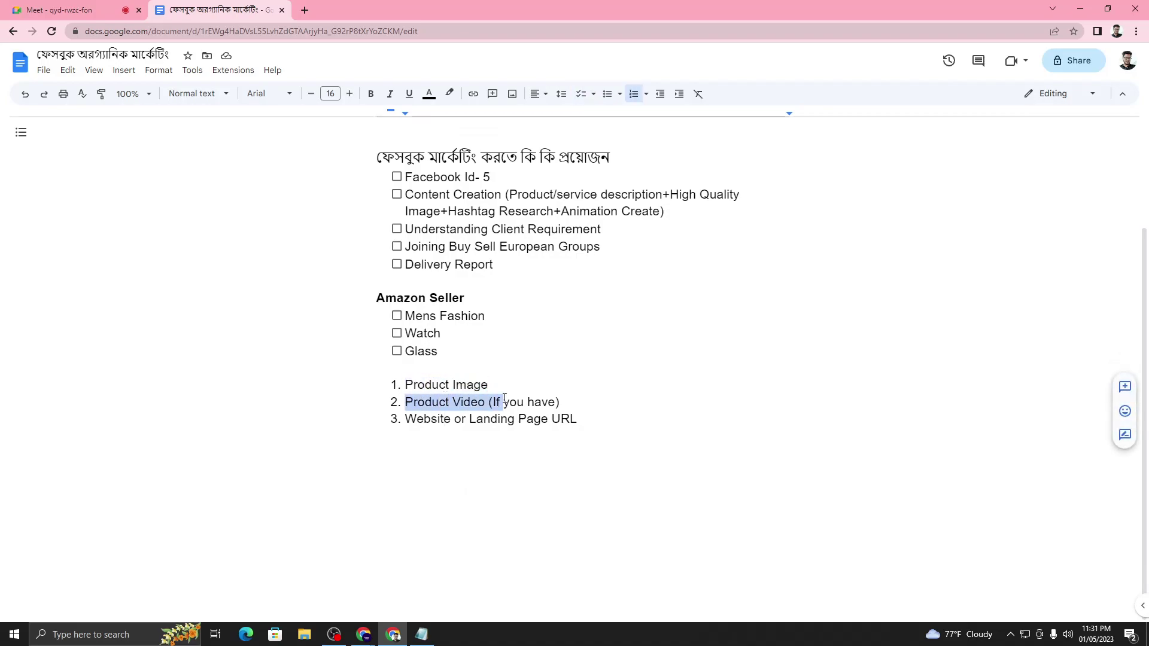
pyautogui.click(536, 402)
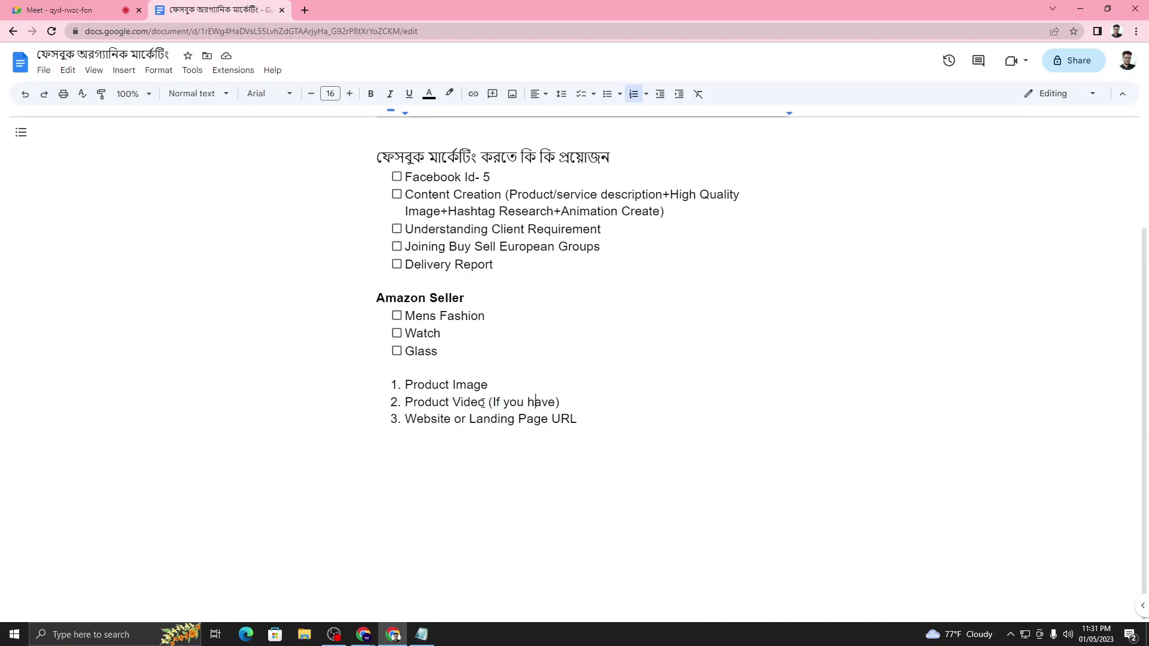
pyautogui.moveTo(490, 399); pyautogui.dragTo(556, 399)
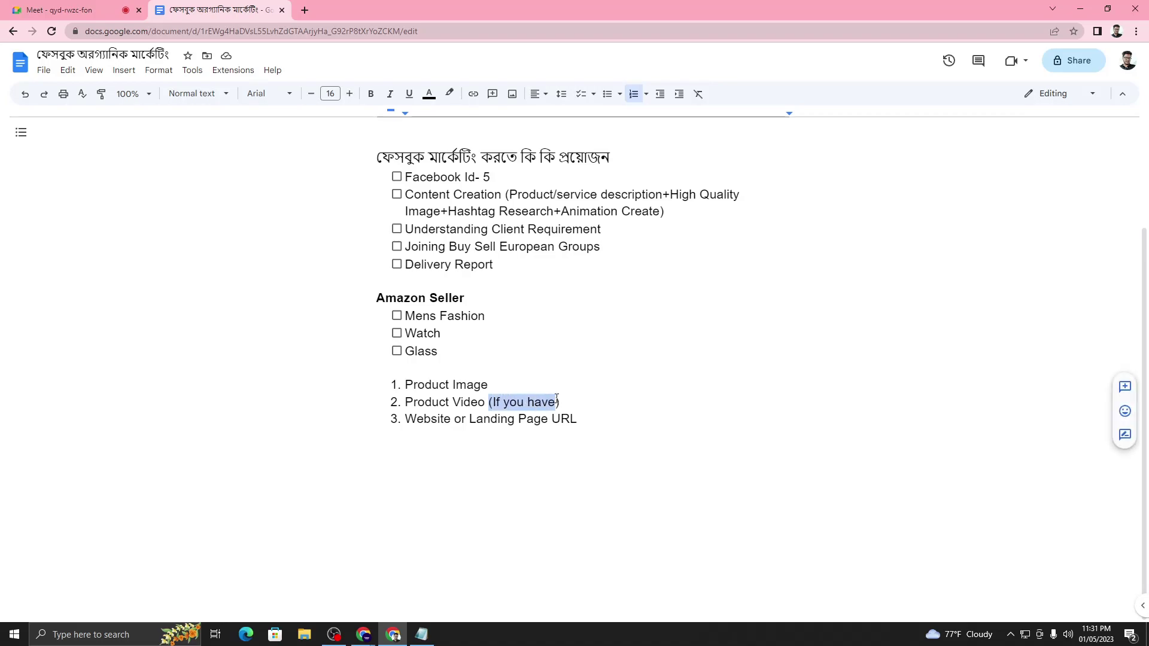
pyautogui.click(571, 404)
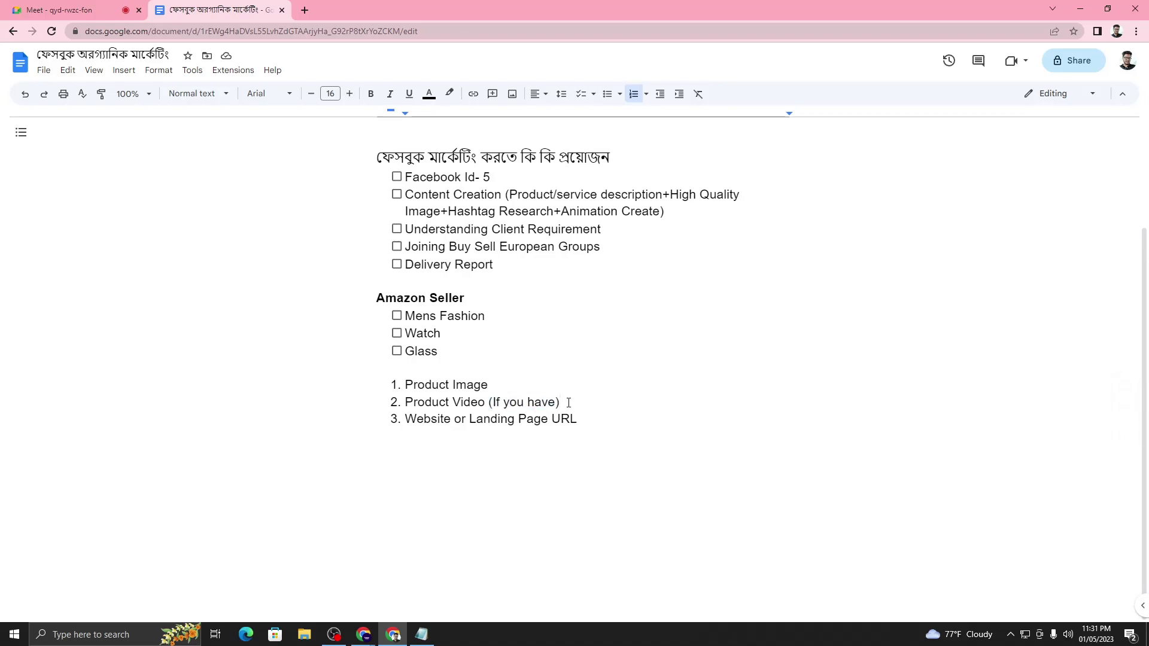
pyautogui.moveTo(406, 423); pyautogui.dragTo(590, 423)
pyautogui.click(585, 424)
# - Bring the spreadsheet's browser window forward and open Amazon.co.uk in a new tab
pyautogui.moveTo(364, 633)
pyautogui.click(317, 571)
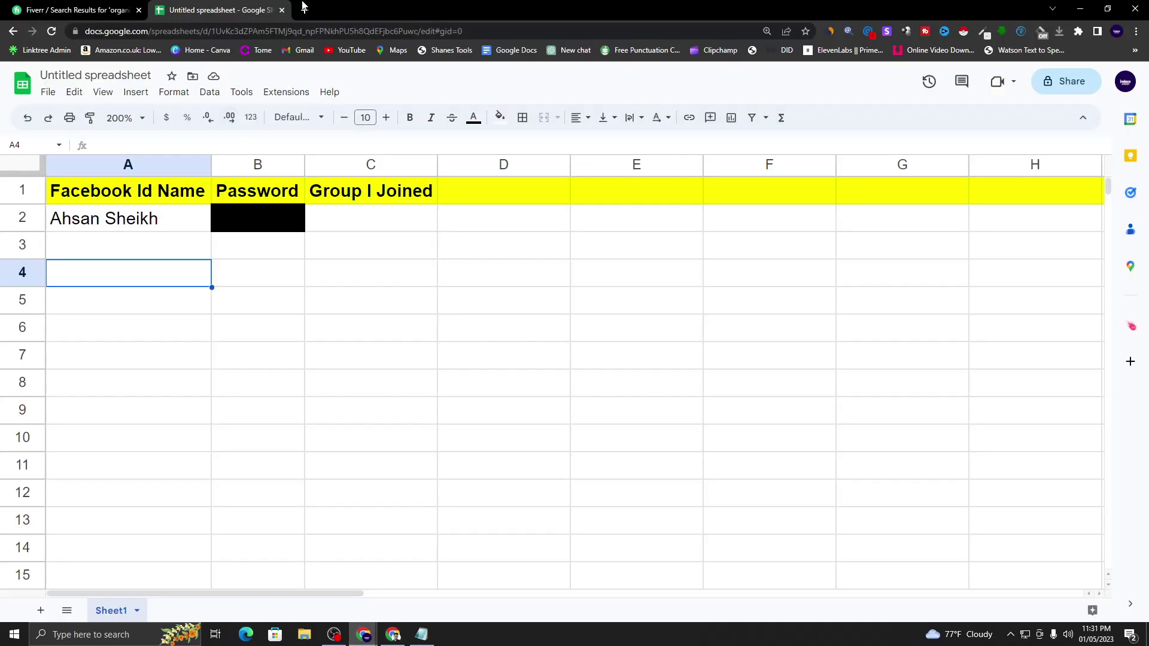
pyautogui.click(305, 11)
pyautogui.click(146, 54)
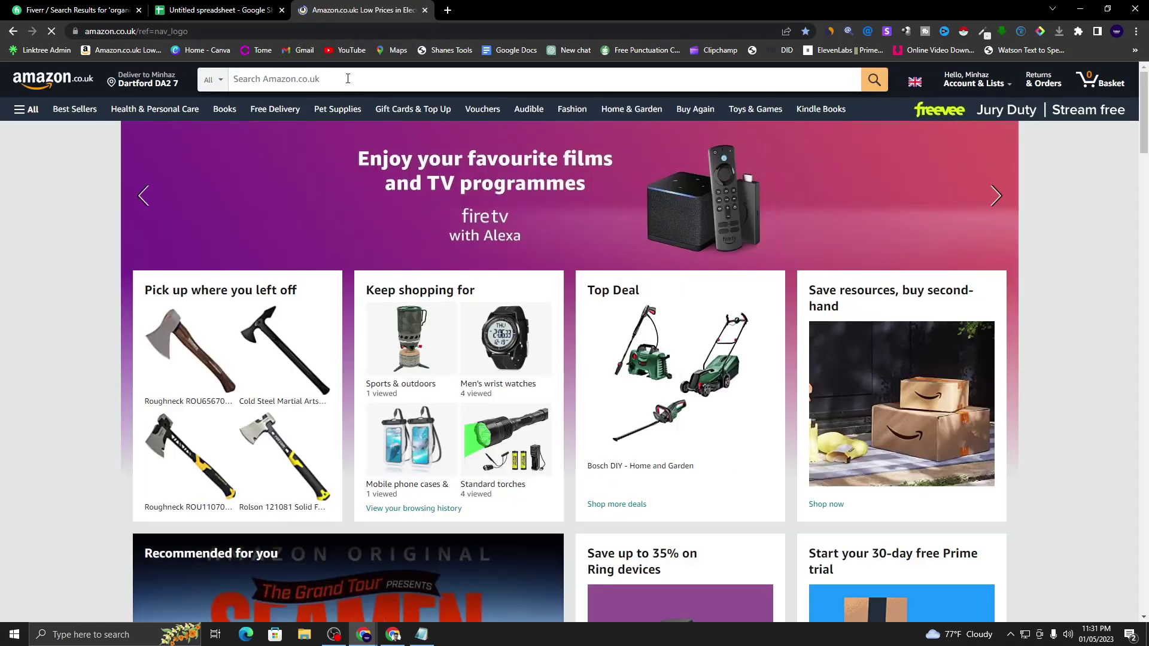
# - Search Amazon for 'watches men' and open the £41.99 GOLDEN HOUR chronograph watch page
pyautogui.click(348, 78)
pyautogui.write('watch')
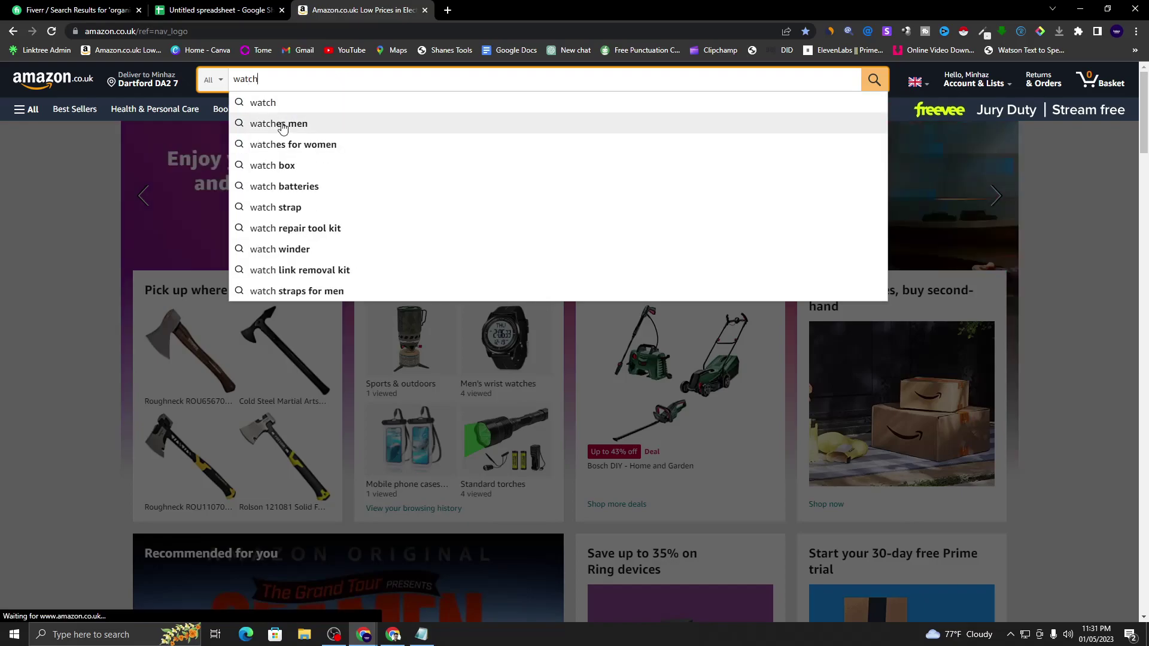
pyautogui.click(304, 124)
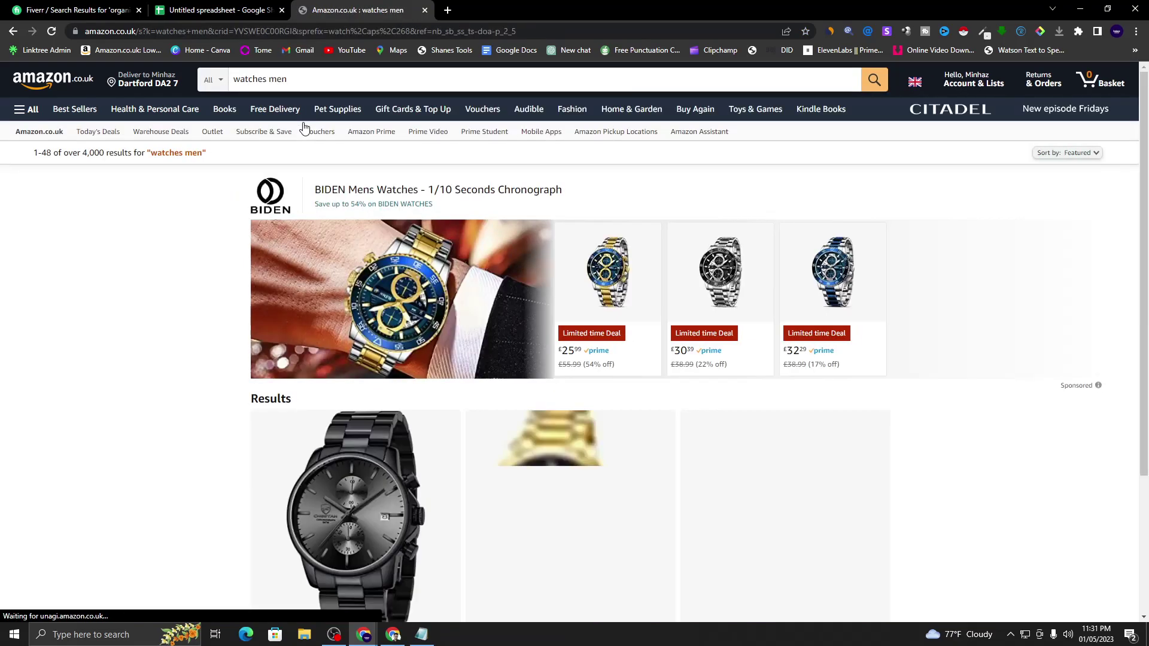
pyautogui.scroll(-4, 352, 311)
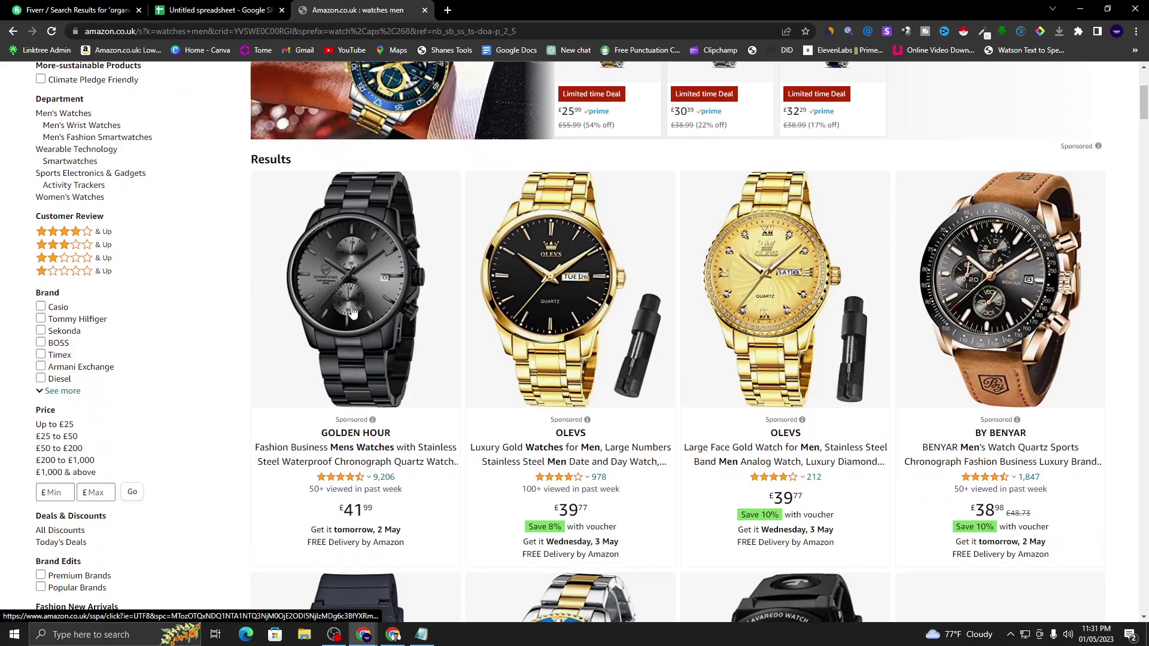
pyautogui.click(374, 462)
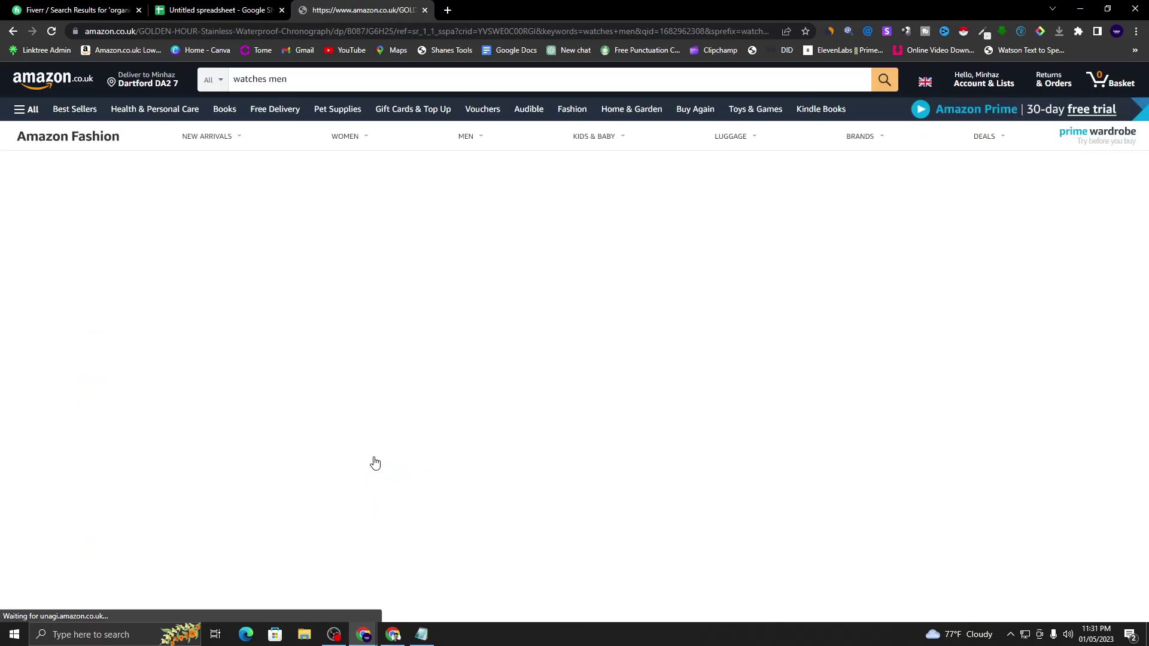
pyautogui.scroll(-10, 219, 269)
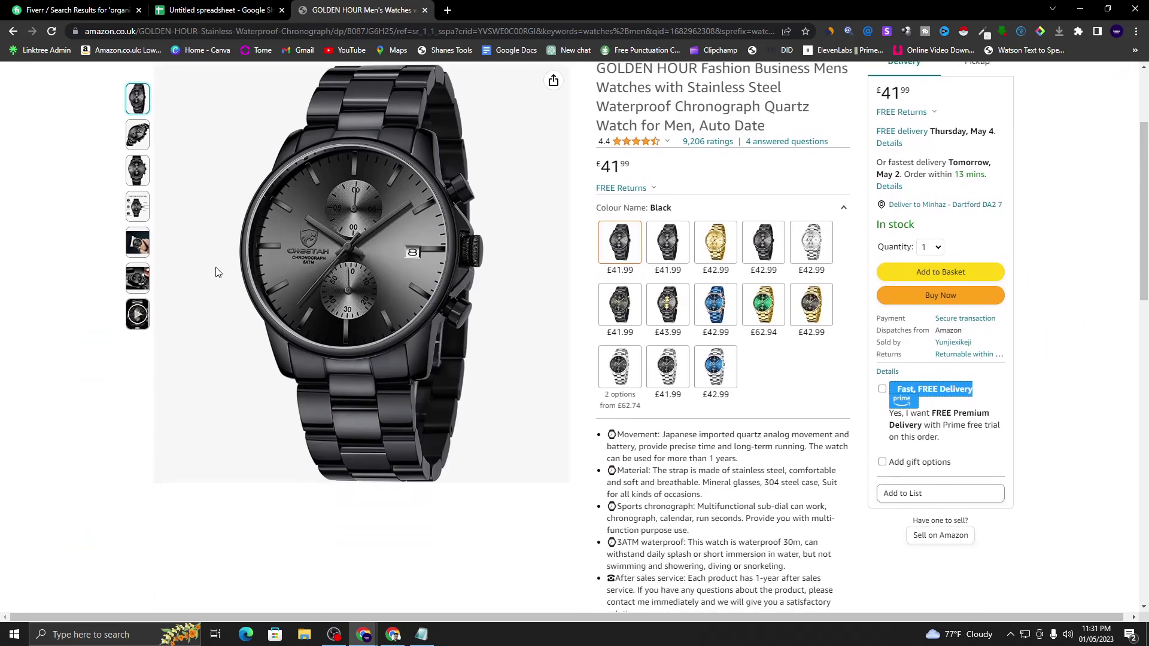
pyautogui.scroll(10, 221, 271)
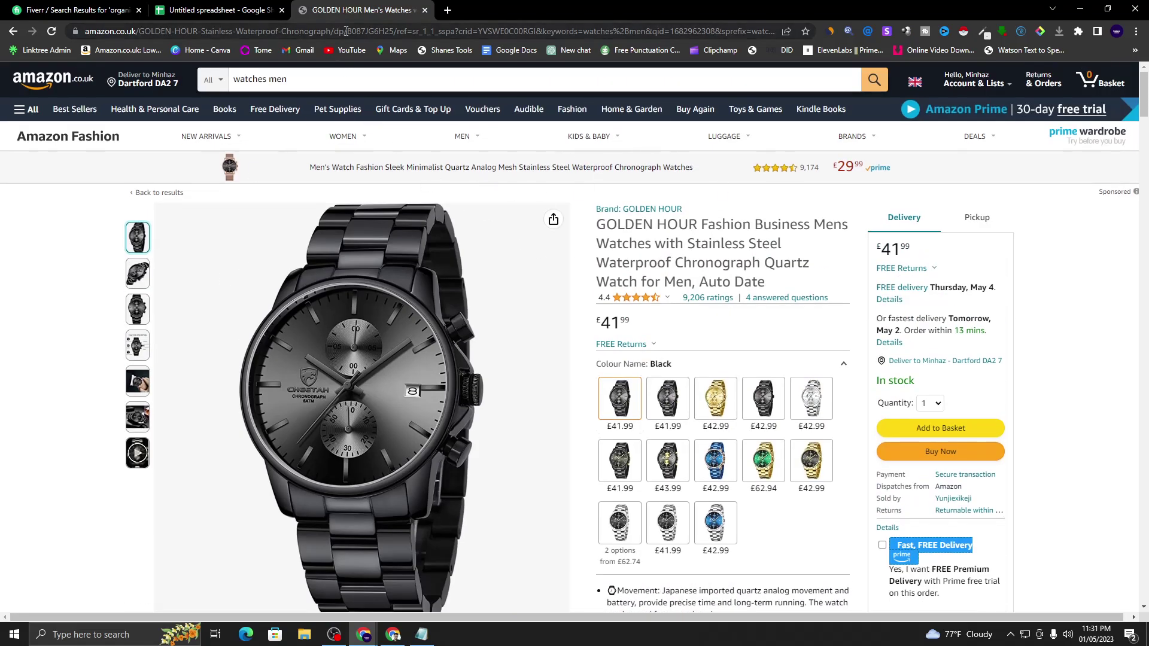
pyautogui.click(346, 31)
# - Copy the product page link, open a new browser tab and close the class notes window
pyautogui.rightClick(346, 33)
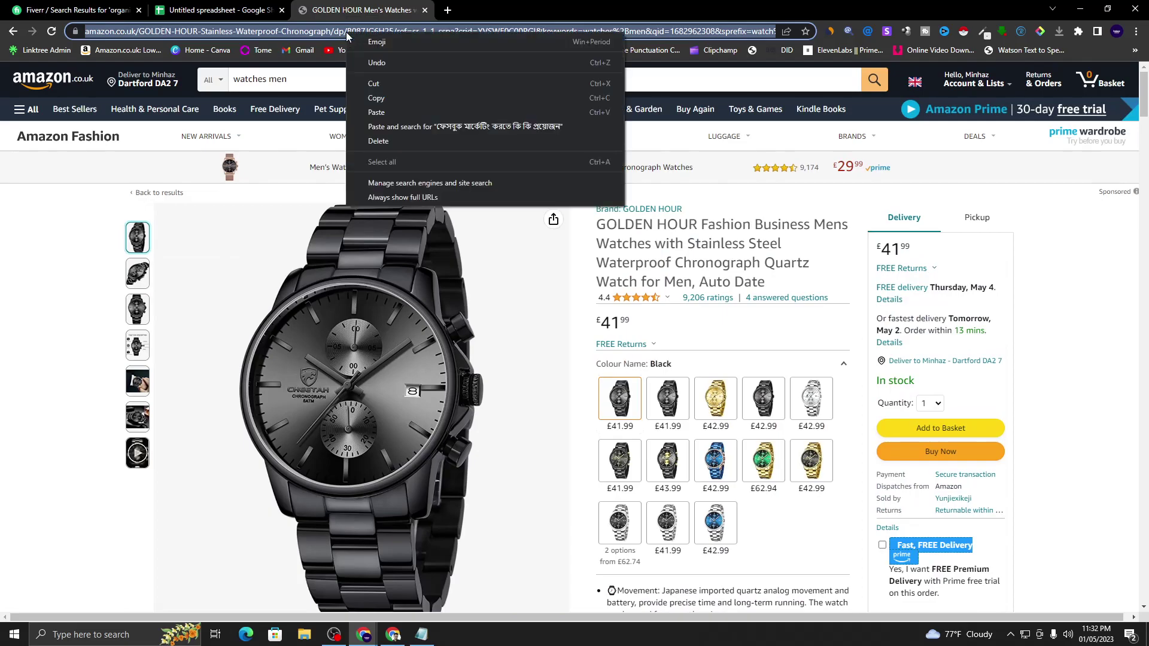
pyautogui.click(381, 96)
pyautogui.click(448, 10)
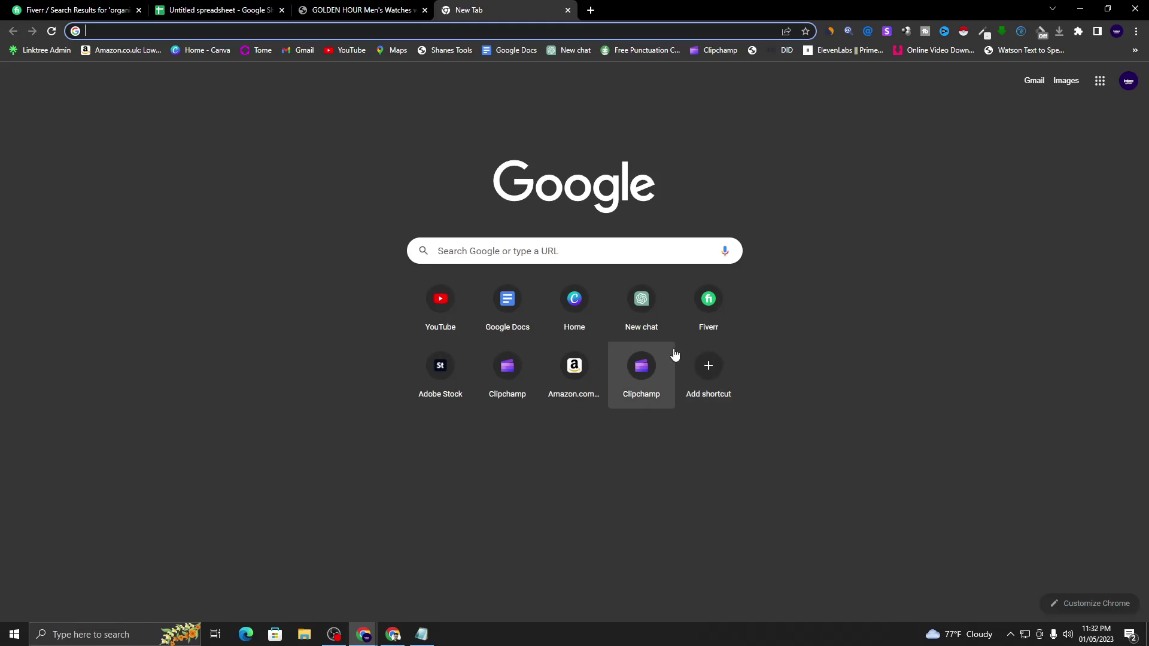
pyautogui.click(422, 634)
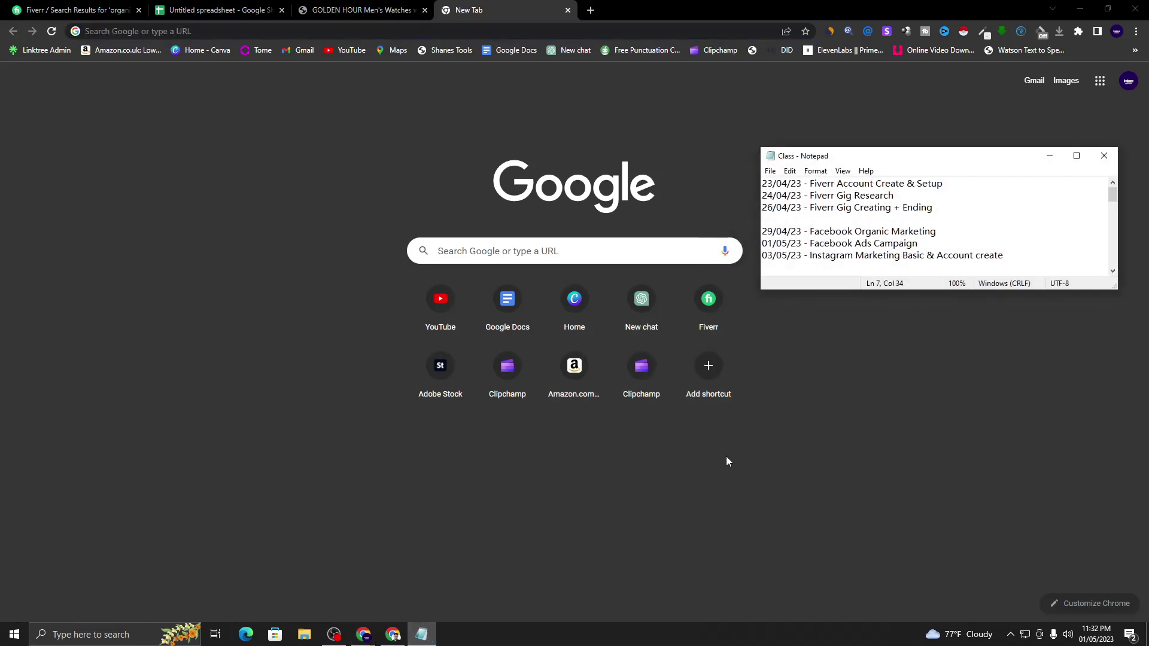
pyautogui.click(1104, 156)
# - Launch WordPad, paste the Amazon product link into it, and minimize it
pyautogui.click(48, 635)
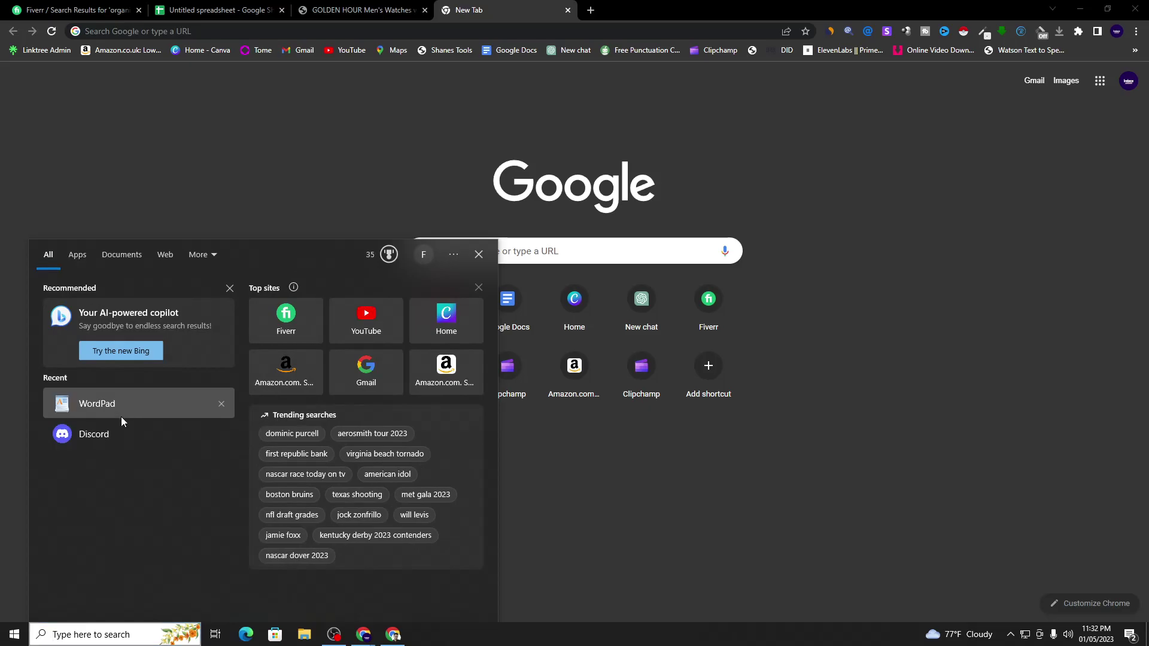
pyautogui.click(121, 413)
pyautogui.rightClick(830, 225)
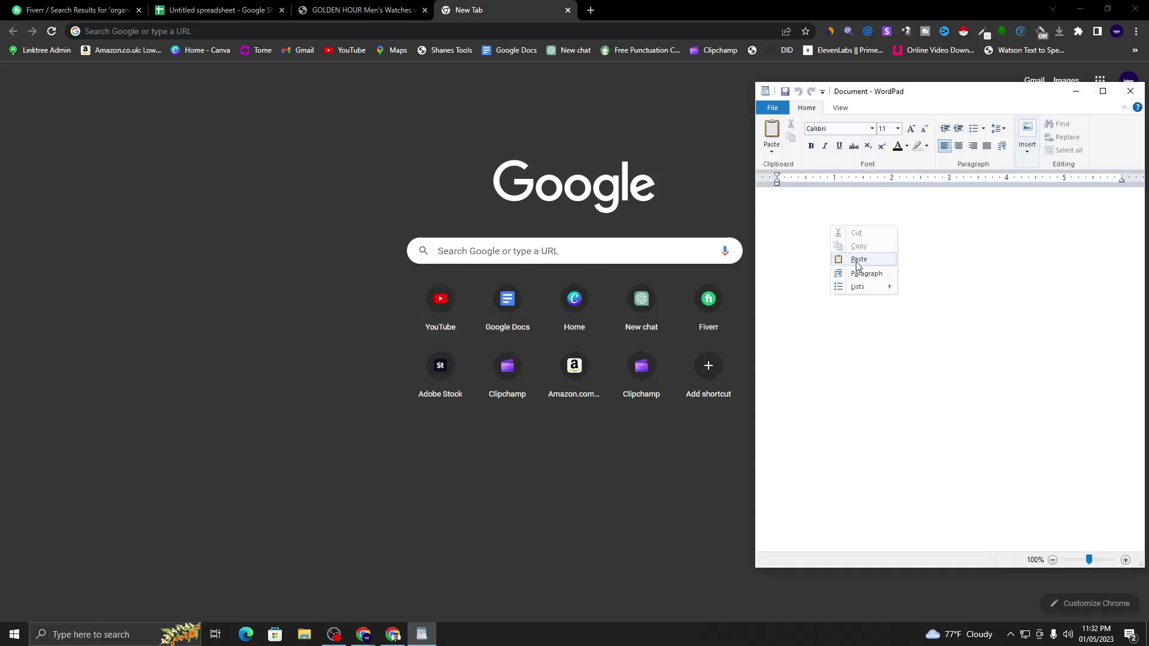
pyautogui.click(857, 263)
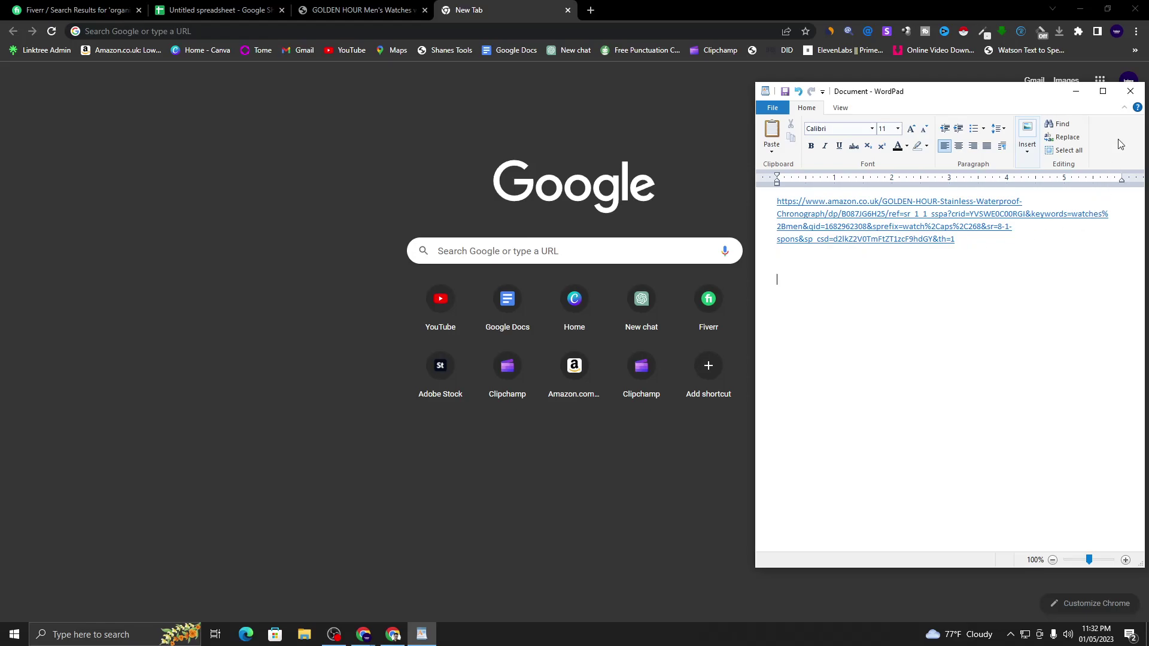
pyautogui.click(1075, 91)
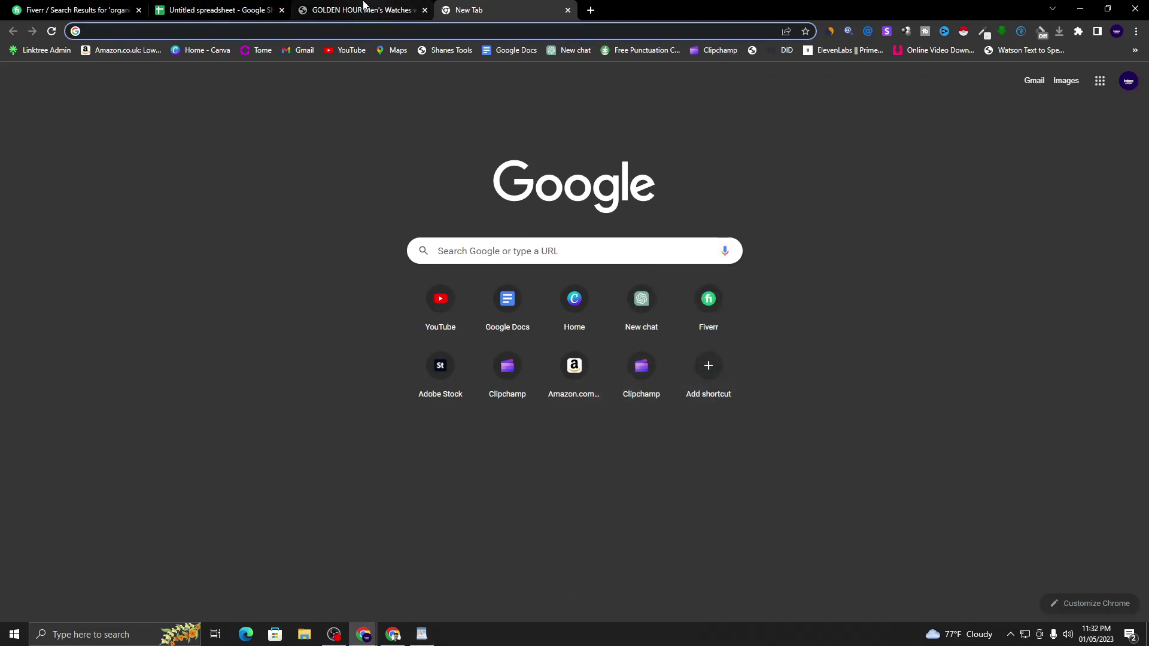
# - Bring the Amazon GOLDEN HOUR product window back to the front
pyautogui.click(359, 9)
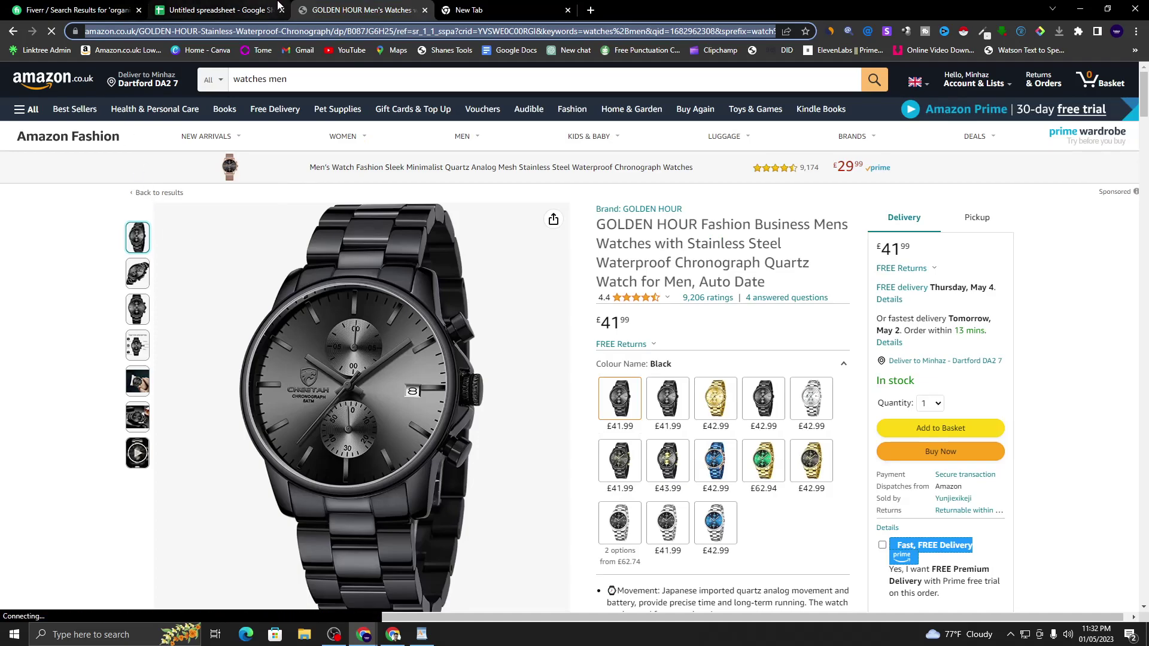
pyautogui.click(364, 634)
pyautogui.click(311, 615)
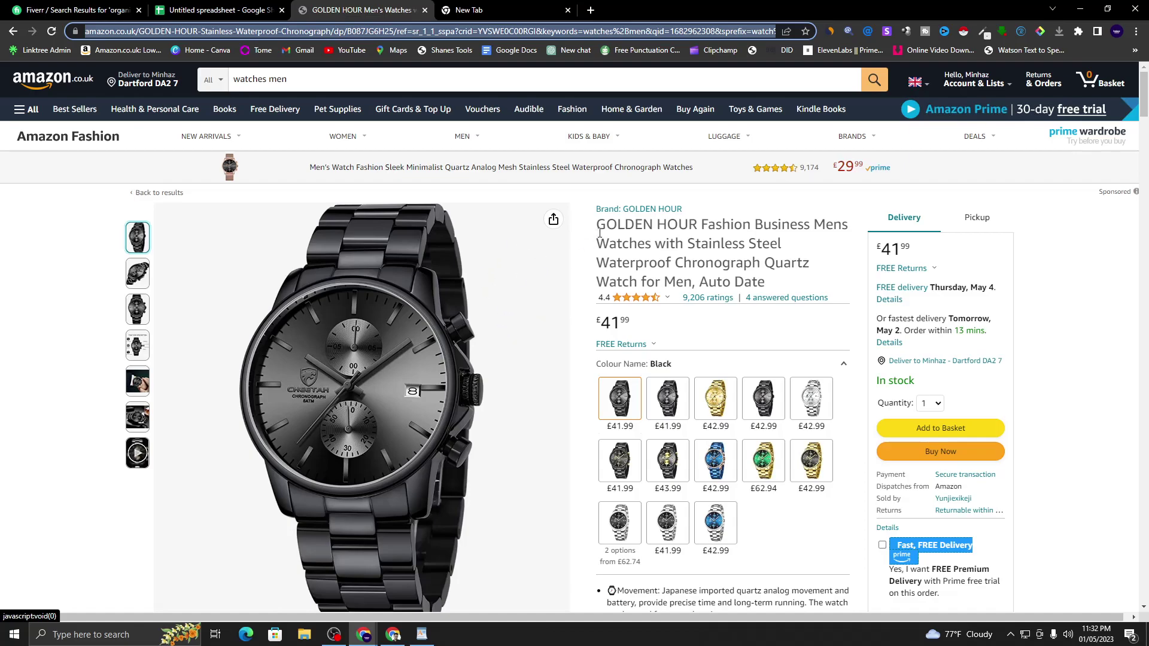
pyautogui.moveTo(435, 131)
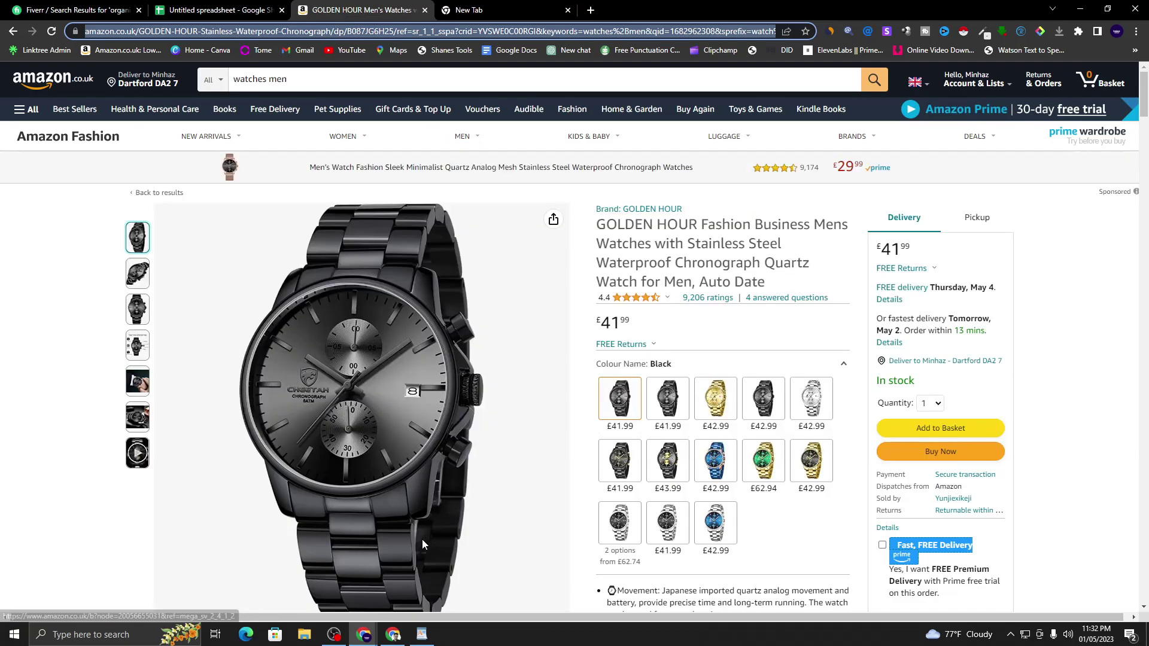
pyautogui.click(631, 242)
# - Copy the product link from WordPad and load it in the empty new browser tab
pyautogui.click(422, 635)
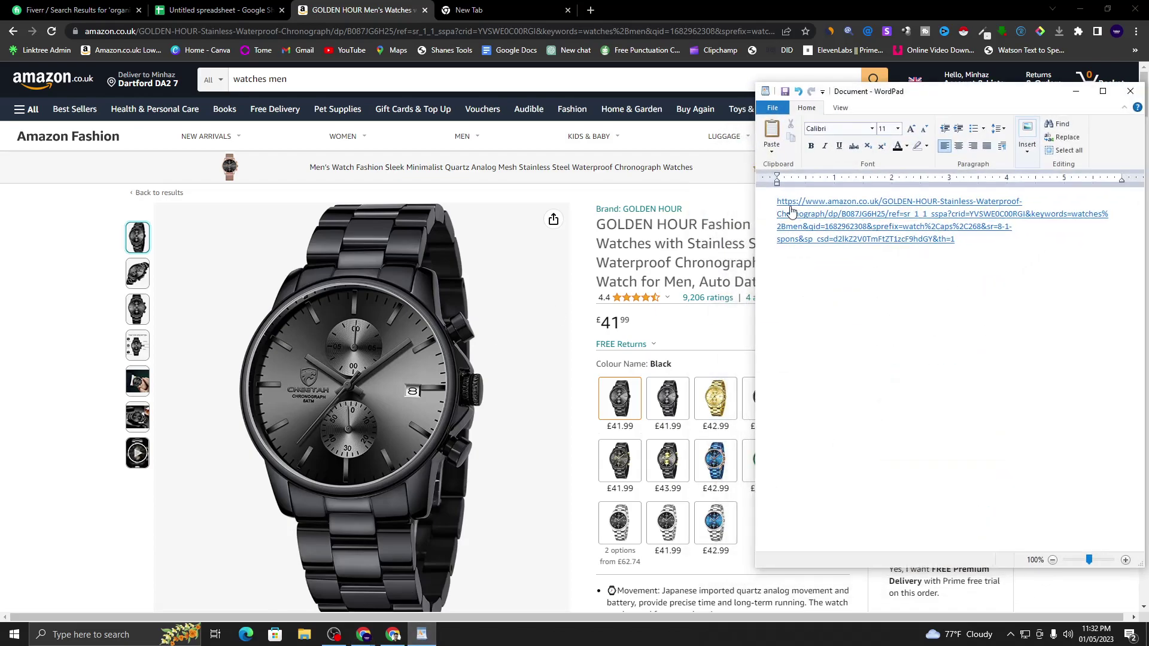
pyautogui.moveTo(954, 249); pyautogui.dragTo(777, 201)
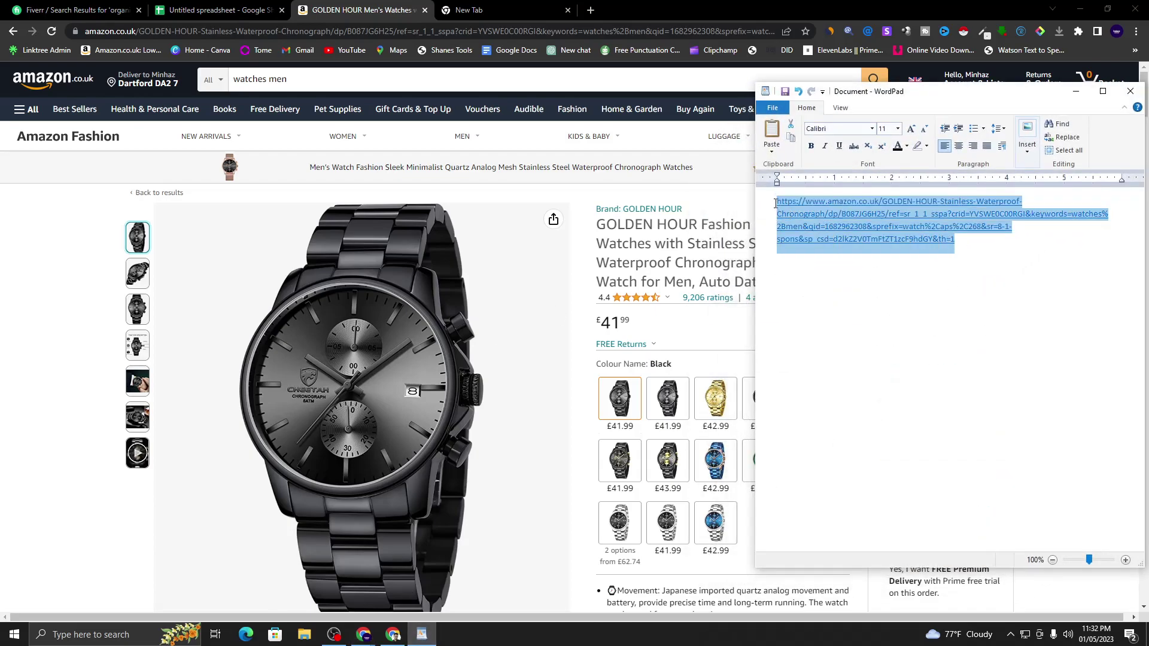
pyautogui.rightClick(797, 208)
pyautogui.click(823, 227)
pyautogui.click(515, 12)
pyautogui.rightClick(546, 253)
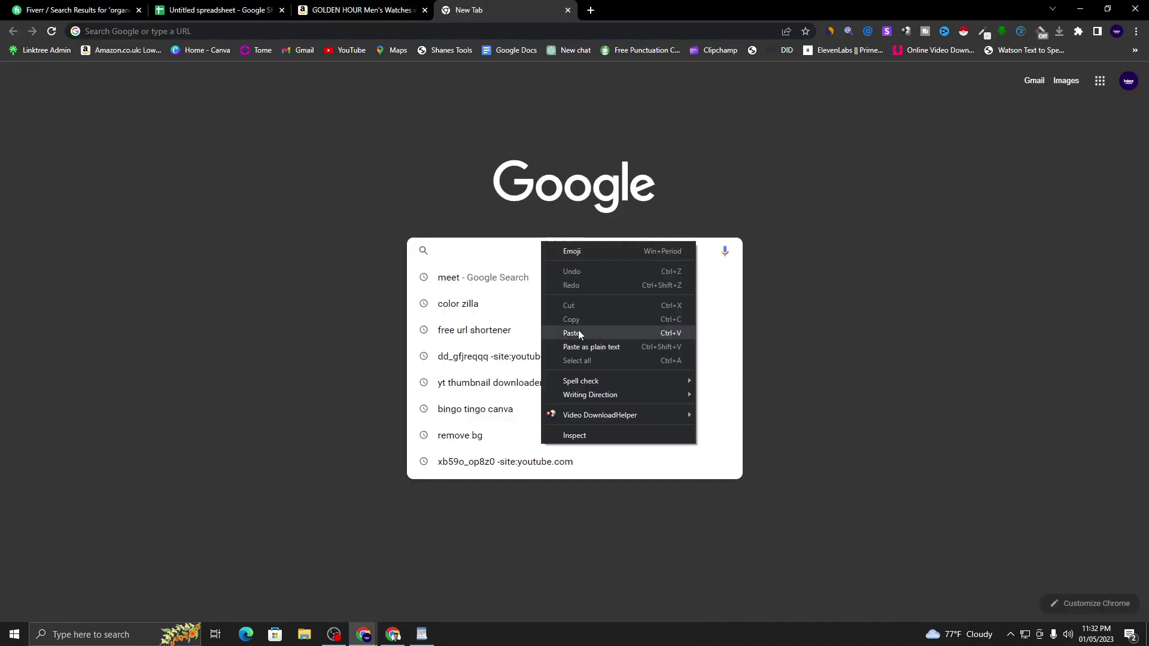
pyautogui.click(575, 332)
pyautogui.press('Return')
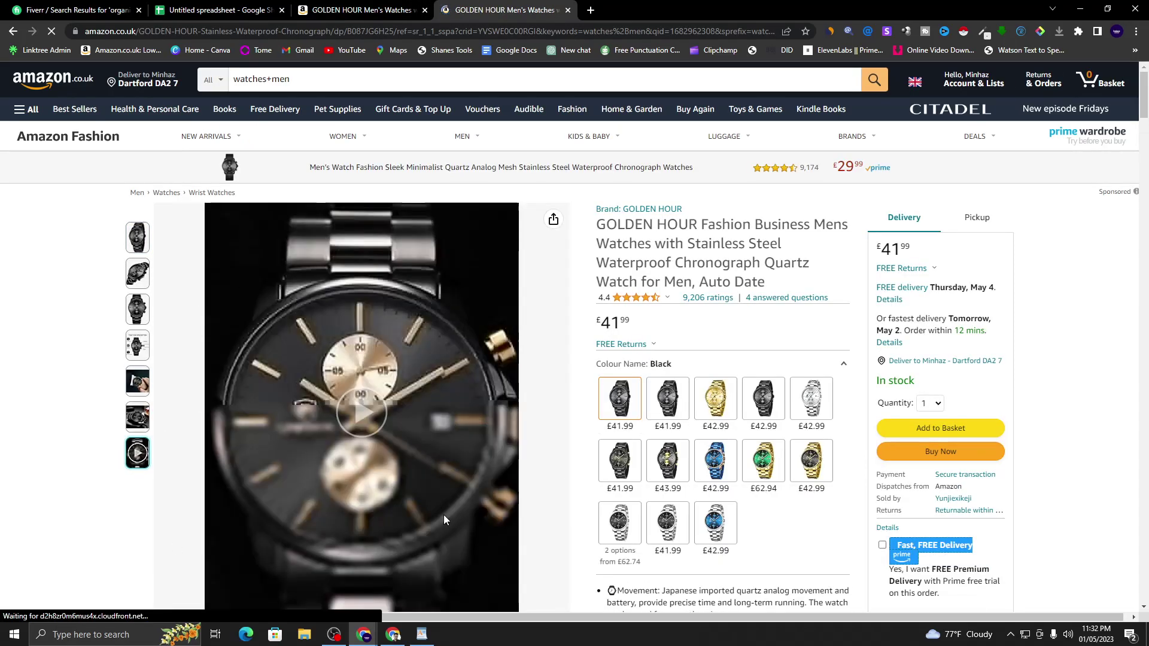
# - Browse the black watch's product photos and bring up the photo's options
pyautogui.click(132, 274)
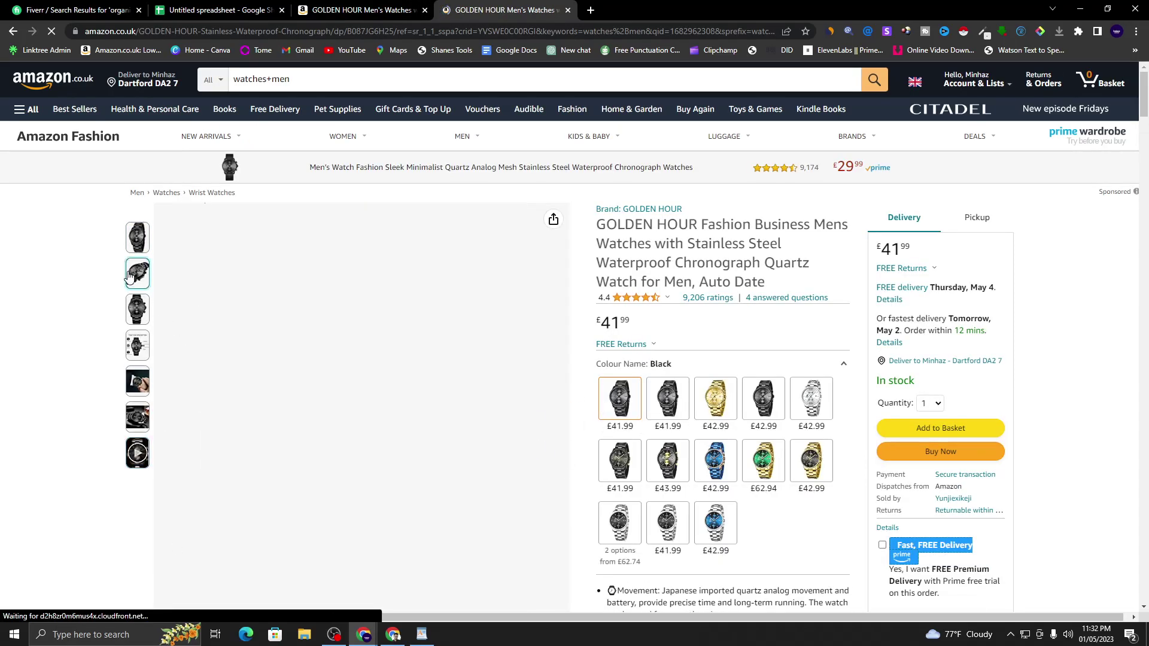
pyautogui.click(137, 238)
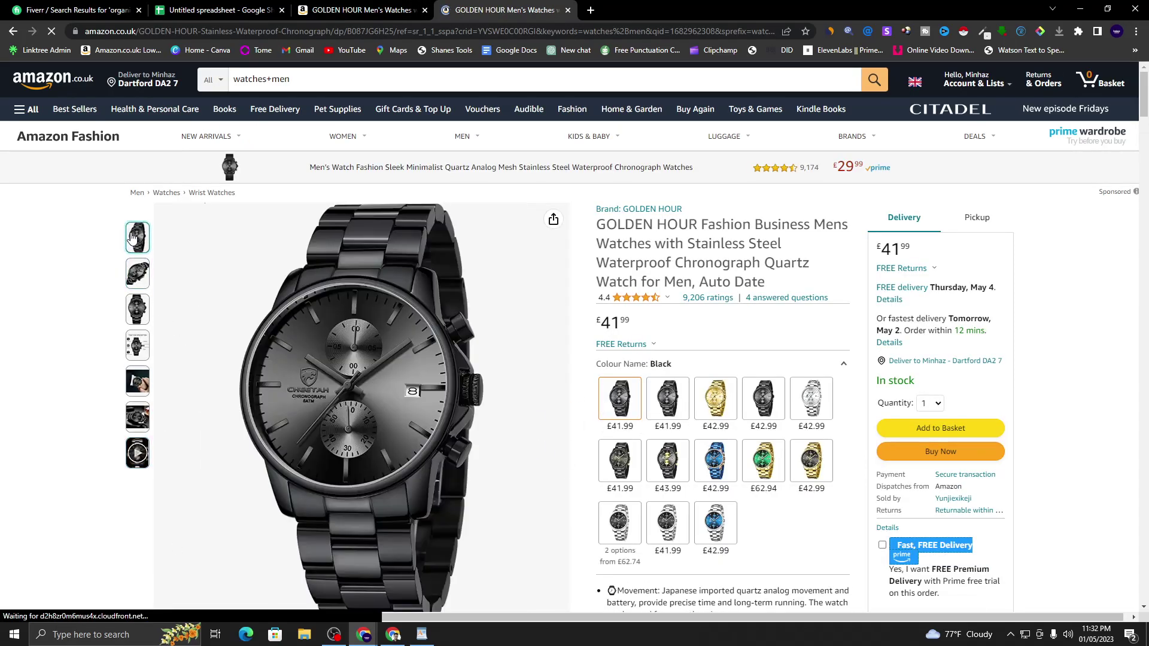
pyautogui.rightClick(402, 331)
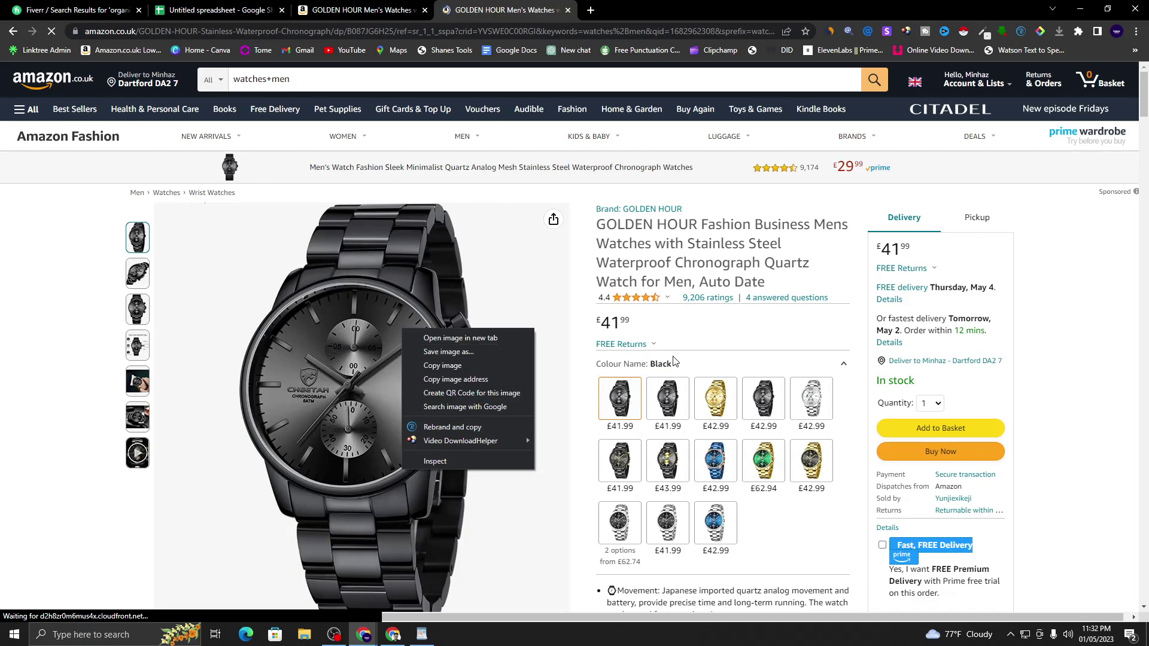
# - Dismiss the image menu and bring the Google Doc outline back to the front
pyautogui.click(647, 264)
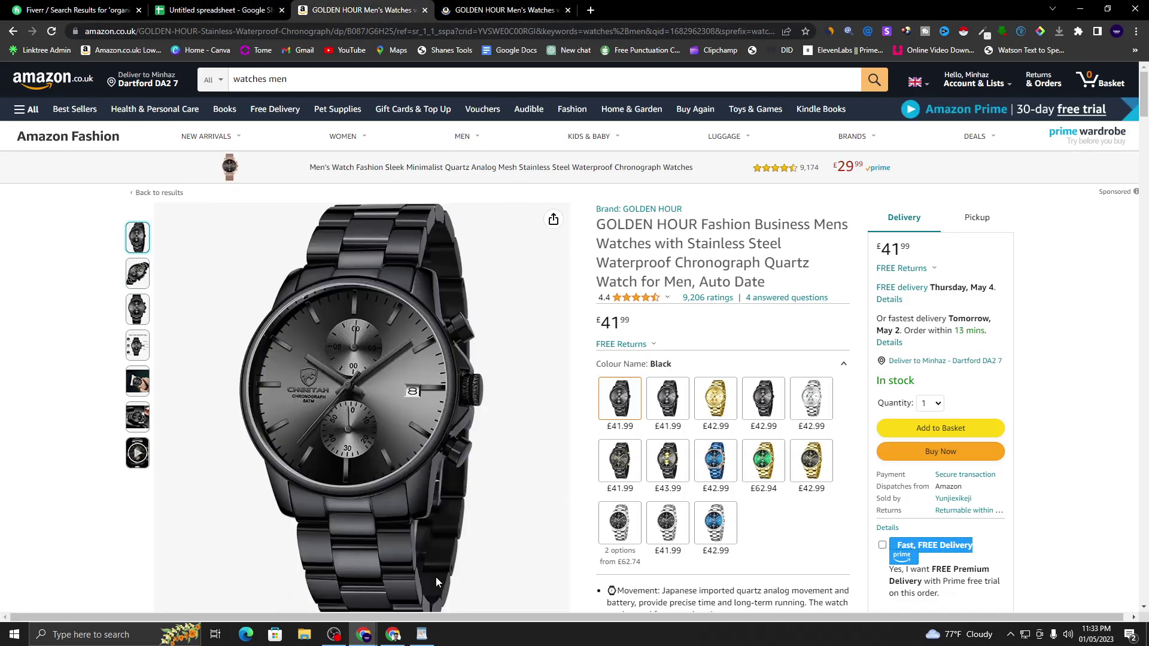
pyautogui.click(384, 638)
pyautogui.scroll(3, 570, 412)
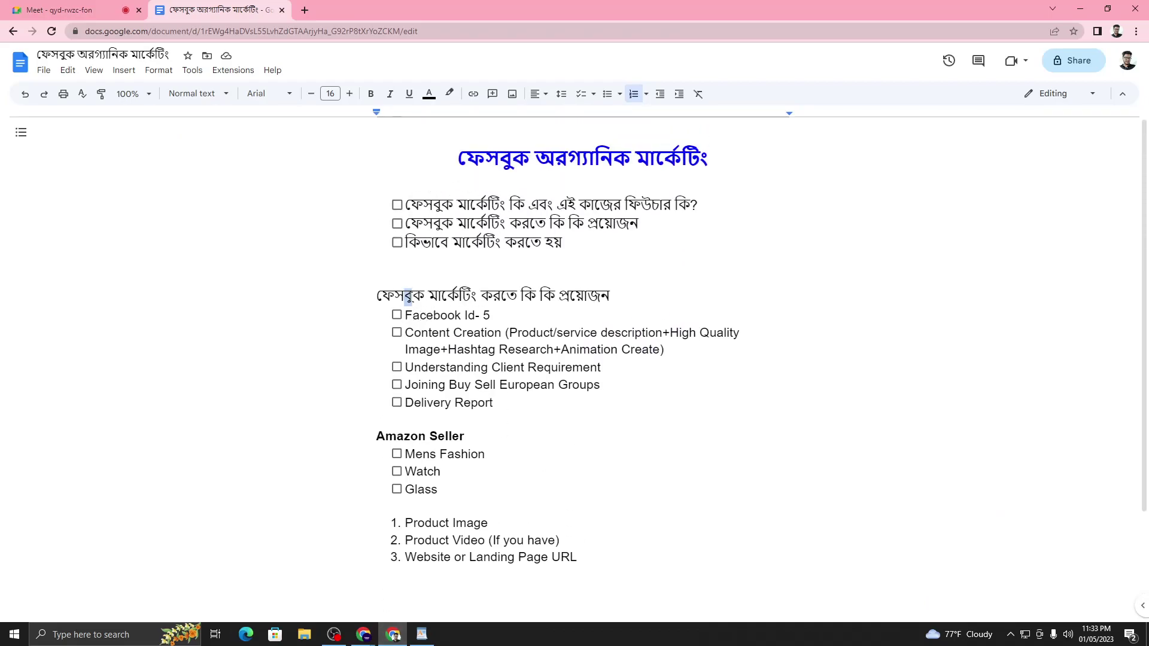
# - Highlight the Content Creation and Client Requirement lines, then minimize the outline
pyautogui.click(514, 329)
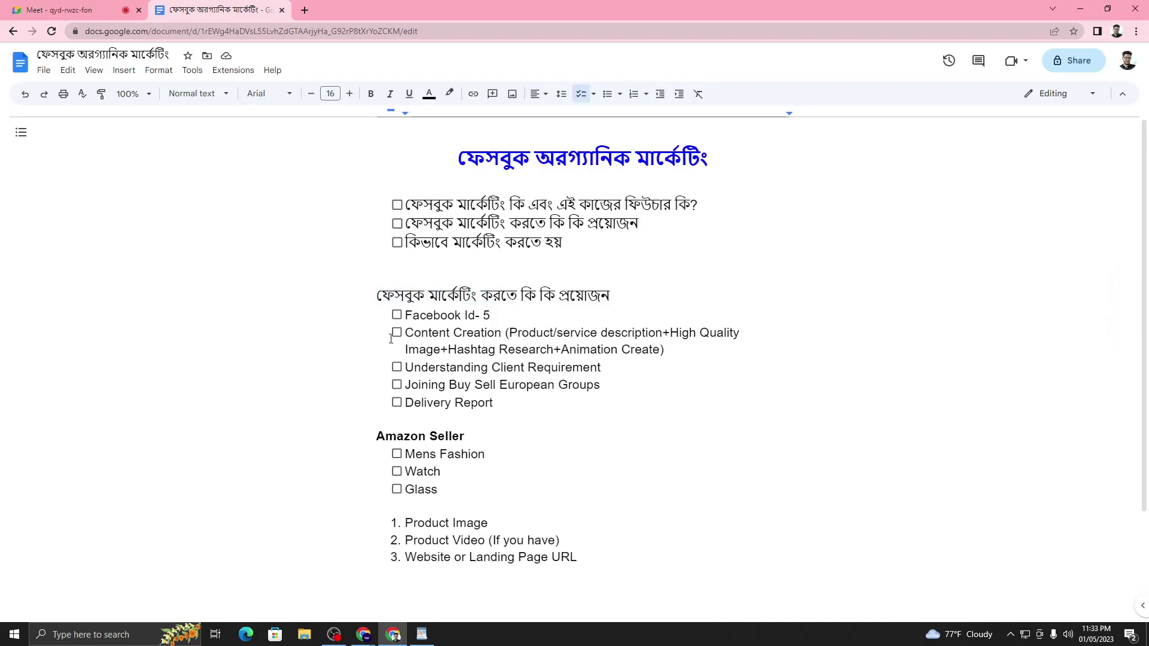
pyautogui.moveTo(405, 333); pyautogui.dragTo(662, 350)
pyautogui.click(492, 363)
pyautogui.moveTo(491, 369); pyautogui.dragTo(607, 367)
pyautogui.click(1088, 9)
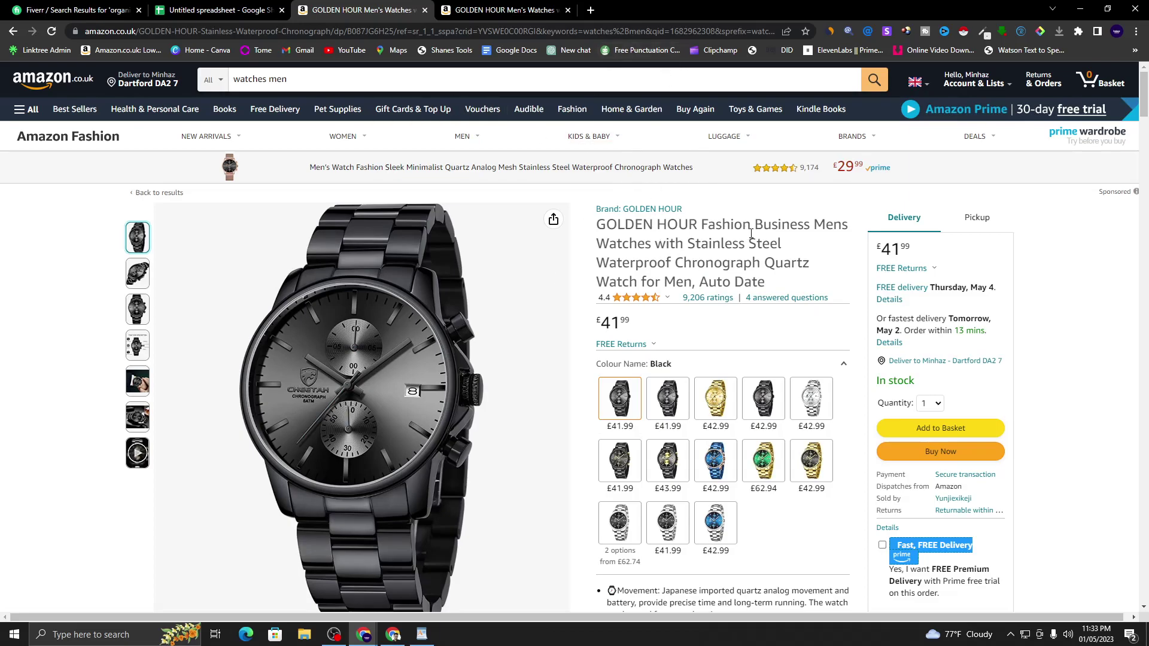
# - Create a 'Fiverr Ckient Project' folder inside the Downloadd folder
pyautogui.rightClick(371, 307)
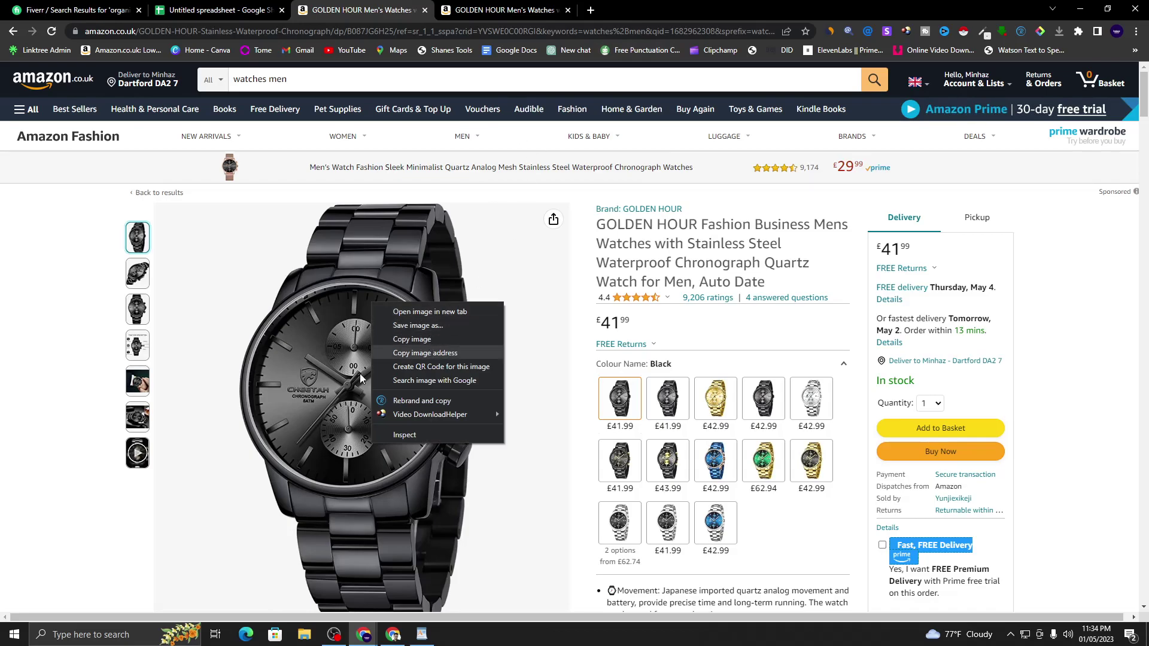
pyautogui.click(306, 631)
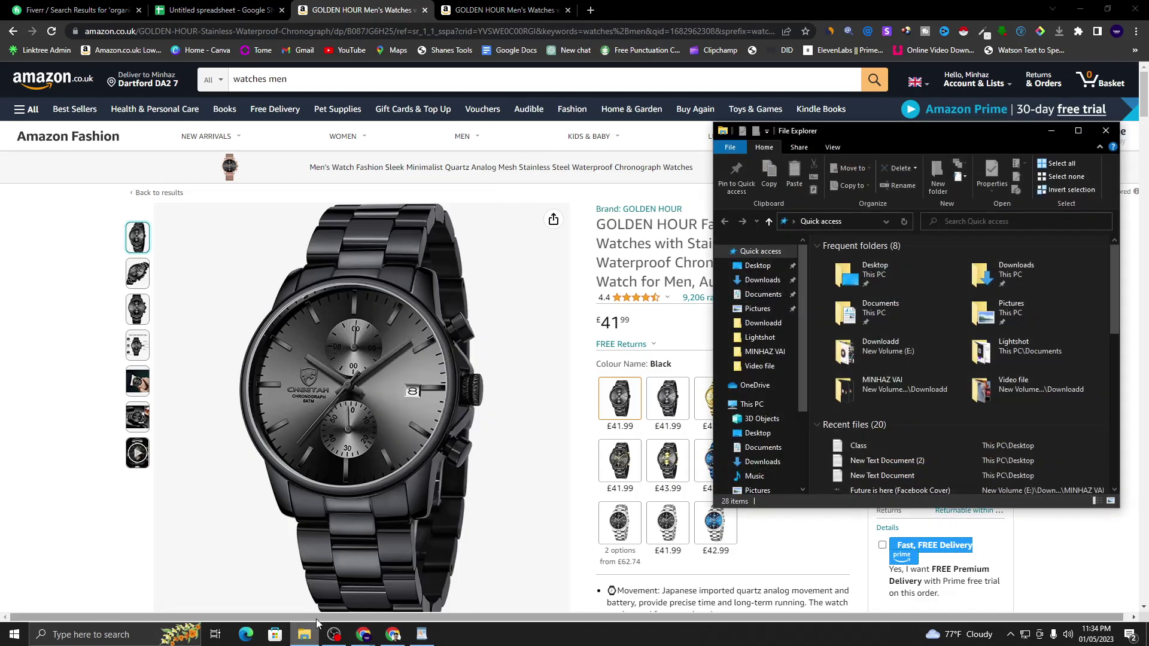
pyautogui.click(869, 347)
pyautogui.doubleClick(869, 347)
pyautogui.scroll(-10, 939, 352)
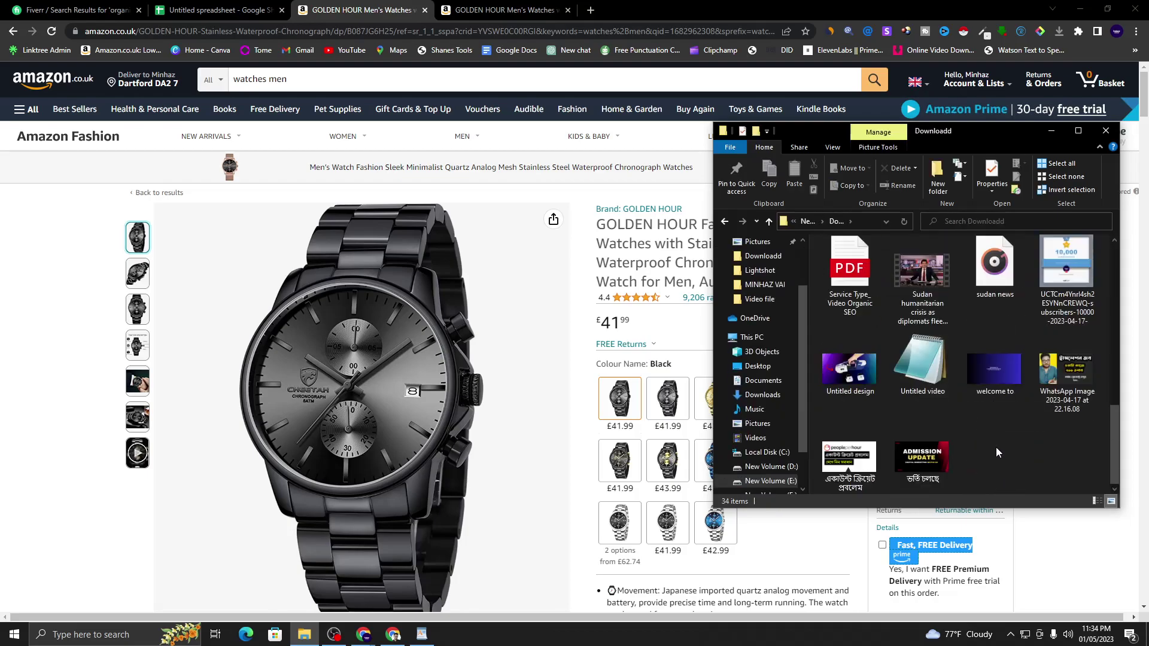
pyautogui.rightClick(996, 447)
pyautogui.moveTo(1033, 420)
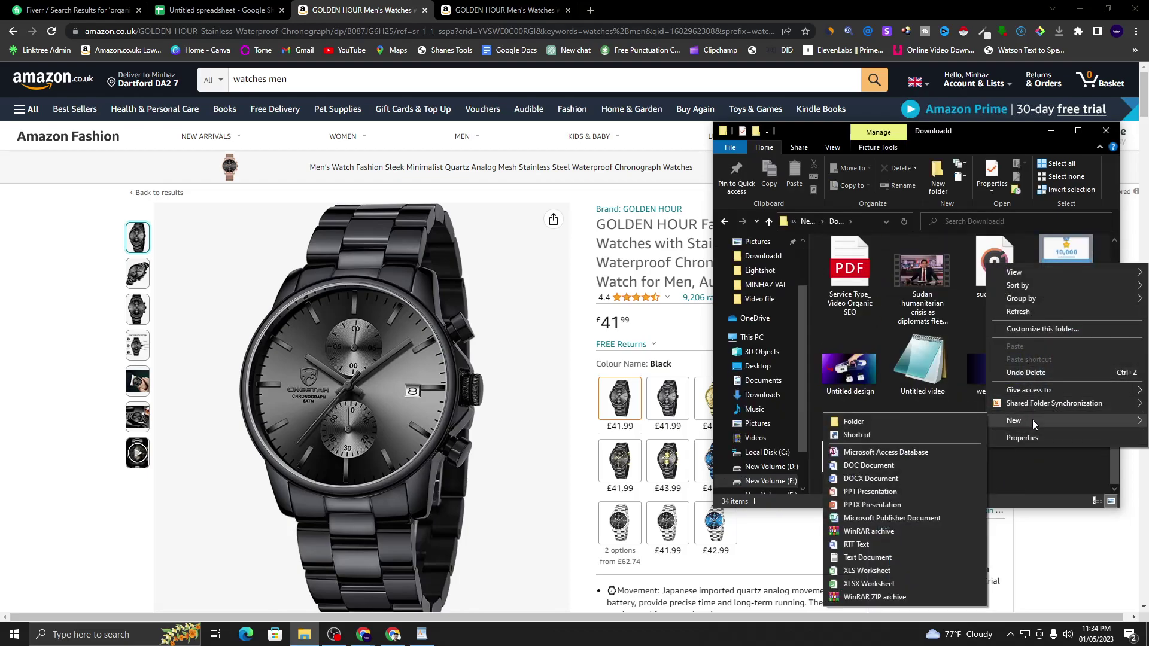
pyautogui.click(903, 423)
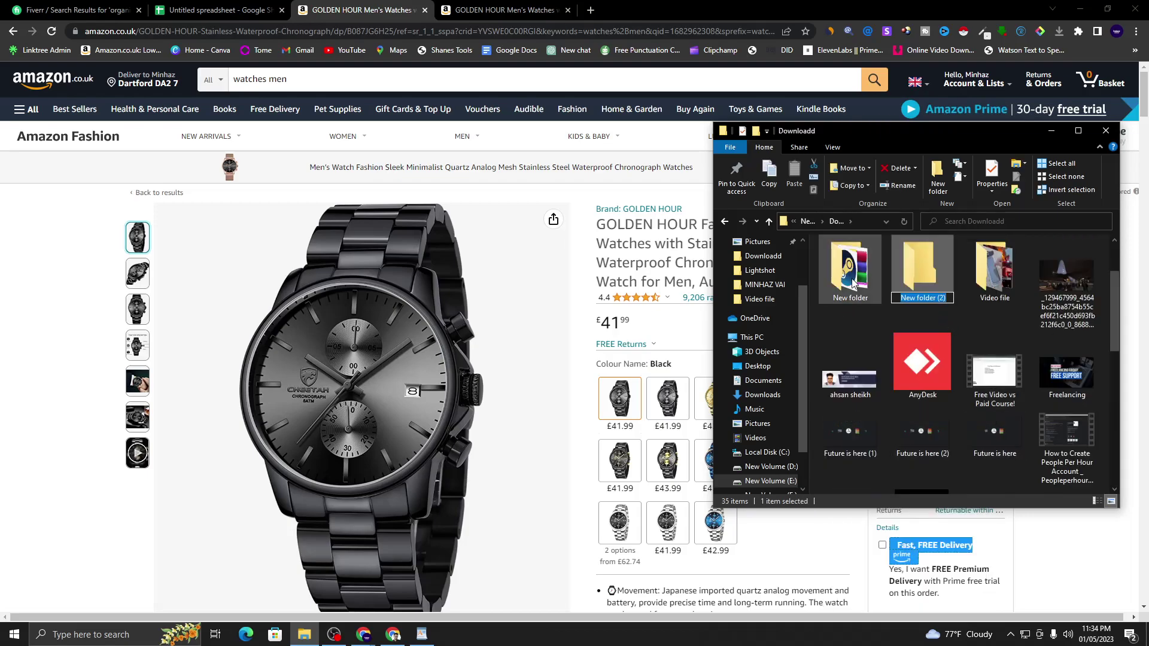
pyautogui.write('A')
pyautogui.press('BackSpace')
pyautogui.write('Fiverr Ckient Project')
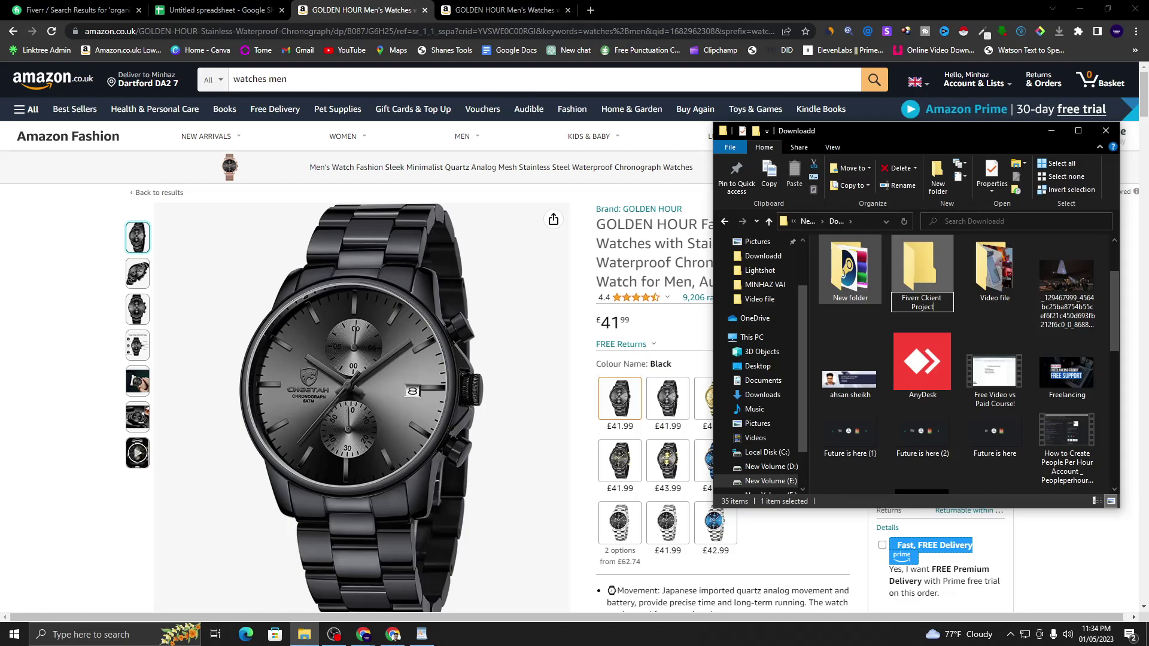
pyautogui.press('Return')
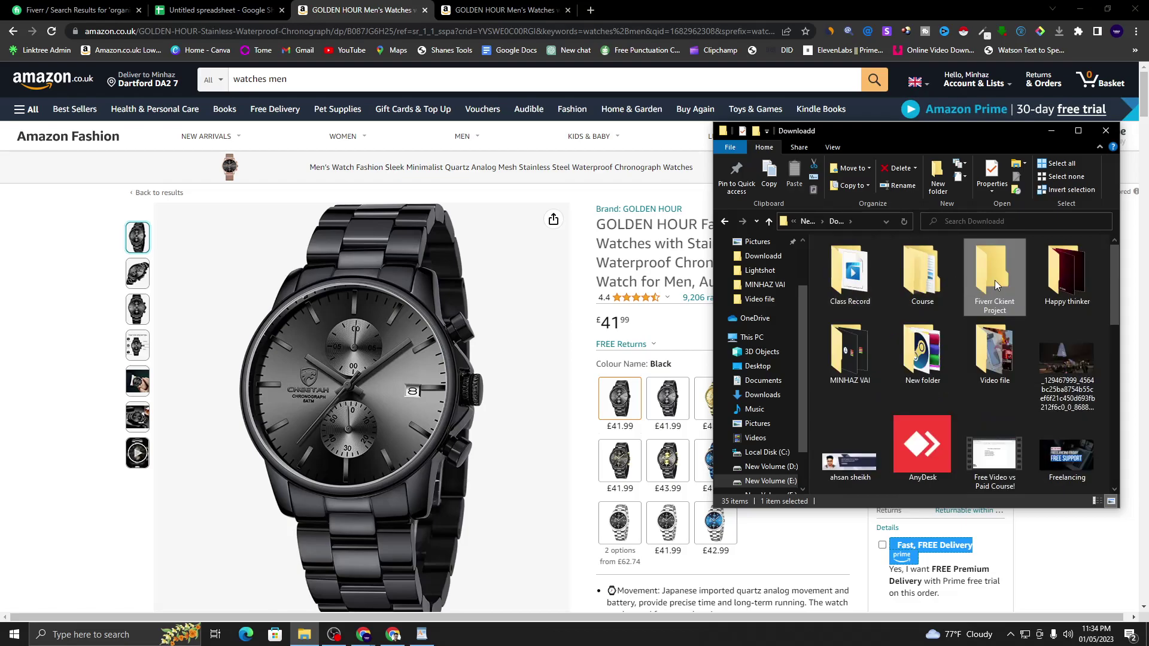
# - Create an empty 'Product Image' folder inside Fiverr Ckient Project
pyautogui.click(425, 279)
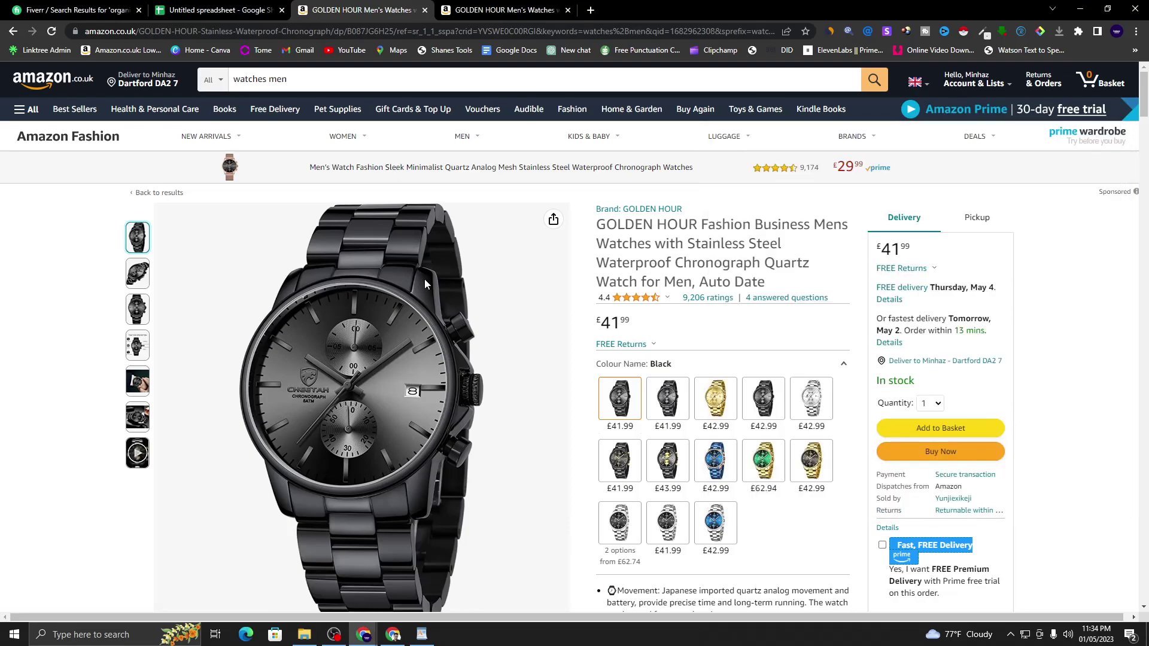
pyautogui.rightClick(386, 323)
pyautogui.click(797, 248)
pyautogui.click(304, 635)
pyautogui.doubleClick(985, 299)
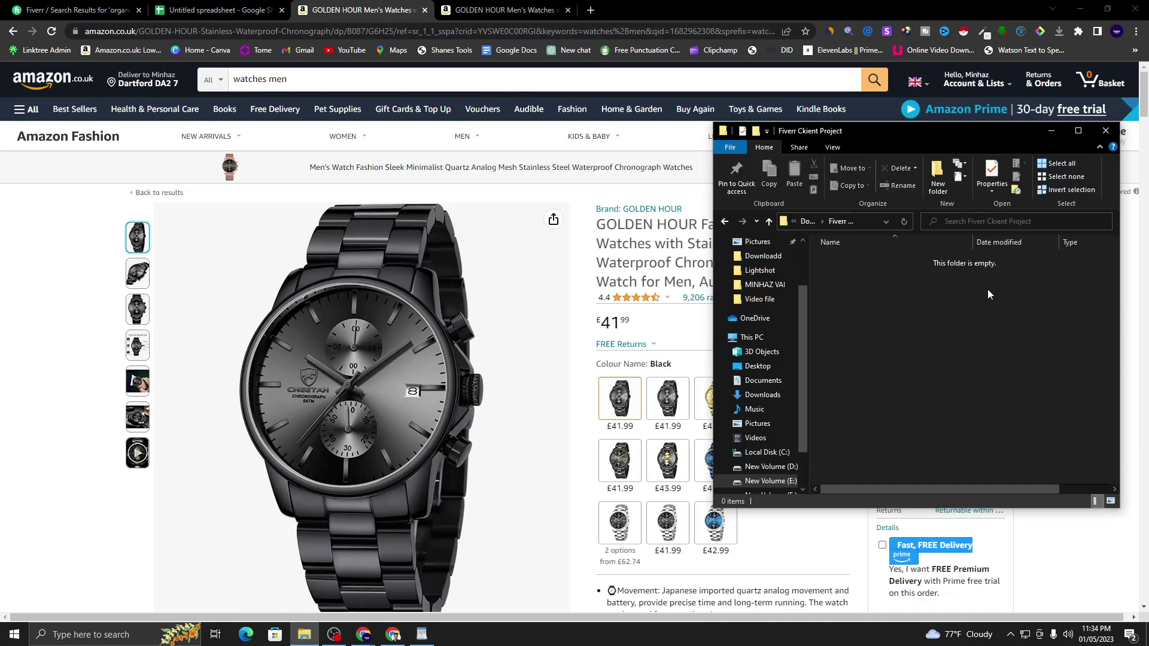
pyautogui.rightClick(903, 293)
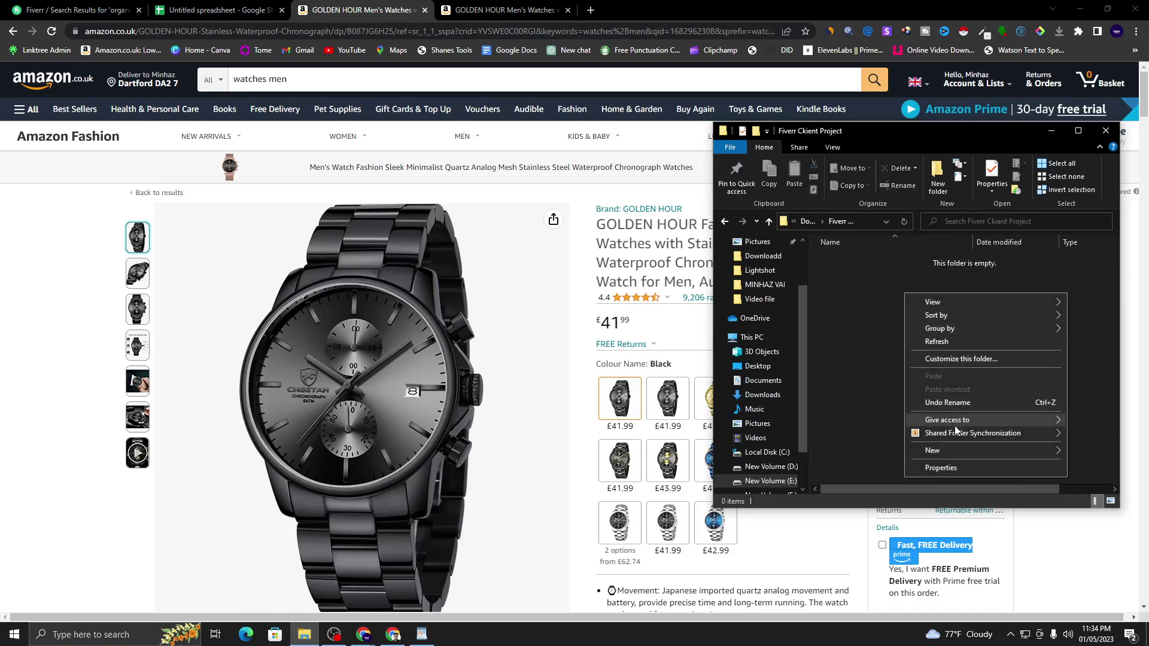
pyautogui.moveTo(960, 452)
pyautogui.click(827, 452)
pyautogui.write('Product Image')
pyautogui.press('Return')
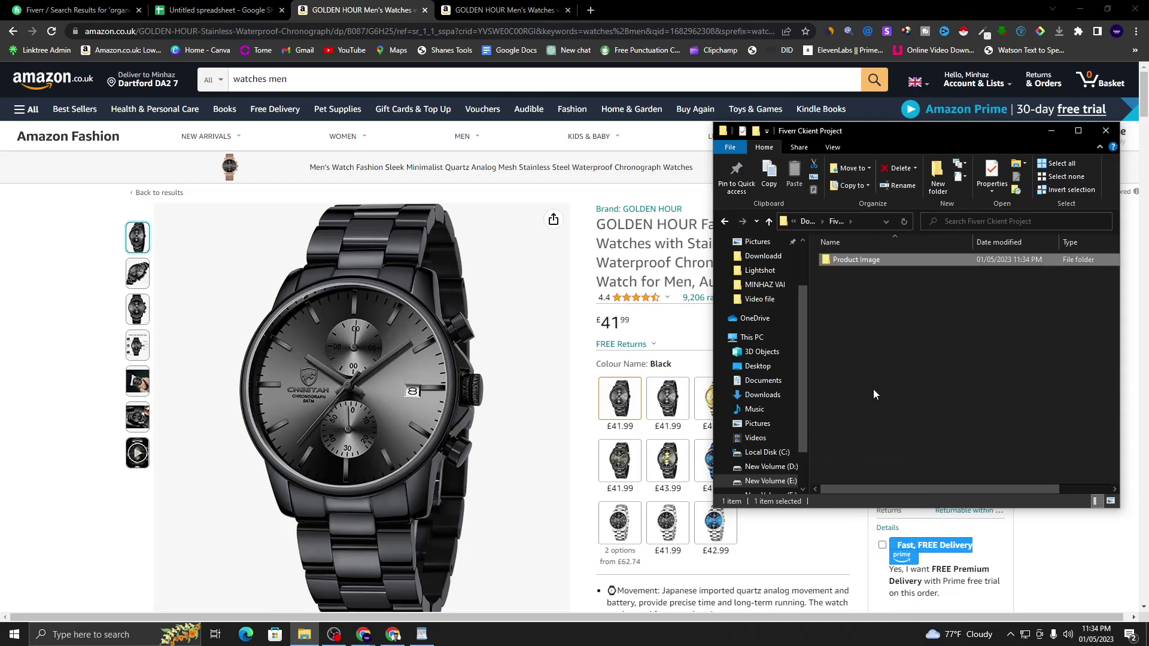
pyautogui.click(939, 320)
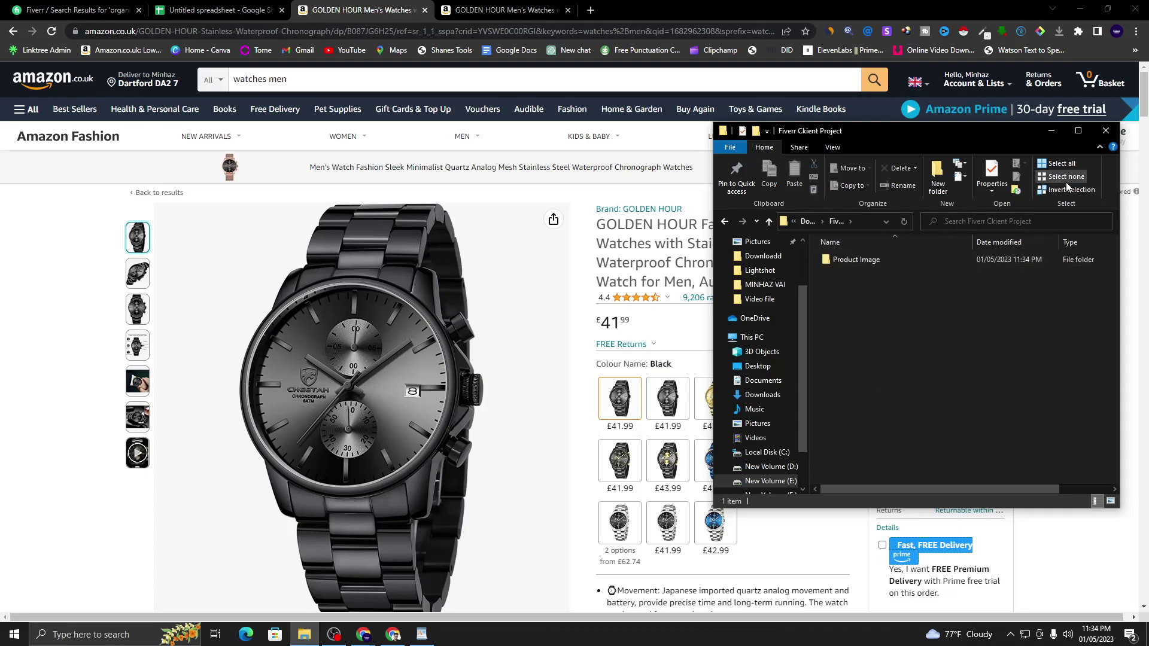
pyautogui.click(1055, 131)
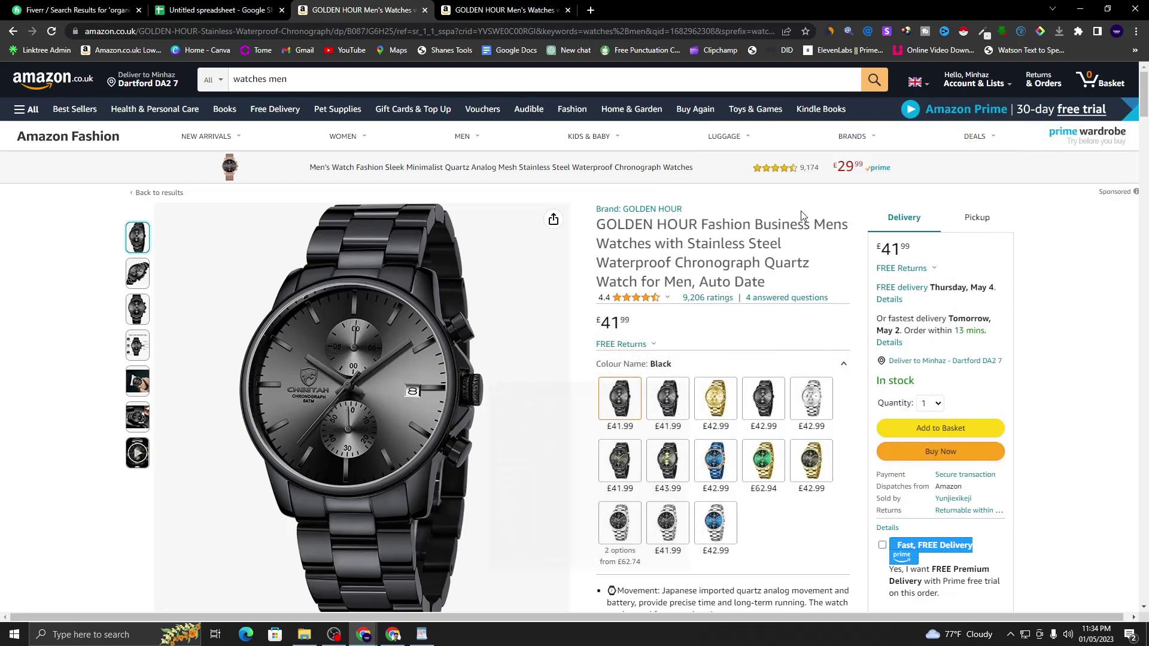
# - Save the first GOLDEN HOUR watch photo as a JPEG in Fiverr Ckient Project > Product Image
pyautogui.rightClick(365, 352)
pyautogui.click(423, 375)
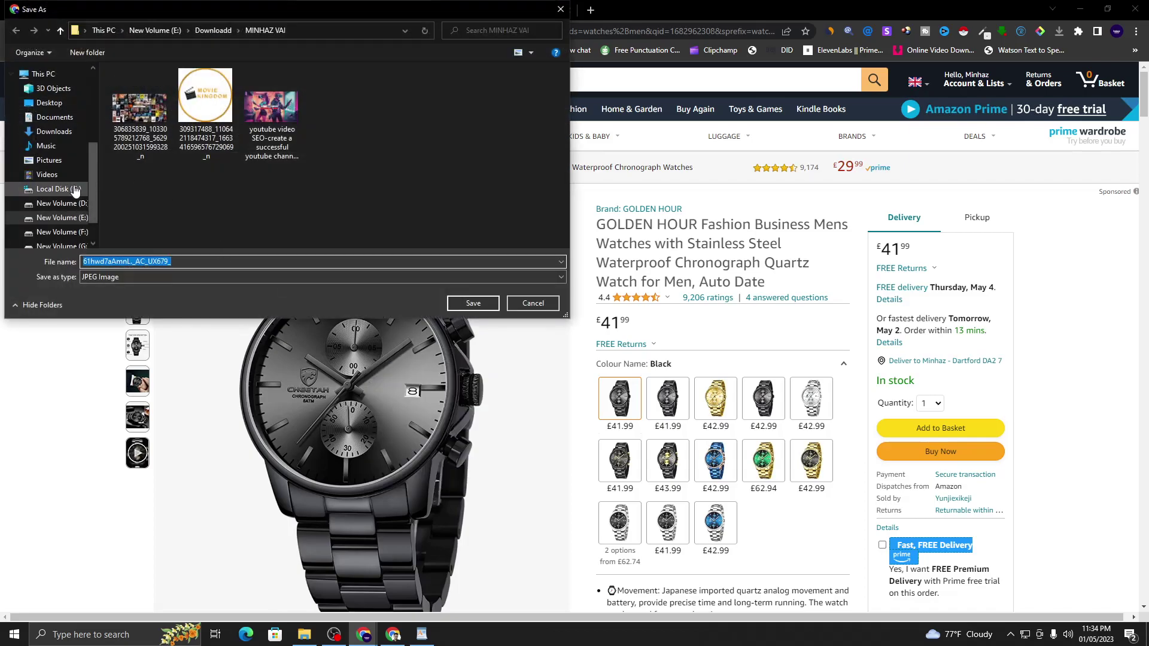
pyautogui.click(60, 217)
pyautogui.doubleClick(153, 88)
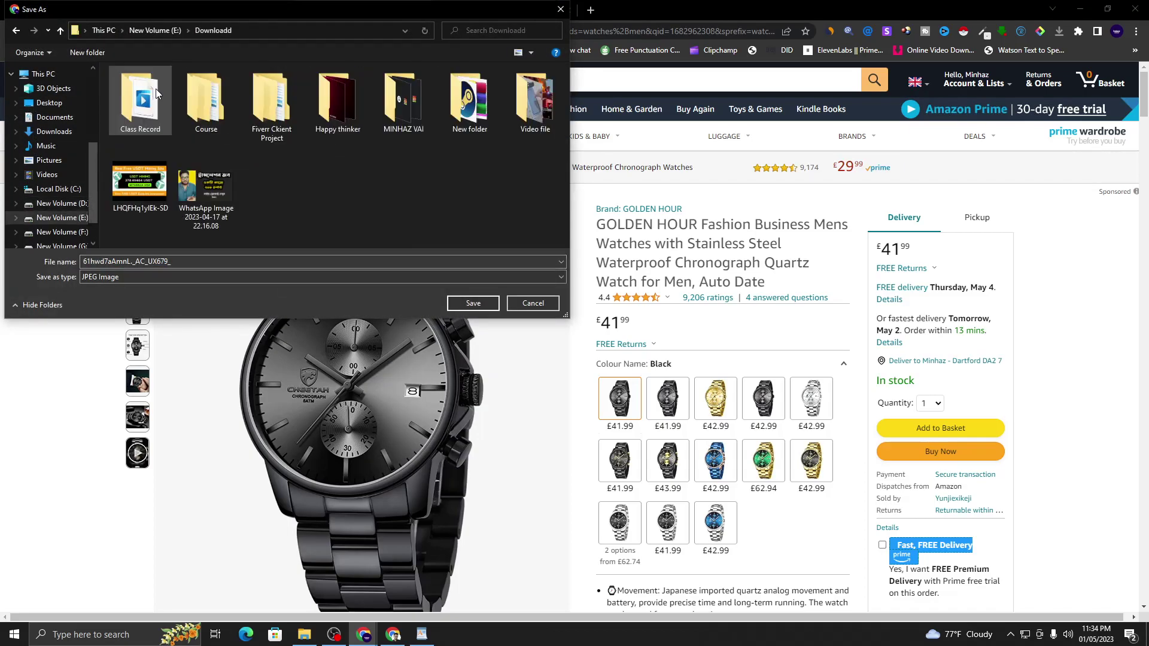
pyautogui.doubleClick(274, 113)
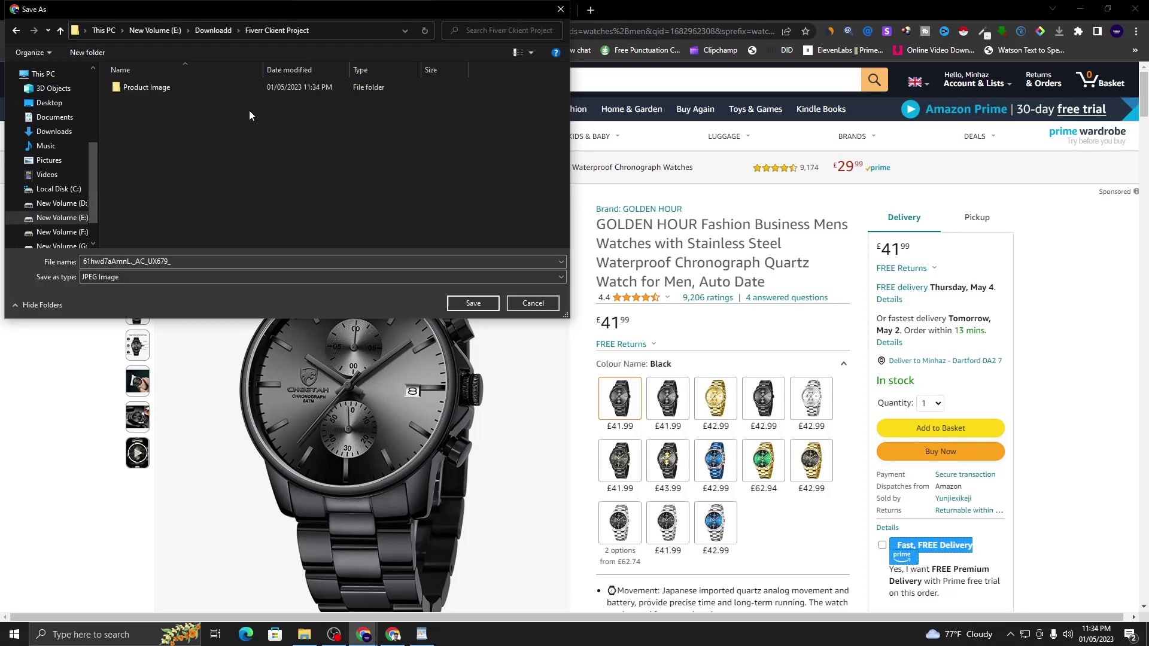
pyautogui.doubleClick(224, 93)
pyautogui.click(468, 304)
# - Save the side-view and front-view watch images to the same Product Image folder
pyautogui.moveTo(143, 275)
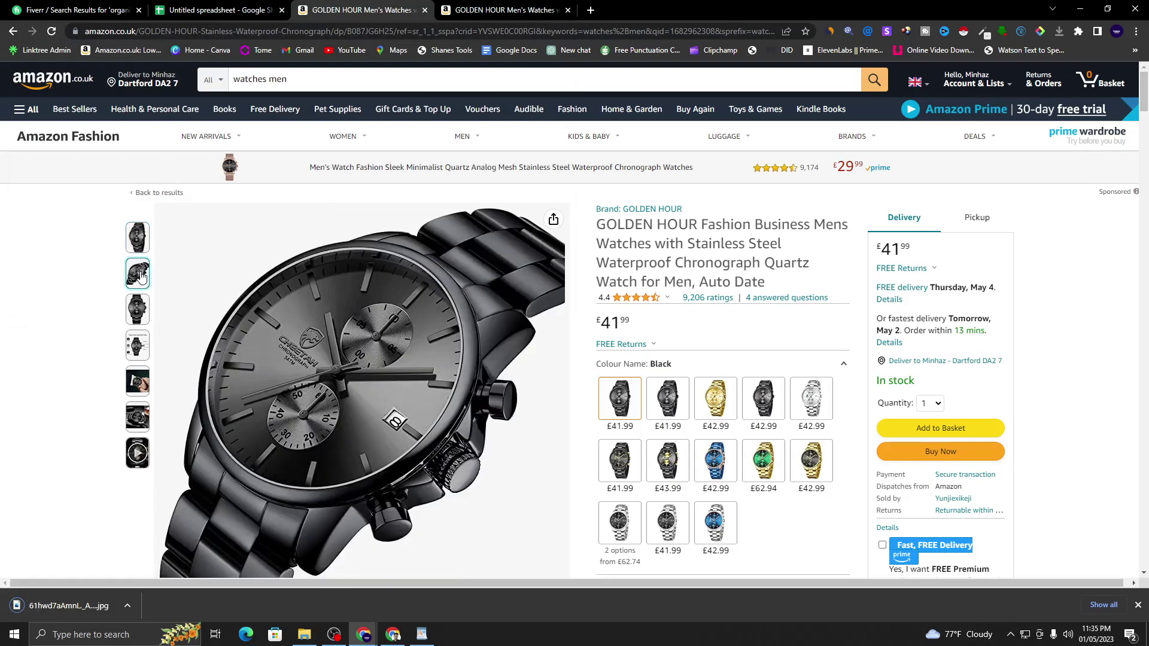
pyautogui.rightClick(312, 330)
pyautogui.click(359, 353)
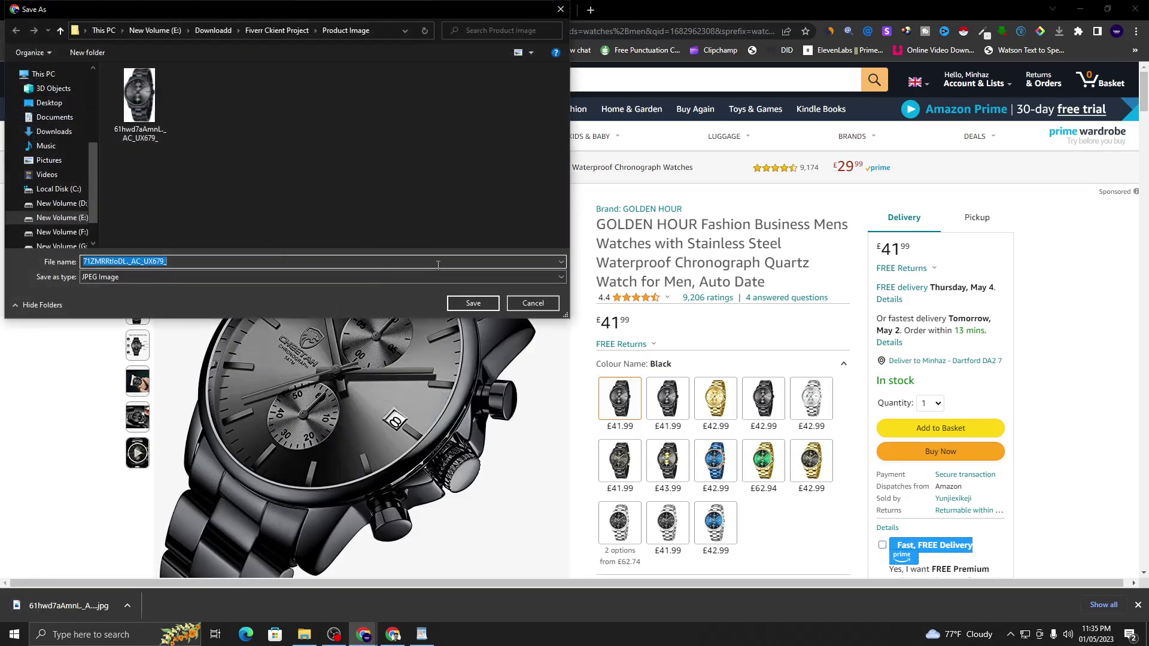
pyautogui.click(465, 303)
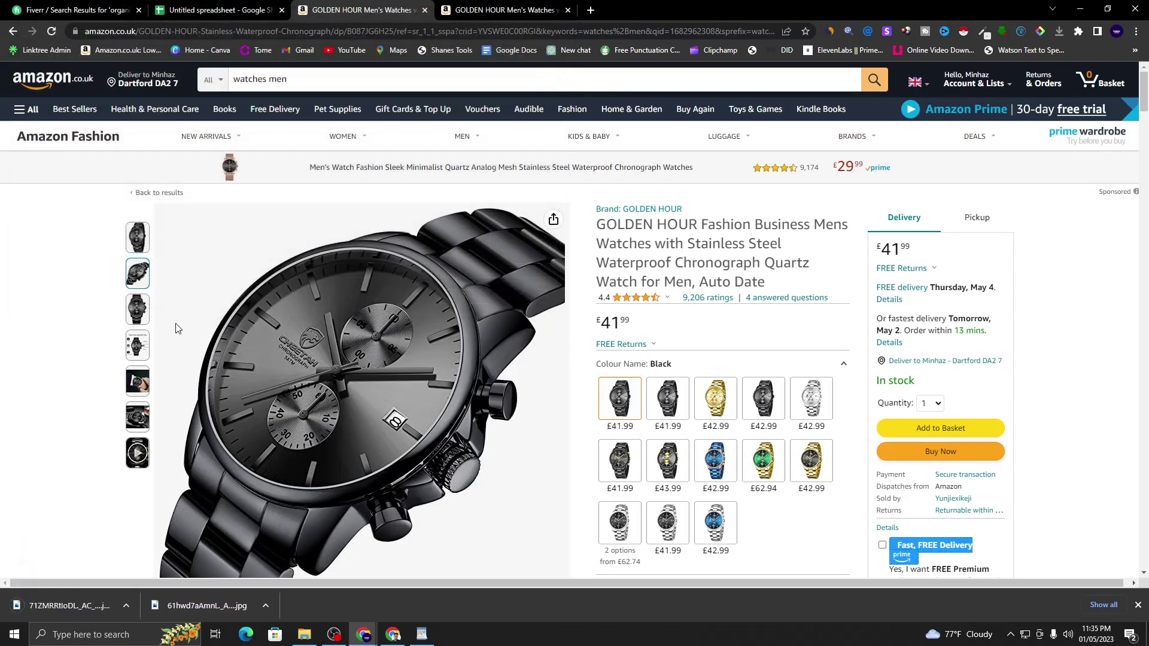
pyautogui.moveTo(137, 308)
pyautogui.rightClick(346, 325)
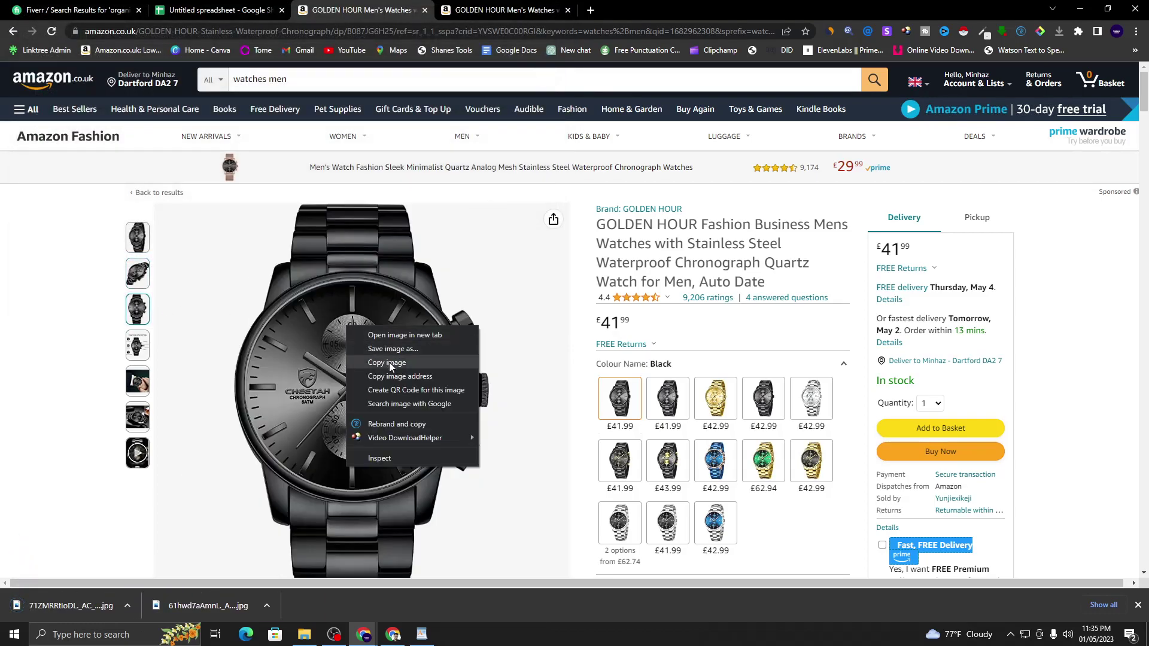
pyautogui.click(417, 353)
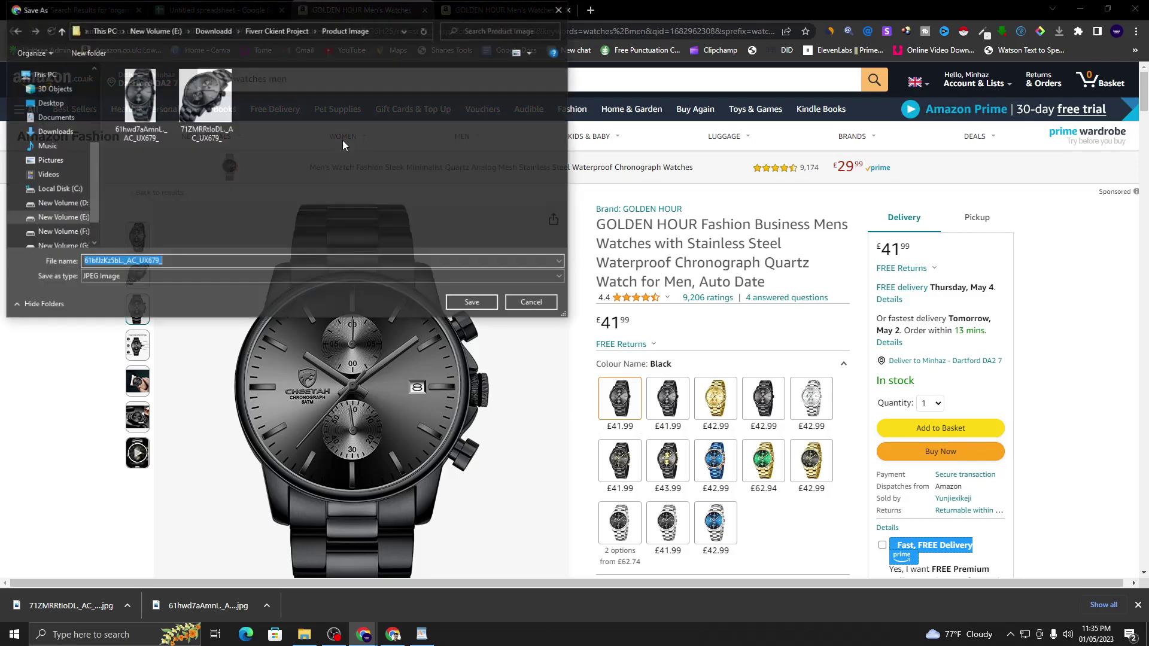
pyautogui.click(470, 303)
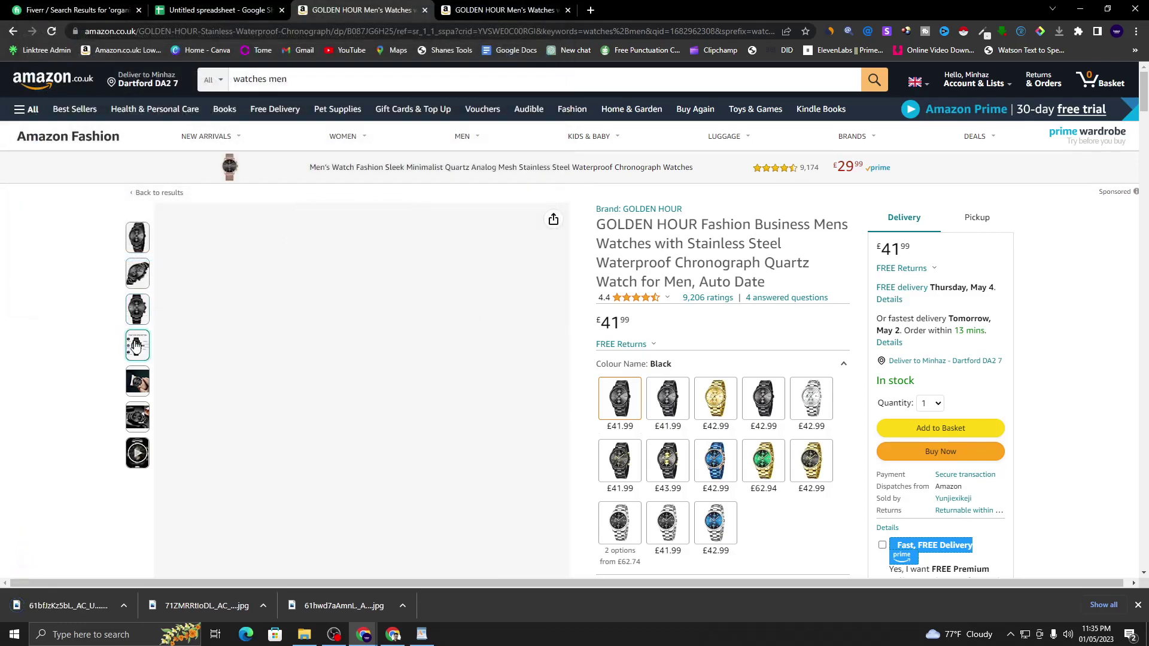
# - Save the wrist photo and the fifth product photo to the Product Image folder
pyautogui.moveTo(137, 345)
pyautogui.moveTo(139, 386)
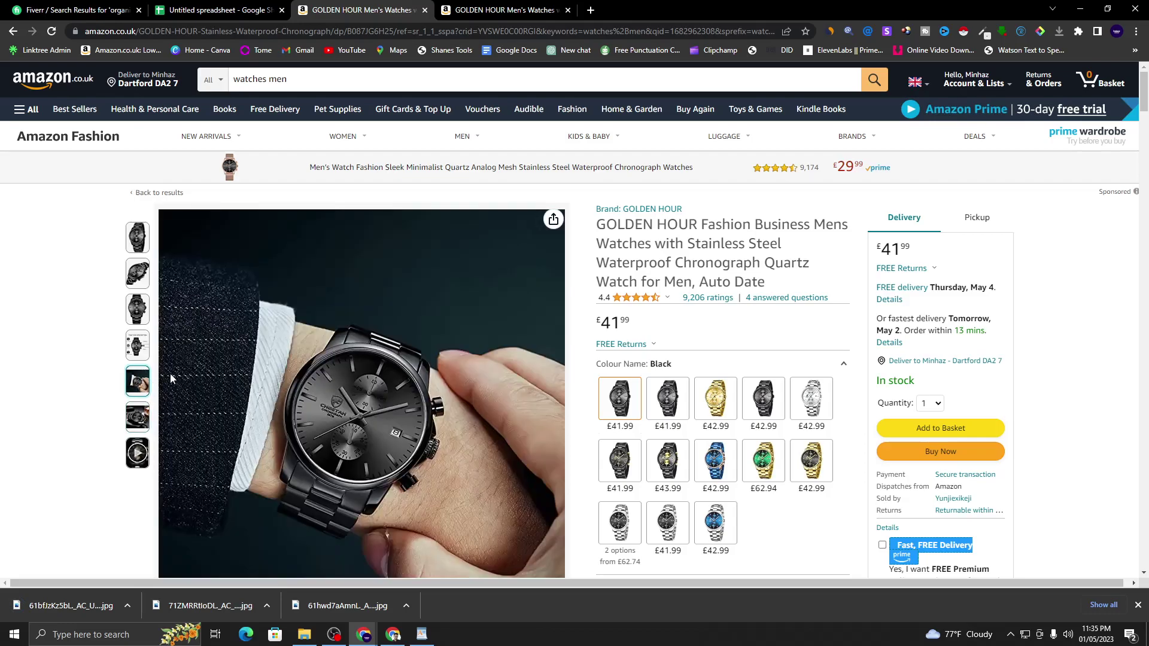
pyautogui.rightClick(265, 351)
pyautogui.click(323, 375)
pyautogui.click(473, 303)
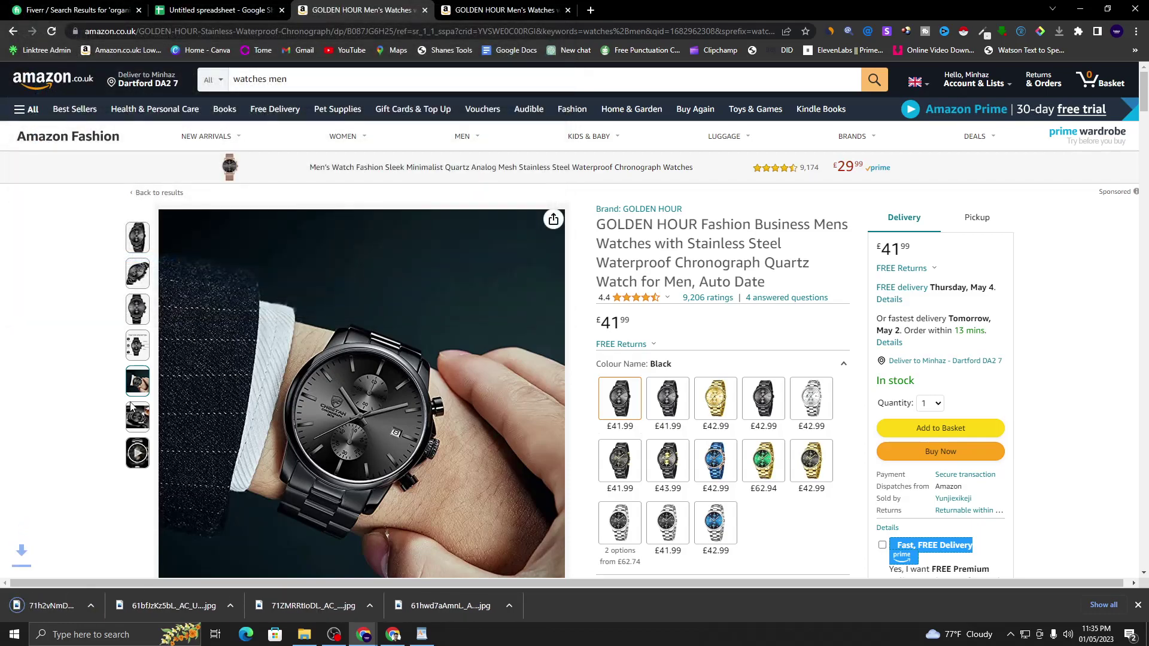
pyautogui.rightClick(299, 399)
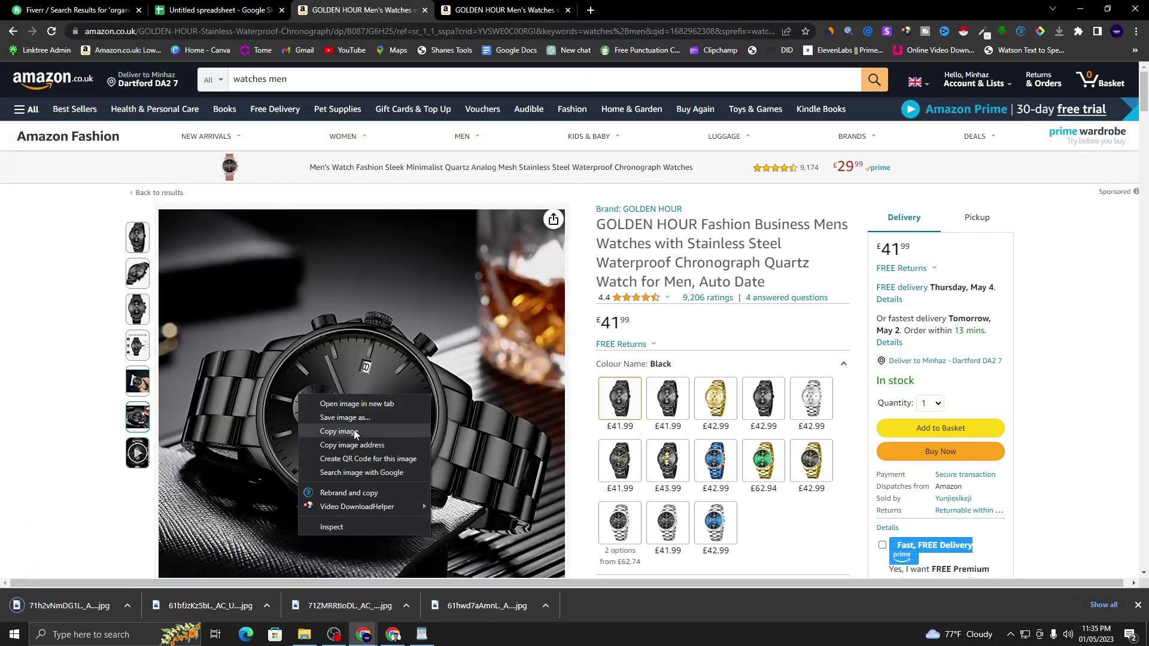
pyautogui.click(358, 424)
pyautogui.click(470, 301)
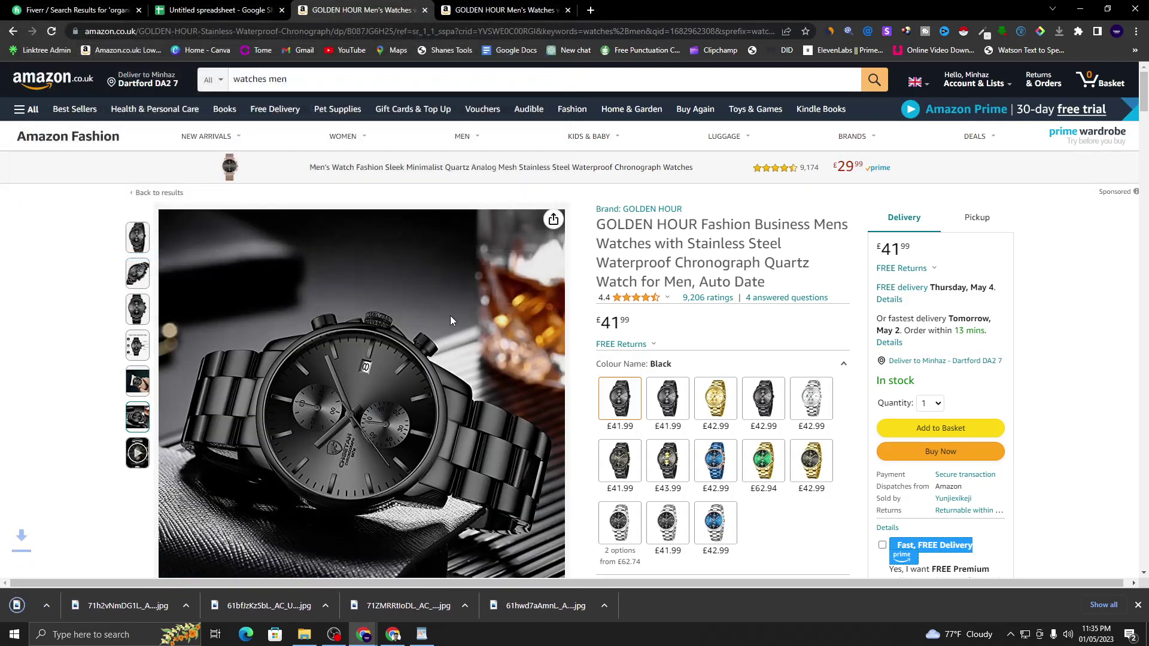
pyautogui.scroll(-3, 618, 293)
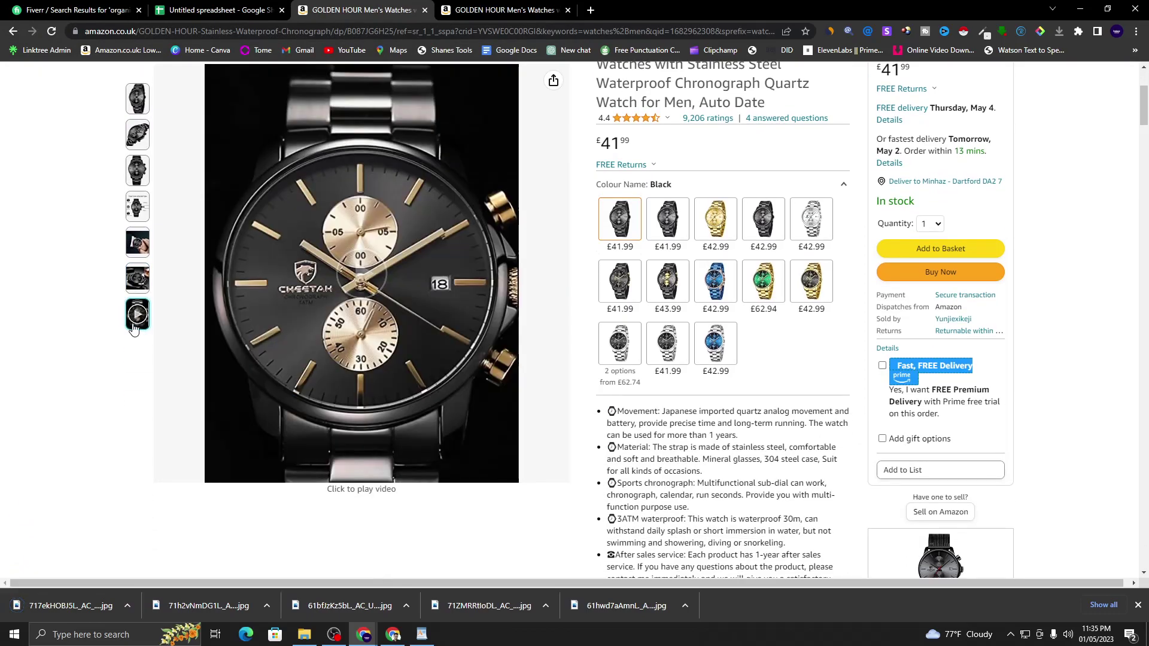
# - Copy 'GOLDEN HOUR' from the Amazon product title and start a new ChatGPT chat in a fresh tab
pyautogui.scroll(3, 339, 389)
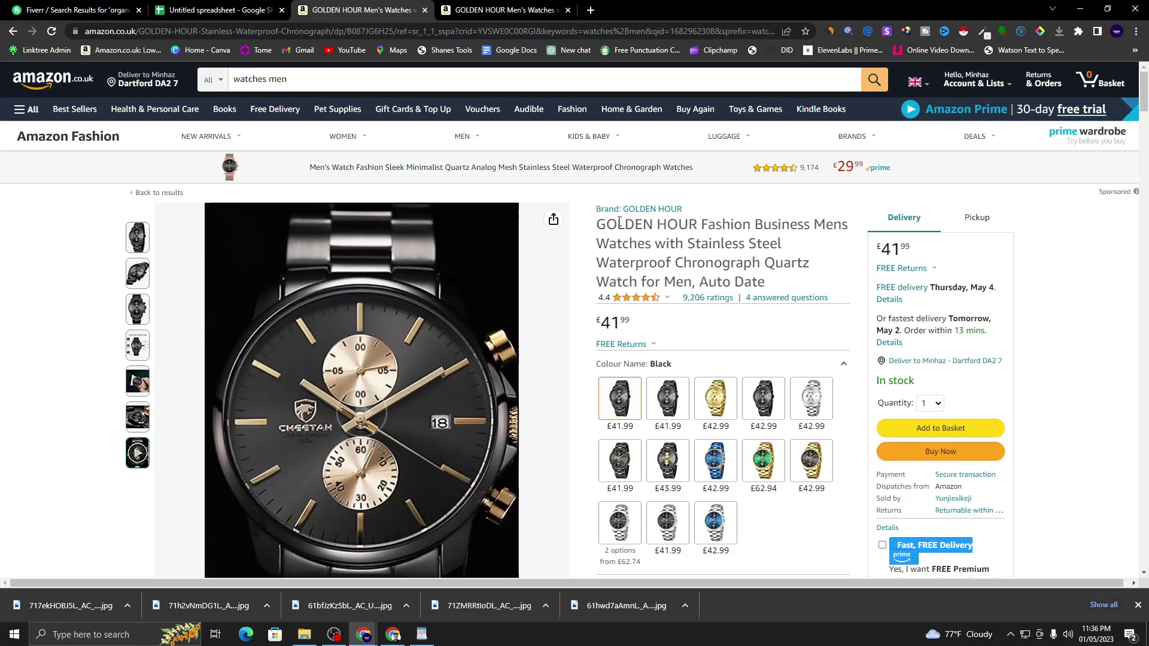
pyautogui.moveTo(601, 228); pyautogui.dragTo(701, 234)
pyautogui.hotkey('ctrl', 'c')
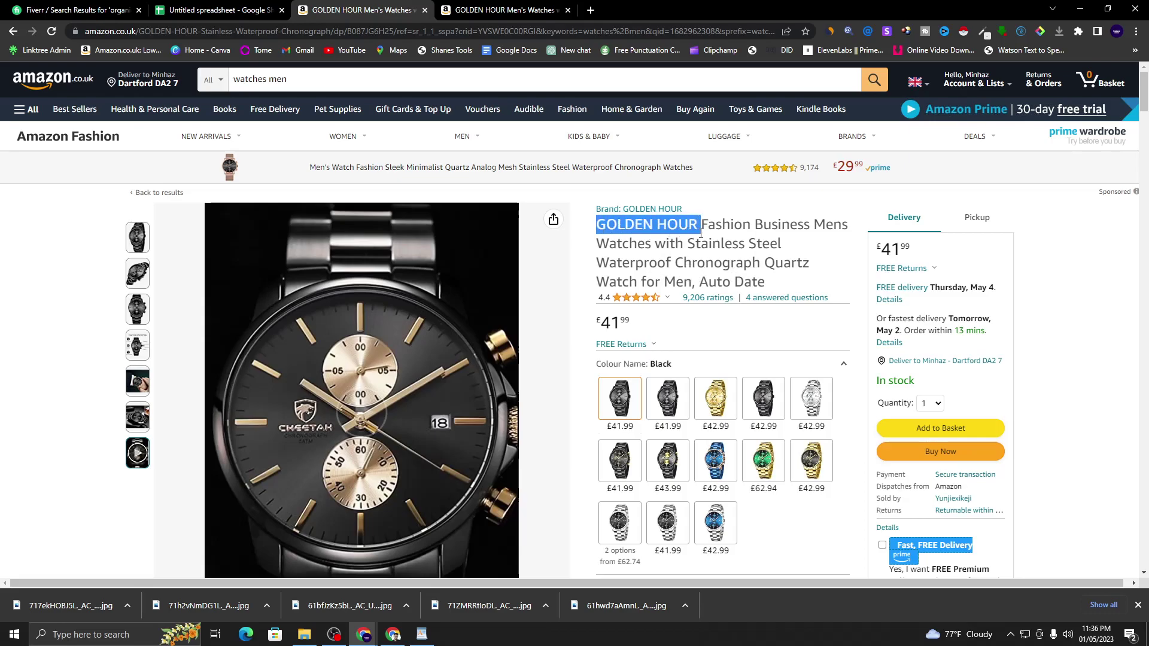
pyautogui.rightClick(682, 231)
pyautogui.click(704, 245)
pyautogui.click(675, 221)
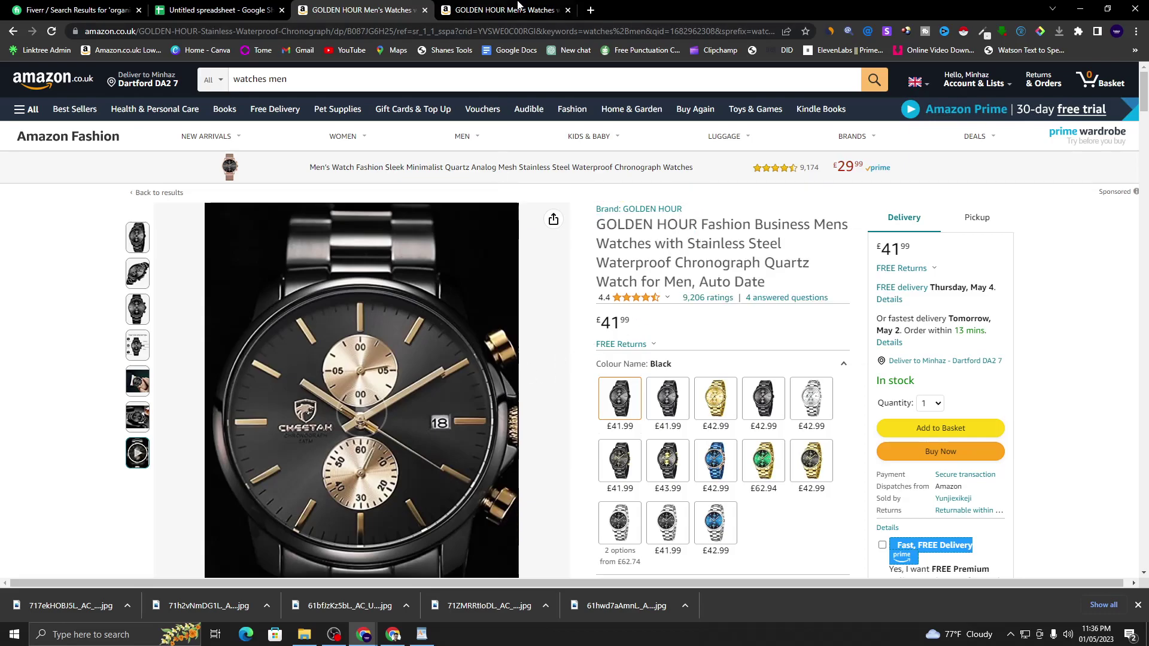
pyautogui.click(591, 11)
pyautogui.click(578, 48)
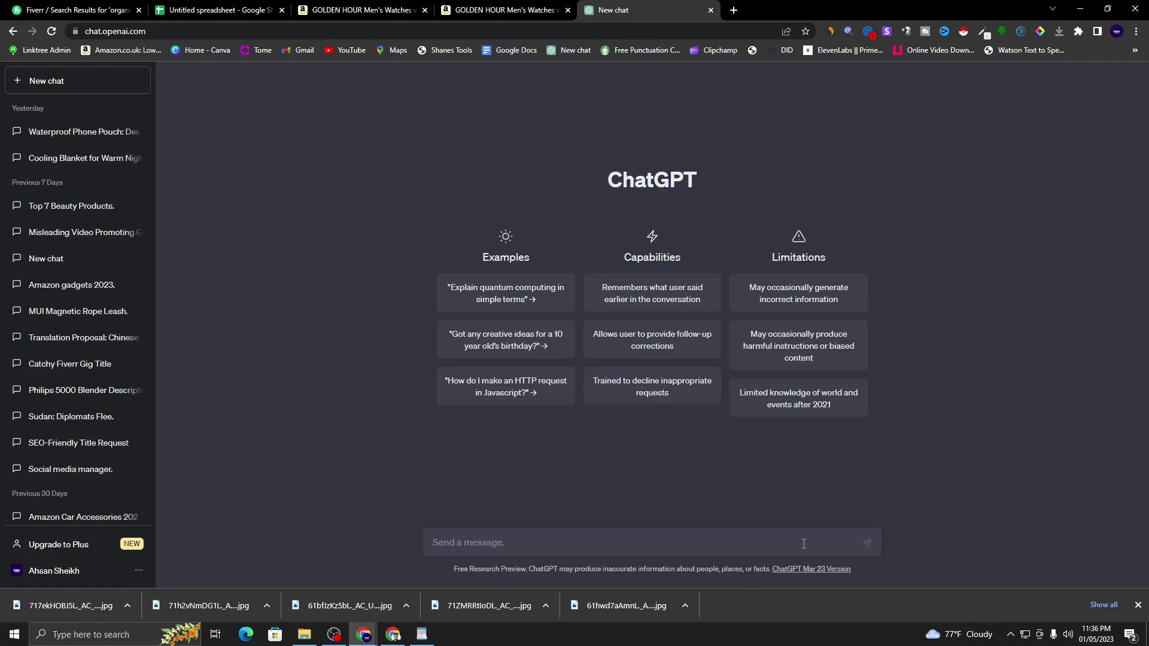
# - Close the downloads bar and draft 'write me short description to attract customer about this GOLDEN HOUR watch for men'
pyautogui.click(1138, 605)
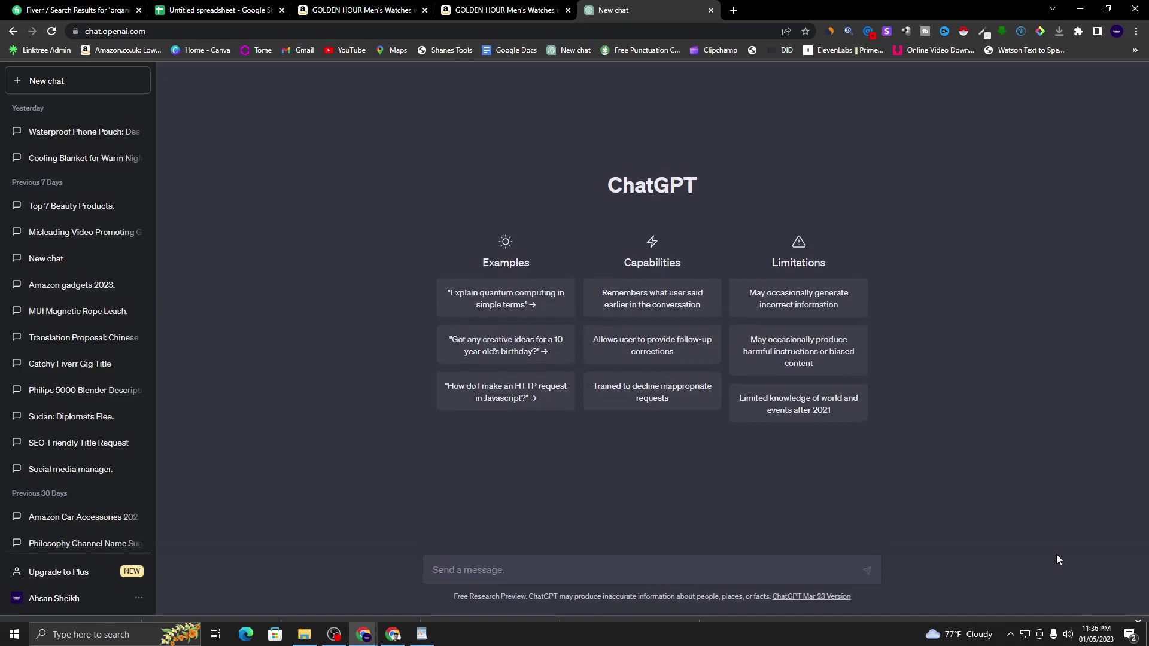
pyautogui.click(480, 578)
pyautogui.write('w')
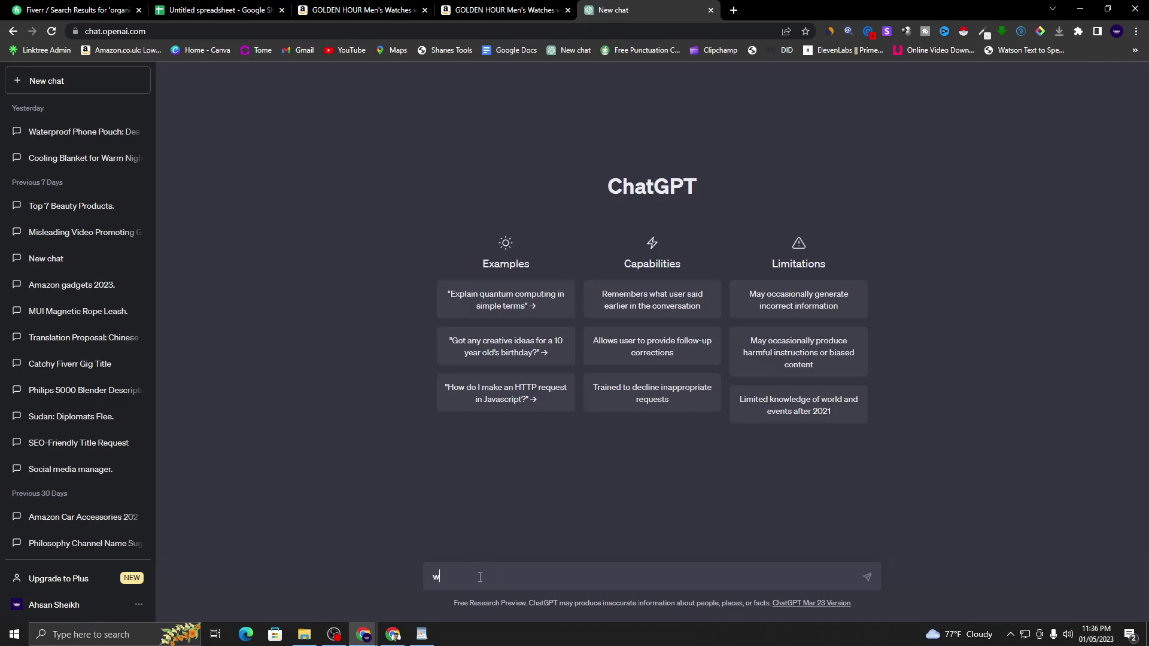
pyautogui.write('rite me short description to attract customer')
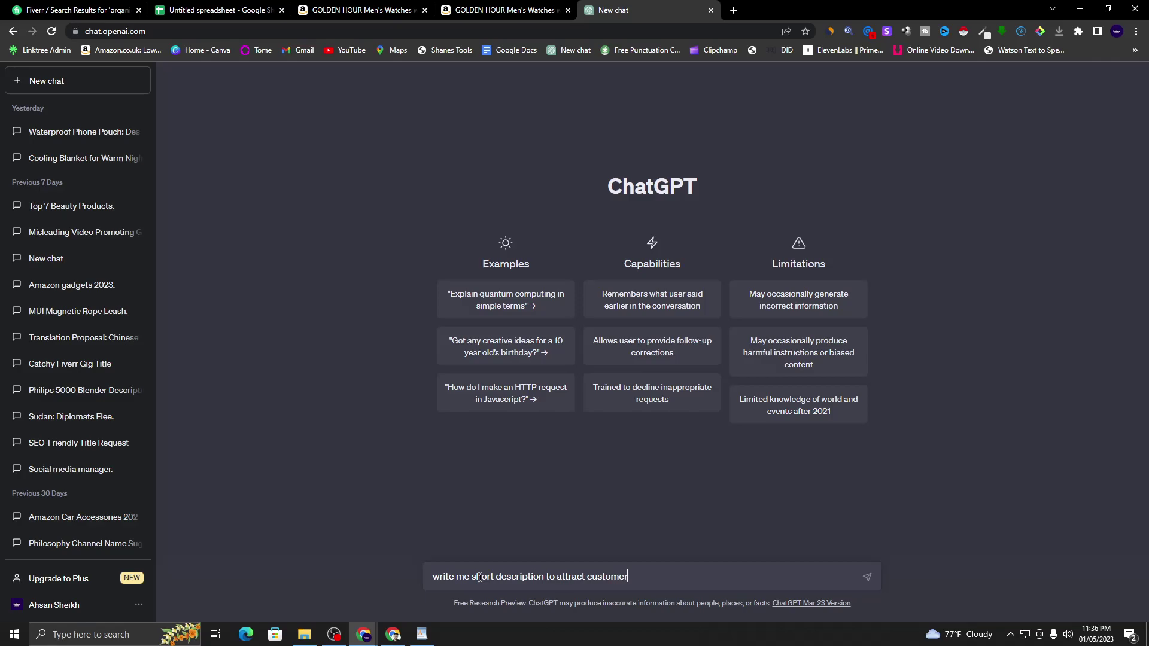
pyautogui.write(' about this')
pyautogui.write('V')
pyautogui.press('BackSpace')
pyautogui.write('=')
pyautogui.hotkey('ctrl', 'v')
pyautogui.write('watch for men')
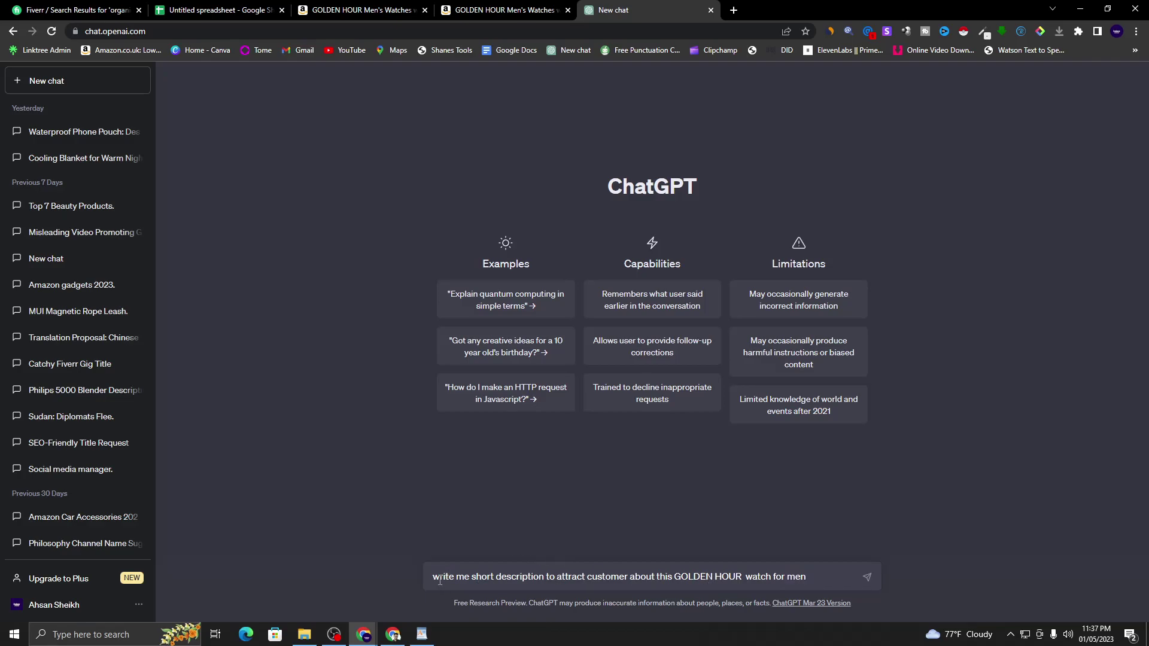
pyautogui.moveTo(433, 577); pyautogui.dragTo(634, 580)
# - Send the description request to ChatGPT and select its generated Golden Hour reply
pyautogui.click(688, 588)
pyautogui.click(866, 579)
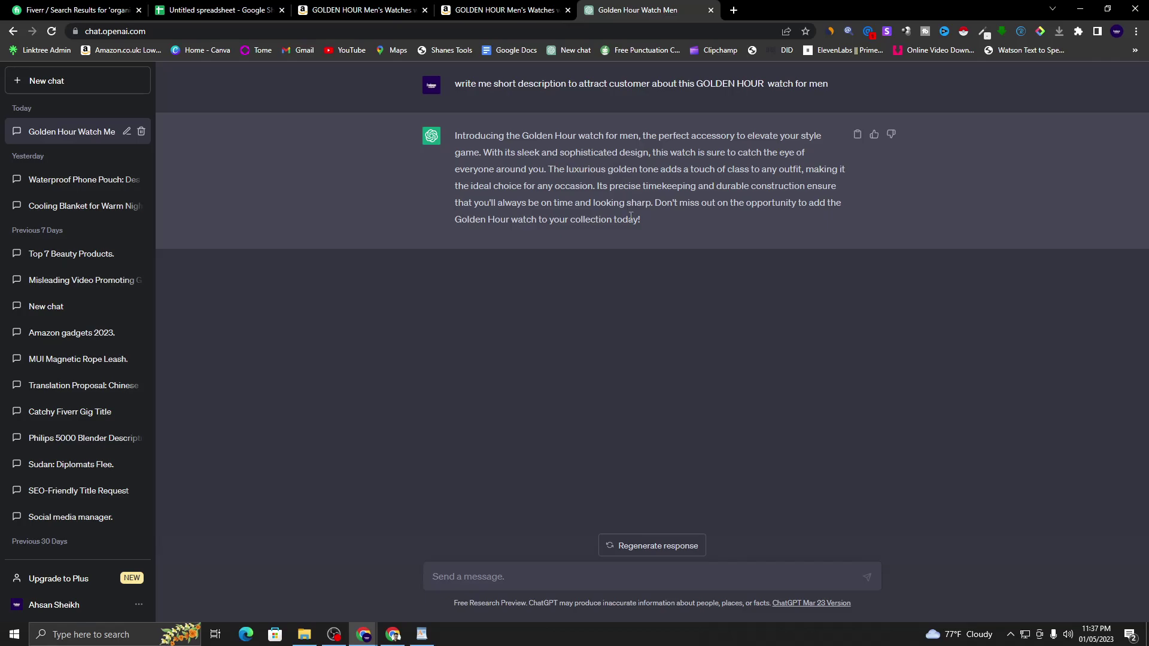
pyautogui.moveTo(645, 221); pyautogui.dragTo(452, 131)
pyautogui.click(666, 225)
pyautogui.moveTo(656, 221); pyautogui.dragTo(449, 142)
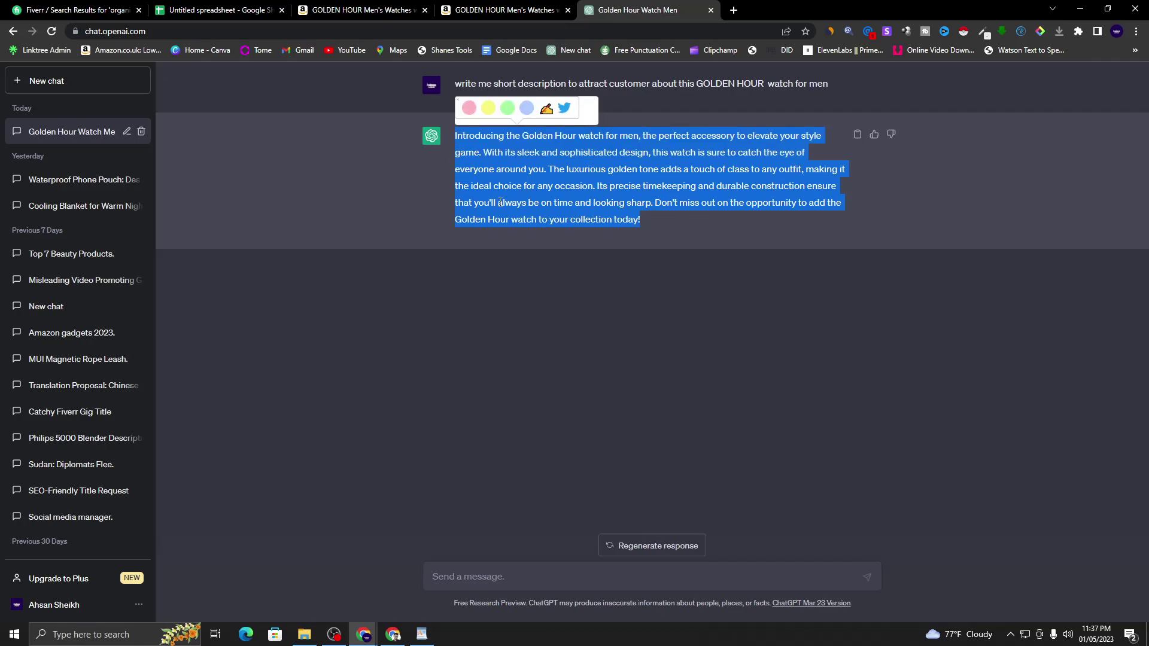
# - Copy the full Golden Hour watch description and bring the WordPad draft forward
pyautogui.click(559, 286)
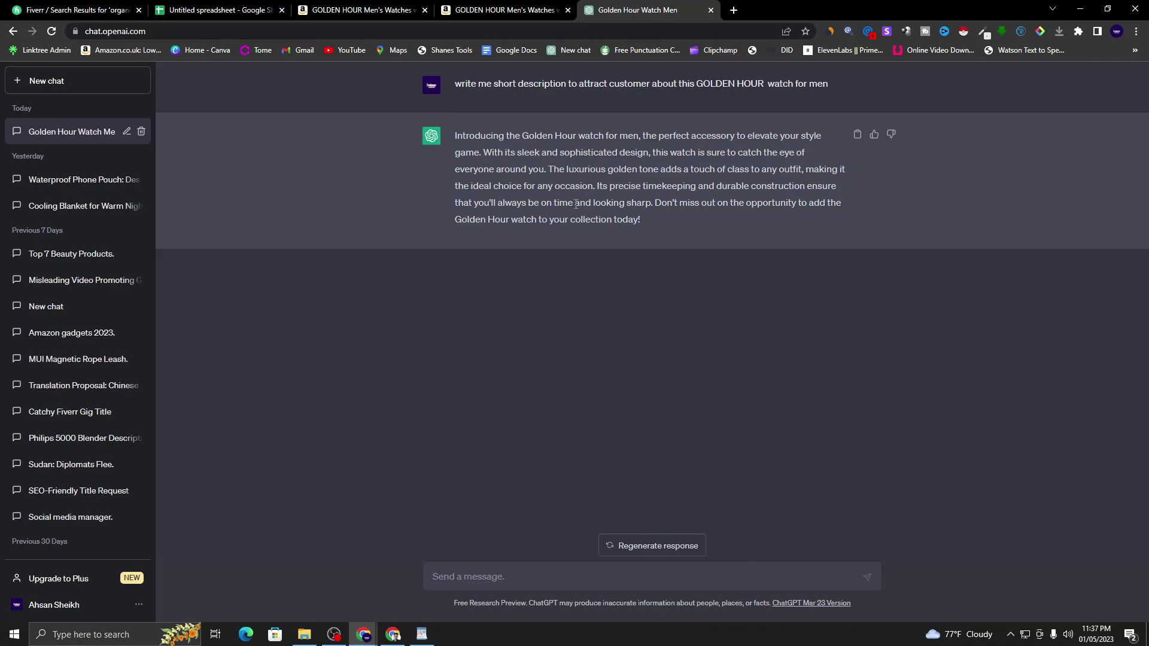
pyautogui.moveTo(672, 232); pyautogui.dragTo(453, 137)
pyautogui.rightClick(482, 138)
pyautogui.click(497, 153)
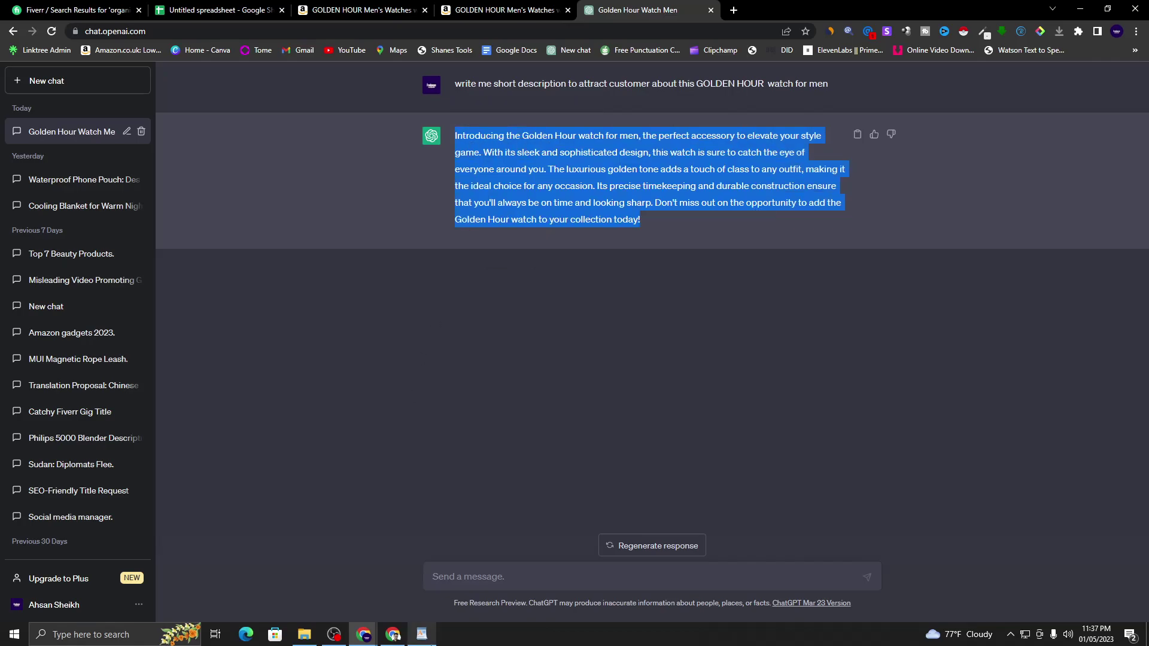
pyautogui.click(424, 635)
pyautogui.click(864, 279)
# - Paste the description below the Amazon link in WordPad, then minimize it and return to ChatGPT
pyautogui.rightClick(812, 279)
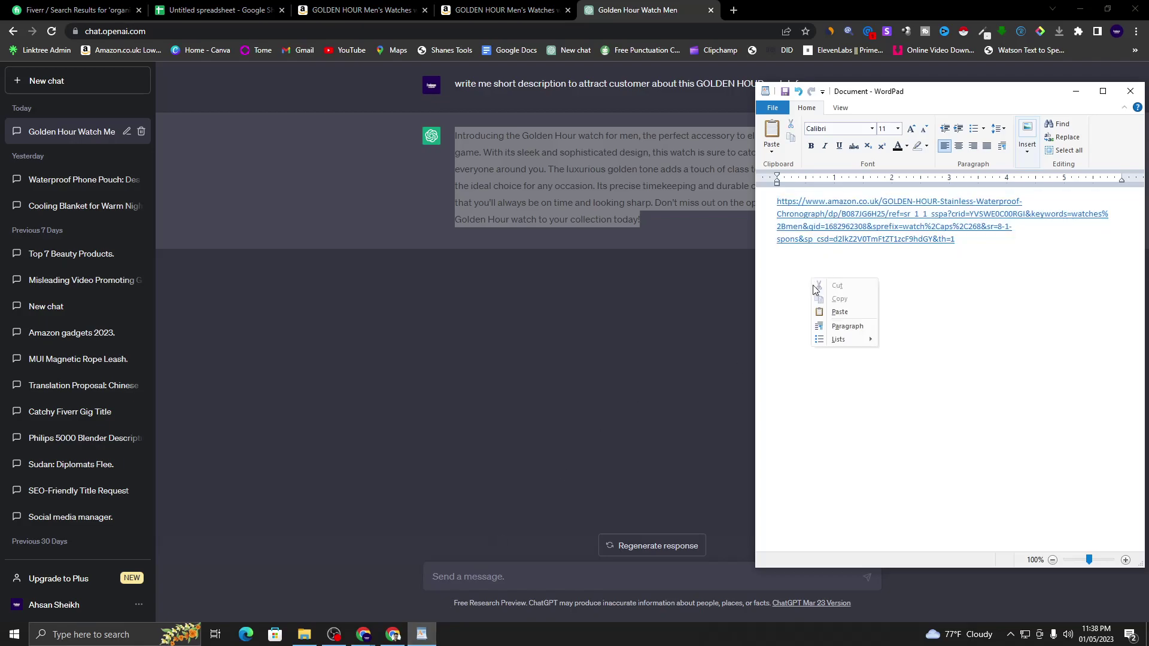
pyautogui.click(840, 311)
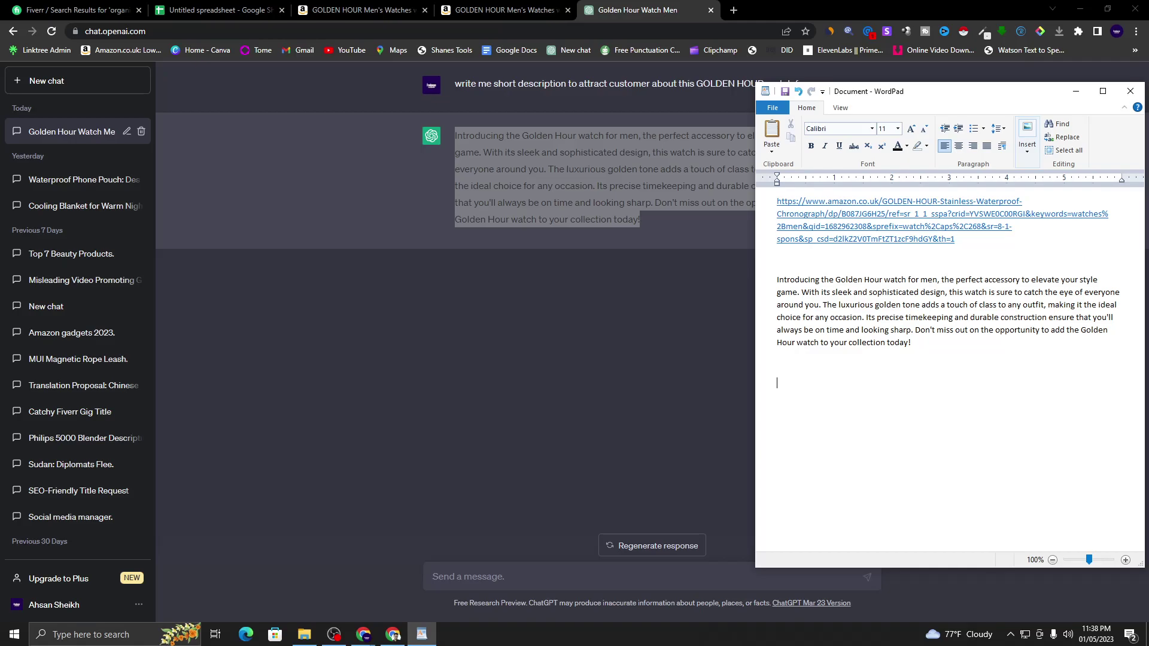
pyautogui.click(1075, 91)
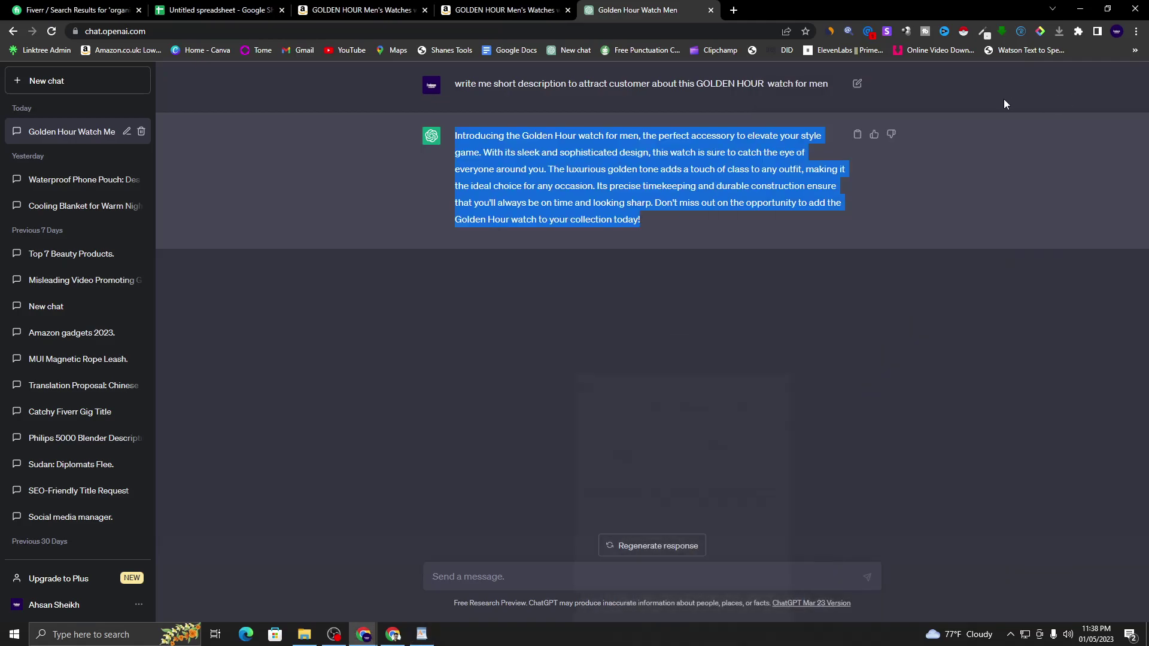
pyautogui.click(503, 10)
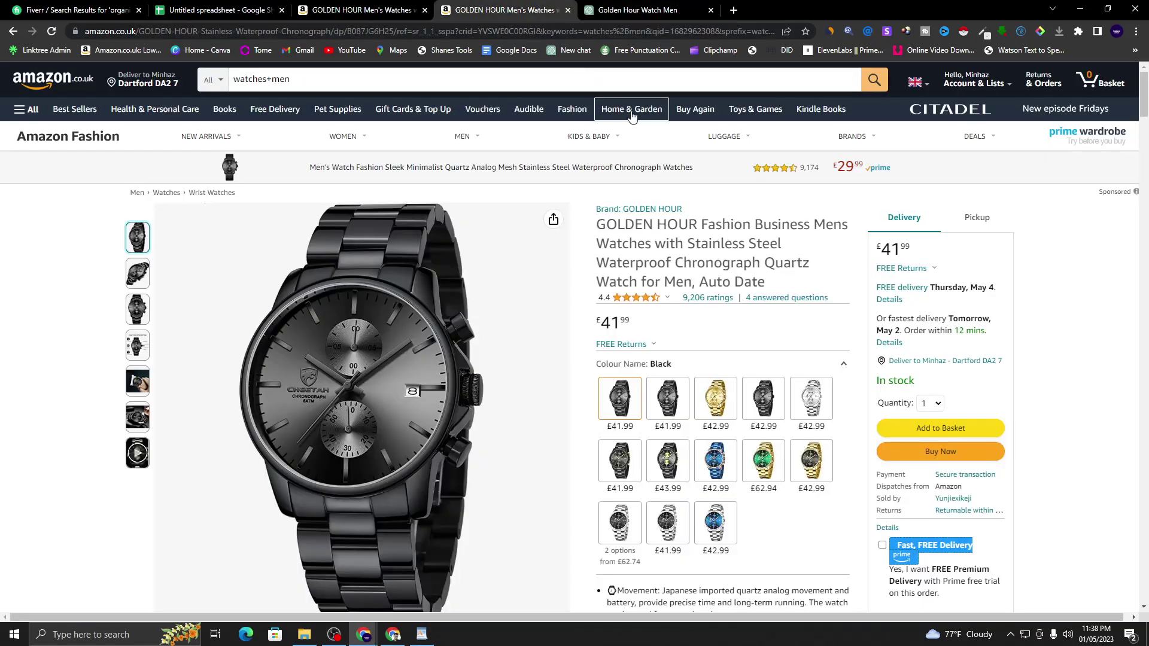
pyautogui.click(645, 16)
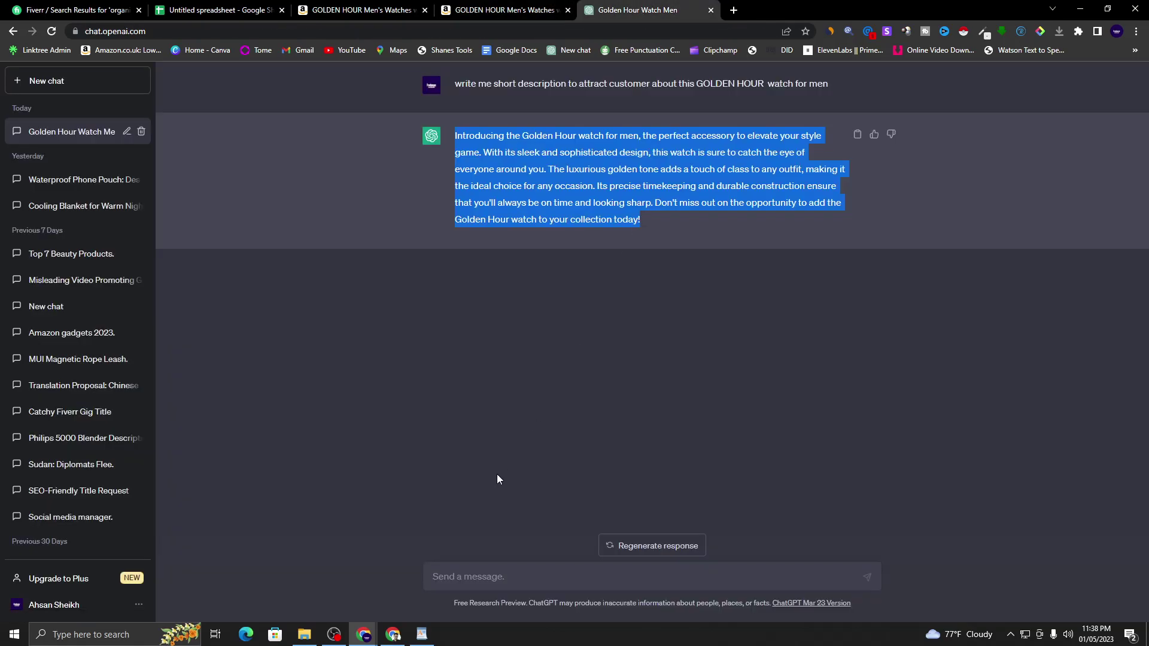
pyautogui.click(495, 576)
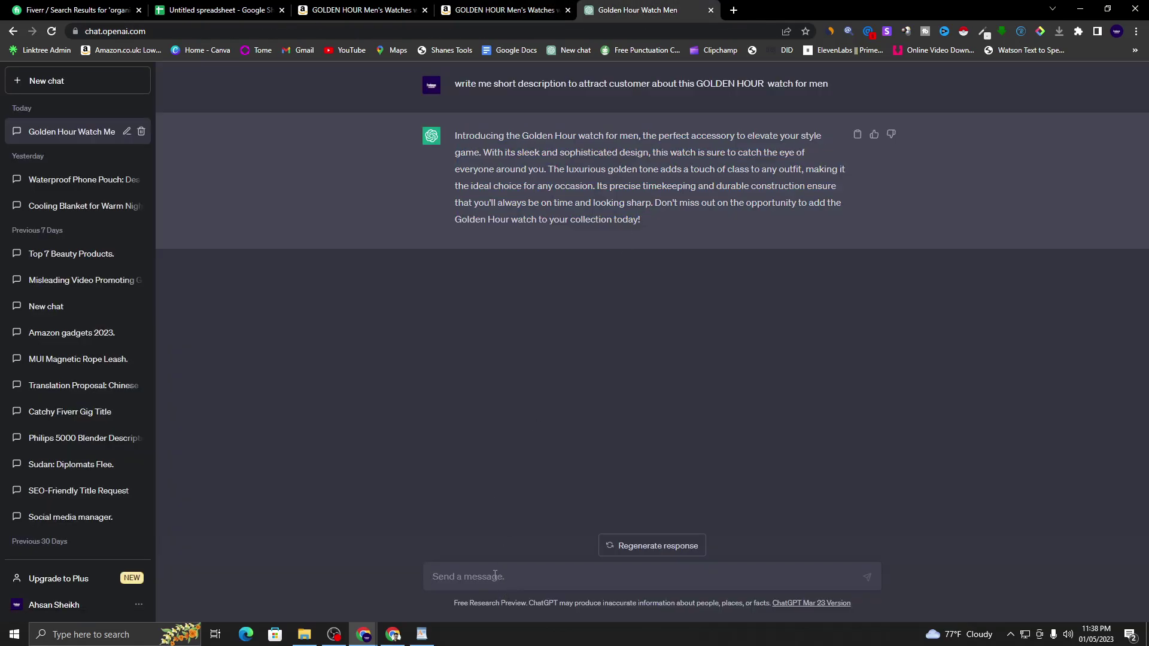
# - Ask ChatGPT 'write me some features to thios product with bulletpoint' and review the bulleted reply
pyautogui.write('write me some features to thios pr')
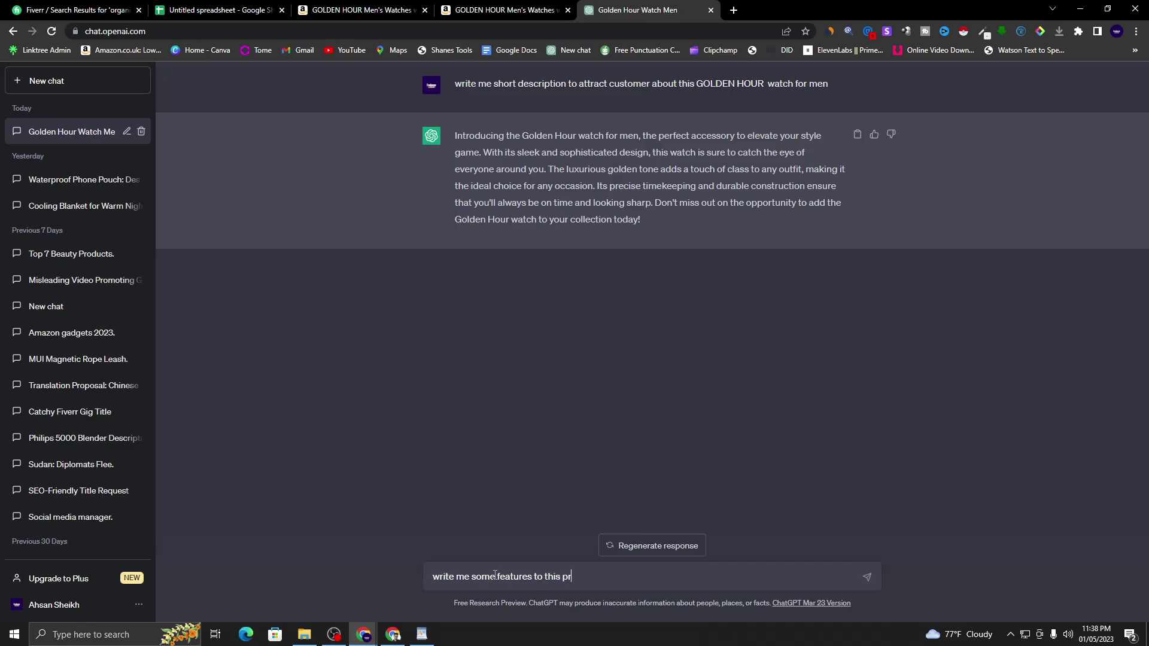
pyautogui.write('oduct with bulletpoint')
pyautogui.press('Return')
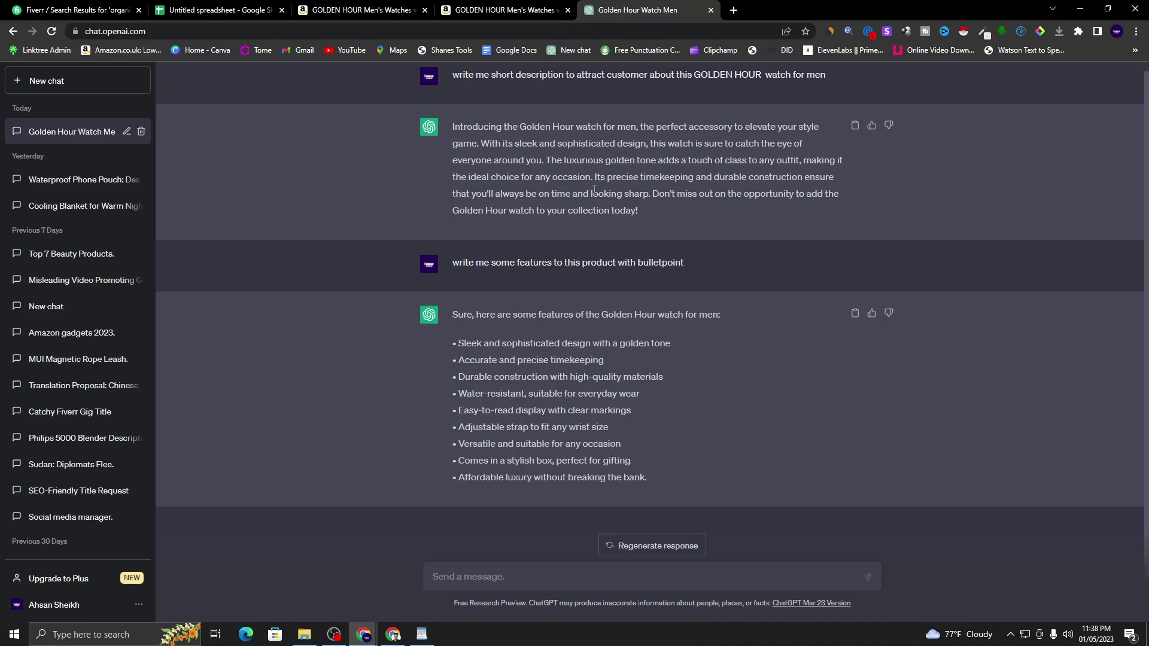
pyautogui.moveTo(490, 78); pyautogui.dragTo(817, 84)
pyautogui.click(706, 185)
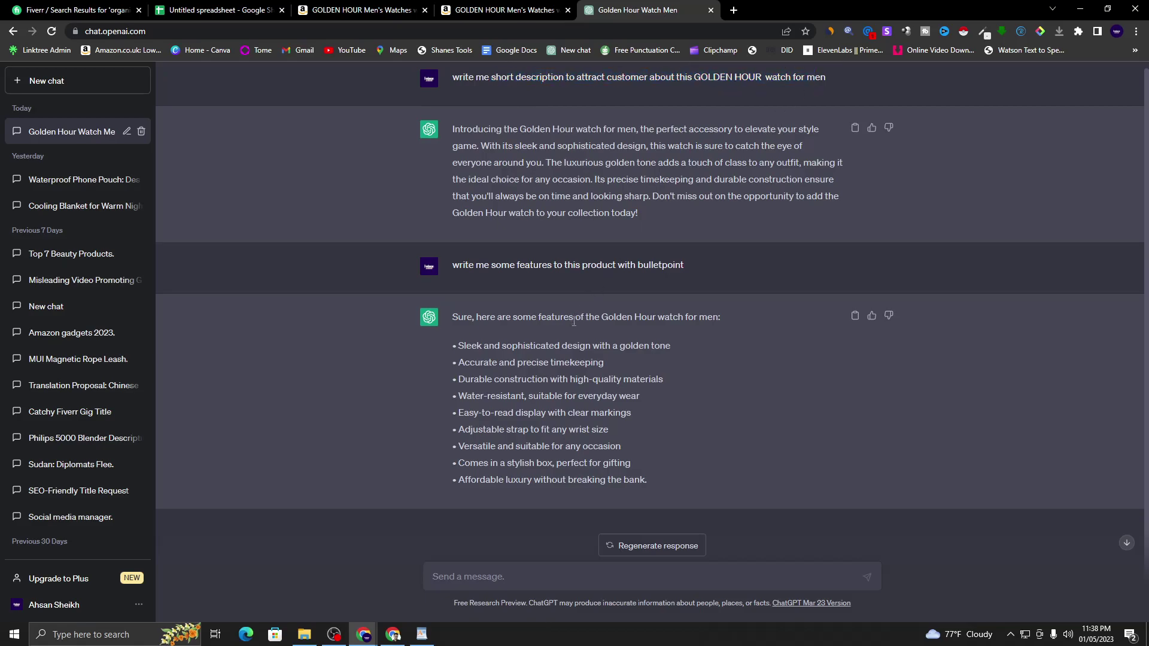
pyautogui.moveTo(539, 321); pyautogui.dragTo(681, 318)
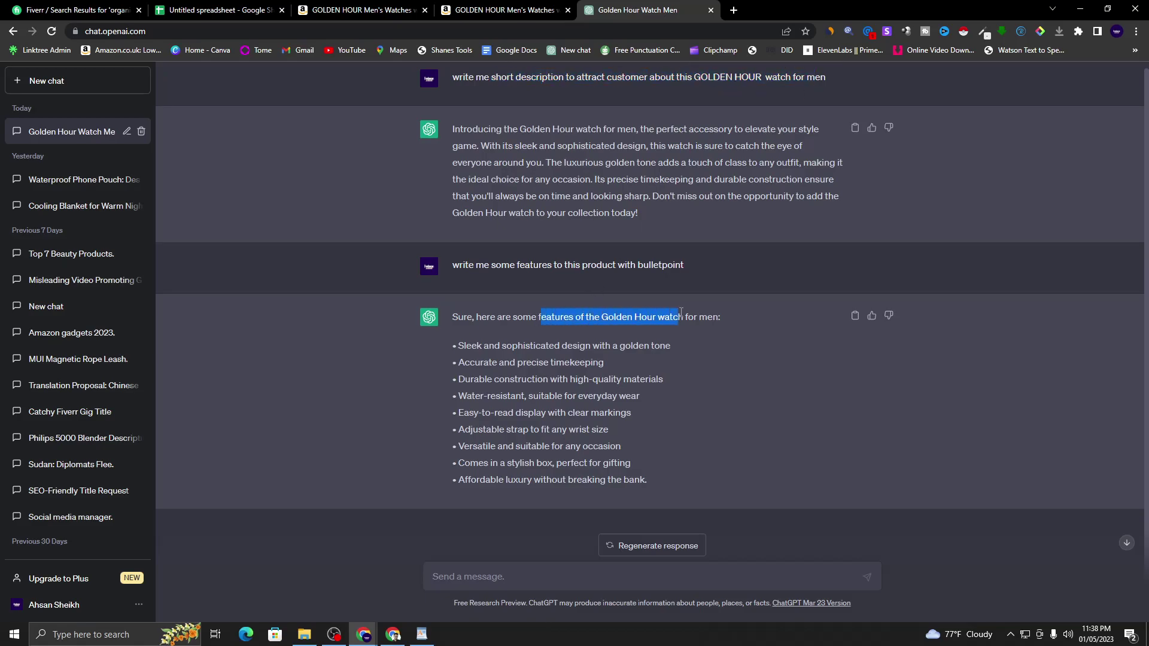
pyautogui.click(634, 264)
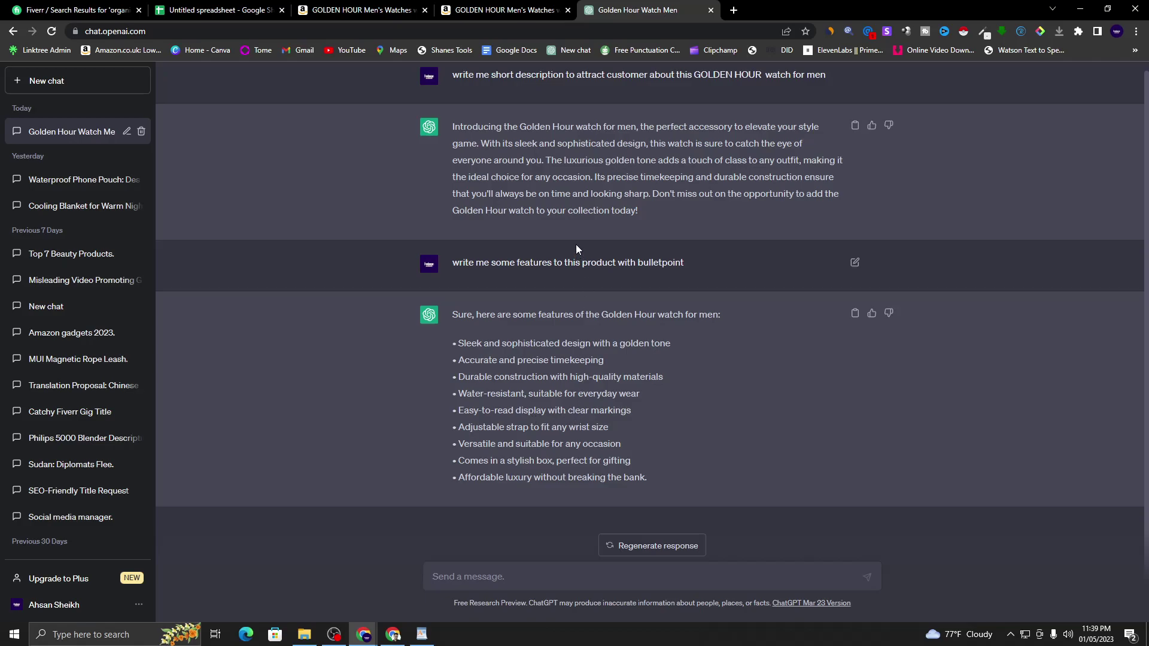
# - Look over the description paragraph and the nine feature bullets in ChatGPT's replies
pyautogui.moveTo(454, 343); pyautogui.dragTo(651, 473)
pyautogui.click(522, 201)
pyautogui.moveTo(453, 126); pyautogui.dragTo(648, 210)
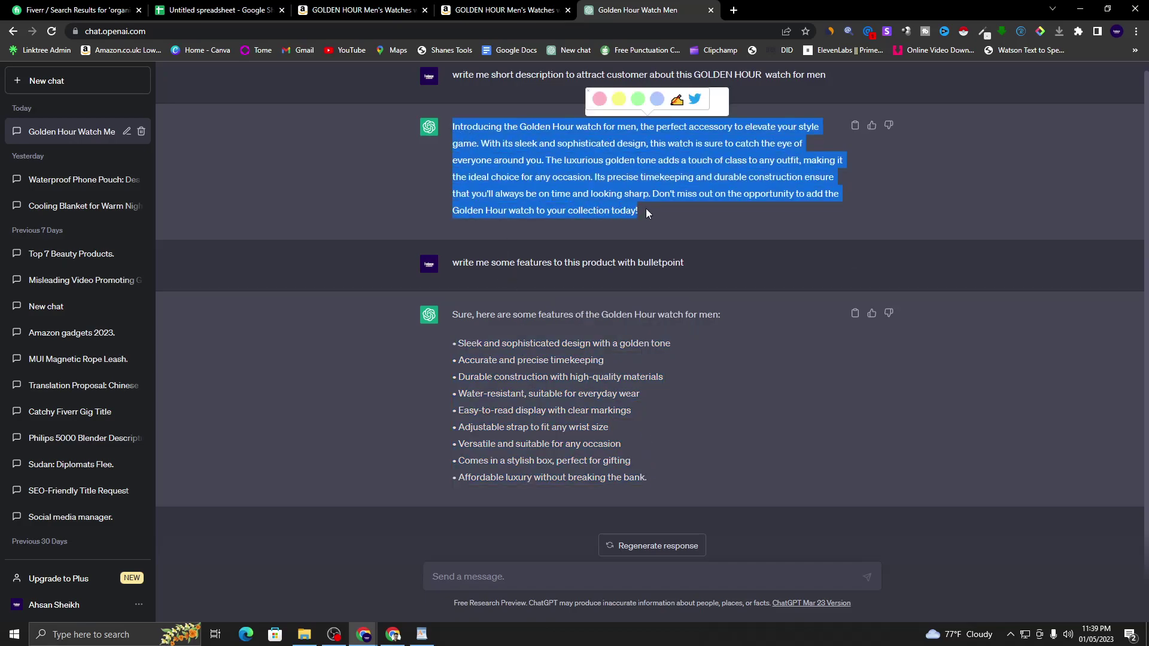
pyautogui.click(572, 172)
pyautogui.moveTo(454, 343); pyautogui.dragTo(651, 475)
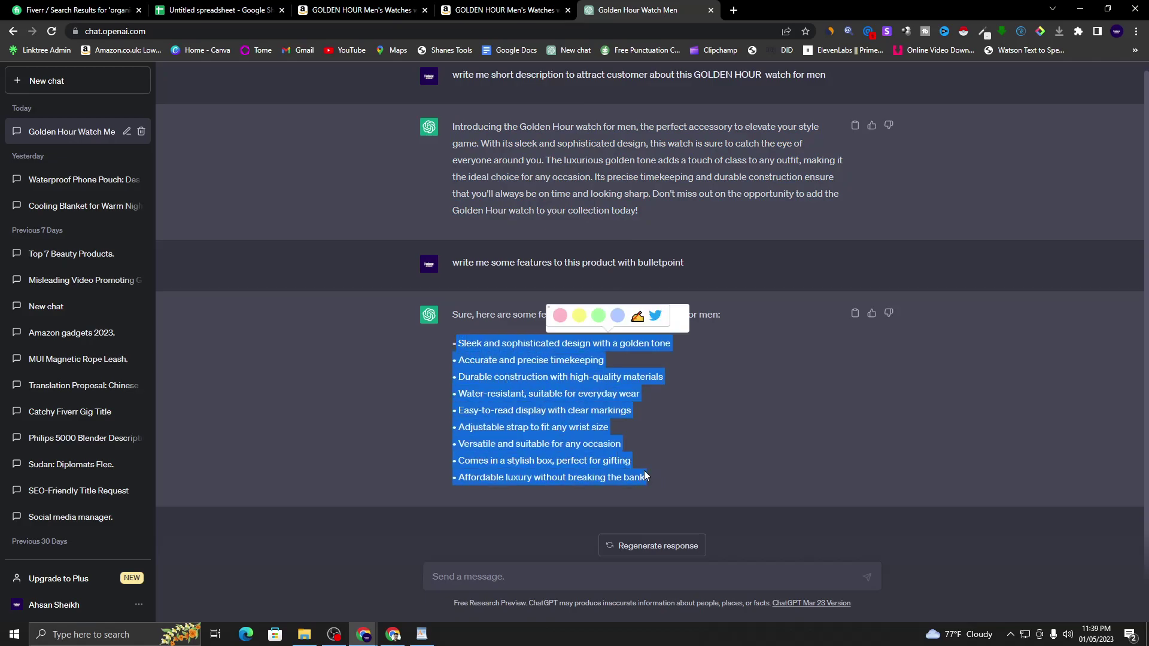
pyautogui.click(717, 432)
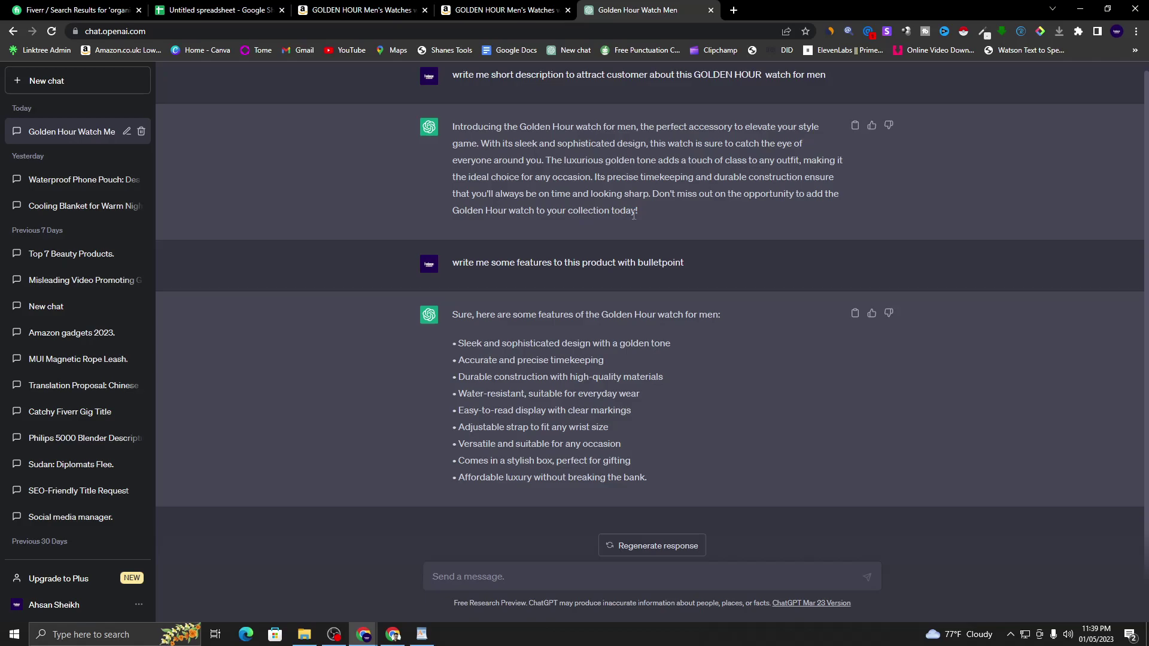
# - Copy the 'Don't miss out…' closing sentence and paste it into the WordPad draft
pyautogui.moveTo(666, 193)
pyautogui.mouseDown()
pyautogui.moveTo(655, 196)
pyautogui.moveTo(680, 204)
pyautogui.mouseUp()
pyautogui.rightClick(686, 195)
pyautogui.click(709, 203)
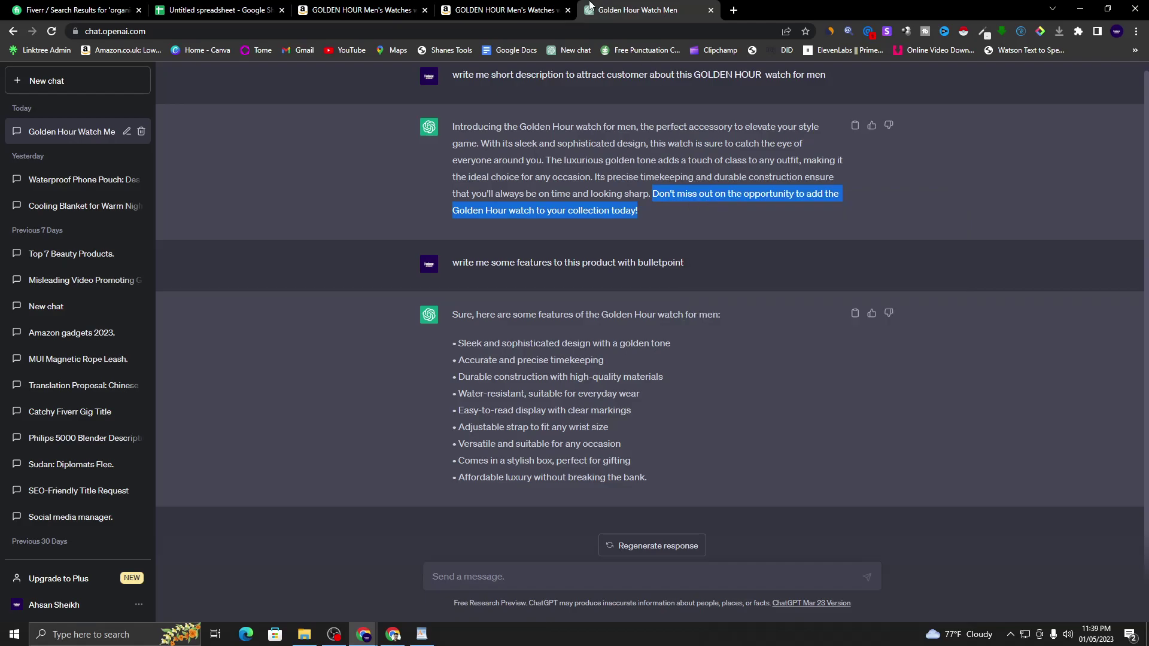
pyautogui.click(545, 7)
pyautogui.click(635, 9)
pyautogui.click(426, 634)
pyautogui.rightClick(801, 383)
pyautogui.click(820, 423)
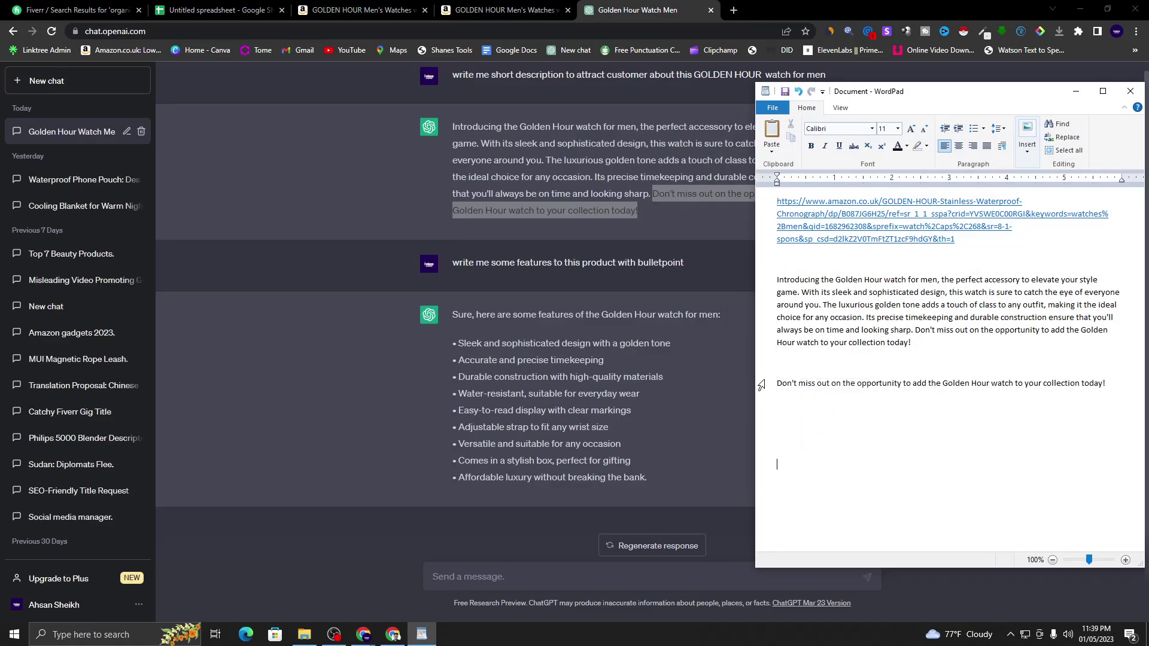
# - Back in ChatGPT, recheck the description paragraph and its closing sentence
pyautogui.click(625, 192)
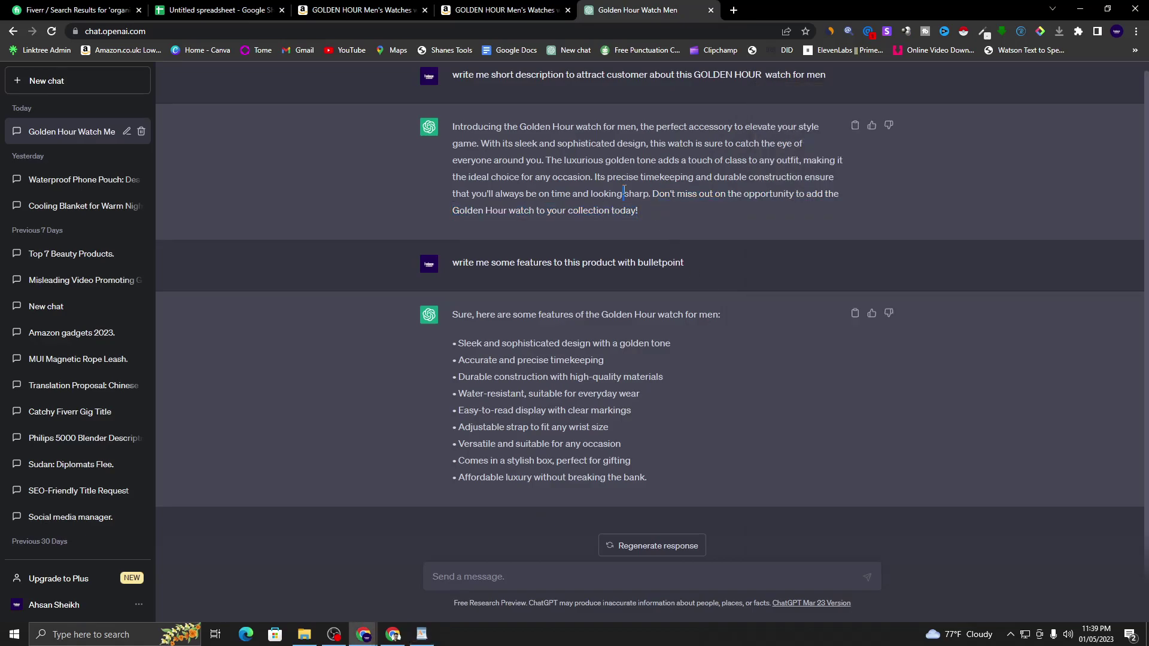
pyautogui.moveTo(469, 122); pyautogui.dragTo(690, 206)
pyautogui.click(630, 324)
pyautogui.moveTo(653, 193); pyautogui.dragTo(694, 217)
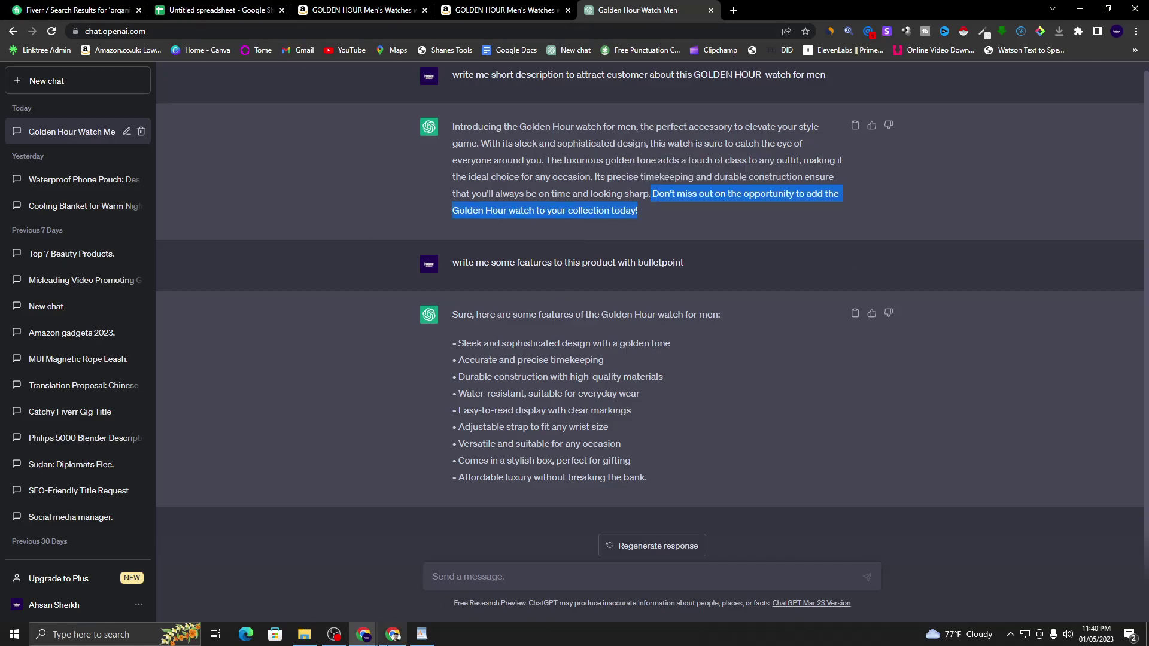
pyautogui.click(504, 417)
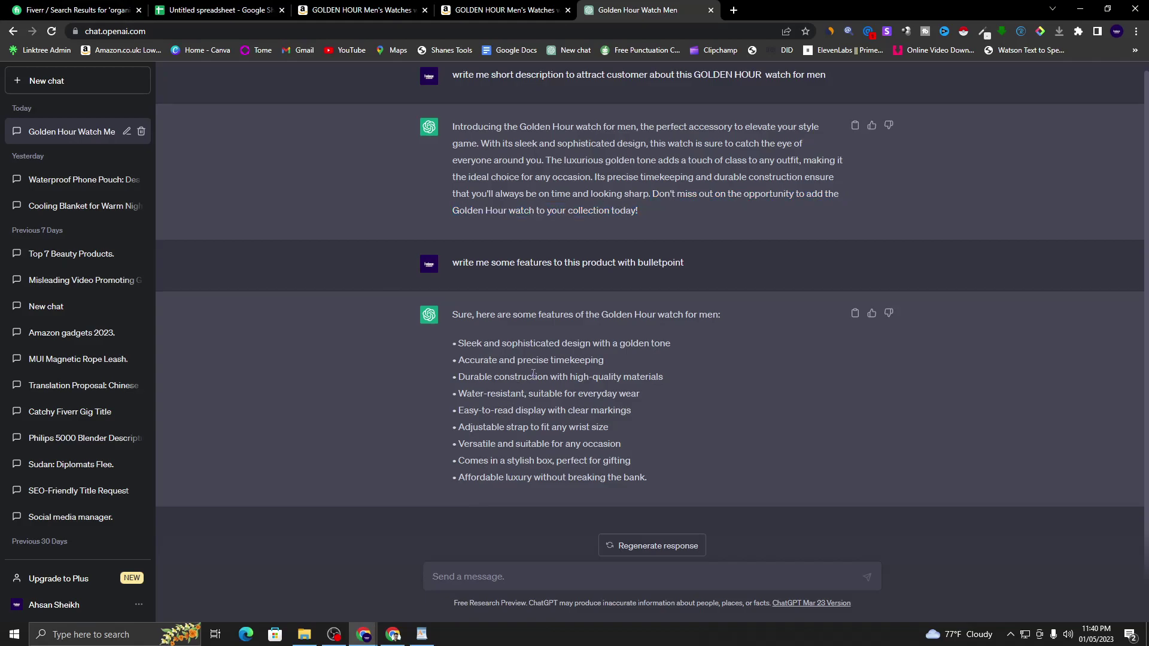
pyautogui.scroll(1, 574, 300)
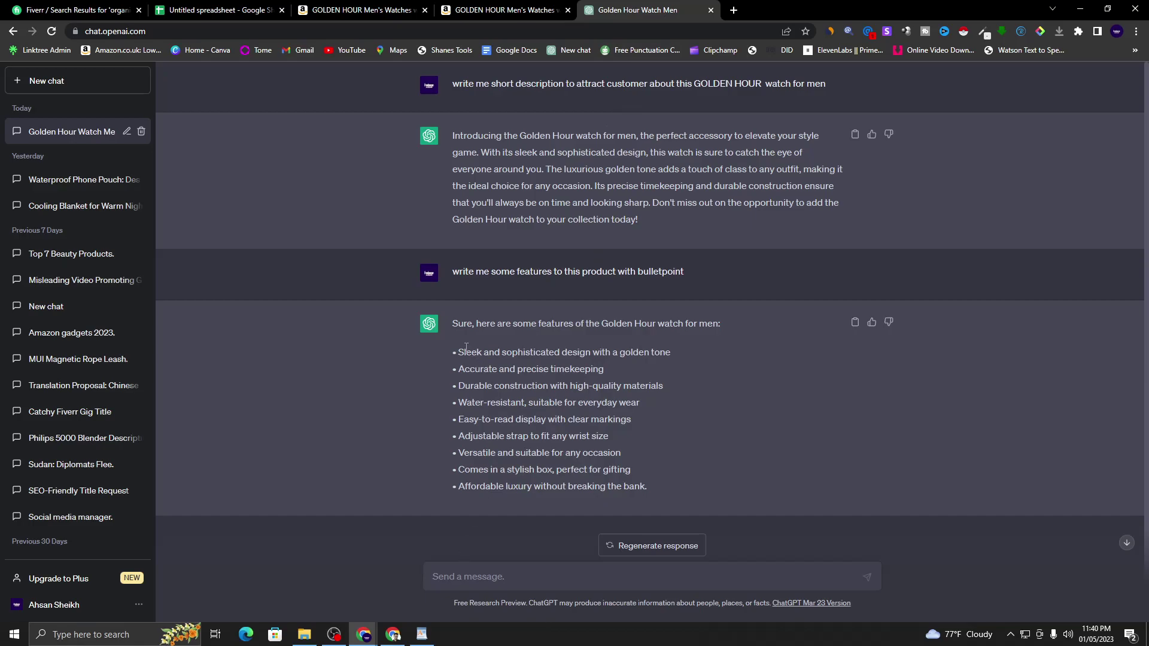
# - Copy the nine feature bullets from ChatGPT and paste them under the call-to-action in WordPad
pyautogui.moveTo(465, 356); pyautogui.dragTo(652, 488)
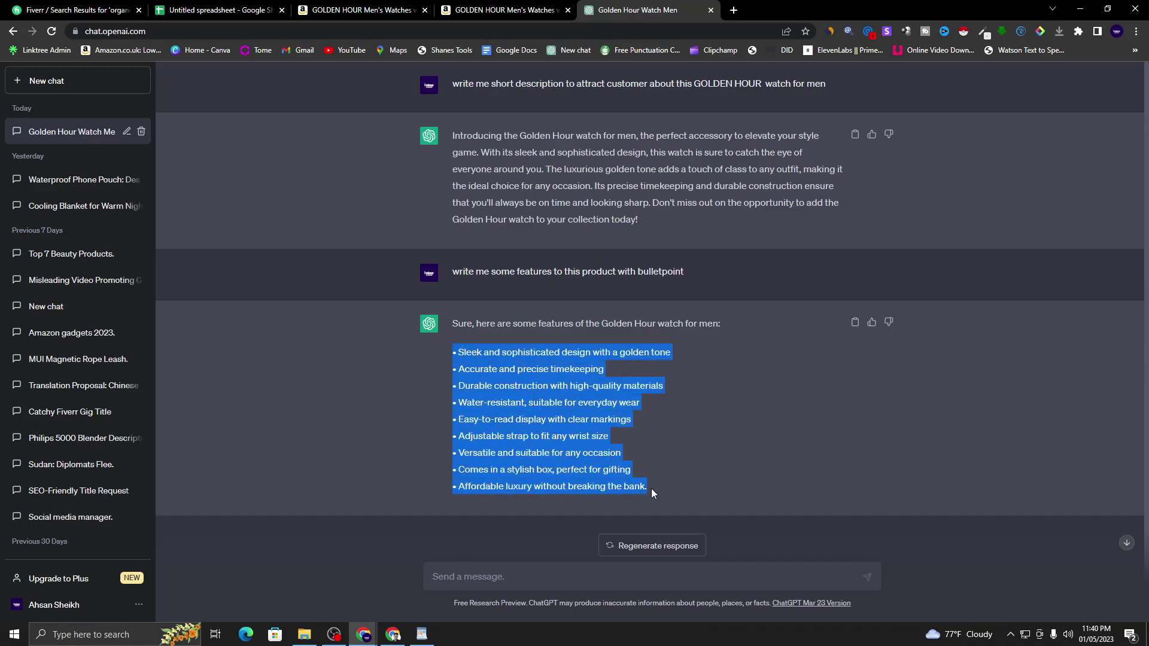
pyautogui.rightClick(553, 419)
pyautogui.click(576, 429)
pyautogui.click(422, 633)
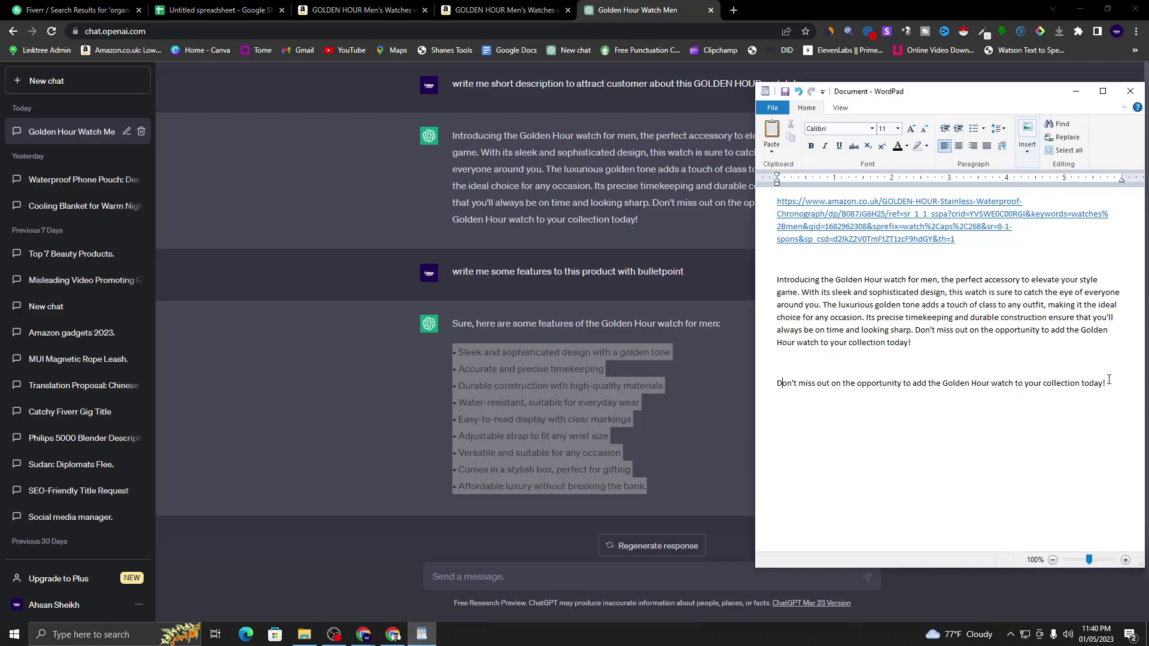
pyautogui.rightClick(807, 418)
pyautogui.click(835, 456)
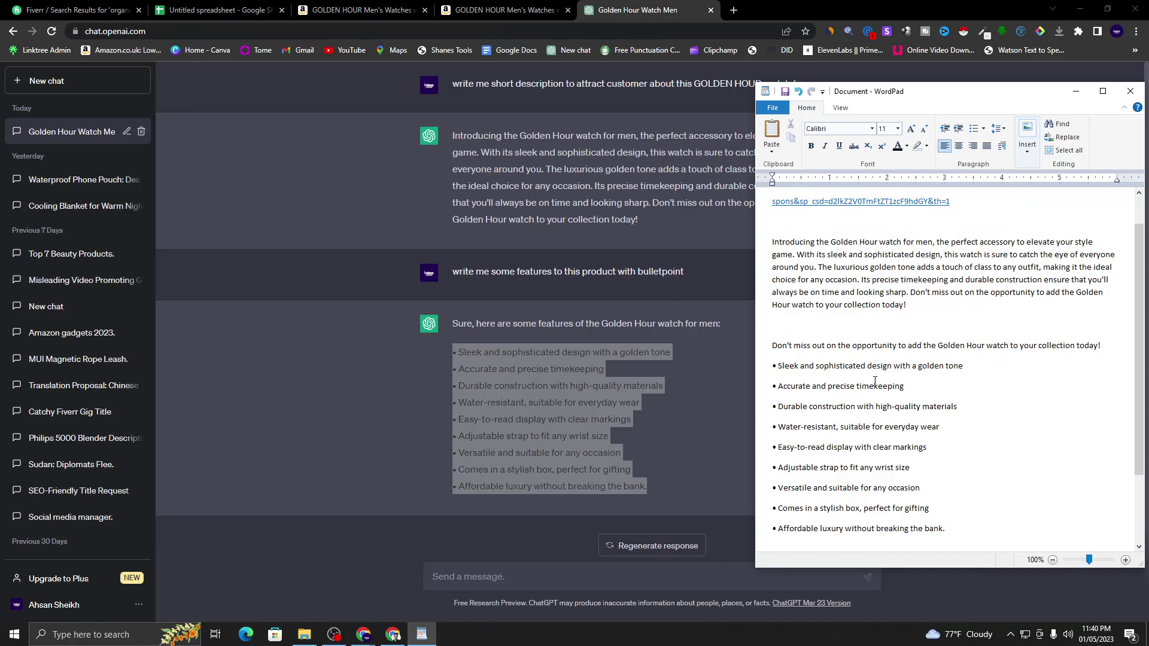
pyautogui.scroll(-3, 875, 381)
pyautogui.click(608, 318)
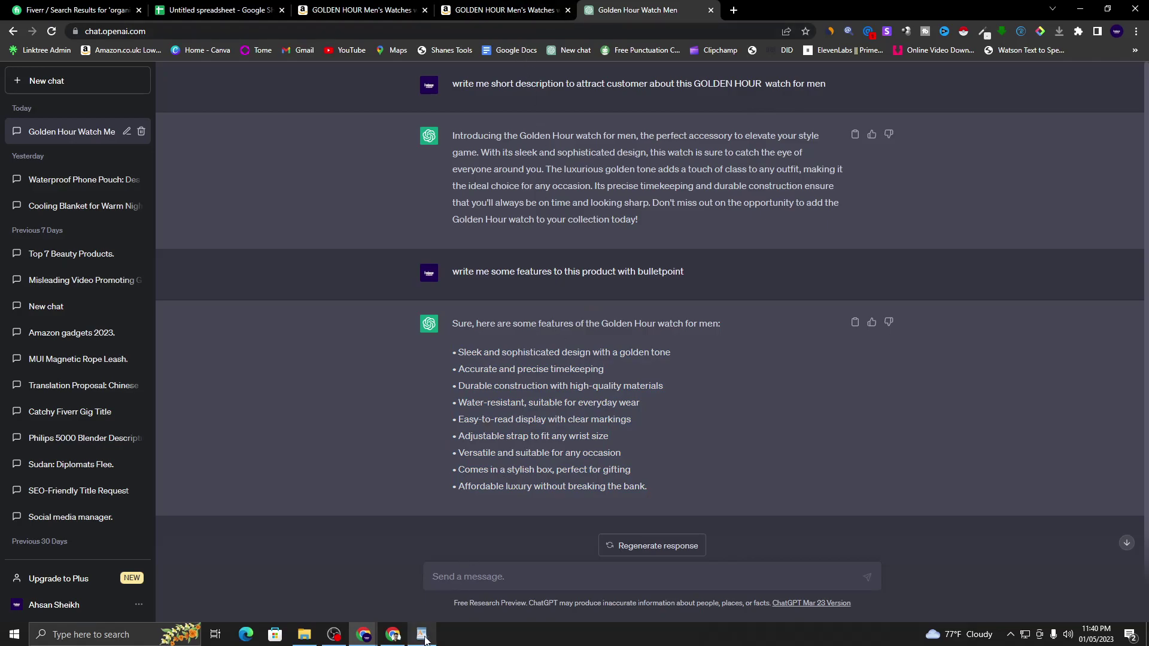
pyautogui.click(393, 634)
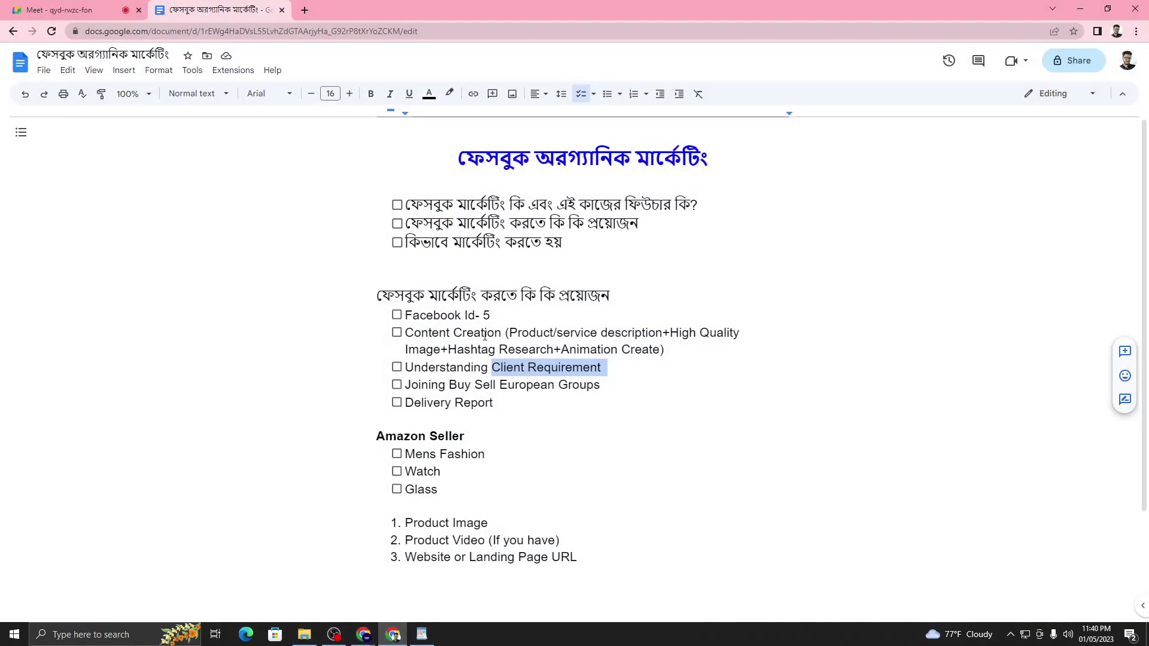
pyautogui.click(484, 335)
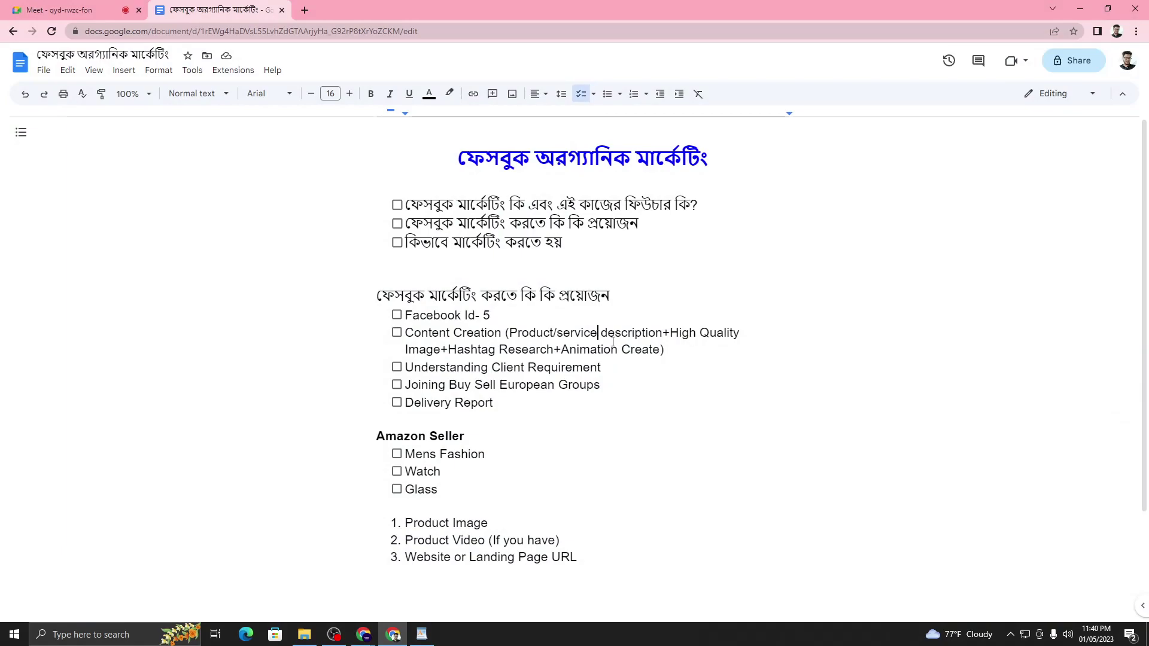
pyautogui.click(1080, 9)
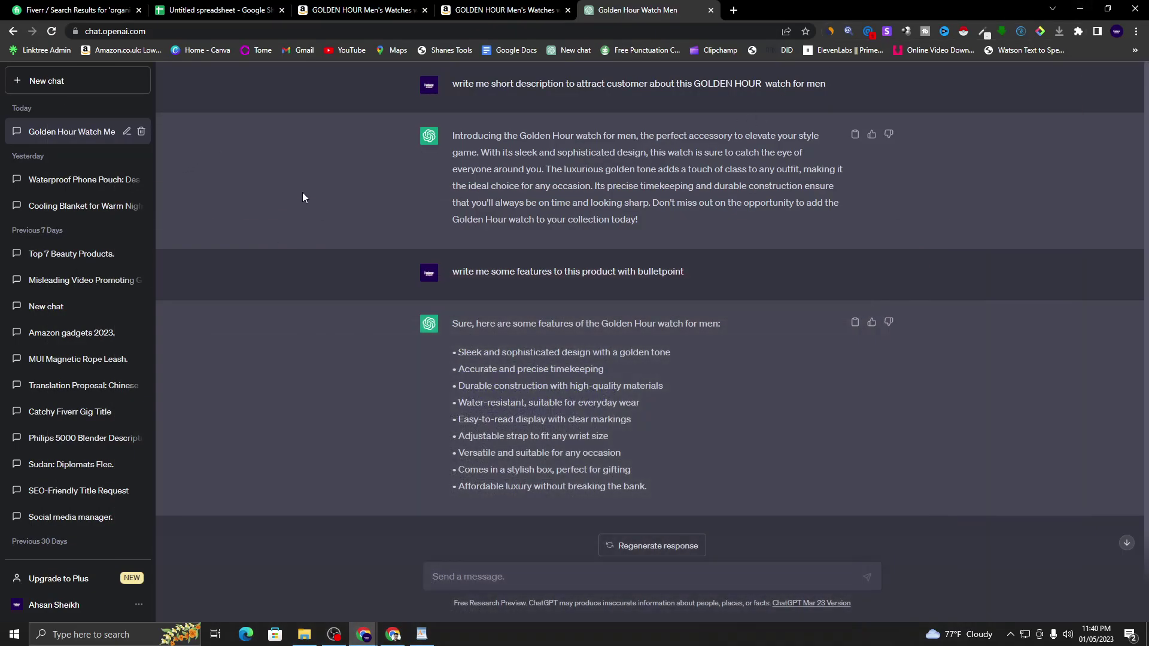
# - Compare the Amazon GOLDEN HOUR page URL with the link at the top of the WordPad draft
pyautogui.click(503, 10)
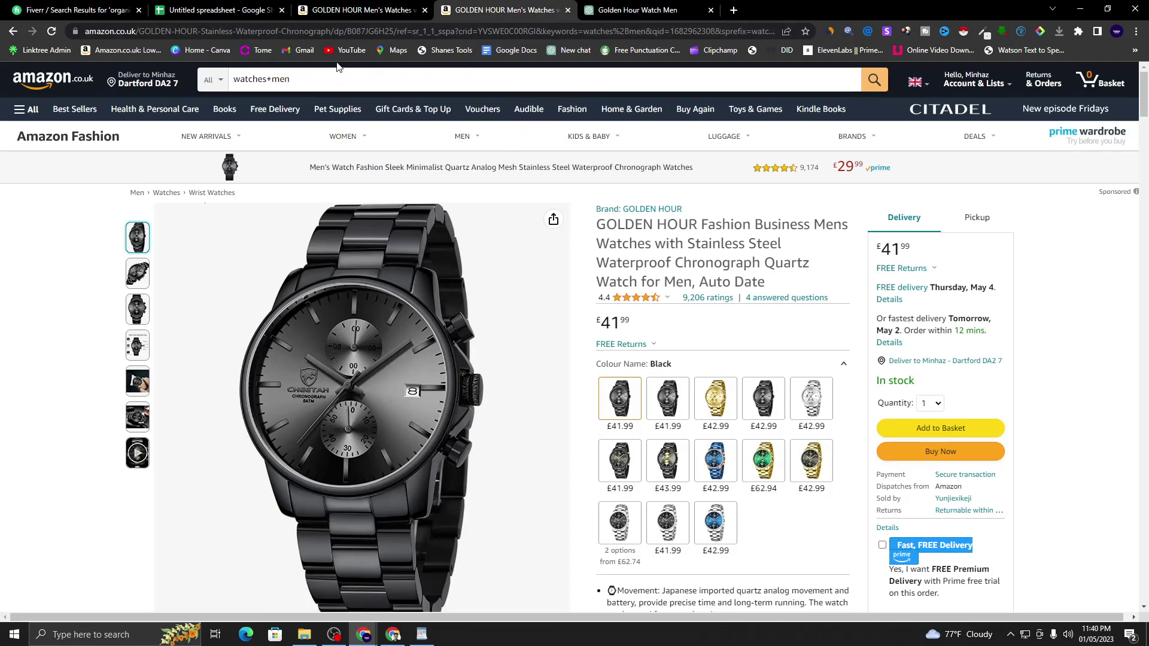
pyautogui.hotkey('ctrl', 'l')
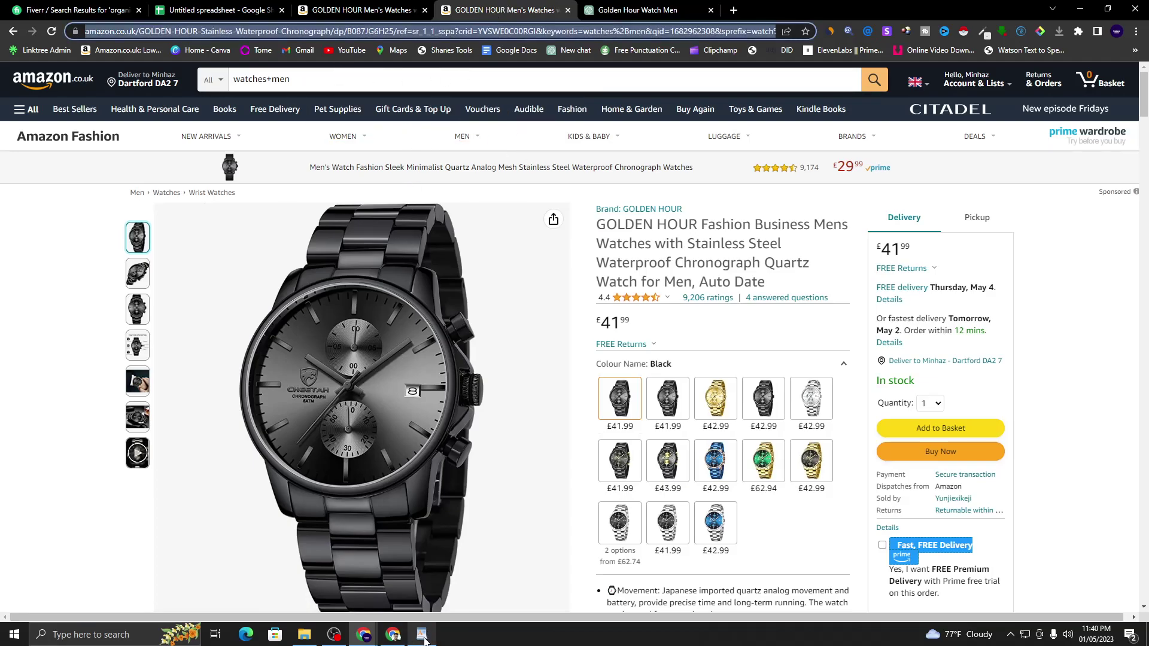
pyautogui.click(423, 635)
pyautogui.scroll(5, 893, 250)
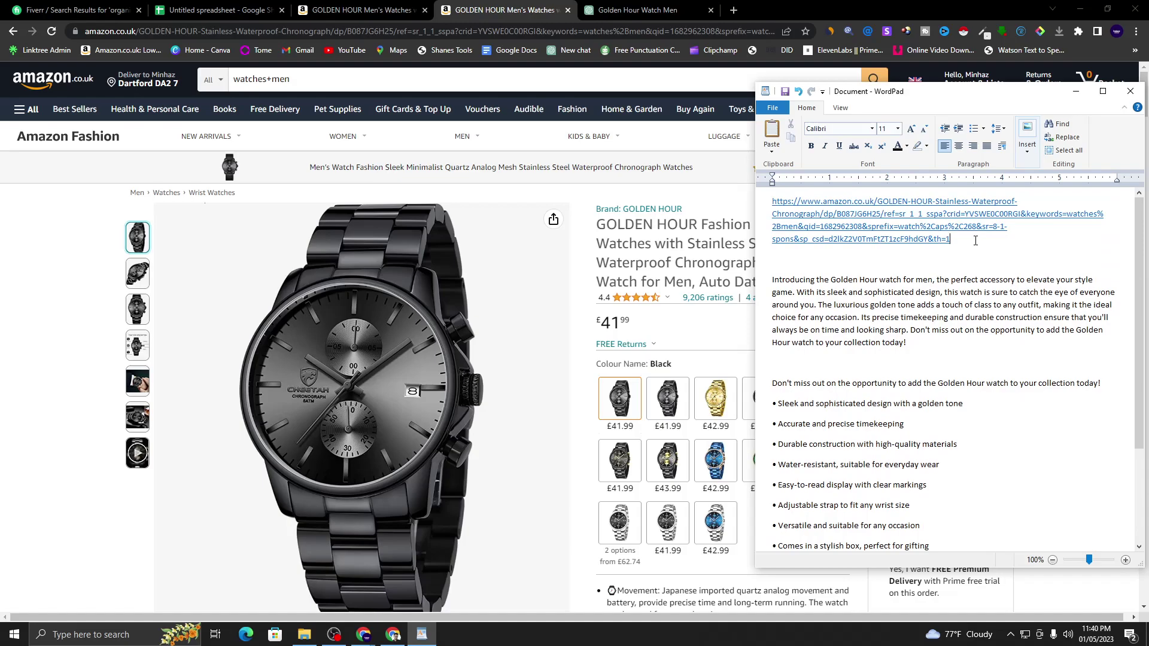
pyautogui.moveTo(967, 241); pyautogui.dragTo(773, 201)
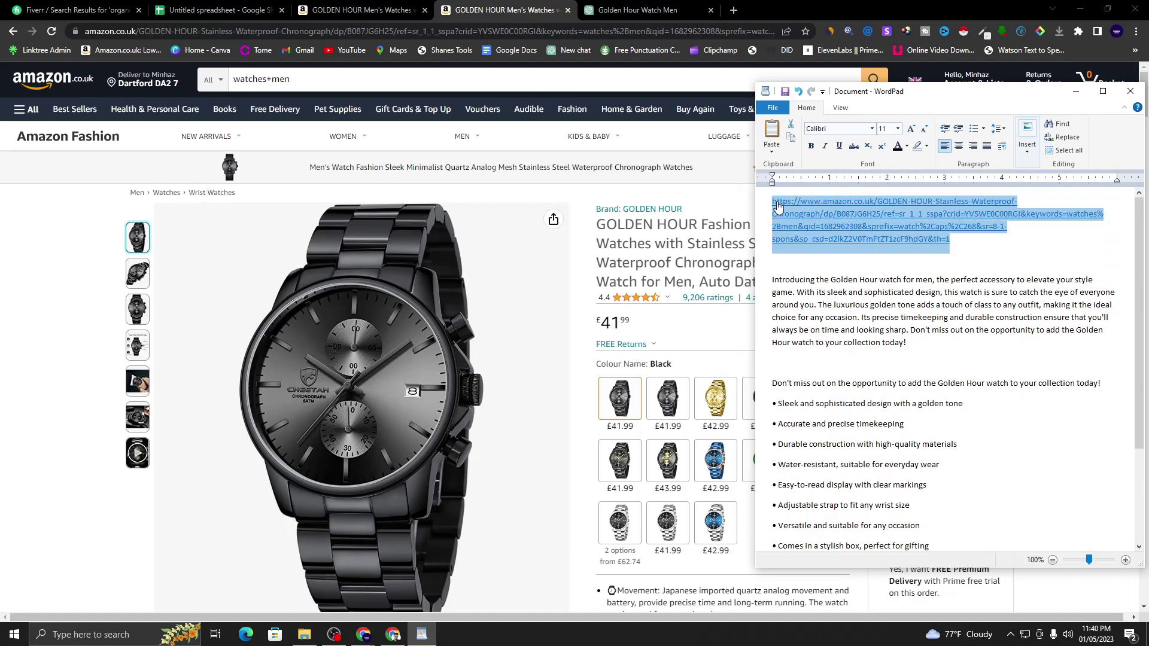
pyautogui.click(965, 244)
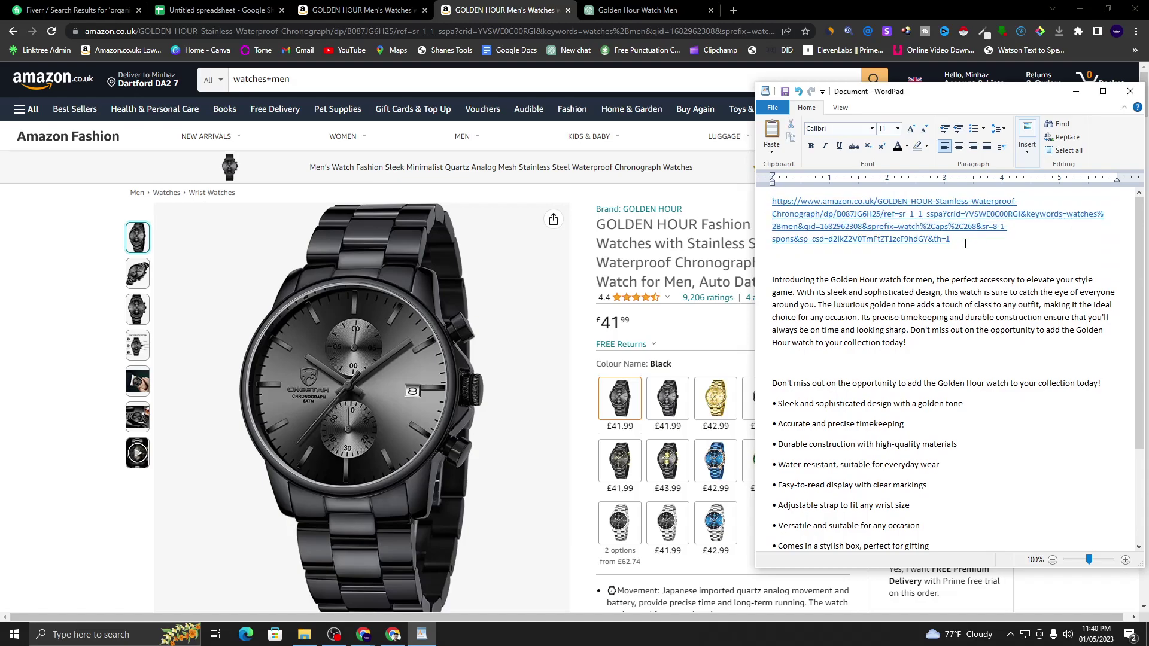
pyautogui.click(751, 215)
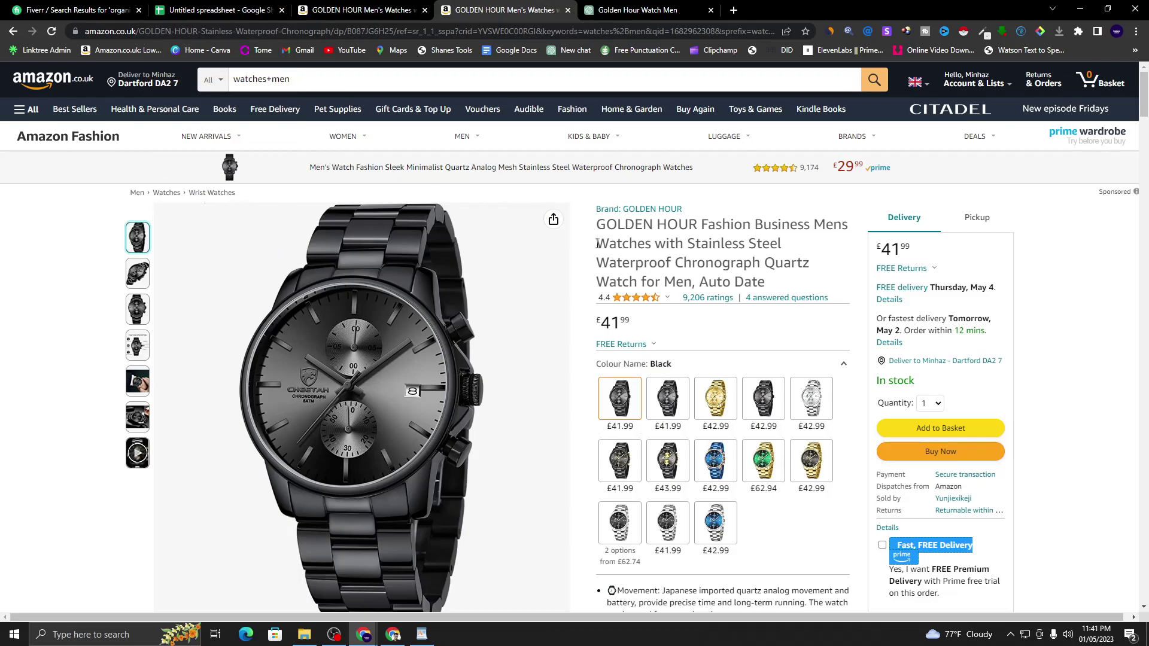
pyautogui.click(614, 34)
# - Search Google for 'free url shortener' in a new tab and open the URL Shortener Free site
pyautogui.click(734, 10)
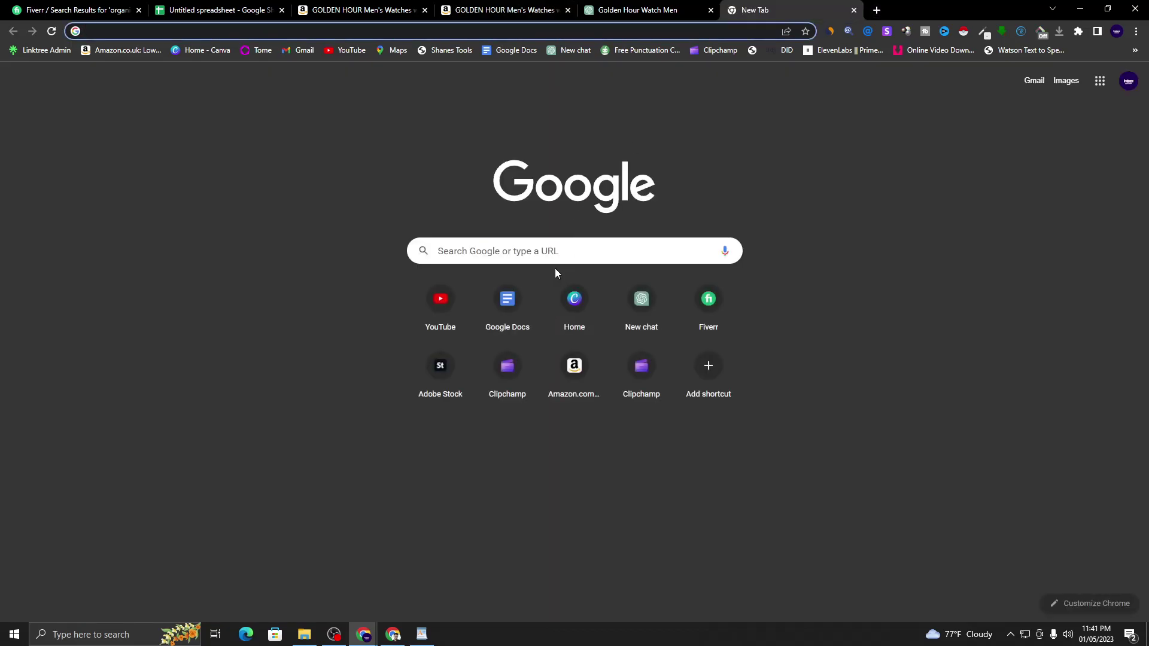
pyautogui.click(558, 253)
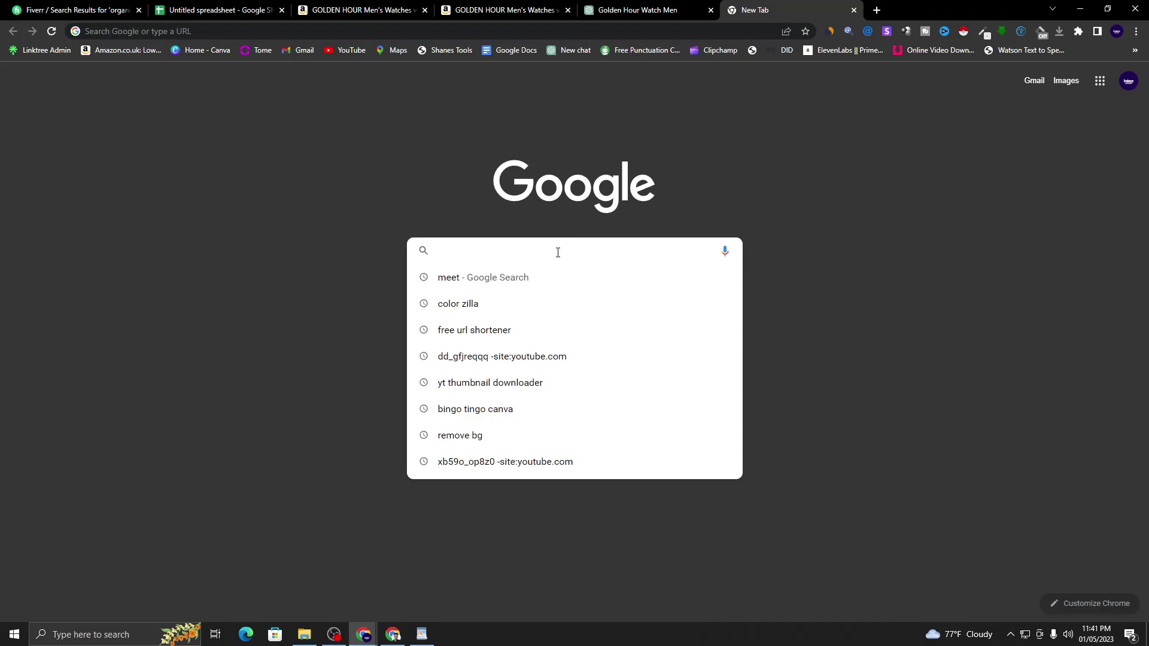
pyautogui.write('free url')
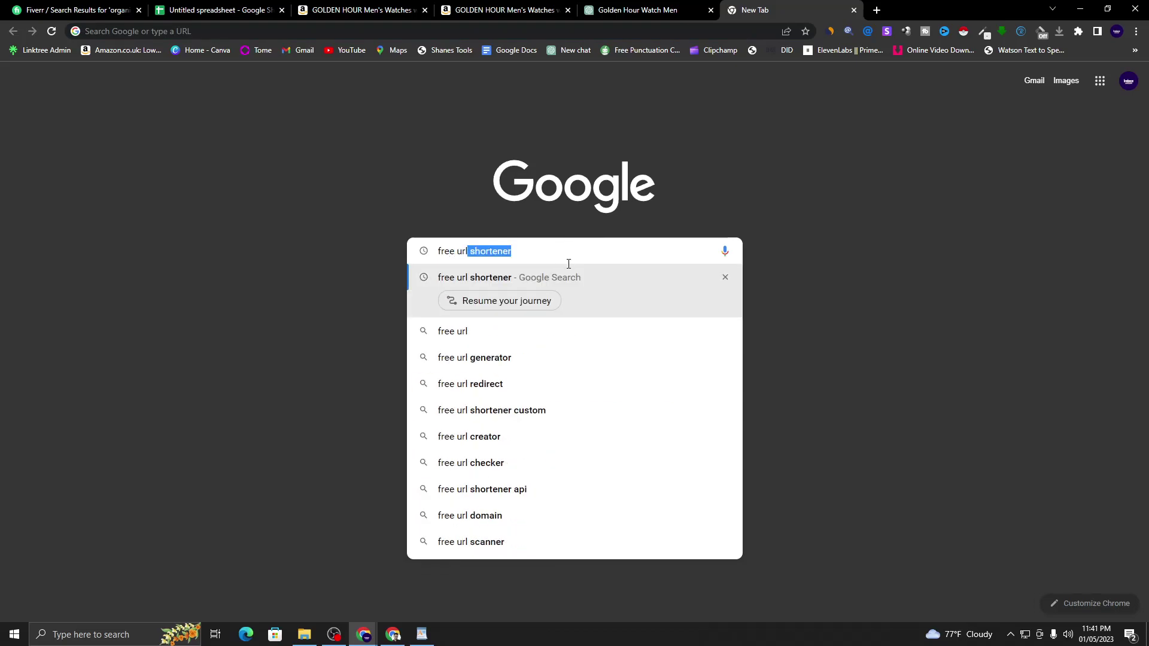
pyautogui.press('Return')
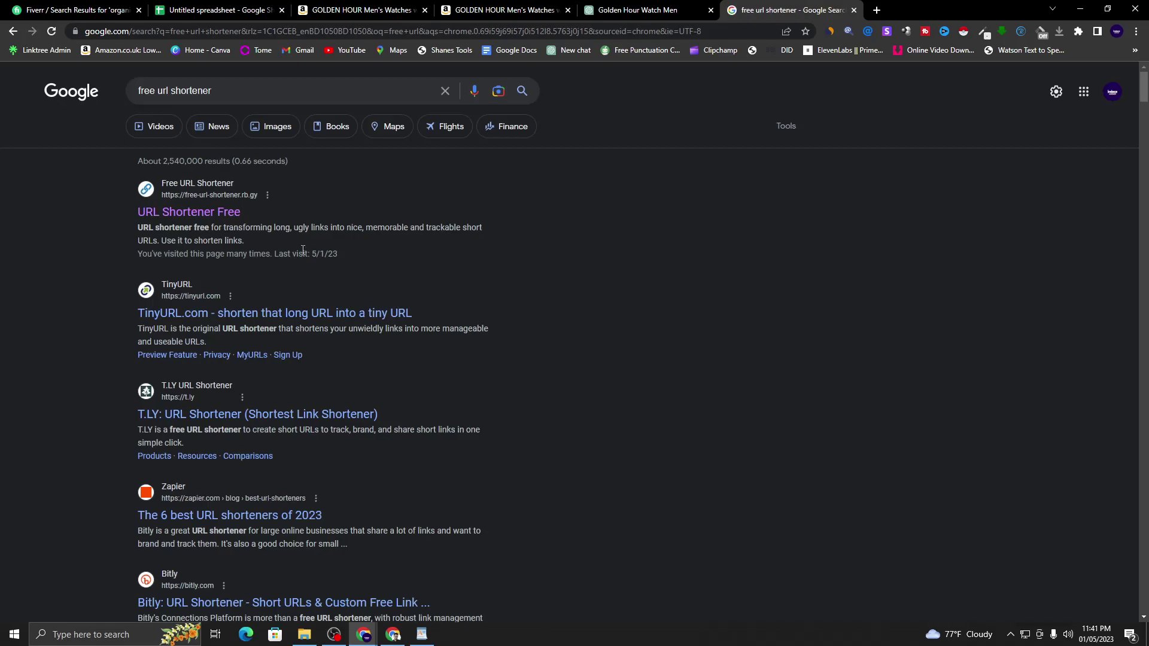
pyautogui.click(169, 187)
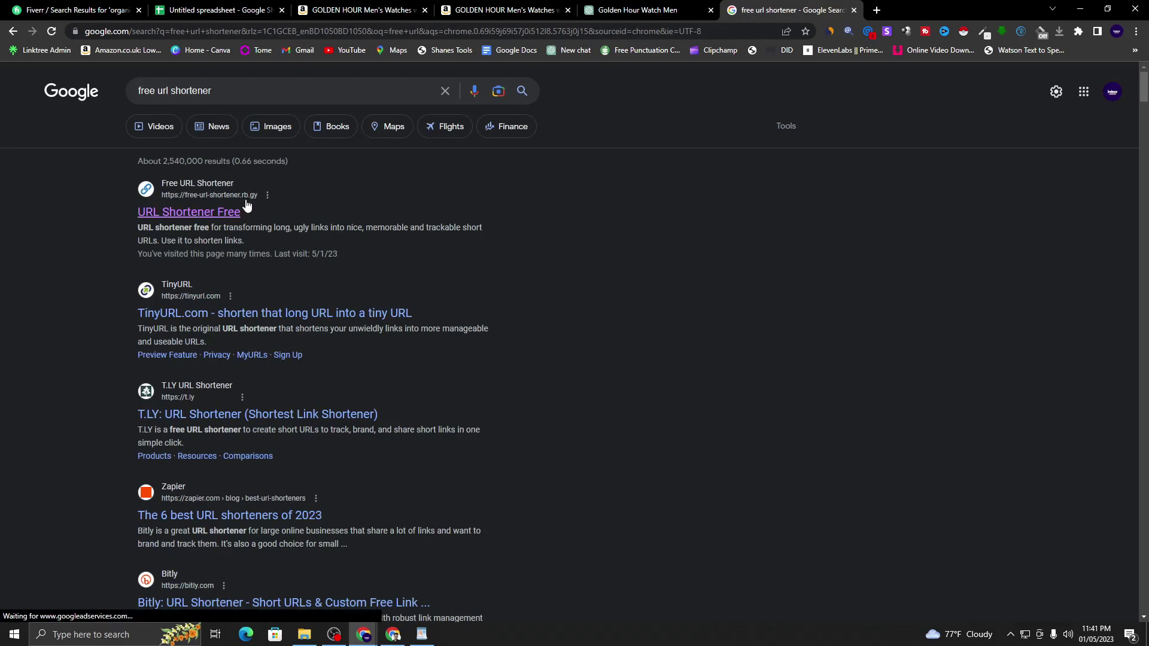
pyautogui.click(200, 213)
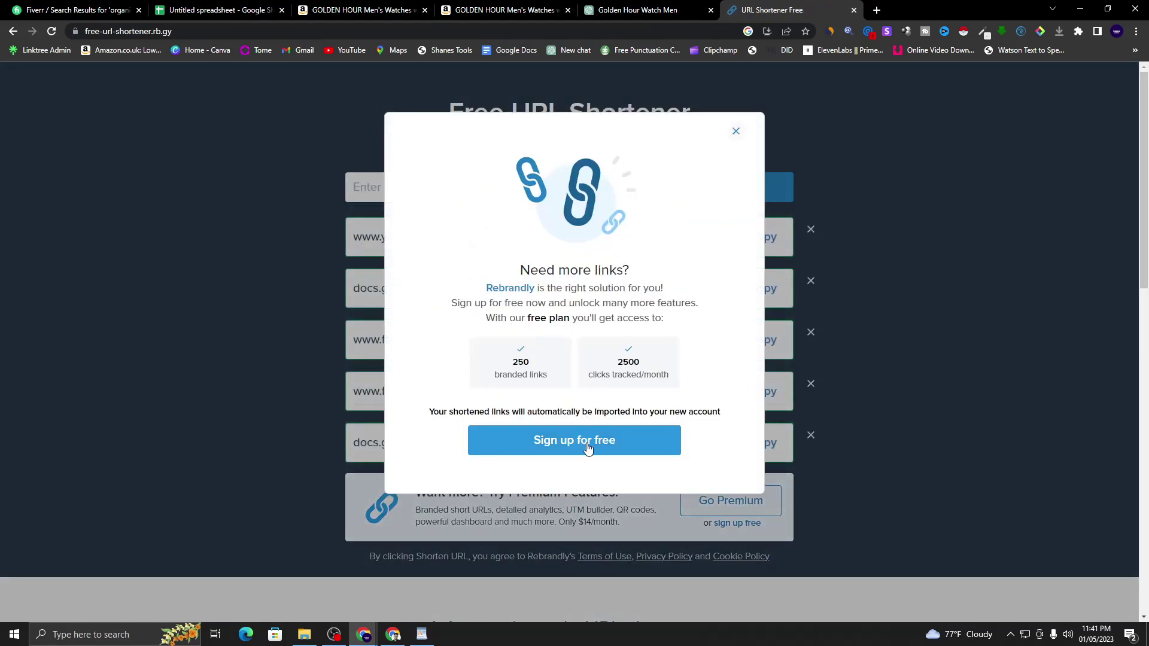
# - Start a free Rebrandly sign-up, close the rb.gy sign-up prompt, and move to the Rebrandly tab
pyautogui.click(587, 447)
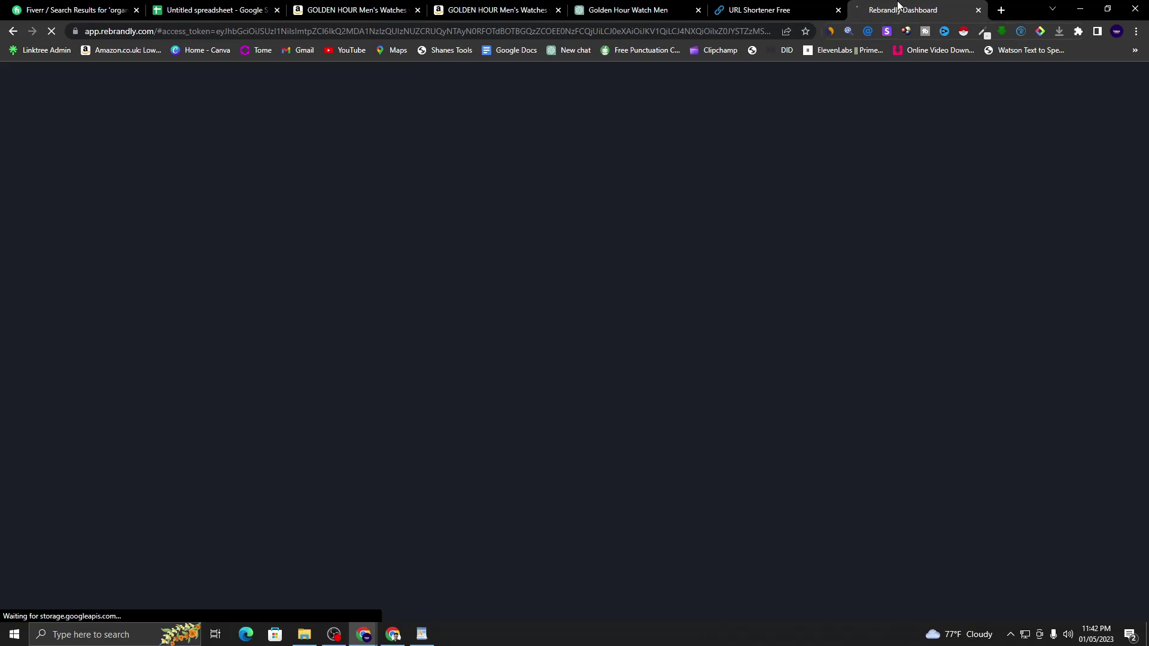
pyautogui.click(802, 8)
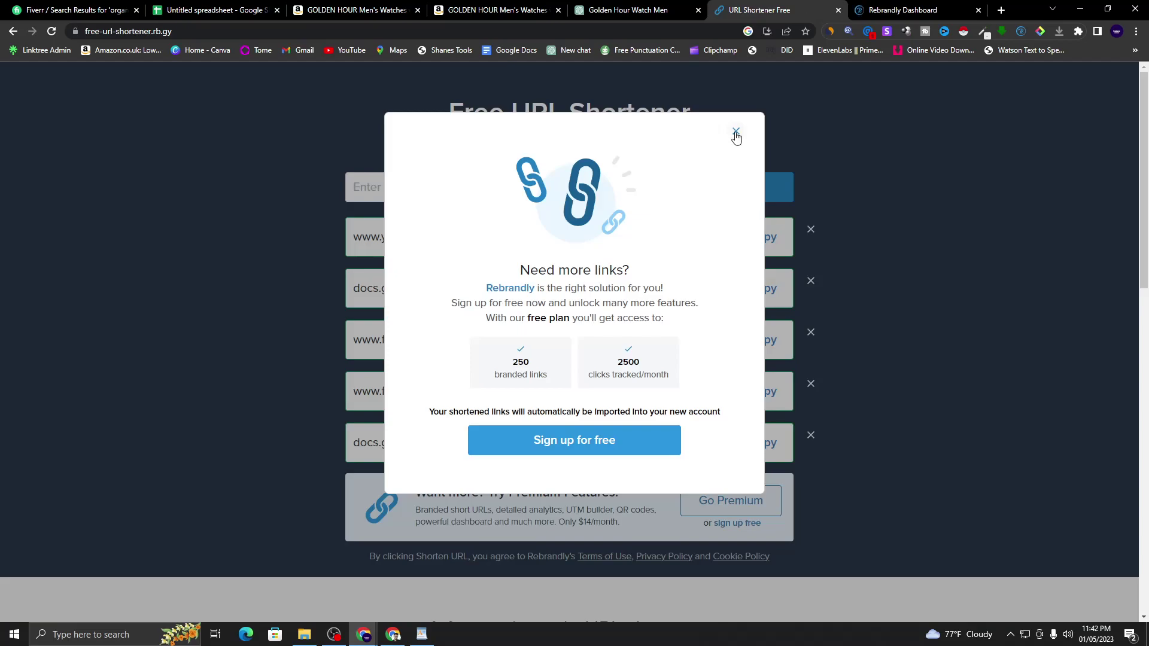
pyautogui.click(735, 131)
pyautogui.scroll(-4, 645, 303)
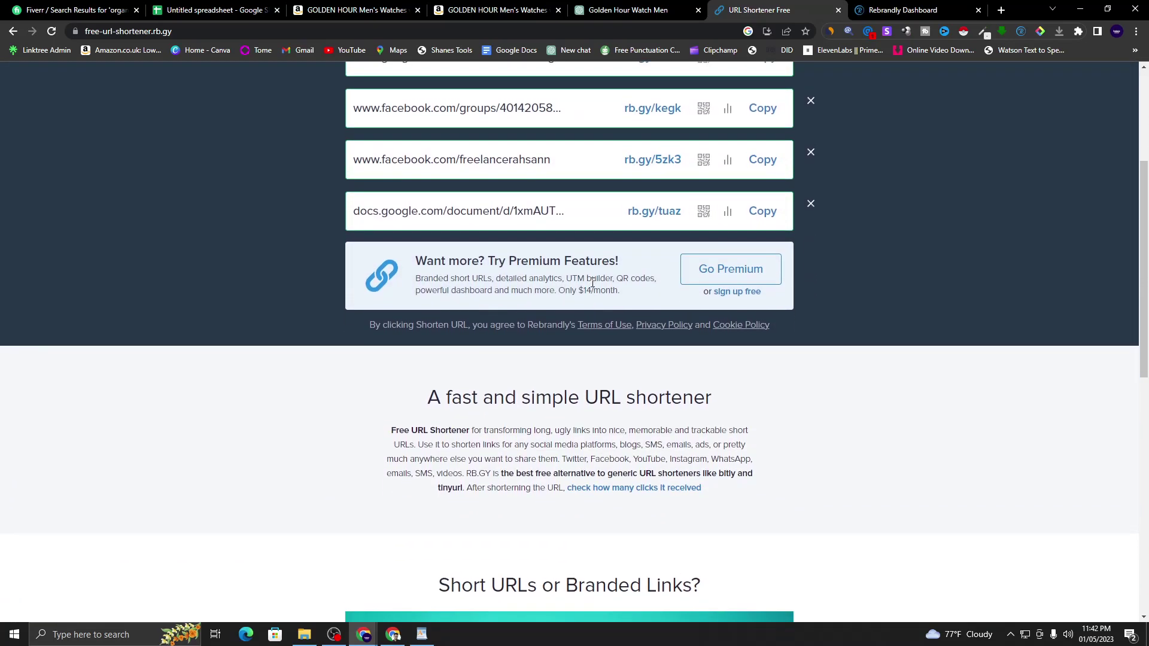
pyautogui.scroll(4, 593, 282)
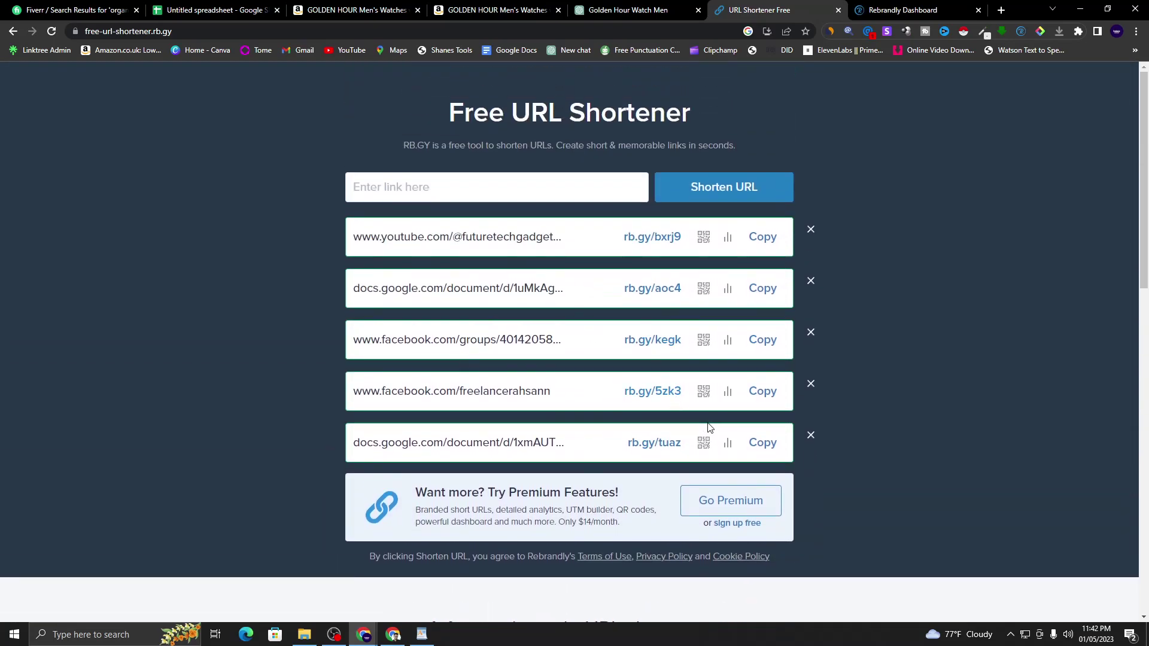
pyautogui.click(865, 4)
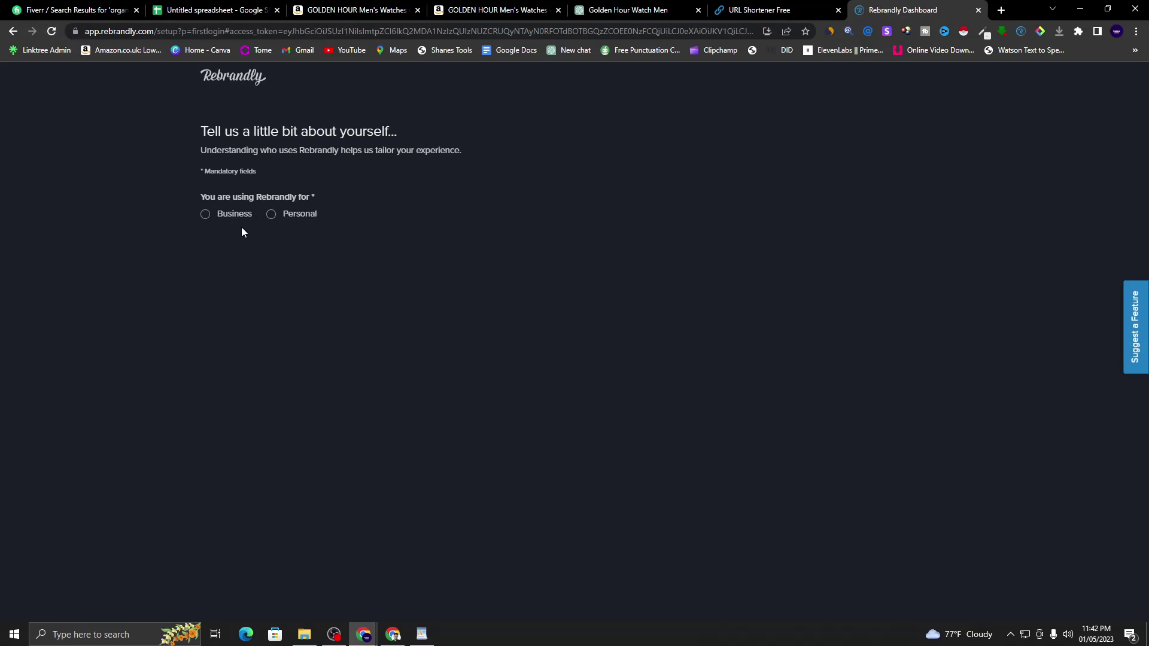
# - Set up a Personal Rebrandly profile with your name, the branded-links goal and Digital Marketer sector, and skip onboarding
pyautogui.click(272, 215)
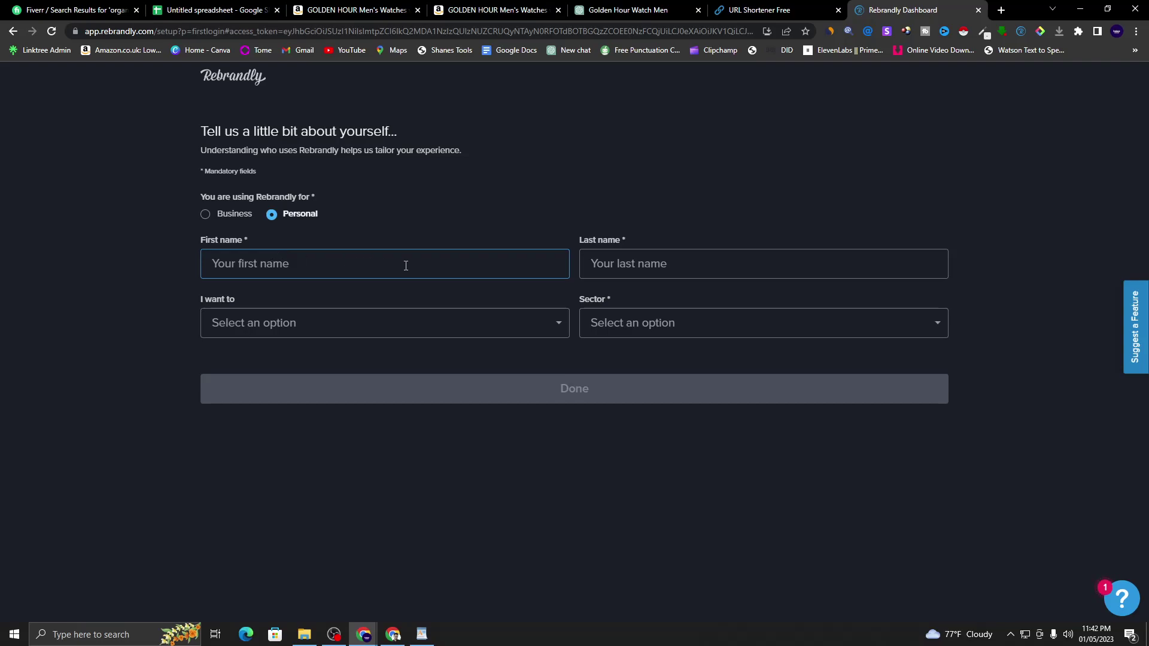
pyautogui.write('A')
pyautogui.write('hsa')
pyautogui.write('Sheikh')
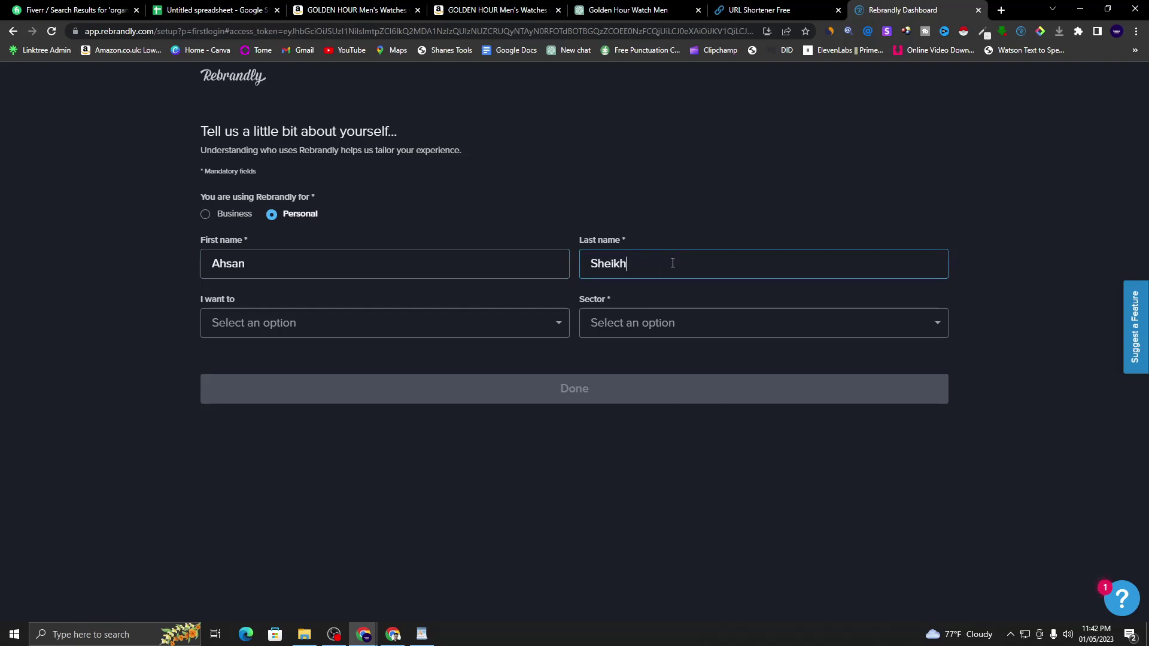
pyautogui.click(481, 323)
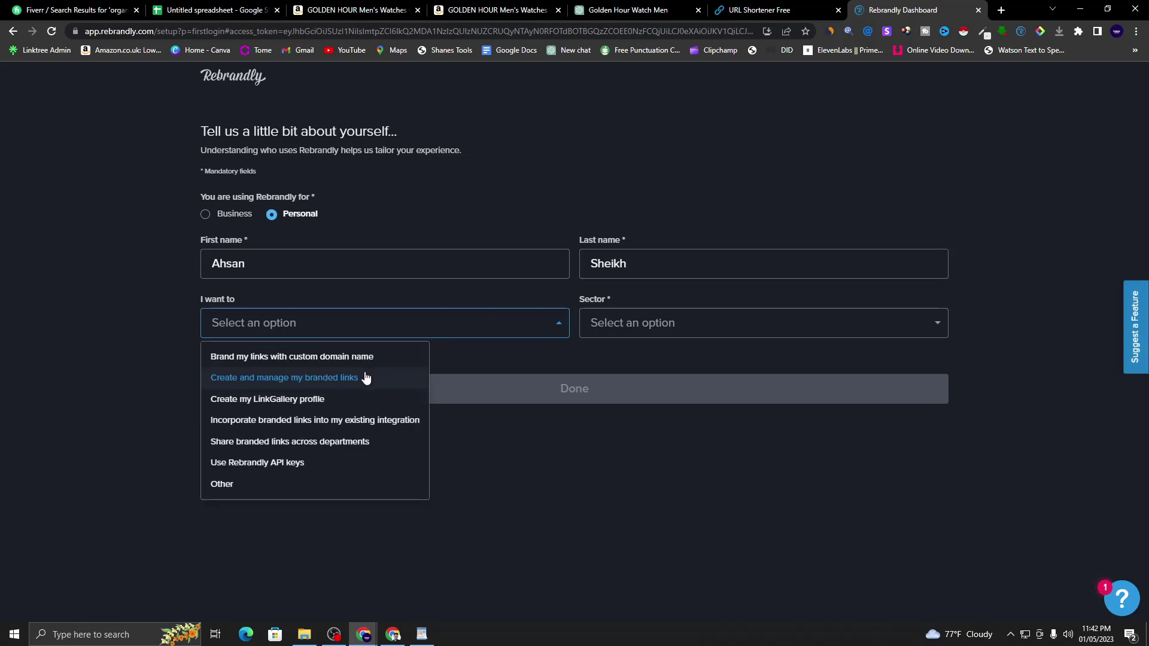
pyautogui.click(383, 381)
pyautogui.click(765, 332)
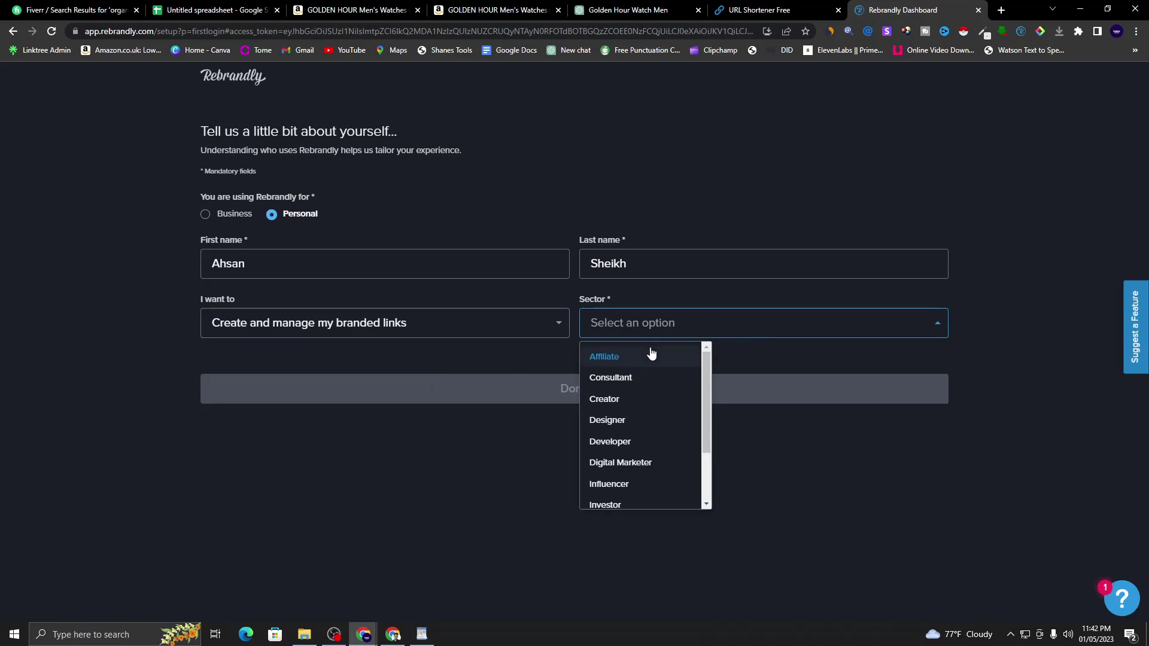
pyautogui.click(644, 471)
pyautogui.click(595, 399)
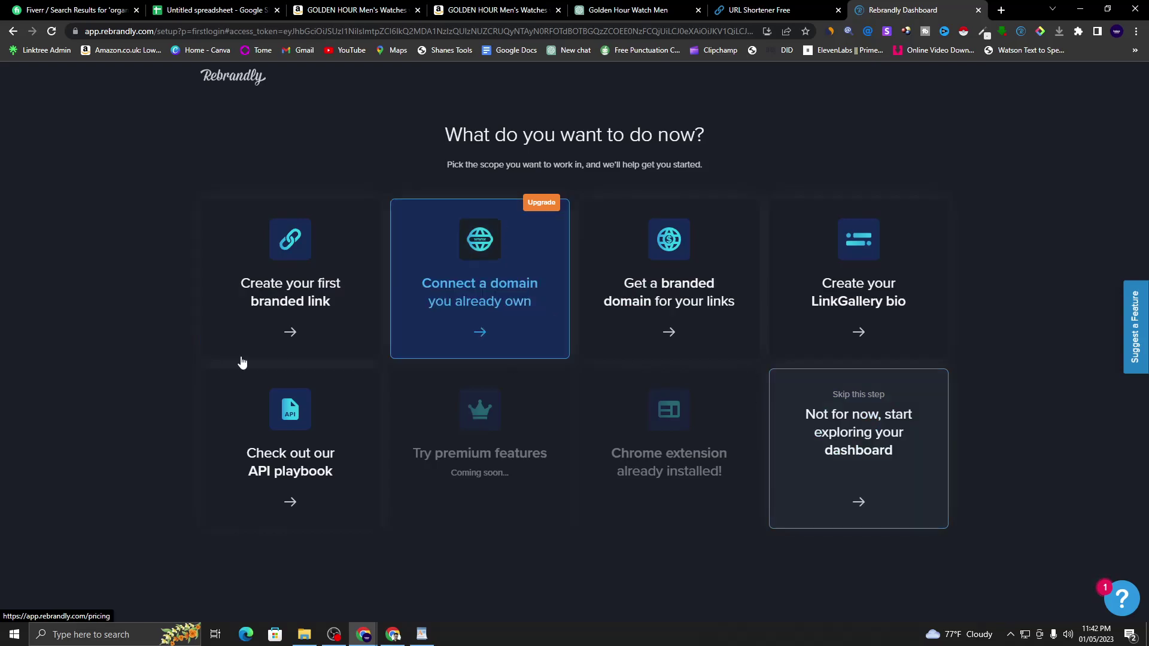
pyautogui.click(877, 485)
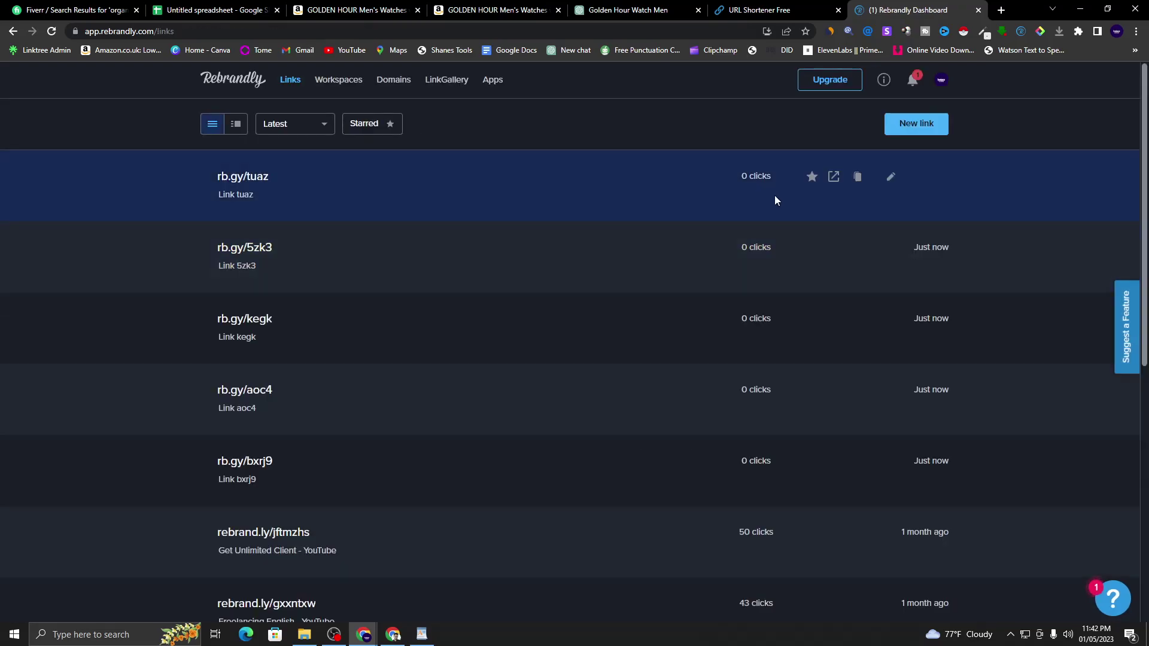
# - Start a new Rebrandly link and copy the GOLDEN HOUR watch's Amazon page URL
pyautogui.scroll(-5, 666, 270)
pyautogui.scroll(5, 475, 303)
pyautogui.scroll(-7, 411, 282)
pyautogui.scroll(8, 371, 359)
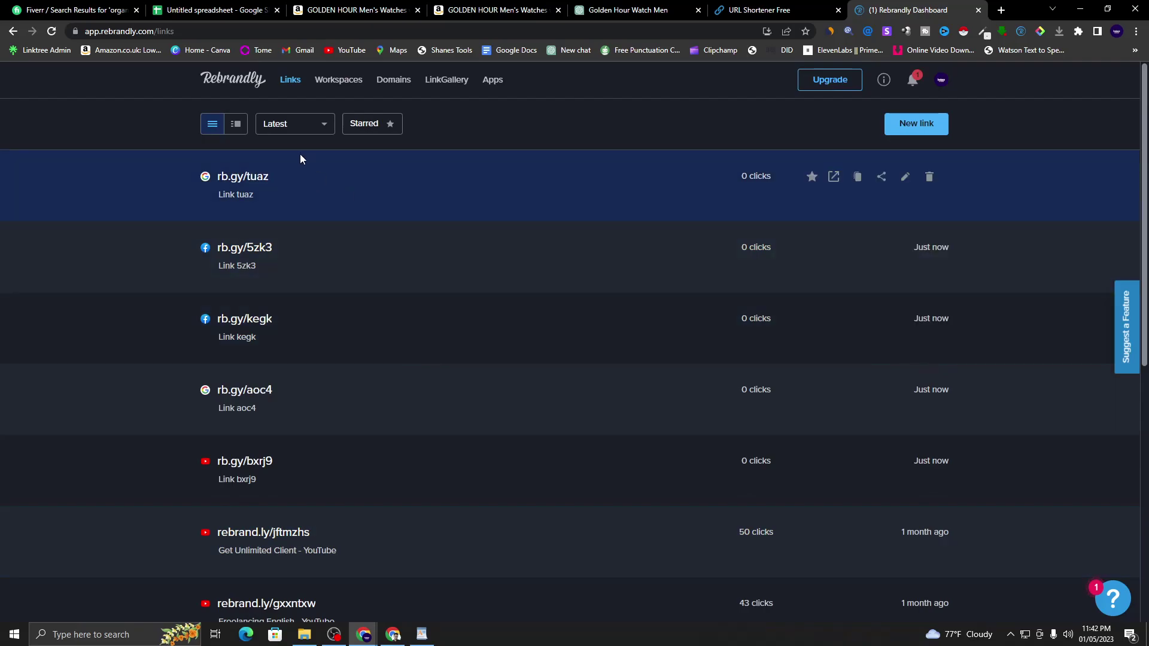
pyautogui.click(933, 127)
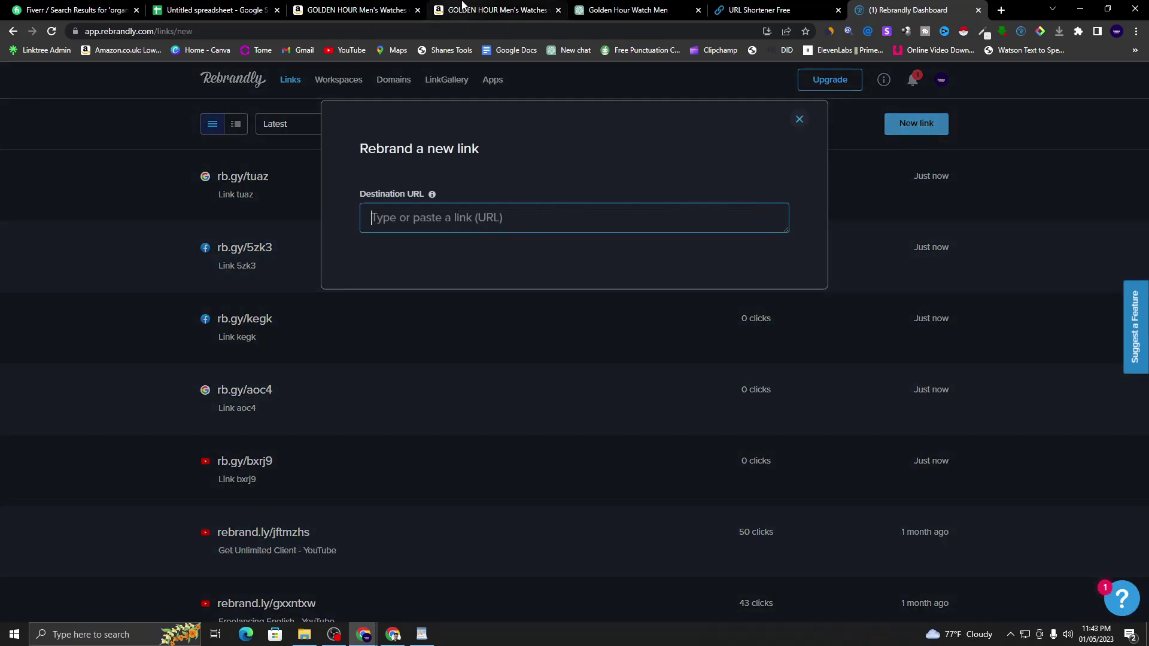
pyautogui.click(488, 10)
pyautogui.click(637, 31)
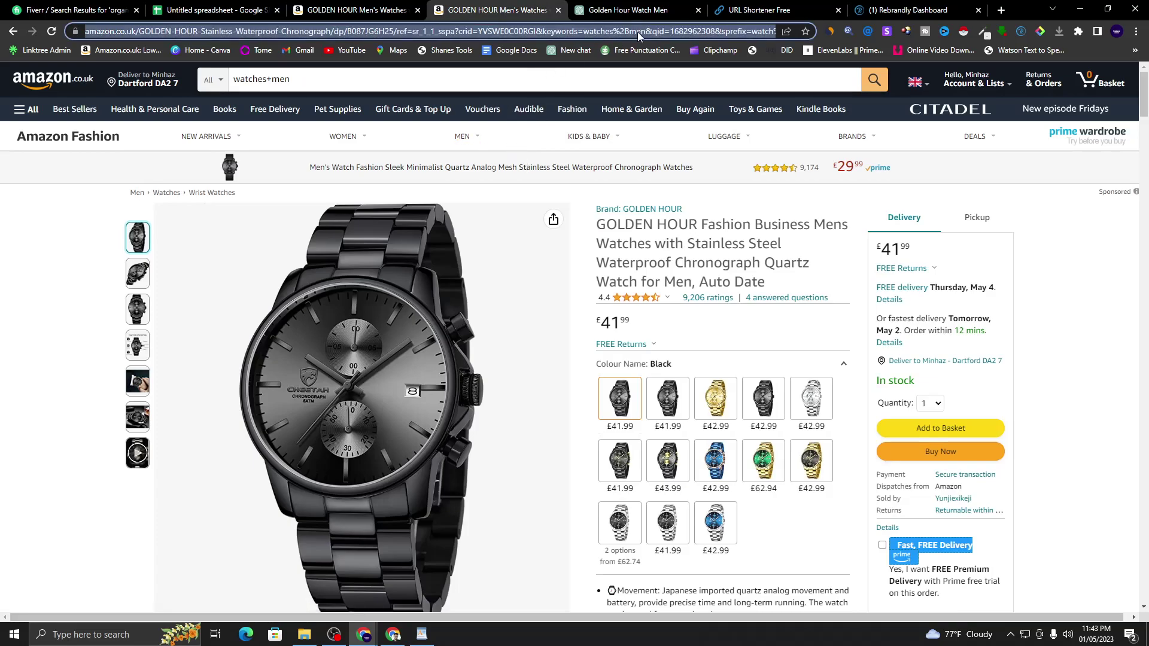
pyautogui.rightClick(675, 38)
pyautogui.click(712, 99)
# - Paste the Amazon URL as the destination, keep the rebrand.ly domain, and create the short link
pyautogui.click(909, 10)
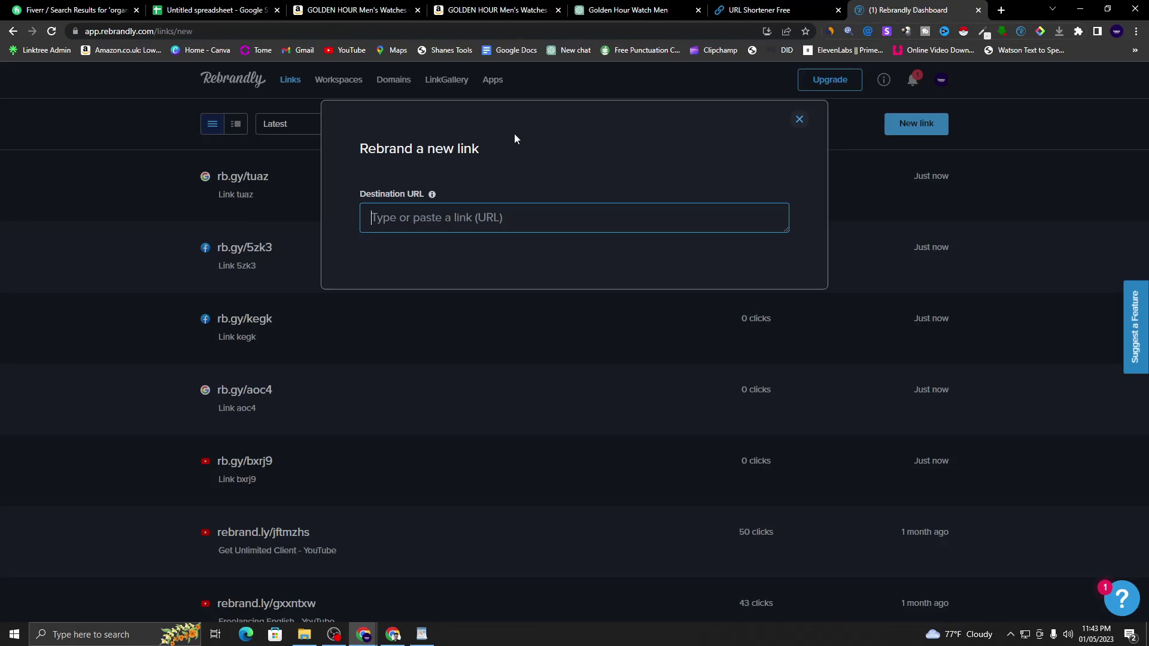
pyautogui.rightClick(411, 217)
pyautogui.click(444, 310)
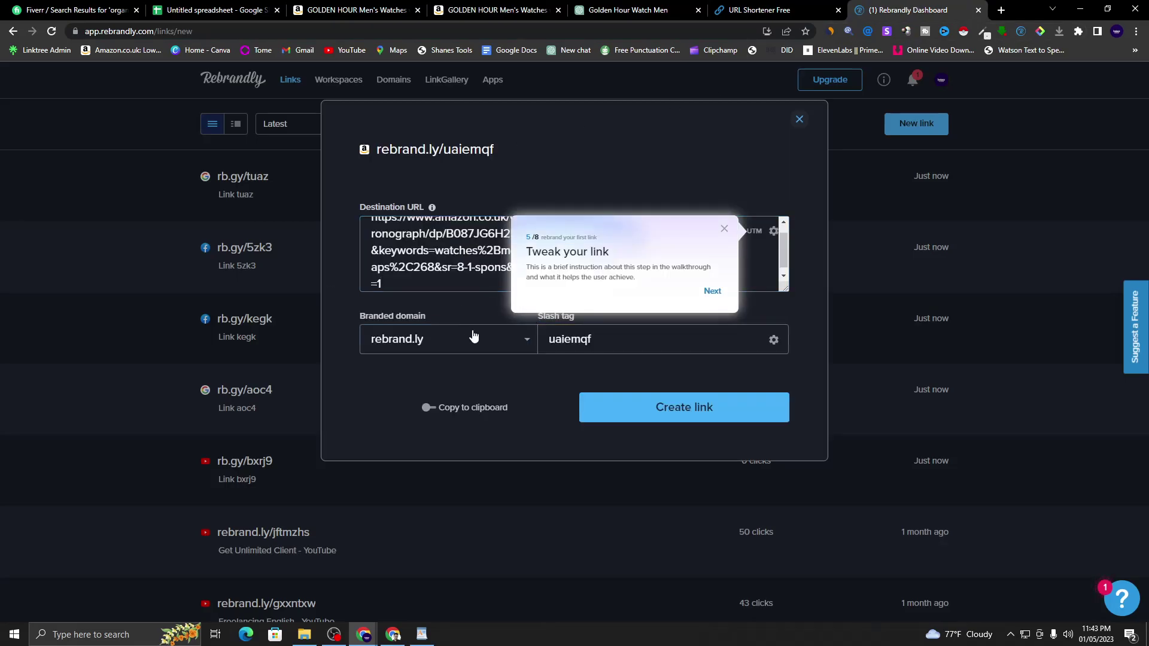
pyautogui.click(443, 355)
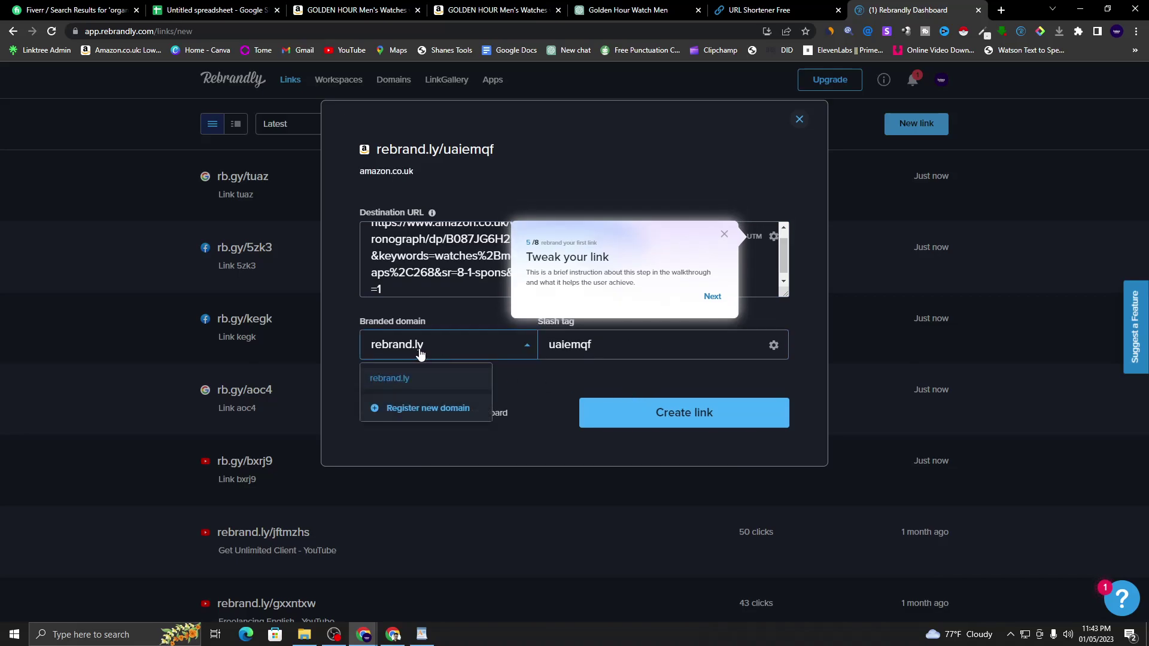
pyautogui.click(471, 355)
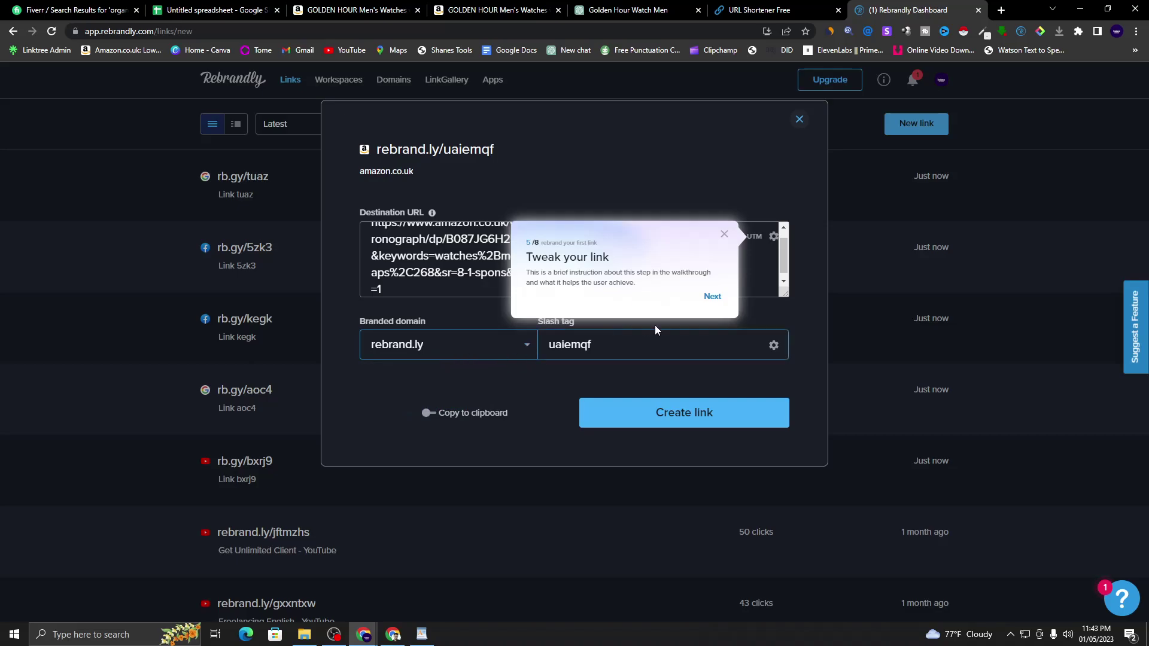
pyautogui.click(723, 235)
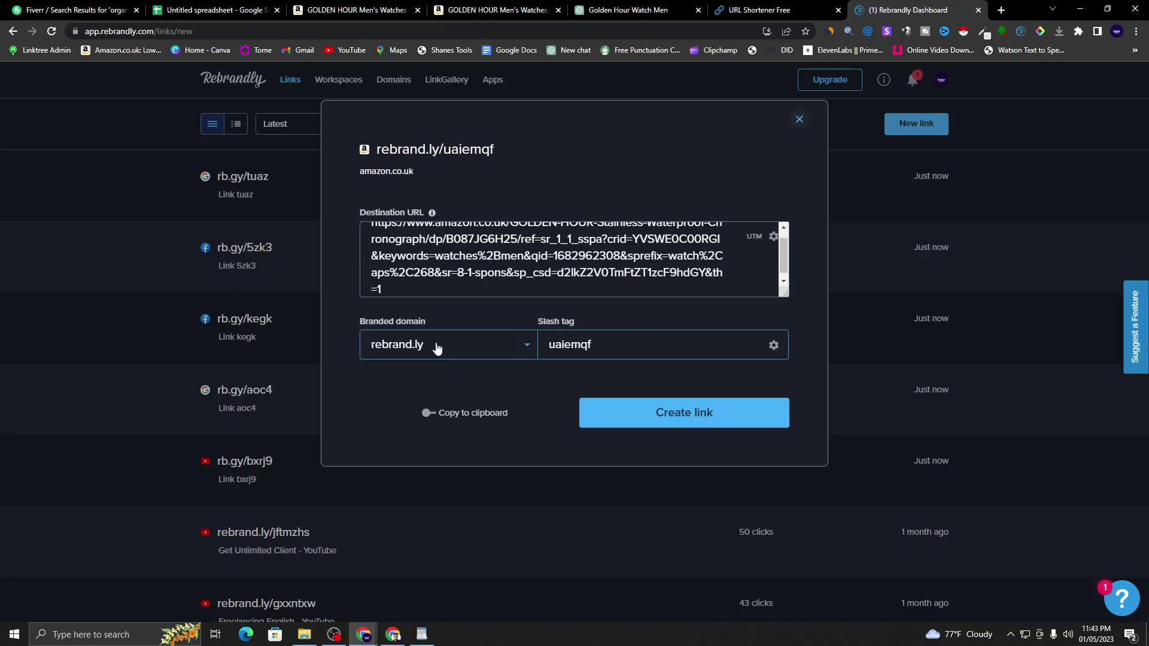
pyautogui.click(674, 422)
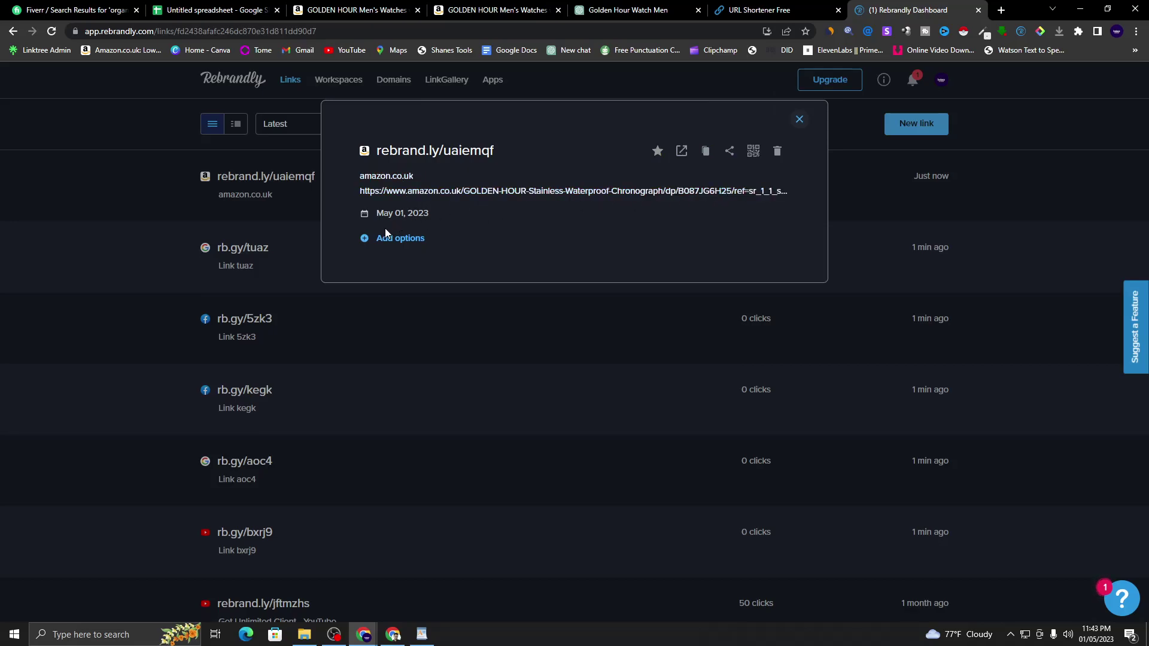
pyautogui.click(798, 120)
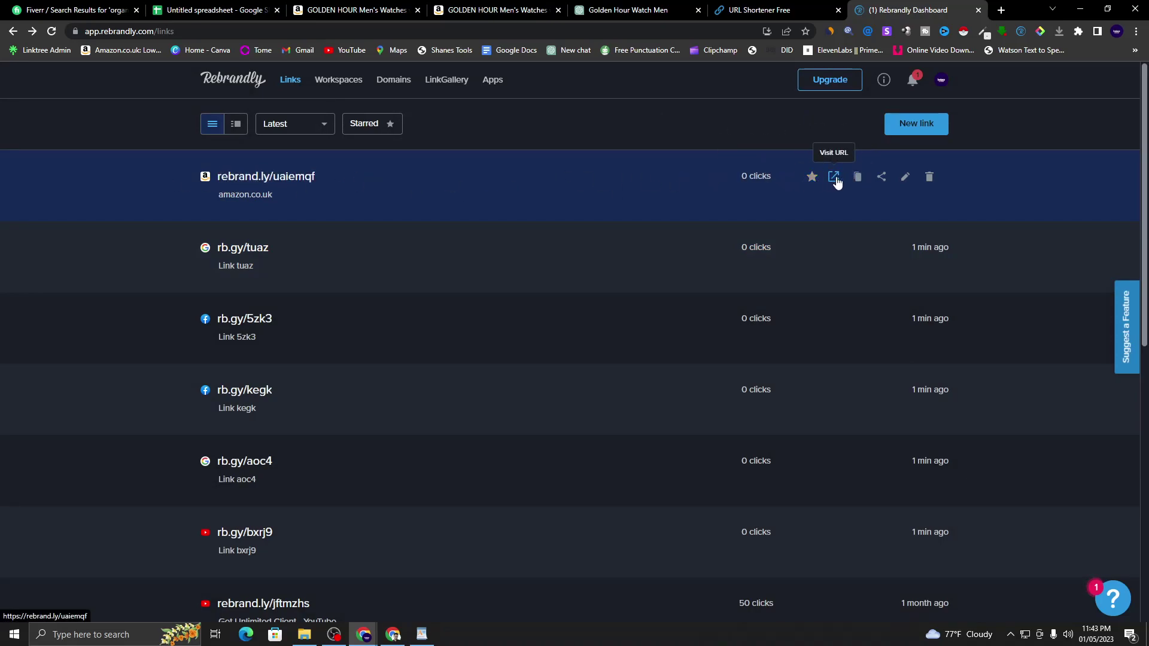
# - Copy rebrand.ly/uaiemqf and paste it over the long Amazon URL in the WordPad draft
pyautogui.click(862, 180)
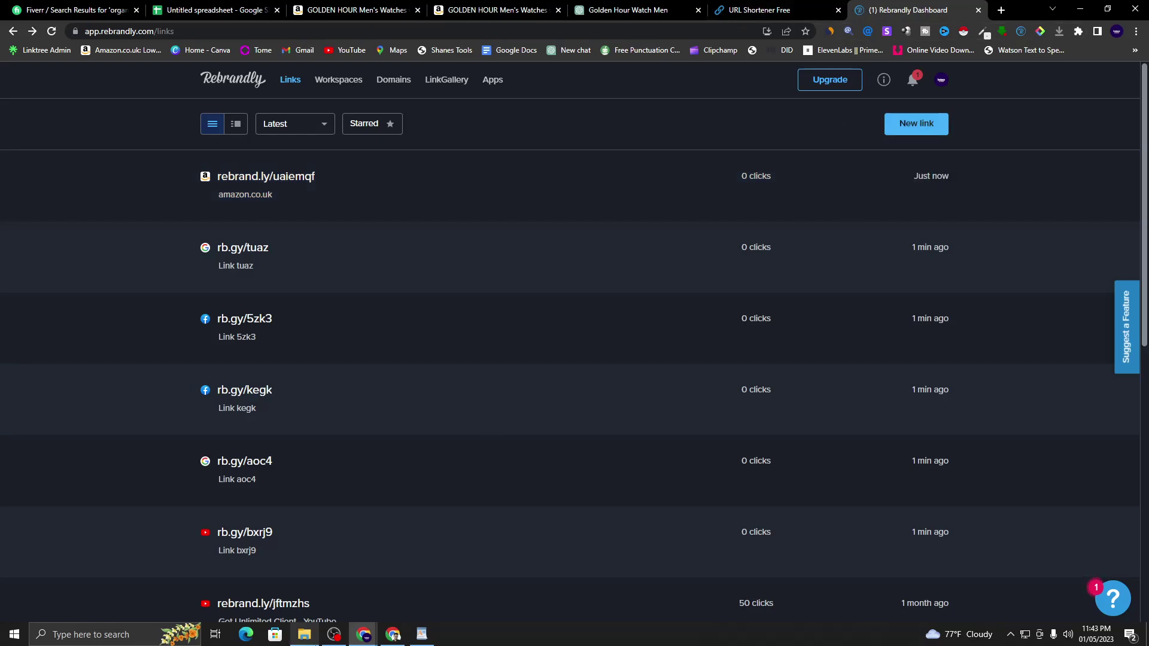
pyautogui.click(422, 634)
pyautogui.moveTo(954, 244); pyautogui.dragTo(813, 207)
pyautogui.rightClick(813, 207)
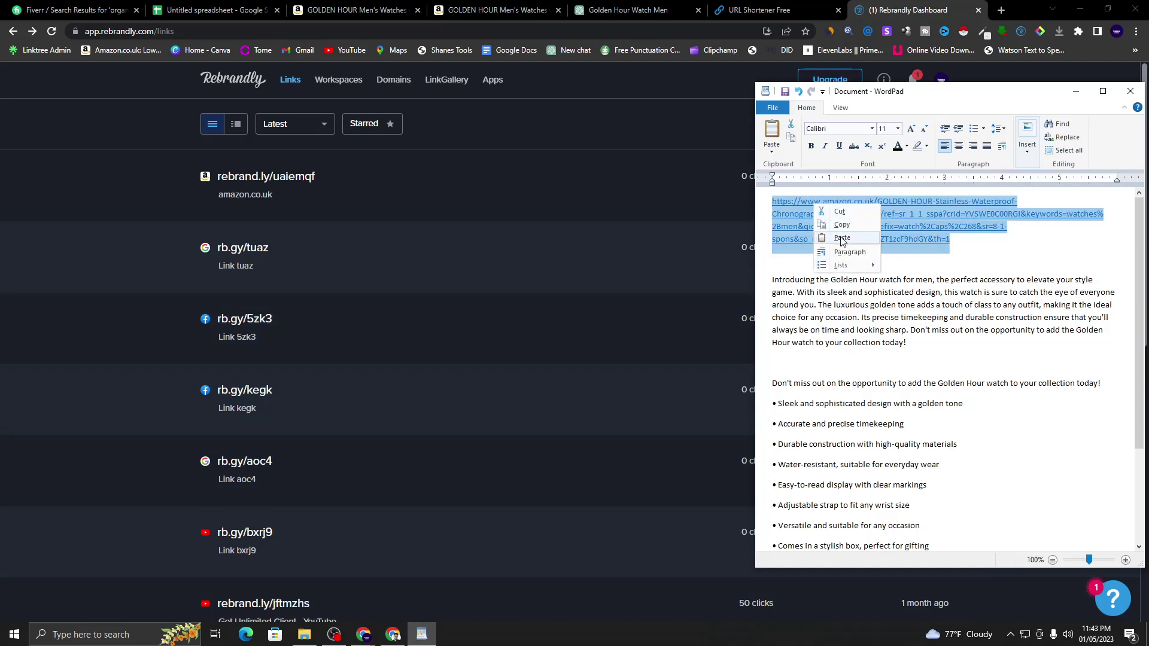
pyautogui.click(844, 239)
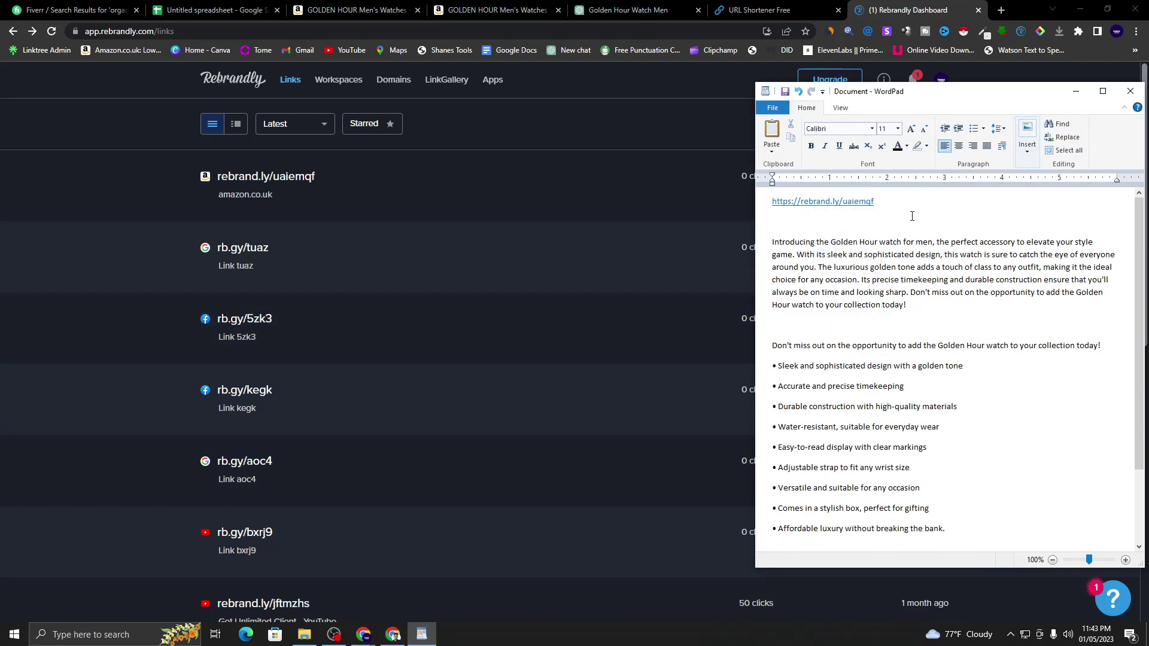
pyautogui.click(885, 209)
pyautogui.scroll(-3, 891, 223)
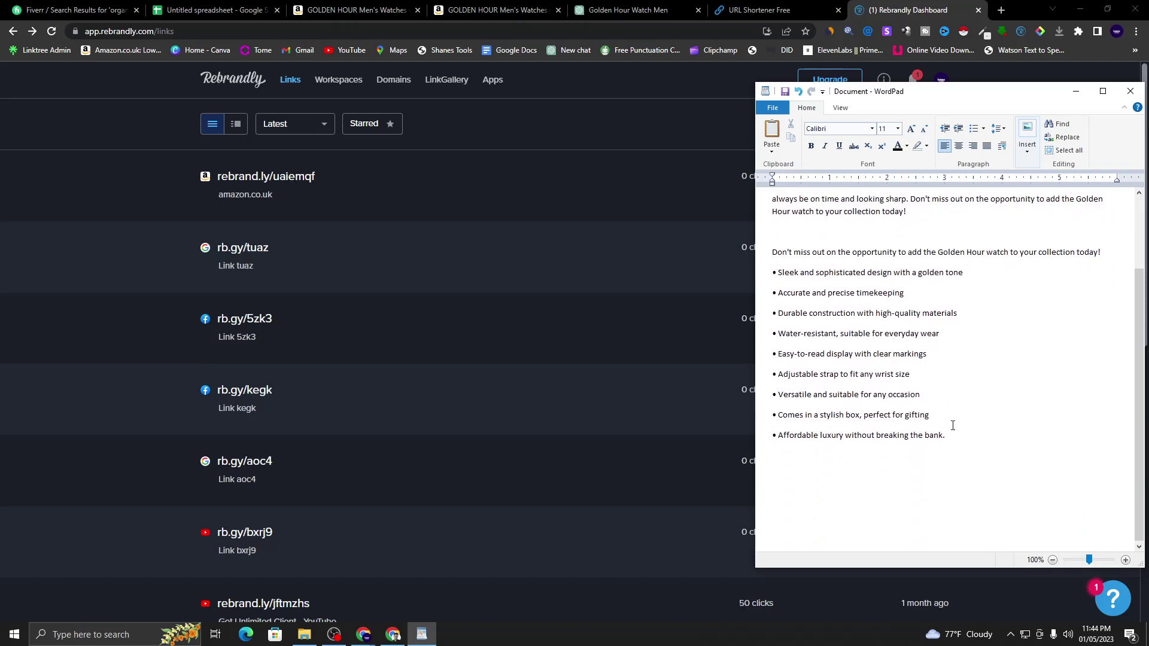
pyautogui.click(120, 251)
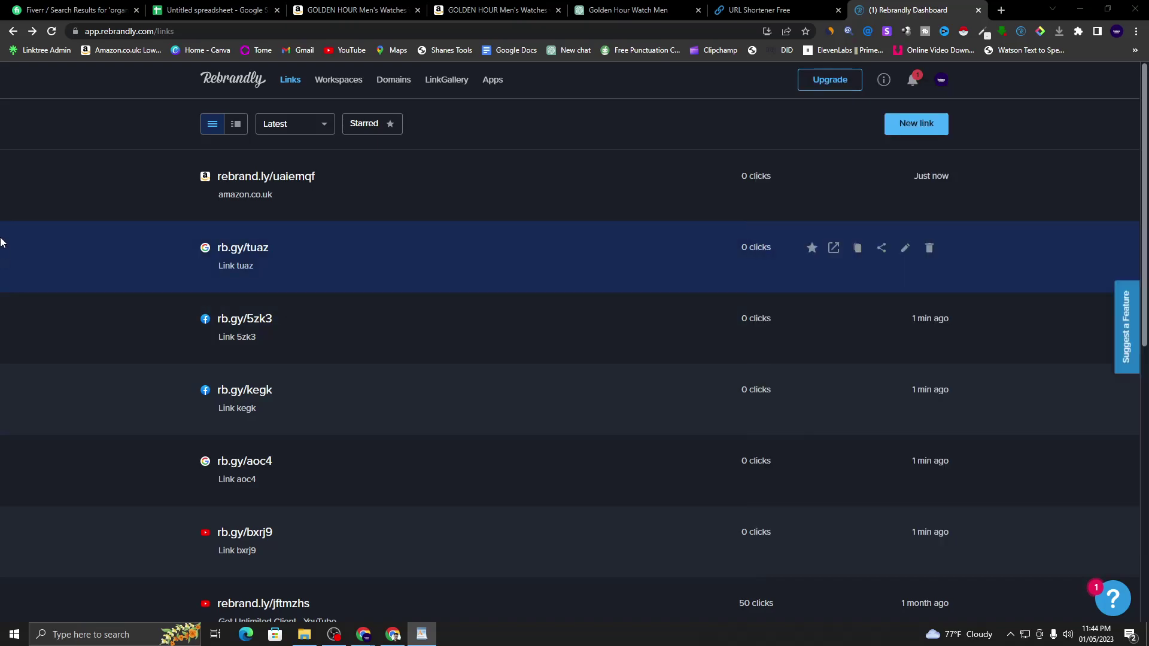
# - Search Google for 'best hashtag' in a new tab, open best-hashtags.com, then return to the Meet call
pyautogui.click(1002, 10)
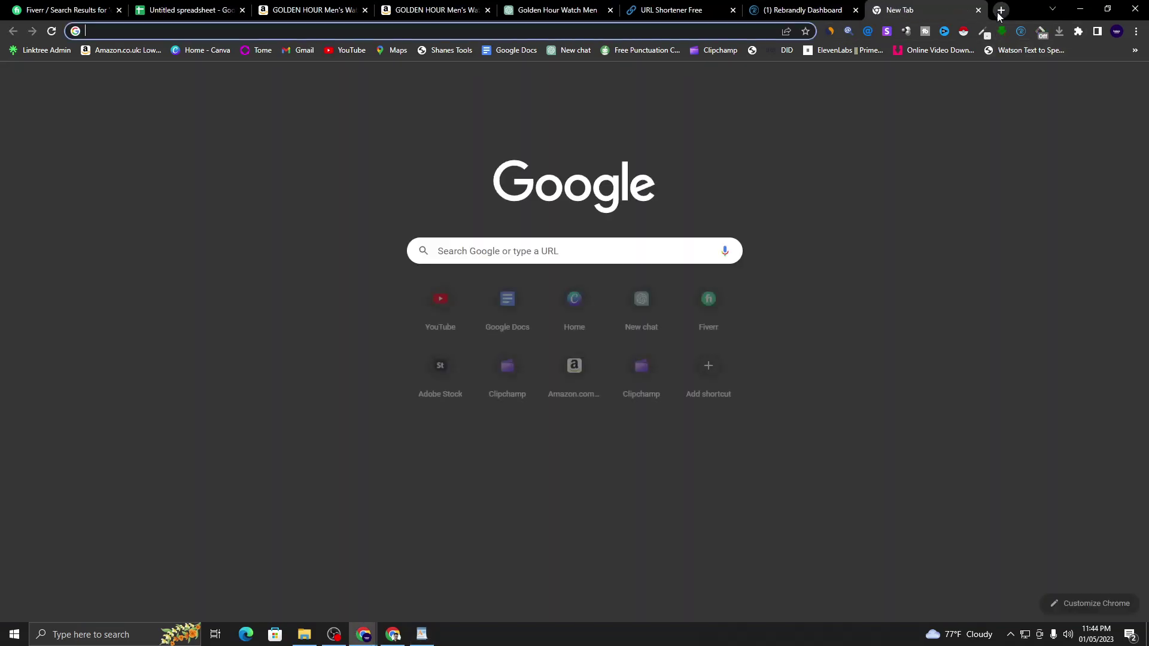
pyautogui.click(517, 259)
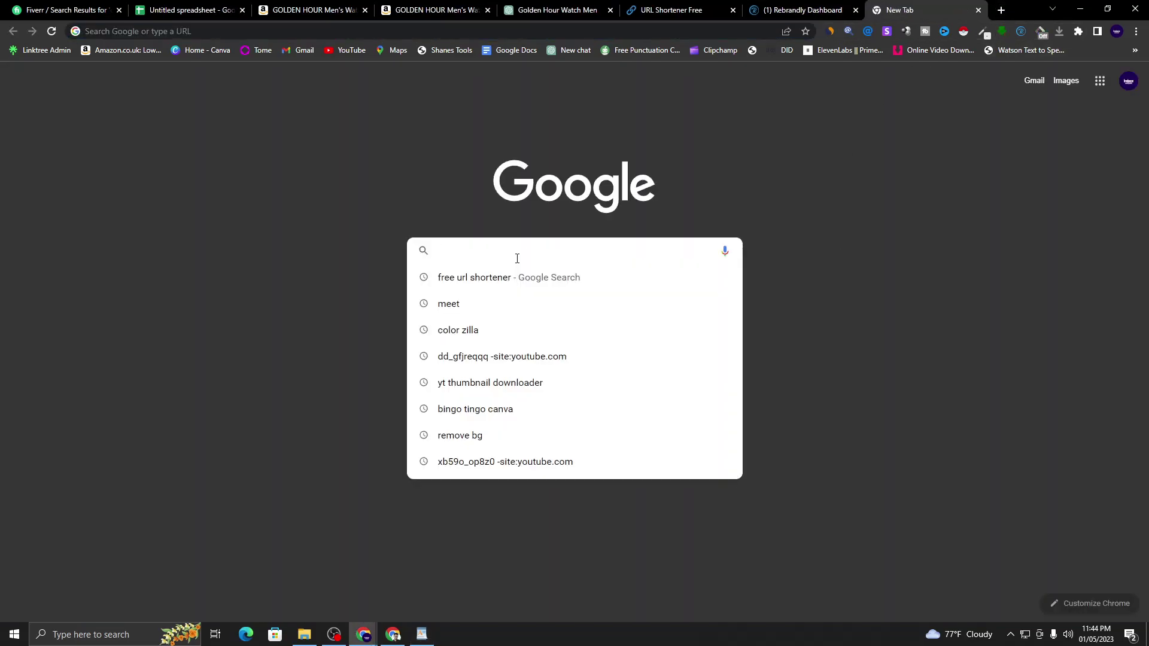
pyautogui.write('best')
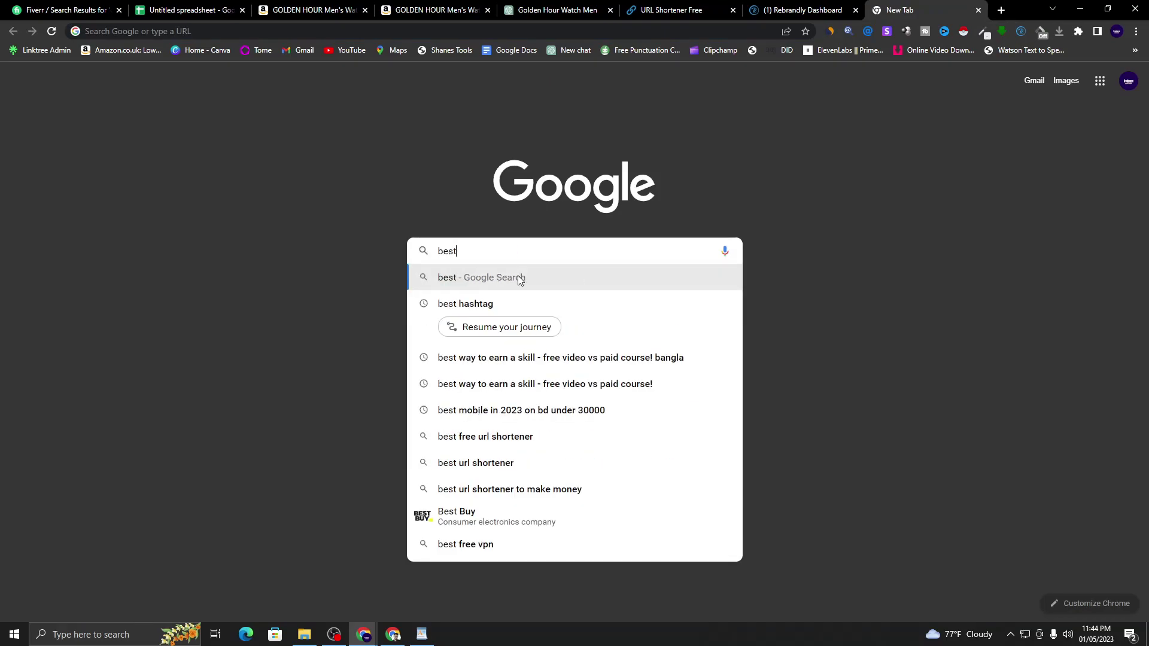
pyautogui.click(494, 313)
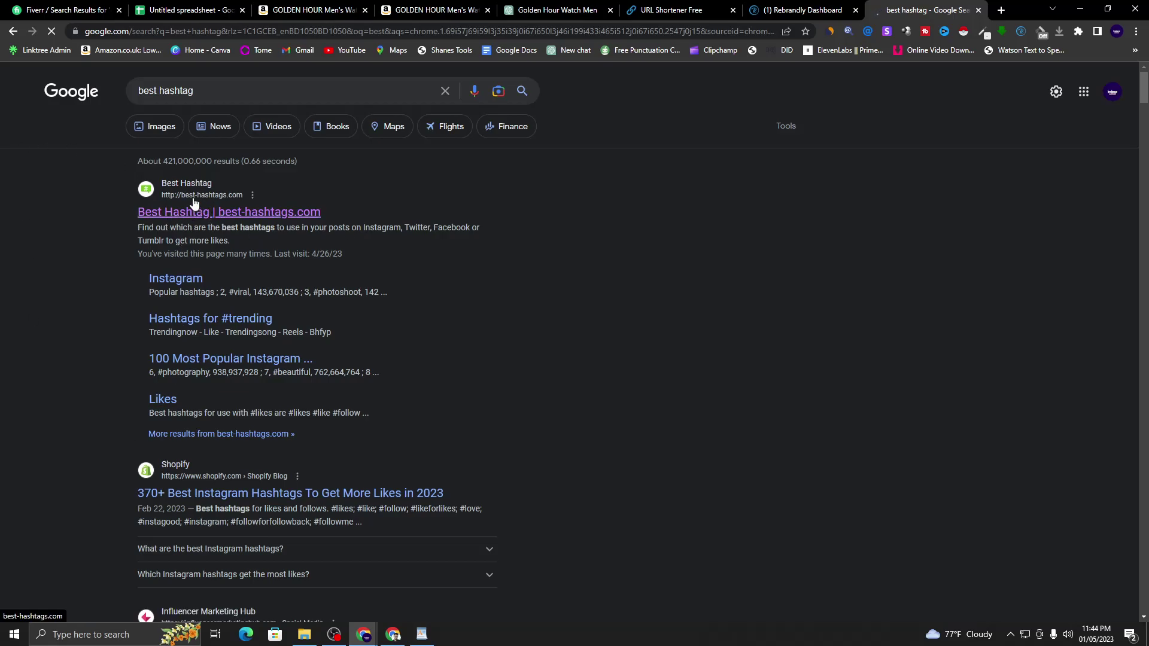
pyautogui.click(241, 213)
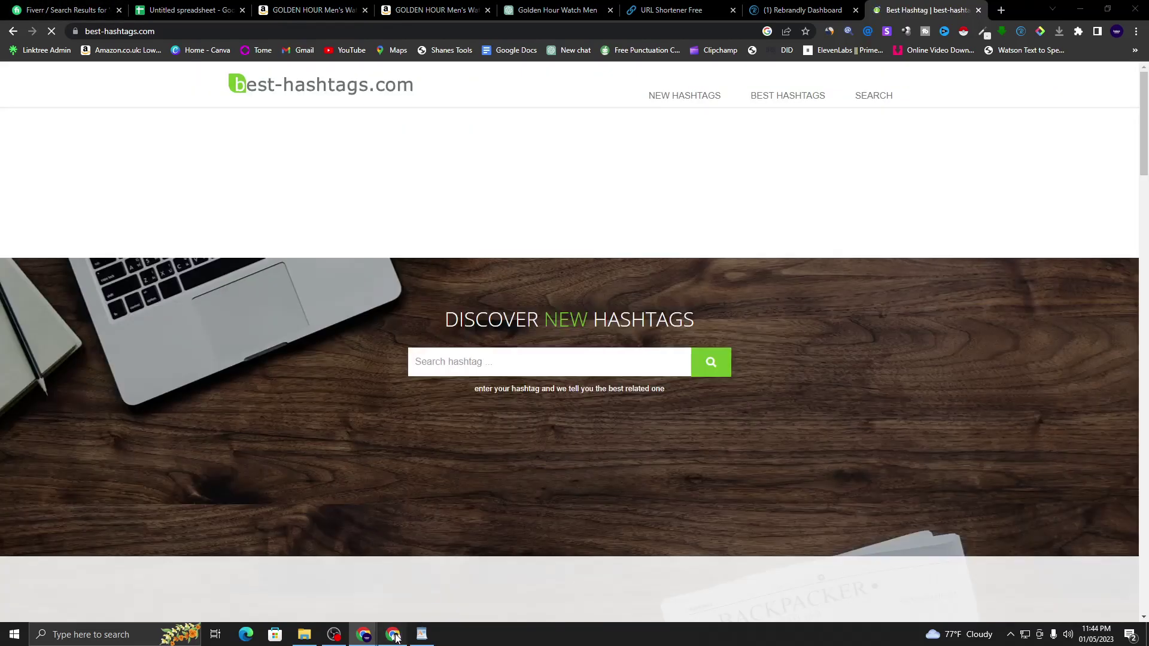
pyautogui.click(393, 635)
pyautogui.hotkey('ctrl', '1')
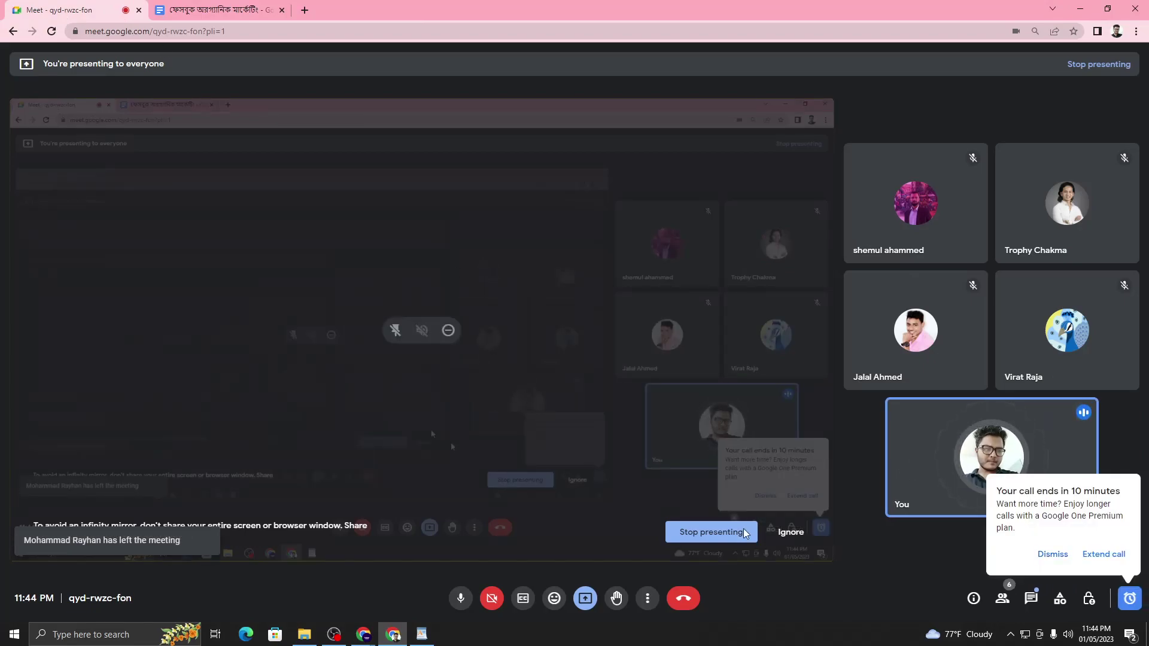
# - Dismiss the 'call ends in 10 minutes' warning and minimize the Meet window
pyautogui.click(1054, 555)
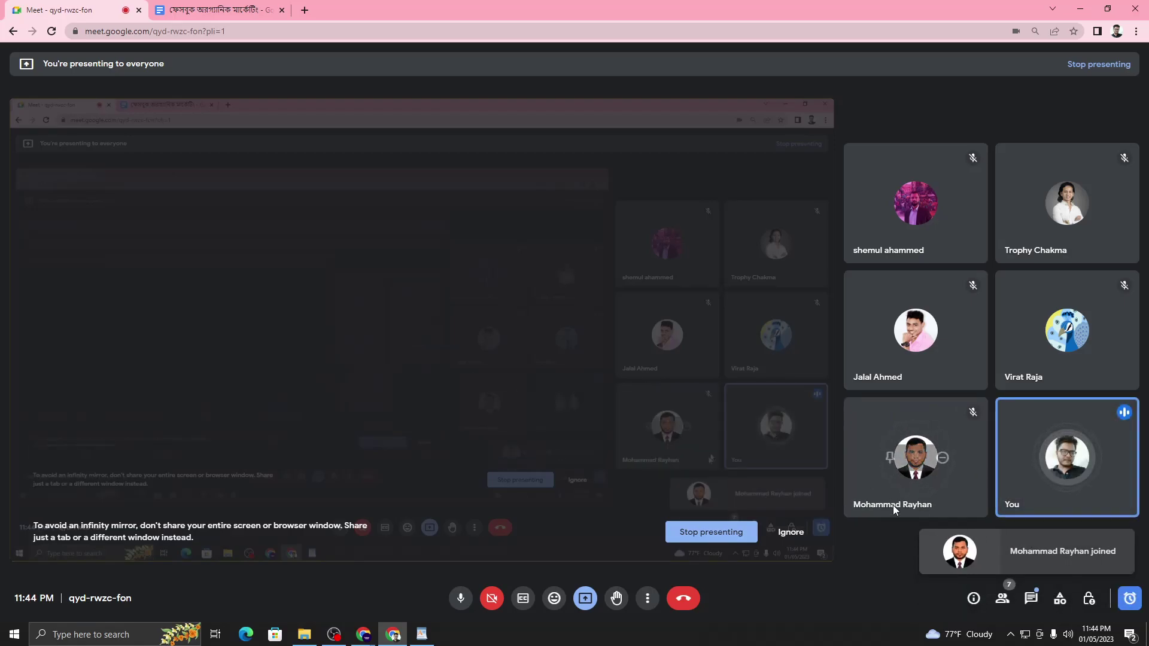
pyautogui.click(1080, 8)
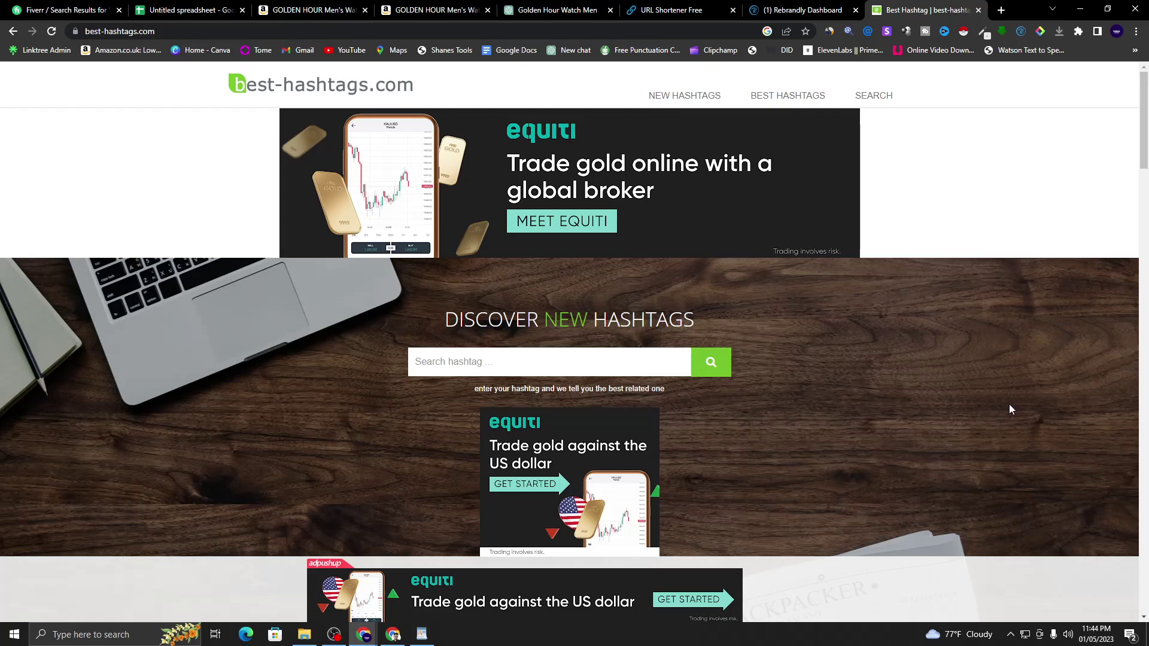
# - Search best-hashtags.com for 'best w' and reload to bring up the #bestwatch results
pyautogui.click(539, 366)
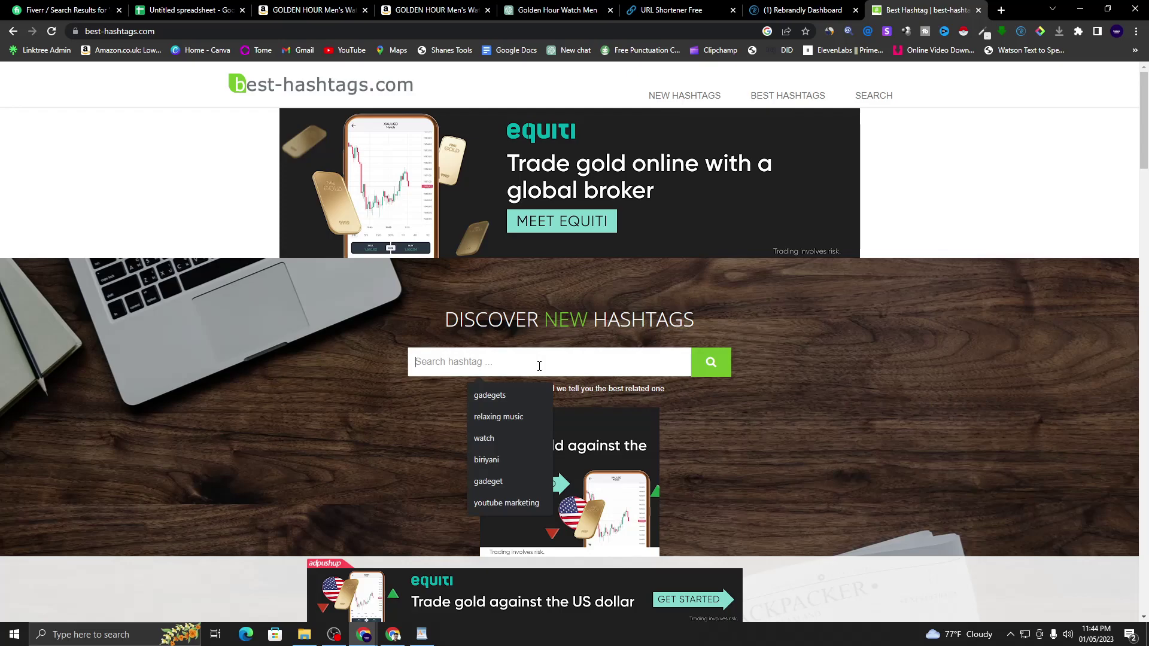
pyautogui.click(894, 455)
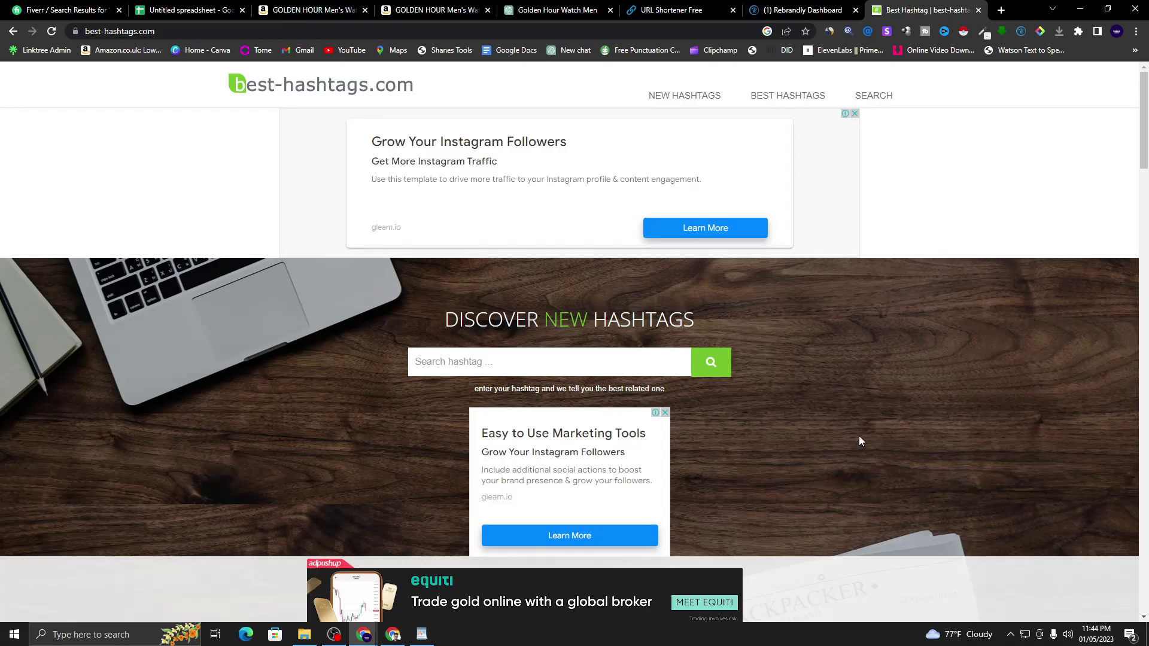
pyautogui.click(444, 373)
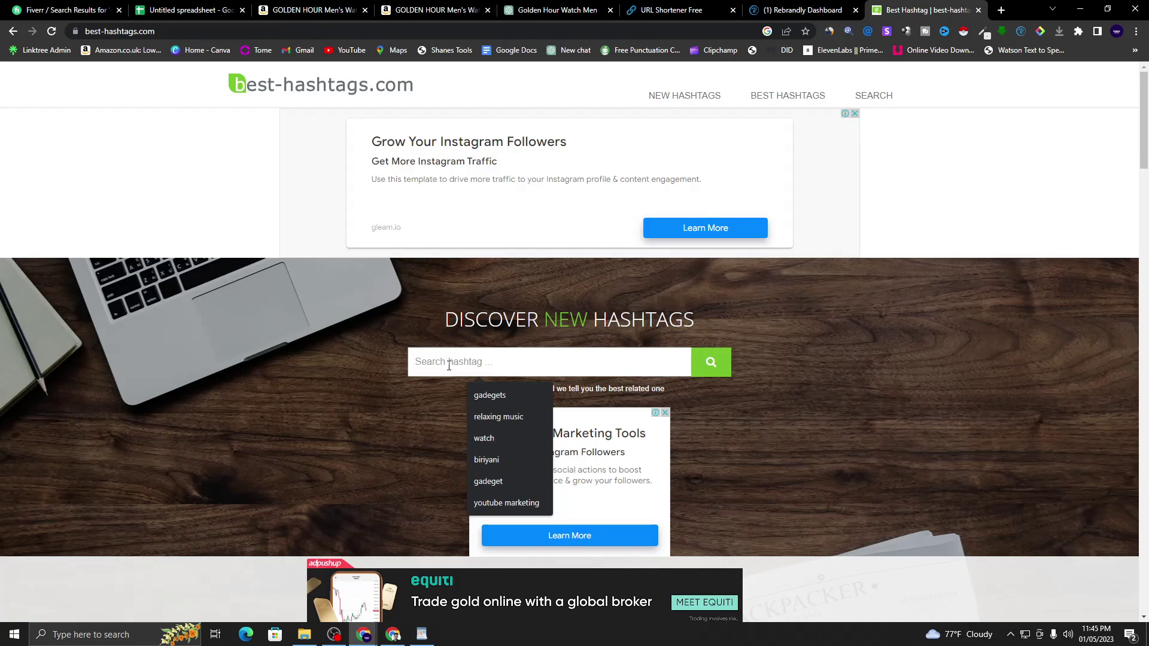
pyautogui.write('best watch')
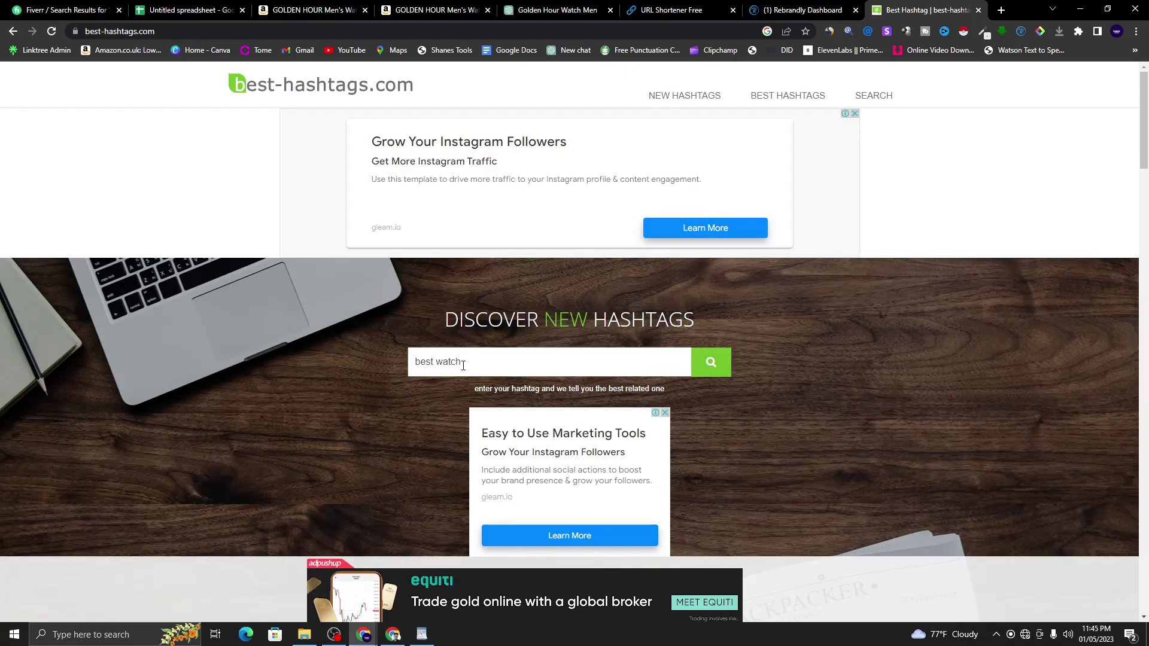
pyautogui.click(708, 364)
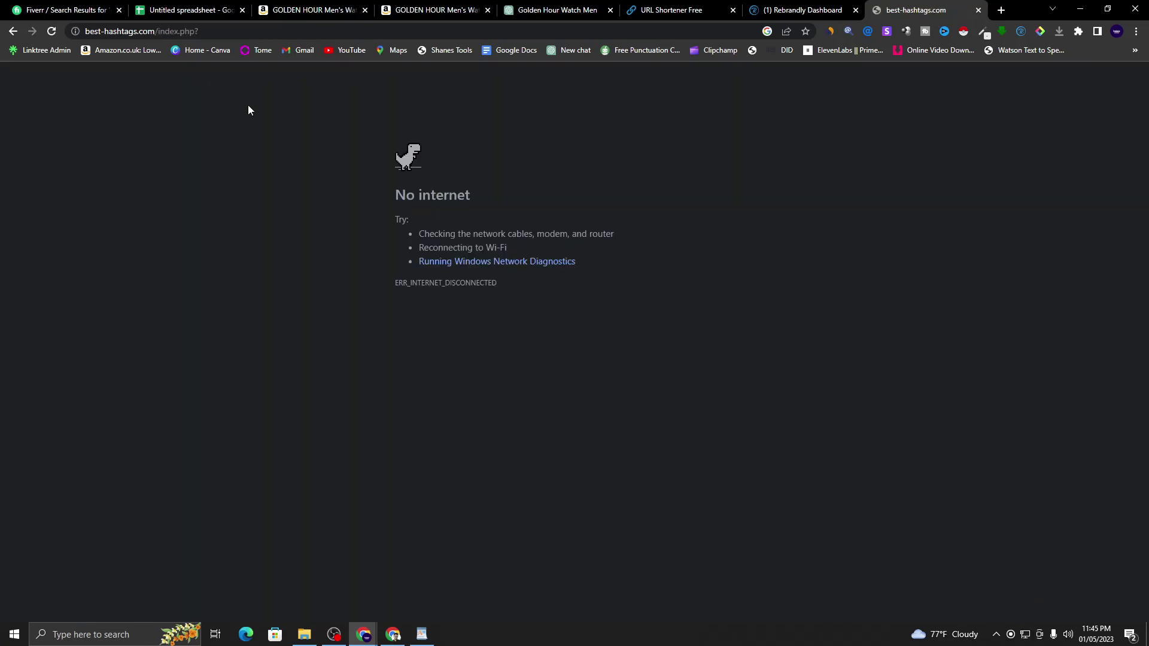
pyautogui.click(51, 32)
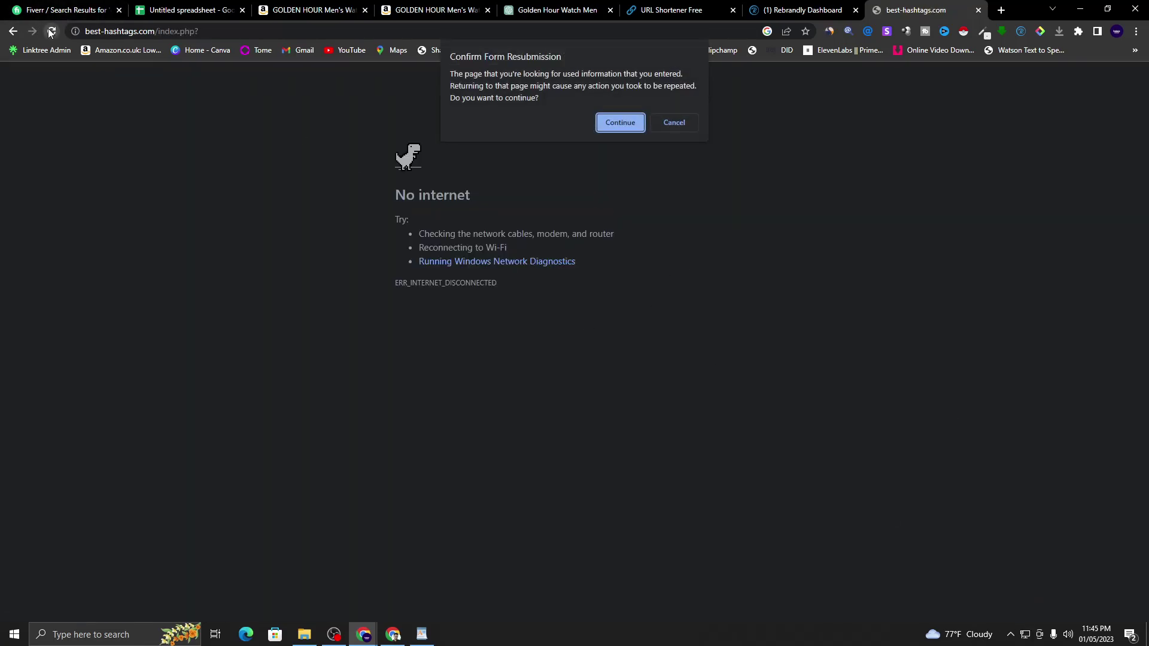
pyautogui.click(620, 124)
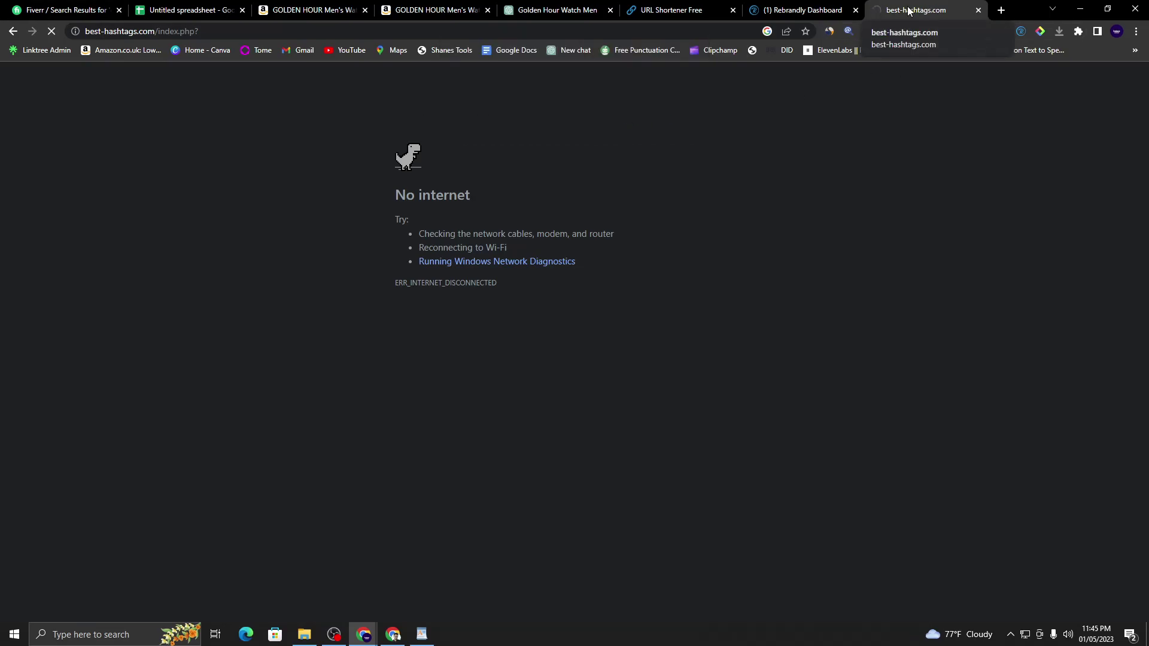
pyautogui.scroll(-4, 390, 326)
pyautogui.scroll(4, 390, 326)
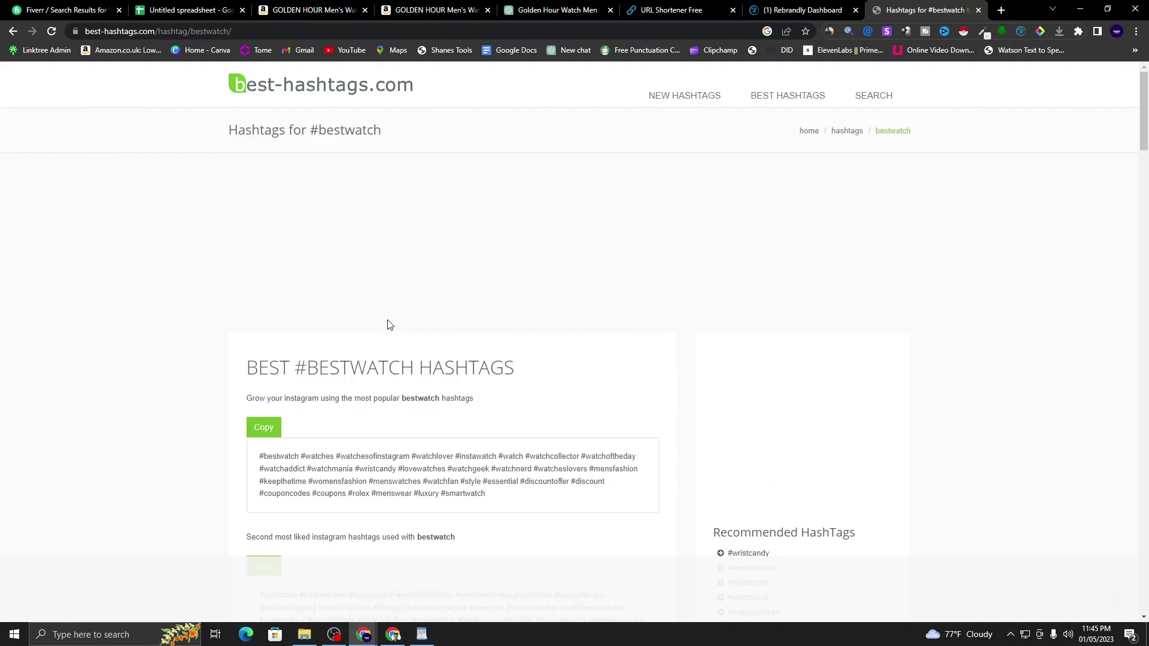
pyautogui.scroll(-5, 527, 175)
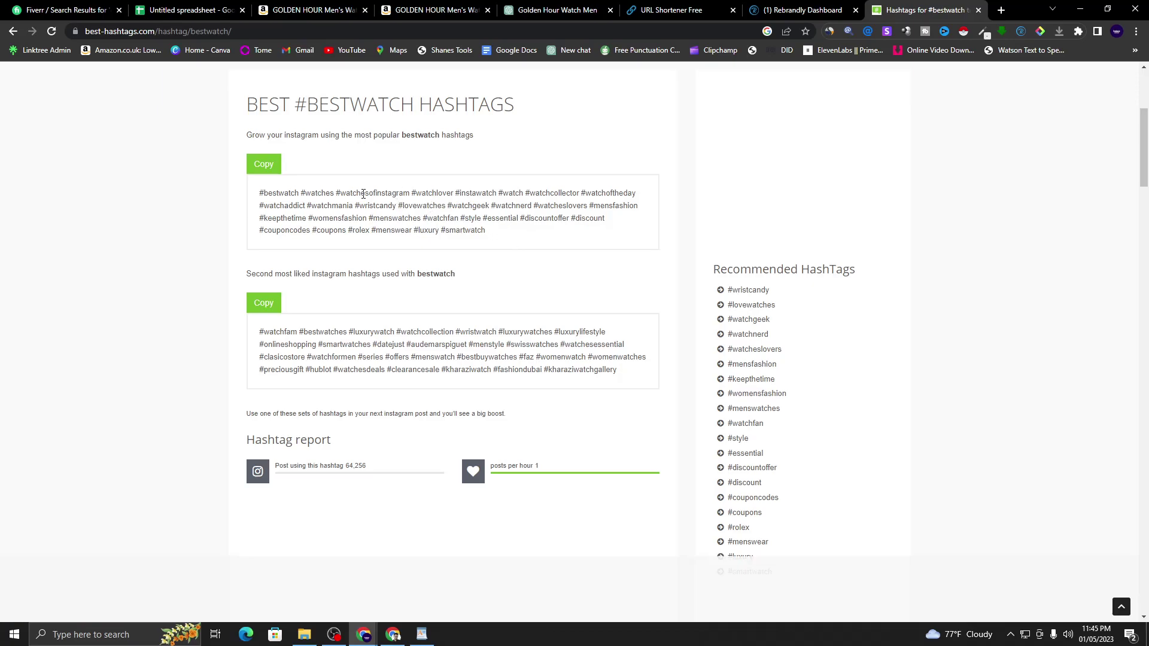
# - Copy '#bestwatch #watches' from the first hashtag set
pyautogui.moveTo(259, 194); pyautogui.dragTo(307, 210)
pyautogui.click(414, 229)
pyautogui.scroll(4, 437, 264)
pyautogui.scroll(-4, 453, 299)
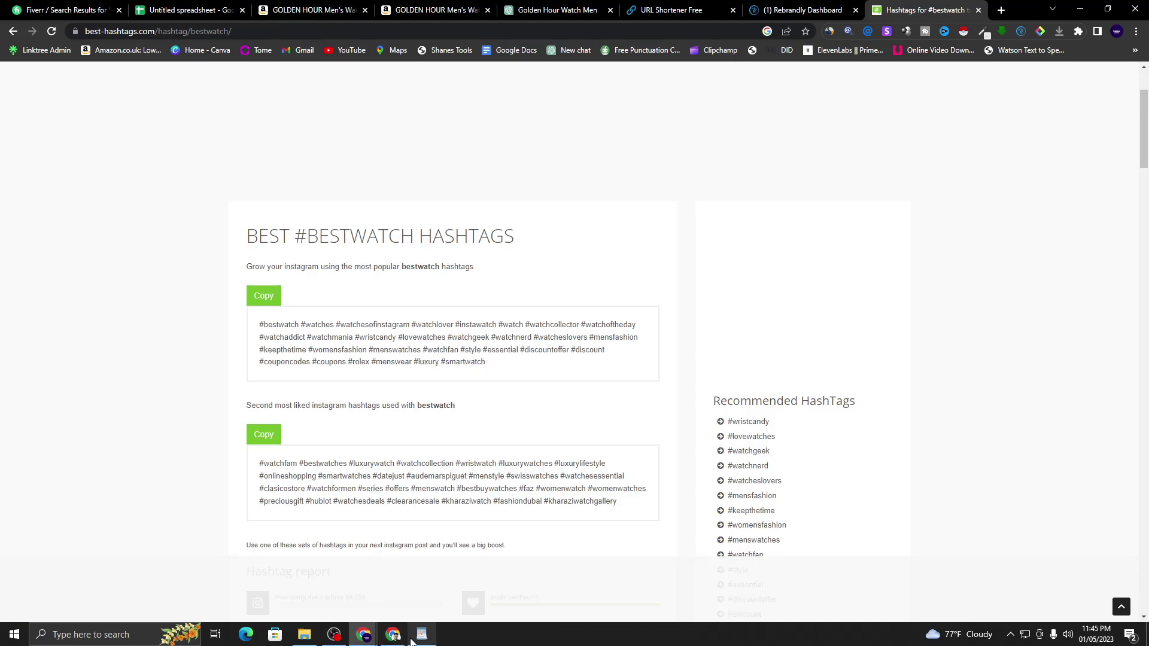
pyautogui.moveTo(422, 639)
pyautogui.moveTo(260, 326); pyautogui.dragTo(337, 323)
pyautogui.rightClick(322, 332)
pyautogui.click(341, 338)
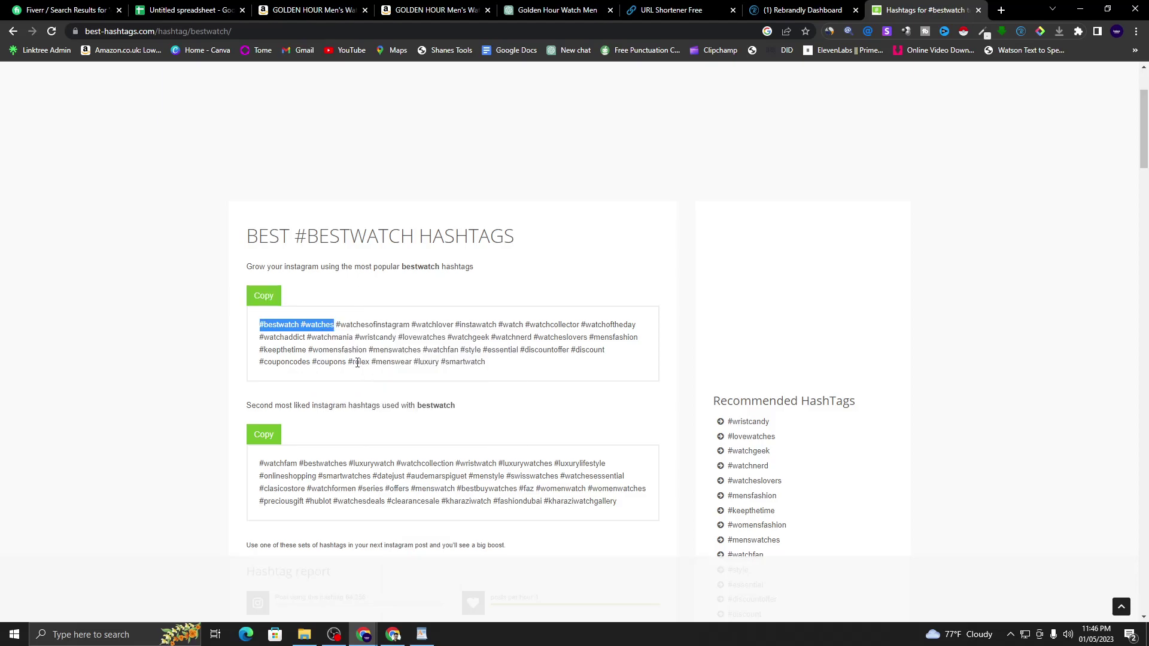
# - Paste #bestwatch #watches below the WordPad bullet list, then append #watchlover
pyautogui.click(421, 634)
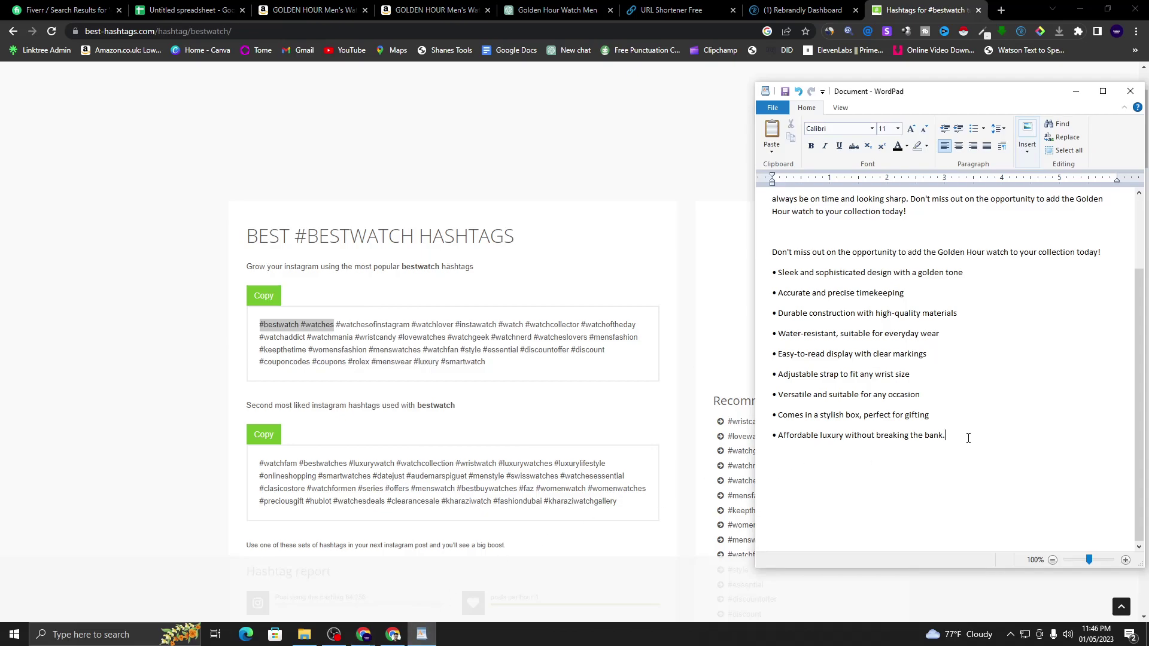
pyautogui.rightClick(781, 514)
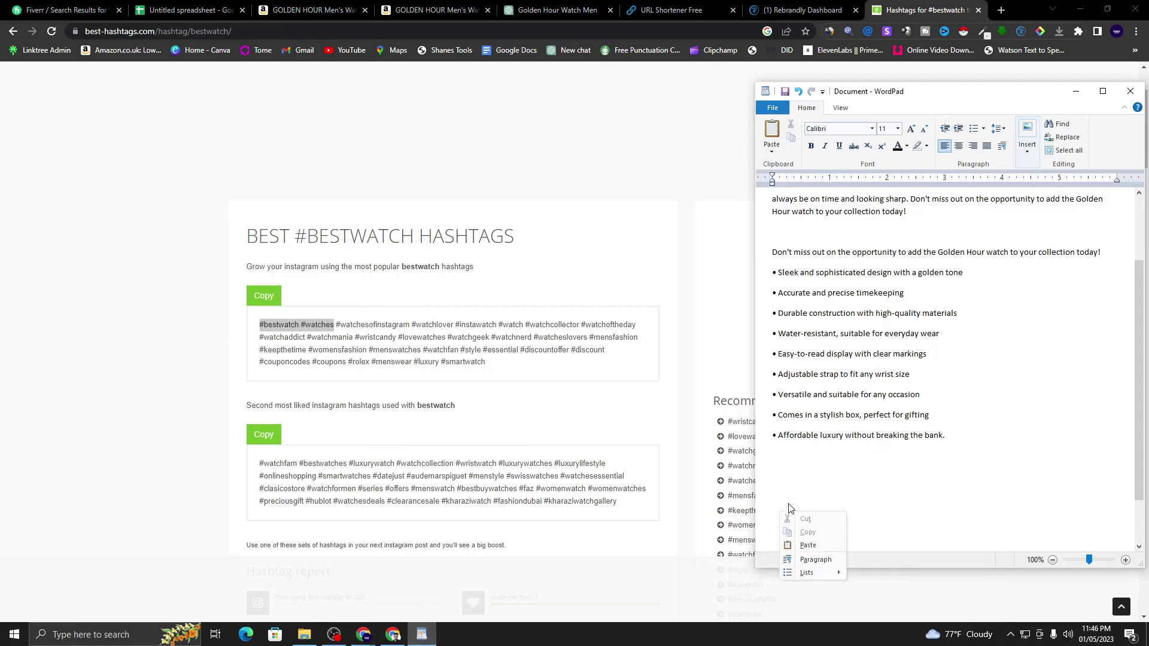
pyautogui.click(808, 546)
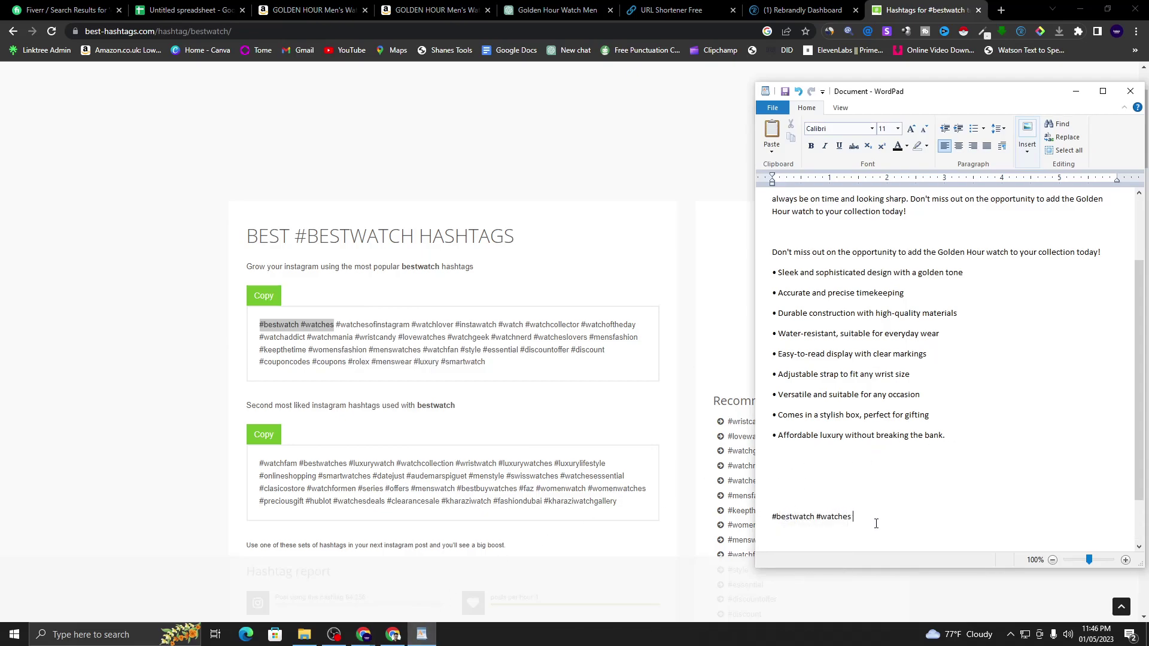
pyautogui.click(453, 370)
pyautogui.moveTo(411, 325)
pyautogui.mouseDown()
pyautogui.moveTo(451, 326)
pyautogui.moveTo(410, 325)
pyautogui.mouseUp()
pyautogui.click(452, 326)
pyautogui.click(453, 324)
pyautogui.rightClick(411, 325)
pyautogui.click(422, 333)
pyautogui.click(422, 634)
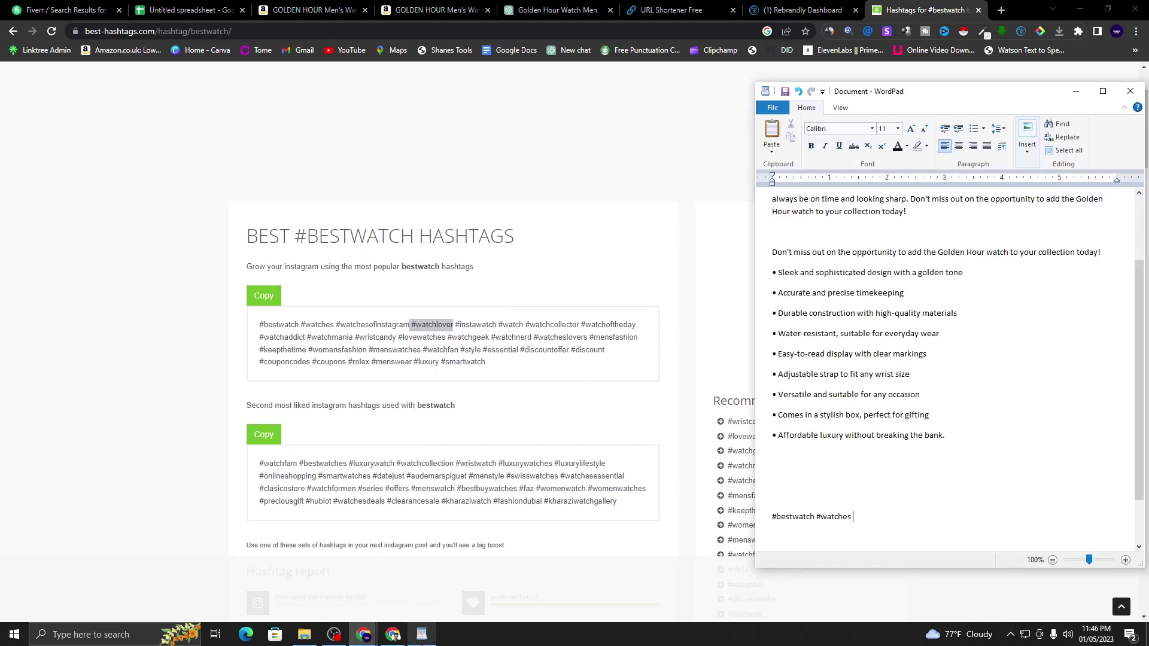
pyautogui.rightClick(867, 518)
pyautogui.click(898, 552)
# - Append the hashtags #watch through #watchaddict to the WordPad hashtag line
pyautogui.click(482, 311)
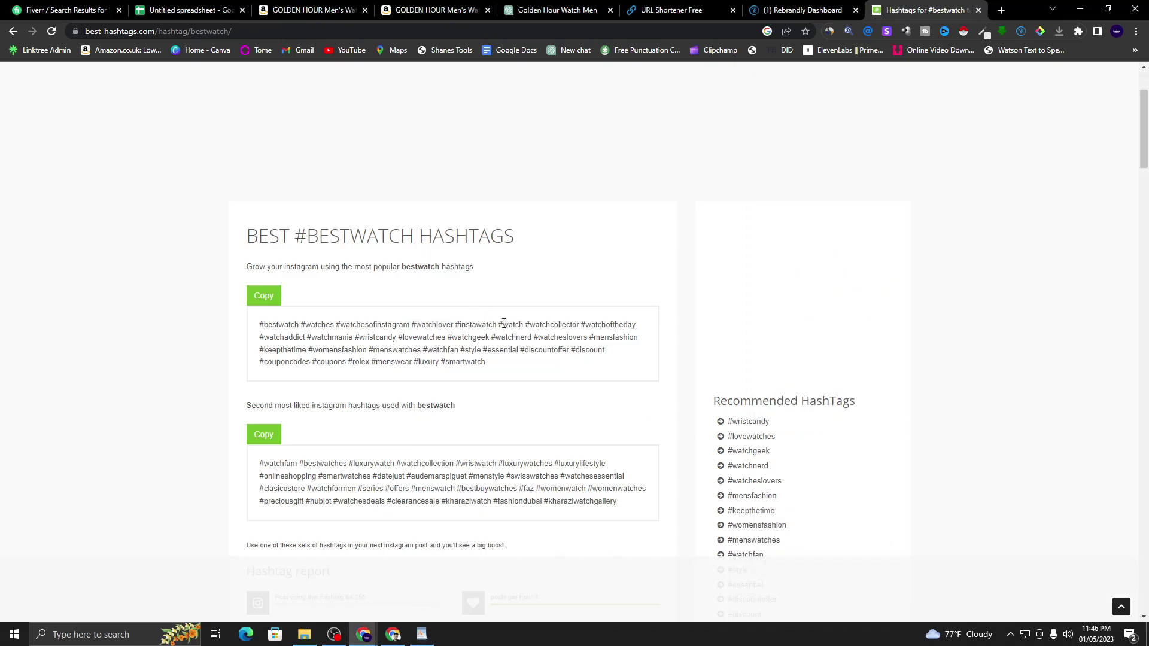
pyautogui.moveTo(499, 325); pyautogui.dragTo(305, 335)
pyautogui.rightClick(281, 334)
pyautogui.click(286, 344)
pyautogui.click(422, 634)
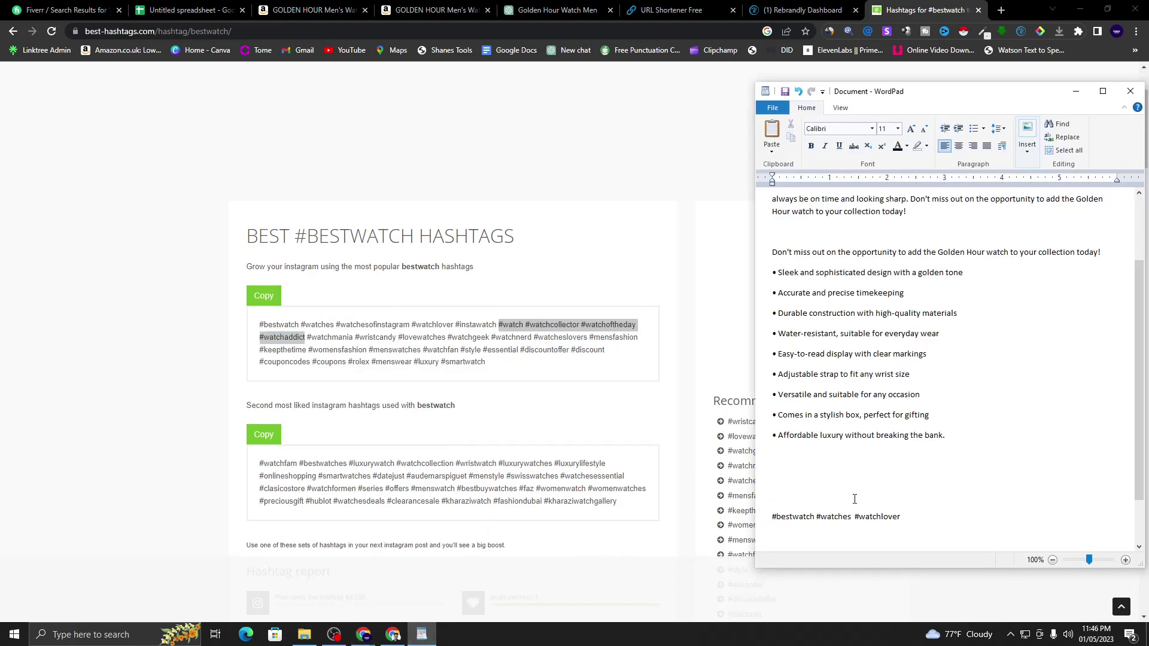
pyautogui.rightClick(921, 520)
pyautogui.click(943, 555)
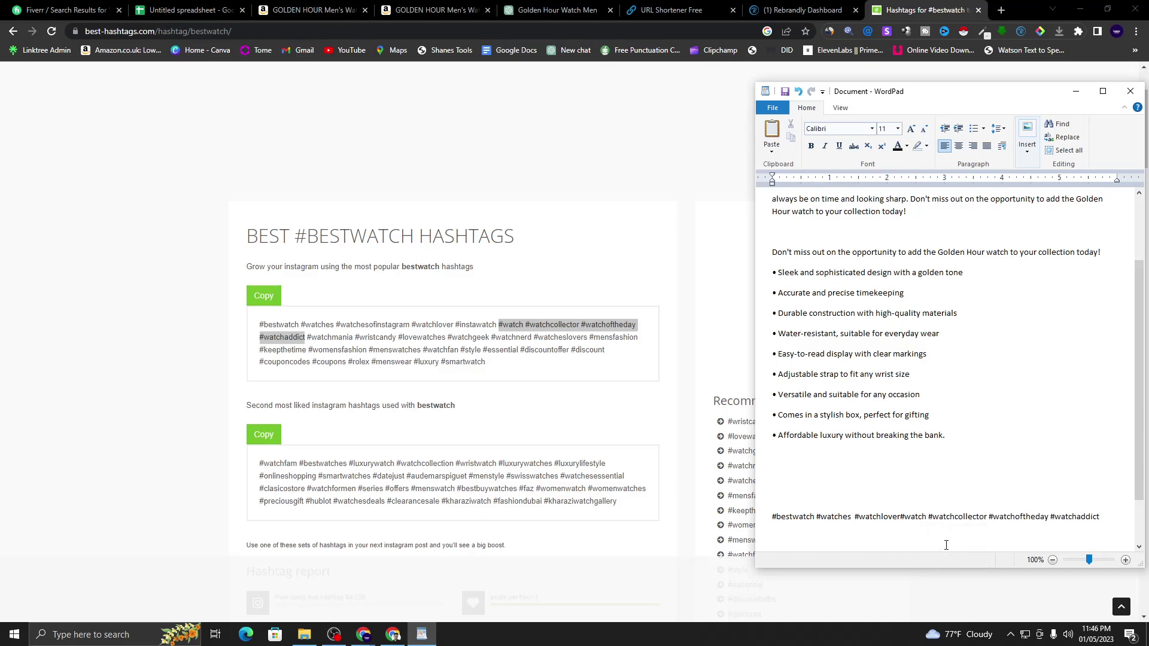
# - Append #rolex #menswear #luxury #smartwatch to the hashtag line
pyautogui.click(482, 376)
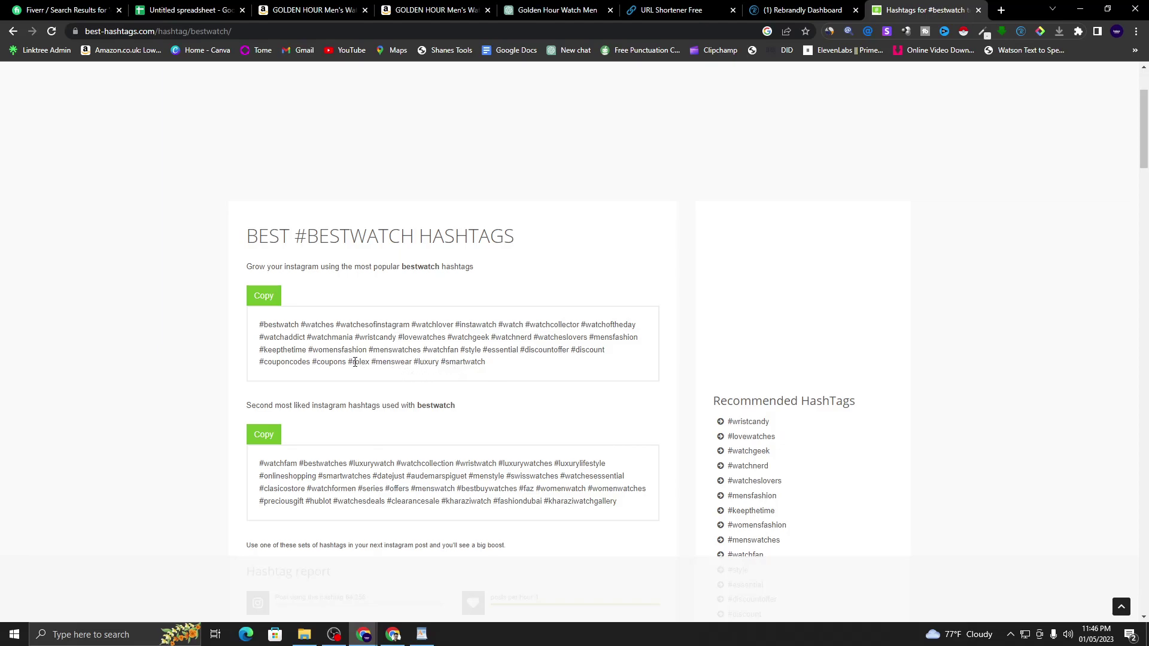
pyautogui.moveTo(350, 362); pyautogui.dragTo(486, 363)
pyautogui.rightClick(468, 361)
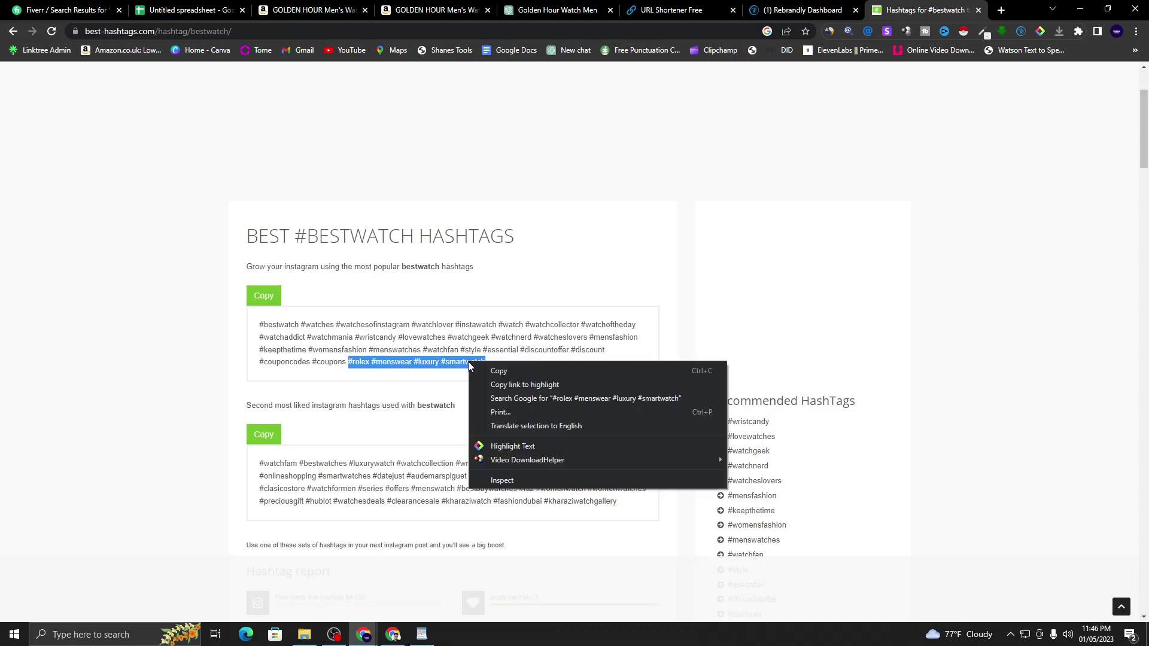
pyautogui.click(498, 371)
pyautogui.click(541, 359)
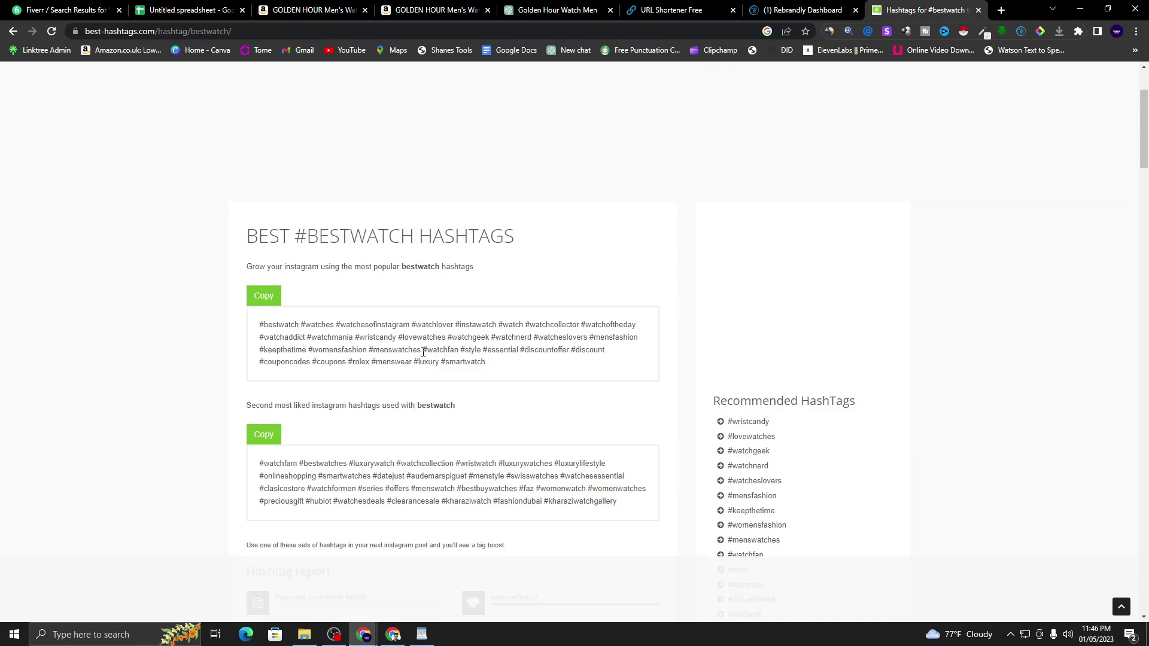
pyautogui.click(422, 634)
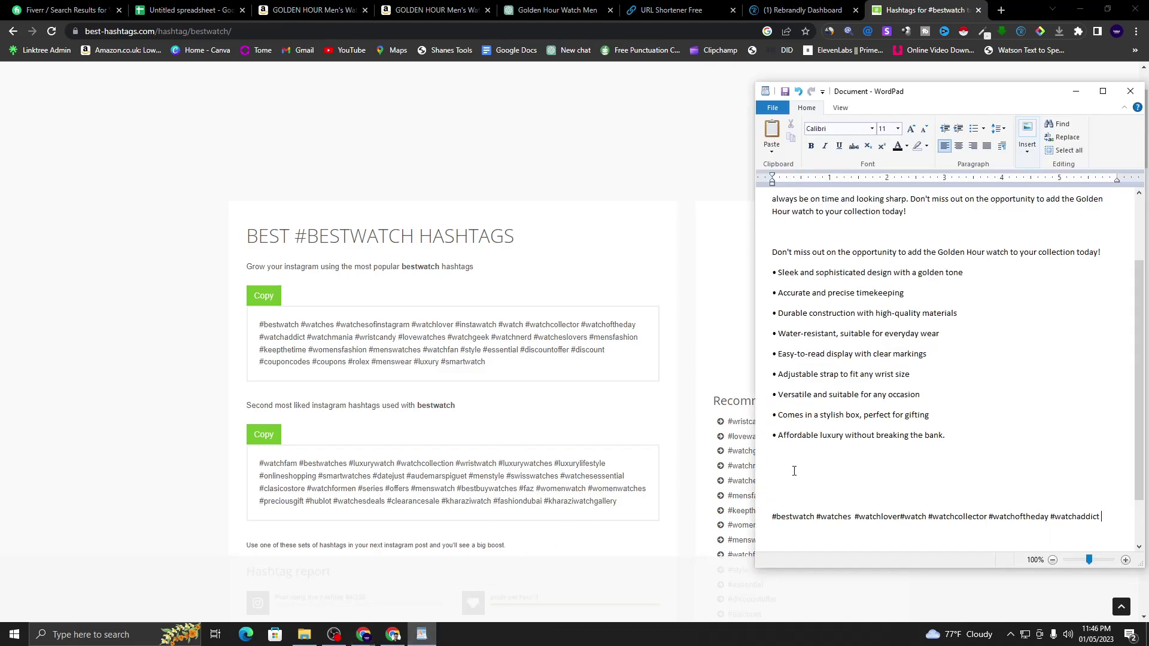
pyautogui.rightClick(1116, 518)
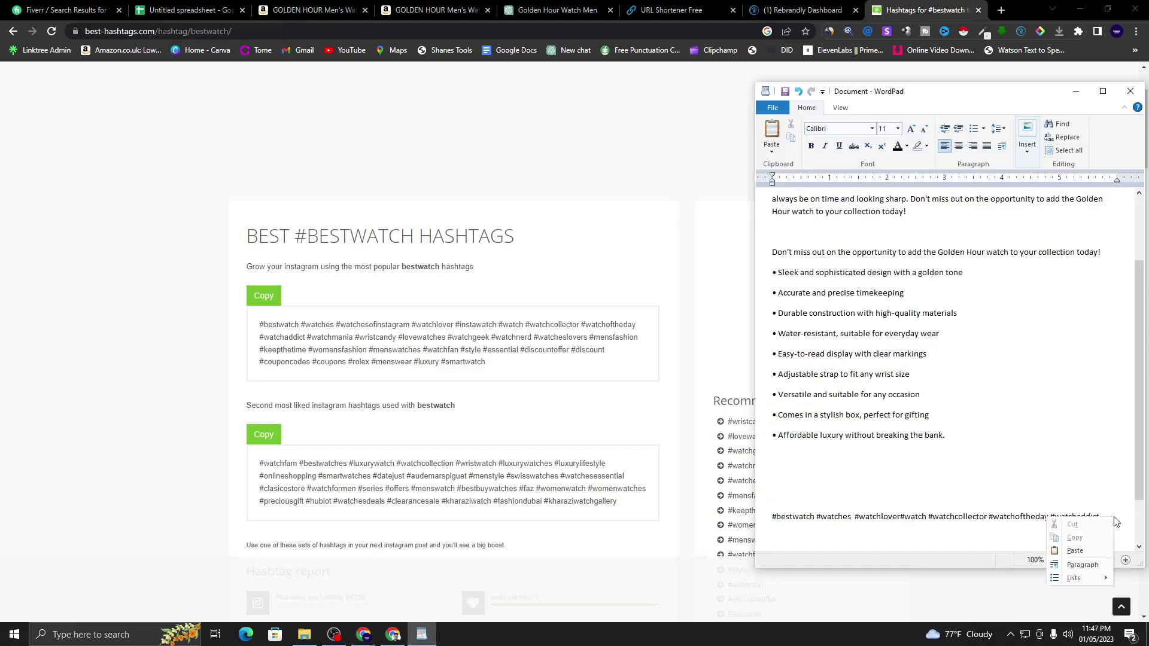
pyautogui.click(1077, 547)
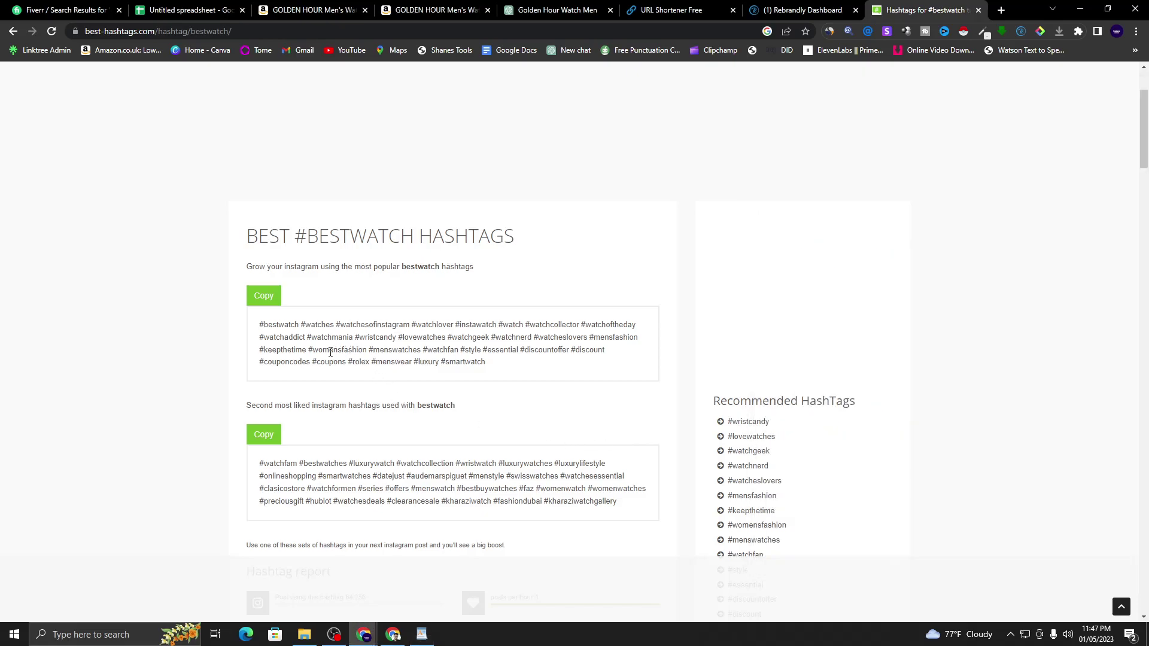
# - Append #menswatches through #discount after #smartwatch and minimize WordPad
pyautogui.moveTo(368, 353); pyautogui.dragTo(610, 361)
pyautogui.rightClick(610, 360)
pyautogui.click(611, 361)
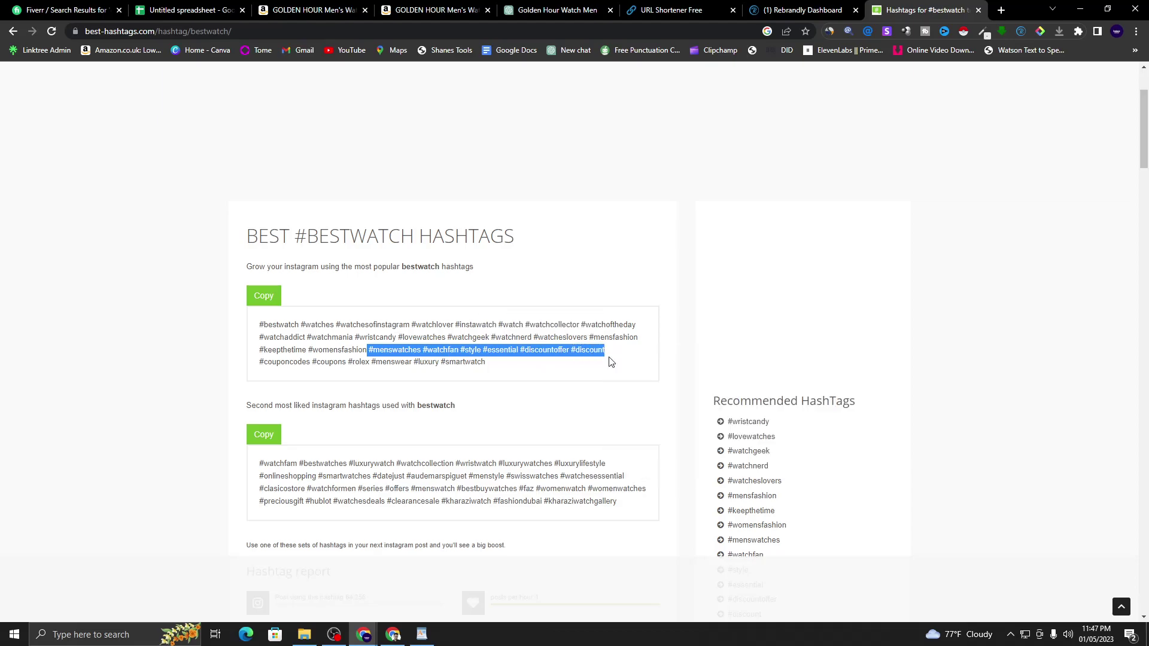
pyautogui.click(422, 634)
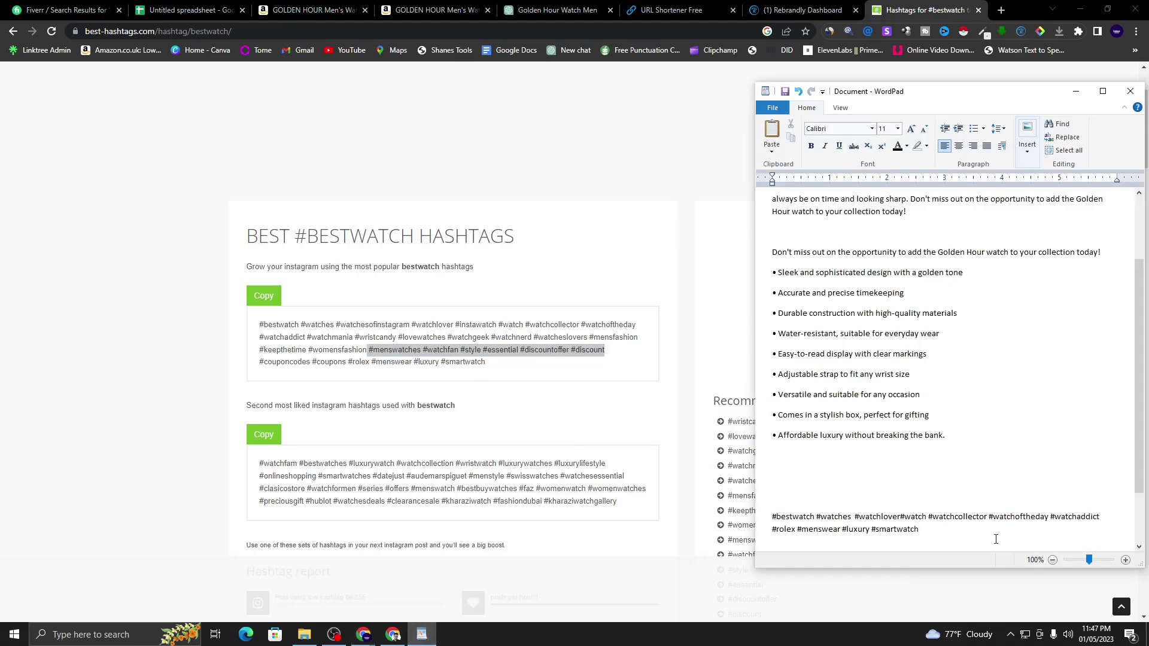
pyautogui.rightClick(949, 532)
pyautogui.click(957, 561)
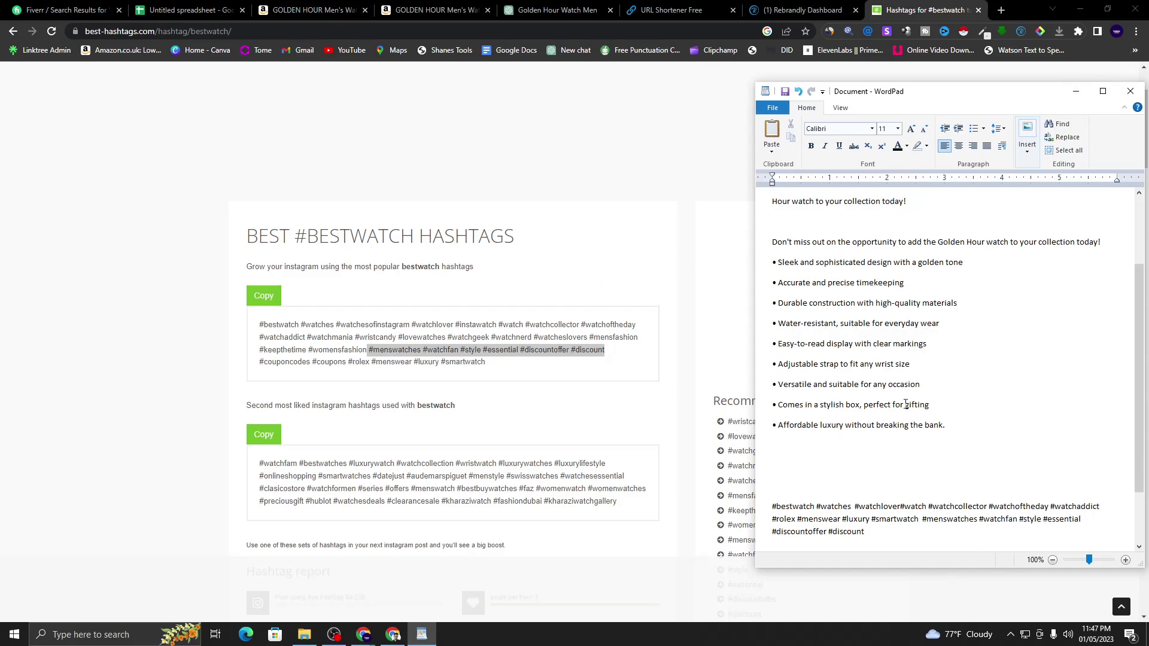
pyautogui.scroll(-1, 909, 468)
pyautogui.scroll(3, 895, 221)
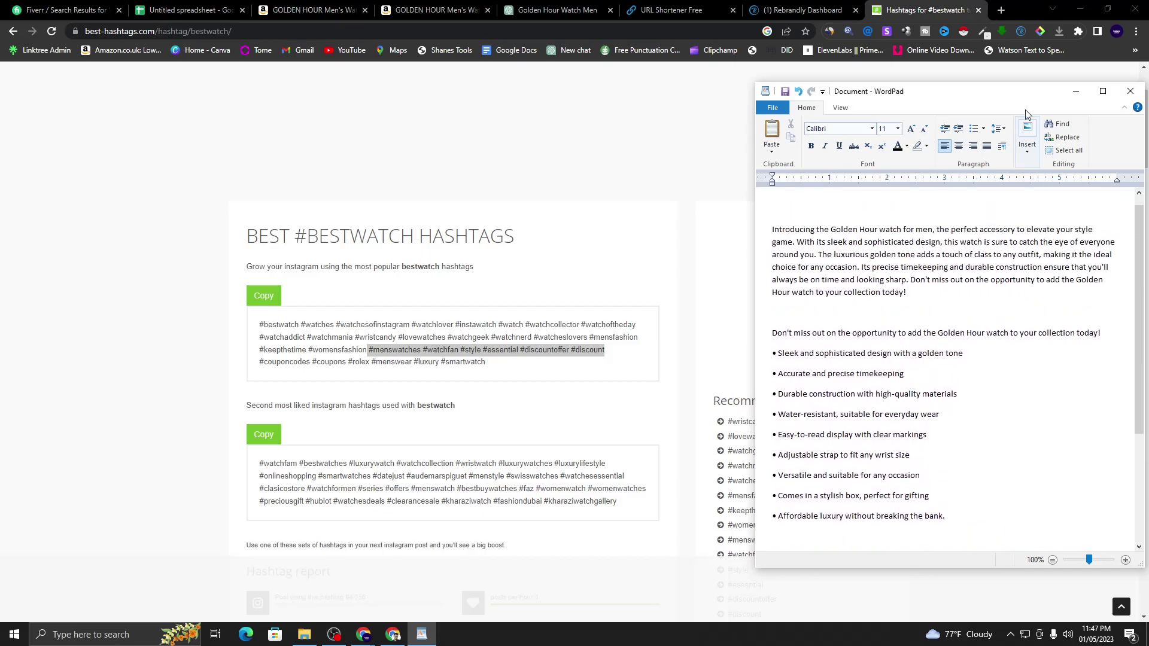
pyautogui.click(1075, 91)
pyautogui.click(539, 288)
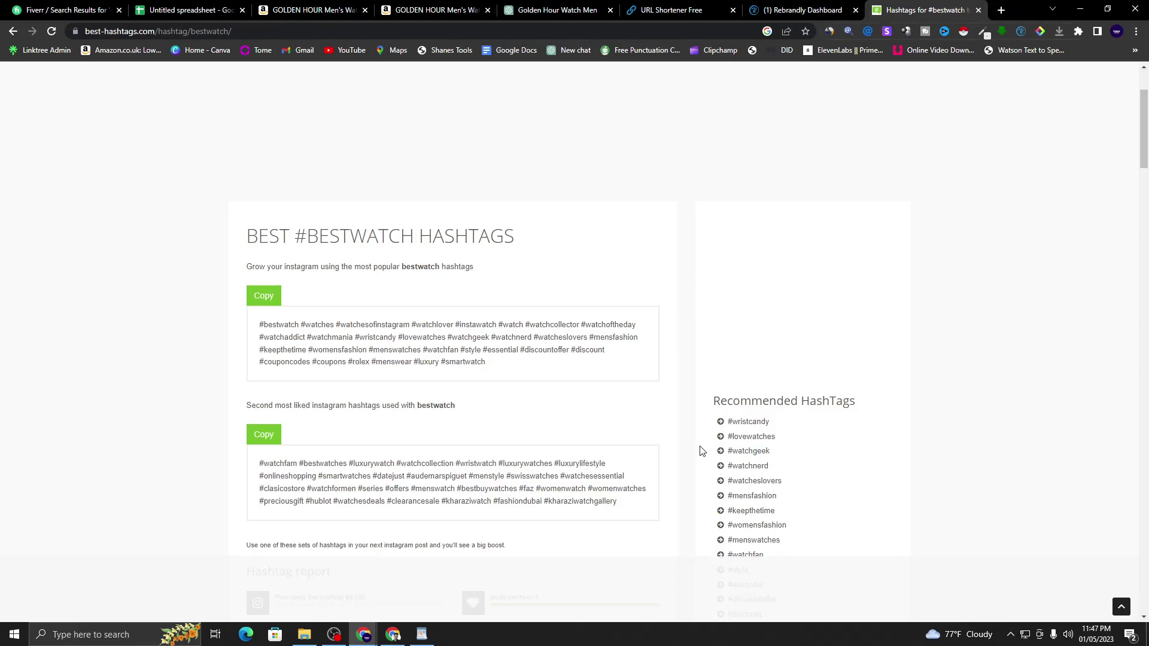
# - Open Facebook in the Freelancer Chrome profile and browse the freelancer community group page
pyautogui.click(393, 634)
pyautogui.click(1117, 31)
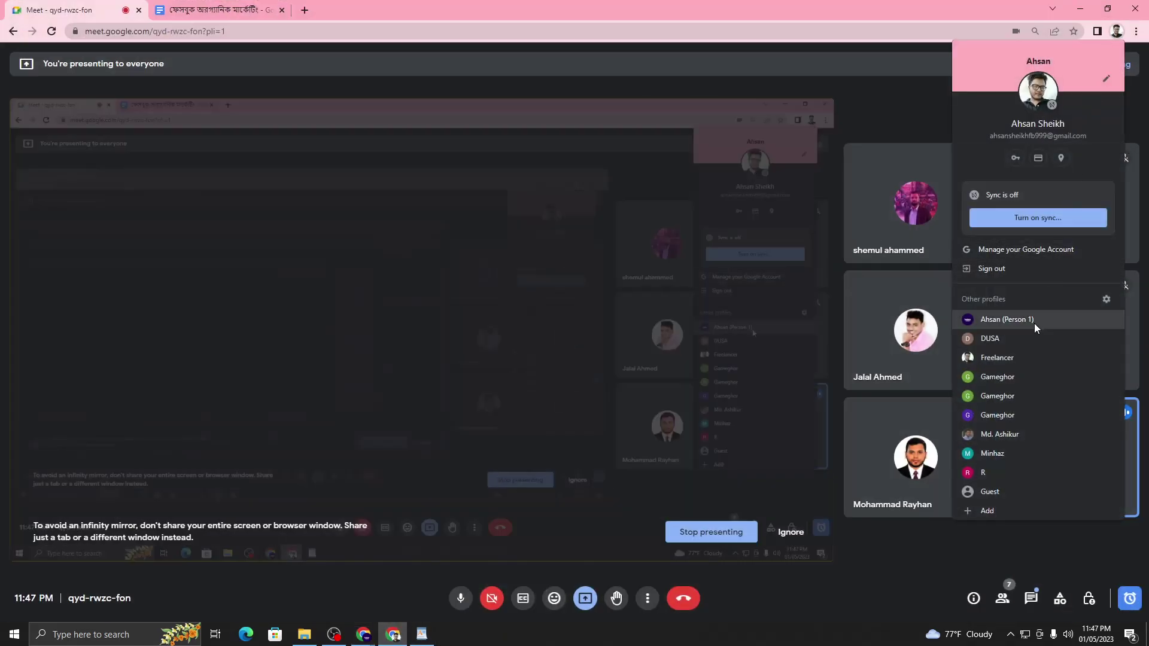
pyautogui.click(1019, 359)
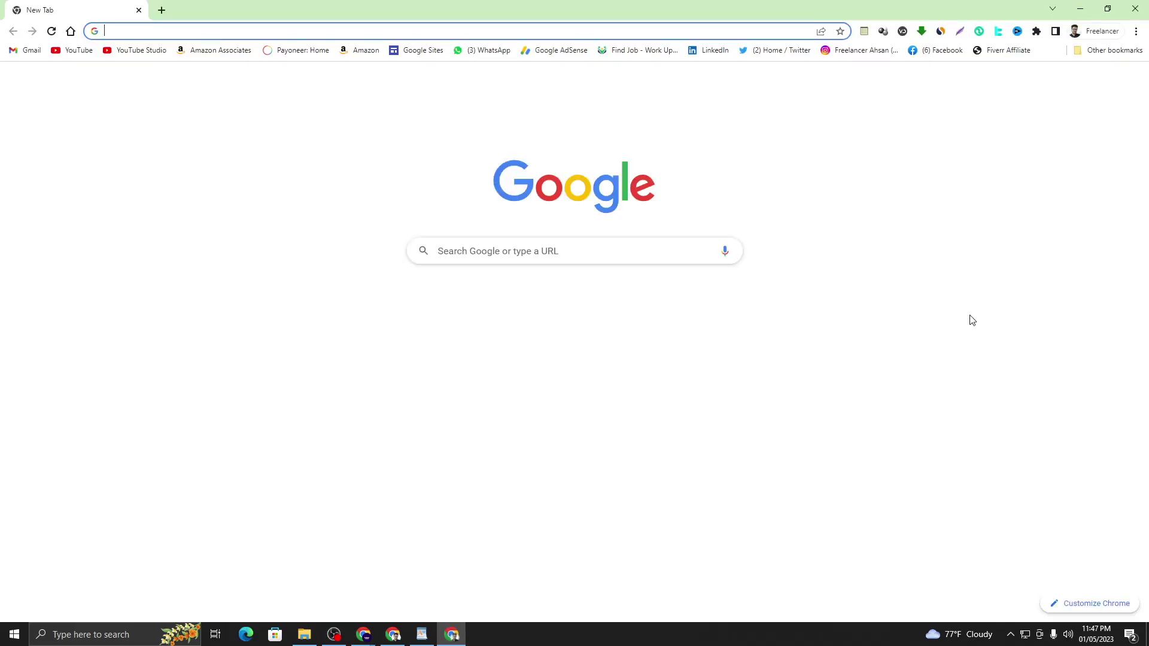
pyautogui.click(951, 52)
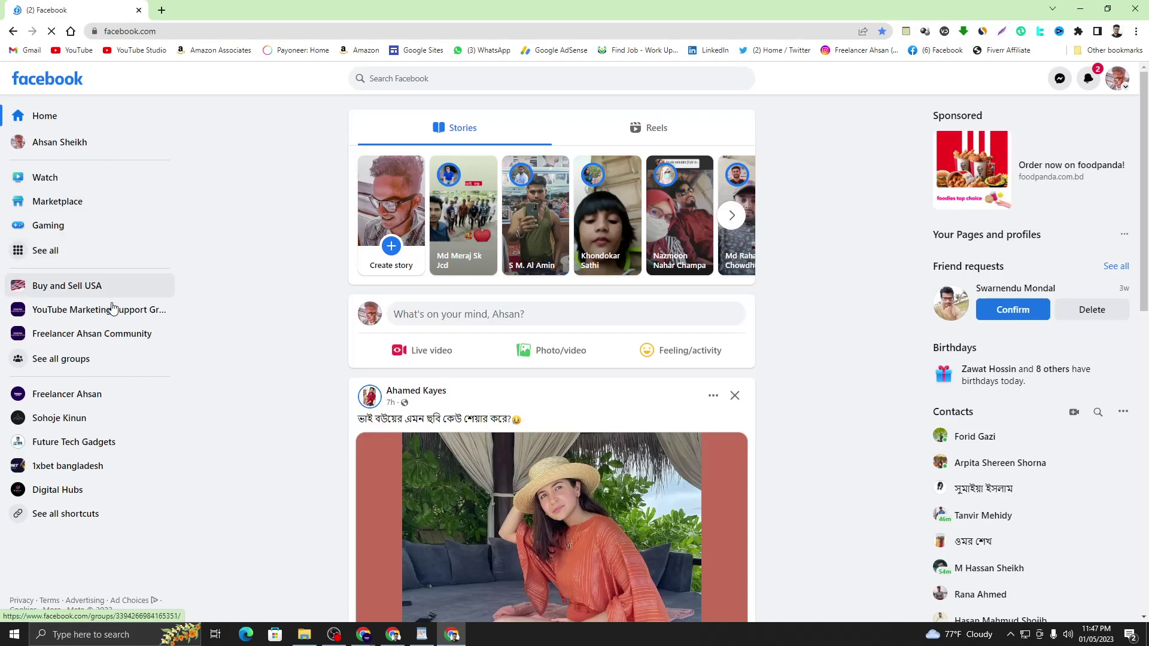
pyautogui.click(105, 332)
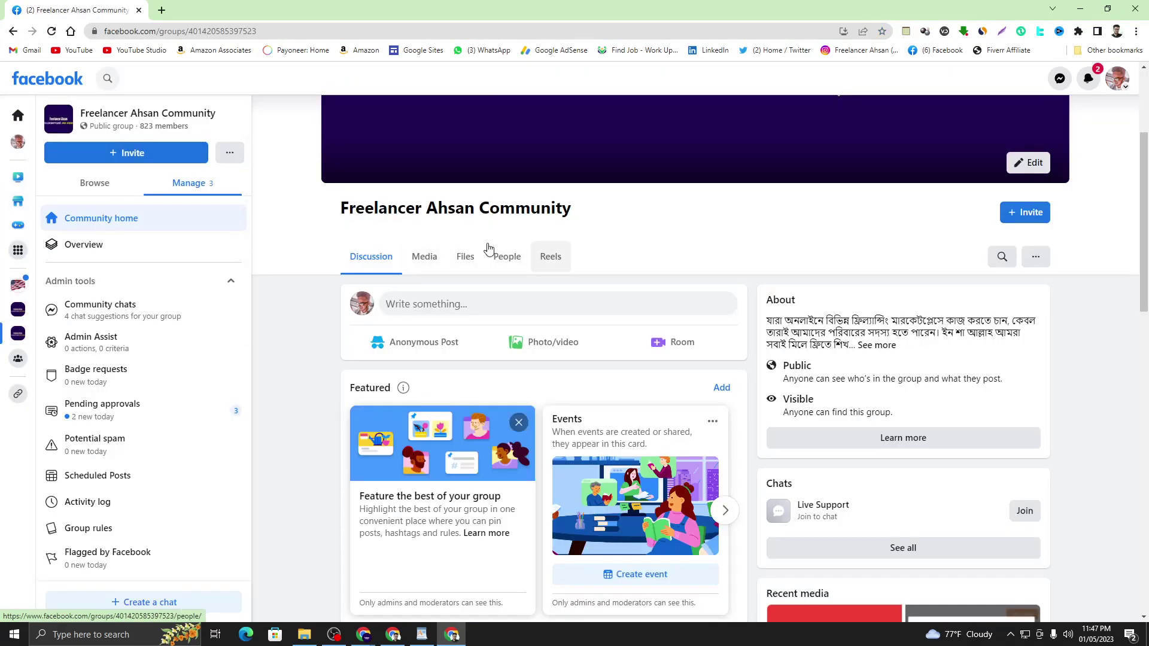
pyautogui.scroll(-15, 608, 269)
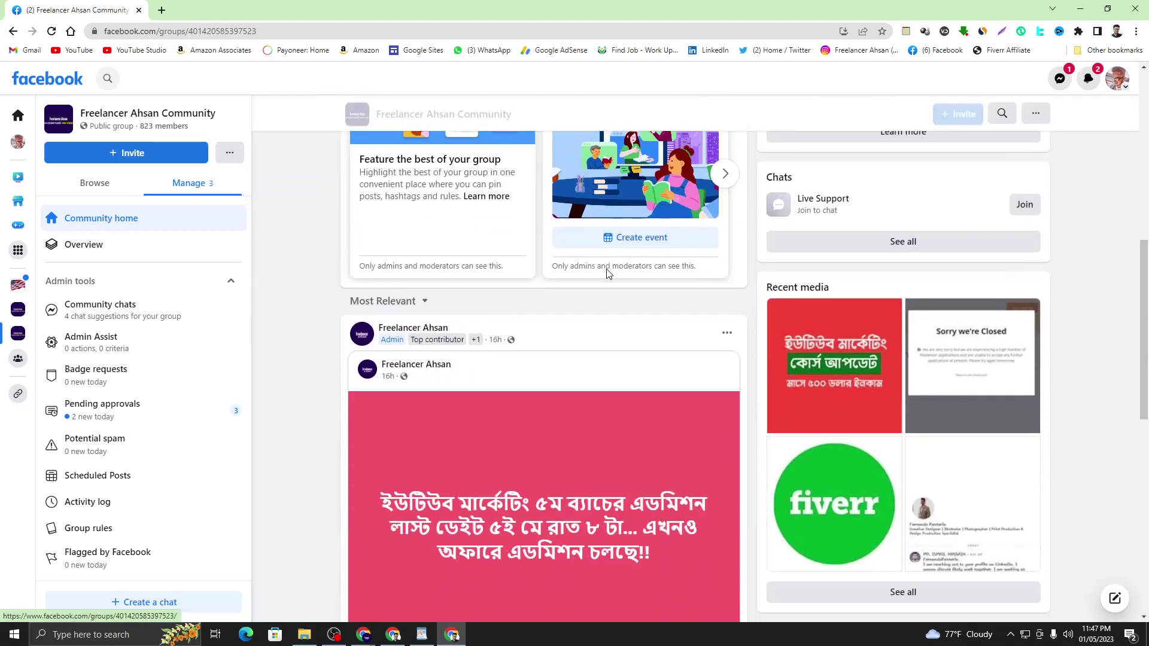
pyautogui.scroll(-15, 609, 273)
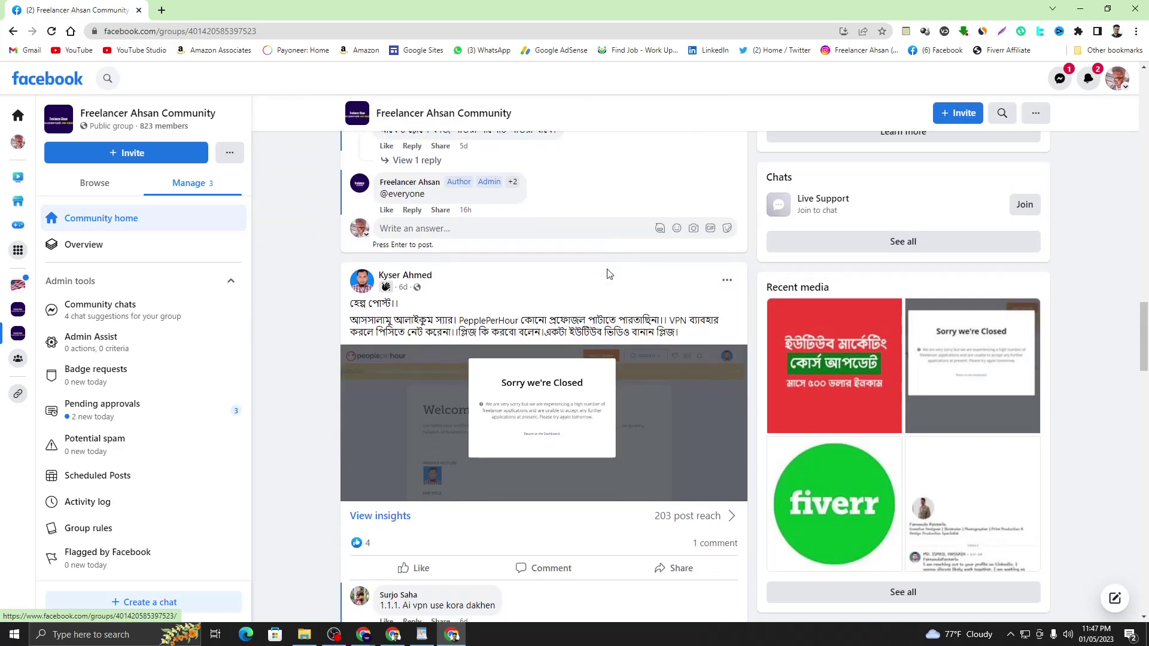
pyautogui.scroll(5, 606, 271)
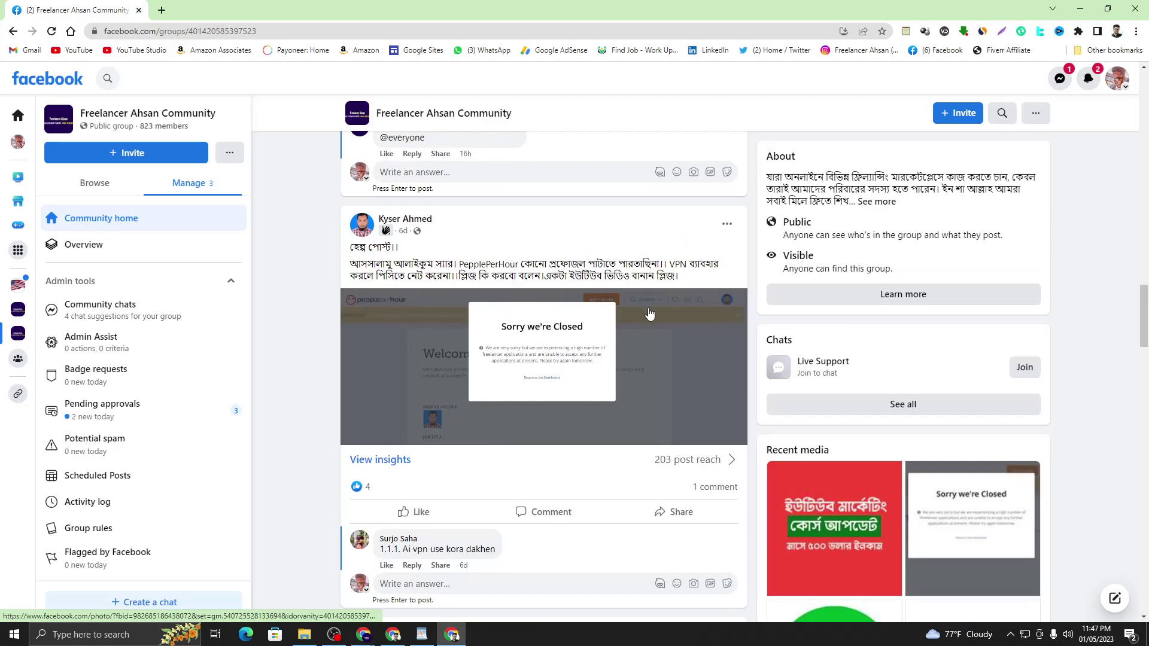
pyautogui.scroll(6, 548, 464)
pyautogui.scroll(12, 547, 464)
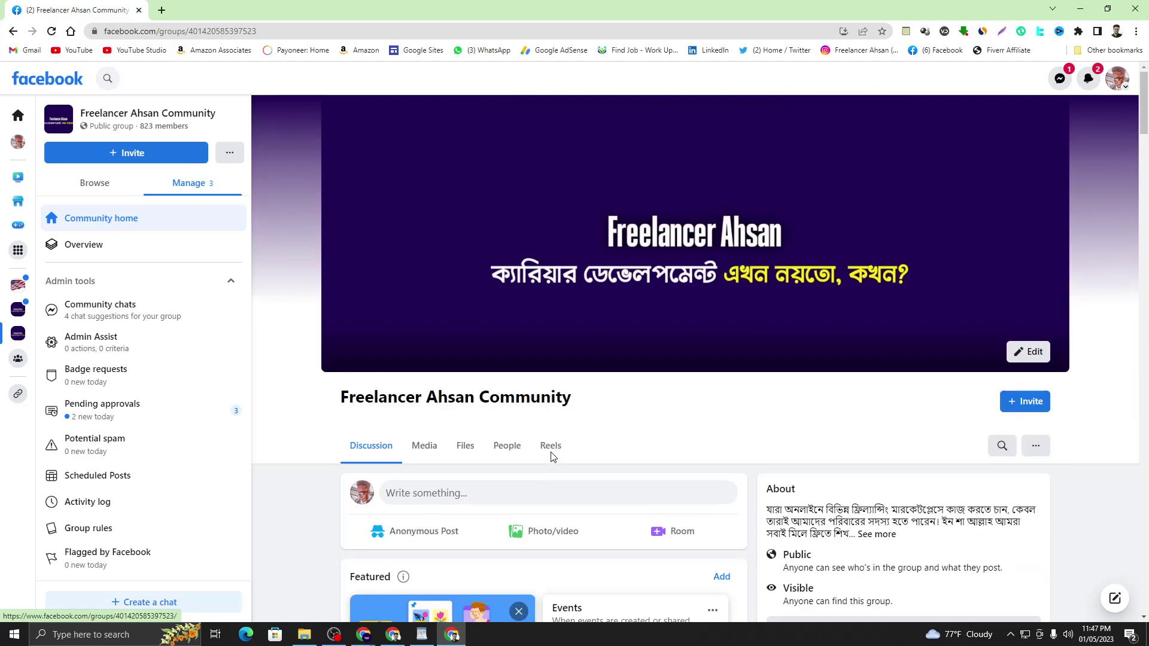
pyautogui.scroll(-1, 542, 446)
# - Start a new group post and paste the Golden Hour intro sentence from WordPad
pyautogui.click(462, 379)
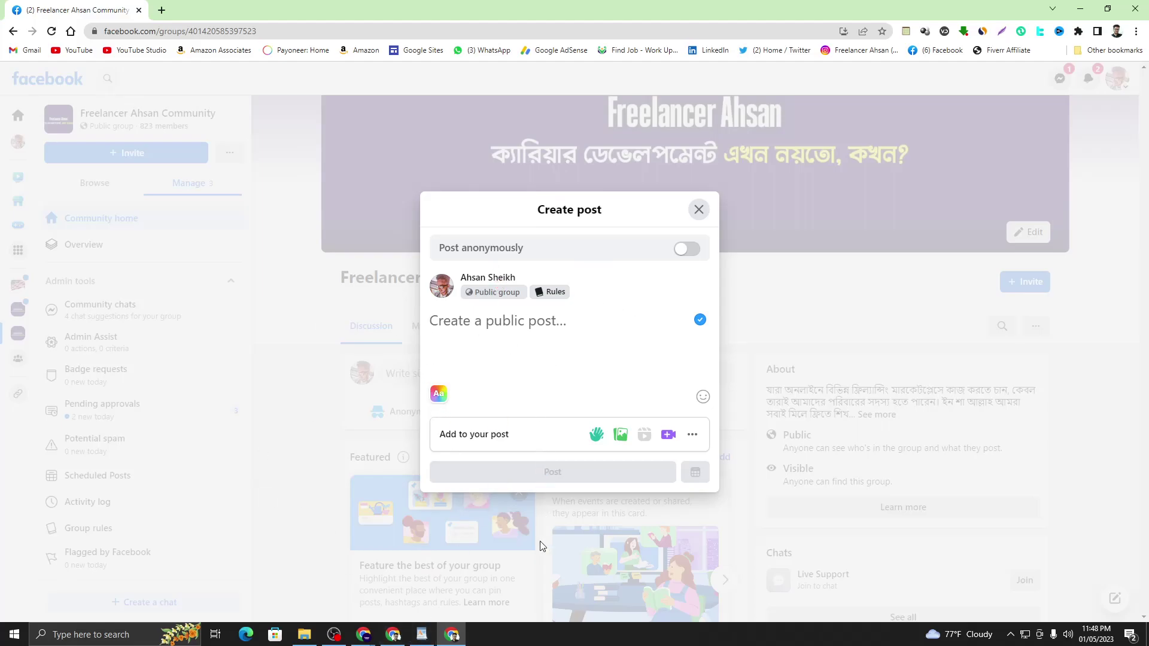
pyautogui.click(422, 635)
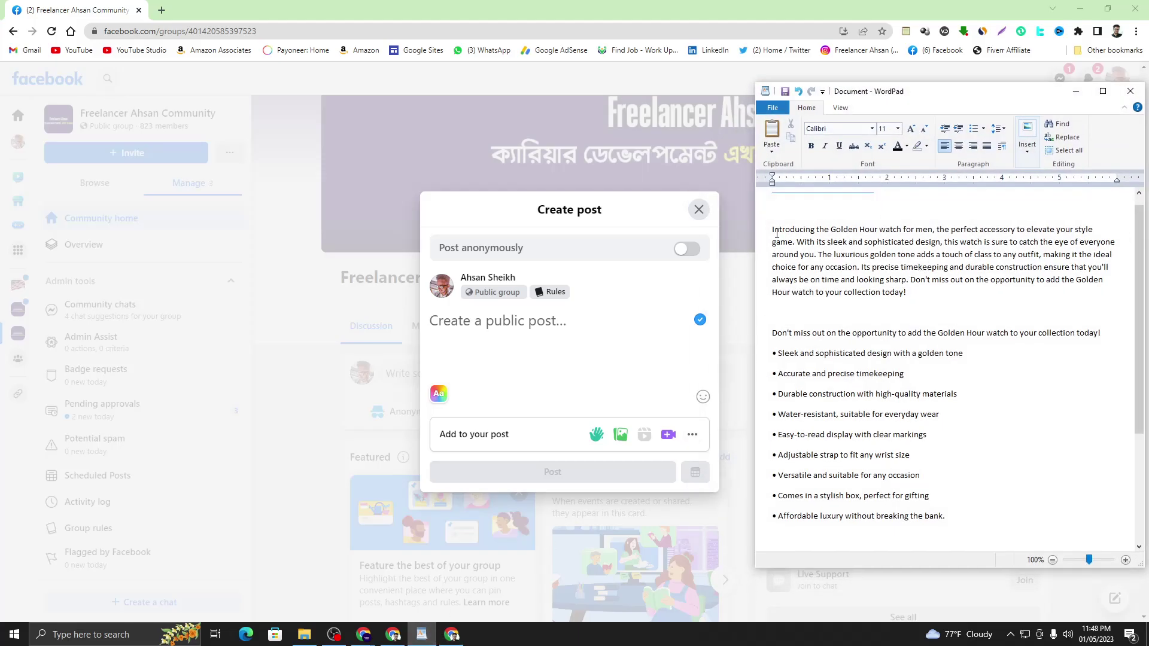
pyautogui.moveTo(773, 229); pyautogui.dragTo(795, 245)
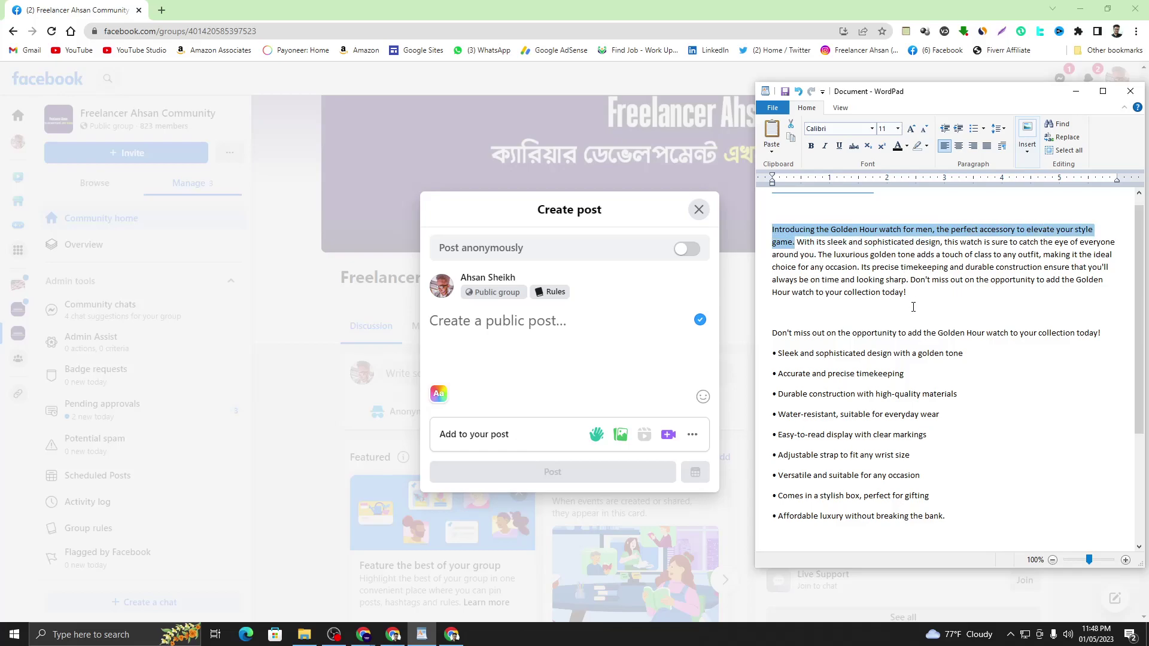
pyautogui.rightClick(828, 229)
pyautogui.click(854, 246)
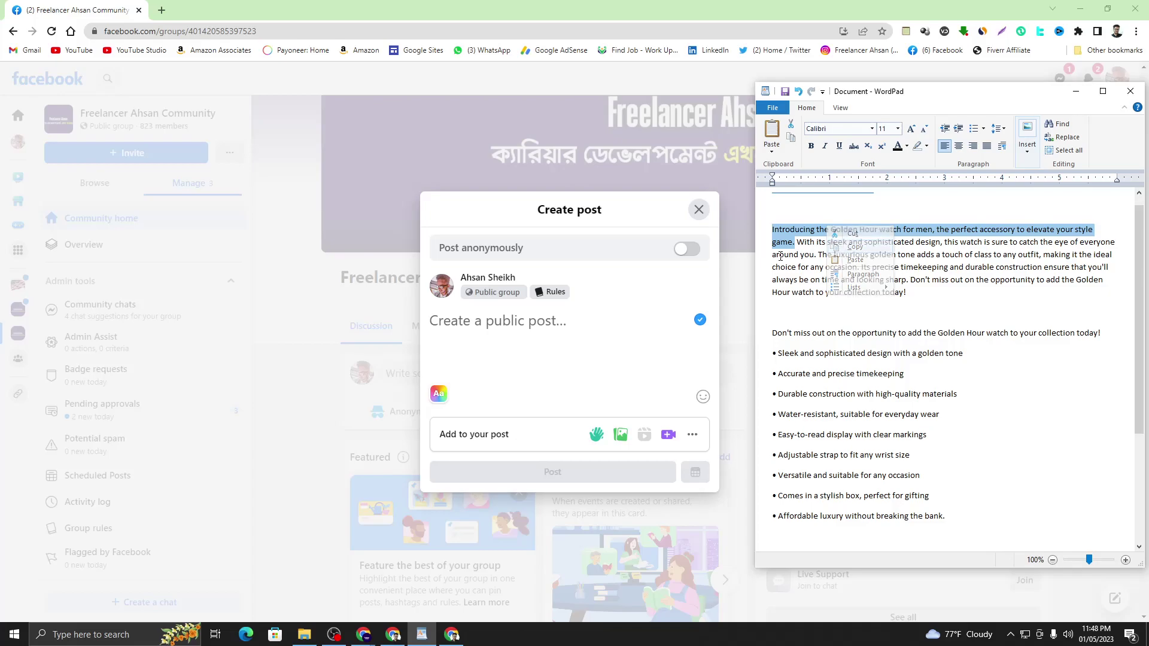
pyautogui.click(529, 320)
pyautogui.rightClick(529, 320)
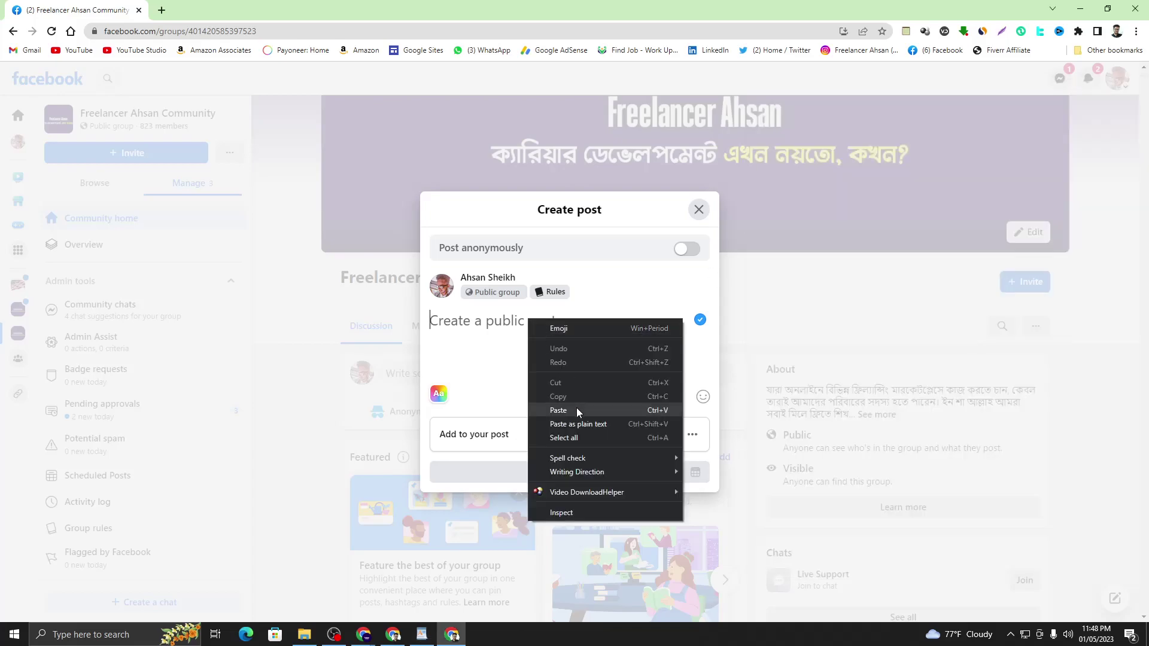
pyautogui.click(576, 411)
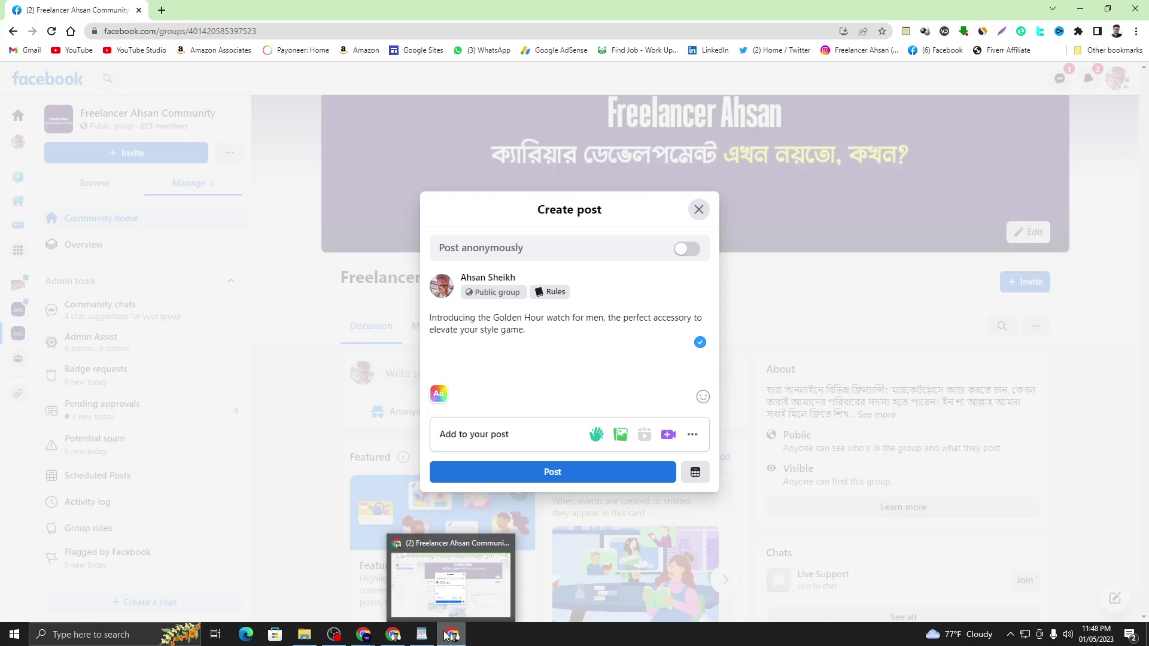
# - Copy the nine feature bullets from WordPad and paste them below the intro line
pyautogui.click(422, 634)
pyautogui.click(788, 354)
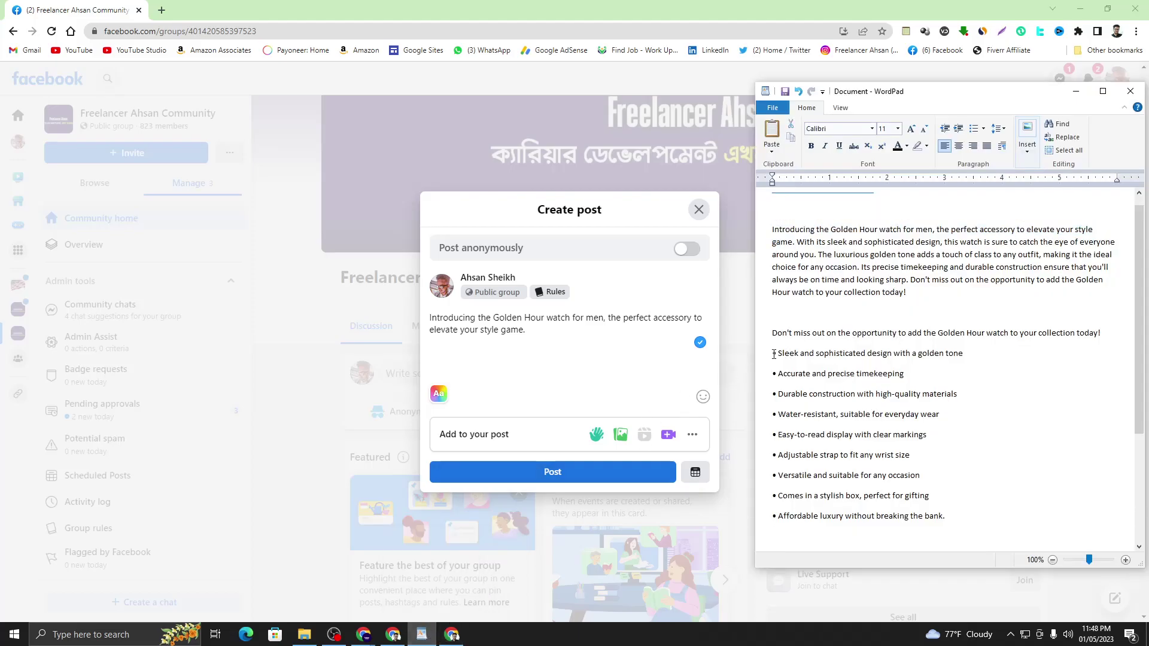
pyautogui.moveTo(779, 357); pyautogui.dragTo(946, 517)
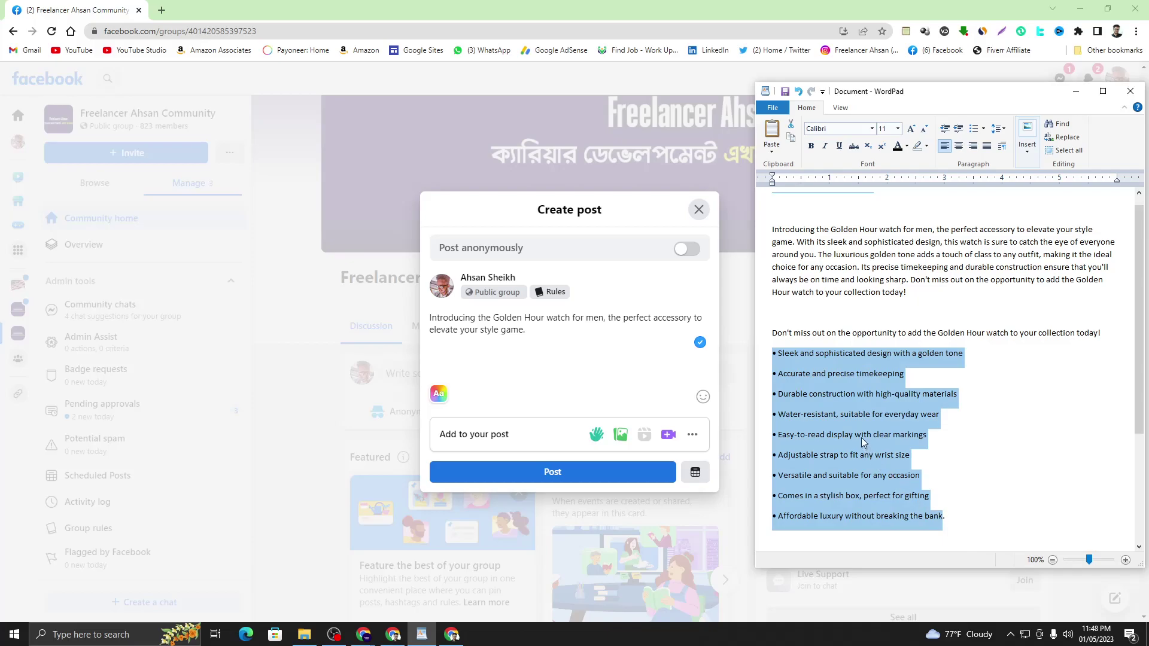
pyautogui.rightClick(853, 415)
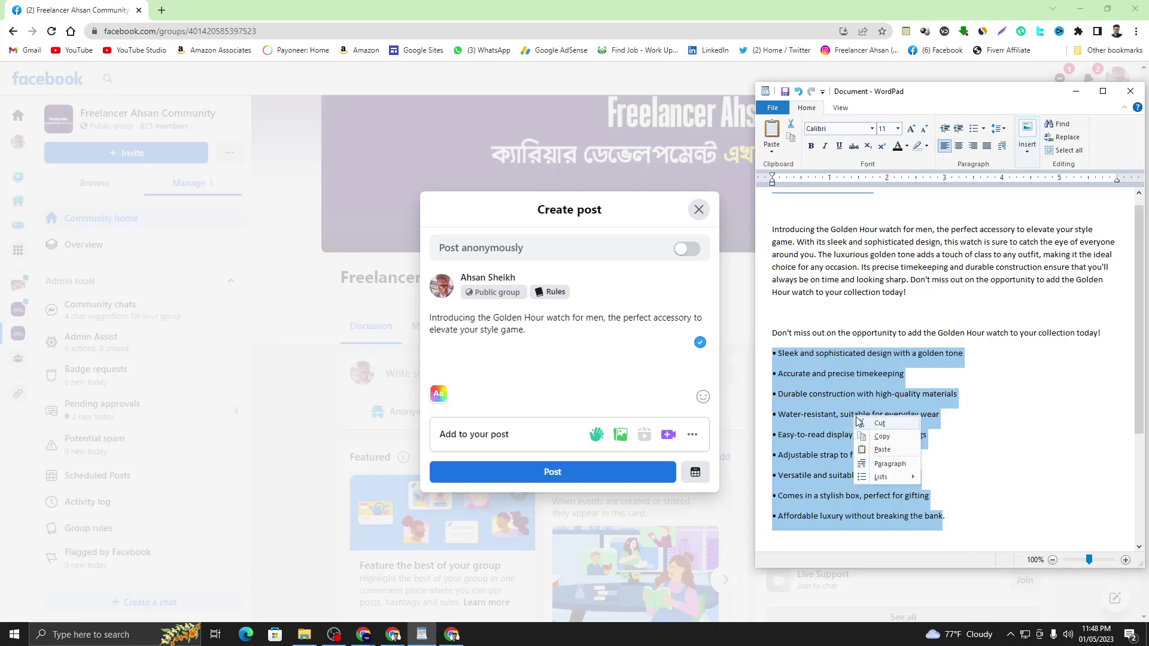
pyautogui.click(884, 436)
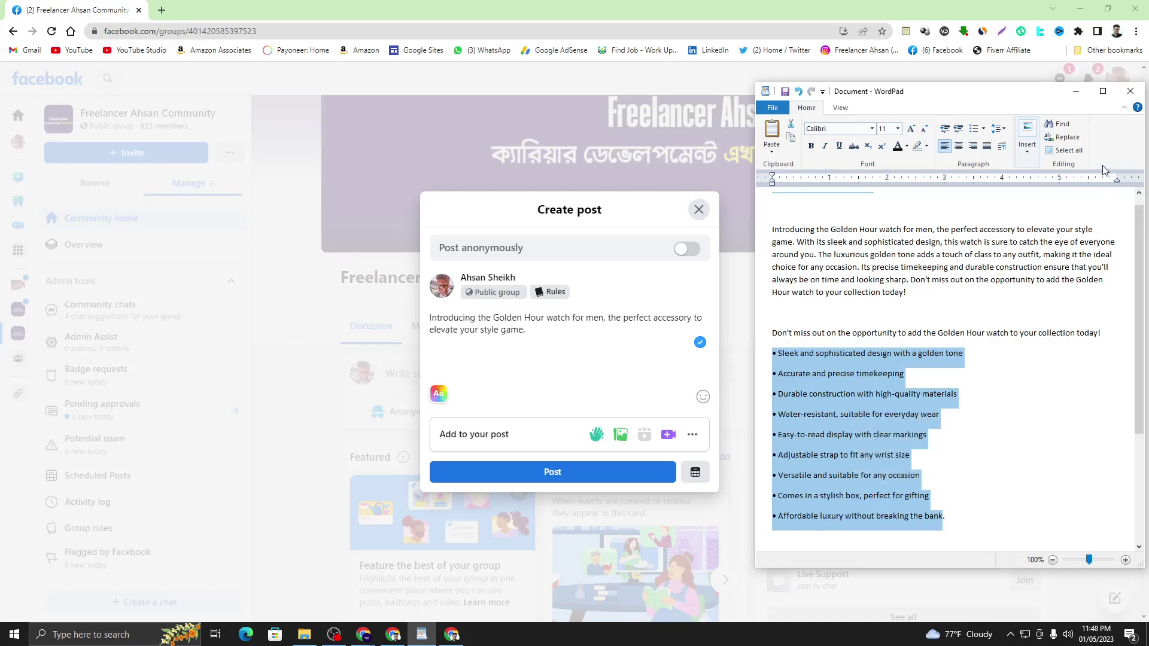
pyautogui.click(1076, 91)
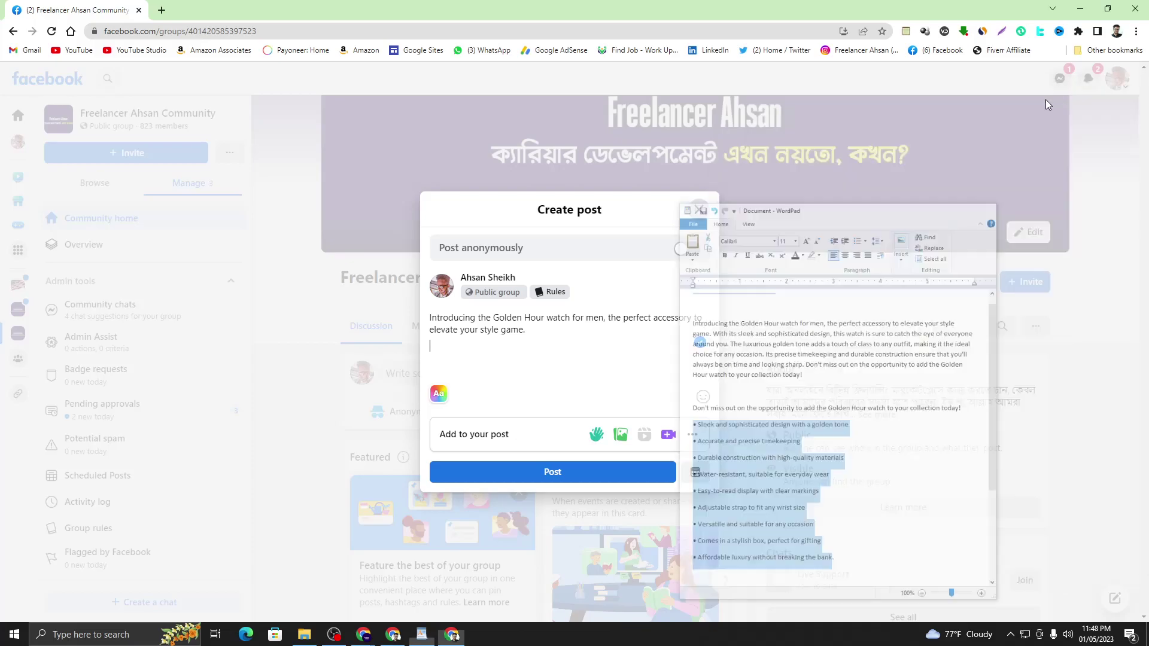
pyautogui.rightClick(458, 356)
pyautogui.click(434, 340)
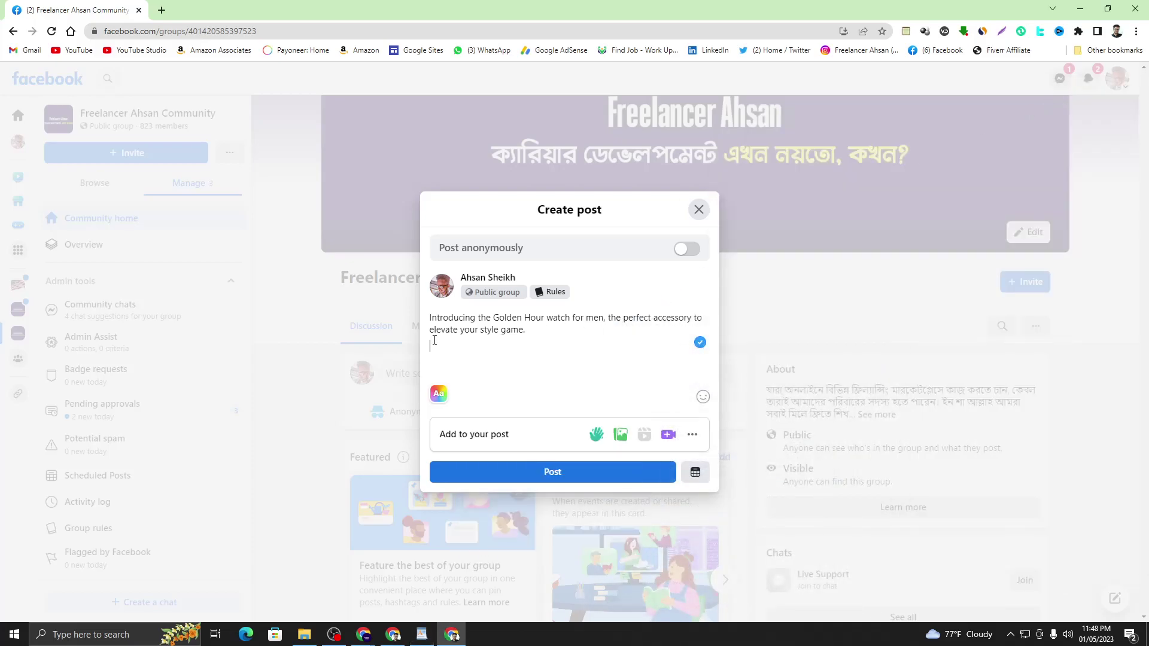
pyautogui.rightClick(437, 344)
pyautogui.click(483, 437)
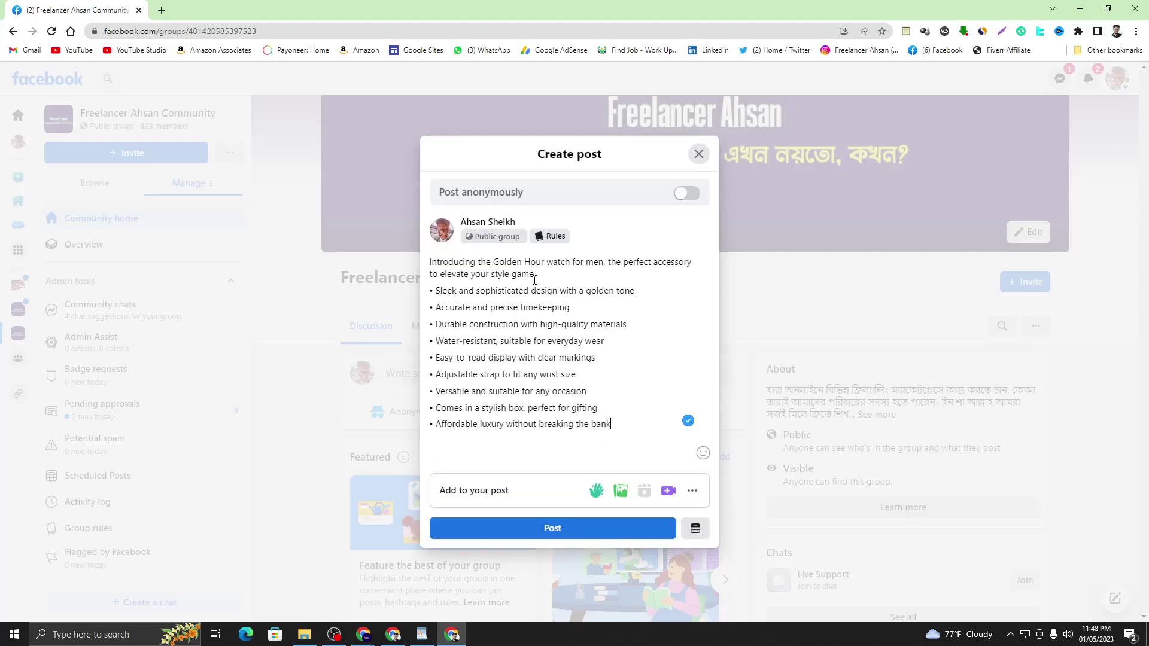
# - Insert a 'Features:' heading line above the bullet list in the post draft
pyautogui.press('Return')
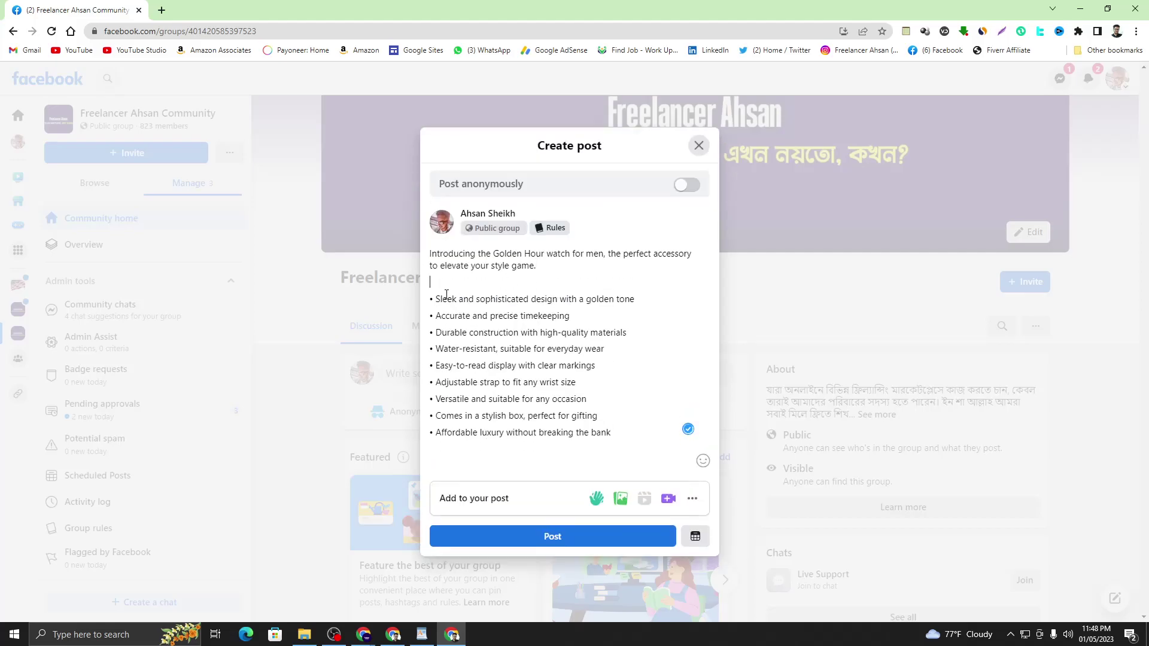
pyautogui.write('Features')
pyautogui.click(560, 280)
pyautogui.click(561, 335)
pyautogui.click(626, 431)
pyautogui.write(':')
# - Make the 'Features:' heading and the opening intro sentence bold
pyautogui.moveTo(472, 285); pyautogui.dragTo(431, 285)
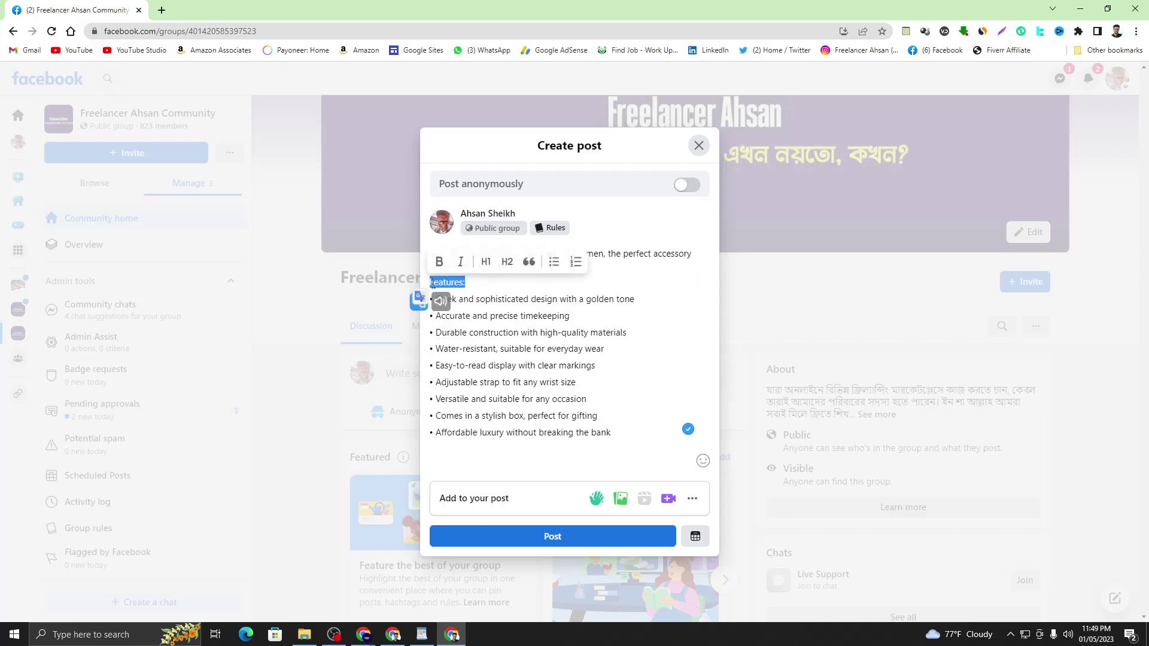
pyautogui.click(439, 261)
pyautogui.click(538, 318)
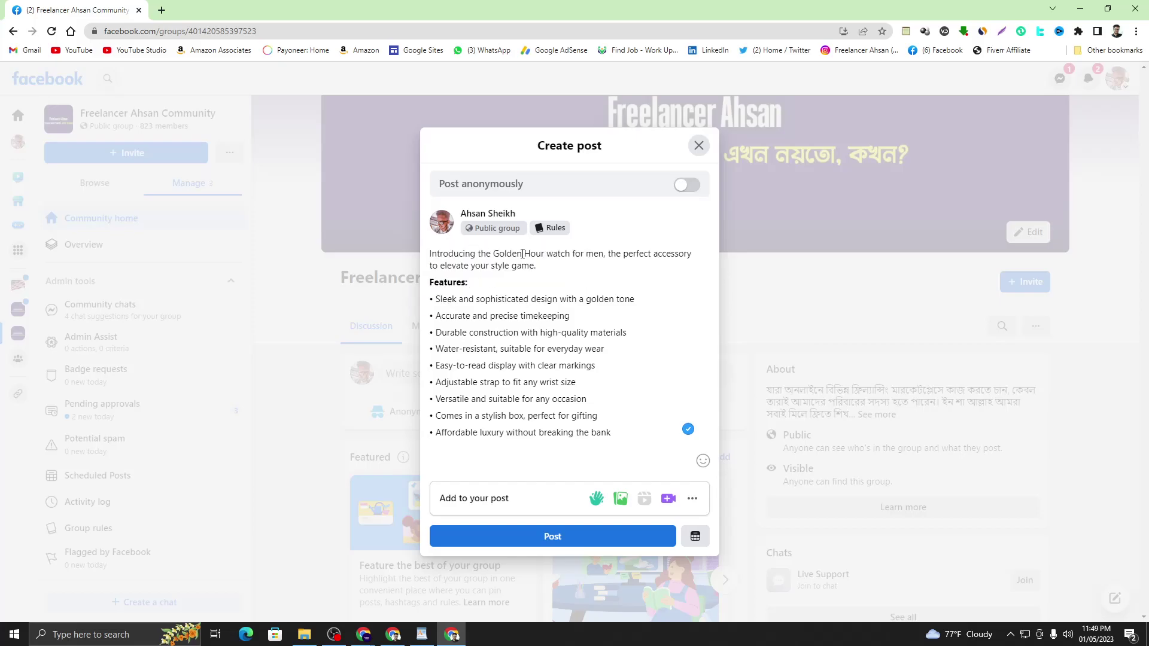
pyautogui.moveTo(548, 268); pyautogui.dragTo(433, 252)
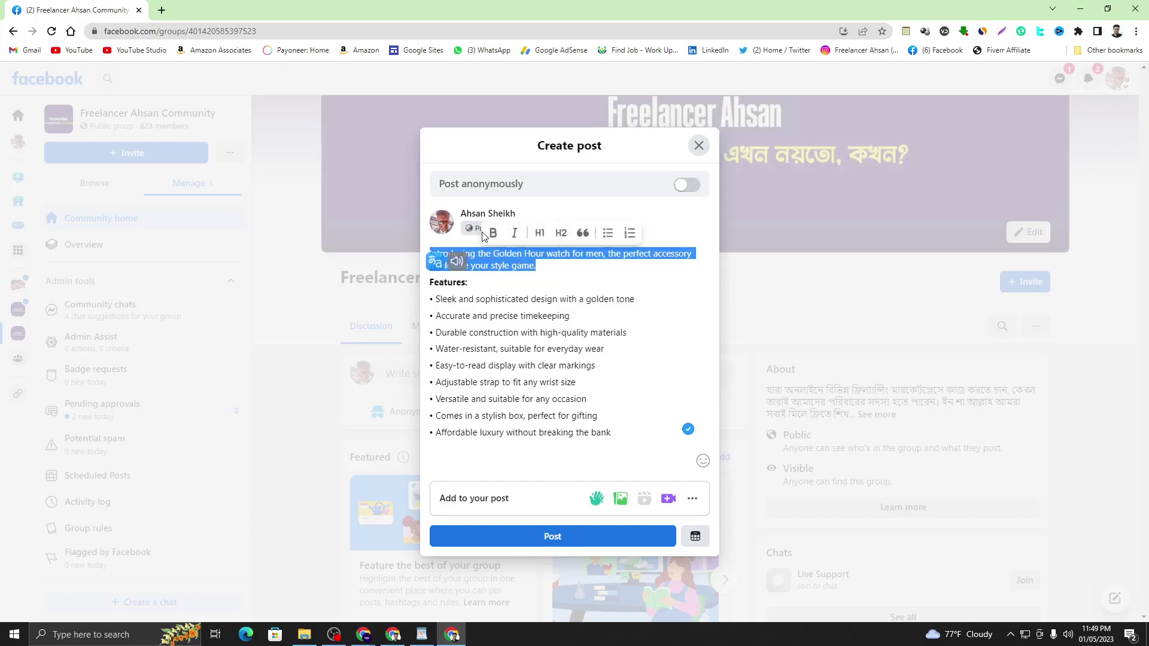
pyautogui.click(495, 234)
pyautogui.click(561, 300)
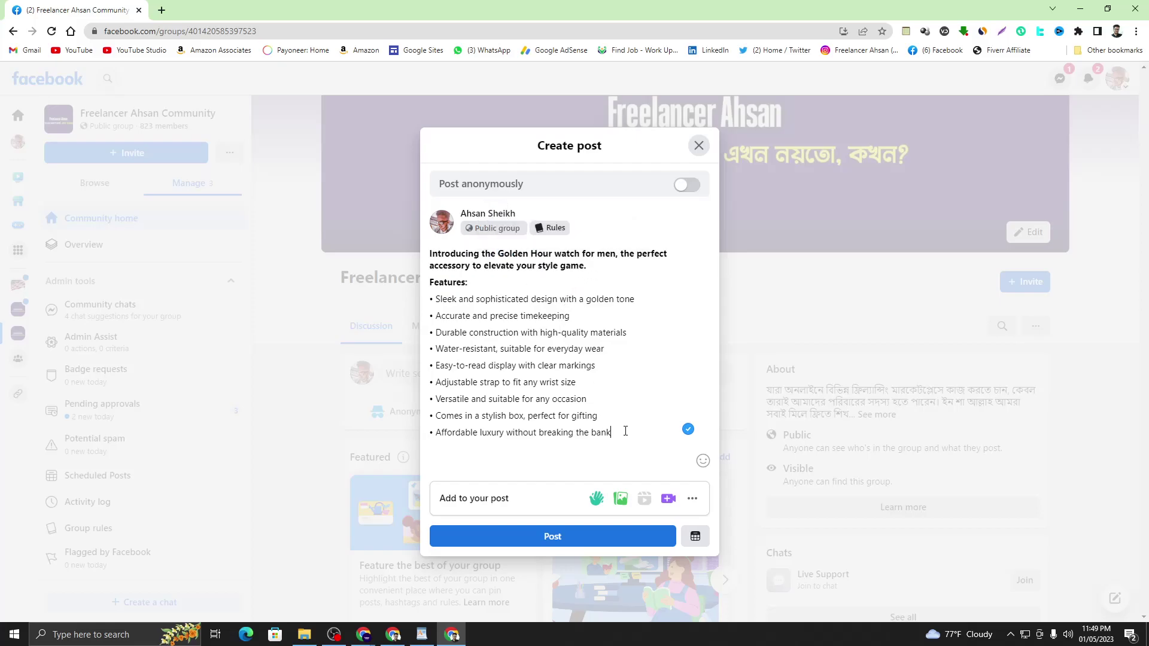
# - Add a closing line 'For more info' below the last feature bullet
pyautogui.press('Return')
pyautogui.press('Return')
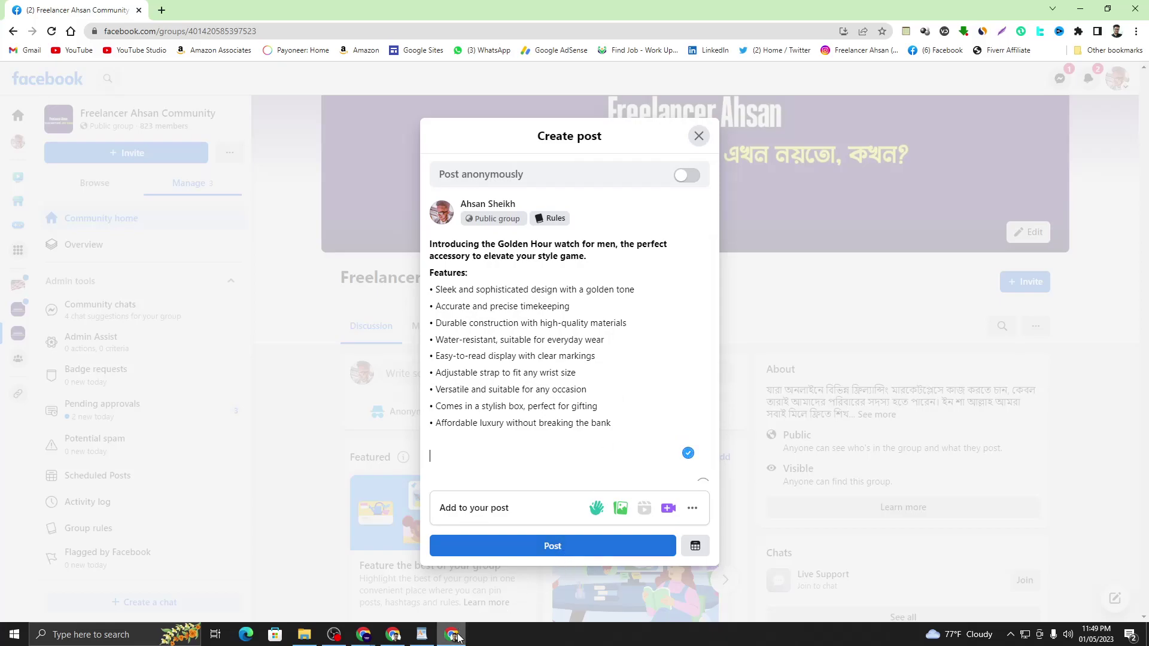
pyautogui.click(448, 442)
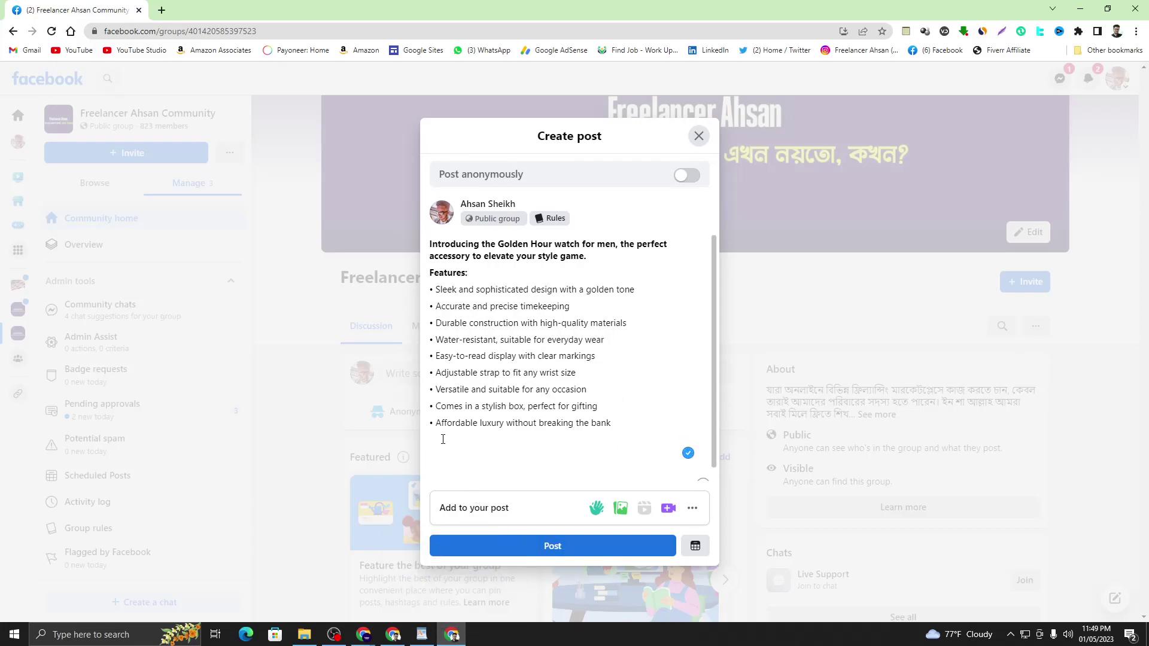
pyautogui.write('For m')
pyautogui.write('ore')
pyautogui.write(' de')
pyautogui.write('ta')
pyautogui.press('BackSpace')
pyautogui.press('BackSpace')
pyautogui.press('BackSpace')
pyautogui.write('info:')
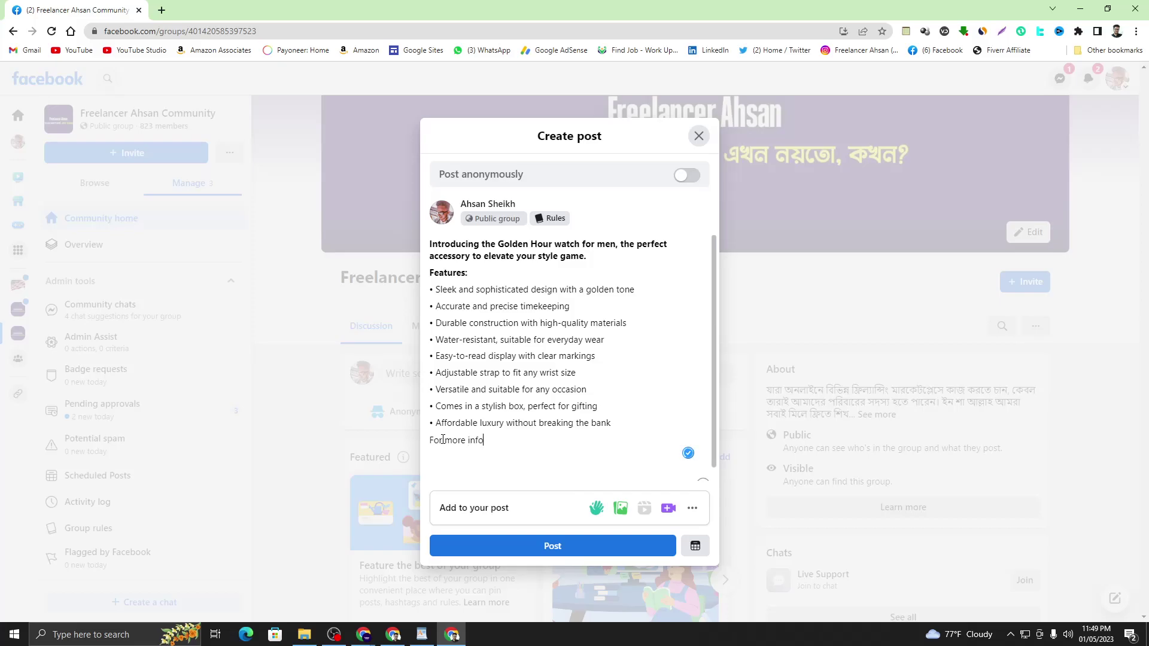
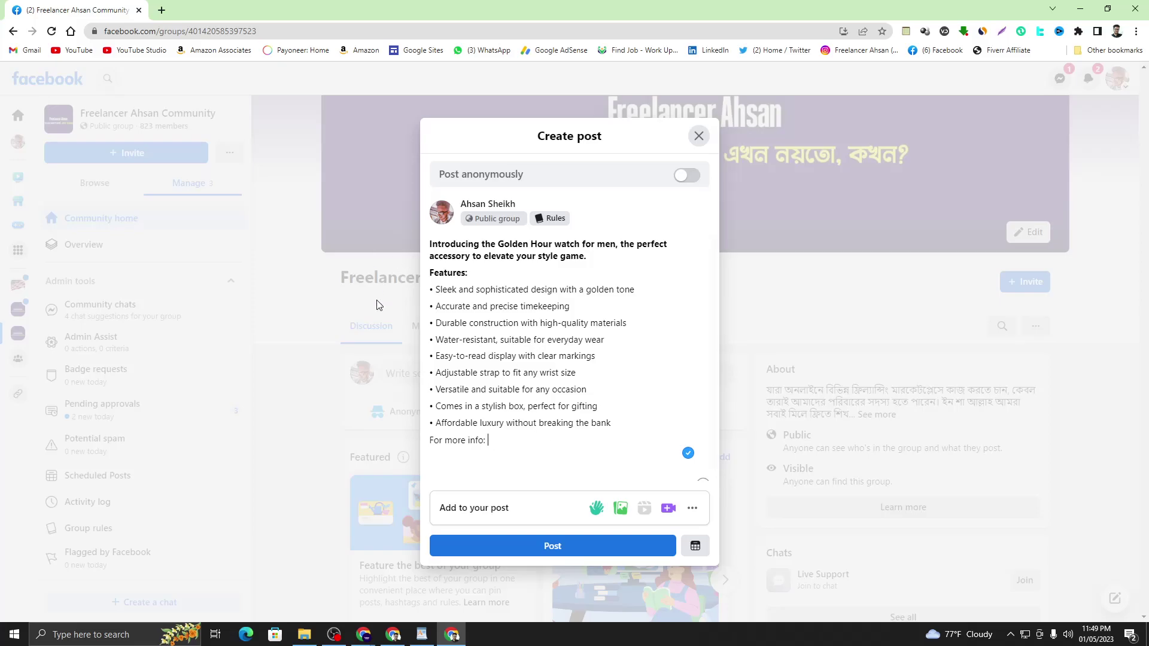
# - Copy the rebrand.ly short link from the WordPad notes
pyautogui.click(422, 635)
pyautogui.scroll(1, 856, 239)
pyautogui.click(888, 206)
pyautogui.moveTo(889, 206); pyautogui.dragTo(763, 203)
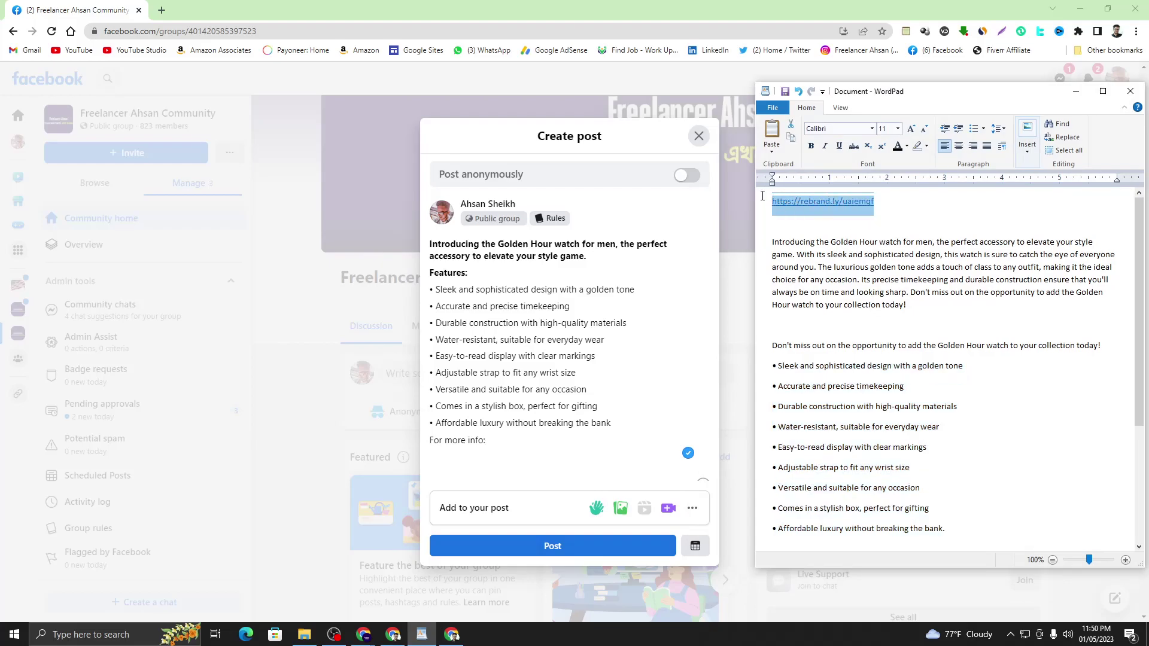
pyautogui.rightClick(782, 206)
pyautogui.click(803, 228)
pyautogui.click(511, 444)
pyautogui.rightClick(511, 443)
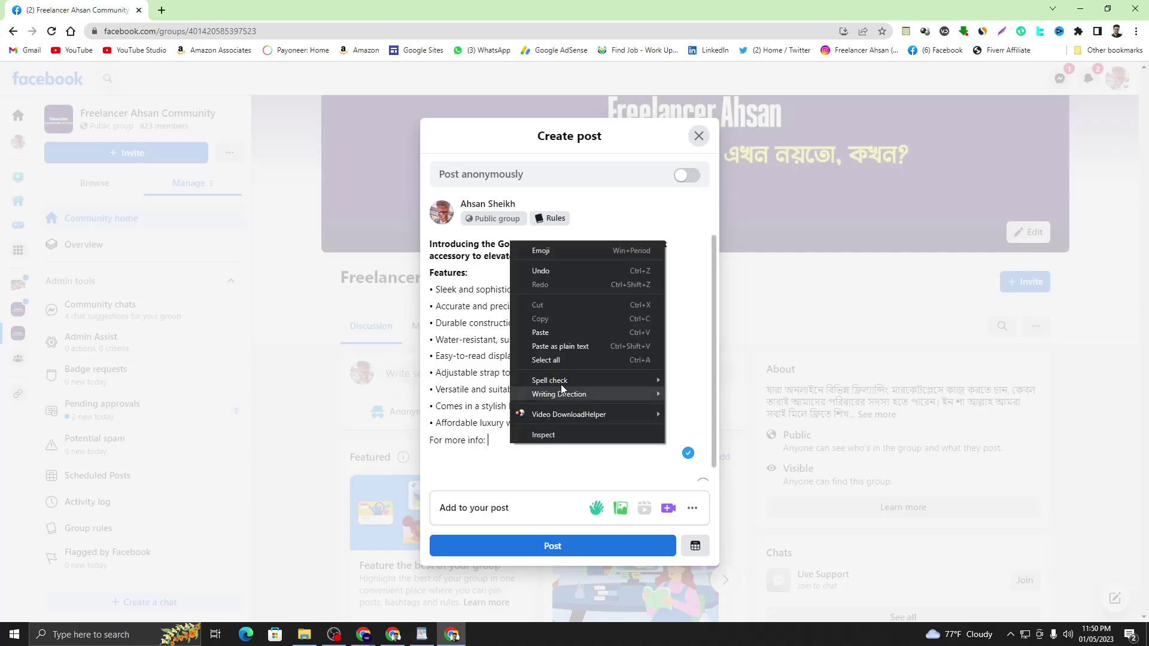
pyautogui.click(568, 329)
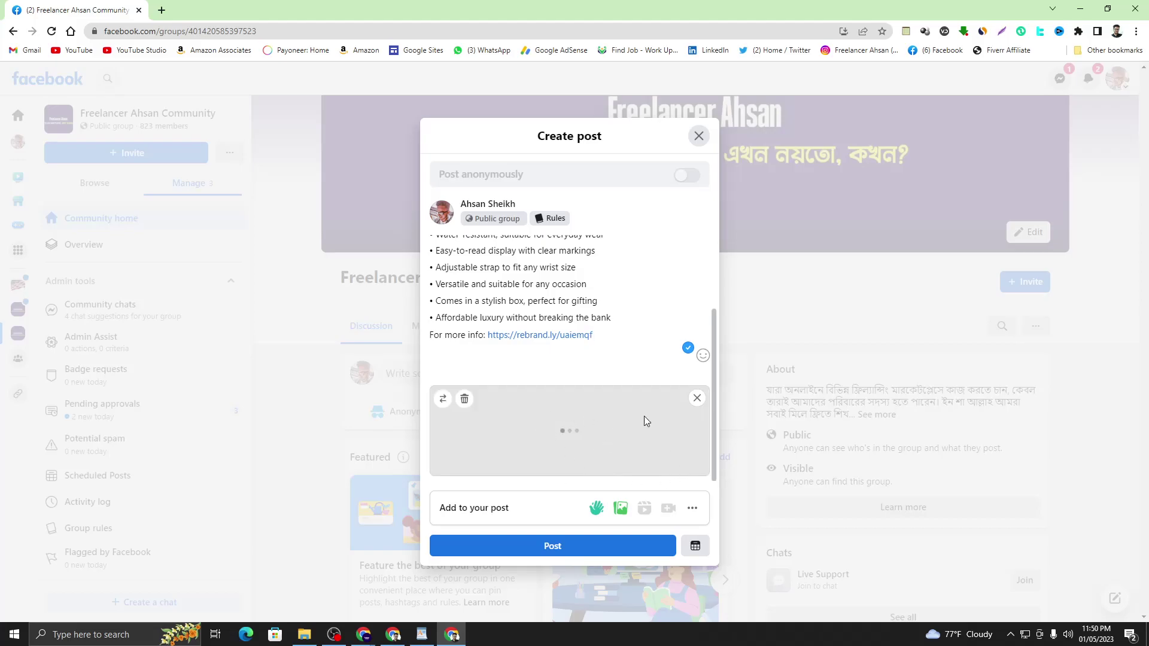
pyautogui.scroll(-1, 685, 383)
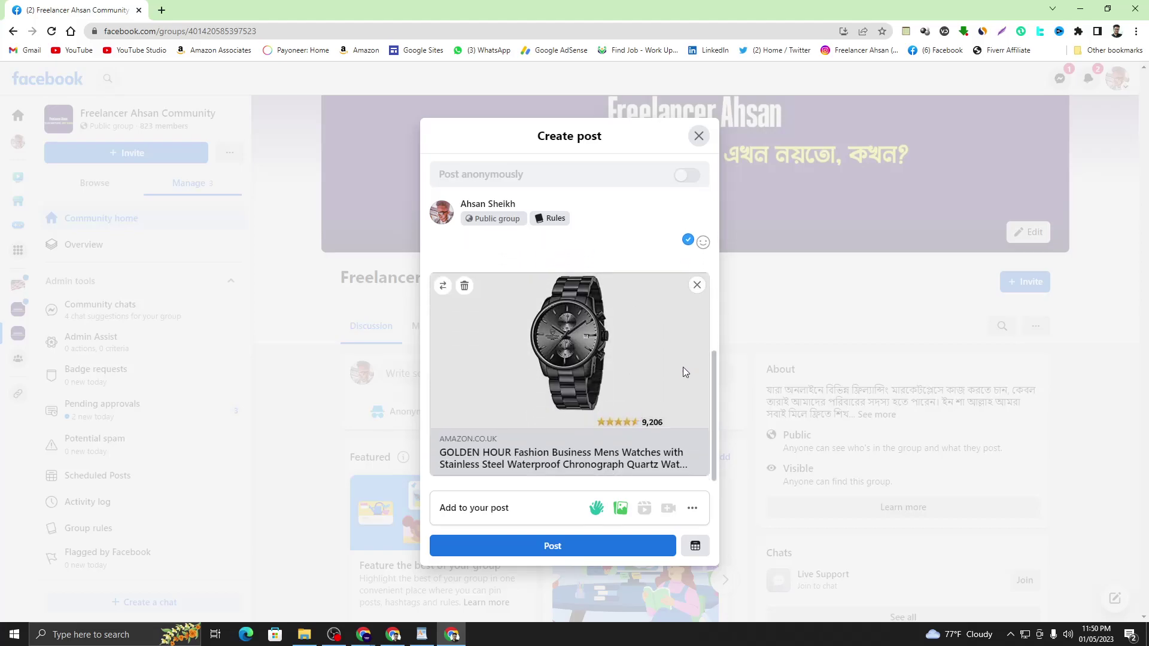
pyautogui.click(697, 285)
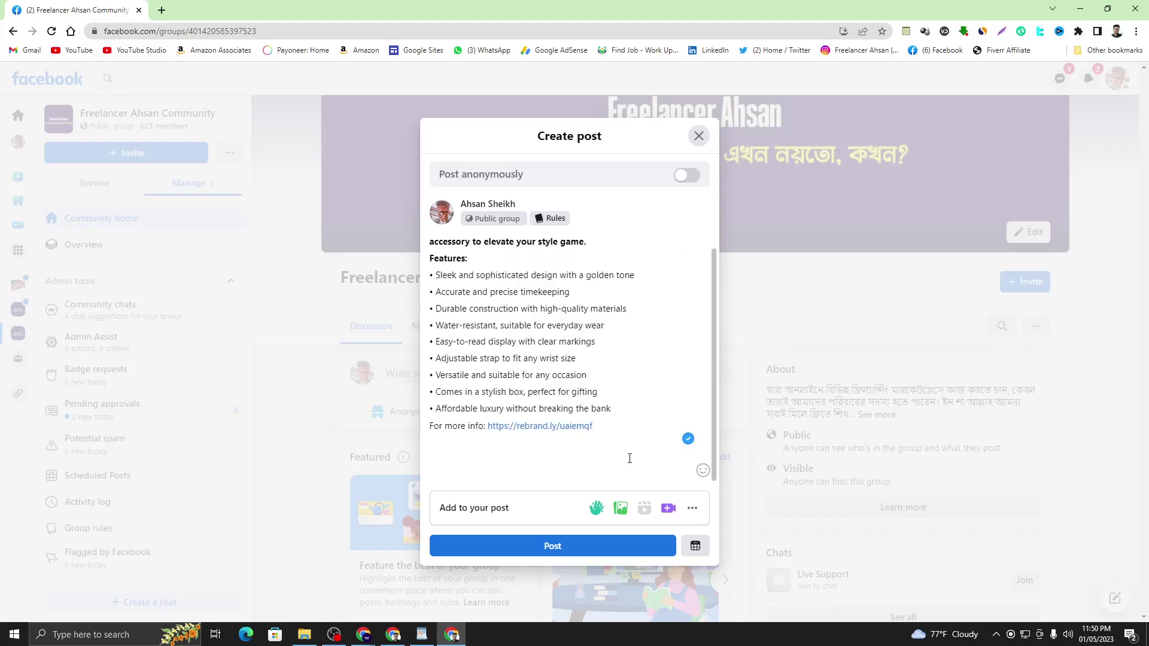
pyautogui.click(623, 515)
pyautogui.click(617, 498)
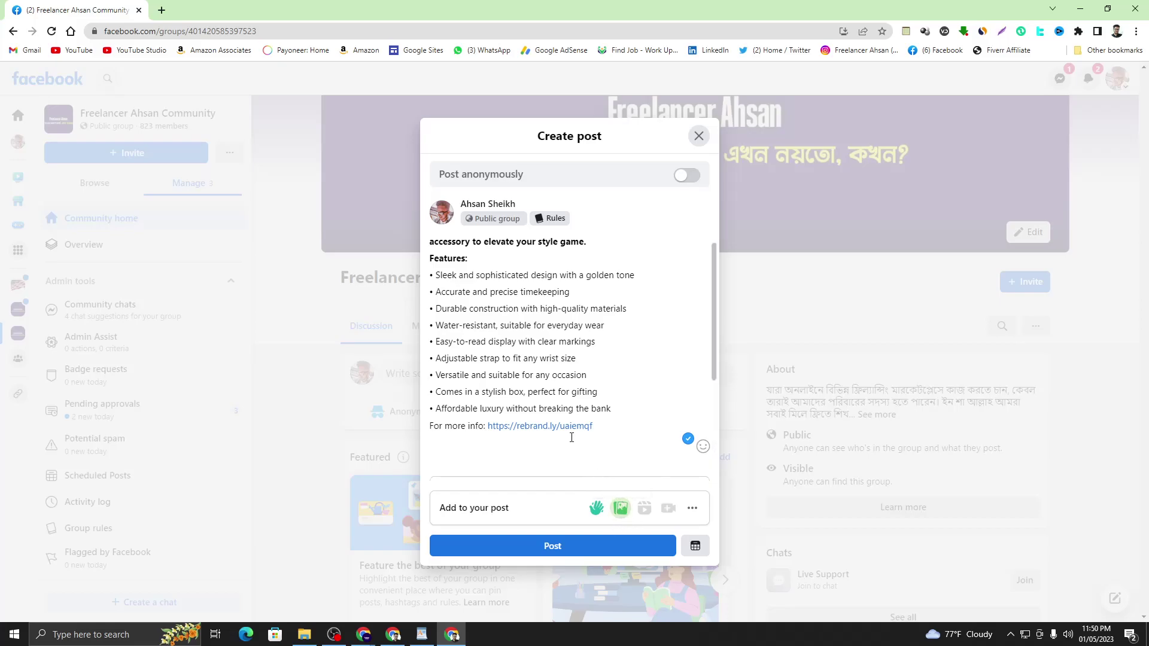
# - Dismiss the file picker and open the Product Image folder in File Explorer
pyautogui.click(557, 377)
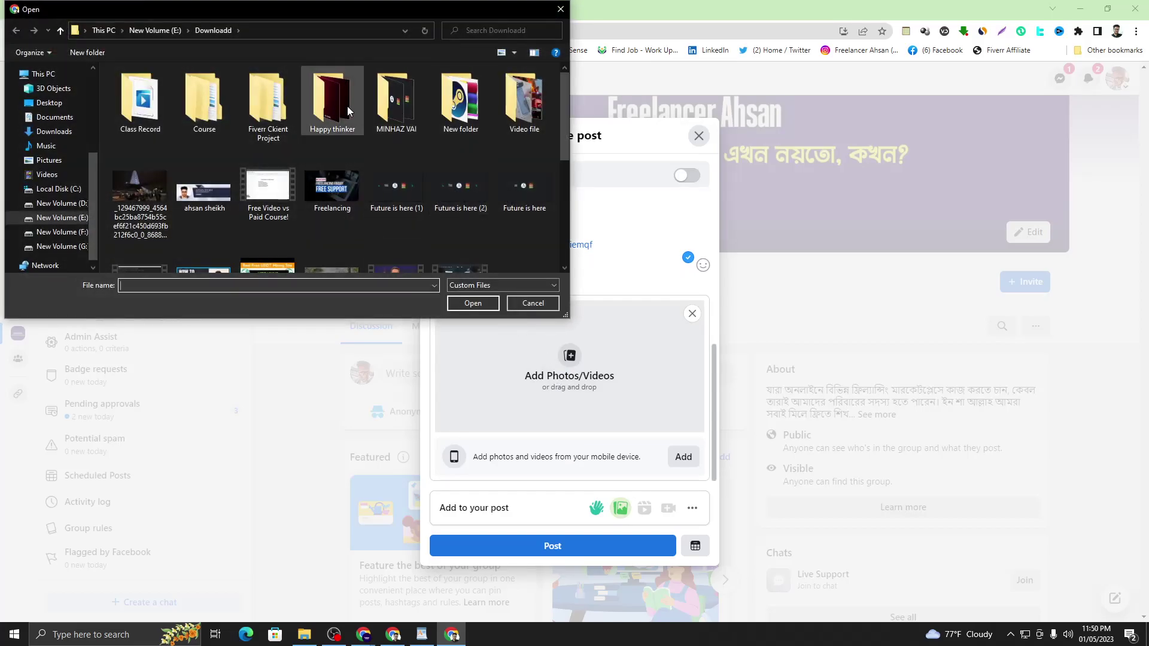
pyautogui.click(560, 9)
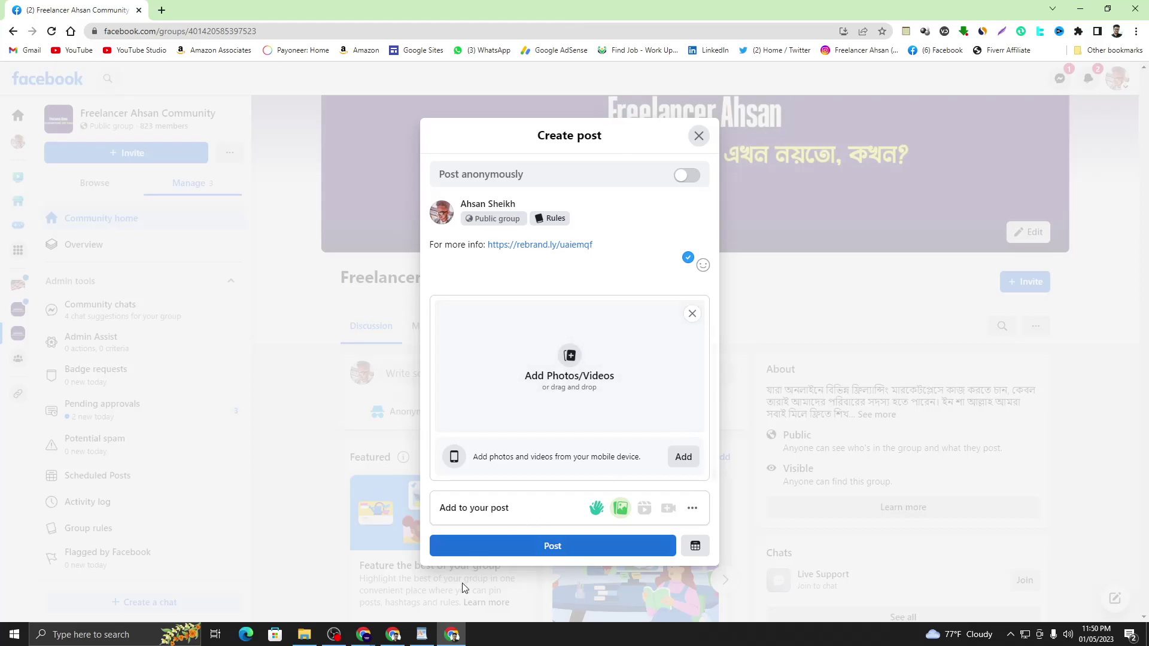
pyautogui.click(405, 628)
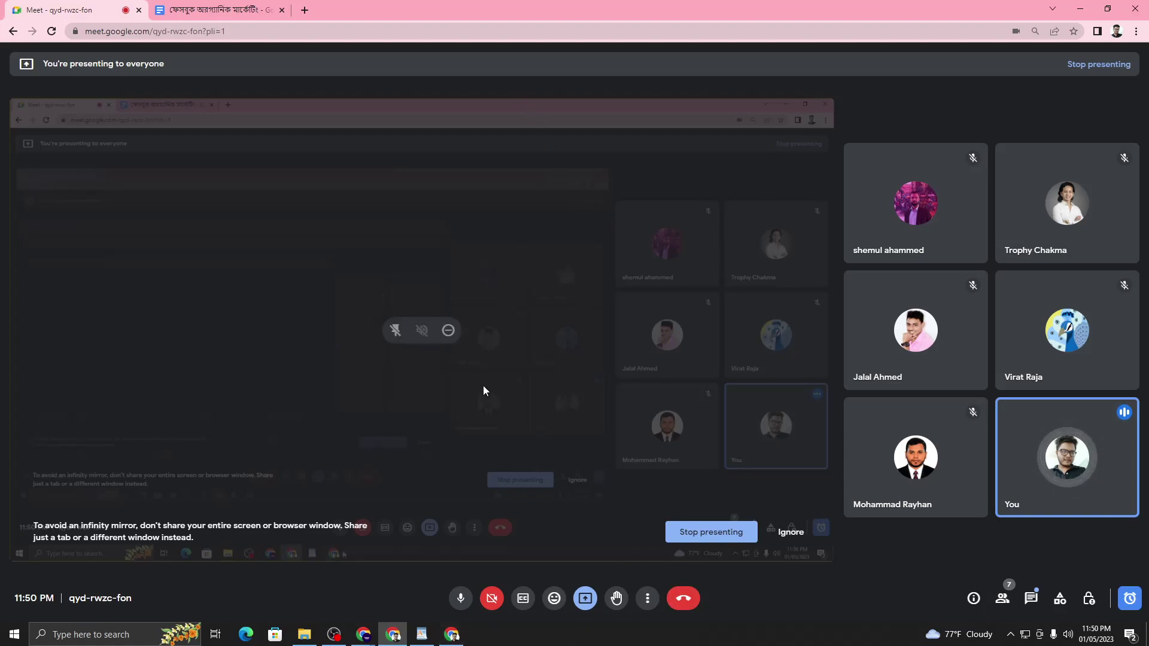
pyautogui.click(304, 635)
pyautogui.doubleClick(925, 259)
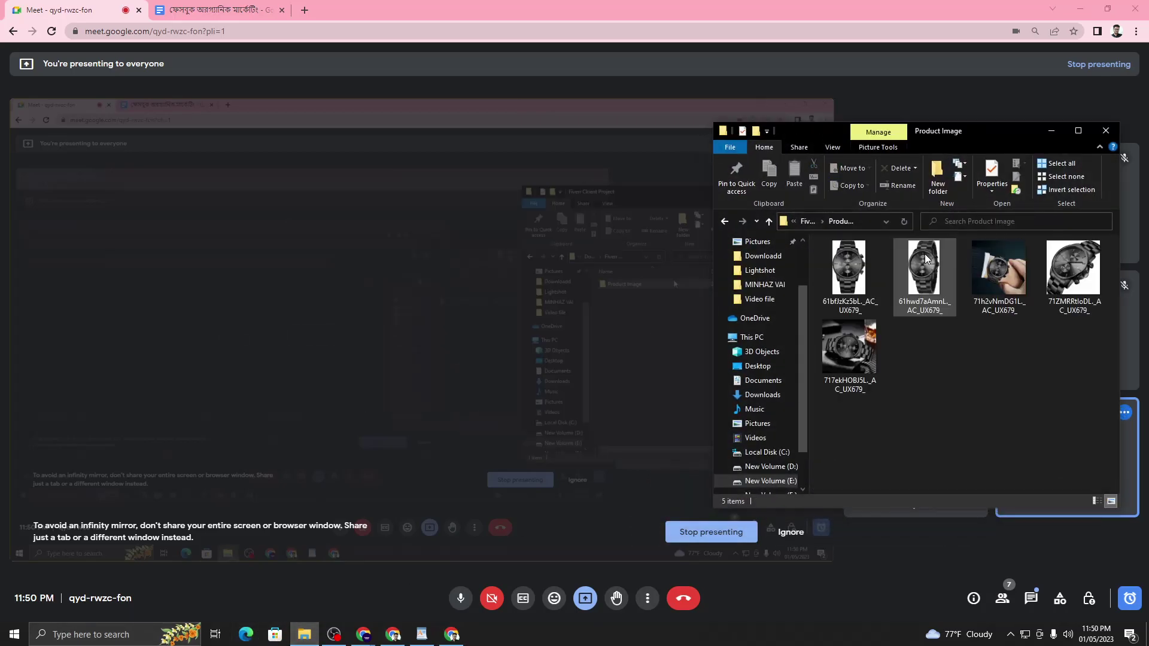
# - Start renaming the first watch photo, cancel to keep its name, and minimize Meet
pyautogui.click(857, 297)
pyautogui.rightClick(858, 297)
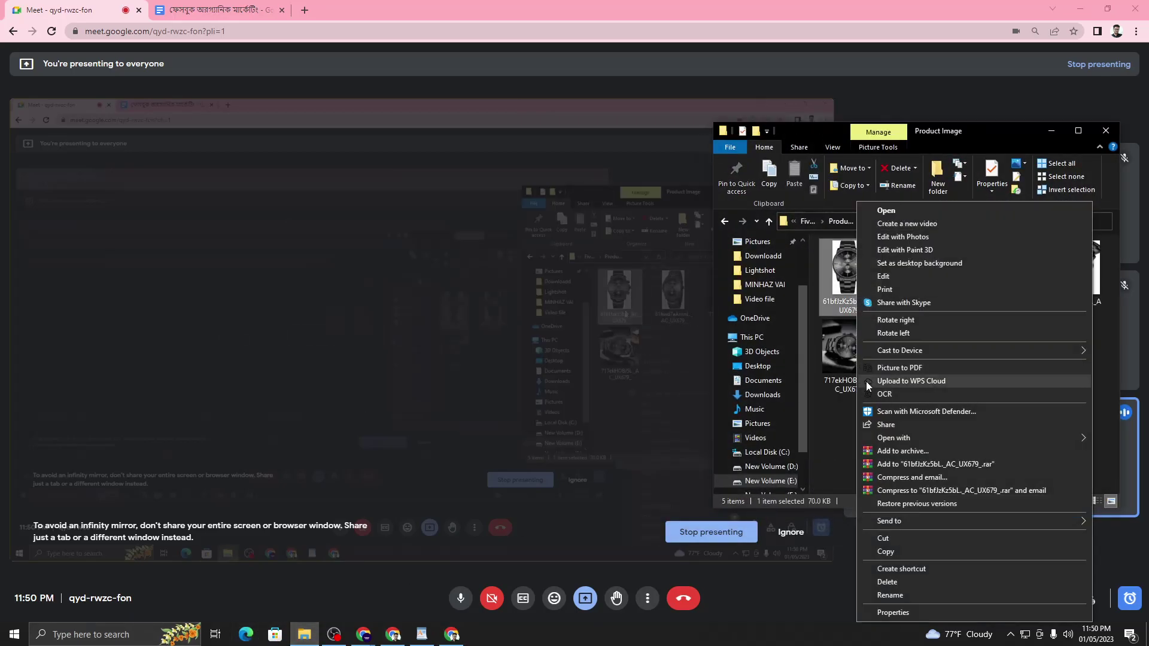
pyautogui.click(890, 595)
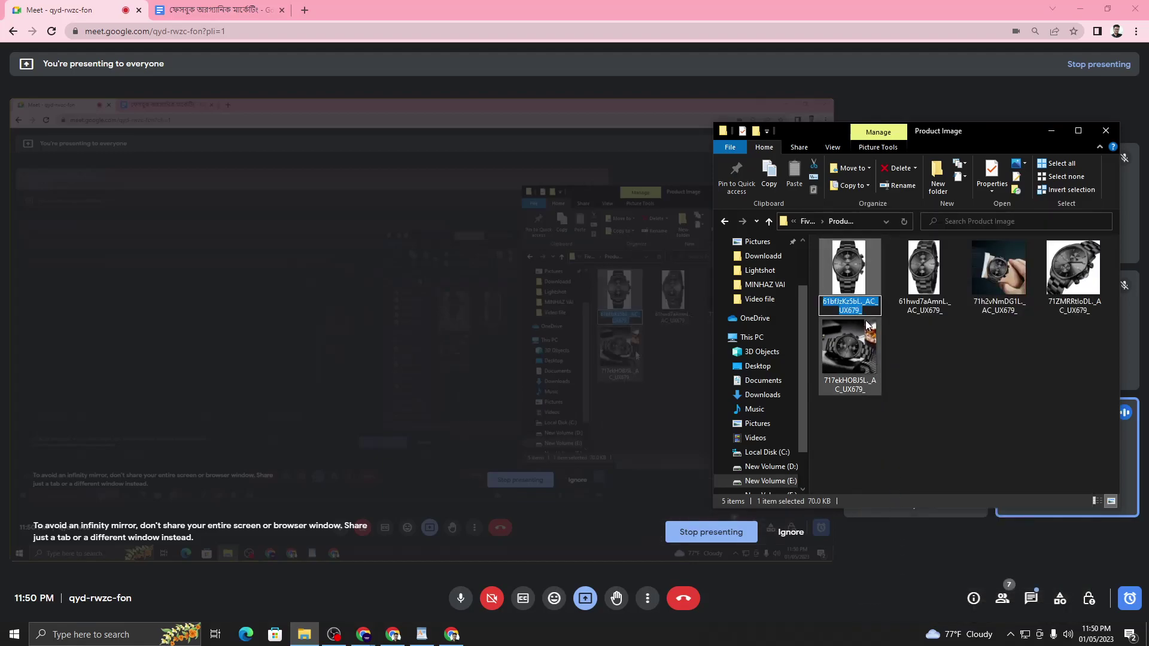
pyautogui.click(922, 350)
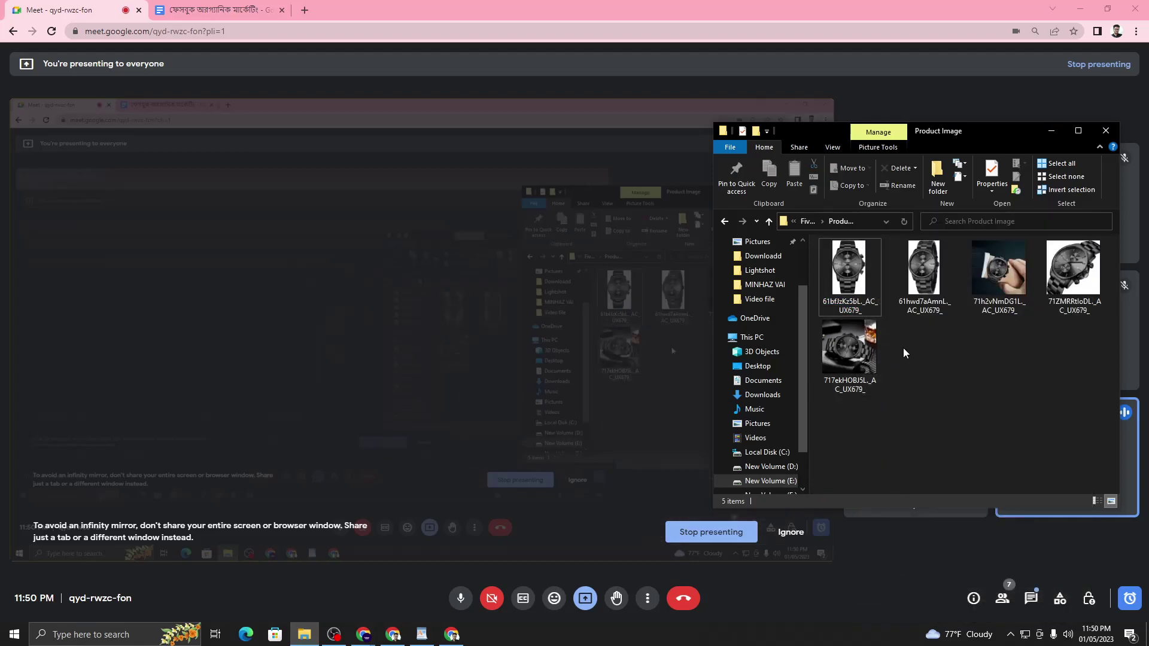
pyautogui.click(1086, 6)
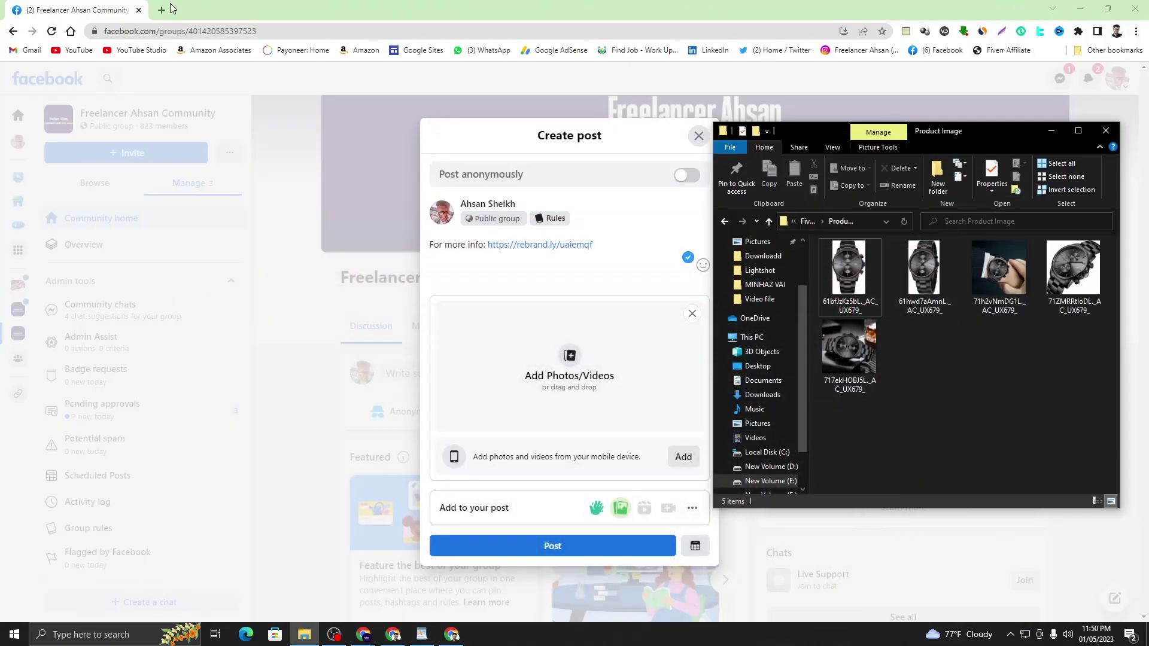
# - Bring the hashtags Chrome window forward
pyautogui.click(169, 9)
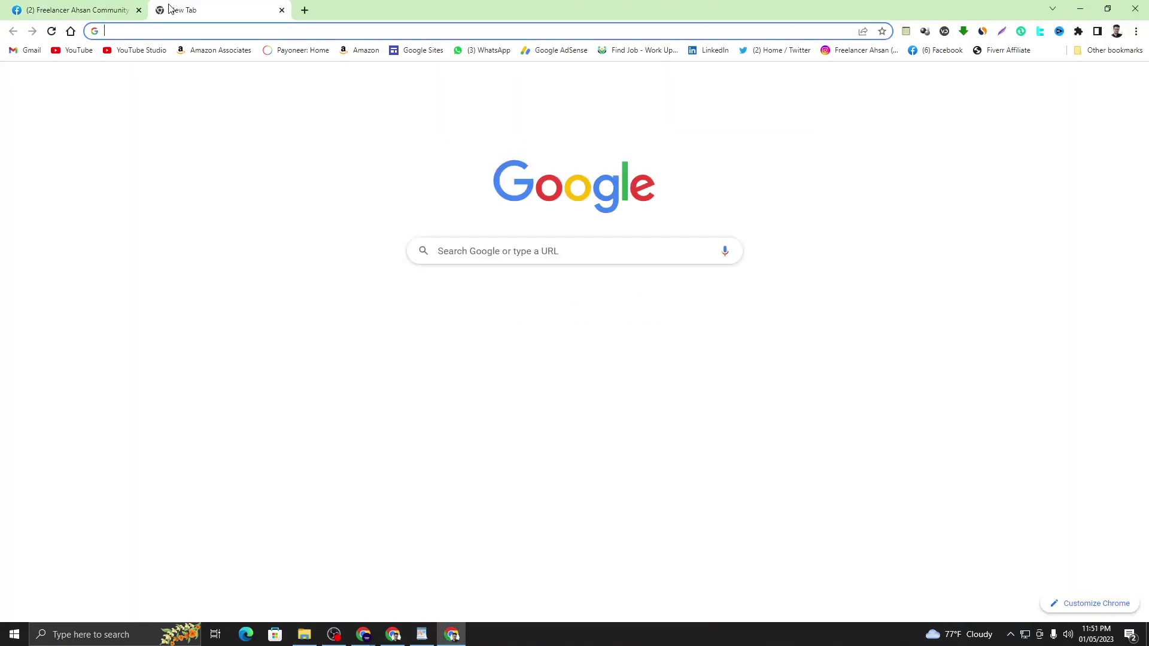
pyautogui.click(281, 11)
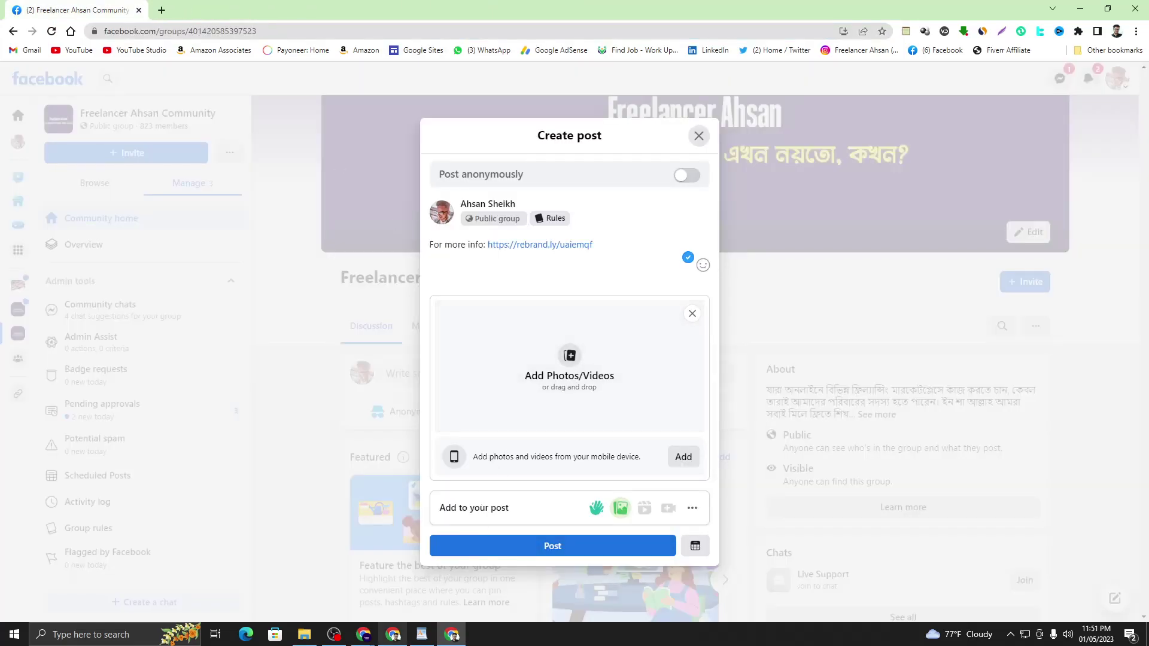
pyautogui.moveTo(361, 636)
pyautogui.click(333, 606)
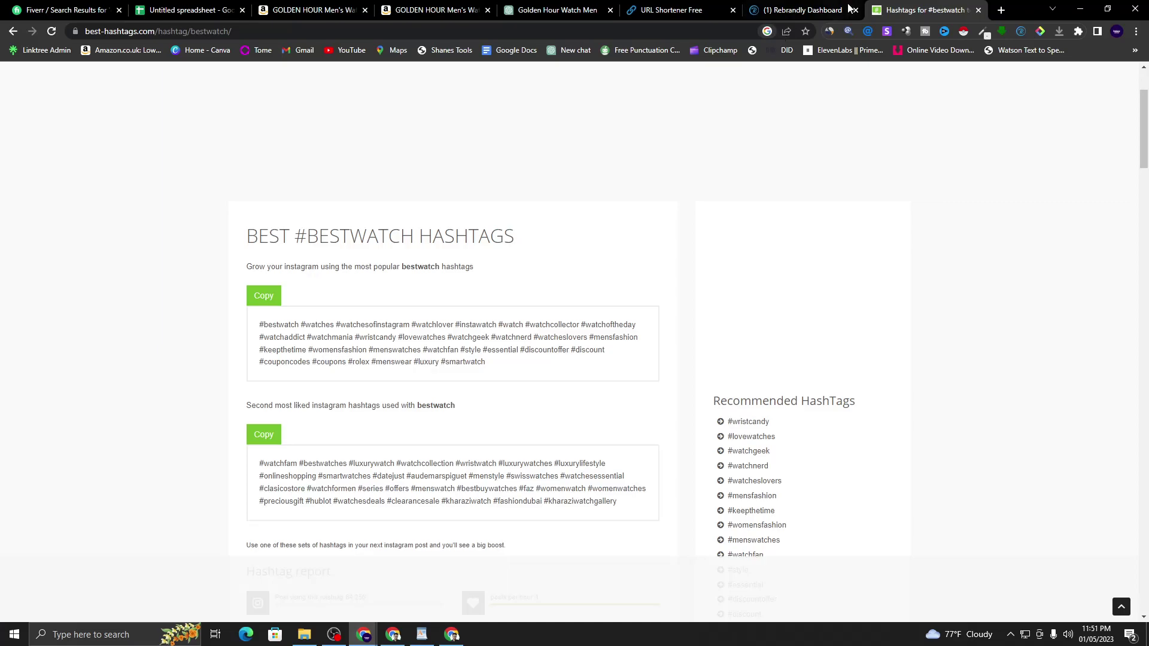
# - Search Google for 'h supertools' in a new tab
pyautogui.click(1001, 10)
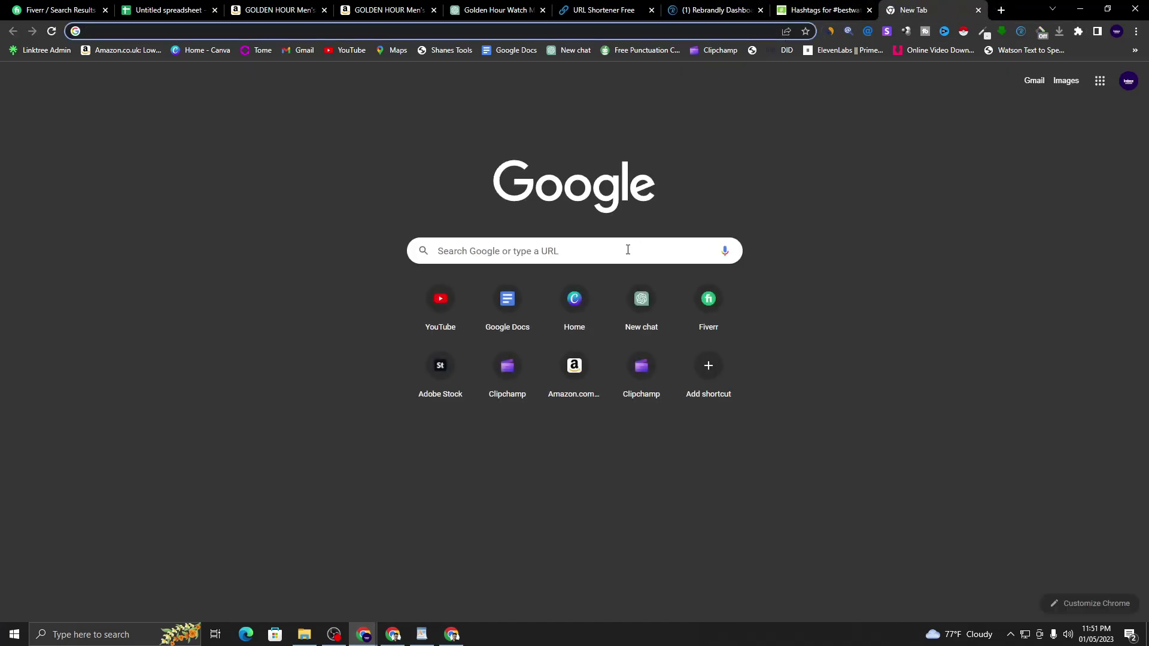
pyautogui.click(628, 251)
pyautogui.write('best')
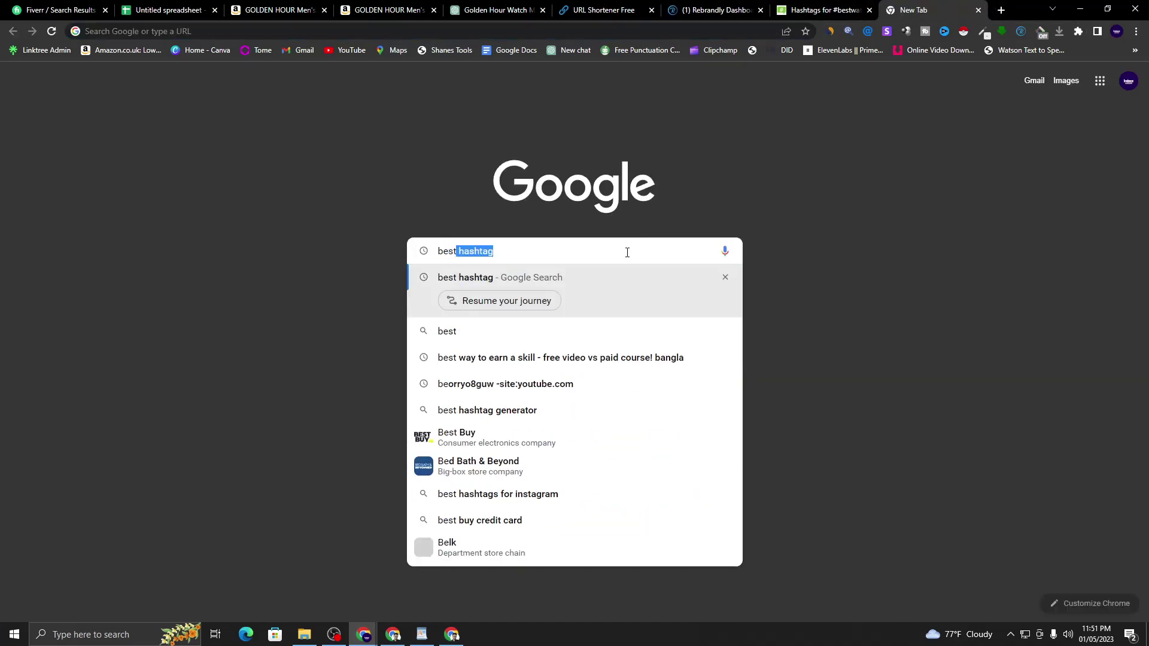
pyautogui.press('BackSpace')
pyautogui.press('BackSpace')
pyautogui.press('BackSpace')
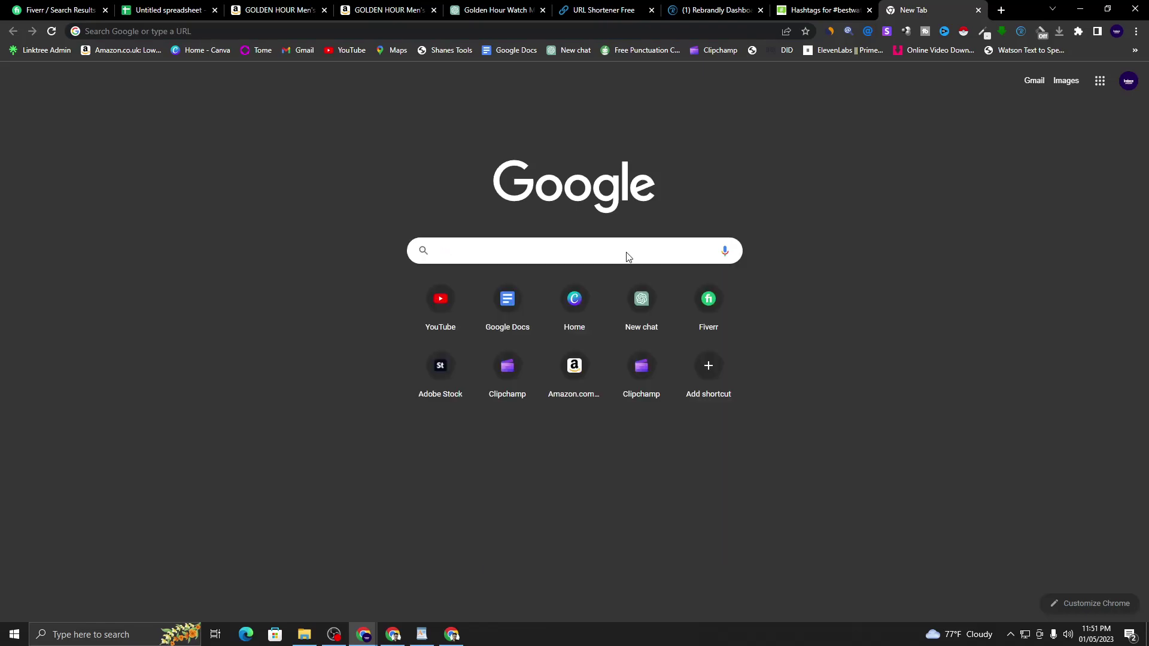
pyautogui.write('h s')
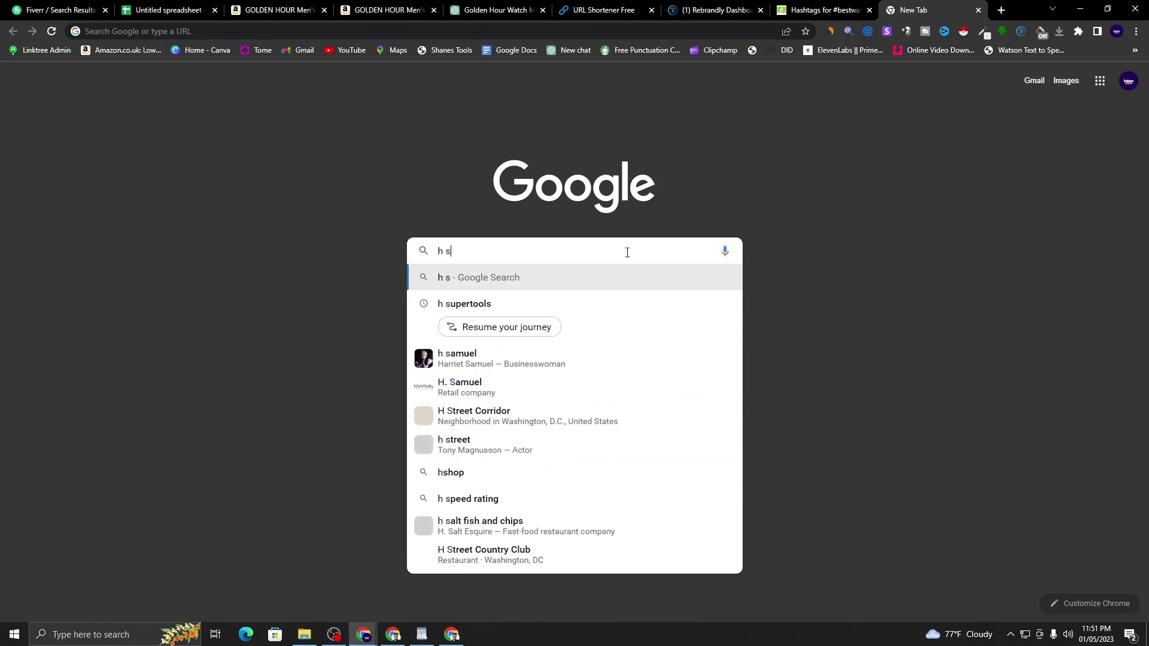
pyautogui.write('uper')
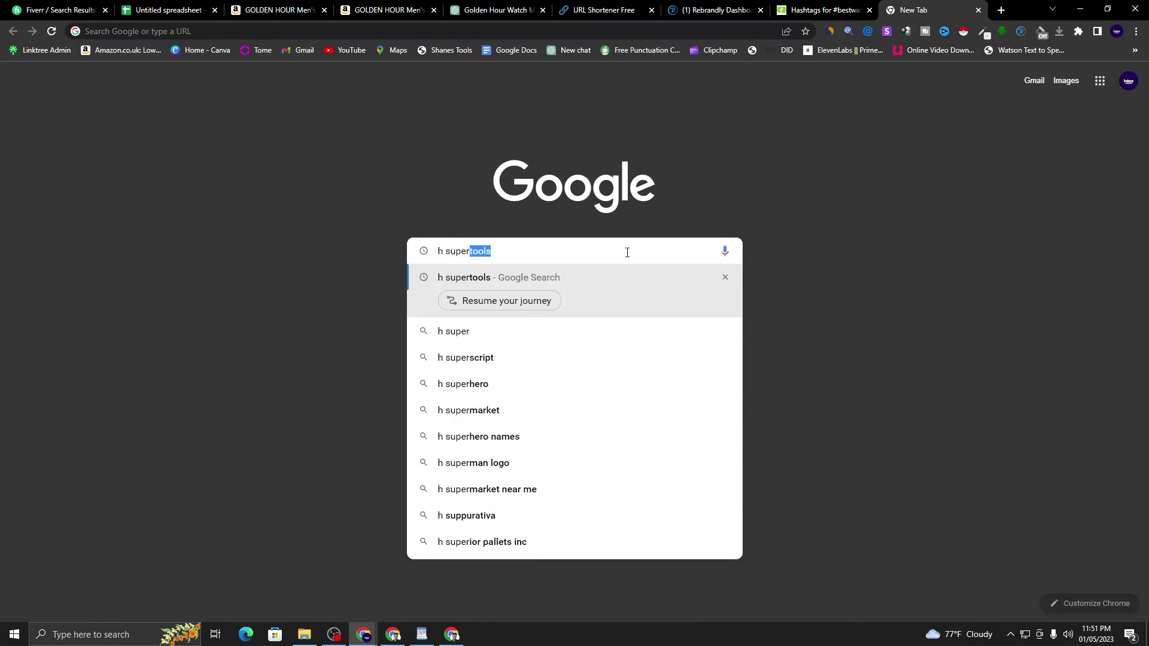
pyautogui.click(513, 284)
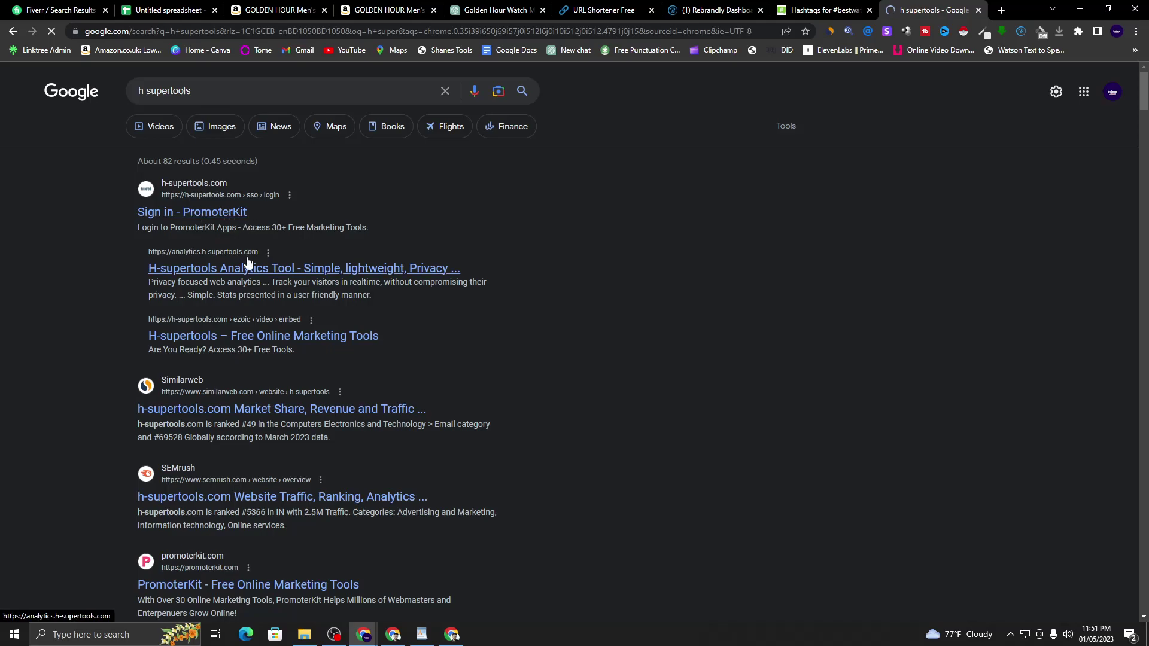
# - Browse the PromoterKit sign-in and H-supertools results, then close both tabs for a new one
pyautogui.click(219, 217)
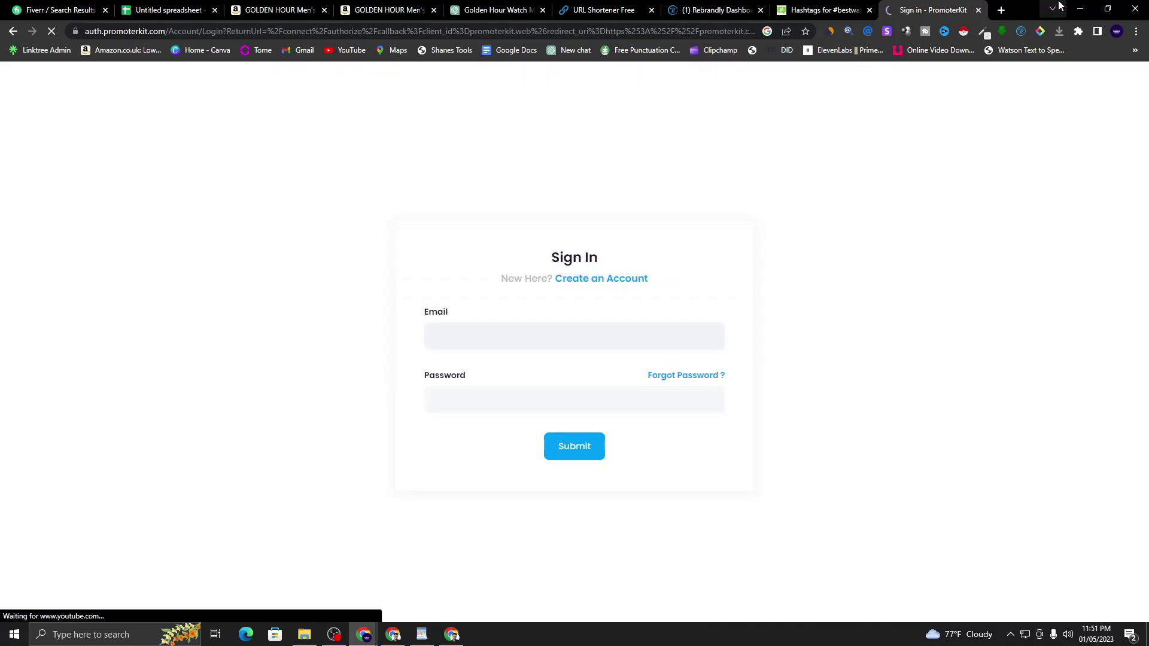
pyautogui.click(11, 32)
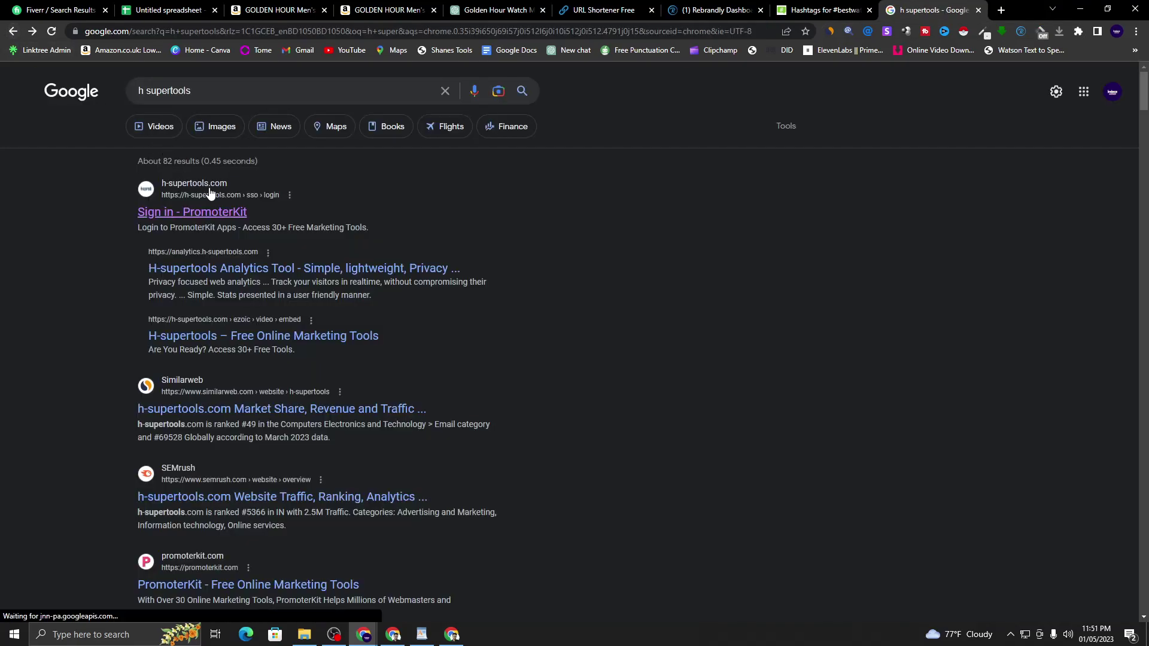
pyautogui.click(258, 339)
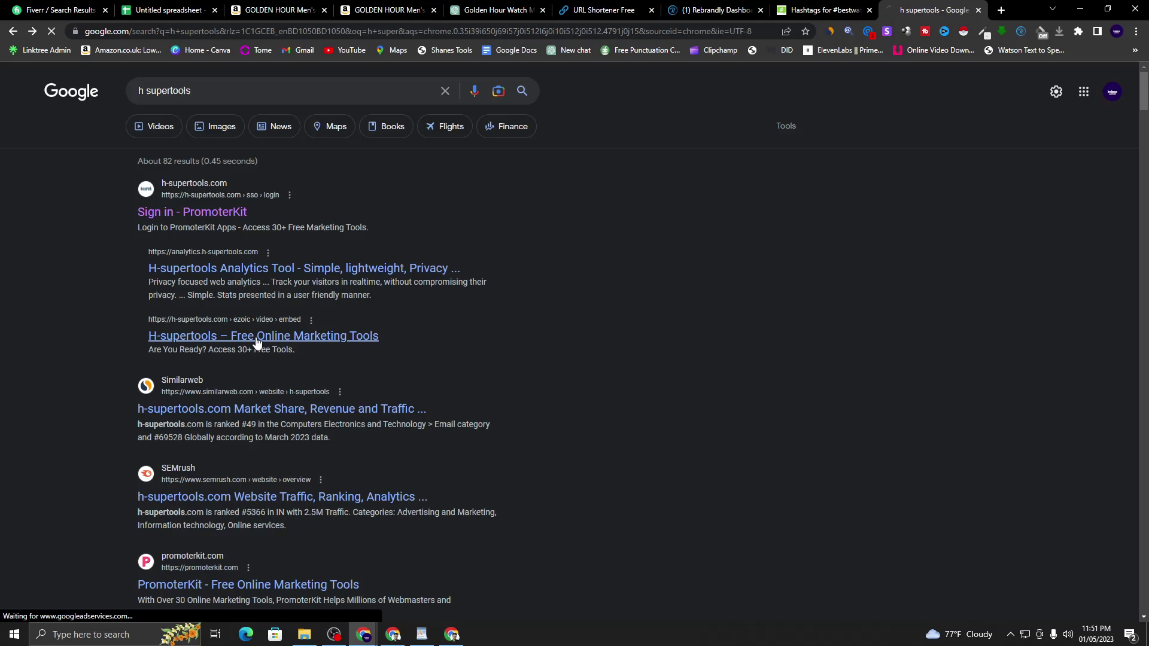
pyautogui.click(574, 497)
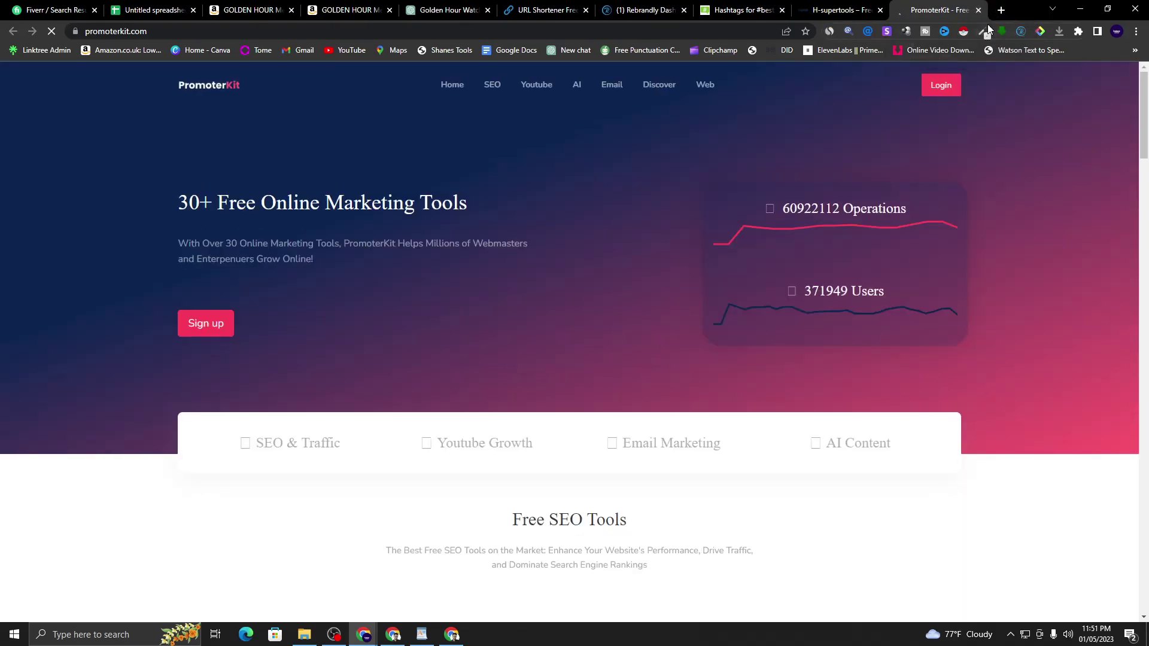
pyautogui.click(977, 10)
pyautogui.click(977, 10)
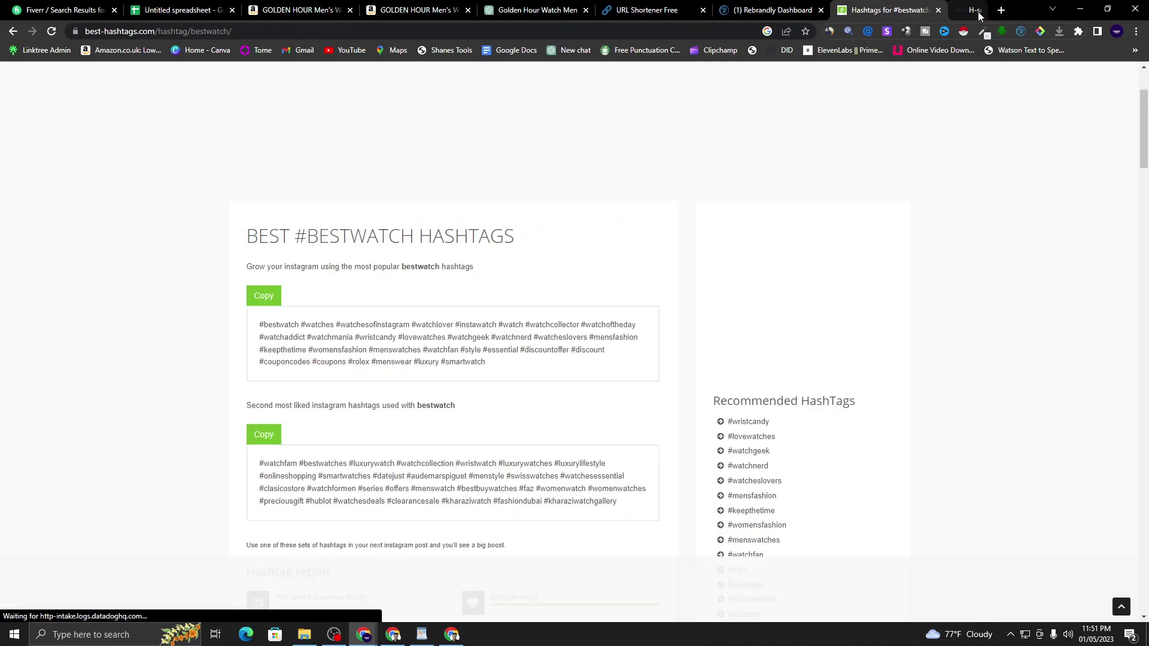
pyautogui.click(1000, 10)
# - Search 'h supertools' and open the H-supertools Analytics Tool result
pyautogui.click(561, 243)
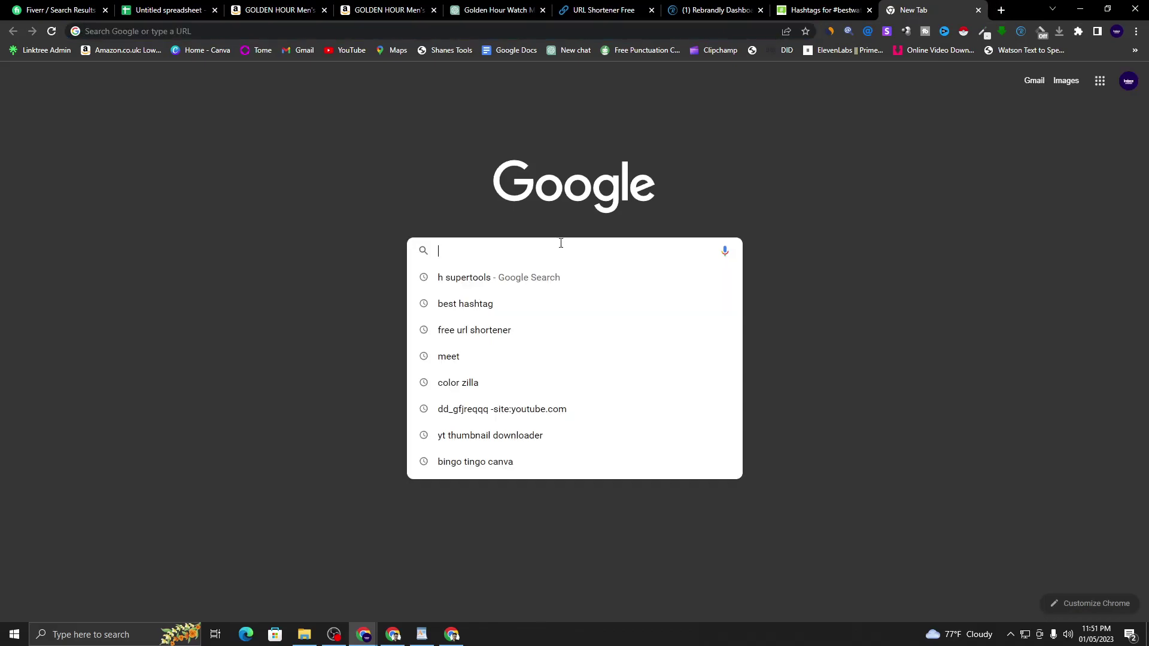
pyautogui.write('h')
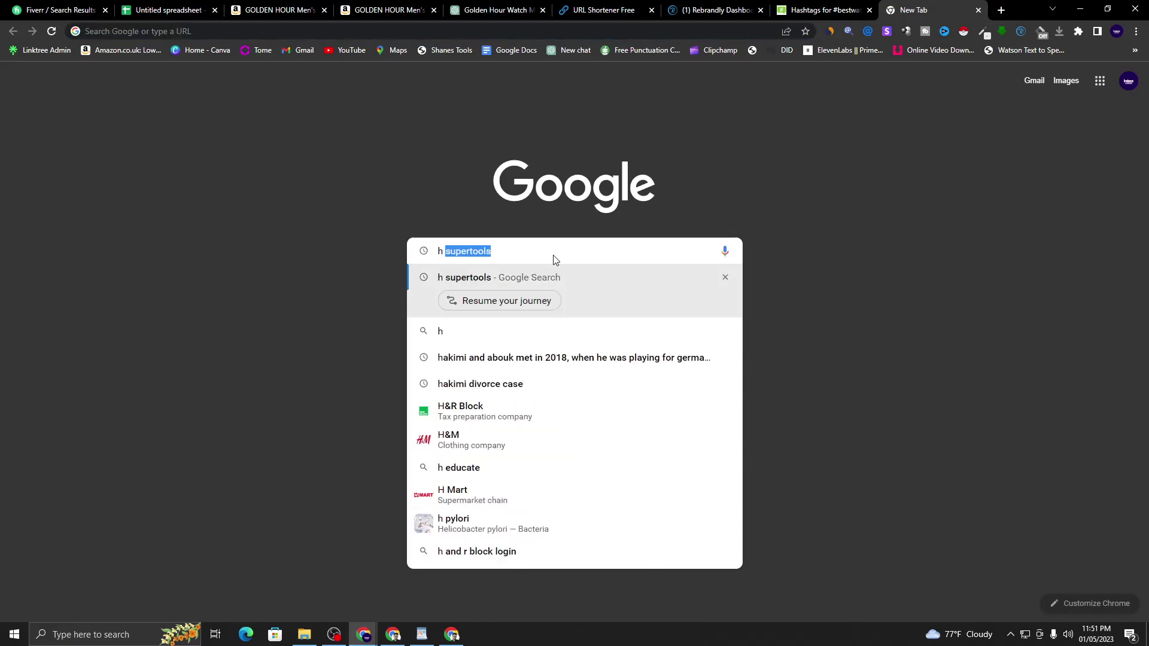
pyautogui.write(' s')
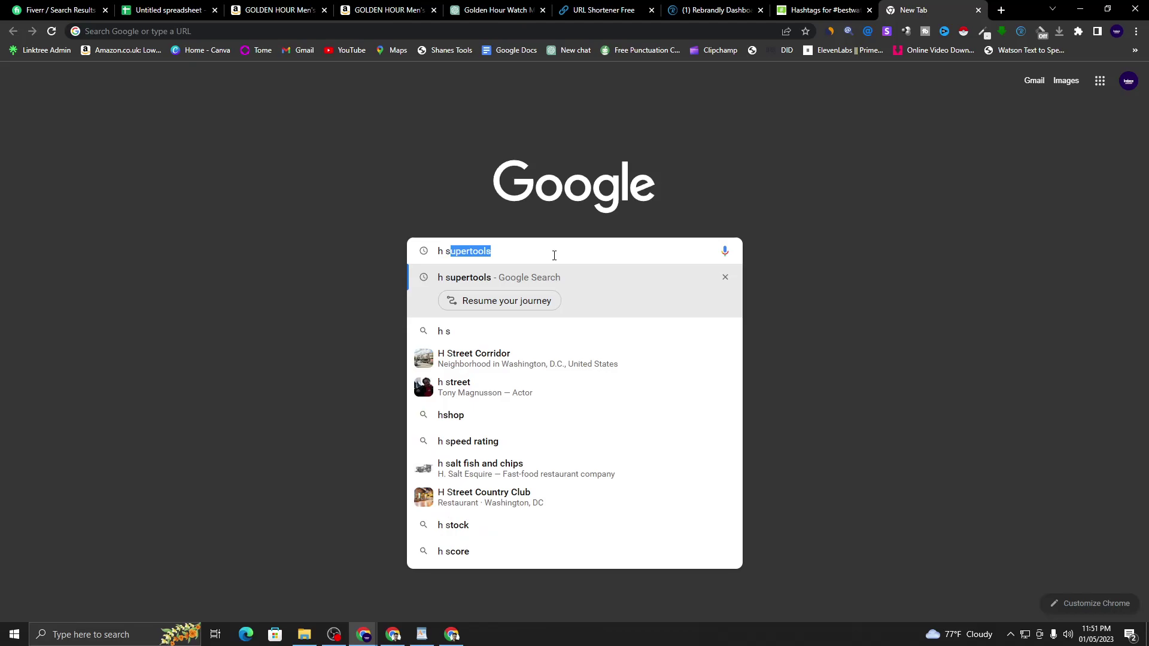
pyautogui.press('Right')
pyautogui.press('Return')
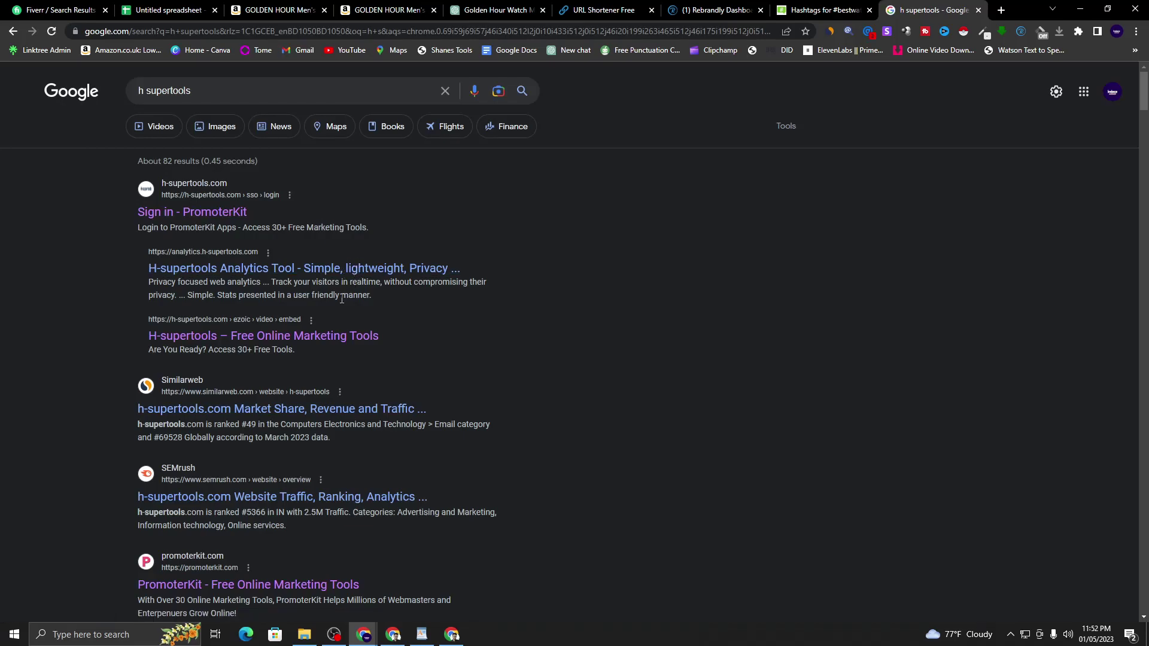
pyautogui.scroll(-2, 340, 306)
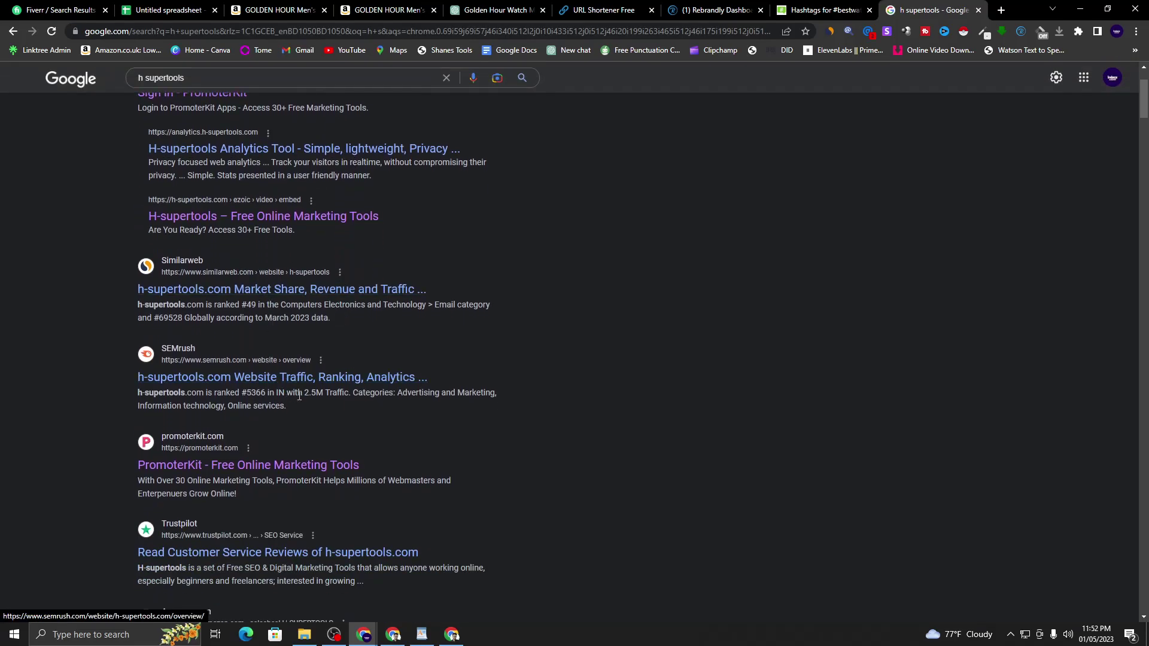
pyautogui.scroll(2, 326, 423)
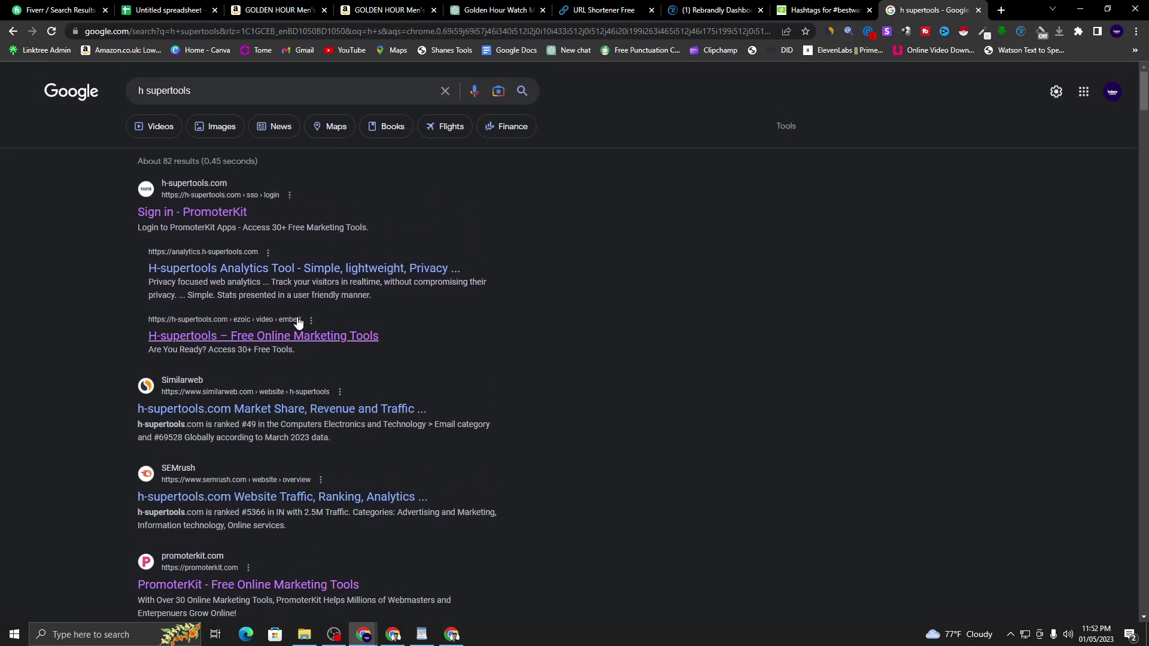
pyautogui.click(282, 272)
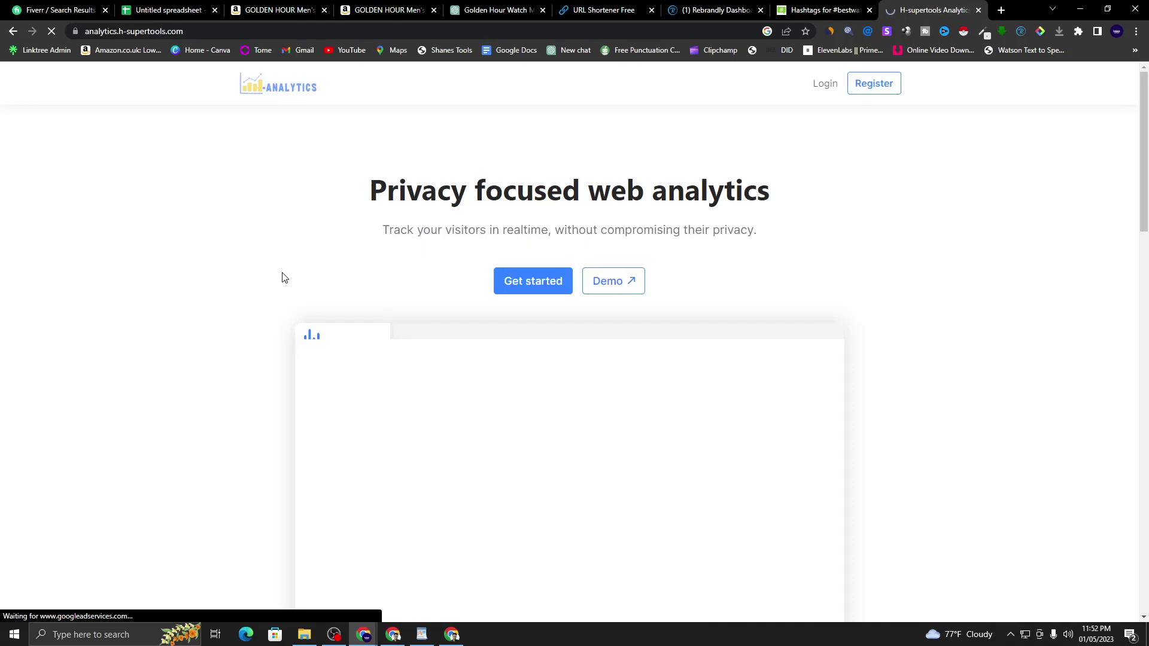
# - Look over the analytics site's login page, then close the tab and start a new one
pyautogui.scroll(-6, 590, 405)
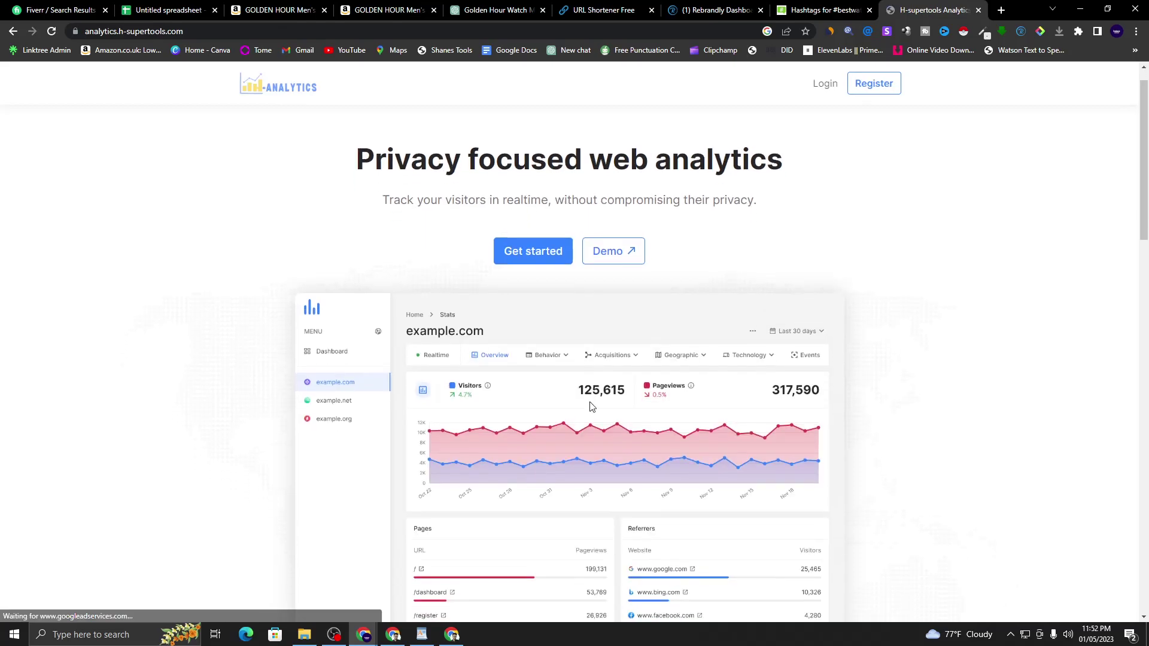
pyautogui.scroll(6, 590, 407)
pyautogui.click(826, 82)
pyautogui.click(397, 288)
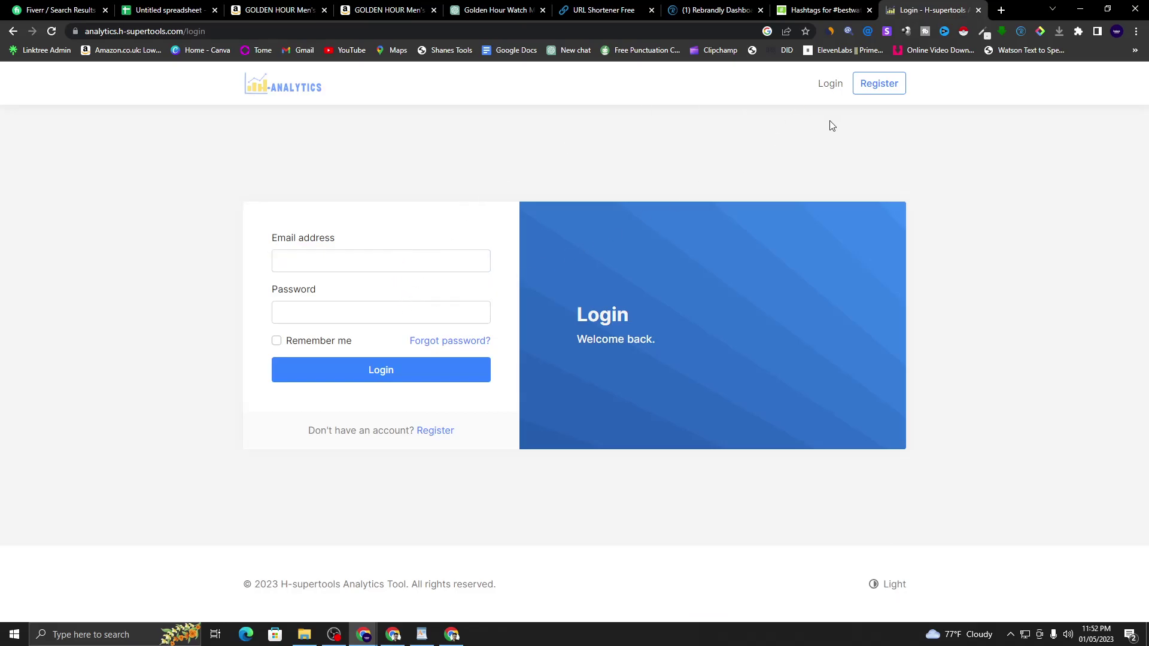
pyautogui.click(12, 31)
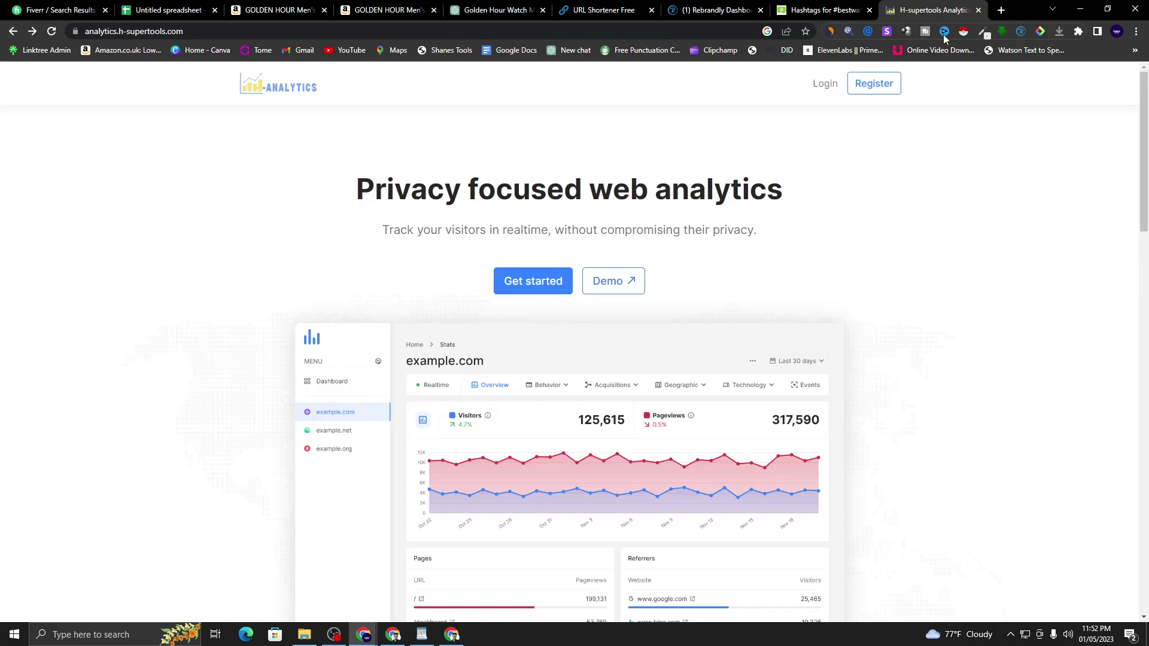
pyautogui.click(978, 10)
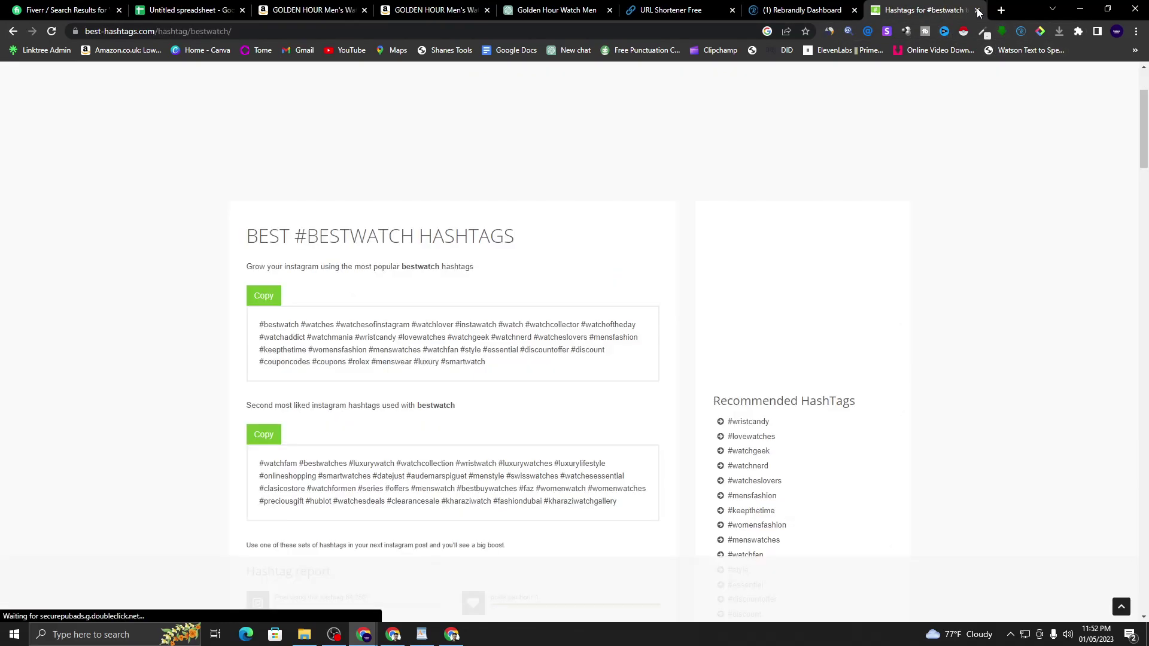
pyautogui.click(1000, 10)
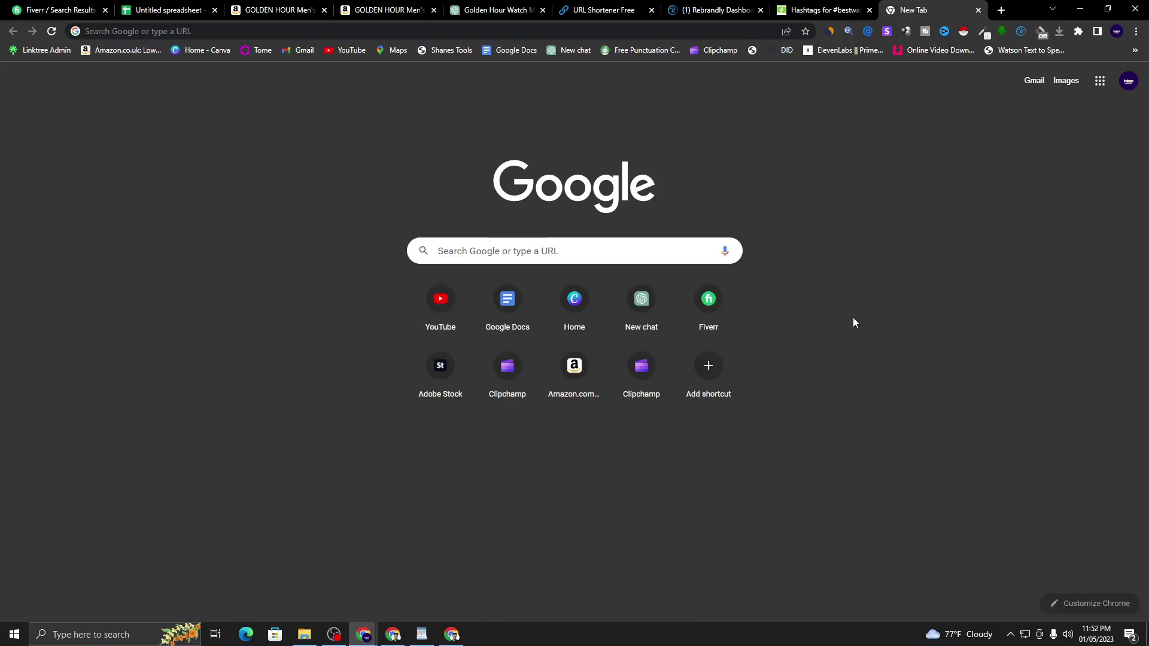
# - Type 'best watch' into the Google search box on the new tab
pyautogui.click(588, 253)
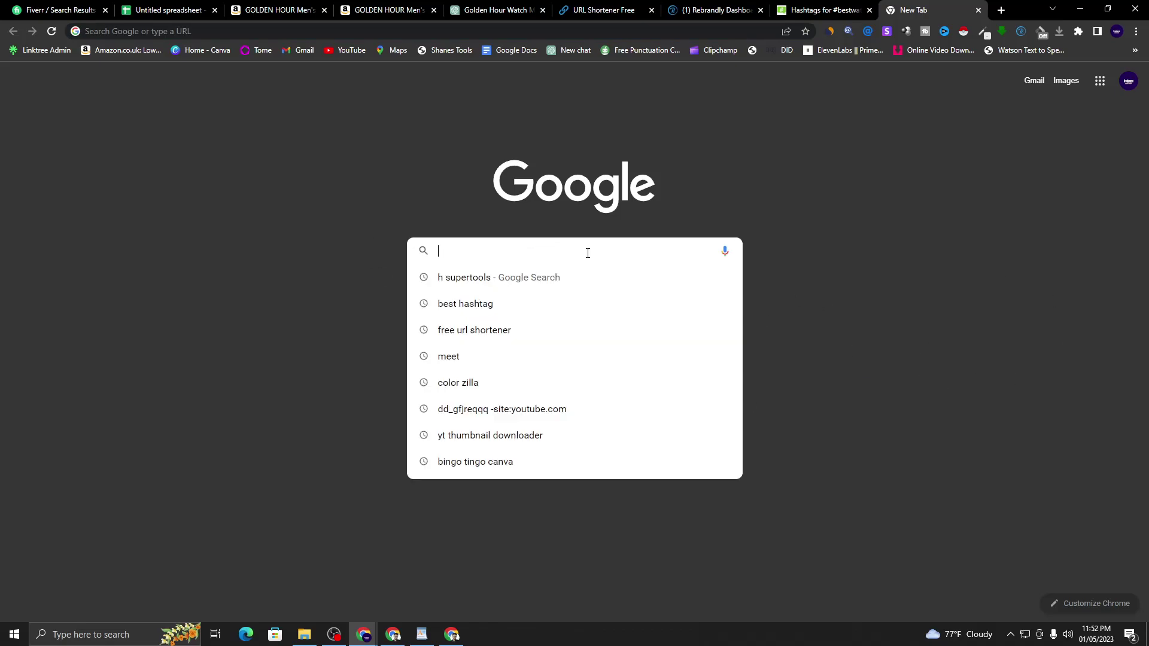
pyautogui.click(917, 371)
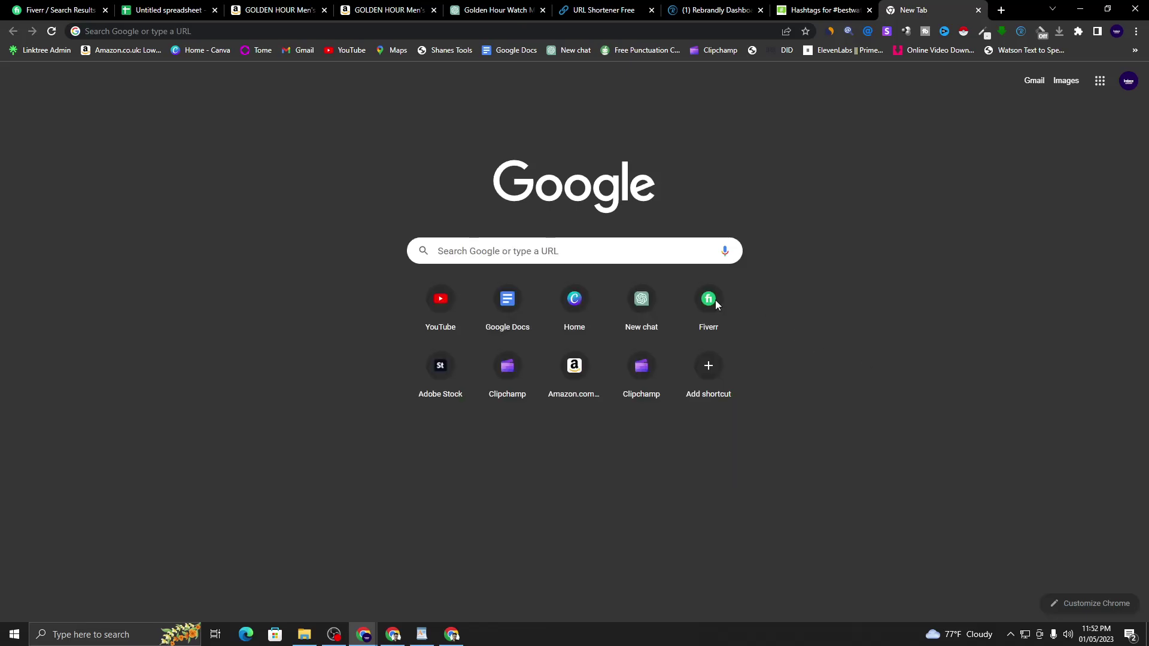
pyautogui.click(702, 255)
pyautogui.write('best watch')
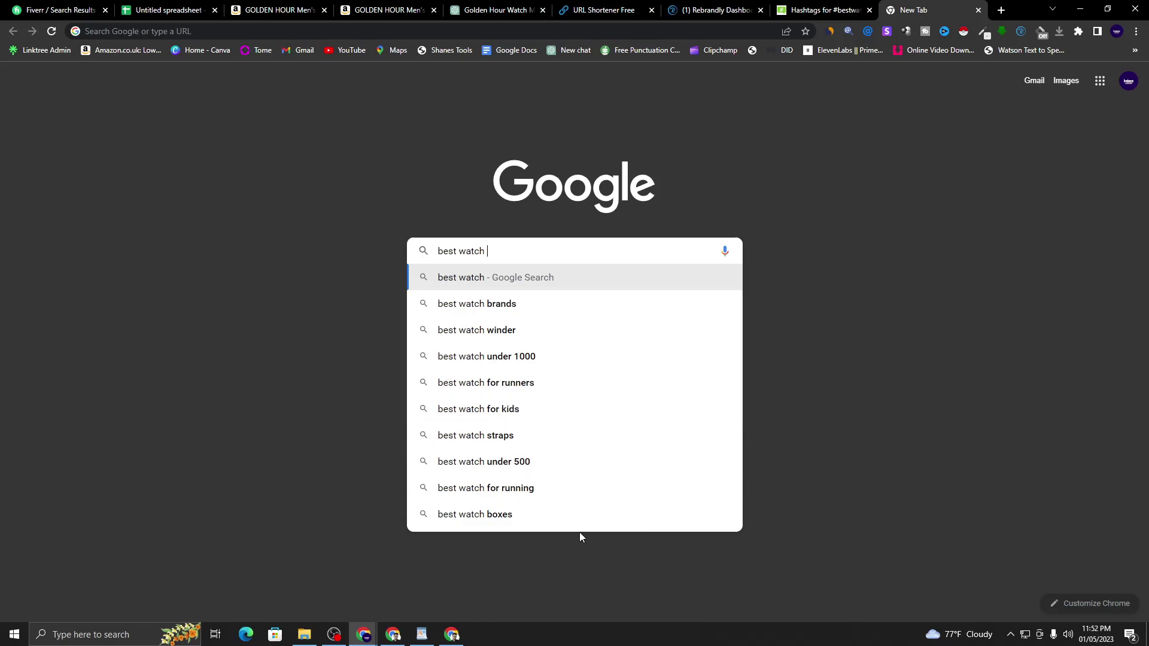
pyautogui.press('Up')
pyautogui.click(388, 264)
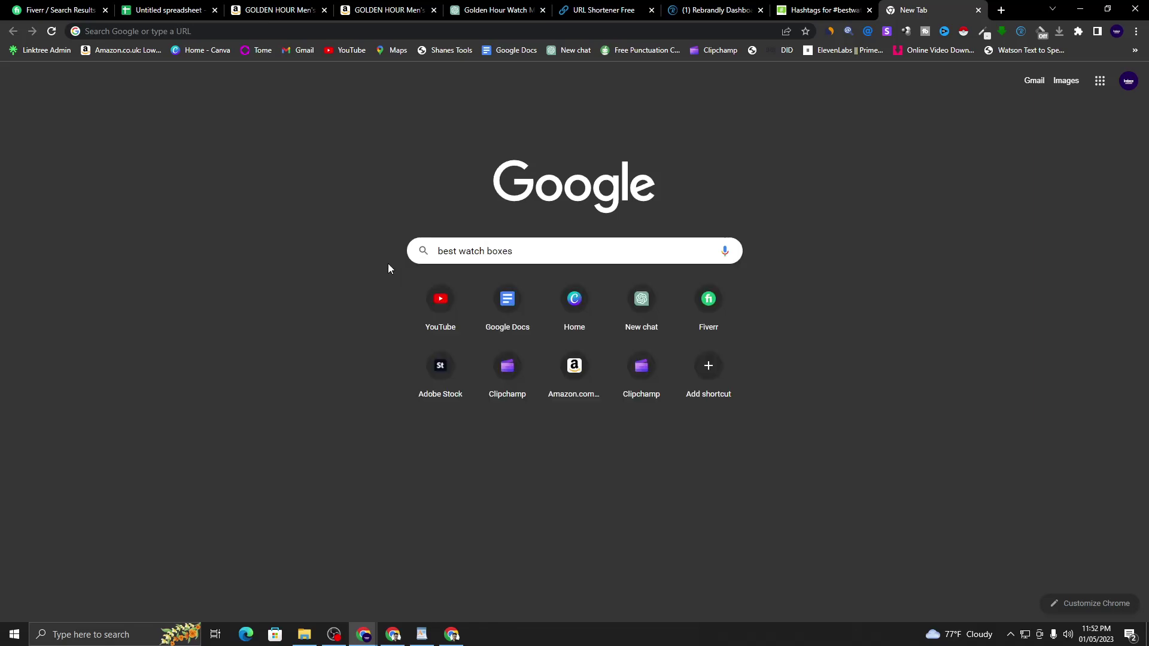
# - Trim the query back to 'best watch' and copy it
pyautogui.tripleClick(483, 252)
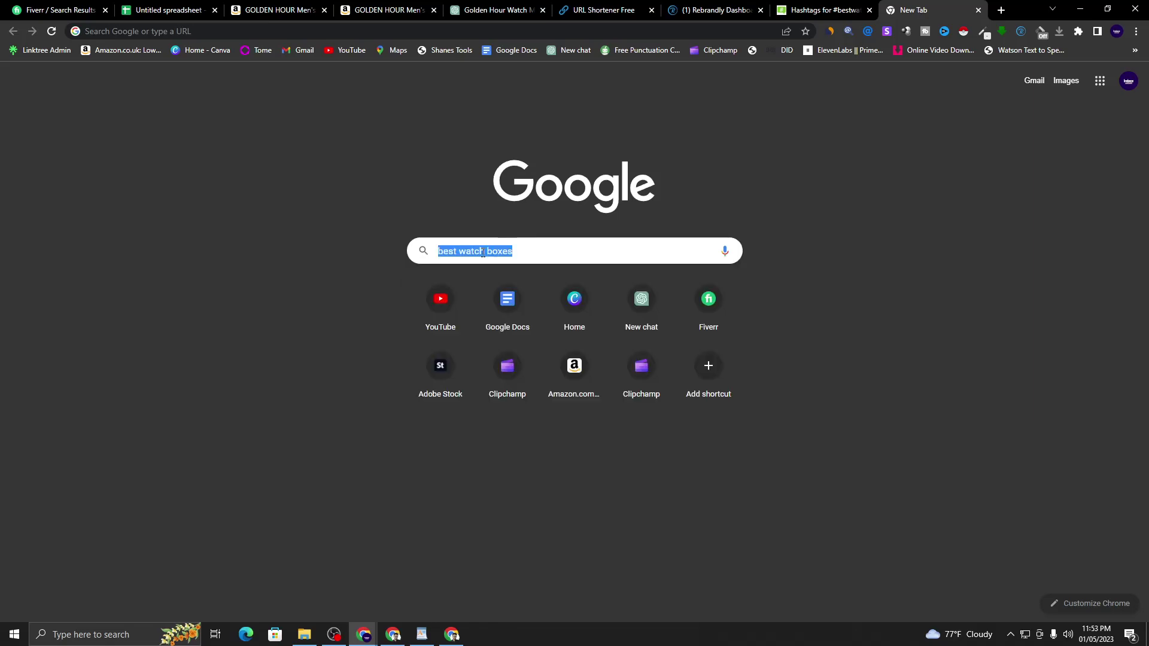
pyautogui.click(546, 252)
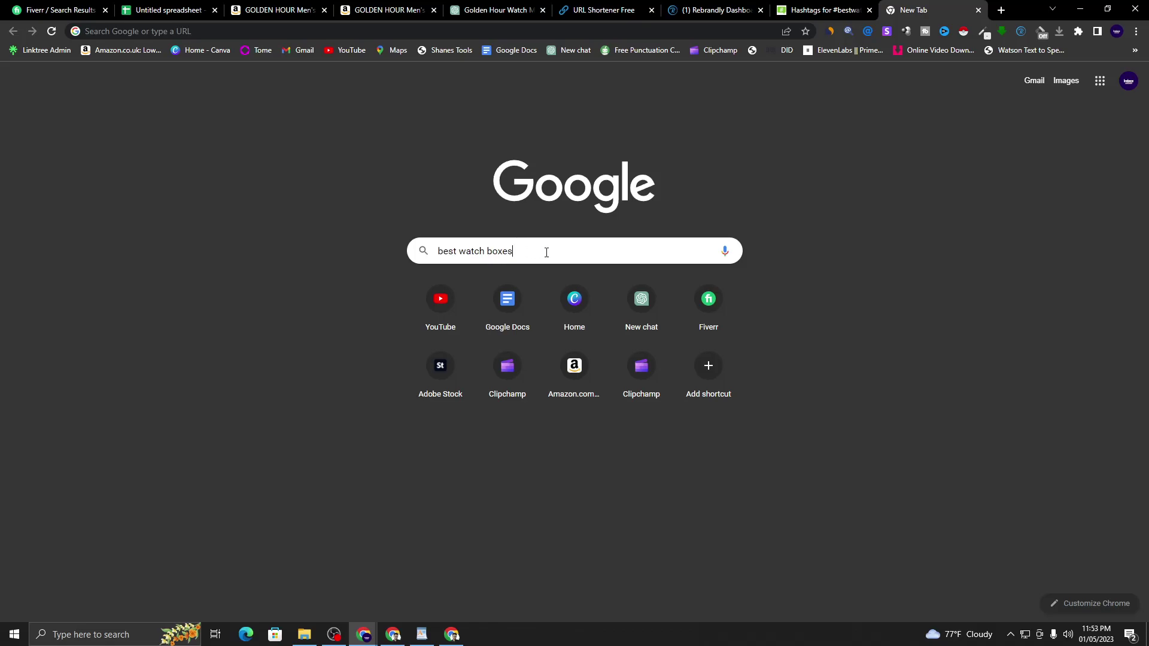
pyautogui.press('BackSpace')
pyautogui.press('BackSpace')
pyautogui.press('BackSpace')
pyautogui.press('BackSpace')
pyautogui.press('BackSpace')
pyautogui.press('BackSpace')
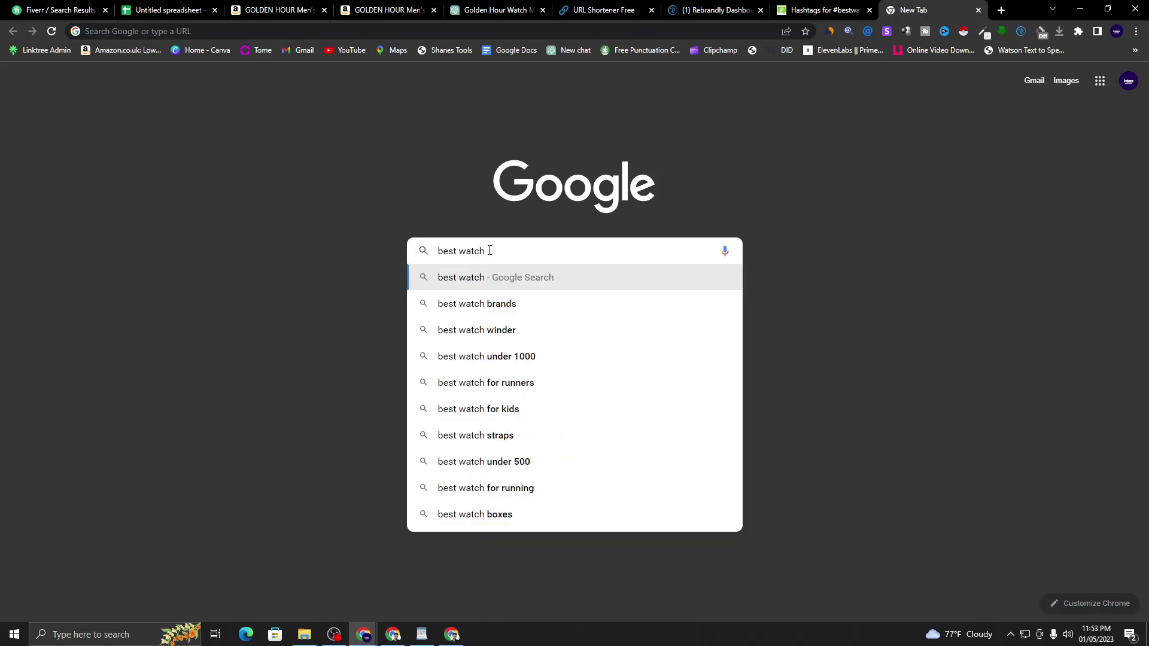
pyautogui.tripleClick(479, 252)
pyautogui.rightClick(482, 249)
pyautogui.click(505, 293)
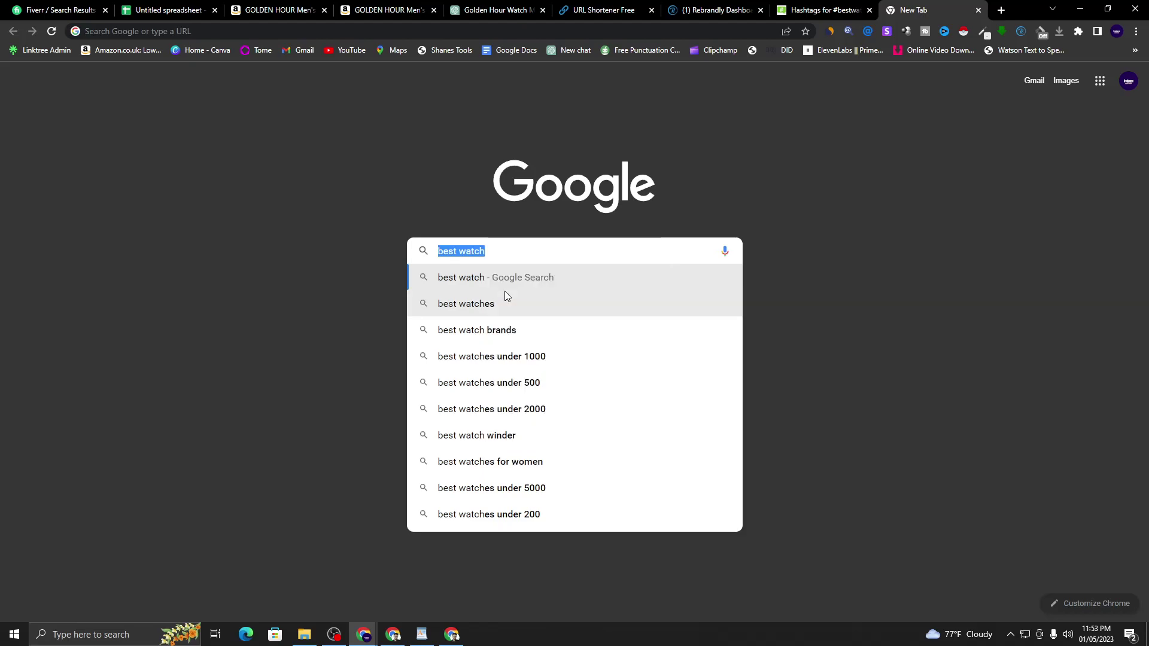
# - Paste 'best watch' into the WordPad notes below the hashtags
pyautogui.moveTo(422, 637)
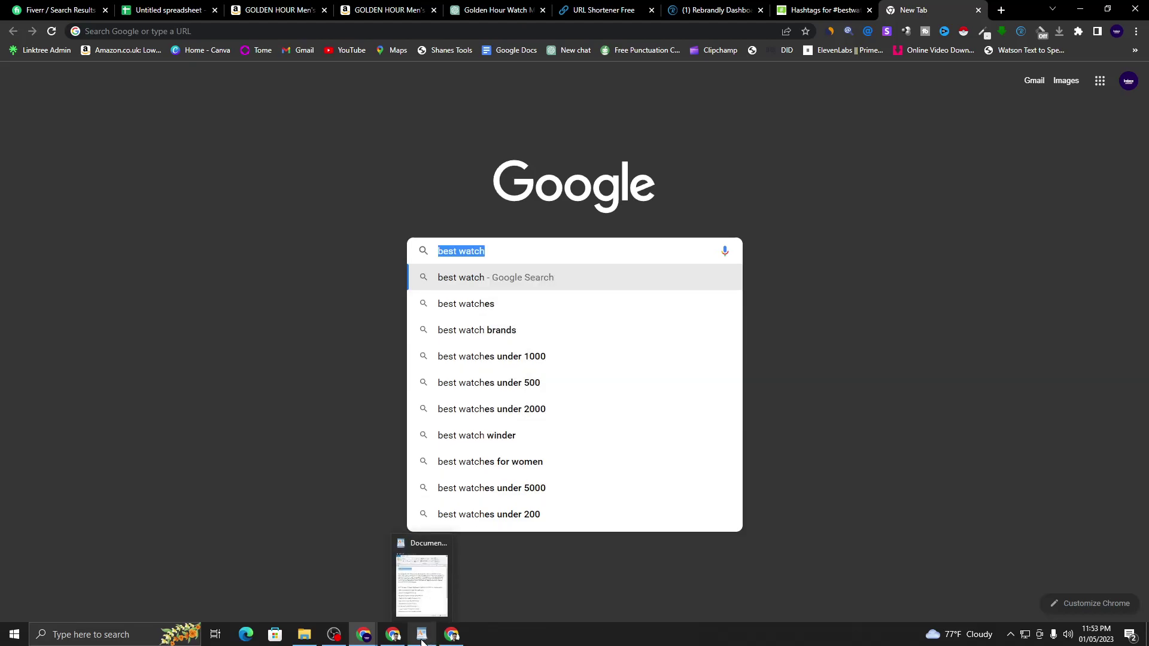
pyautogui.click(422, 574)
pyautogui.scroll(-6, 944, 493)
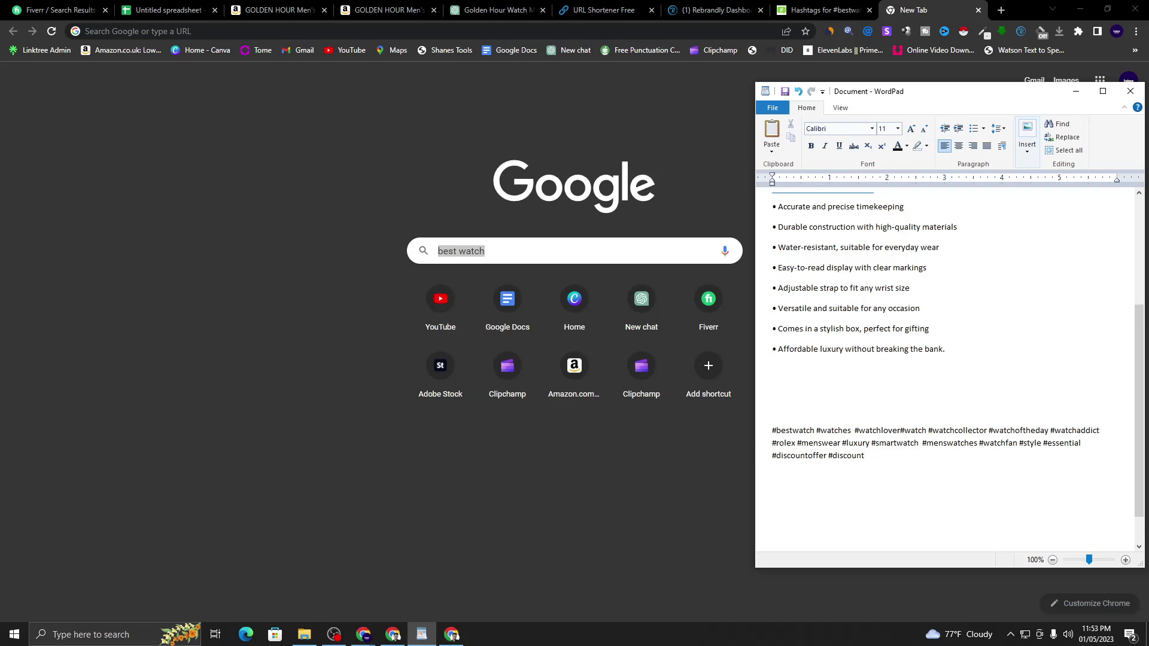
pyautogui.rightClick(809, 488)
pyautogui.click(835, 523)
# - Paste 'best watch' again after the dash in the notes, then bring Facebook forward
pyautogui.click(505, 251)
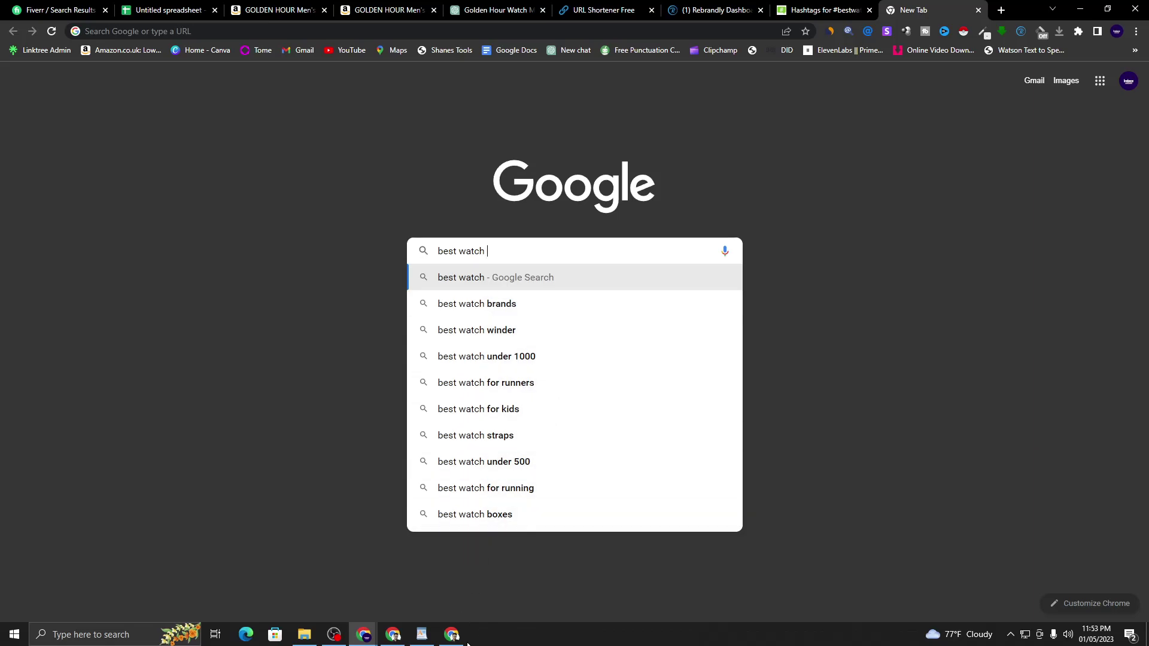
pyautogui.click(421, 635)
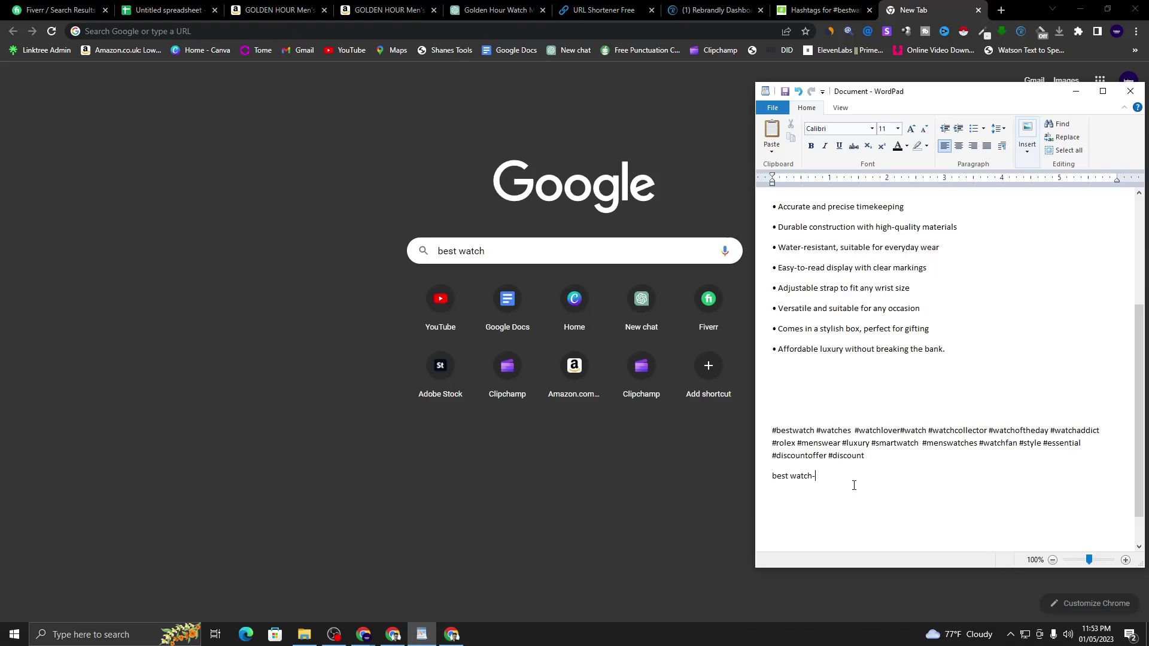
pyautogui.hotkey('ctrl', 'v')
pyautogui.click(529, 254)
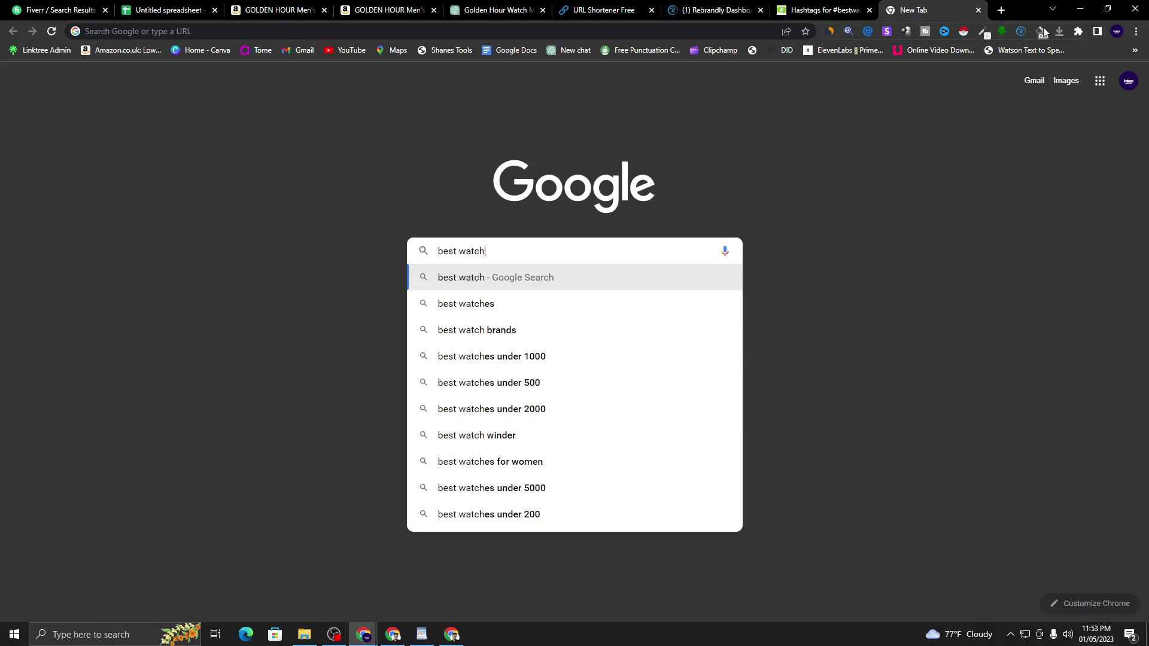
pyautogui.moveTo(452, 634)
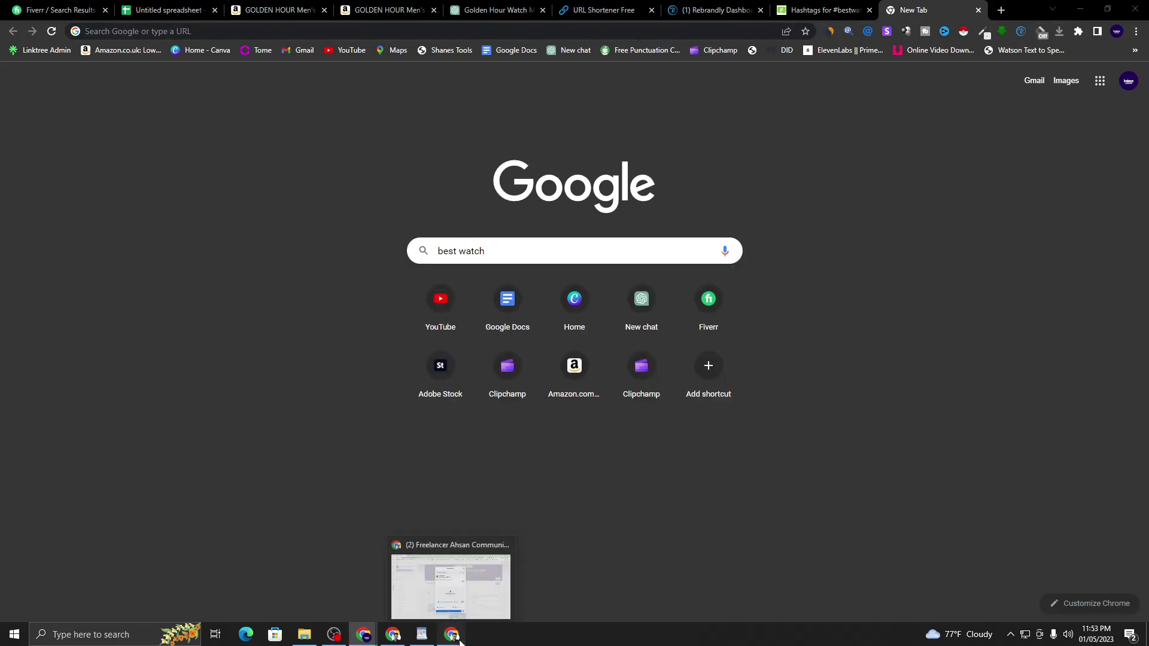
pyautogui.click(506, 566)
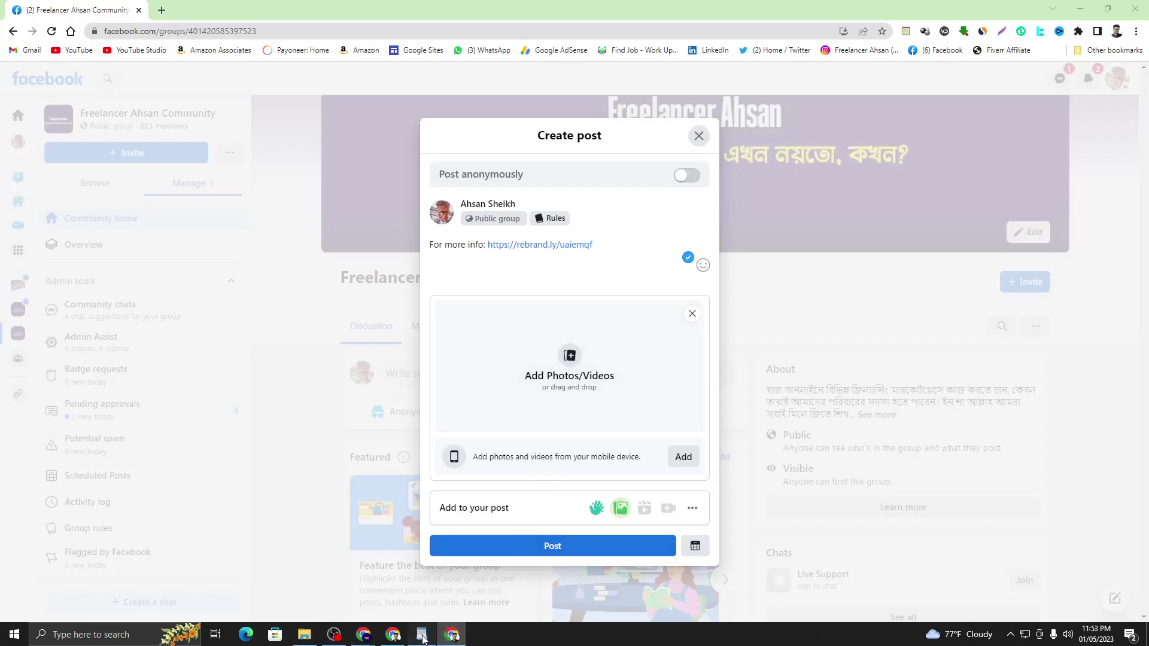
# - Paste 'best watch' after 'brands-' and type 00 to complete the keyword line
pyautogui.click(422, 634)
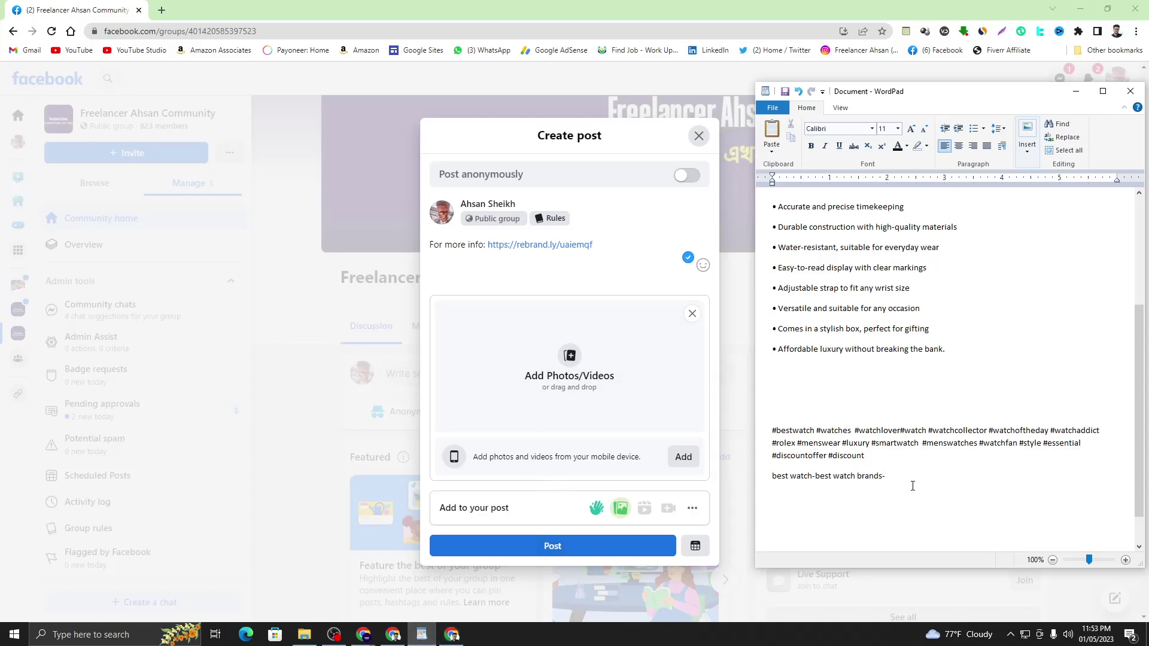
pyautogui.write('best watch')
pyautogui.write('best watch')
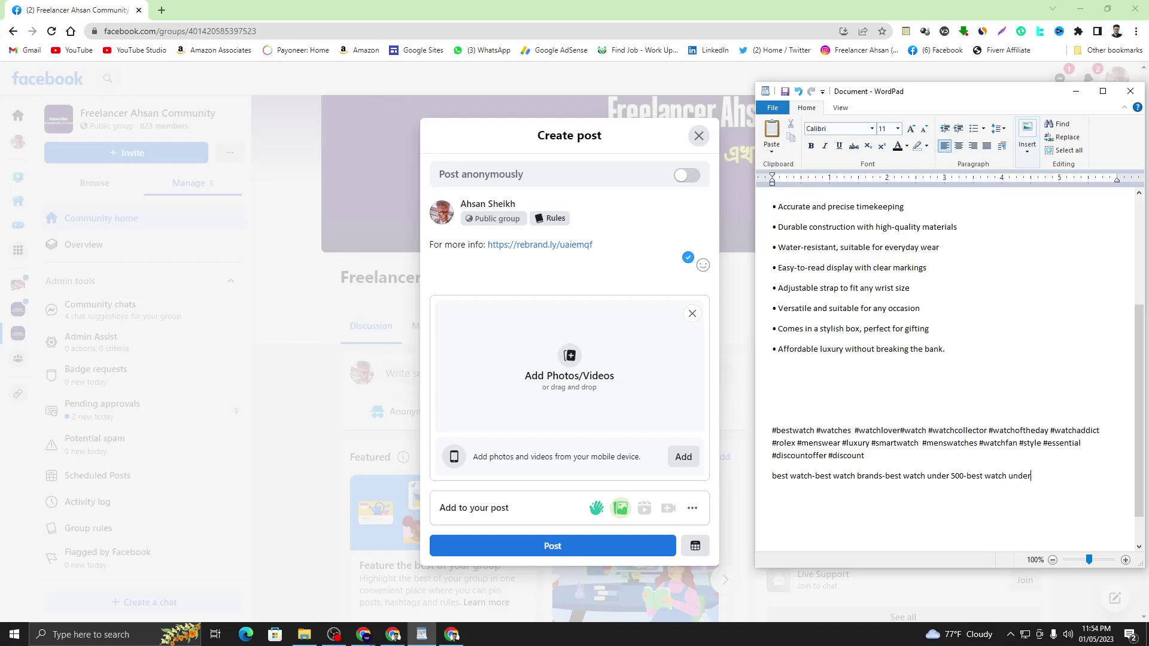
pyautogui.write('000')
# - Copy the full keyword line ending 'best watch under 1000' from the notes
pyautogui.tripleClick(1004, 477)
pyautogui.rightClick(1003, 477)
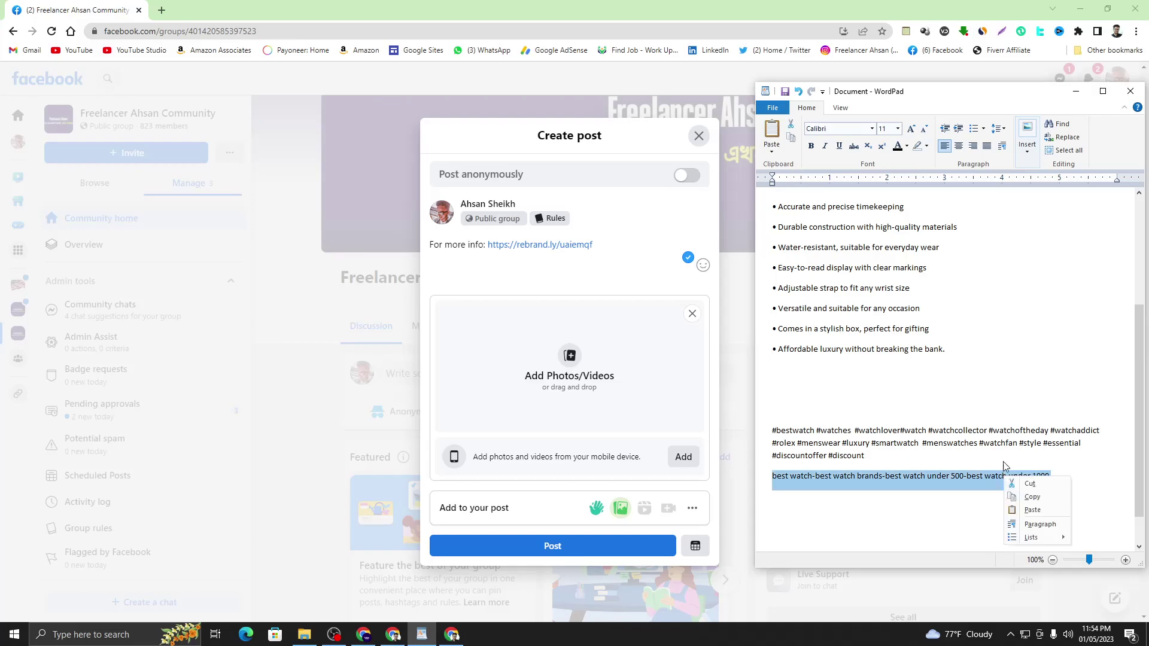
pyautogui.click(1026, 495)
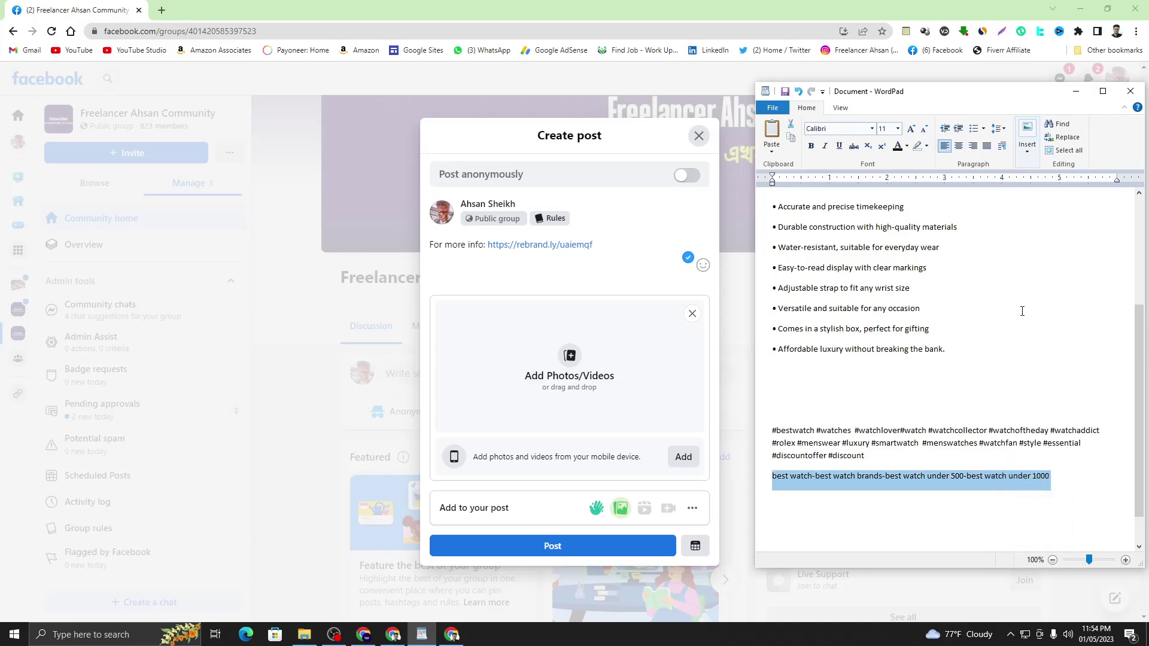
# - Paste the copied keyword line as the first watch image's new file name
pyautogui.click(311, 637)
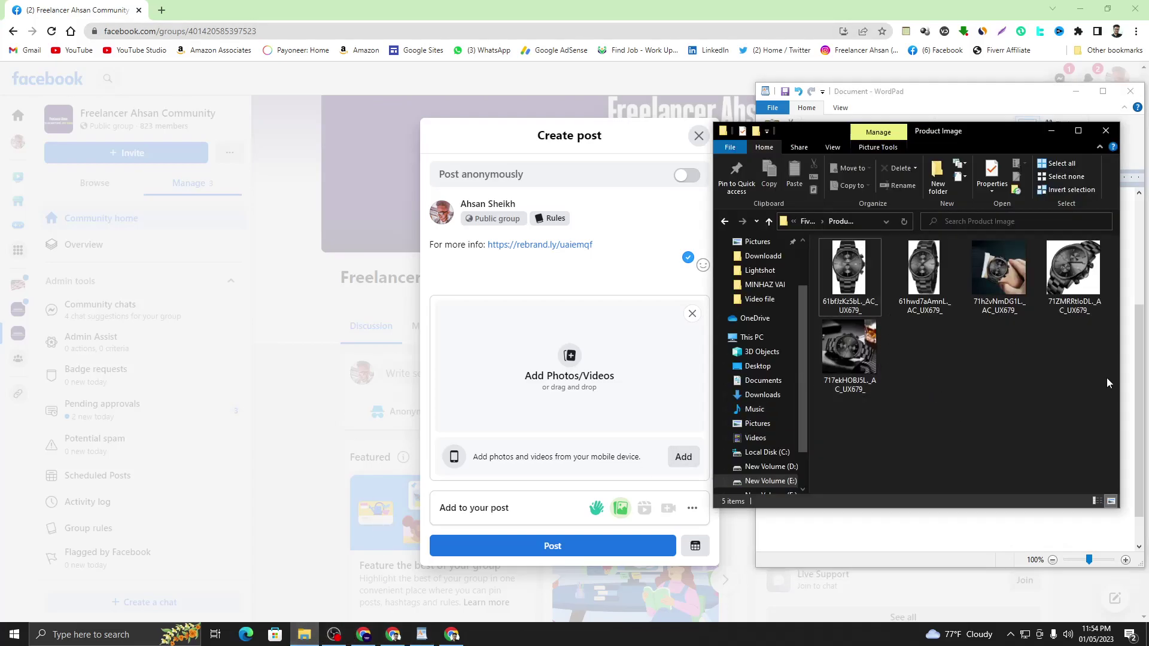
pyautogui.rightClick(855, 269)
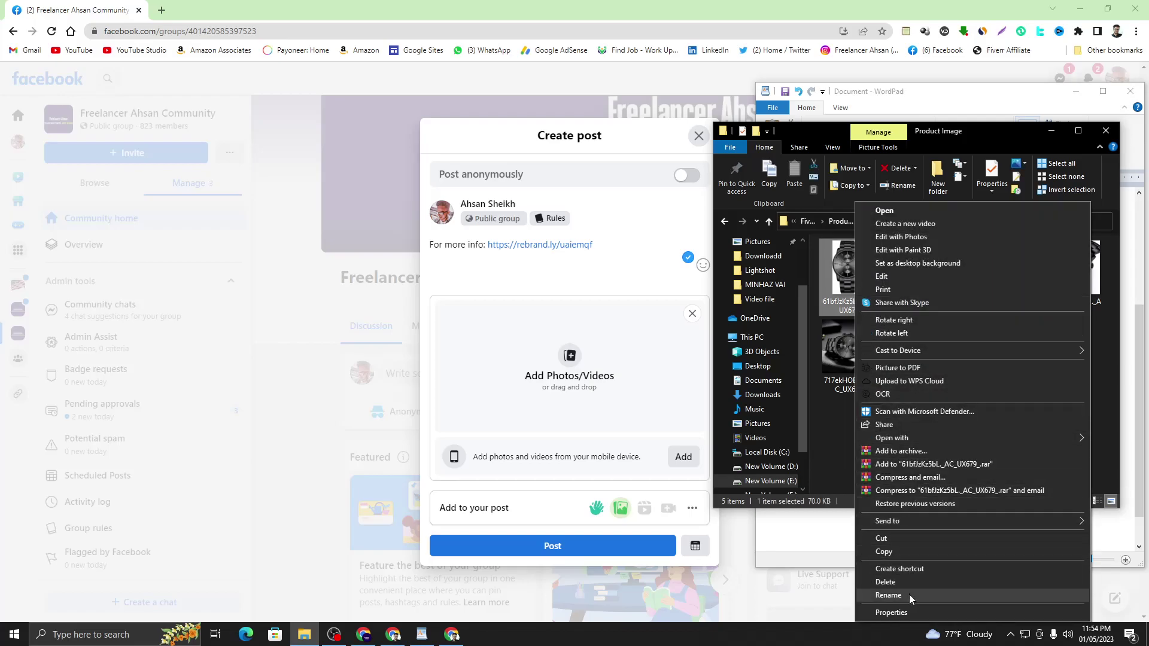
pyautogui.click(909, 594)
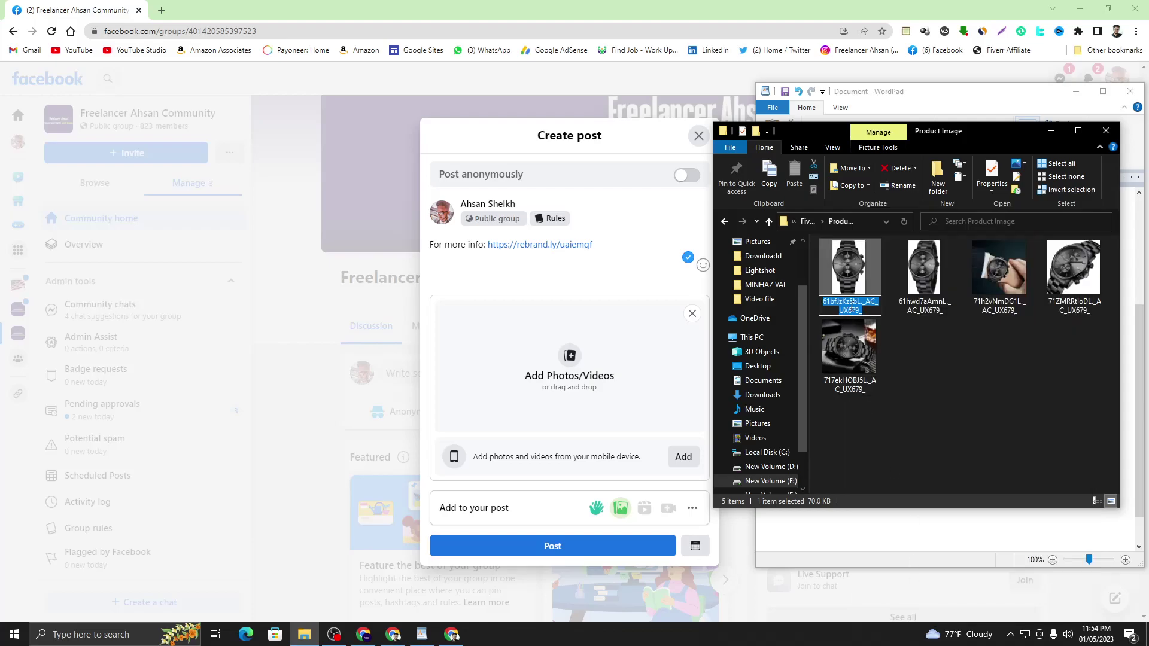
pyautogui.rightClick(852, 306)
pyautogui.click(874, 358)
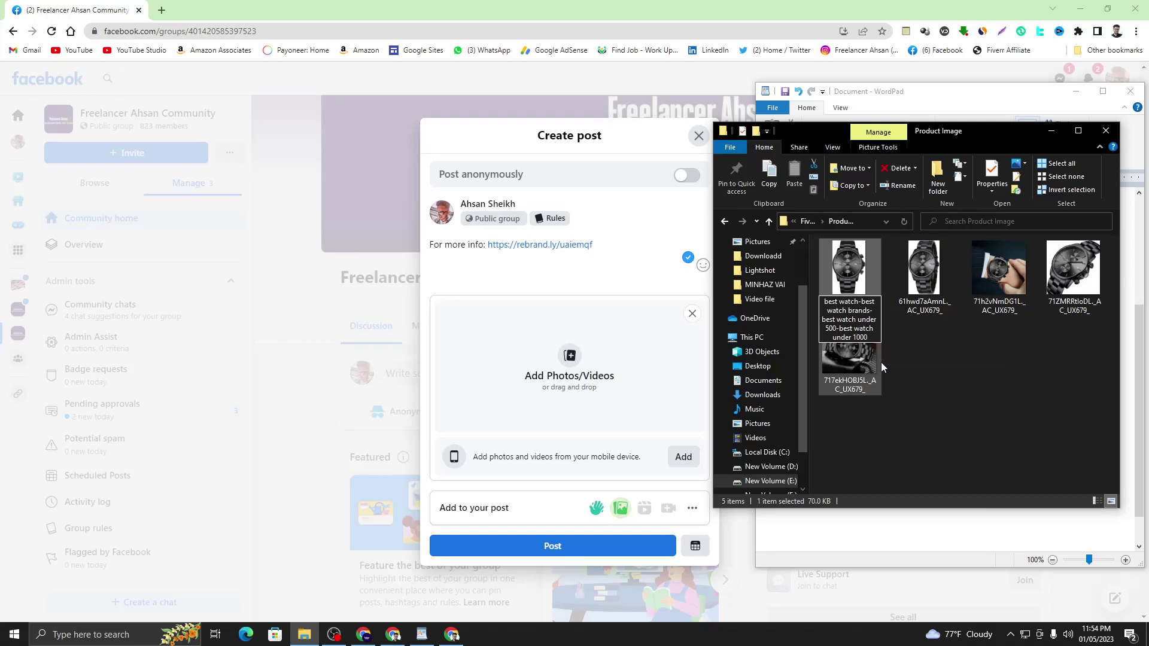
pyautogui.press('Return')
# - Select the next original watch image to rename it
pyautogui.click(899, 393)
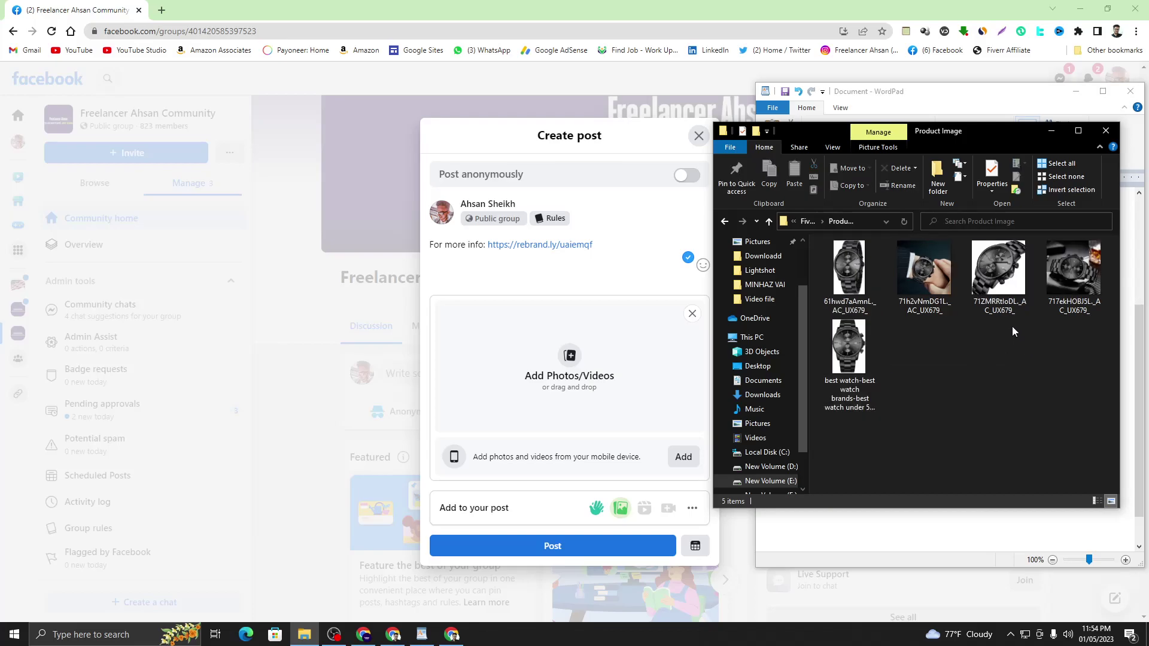
pyautogui.click(842, 299)
pyautogui.rightClick(843, 300)
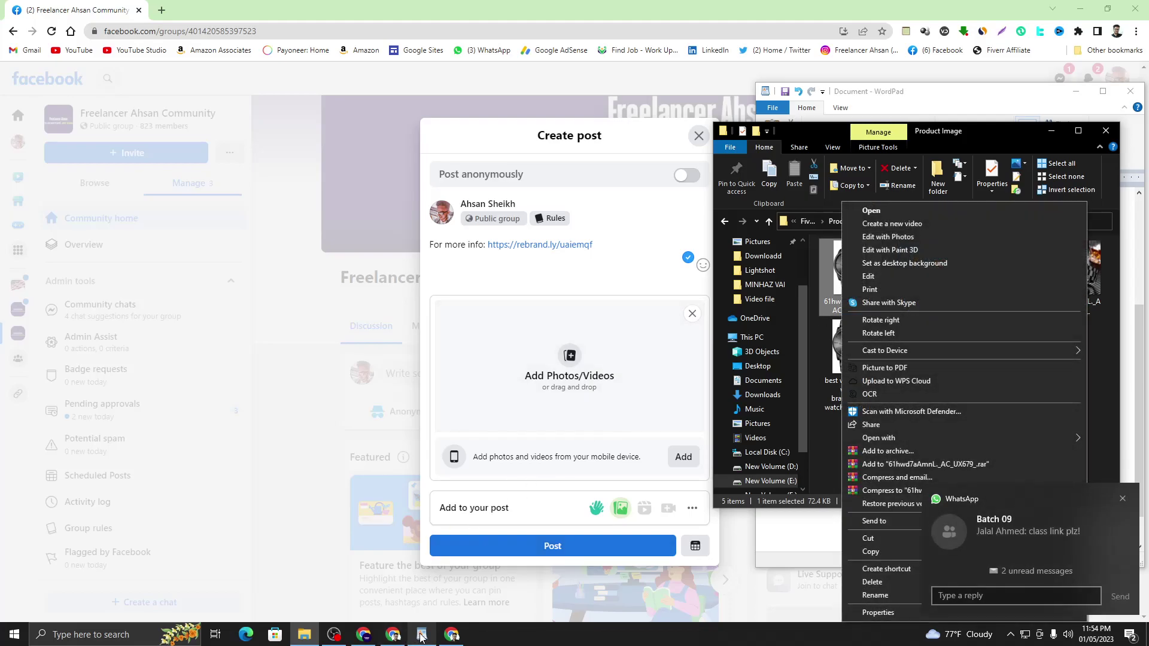
# - Start a new instant Google Meet meeting from the home screen, then return to Facebook
pyautogui.click(393, 634)
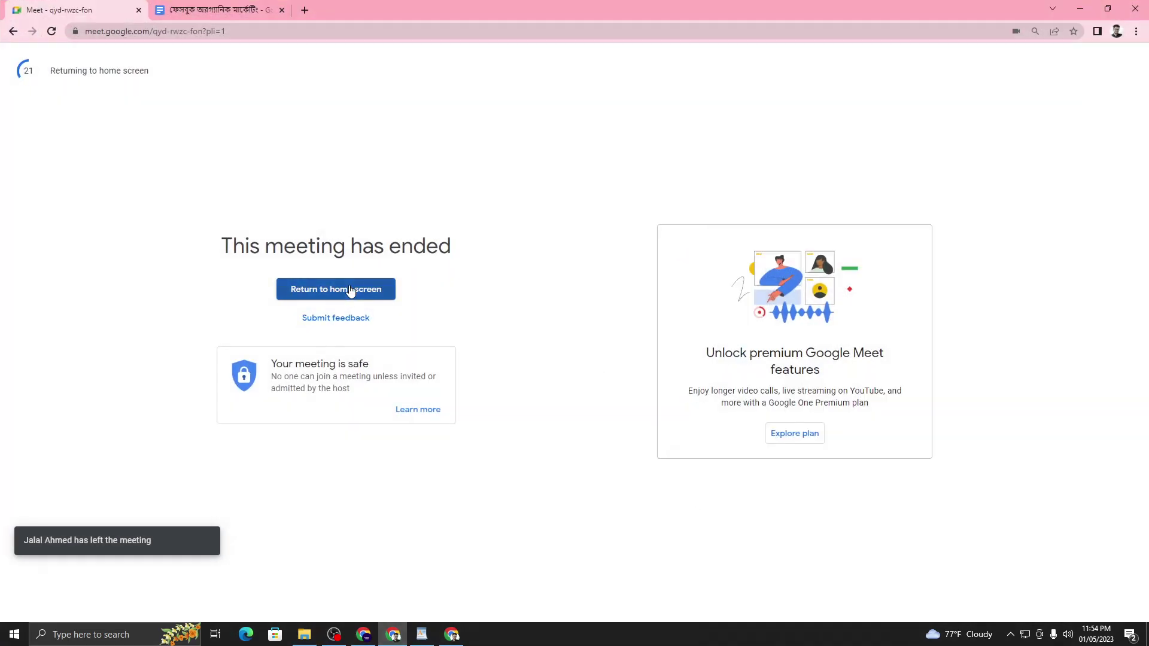
pyautogui.click(351, 290)
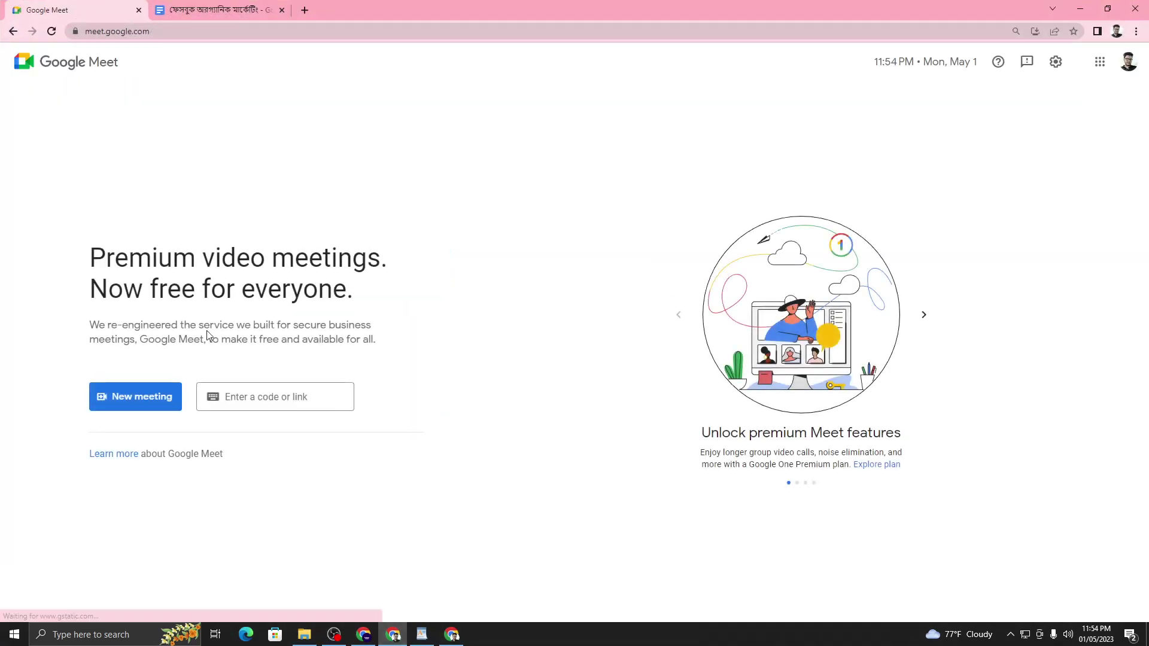
pyautogui.click(144, 402)
pyautogui.click(181, 431)
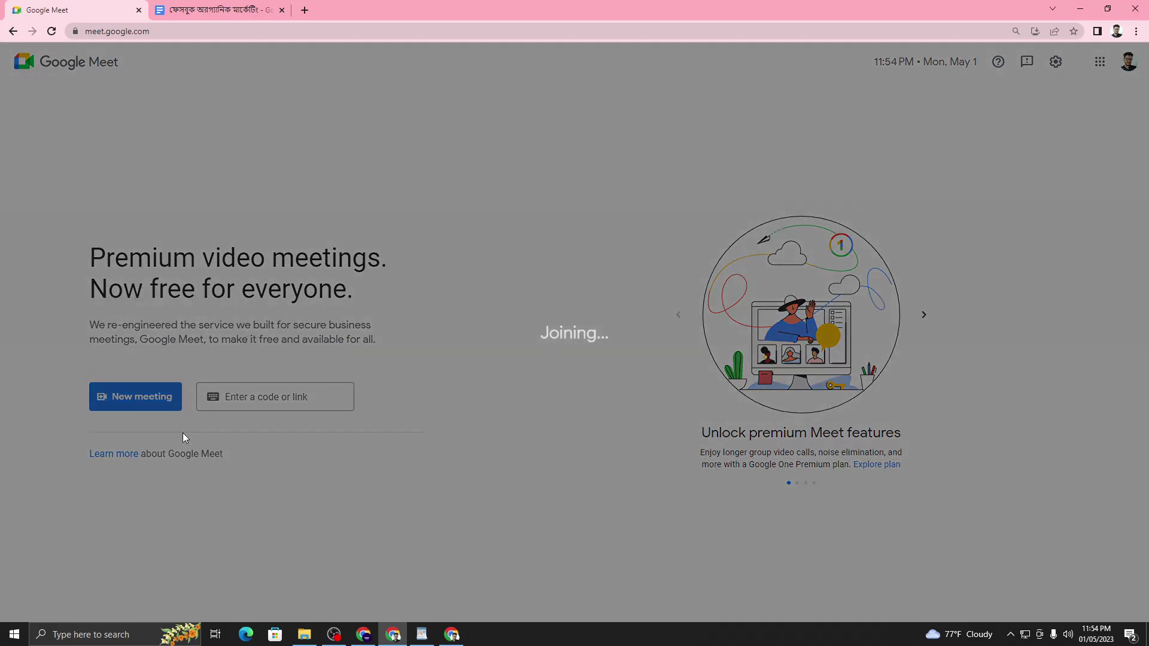
pyautogui.click(334, 633)
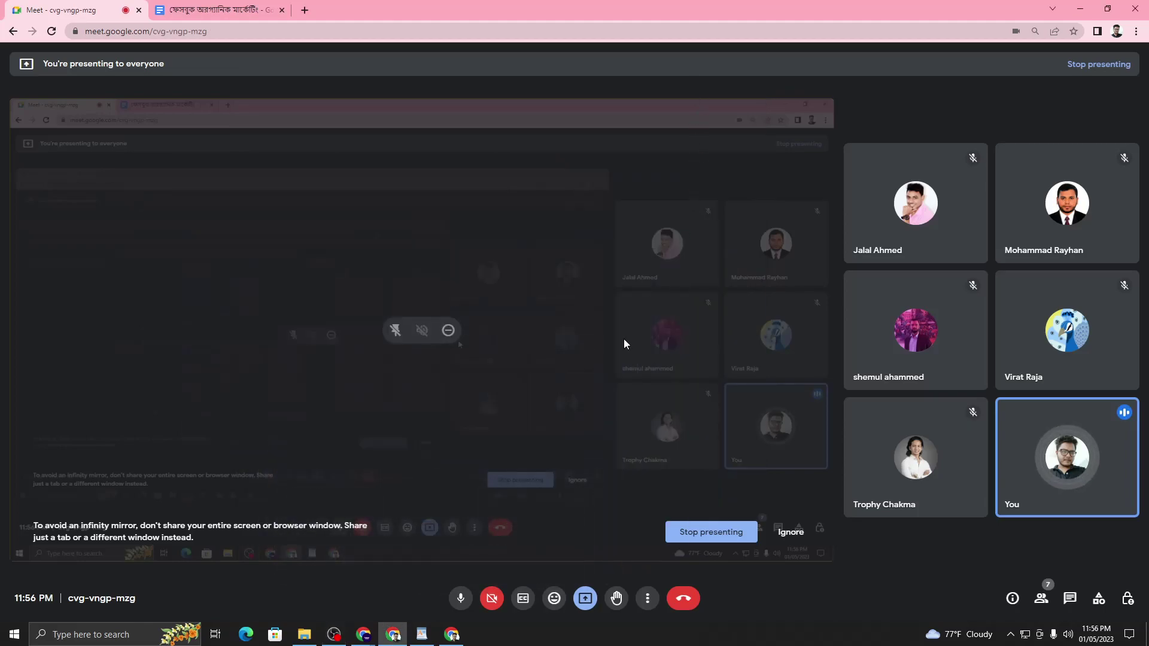
pyautogui.click(452, 634)
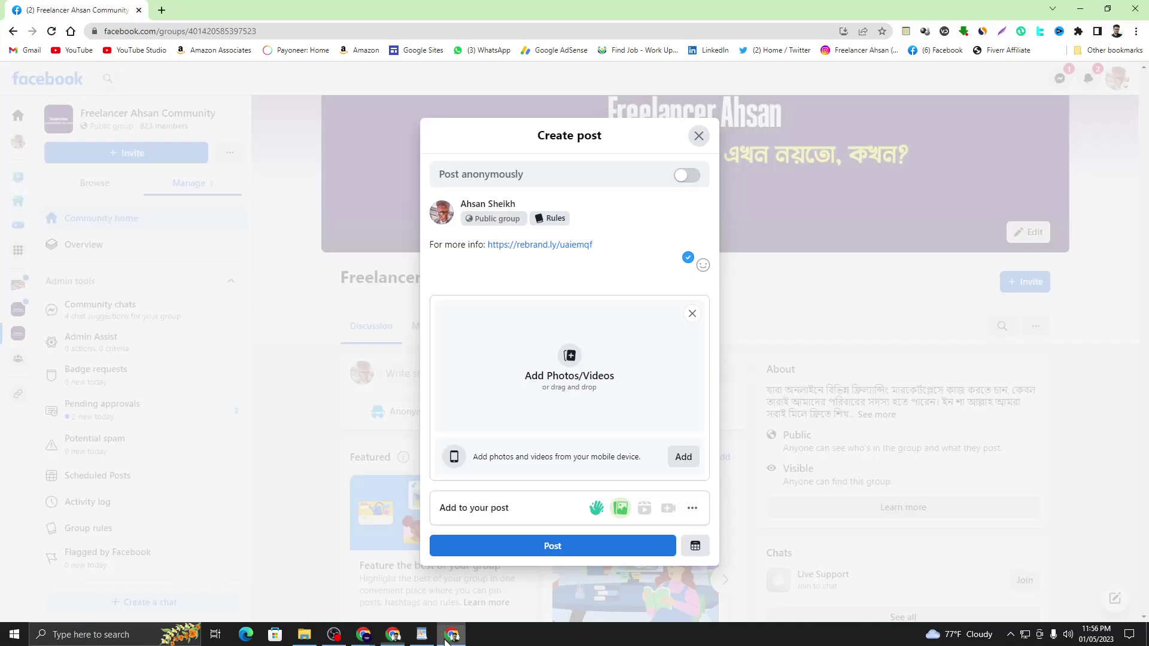
# - Bring the 'best watch' Google tab forward and show its search suggestions
pyautogui.click(393, 635)
pyautogui.moveTo(363, 634)
pyautogui.click(329, 591)
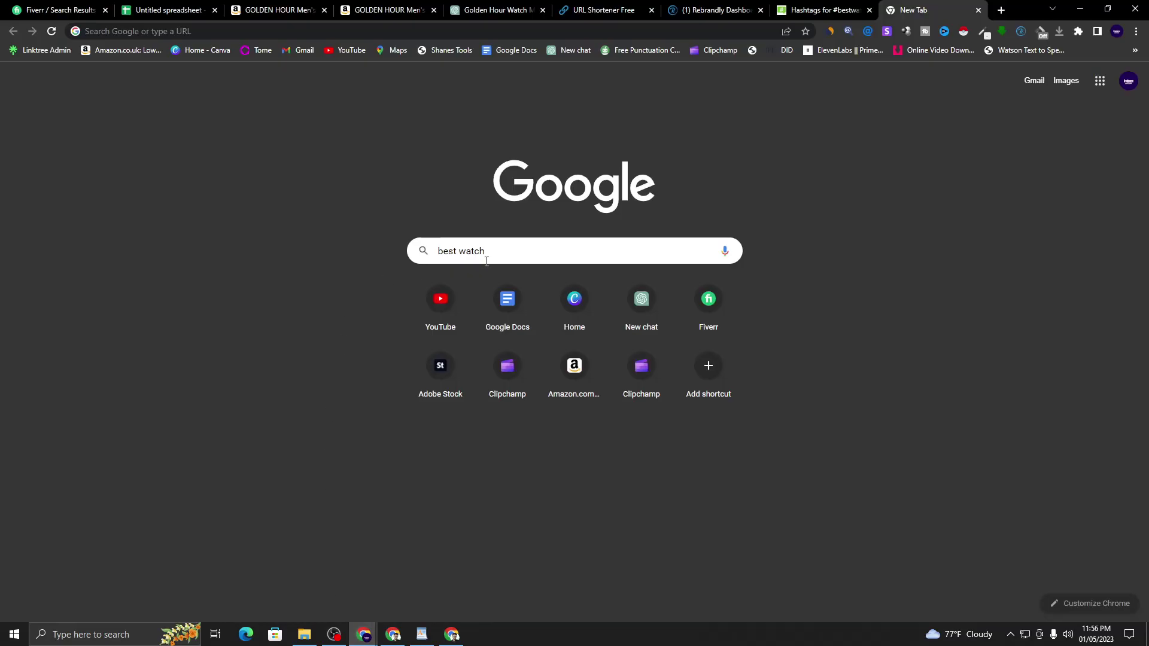
pyautogui.click(499, 247)
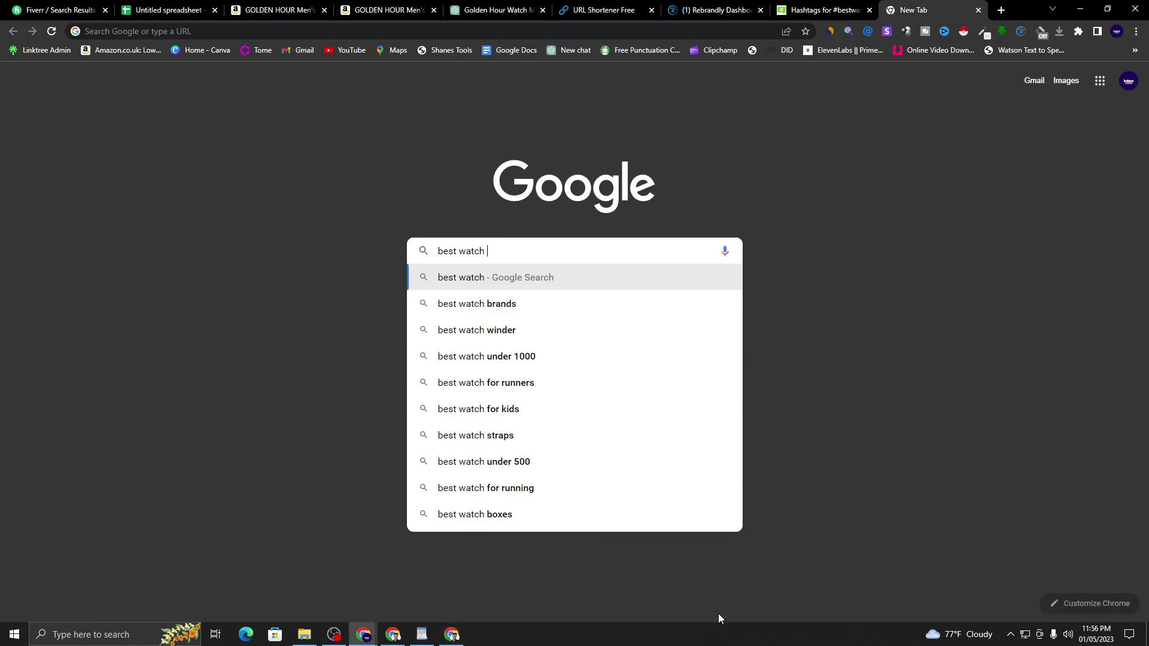
# - Copy the WordPad keyword line again, minimize WordPad, and restore the Product Image folder
pyautogui.hotkey('alt', 'Tab')
pyautogui.click(864, 473)
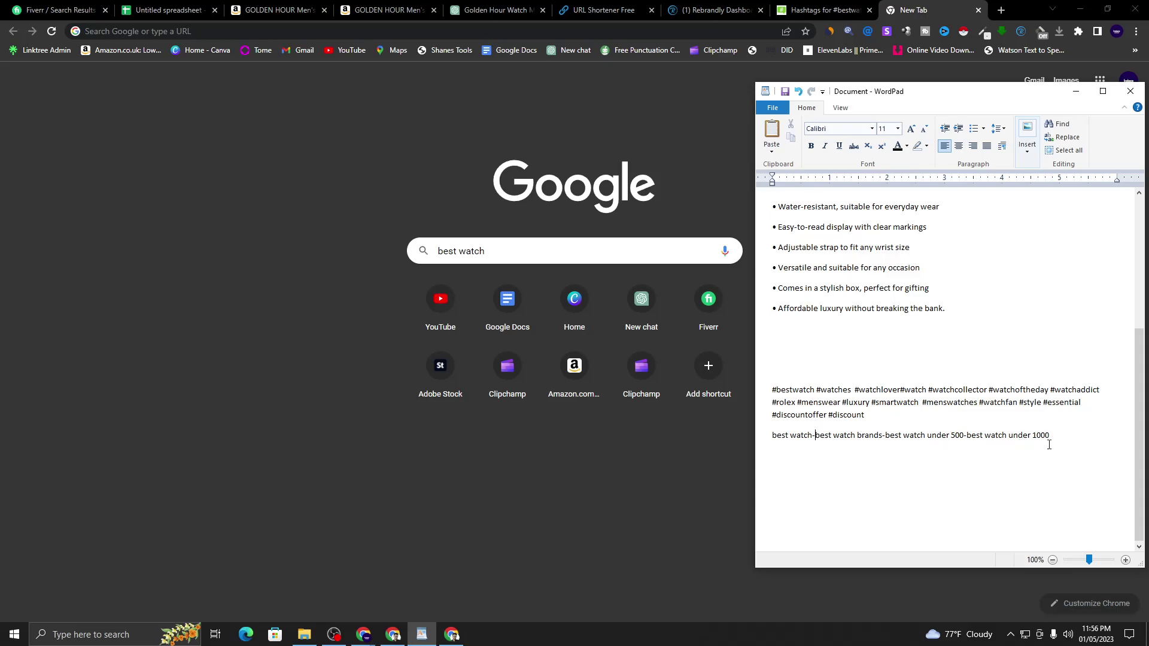
pyautogui.click(967, 436)
pyautogui.tripleClick(1008, 439)
pyautogui.rightClick(1007, 438)
pyautogui.click(1036, 459)
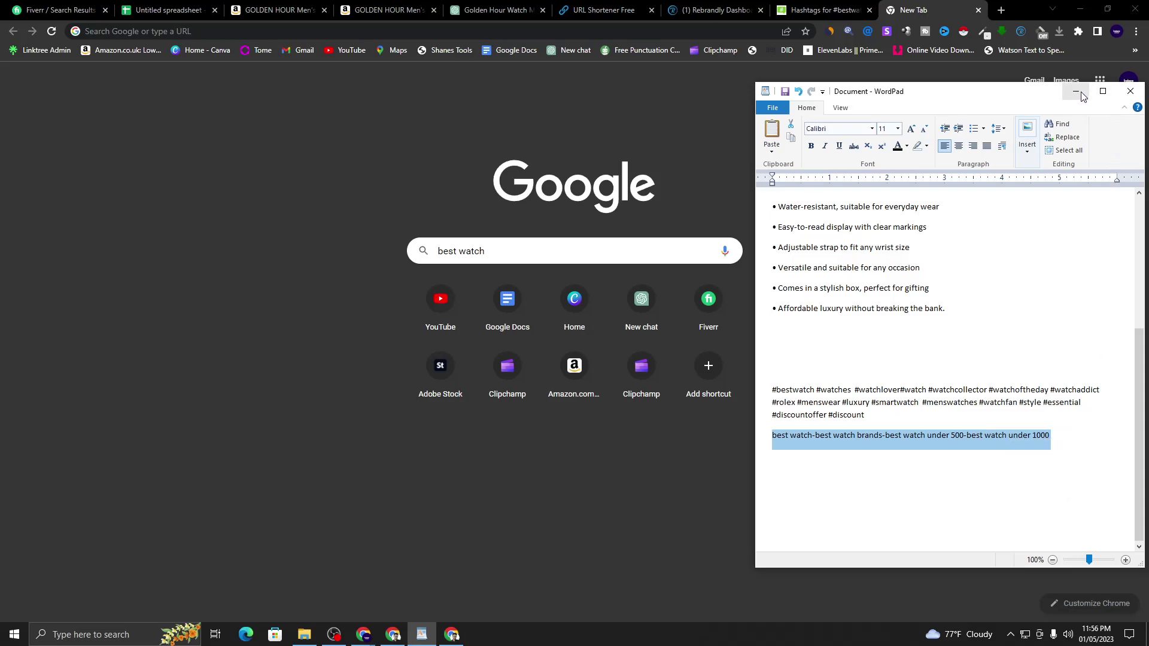
pyautogui.click(1076, 91)
pyautogui.click(304, 634)
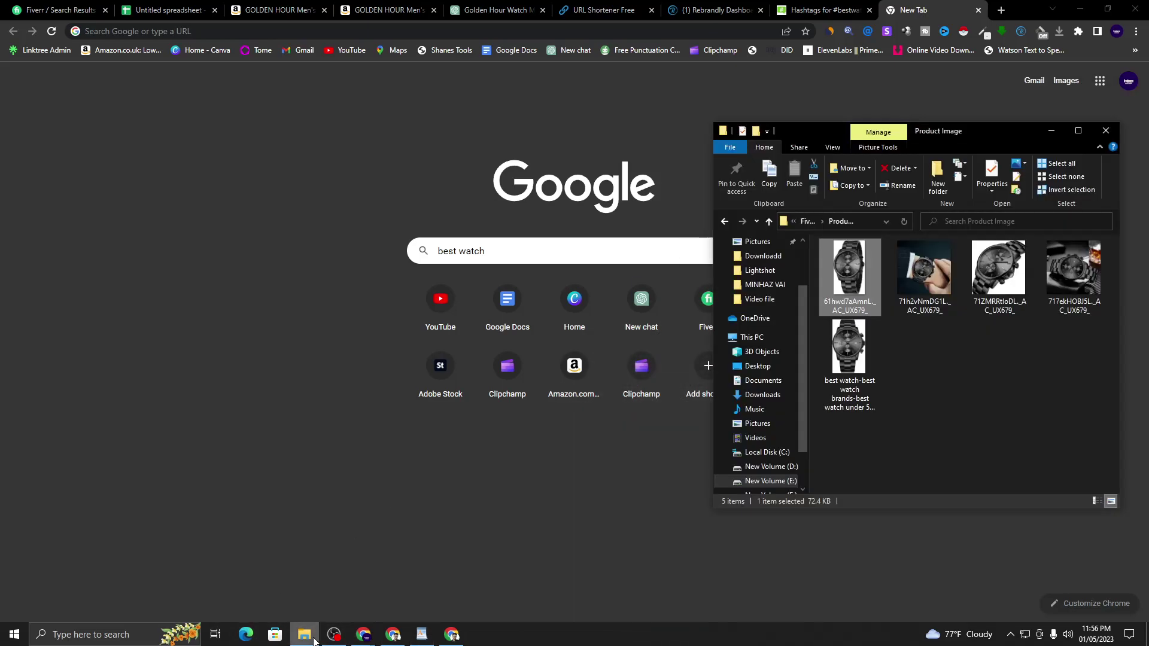
# - Rename the first watch image to 'best watch' by pasting the keyword, accepting the duplicate-name prompt
pyautogui.rightClick(846, 301)
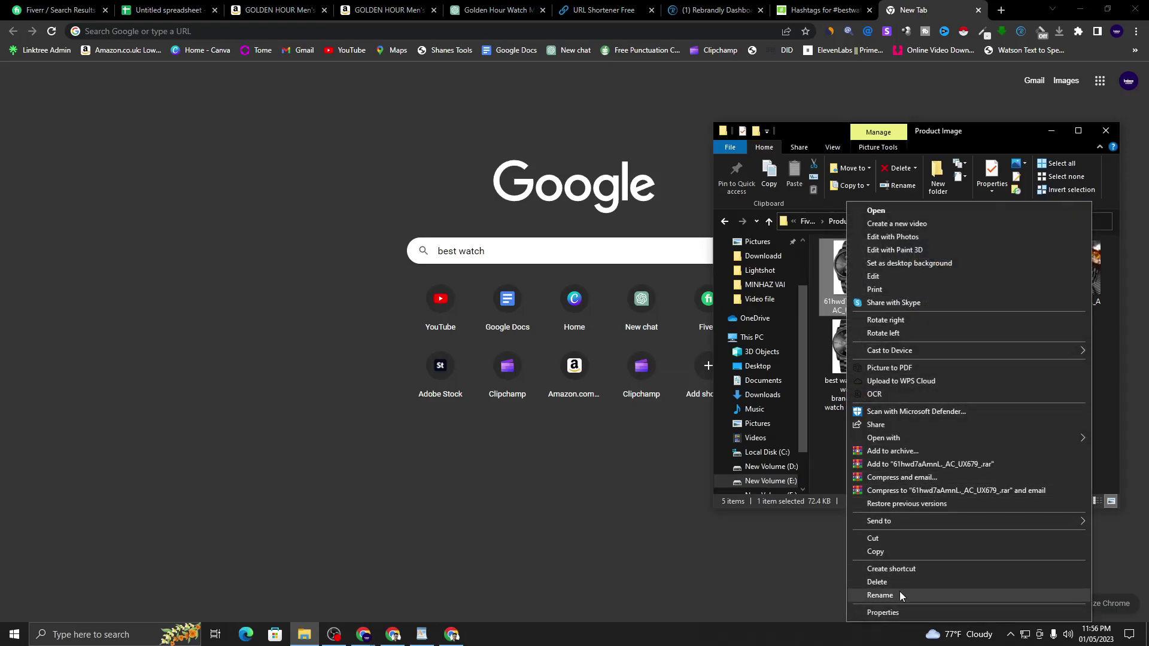
pyautogui.click(899, 594)
pyautogui.rightClick(835, 301)
pyautogui.click(825, 296)
pyautogui.rightClick(842, 302)
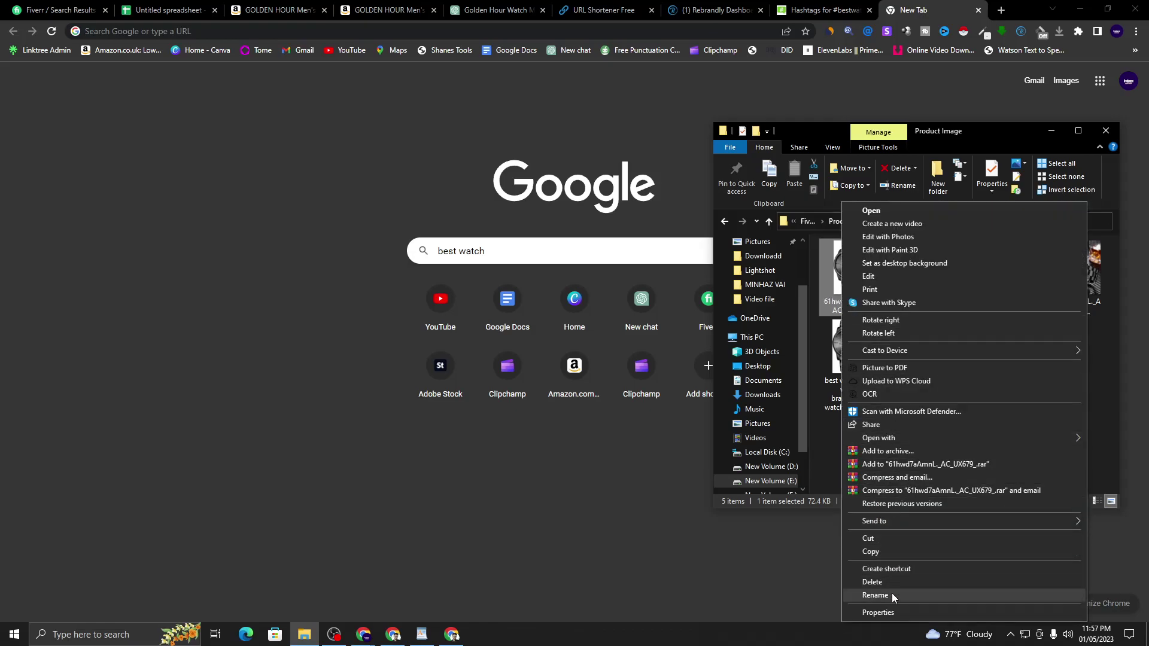
pyautogui.click(892, 595)
pyautogui.rightClick(848, 310)
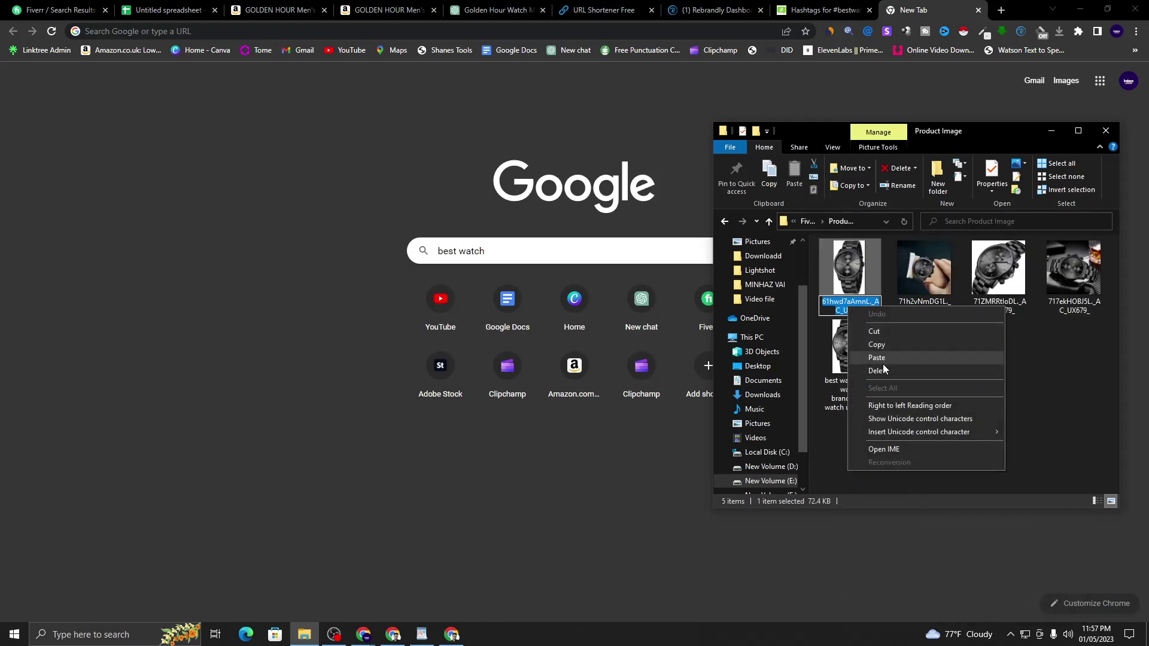
pyautogui.click(885, 360)
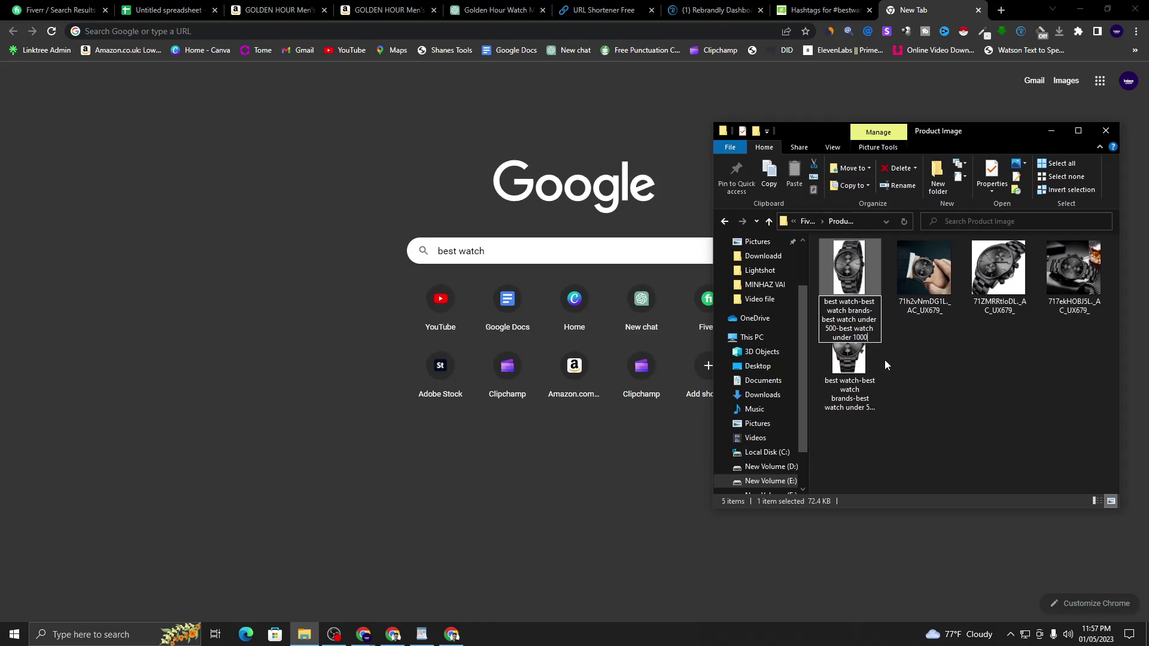
pyautogui.press('Return')
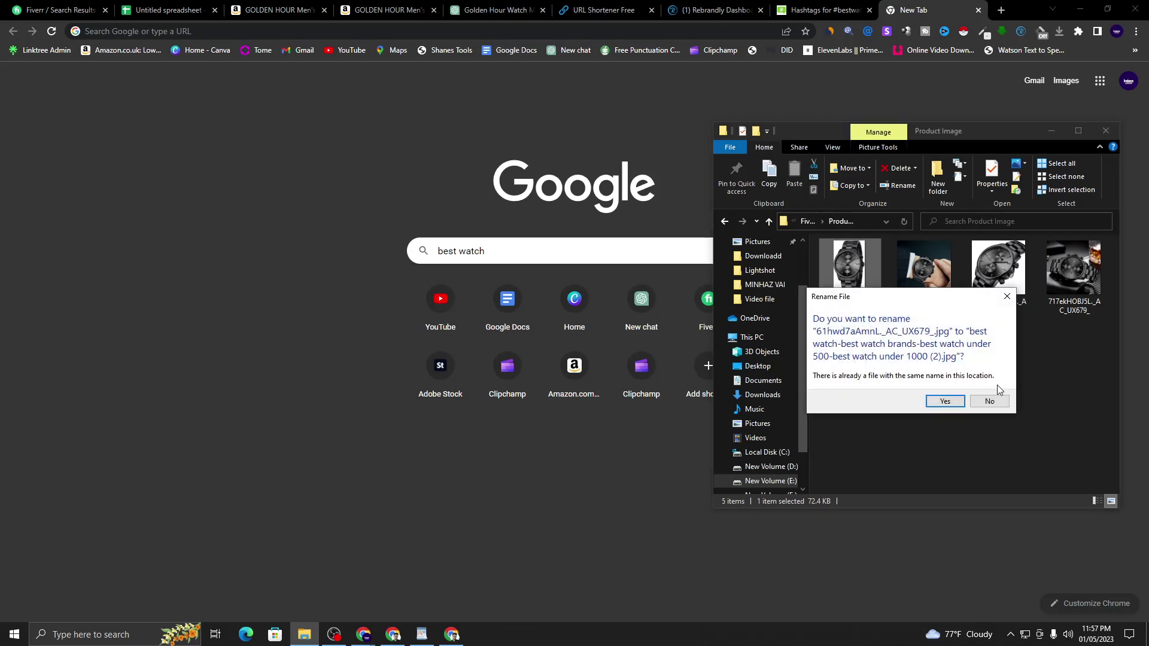
pyautogui.click(945, 402)
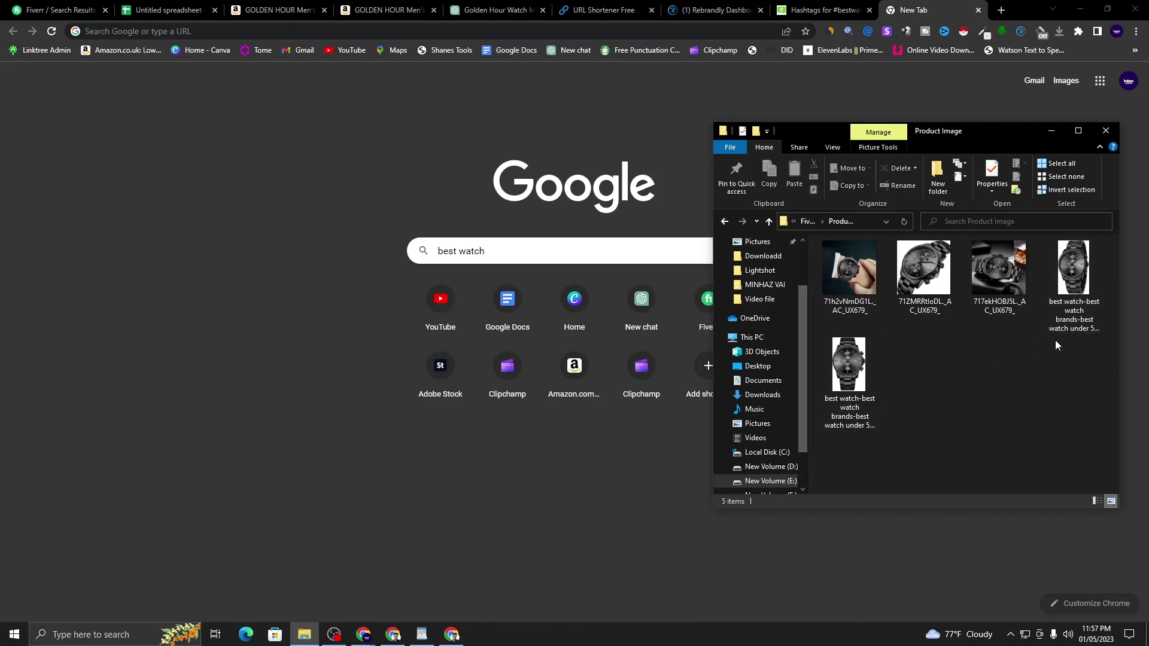
# - Rename the 717ekHOBJ5L watch image to 'best watch brands', accepting the duplicate-name prompt
pyautogui.click(1018, 292)
pyautogui.rightClick(1018, 292)
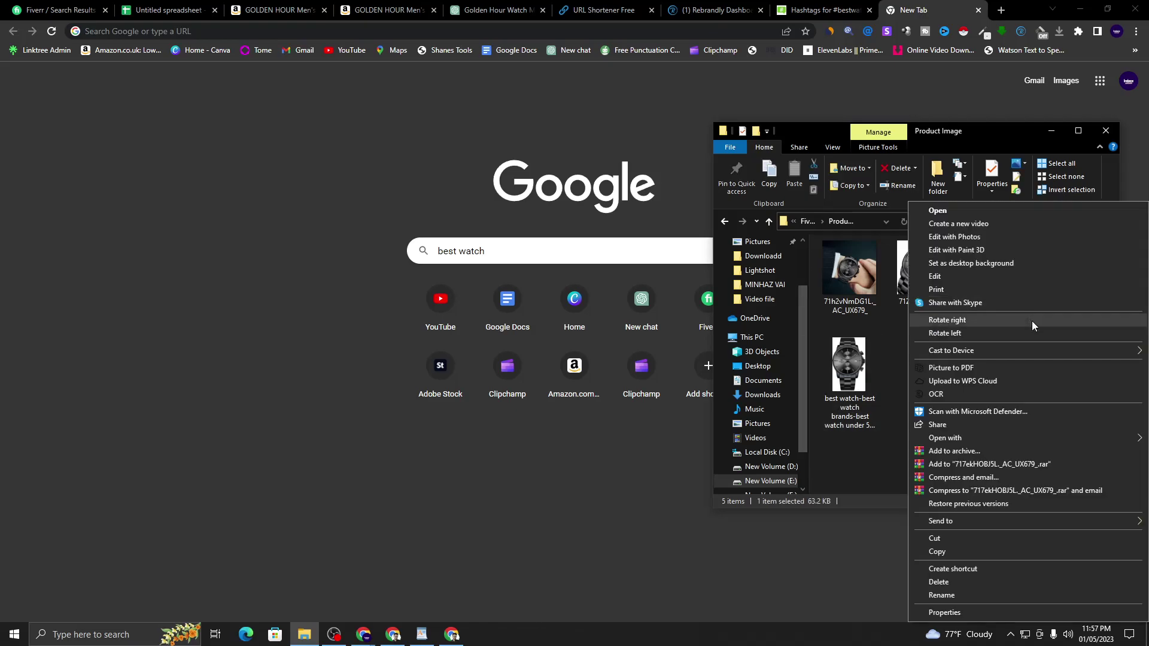
pyautogui.click(971, 594)
pyautogui.rightClick(1015, 311)
pyautogui.click(1027, 360)
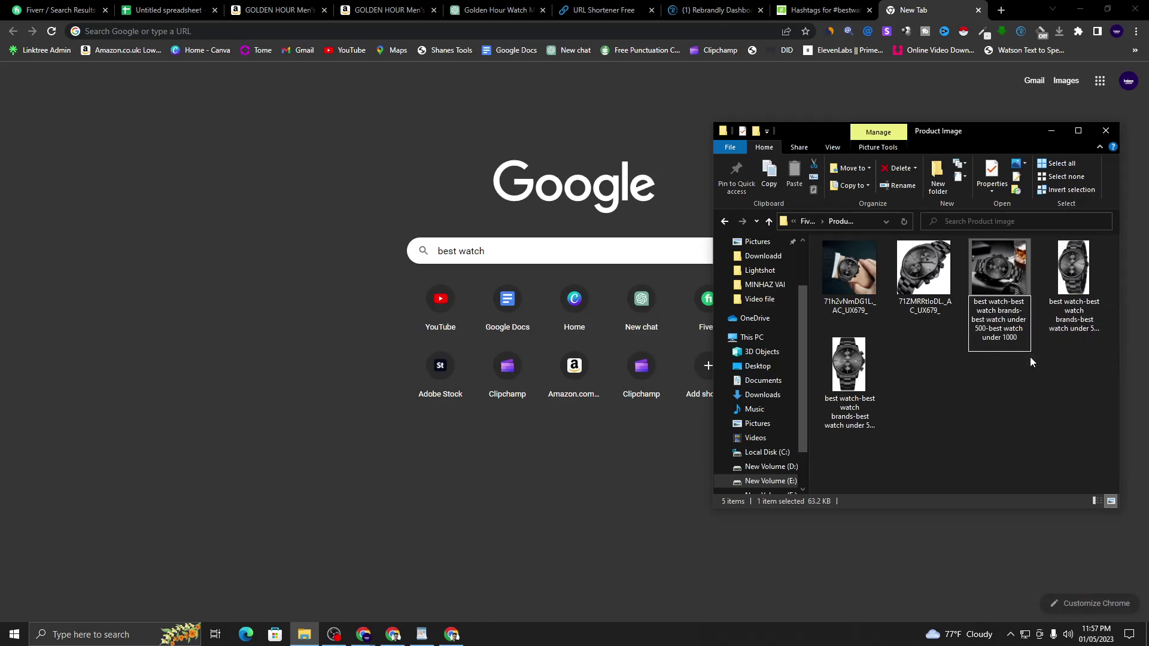
pyautogui.press('Return')
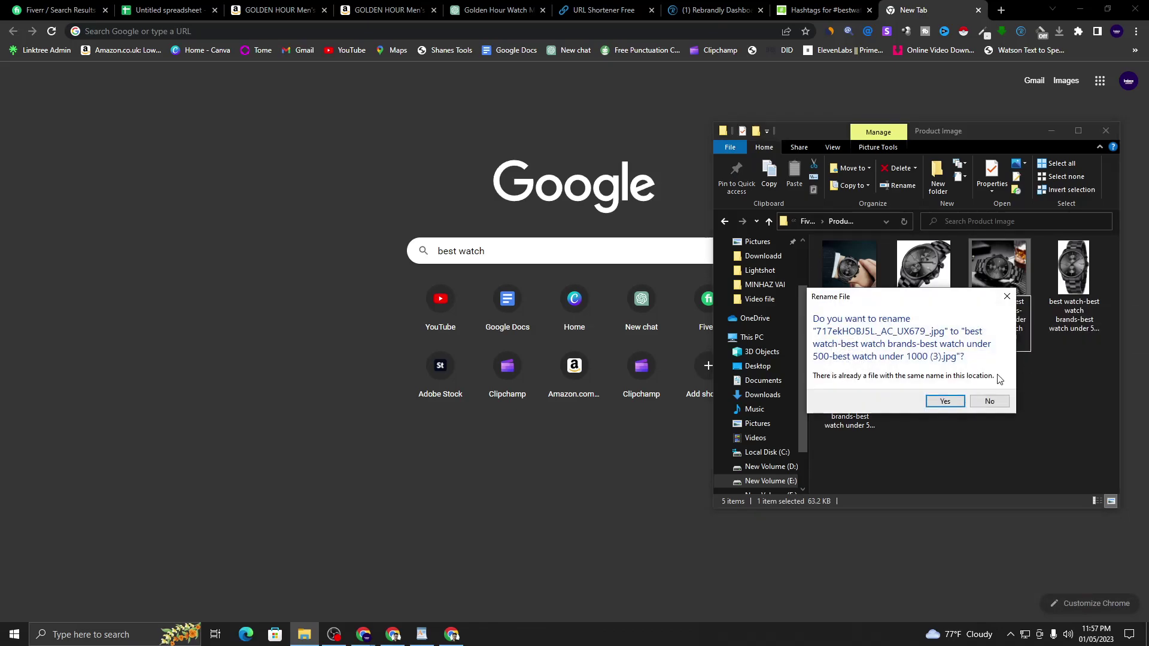
pyautogui.click(946, 402)
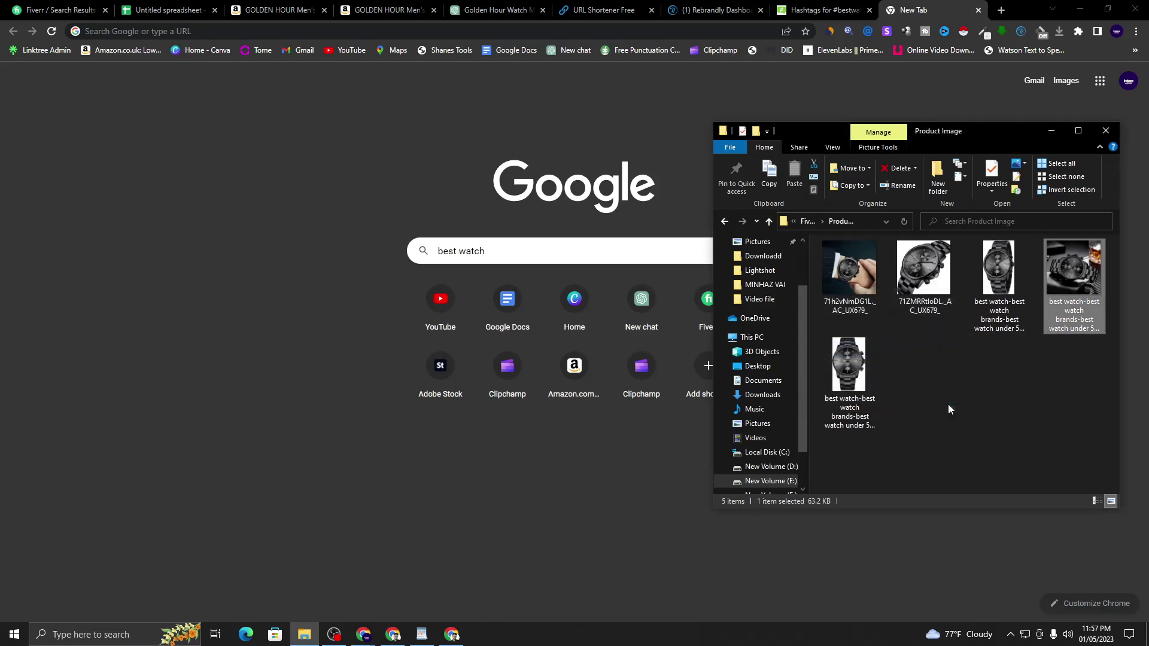
# - Rename the next watch image to 'best watch under 500', accepting the duplicate-name prompt
pyautogui.rightClick(916, 293)
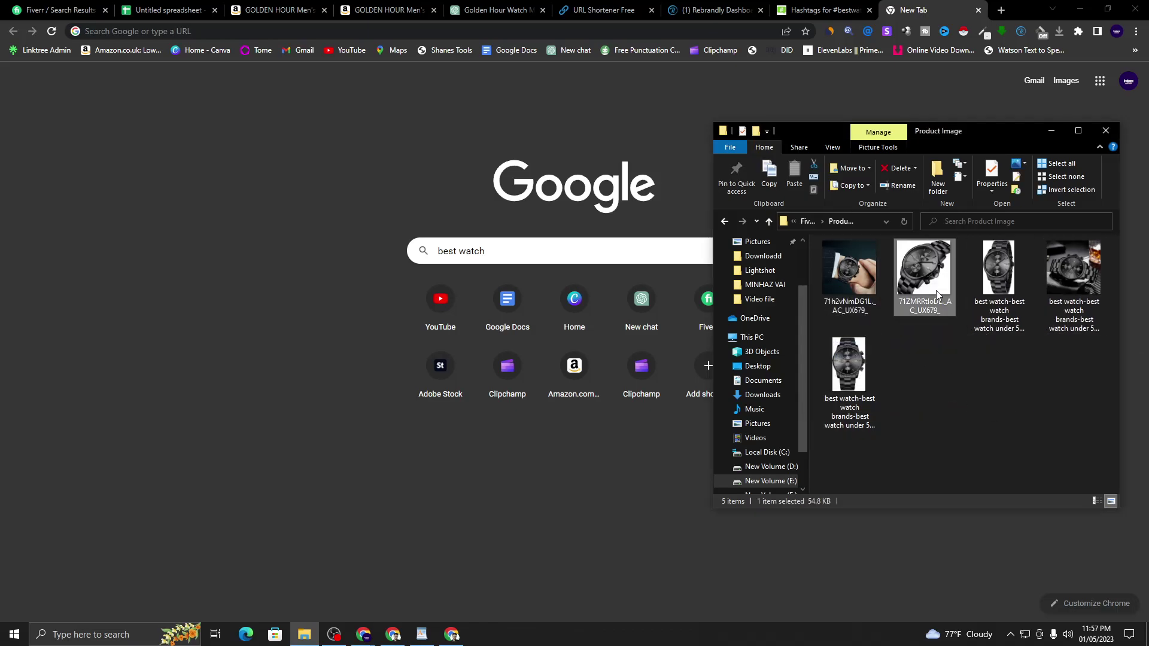
pyautogui.click(952, 595)
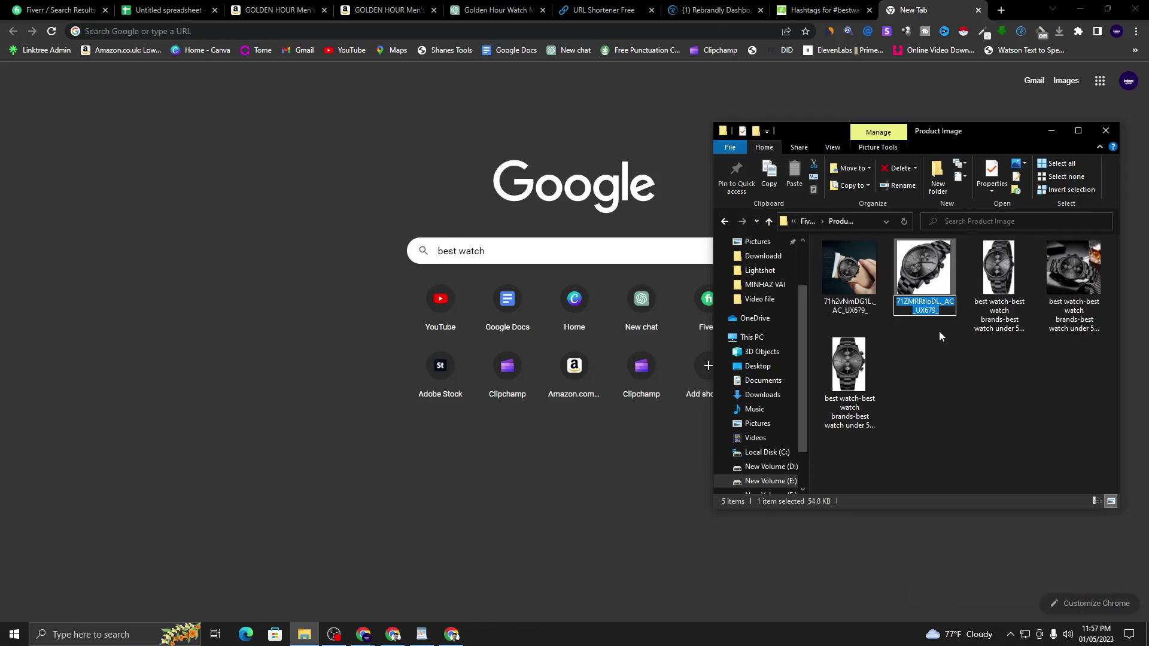
pyautogui.rightClick(934, 310)
pyautogui.click(973, 358)
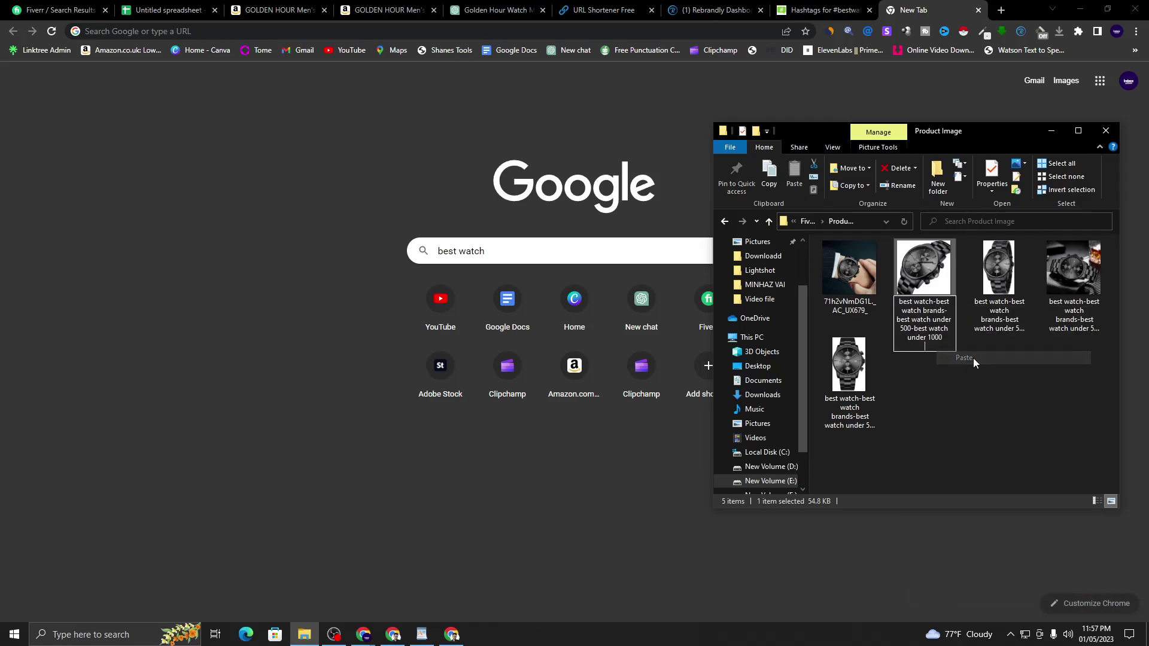
pyautogui.press('Return')
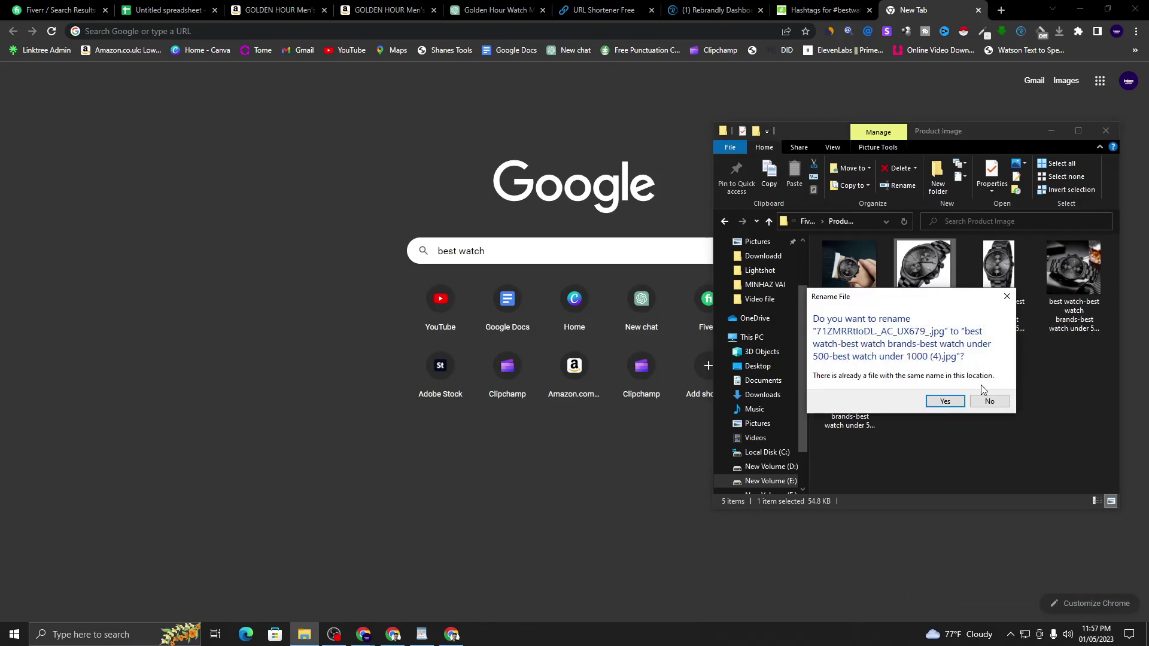
pyautogui.click(943, 401)
# - Rename the last watch image to 'best watch under 1000' and minimize the Product Image folder
pyautogui.rightClick(864, 280)
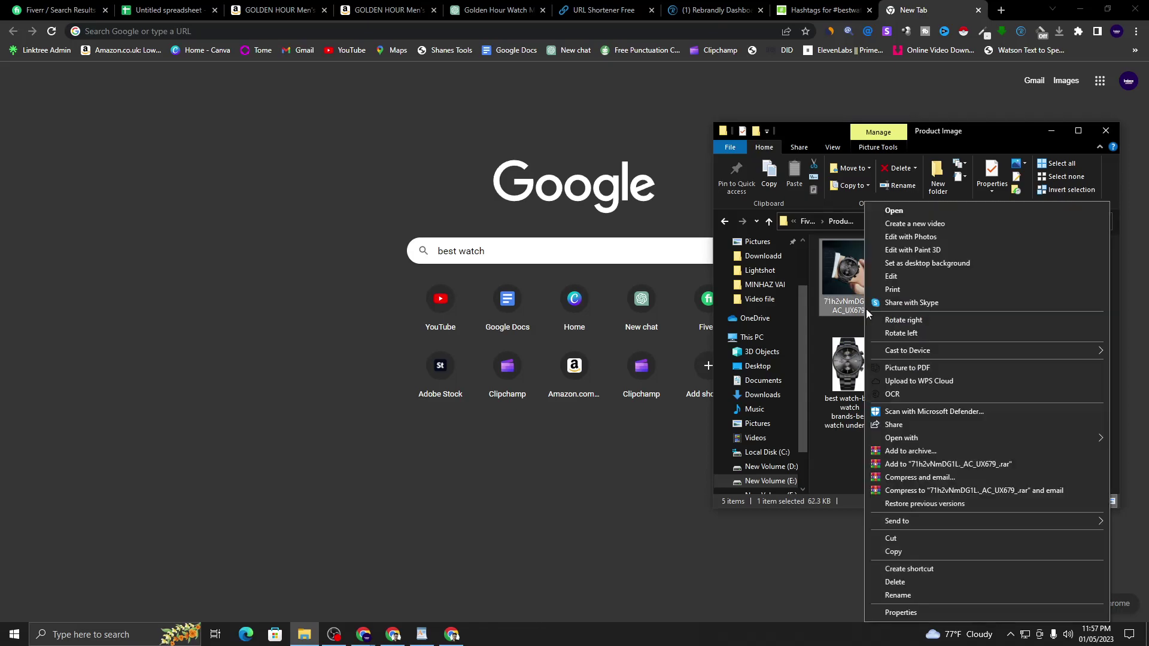
pyautogui.click(911, 594)
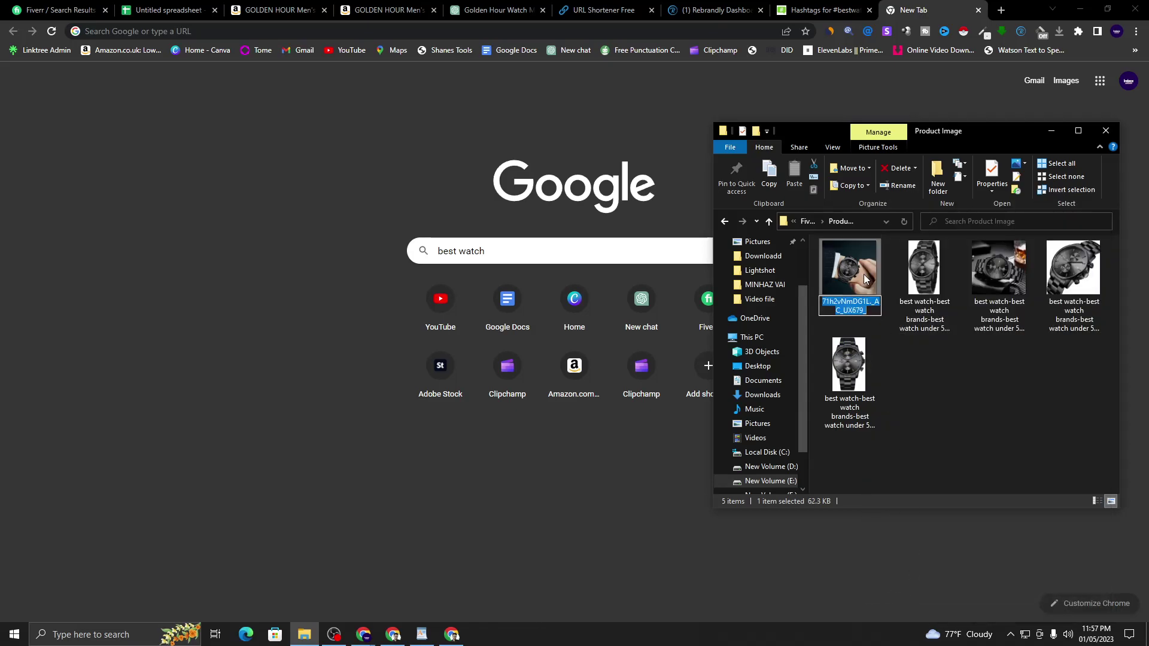
pyautogui.rightClick(847, 308)
pyautogui.click(866, 356)
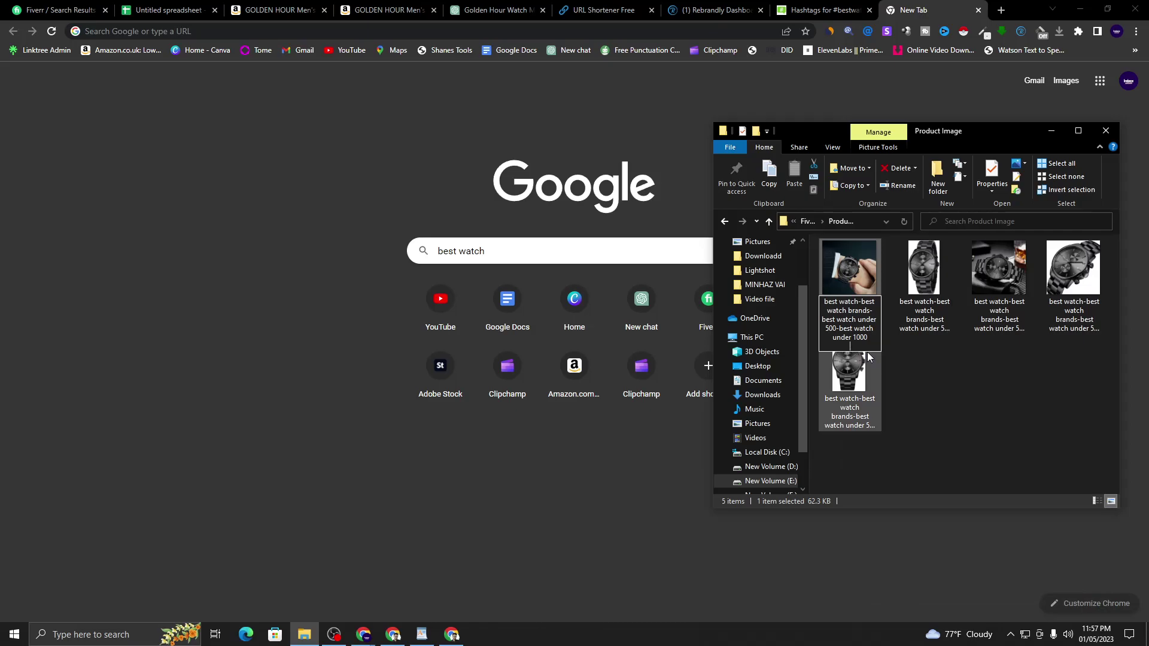
pyautogui.press('Return')
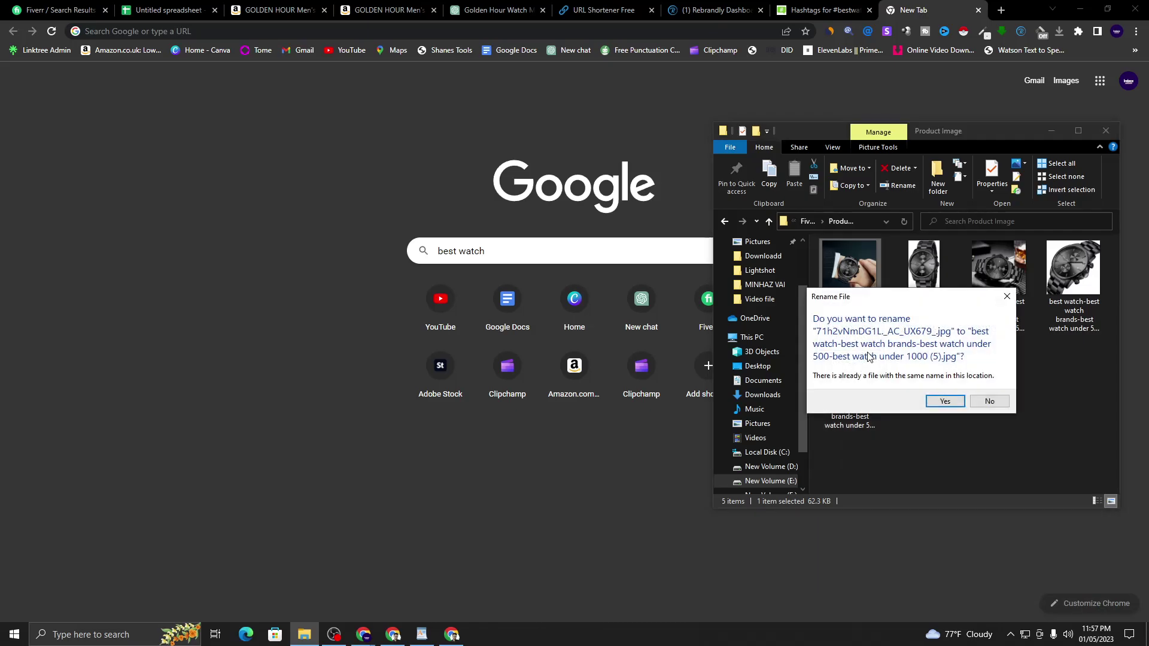
pyautogui.click(943, 401)
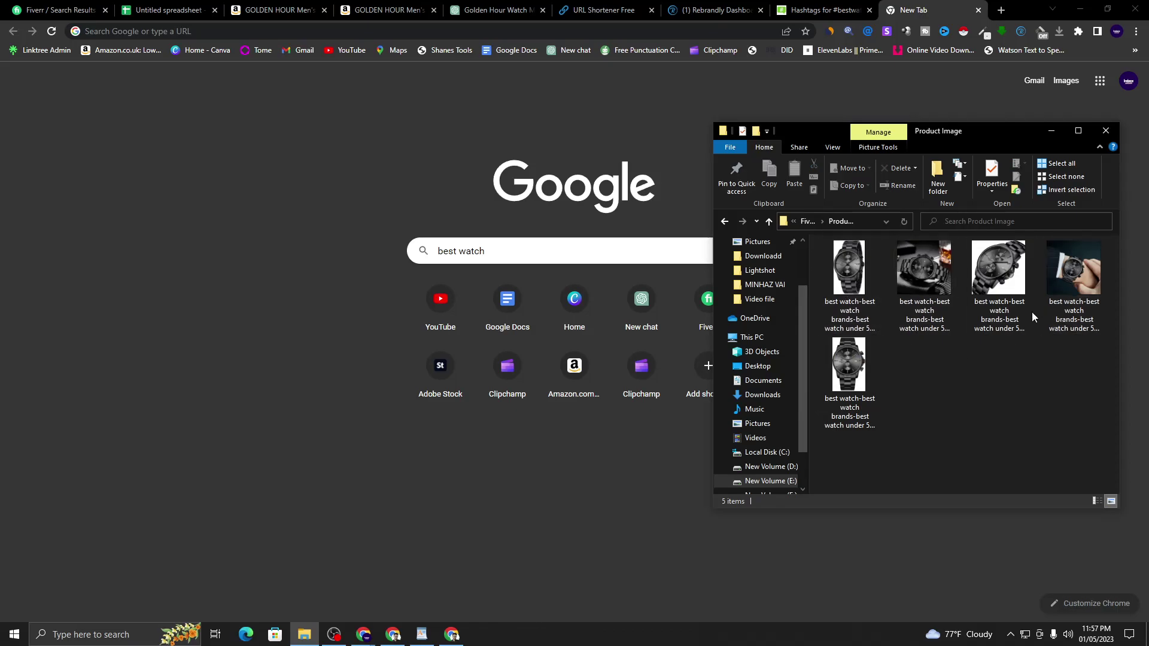
pyautogui.click(1055, 131)
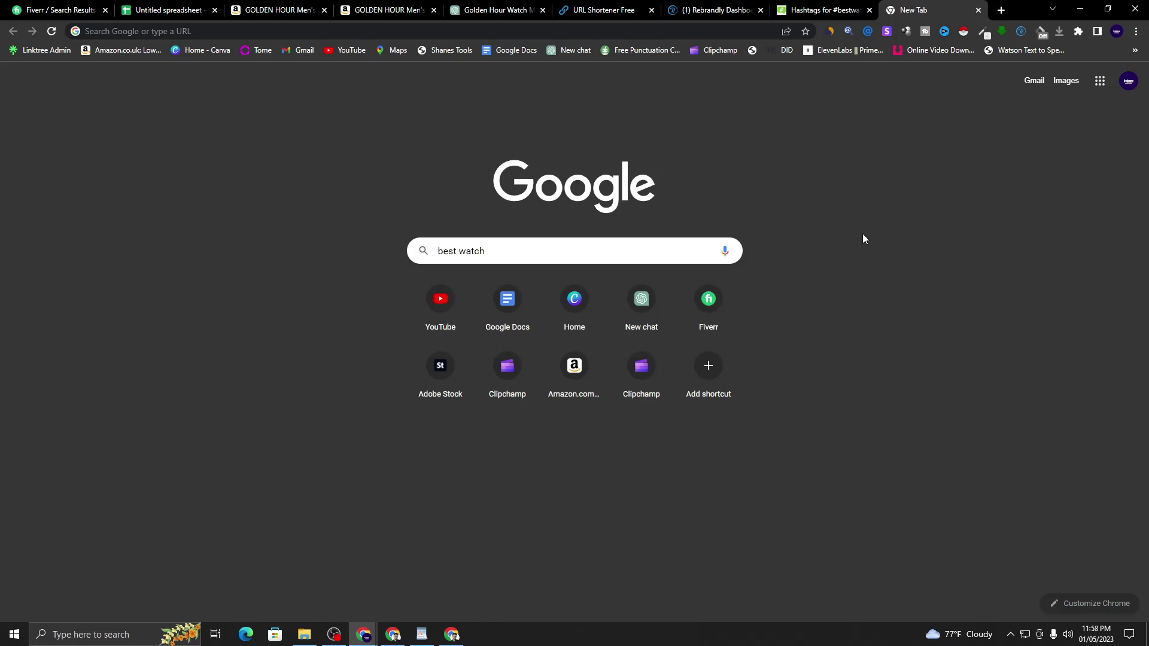
# - Check the Facebook post draft in its Chrome window
pyautogui.click(451, 634)
pyautogui.scroll(3, 601, 259)
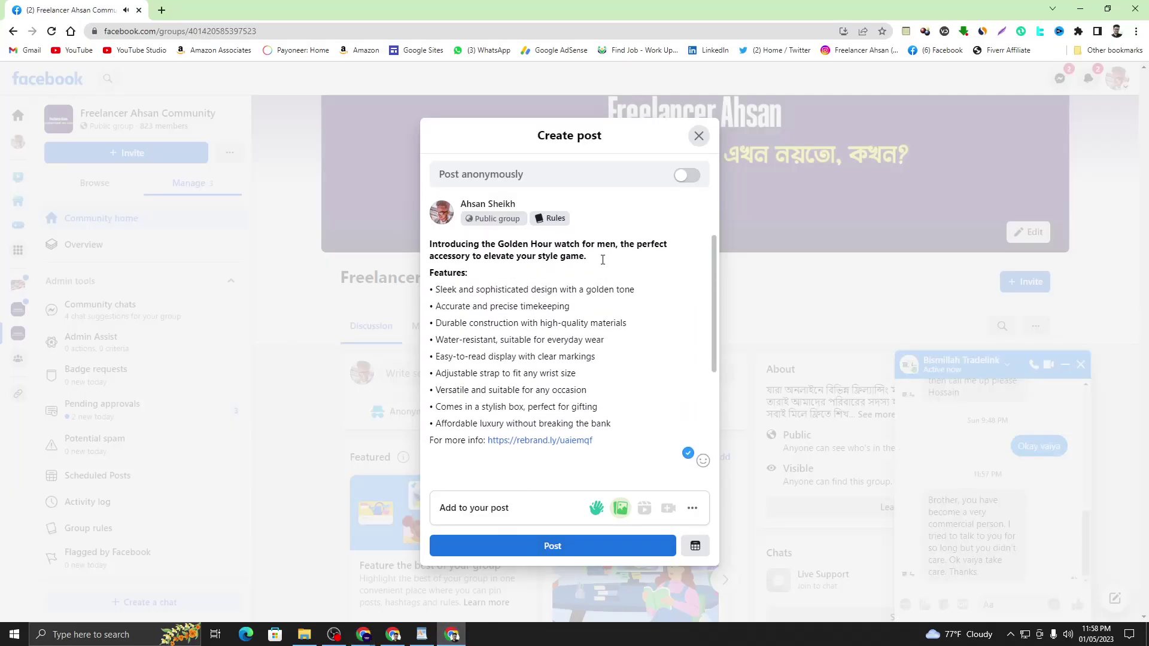
pyautogui.scroll(-3, 603, 259)
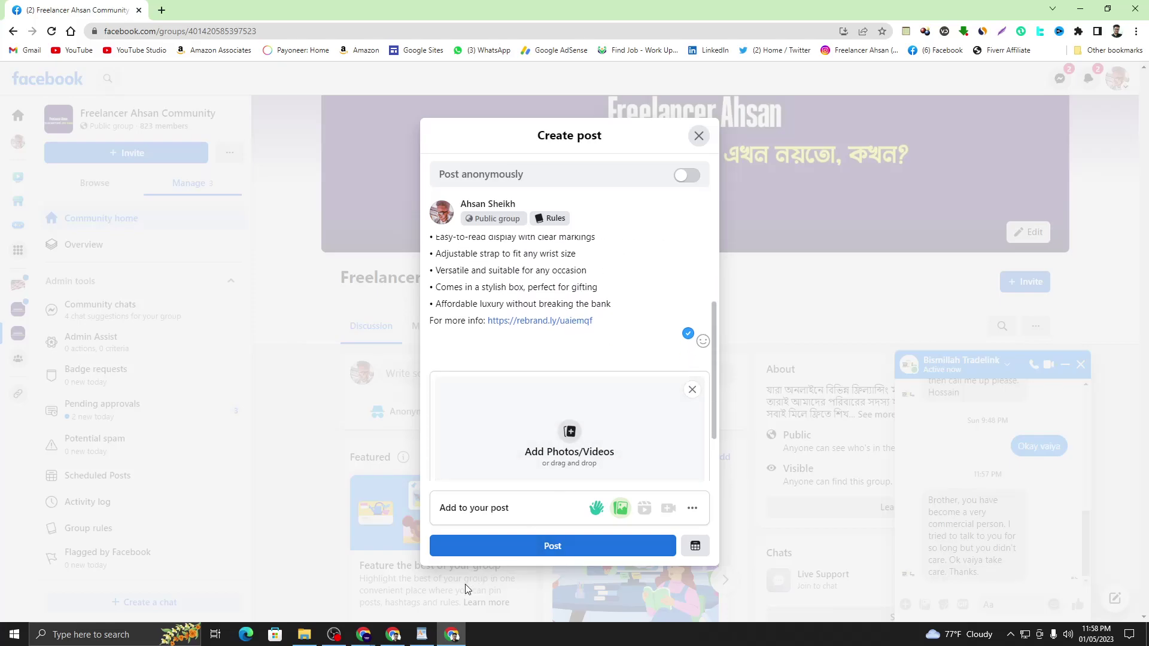
pyautogui.moveTo(365, 637)
# - Show Google's search suggestions for 'best watch', then bring the WordPad notes forward
pyautogui.click(327, 559)
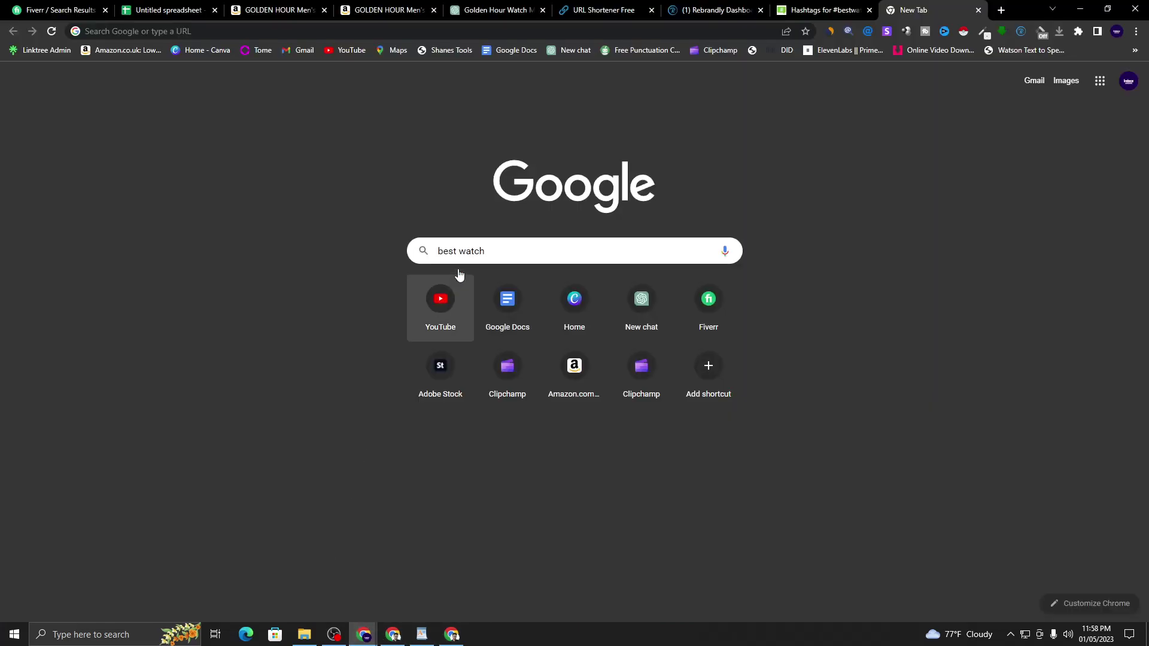
pyautogui.click(518, 249)
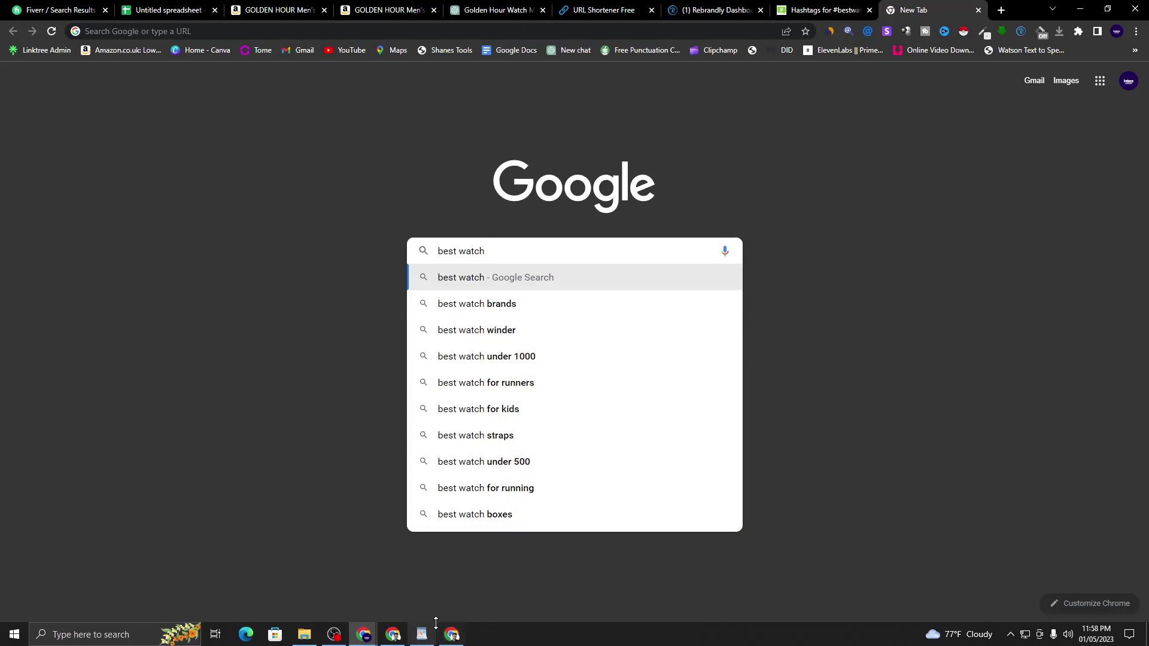
pyautogui.click(422, 634)
pyautogui.click(815, 435)
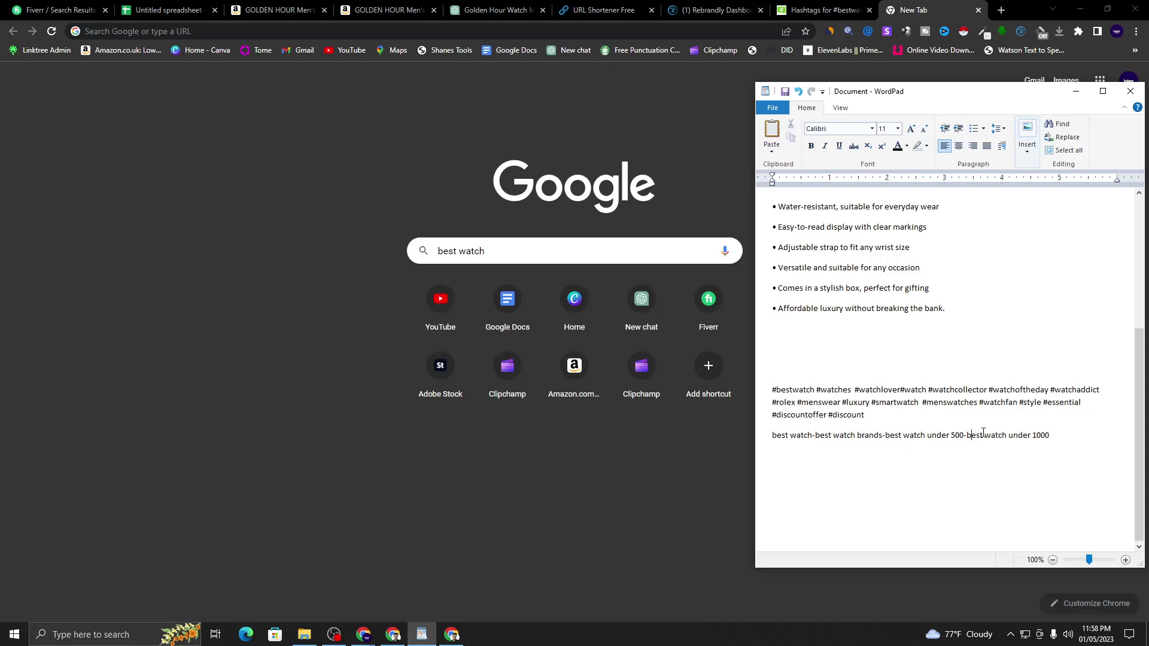
# - Minimize the WordPad notes and return to the Facebook Create post window
pyautogui.moveTo(1054, 435); pyautogui.dragTo(777, 415)
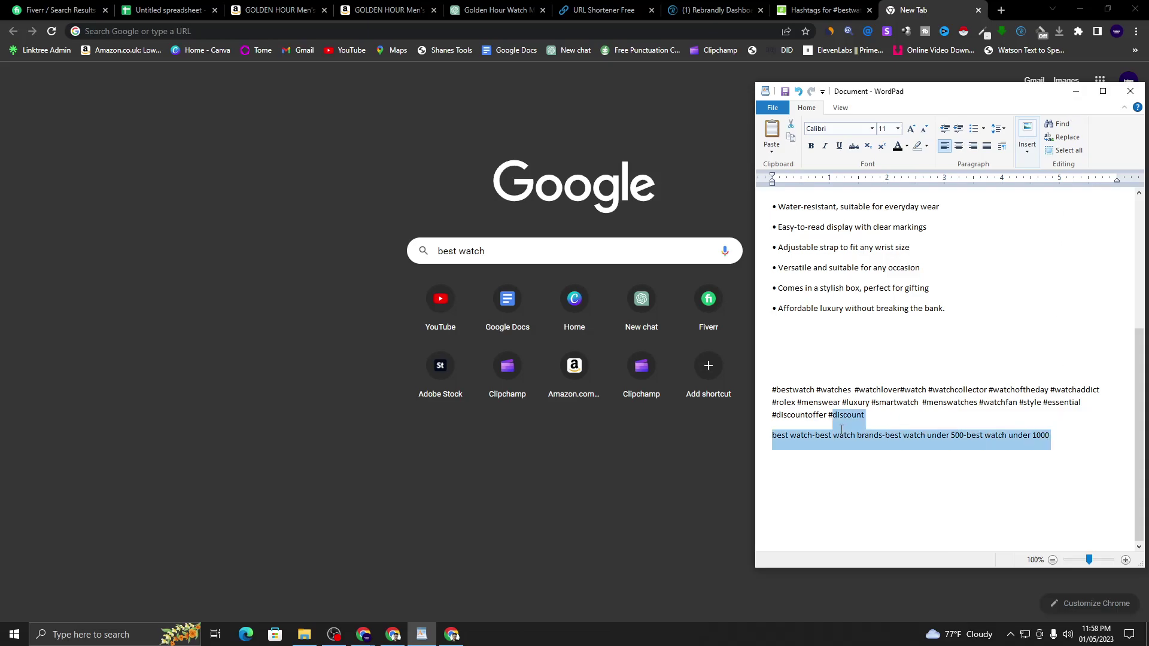
pyautogui.click(939, 441)
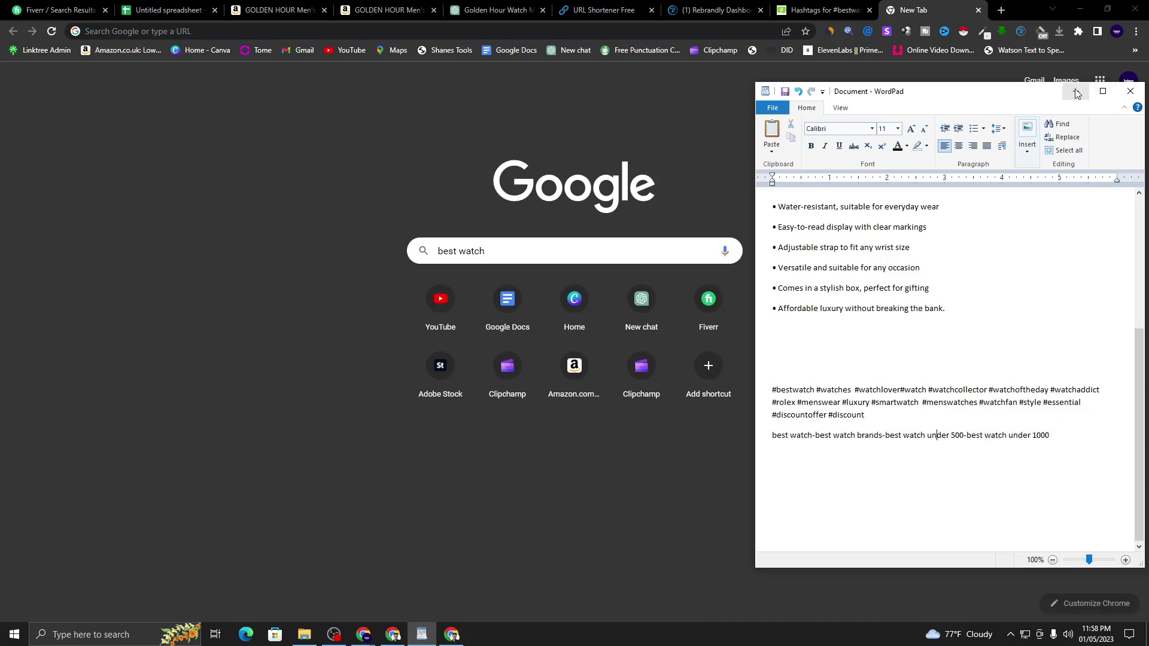
pyautogui.click(1076, 91)
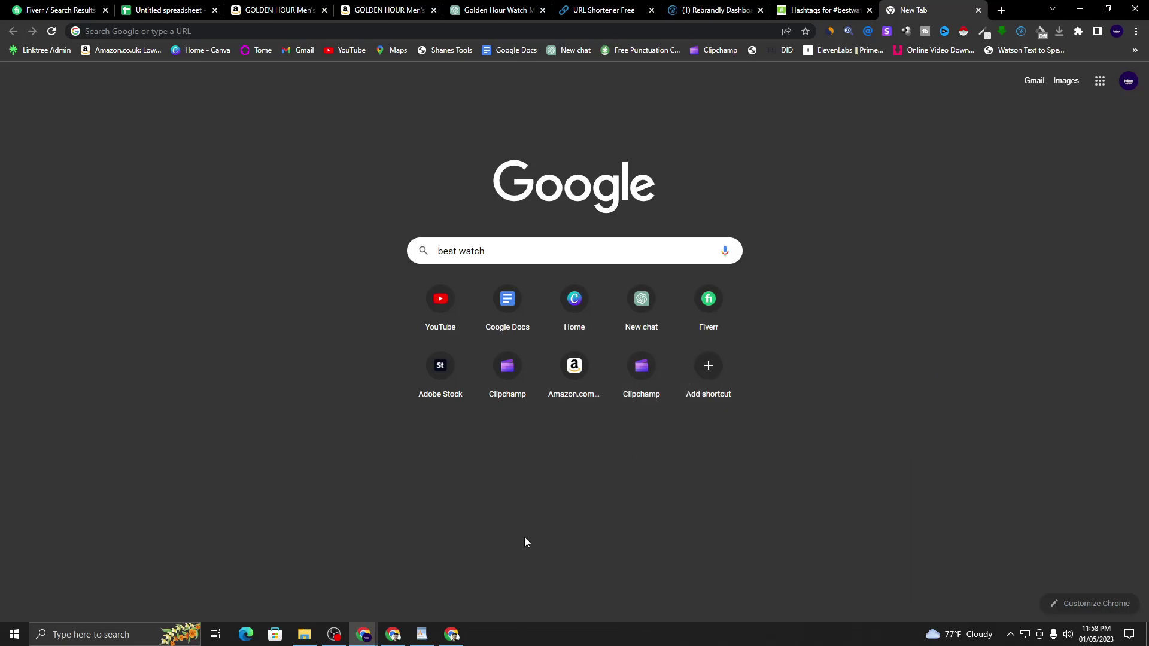
pyautogui.click(452, 634)
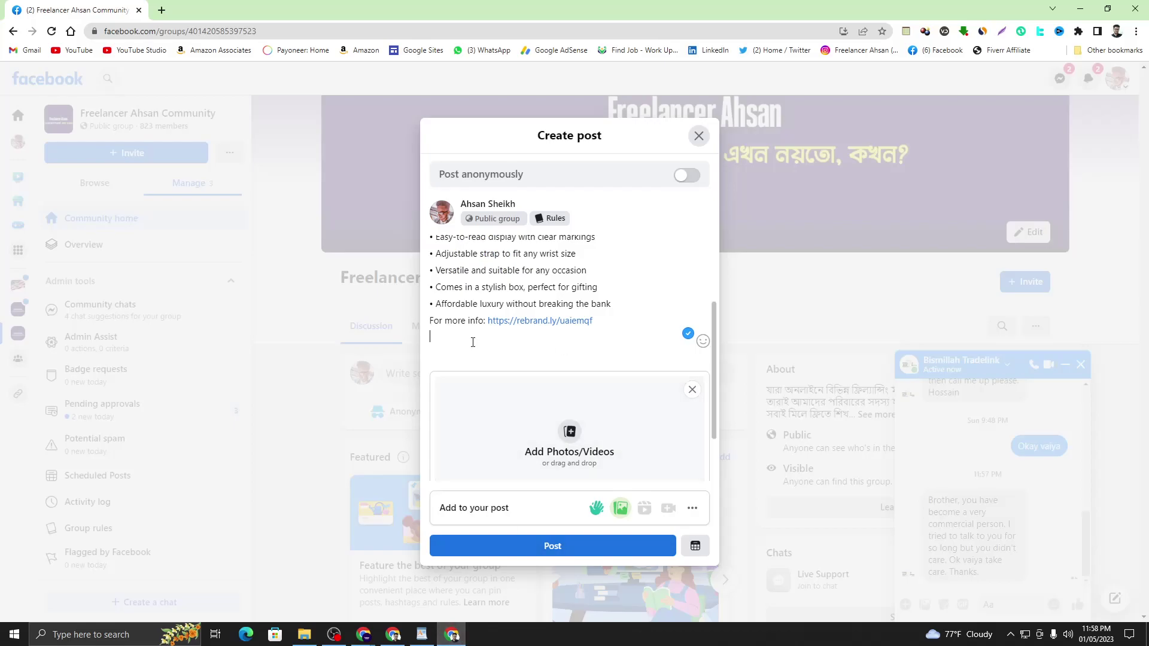
# - Review the post draft text and add a new empty line below the short link
pyautogui.scroll(2, 505, 321)
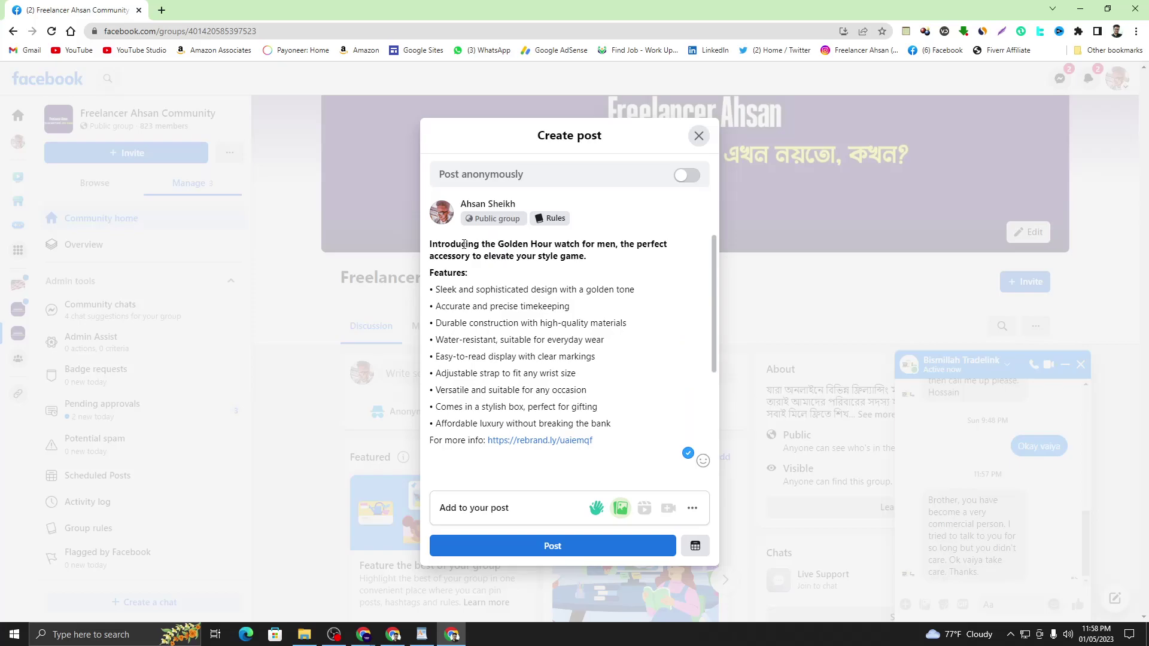
pyautogui.moveTo(433, 248); pyautogui.dragTo(586, 258)
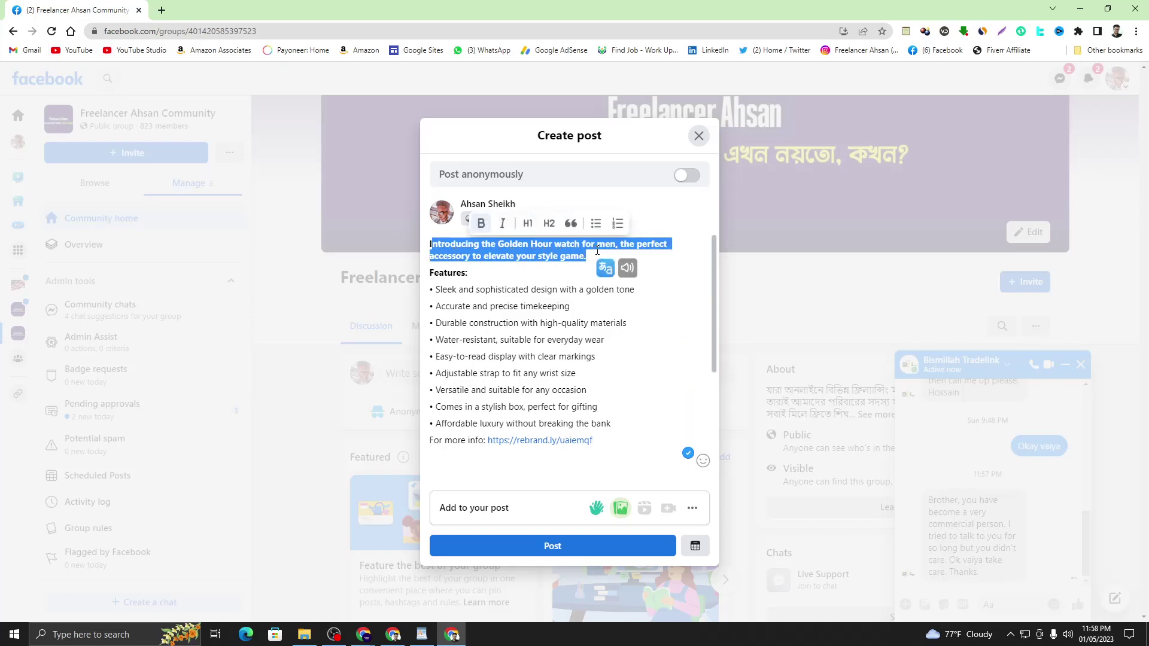
pyautogui.press('Right')
pyautogui.click(472, 272)
pyautogui.moveTo(437, 289); pyautogui.dragTo(612, 425)
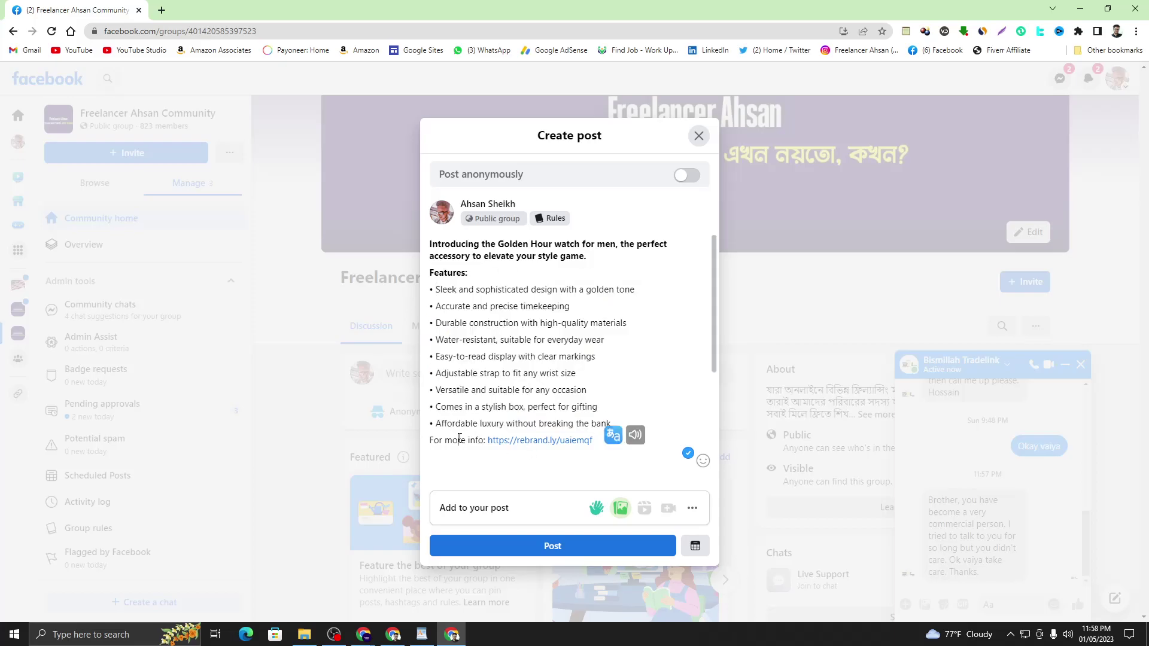
pyautogui.click(459, 440)
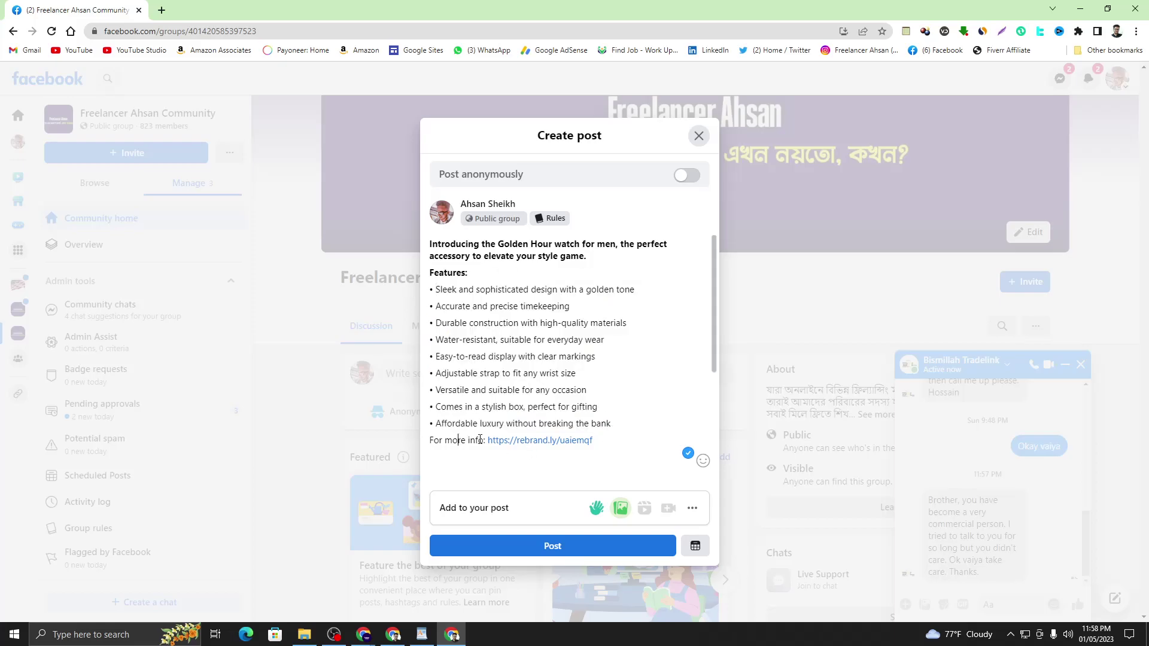
pyautogui.click(604, 445)
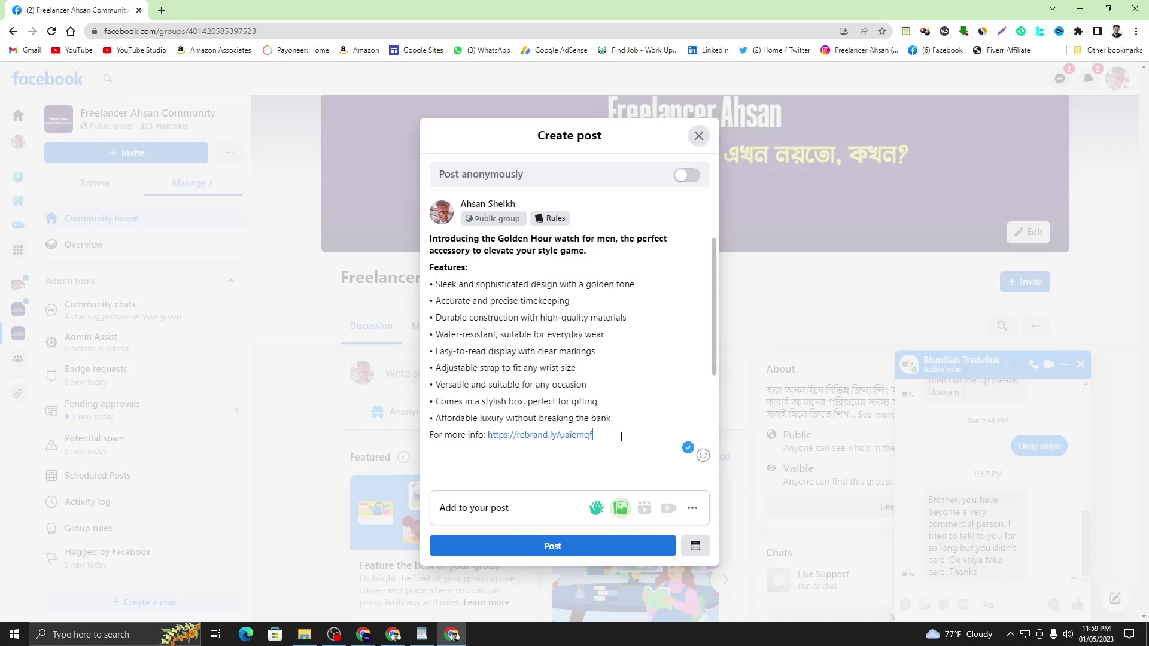
pyautogui.scroll(-3, 623, 434)
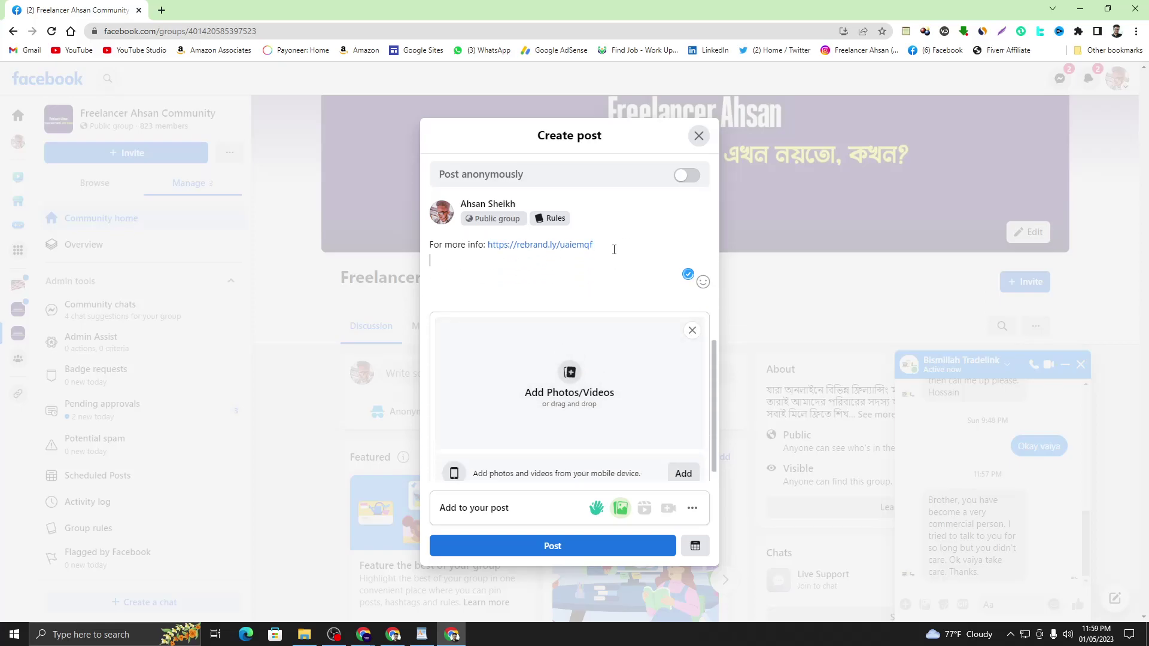
pyautogui.press('Return')
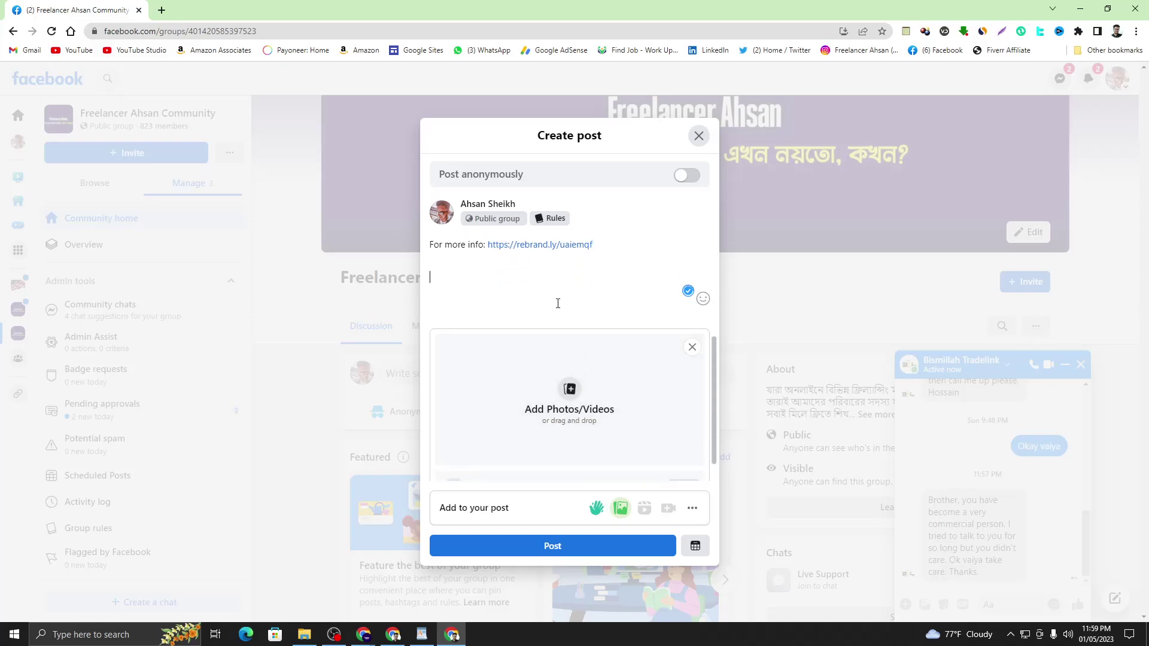
pyautogui.scroll(3, 558, 303)
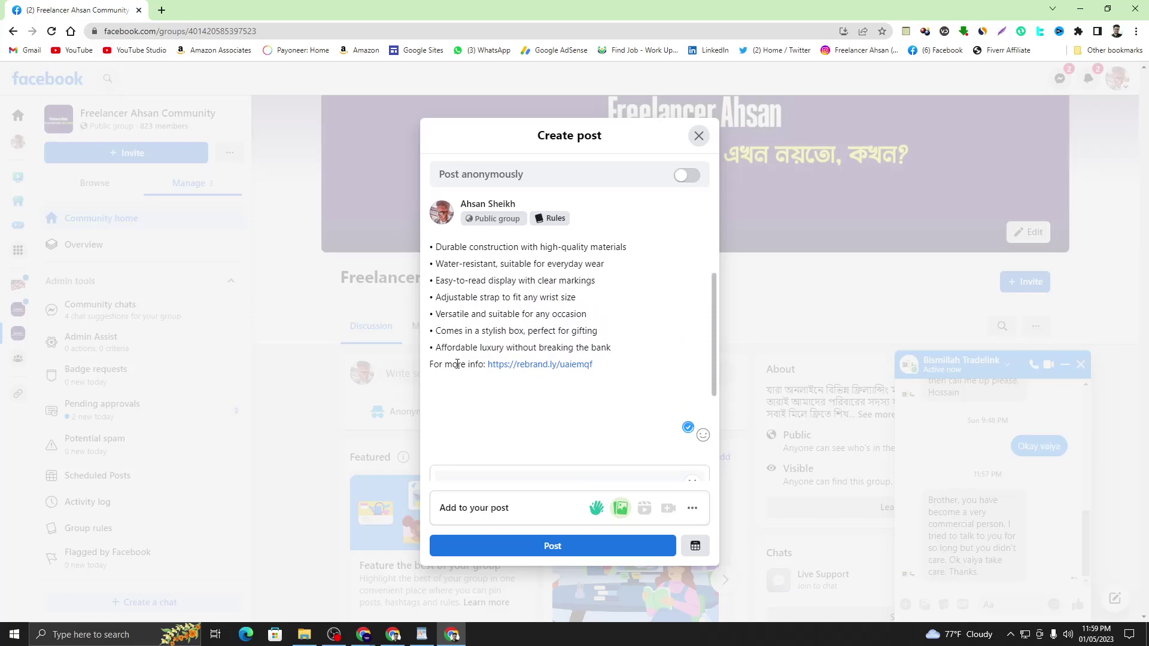
# - Copy the hashtag paragraph from WordPad, paste it below the link, and add a Photo/video area
pyautogui.click(422, 634)
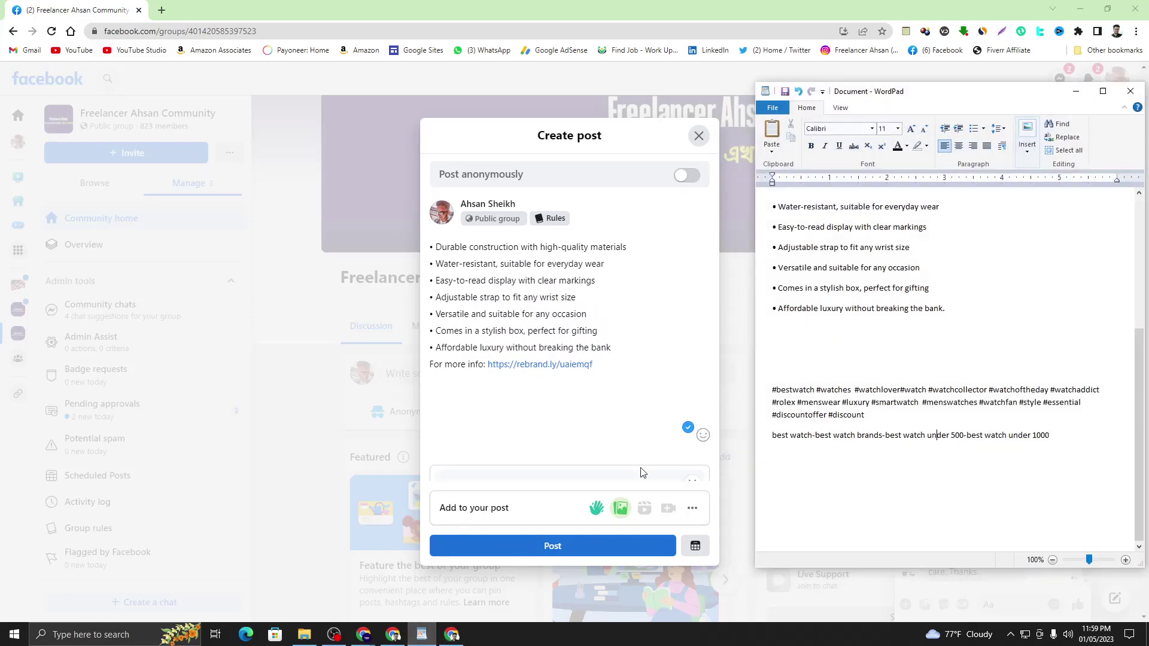
pyautogui.moveTo(773, 391); pyautogui.dragTo(865, 415)
pyautogui.hotkey('ctrl', 'c')
pyautogui.rightClick(860, 410)
pyautogui.click(886, 428)
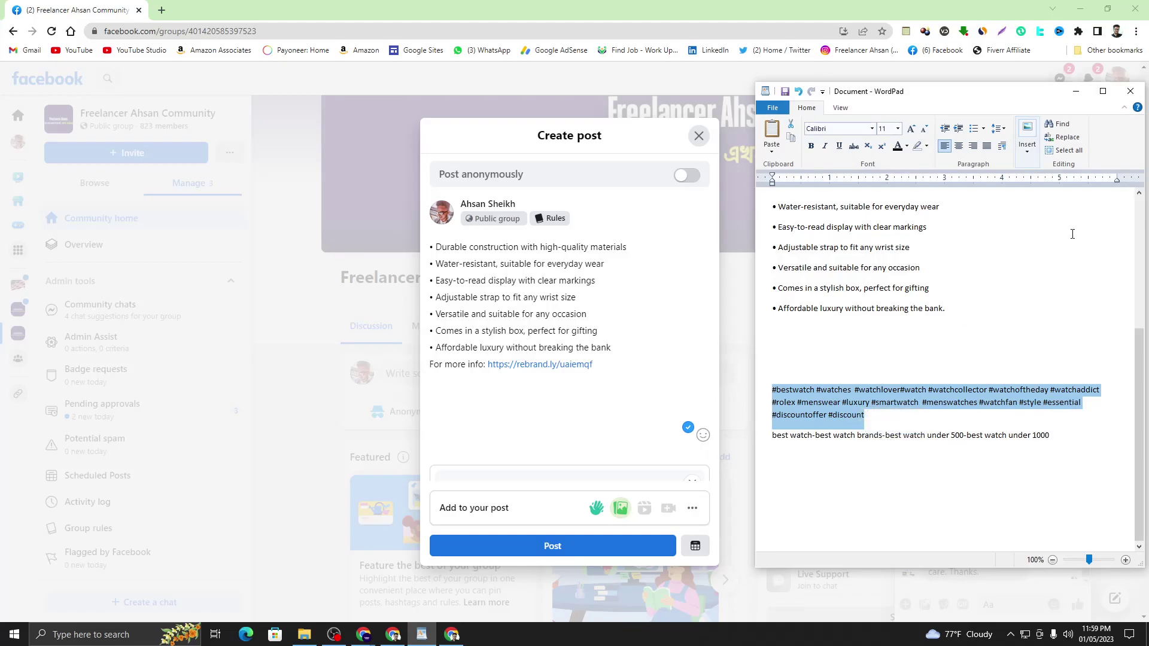
pyautogui.click(1075, 91)
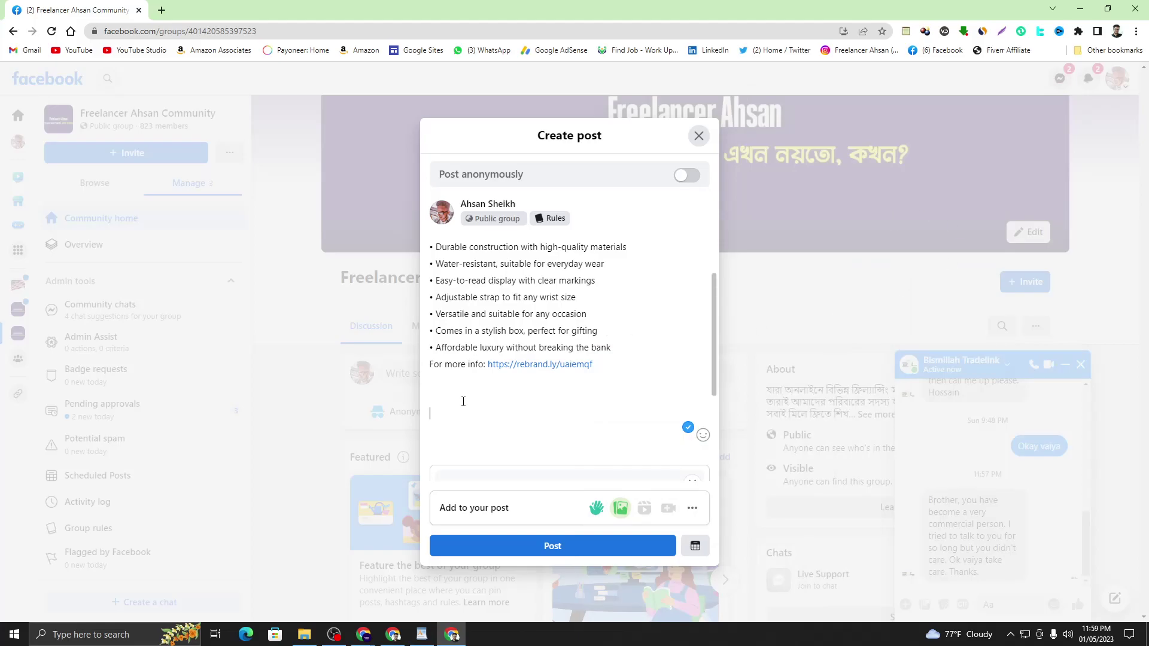
pyautogui.rightClick(443, 407)
pyautogui.click(473, 498)
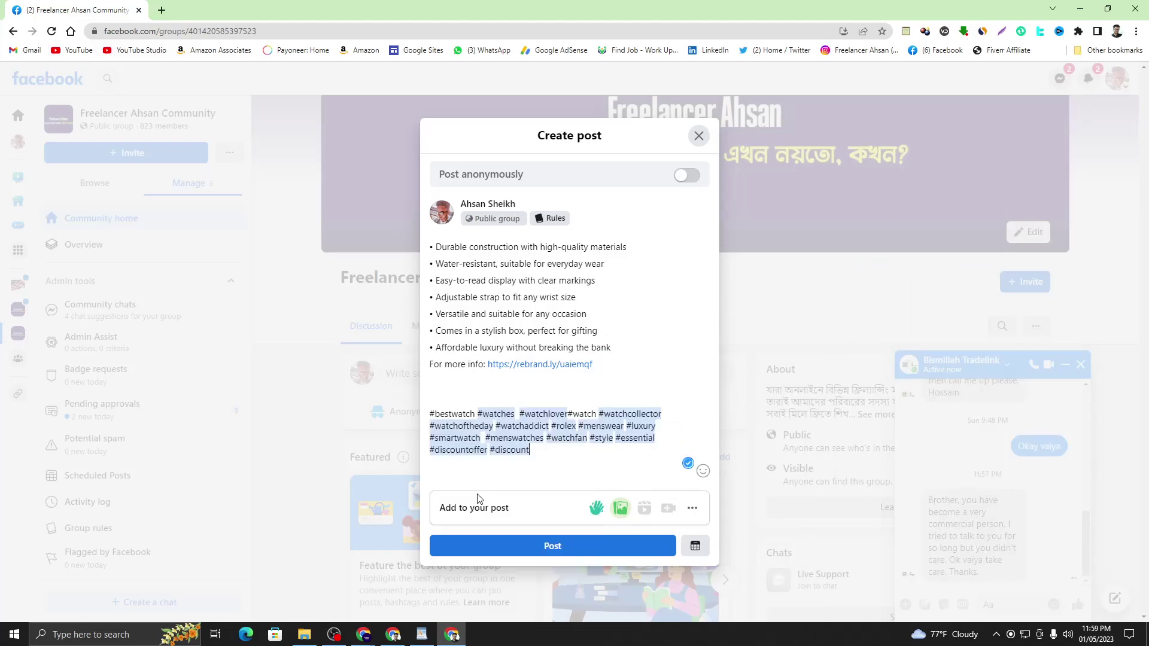
pyautogui.click(554, 449)
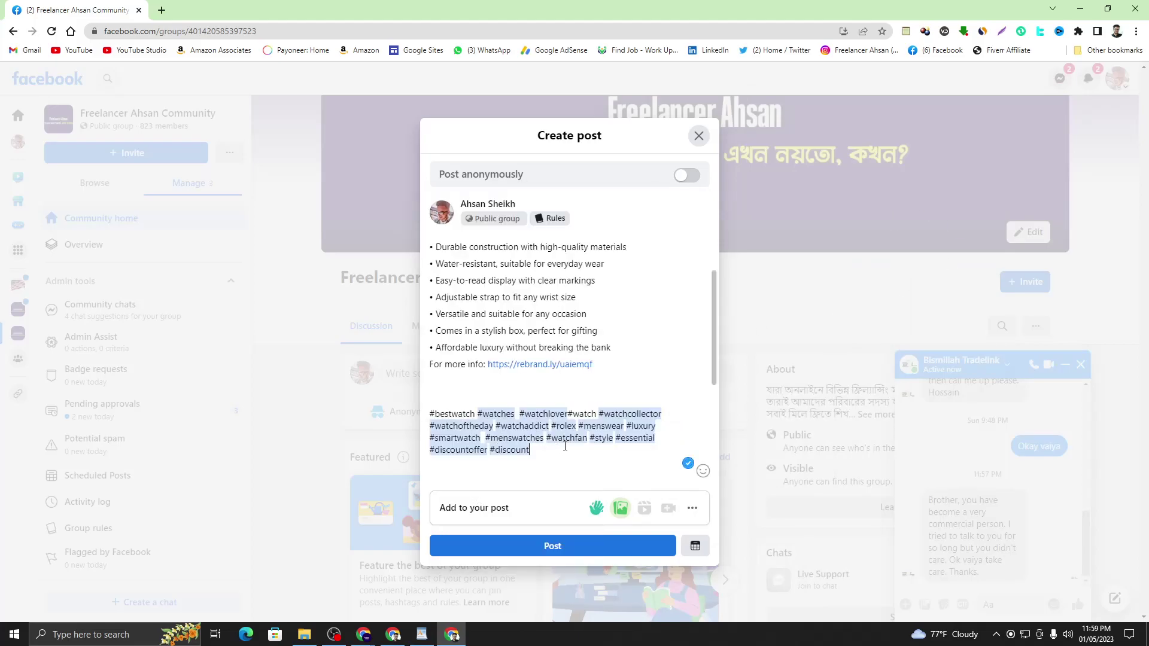
pyautogui.click(563, 355)
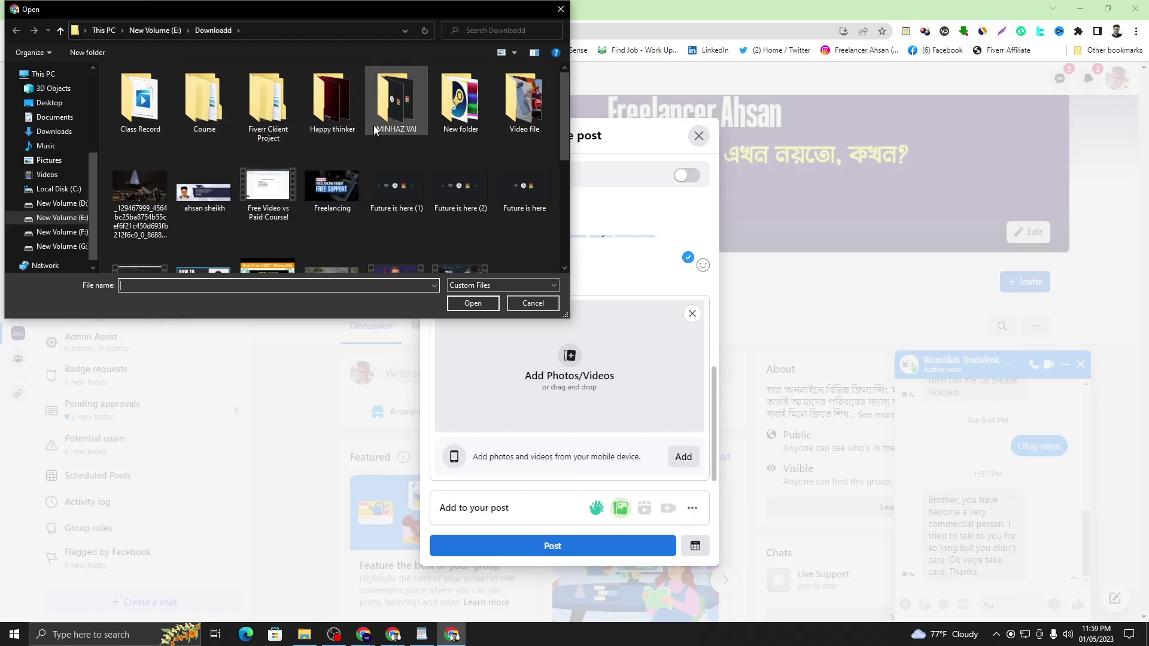
# - Attach all five watch images from Fiverr Ckient Project > Product Image and publish the post
pyautogui.doubleClick(269, 106)
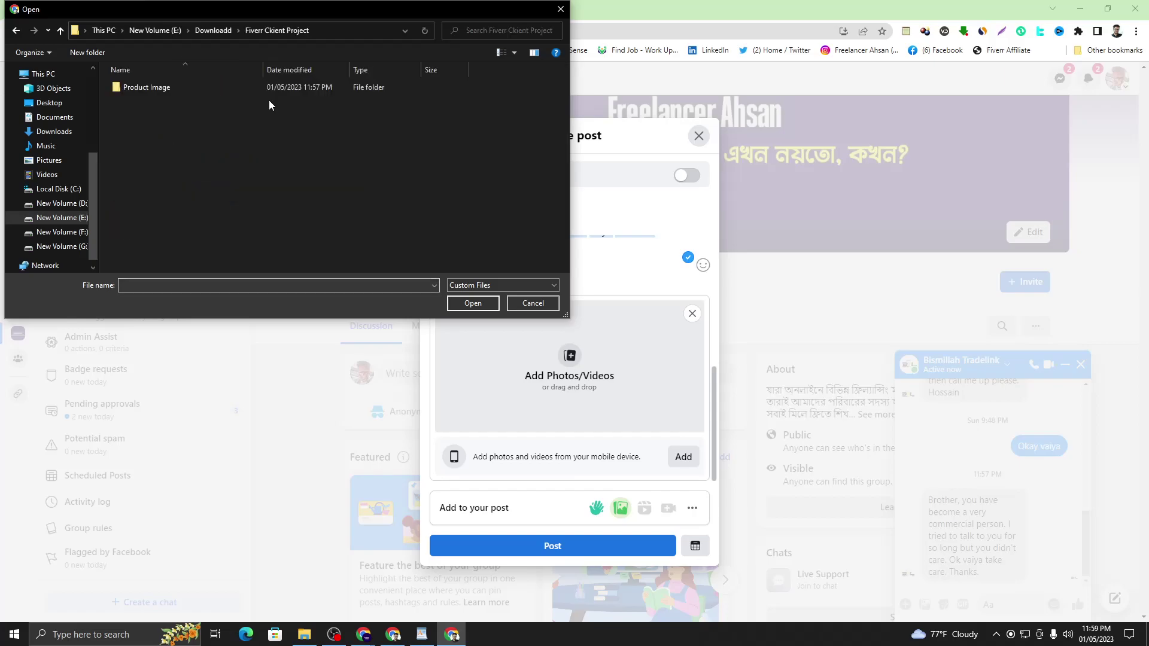
pyautogui.doubleClick(213, 91)
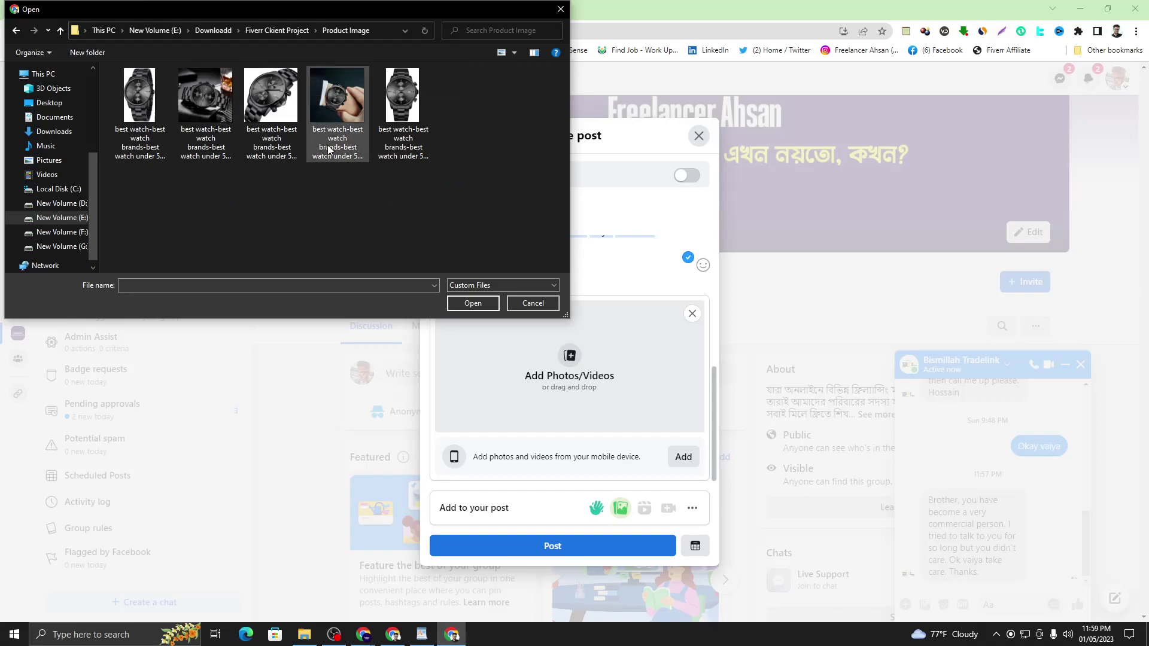
pyautogui.moveTo(451, 175); pyautogui.dragTo(116, 117)
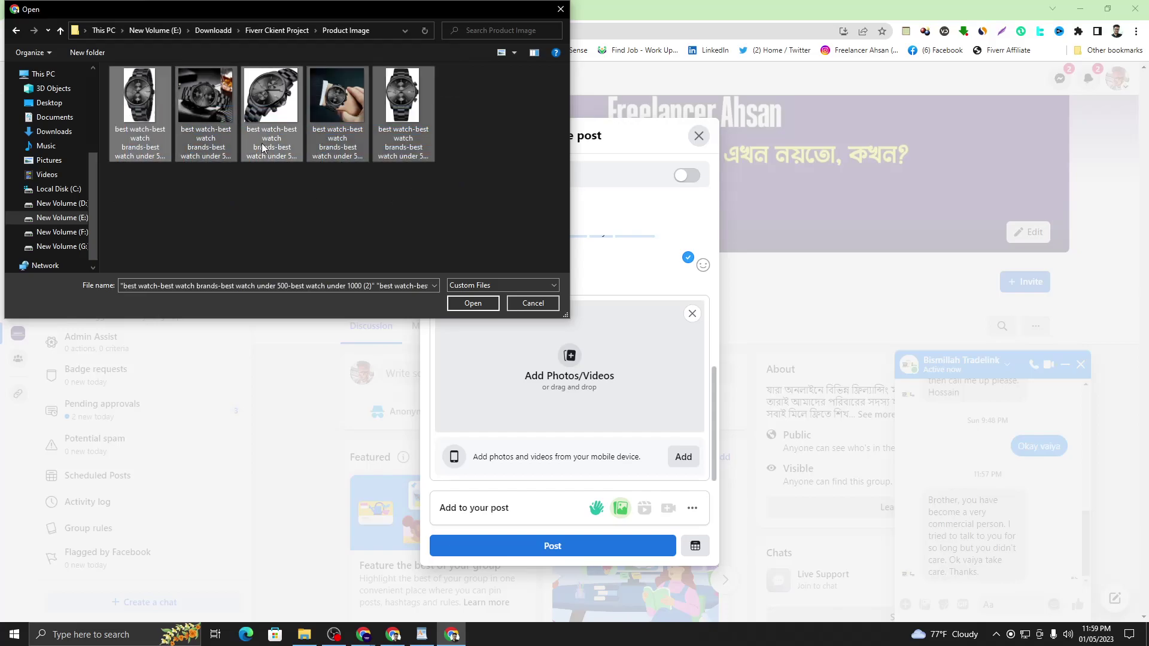
pyautogui.click(479, 301)
pyautogui.scroll(-3, 538, 335)
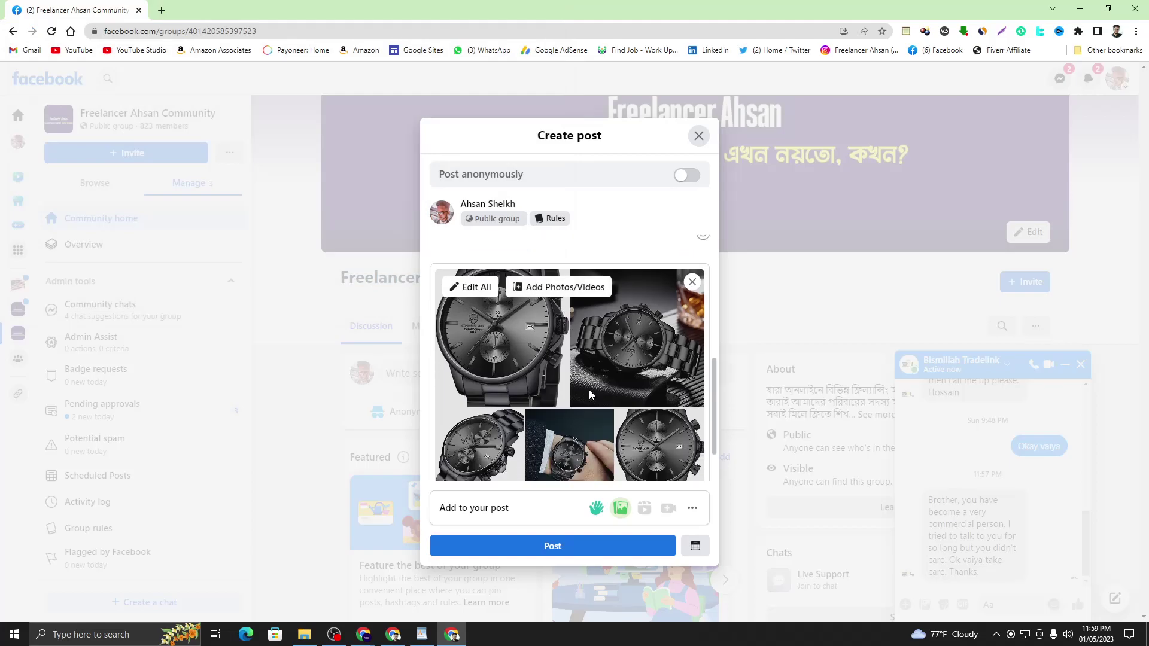
pyautogui.scroll(5, 565, 357)
pyautogui.scroll(-5, 565, 357)
pyautogui.scroll(8, 592, 325)
pyautogui.scroll(-5, 518, 261)
pyautogui.scroll(5, 534, 269)
pyautogui.scroll(-5, 534, 269)
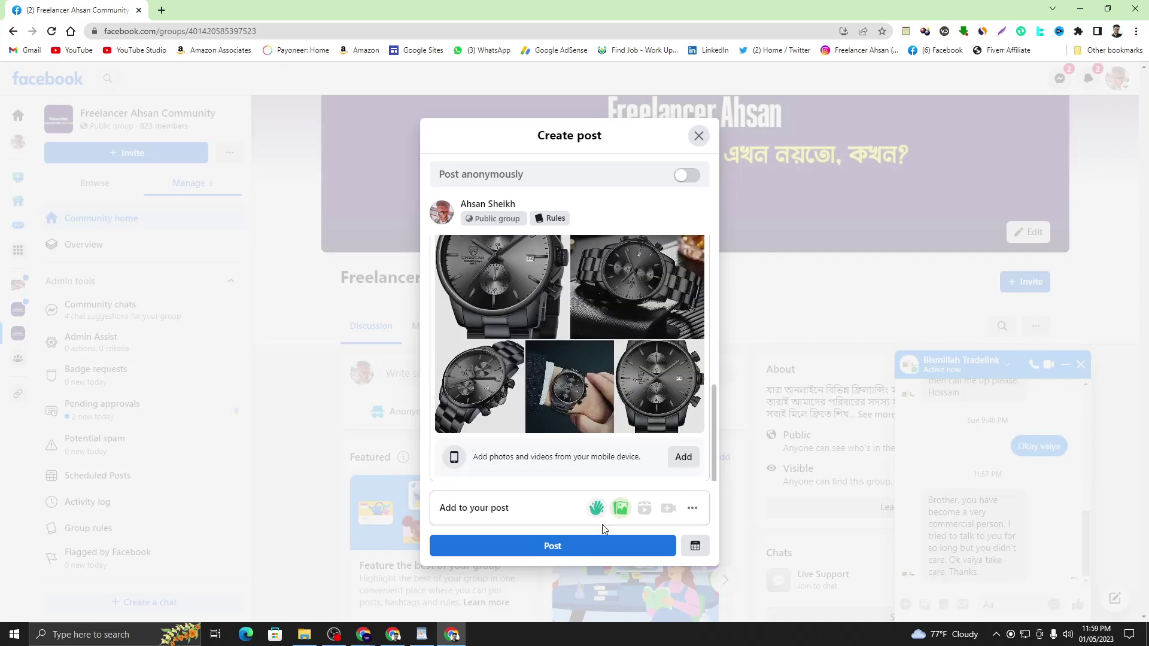
pyautogui.click(611, 547)
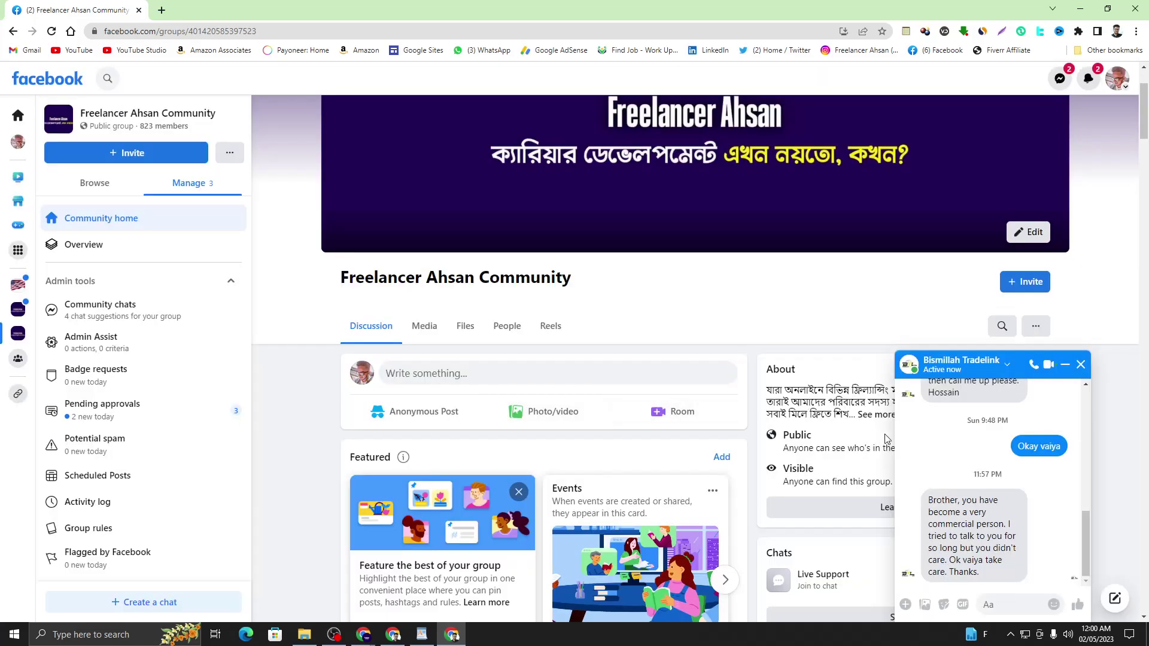
# - Close the Messenger chat and expand the published watch post with See more
pyautogui.click(1081, 364)
pyautogui.scroll(-1, 590, 425)
pyautogui.scroll(-6, 591, 424)
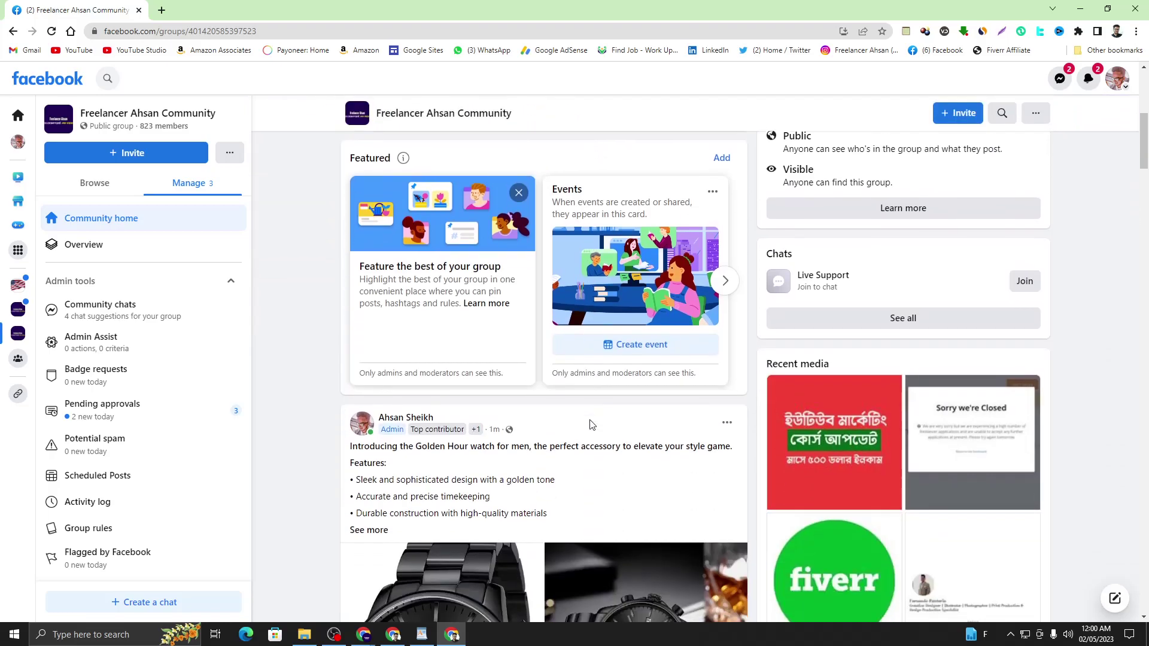
pyautogui.click(383, 351)
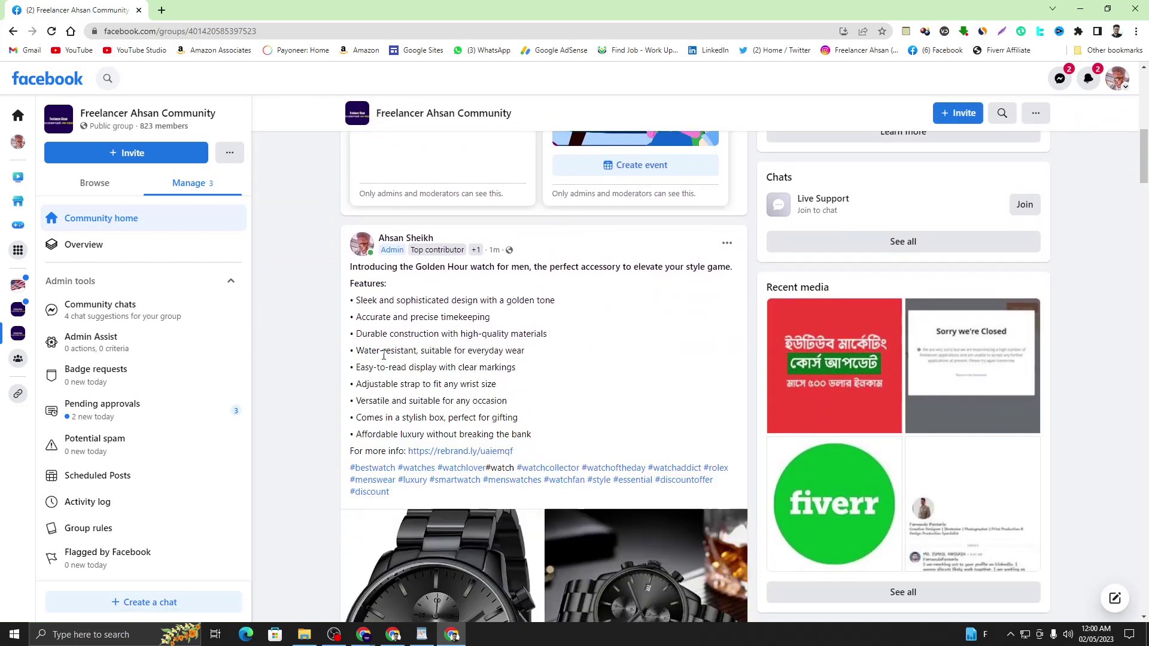
pyautogui.scroll(-2, 432, 336)
pyautogui.scroll(3, 483, 317)
pyautogui.scroll(-3, 479, 329)
pyautogui.click(474, 339)
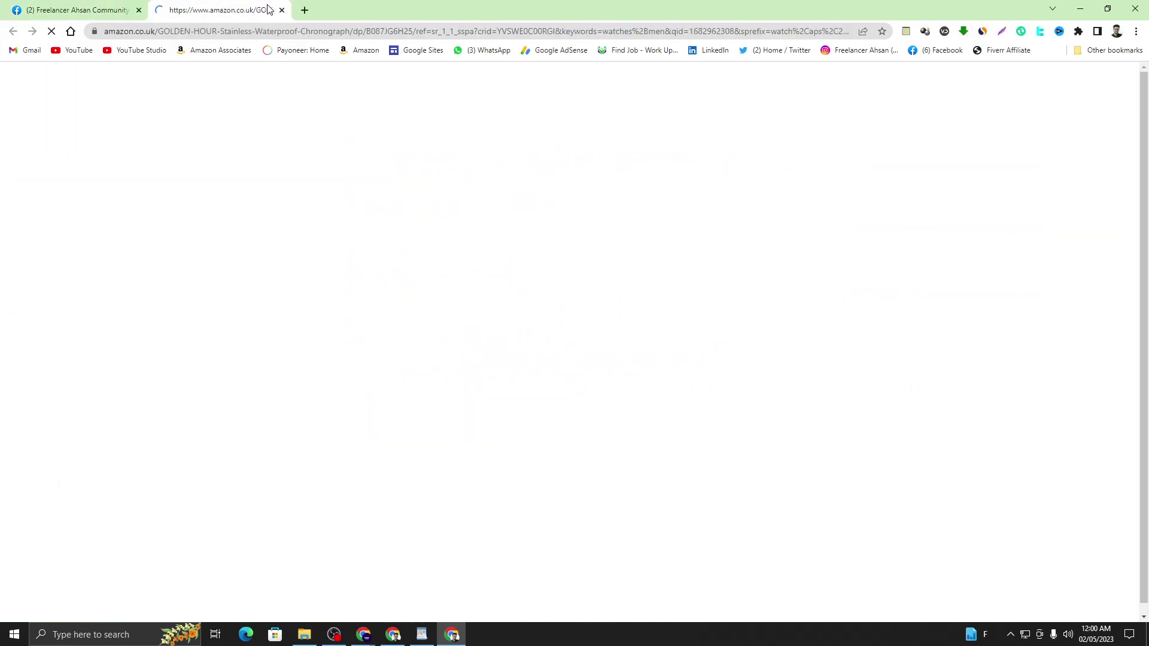
pyautogui.scroll(-10, 617, 314)
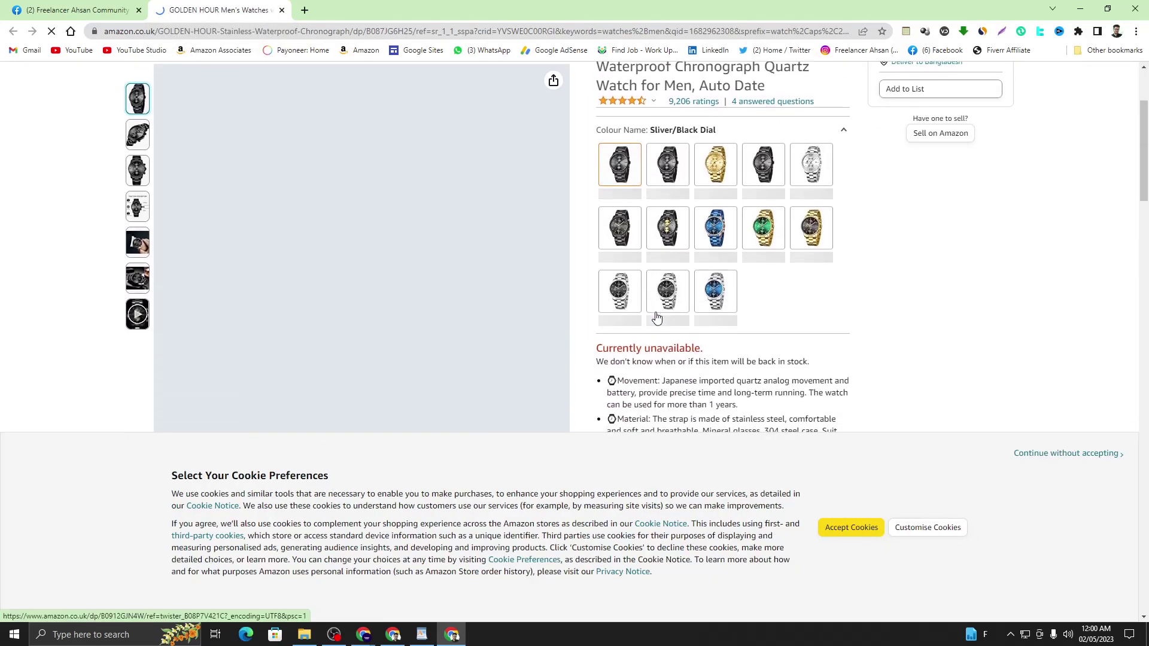
pyautogui.scroll(-3, 981, 365)
pyautogui.scroll(15, 975, 363)
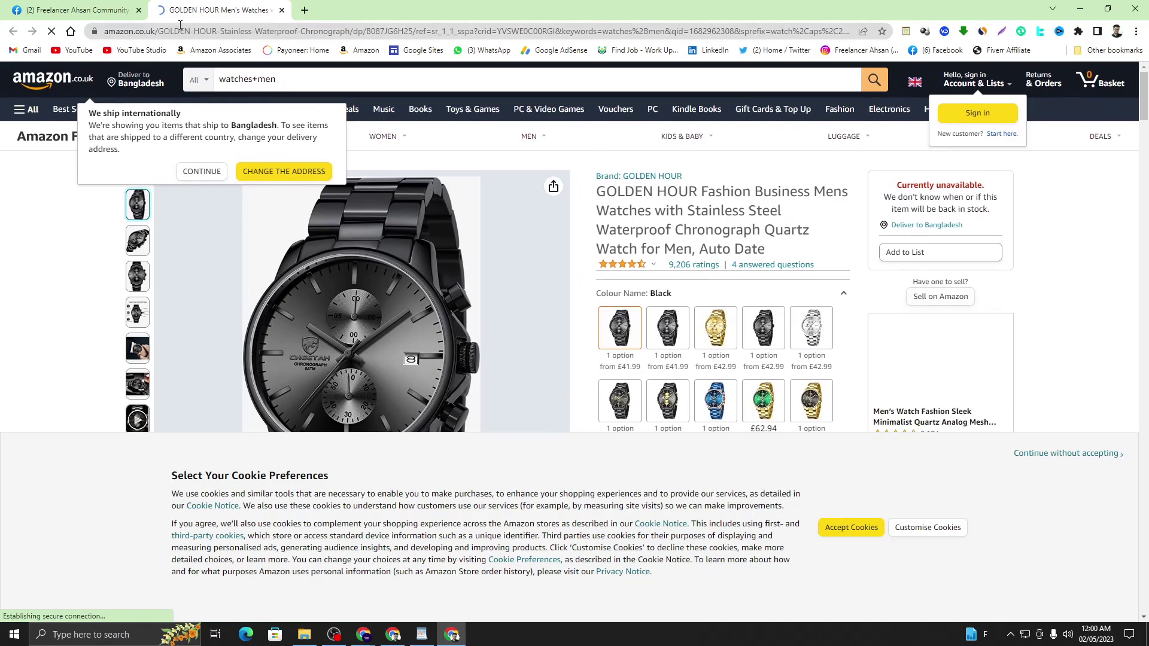
pyautogui.click(282, 10)
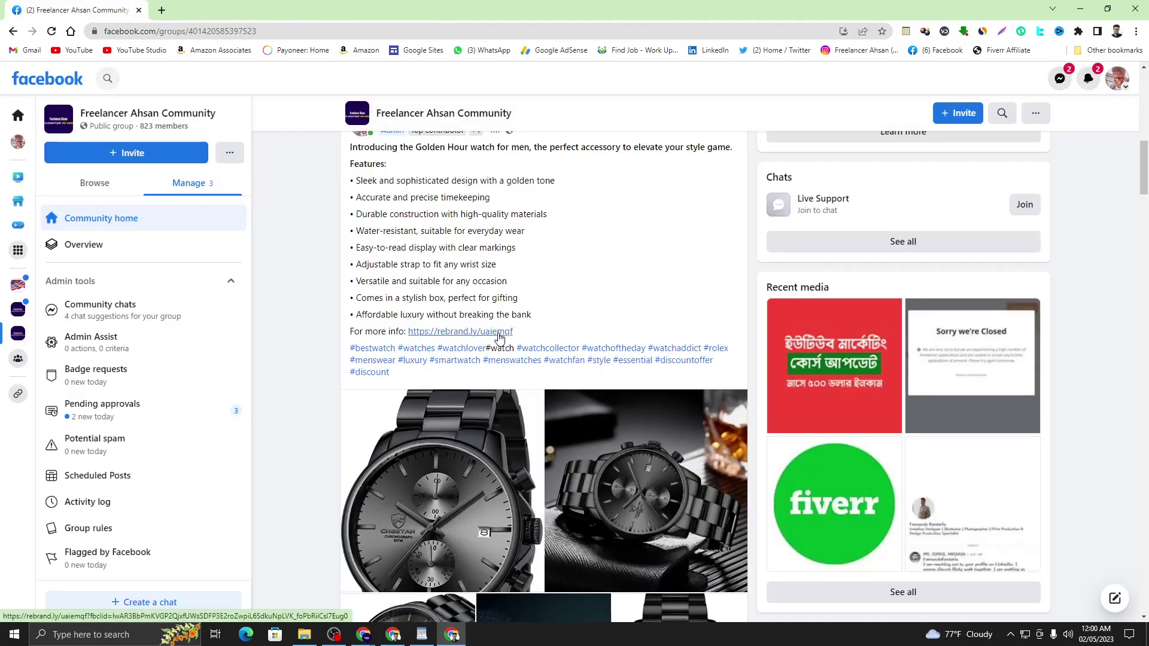
pyautogui.scroll(3, 497, 333)
pyautogui.moveTo(350, 326); pyautogui.dragTo(532, 494)
pyautogui.scroll(-2, 538, 491)
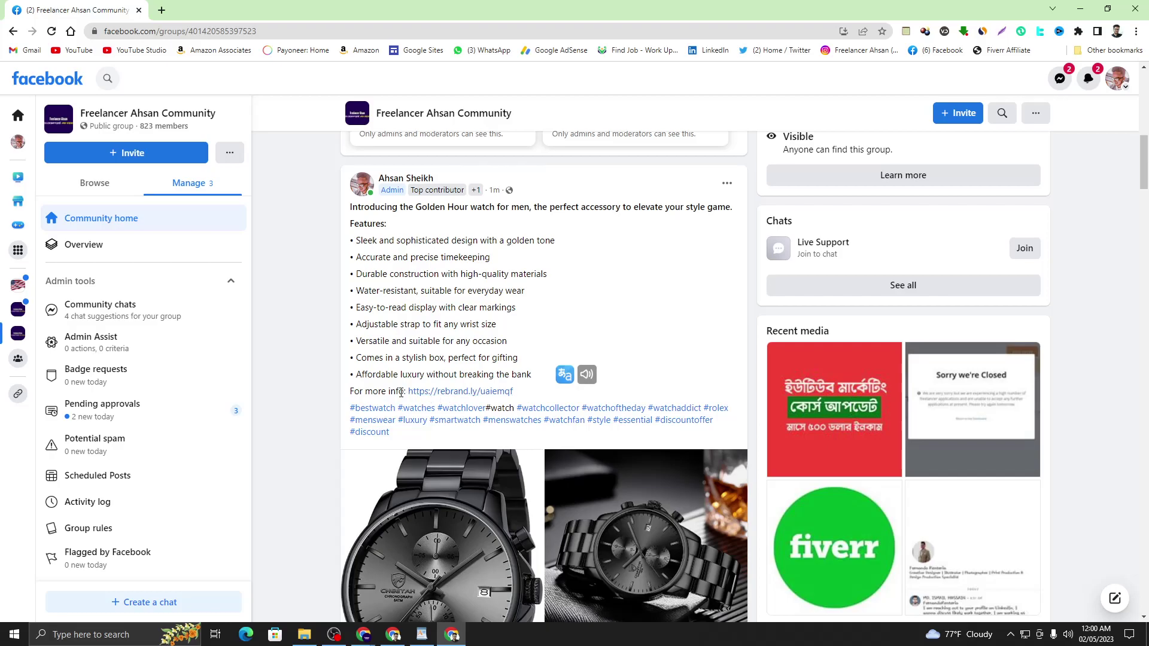
pyautogui.scroll(-1, 510, 405)
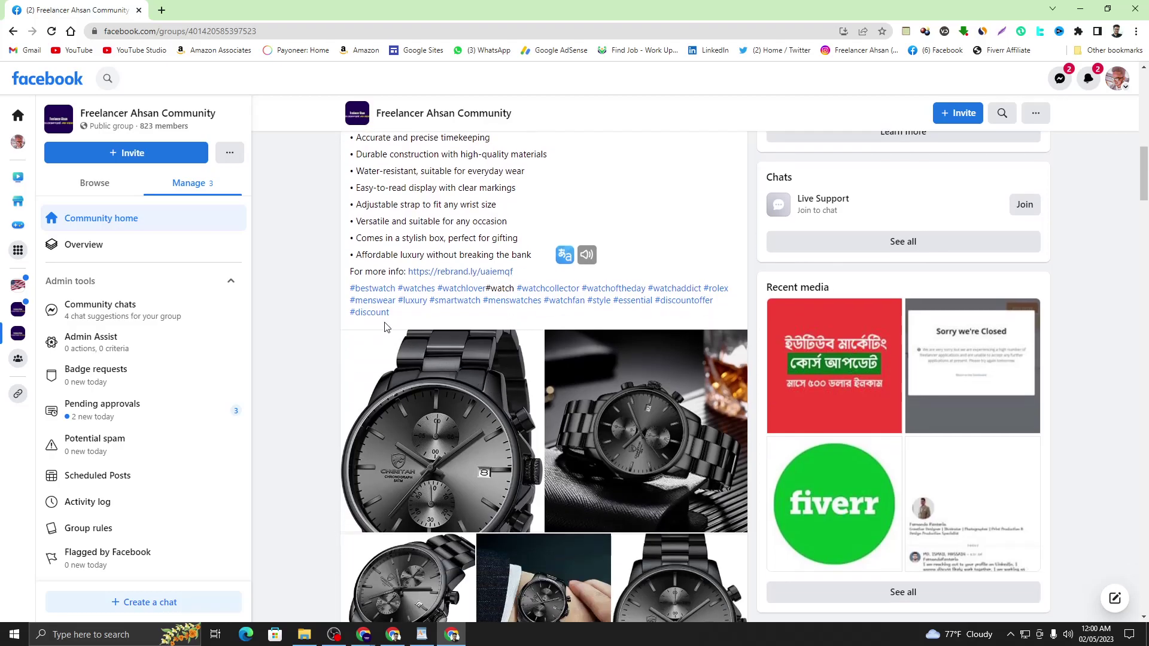
pyautogui.scroll(-4, 418, 325)
pyautogui.scroll(-2, 417, 325)
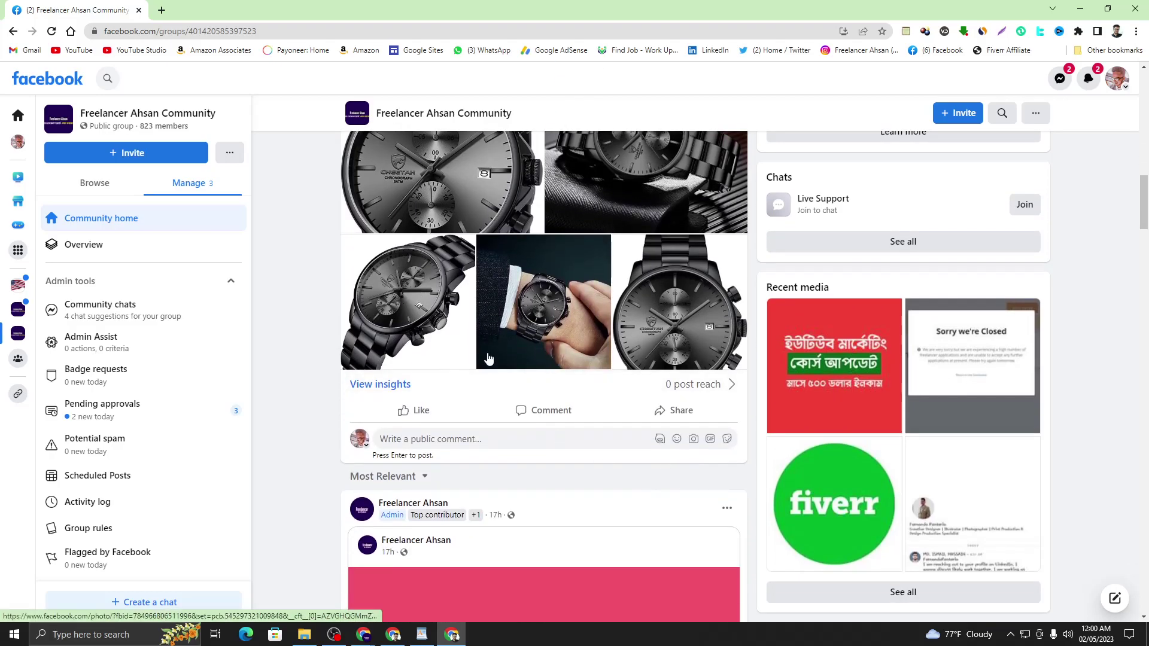
pyautogui.scroll(9, 486, 369)
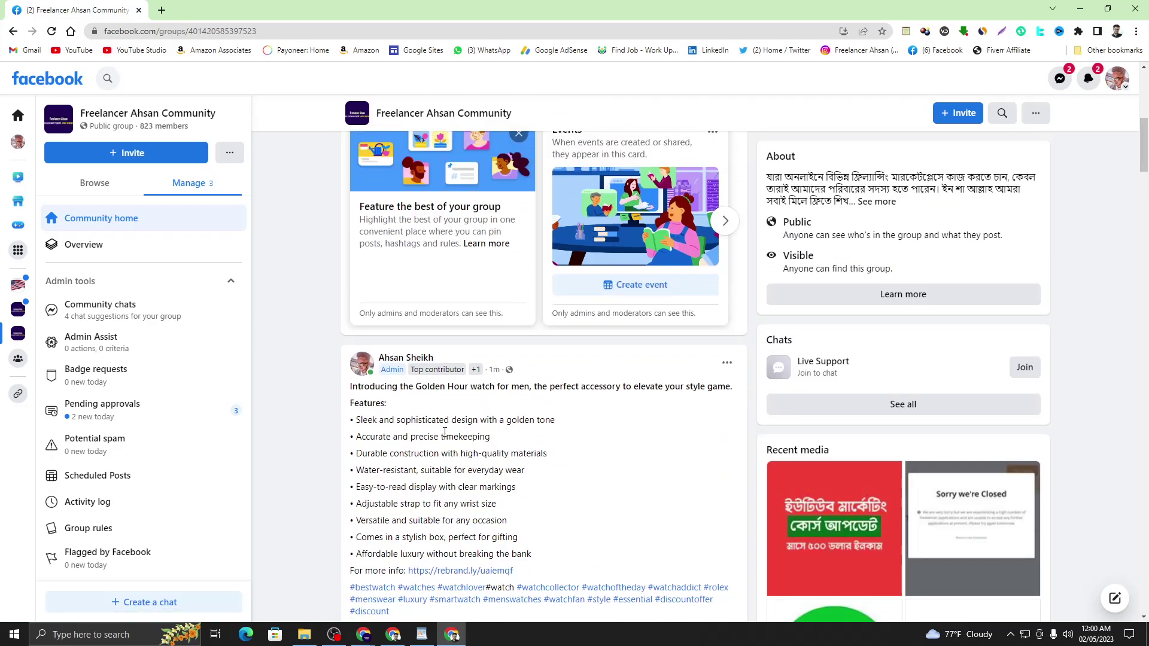
pyautogui.scroll(-7, 445, 431)
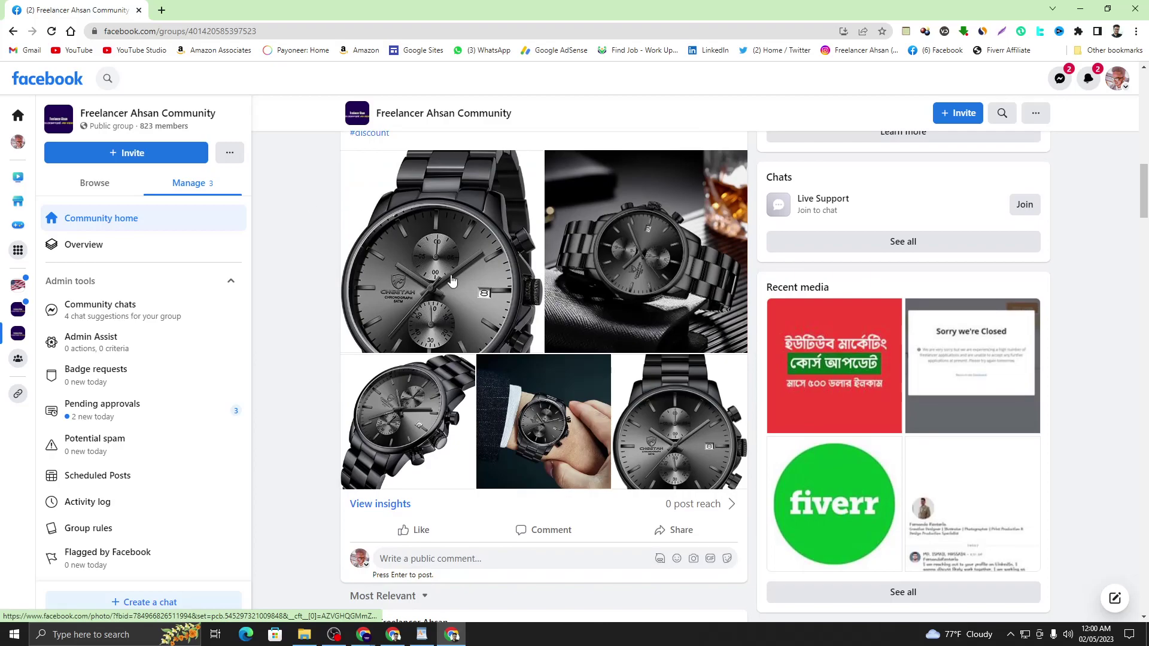
pyautogui.scroll(1, 460, 299)
pyautogui.scroll(-2, 436, 198)
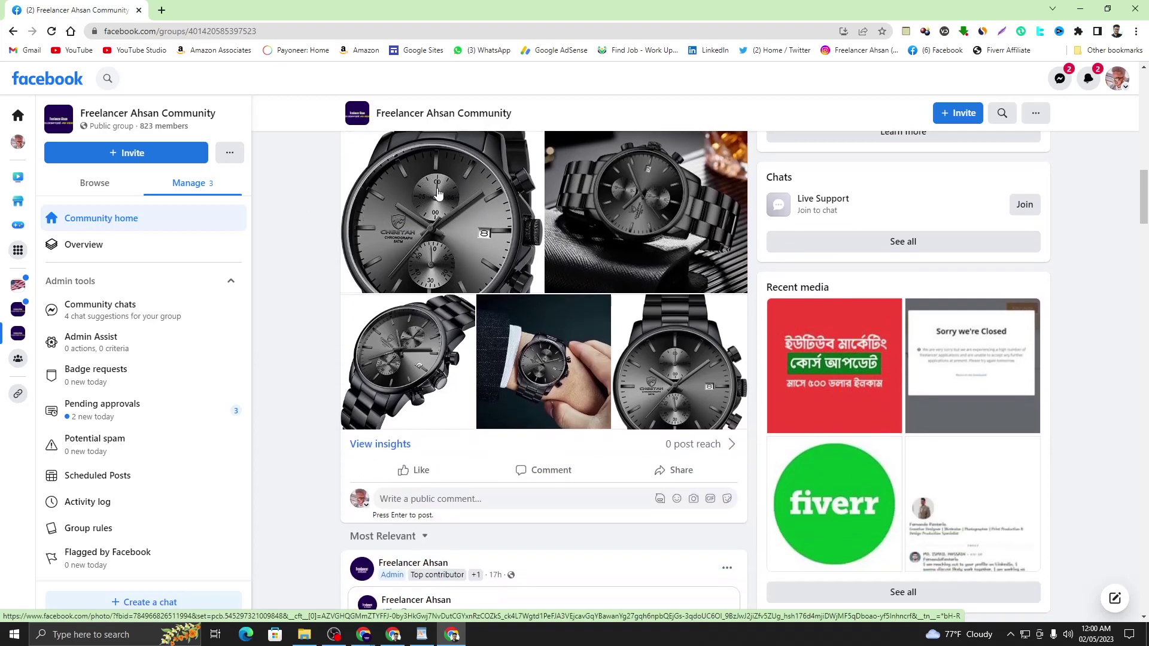
pyautogui.scroll(4, 494, 350)
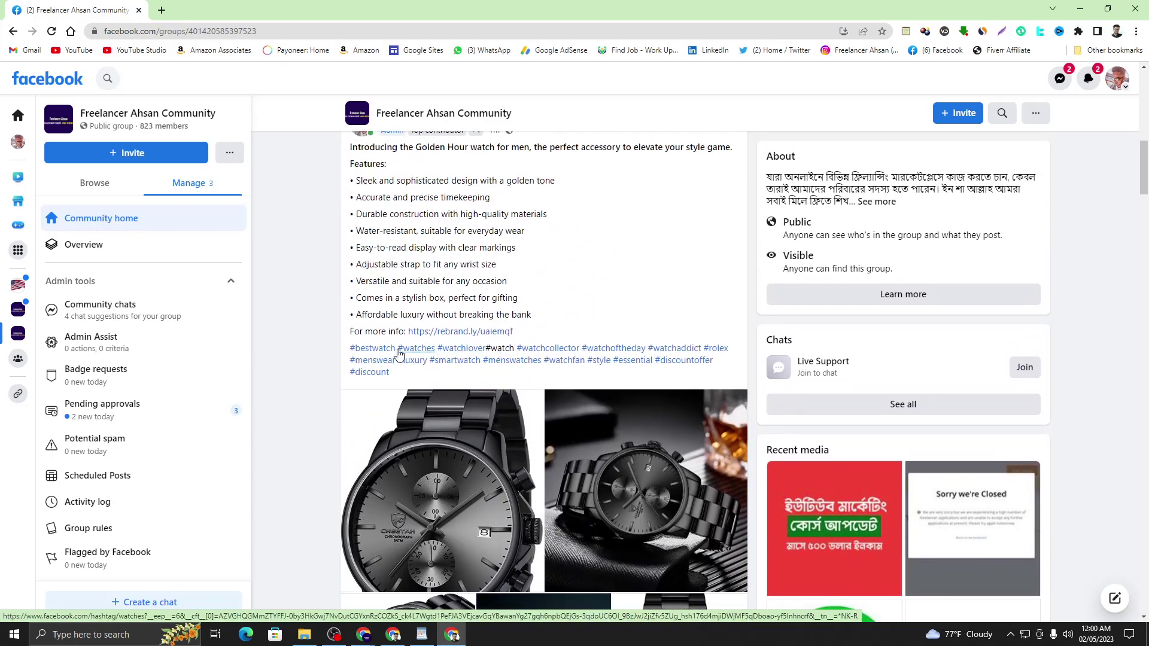
pyautogui.scroll(3, 517, 476)
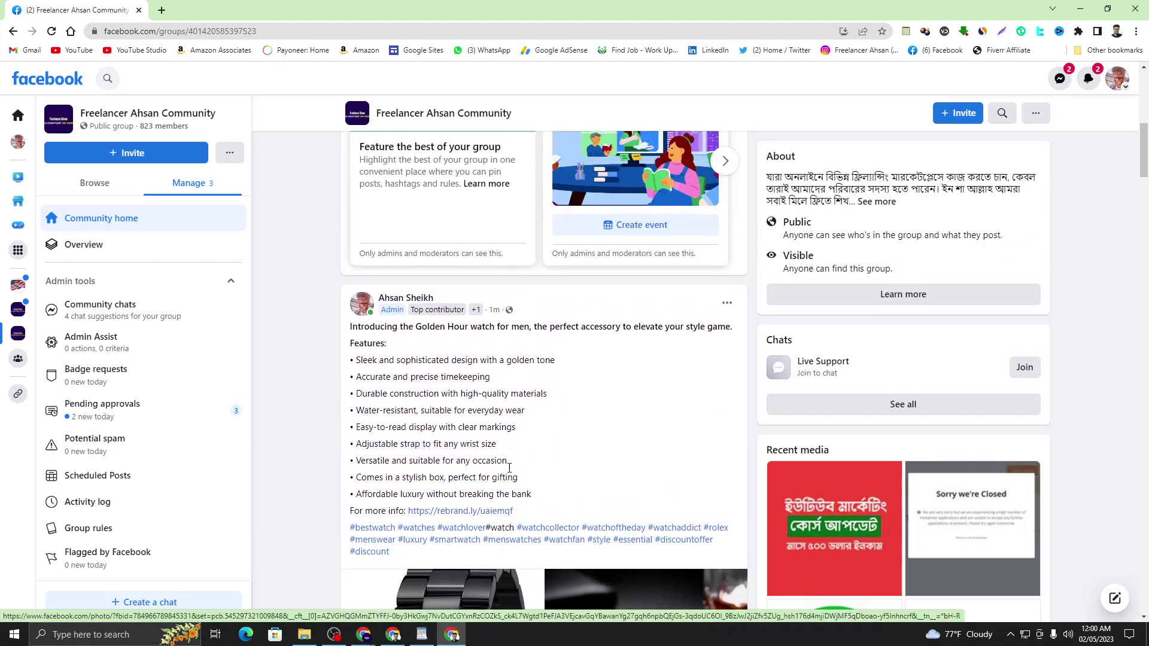
pyautogui.moveTo(355, 377); pyautogui.dragTo(524, 486)
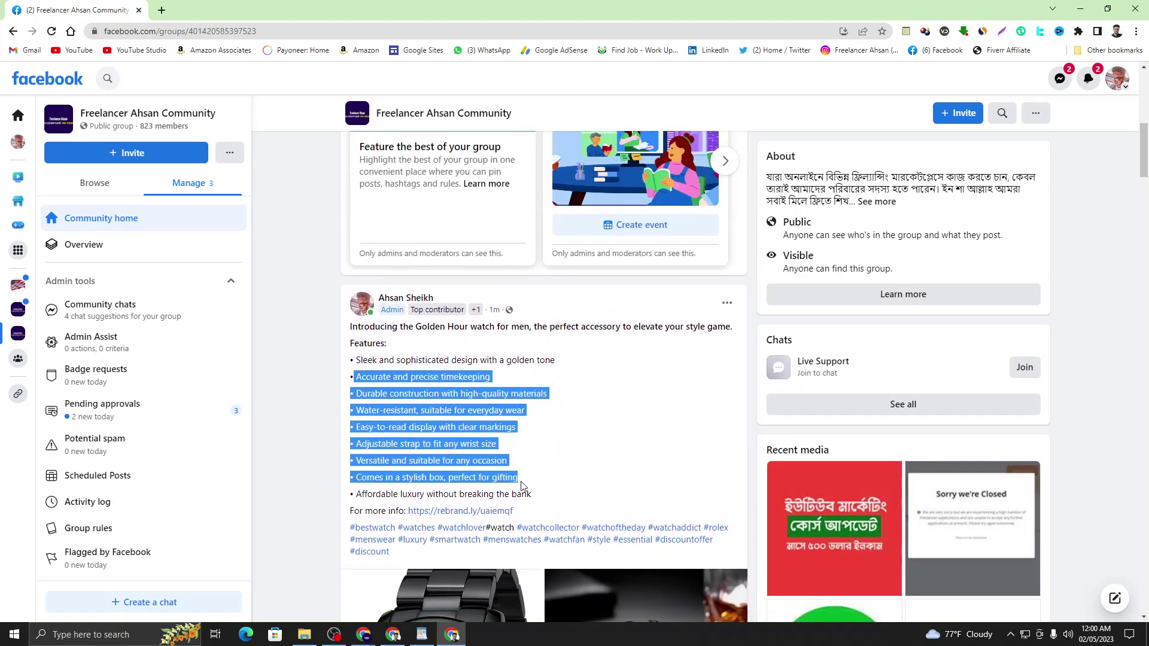
pyautogui.click(590, 458)
pyautogui.scroll(-2, 590, 459)
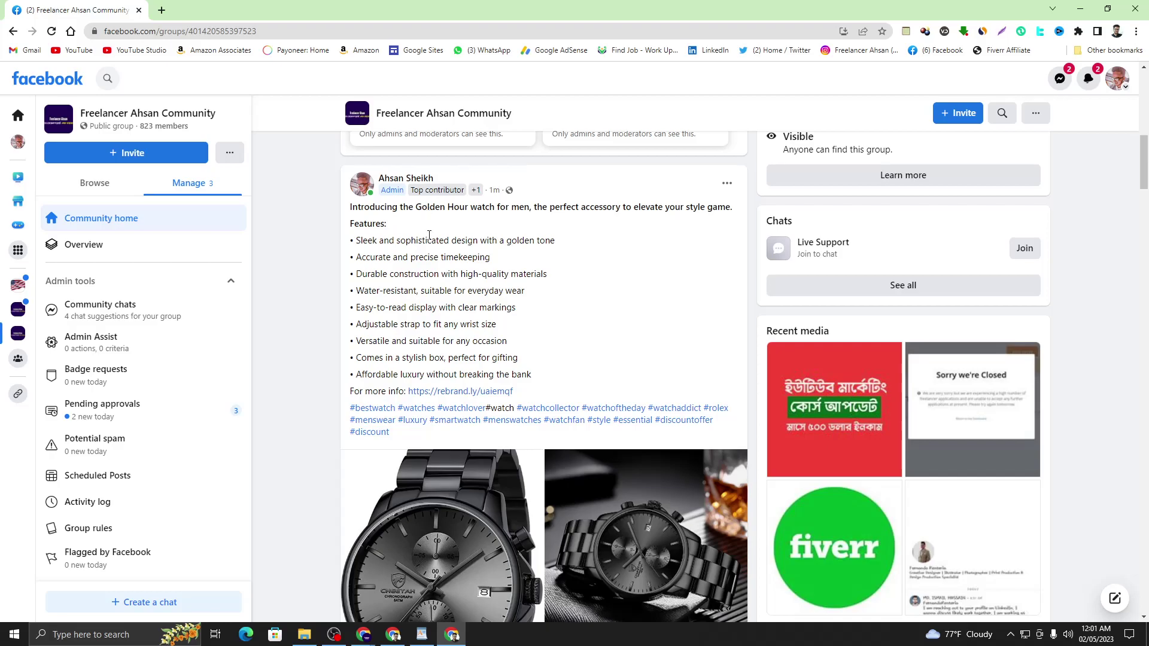
pyautogui.scroll(-5, 444, 262)
pyautogui.scroll(7, 444, 261)
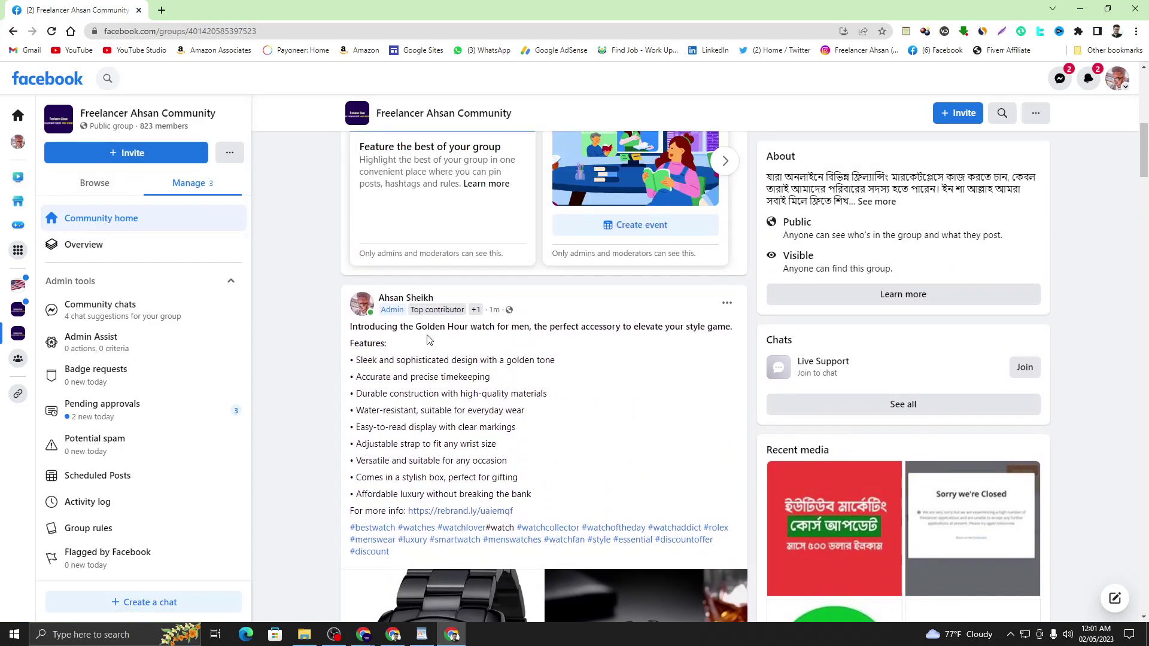
# - Check the Google Meet participants list, then bring the Facebook group window back to front
pyautogui.click(1077, 9)
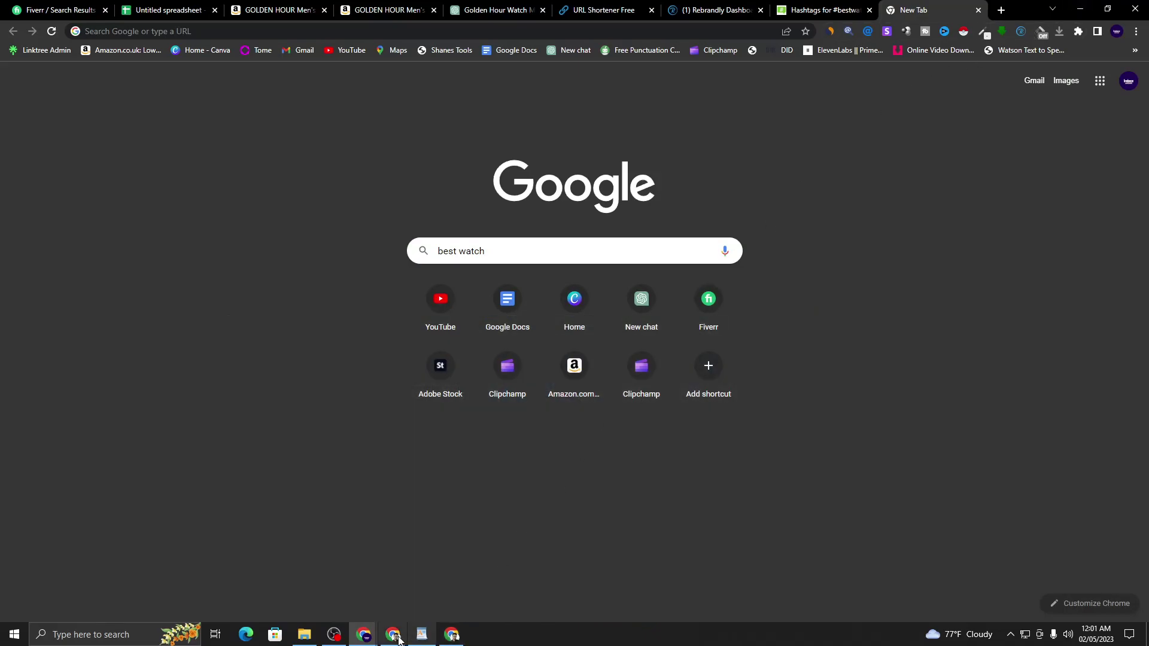
pyautogui.click(393, 634)
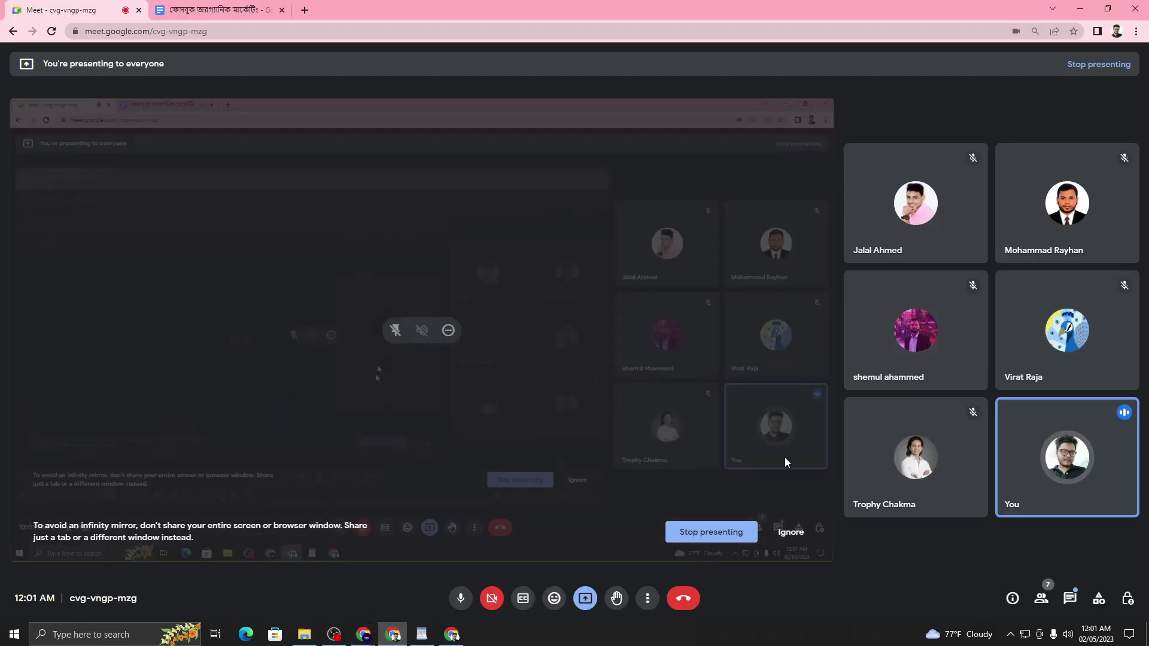
pyautogui.click(1039, 599)
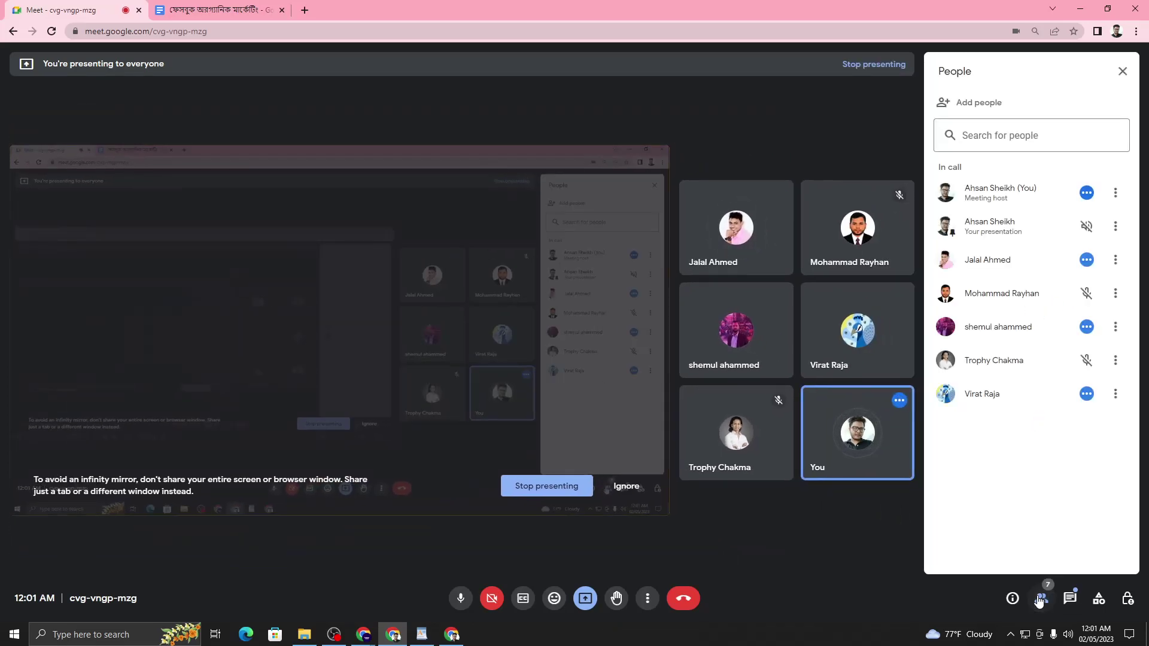
pyautogui.click(1039, 600)
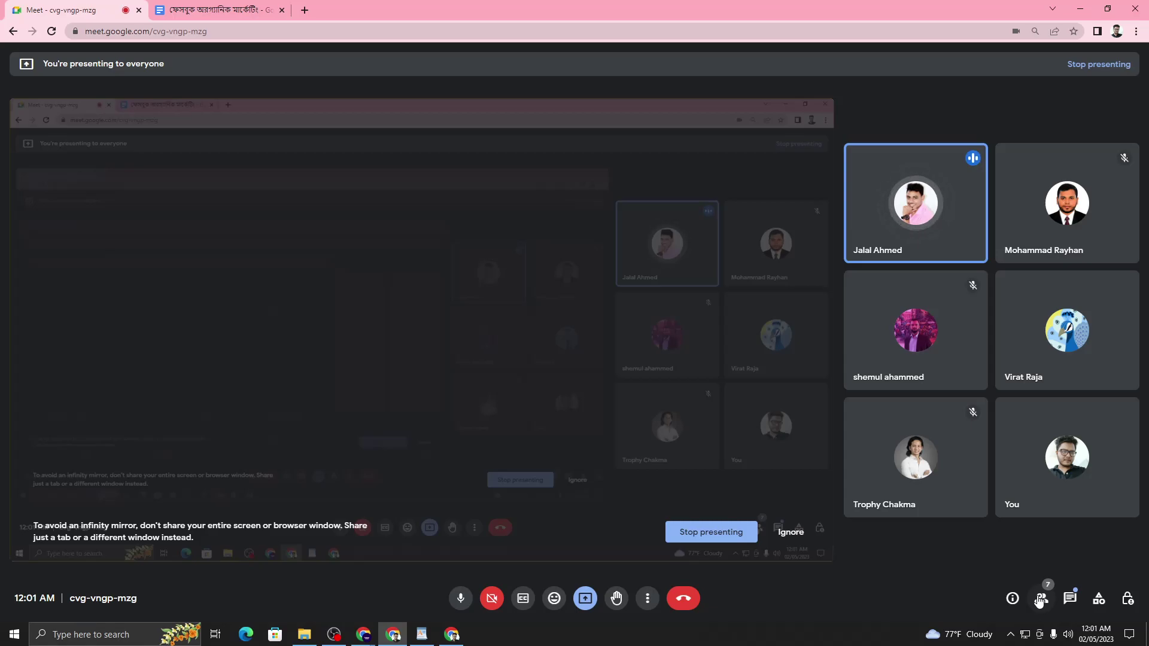
pyautogui.hotkey('ctrl', 'Tab')
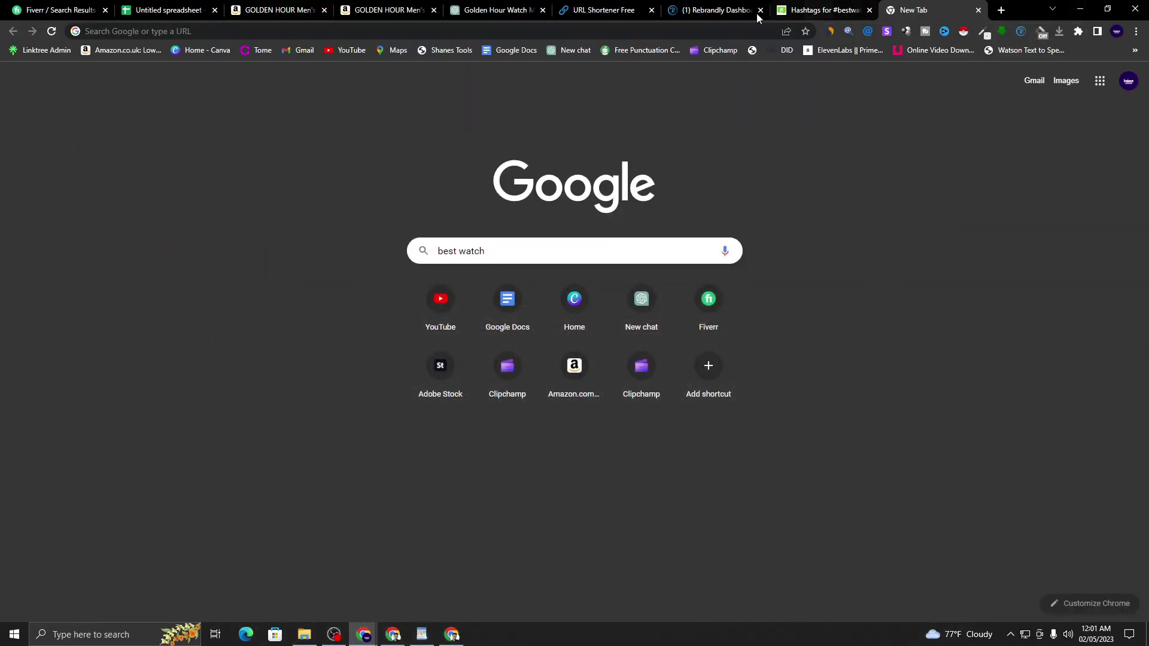
pyautogui.click(452, 635)
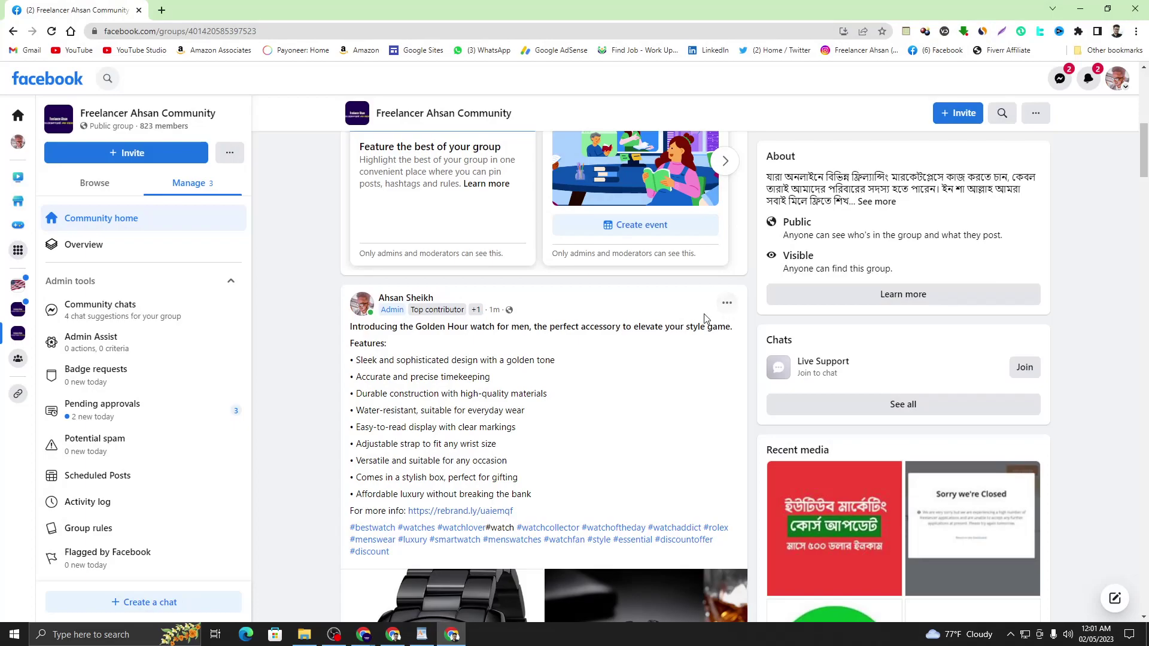
# - Start a new group post and copy 'Adjustable strap to fit any wrist size' from WordPad
pyautogui.scroll(5, 508, 321)
pyautogui.scroll(3, 509, 322)
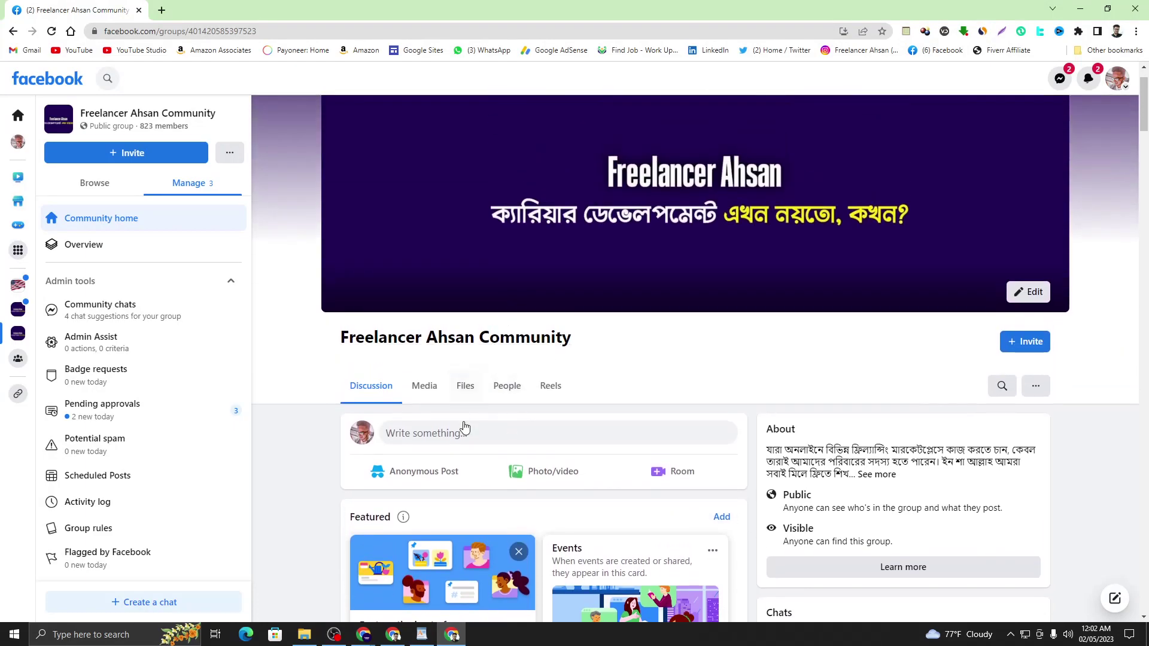
pyautogui.click(465, 425)
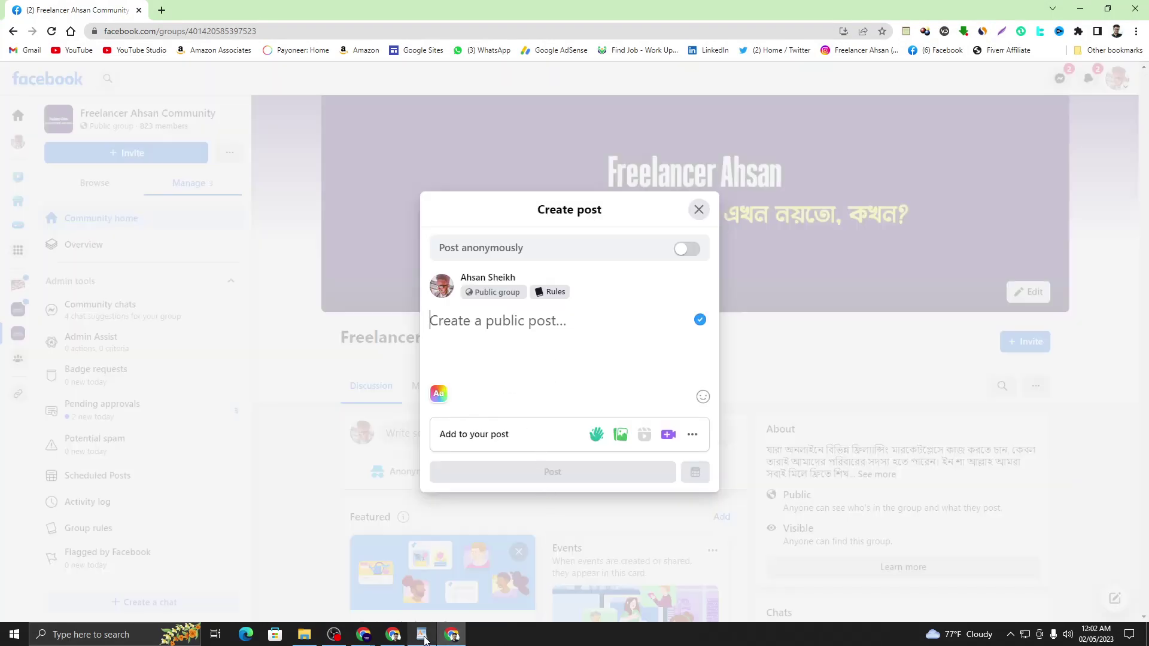
pyautogui.click(422, 635)
pyautogui.click(844, 234)
pyautogui.moveTo(772, 242); pyautogui.dragTo(936, 249)
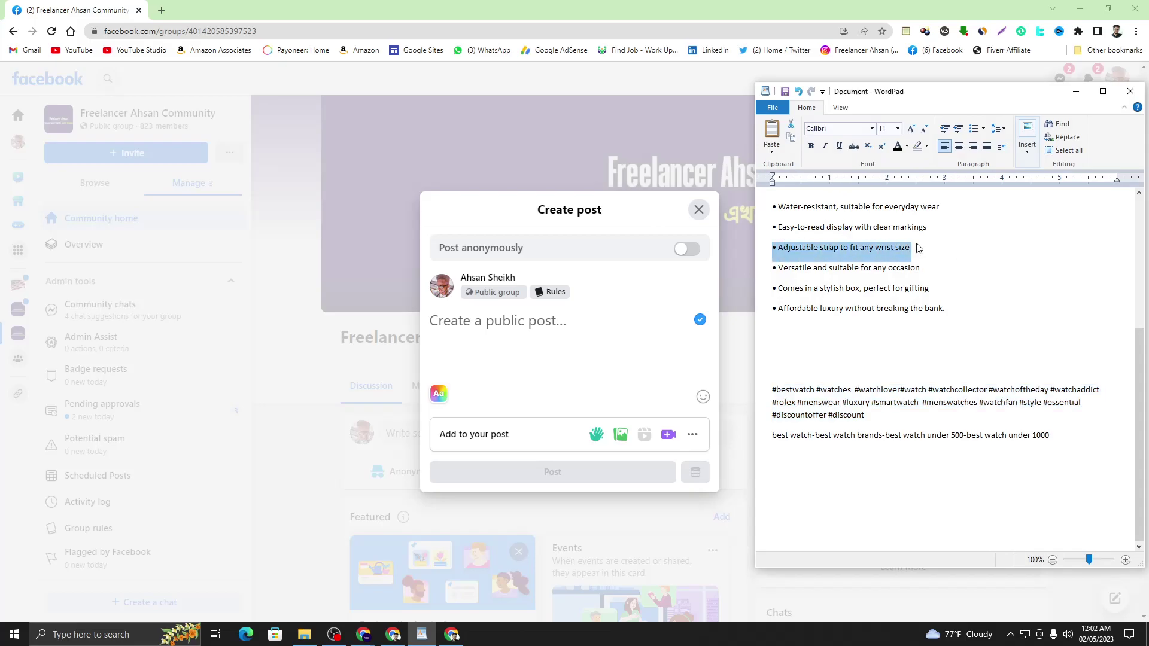
pyautogui.rightClick(887, 244)
pyautogui.click(907, 263)
# - Paste the bullet line into the post box, select it, and close the draft
pyautogui.click(567, 310)
pyautogui.rightClick(531, 328)
pyautogui.click(566, 419)
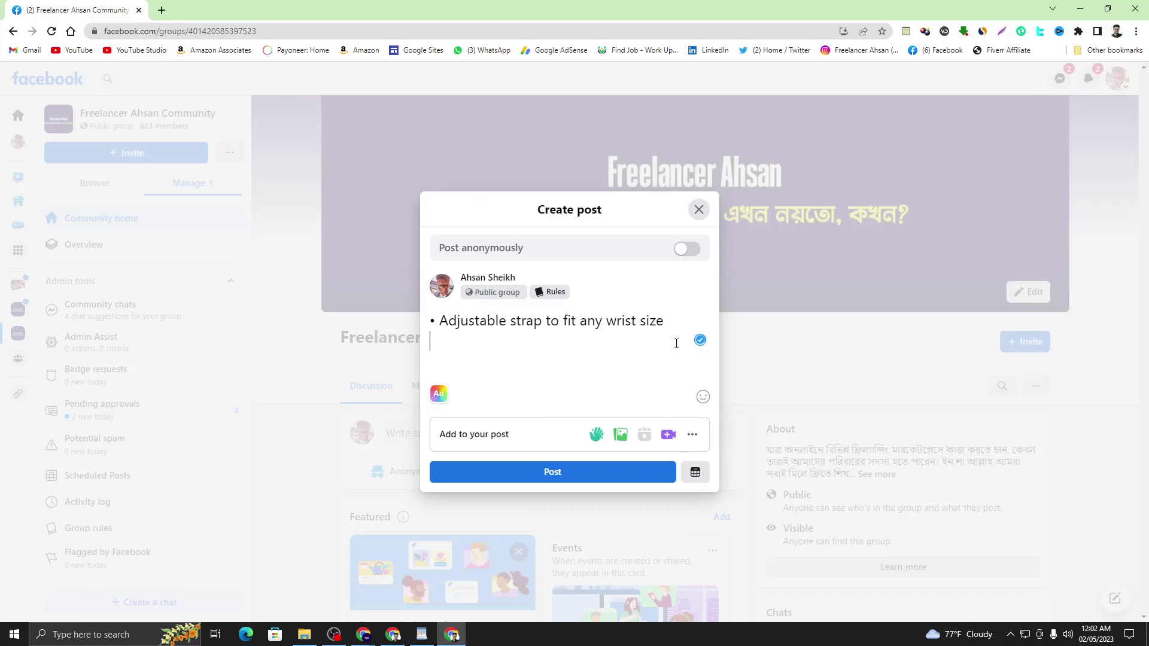
pyautogui.moveTo(669, 326); pyautogui.dragTo(422, 328)
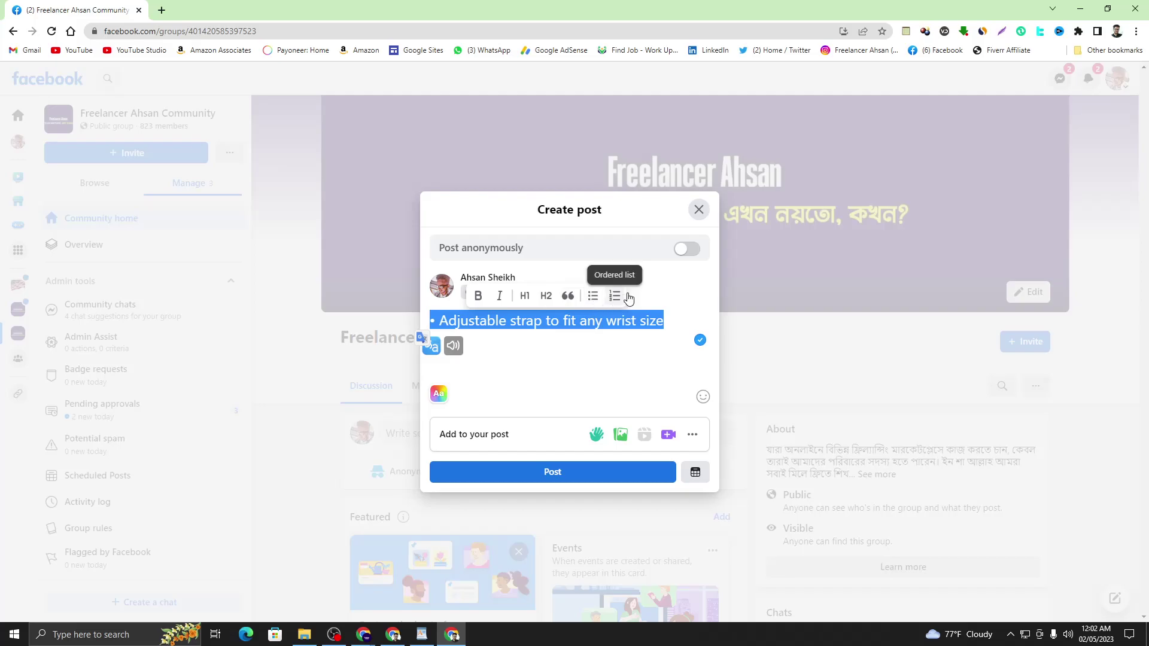
pyautogui.click(698, 209)
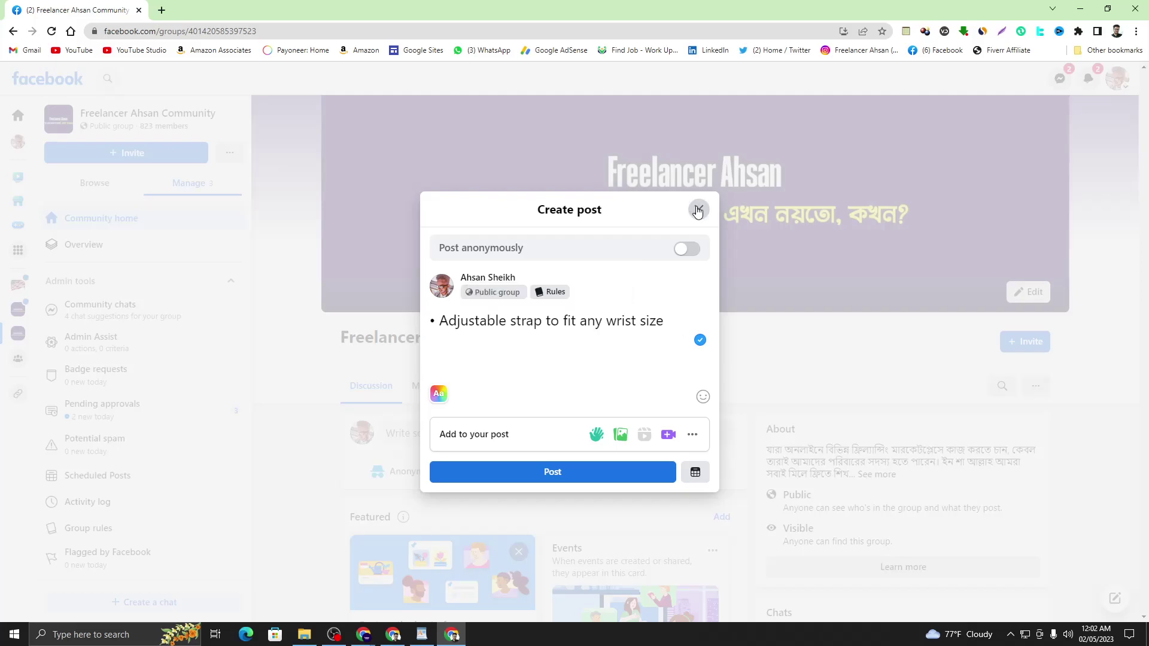
# - Scroll the group feed to the watch post, decline the WhatsApp call, and minimize Facebook
pyautogui.scroll(-1, 627, 372)
pyautogui.scroll(-5, 627, 371)
pyautogui.scroll(7, 626, 366)
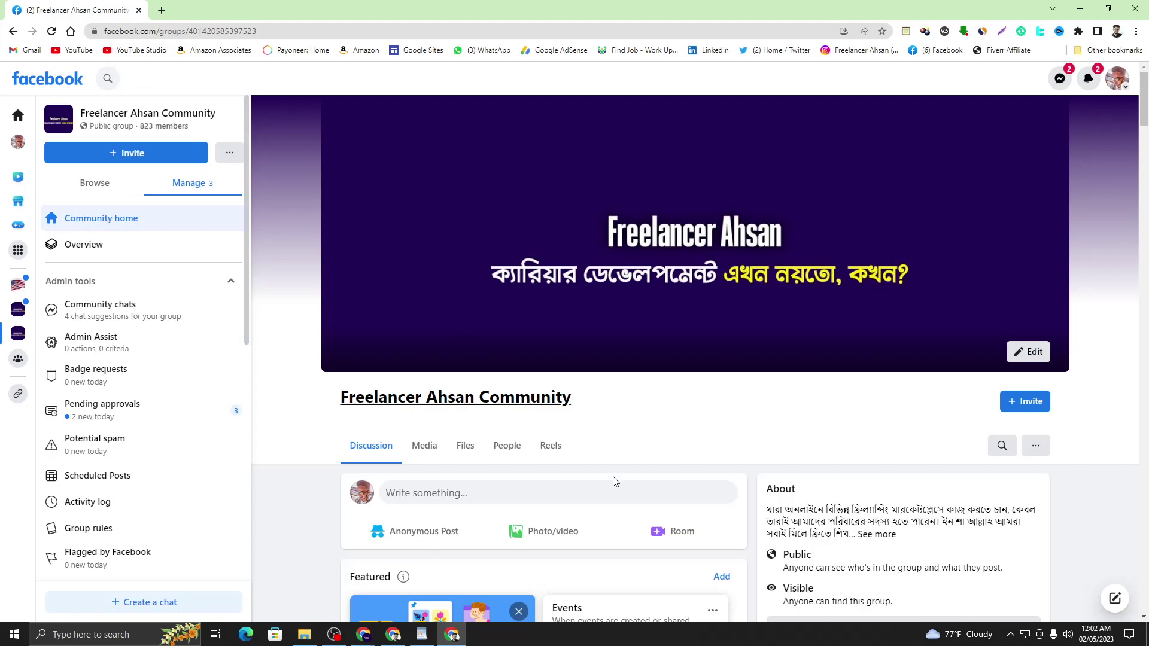
pyautogui.scroll(-3, 616, 482)
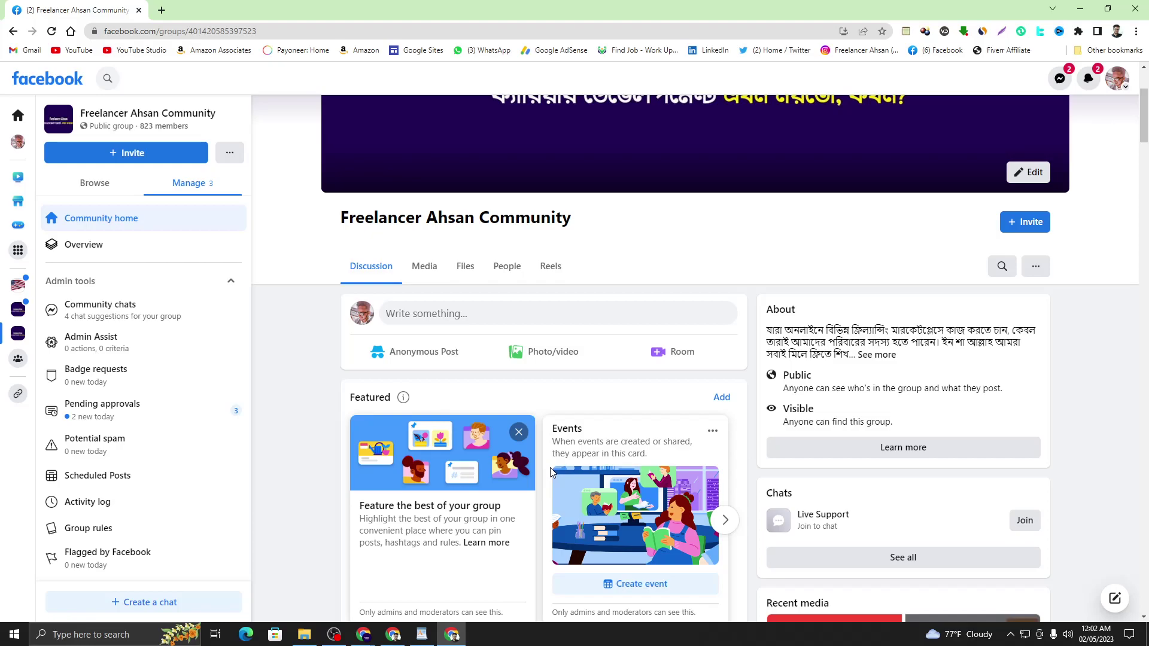
pyautogui.scroll(-10, 551, 472)
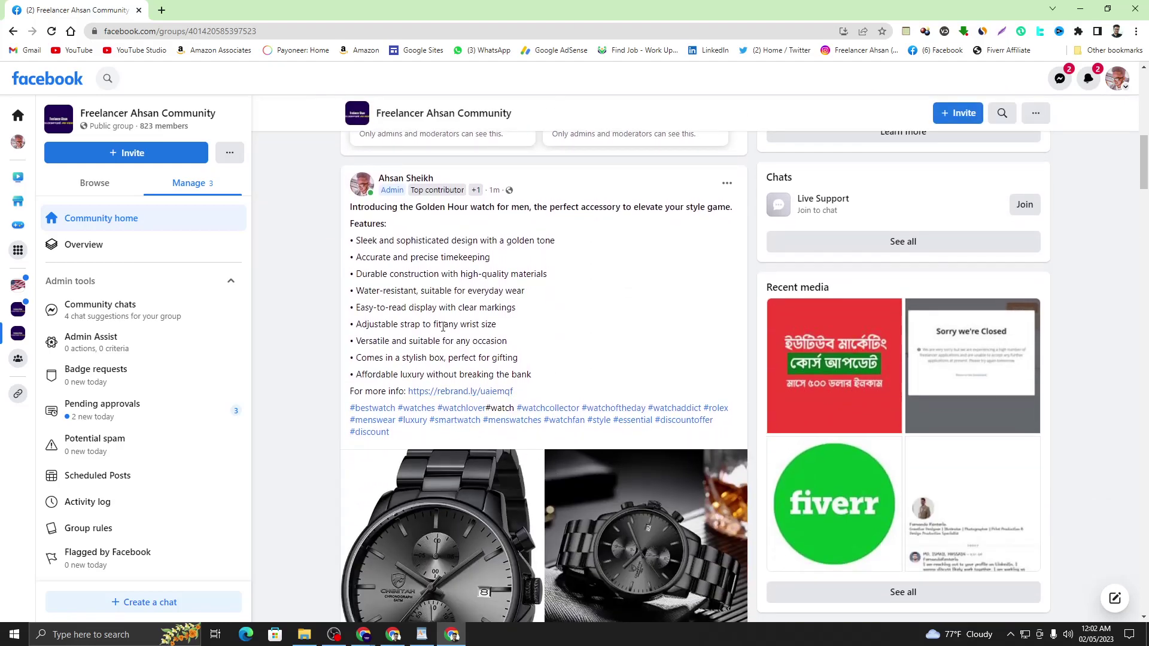
pyautogui.scroll(-3, 578, 352)
pyautogui.scroll(5, 538, 335)
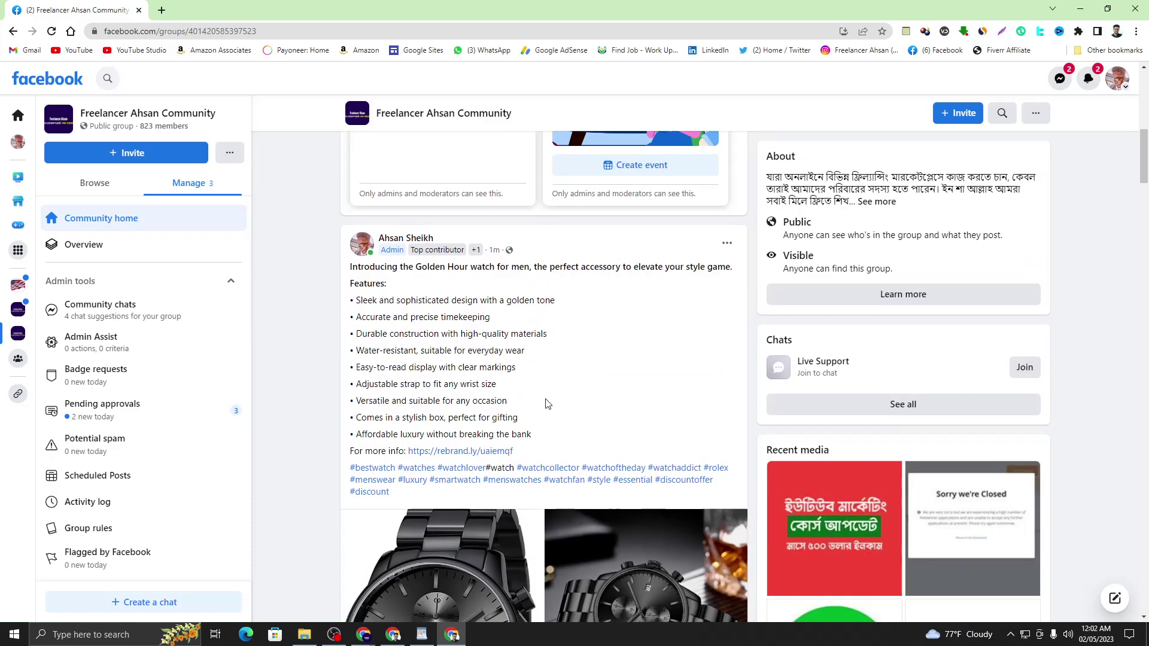
pyautogui.scroll(-3, 474, 353)
pyautogui.scroll(3, 518, 384)
pyautogui.scroll(-5, 465, 378)
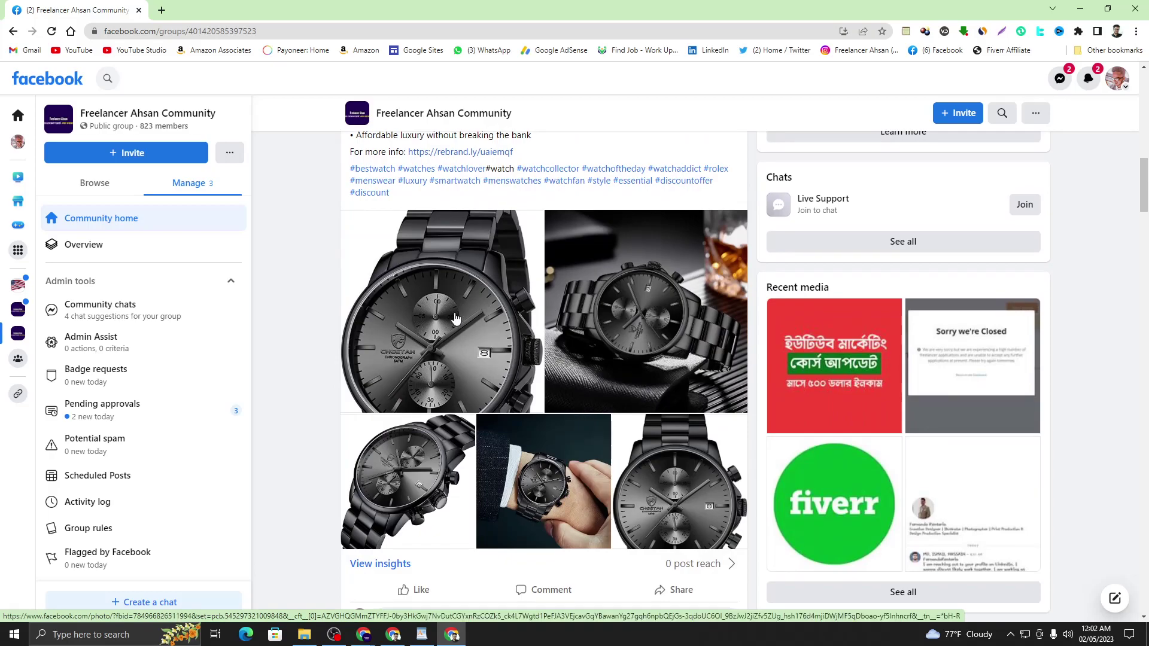
pyautogui.scroll(3, 577, 412)
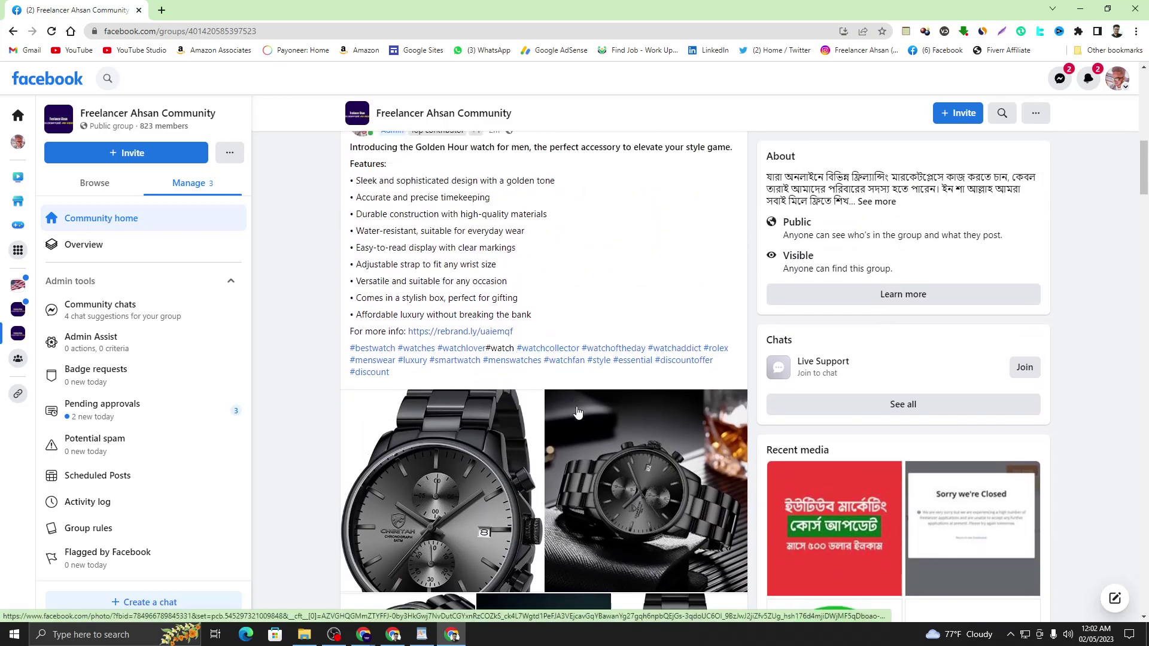
pyautogui.scroll(-3, 578, 413)
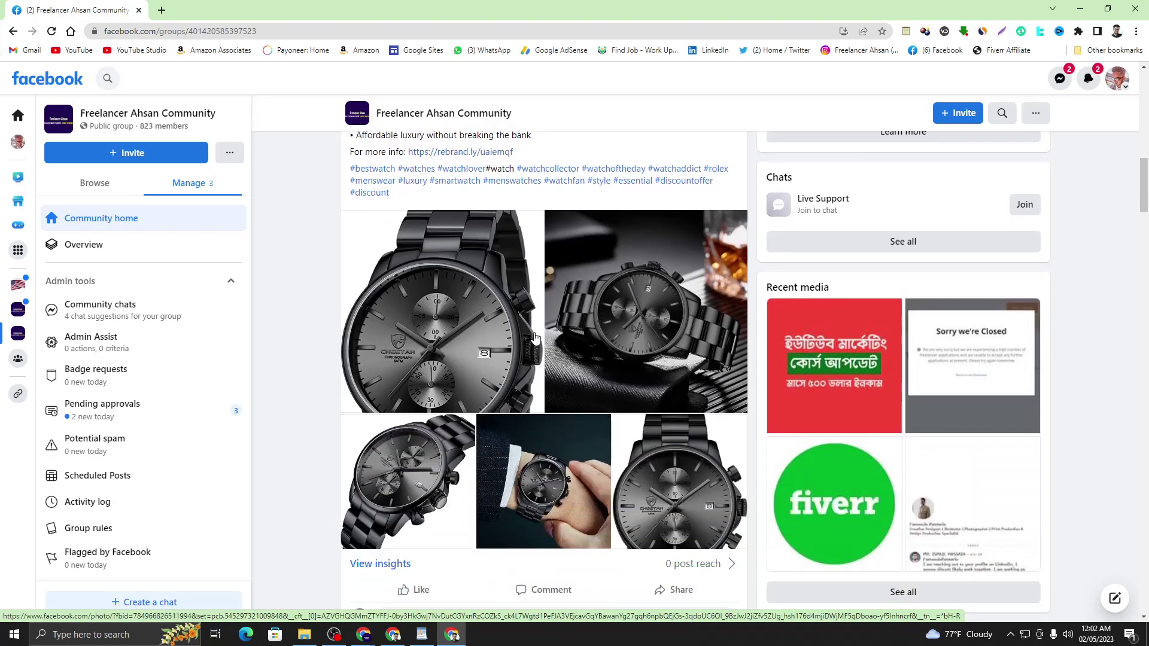
pyautogui.click(1054, 547)
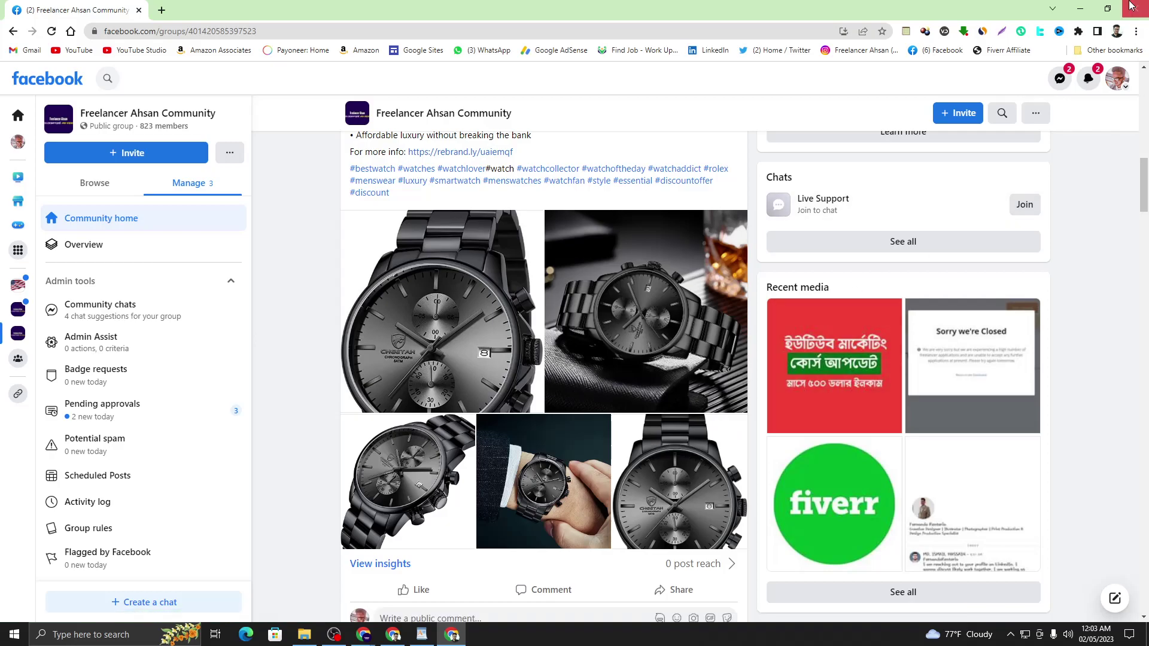
pyautogui.click(1081, 9)
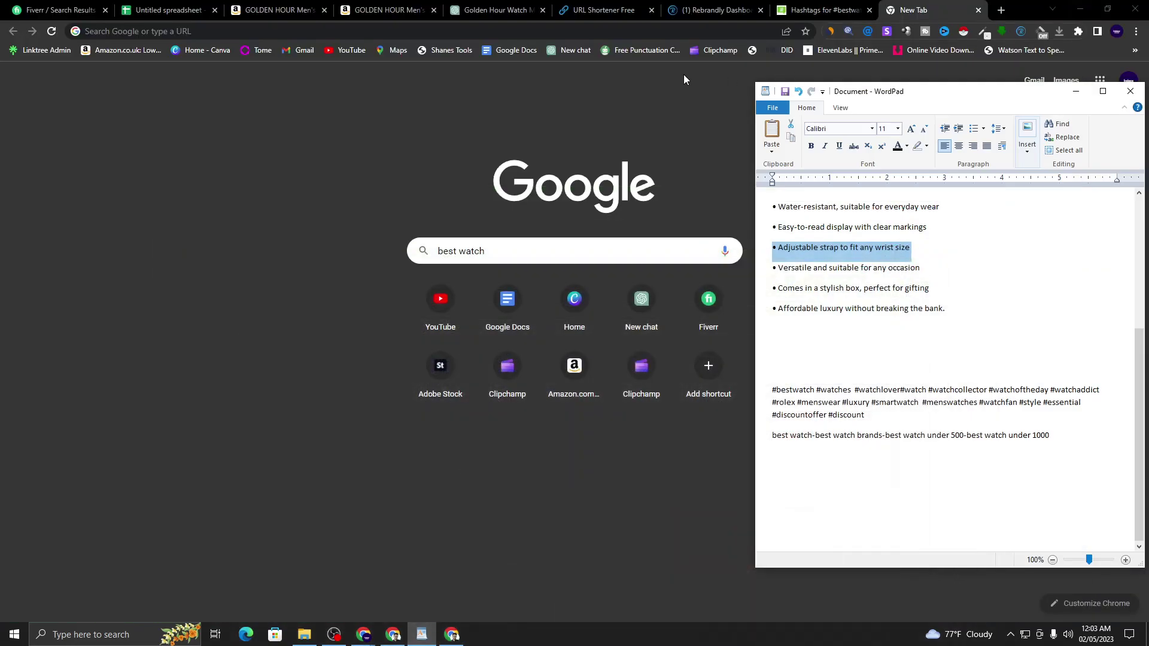
# - Load the Clipchamp home page from its bookmark, then restore the Facebook group window
pyautogui.click(685, 81)
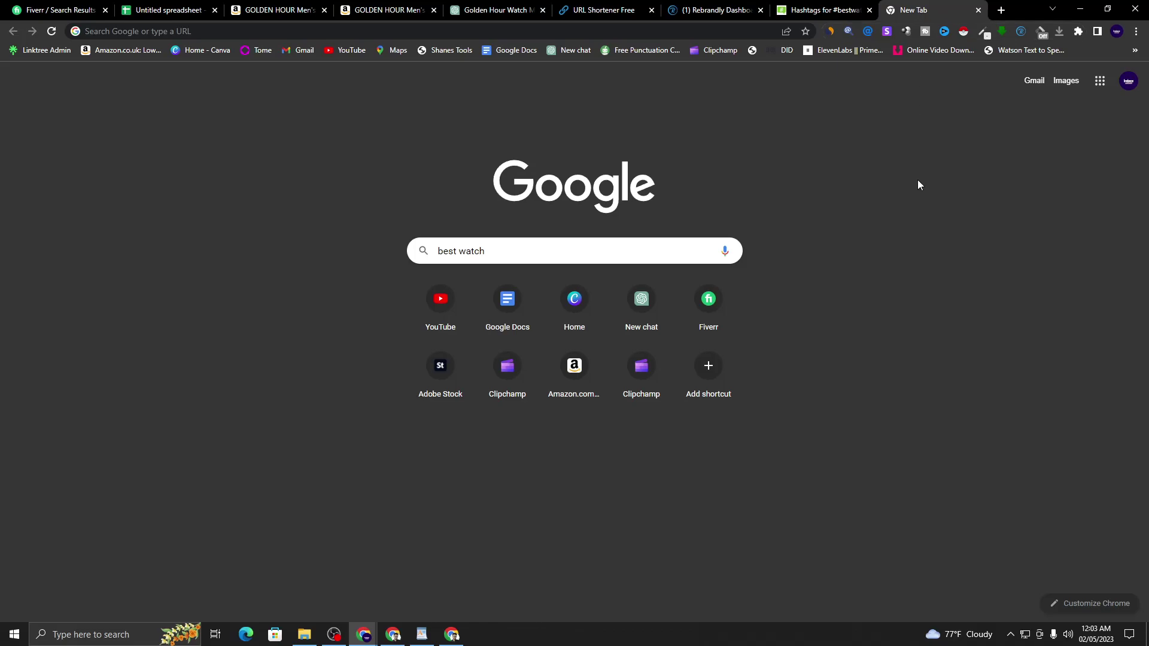
pyautogui.click(732, 53)
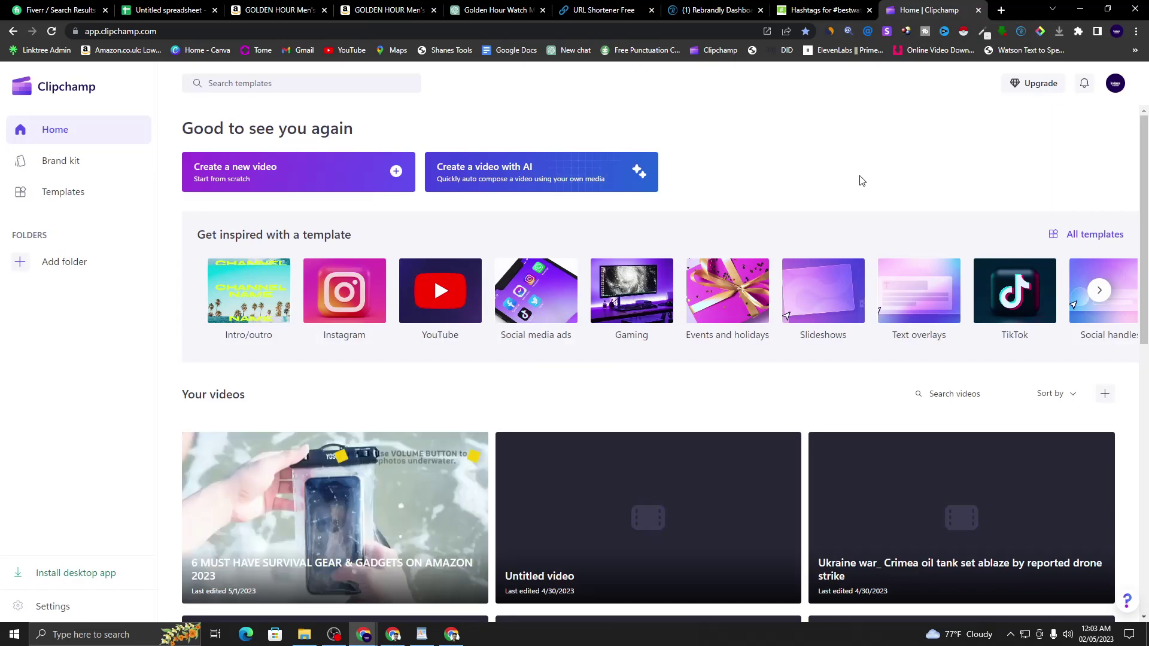
pyautogui.click(453, 636)
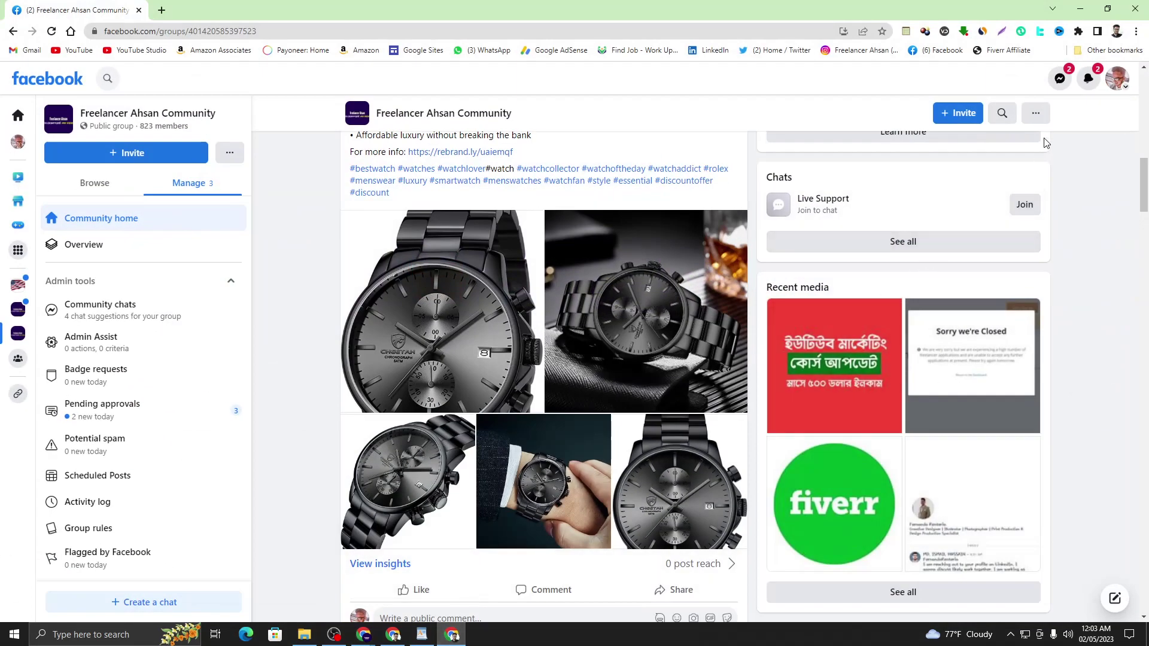
# - Check the Facebook notifications repeatedly until the notification badge clears
pyautogui.click(1087, 83)
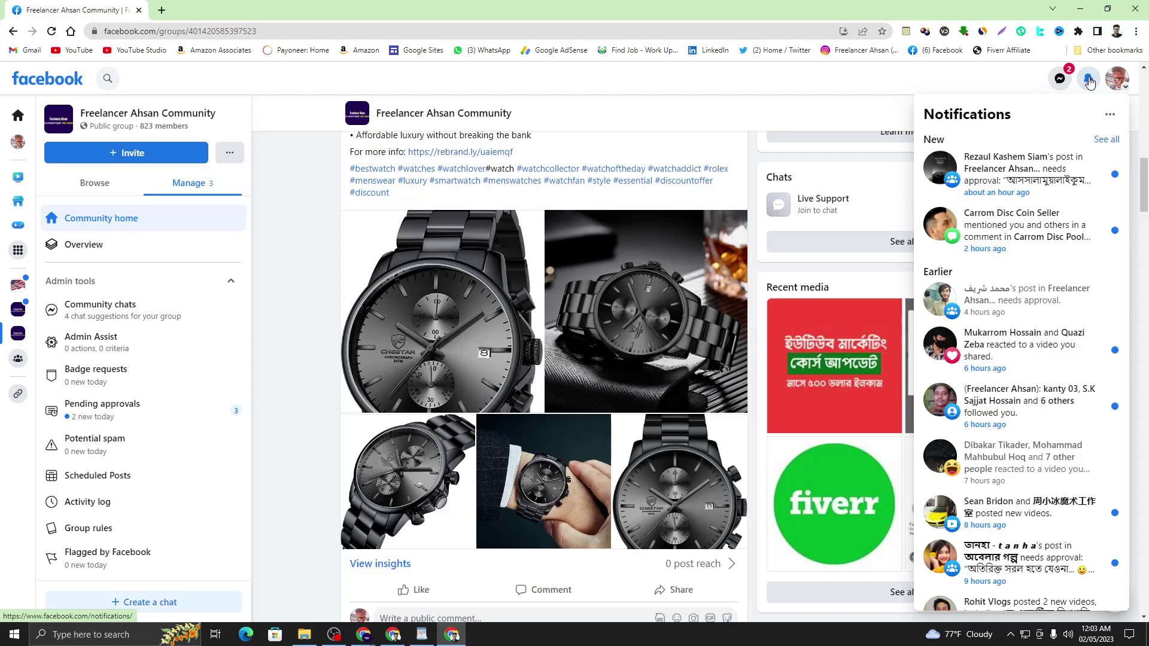
pyautogui.click(1089, 83)
pyautogui.click(1089, 83)
pyautogui.click(1089, 83)
pyautogui.click(1090, 83)
pyautogui.click(1089, 83)
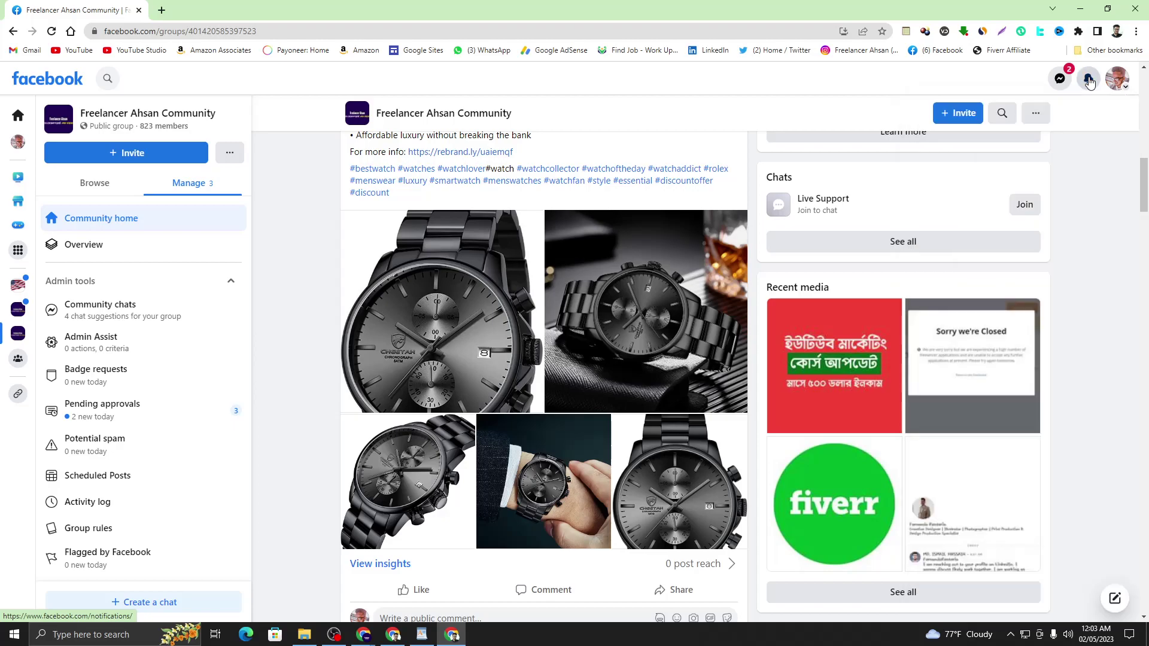
pyautogui.click(1089, 82)
pyautogui.click(1089, 82)
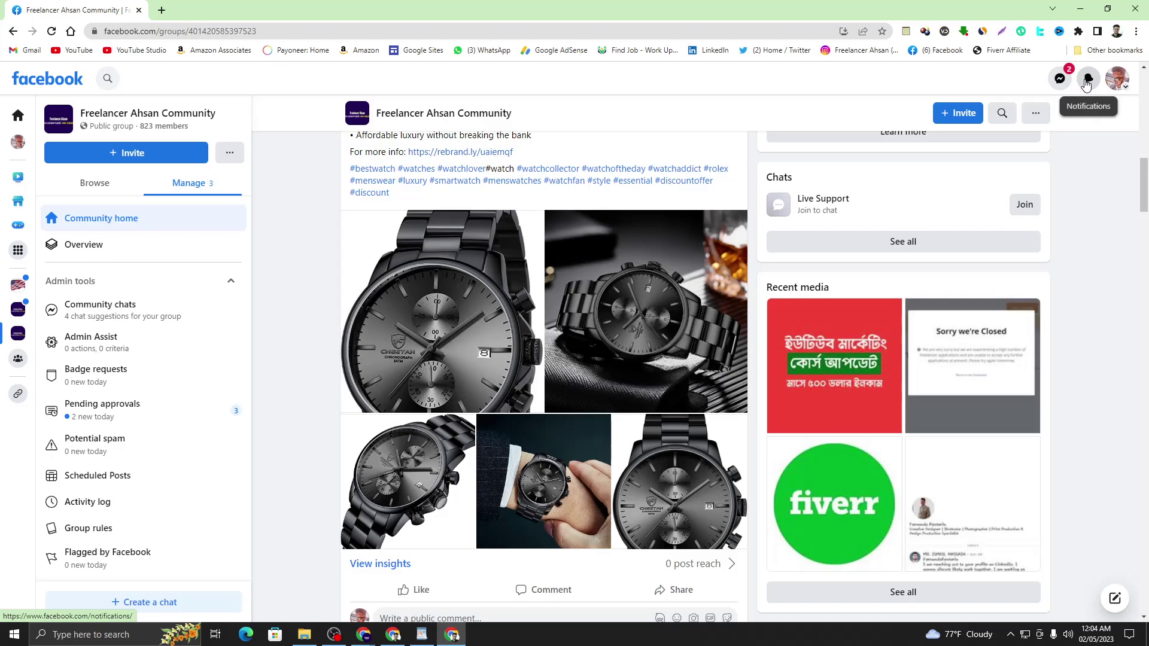
pyautogui.click(1087, 84)
pyautogui.click(1087, 85)
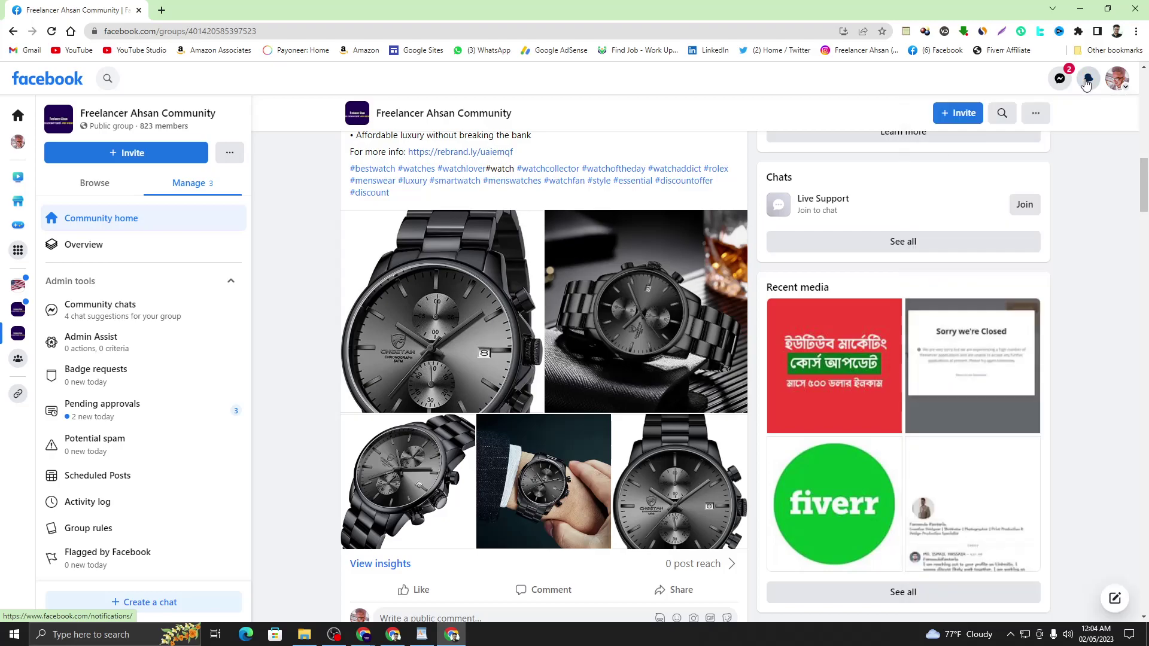
# - Scroll the group page, then minimize the Facebook window to reveal Clipchamp's home page
pyautogui.scroll(12, 617, 290)
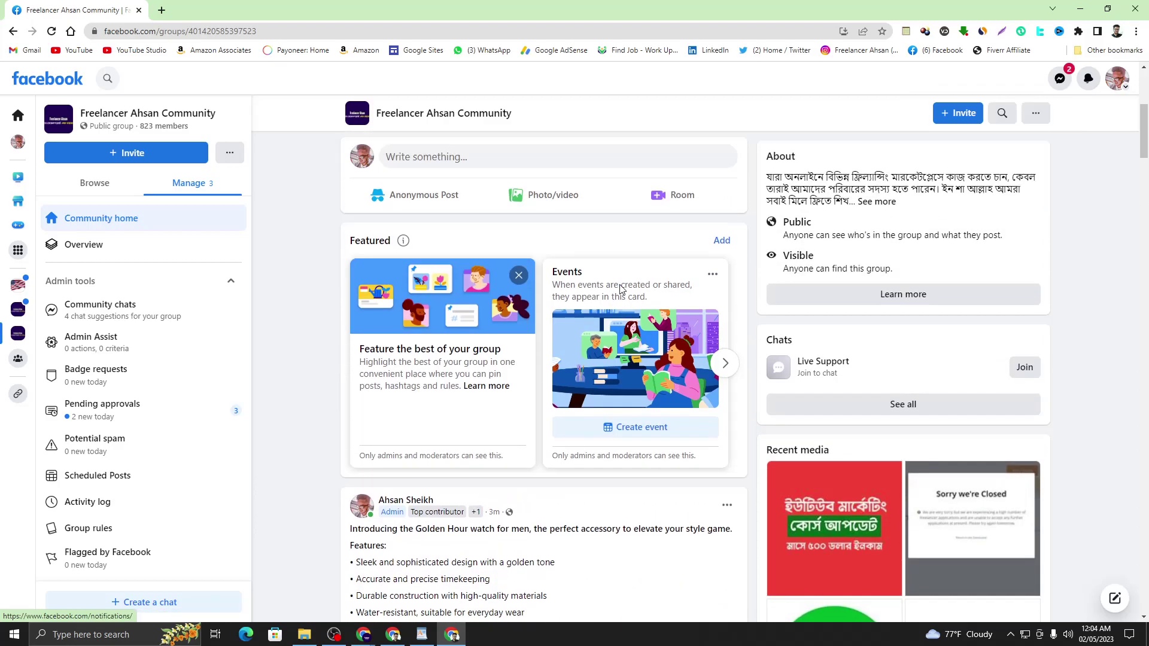
pyautogui.scroll(-4, 622, 329)
pyautogui.scroll(4, 550, 344)
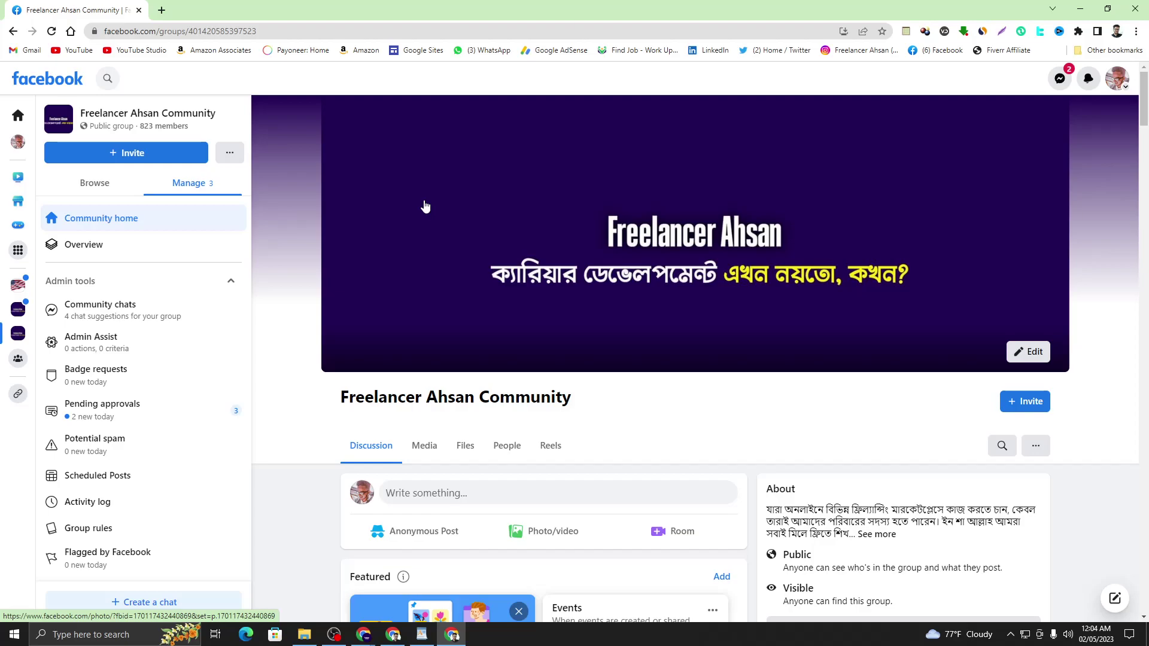
pyautogui.click(1078, 9)
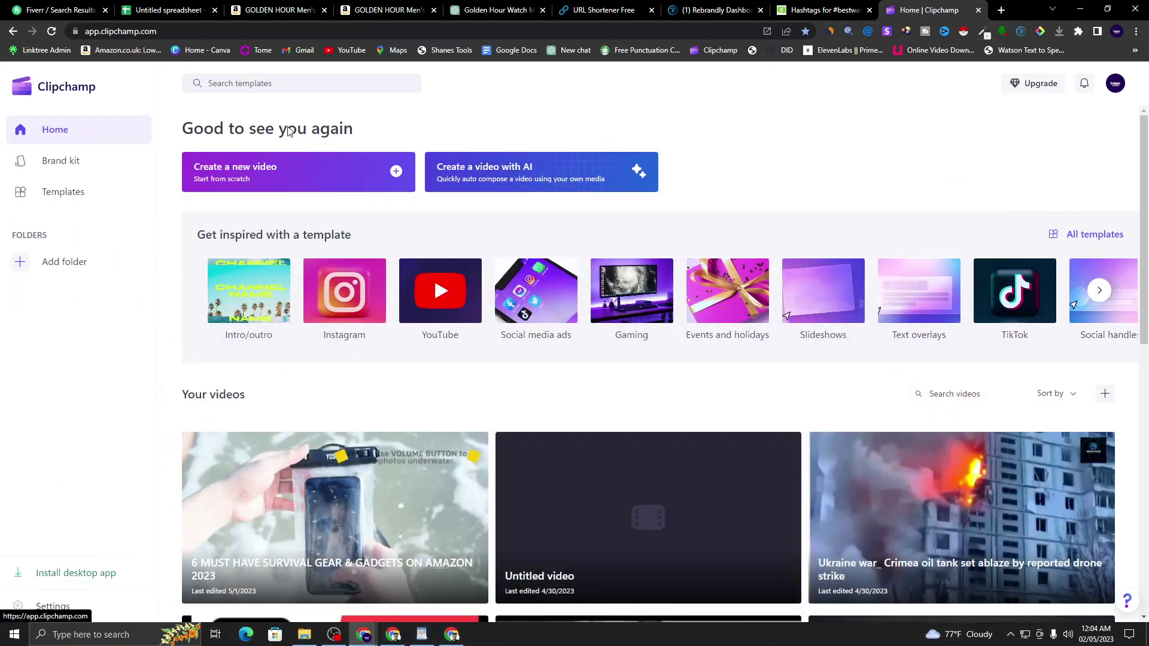
# - Start a blank video and import the five watch images from E:\Downloadd\Fiverr Ckient Project\Product Image
pyautogui.click(321, 181)
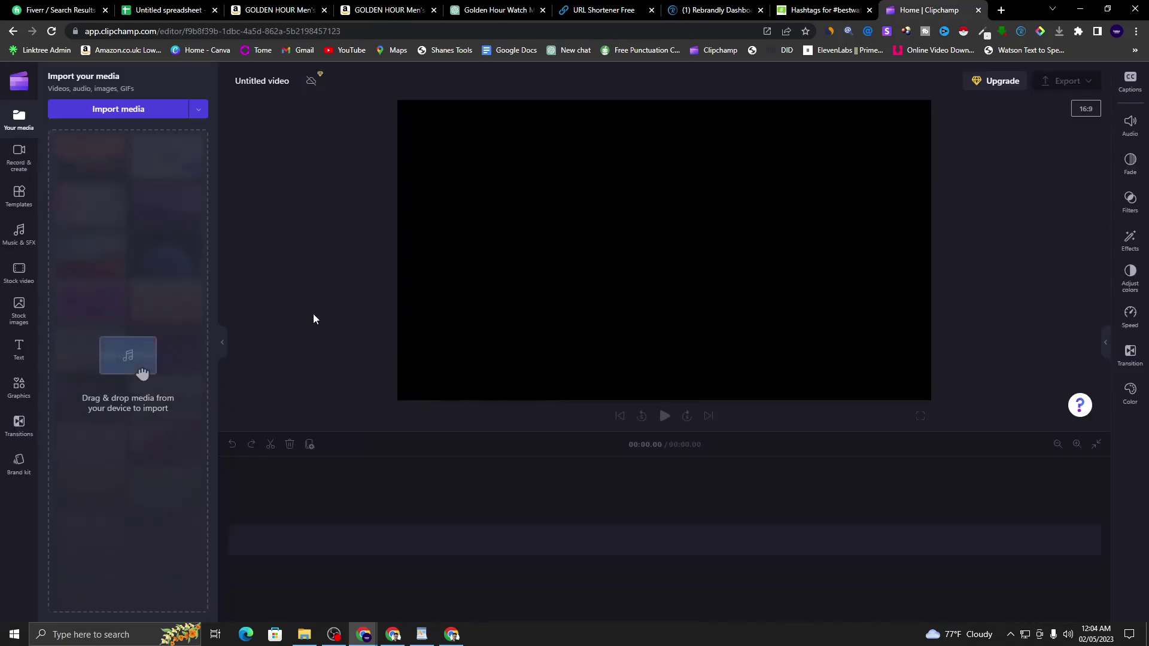
pyautogui.click(121, 108)
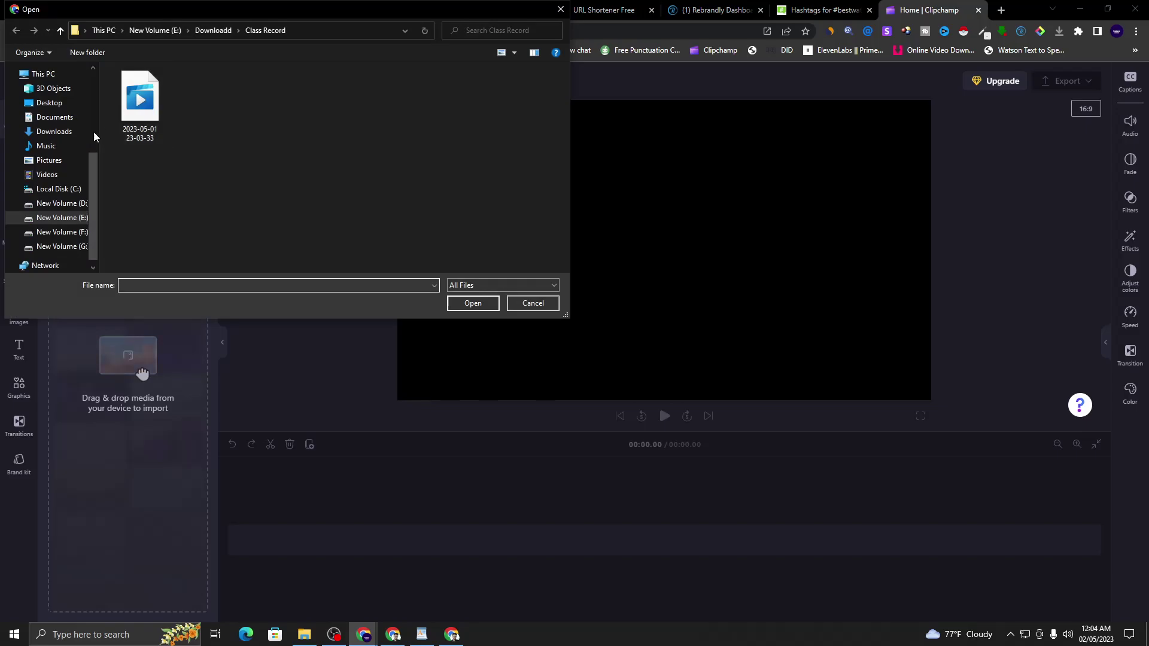
pyautogui.click(84, 217)
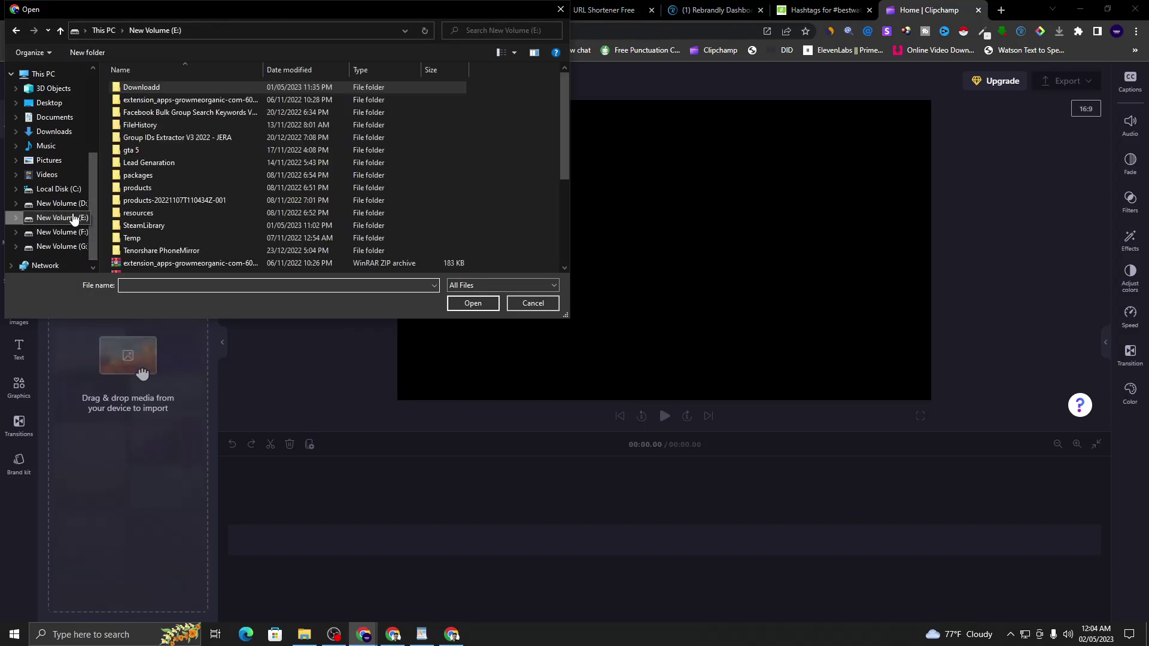
pyautogui.doubleClick(189, 87)
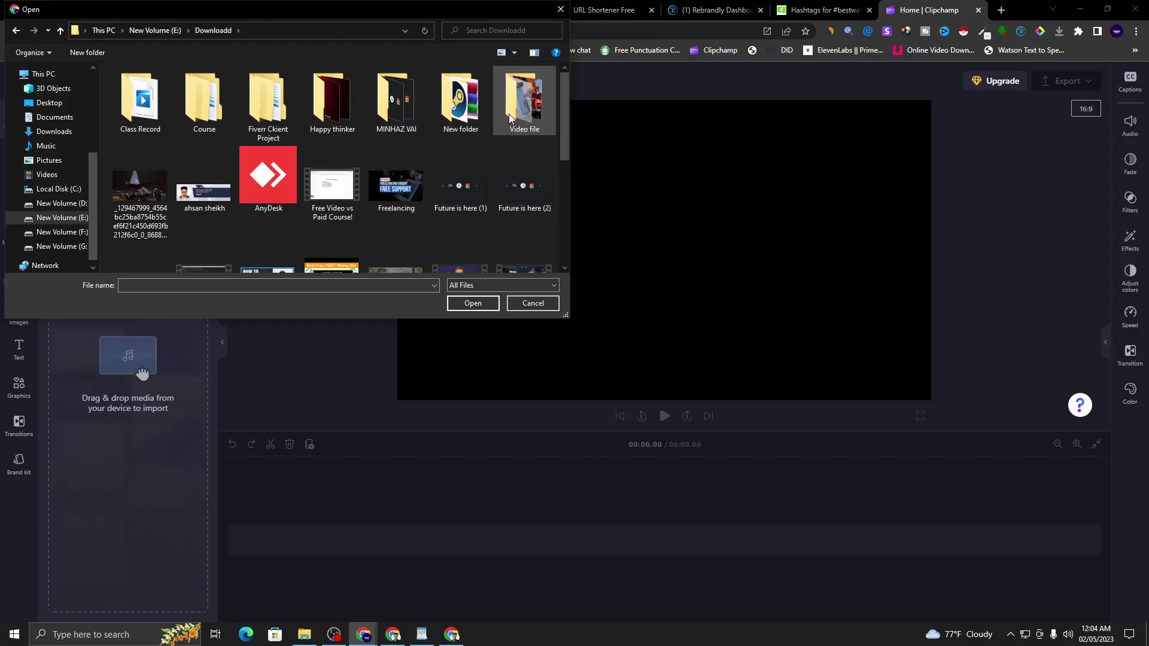
pyautogui.doubleClick(268, 103)
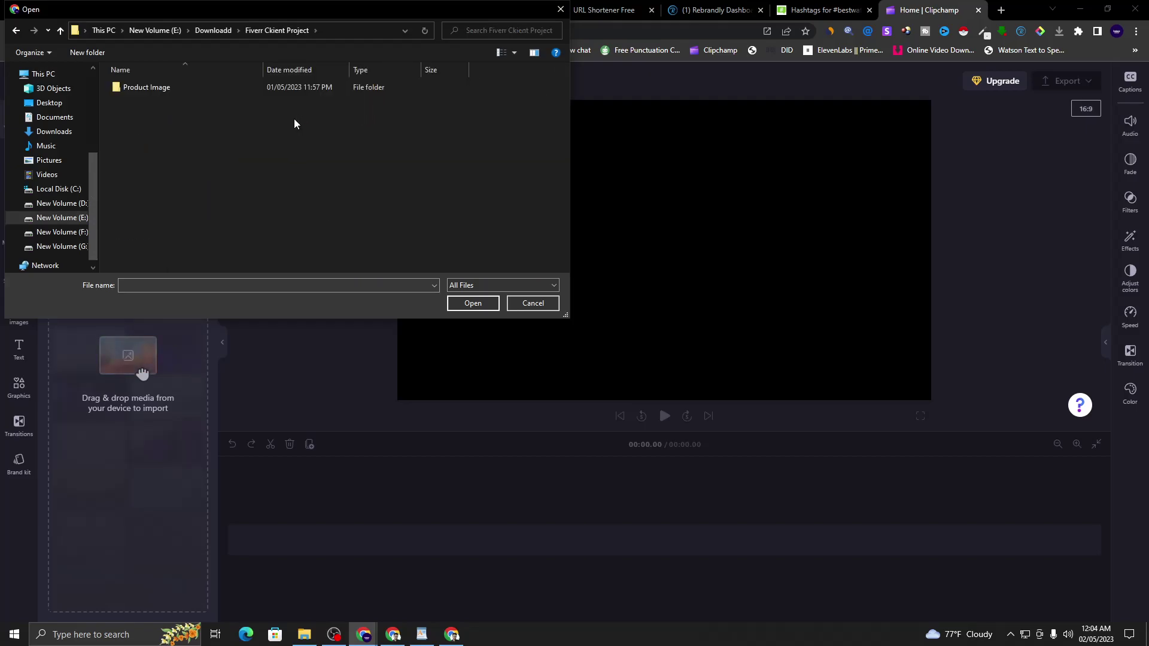
pyautogui.doubleClick(245, 89)
pyautogui.moveTo(428, 179); pyautogui.dragTo(138, 103)
pyautogui.click(458, 304)
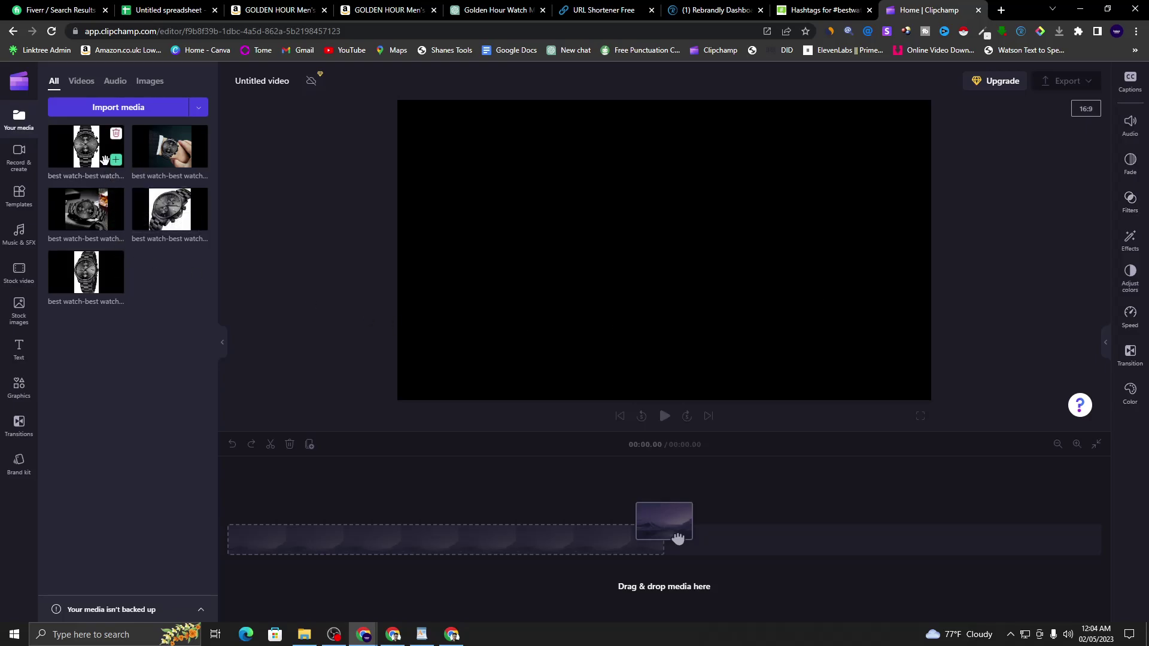
# - Add all five watch images to the timeline in order
pyautogui.click(115, 160)
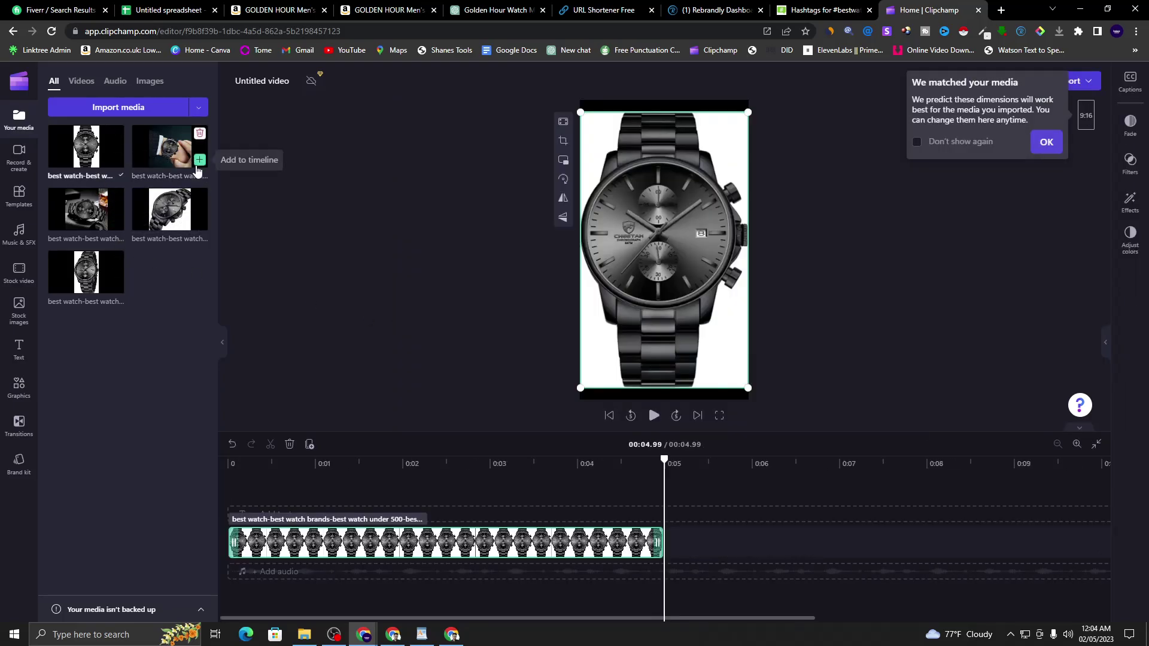
pyautogui.click(196, 162)
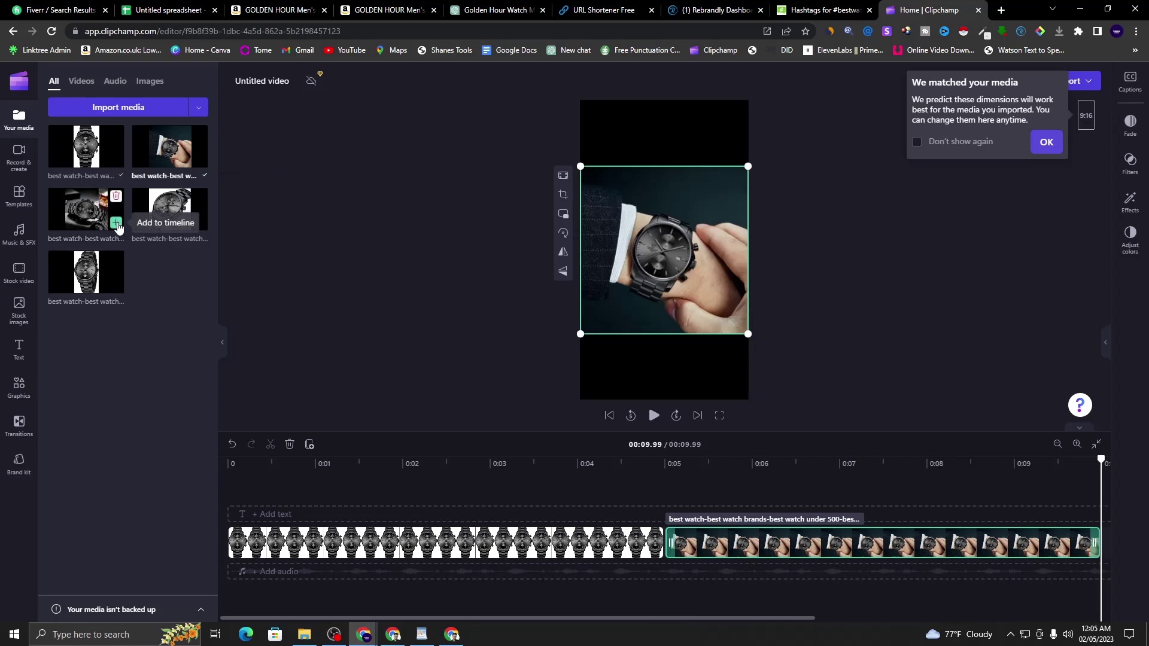
pyautogui.click(115, 223)
pyautogui.click(199, 223)
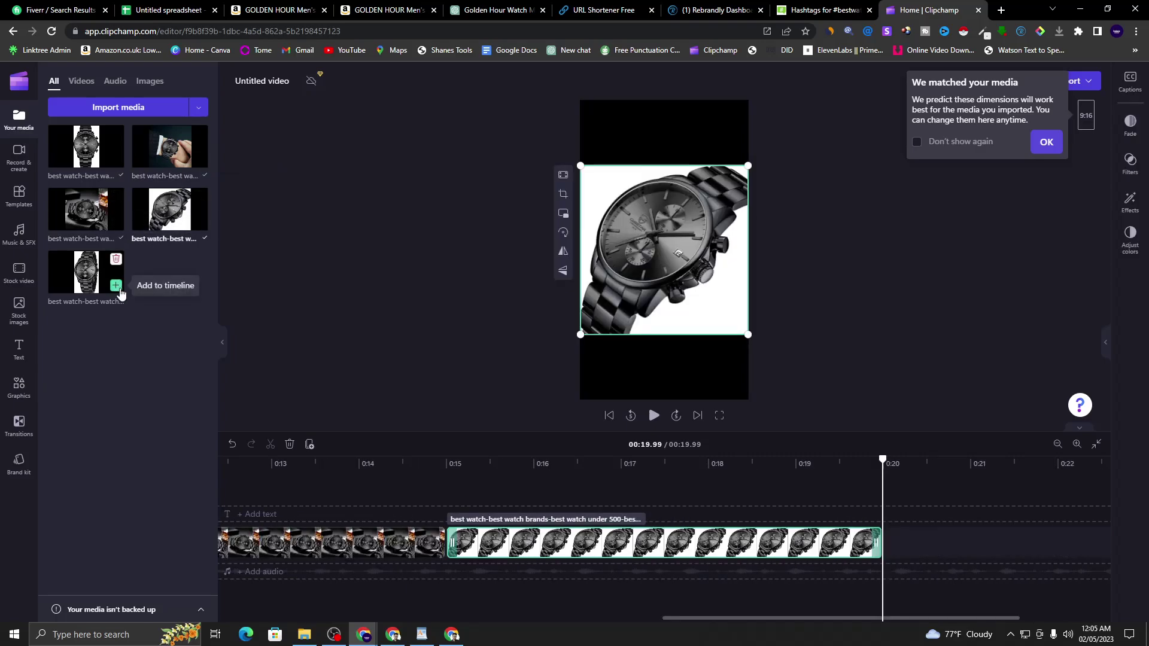
pyautogui.click(116, 286)
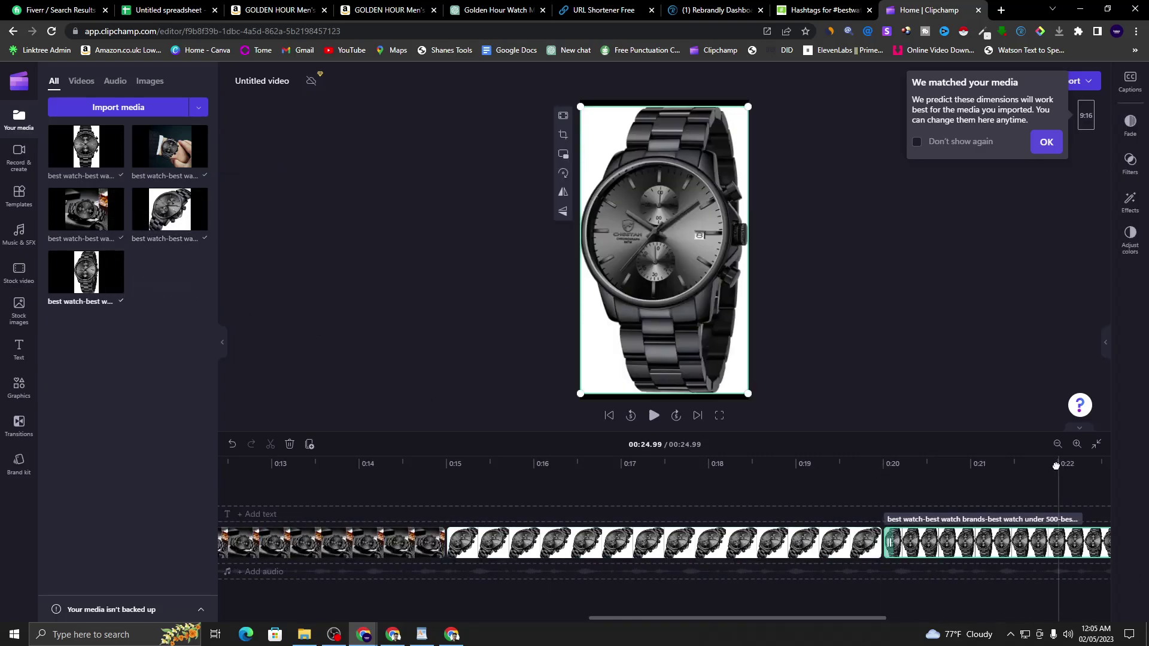
# - Zoom the timeline out to show every clip and move the last watch clip to the start
pyautogui.click(1057, 443)
pyautogui.click(1057, 443)
pyautogui.click(1058, 444)
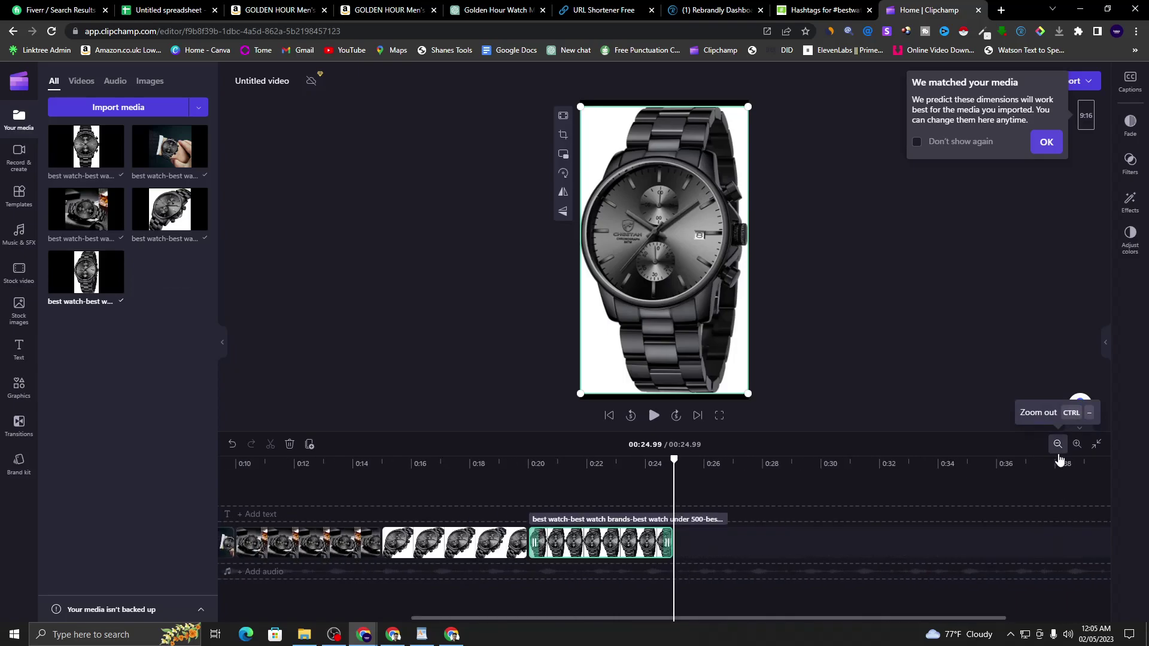
pyautogui.click(1057, 443)
pyautogui.moveTo(742, 622); pyautogui.dragTo(635, 619)
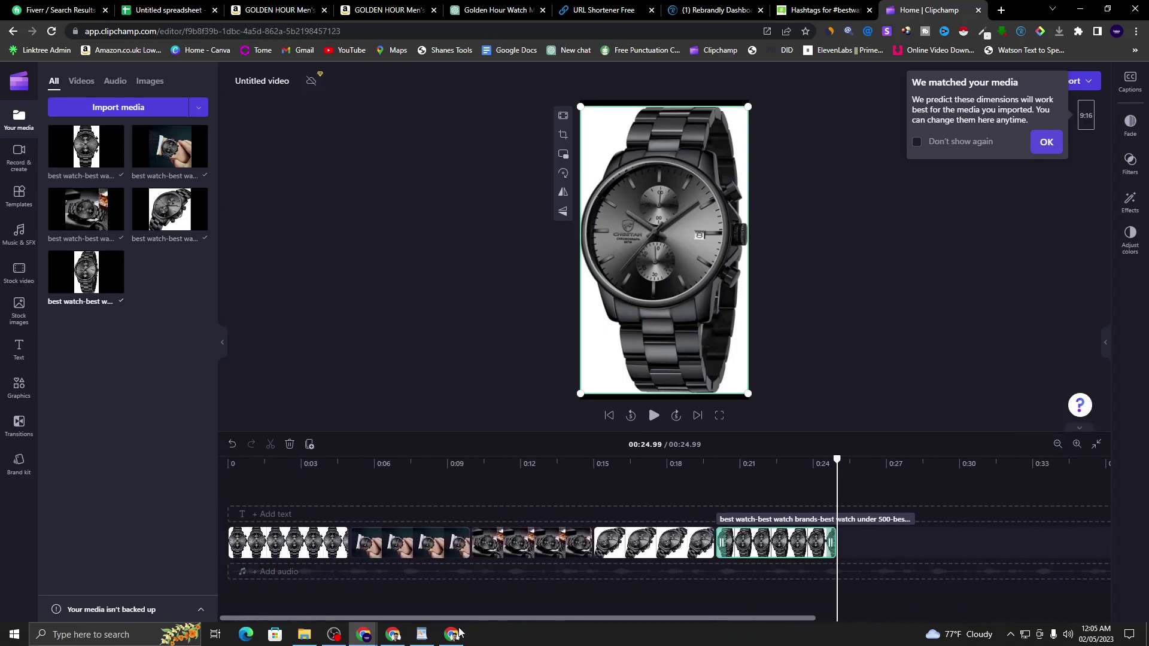
pyautogui.moveTo(778, 542); pyautogui.dragTo(306, 550)
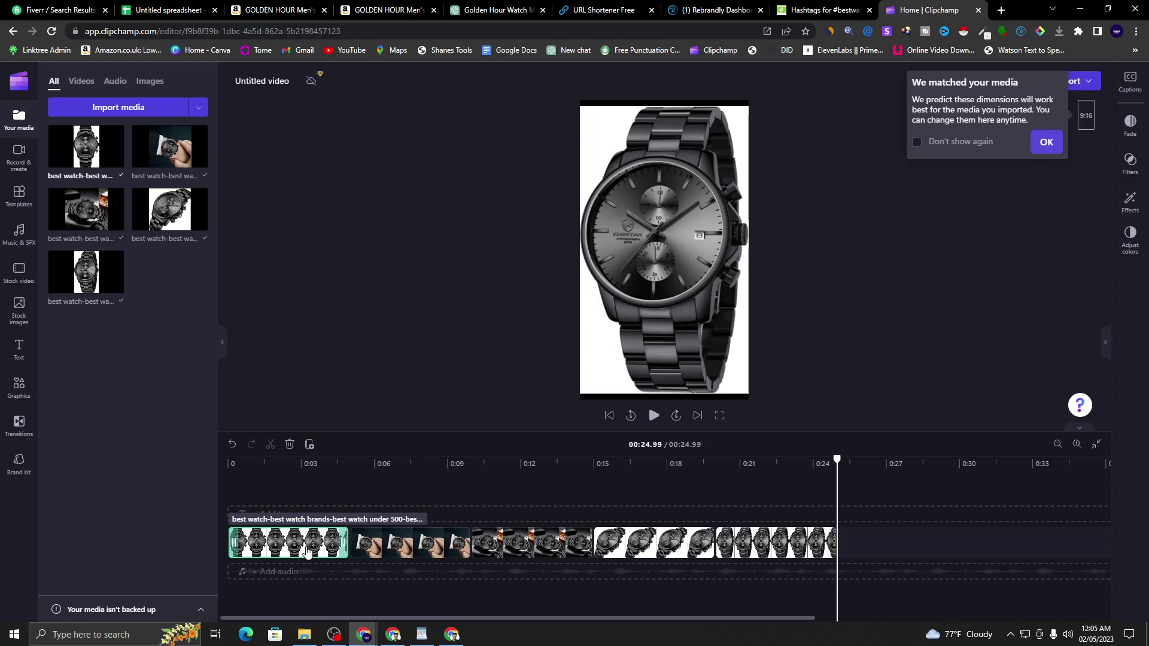
# - Review the clips by jumping playback to 0:05, 0:10, 0:15 and 0:20, then back to start
pyautogui.click(349, 472)
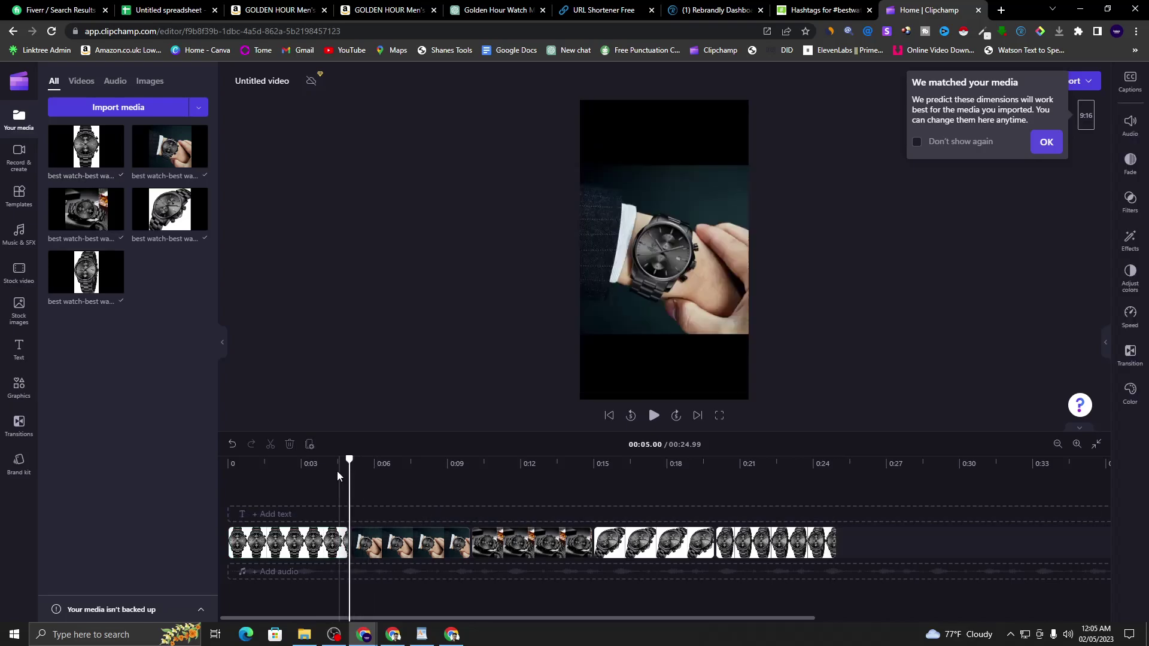
pyautogui.moveTo(350, 461); pyautogui.dragTo(333, 463)
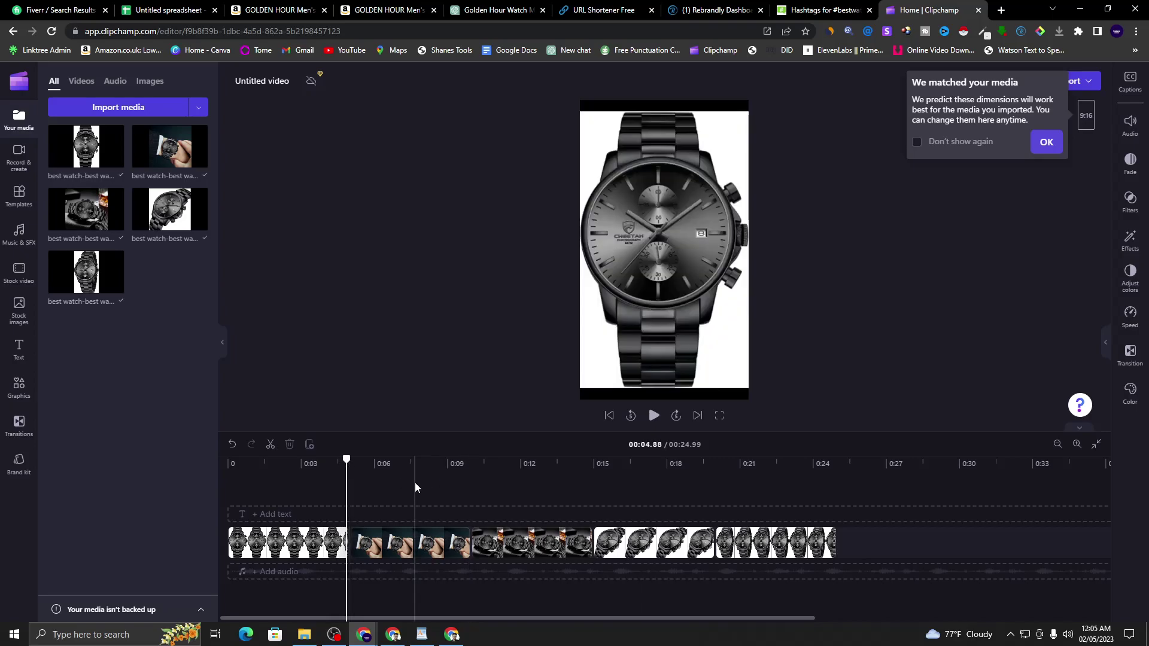
pyautogui.click(334, 548)
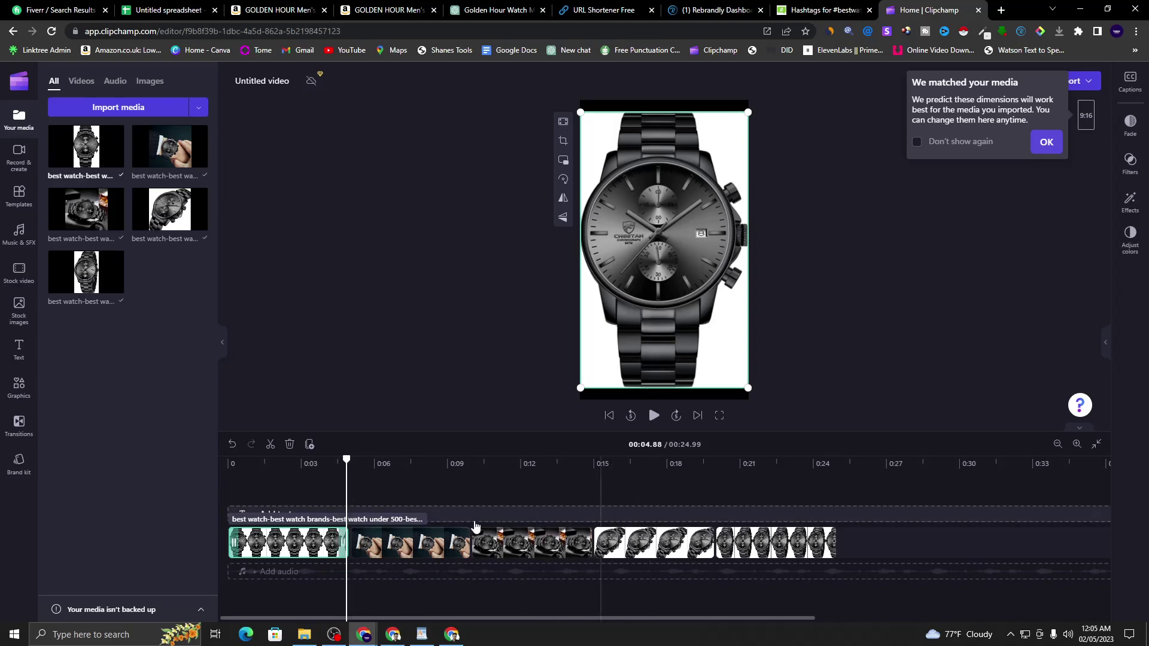
pyautogui.moveTo(347, 537); pyautogui.dragTo(355, 538)
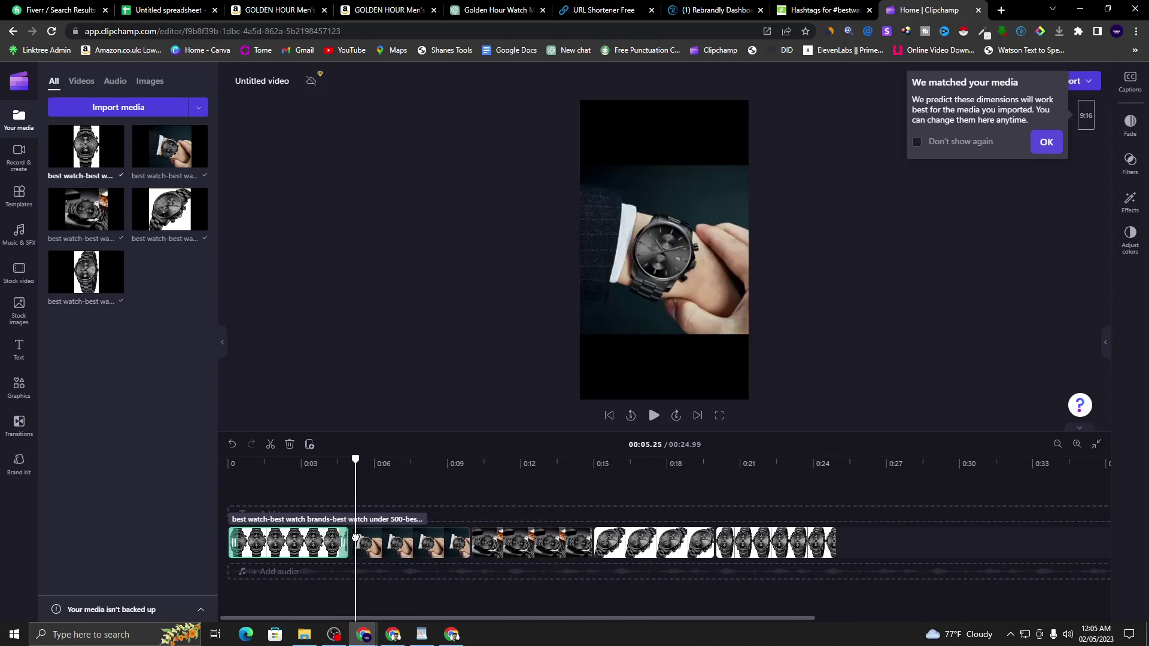
pyautogui.click(357, 535)
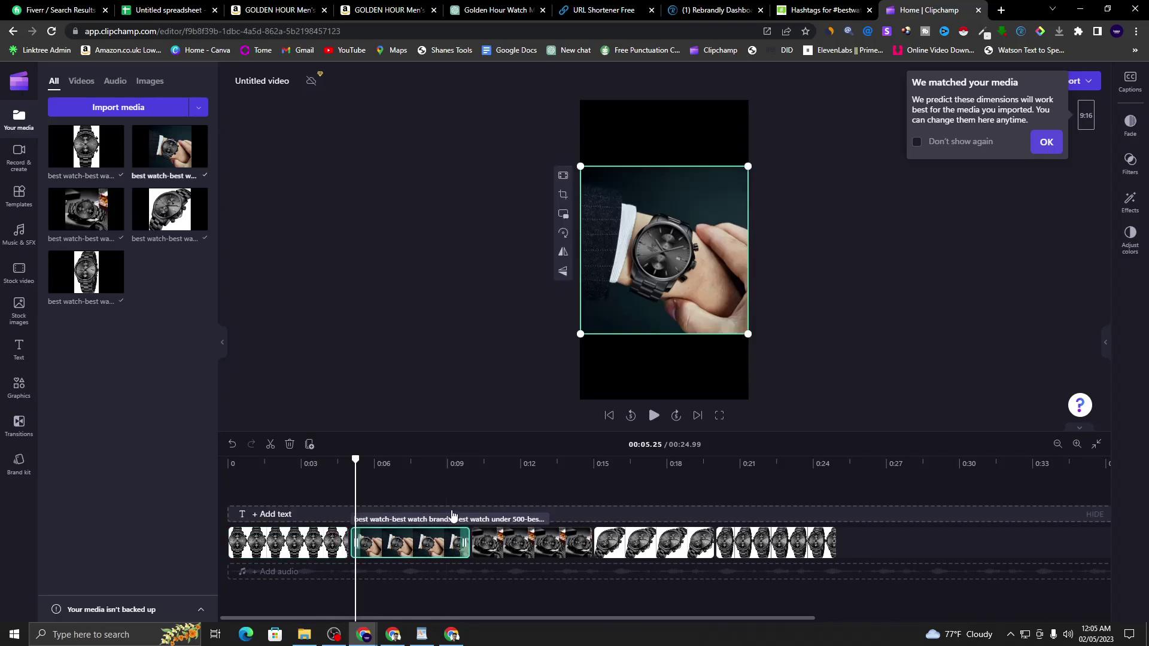
pyautogui.click(470, 498)
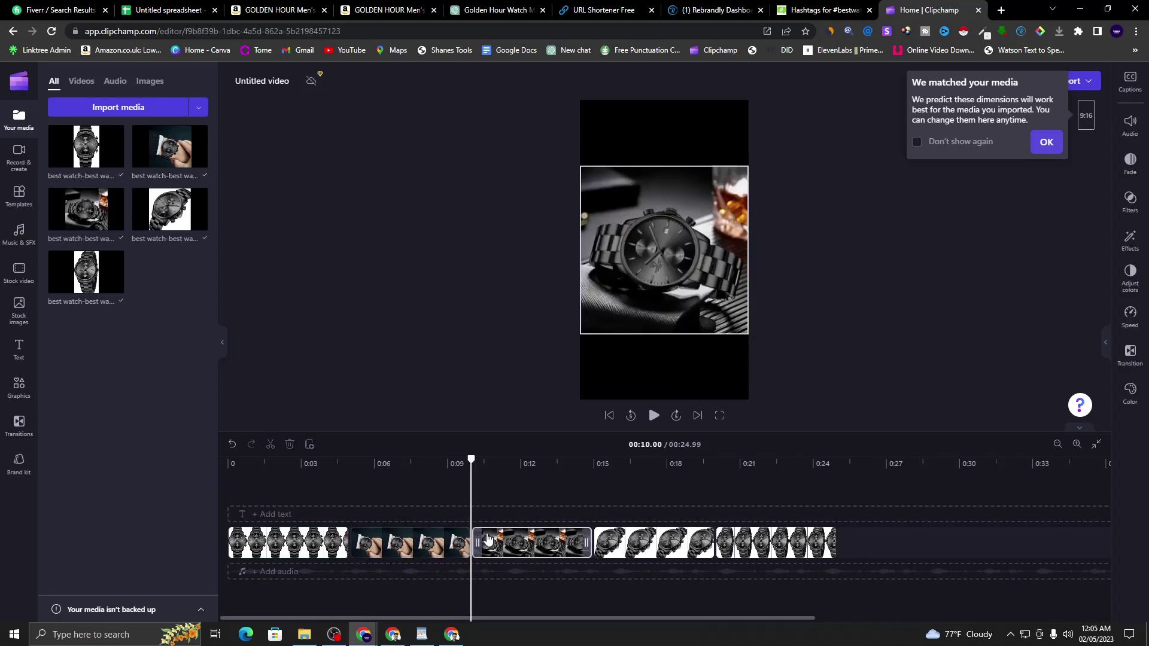
pyautogui.click(593, 493)
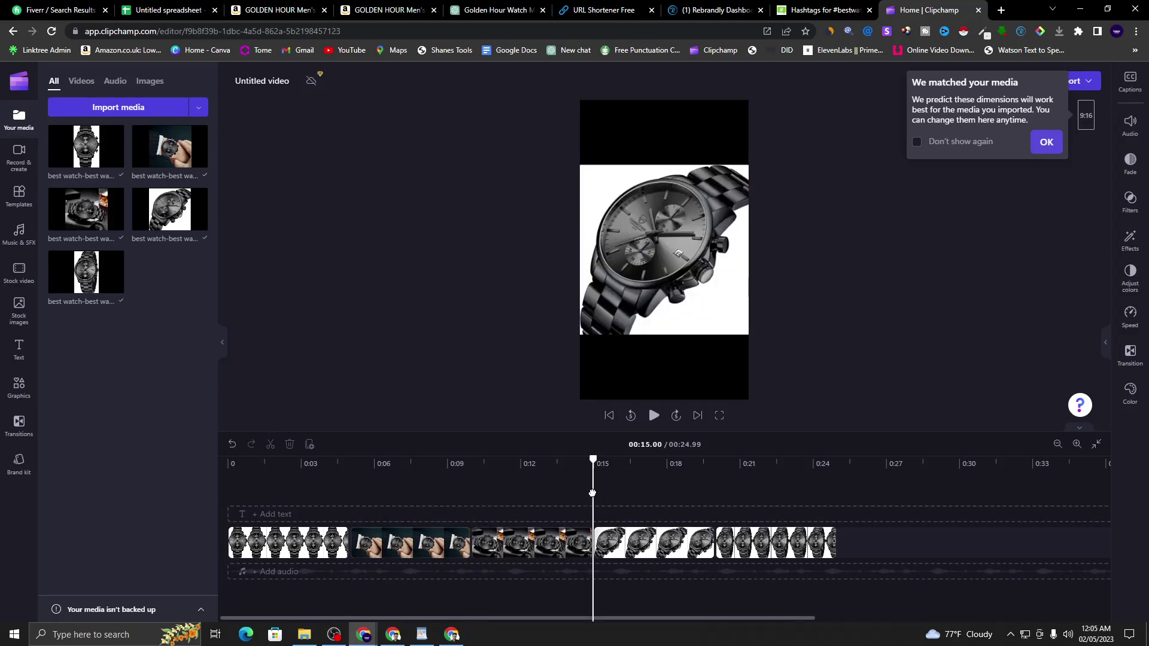
pyautogui.click(715, 497)
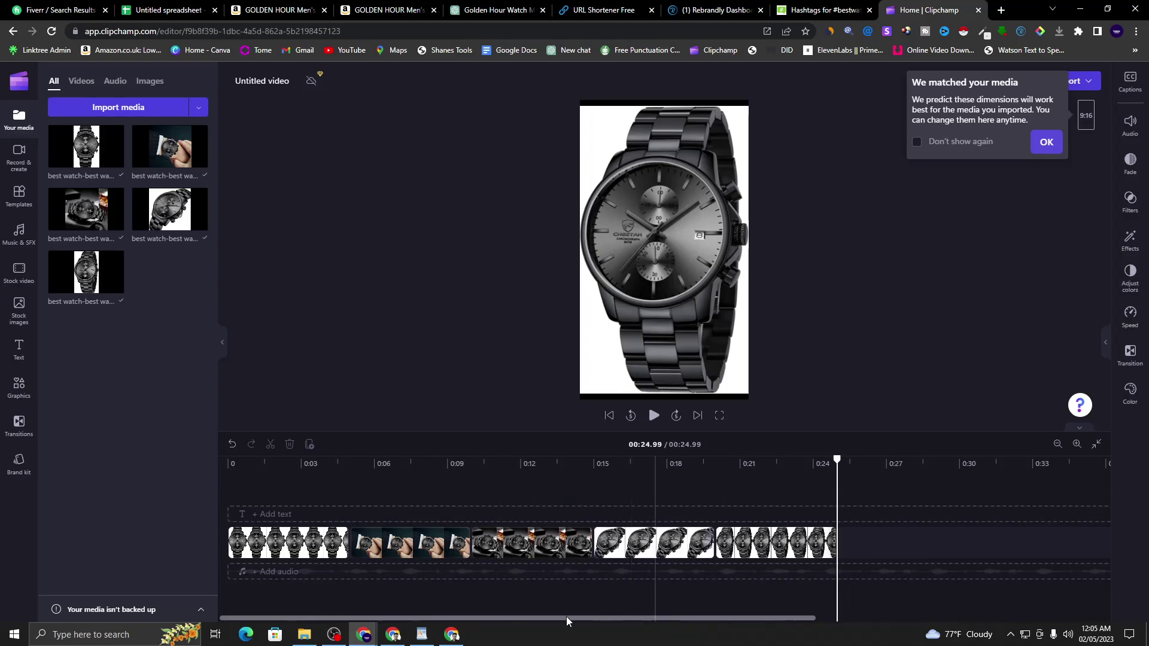
pyautogui.click(245, 490)
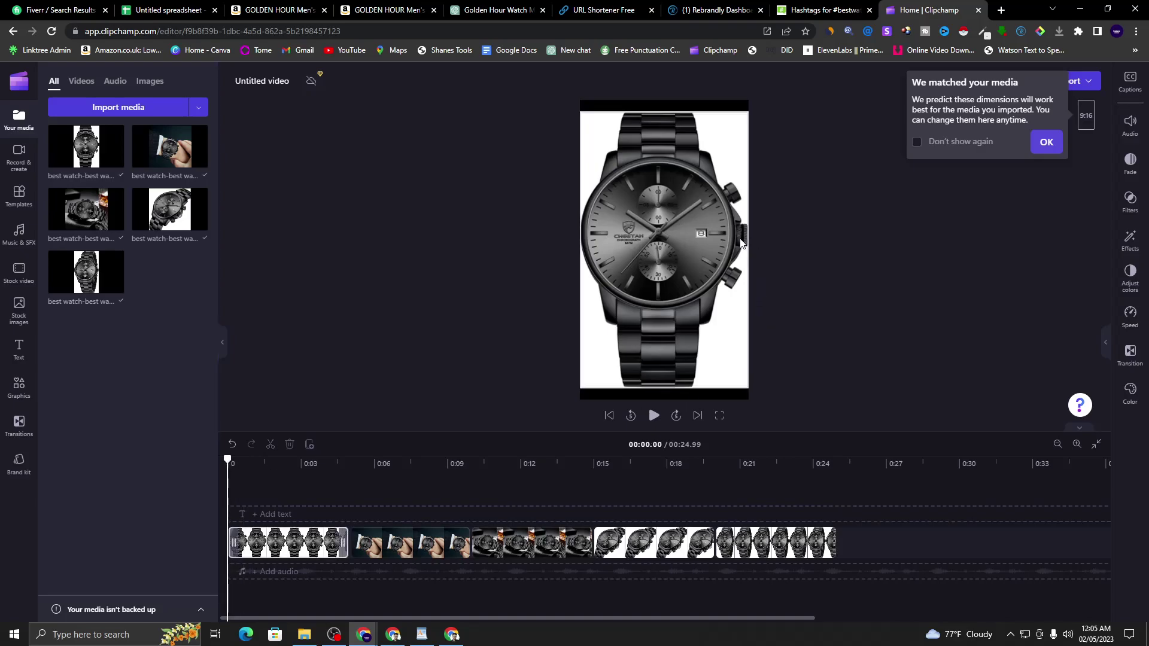
# - Make the first watch image fill the frame, then select the wrist-shot clip in the preview
pyautogui.click(650, 219)
pyautogui.click(568, 126)
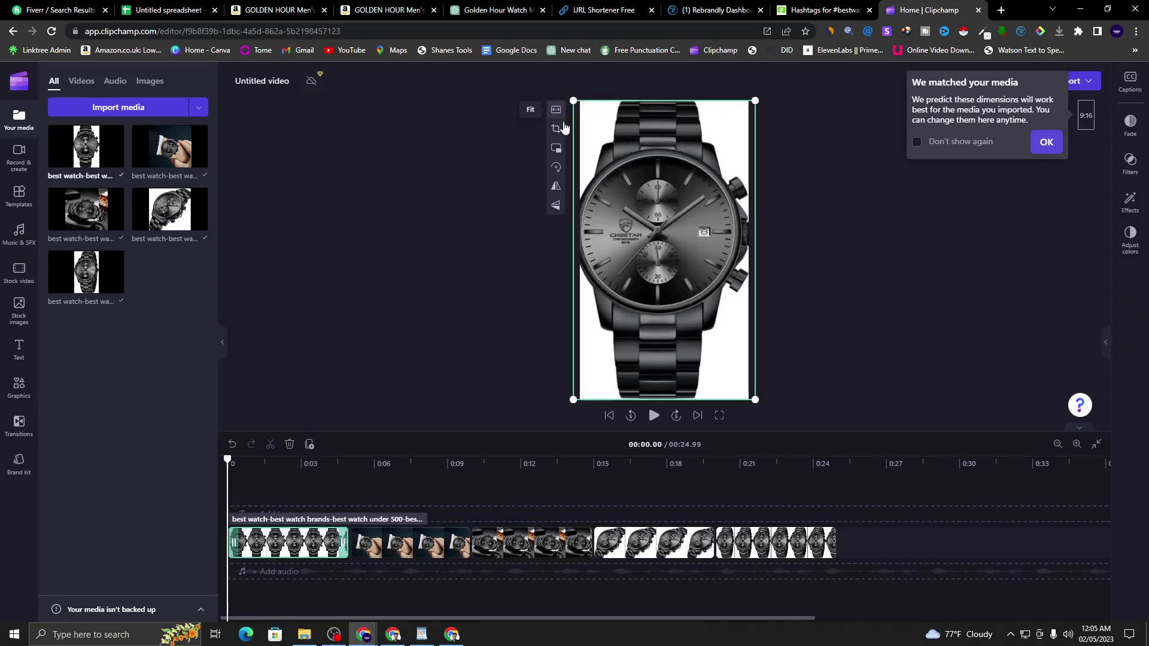
pyautogui.click(802, 263)
pyautogui.click(389, 547)
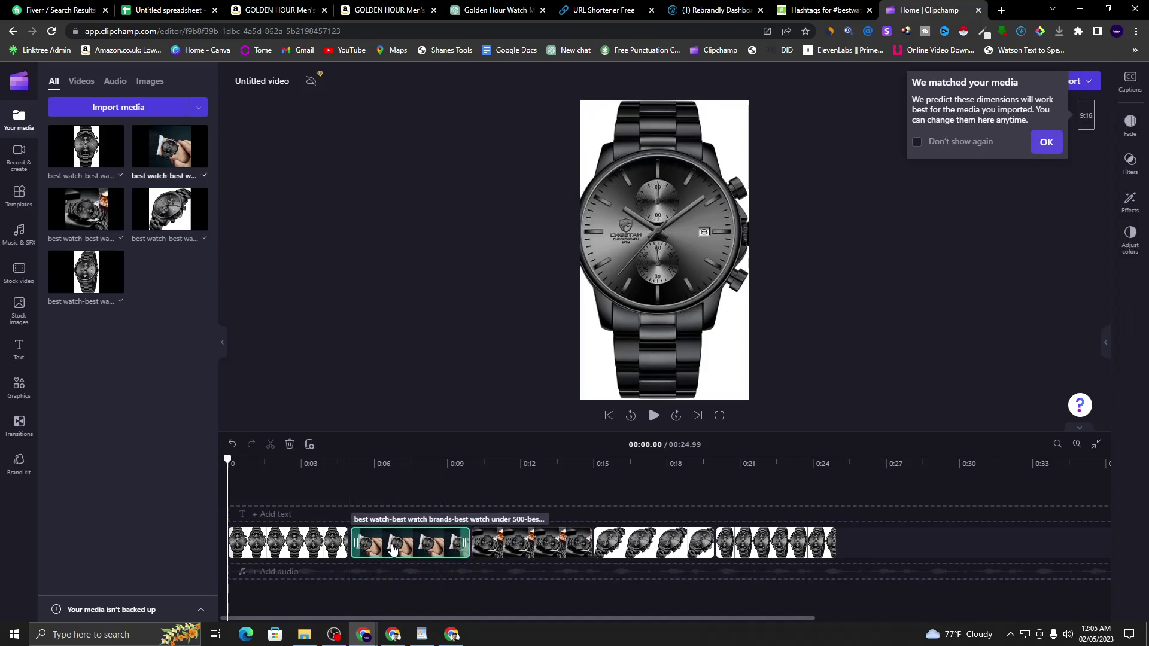
pyautogui.click(416, 509)
pyautogui.click(674, 250)
# - Make the wrist-shot and third watch images fill the frame, shifting the third slightly right
pyautogui.click(561, 175)
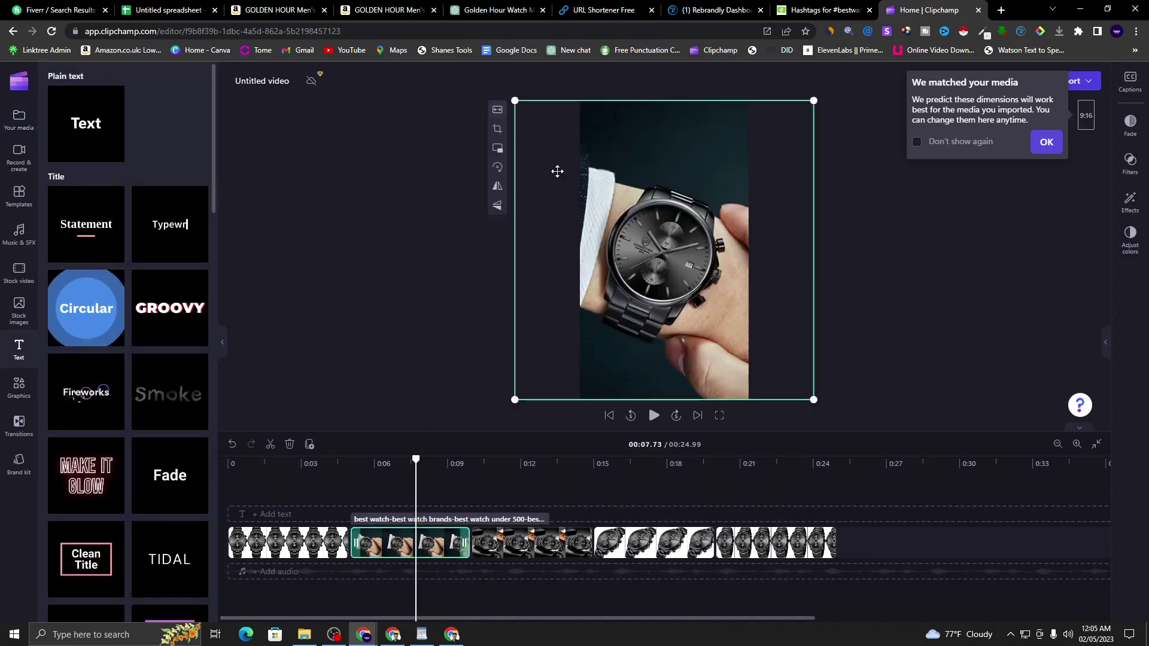
pyautogui.click(520, 490)
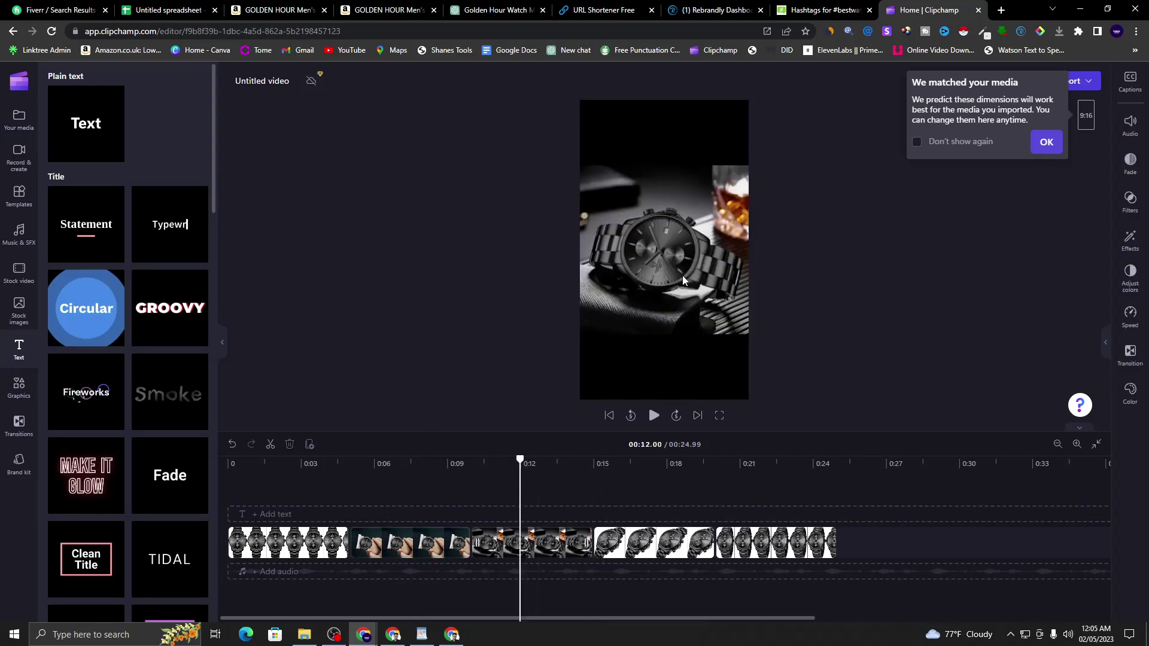
pyautogui.click(654, 194)
pyautogui.click(562, 175)
pyautogui.moveTo(627, 315); pyautogui.dragTo(642, 323)
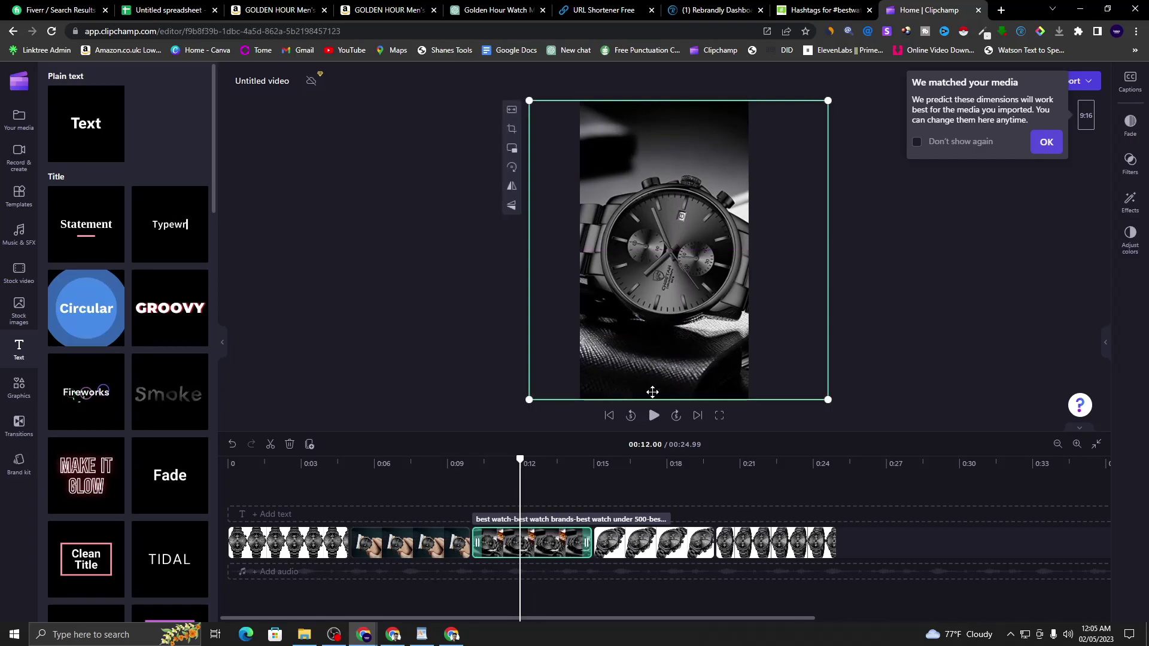
# - Make the fourth watch image fill the frame and reposition it slightly right and down
pyautogui.click(651, 502)
pyautogui.click(623, 232)
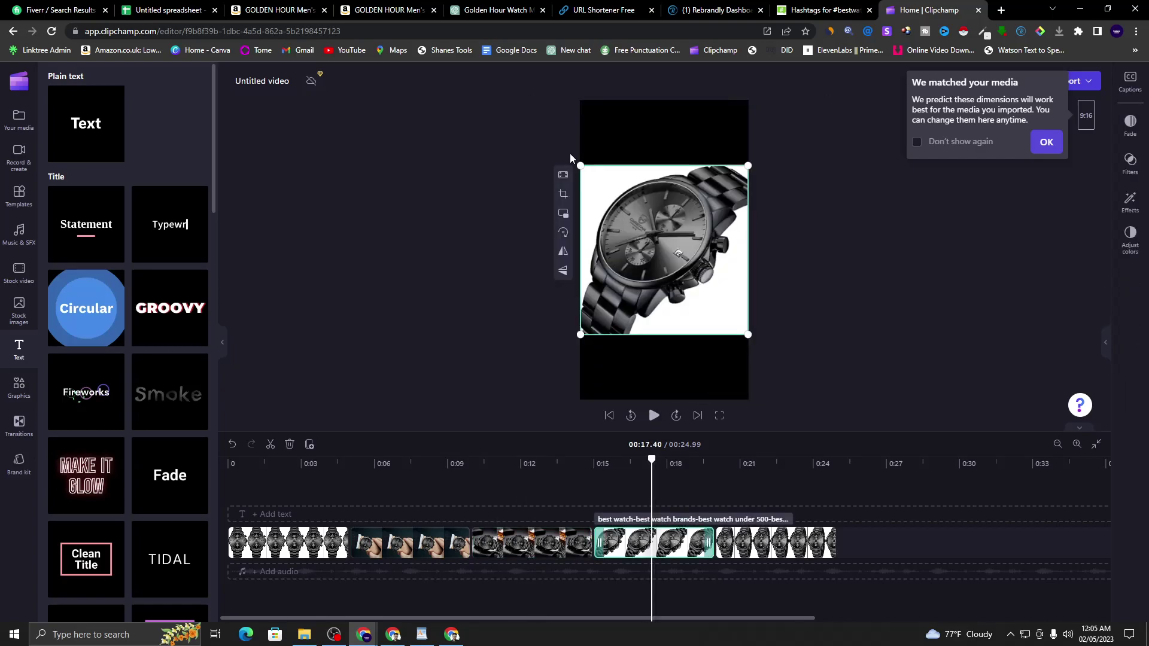
pyautogui.click(565, 175)
pyautogui.moveTo(629, 285); pyautogui.dragTo(644, 286)
pyautogui.moveTo(682, 358); pyautogui.dragTo(694, 389)
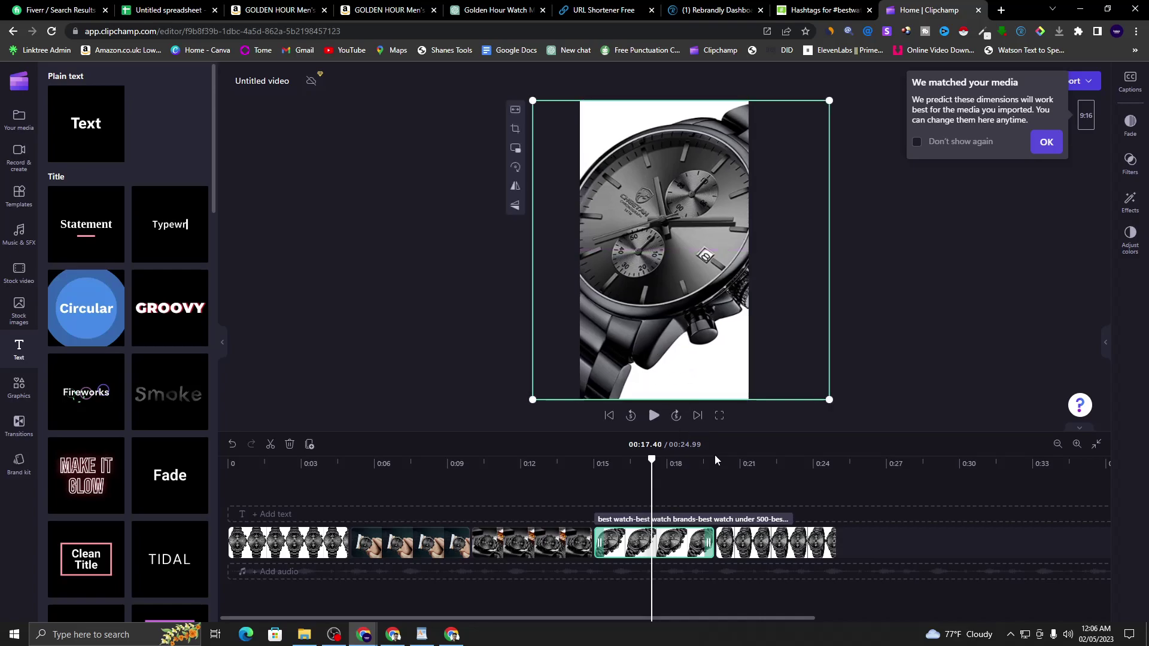
# - Make the fifth watch image at 0:22.30 fill the frame
pyautogui.click(772, 462)
pyautogui.click(586, 150)
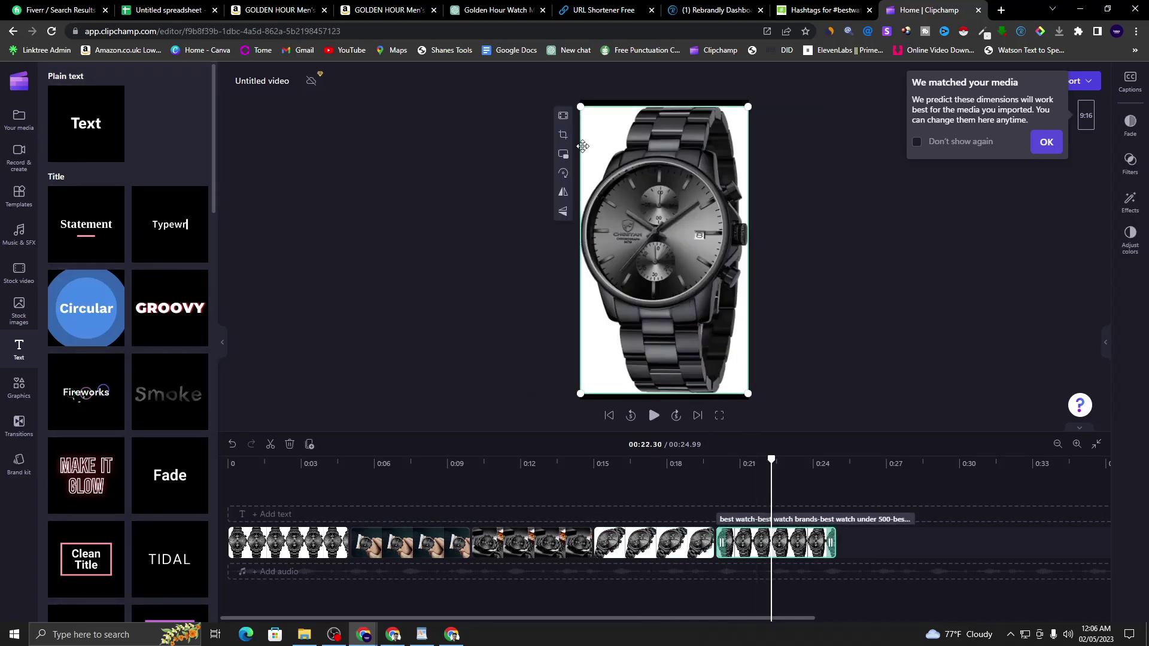
pyautogui.click(562, 117)
pyautogui.click(774, 235)
# - Select the first timeline clip and bring up its list of video effects
pyautogui.click(289, 546)
pyautogui.click(297, 546)
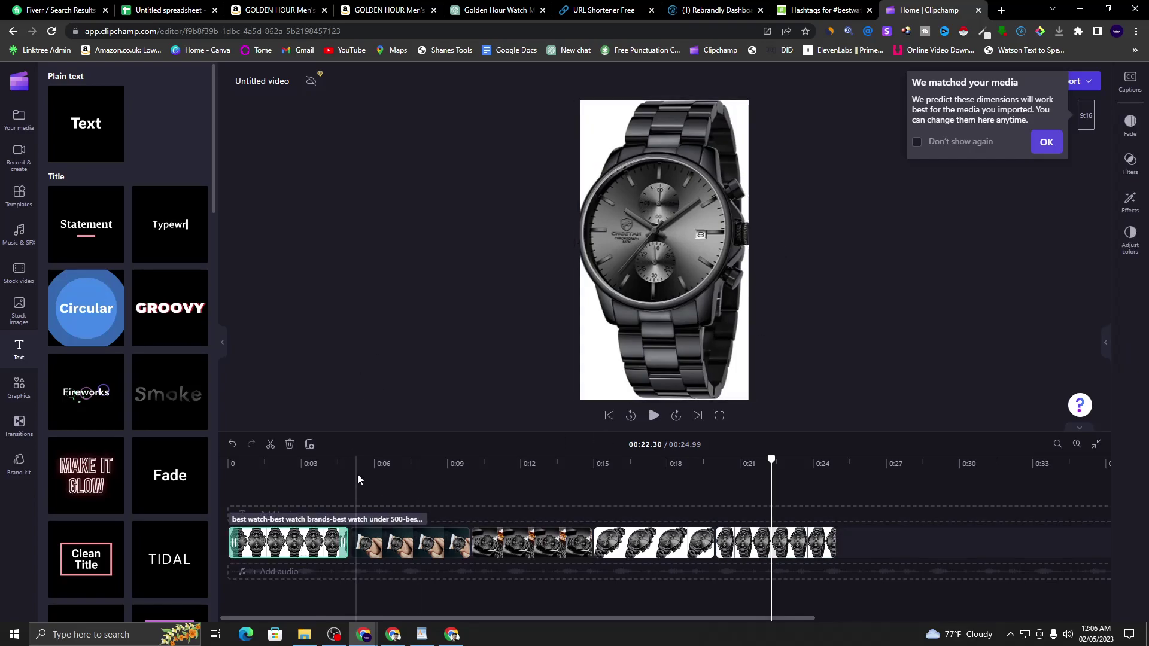
pyautogui.click(1137, 208)
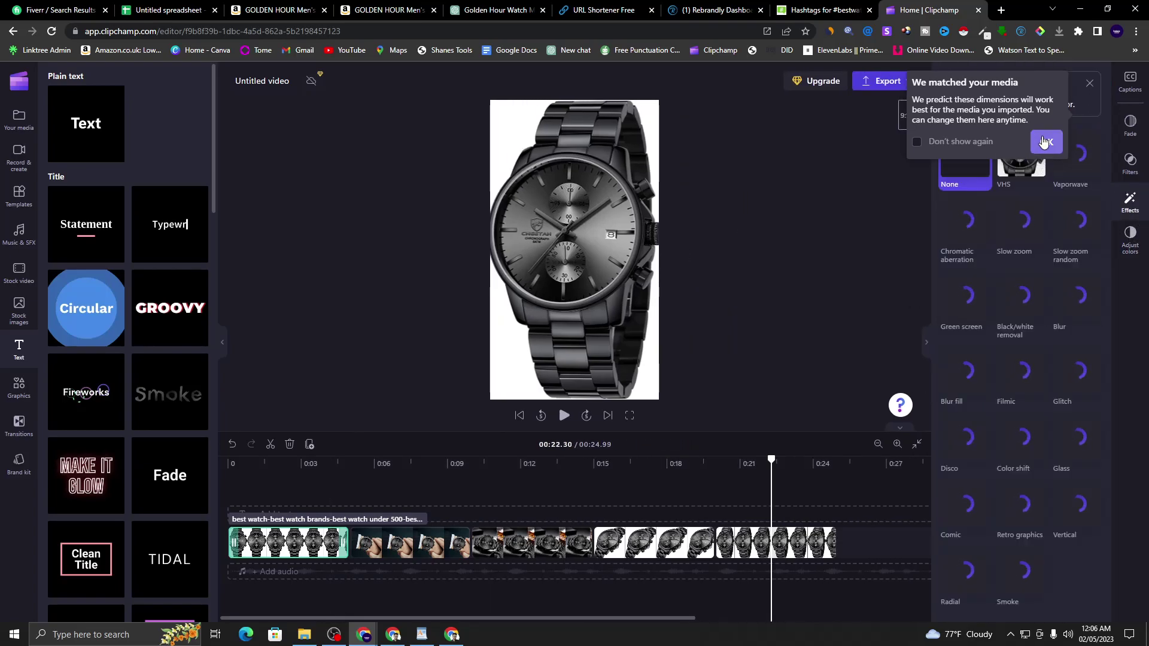
# - Apply Slow zoom to the first clip and play the video to preview it
pyautogui.click(1045, 142)
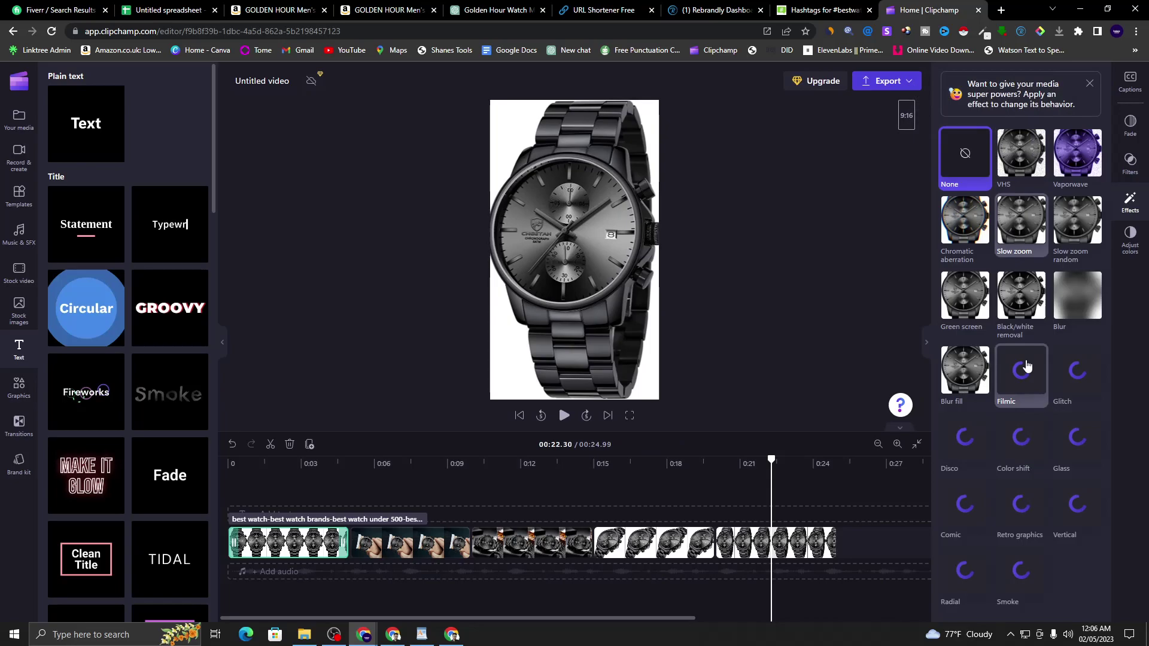
pyautogui.click(1022, 235)
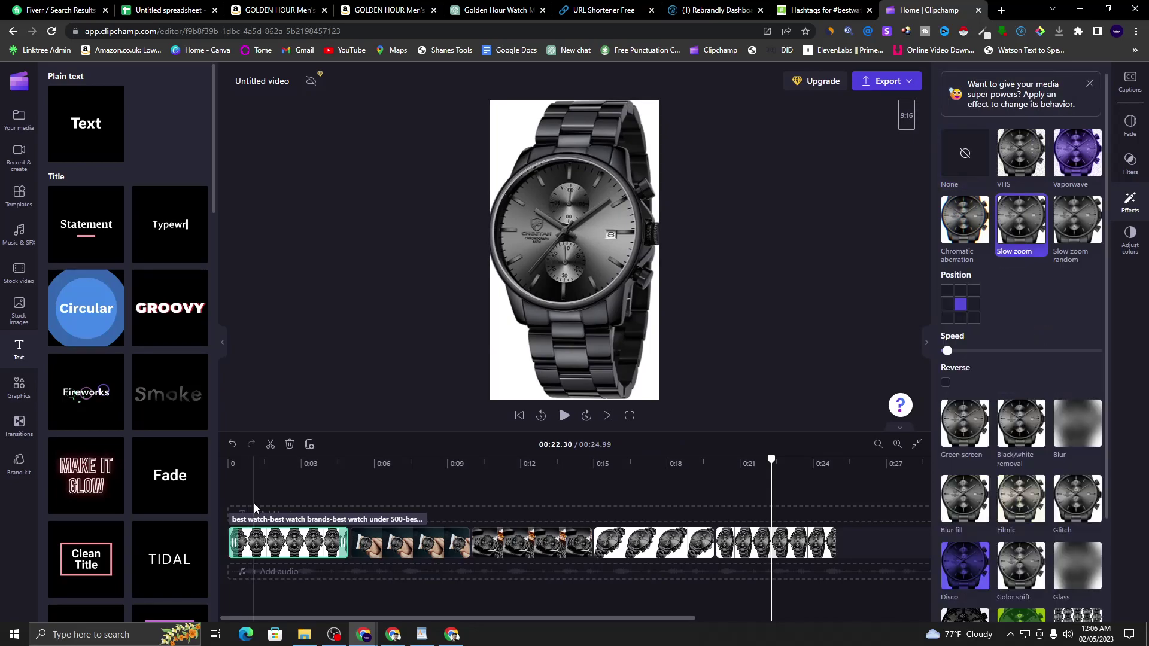
pyautogui.click(254, 504)
pyautogui.click(563, 415)
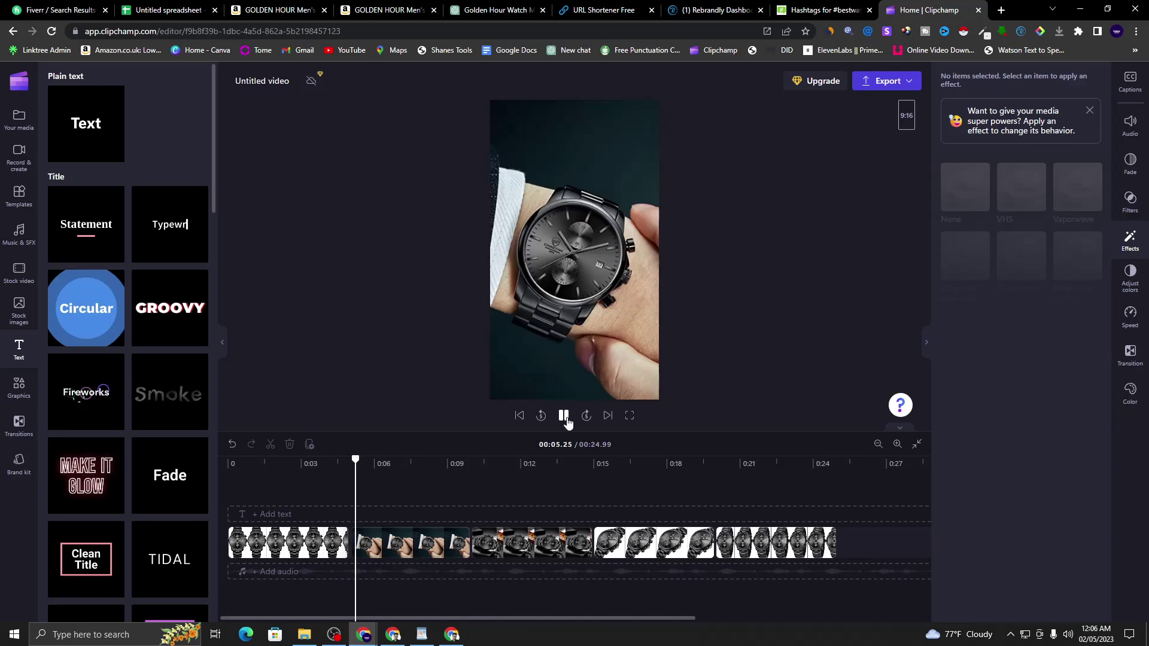
pyautogui.click(564, 415)
# - Apply Slow zoom to the second, third and fourth clips
pyautogui.click(377, 544)
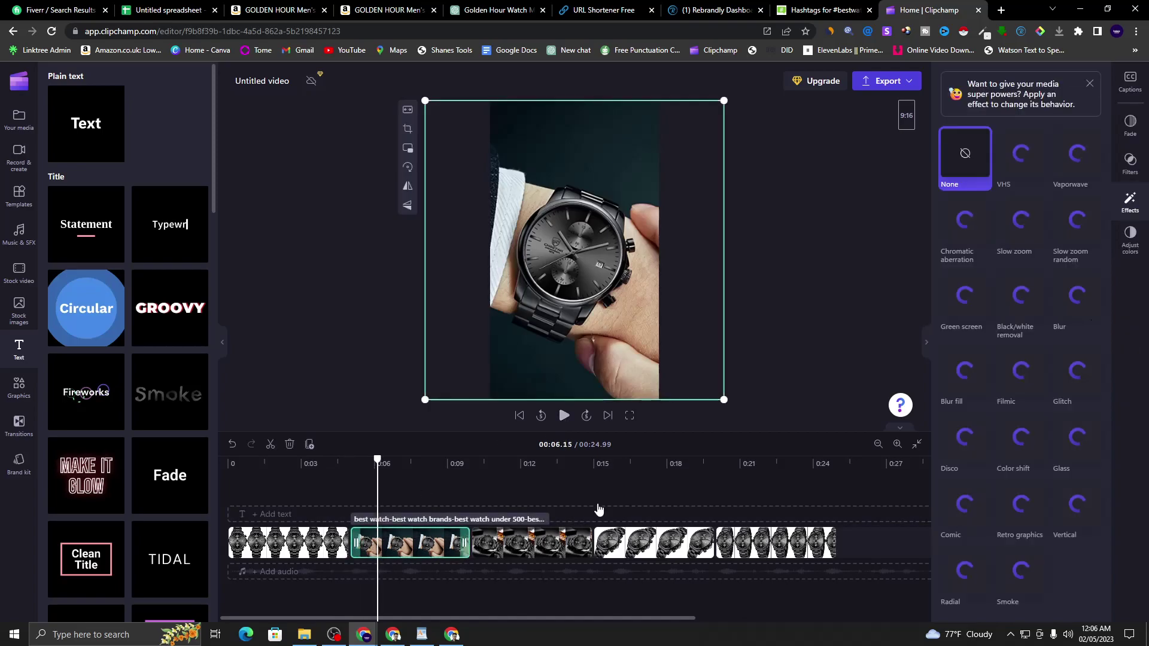
pyautogui.click(1022, 233)
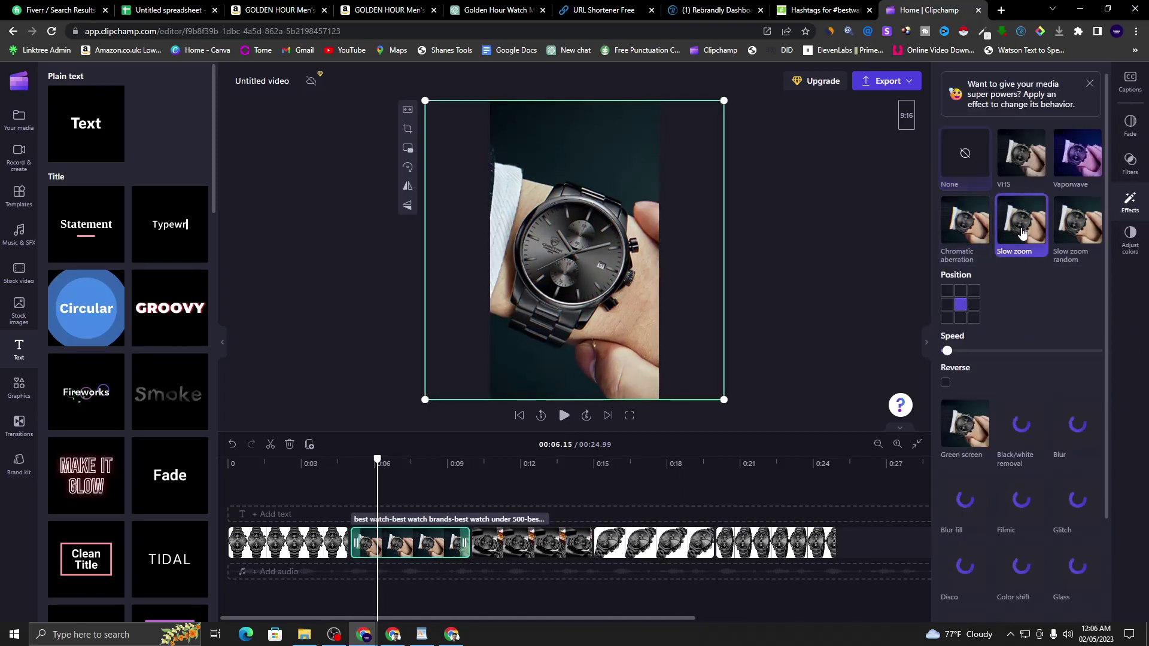
pyautogui.click(568, 543)
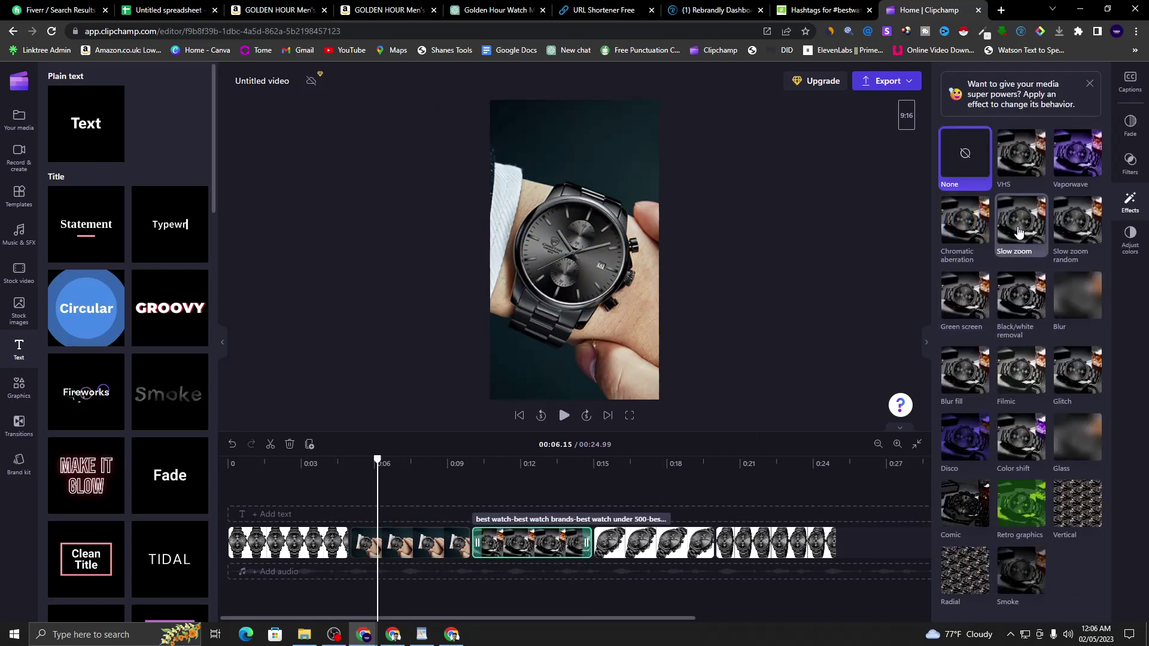
pyautogui.click(1017, 235)
pyautogui.click(646, 542)
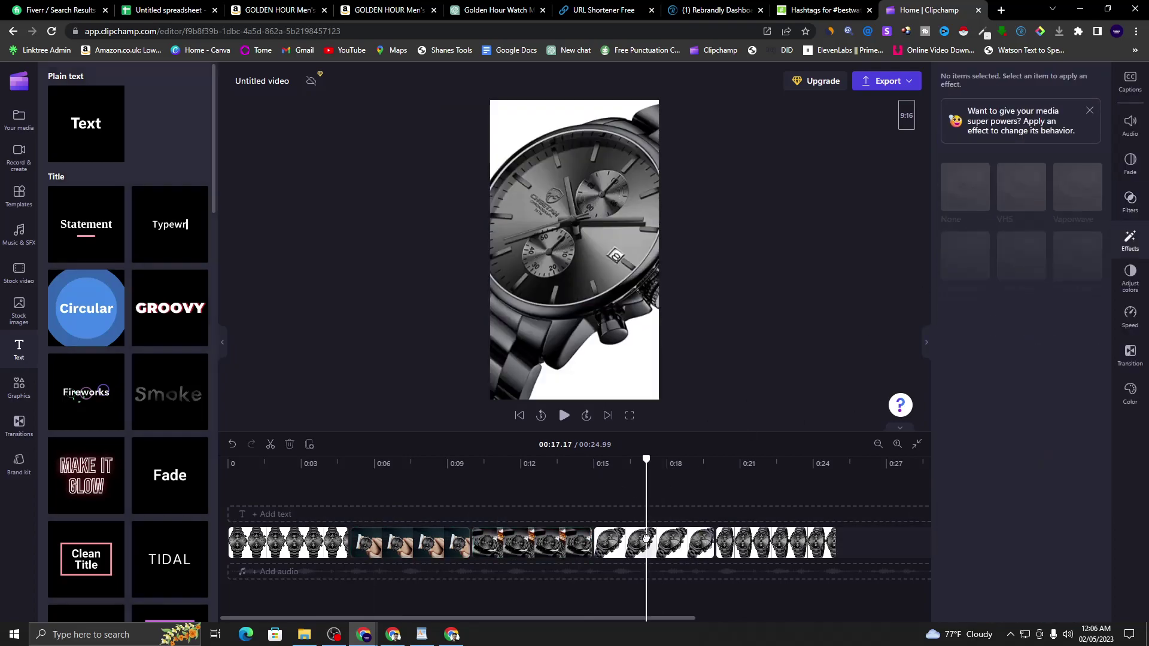
pyautogui.click(628, 537)
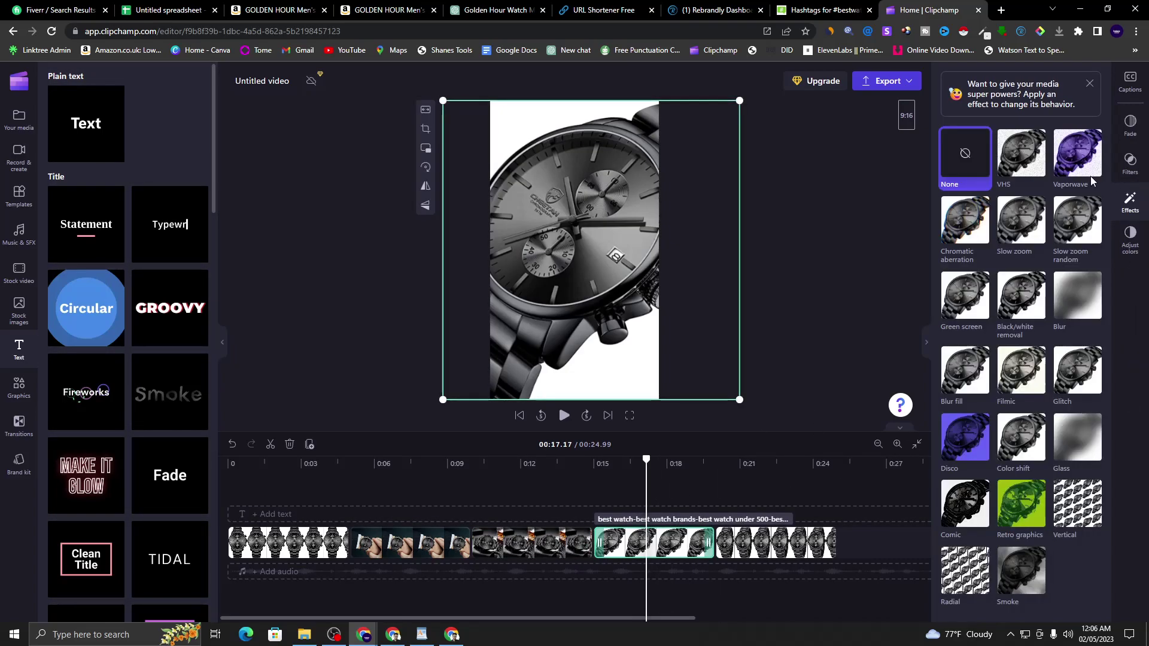
pyautogui.click(1017, 238)
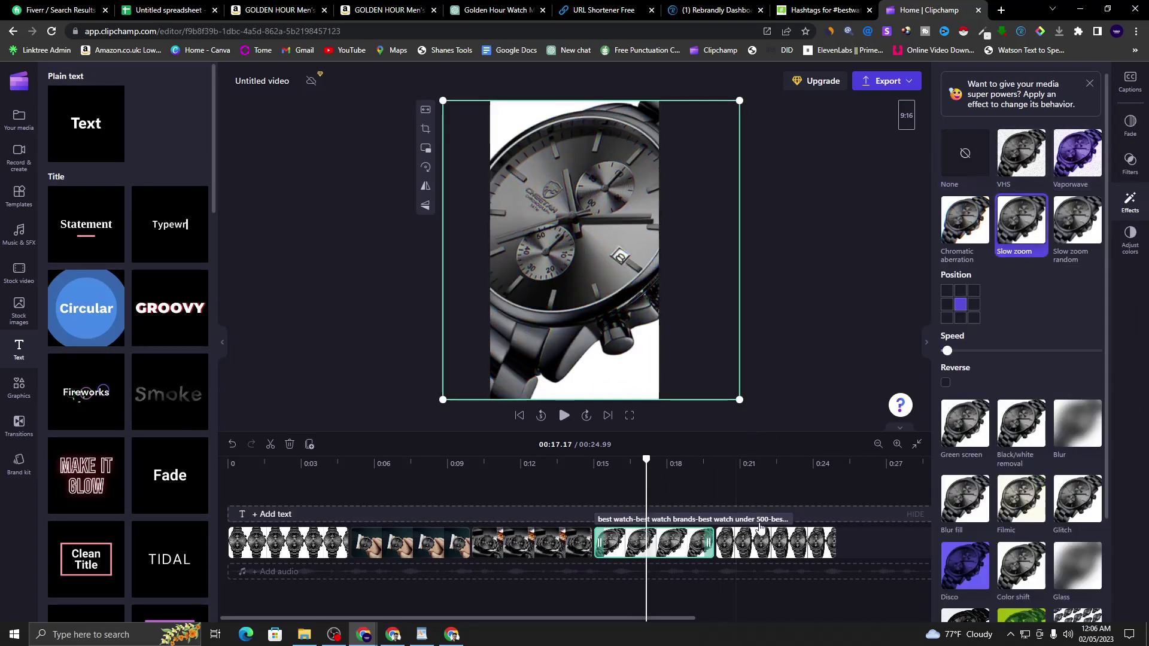
# - Select the fifth clip, replay the video from the start to review, then open a new Chrome tab
pyautogui.click(760, 485)
pyautogui.click(621, 280)
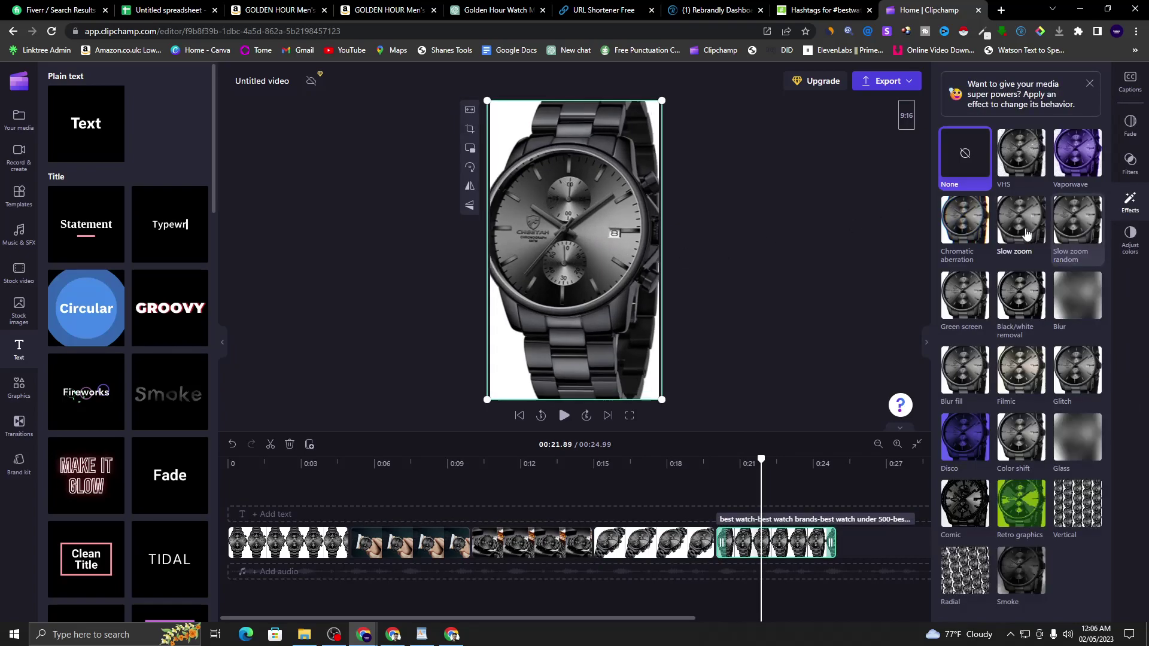
pyautogui.moveTo(765, 468); pyautogui.dragTo(228, 468)
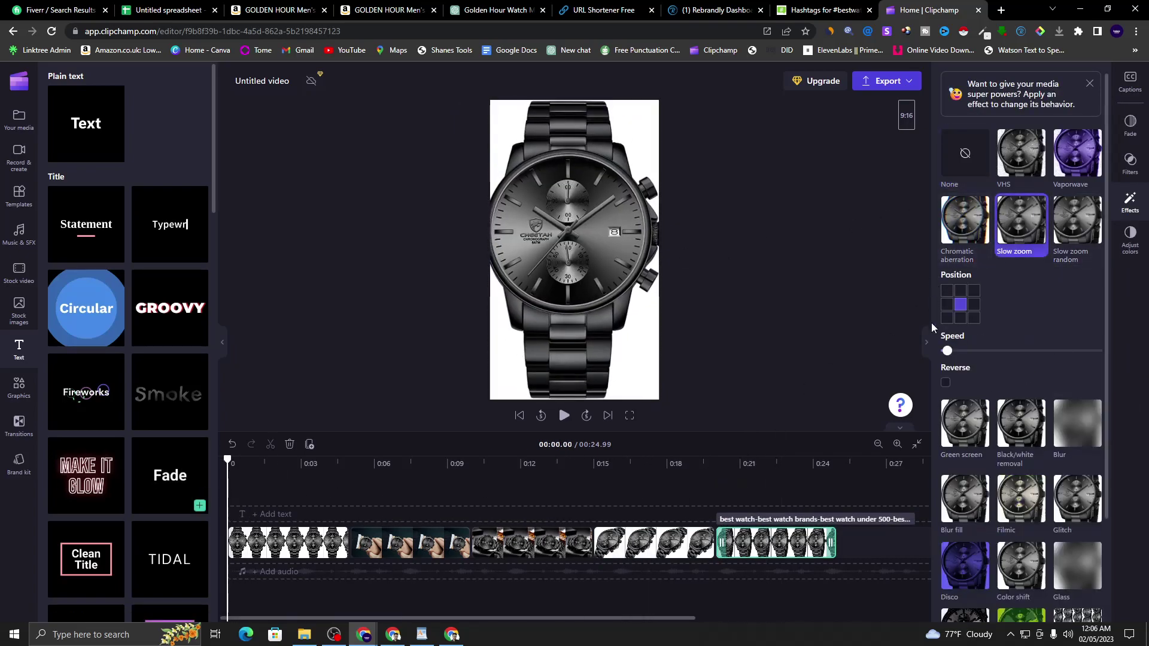
pyautogui.click(930, 340)
pyautogui.click(654, 419)
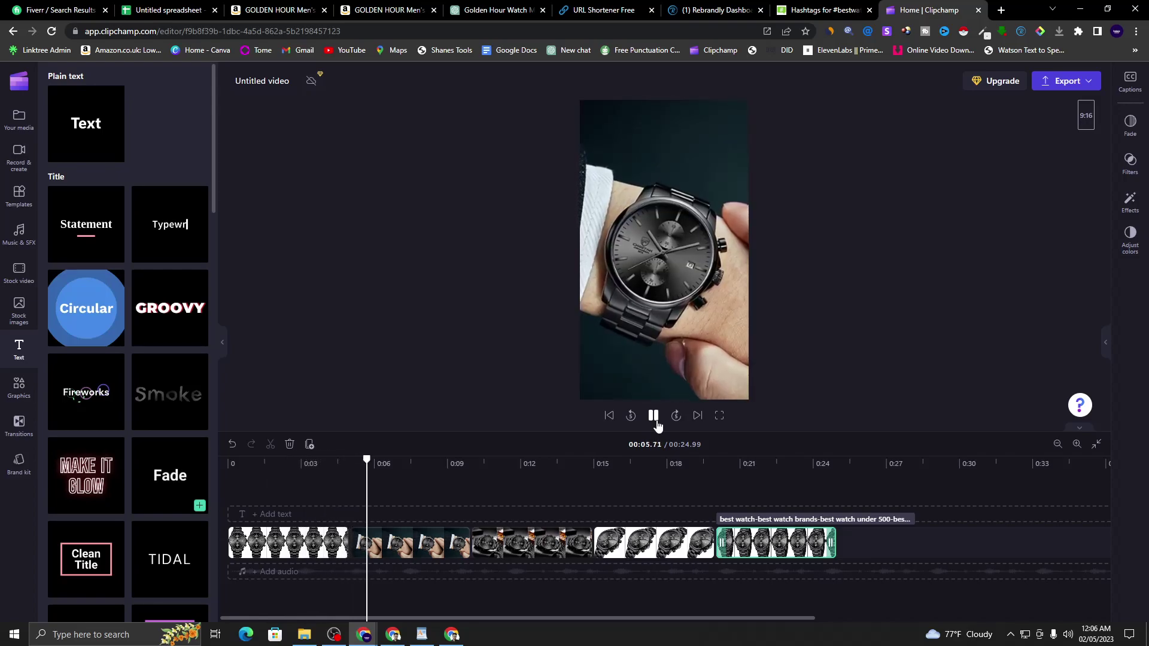
pyautogui.click(654, 419)
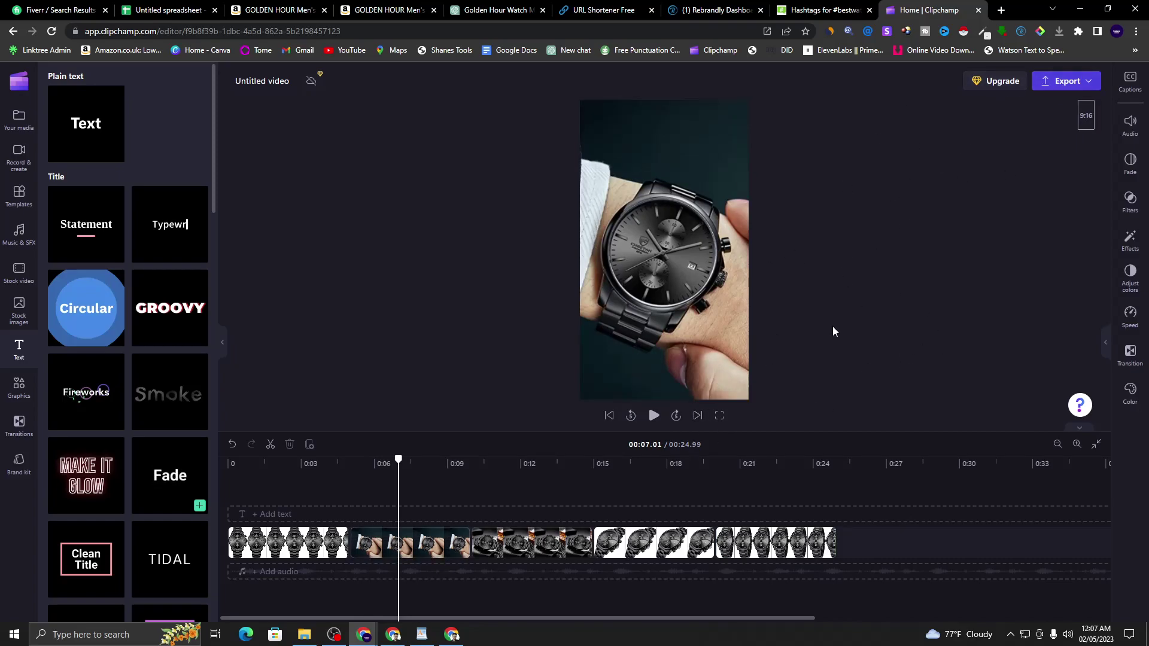
pyautogui.click(998, 10)
# - Search Google for 'facebook video size' and expand the 'What size video is best for Facebook?' answer
pyautogui.click(651, 251)
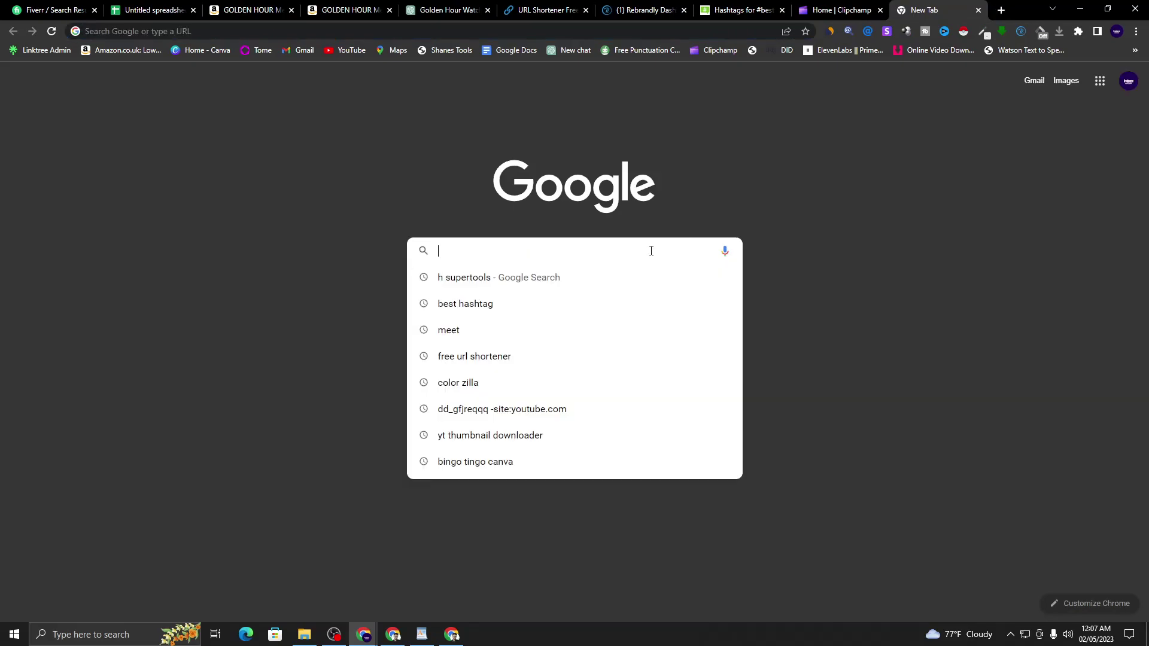
pyautogui.write('fac')
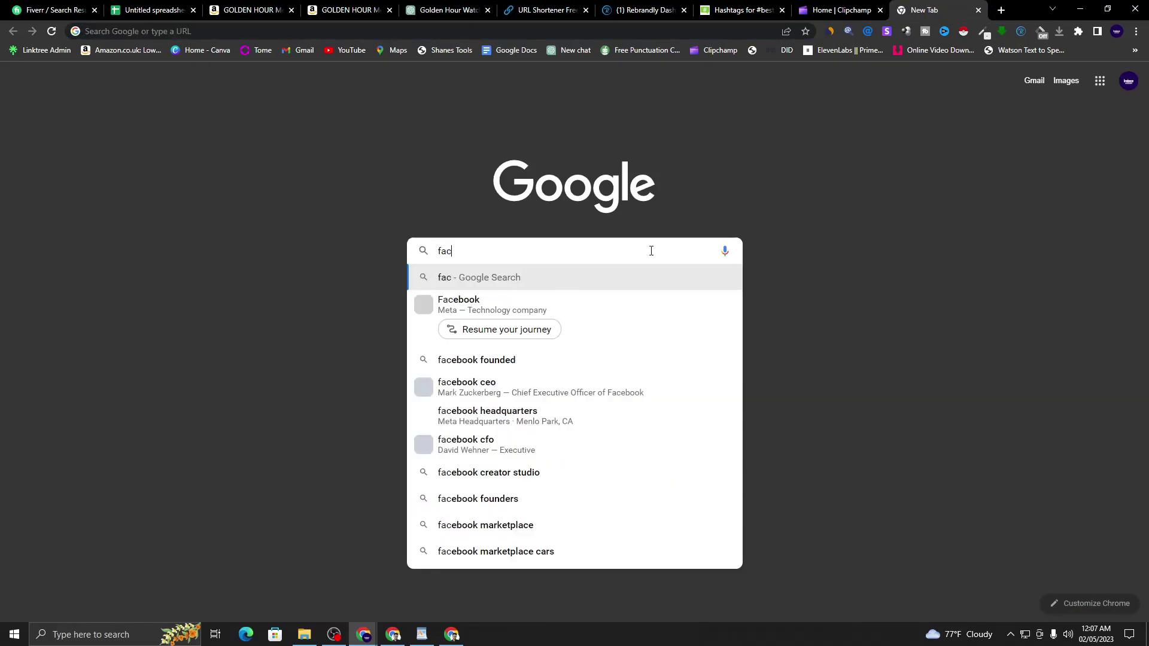
pyautogui.write('eboo')
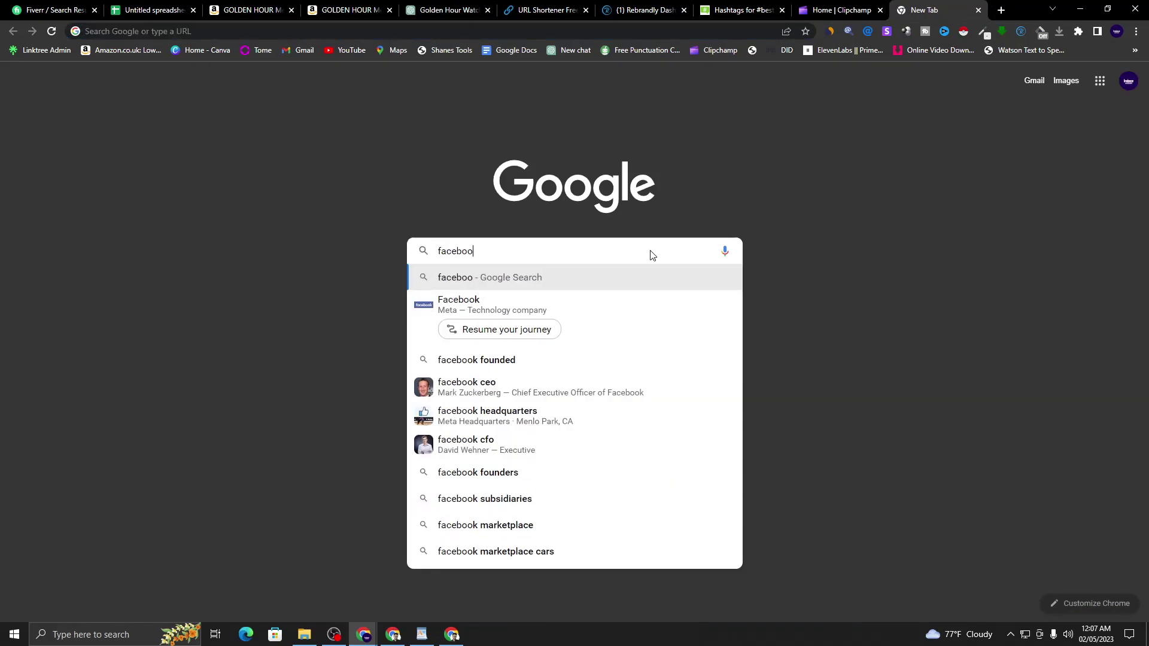
pyautogui.write('k video')
pyautogui.click(512, 304)
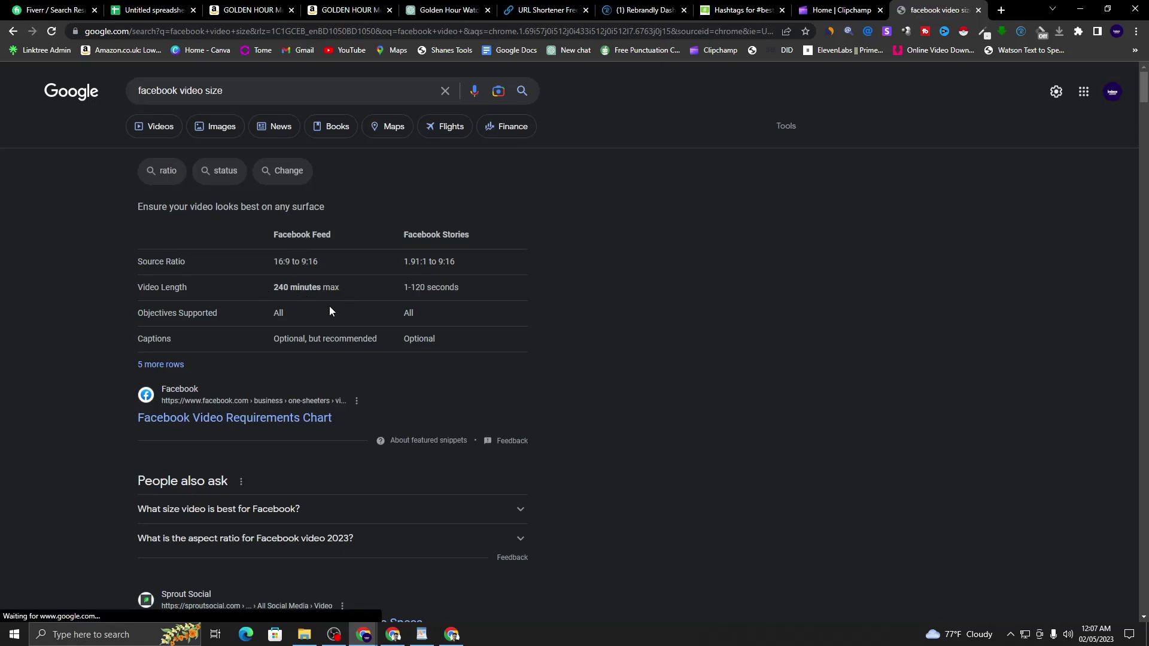
pyautogui.scroll(-1, 326, 306)
pyautogui.scroll(-3, 335, 265)
pyautogui.click(423, 273)
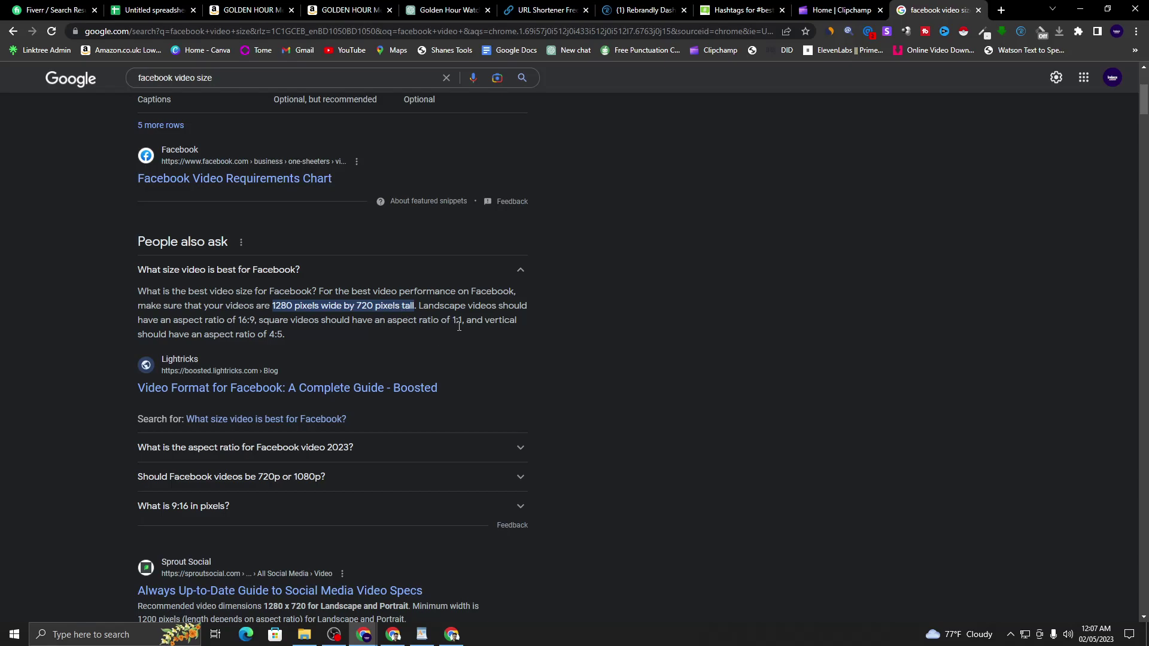
pyautogui.scroll(3, 753, 340)
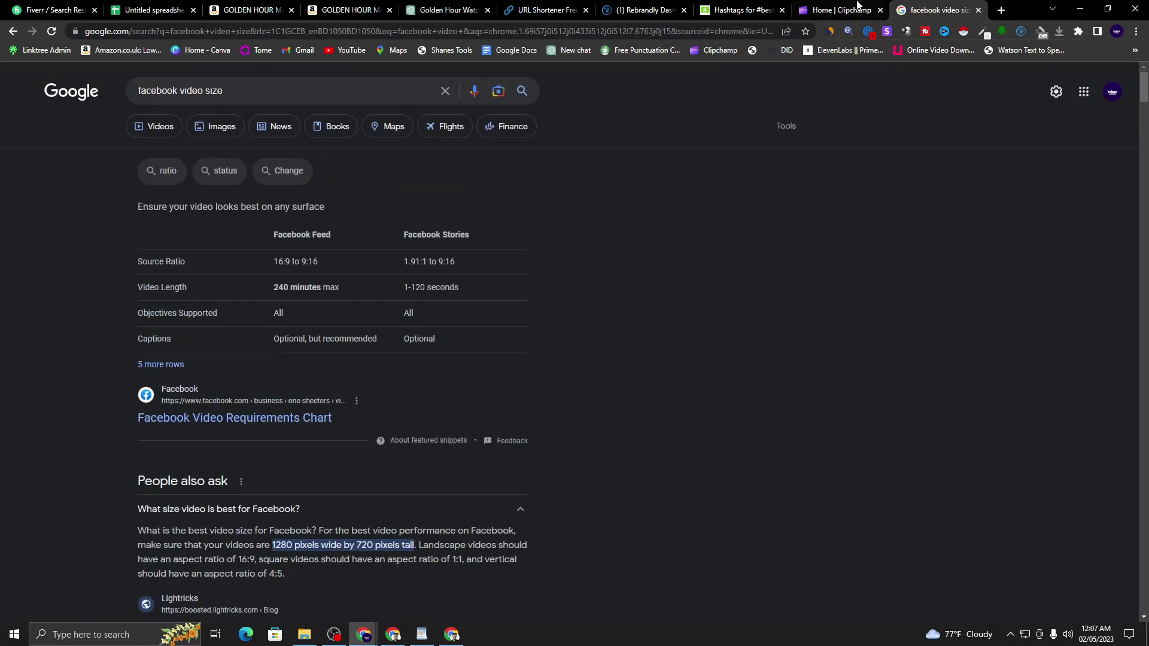
pyautogui.click(841, 11)
# - Change the video's aspect ratio from 9:16 to square 1:1 and scrub the clips to check framing
pyautogui.click(1087, 113)
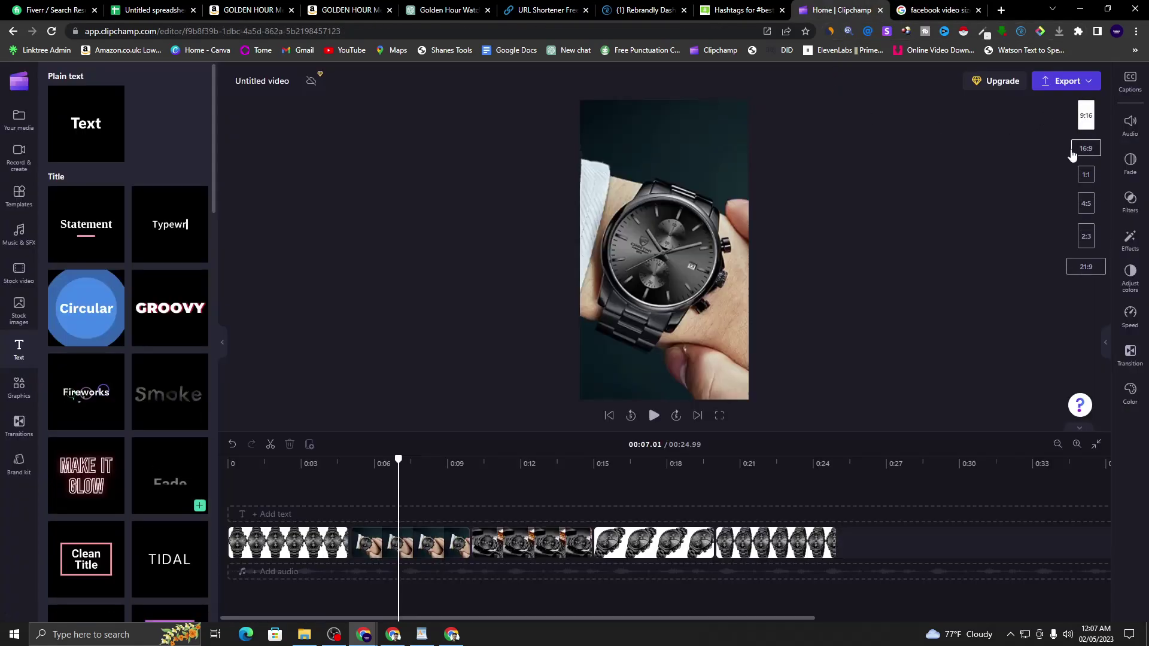
pyautogui.click(1086, 176)
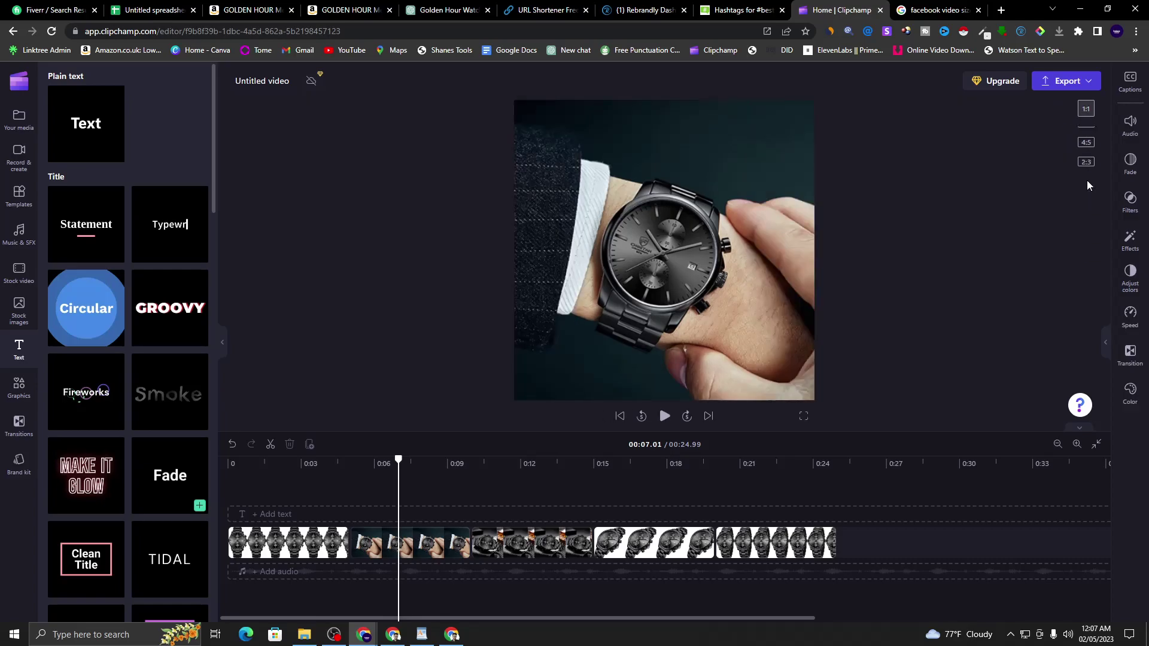
pyautogui.click(299, 488)
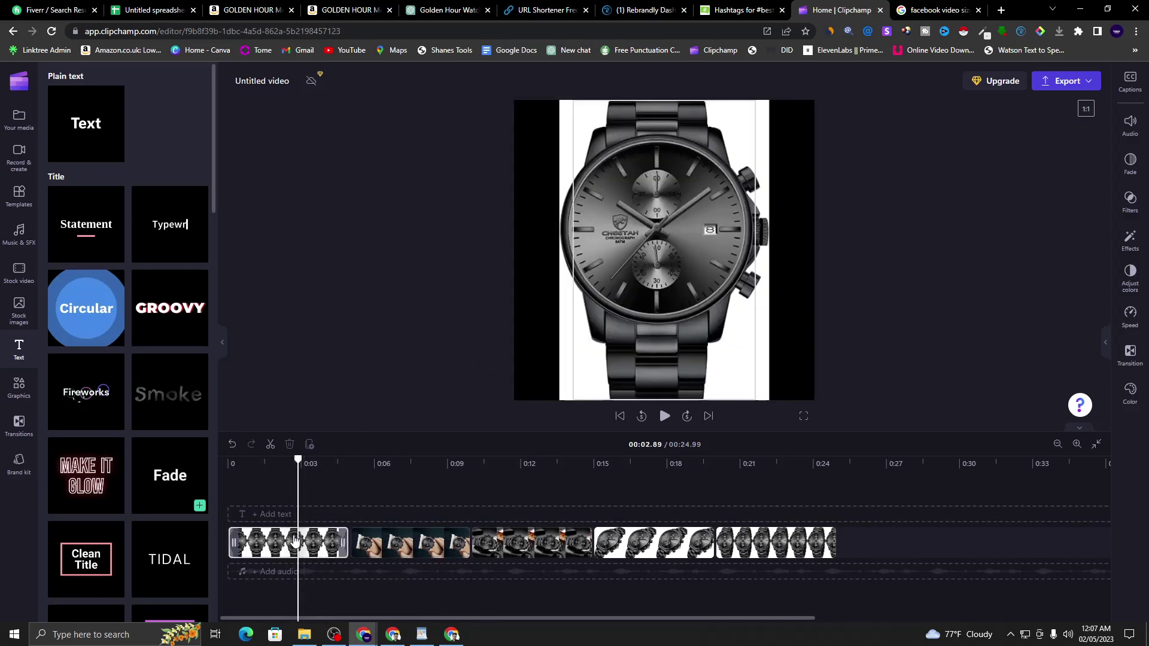
pyautogui.moveTo(303, 475); pyautogui.dragTo(229, 521)
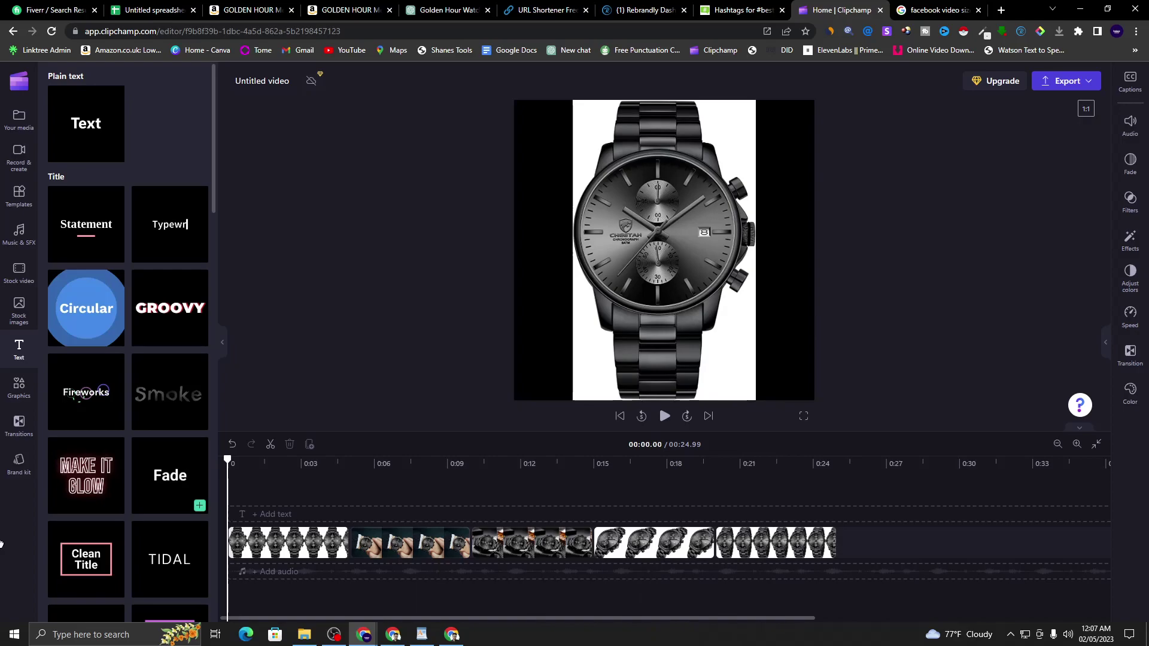
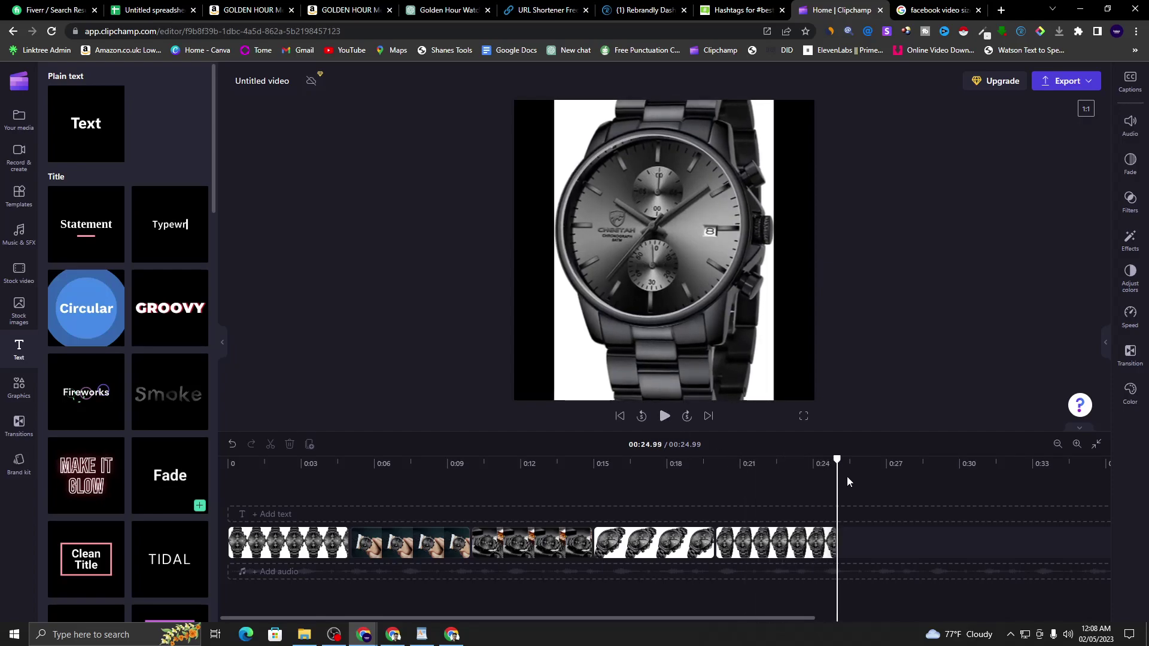
# - Rewind the watch slideshow to 0:00, show the Music & SFX library, and open a new Chrome tab
pyautogui.moveTo(836, 458); pyautogui.dragTo(228, 461)
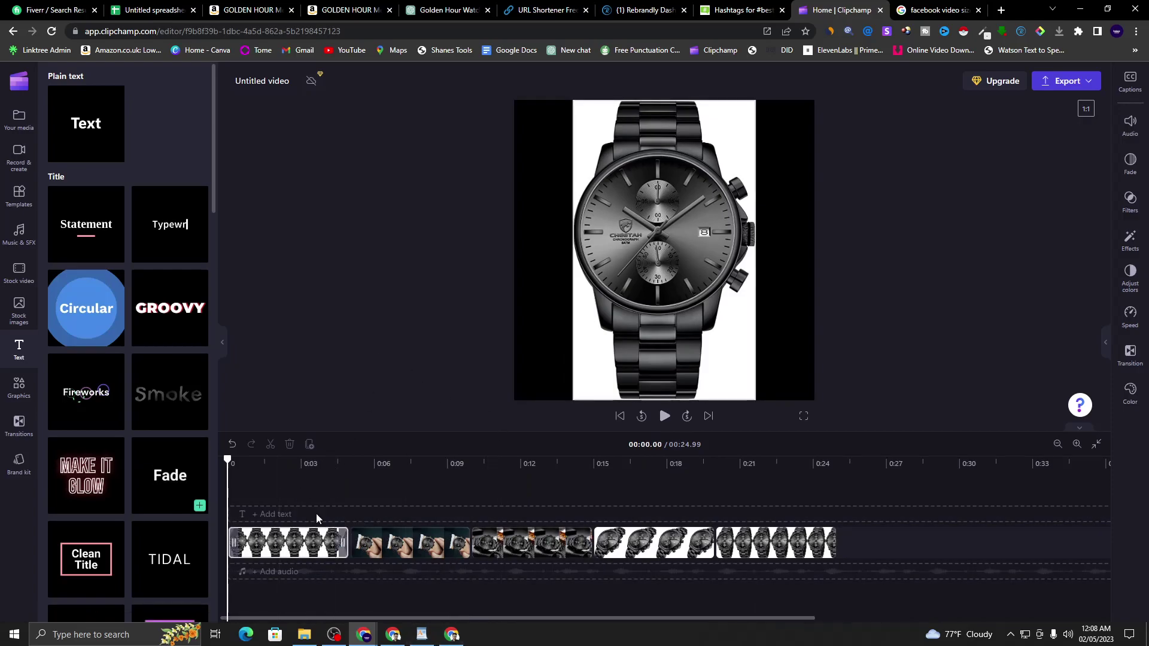
pyautogui.click(12, 167)
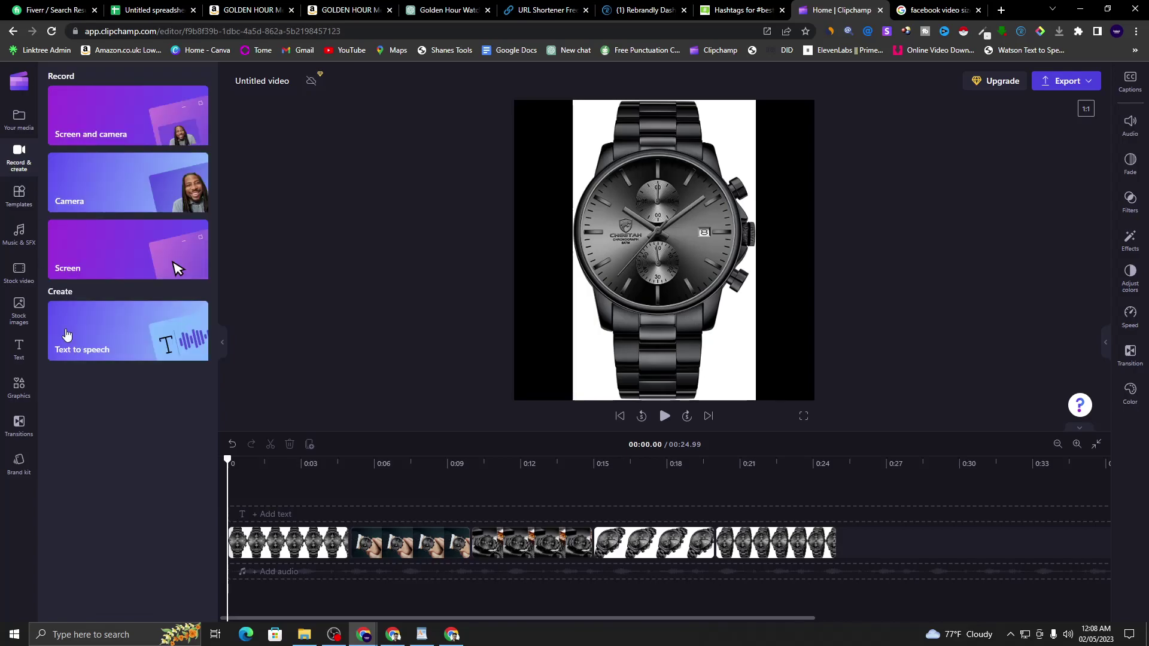
pyautogui.click(19, 232)
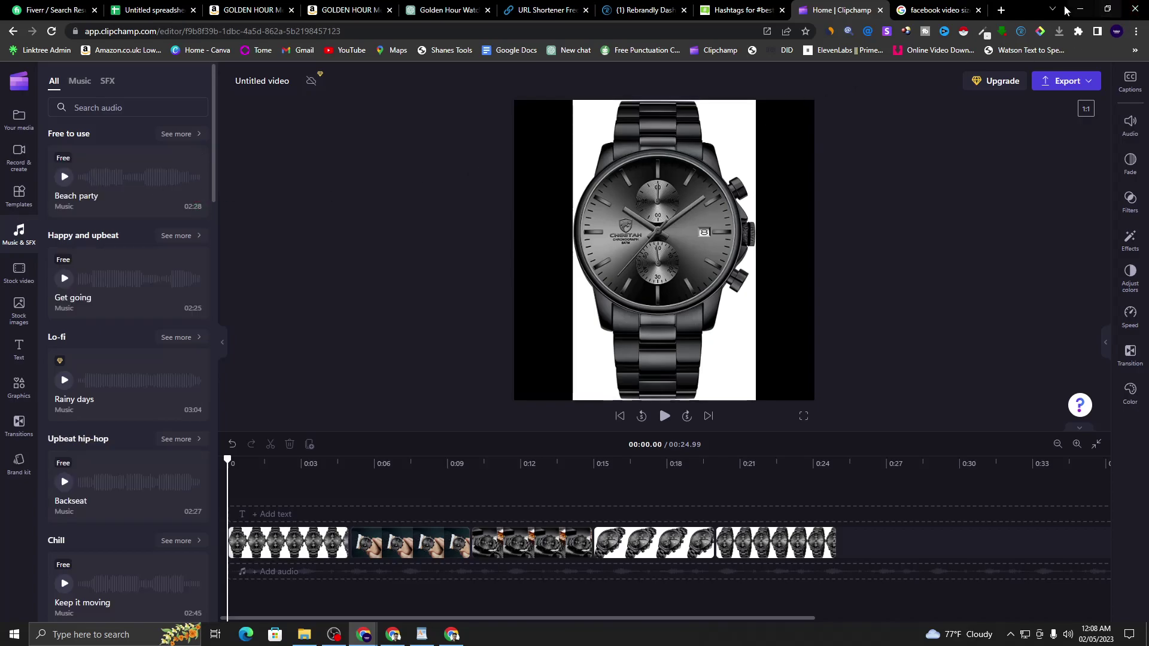
pyautogui.click(1001, 15)
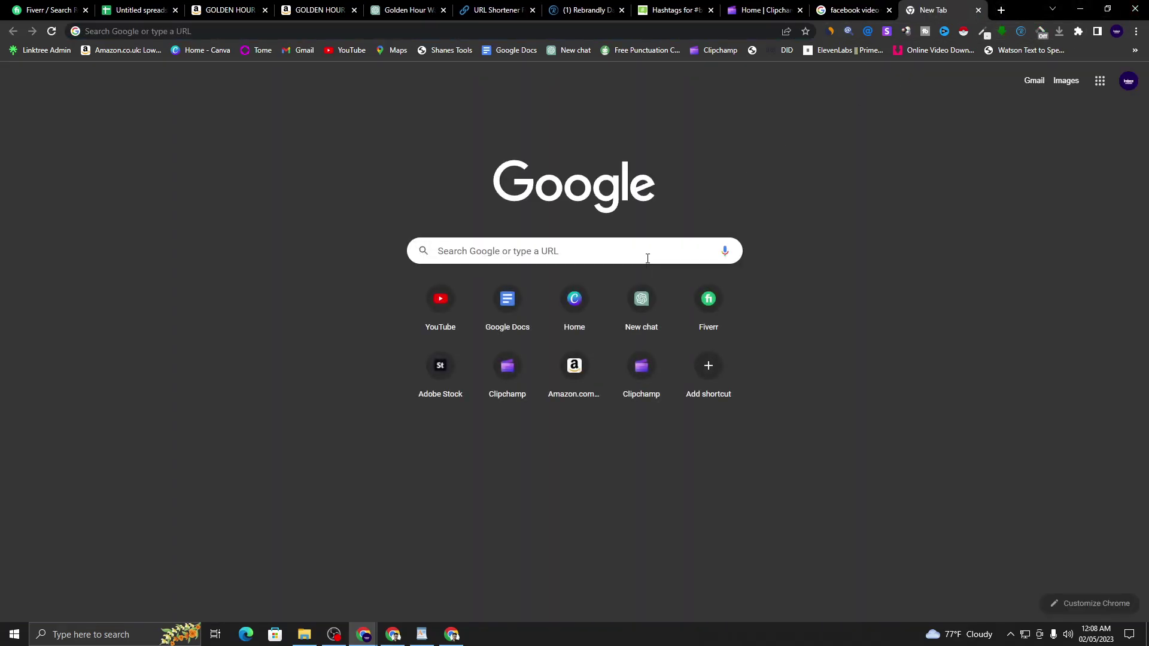
# - Search Google for 'mixkit music'
pyautogui.click(647, 259)
pyautogui.write('ixkit')
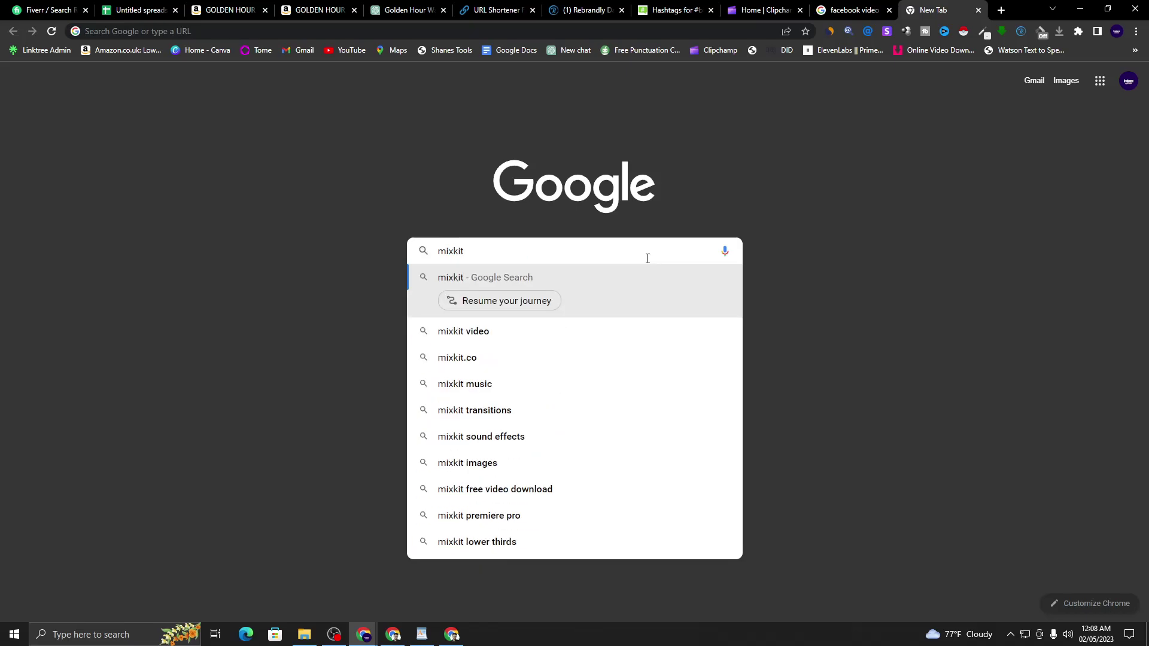
pyautogui.click(484, 386)
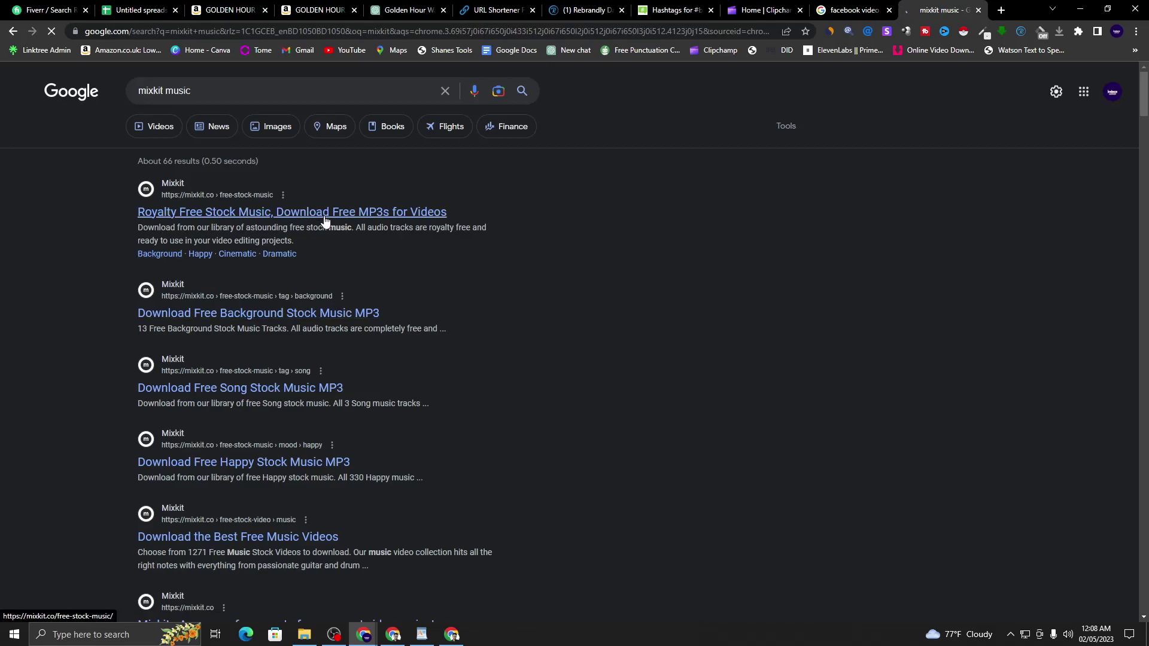
# - Open Mixkit's royalty-free stock music page and preview the Tech House vibes track
pyautogui.click(328, 213)
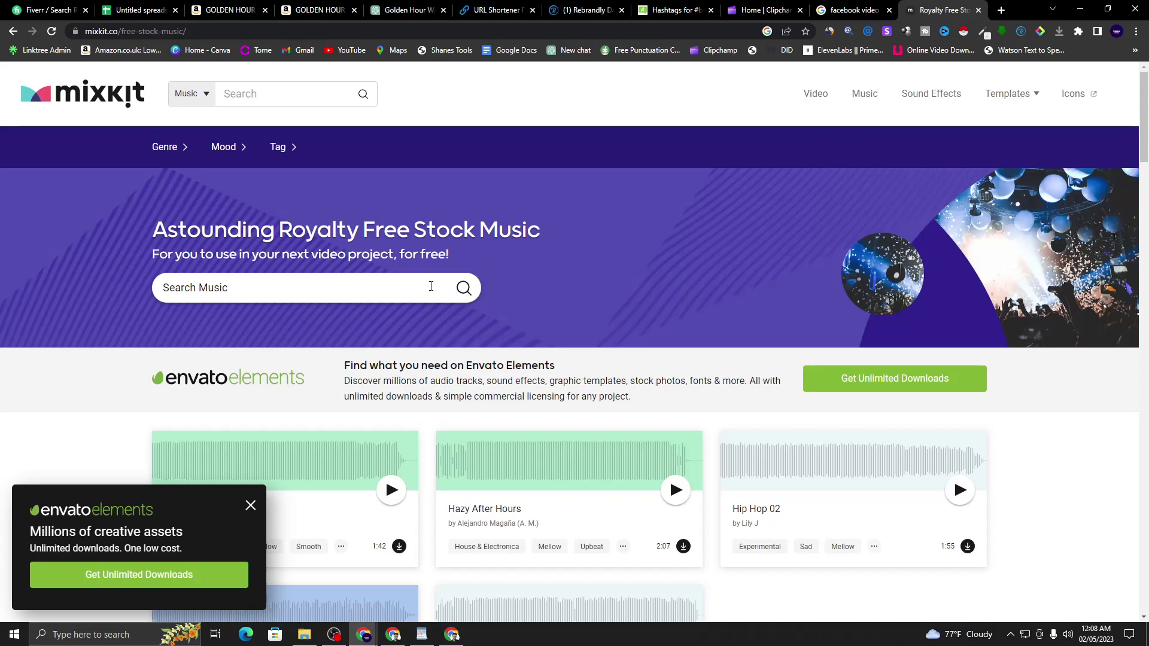
pyautogui.scroll(-5, 358, 268)
pyautogui.scroll(5, 361, 246)
pyautogui.scroll(-6, 390, 305)
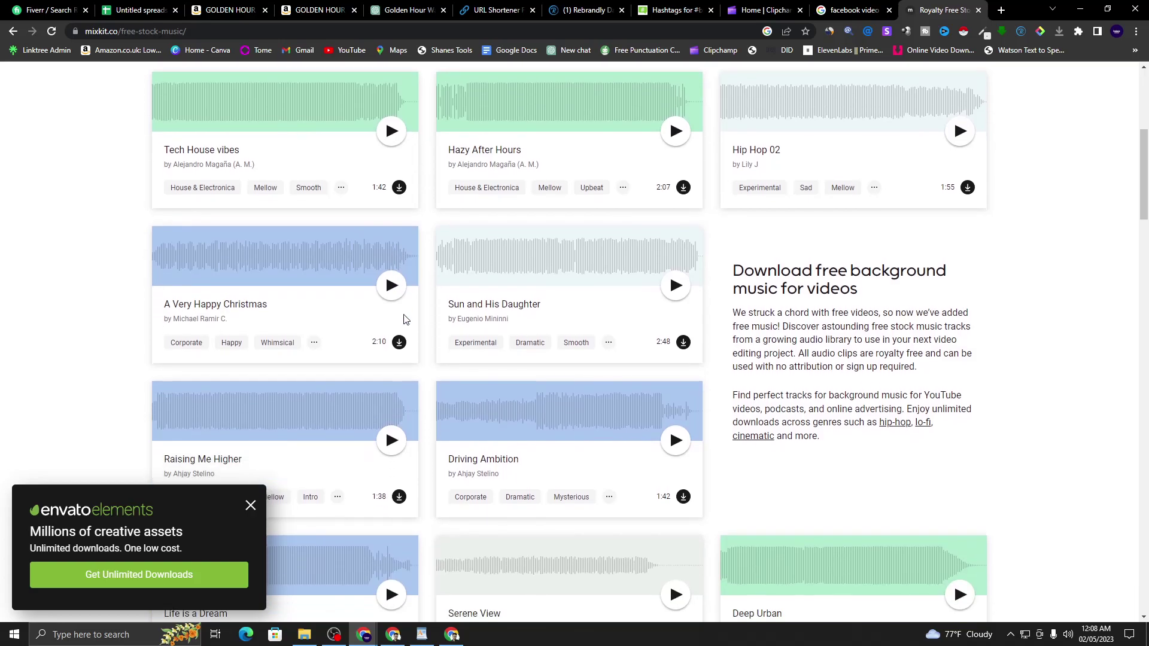
pyautogui.scroll(1, 519, 338)
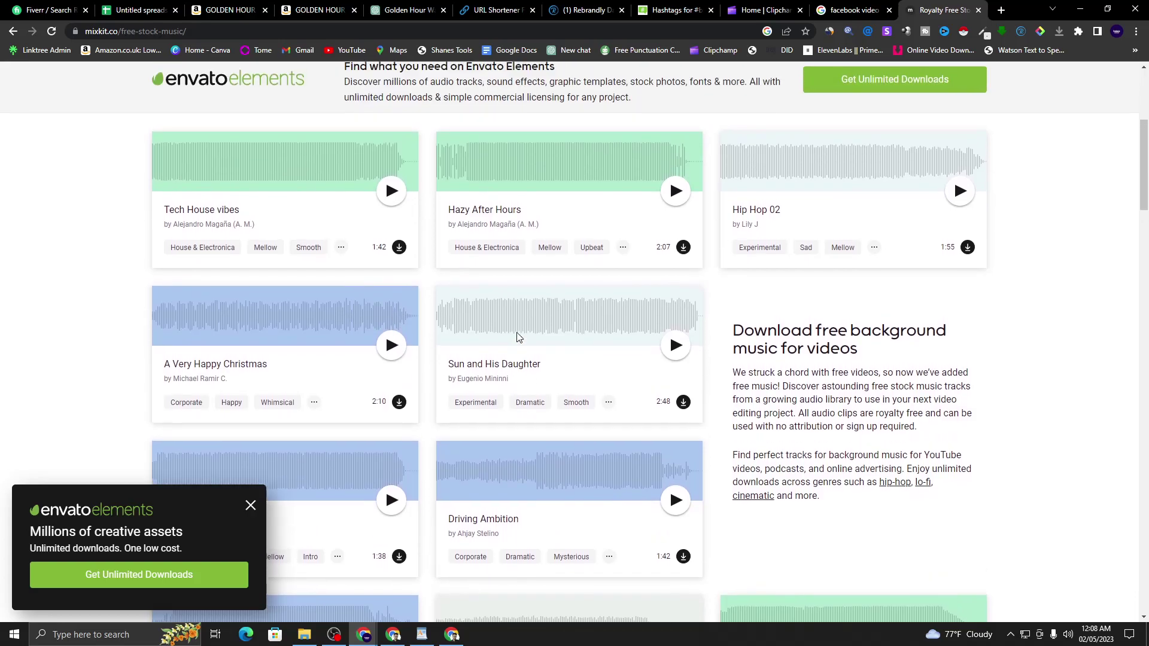
pyautogui.click(392, 192)
pyautogui.click(393, 202)
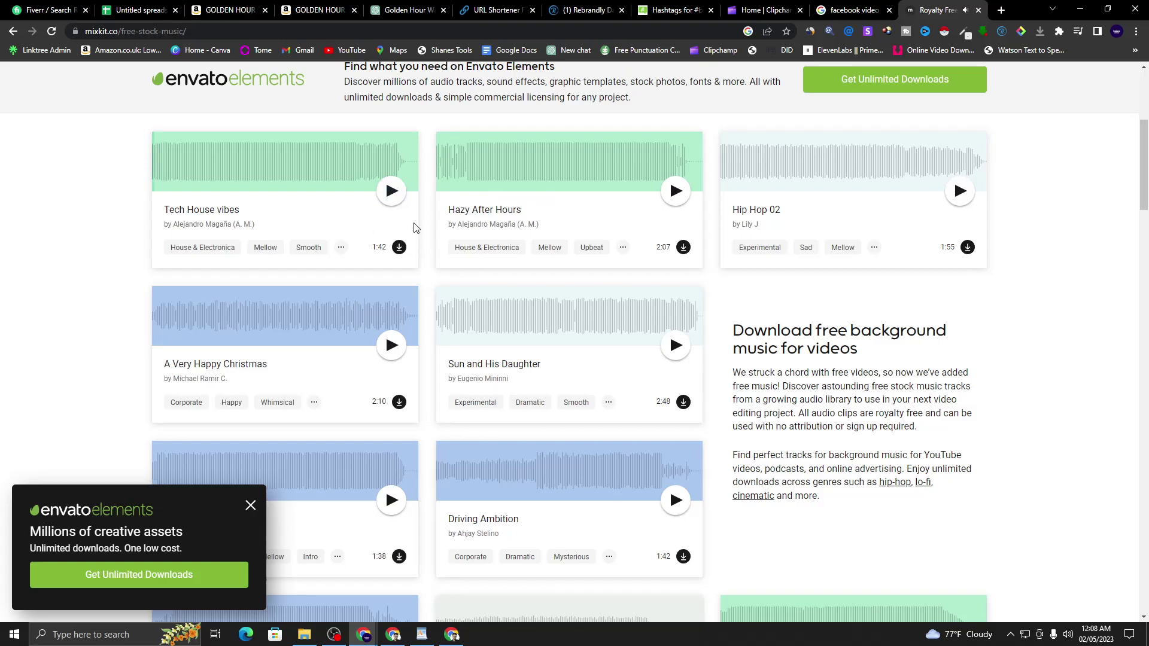
pyautogui.scroll(3, 403, 216)
pyautogui.scroll(-3, 167, 234)
# - Download Tech House vibes as an MP3 into E:\Downloadd\Fiverr Ckient Project
pyautogui.click(399, 248)
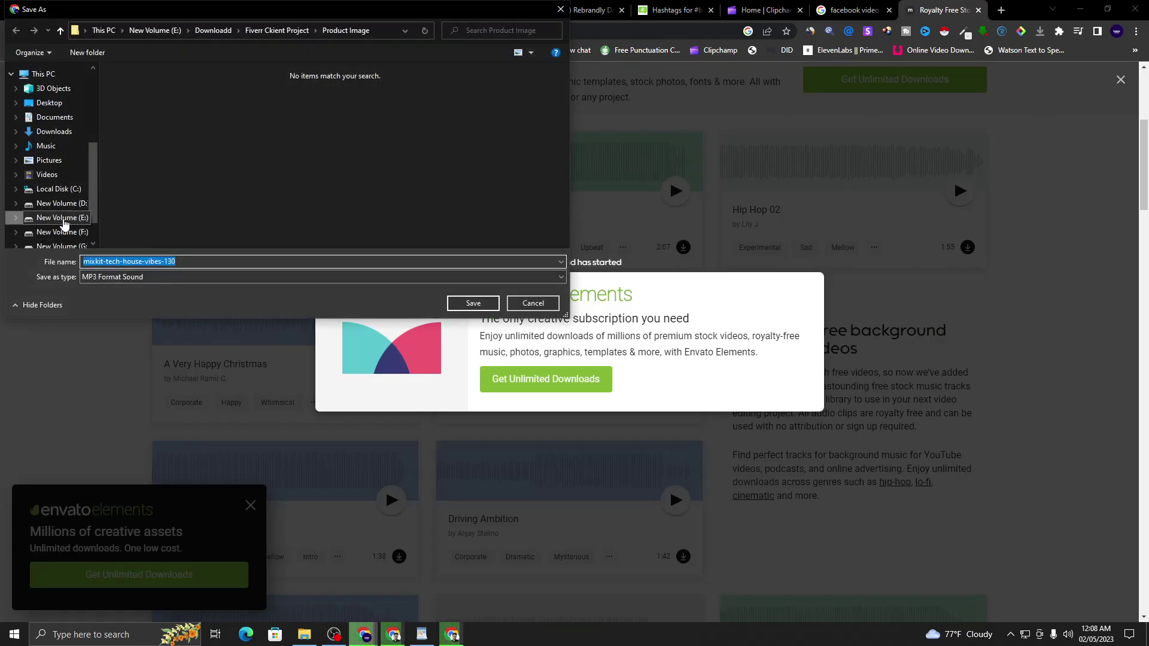
pyautogui.click(63, 219)
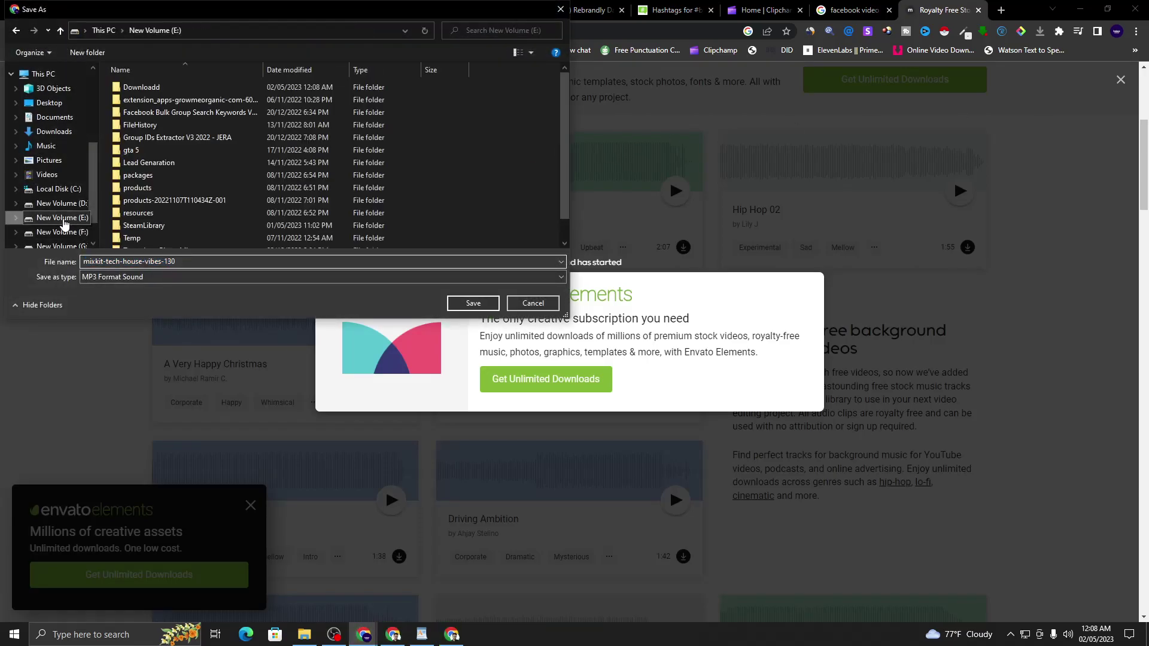
pyautogui.doubleClick(218, 88)
pyautogui.doubleClick(286, 124)
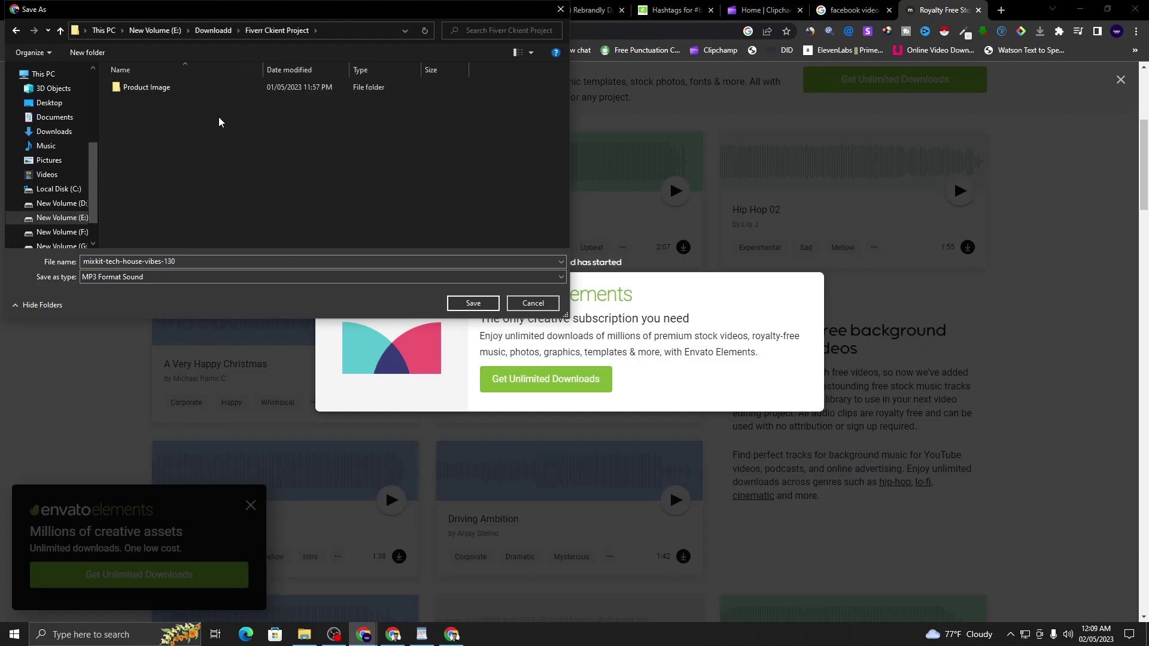
pyautogui.click(472, 303)
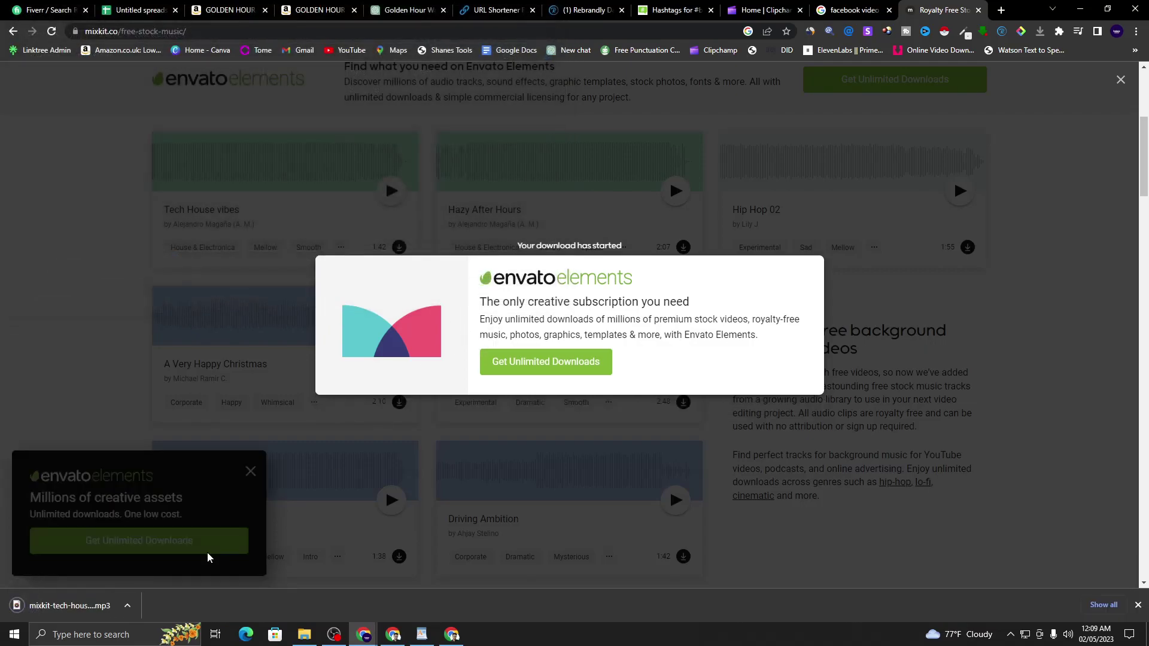
# - Dismiss the Envato Elements promotion and go back to the Facebook video size results
pyautogui.click(1120, 82)
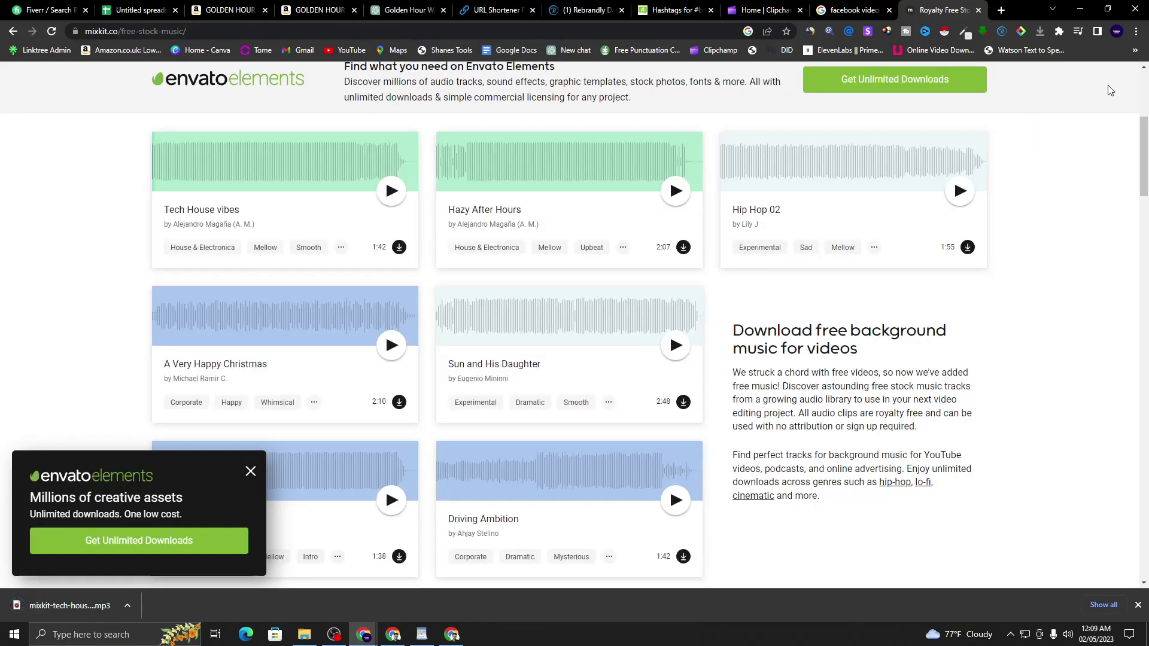
pyautogui.scroll(-4, 435, 429)
pyautogui.scroll(4, 436, 430)
pyautogui.click(852, 10)
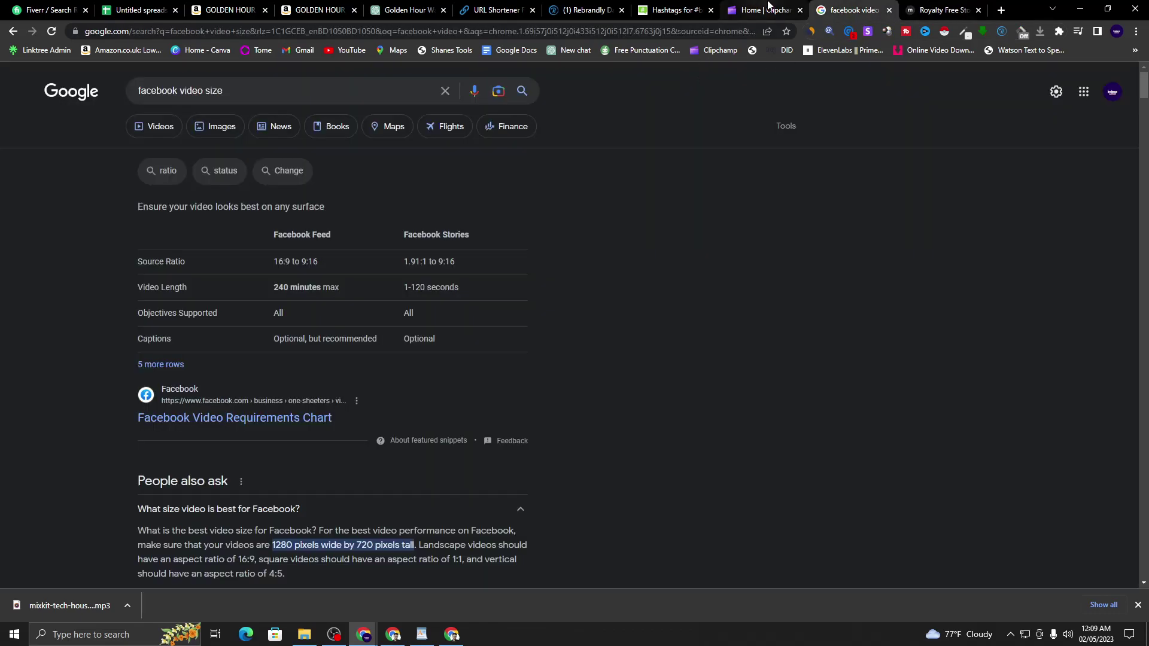
# - Import mixkit-tech-house-vibes-130.mp3 into Clipchamp's media and add it under the watch clips
pyautogui.click(766, 11)
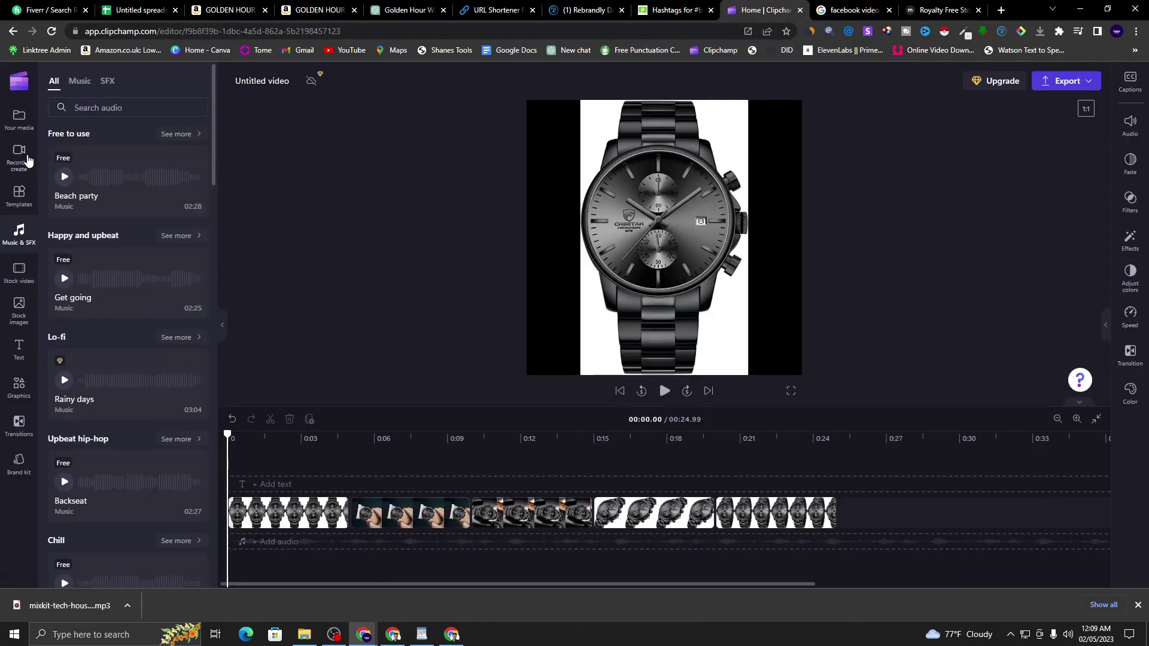
pyautogui.click(19, 236)
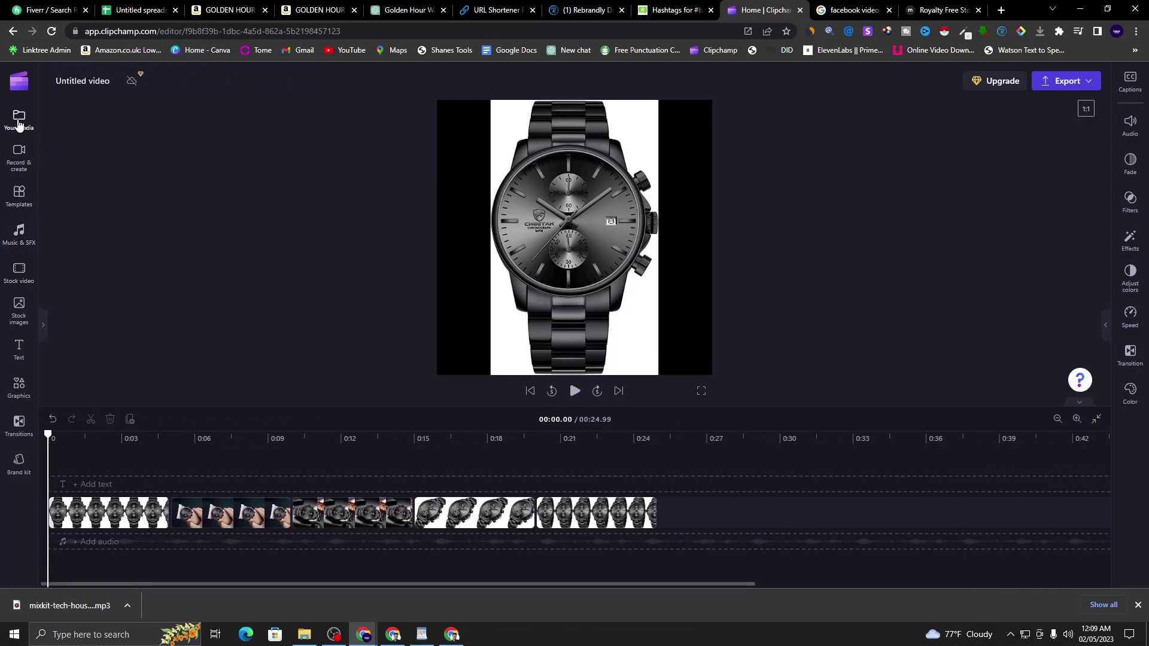
pyautogui.click(18, 118)
pyautogui.click(102, 112)
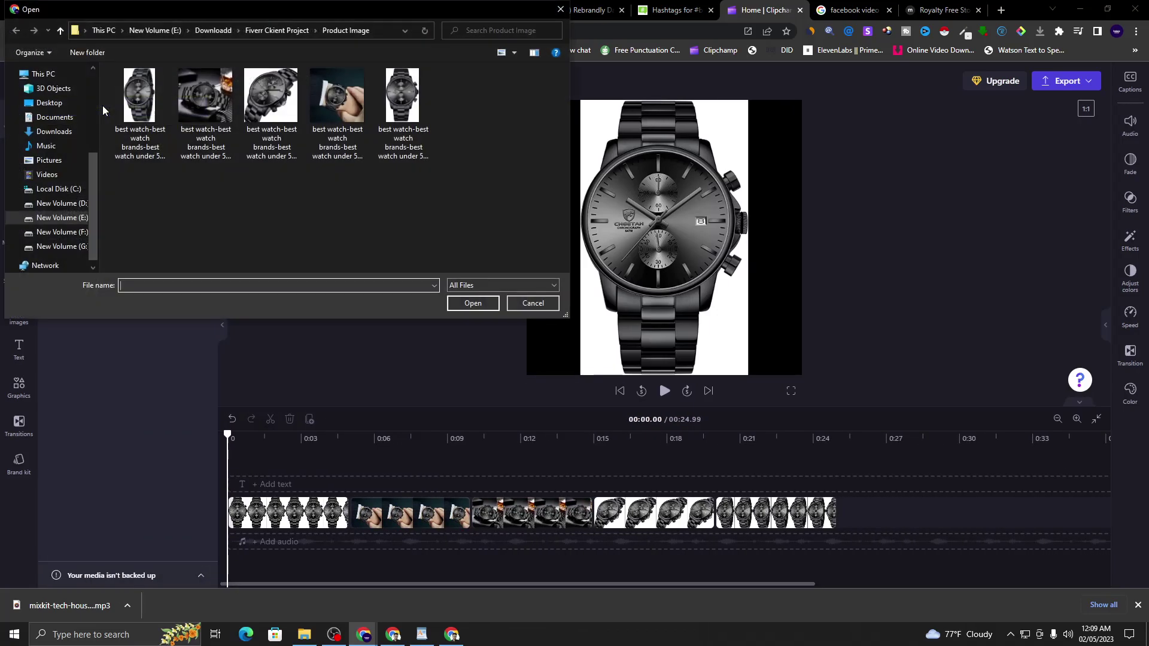
pyautogui.click(60, 29)
pyautogui.click(165, 102)
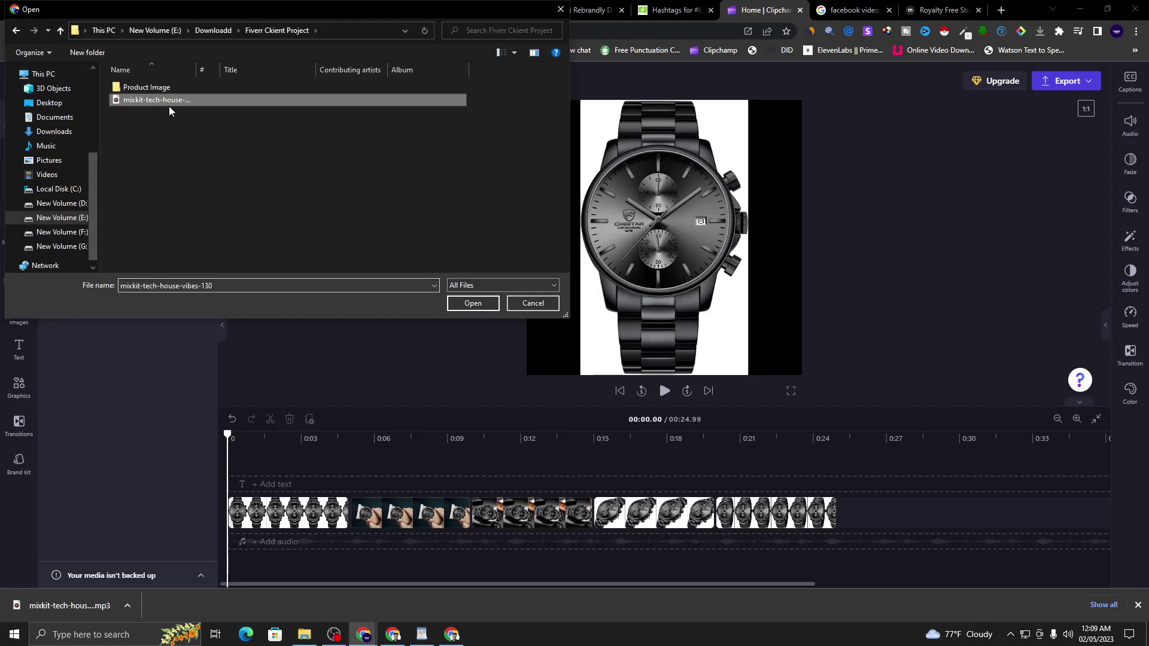
pyautogui.click(472, 303)
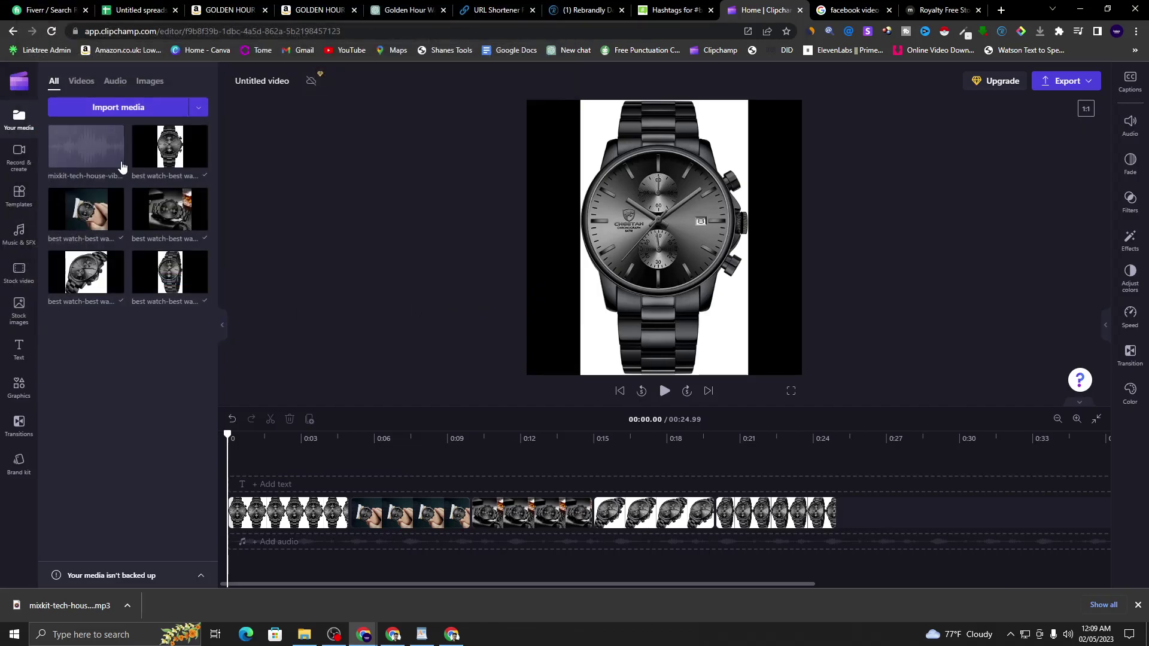
pyautogui.click(120, 160)
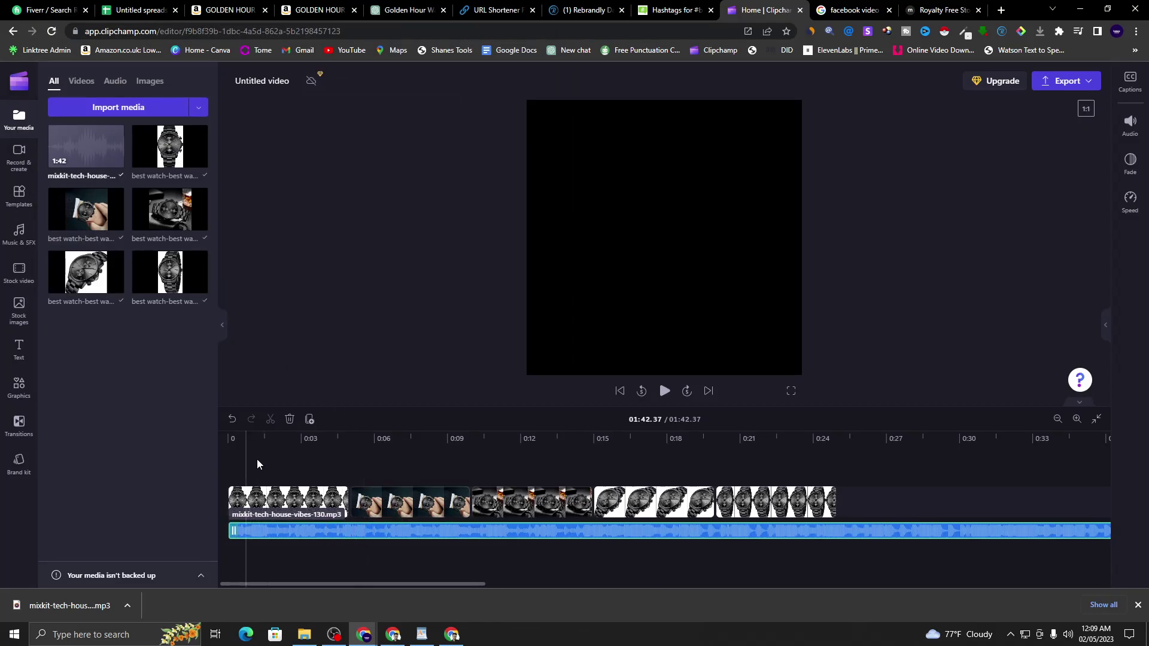
# - Split the music at the slideshow's 0:25 end and delete the leftover part
pyautogui.click(835, 470)
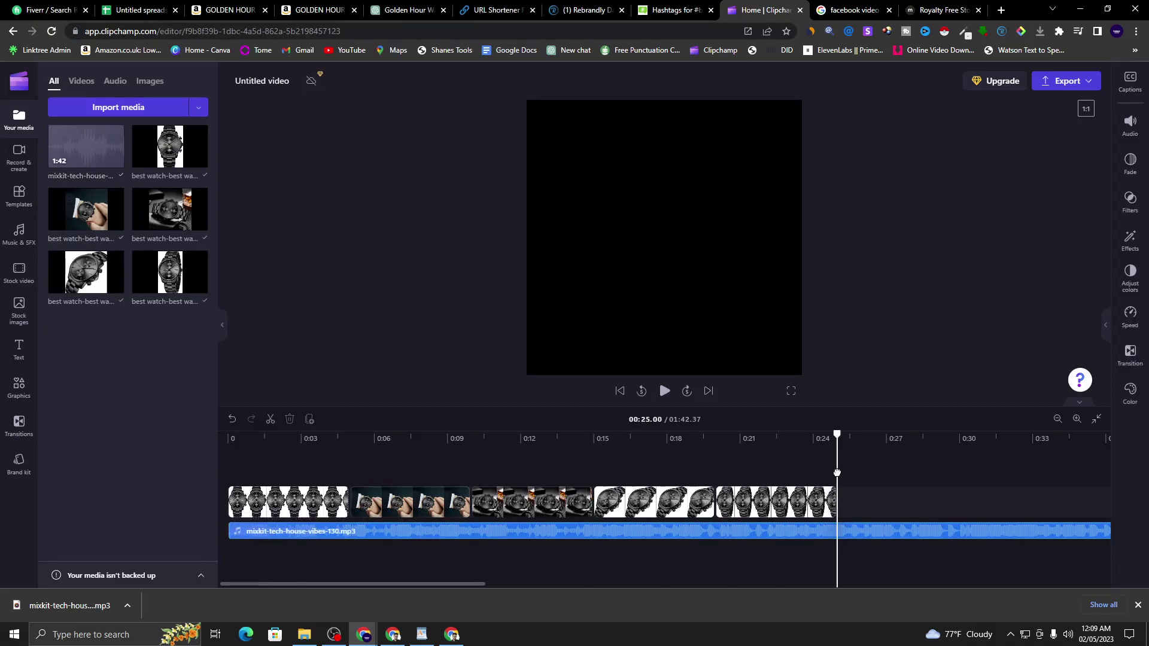
pyautogui.moveTo(839, 451)
pyautogui.mouseDown()
pyautogui.moveTo(816, 455)
pyautogui.moveTo(838, 464)
pyautogui.mouseUp()
pyautogui.rightClick(867, 530)
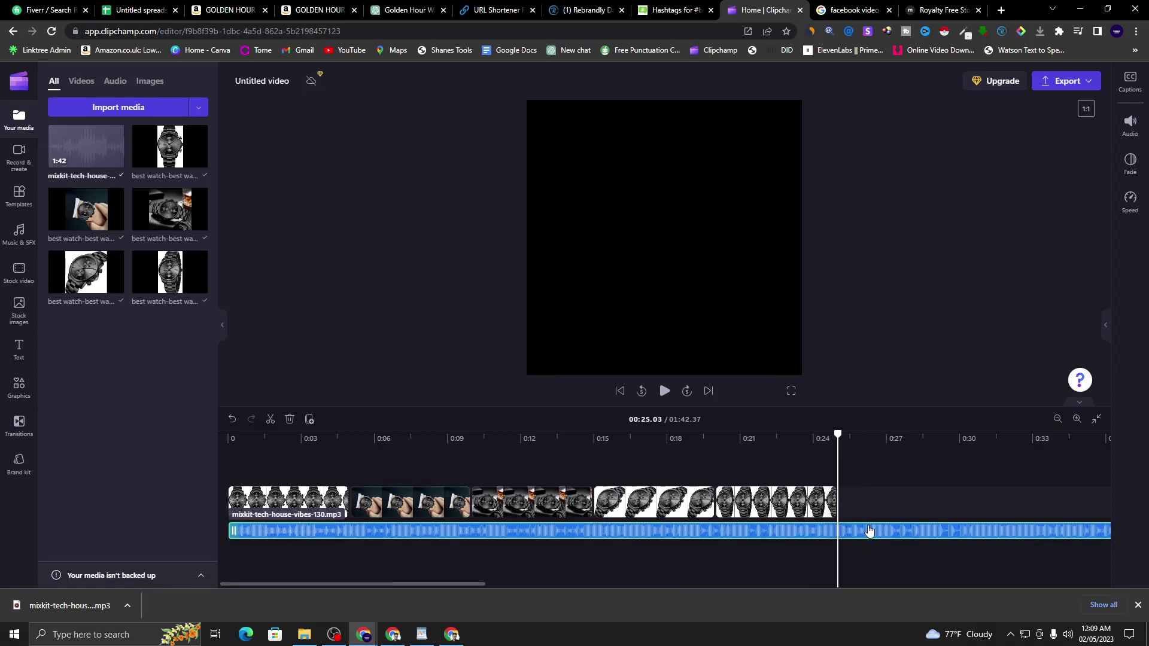
pyautogui.click(895, 486)
pyautogui.rightClick(891, 531)
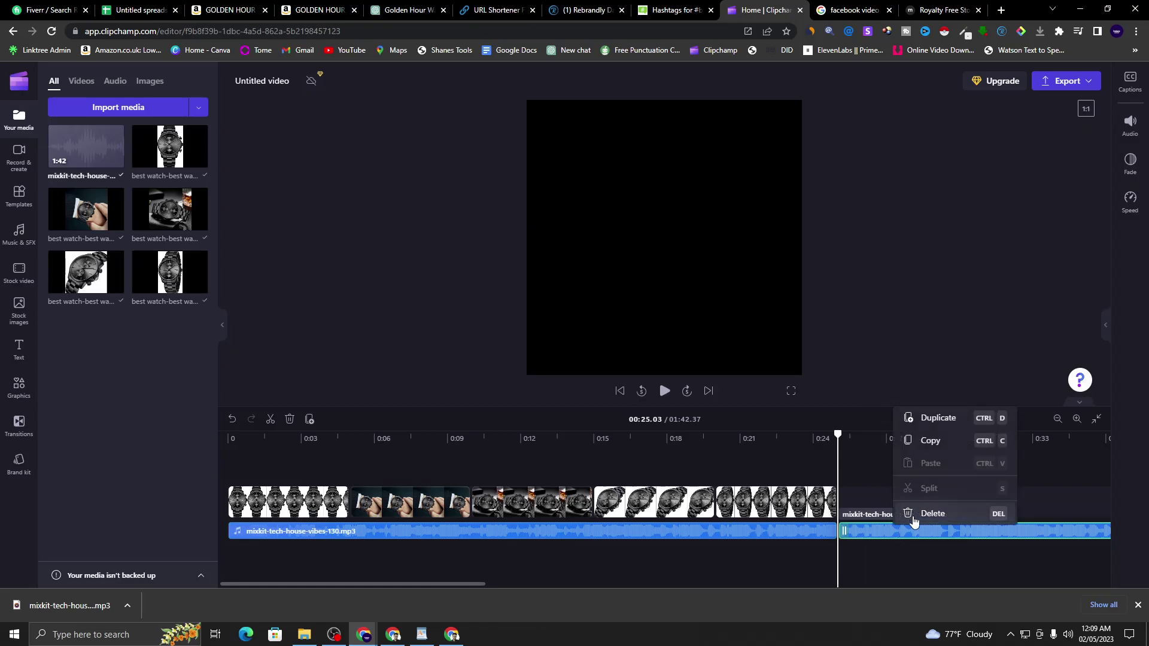
pyautogui.click(909, 512)
pyautogui.moveTo(832, 531); pyautogui.dragTo(835, 525)
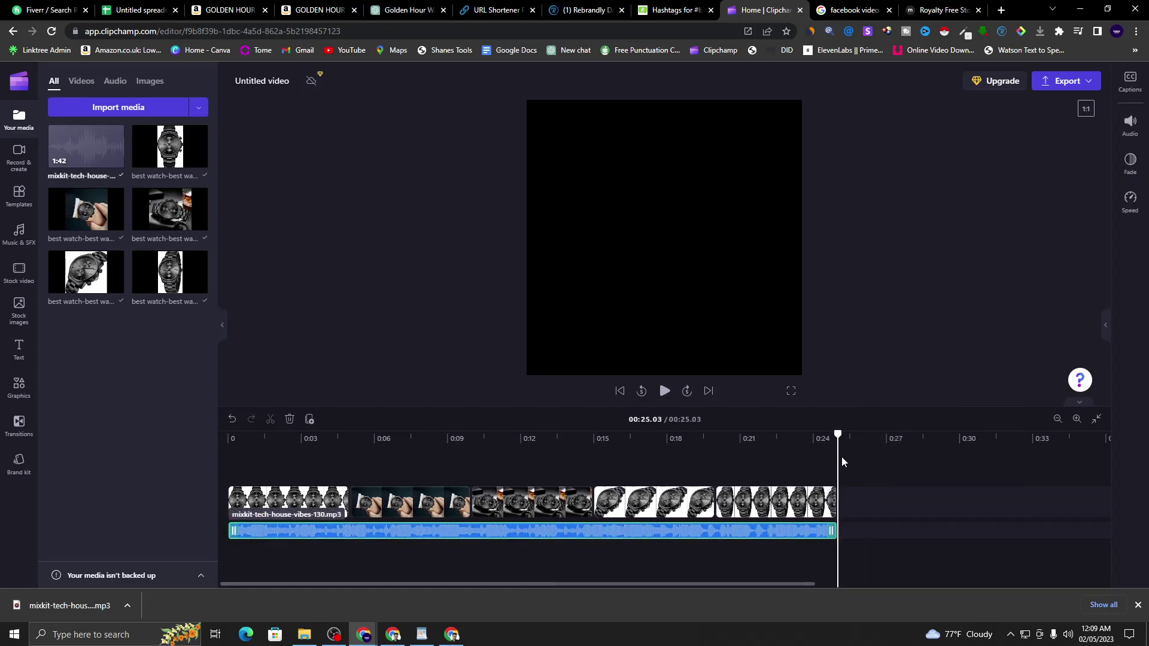
pyautogui.click(788, 462)
pyautogui.moveTo(837, 435); pyautogui.dragTo(216, 446)
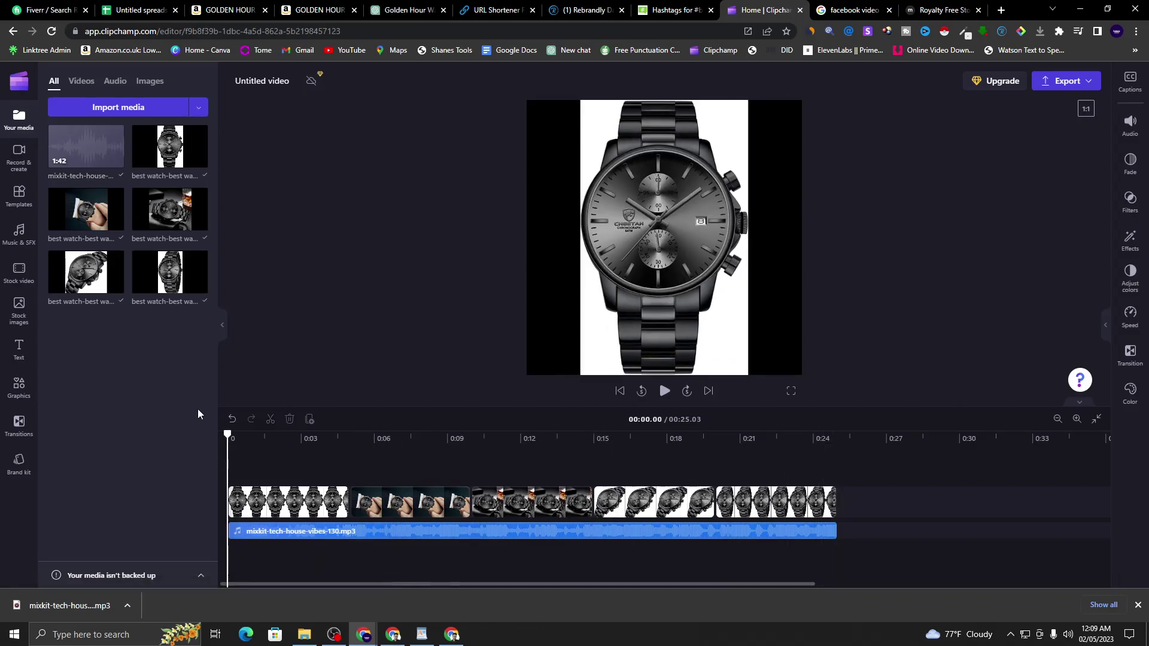
pyautogui.click(223, 326)
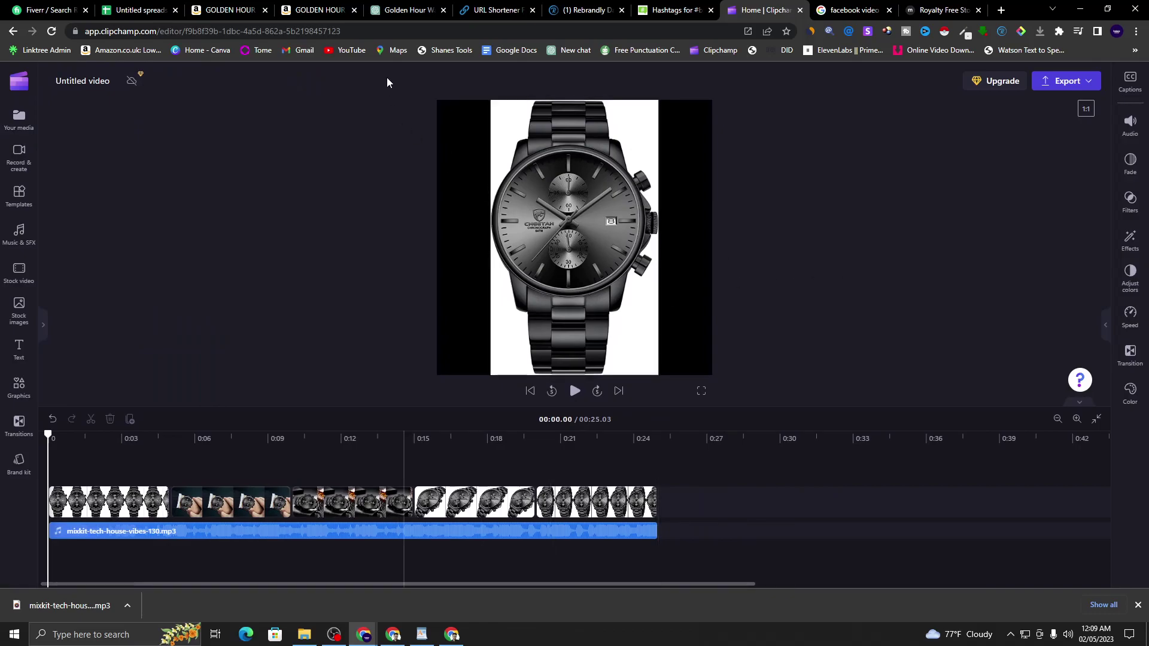
# - Copy the WordPad bullet 'Sleek and sophisticated design with a golden tone' and return to Clipchamp
pyautogui.click(970, 6)
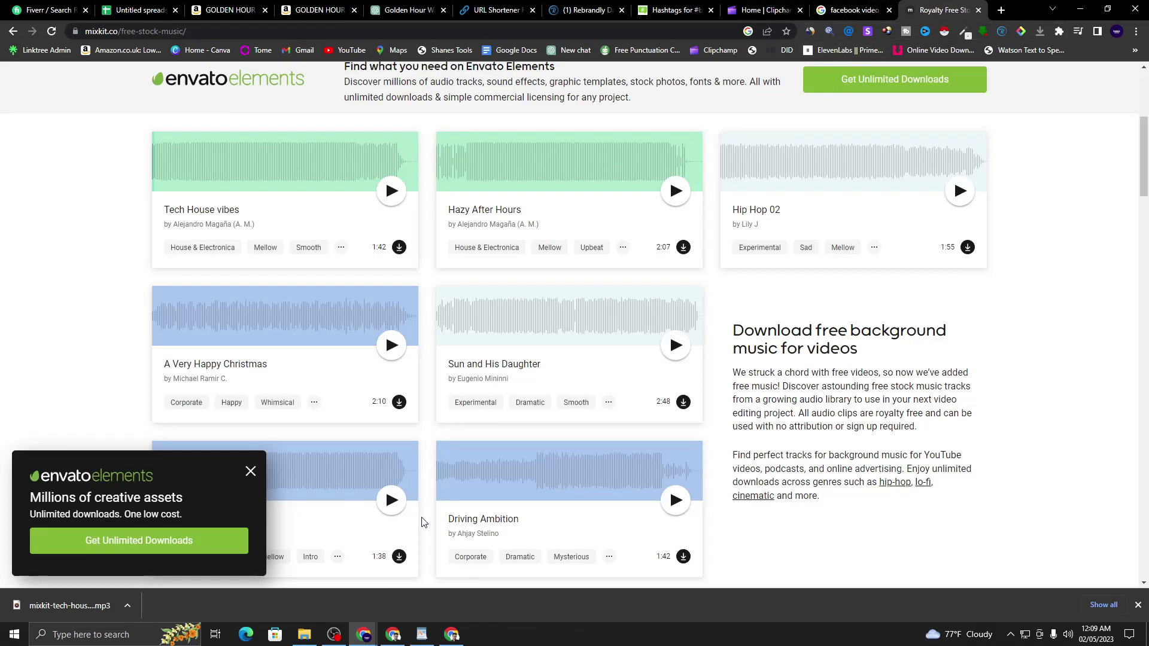
pyautogui.click(421, 635)
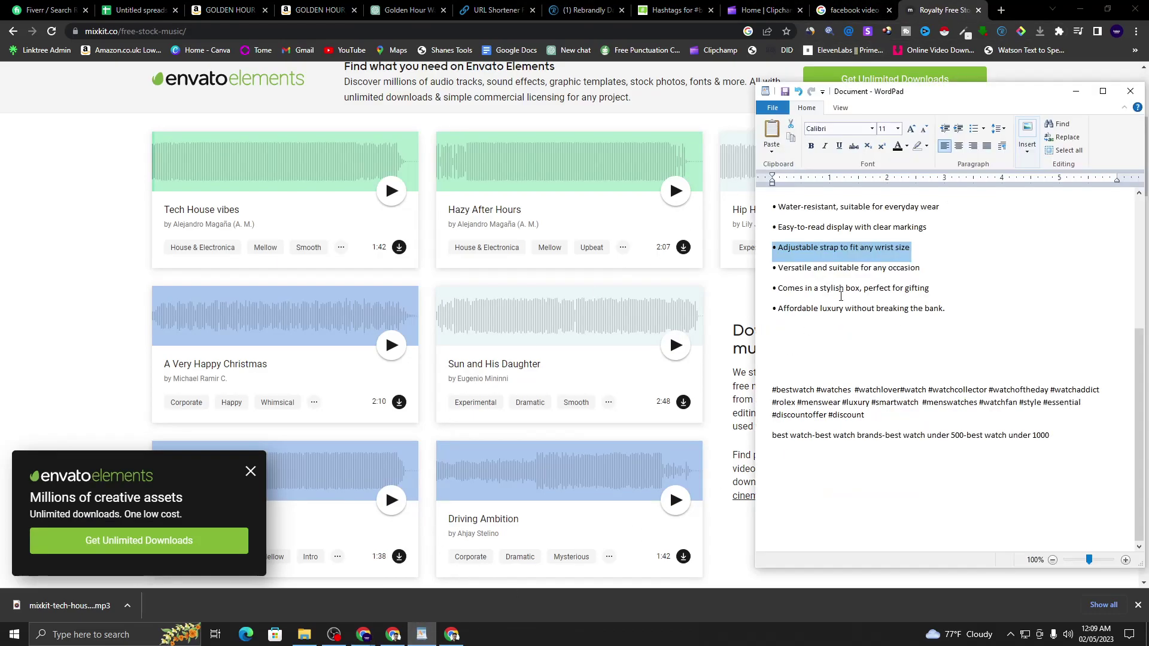
pyautogui.scroll(1, 838, 291)
pyautogui.scroll(5, 846, 292)
pyautogui.click(809, 388)
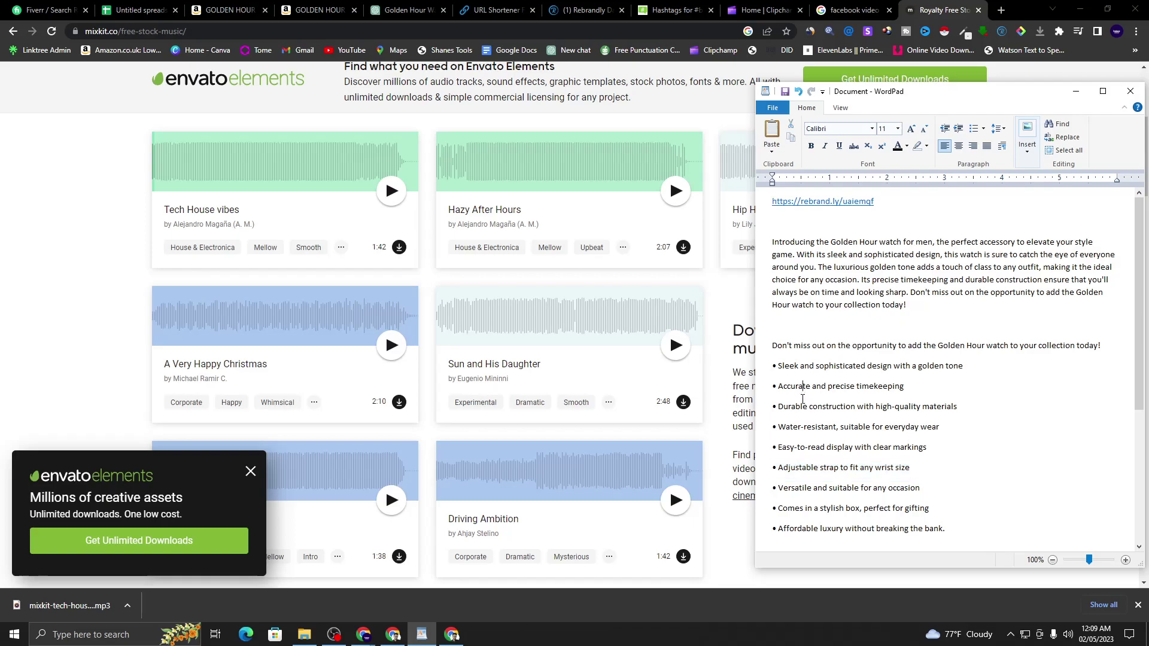
pyautogui.moveTo(779, 373); pyautogui.dragTo(966, 366)
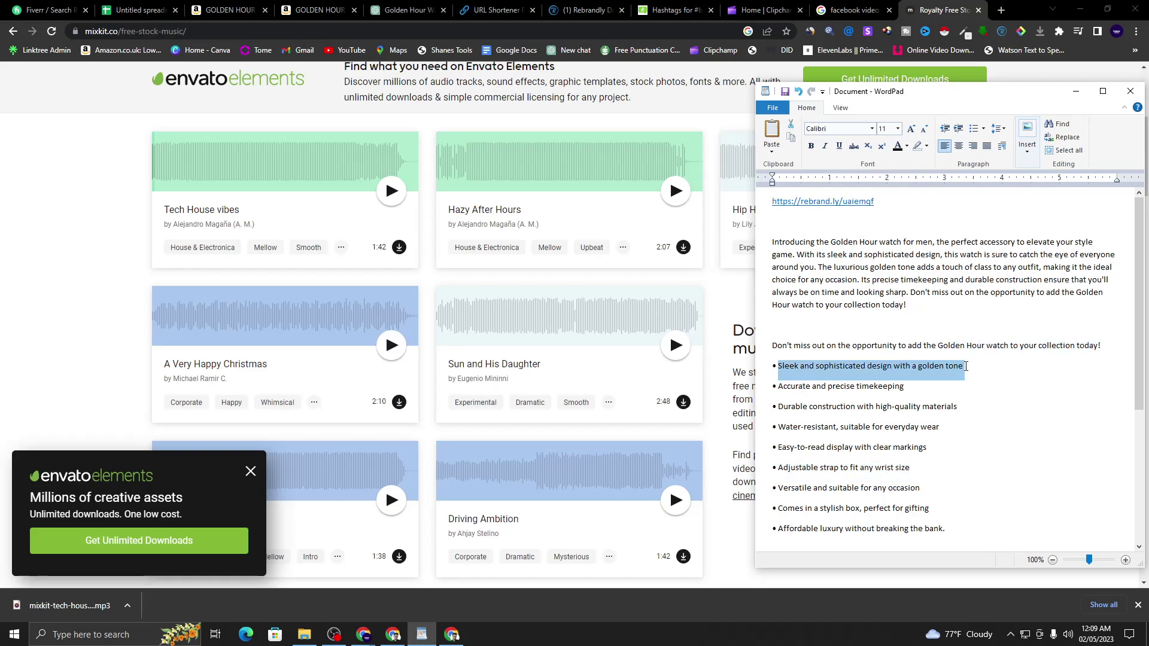
pyautogui.rightClick(941, 376)
pyautogui.click(958, 393)
pyautogui.click(873, 386)
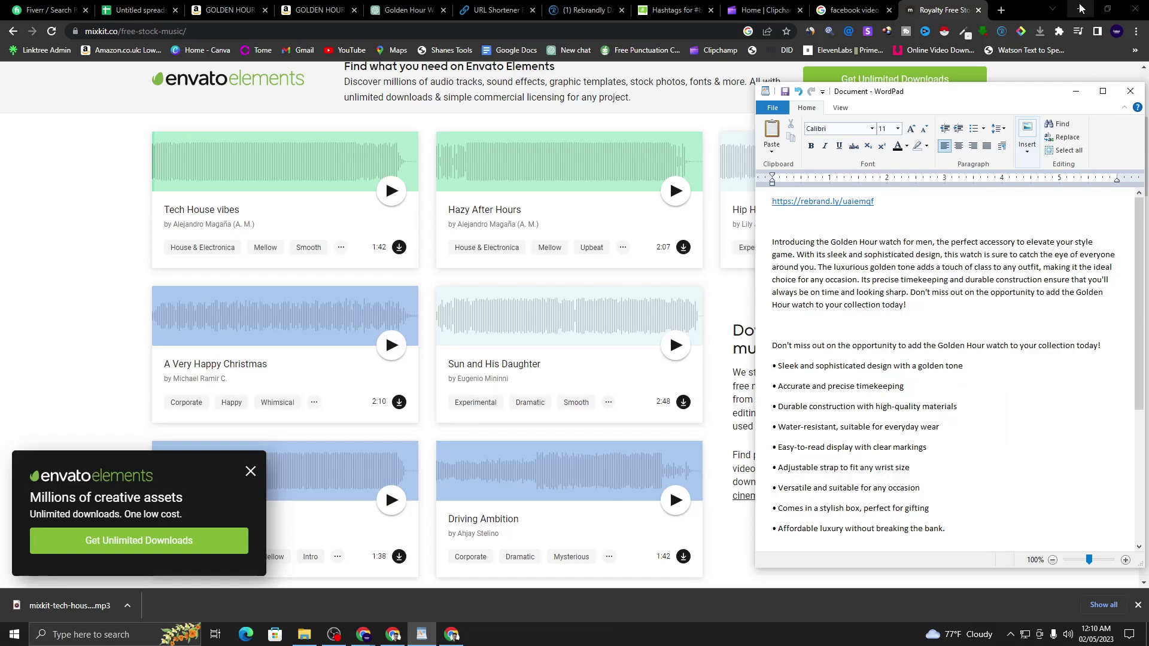
pyautogui.click(765, 10)
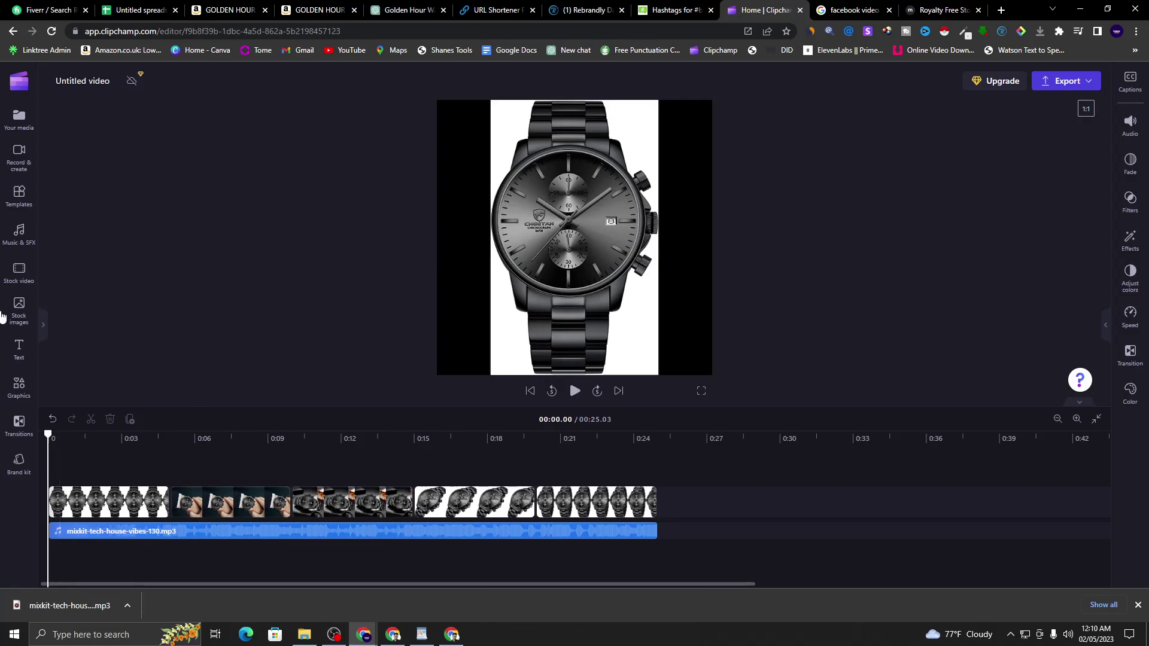
# - Add a Multiline Title text clip and stretch it across the full 0:25 video
pyautogui.click(18, 347)
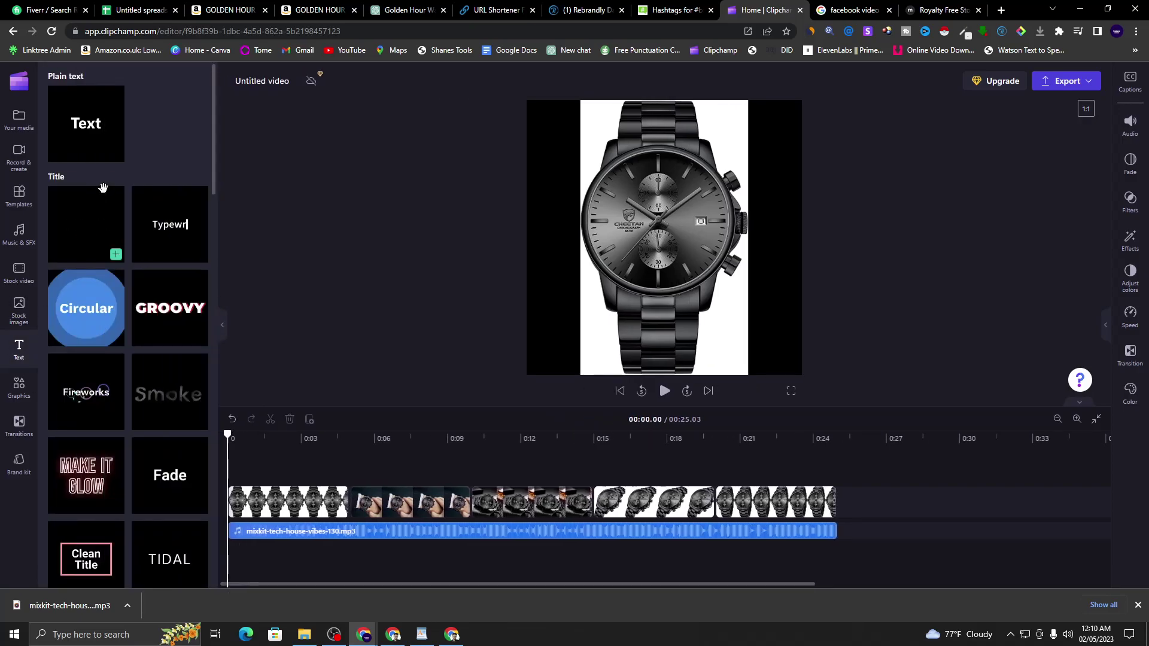
pyautogui.scroll(-8, 159, 305)
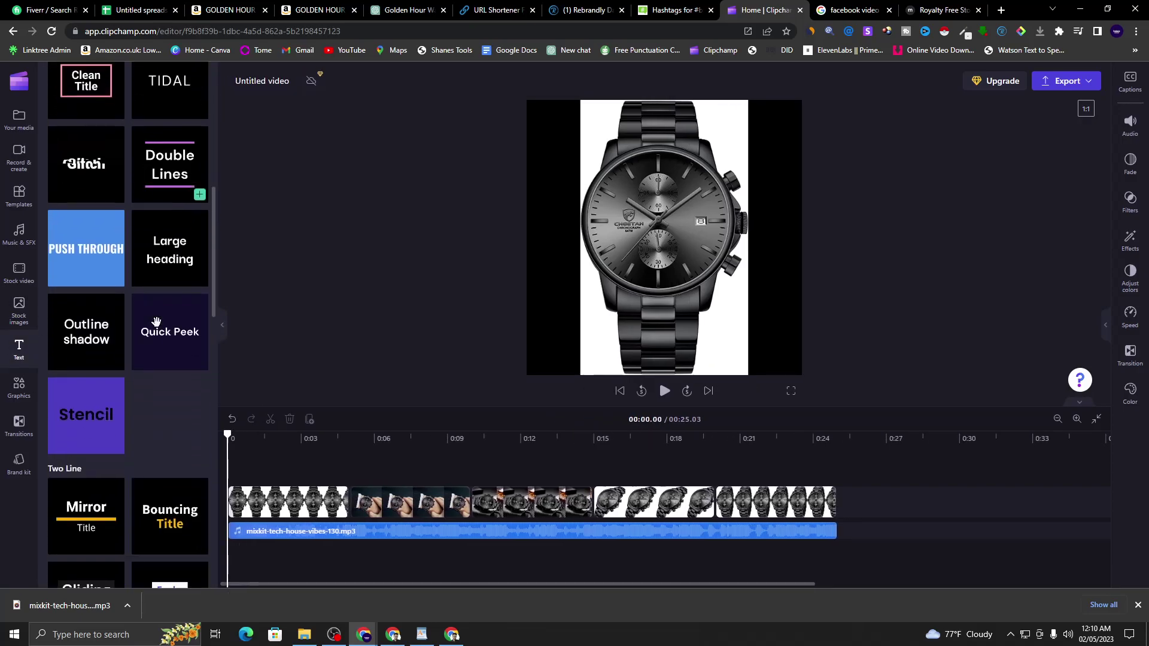
pyautogui.scroll(-4, 157, 323)
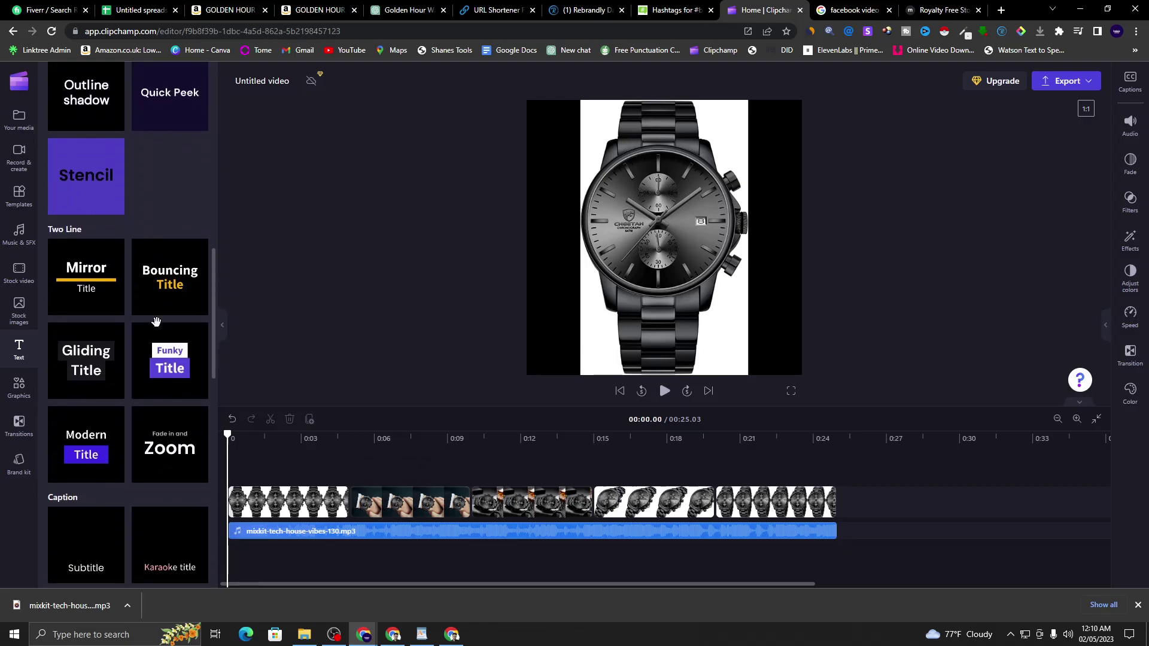
pyautogui.scroll(-2, 165, 306)
pyautogui.scroll(-3, 95, 375)
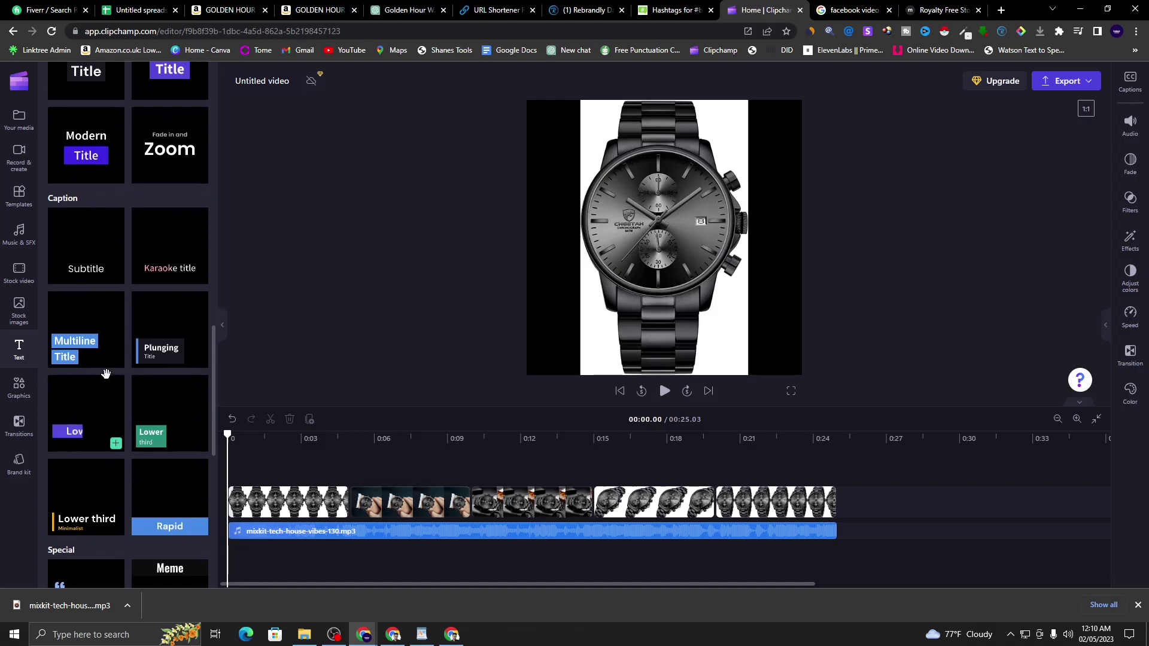
pyautogui.moveTo(115, 361)
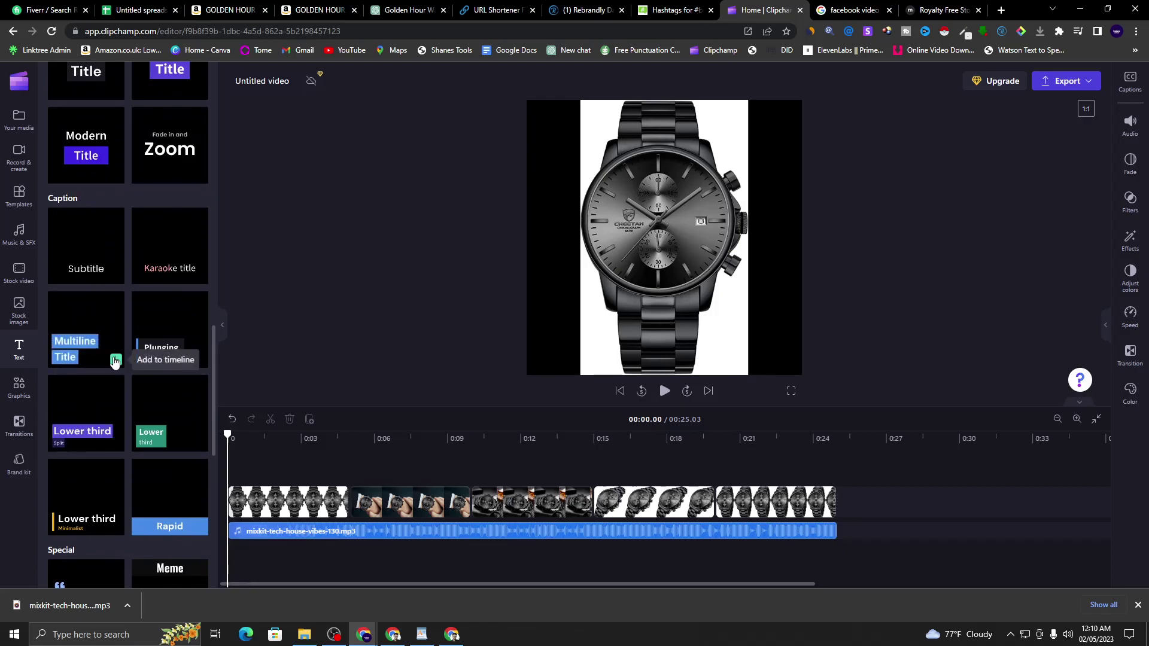
pyautogui.click(116, 361)
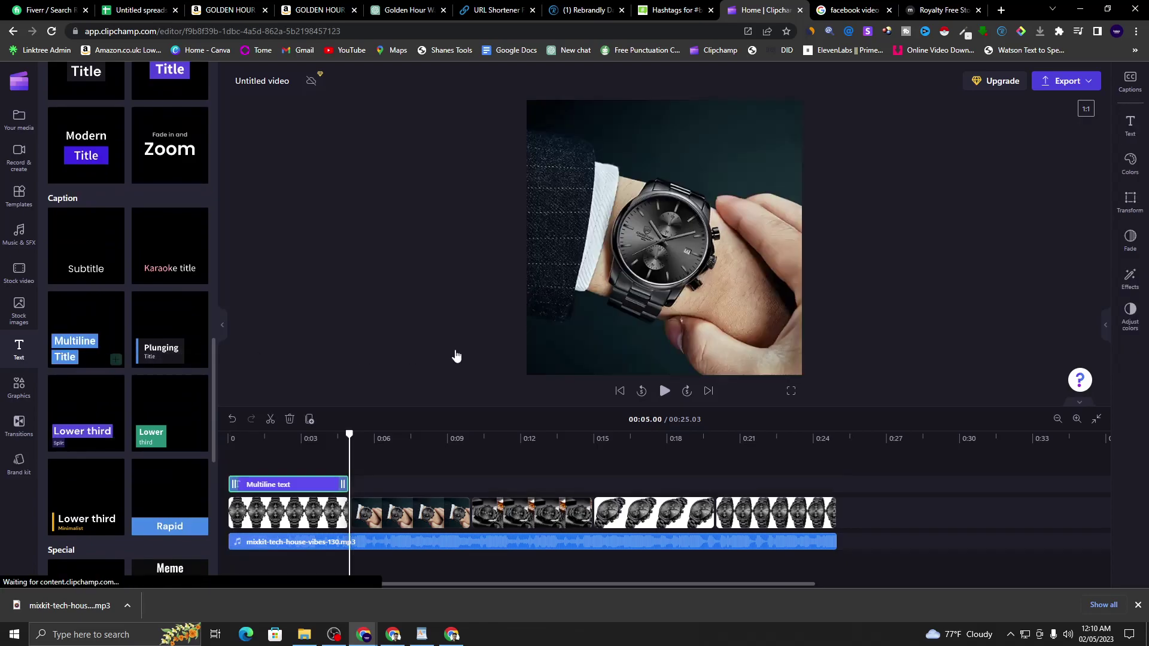
pyautogui.moveTo(349, 432); pyautogui.dragTo(297, 433)
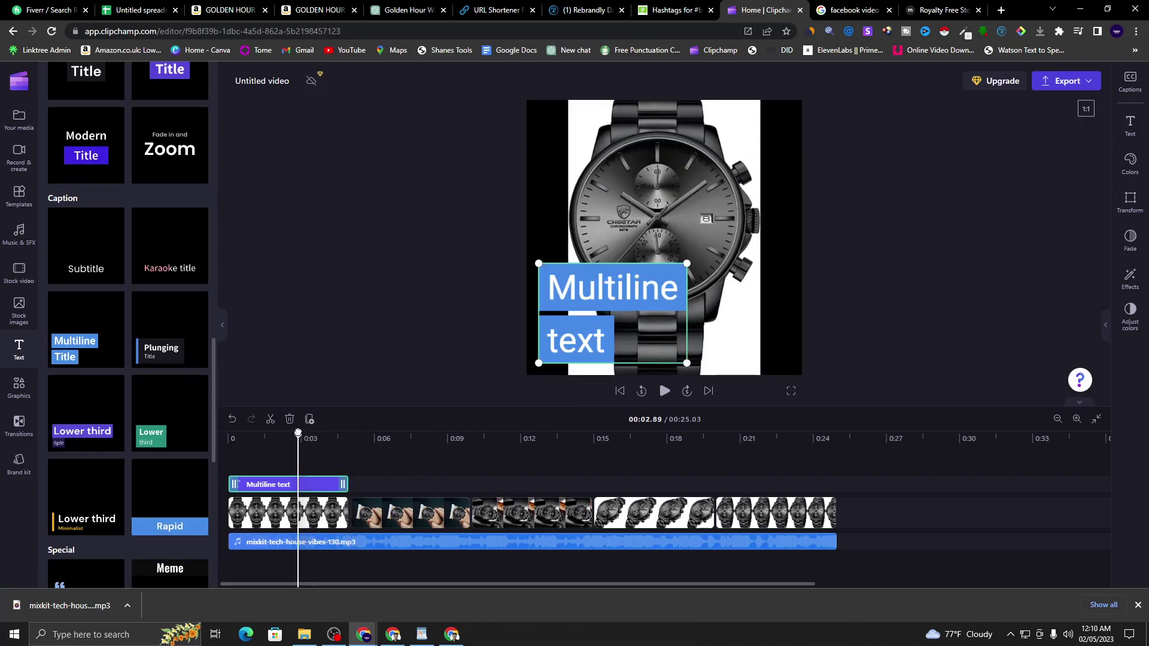
pyautogui.moveTo(344, 481); pyautogui.dragTo(835, 464)
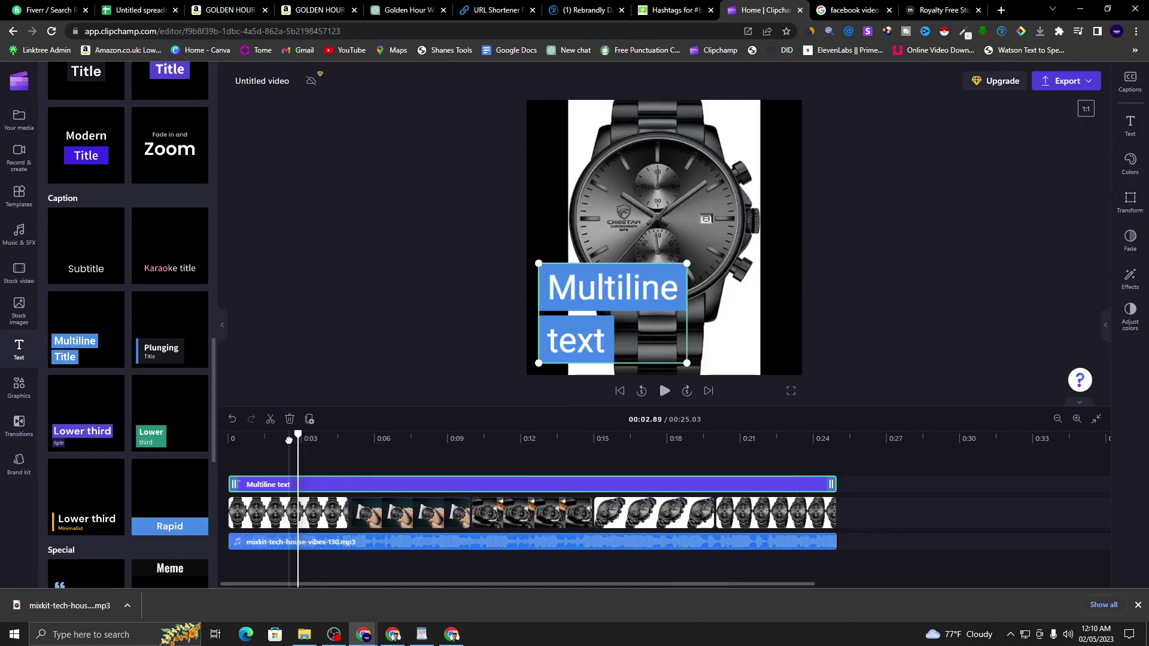
pyautogui.moveTo(298, 433); pyautogui.dragTo(252, 435)
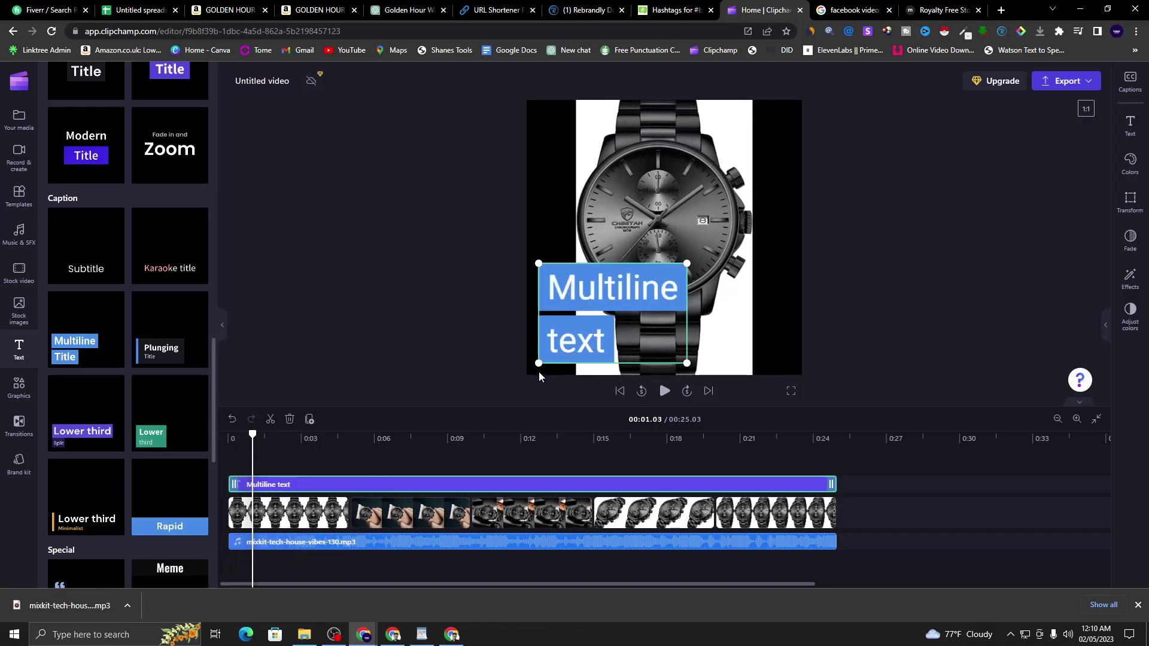
# - Replace the title text with 'Sleek and sophisticated design with a golden tone'
pyautogui.moveTo(538, 363); pyautogui.dragTo(598, 343)
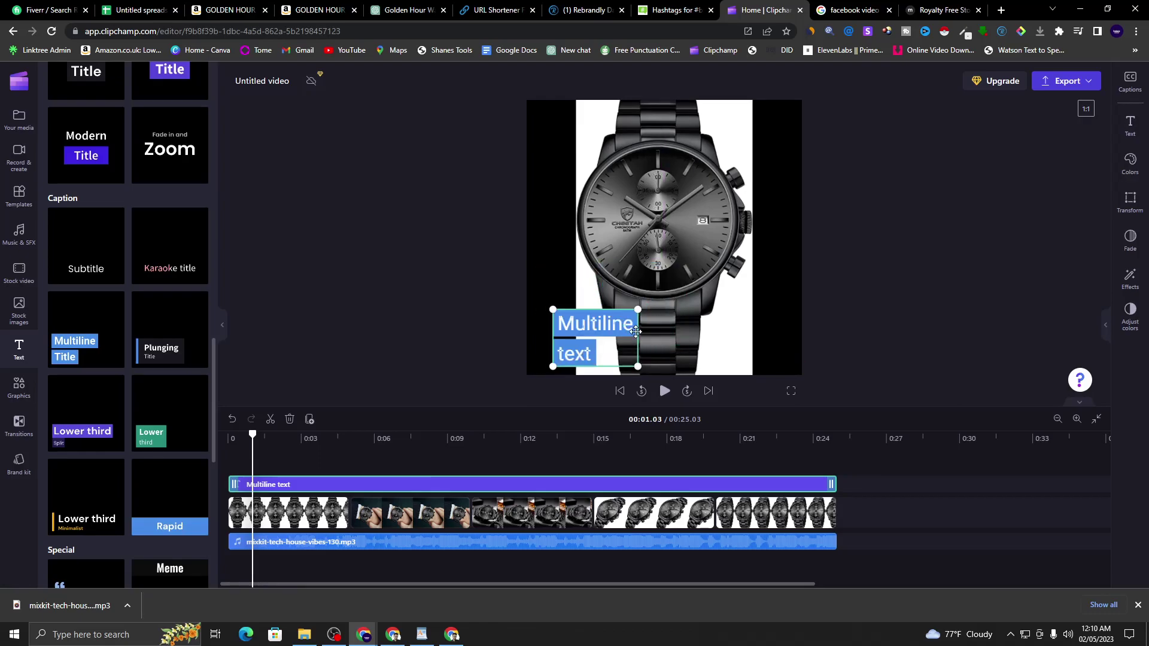
pyautogui.click(1141, 123)
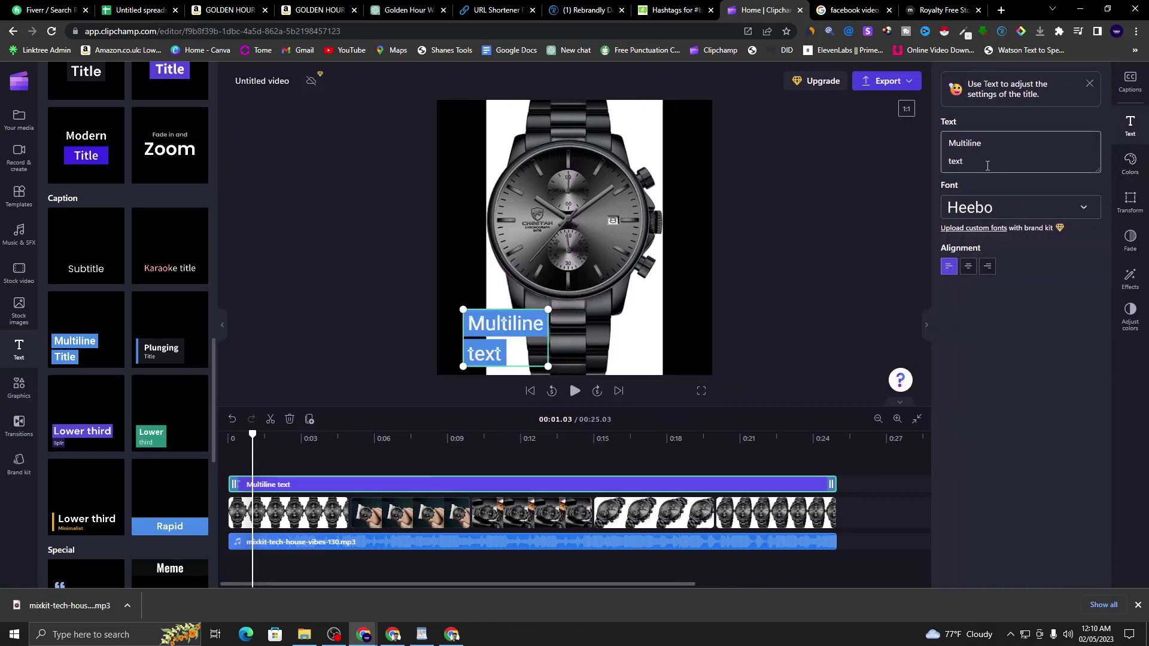
pyautogui.doubleClick(986, 146)
pyautogui.rightClick(954, 144)
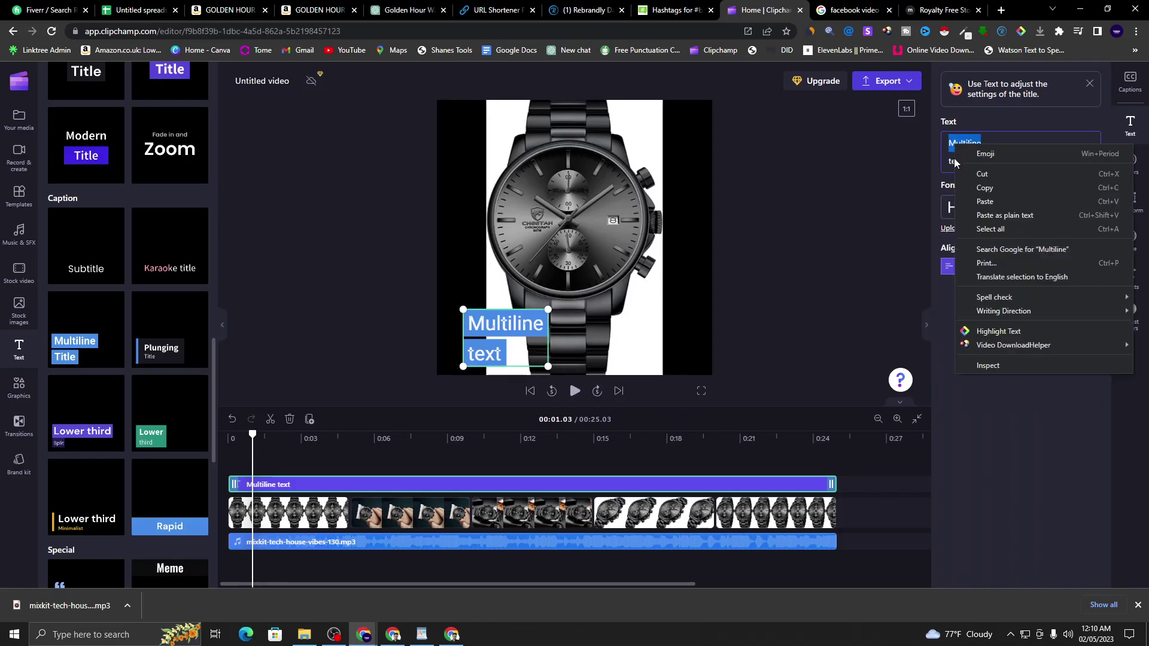
pyautogui.click(974, 200)
pyautogui.scroll(-1, 1008, 163)
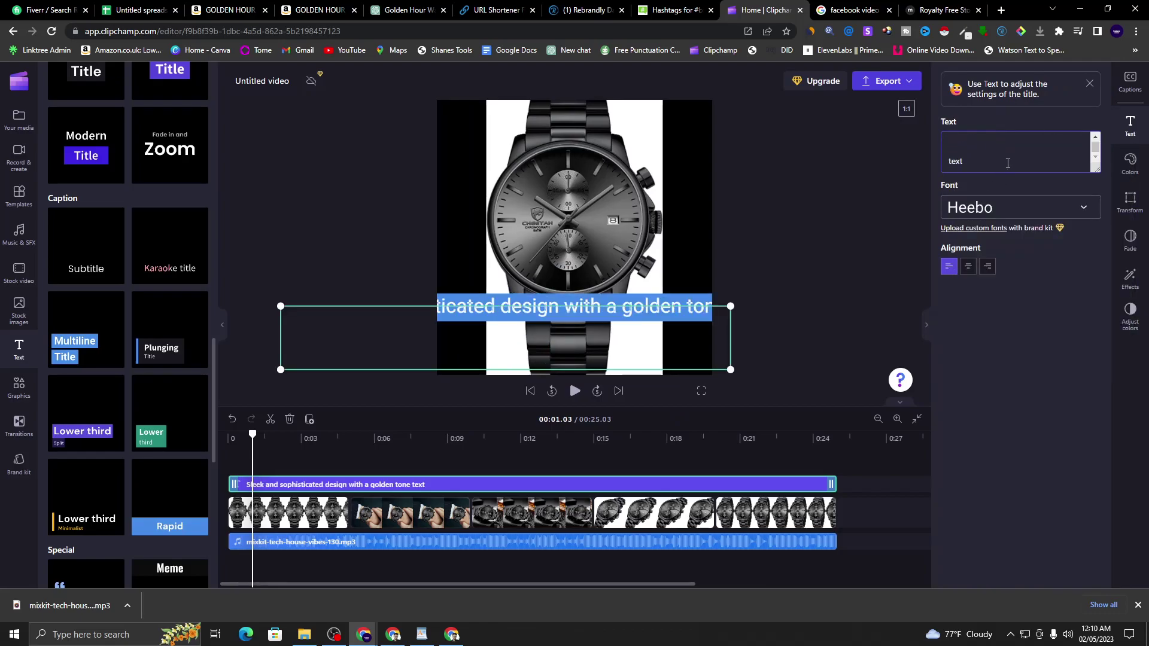
pyautogui.press('BackSpace')
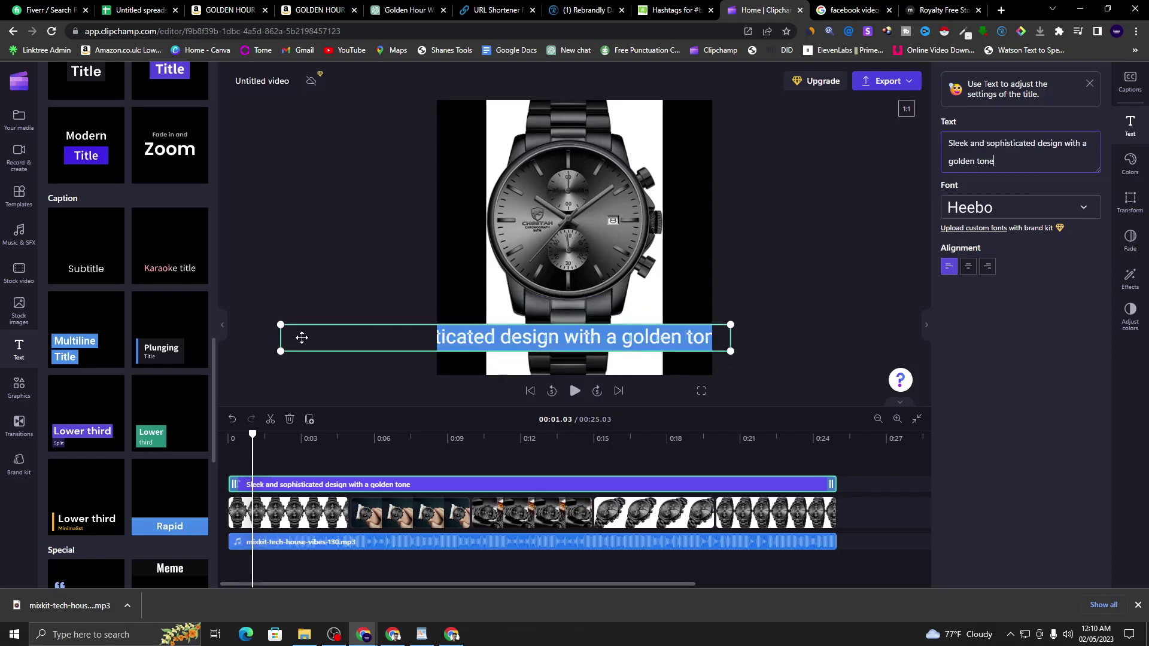
# - Narrow the caption box and position it along the bottom of the frame
pyautogui.moveTo(282, 352); pyautogui.dragTo(532, 348)
pyautogui.click(815, 323)
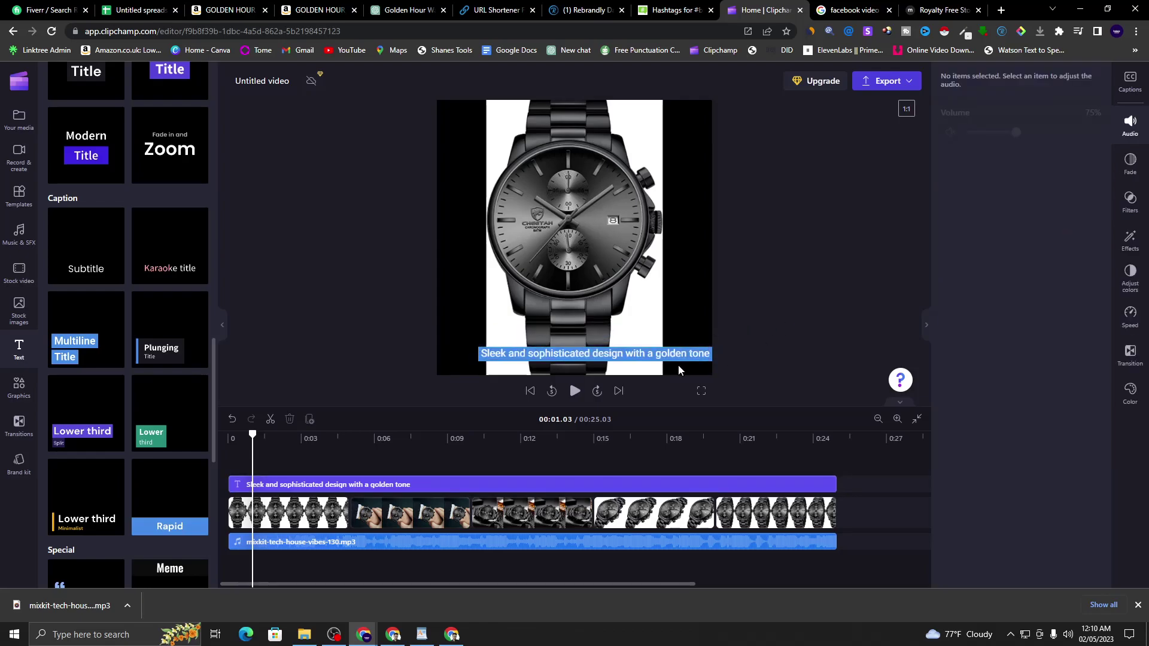
pyautogui.click(642, 362)
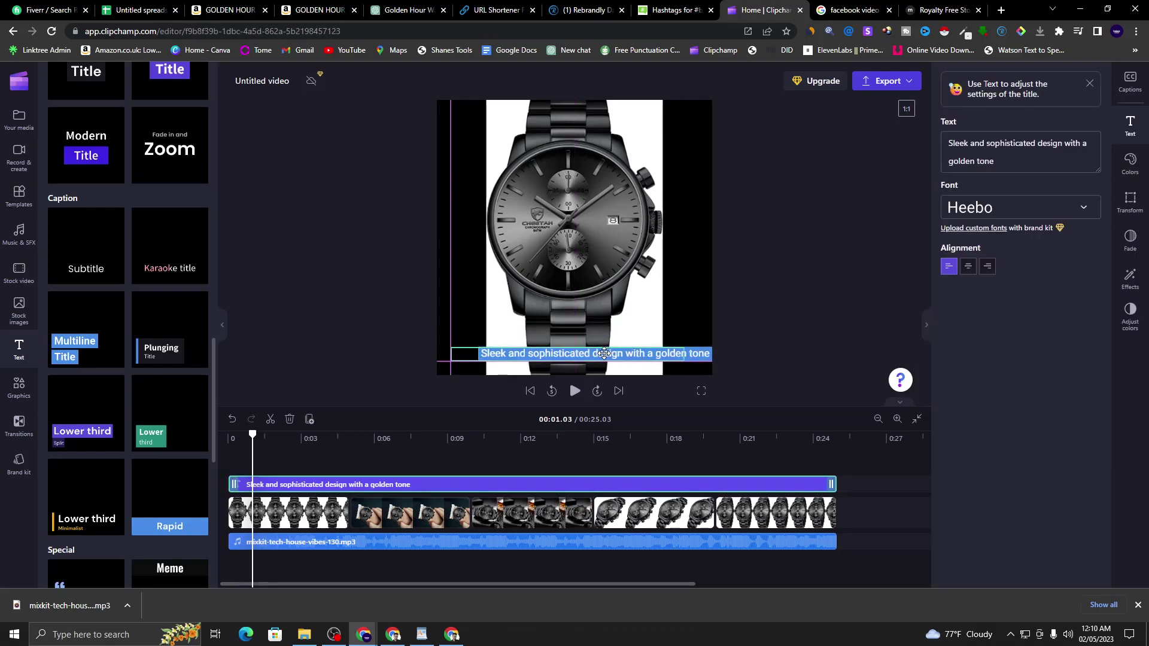
pyautogui.moveTo(601, 353); pyautogui.dragTo(594, 353)
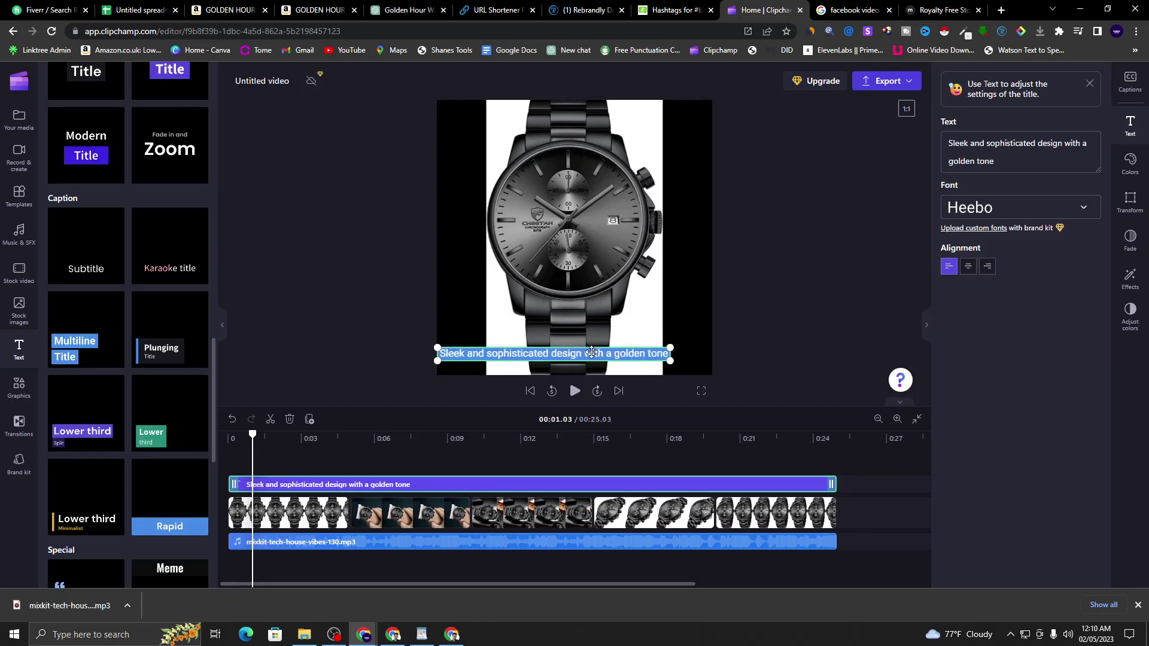
pyautogui.click(600, 353)
pyautogui.click(601, 353)
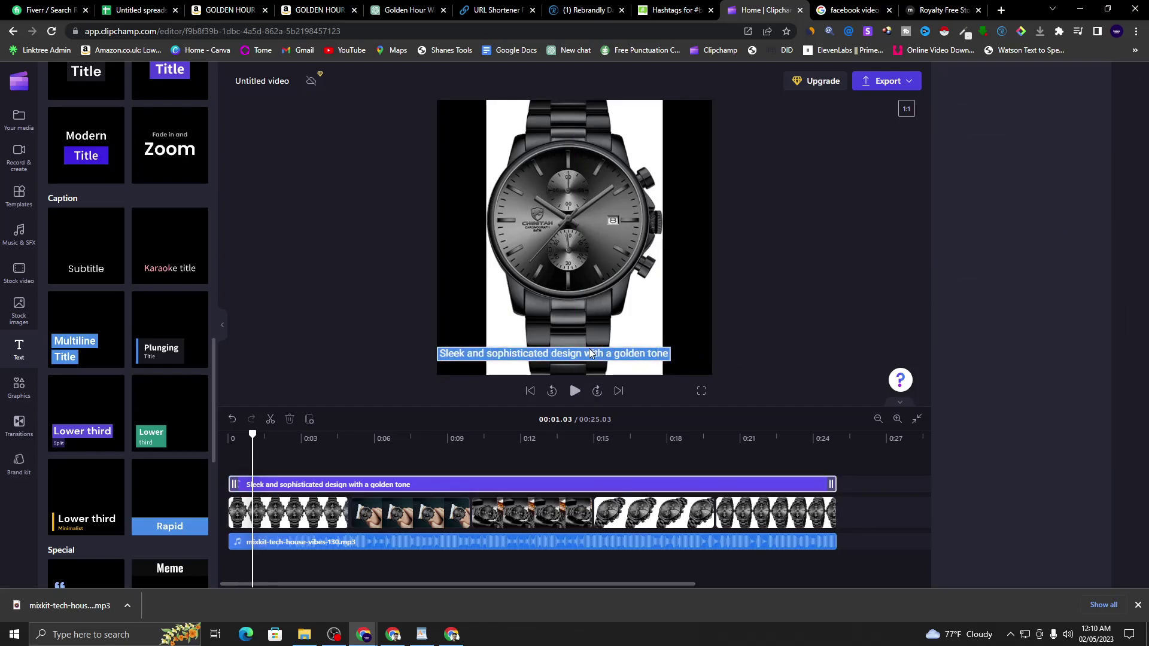
pyautogui.moveTo(601, 349); pyautogui.dragTo(609, 349)
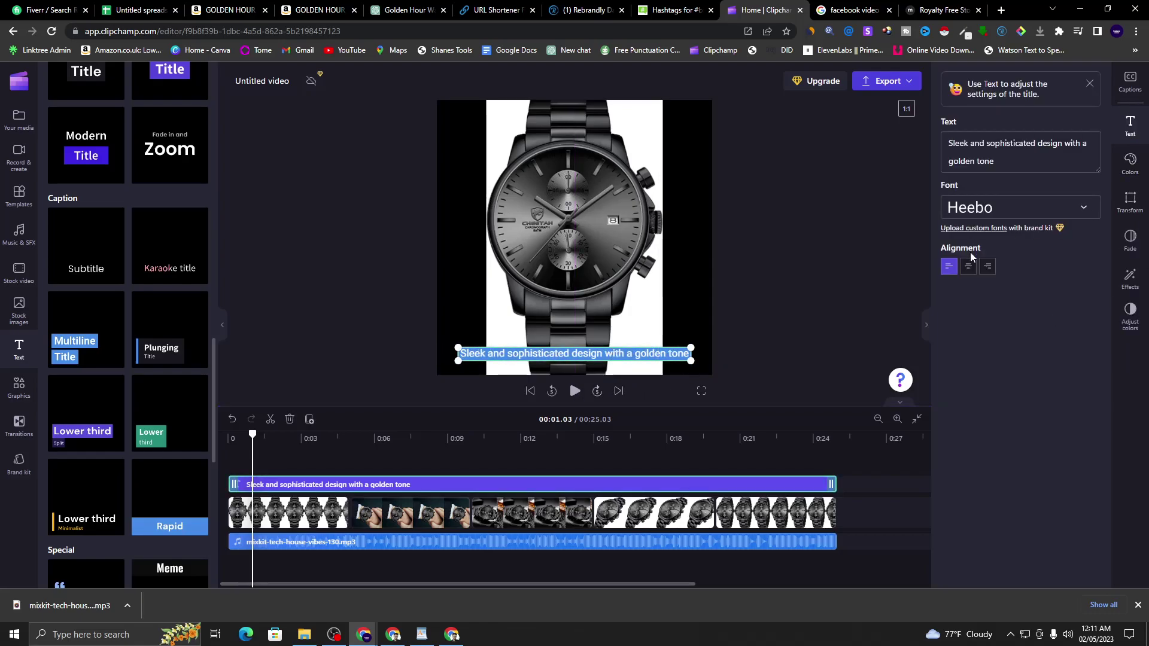
# - Set the caption text colour to black
pyautogui.click(1131, 164)
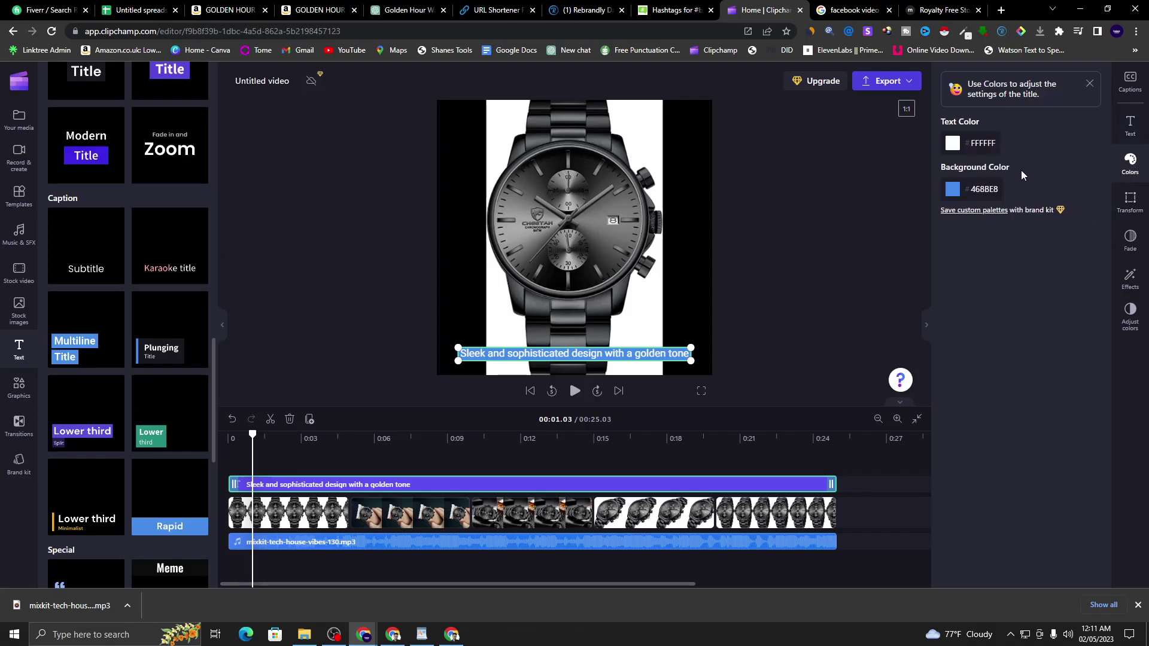
pyautogui.click(953, 189)
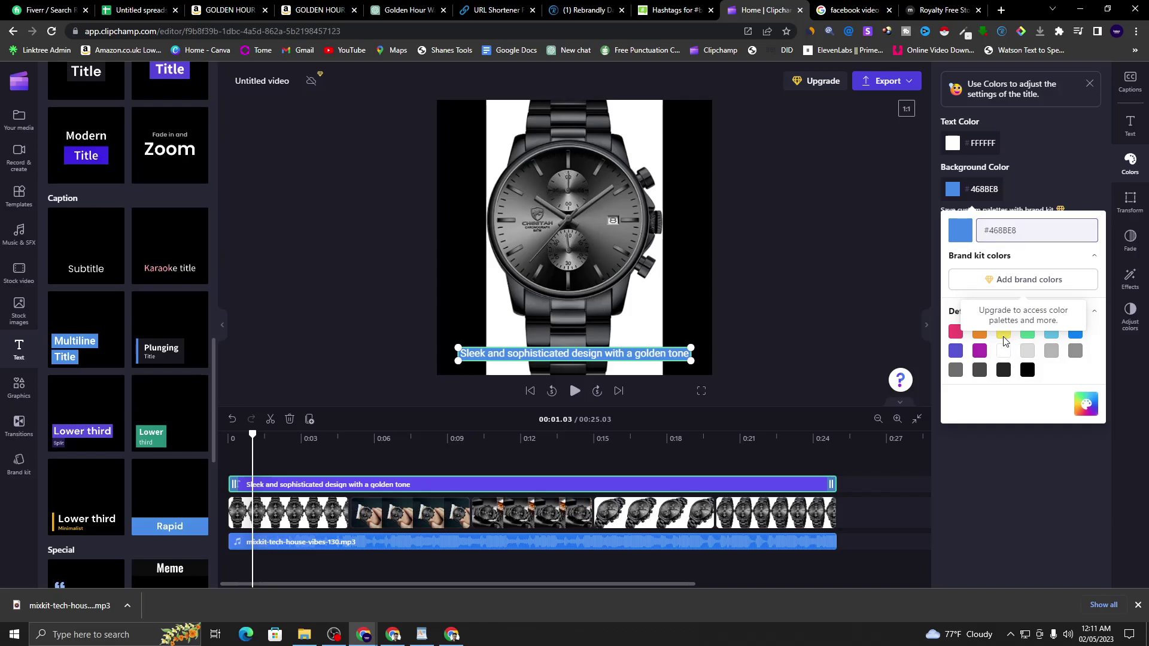
pyautogui.click(952, 150)
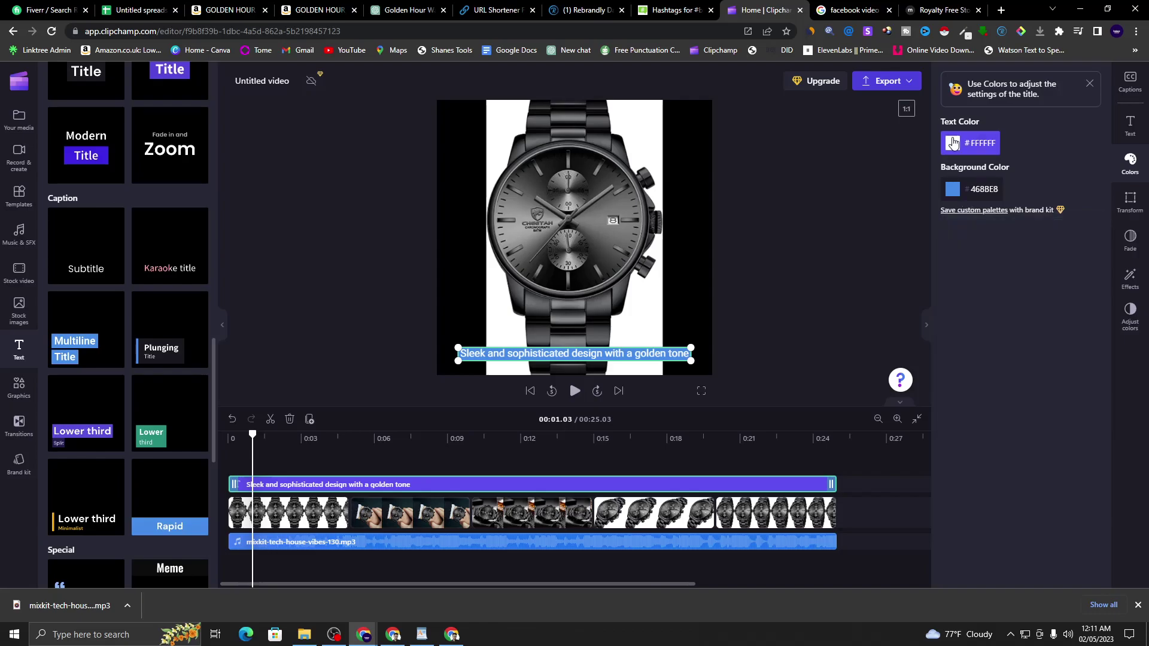
pyautogui.click(952, 144)
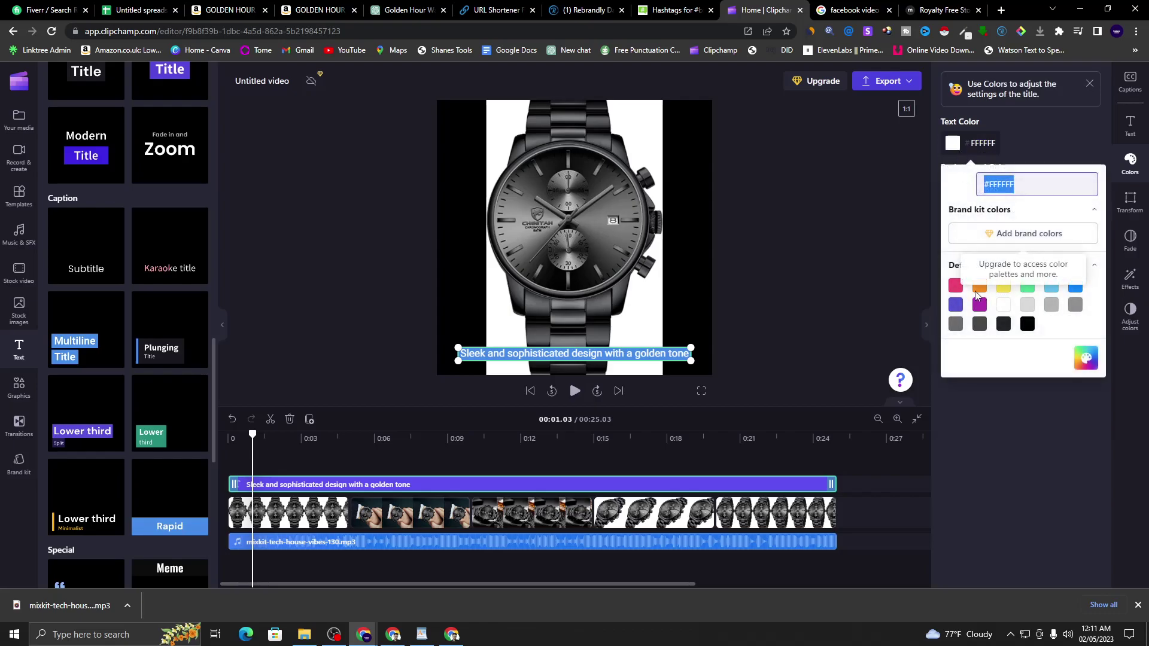
pyautogui.click(1027, 324)
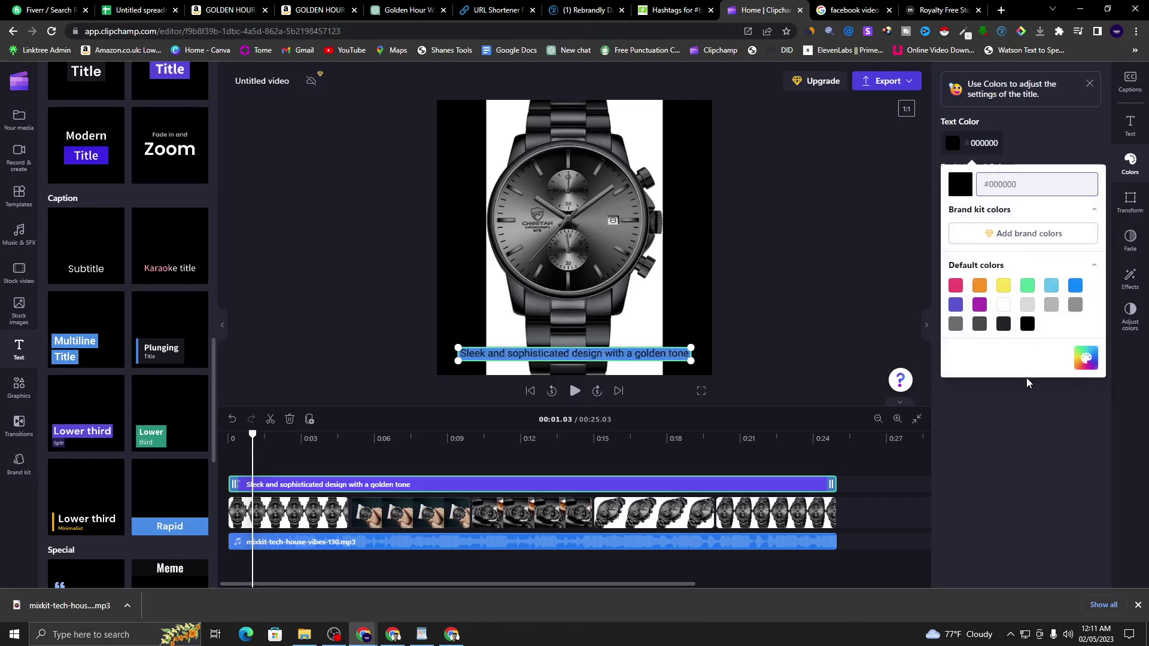
pyautogui.click(1031, 138)
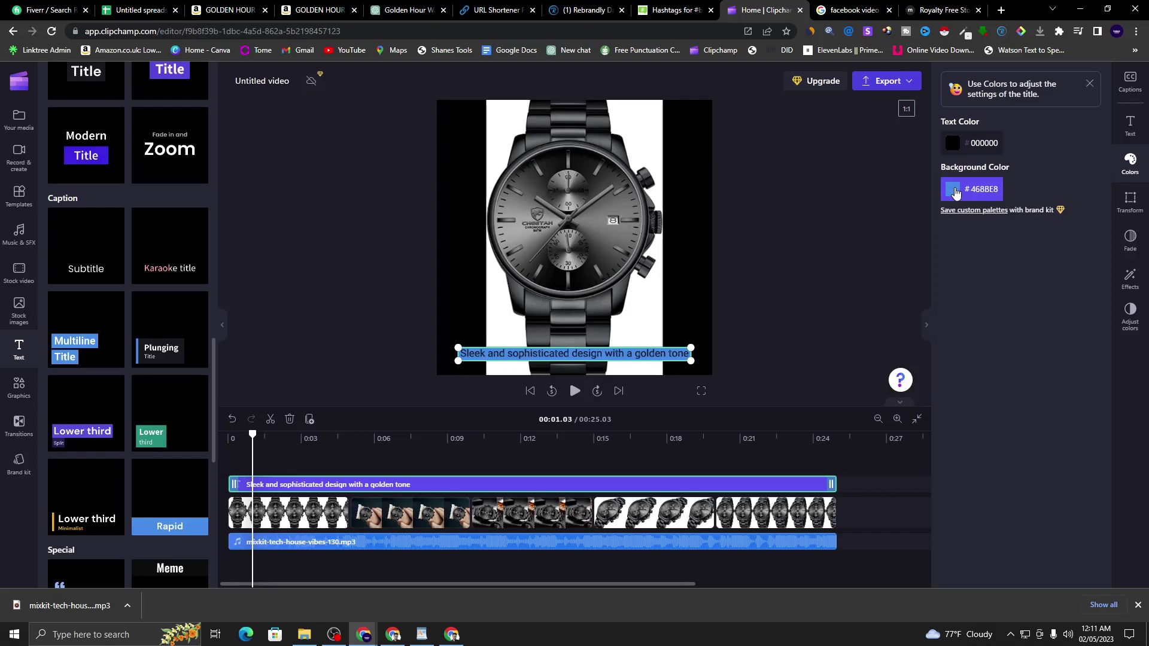
# - Give the caption a bright yellow #FDFF08 background and play the video from the start
pyautogui.click(956, 193)
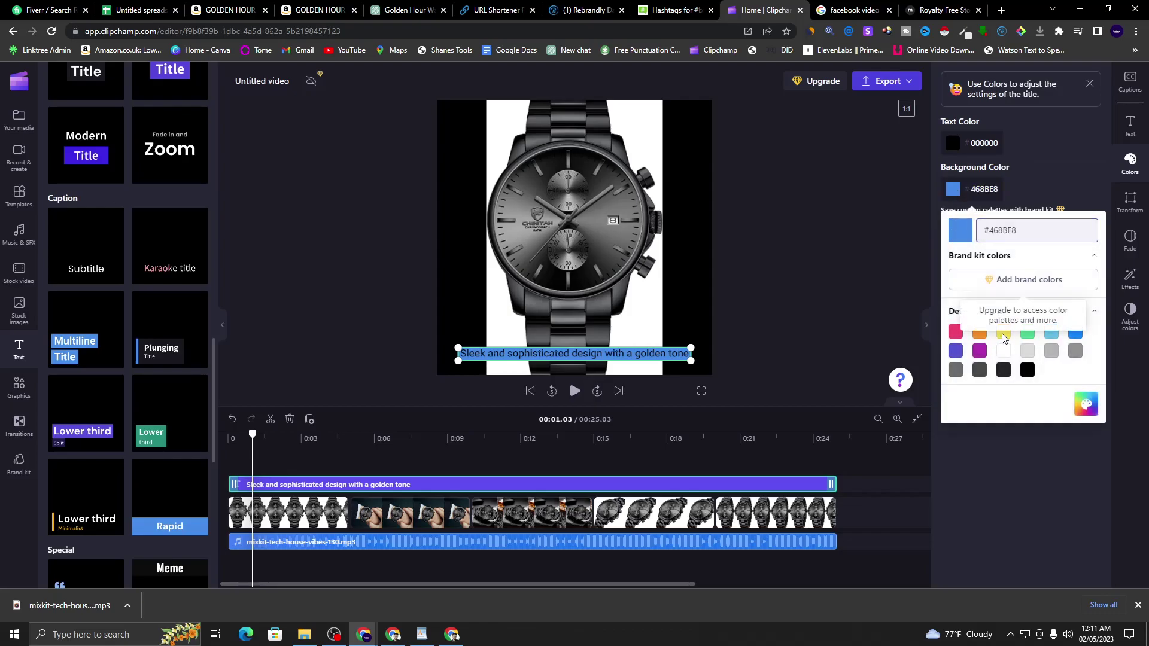
pyautogui.click(1085, 404)
pyautogui.moveTo(1016, 358); pyautogui.dragTo(975, 363)
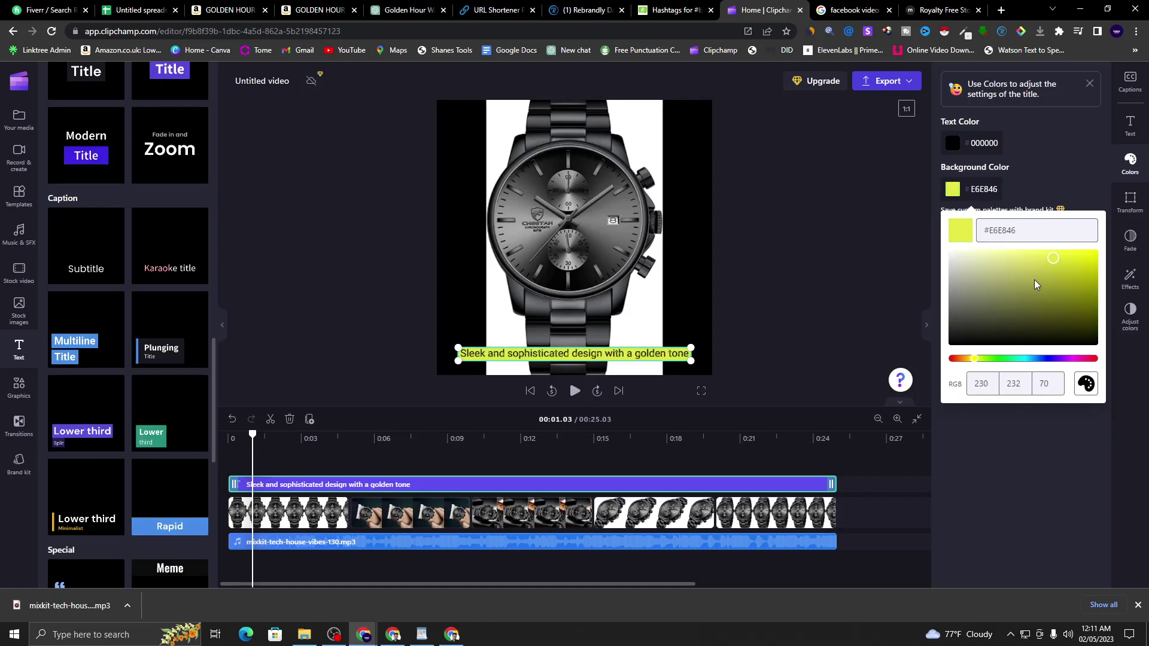
pyautogui.click(1047, 292)
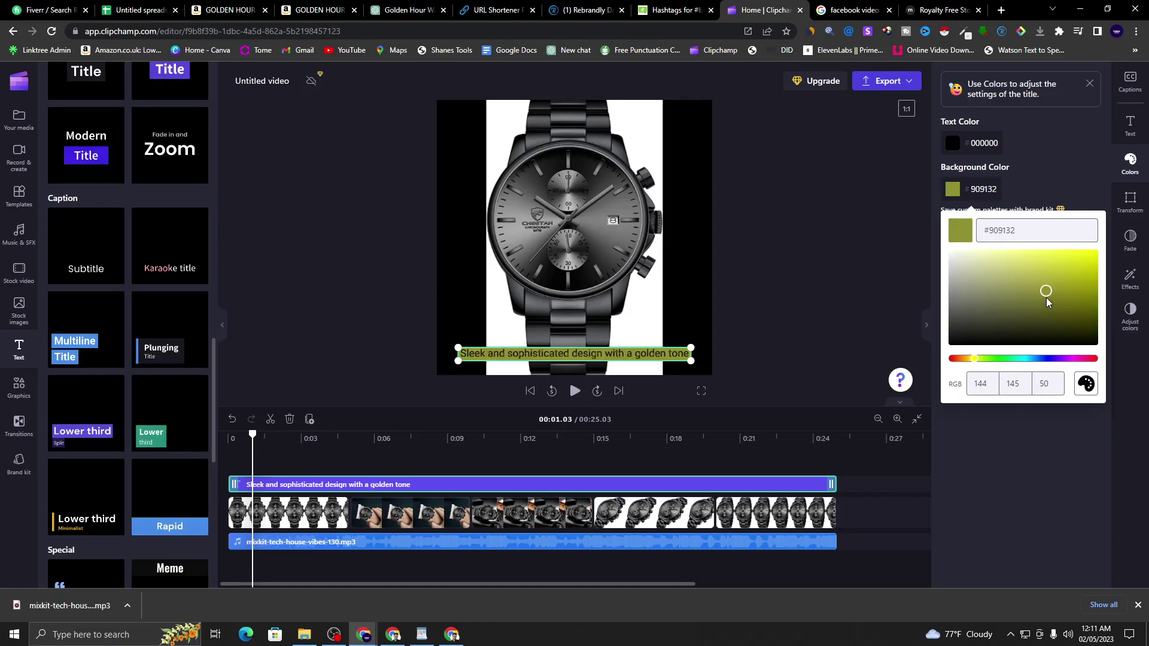
pyautogui.click(1090, 250)
pyautogui.click(1080, 186)
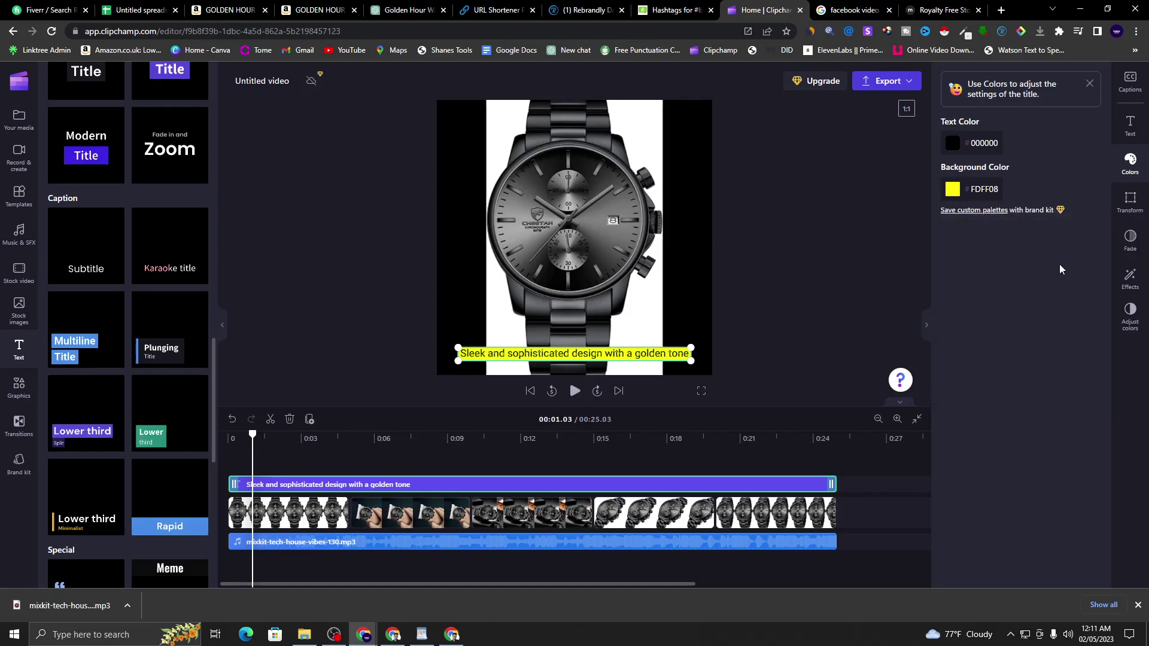
pyautogui.click(1131, 171)
pyautogui.click(256, 439)
pyautogui.moveTo(257, 439); pyautogui.dragTo(230, 439)
pyautogui.click(663, 391)
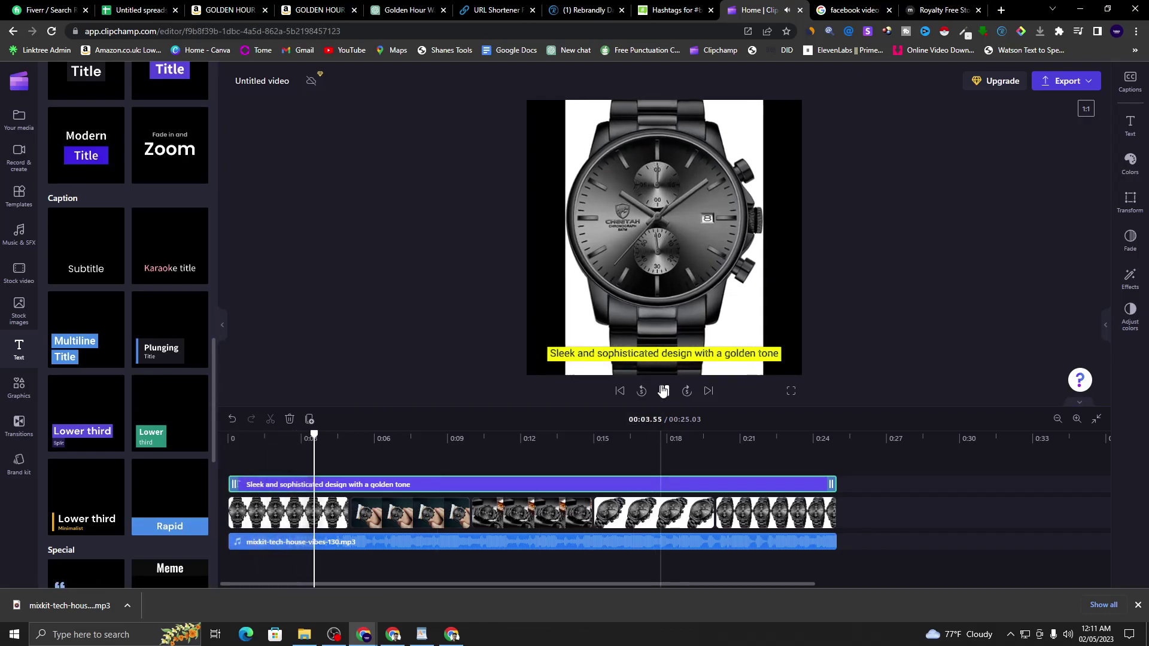
# - Split the caption clip at 00:05.37
pyautogui.click(663, 391)
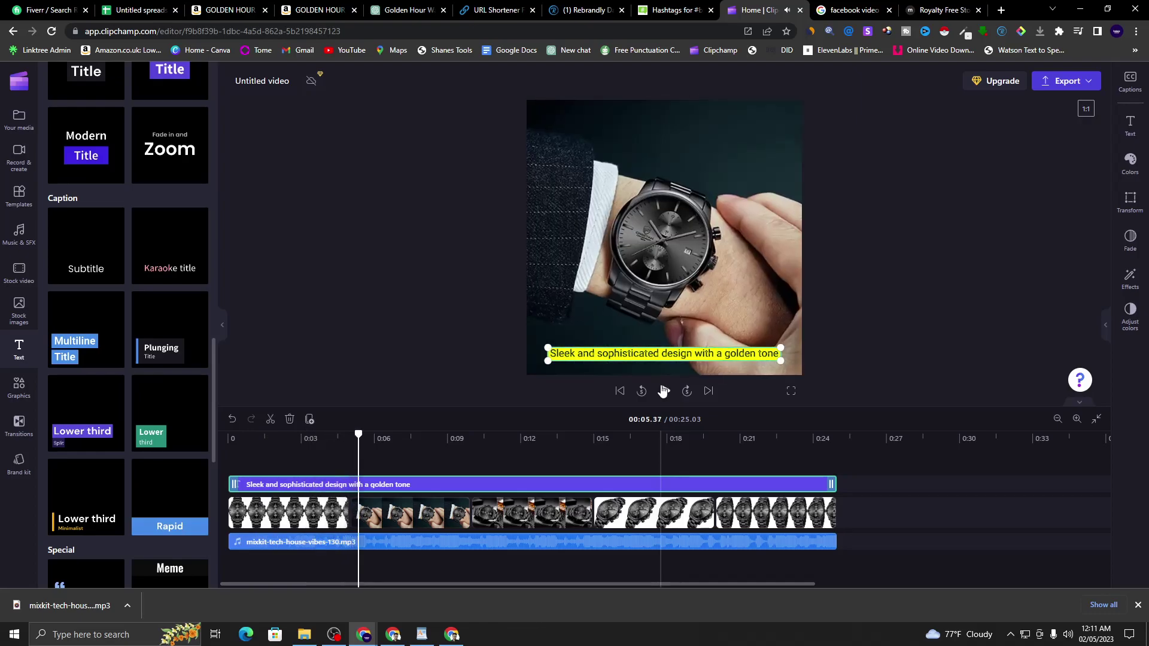
pyautogui.rightClick(399, 484)
pyautogui.click(439, 449)
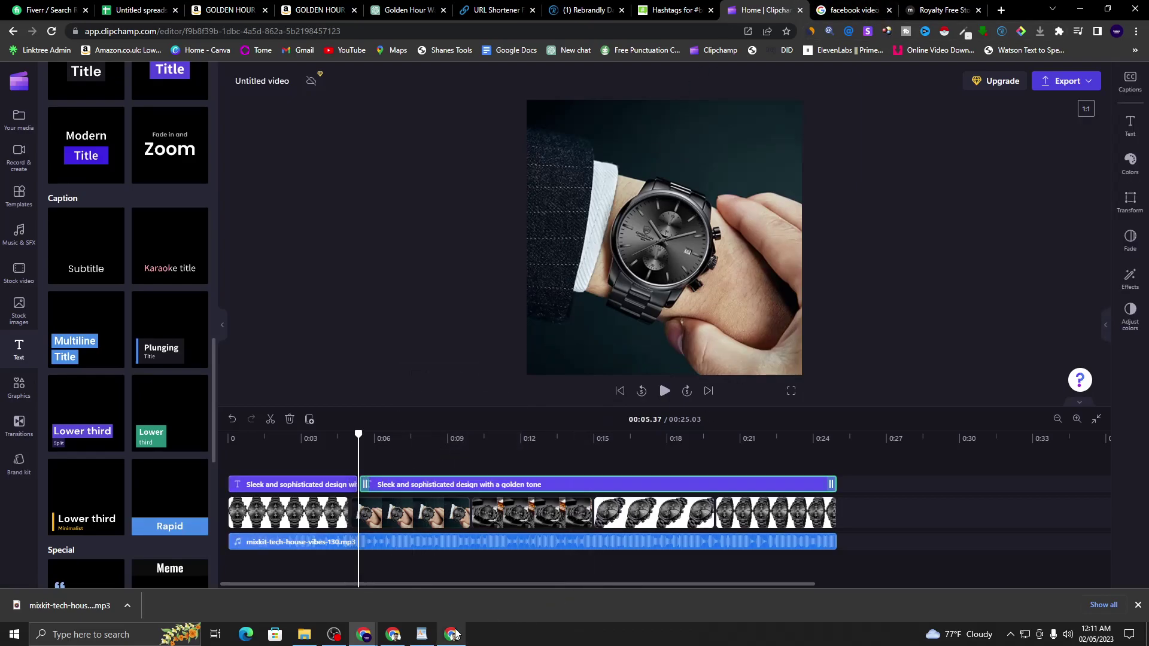
# - Change the second caption's text to 'Accurate and precise timekeeping', copied from WordPad
pyautogui.click(422, 636)
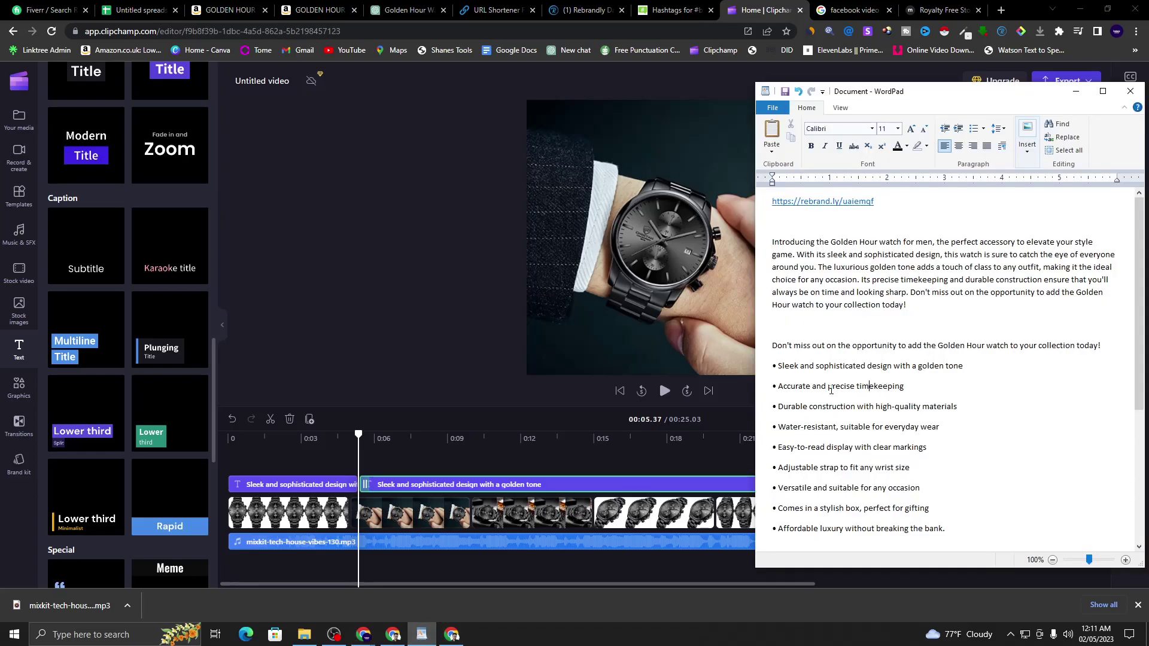
pyautogui.moveTo(780, 387)
pyautogui.mouseDown()
pyautogui.moveTo(905, 386)
pyautogui.moveTo(832, 366)
pyautogui.moveTo(896, 387)
pyautogui.moveTo(774, 405)
pyautogui.moveTo(776, 394)
pyautogui.moveTo(887, 367)
pyautogui.moveTo(826, 386)
pyautogui.moveTo(926, 385)
pyautogui.moveTo(778, 386)
pyautogui.mouseUp()
pyautogui.hotkey('ctrl', 'c')
pyautogui.click(786, 386)
pyautogui.click(874, 388)
pyautogui.rightClick(796, 393)
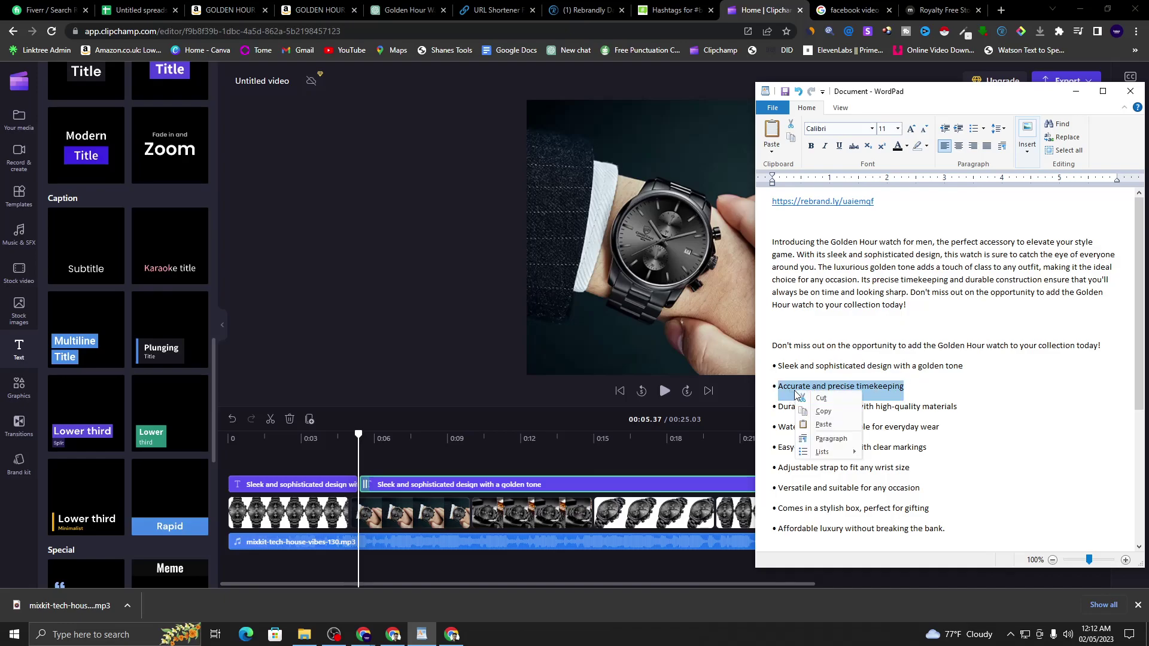
pyautogui.click(829, 412)
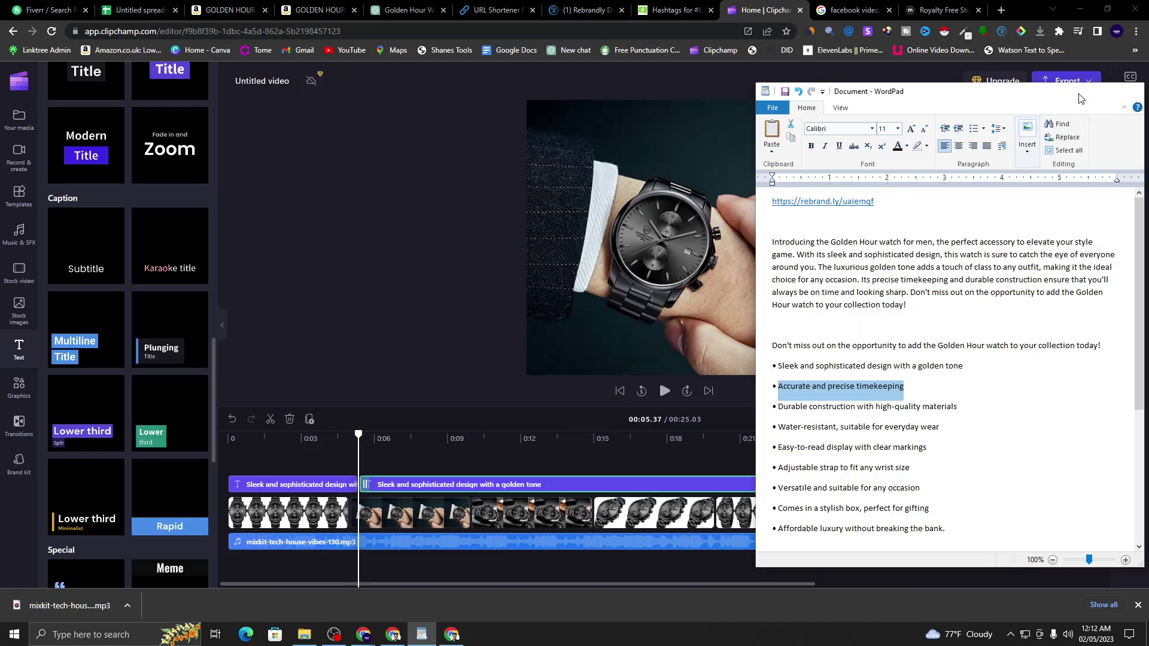
pyautogui.click(1075, 91)
pyautogui.click(1131, 124)
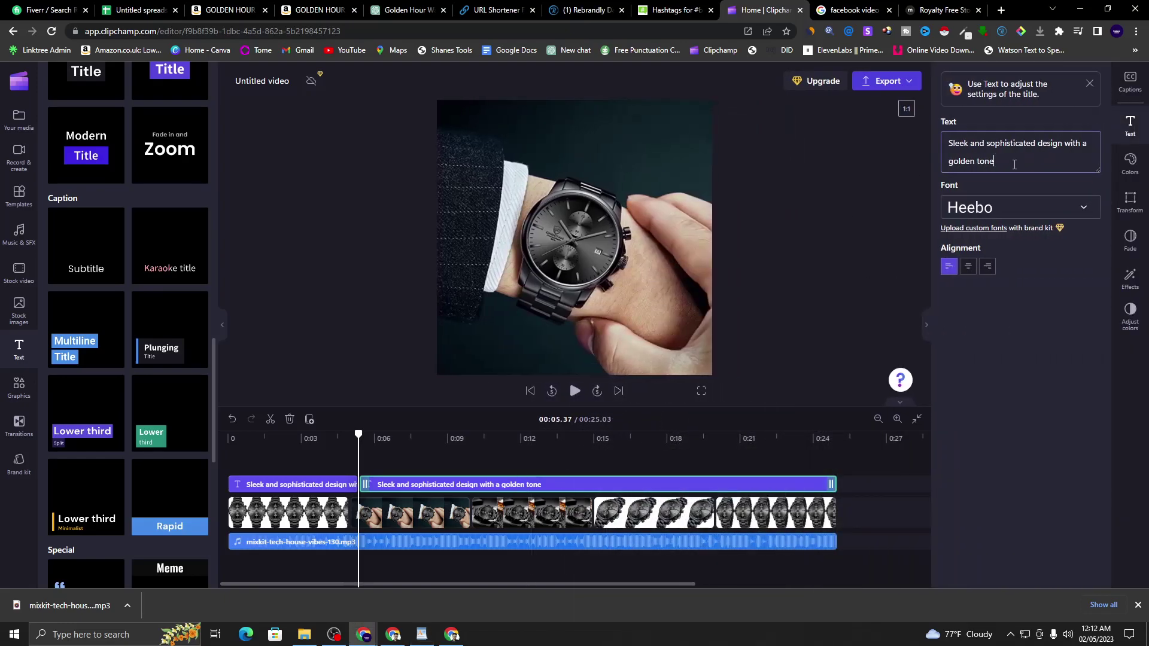
pyautogui.moveTo(1018, 166); pyautogui.dragTo(939, 130)
pyautogui.rightClick(966, 137)
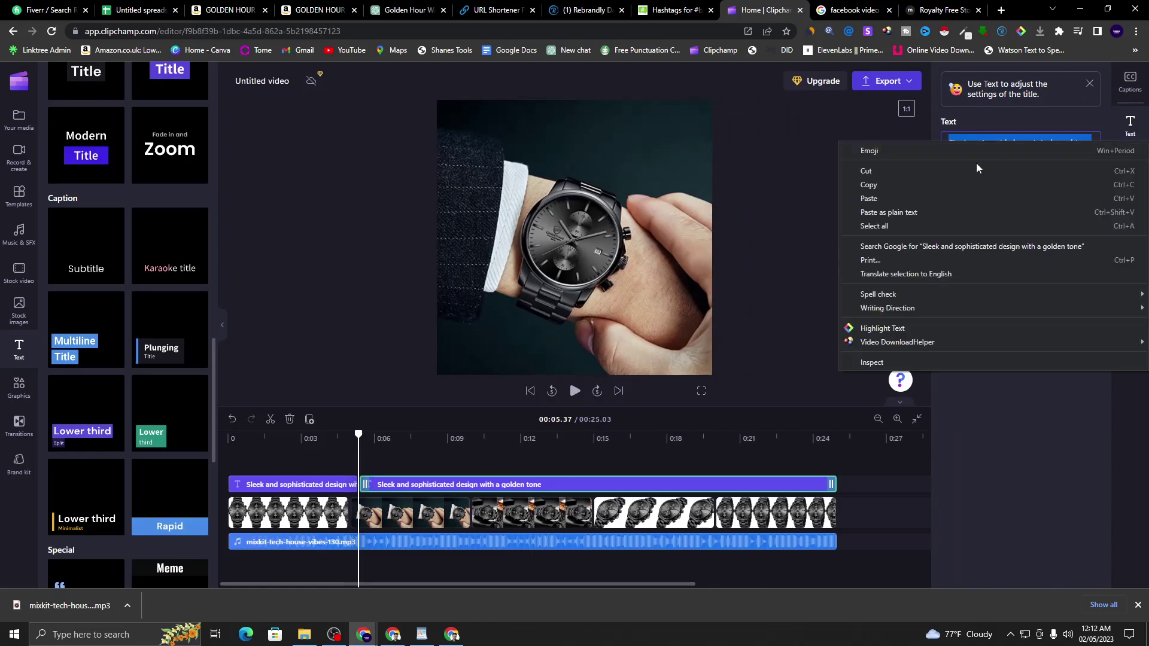
pyautogui.click(985, 200)
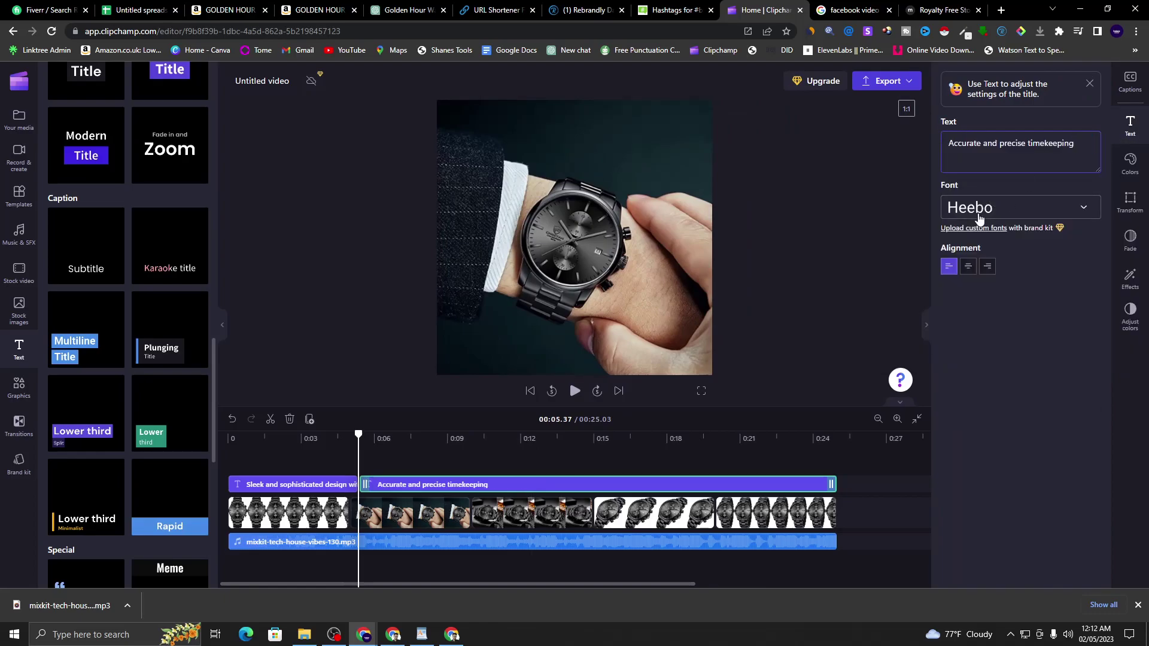
# - Play to 00:09.90 and split the caption clip there
pyautogui.click(571, 391)
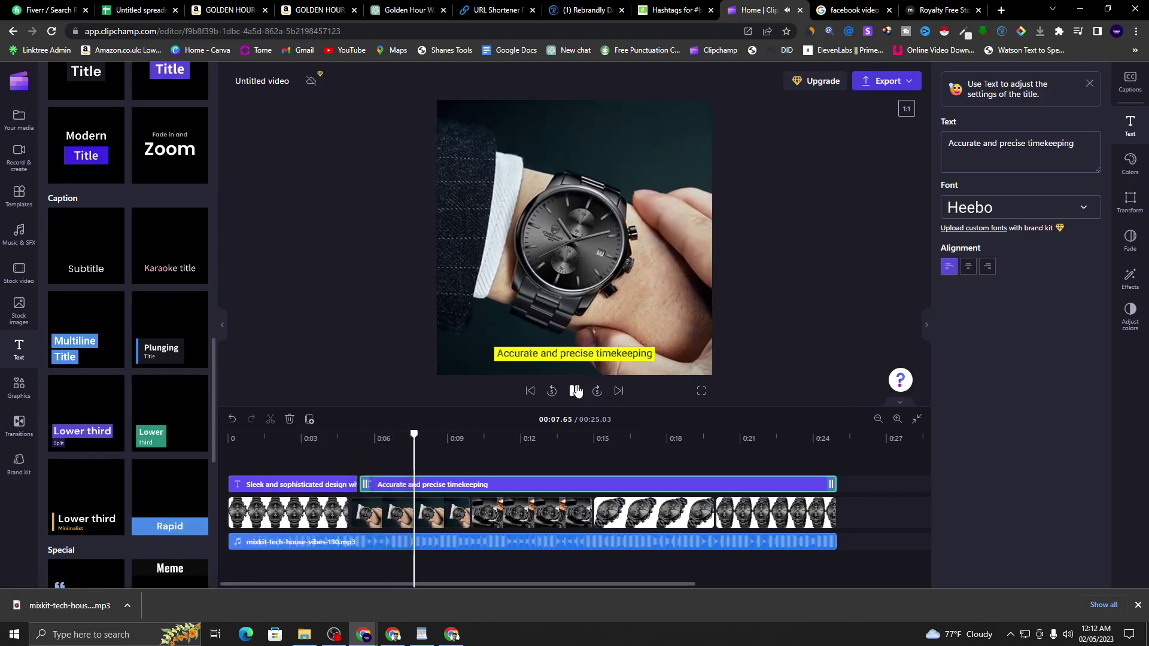
pyautogui.click(576, 391)
pyautogui.rightClick(592, 482)
pyautogui.click(580, 469)
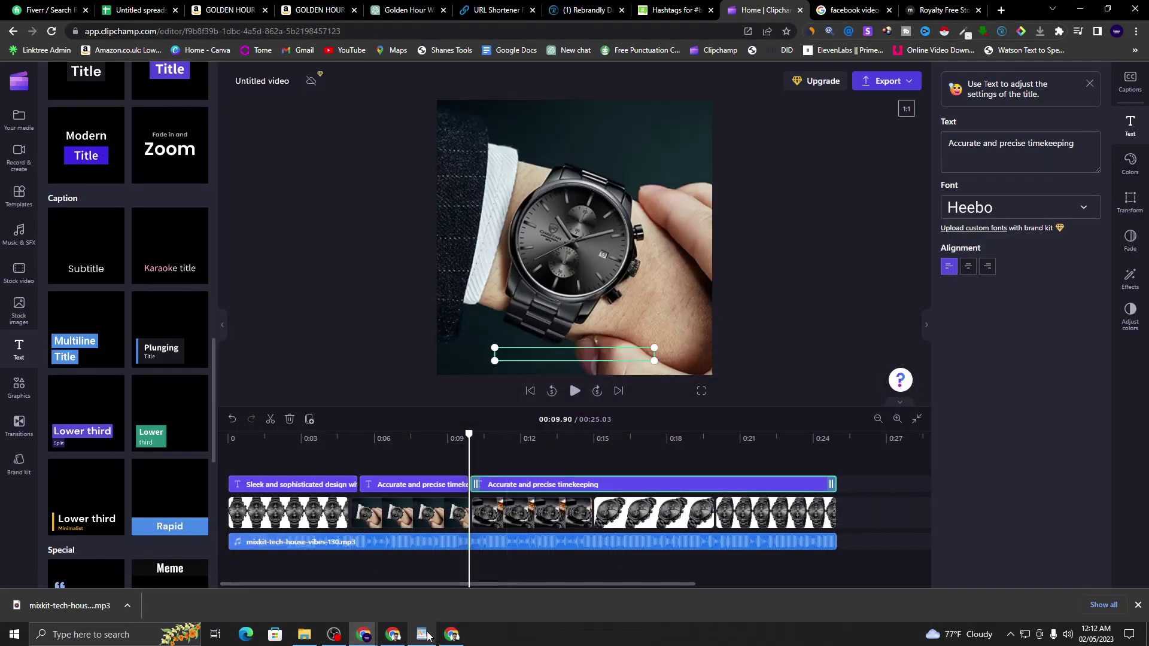
# - Copy the WordPad bullet 'Durable construction with high-quality materials'
pyautogui.click(422, 634)
pyautogui.click(837, 423)
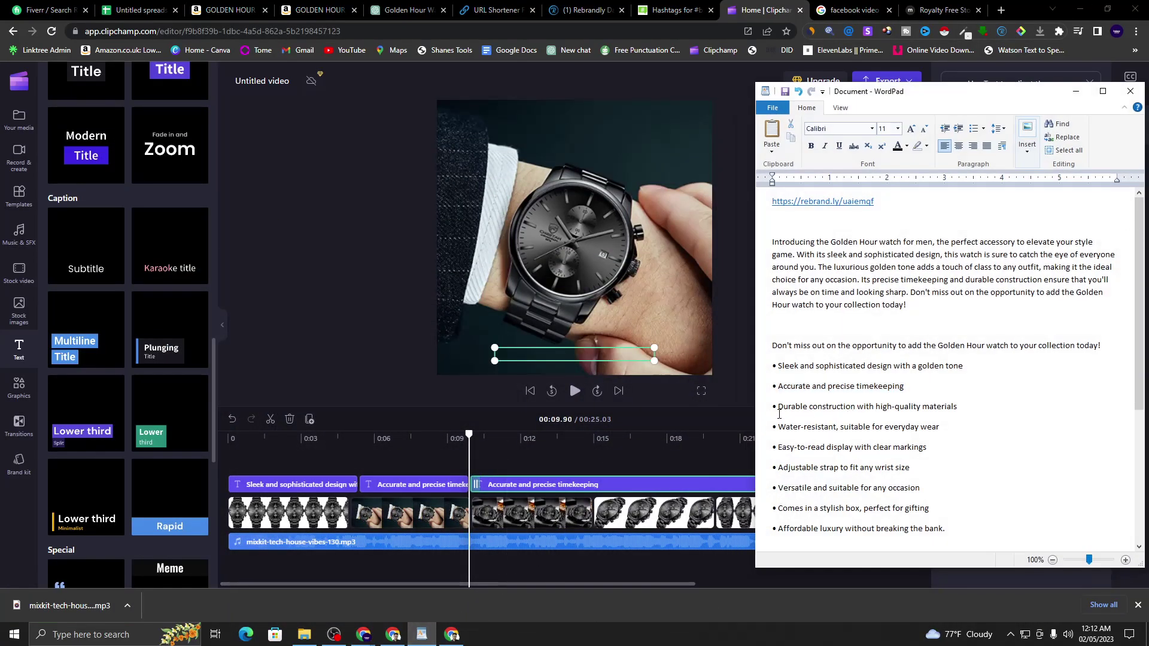
pyautogui.moveTo(779, 408); pyautogui.dragTo(933, 405)
pyautogui.rightClick(943, 410)
pyautogui.click(958, 429)
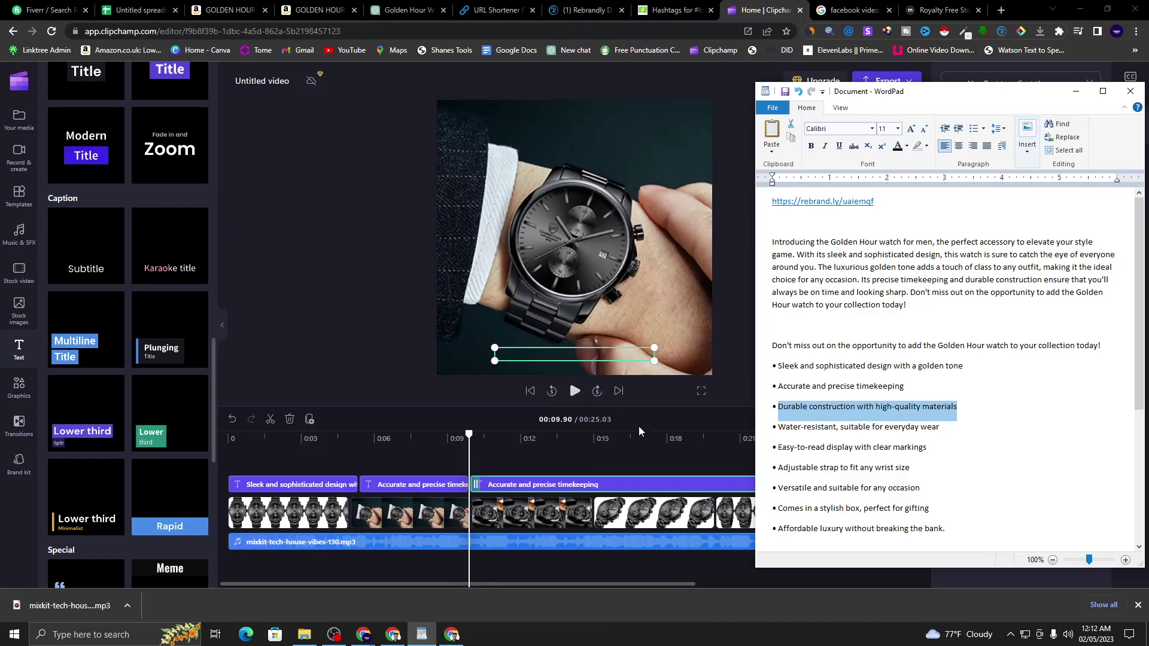
# - Paste it as the third caption's text and play the video to 00:15.09
pyautogui.click(615, 419)
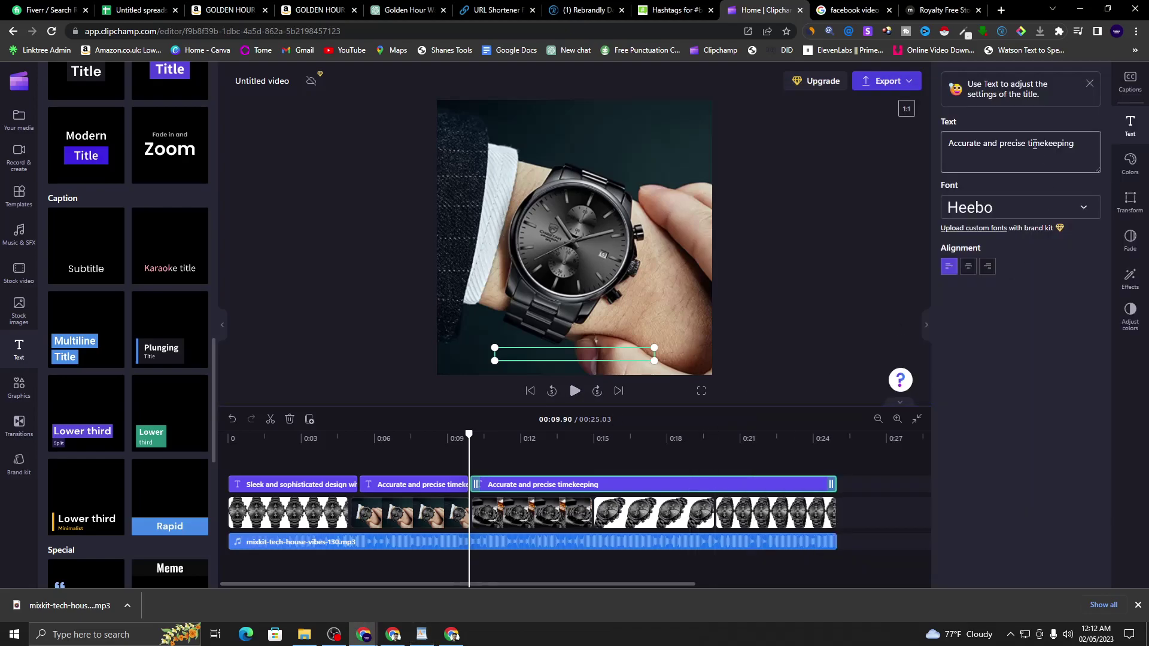
pyautogui.moveTo(1074, 144); pyautogui.dragTo(949, 146)
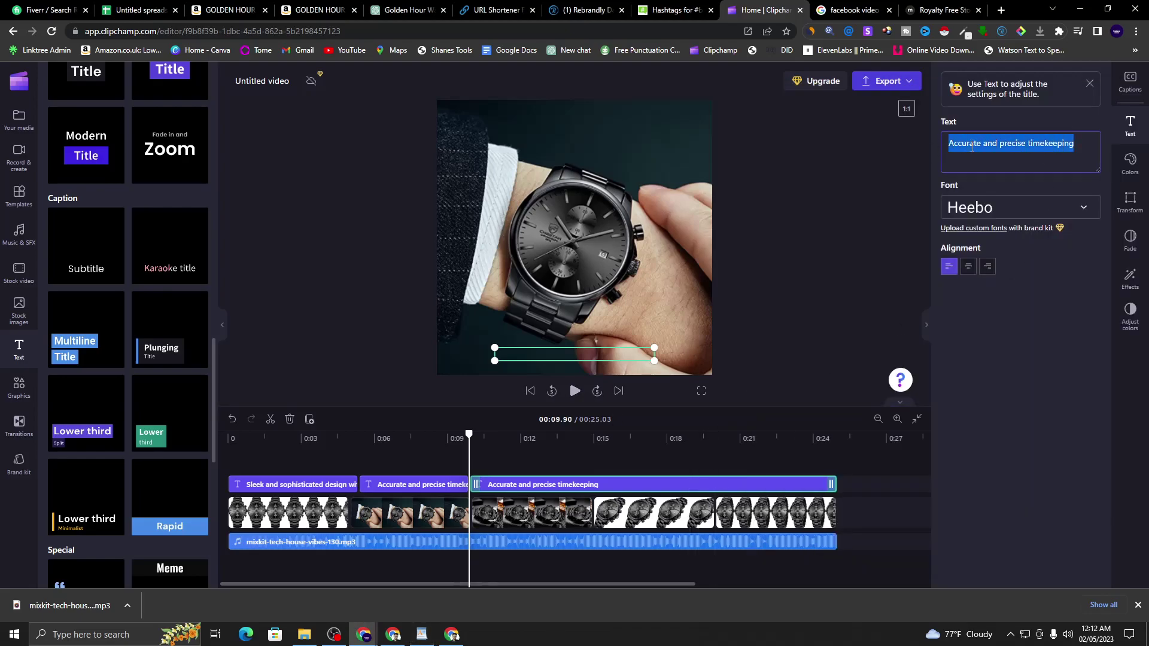
pyautogui.rightClick(971, 145)
pyautogui.click(980, 207)
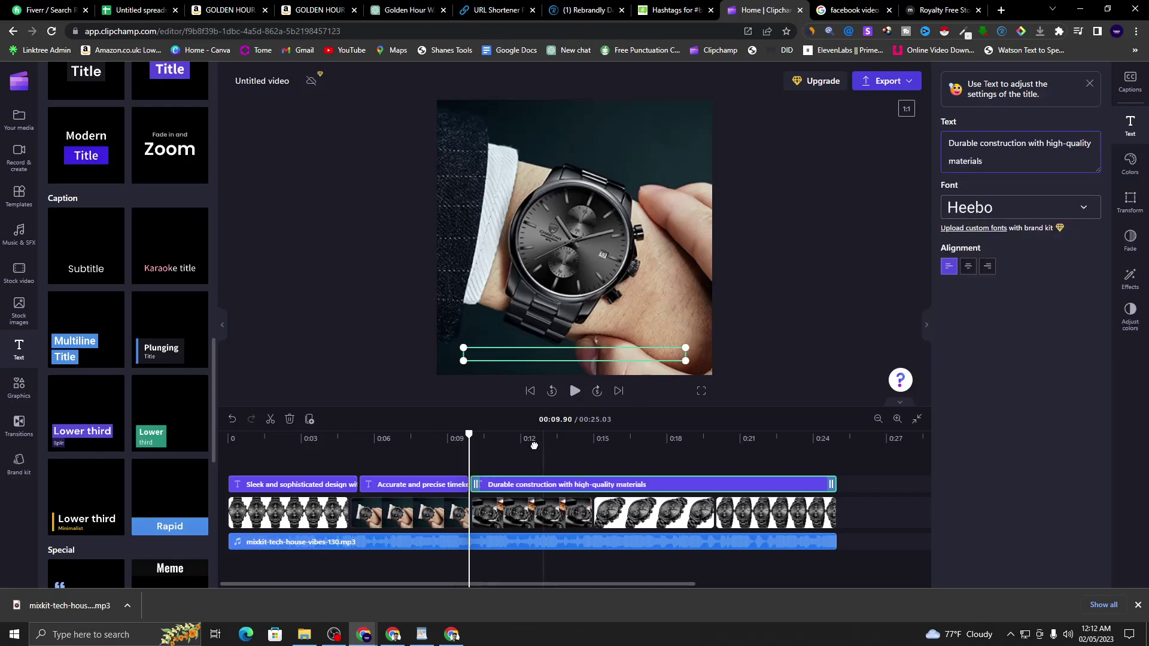
pyautogui.click(574, 391)
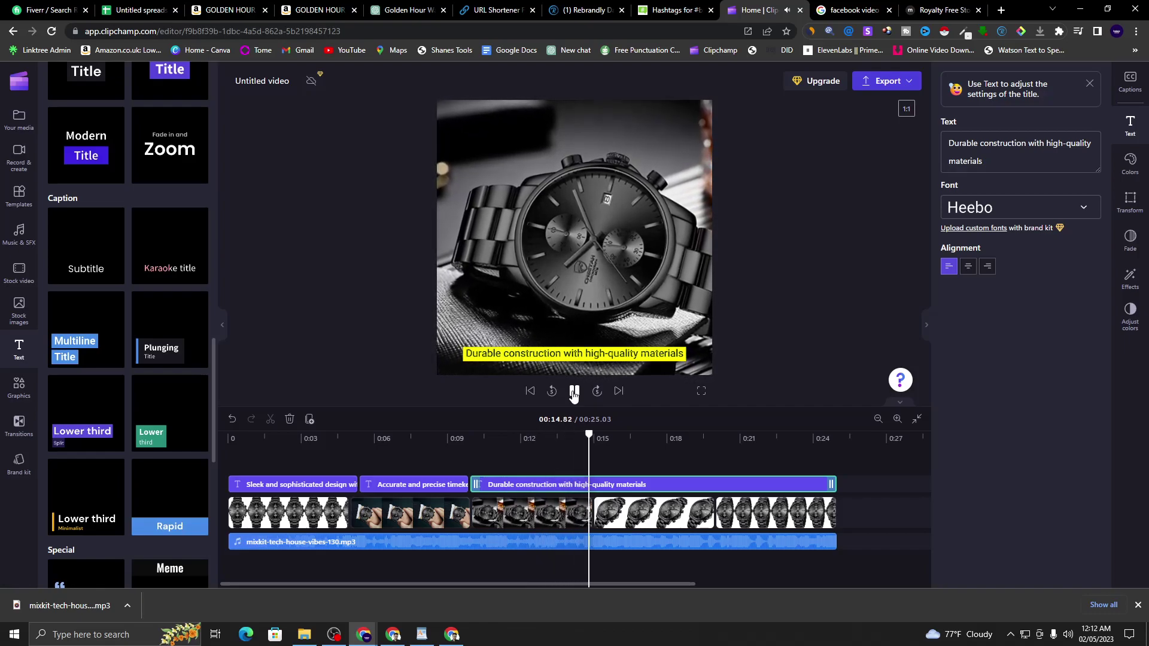
pyautogui.click(574, 391)
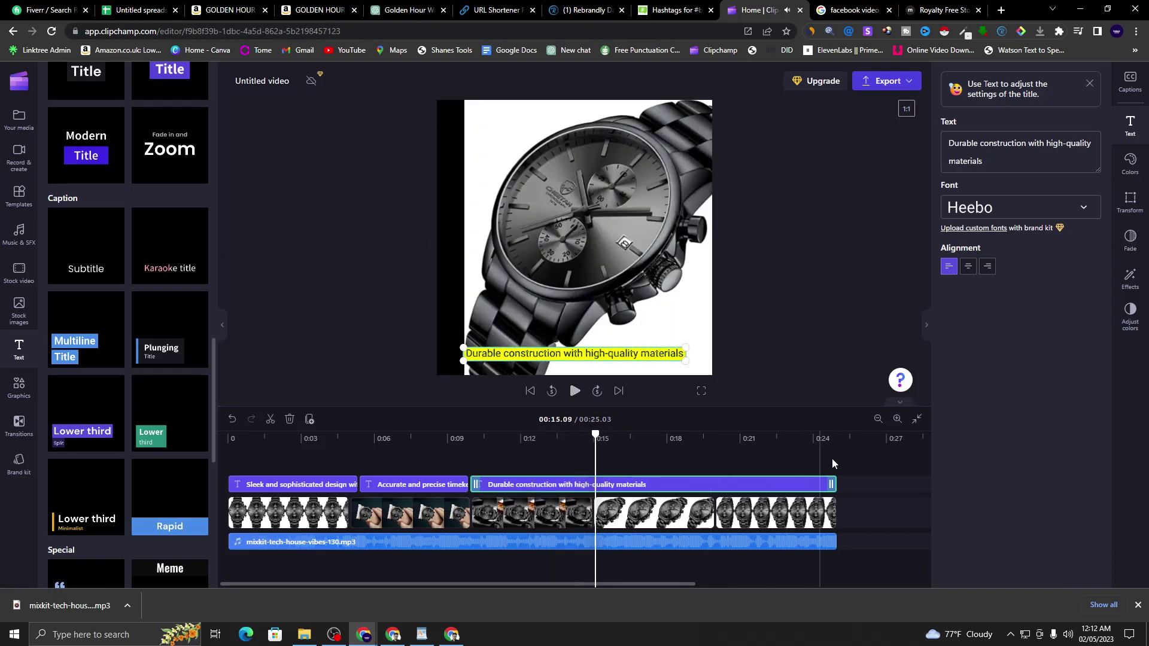
# - Split the caption clip at 00:15.09
pyautogui.rightClick(660, 482)
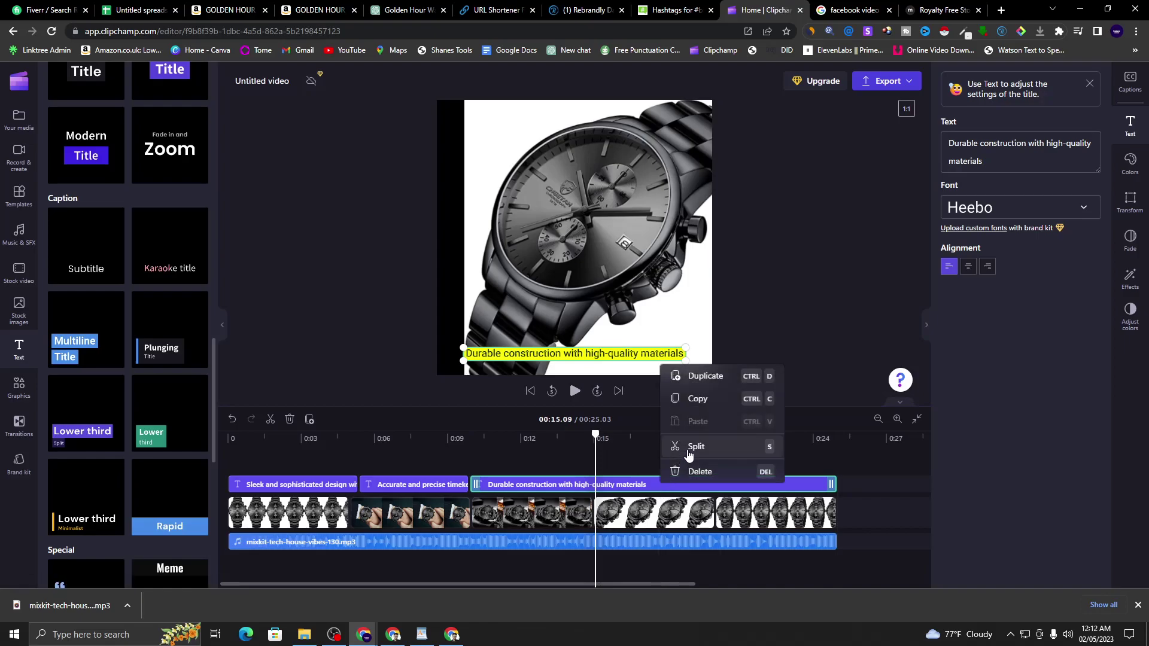
pyautogui.click(687, 452)
pyautogui.click(867, 7)
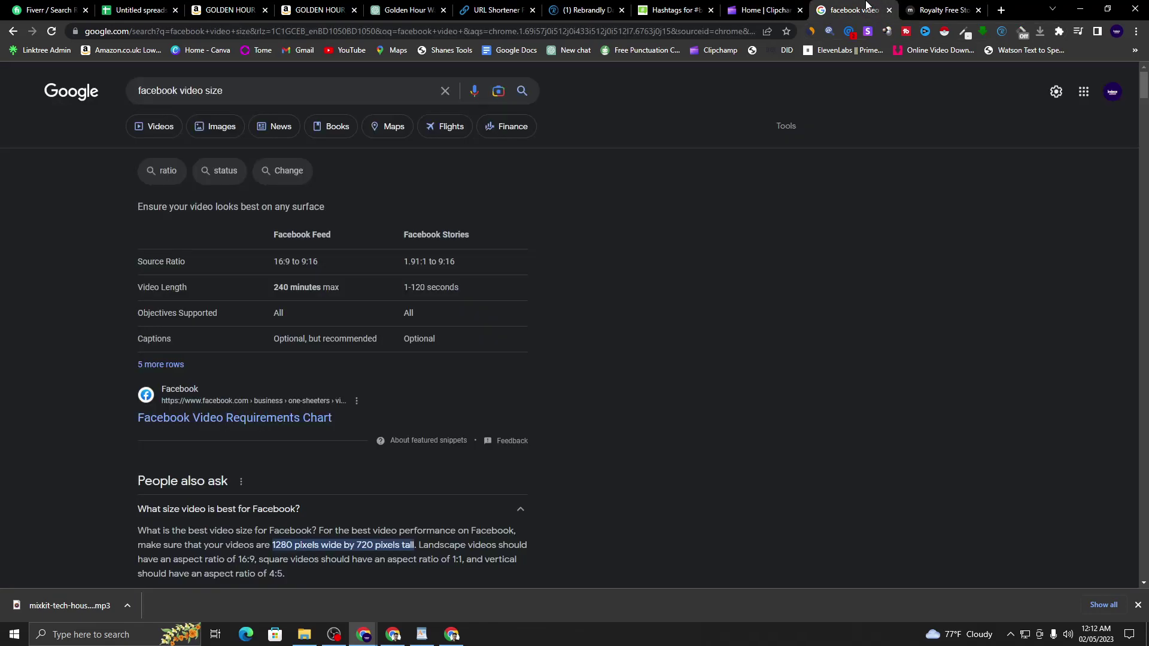
pyautogui.click(766, 10)
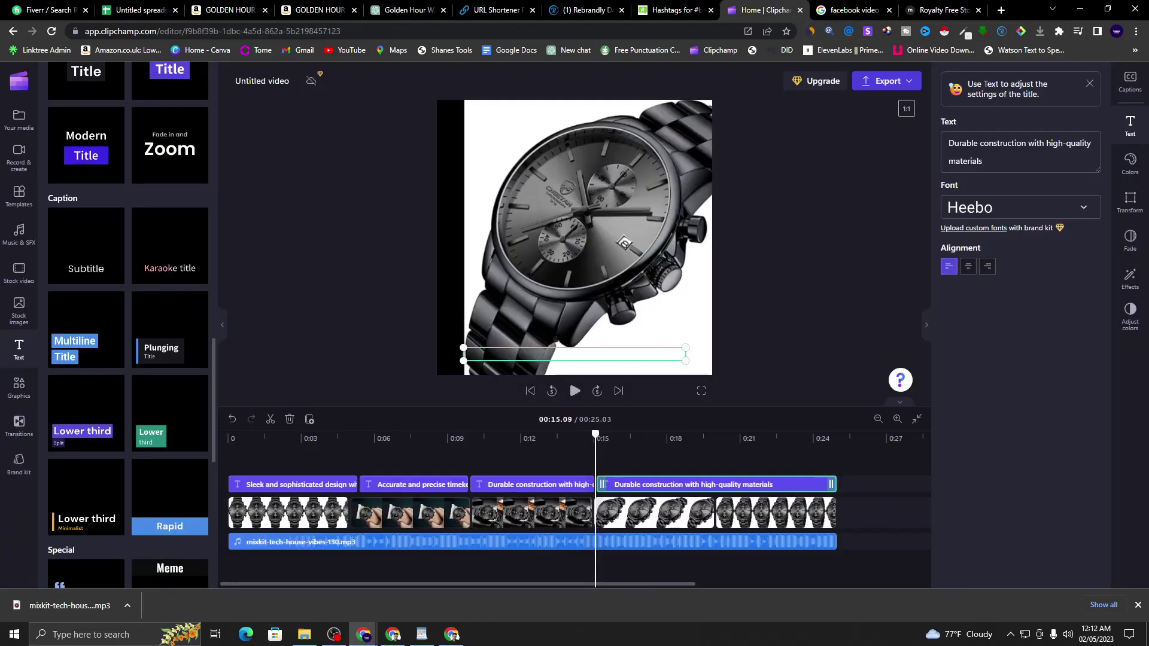
# - Copy the 'Adjustable strap to fit any wrist size' bullet from the WordPad notes
pyautogui.click(422, 635)
pyautogui.click(920, 430)
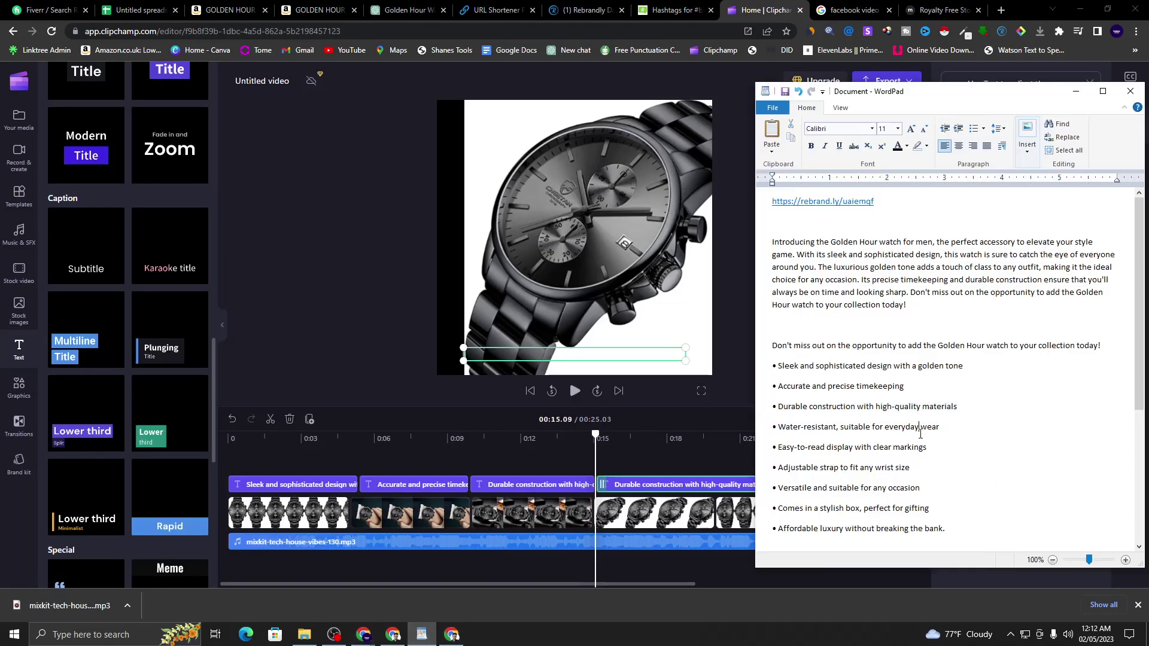
pyautogui.scroll(-3, 915, 435)
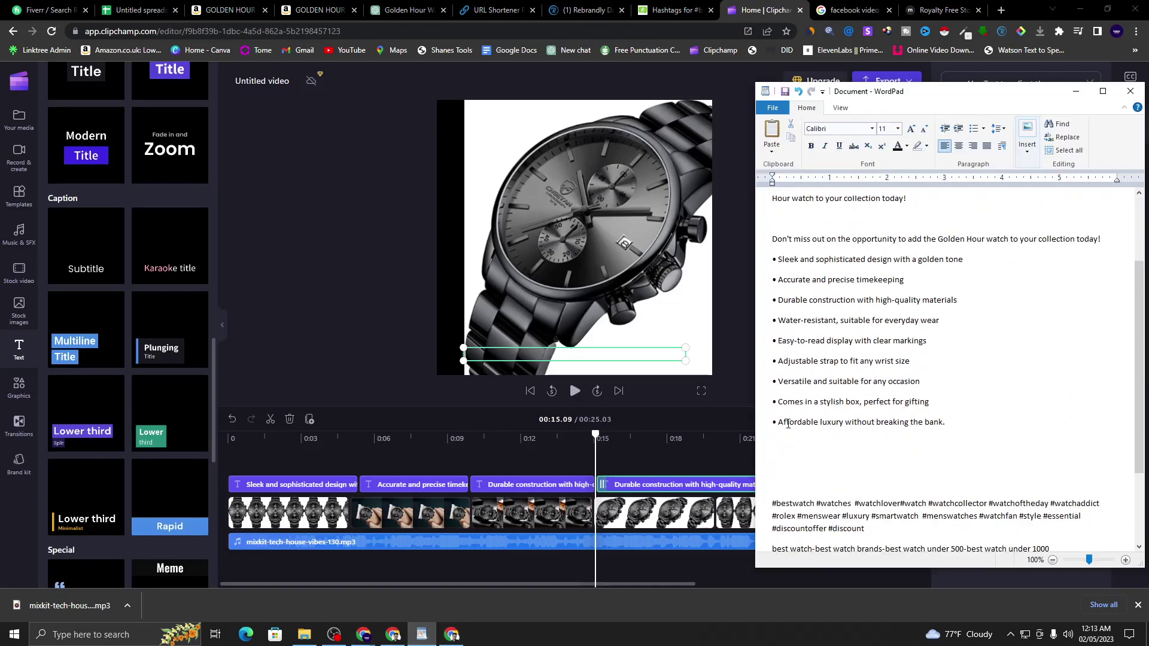
pyautogui.moveTo(777, 360); pyautogui.dragTo(905, 362)
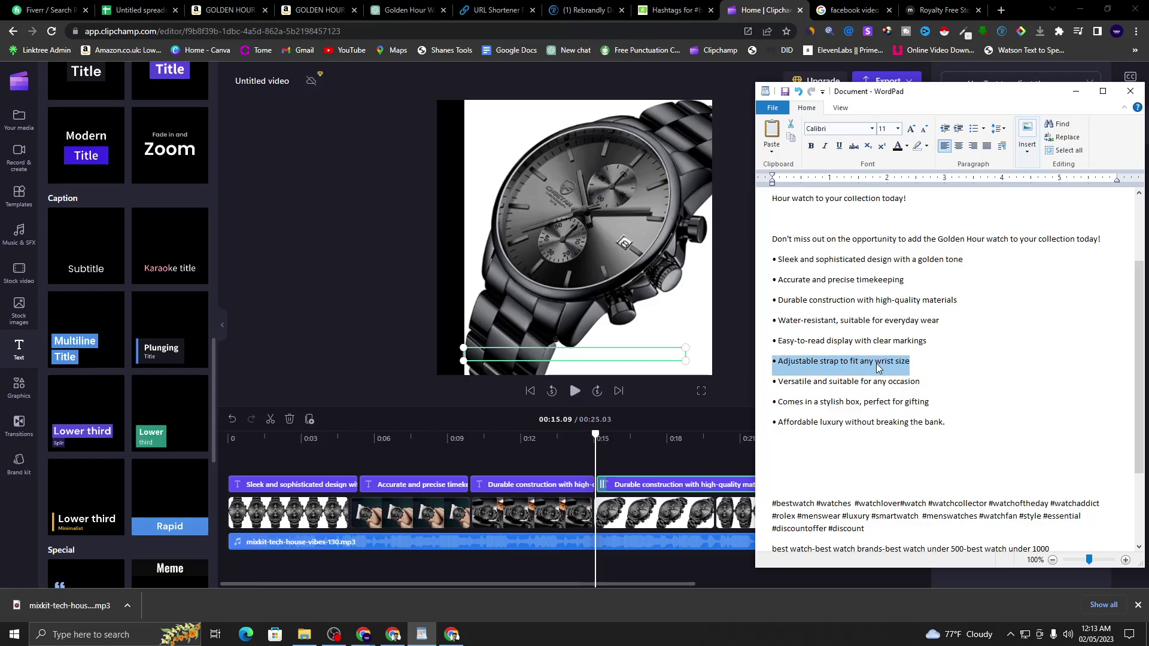
pyautogui.rightClick(878, 367)
pyautogui.click(897, 388)
pyautogui.click(892, 359)
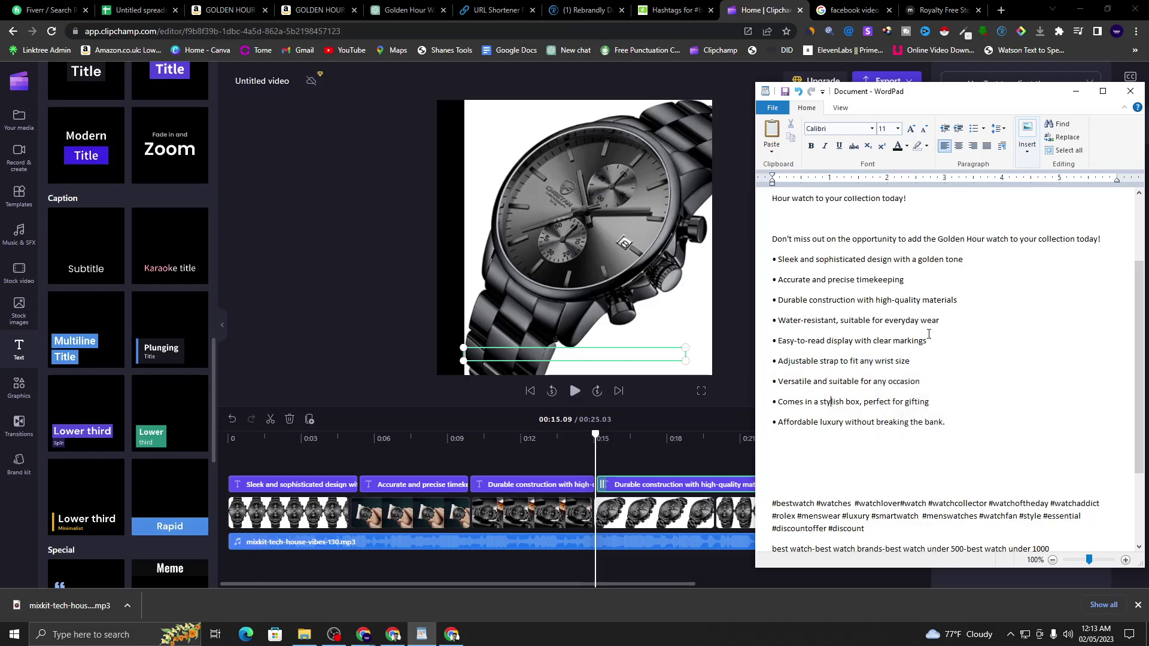
pyautogui.click(1075, 91)
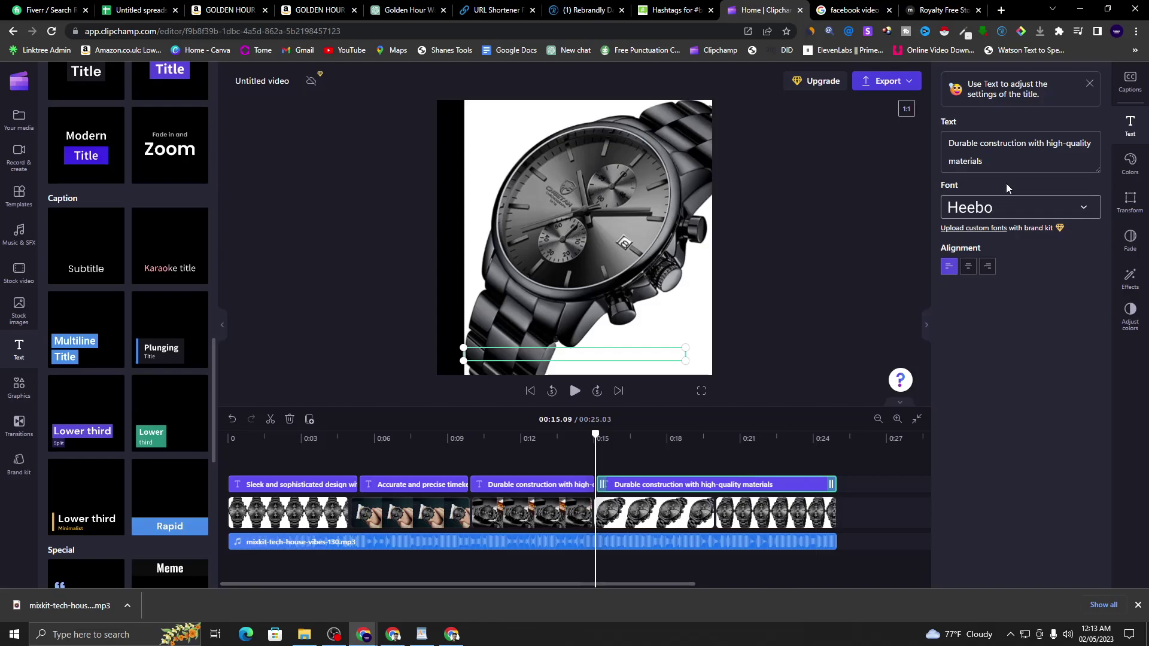
# - Paste the strap line into the caption without its bullet, preview it, and split at 0:18.19
pyautogui.moveTo(984, 162); pyautogui.dragTo(939, 139)
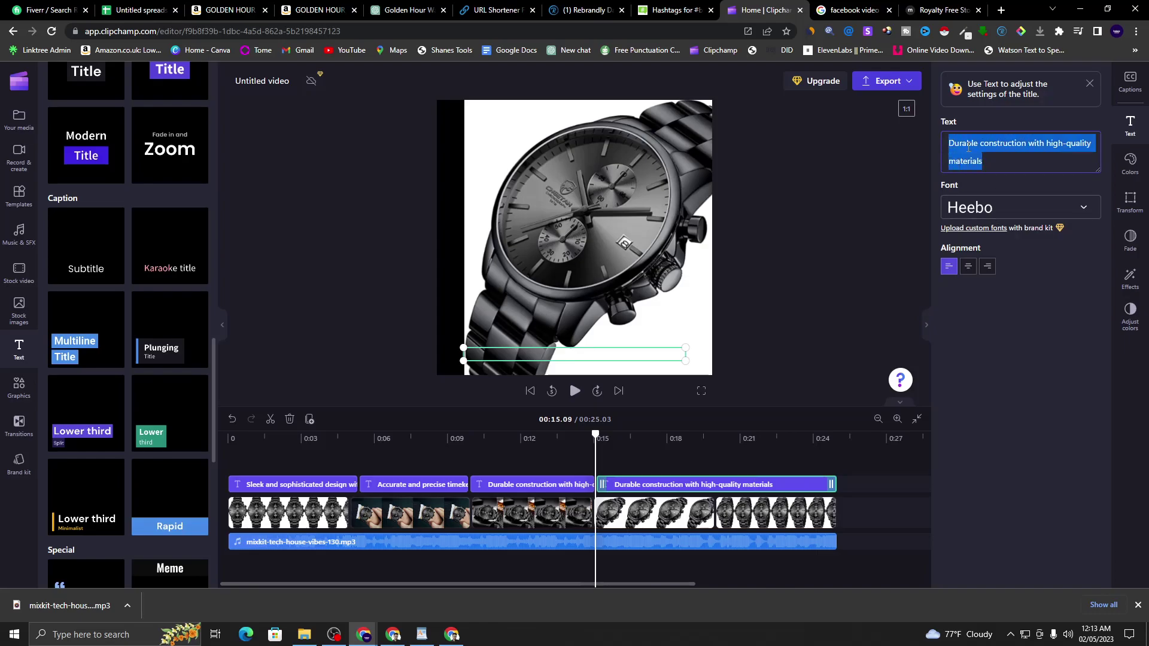
pyautogui.rightClick(968, 147)
pyautogui.click(975, 201)
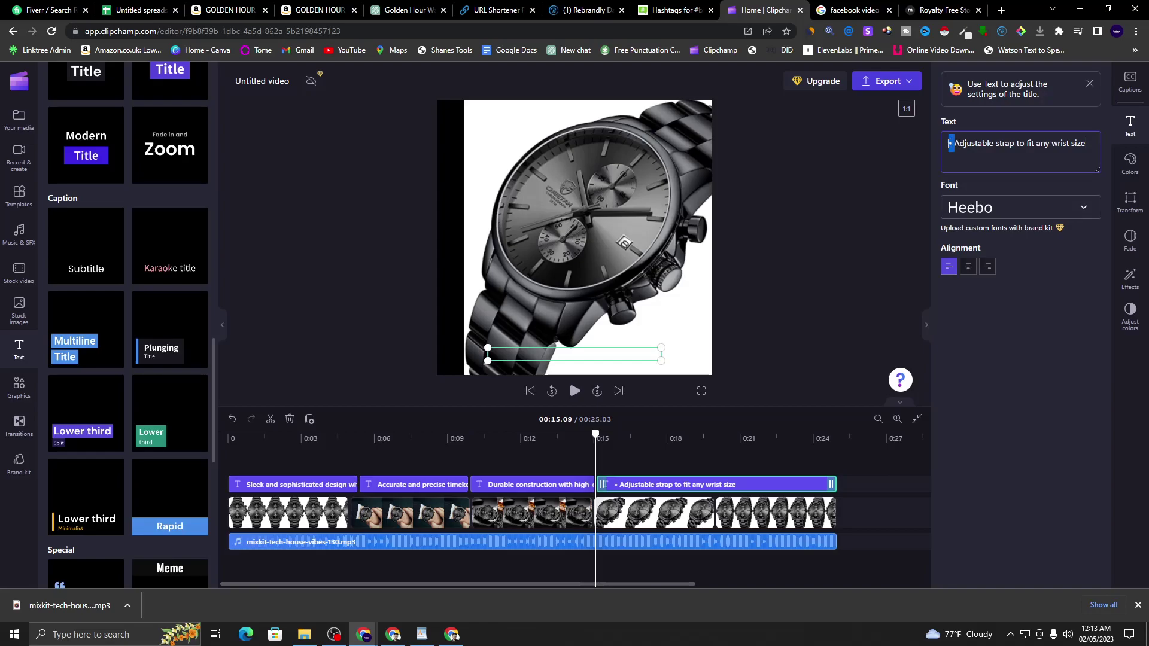
pyautogui.press('BackSpace')
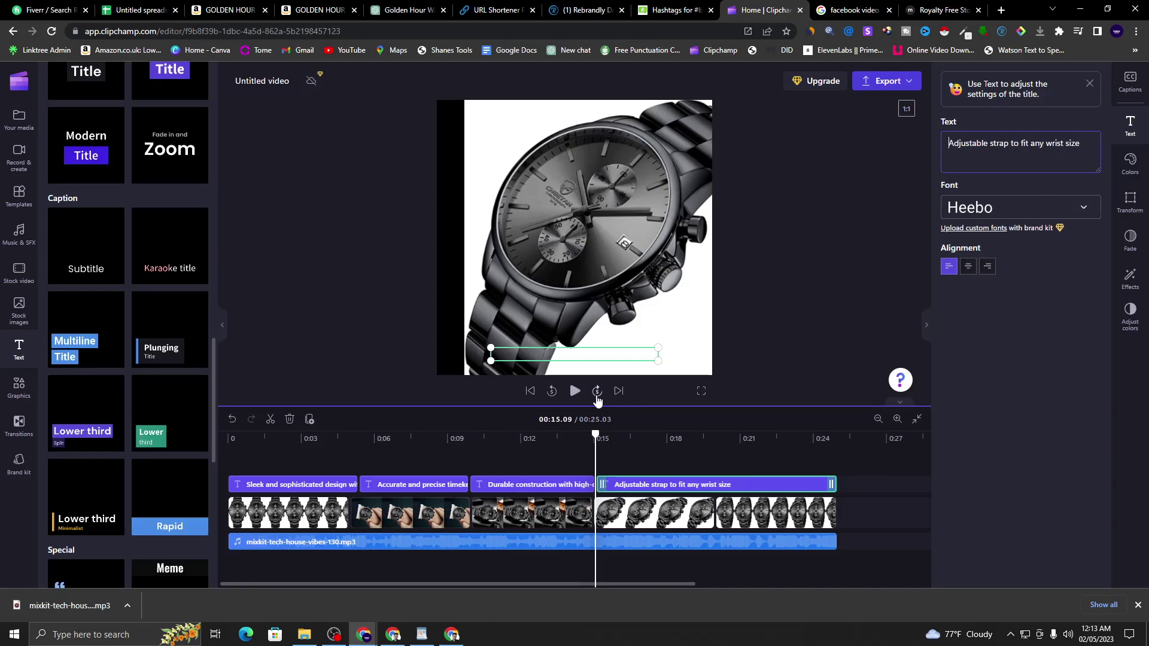
pyautogui.click(575, 390)
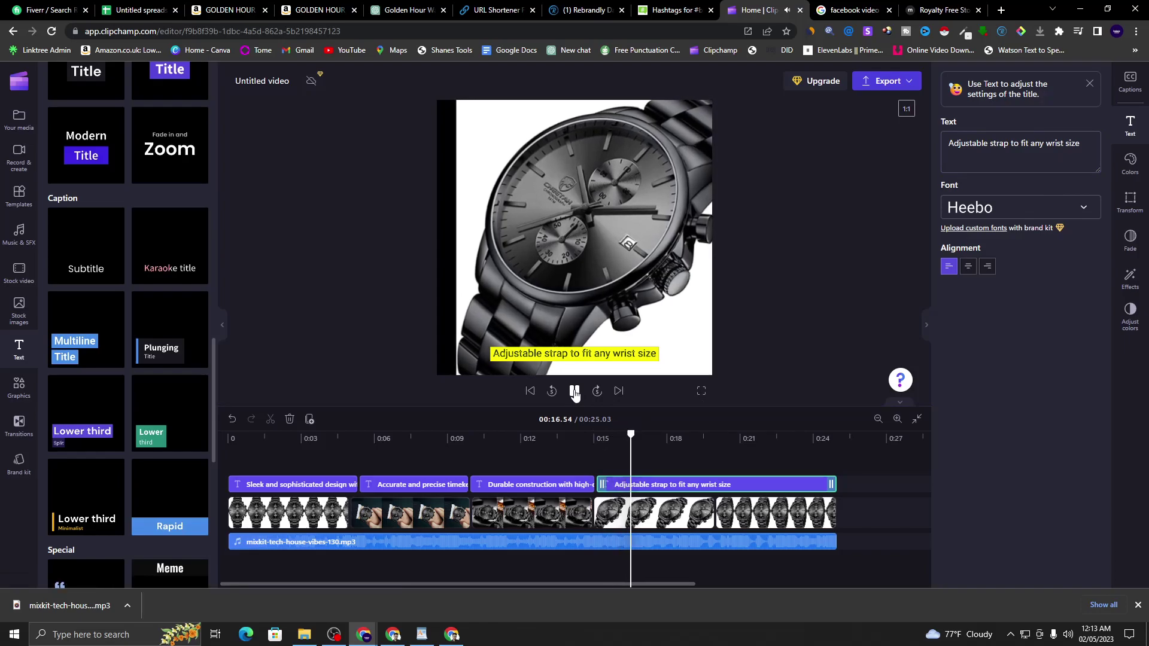
pyautogui.click(575, 391)
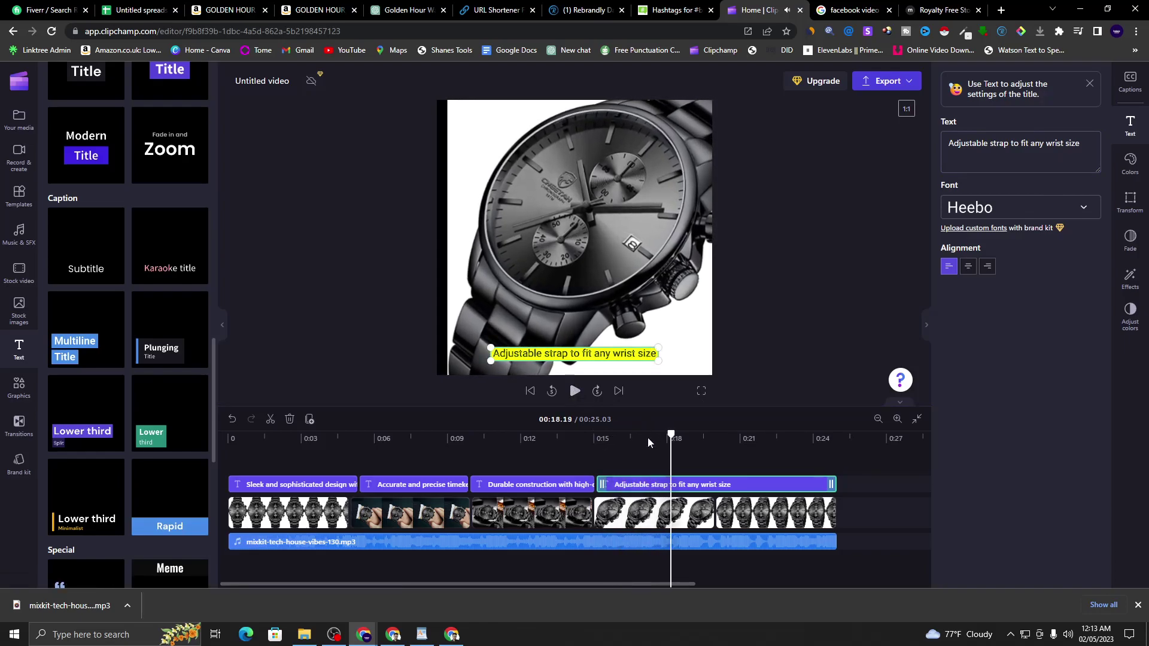
pyautogui.rightClick(690, 484)
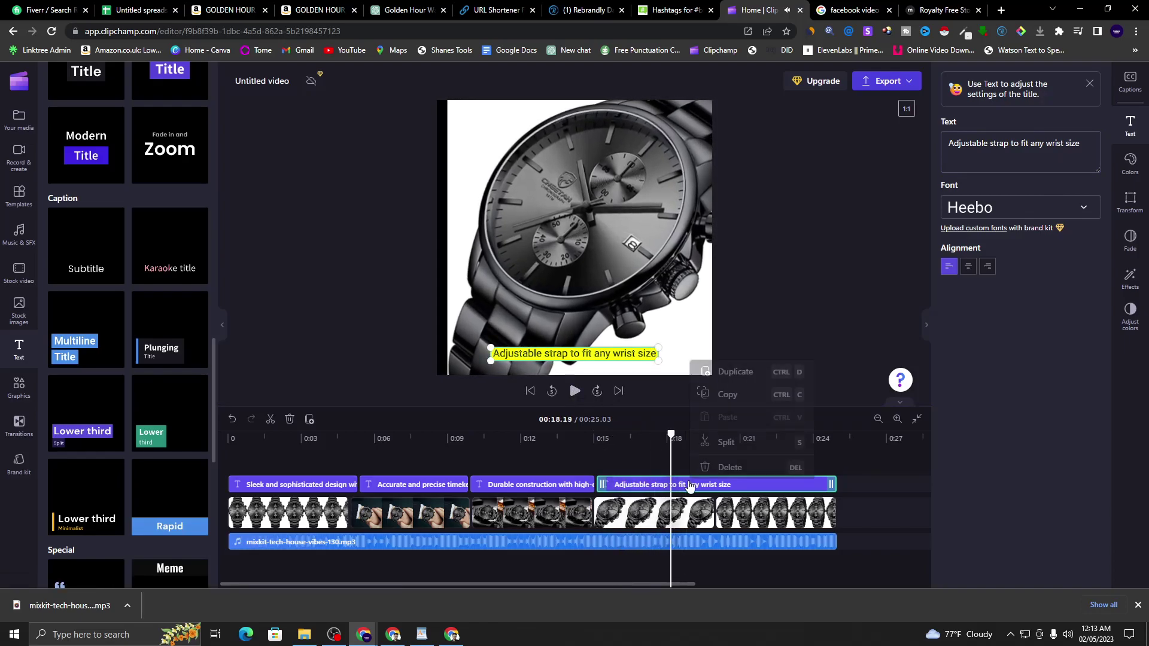
pyautogui.click(726, 441)
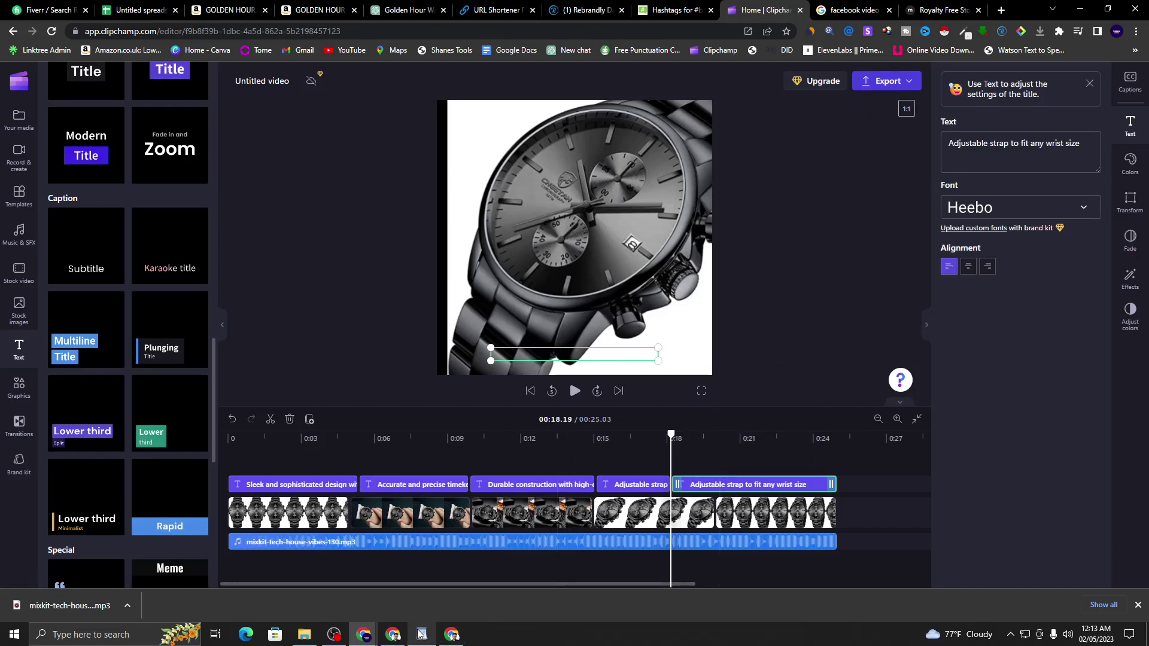
# - Copy the line about the stylish gift box from the WordPad feature list
pyautogui.click(422, 634)
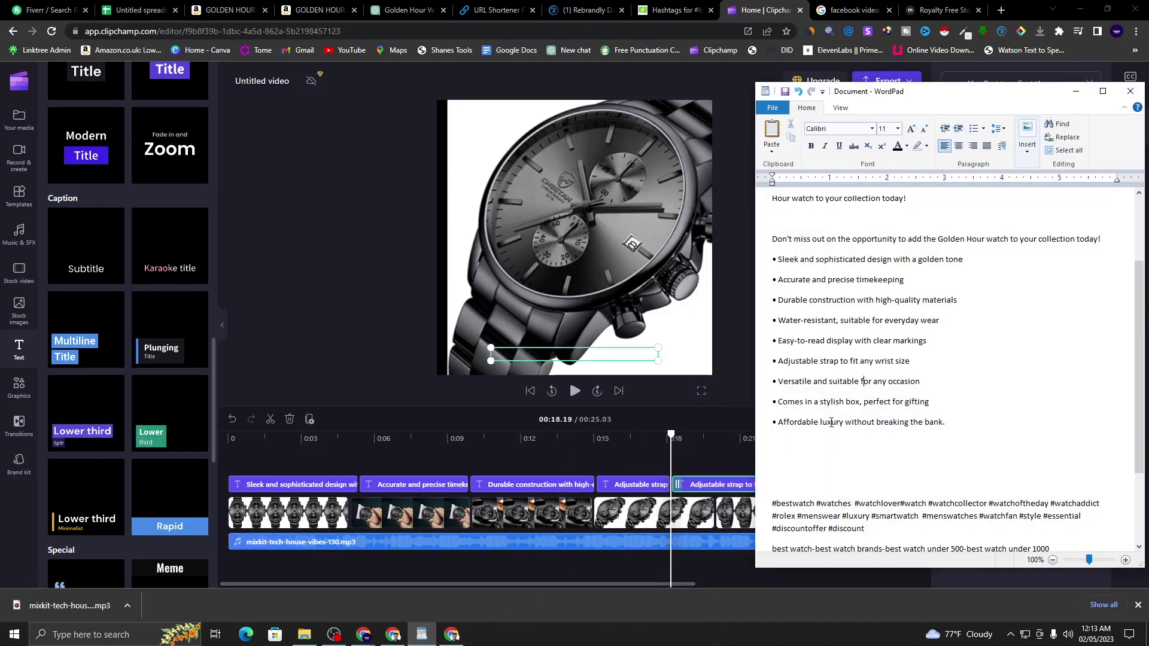
pyautogui.moveTo(779, 403); pyautogui.dragTo(922, 402)
pyautogui.rightClick(929, 406)
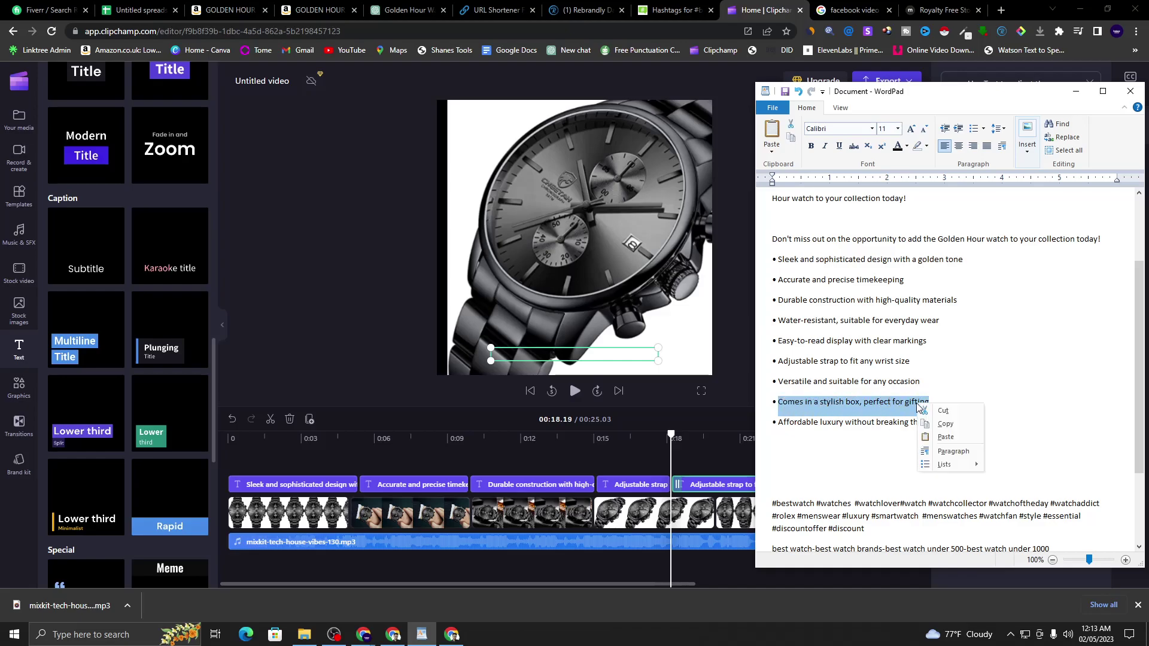
pyautogui.click(949, 426)
pyautogui.click(1075, 90)
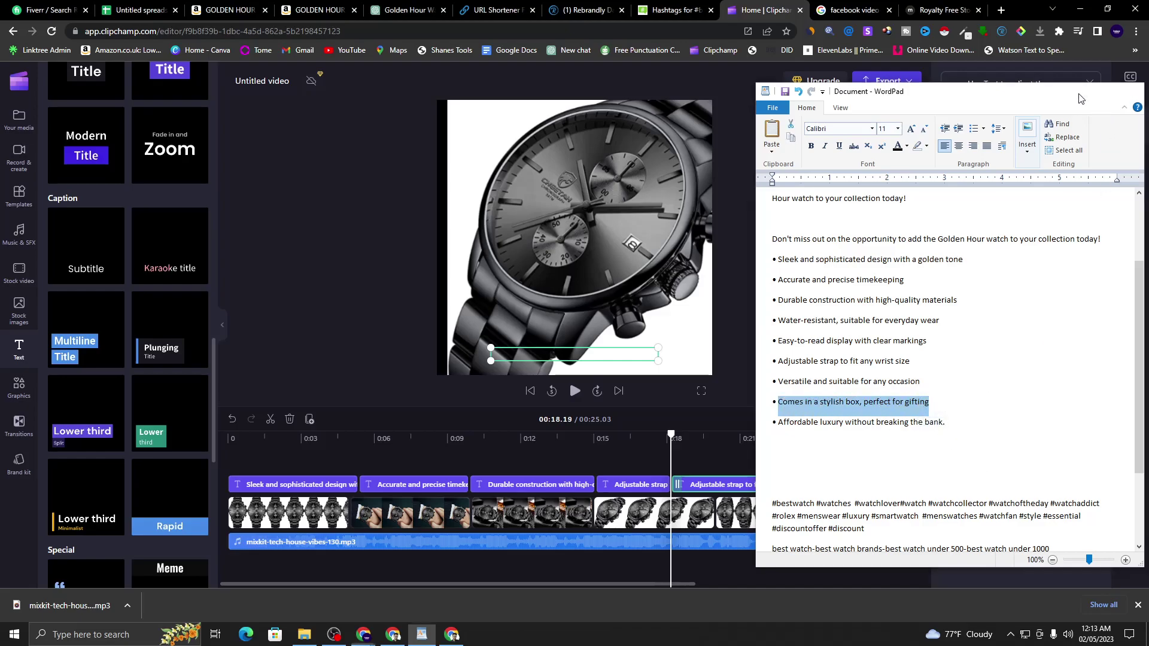
# - Replace the caption text with 'Comes in a stylish box, perfect for gifting' and preview it
pyautogui.tripleClick(1009, 142)
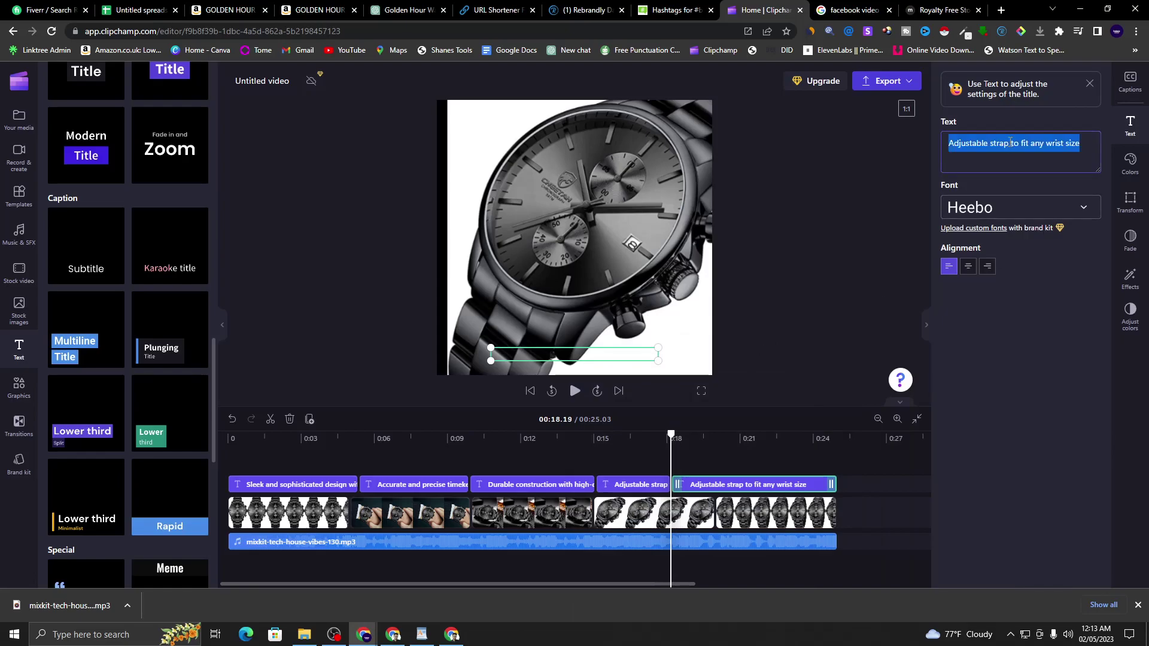
pyautogui.rightClick(1010, 143)
pyautogui.click(1026, 202)
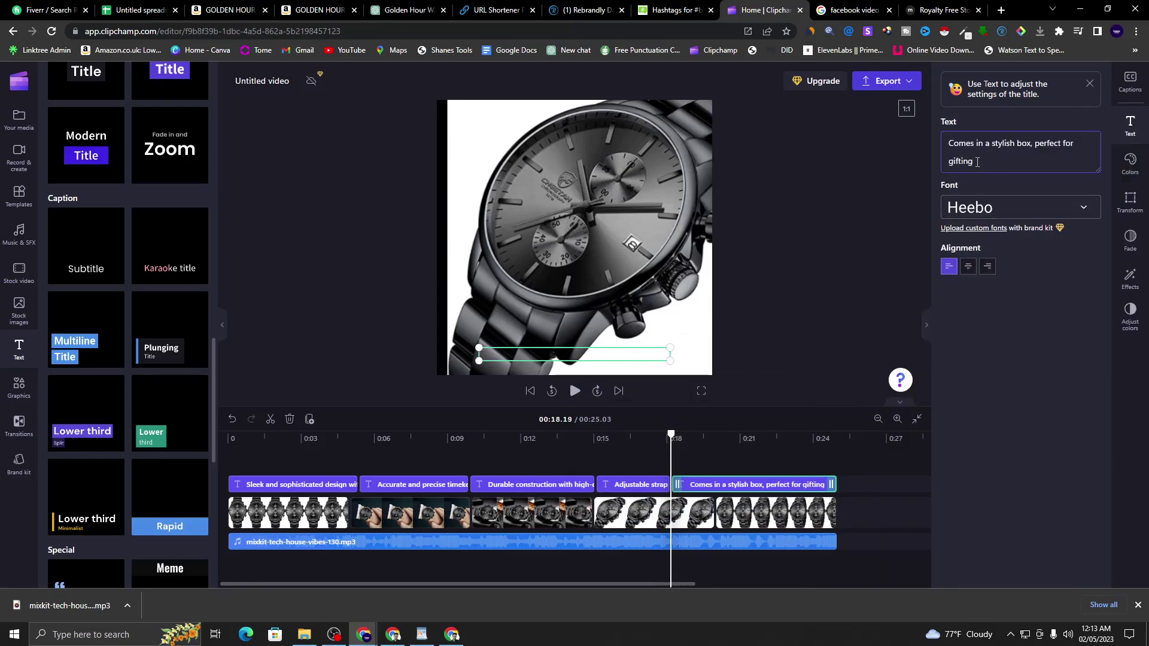
pyautogui.click(573, 392)
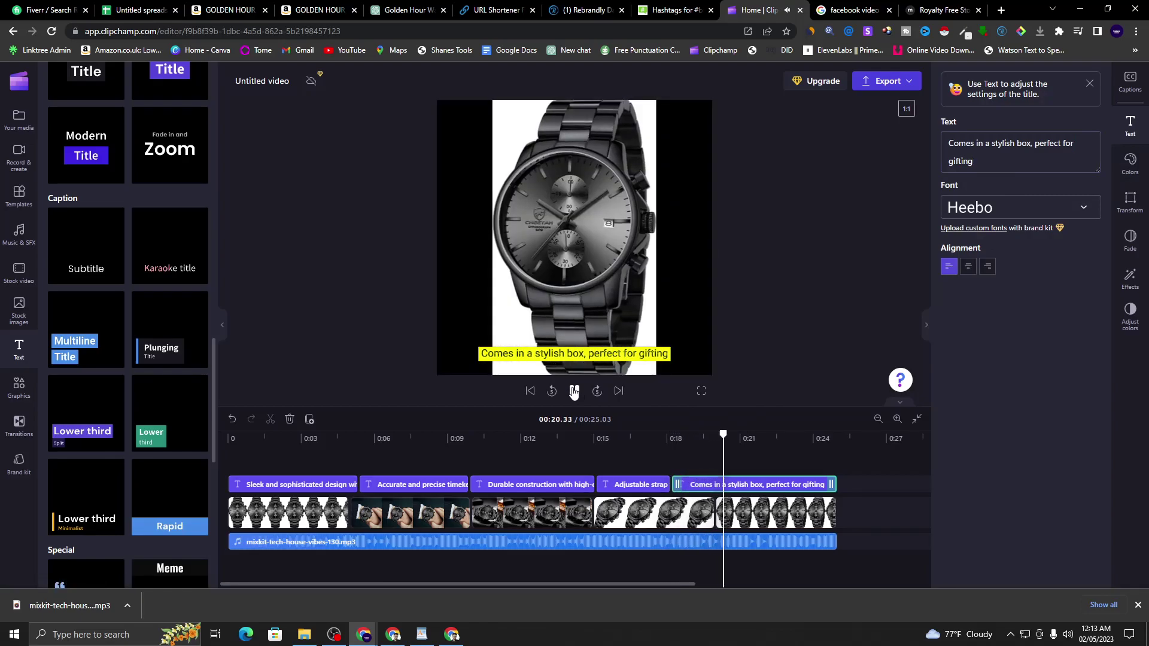
pyautogui.click(724, 497)
# - Split the gifting caption at 0:20.93 and type 'For More Information Click The Link From Caption'
pyautogui.rightClick(765, 486)
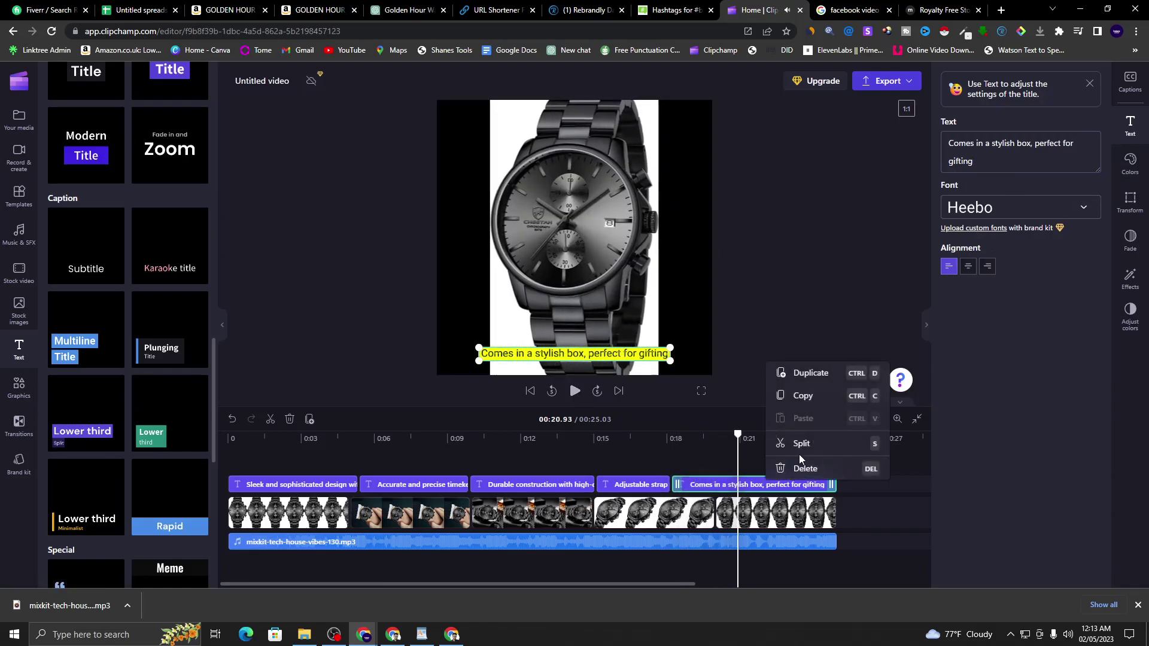
pyautogui.click(799, 446)
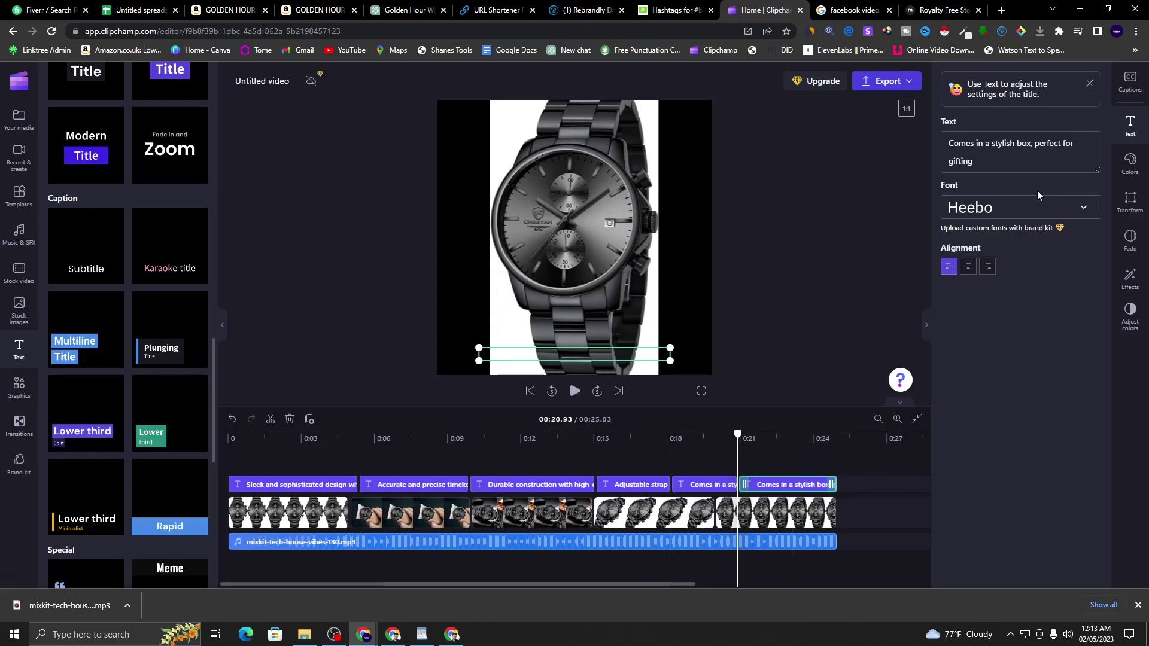
pyautogui.moveTo(975, 162); pyautogui.dragTo(927, 145)
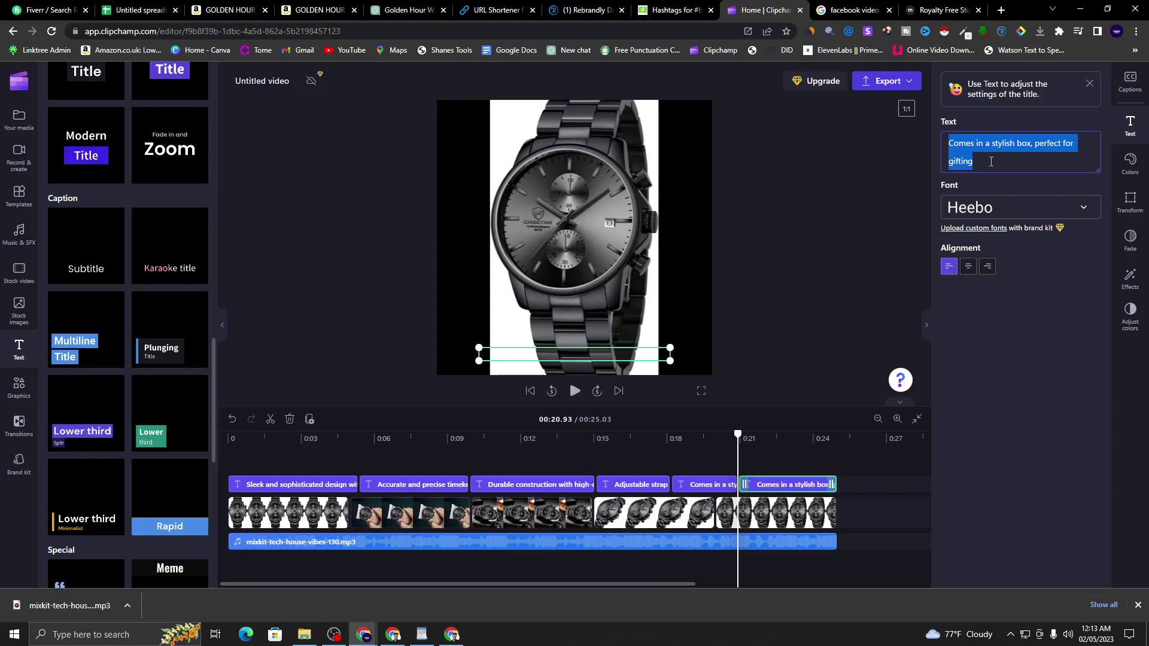
pyautogui.write('For ')
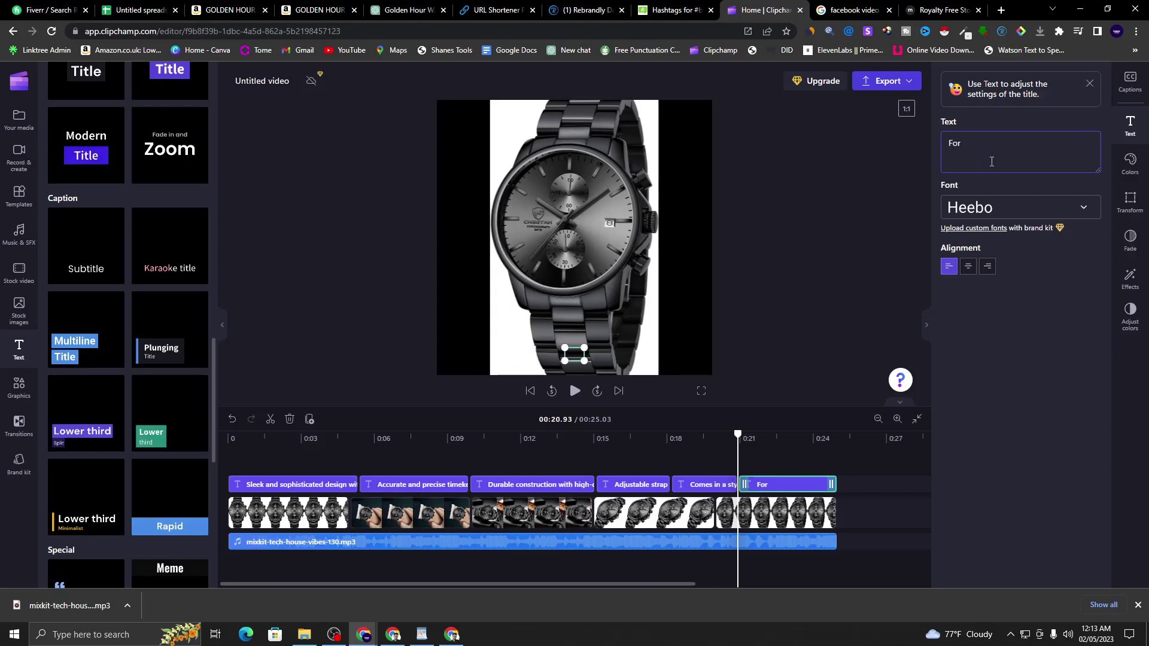
pyautogui.write('More ')
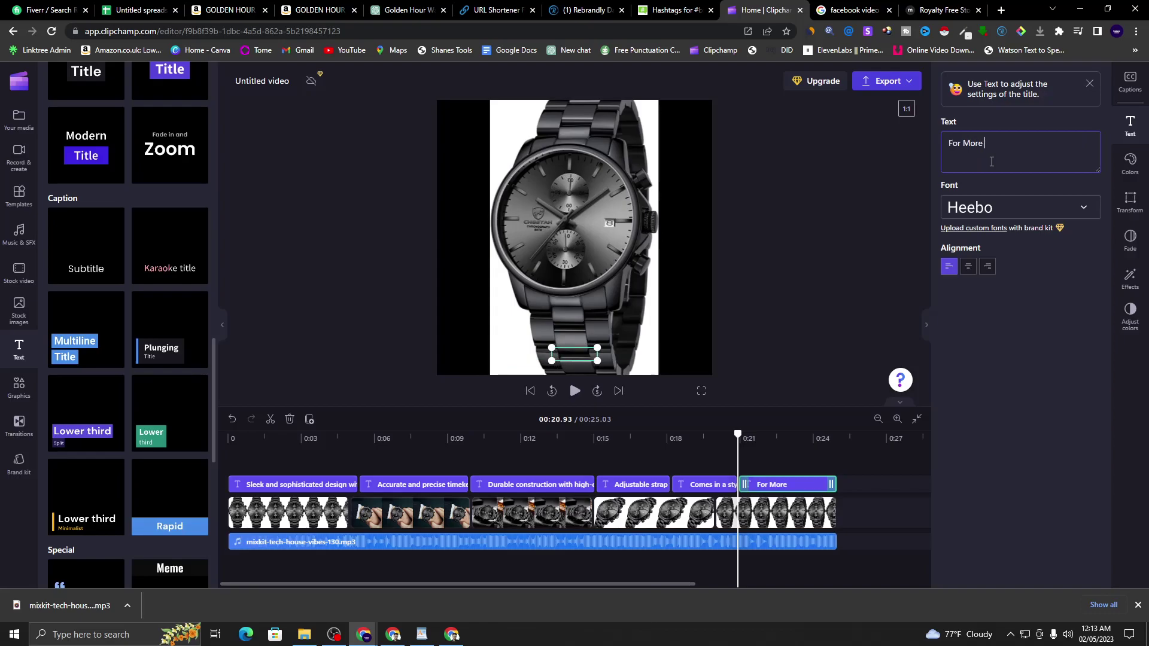
pyautogui.write('Infor')
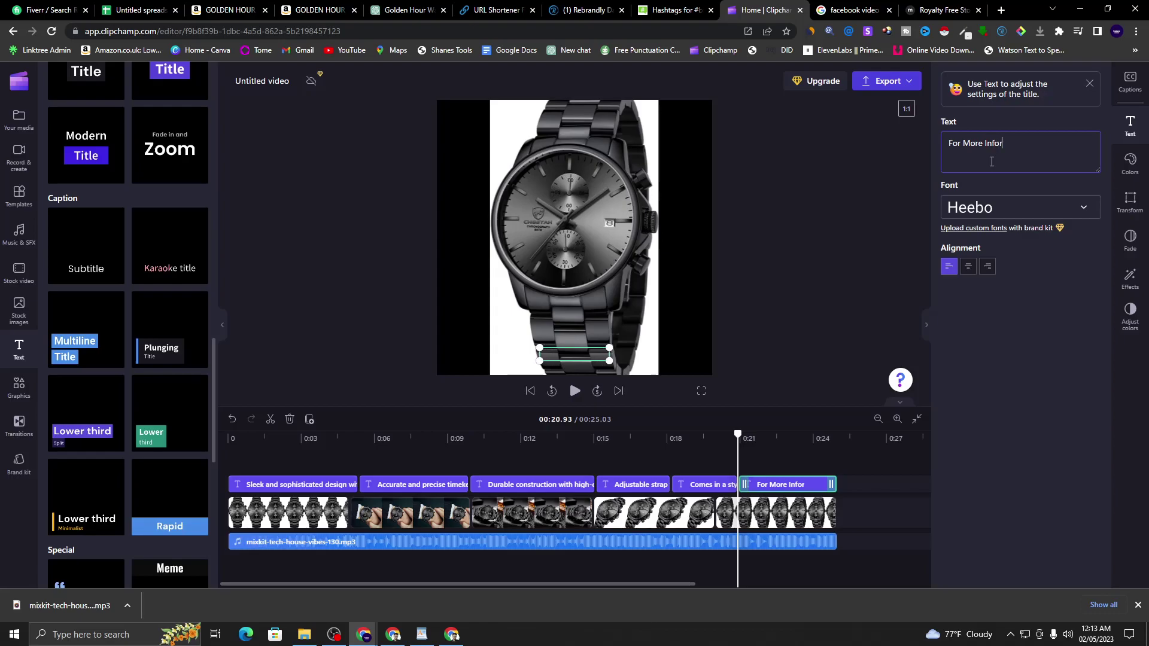
pyautogui.write('mation')
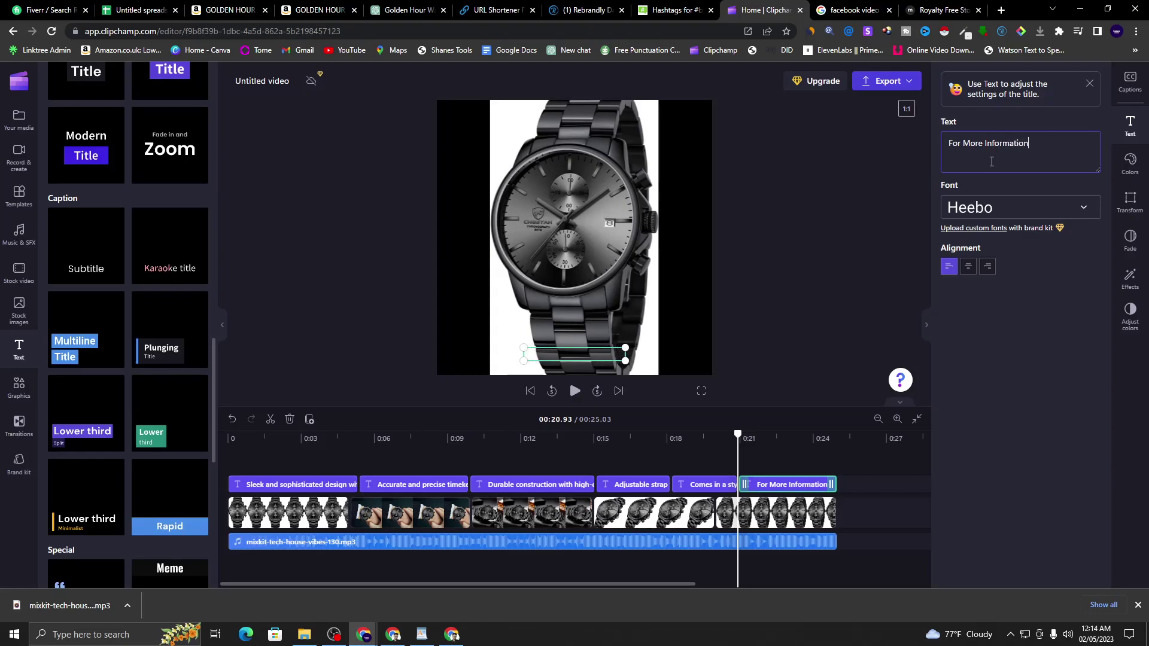
pyautogui.write(' Click The Link')
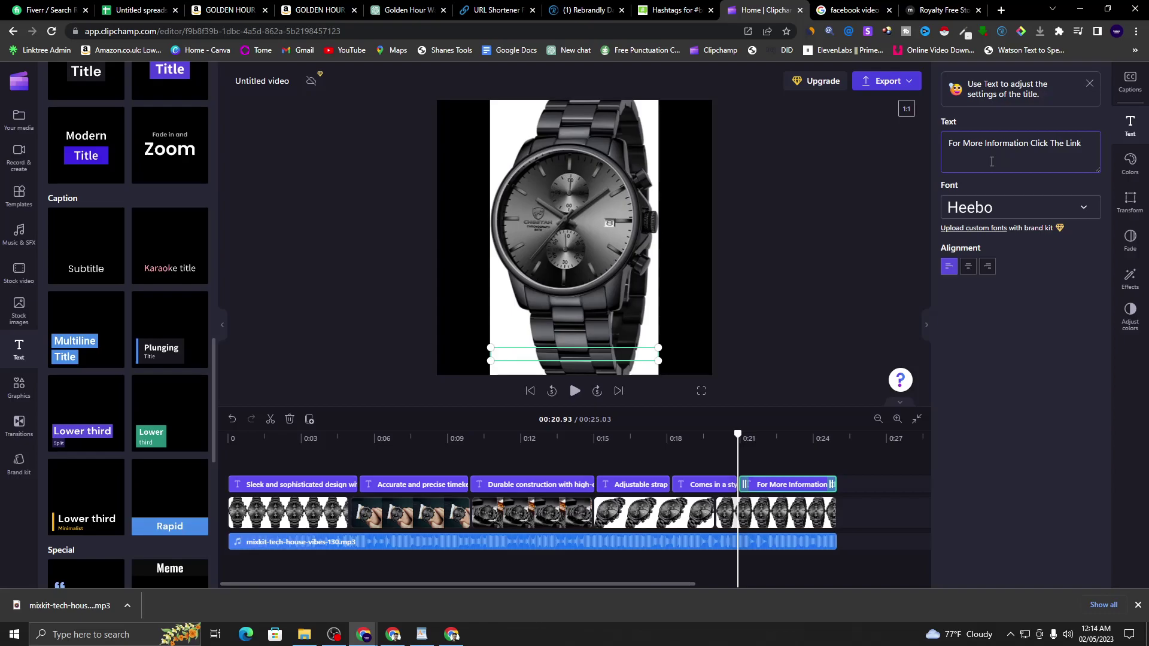
pyautogui.write(' From Caption')
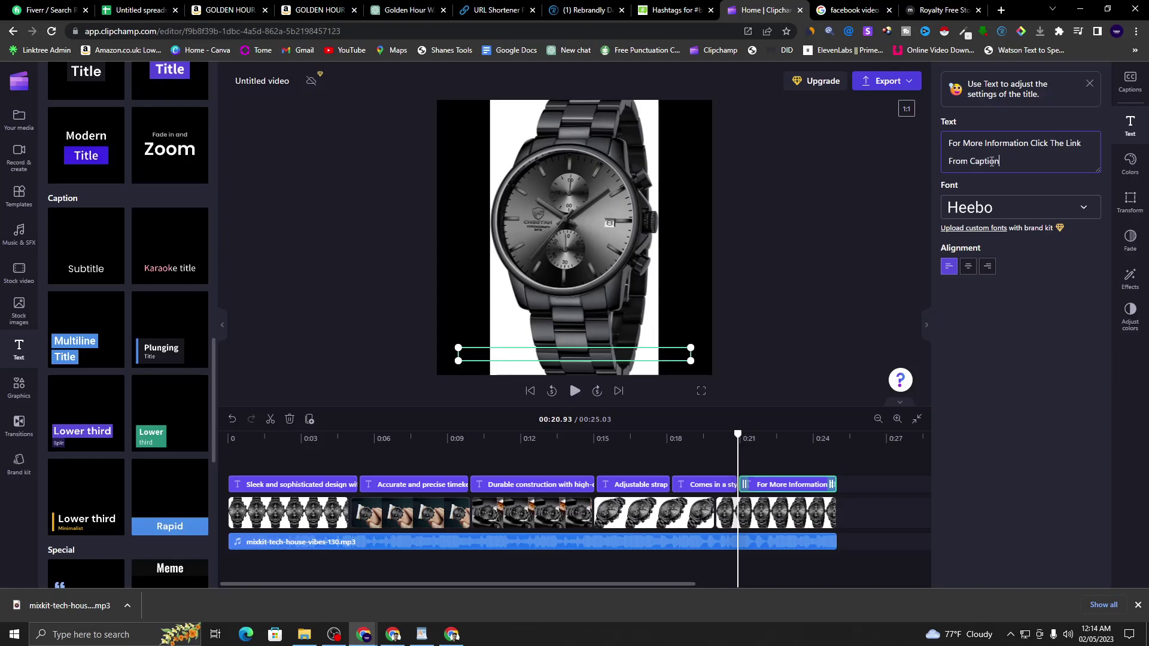
# - Preview the final caption from near the start, then switch to the Google Docs window
pyautogui.click(574, 391)
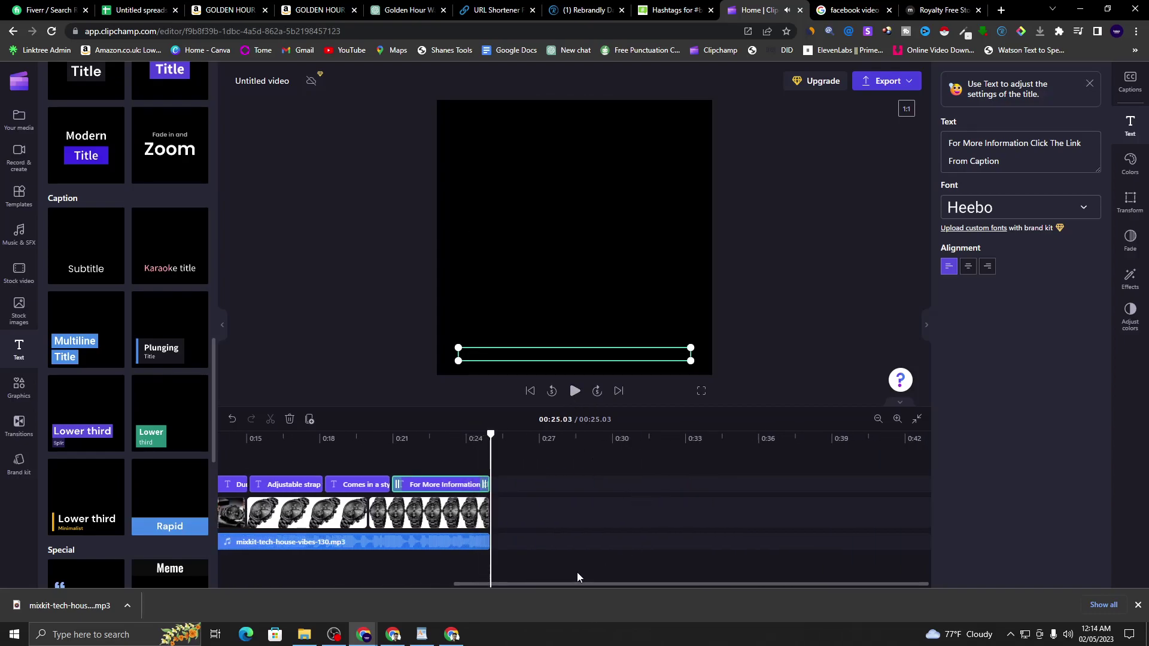
pyautogui.moveTo(581, 583); pyautogui.dragTo(262, 584)
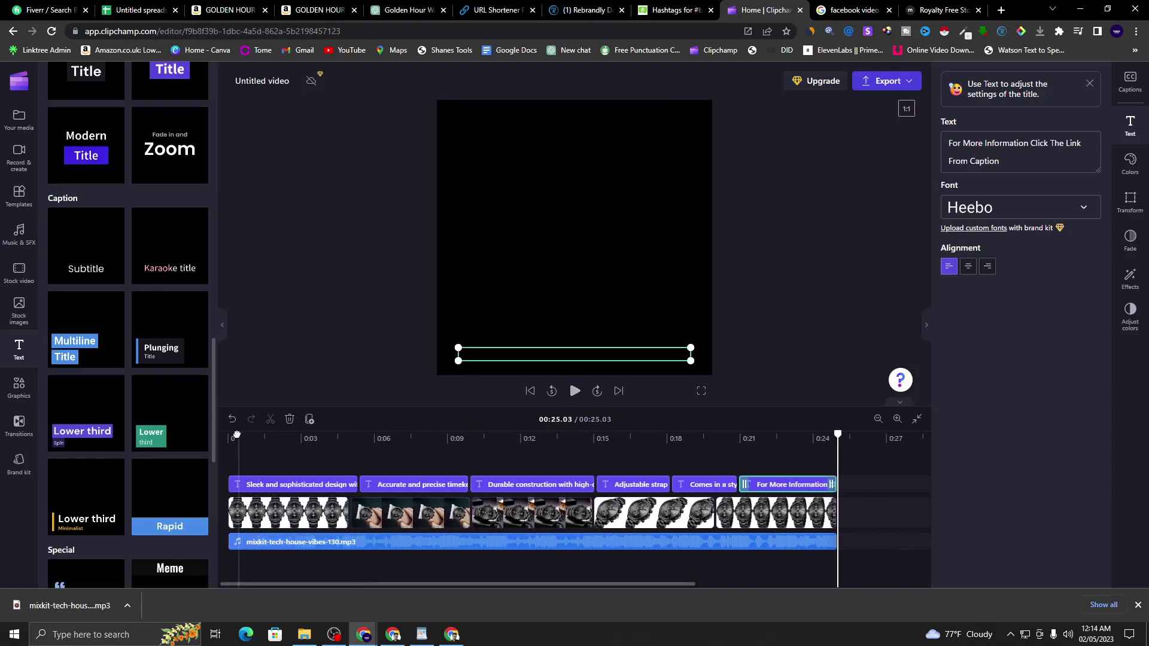
pyautogui.click(245, 440)
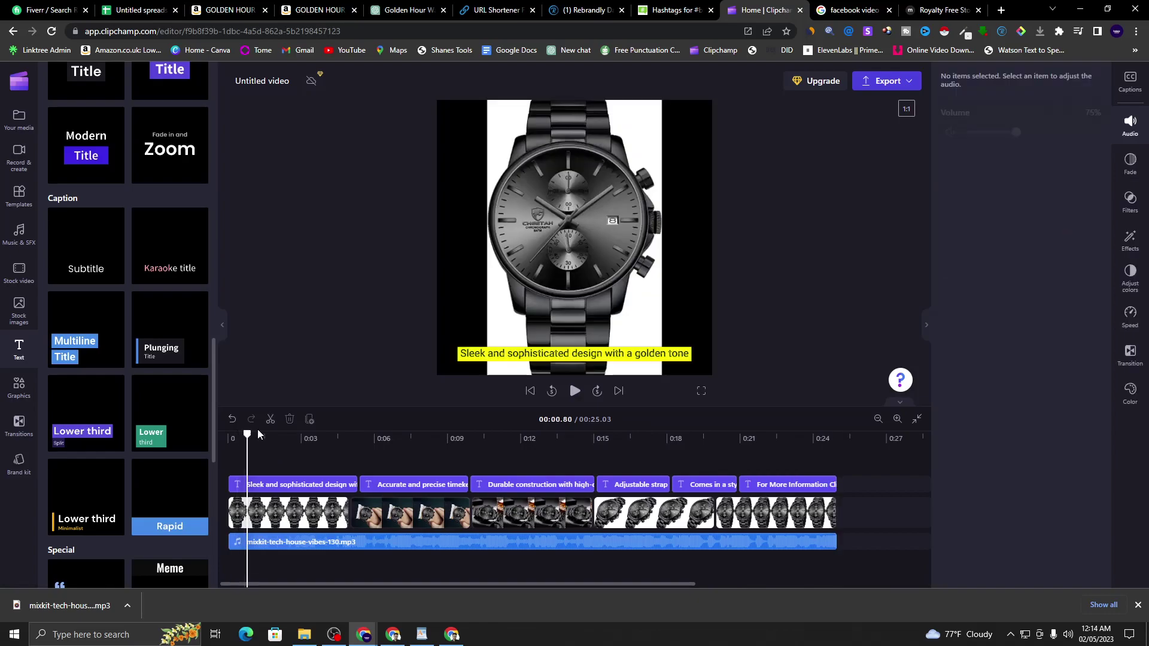
pyautogui.hotkey('alt', 'Tab')
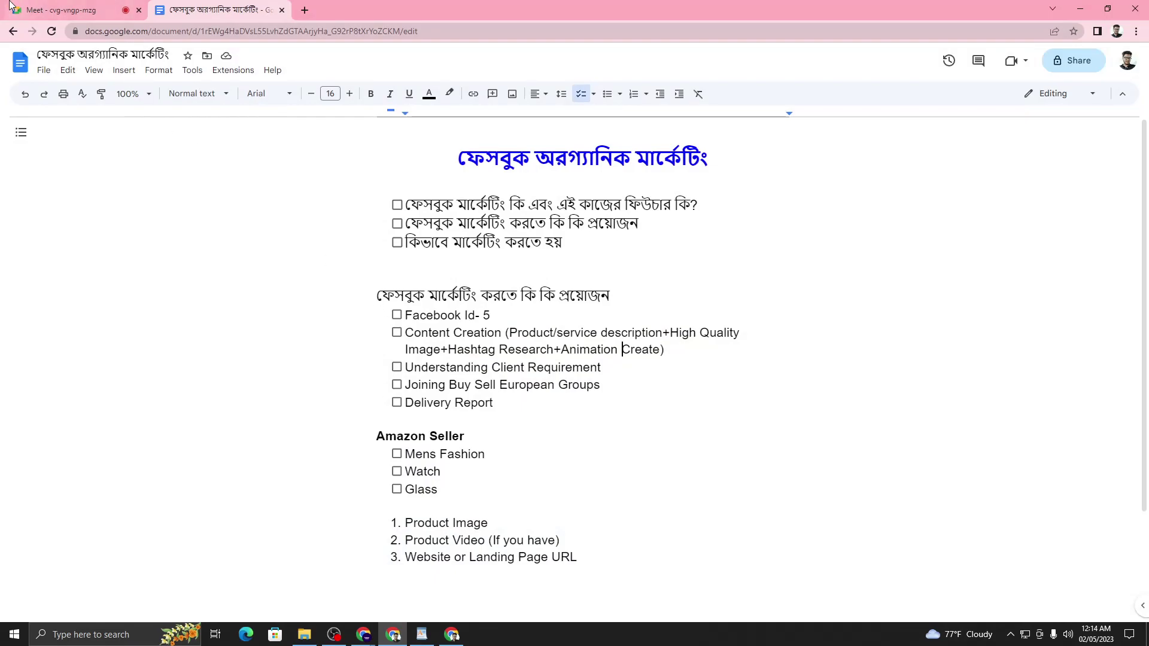
# - Open and close the Google Meet in-call chat, then return to the Clipchamp editor
pyautogui.click(16, 6)
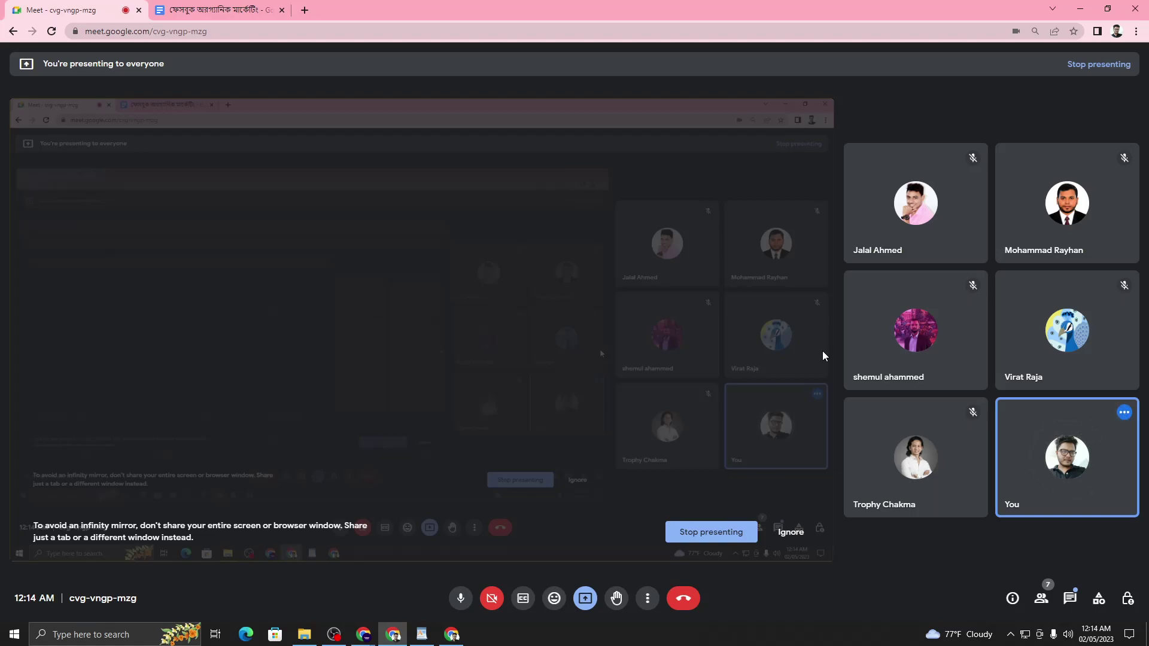
pyautogui.click(1071, 599)
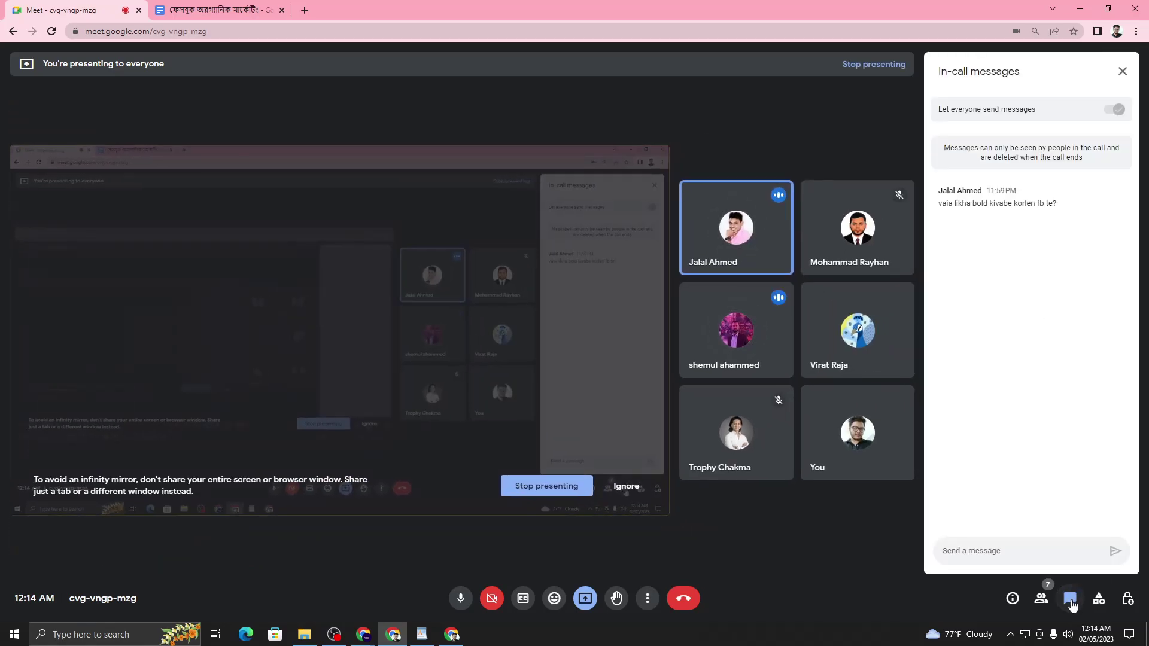
pyautogui.click(1071, 600)
pyautogui.moveTo(1055, 465)
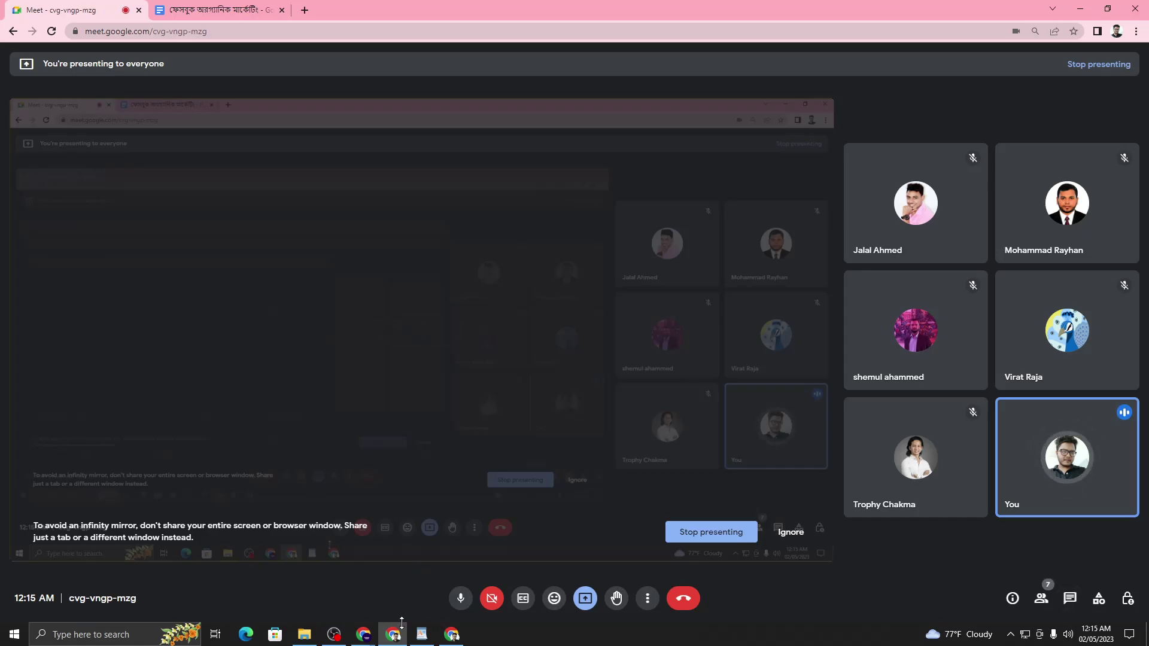
pyautogui.moveTo(364, 634)
pyautogui.click(299, 591)
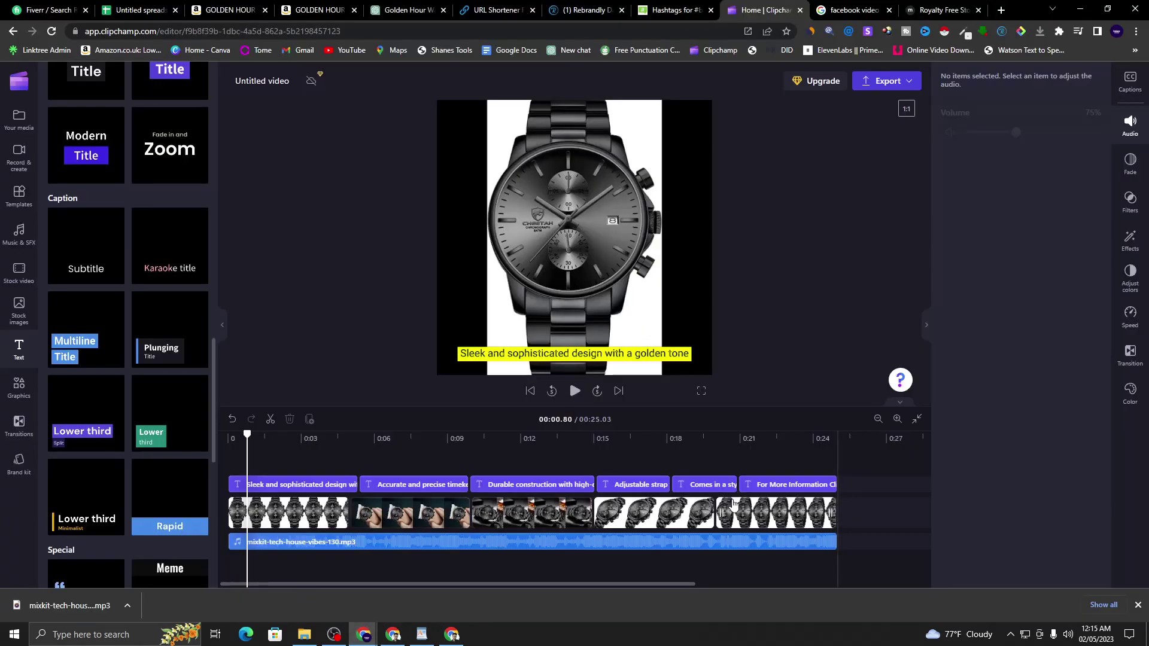
# - Export the watch video at 1080p, leaving the video title unchanged
pyautogui.click(756, 445)
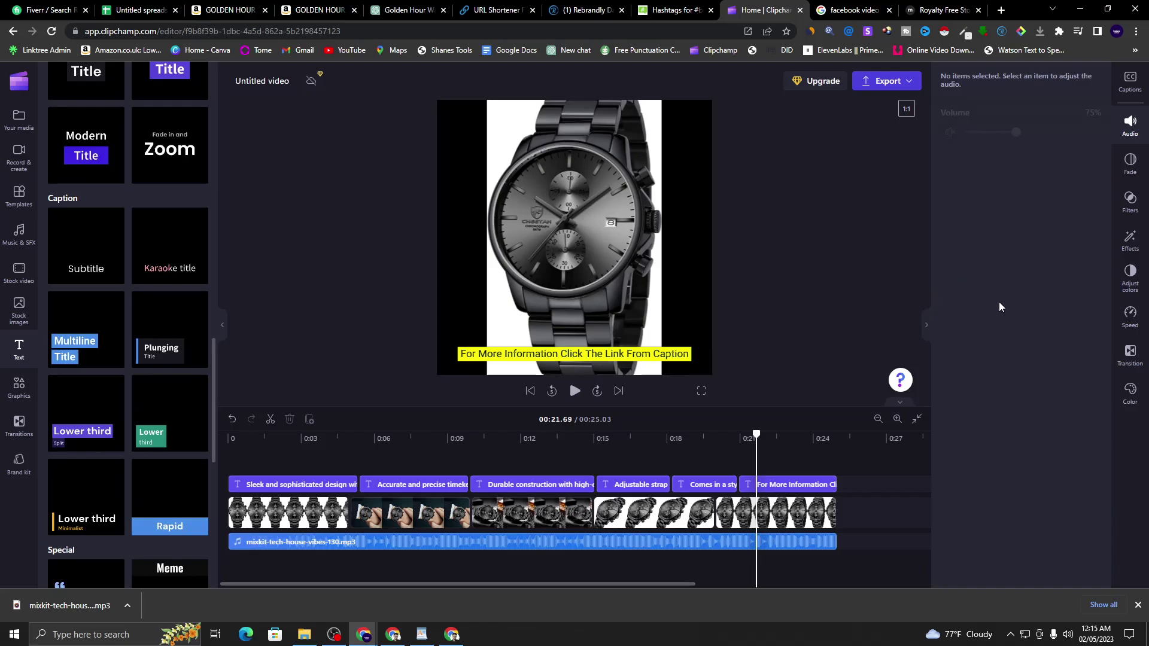
pyautogui.click(907, 82)
pyautogui.click(757, 238)
pyautogui.click(210, 144)
pyautogui.moveTo(196, 144); pyautogui.dragTo(46, 154)
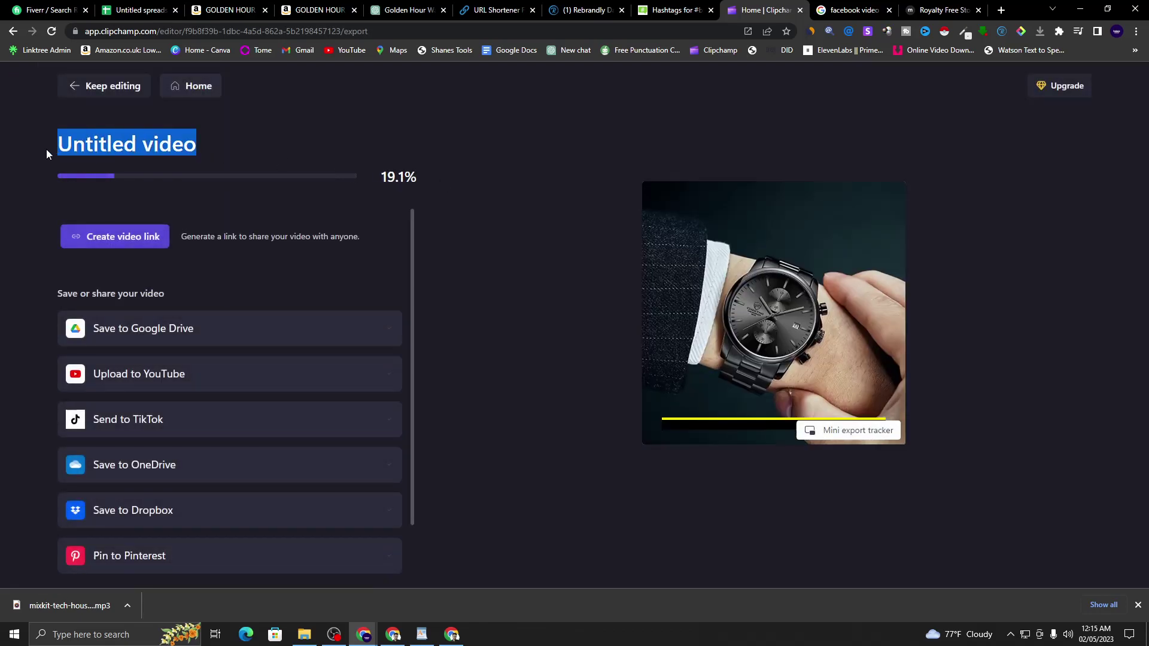
pyautogui.press('Return')
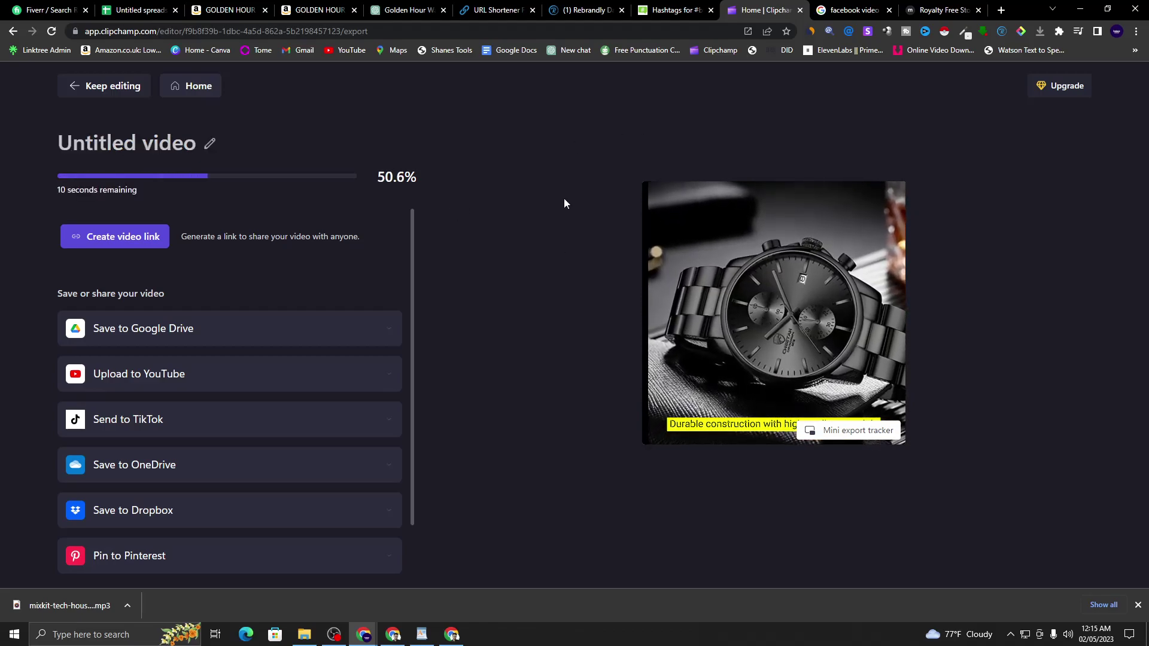
pyautogui.click(422, 634)
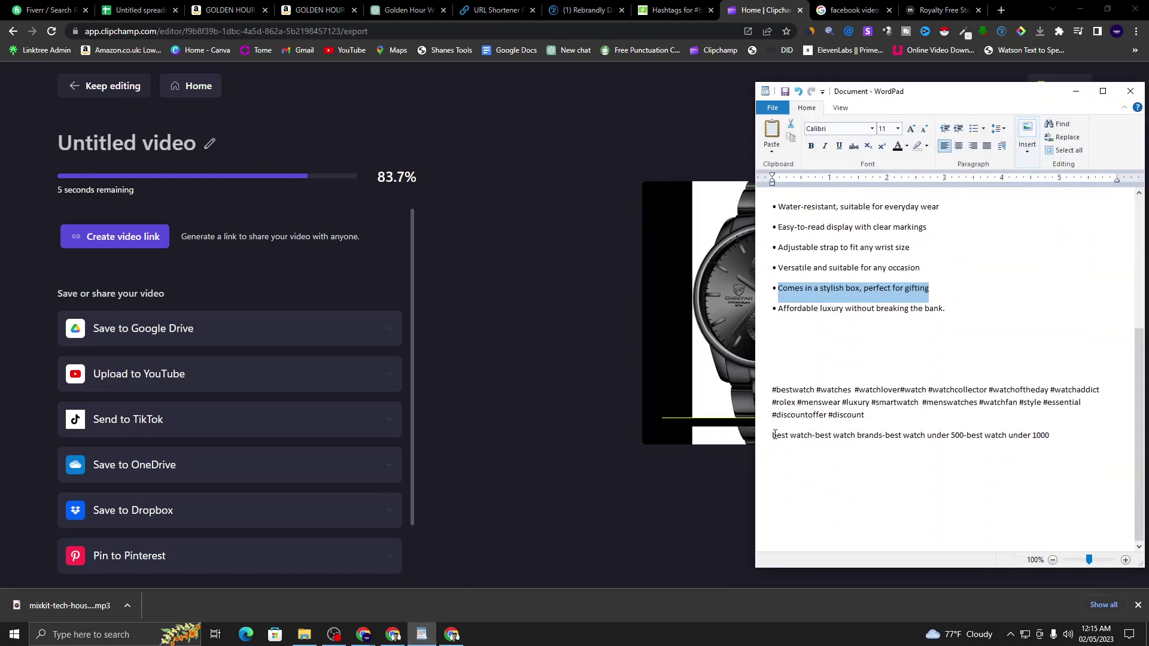
# - Copy the best-watch keyword line from the WordPad notes
pyautogui.click(773, 435)
pyautogui.keyDown('shift'); pyautogui.click(1053, 436); pyautogui.keyUp('shift')
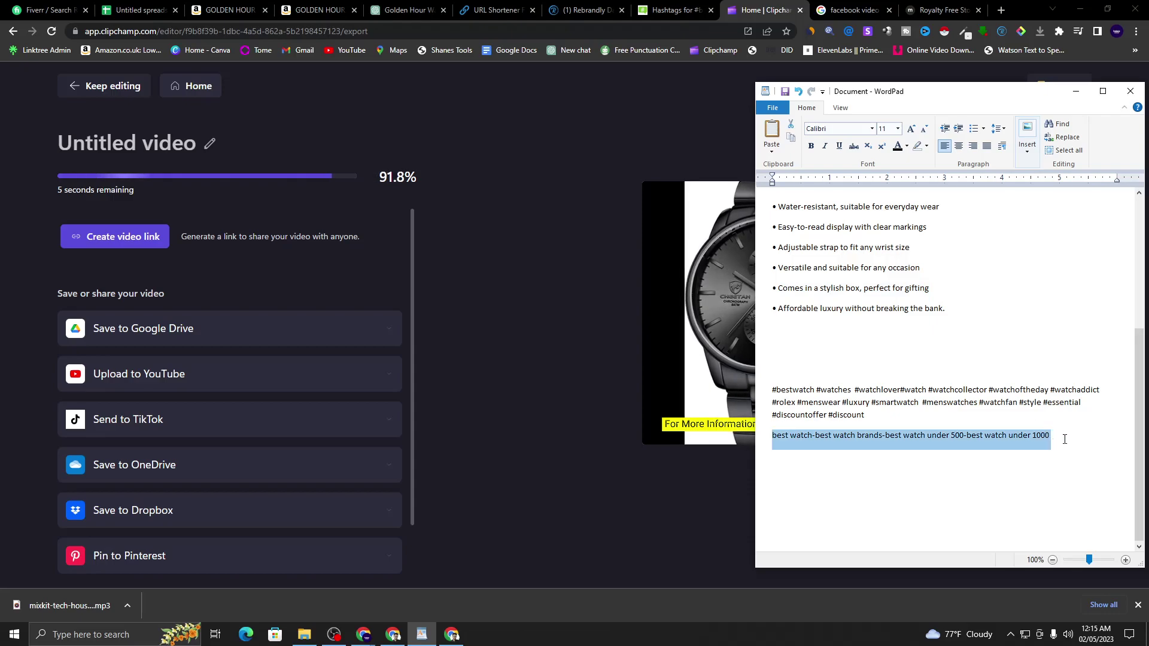
pyautogui.rightClick(1032, 443)
pyautogui.click(1051, 462)
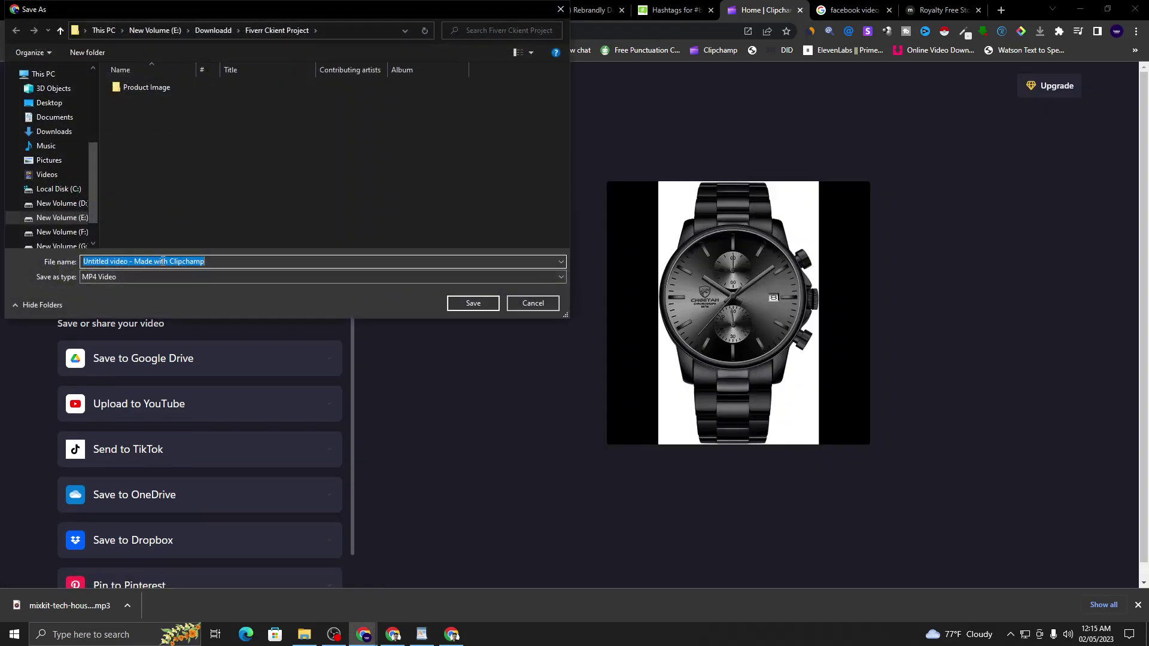
# - Paste the keyword line as the file name and save the video as MP4
pyautogui.rightClick(162, 261)
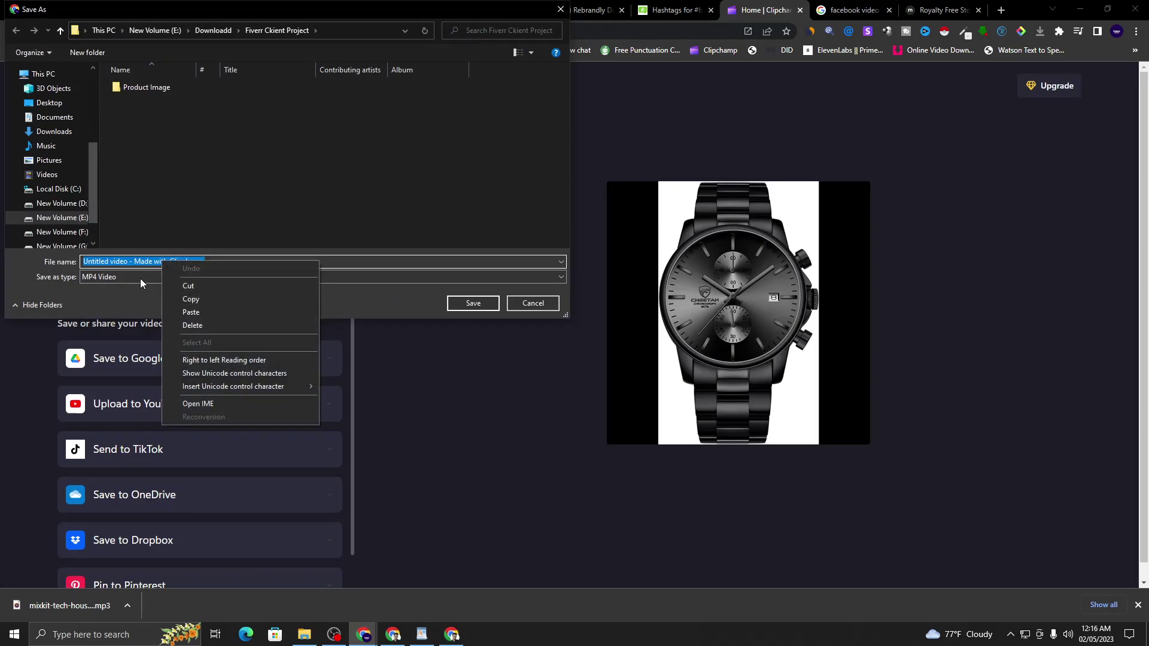
pyautogui.click(125, 261)
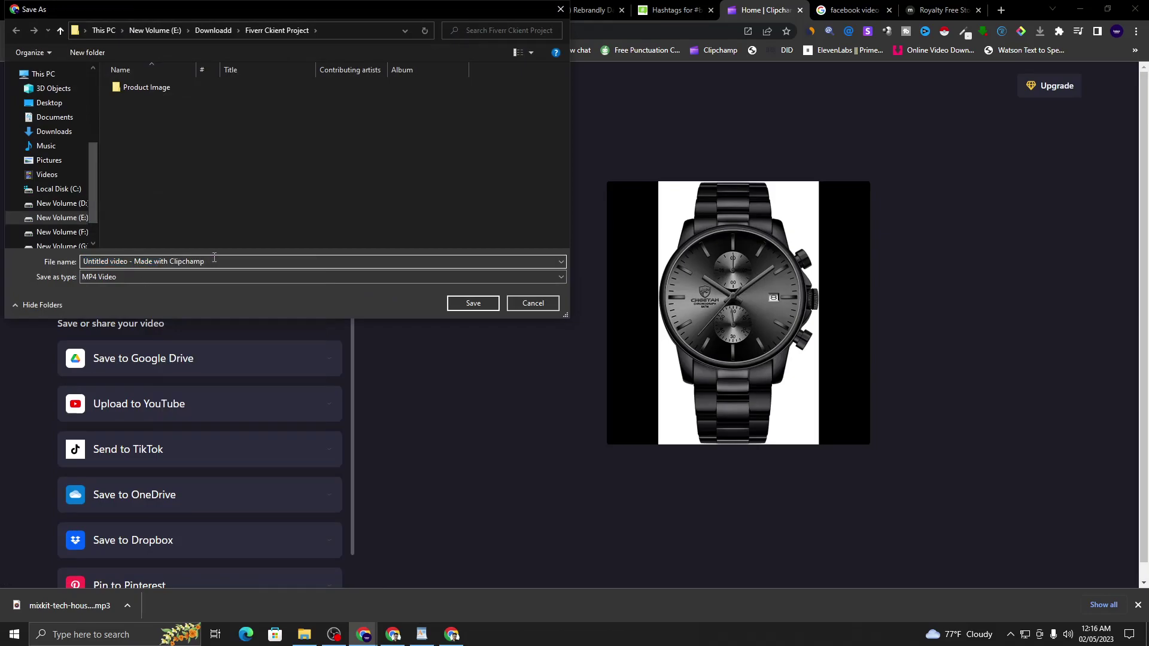
pyautogui.moveTo(215, 257); pyautogui.dragTo(92, 261)
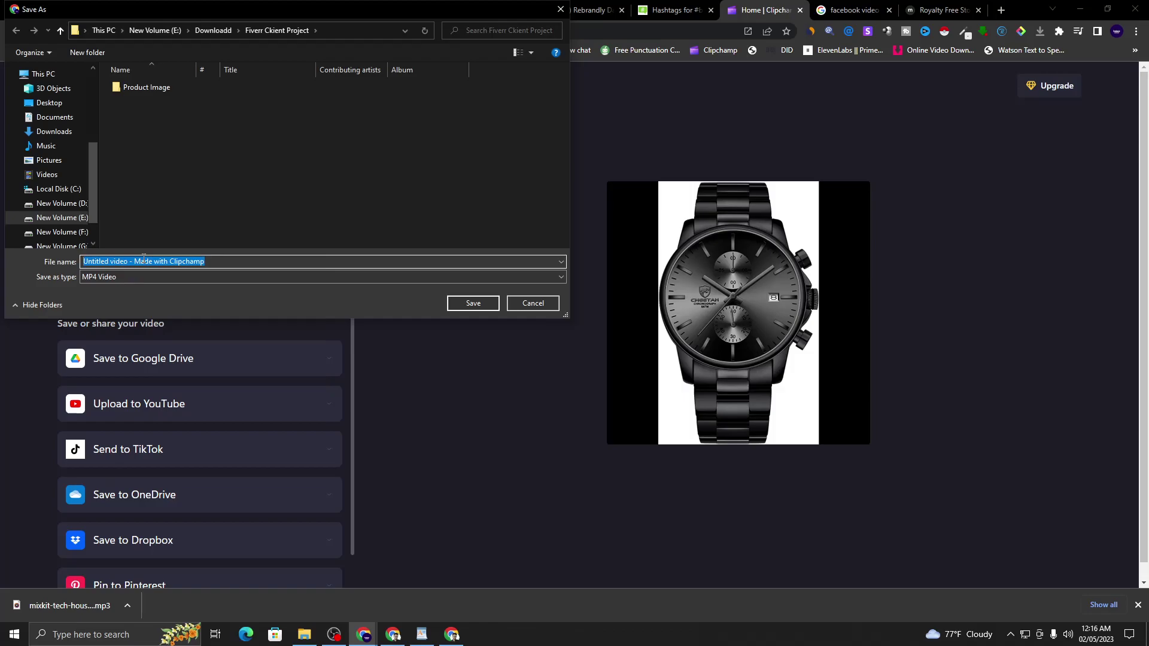
pyautogui.hotkey('ctrl', 'v')
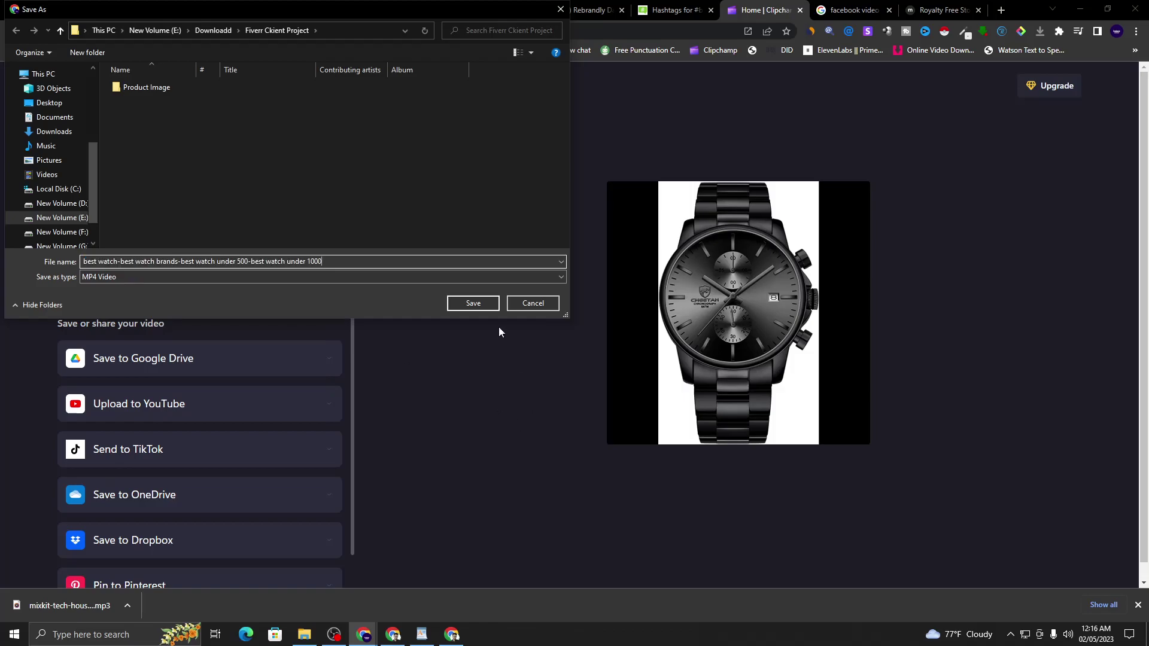
pyautogui.click(487, 308)
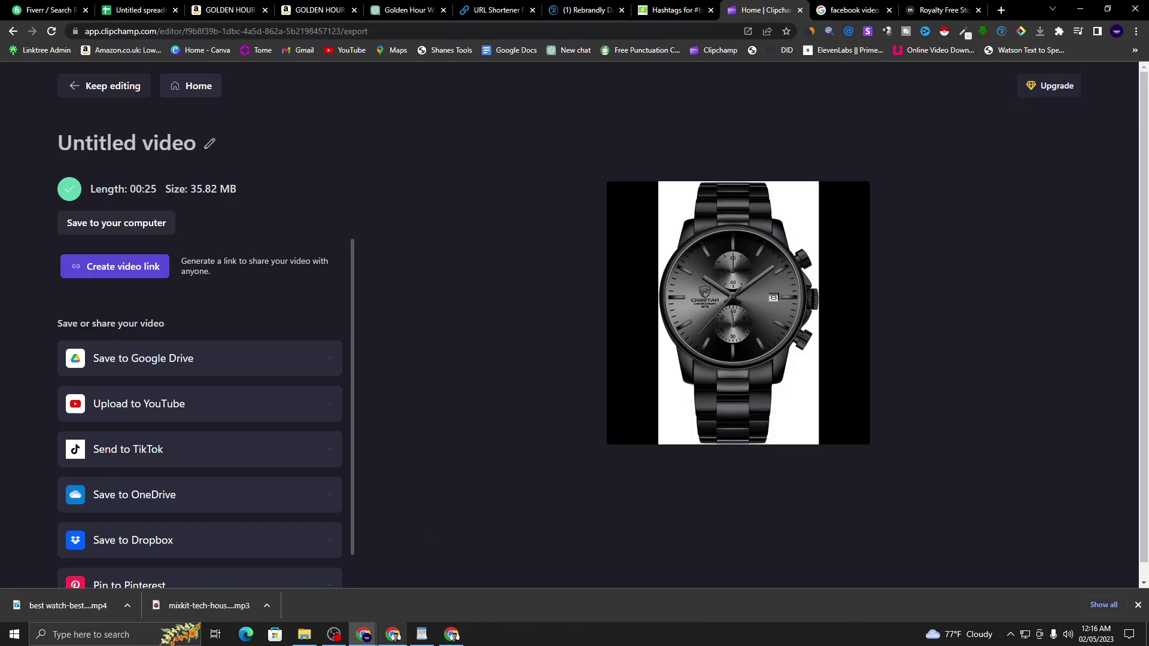
# - Copy the full text of the earlier watch post in the Facebook group
pyautogui.click(452, 636)
pyautogui.scroll(-6, 462, 398)
pyautogui.scroll(-7, 462, 398)
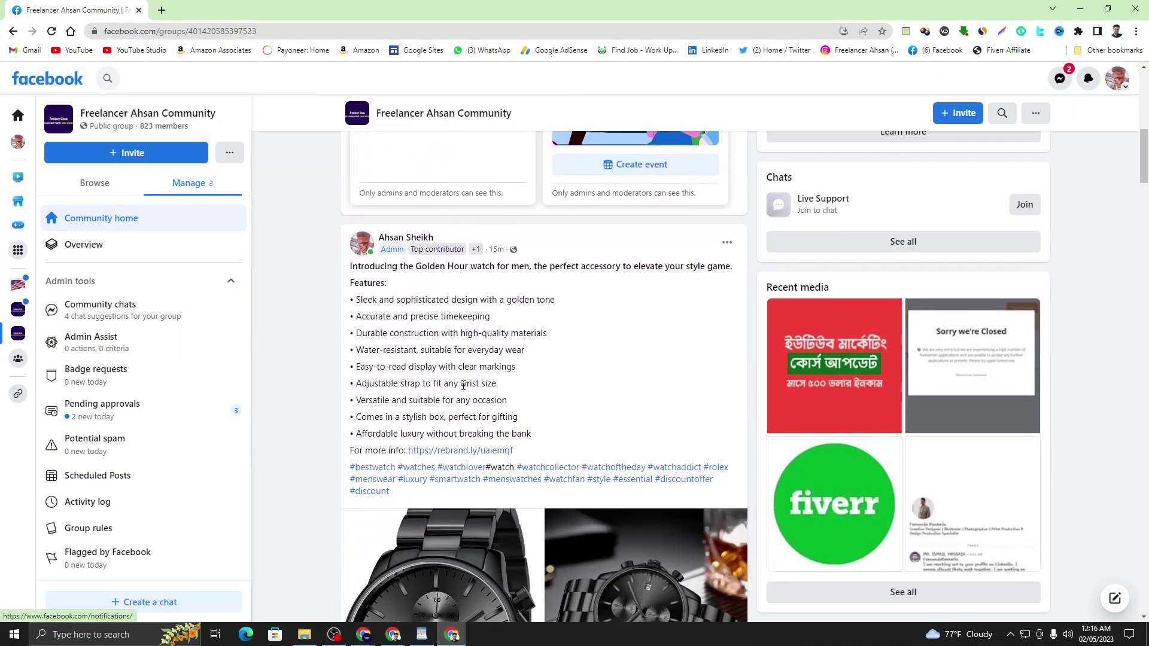
pyautogui.scroll(2, 413, 439)
pyautogui.moveTo(390, 435); pyautogui.dragTo(403, 204)
pyautogui.hotkey('ctrl', 'c')
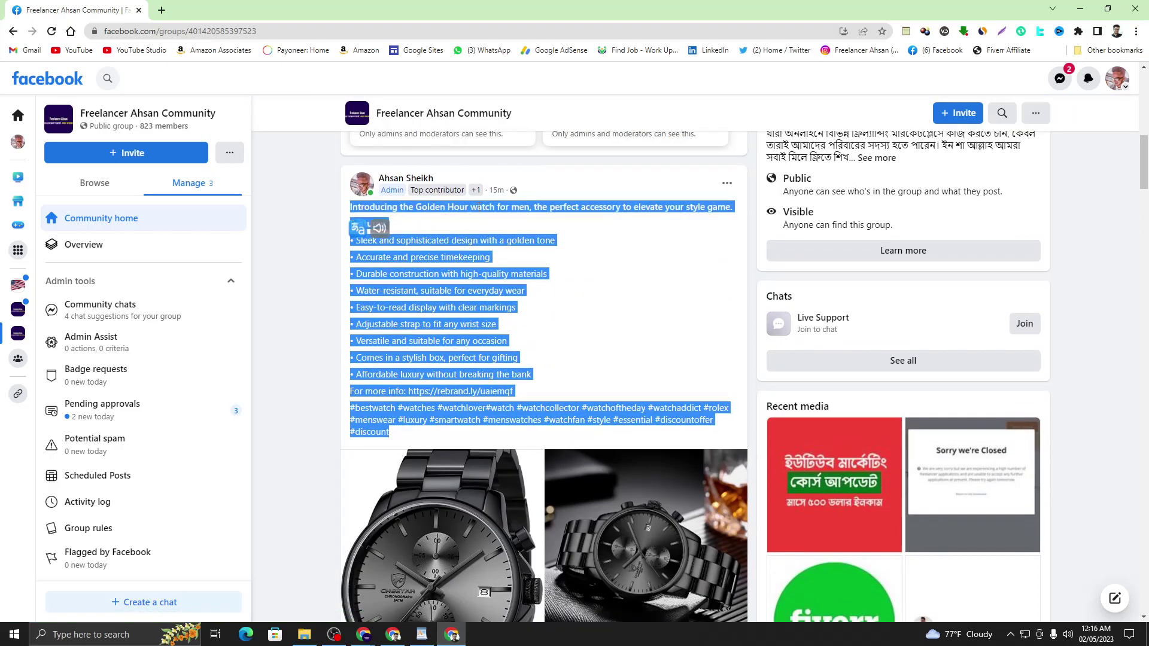
pyautogui.rightClick(479, 207)
pyautogui.click(522, 221)
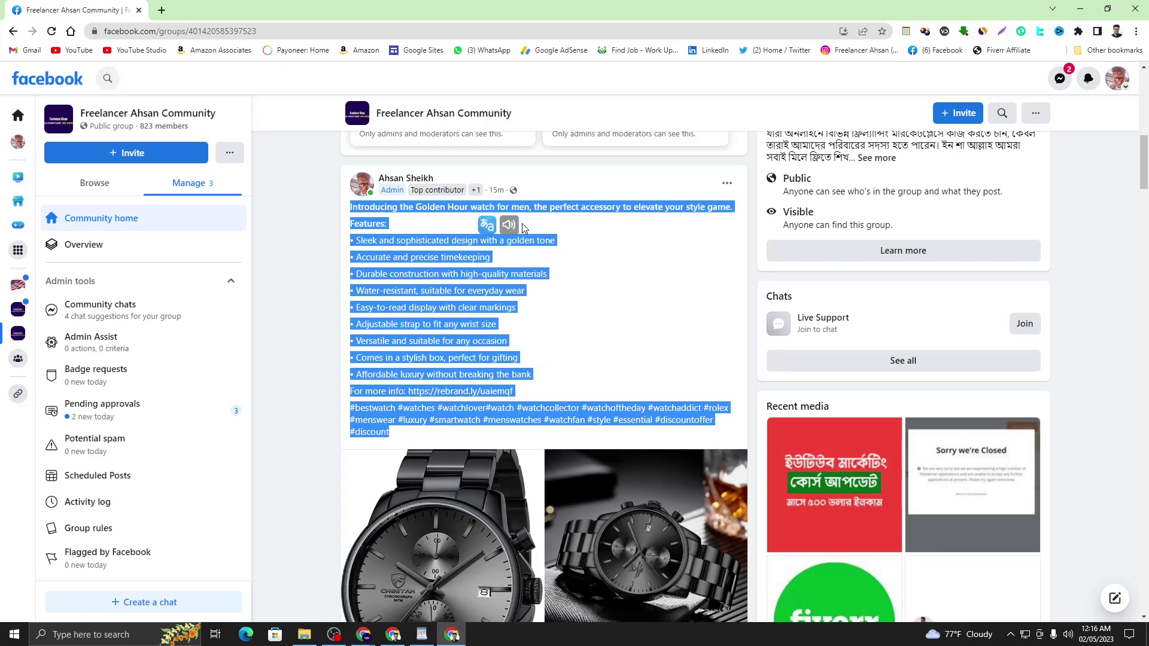
pyautogui.click(424, 205)
# - Paste the post text over the old description in the WordPad notes
pyautogui.click(422, 635)
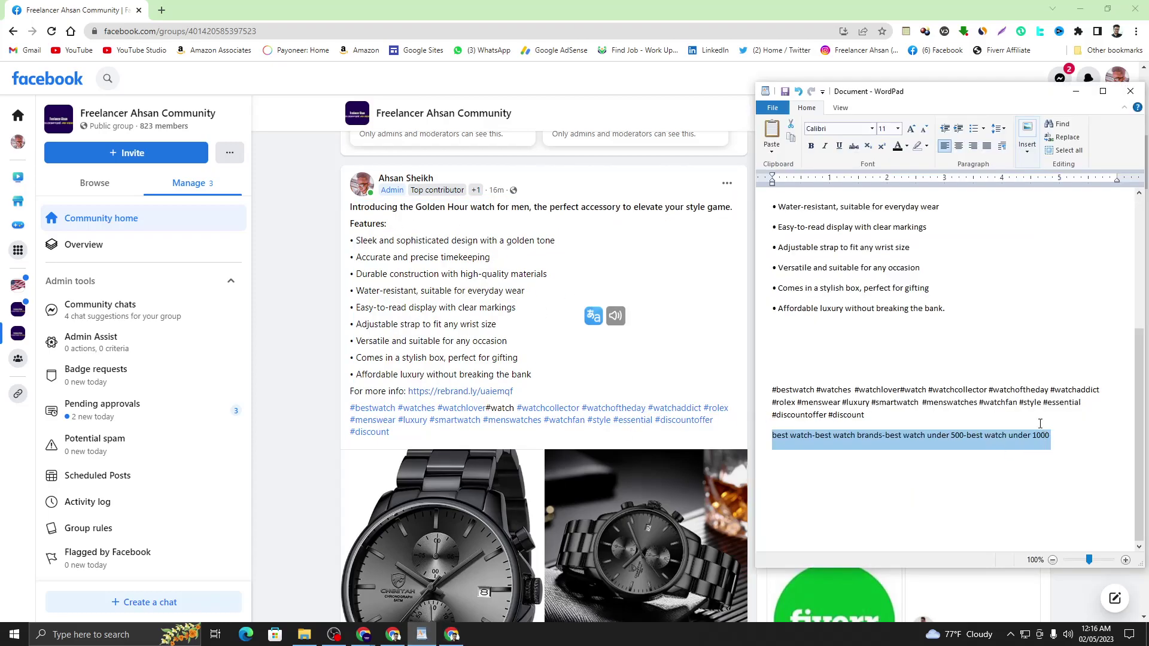
pyautogui.moveTo(868, 422); pyautogui.dragTo(776, 252)
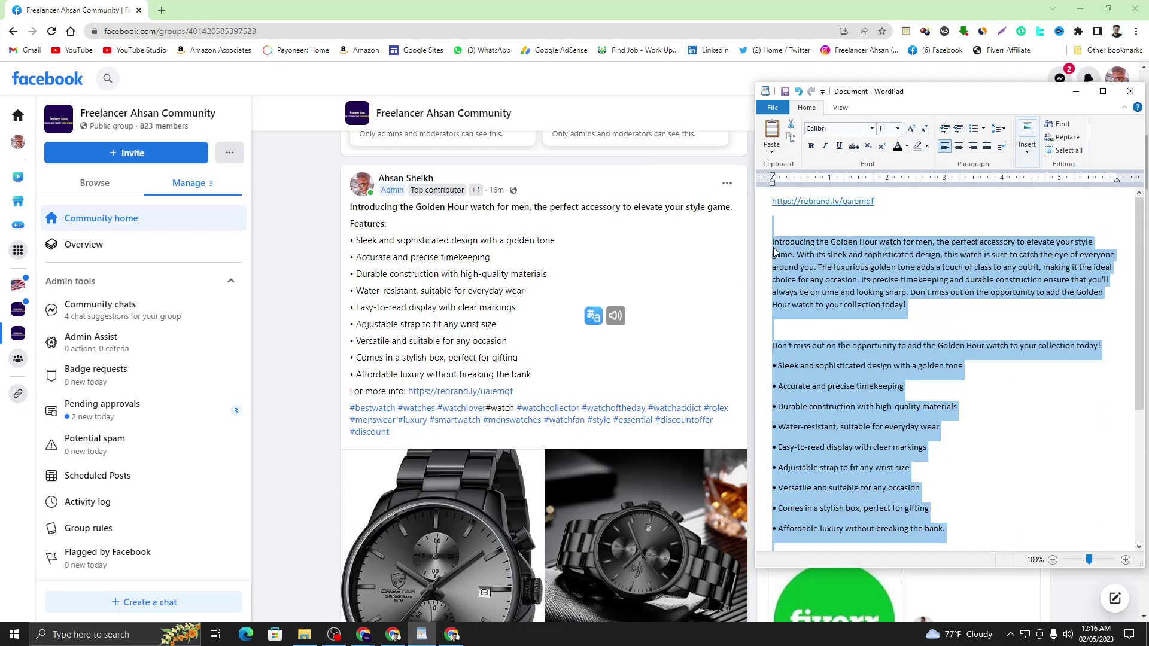
pyautogui.rightClick(813, 256)
pyautogui.click(838, 288)
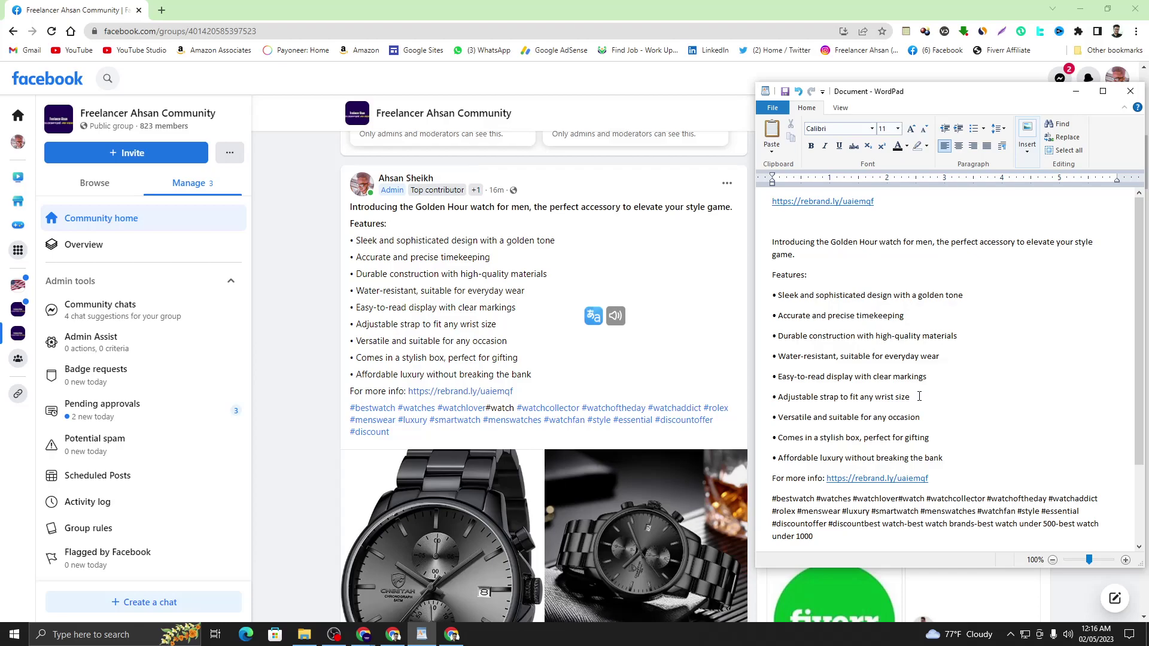
pyautogui.scroll(-3, 919, 397)
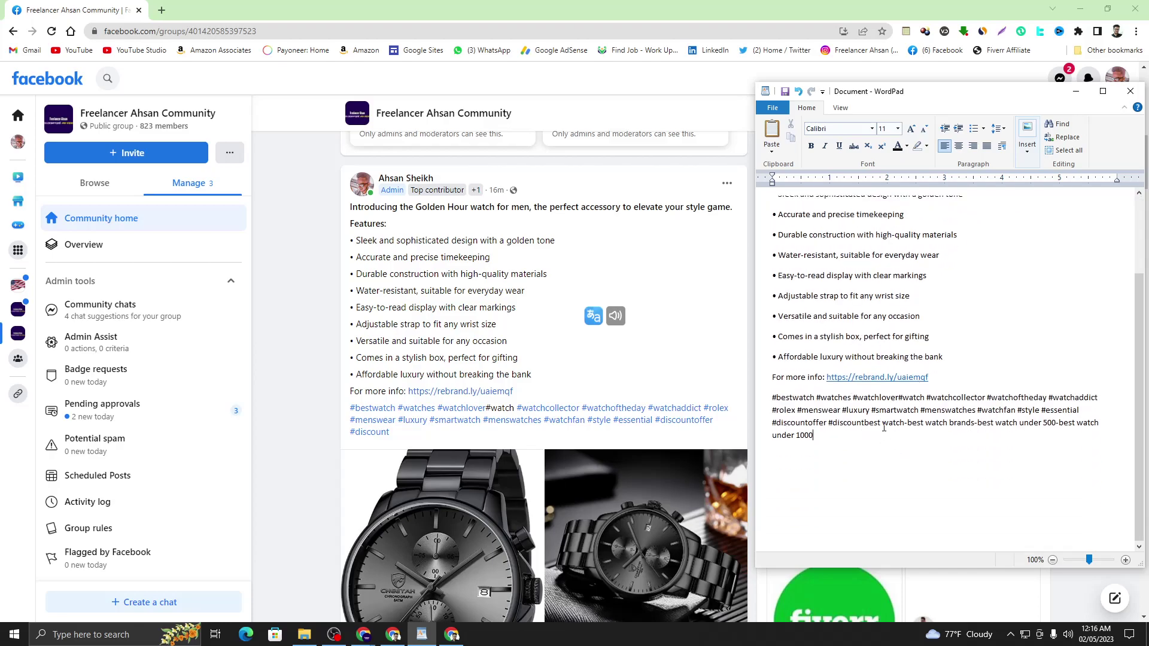
pyautogui.scroll(3, 944, 381)
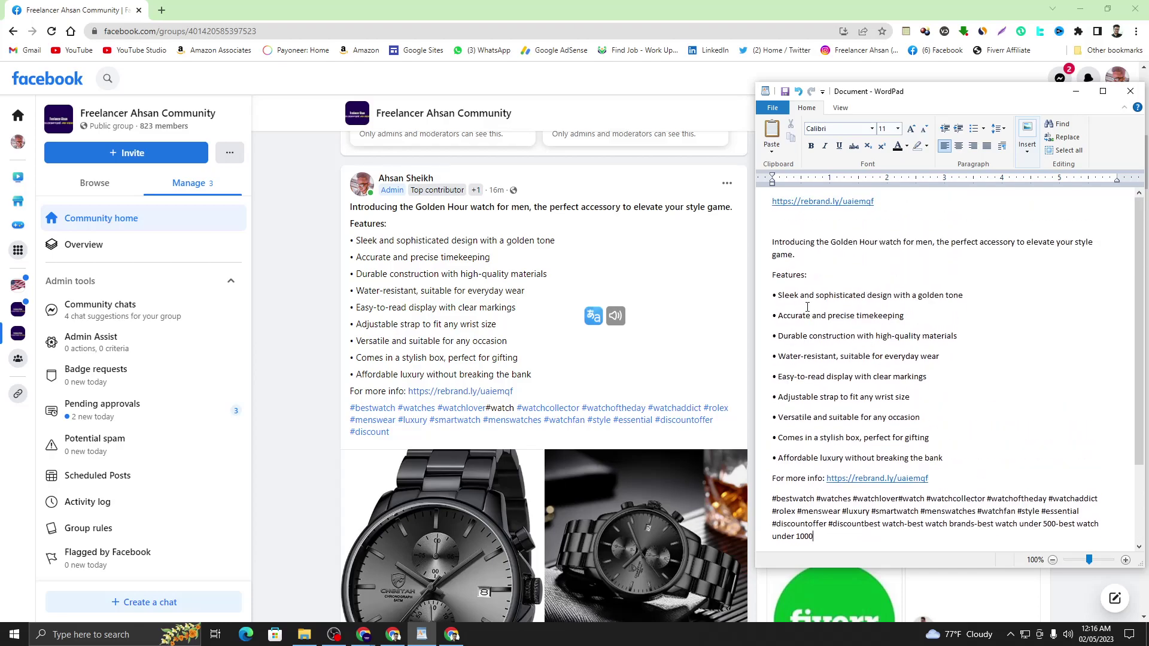
pyautogui.moveTo(772, 242); pyautogui.dragTo(822, 293)
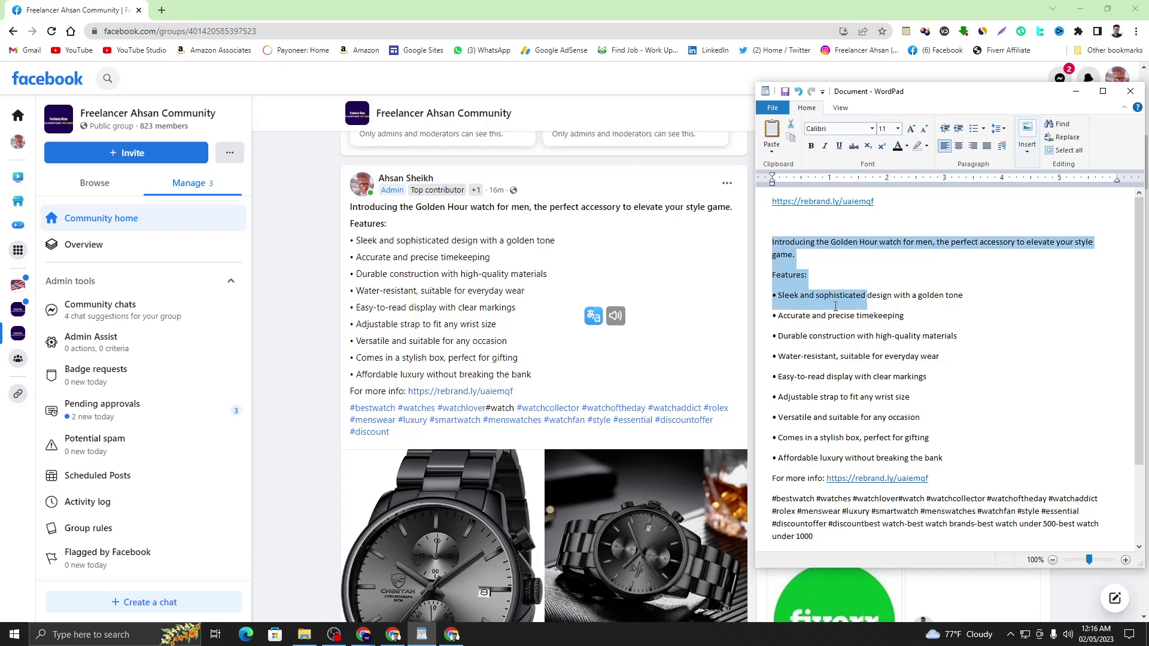
pyautogui.click(835, 306)
# - Return to the freelancer community group page and scroll back to the top
pyautogui.click(417, 225)
pyautogui.scroll(-3, 471, 332)
pyautogui.scroll(-2, 472, 332)
pyautogui.scroll(6, 475, 338)
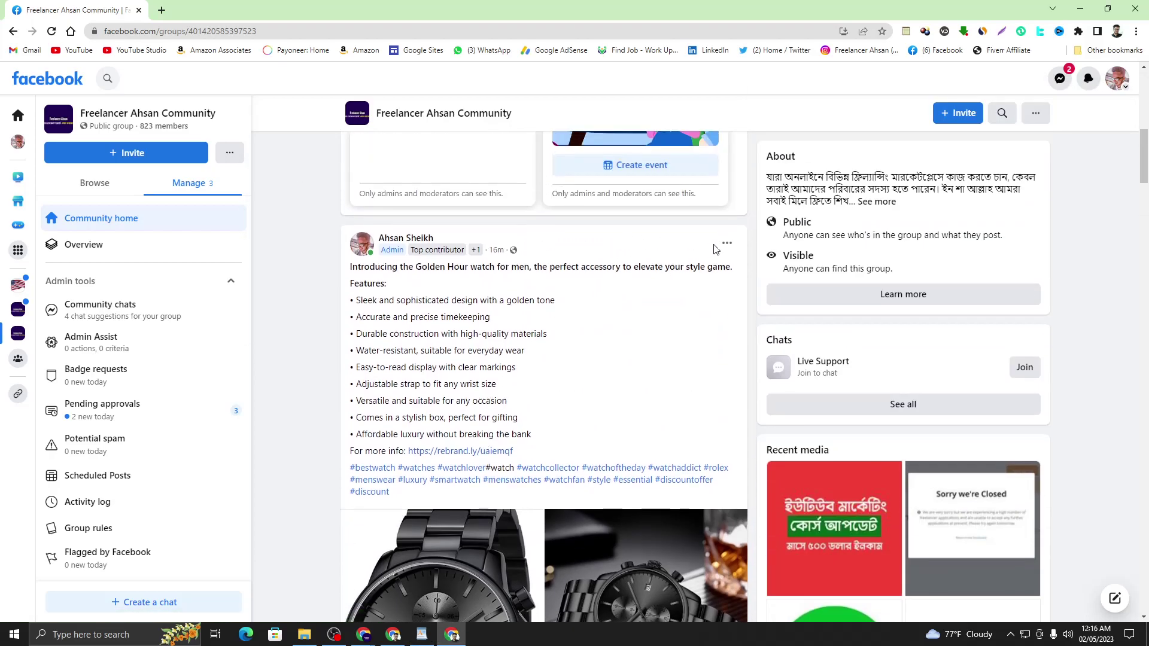
pyautogui.scroll(9, 537, 323)
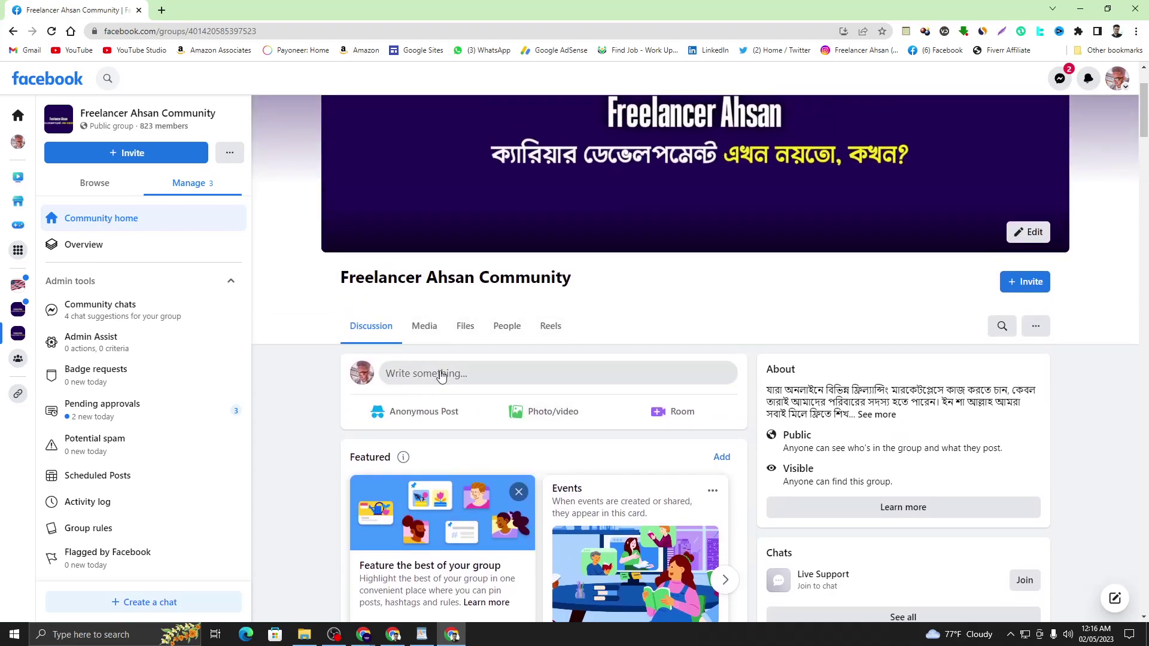
# - Paste the Golden Hour watch description into a new group post
pyautogui.click(441, 376)
pyautogui.rightClick(482, 328)
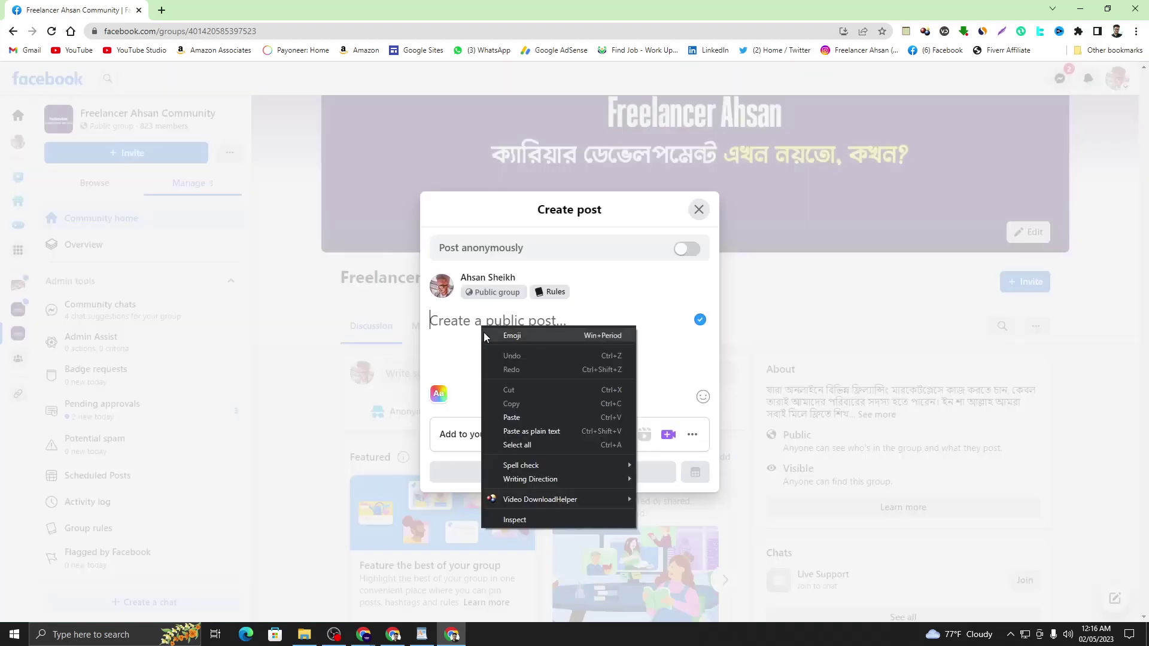
pyautogui.click(515, 417)
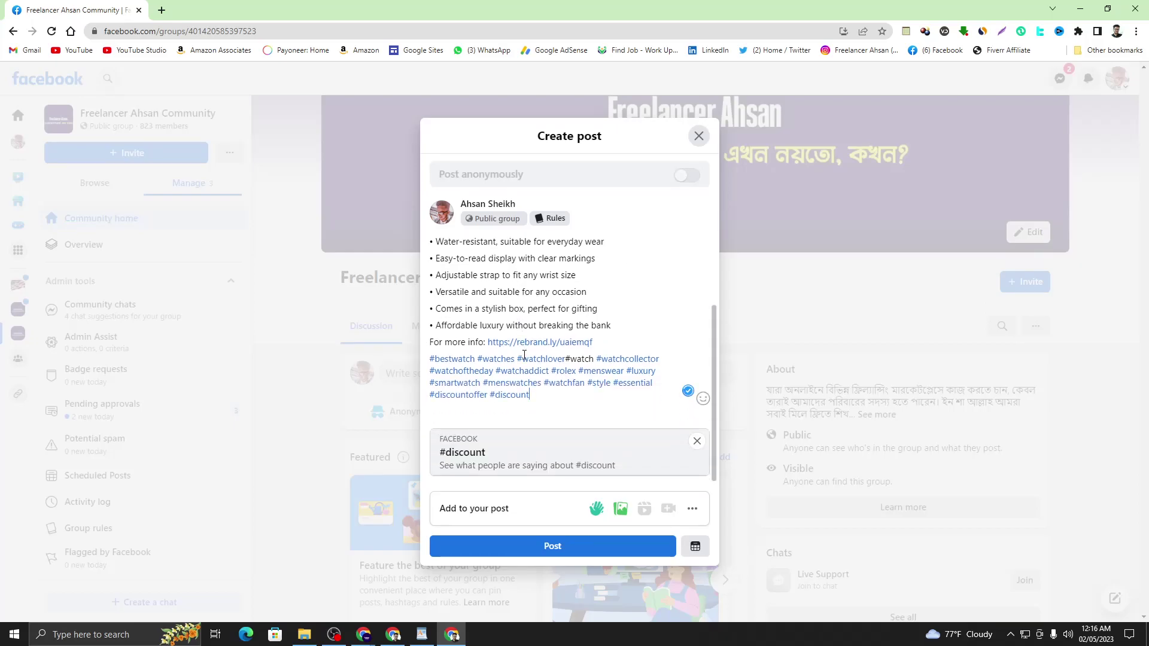
pyautogui.moveTo(651, 440)
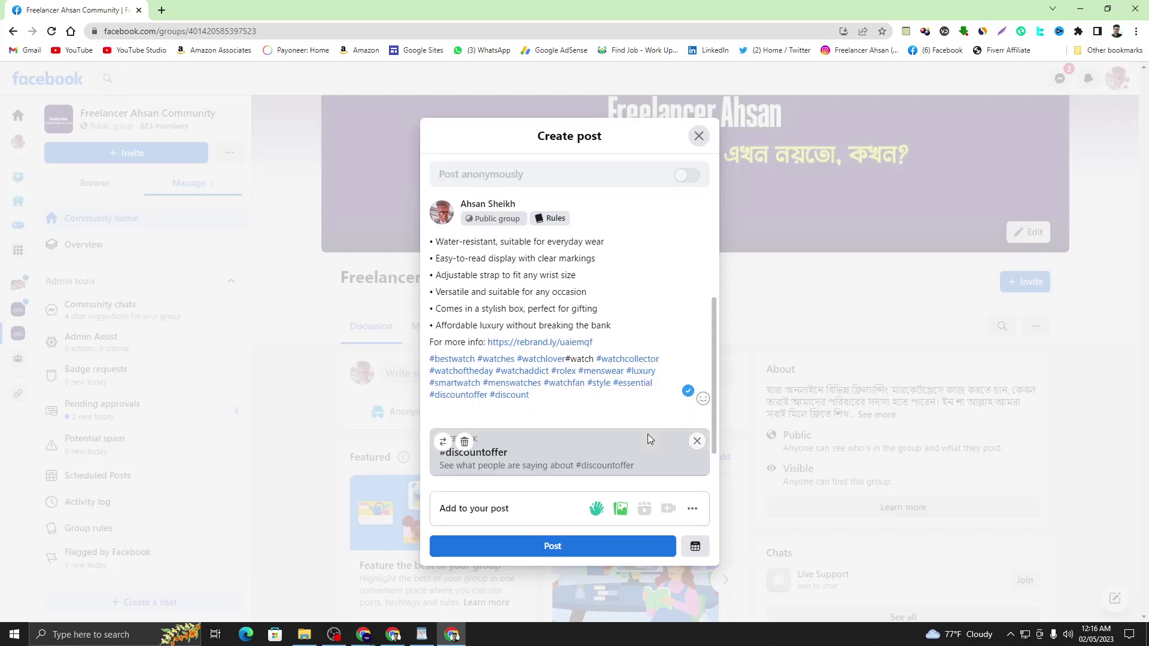
pyautogui.click(697, 442)
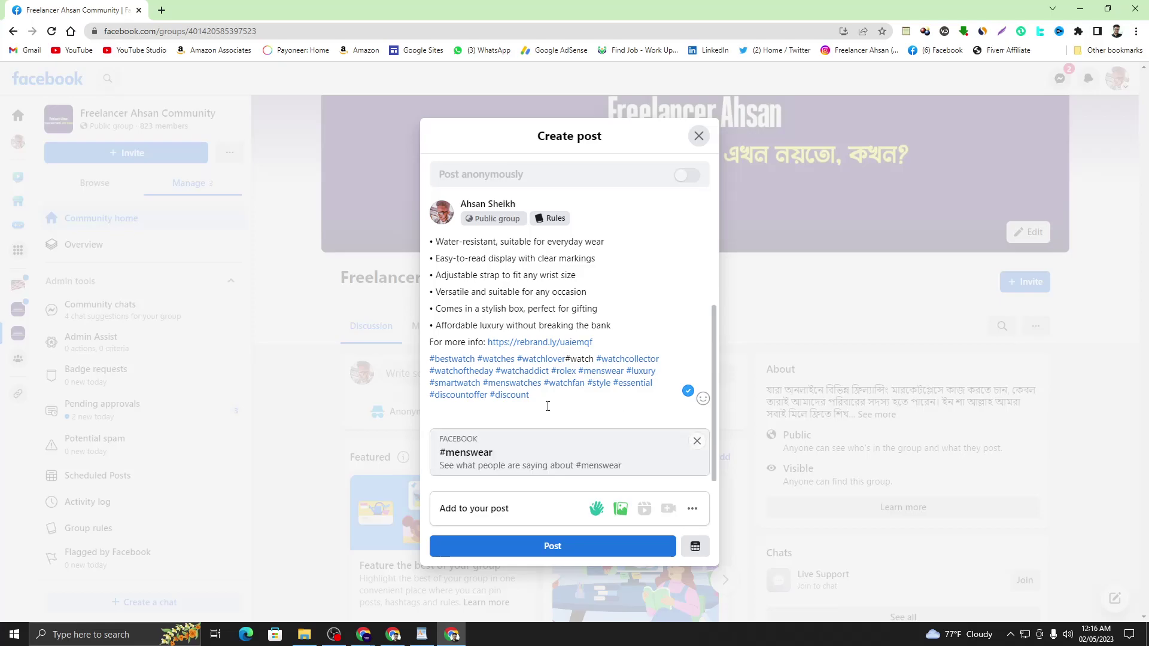
pyautogui.moveTo(546, 404); pyautogui.dragTo(423, 372)
pyautogui.click(443, 380)
# - Delete the hashtag block and the empty line below the link from the post
pyautogui.moveTo(538, 398); pyautogui.dragTo(421, 360)
pyautogui.press('BackSpace')
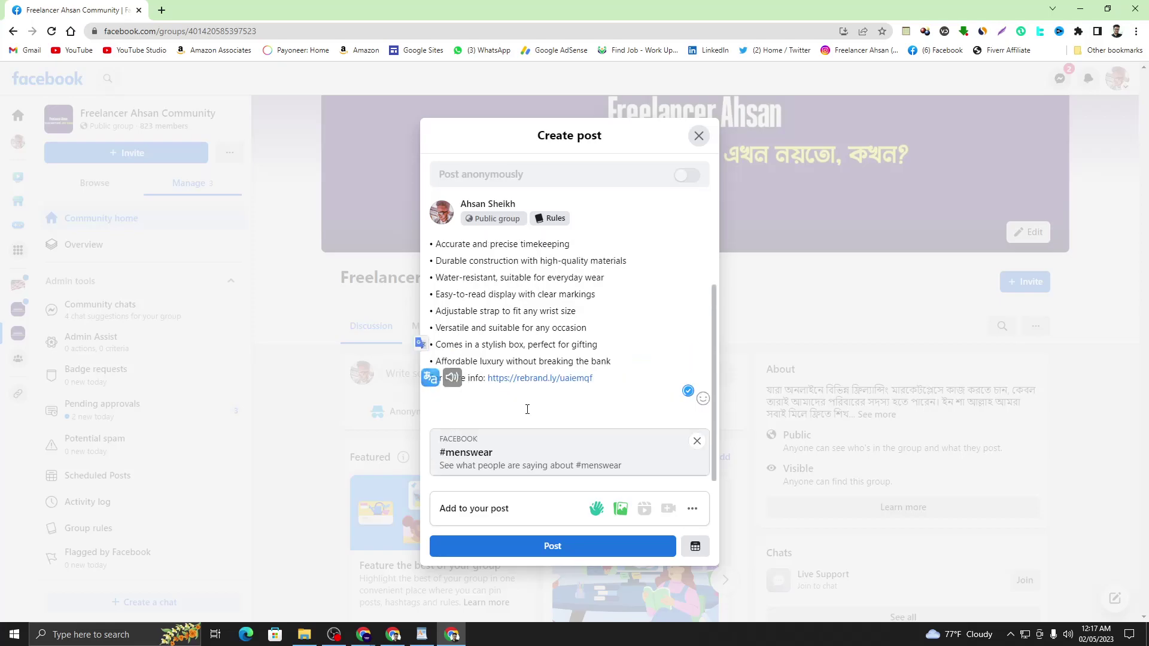
pyautogui.press('BackSpace')
pyautogui.click(696, 441)
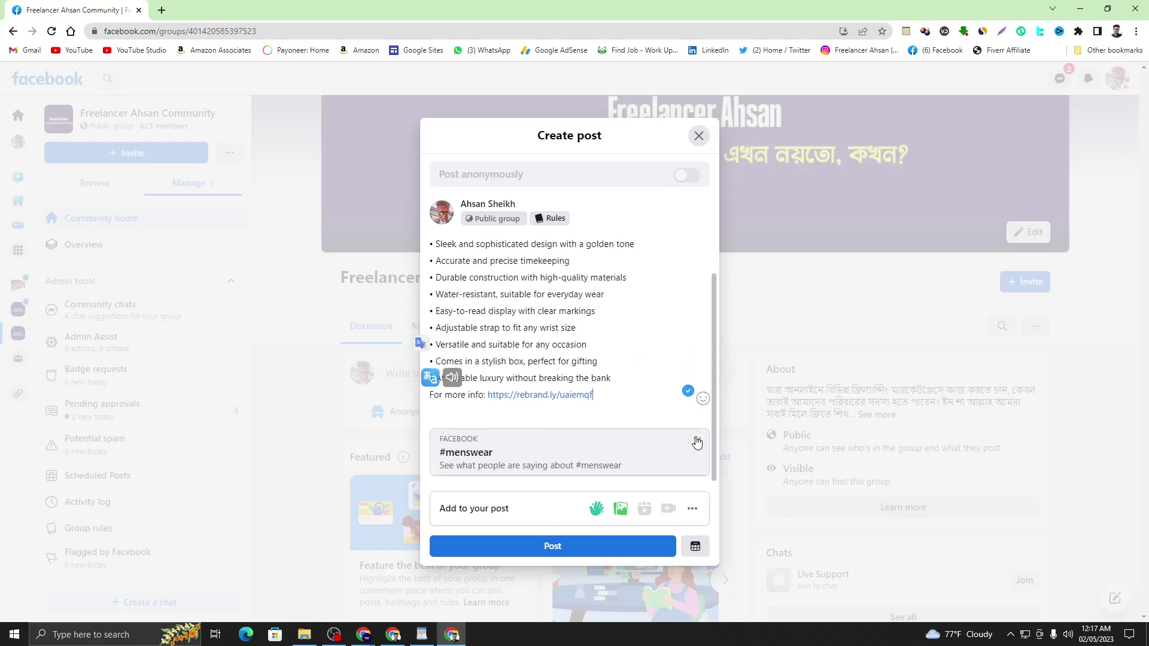
pyautogui.click(696, 441)
pyautogui.click(696, 442)
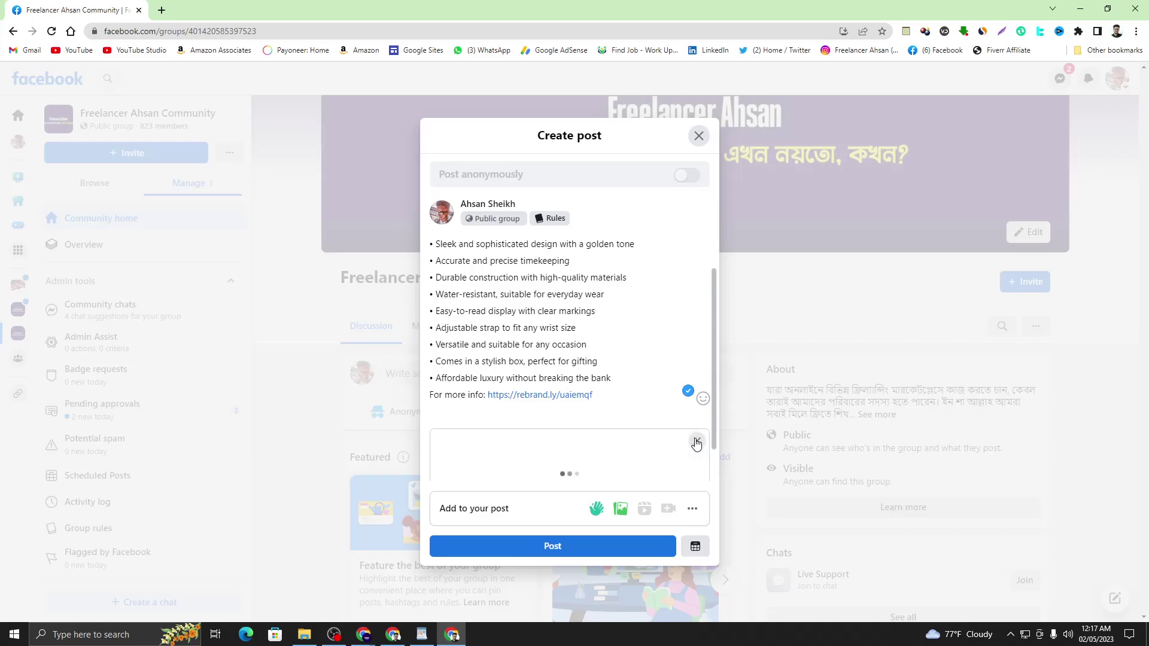
pyautogui.hotkey('ctrl', 'a')
pyautogui.click(612, 411)
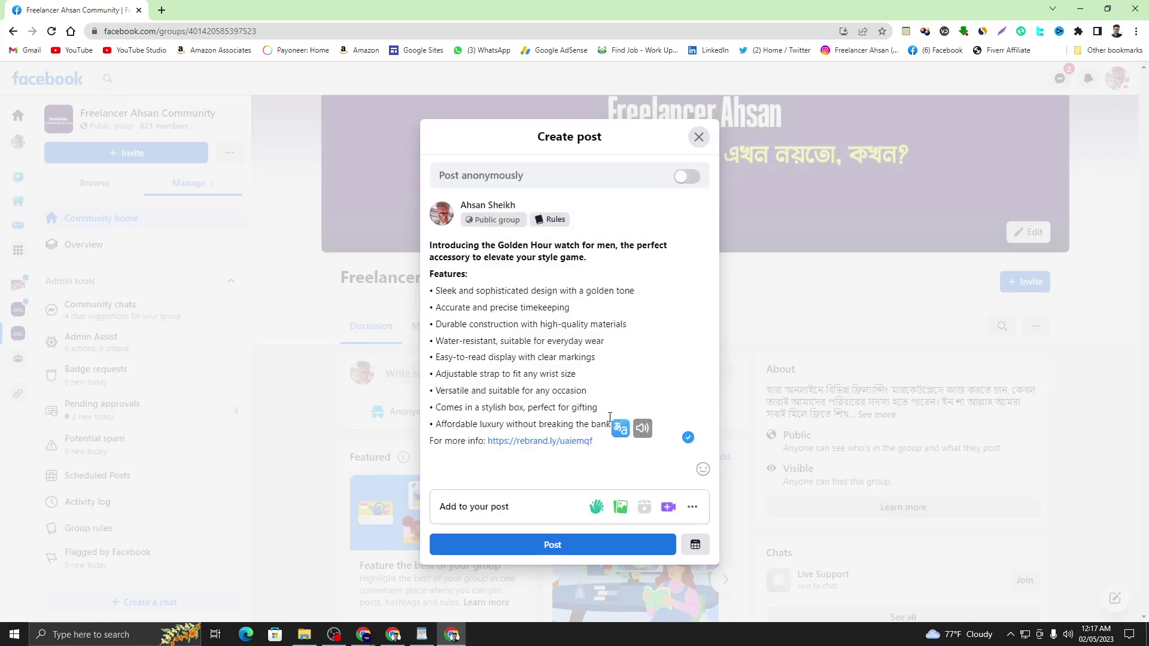
# - Add a blank line after the rebrand.ly link and start a photo/video attachment
pyautogui.click(608, 441)
pyautogui.press('Return')
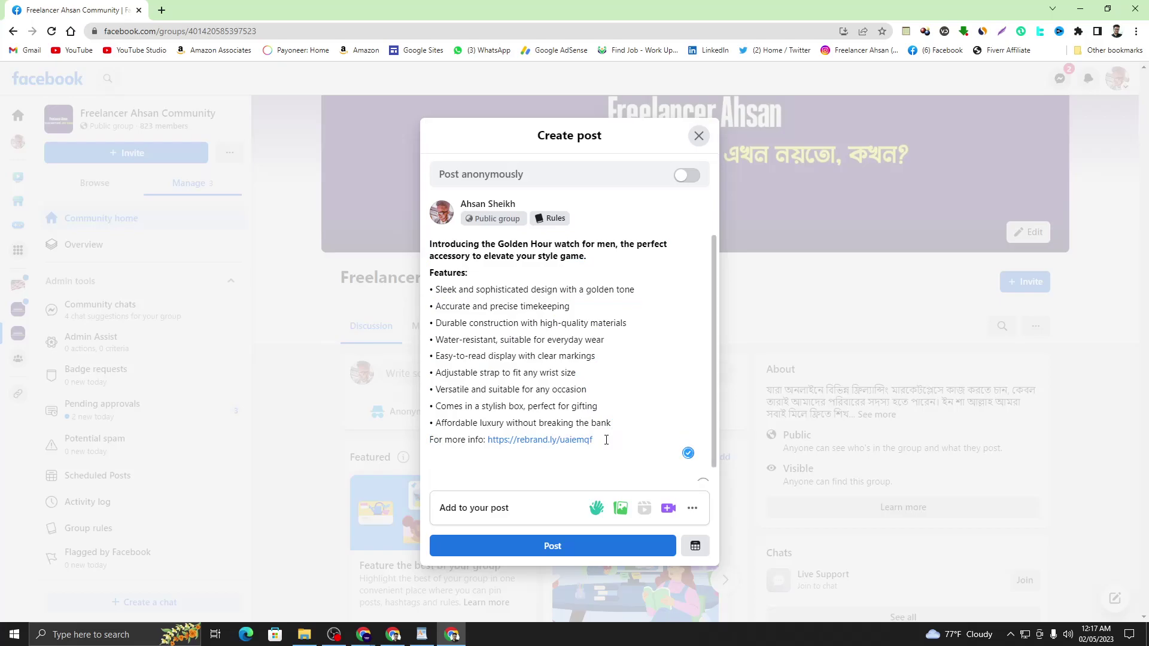
pyautogui.scroll(-1, 587, 471)
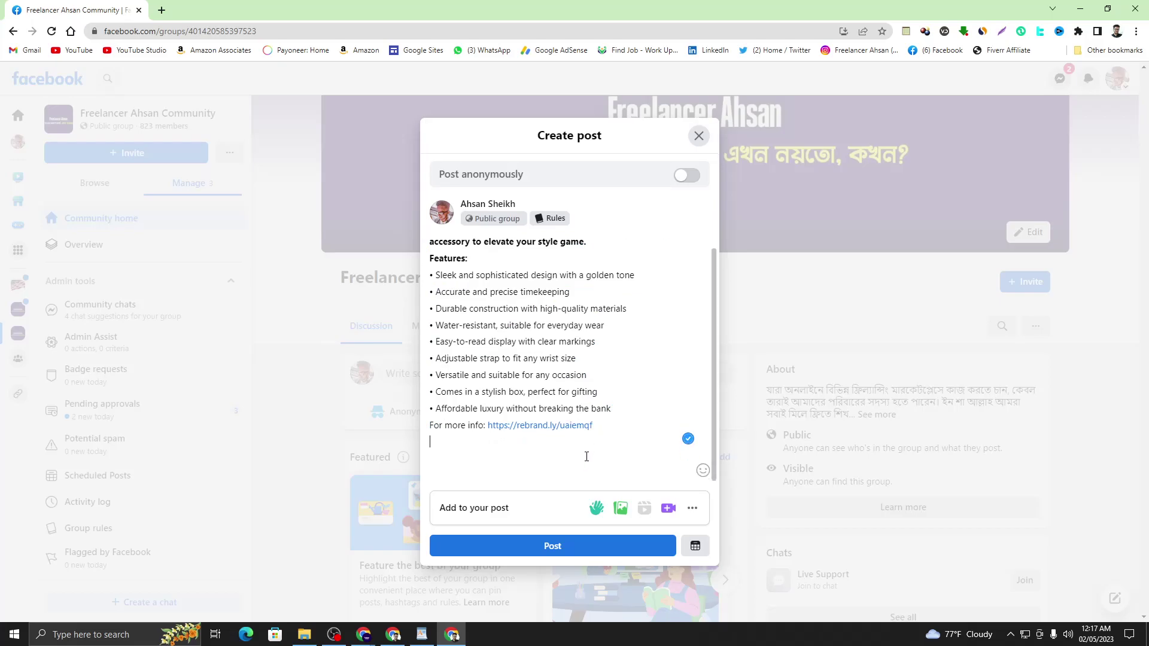
pyautogui.click(621, 508)
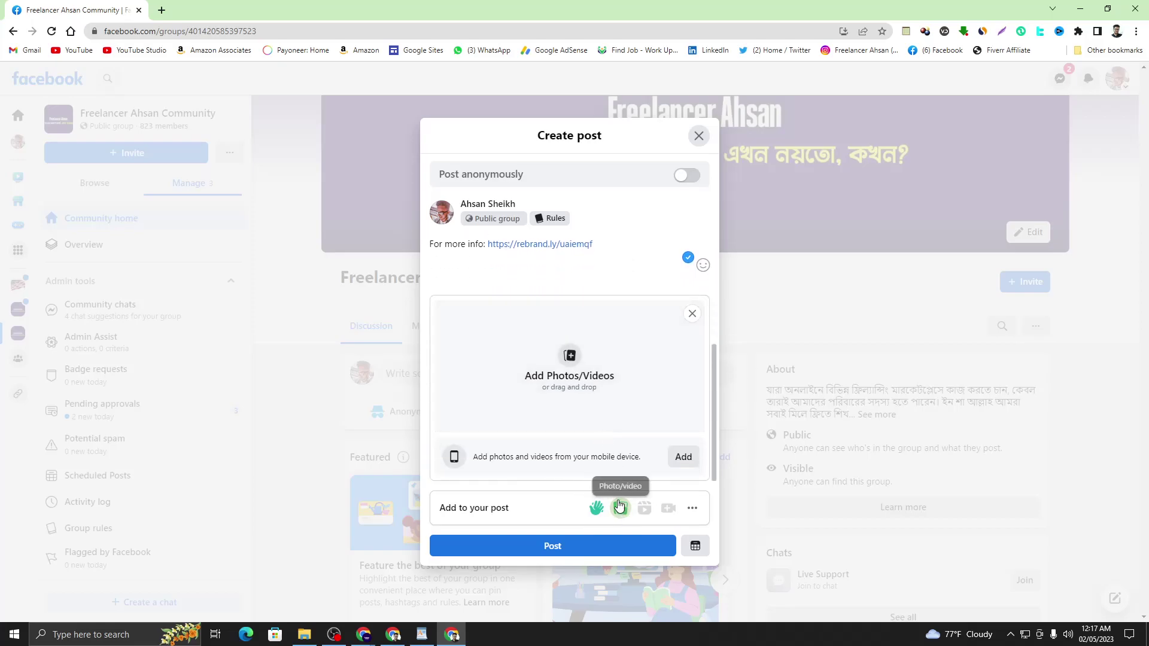
# - Attach the watch video from the client project folder to the post
pyautogui.click(573, 381)
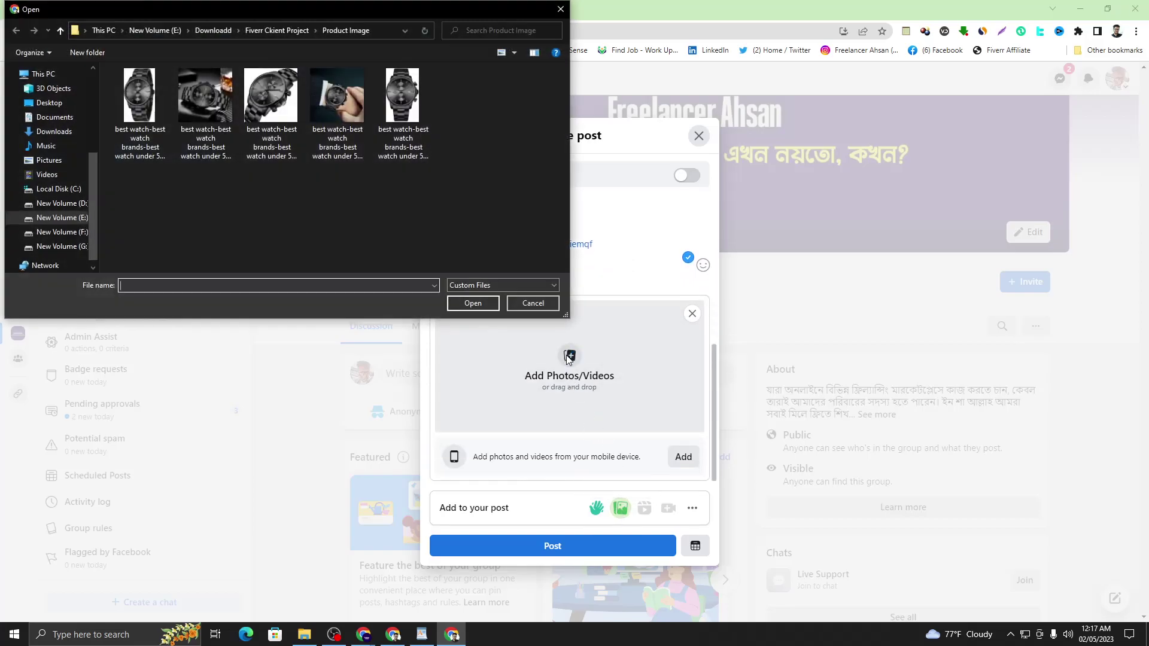
pyautogui.click(60, 31)
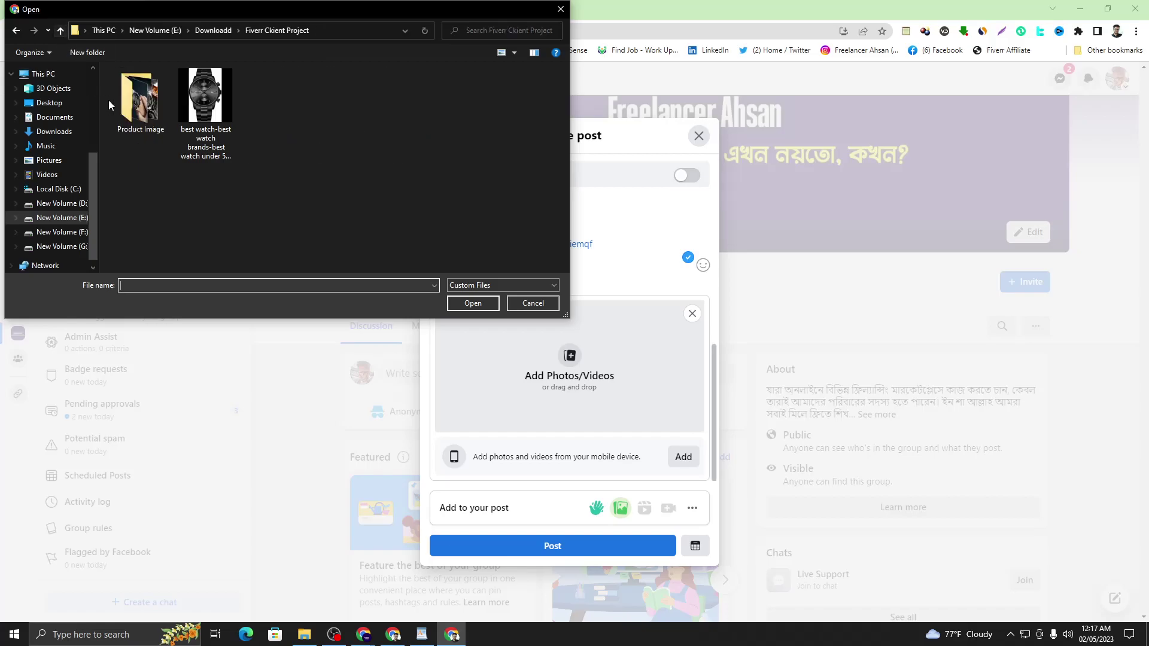
pyautogui.click(195, 97)
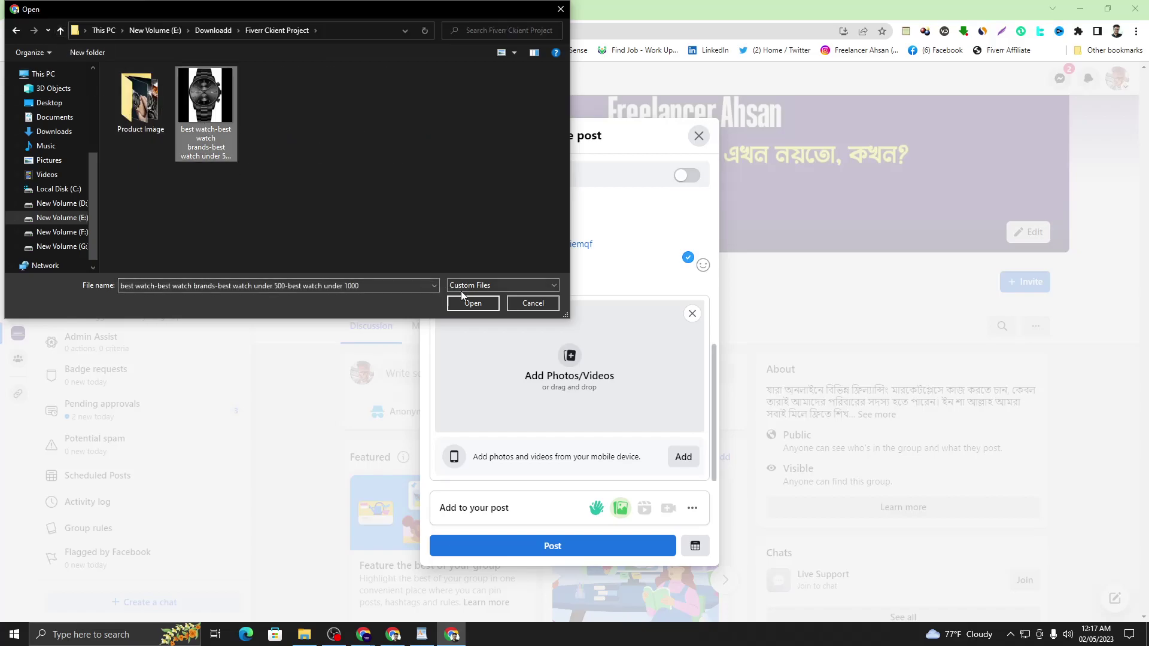
pyautogui.click(472, 303)
pyautogui.scroll(-3, 496, 326)
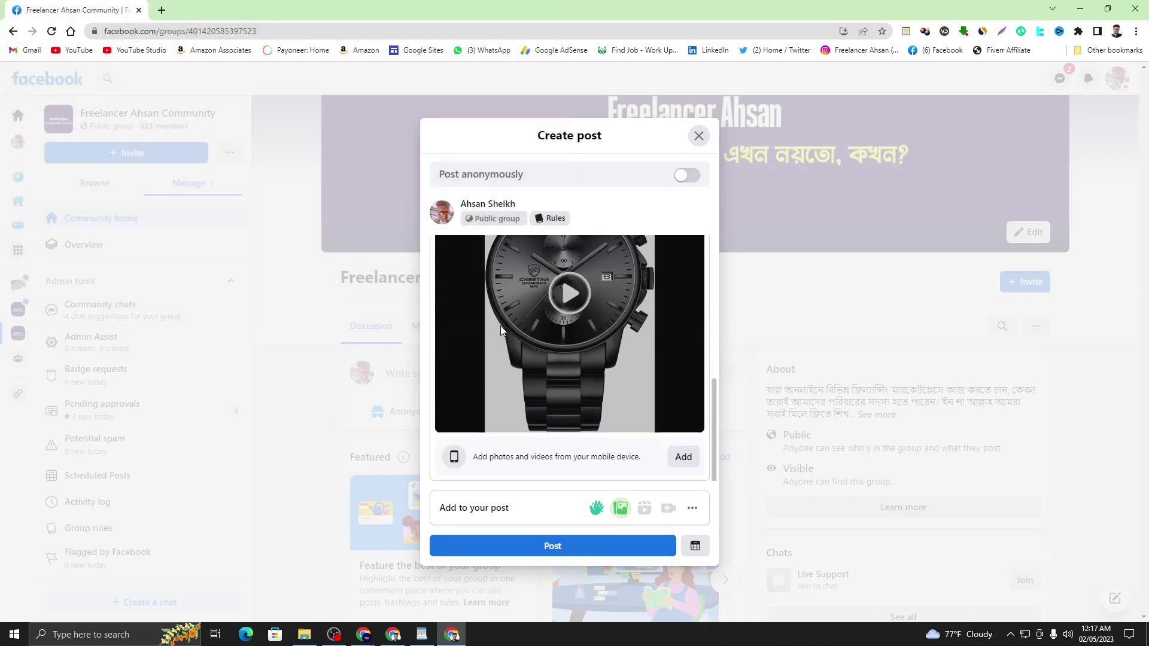
pyautogui.scroll(5, 537, 340)
pyautogui.scroll(-1, 480, 401)
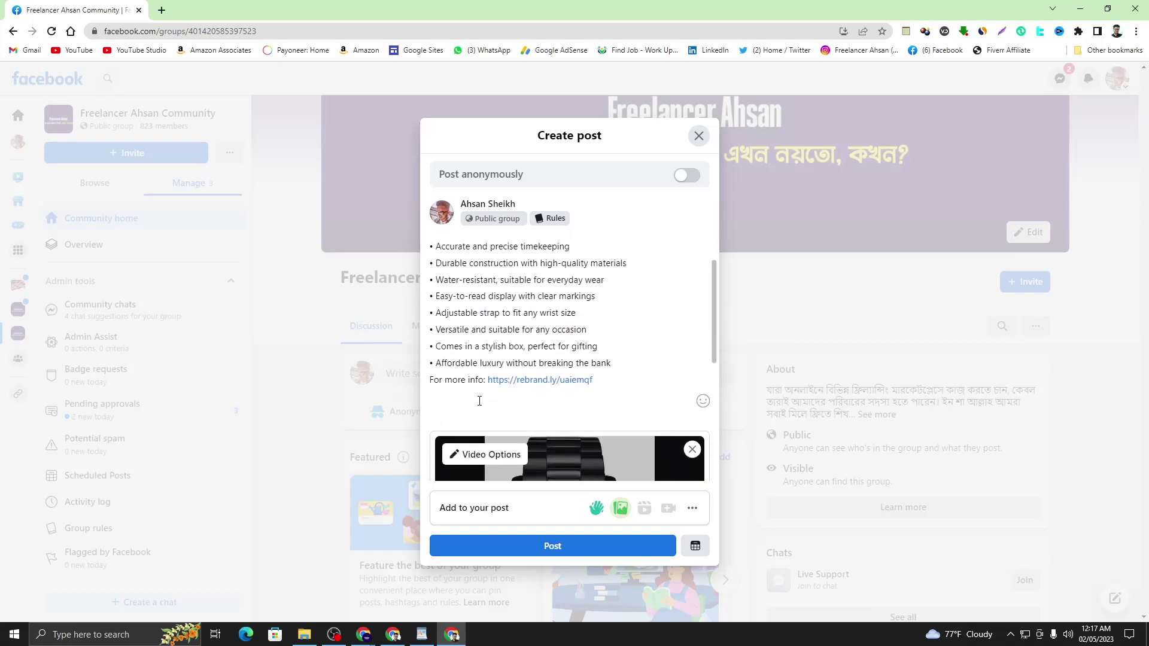
# - Copy the hashtag paragraph from WordPad and paste it below the link
pyautogui.click(422, 634)
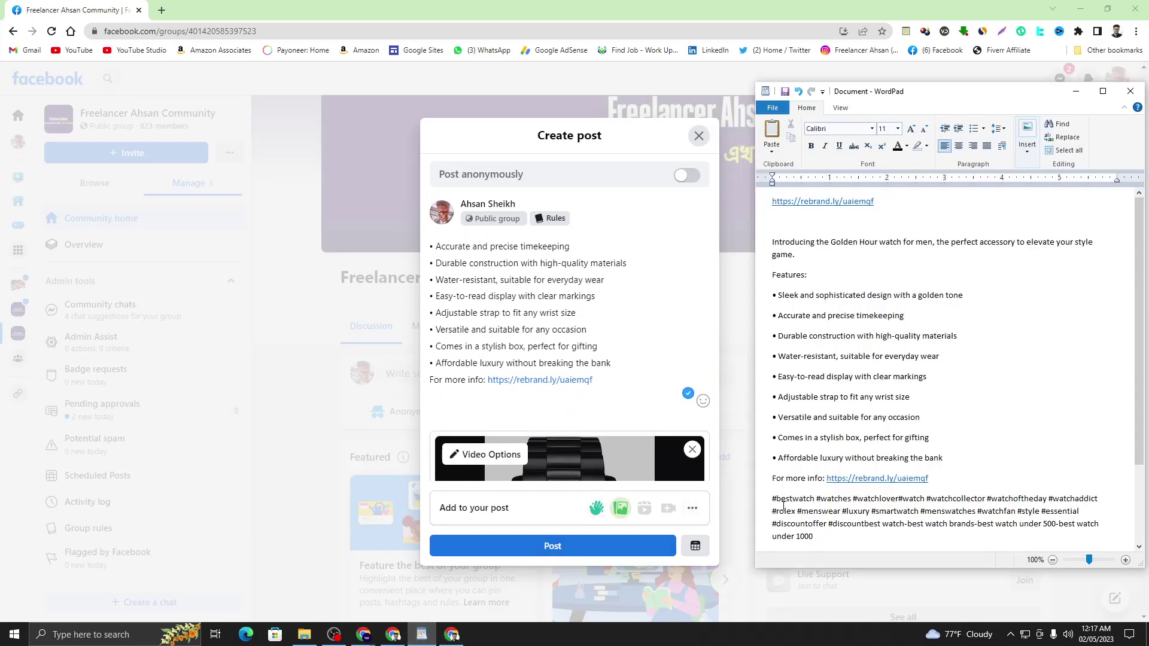
pyautogui.moveTo(773, 499); pyautogui.dragTo(819, 535)
pyautogui.rightClick(820, 525)
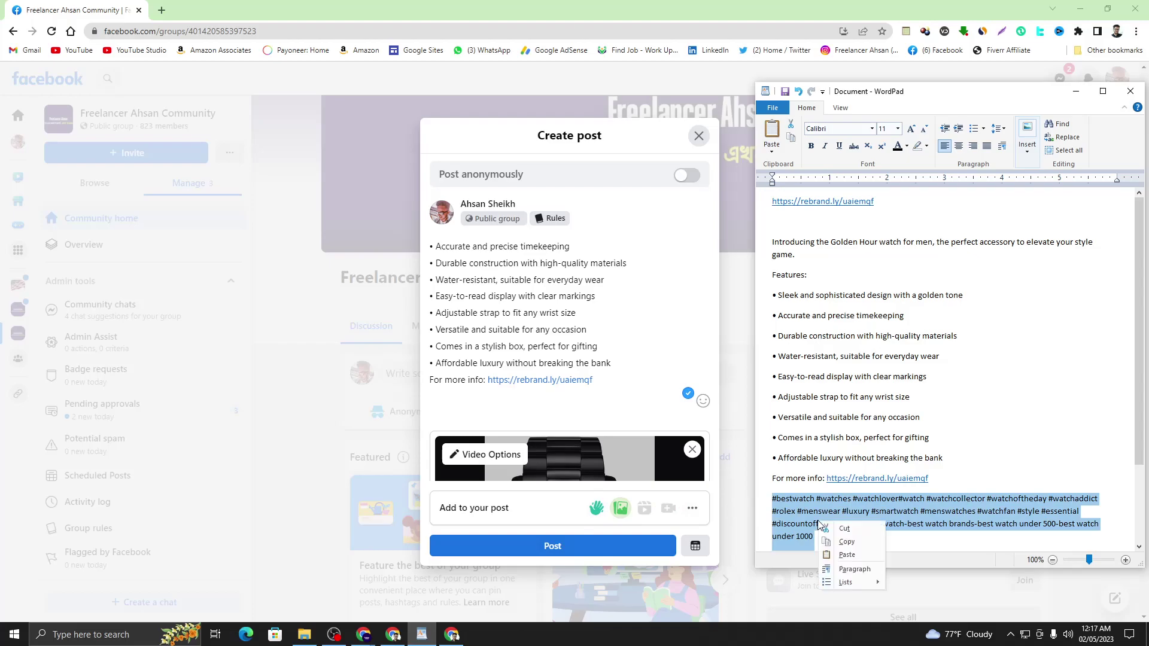
pyautogui.click(821, 538)
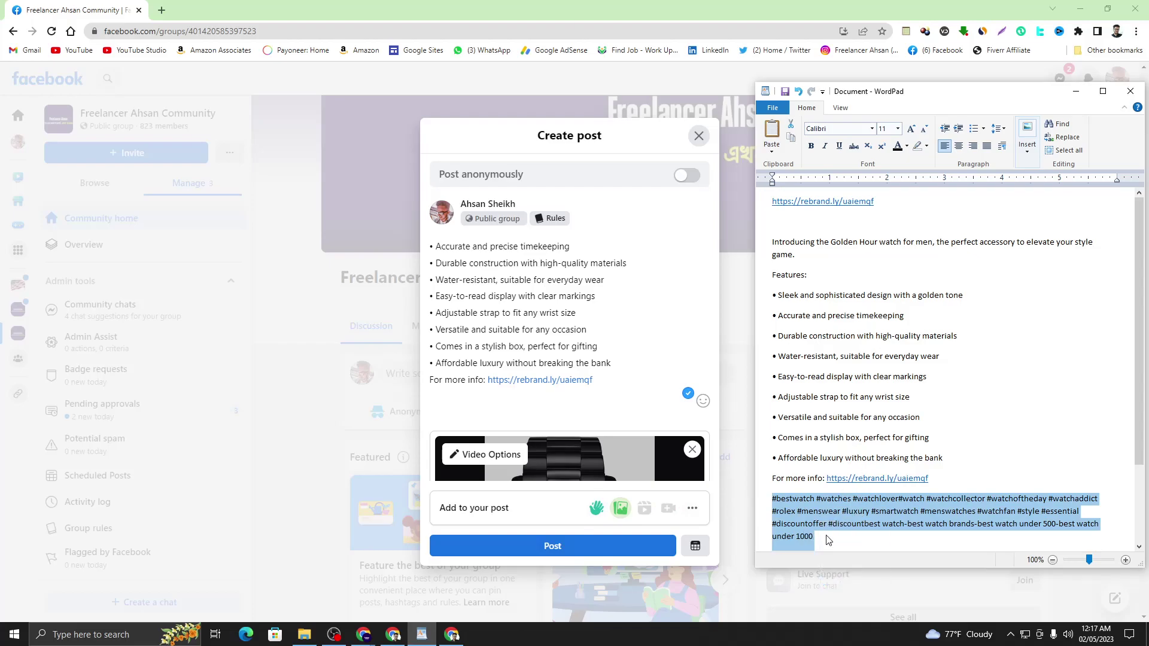
pyautogui.click(479, 401)
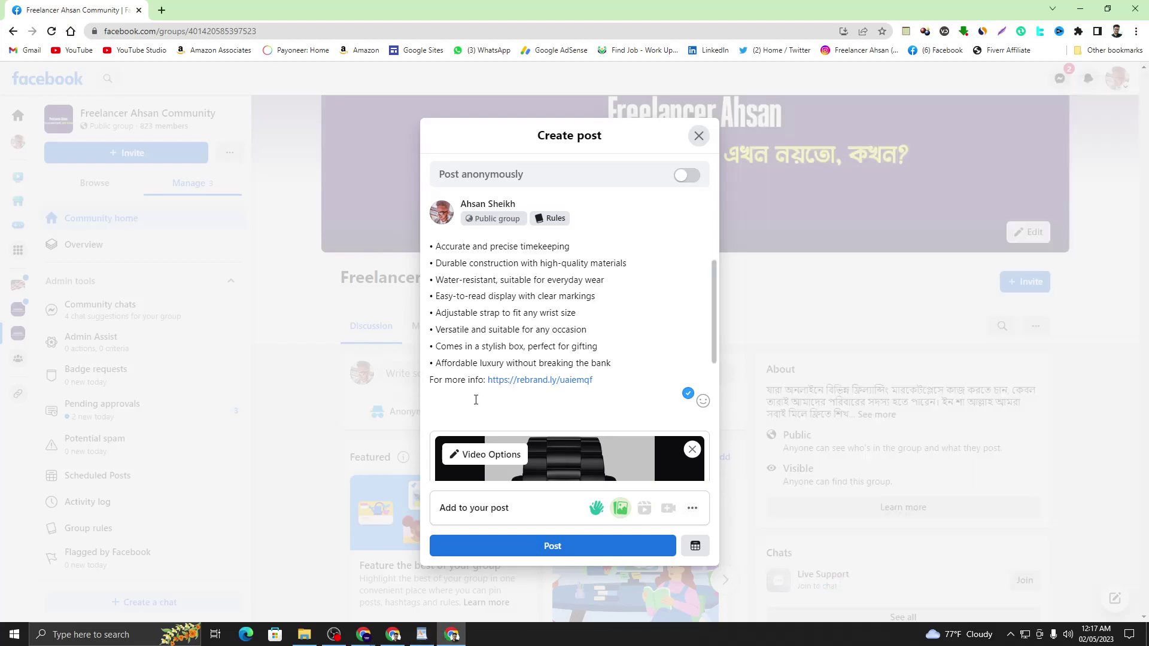
pyautogui.press('Return')
pyautogui.rightClick(464, 419)
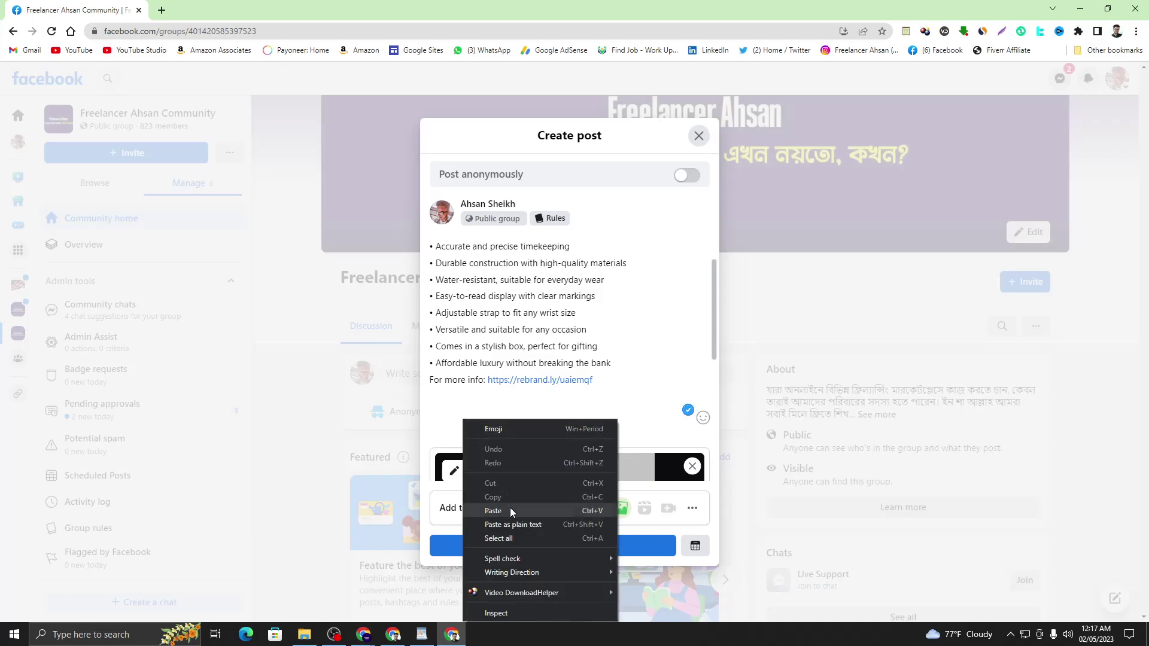
pyautogui.click(491, 506)
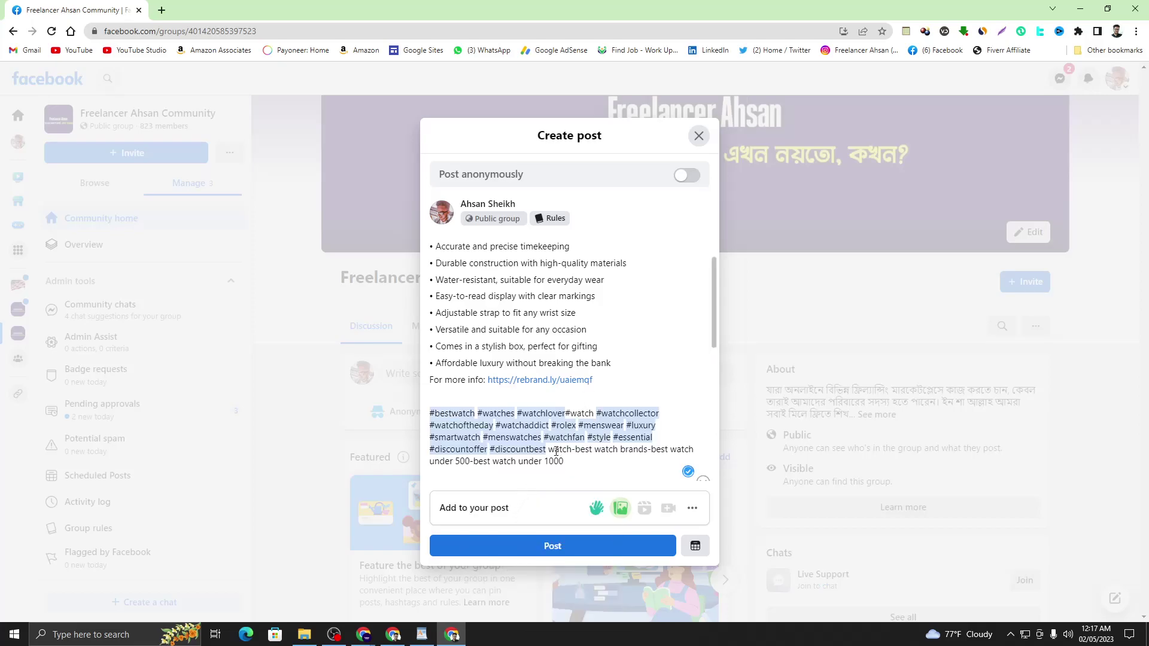
# - Remove leftover keyword text, paste the hashtags after the last feature line, and publish
pyautogui.moveTo(551, 449); pyautogui.dragTo(579, 458)
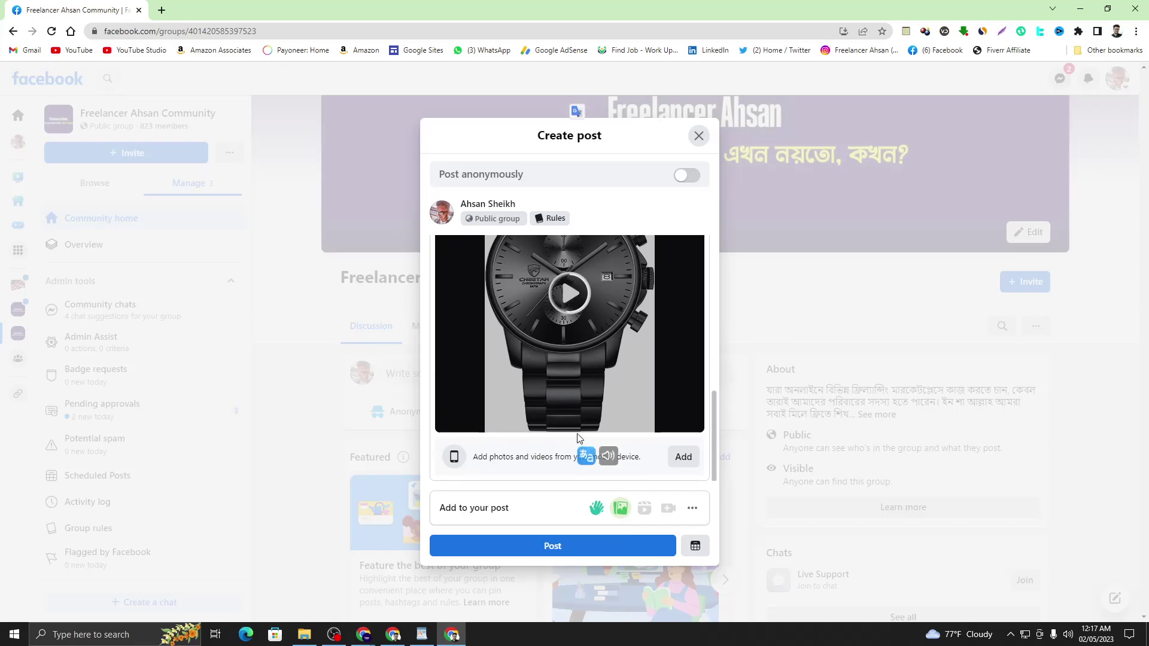
pyautogui.scroll(3, 579, 430)
pyautogui.press('BackSpace')
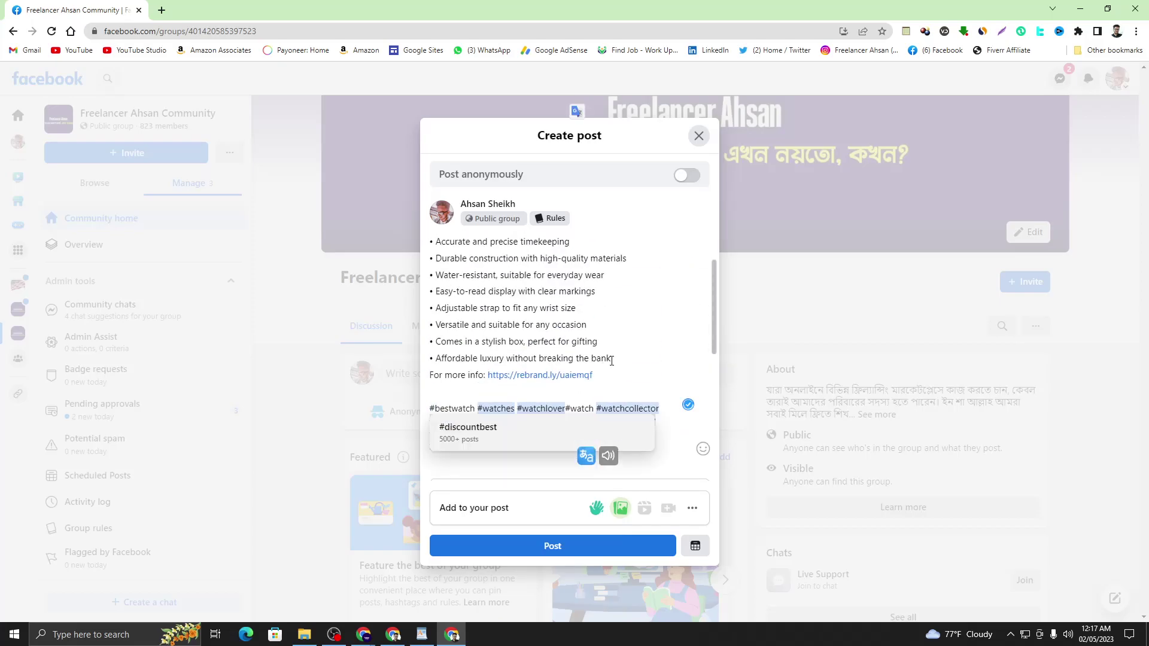
pyautogui.click(613, 358)
pyautogui.press('Return')
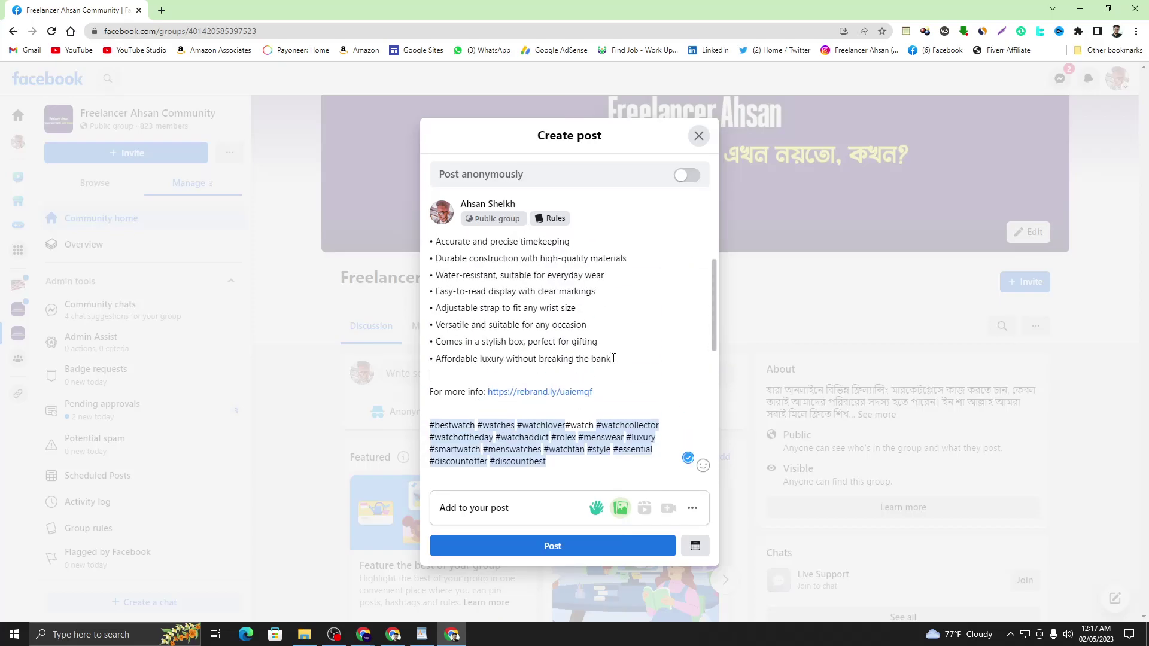
pyautogui.hotkey('ctrl', 'v')
pyautogui.scroll(-4, 614, 359)
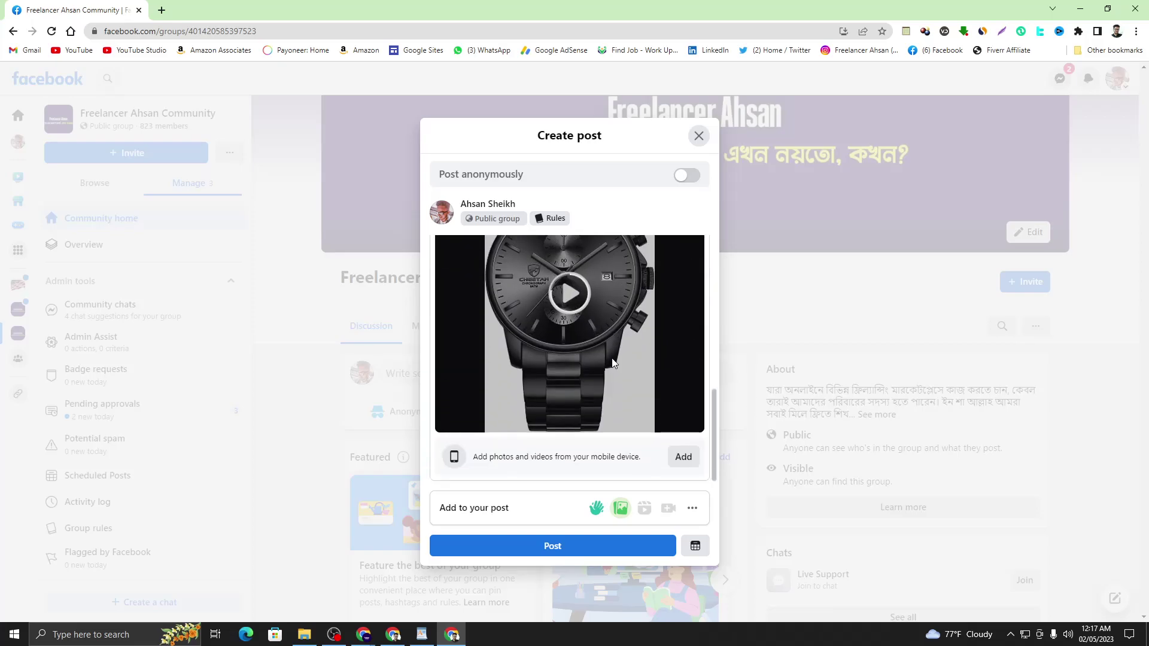
pyautogui.click(592, 547)
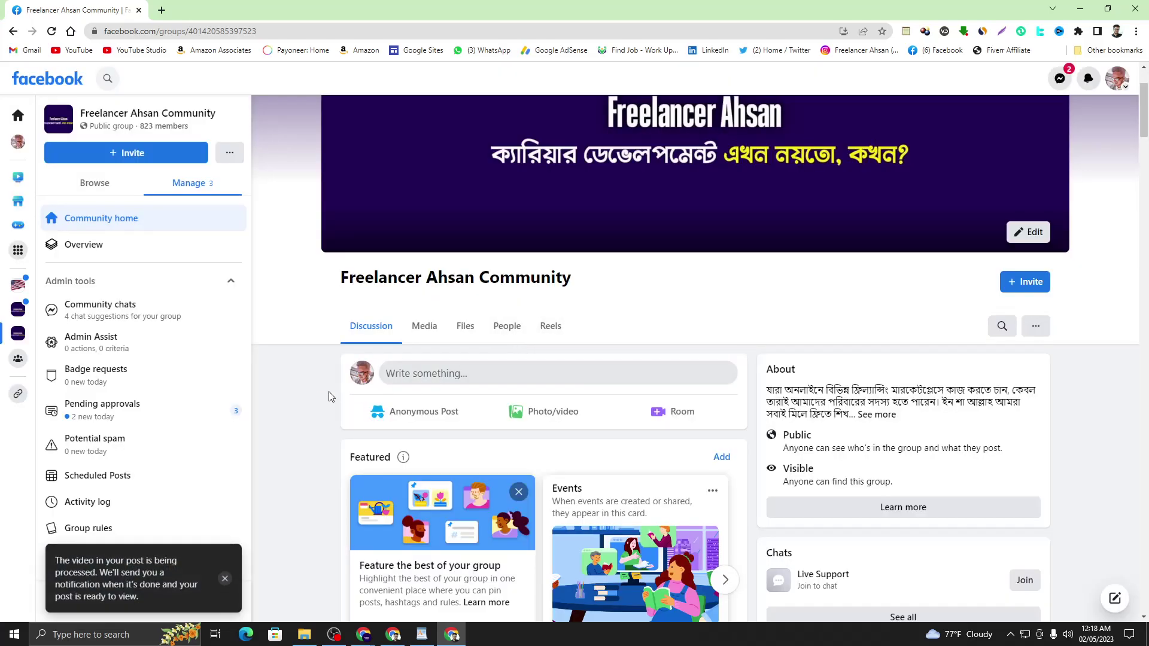
# - Scroll through the group feed to find the new post's Processing video card
pyautogui.scroll(-1, 346, 371)
pyautogui.scroll(-2, 238, 467)
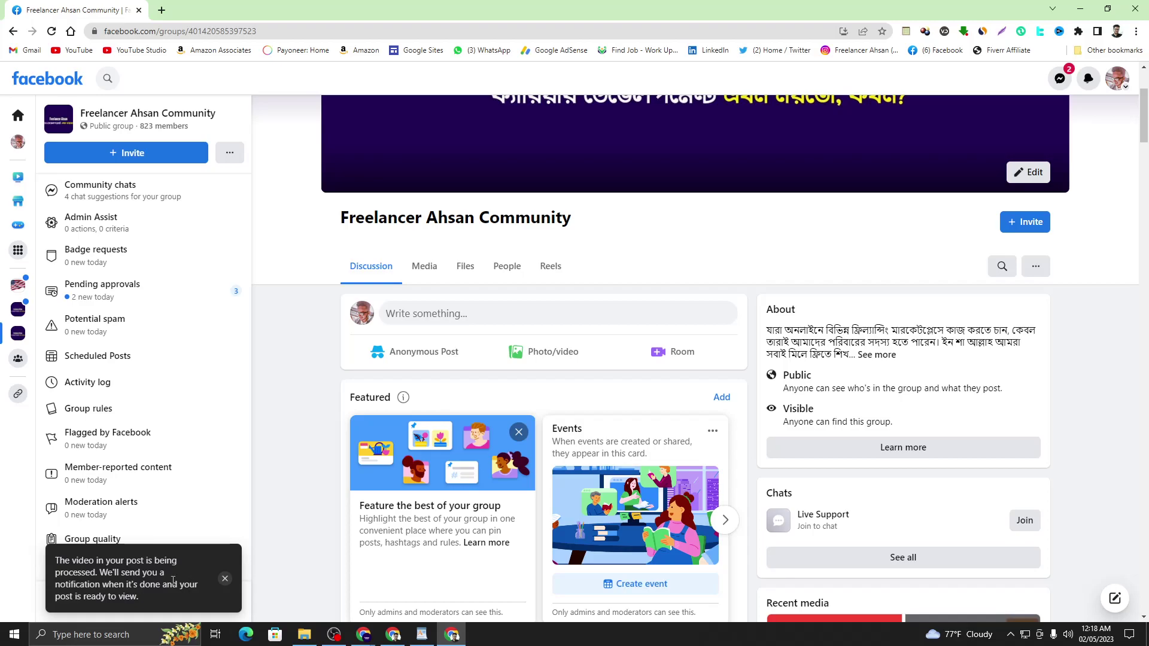
pyautogui.scroll(-12, 323, 504)
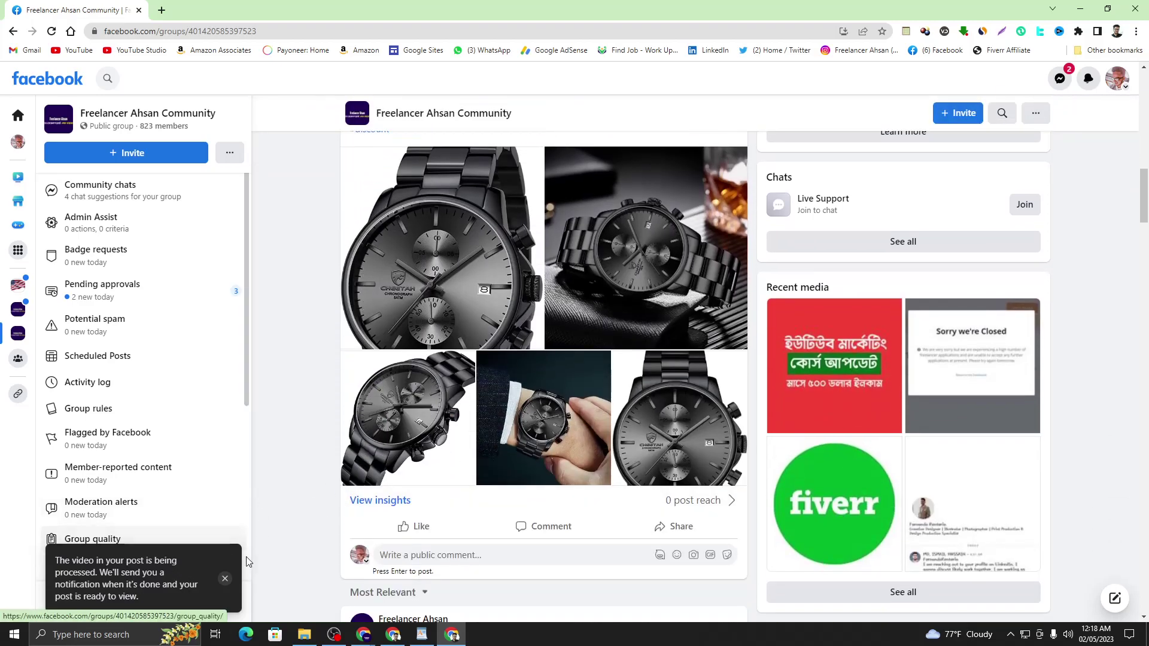
pyautogui.scroll(-4, 448, 482)
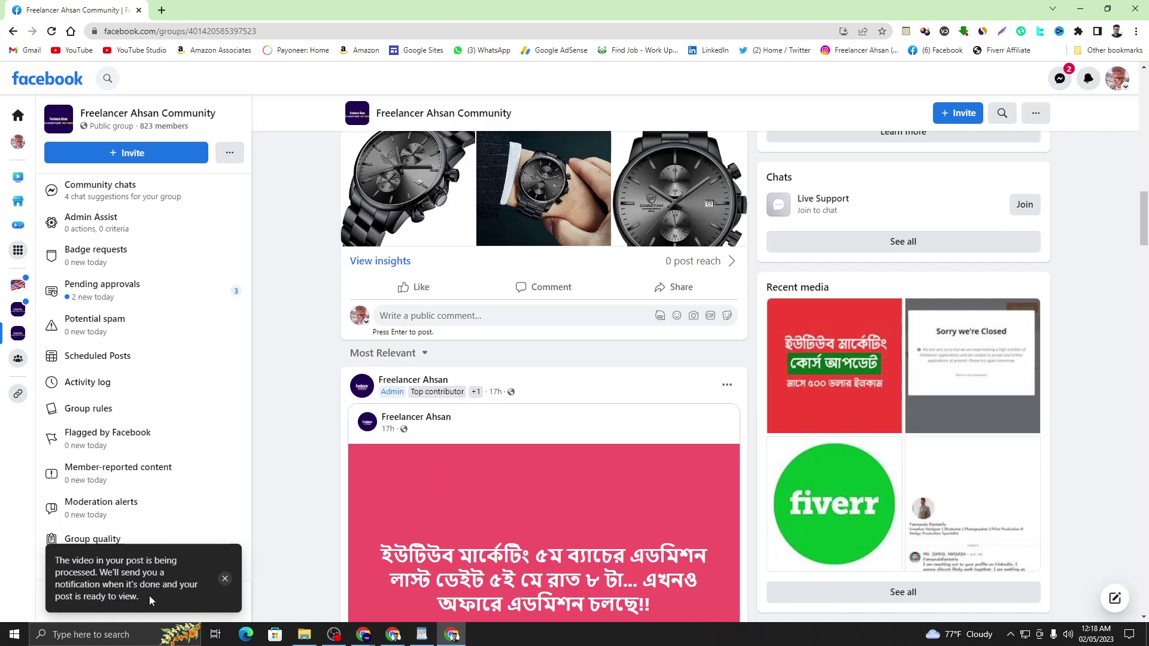
pyautogui.scroll(-6, 403, 566)
pyautogui.scroll(15, 584, 456)
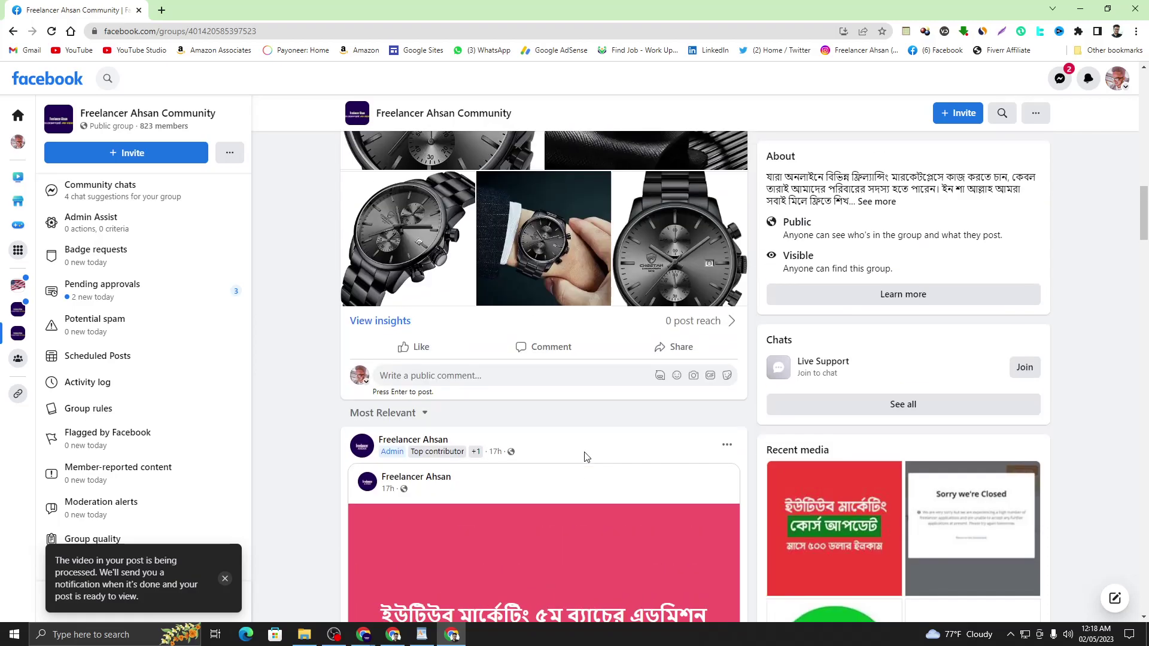
pyautogui.scroll(5, 587, 457)
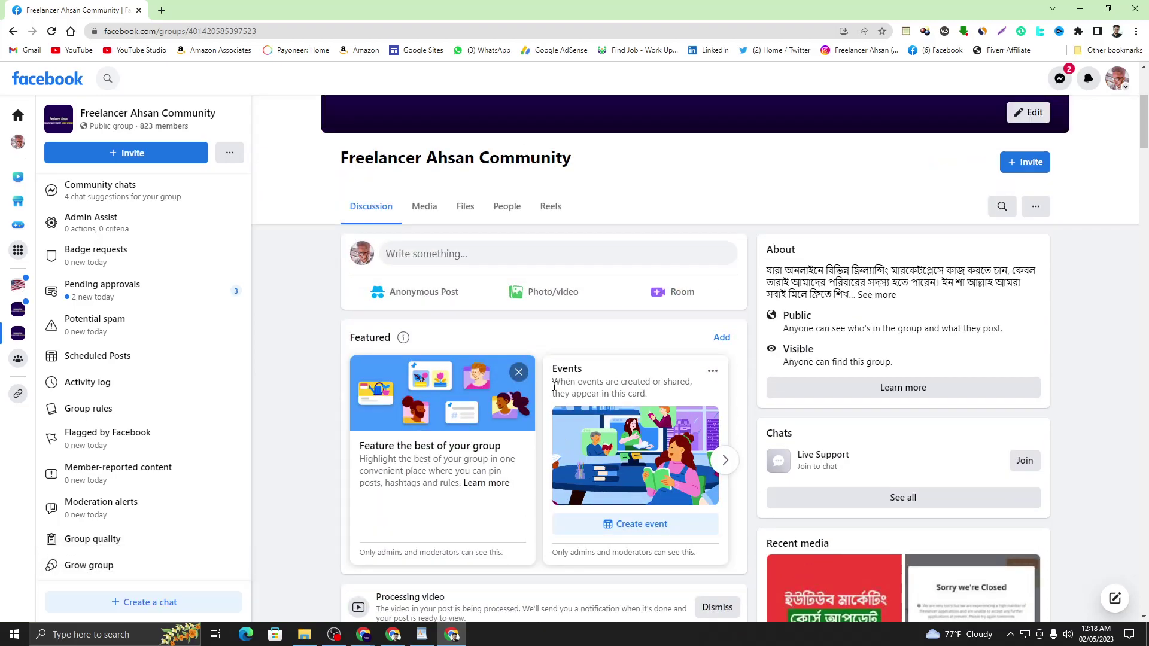
# - Reload the group page and play the posted watch video in the full viewer
pyautogui.click(53, 33)
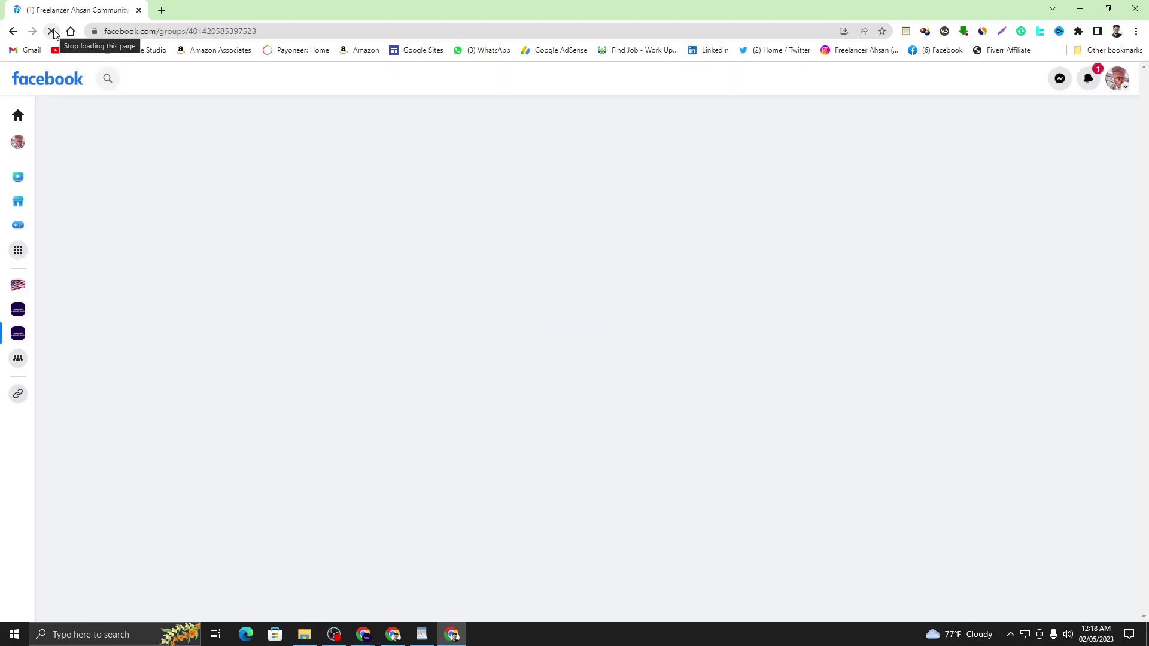
pyautogui.scroll(-10, 423, 269)
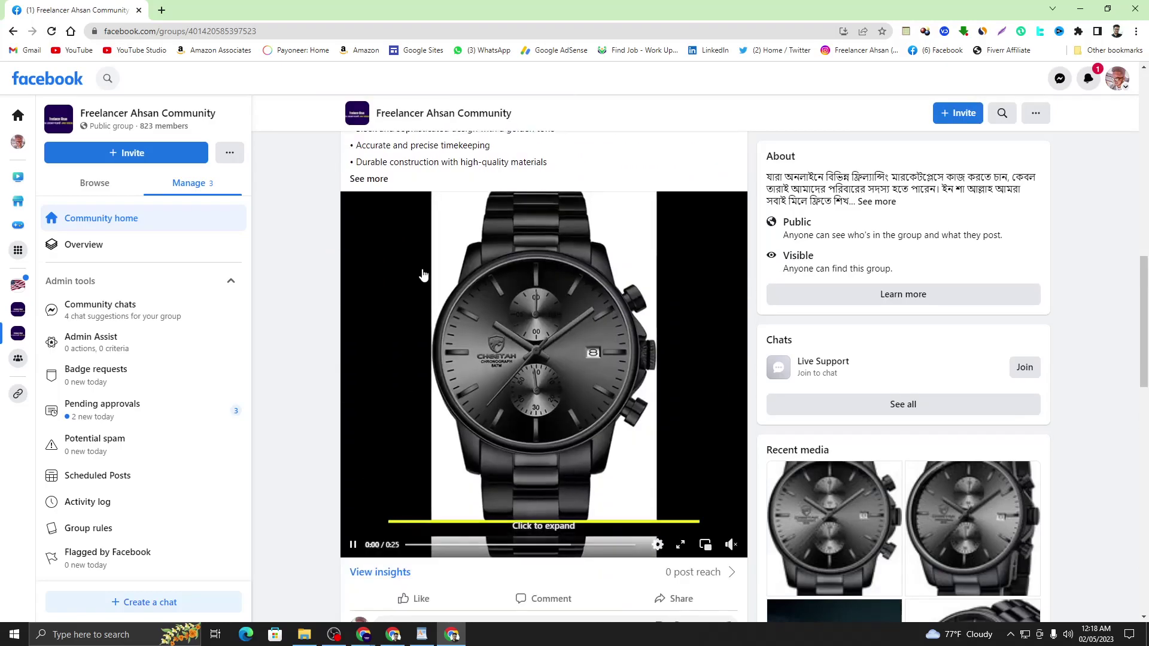
pyautogui.scroll(-3, 507, 306)
pyautogui.click(432, 283)
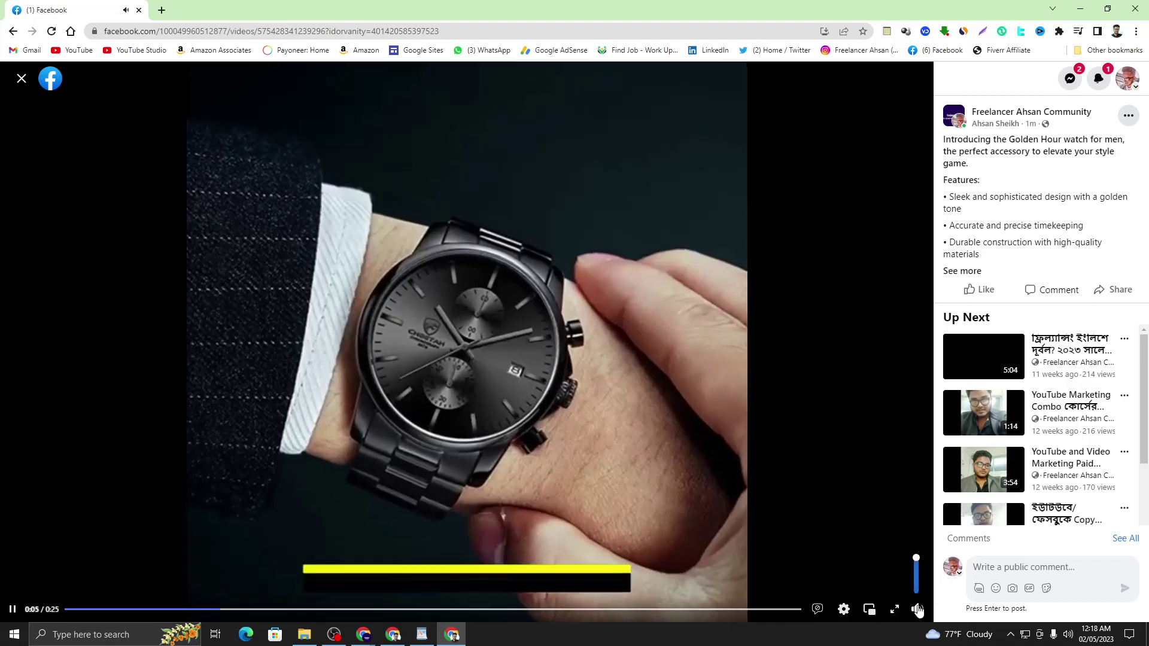
pyautogui.click(917, 610)
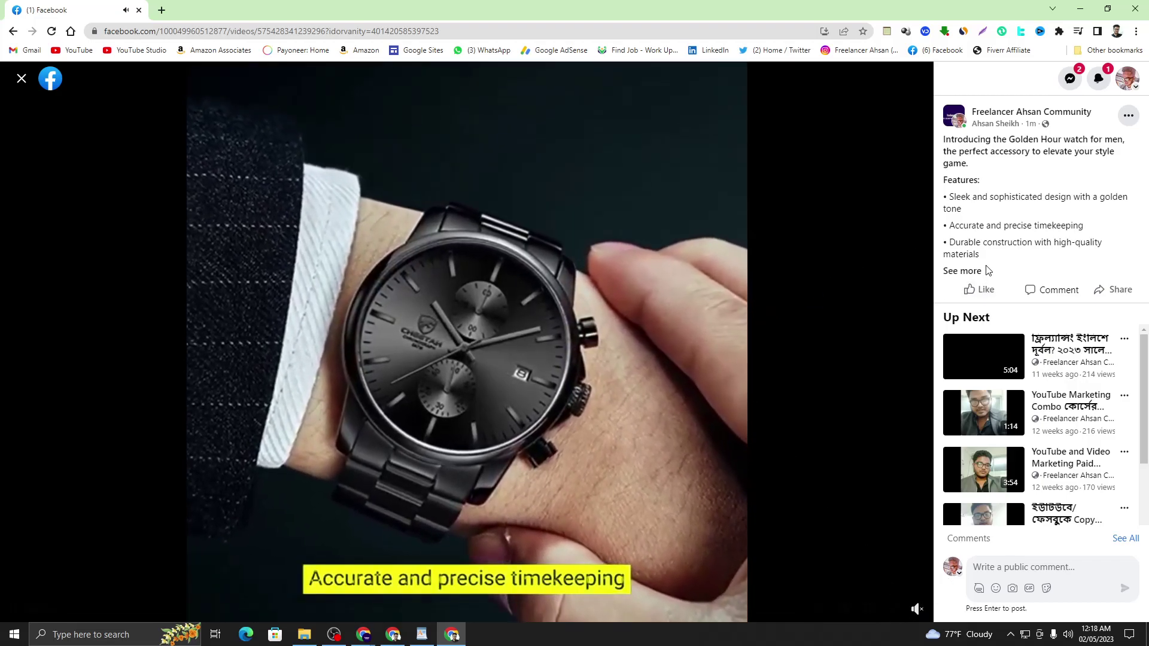
# - Expand the video post's full description, then close the viewer to return to the group
pyautogui.click(965, 270)
pyautogui.scroll(-1, 969, 269)
pyautogui.scroll(1, 1000, 268)
pyautogui.moveTo(1000, 242); pyautogui.dragTo(1004, 241)
pyautogui.click(22, 79)
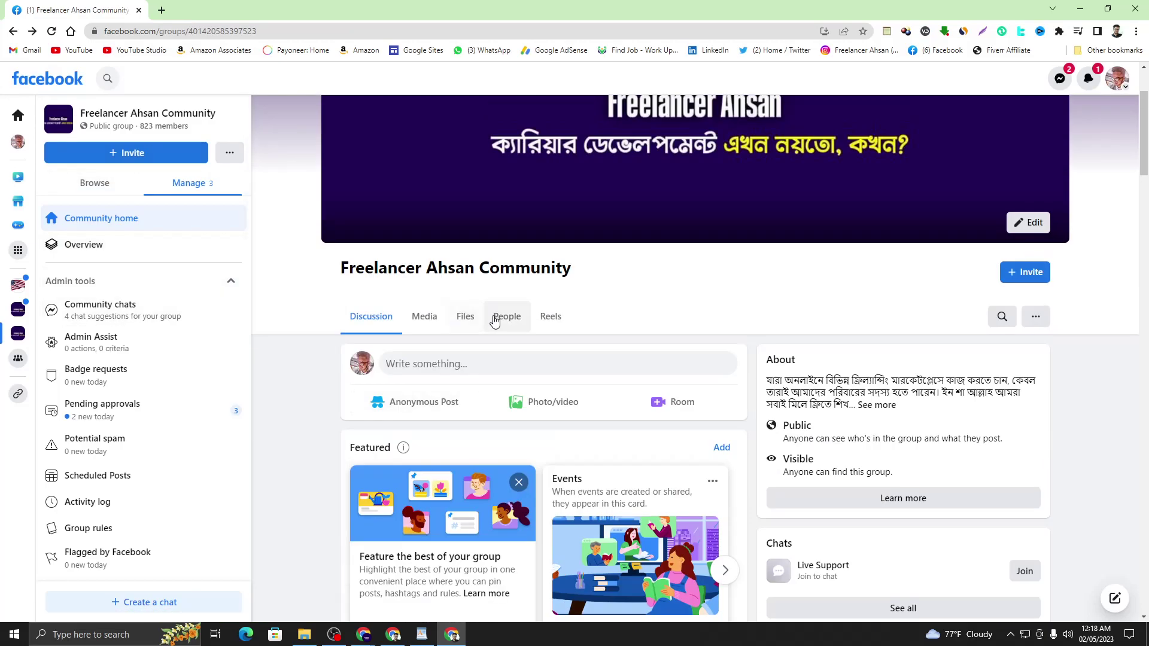
# - Check the latest notifications and scroll the feed back up to the watch video post
pyautogui.scroll(-10, 496, 321)
pyautogui.scroll(-10, 495, 323)
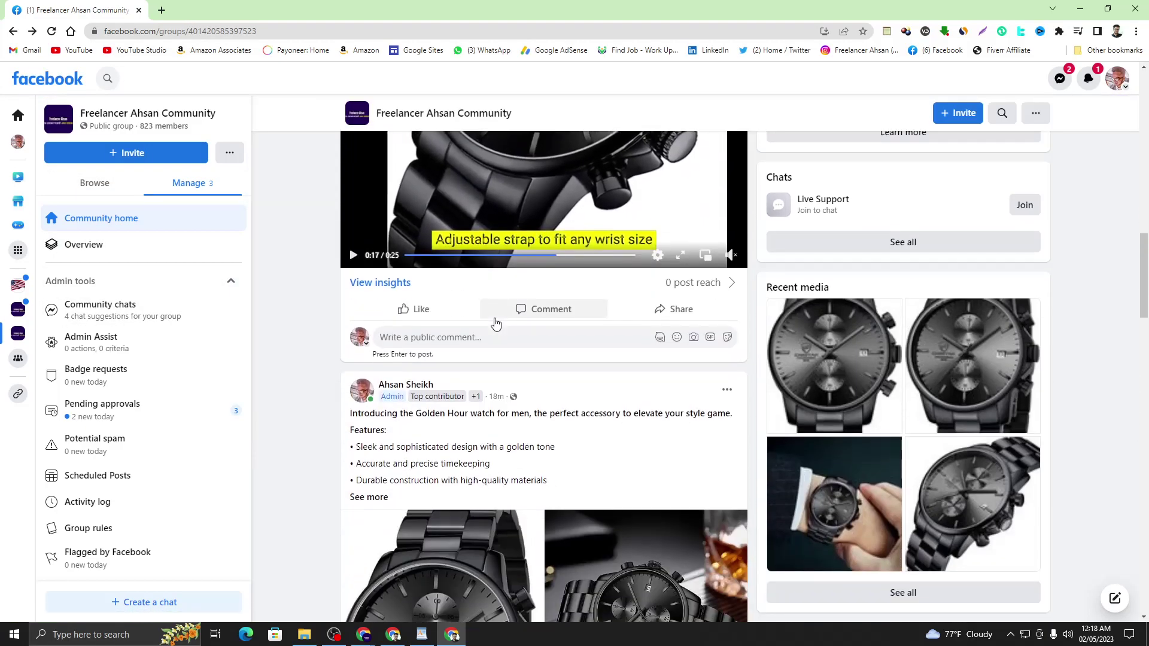
pyautogui.scroll(-4, 496, 323)
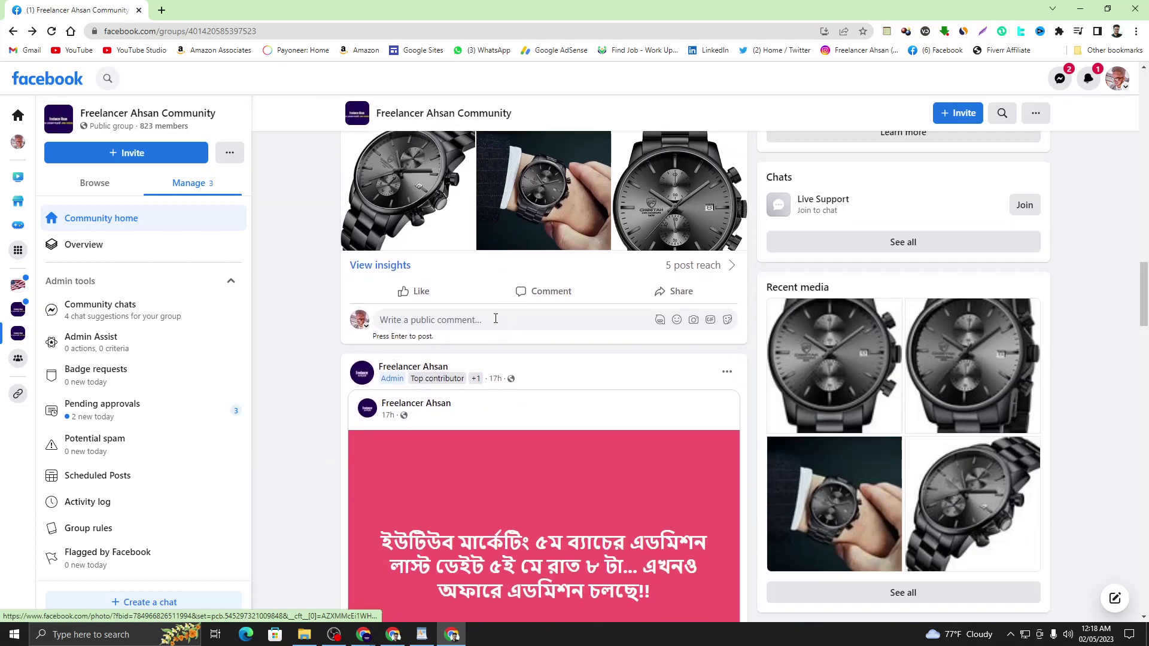
pyautogui.scroll(7, 495, 323)
pyautogui.click(1089, 82)
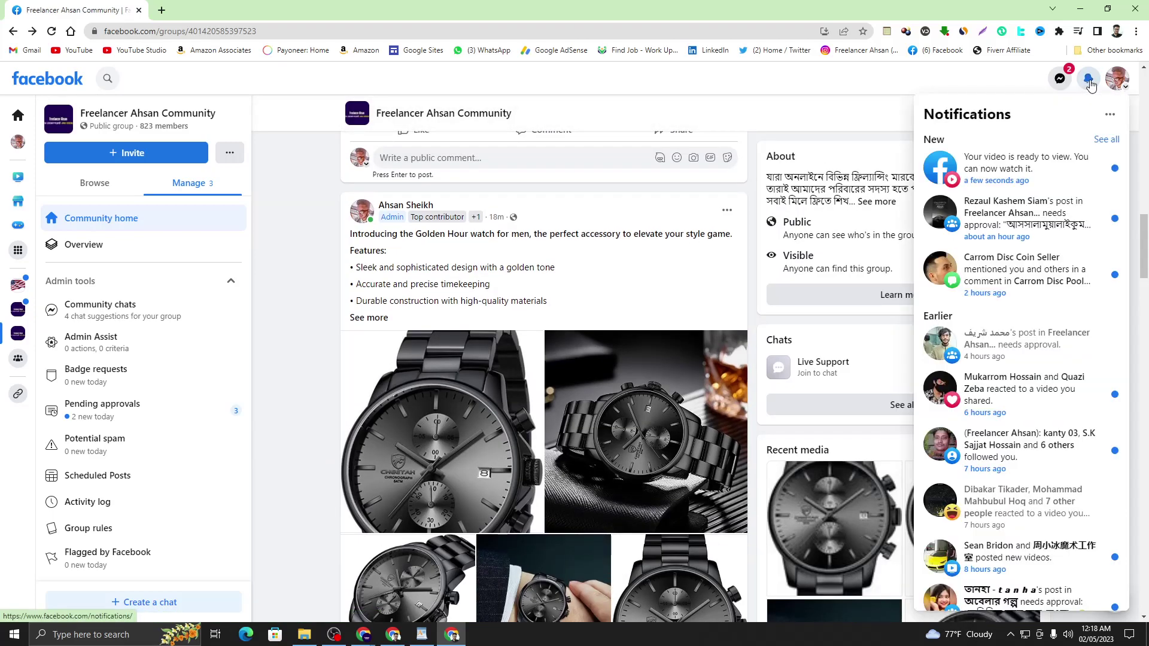
pyautogui.click(1089, 80)
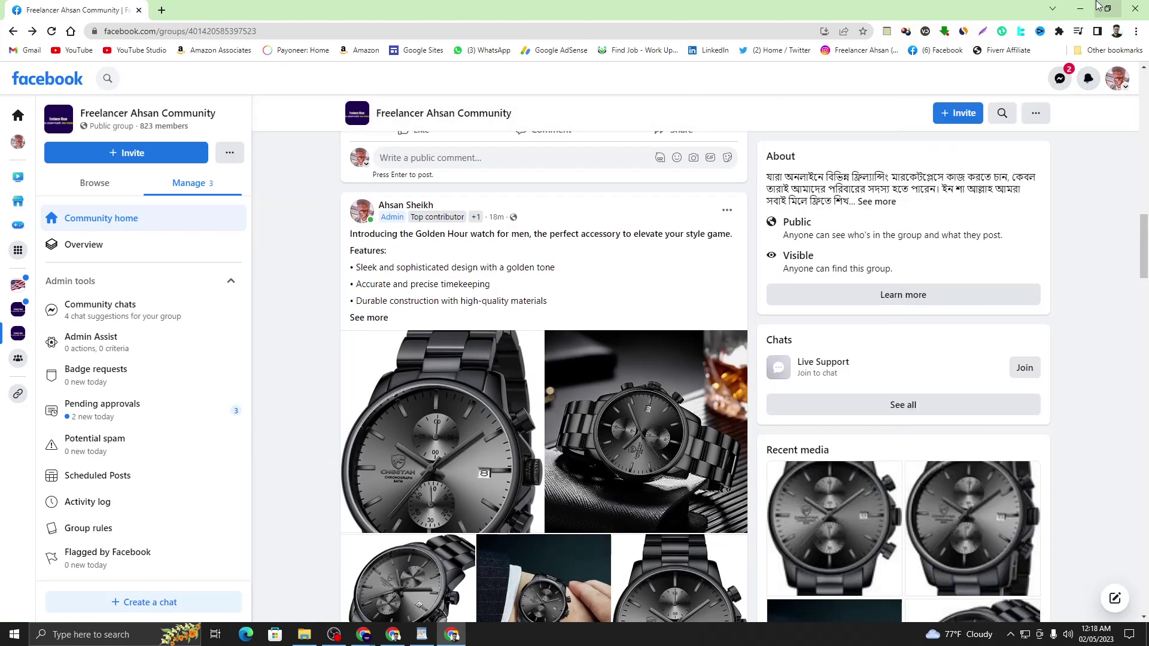
pyautogui.scroll(6, 444, 303)
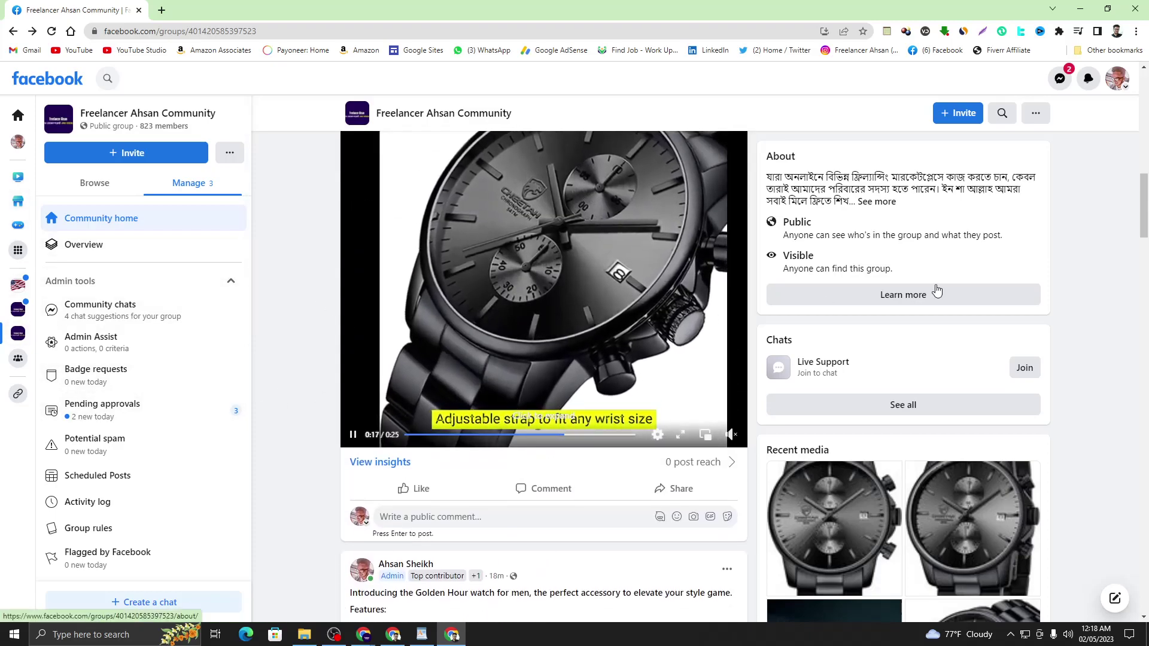
# - Minimize the Facebook window and the WordPad document, bringing the Google Meet window forward
pyautogui.click(1084, 16)
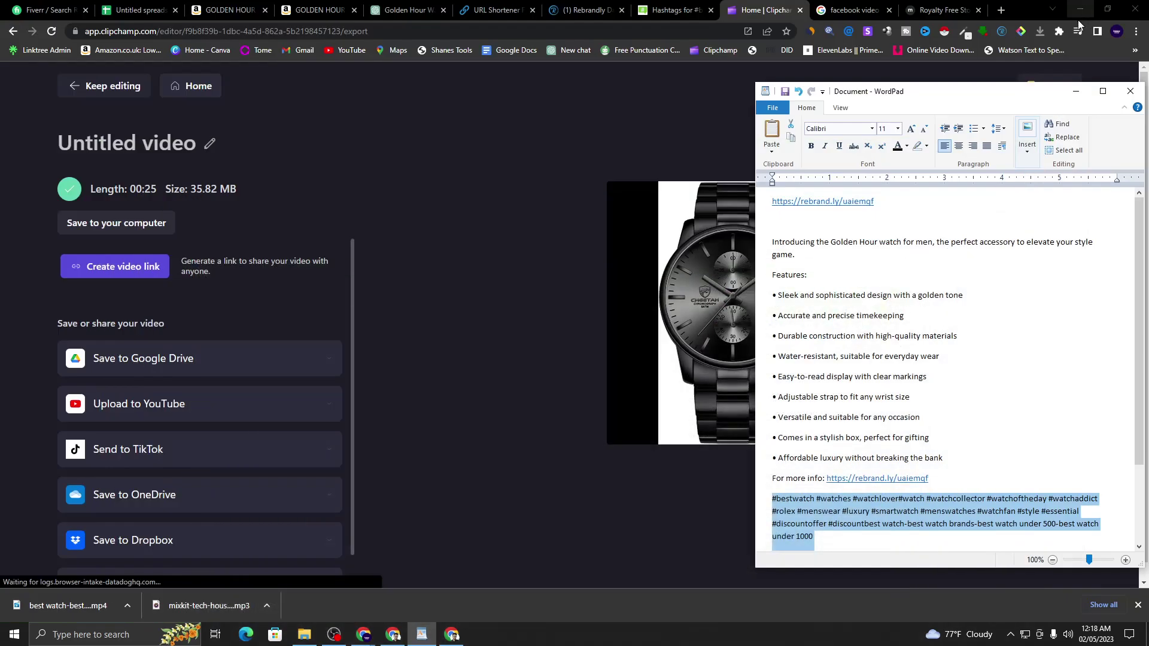
pyautogui.click(1076, 96)
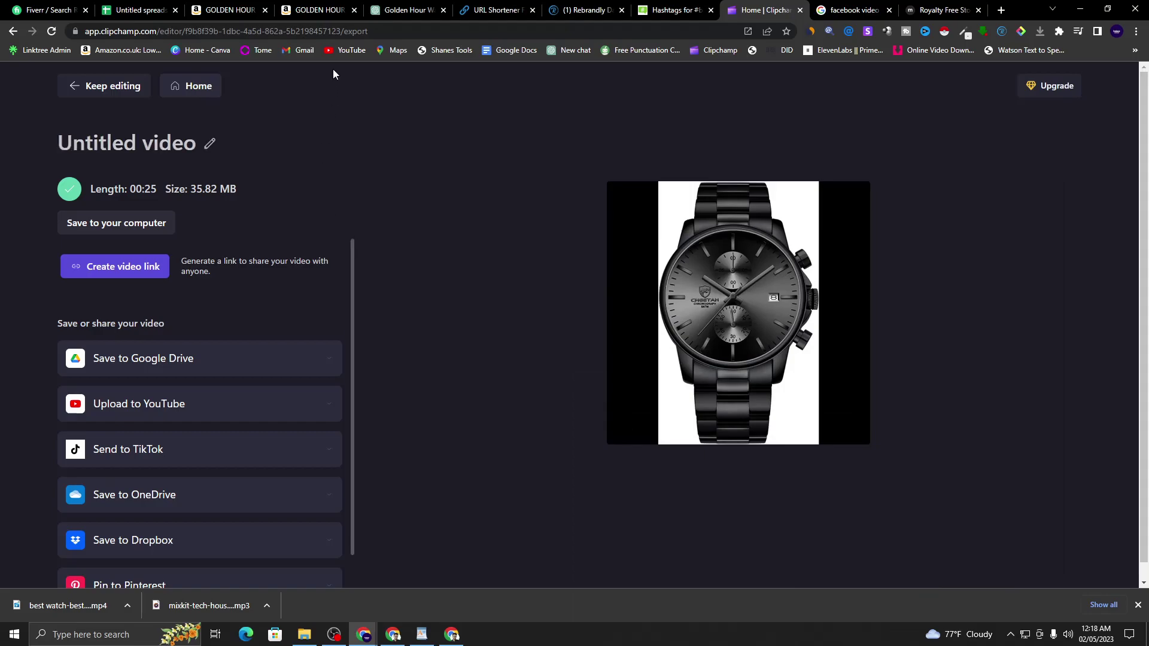
pyautogui.click(399, 637)
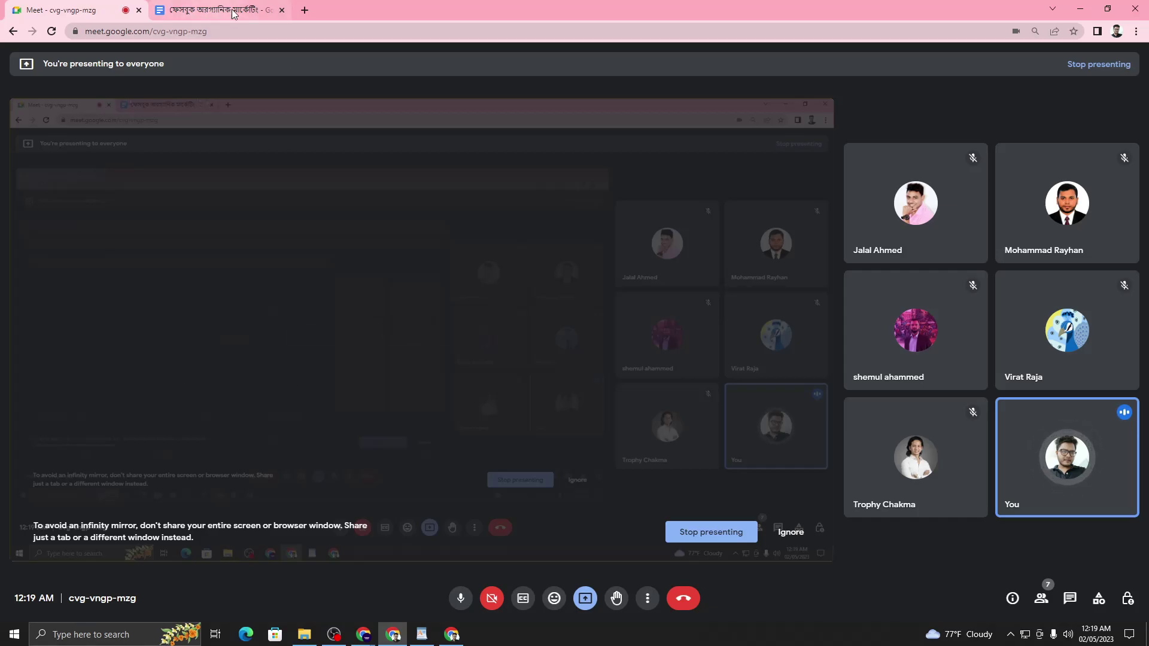
pyautogui.click(305, 9)
# - Go to Facebook in the new tab and search for 'buy sell usa'
pyautogui.click(514, 291)
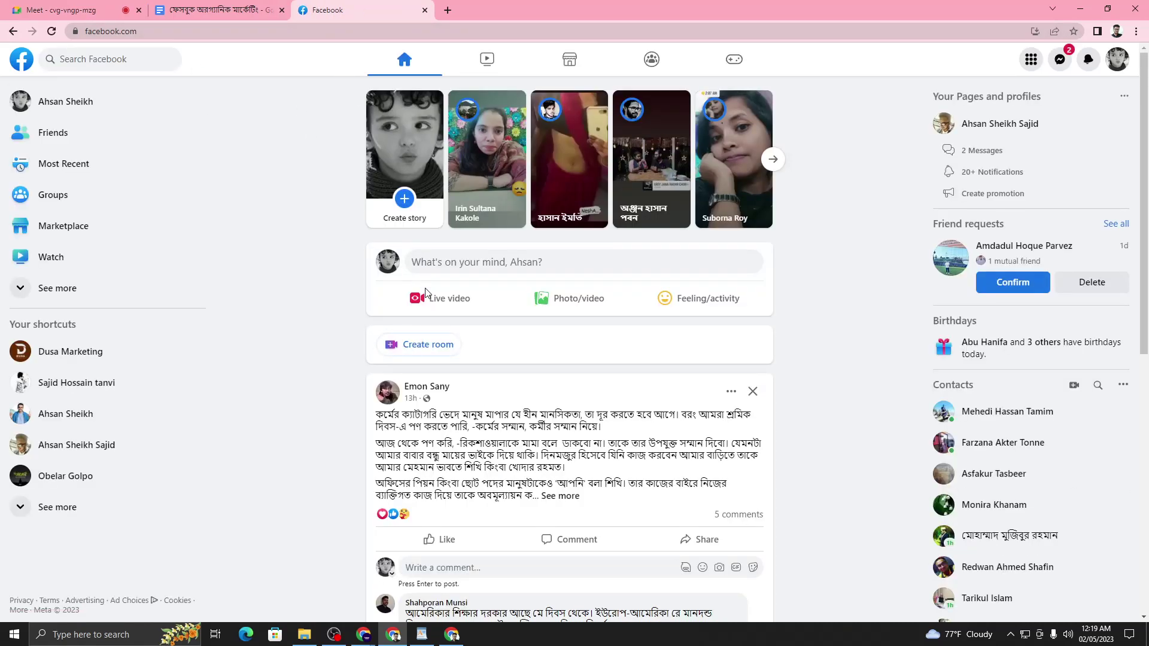
pyautogui.scroll(-6, 741, 349)
pyautogui.scroll(6, 741, 349)
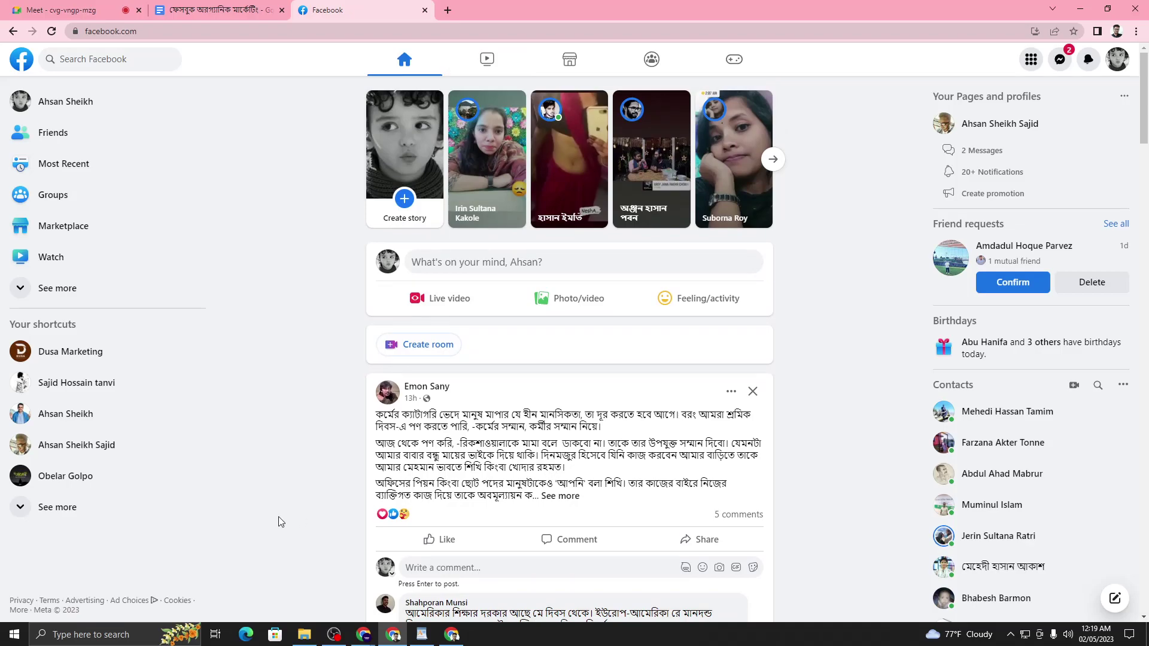
pyautogui.click(116, 63)
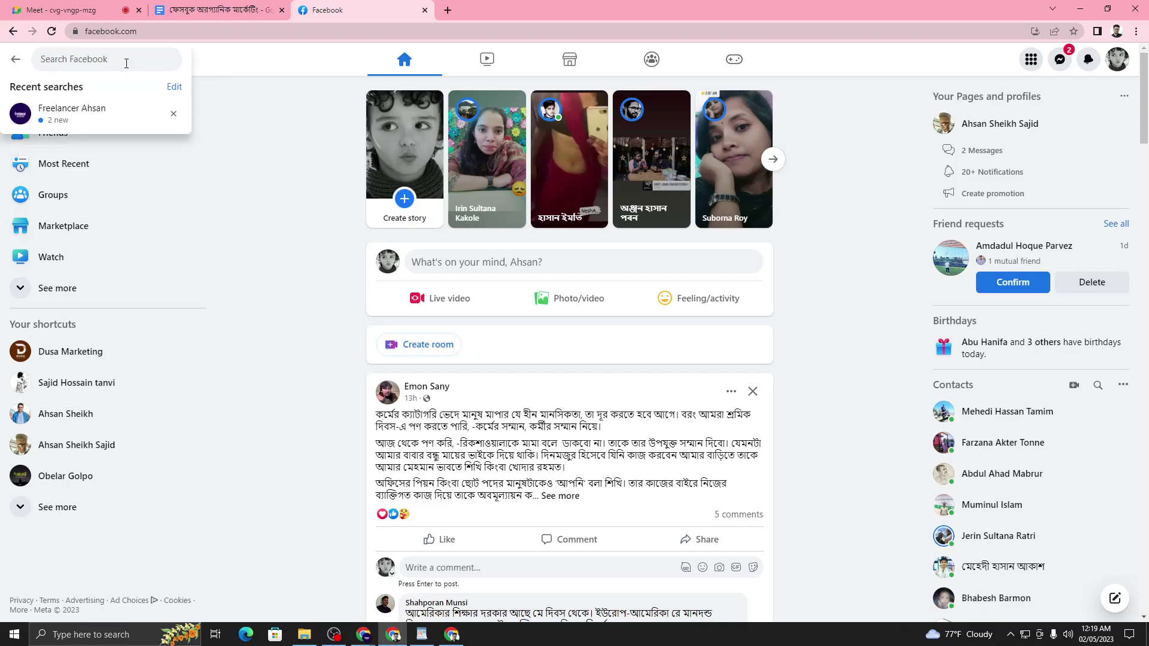
pyautogui.write('buy se')
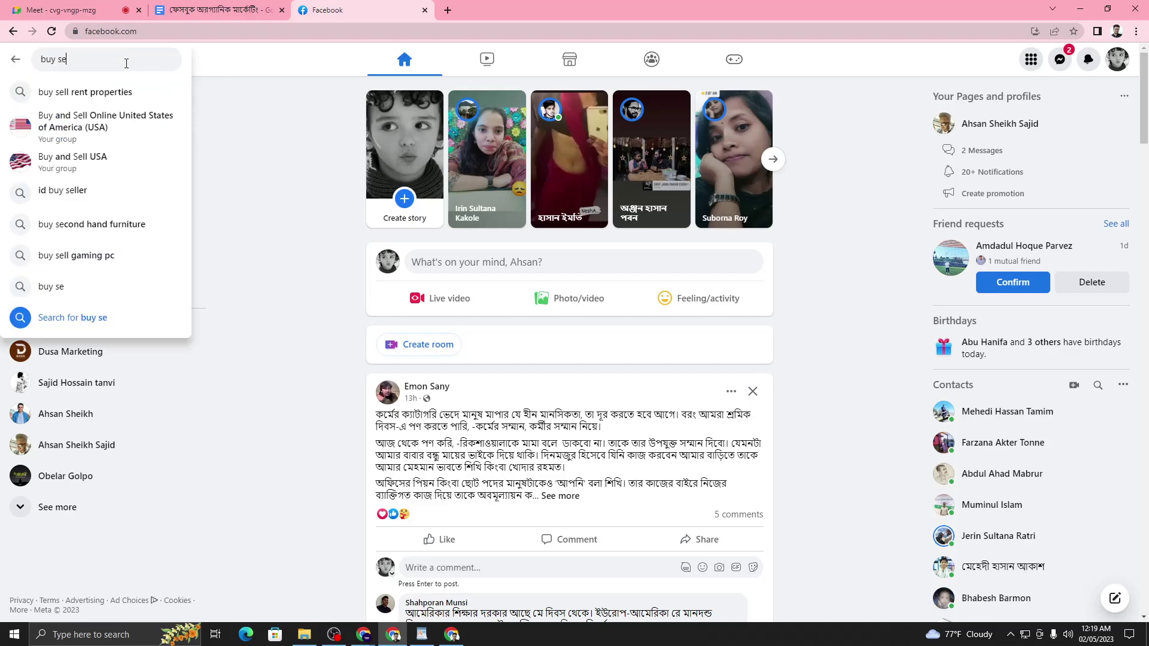
pyautogui.write('ll usa')
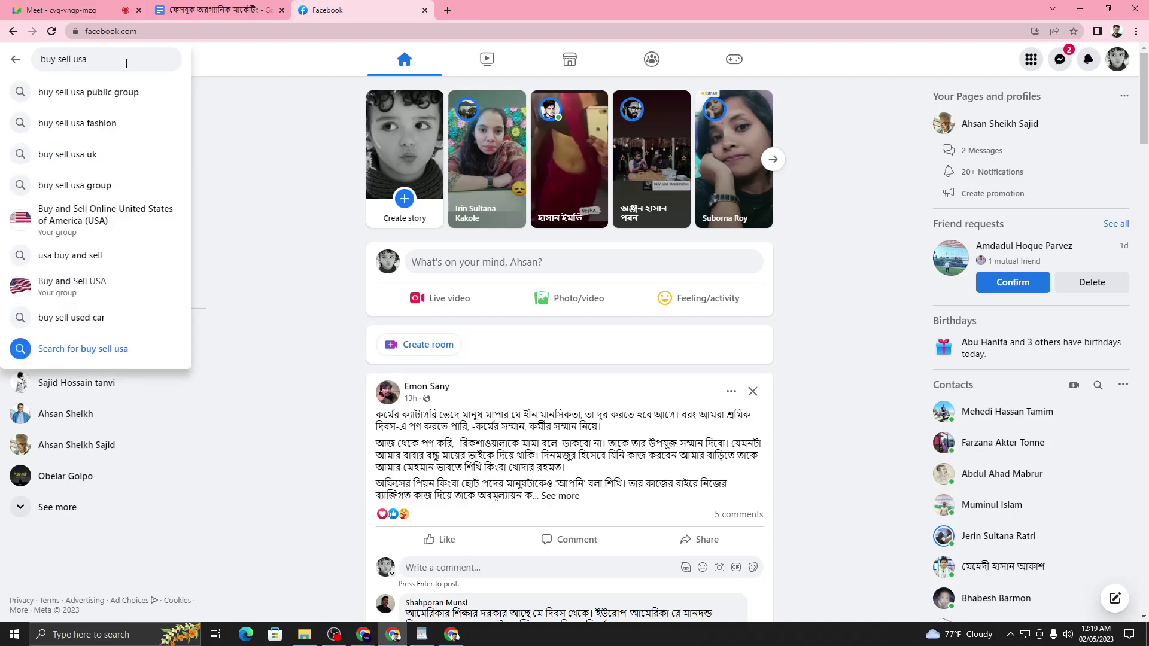
pyautogui.press('Return')
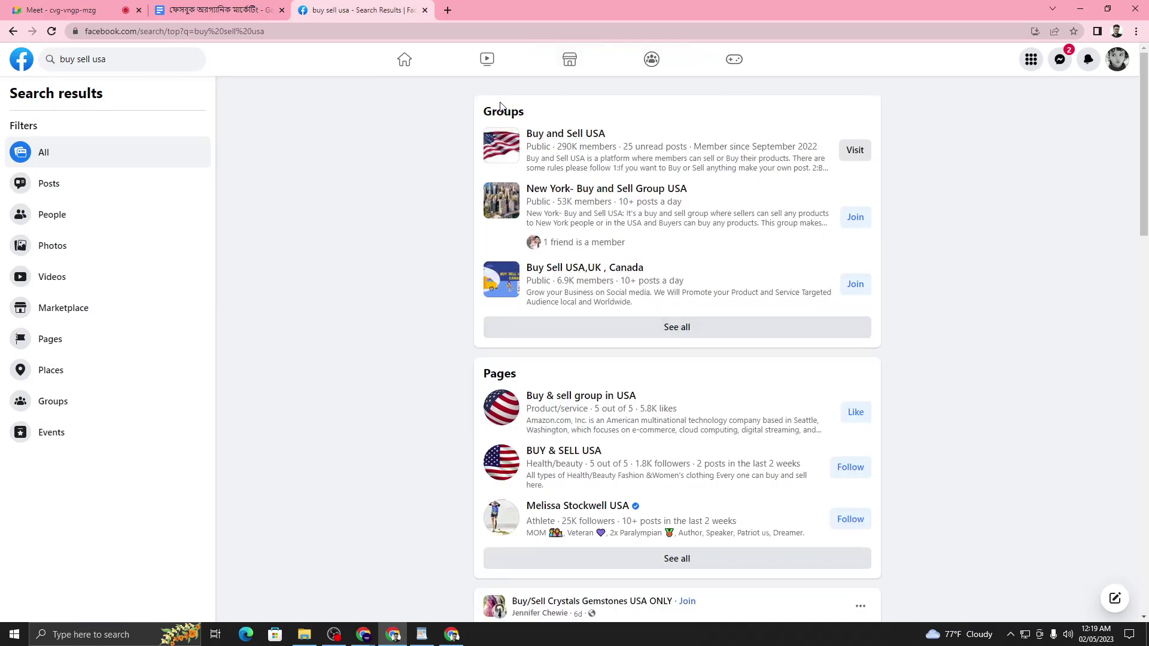
pyautogui.moveTo(487, 118); pyautogui.dragTo(538, 123)
pyautogui.scroll(-10, 506, 194)
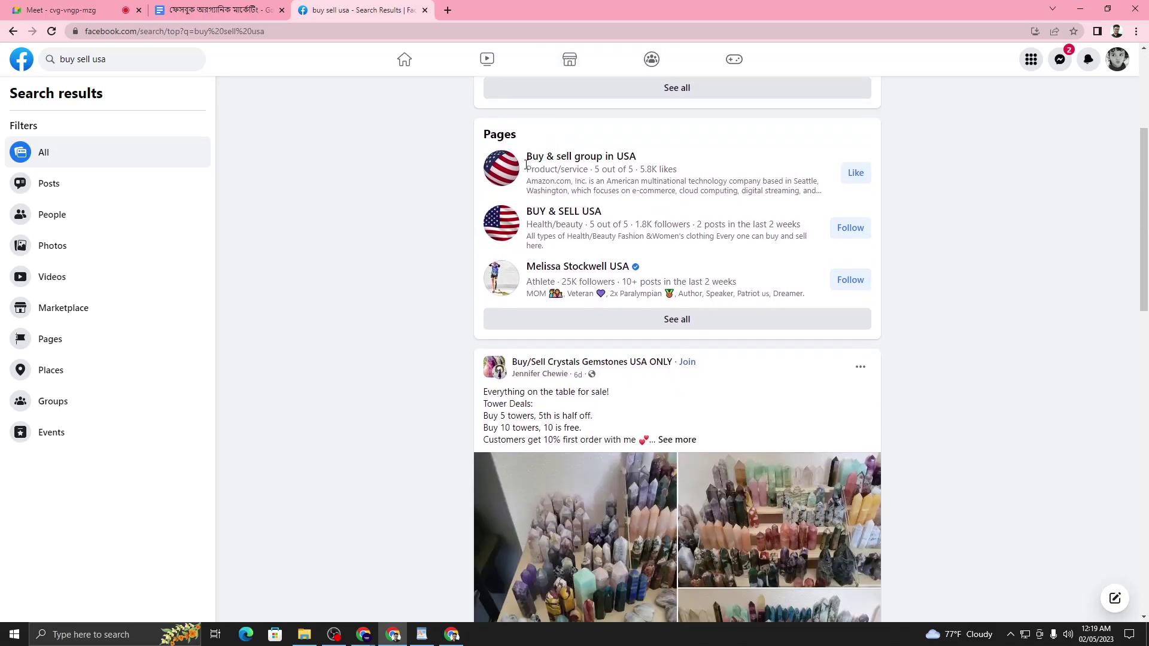
pyautogui.scroll(-10, 506, 194)
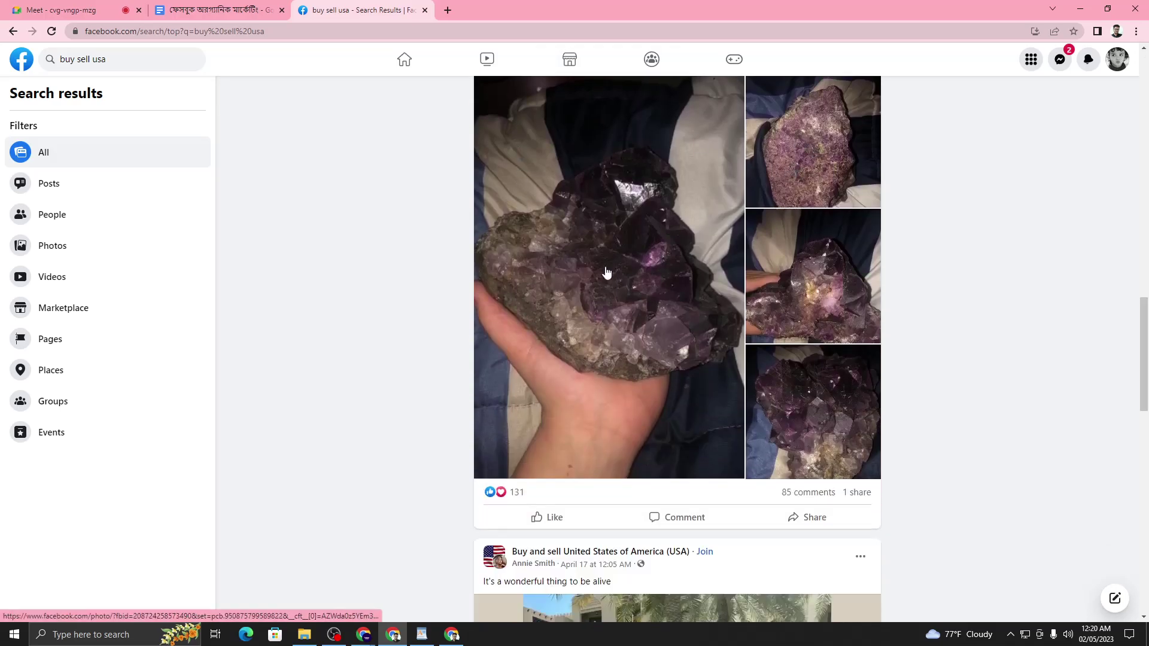
pyautogui.scroll(15, 444, 373)
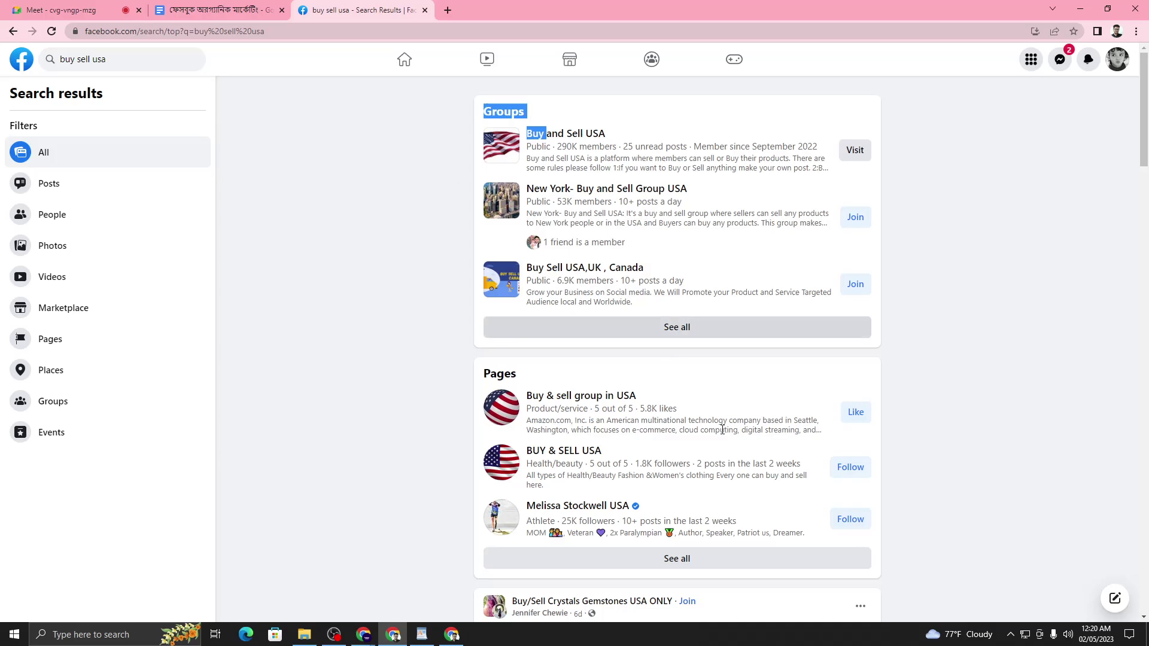
pyautogui.click(494, 364)
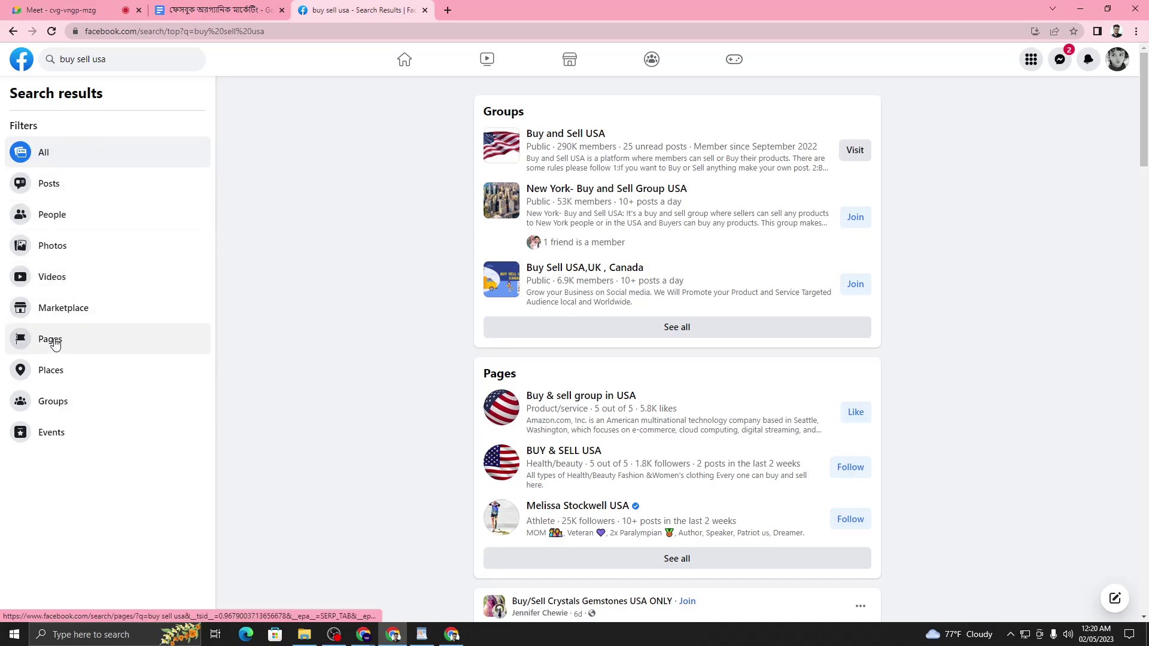
# - Limit the 'buy sell usa' results to groups located in New York, New York
pyautogui.click(70, 405)
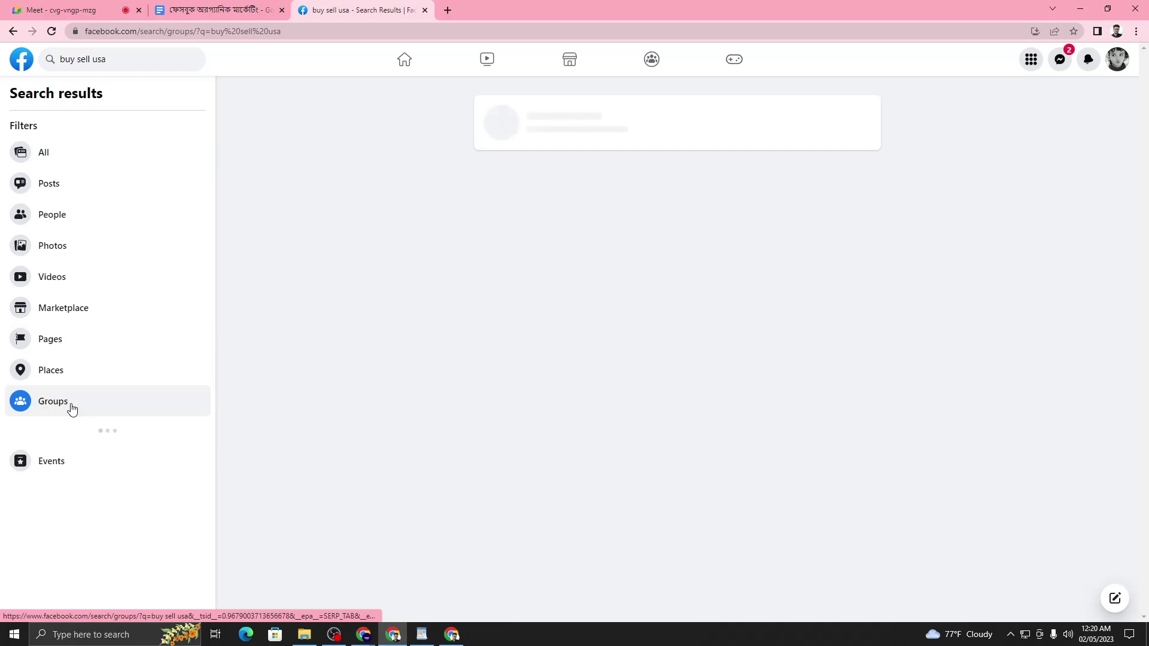
pyautogui.scroll(-3, 72, 405)
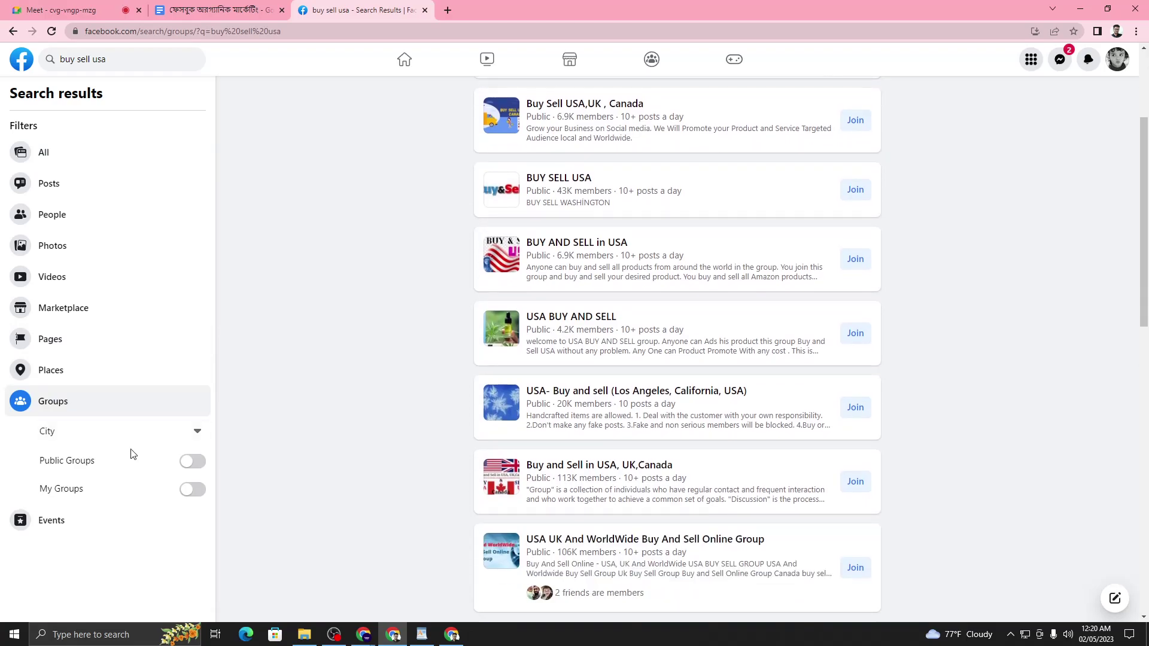
pyautogui.click(81, 433)
pyautogui.click(305, 417)
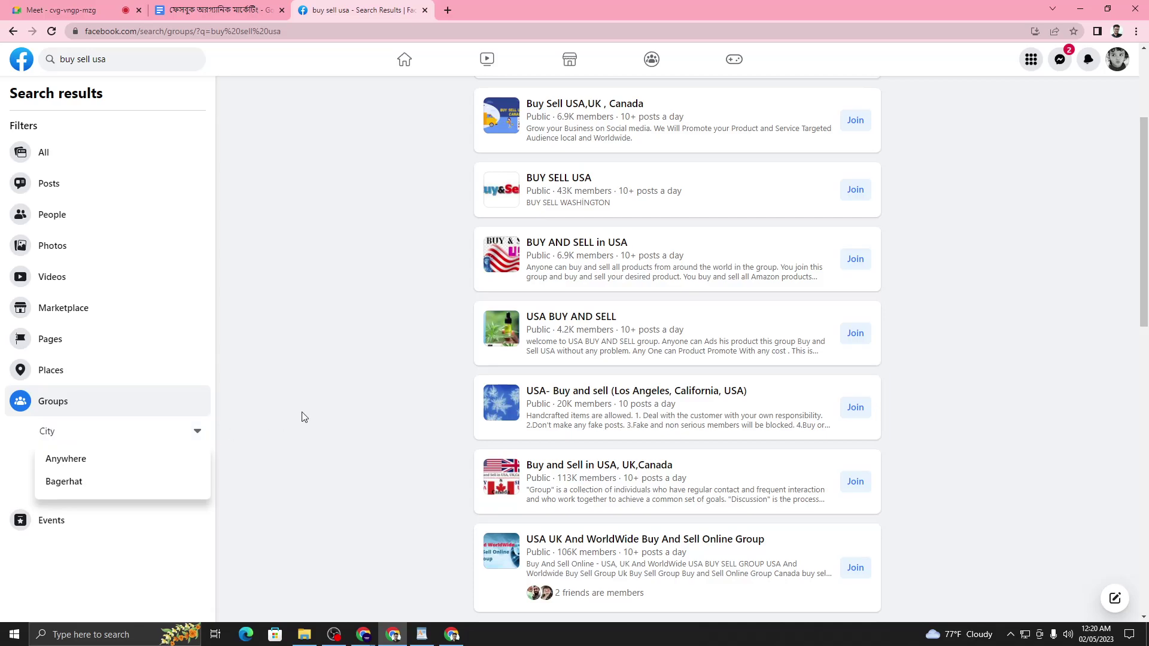
pyautogui.scroll(3, 336, 364)
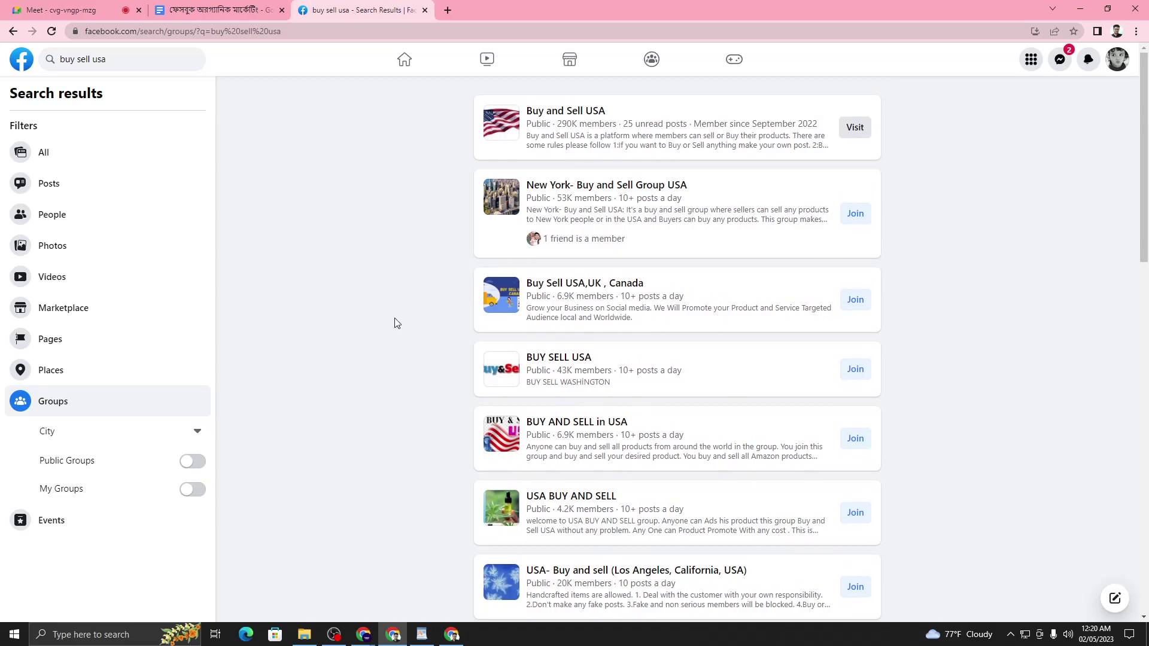
pyautogui.click(104, 431)
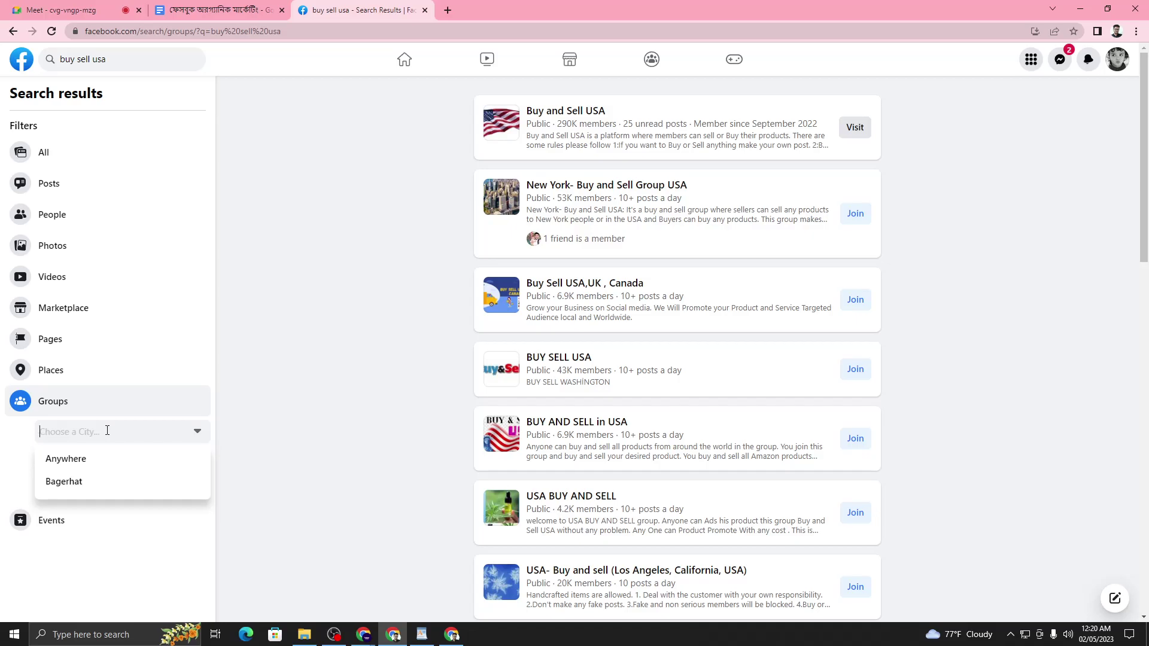
pyautogui.write('ne')
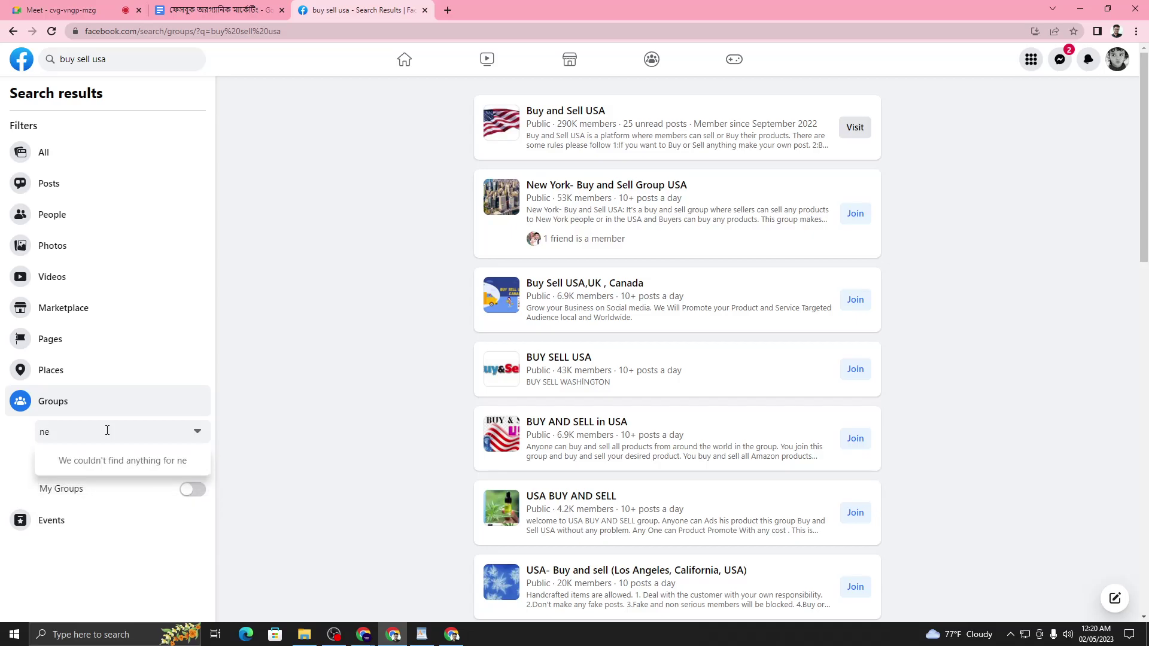
pyautogui.write('w')
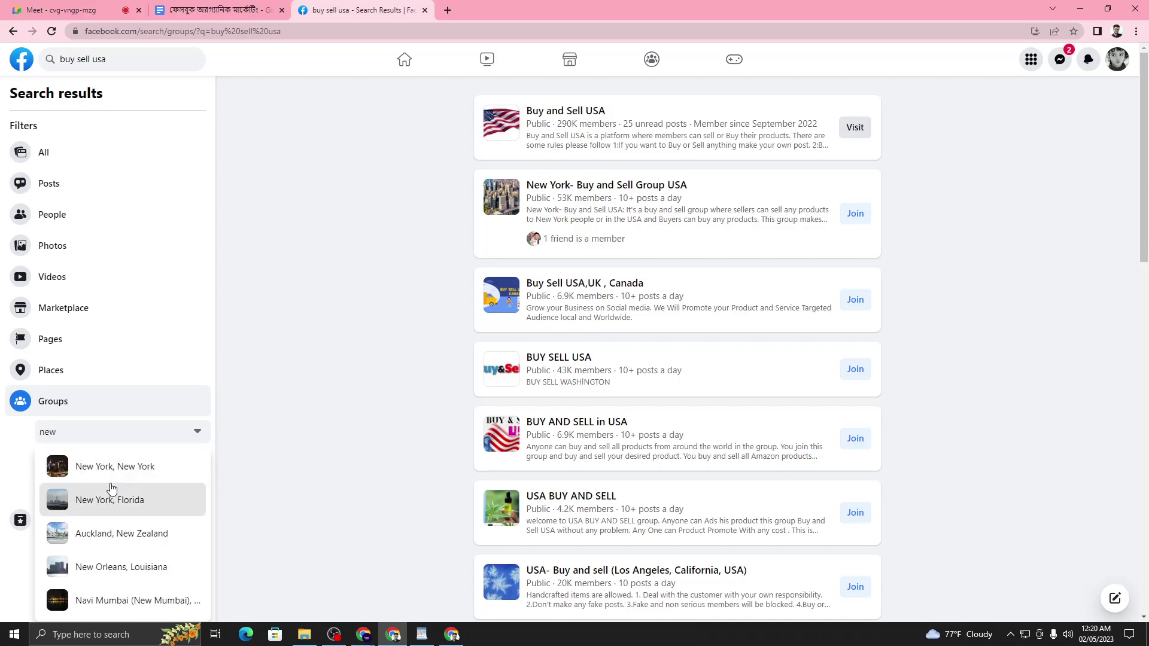
pyautogui.click(111, 496)
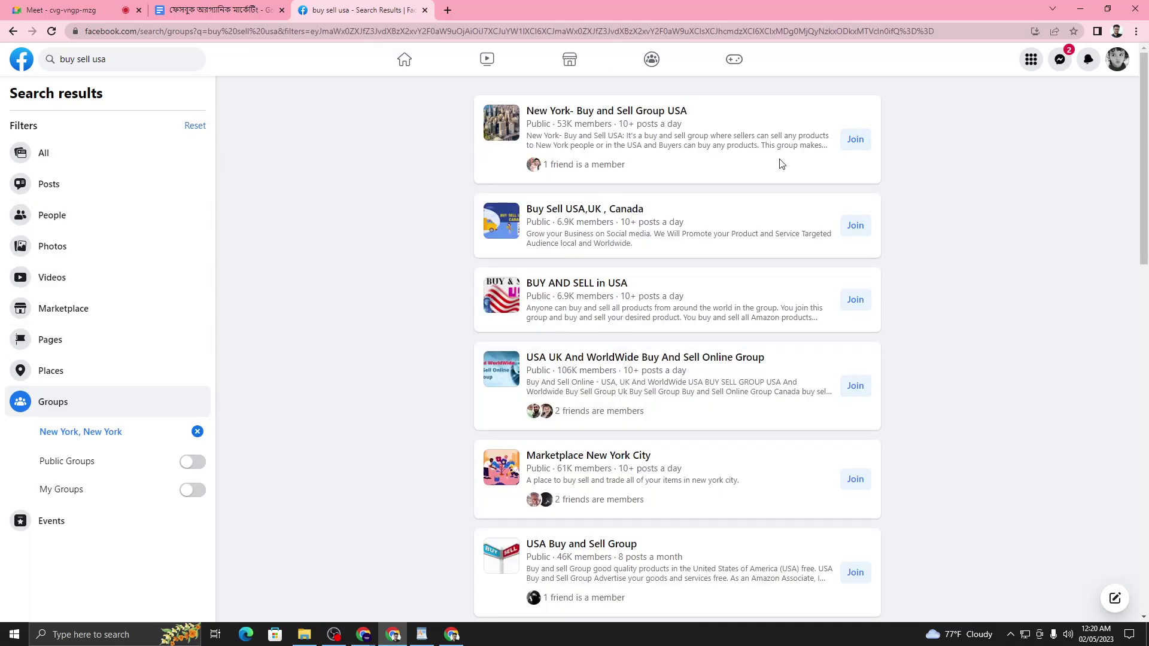
# - Check on the Google Meet call, then return to the Facebook group results
pyautogui.scroll(-6, 761, 259)
pyautogui.scroll(6, 727, 329)
pyautogui.click(75, 9)
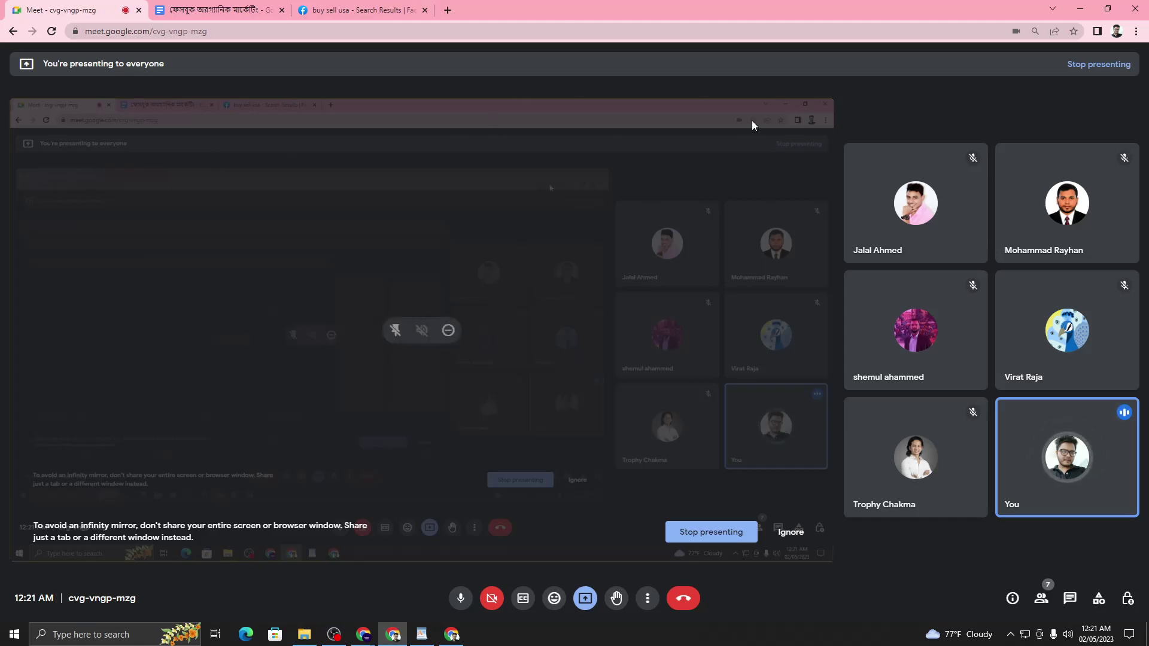
pyautogui.click(383, 9)
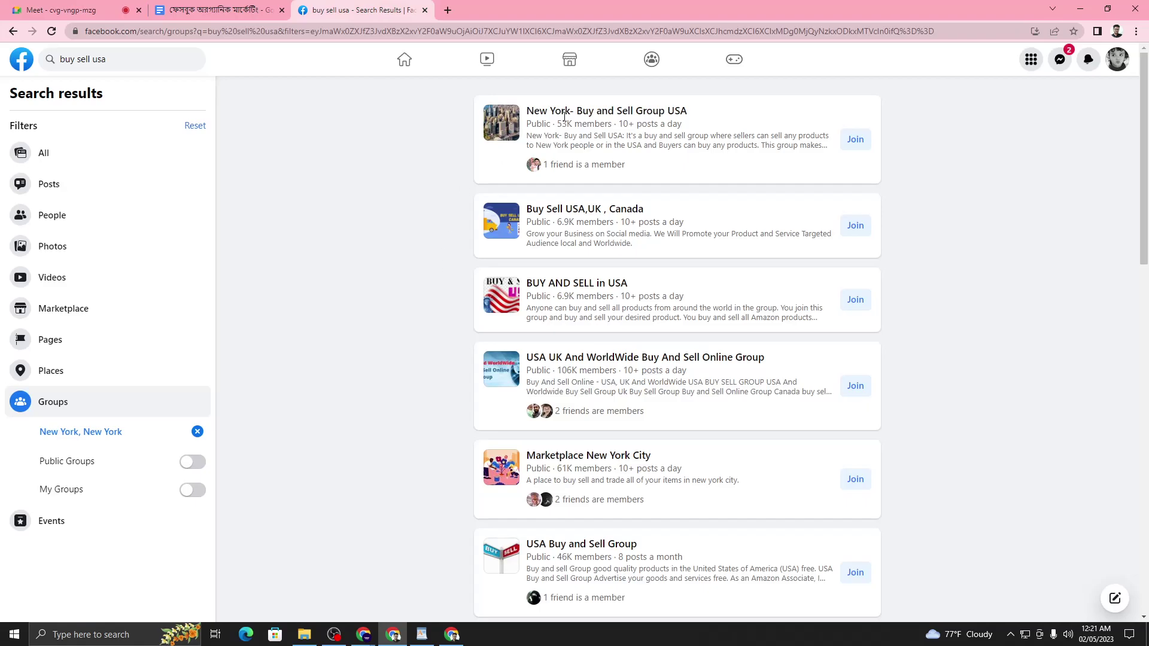
# - Turn on the Public Groups filter for the New York results
pyautogui.scroll(-5, 549, 121)
pyautogui.scroll(5, 518, 457)
pyautogui.click(192, 462)
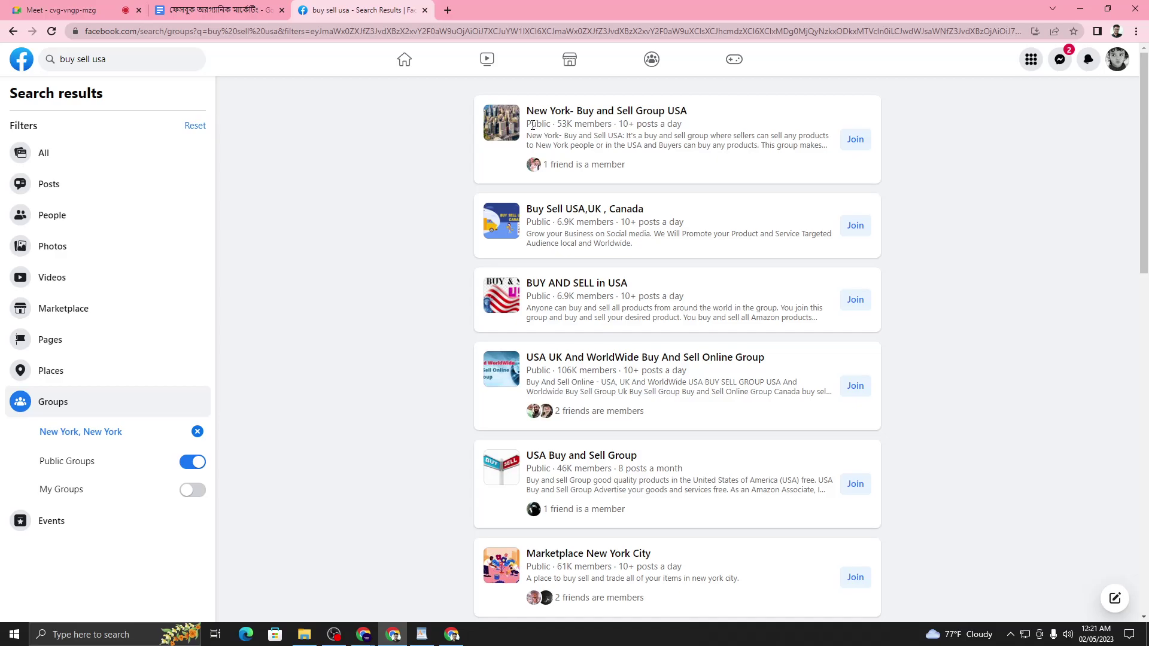
pyautogui.moveTo(545, 113)
# - Zoom the Facebook results page to 150% for viewers
pyautogui.hotkey('ctrl', '+')
pyautogui.hotkey('ctrl', '+')
pyautogui.hotkey('ctrl', '+')
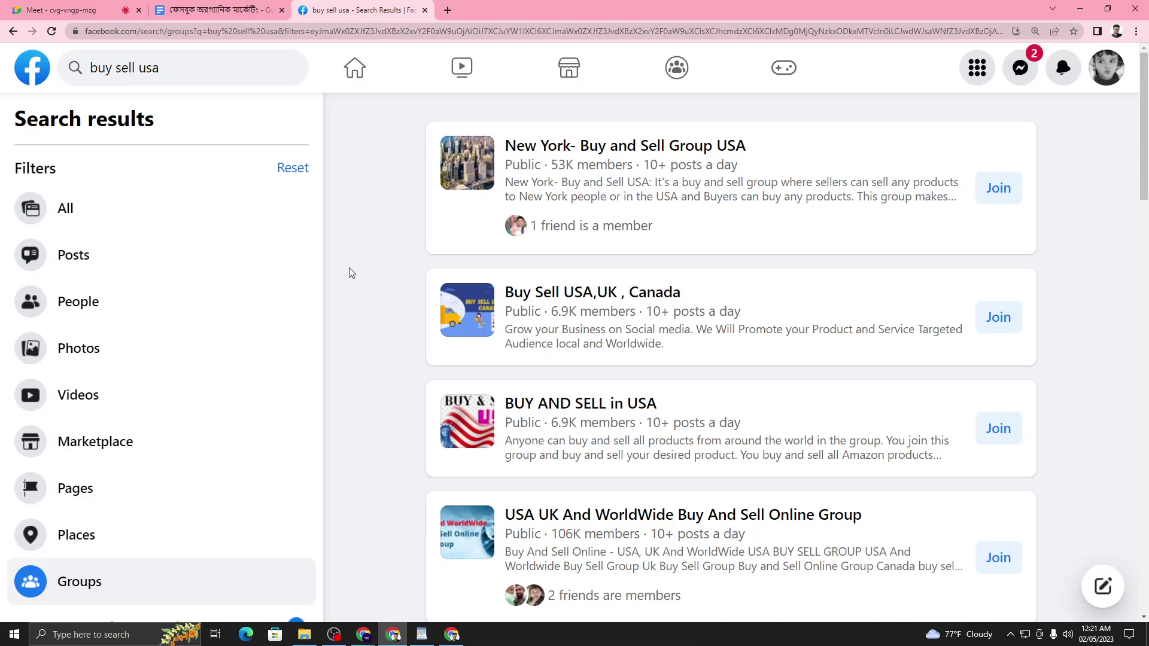
pyautogui.scroll(-3, 164, 453)
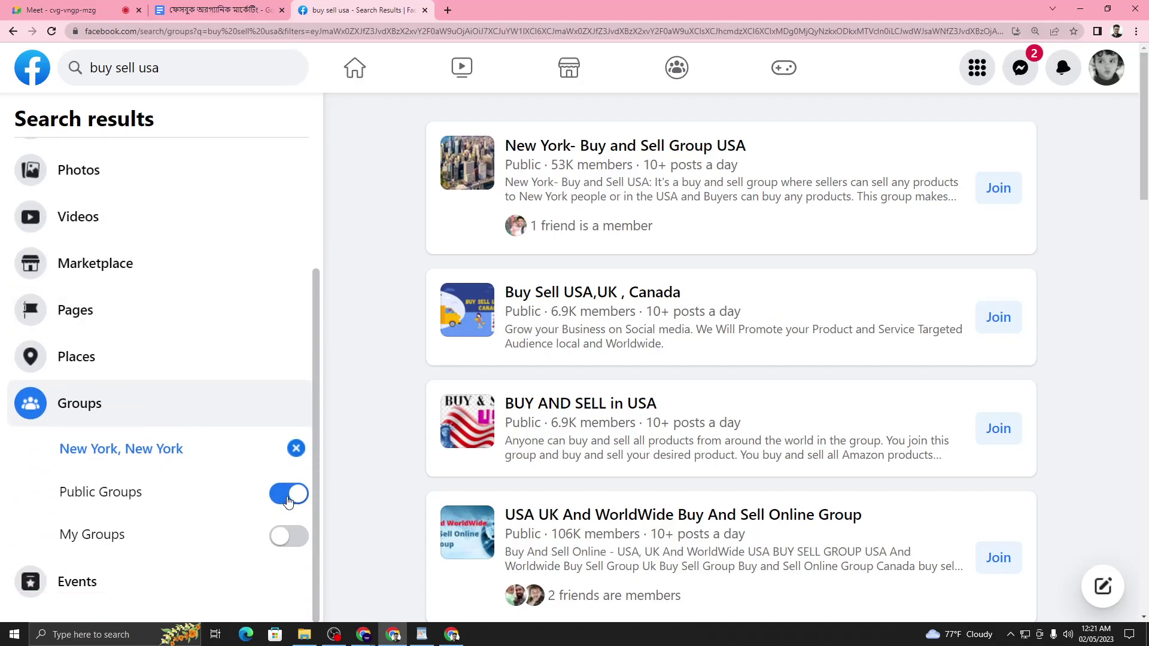
pyautogui.scroll(3, 287, 500)
pyautogui.scroll(-6, 613, 202)
pyautogui.scroll(6, 616, 206)
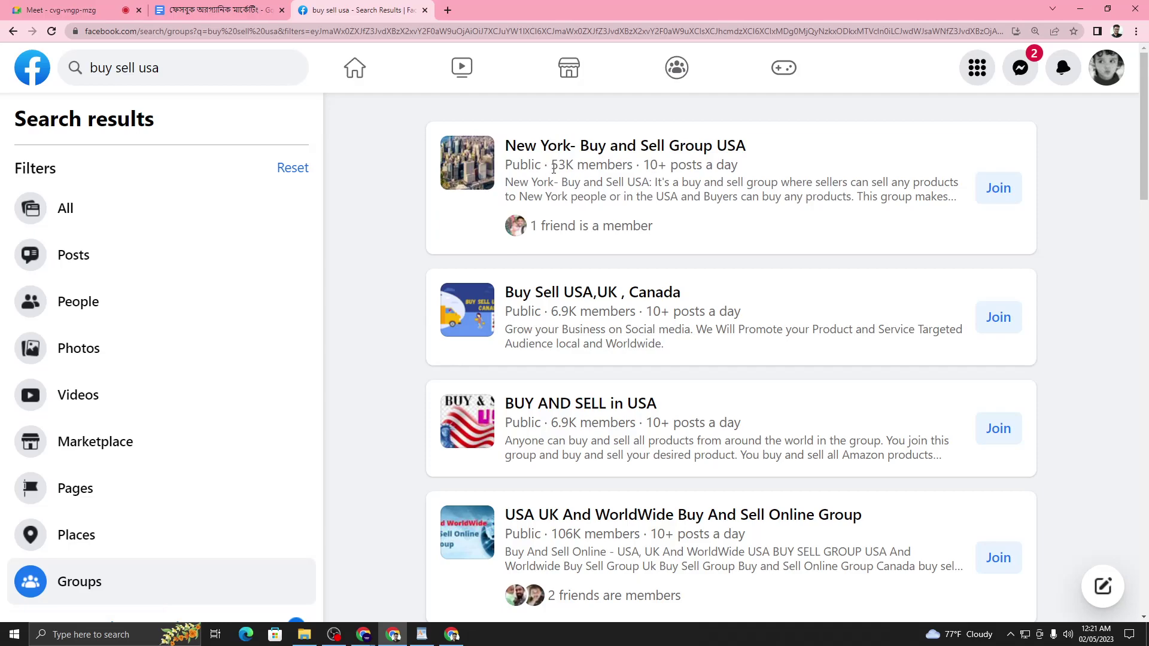
# - Highlight the first group's 53K members count and open a new blank tab
pyautogui.moveTo(552, 167); pyautogui.dragTo(739, 166)
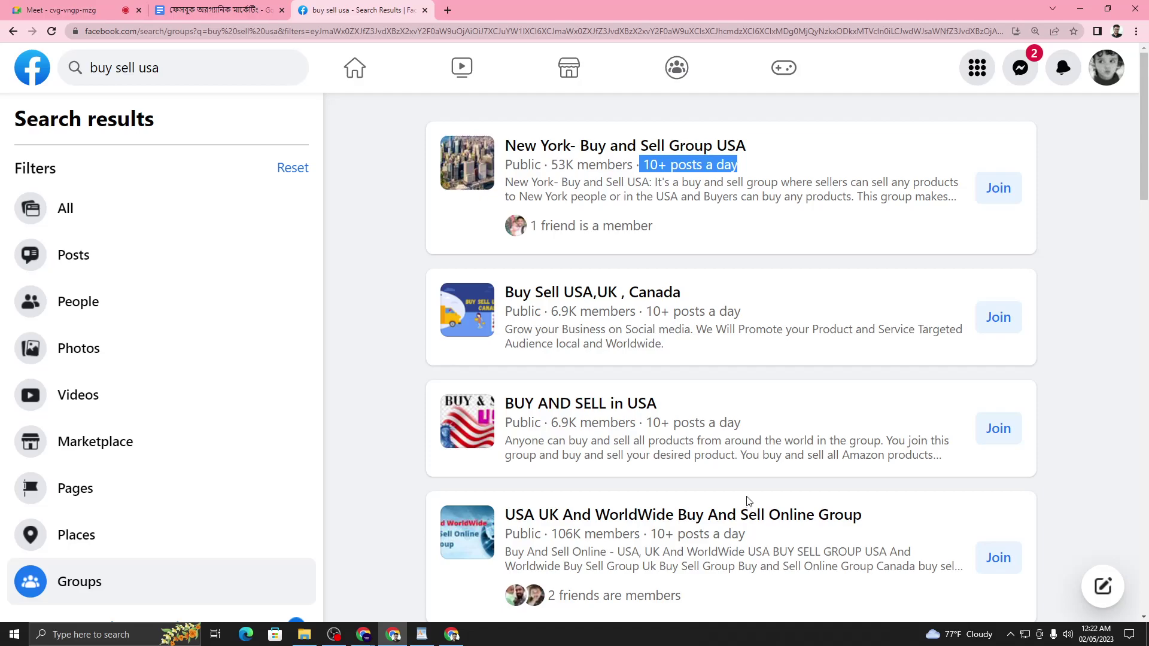
pyautogui.click(394, 311)
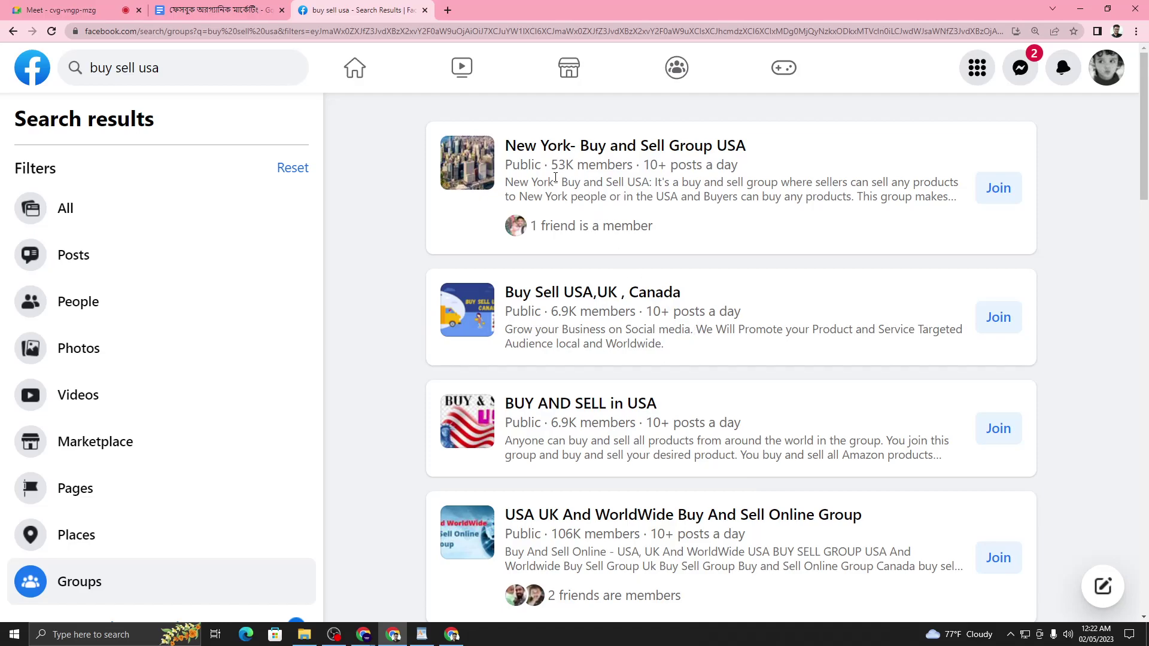
pyautogui.moveTo(554, 169); pyautogui.dragTo(628, 173)
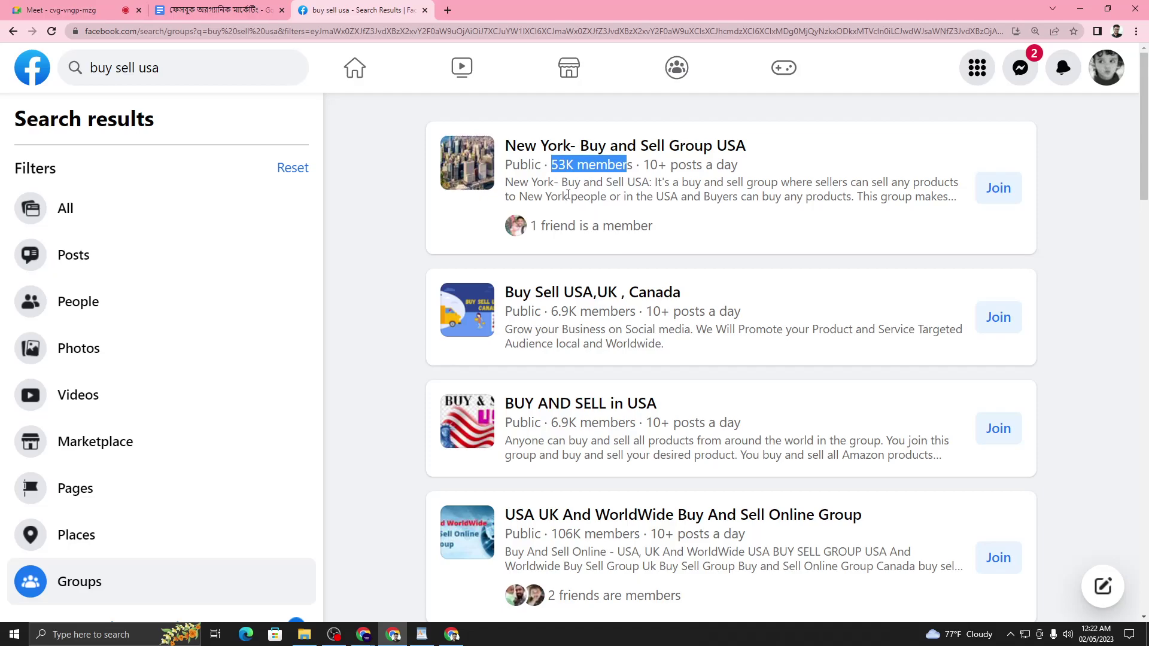
pyautogui.click(447, 11)
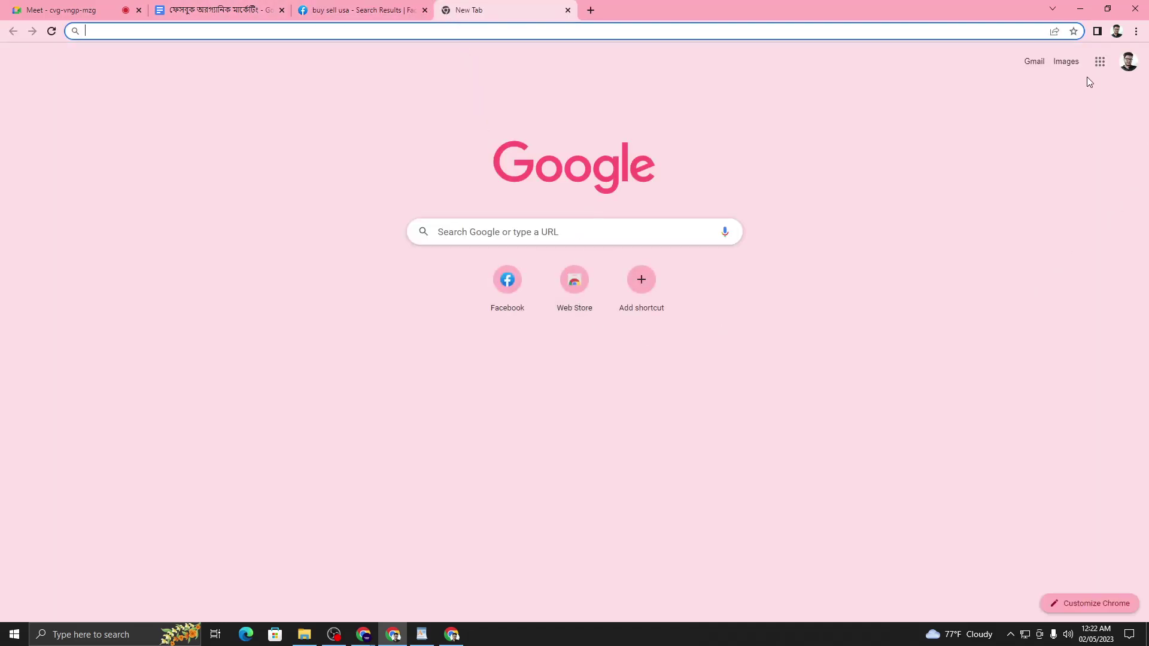
# - Bring the Clipchamp browser window forward and switch to the Untitled spreadsheet
pyautogui.click(1100, 61)
pyautogui.click(825, 195)
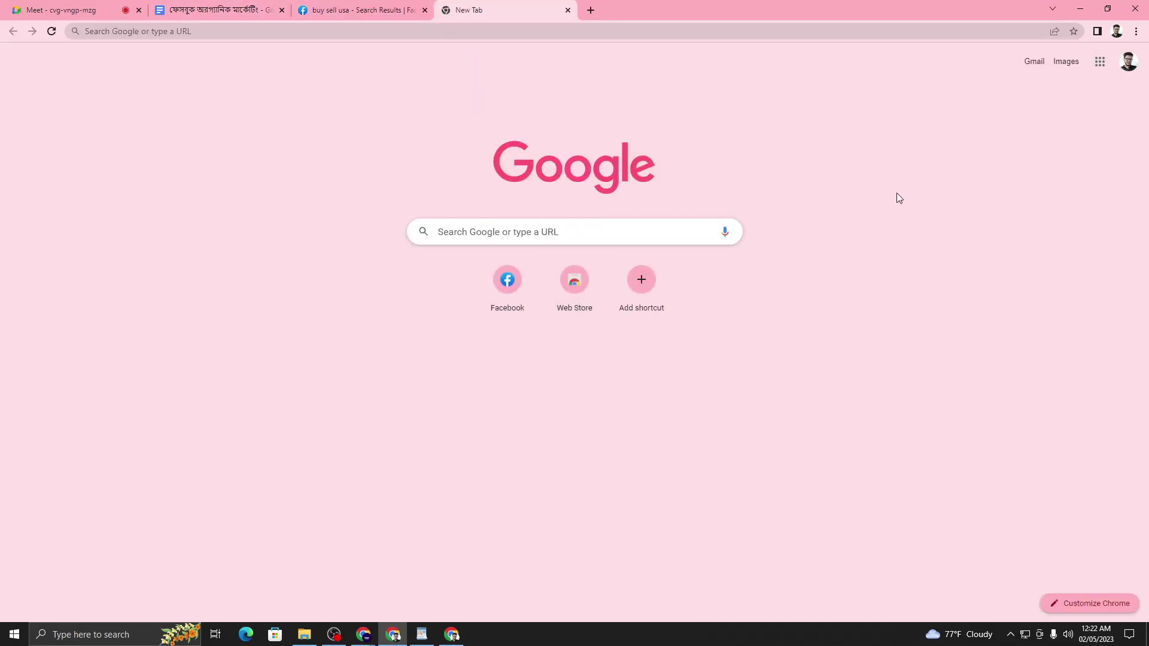
pyautogui.moveTo(363, 634)
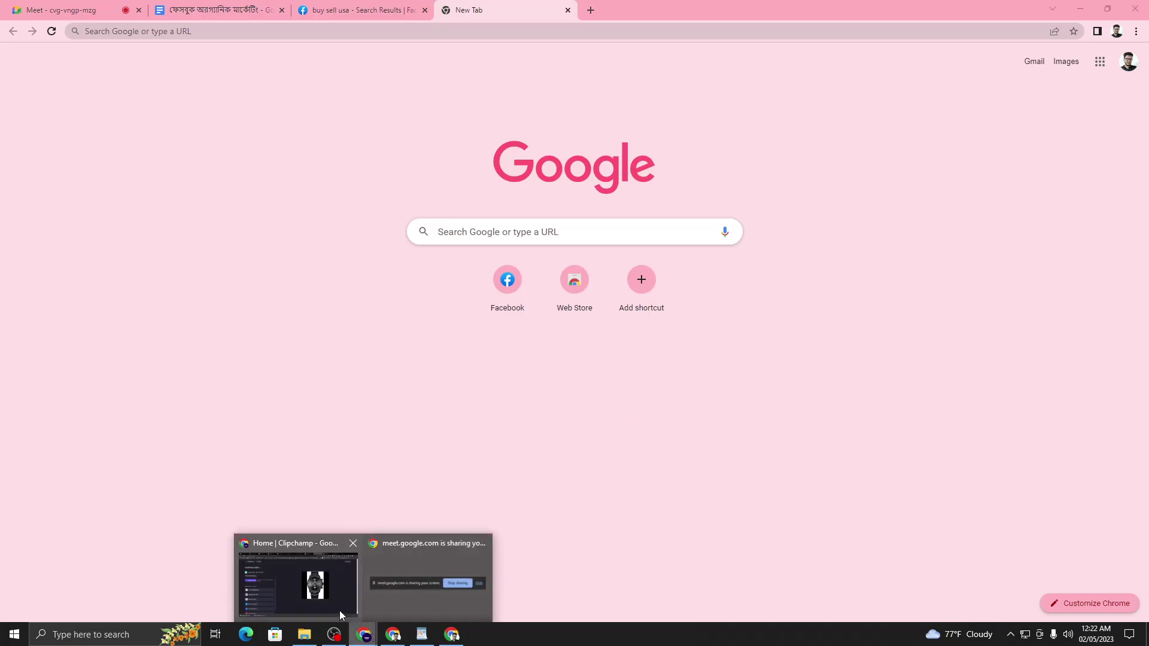
pyautogui.click(296, 611)
pyautogui.click(180, 5)
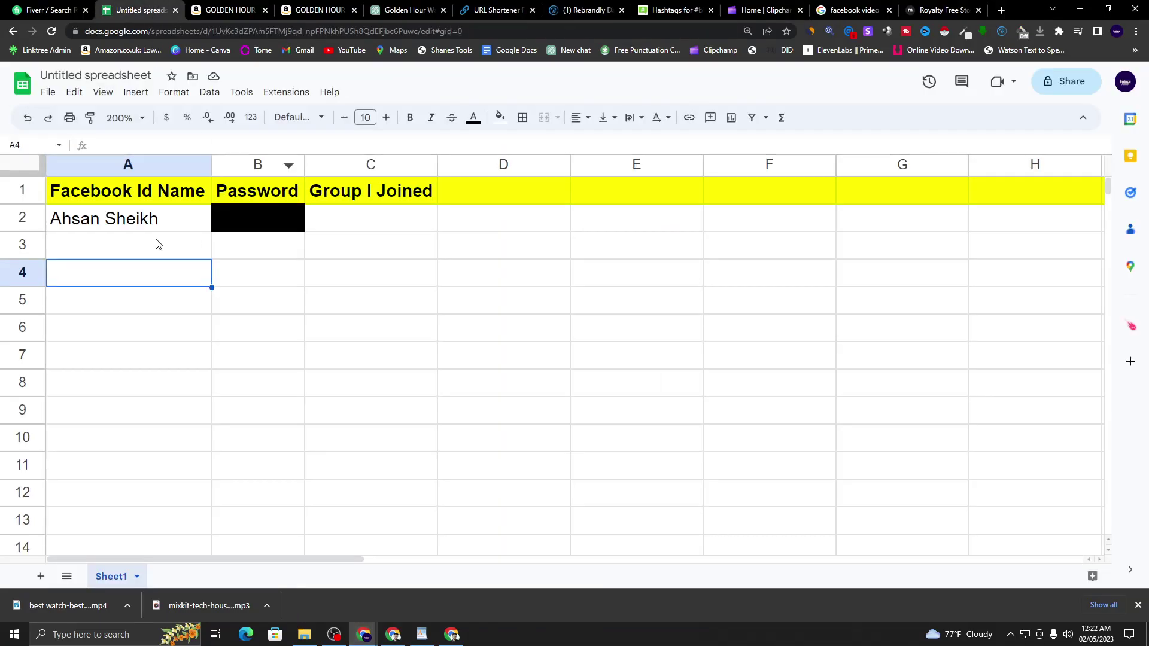
# - Widen column C so the 'Group I Joined' heading fits
pyautogui.click(105, 225)
pyautogui.click(262, 217)
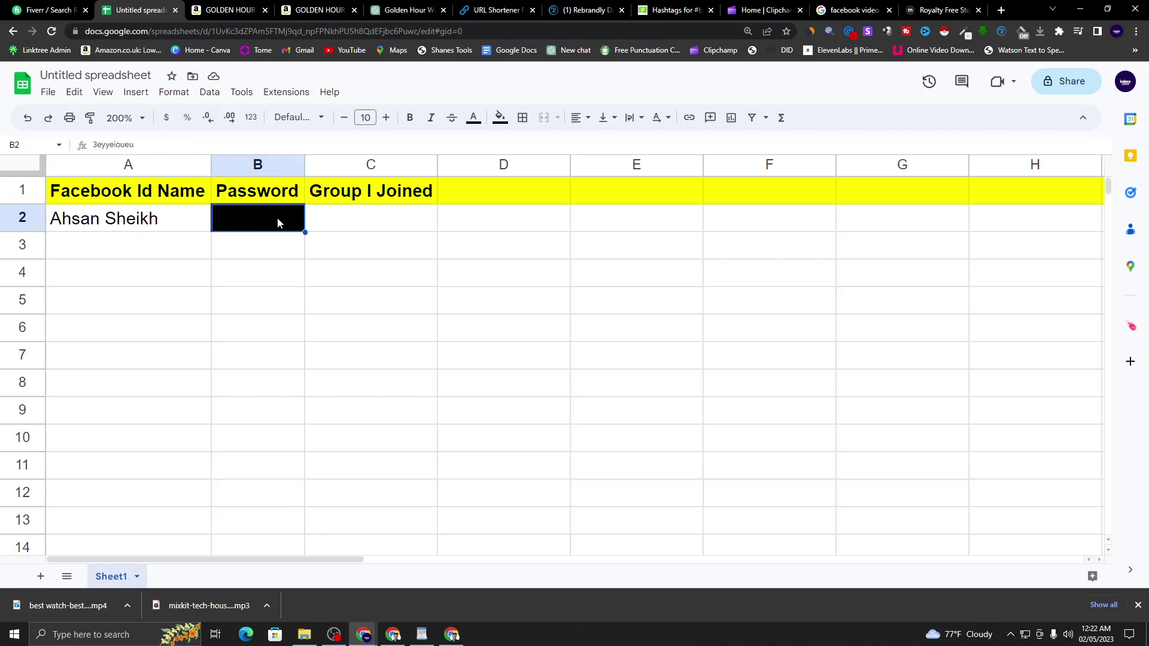
pyautogui.click(363, 211)
pyautogui.click(156, 229)
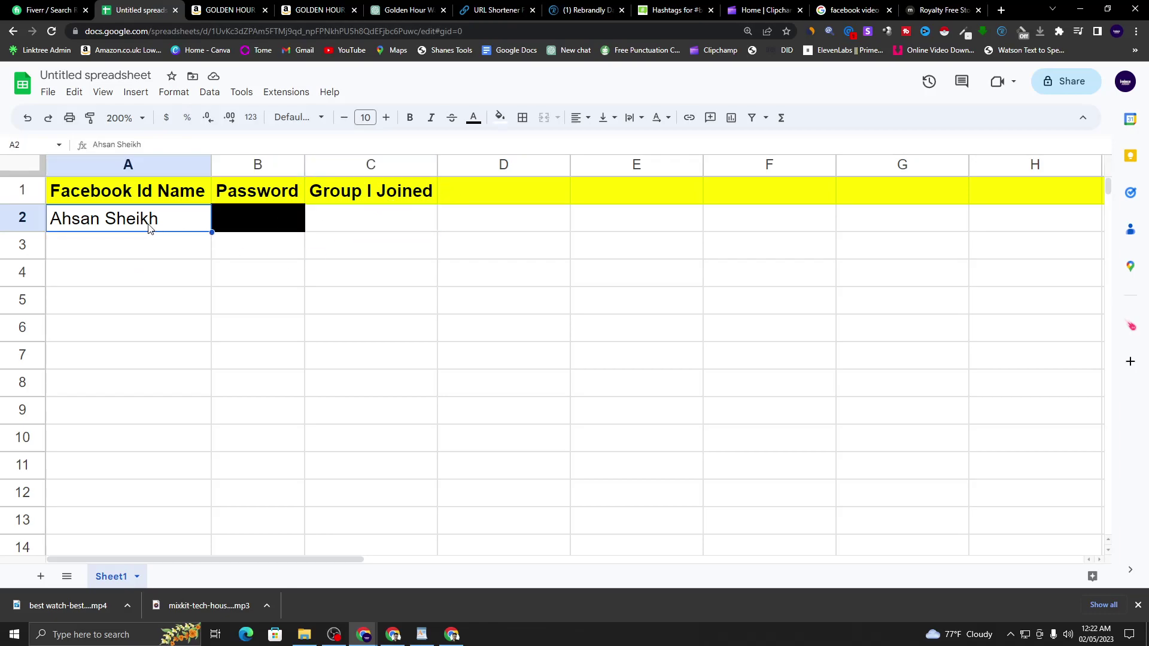
pyautogui.click(351, 222)
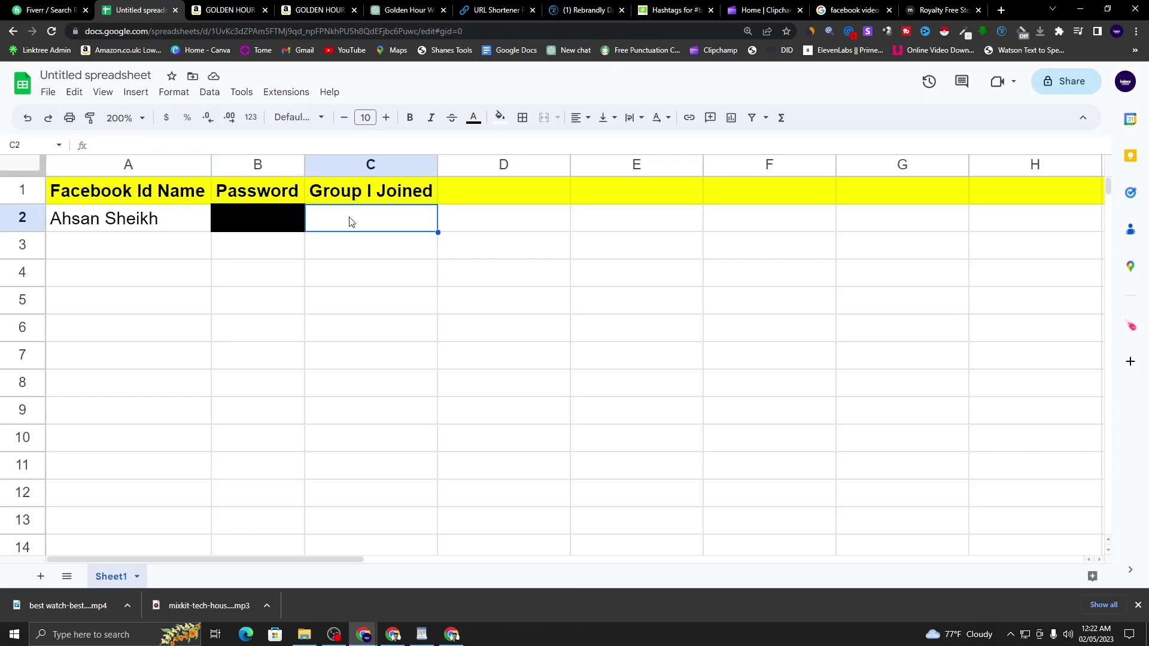
pyautogui.moveTo(438, 164); pyautogui.dragTo(510, 164)
pyautogui.click(442, 272)
pyautogui.click(421, 231)
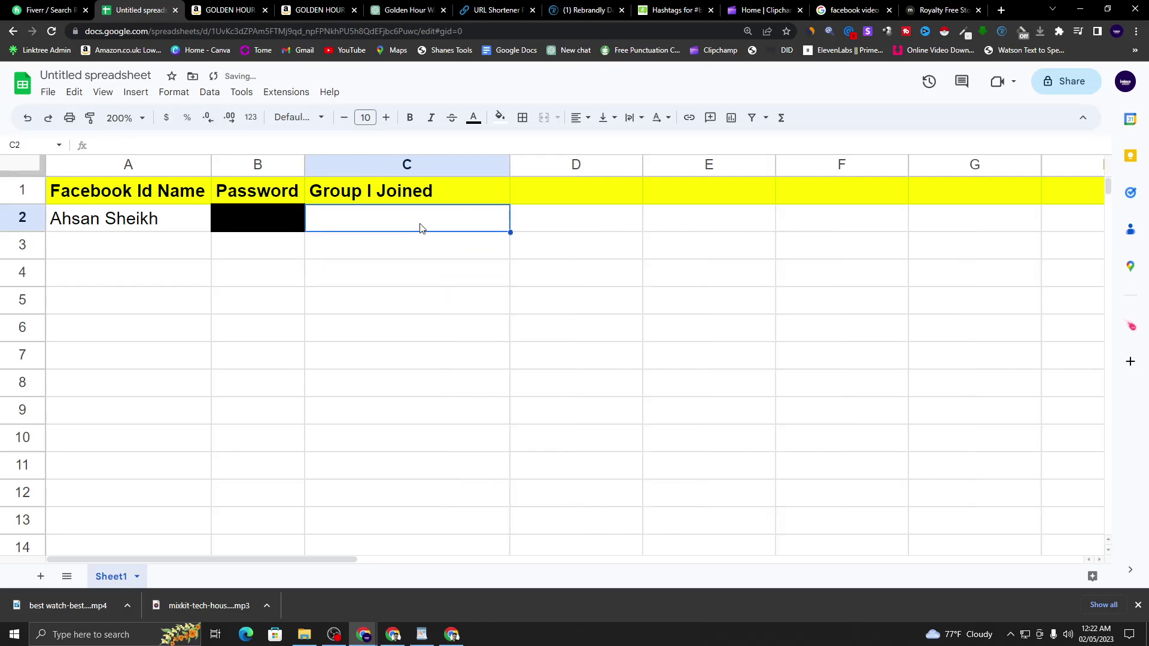
# - Return to the Facebook 'buy sell usa' group search results tab
pyautogui.click(944, 10)
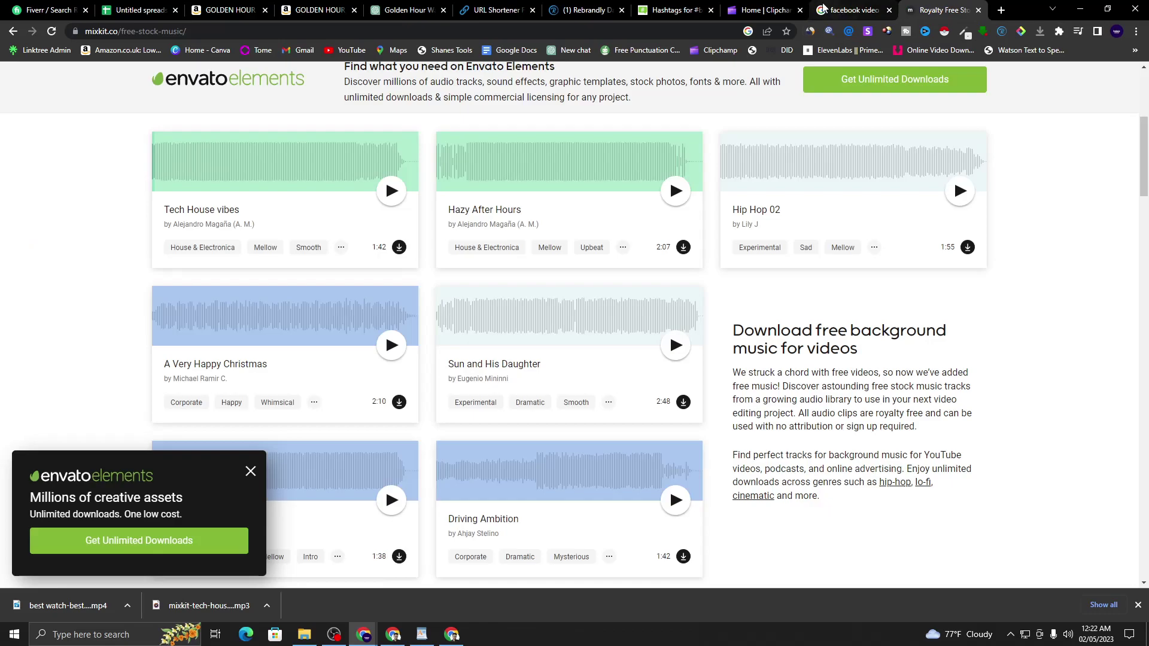
pyautogui.click(138, 10)
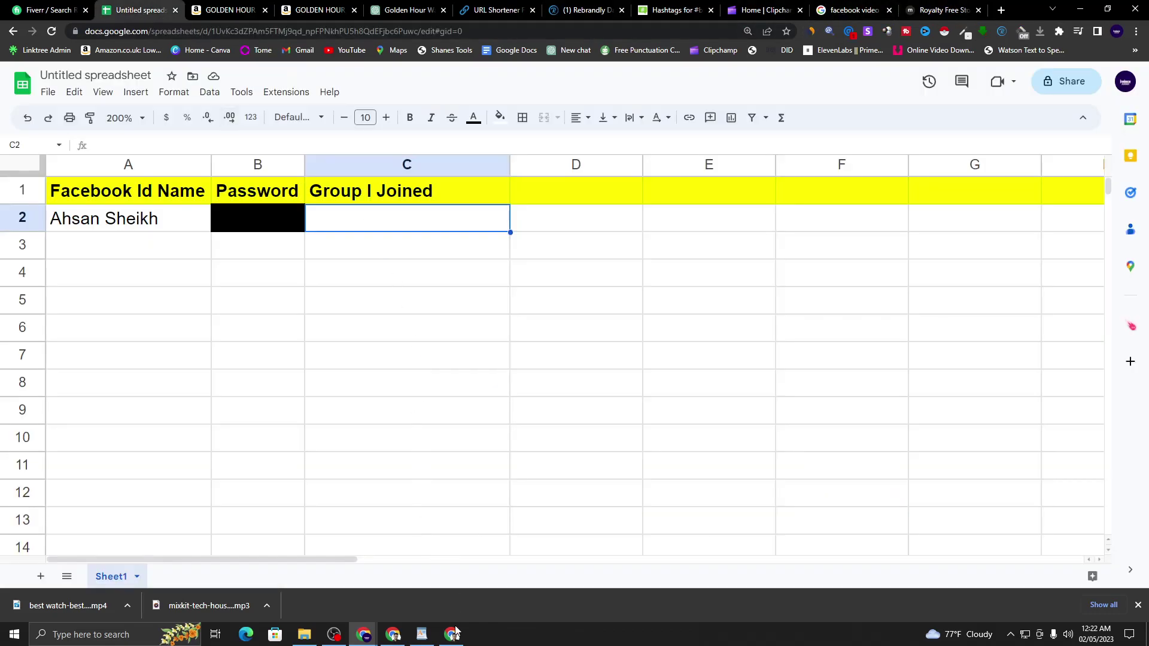
pyautogui.click(453, 629)
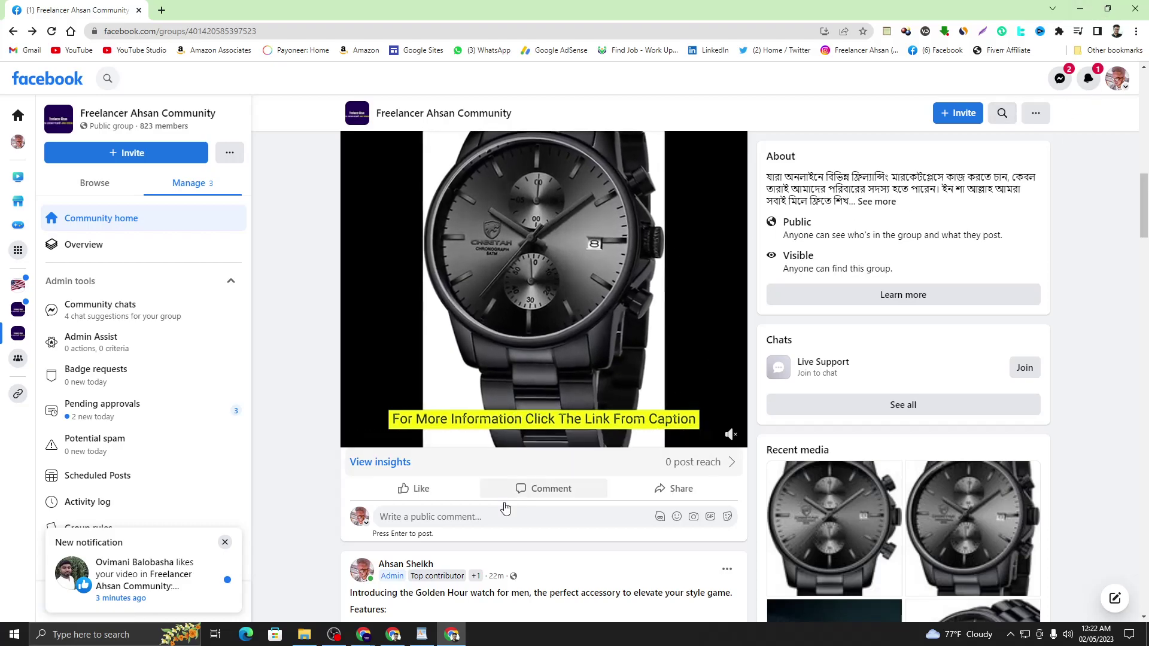
pyautogui.click(393, 635)
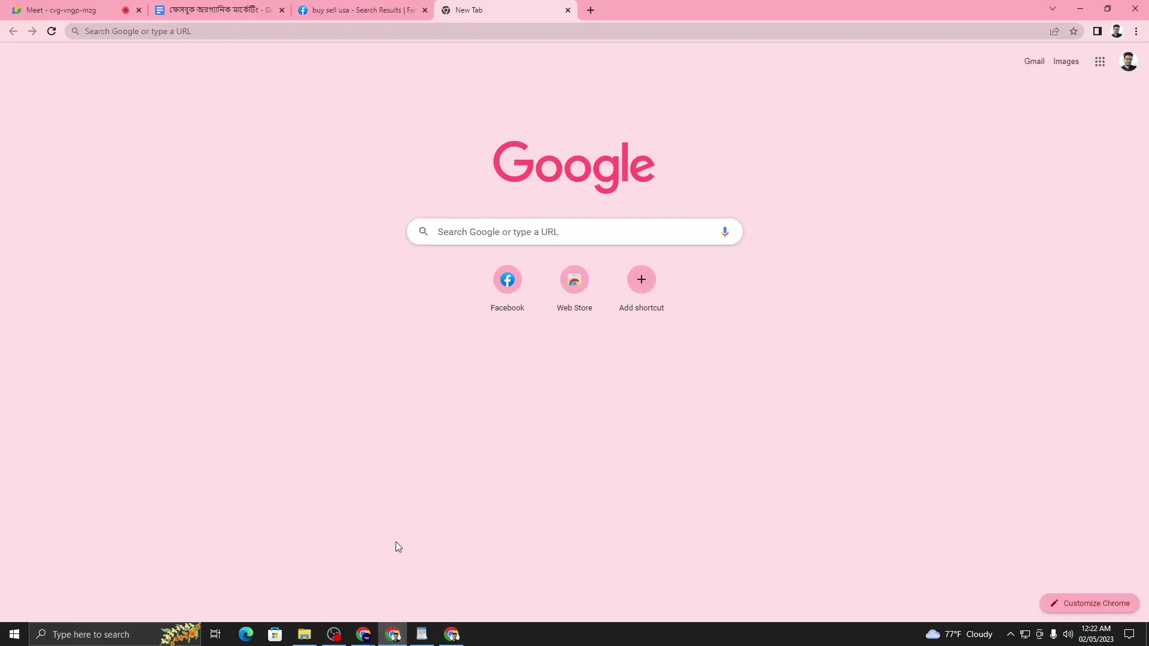
pyautogui.click(359, 10)
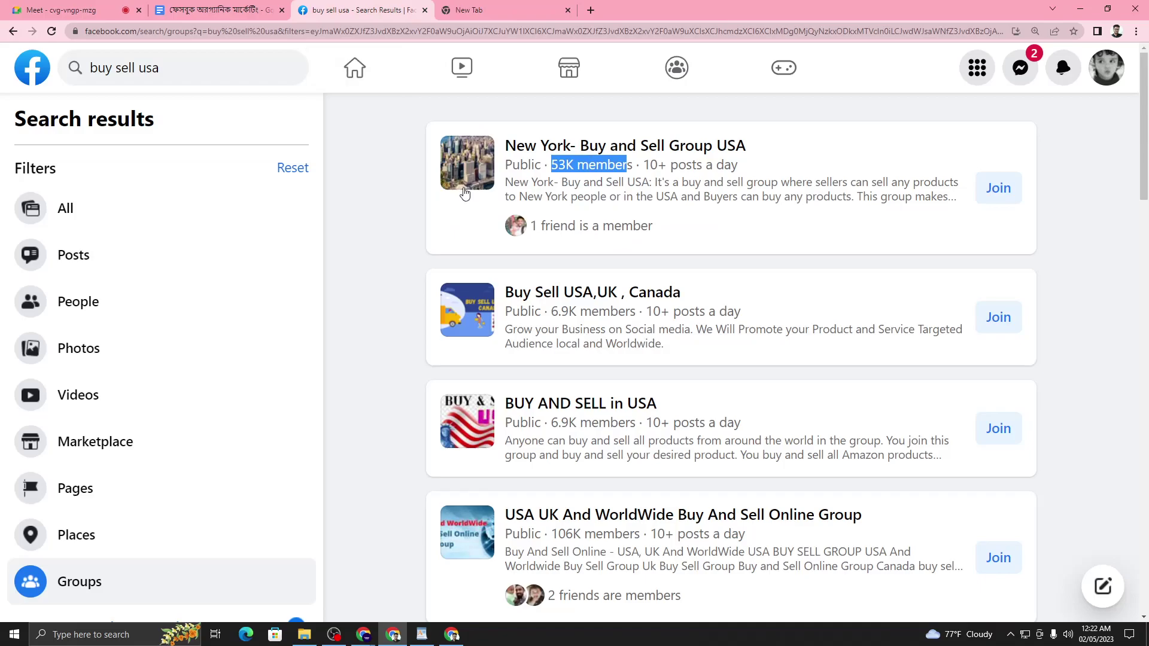
# - Open the New York- Buy and Sell Group USA result in a new tab
pyautogui.click(387, 212)
pyautogui.rightClick(721, 150)
pyautogui.click(748, 159)
pyautogui.click(550, 12)
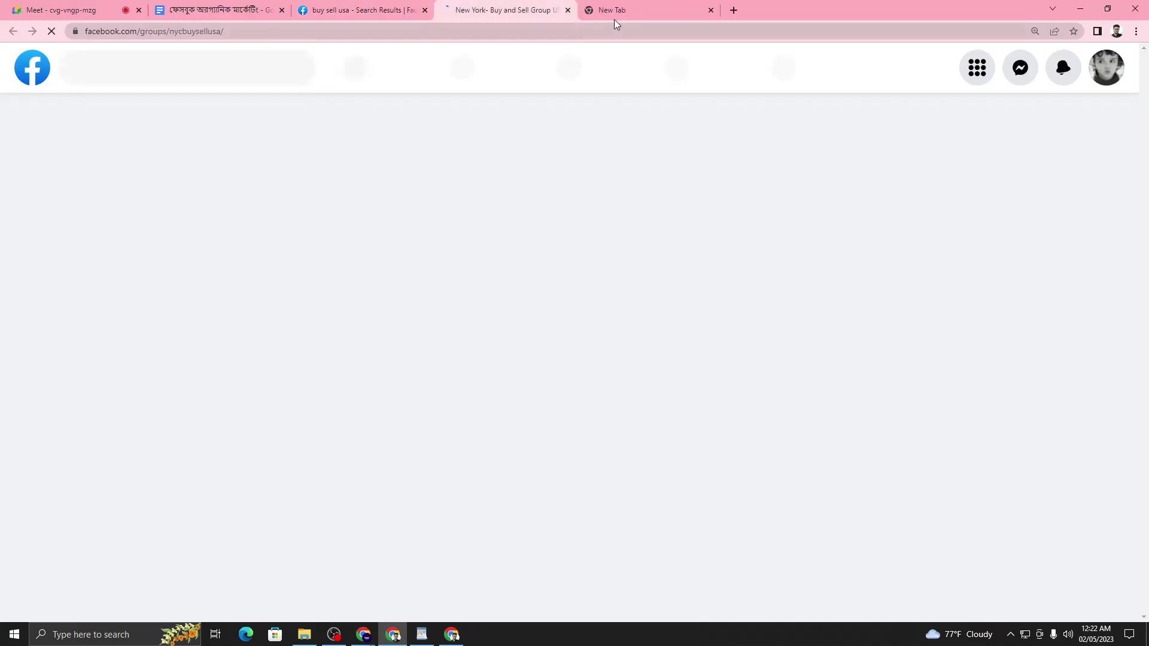
# - Browse the group's feed, then start joining the group
pyautogui.scroll(-8, 638, 225)
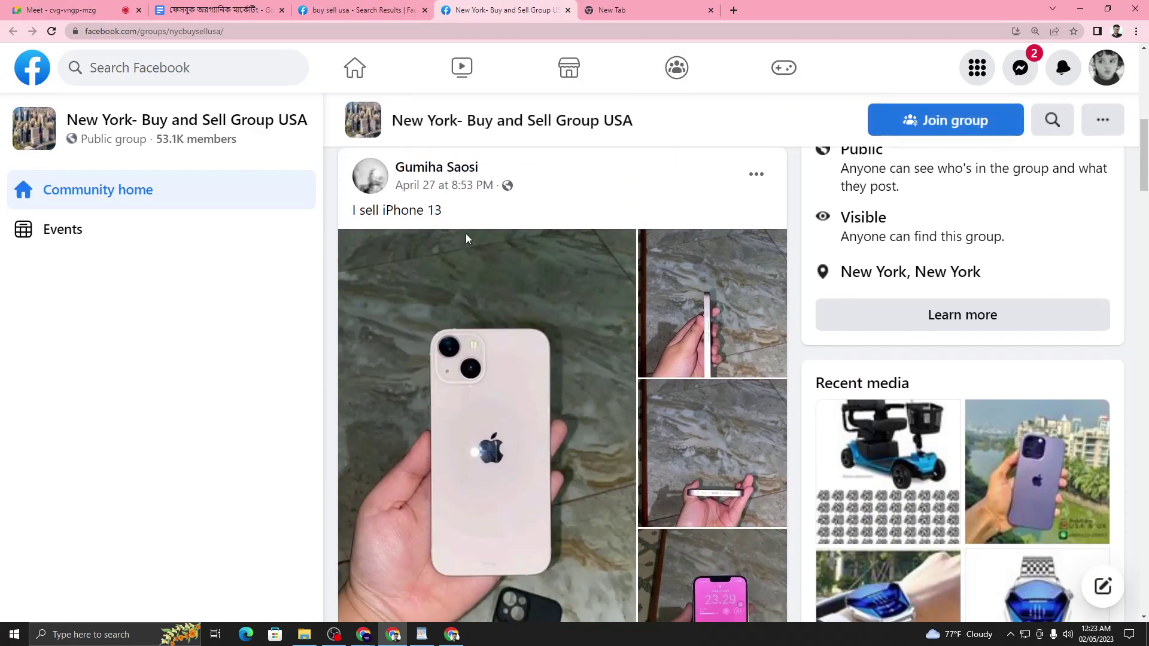
pyautogui.scroll(-12, 512, 305)
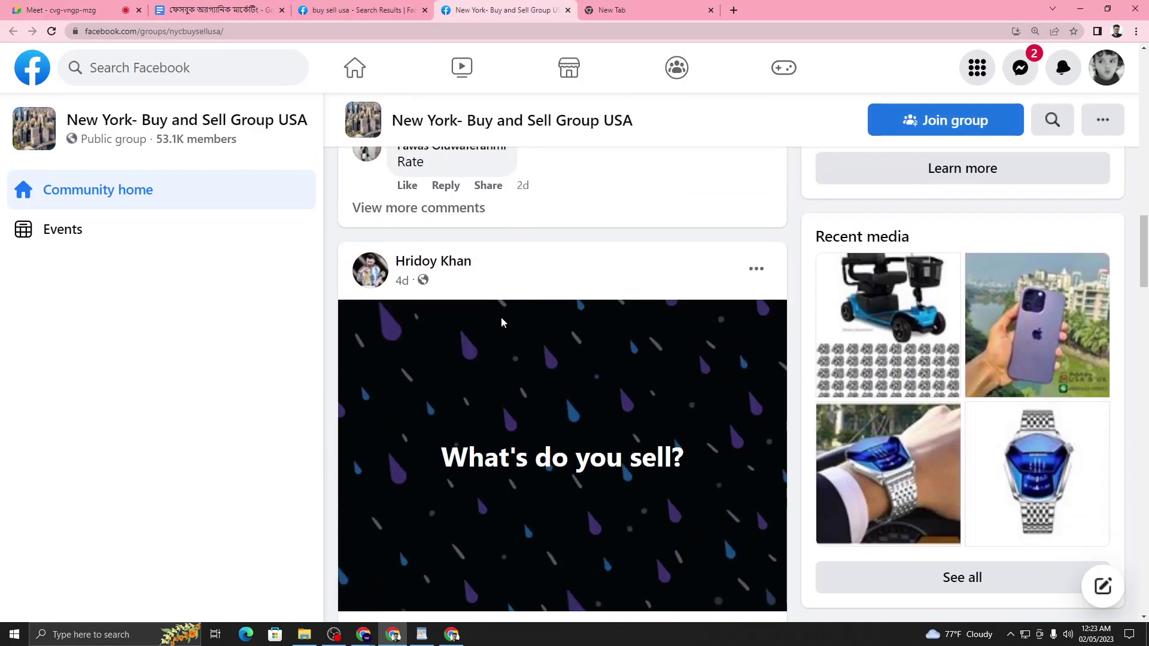
pyautogui.scroll(-5, 508, 312)
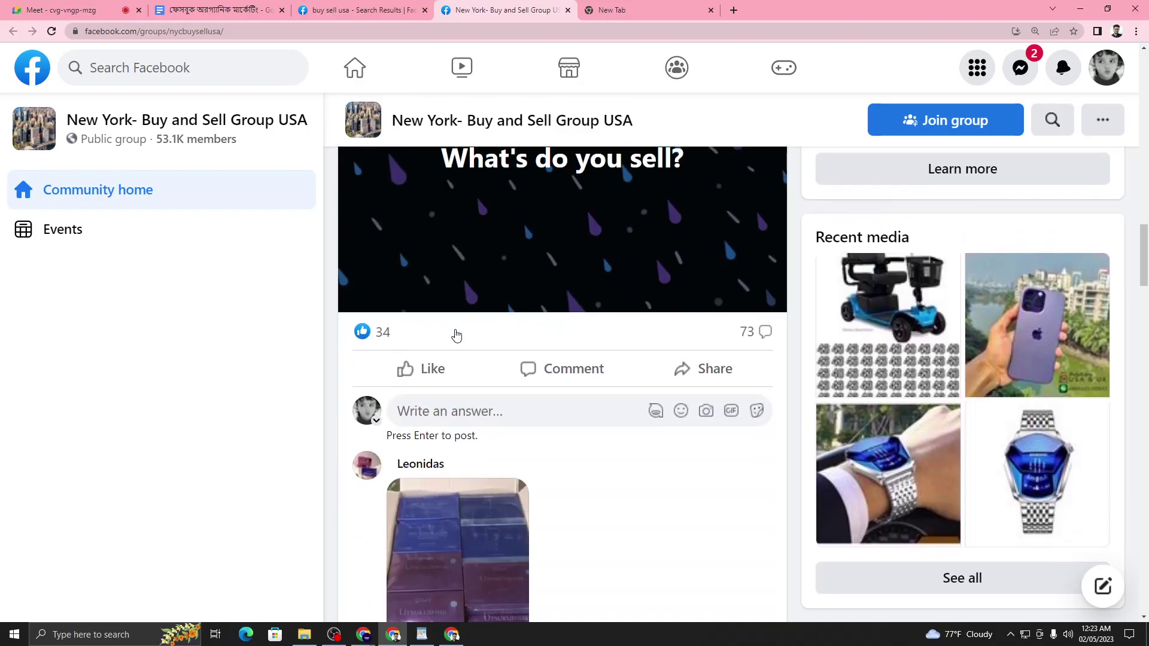
pyautogui.scroll(-18, 455, 334)
pyautogui.scroll(-15, 456, 326)
pyautogui.scroll(3, 466, 333)
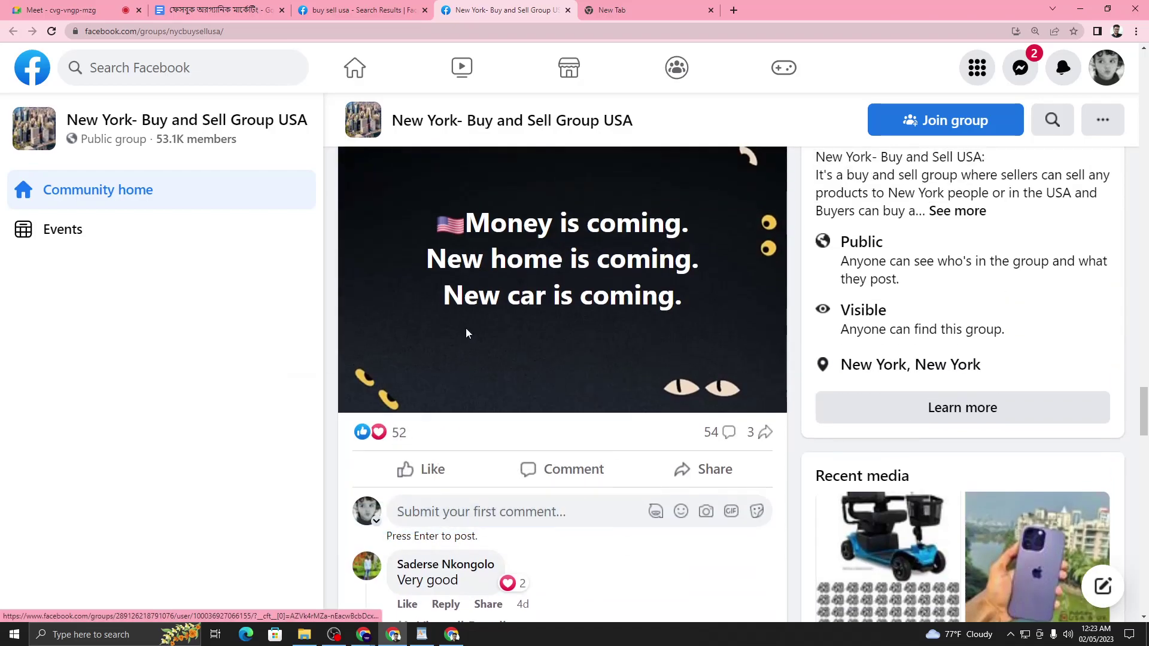
pyautogui.scroll(1, 467, 329)
pyautogui.scroll(-15, 473, 326)
pyautogui.scroll(-7, 477, 319)
pyautogui.scroll(20, 474, 318)
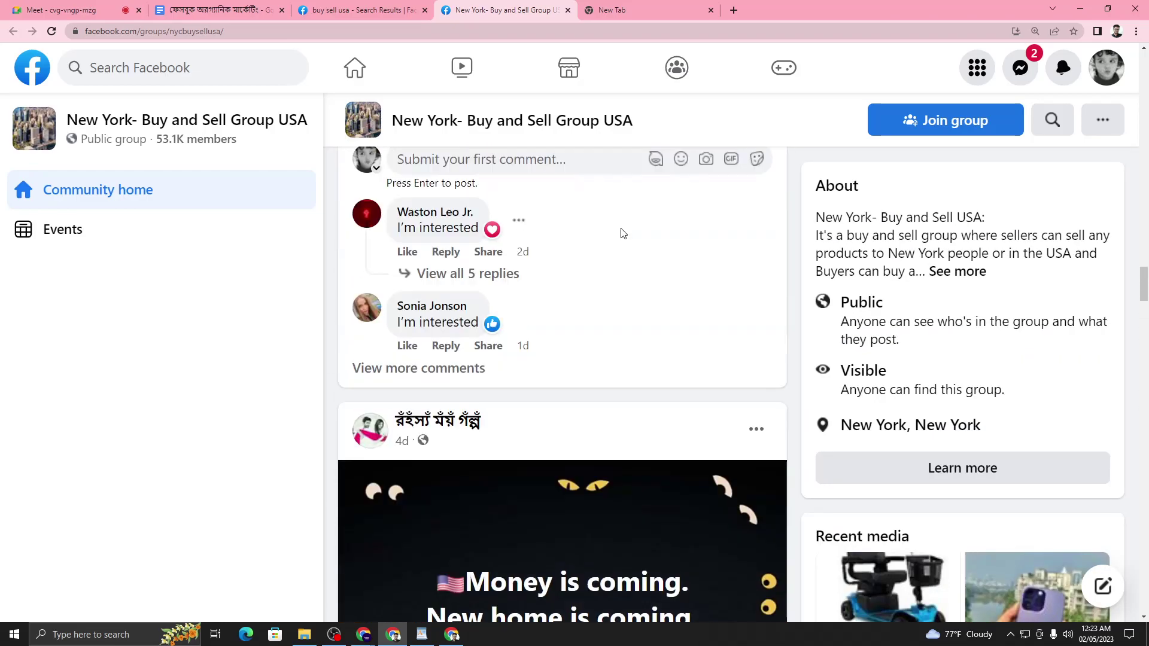
pyautogui.scroll(20, 622, 234)
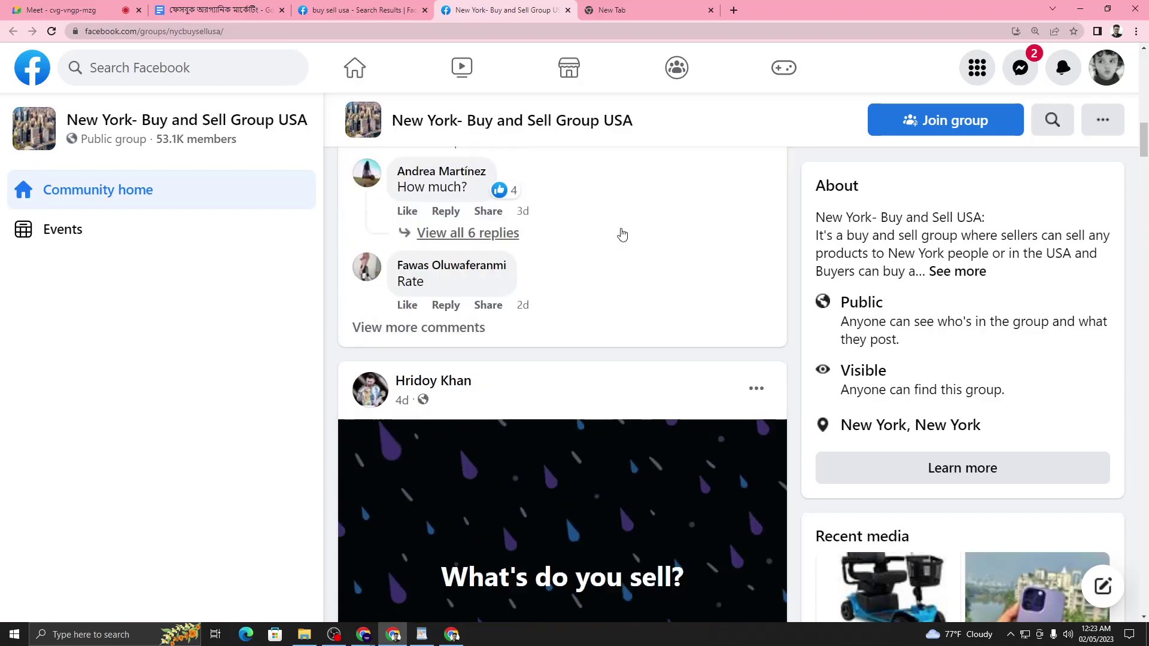
pyautogui.scroll(15, 623, 233)
pyautogui.scroll(-4, 1027, 288)
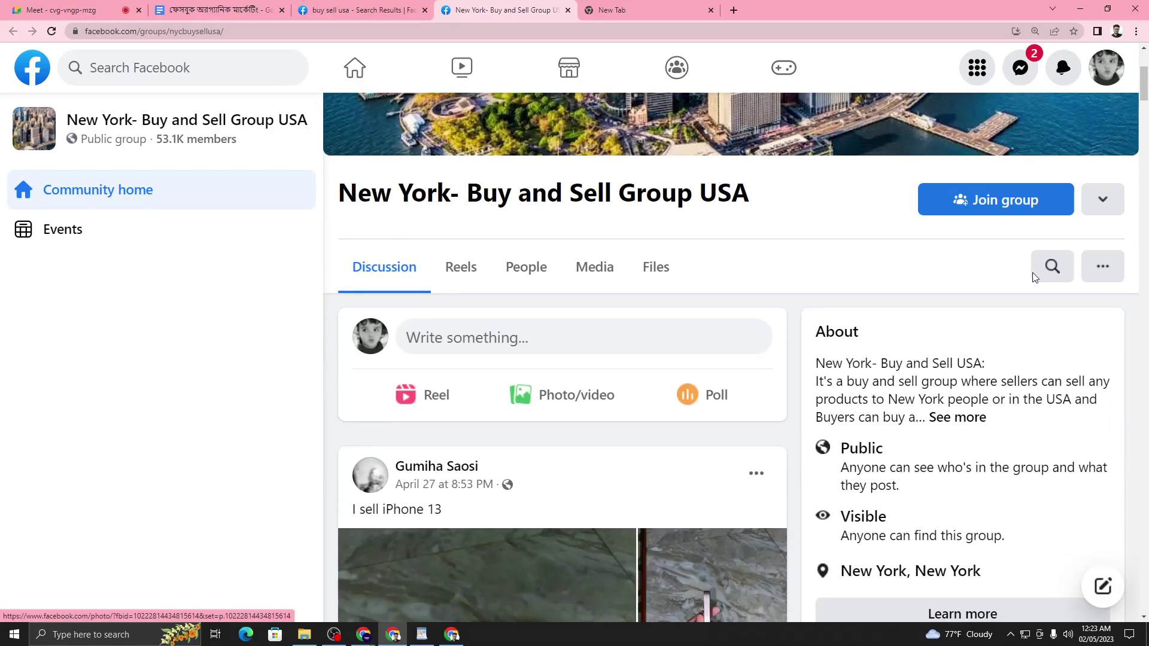
pyautogui.click(1026, 203)
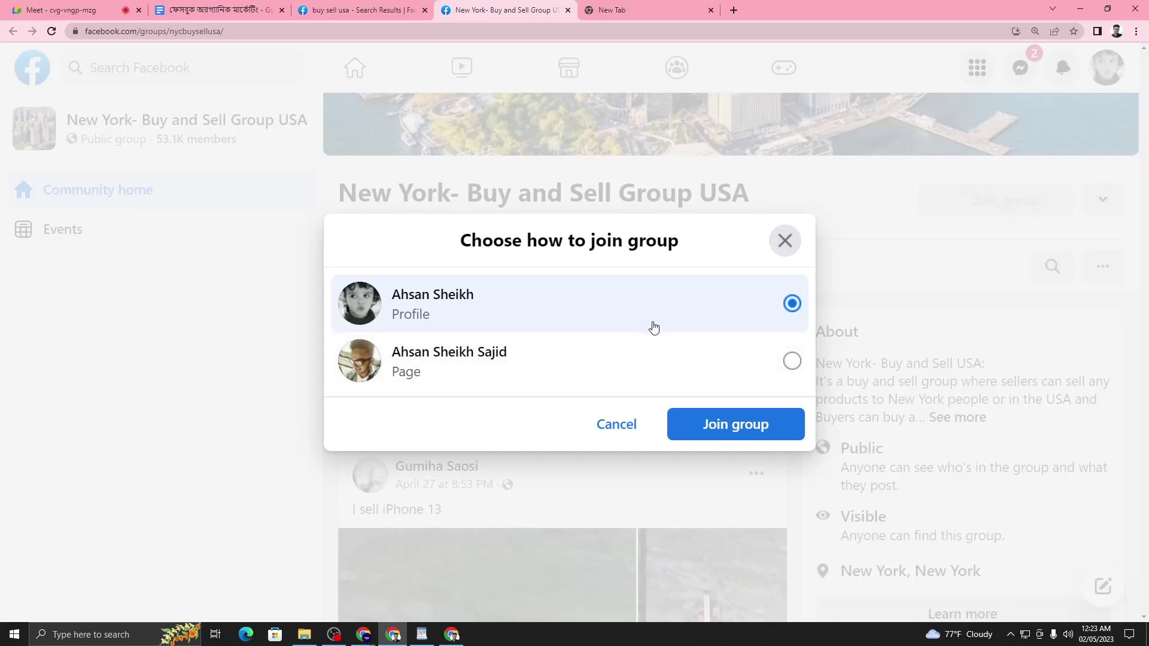
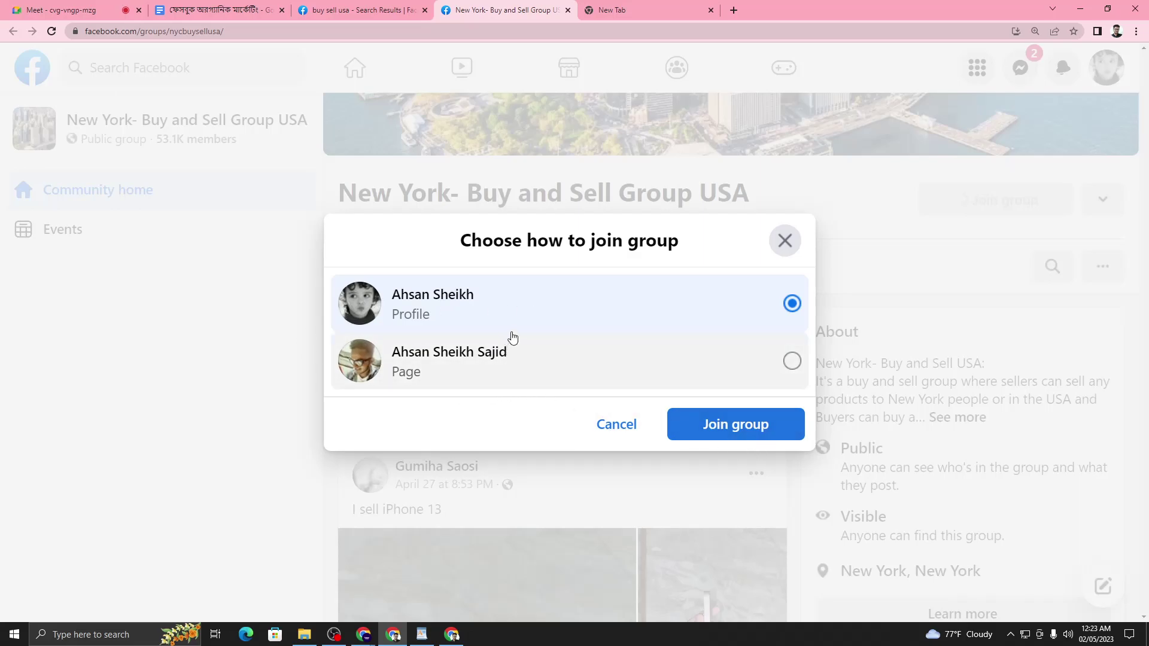
# - Request to join New York- Buy and Sell Group USA, answering YES to the buying/selling question
pyautogui.click(746, 426)
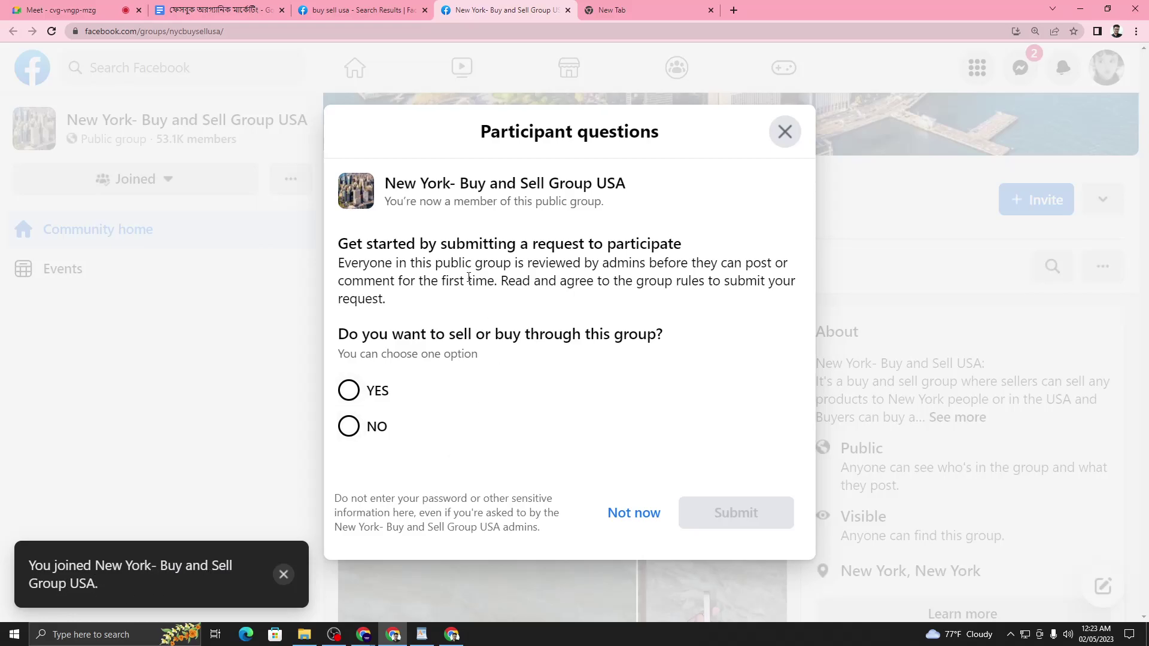
pyautogui.moveTo(491, 133); pyautogui.dragTo(662, 195)
pyautogui.click(479, 314)
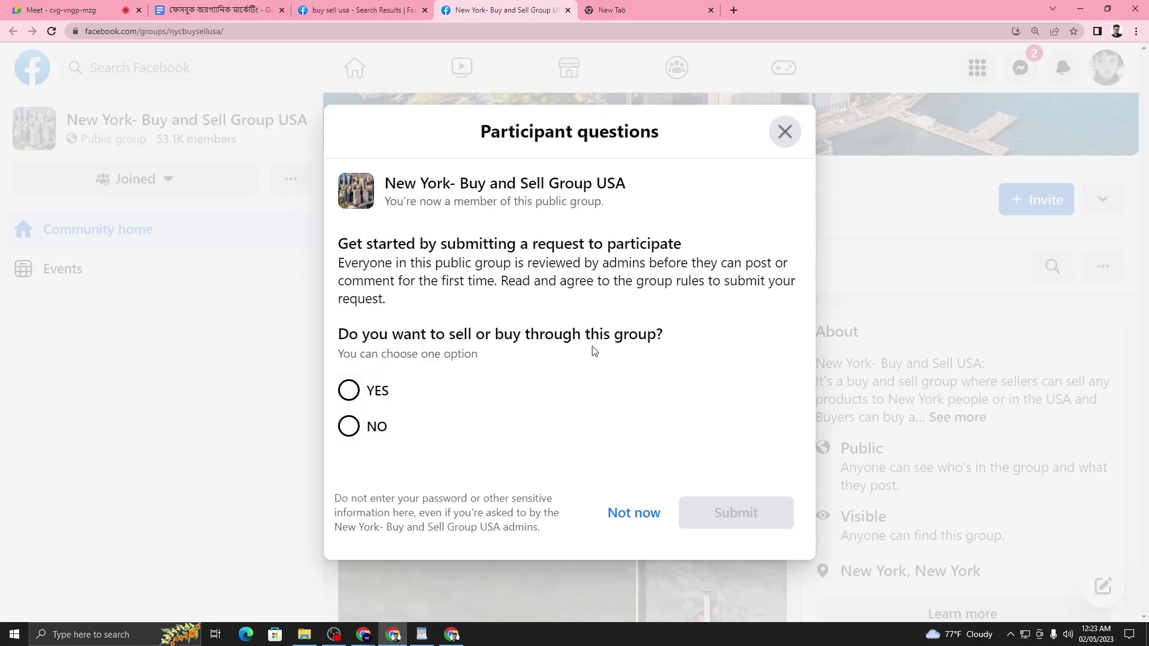
pyautogui.click(351, 393)
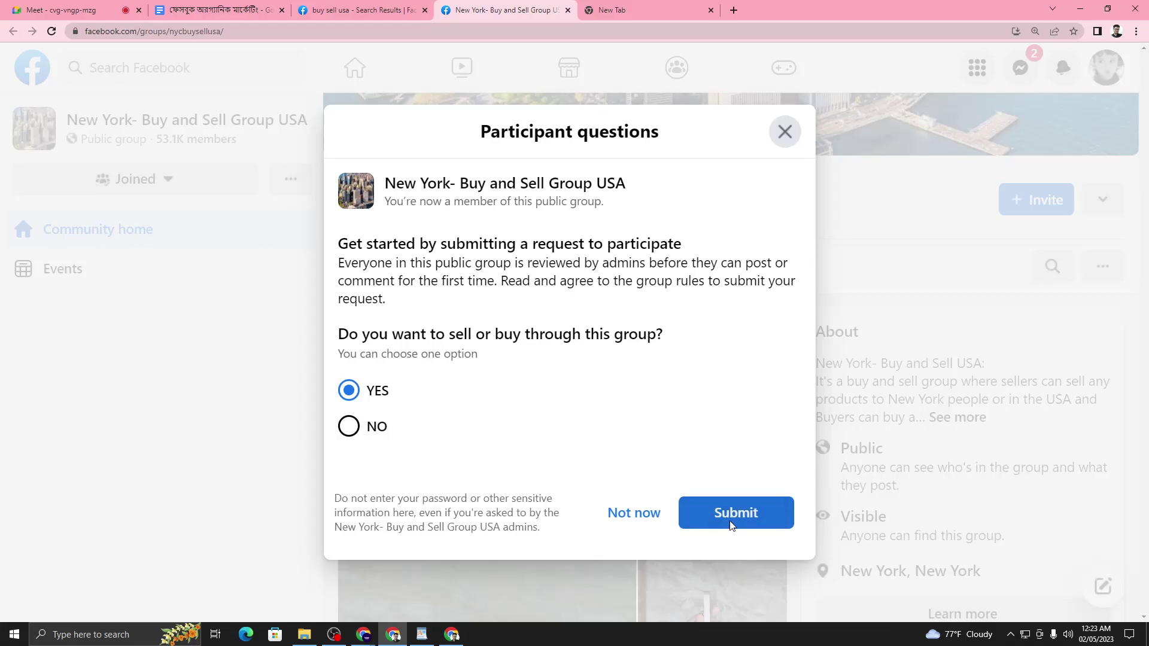
pyautogui.click(726, 521)
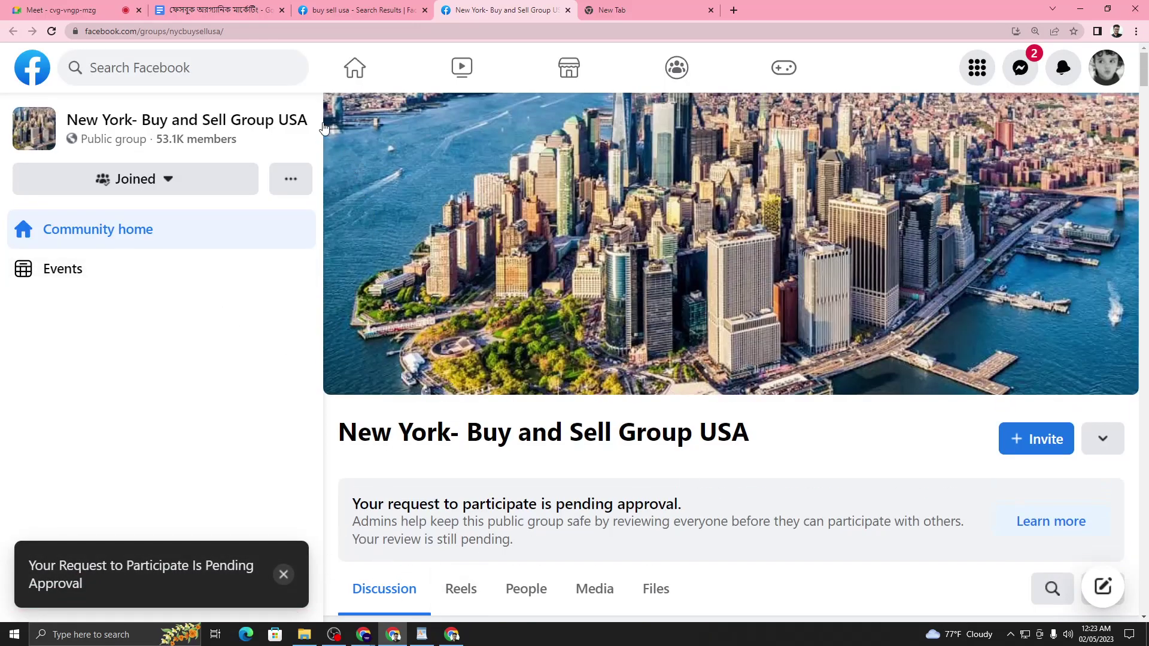
# - Copy the New York group's page address from the address bar
pyautogui.click(195, 33)
pyautogui.rightClick(194, 34)
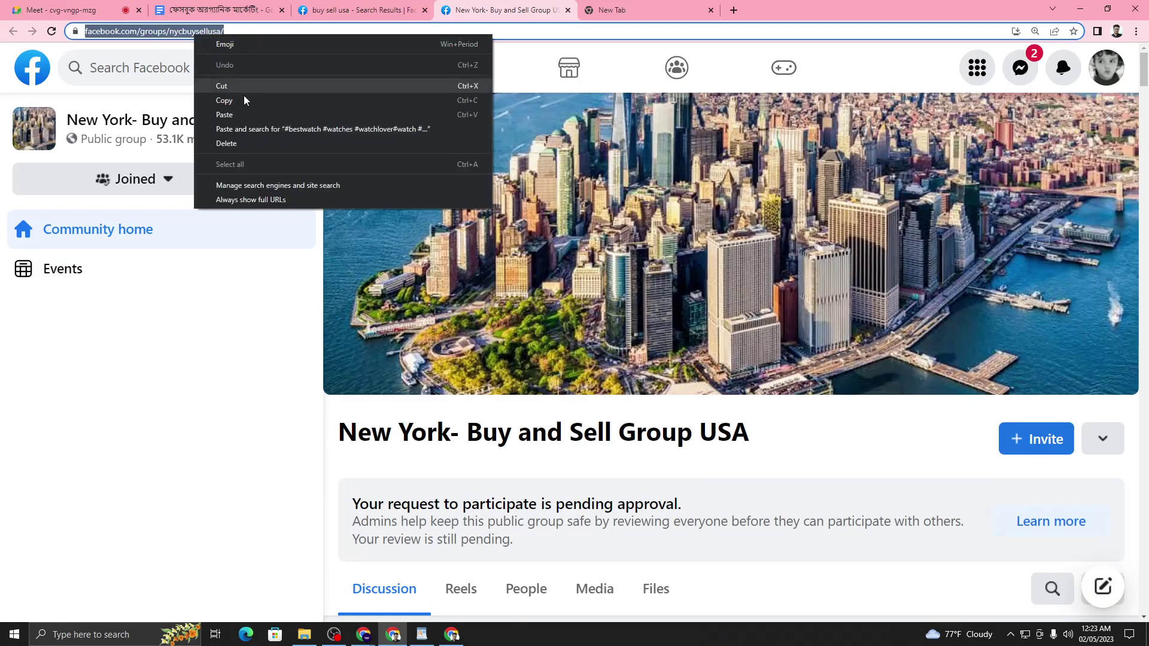
pyautogui.click(248, 102)
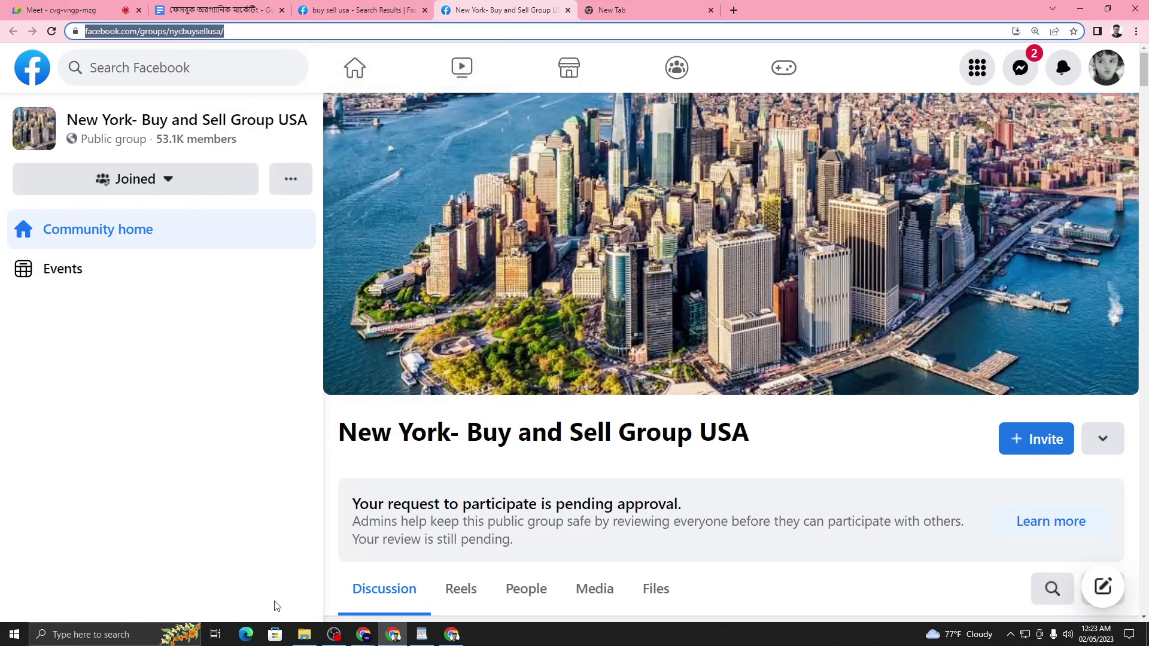
pyautogui.moveTo(366, 634)
pyautogui.click(298, 577)
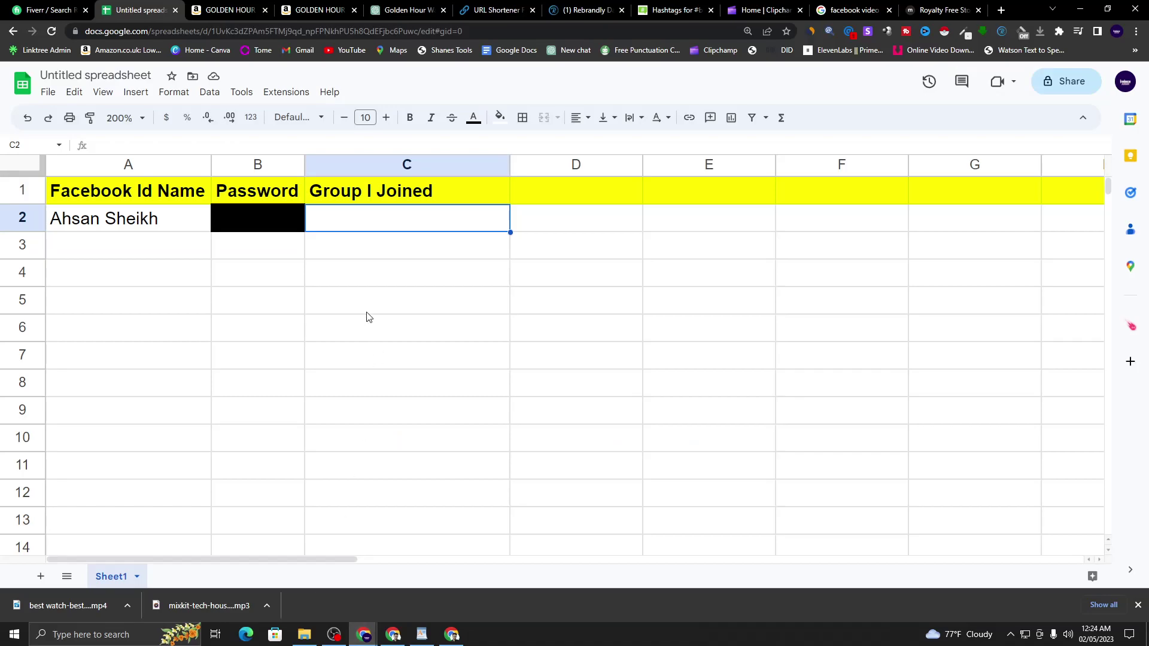
pyautogui.rightClick(376, 226)
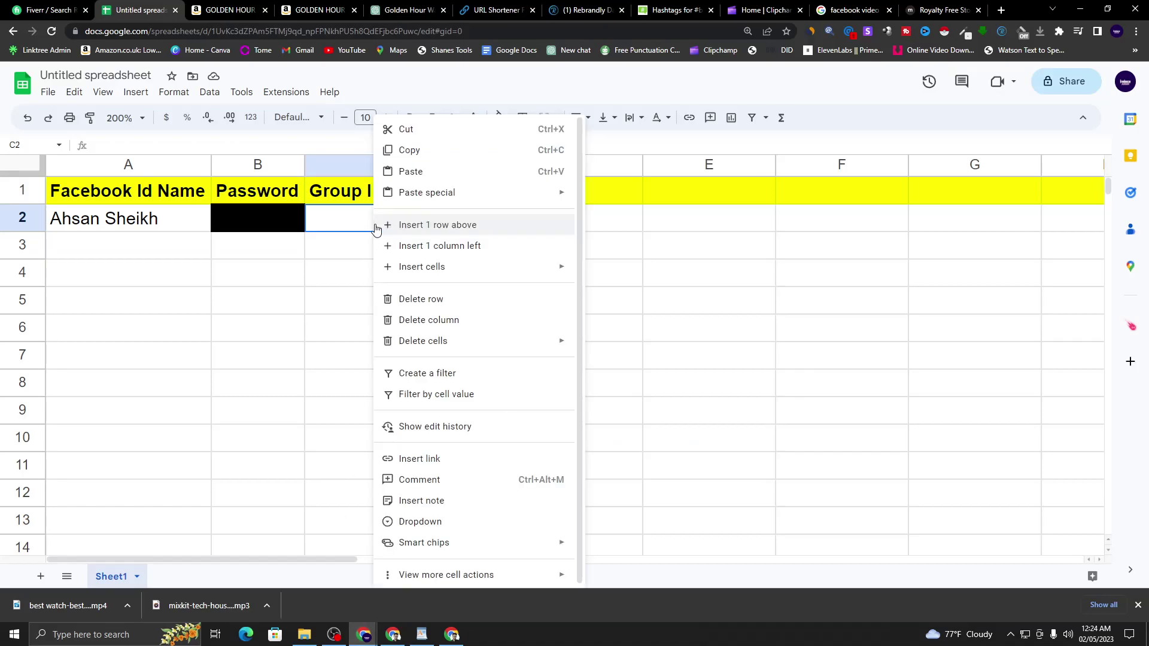
pyautogui.click(431, 174)
pyautogui.click(425, 308)
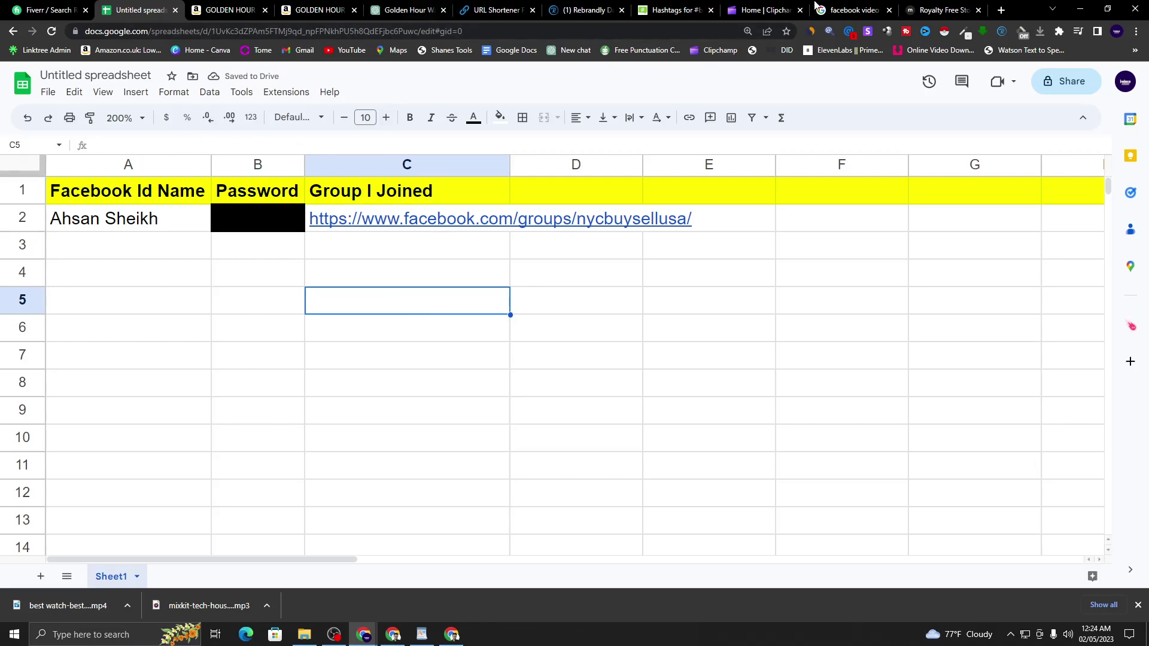
# - Close the New York group tab and return to the buy sell usa search results
pyautogui.click(393, 634)
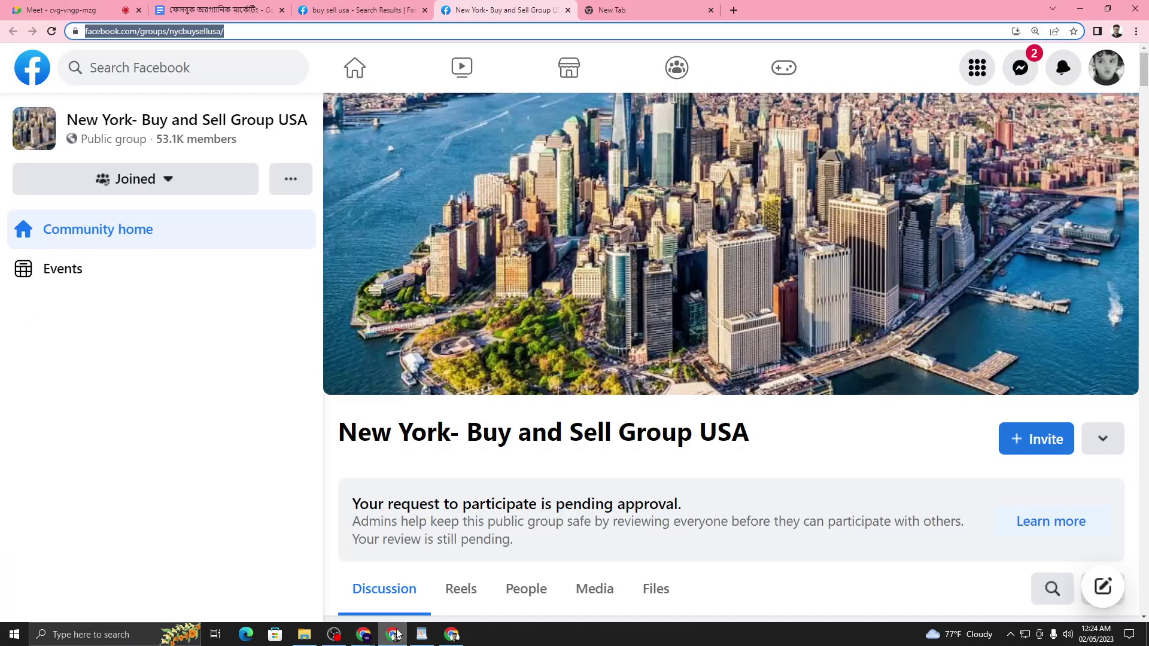
pyautogui.click(569, 10)
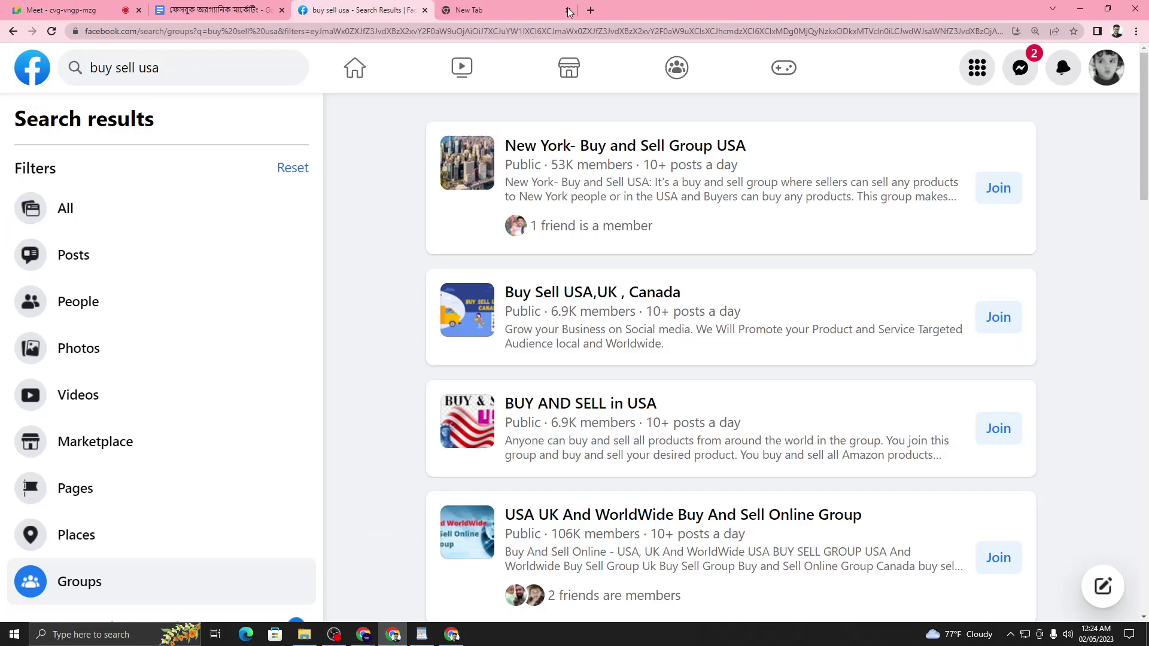
pyautogui.moveTo(702, 405)
pyautogui.scroll(-2, 1147, 390)
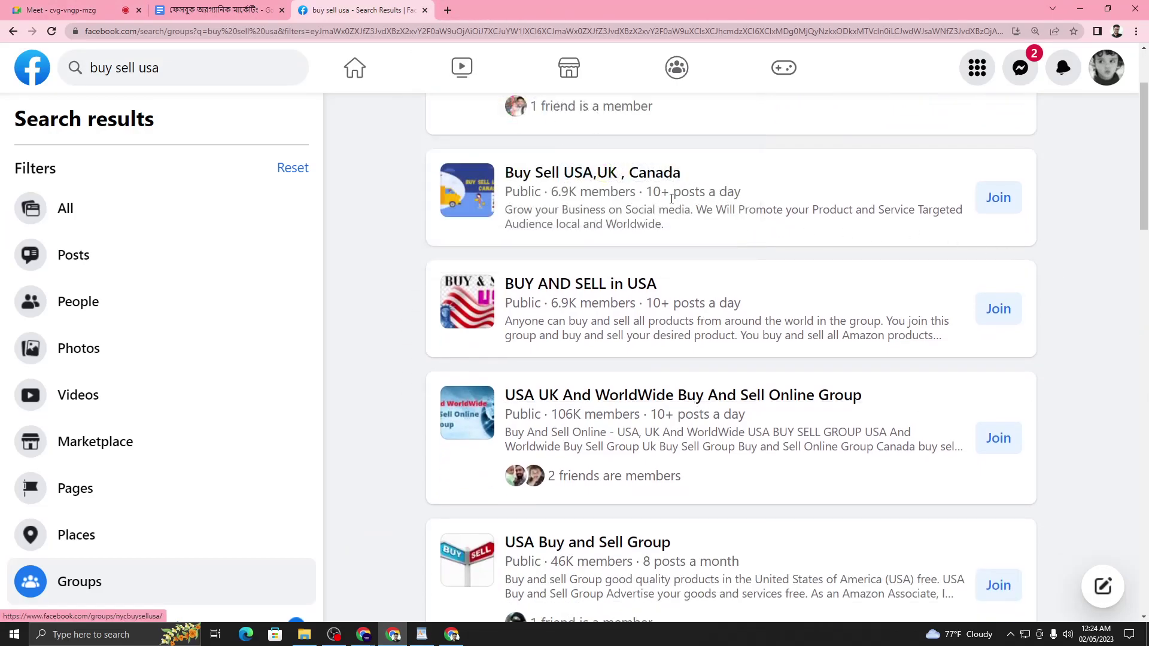
# - Review the results' member counts, highlighting the 6.9K and USA UK group's 106K figures
pyautogui.doubleClick(558, 197)
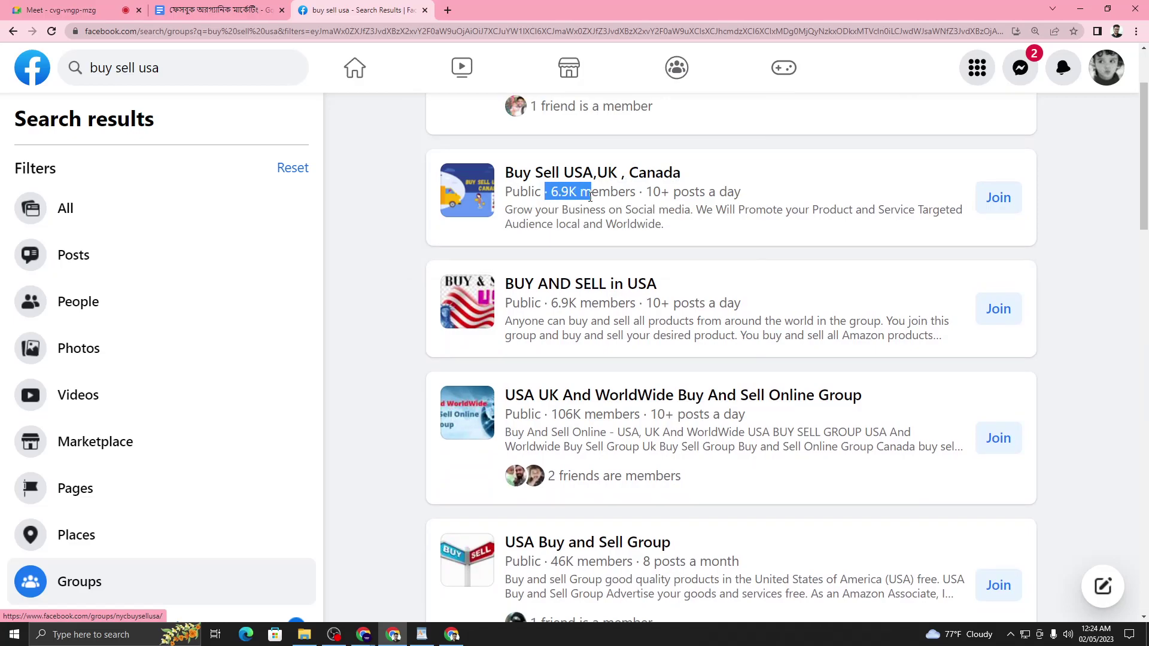
pyautogui.moveTo(558, 197); pyautogui.dragTo(642, 189)
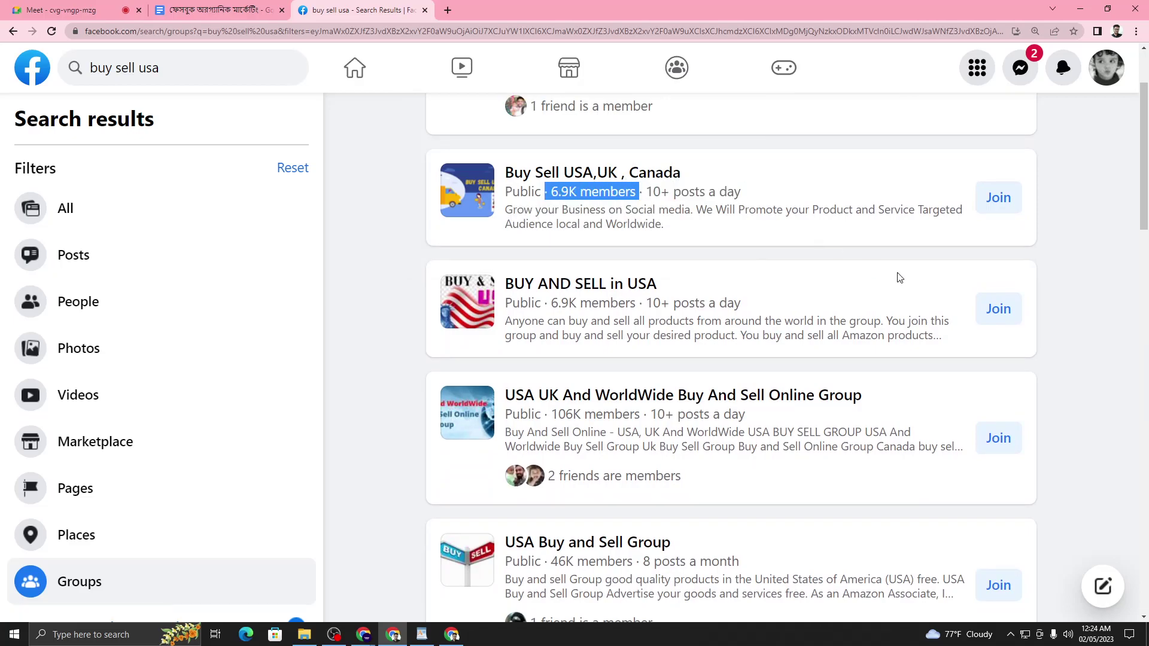
pyautogui.scroll(-2, 794, 333)
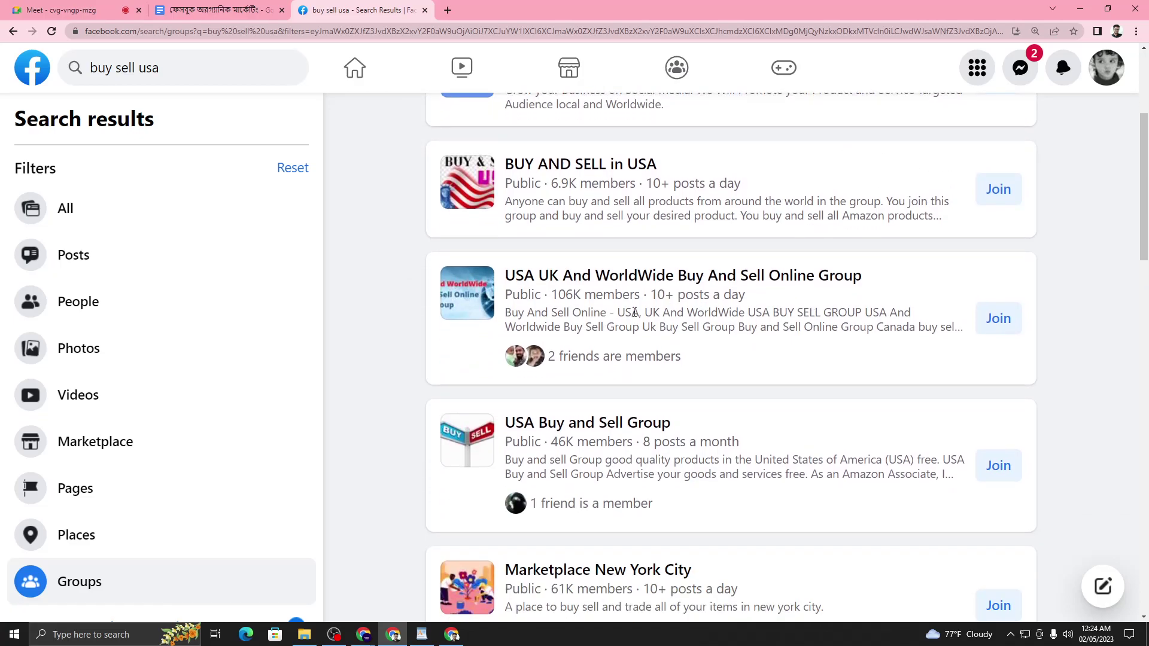
pyautogui.moveTo(551, 296); pyautogui.dragTo(651, 295)
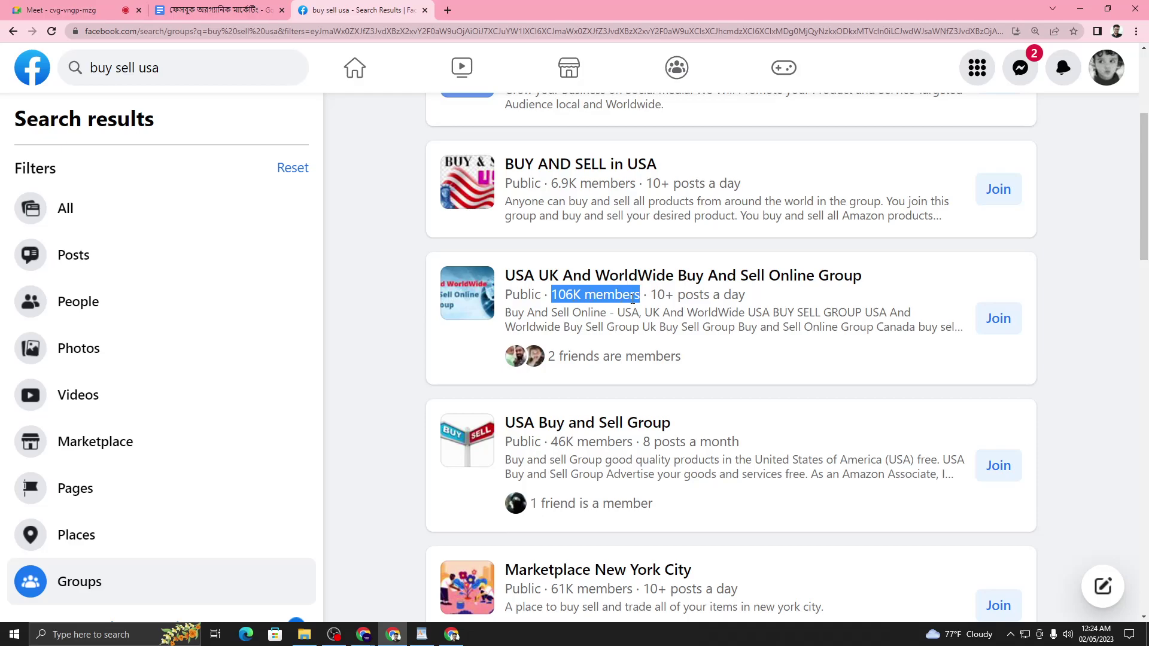
pyautogui.click(830, 317)
pyautogui.moveTo(681, 295); pyautogui.dragTo(735, 304)
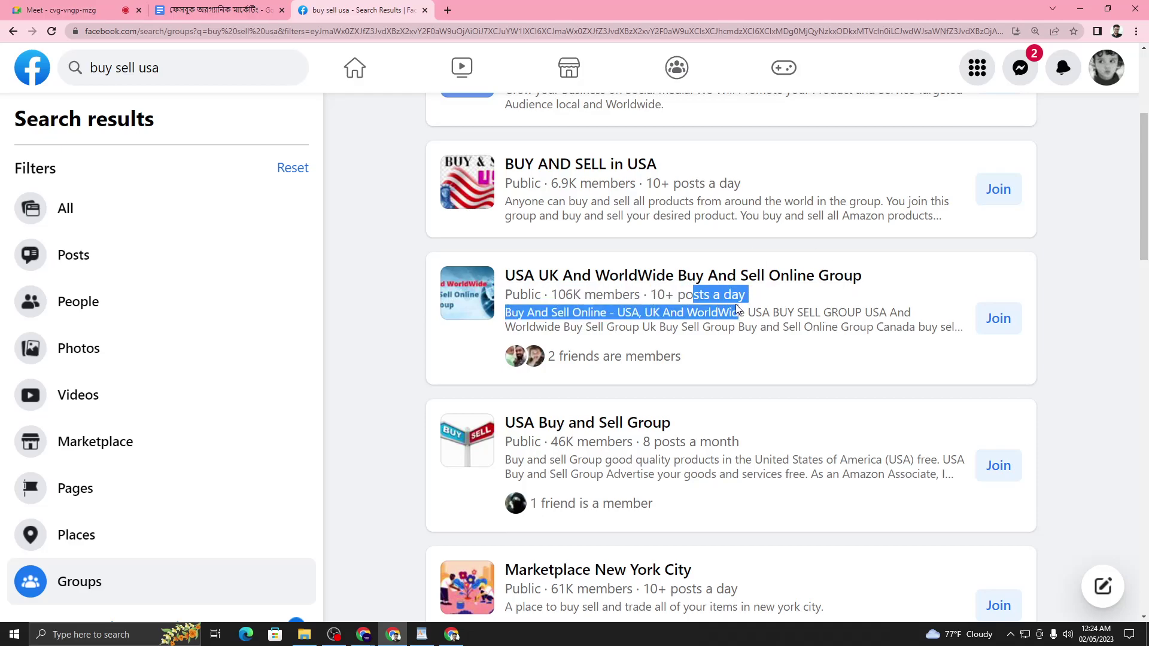
pyautogui.click(848, 305)
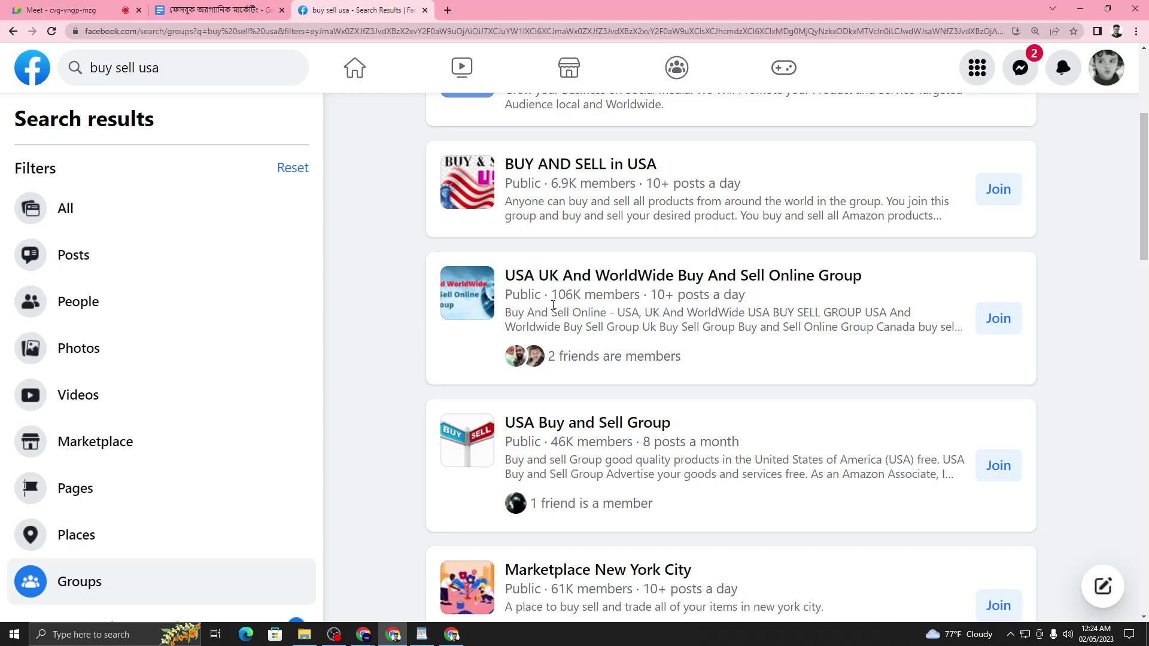
pyautogui.moveTo(558, 297); pyautogui.dragTo(582, 297)
pyautogui.click(770, 328)
# - Request to join USA UK And WorldWide Buy And Sell Online Group, agreeing to its rules
pyautogui.click(1000, 320)
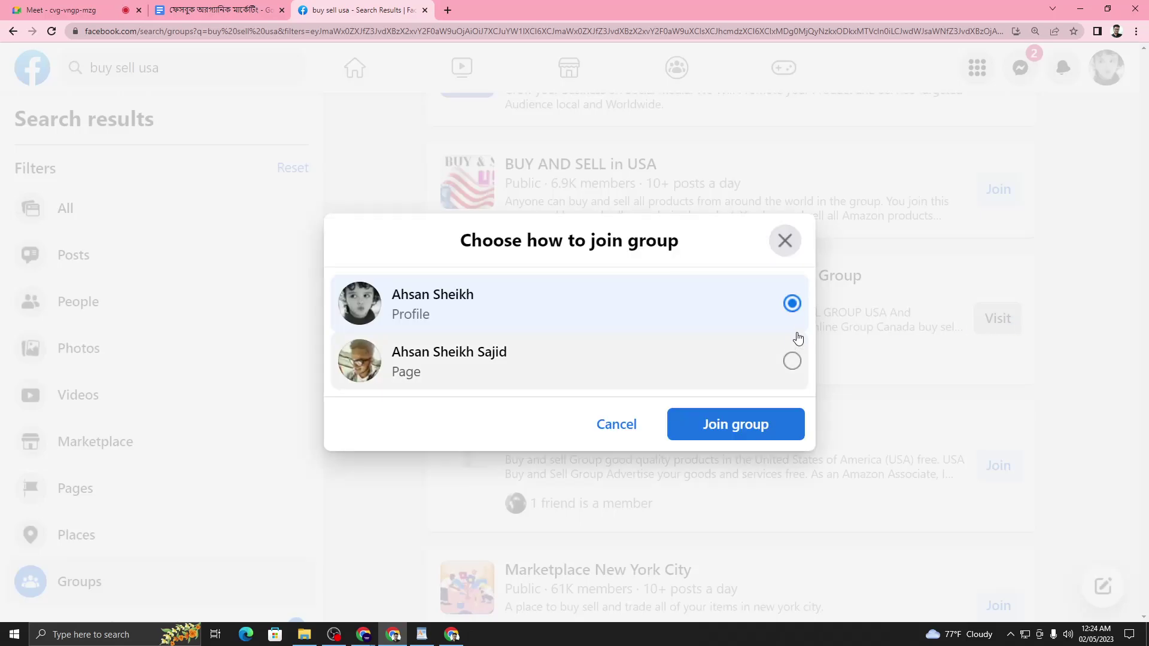
pyautogui.click(746, 429)
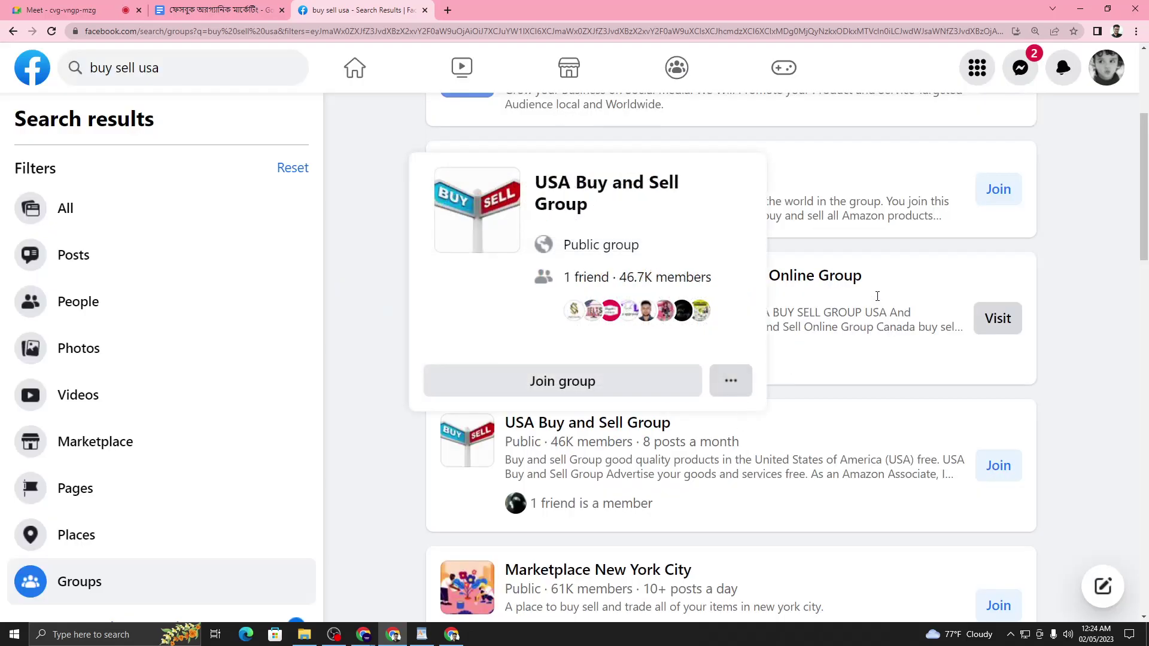
pyautogui.scroll(-2, 417, 313)
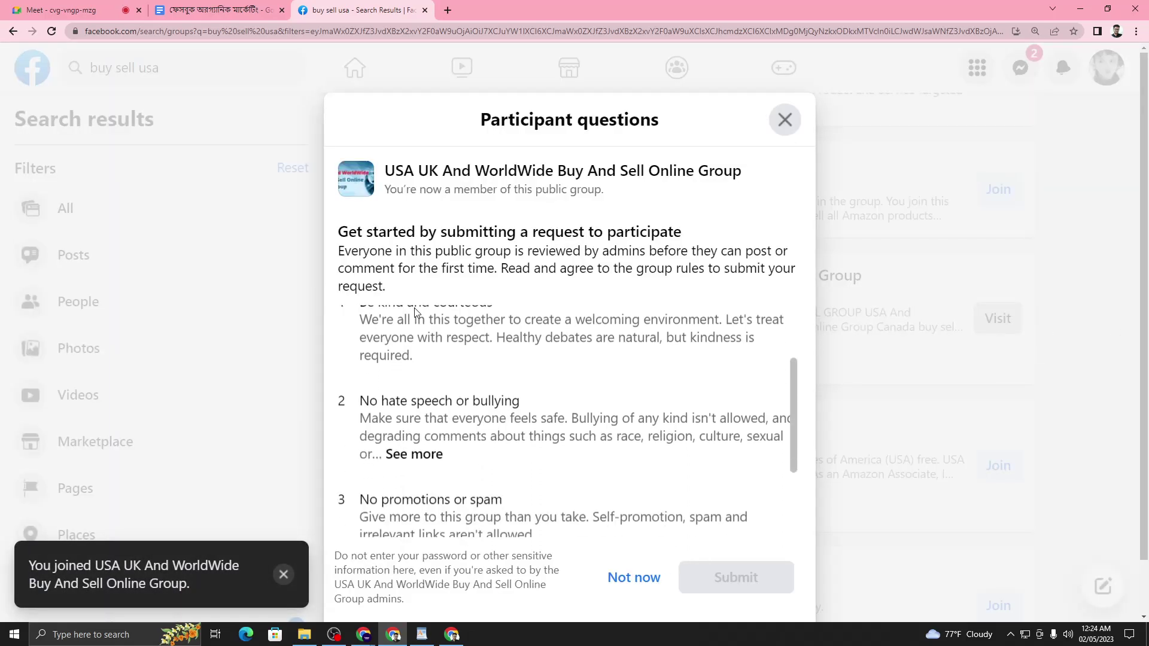
pyautogui.scroll(3, 419, 336)
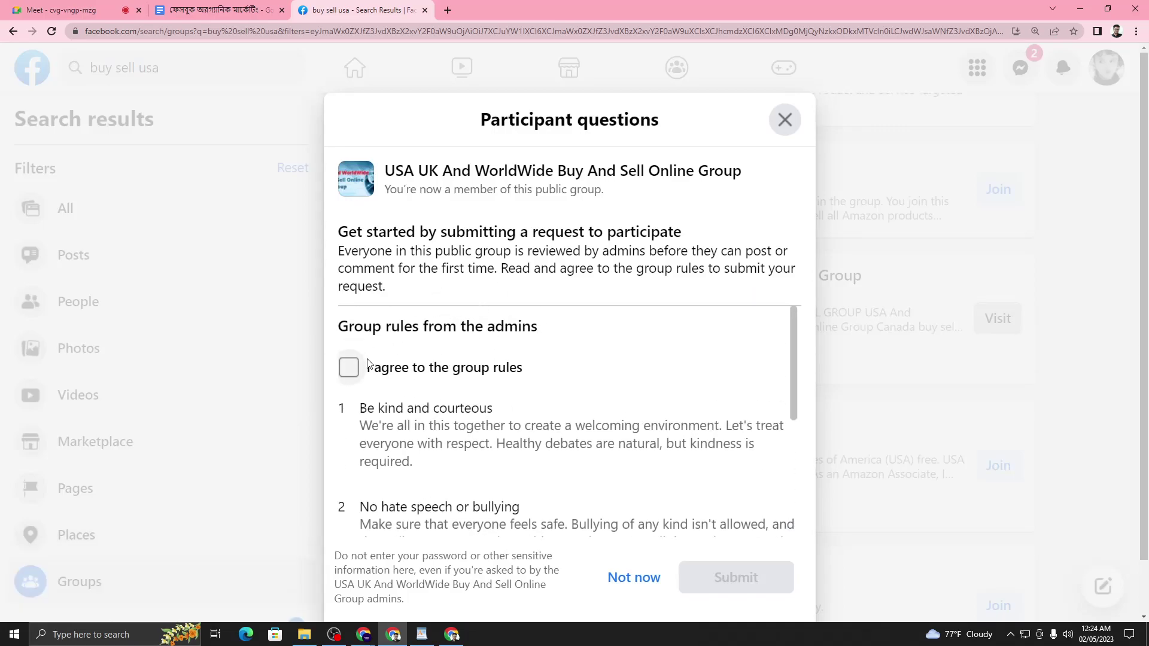
pyautogui.click(350, 368)
pyautogui.scroll(-3, 546, 449)
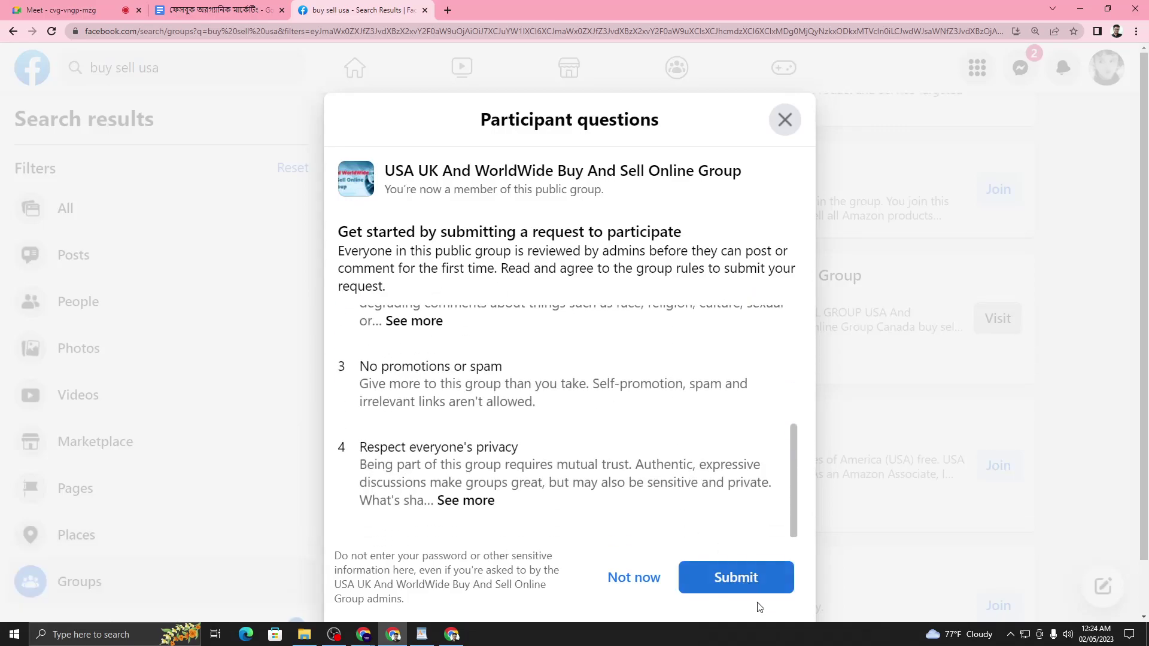
pyautogui.click(745, 575)
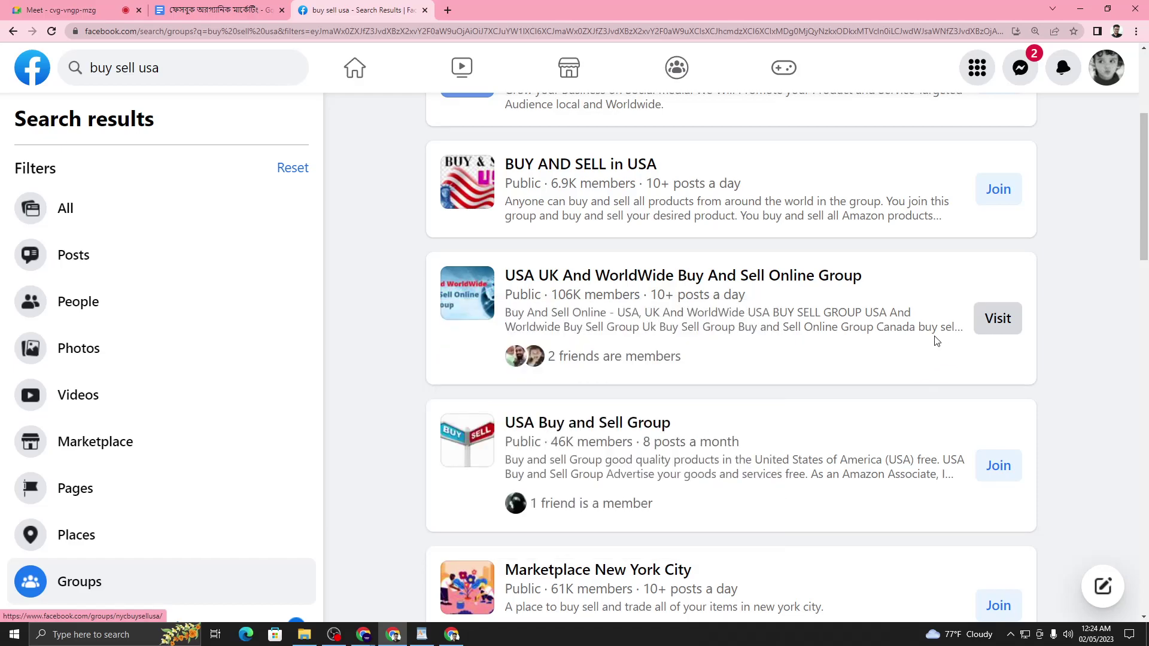
# - Open the USA UK group page in a new tab and copy its address
pyautogui.rightClick(605, 279)
pyautogui.click(634, 295)
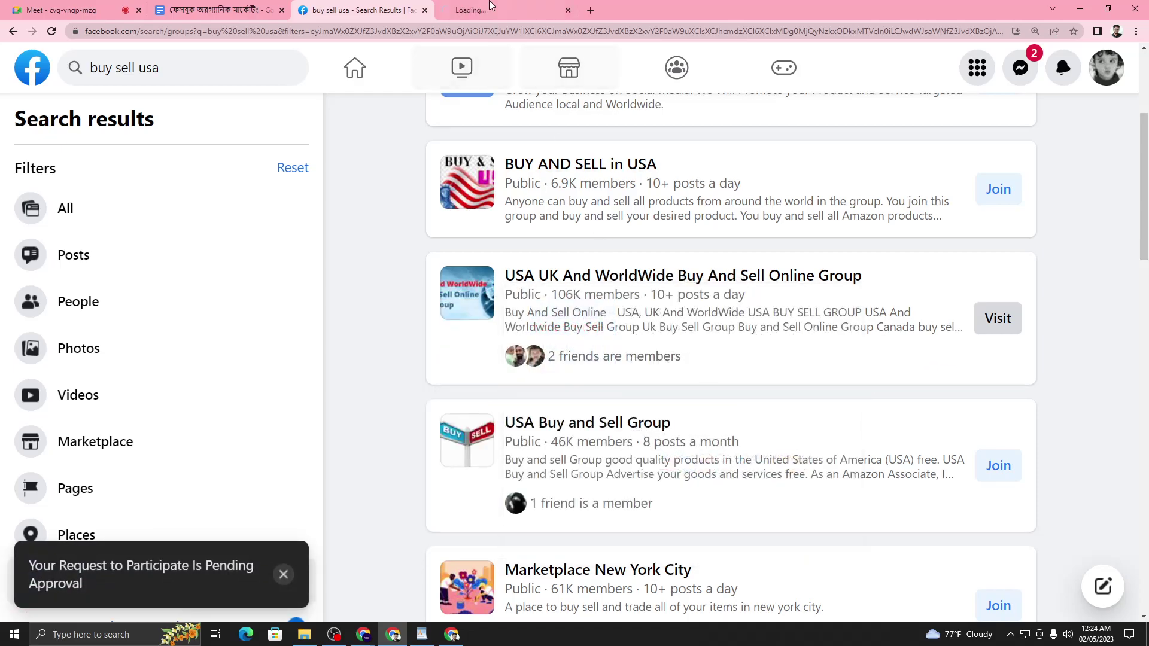
pyautogui.click(468, 12)
pyautogui.click(209, 29)
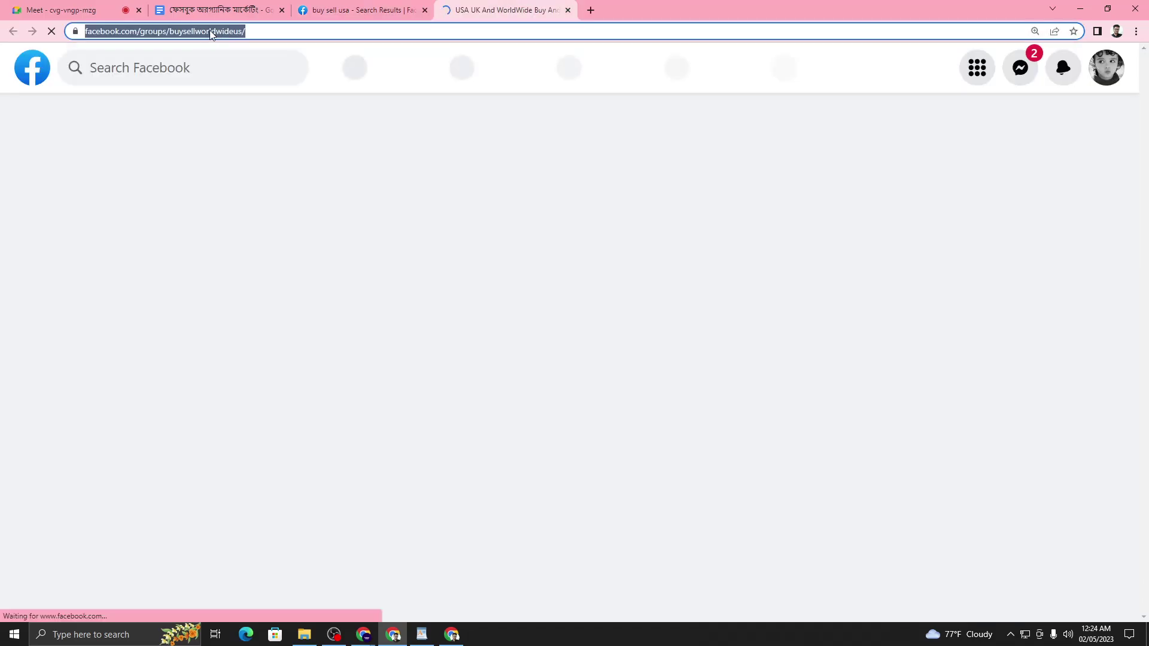
pyautogui.rightClick(209, 30)
pyautogui.click(260, 96)
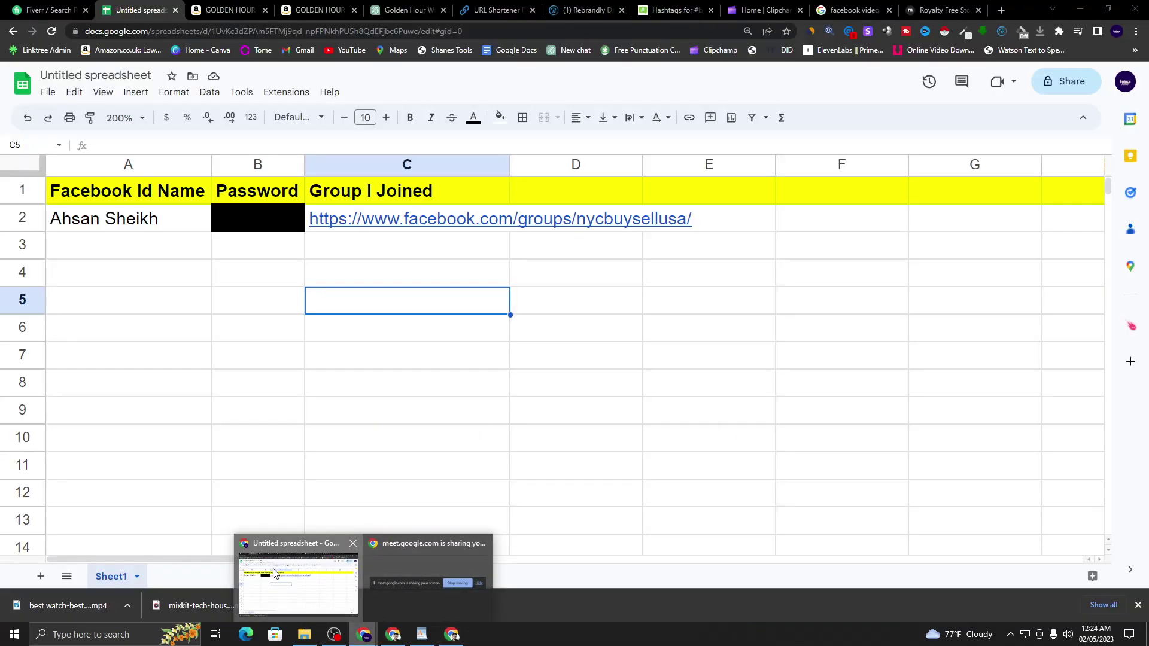
pyautogui.click(277, 573)
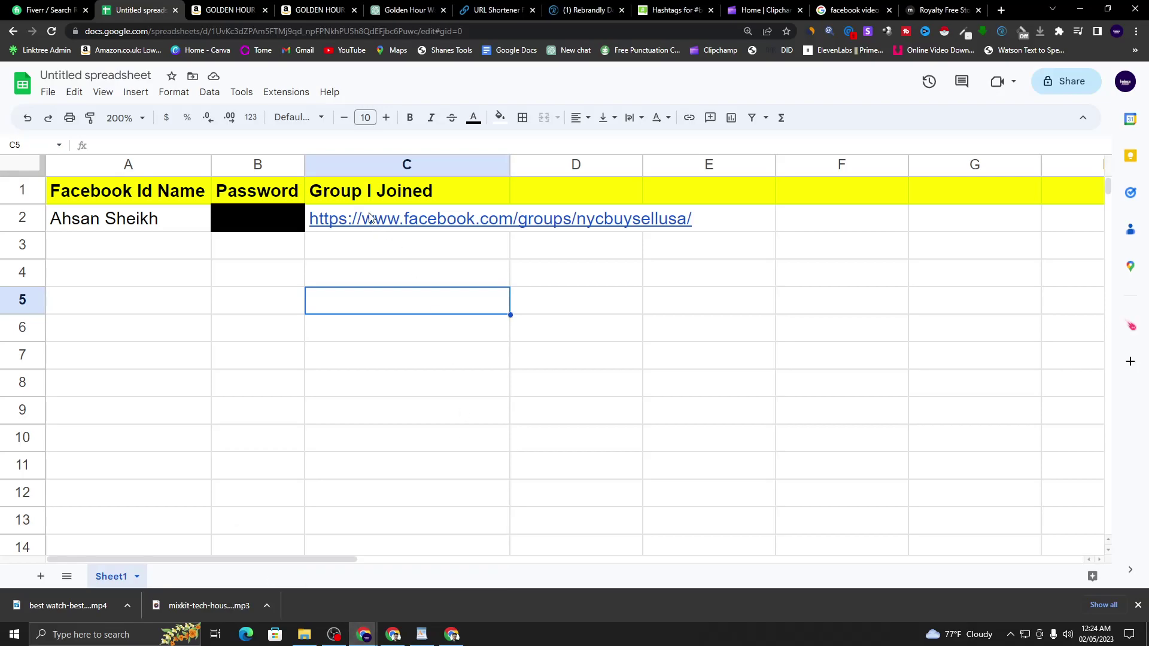
pyautogui.rightClick(367, 243)
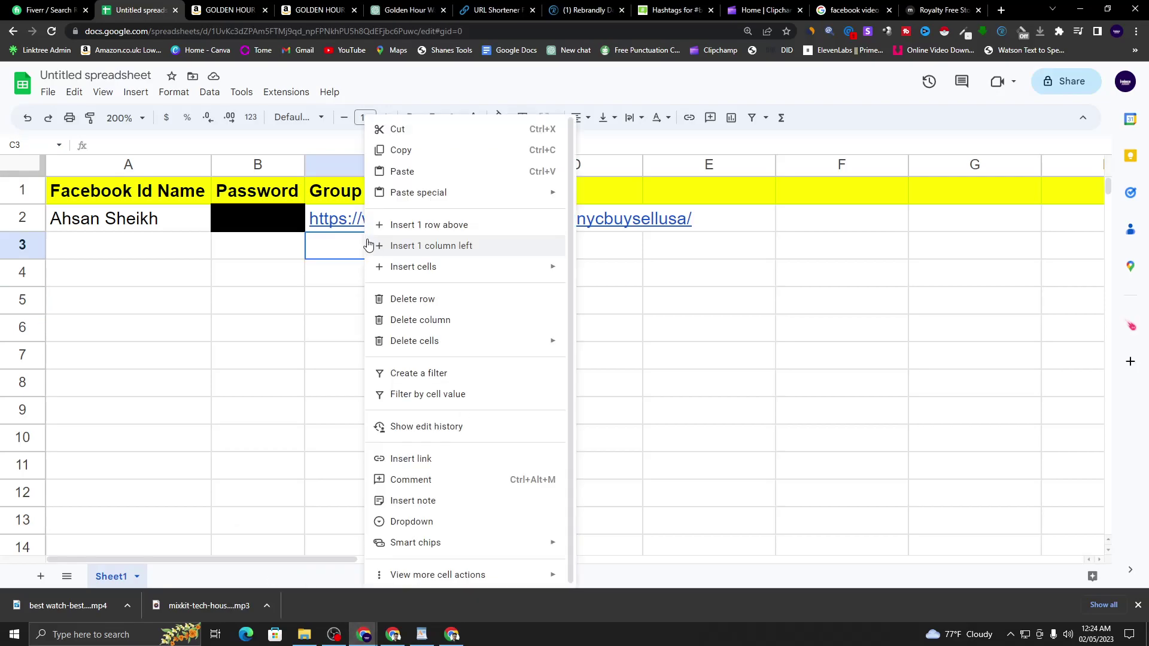
pyautogui.click(399, 170)
pyautogui.click(489, 353)
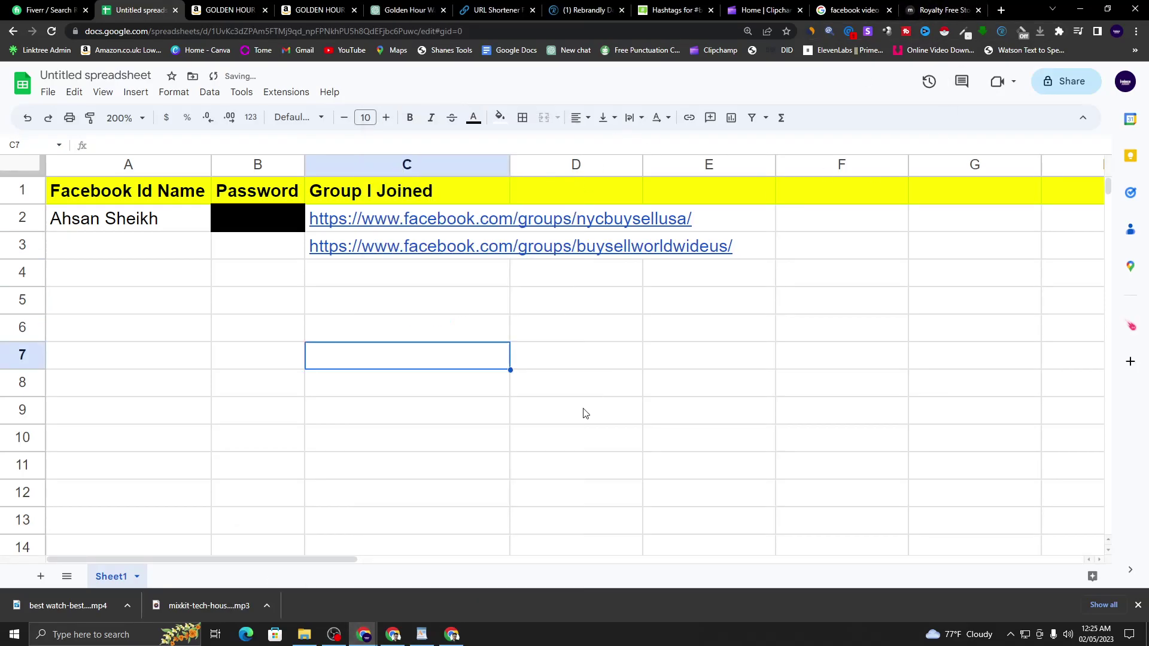
pyautogui.click(393, 634)
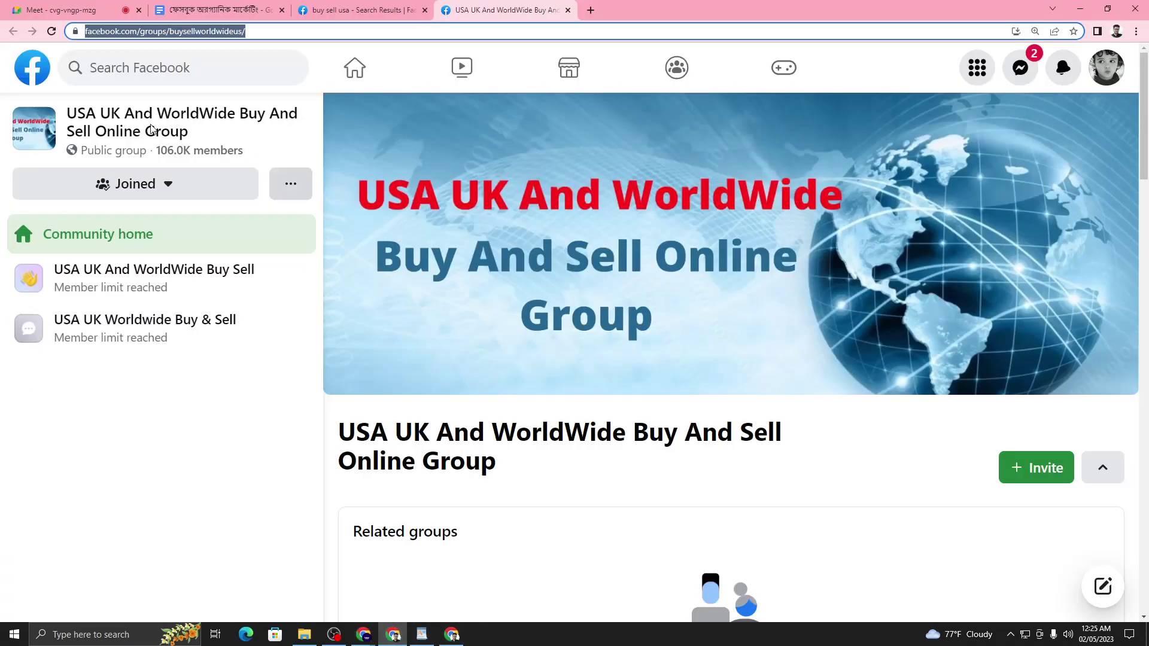
# - Close the USA UK group tab and scroll the results, checking the 8 posts a month figure
pyautogui.click(568, 10)
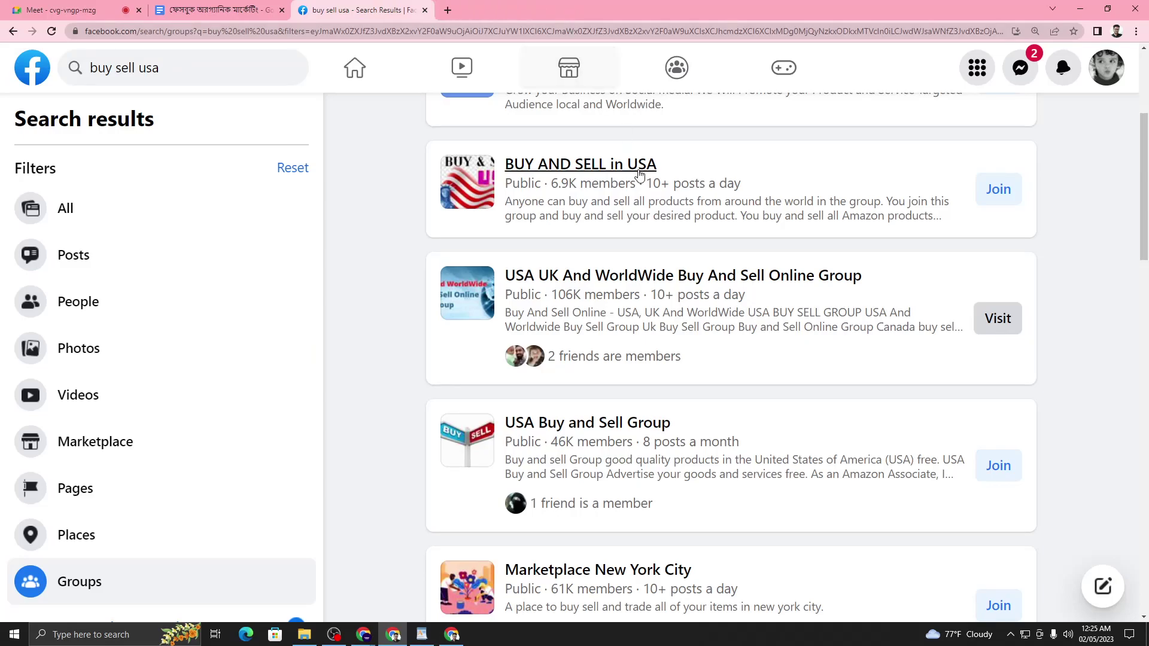
pyautogui.scroll(-3, 634, 160)
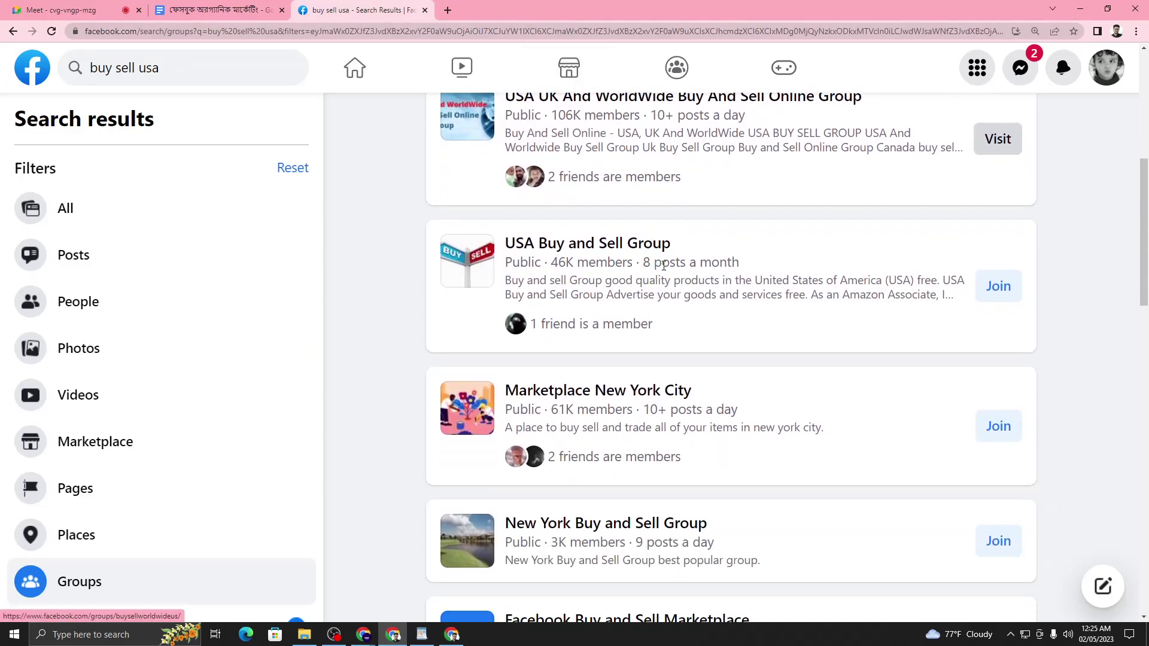
pyautogui.scroll(-1, 658, 267)
pyautogui.moveTo(645, 207); pyautogui.dragTo(825, 202)
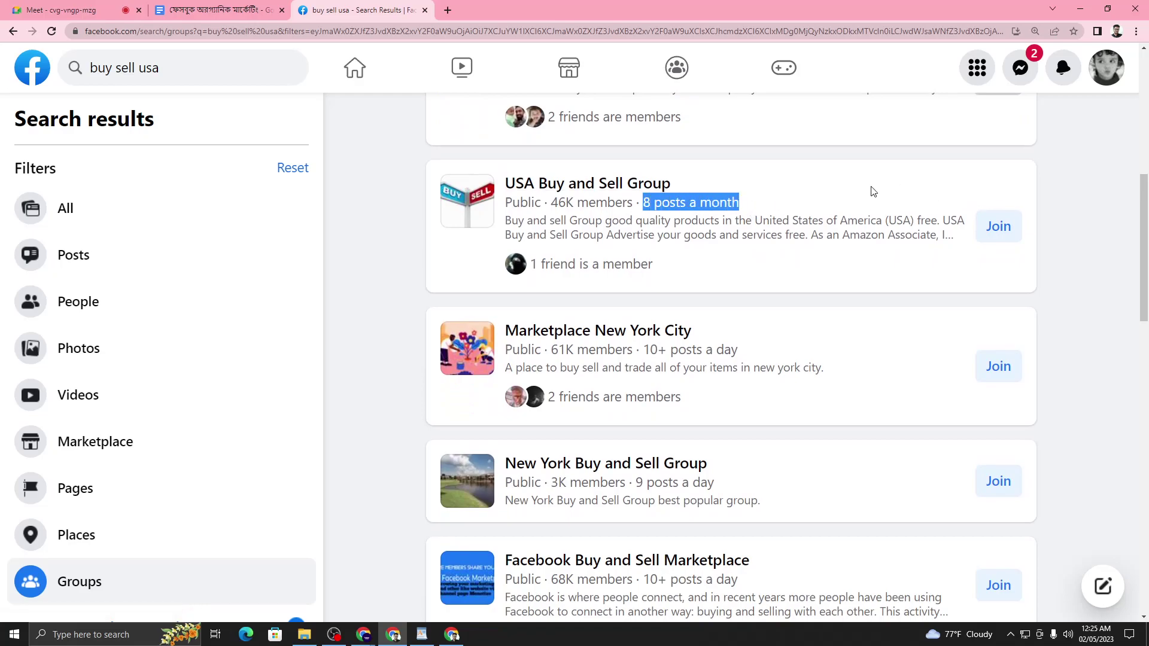
pyautogui.click(652, 219)
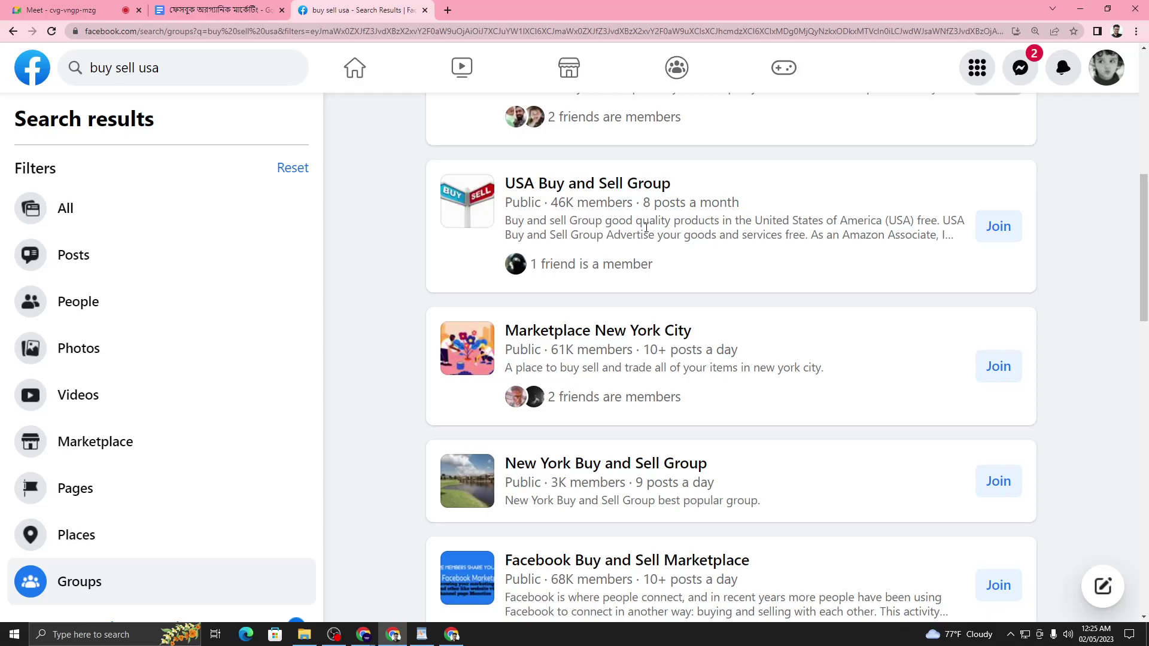
# - Open USA Buy and Sell Group (46K members) in a new tab
pyautogui.rightClick(611, 196)
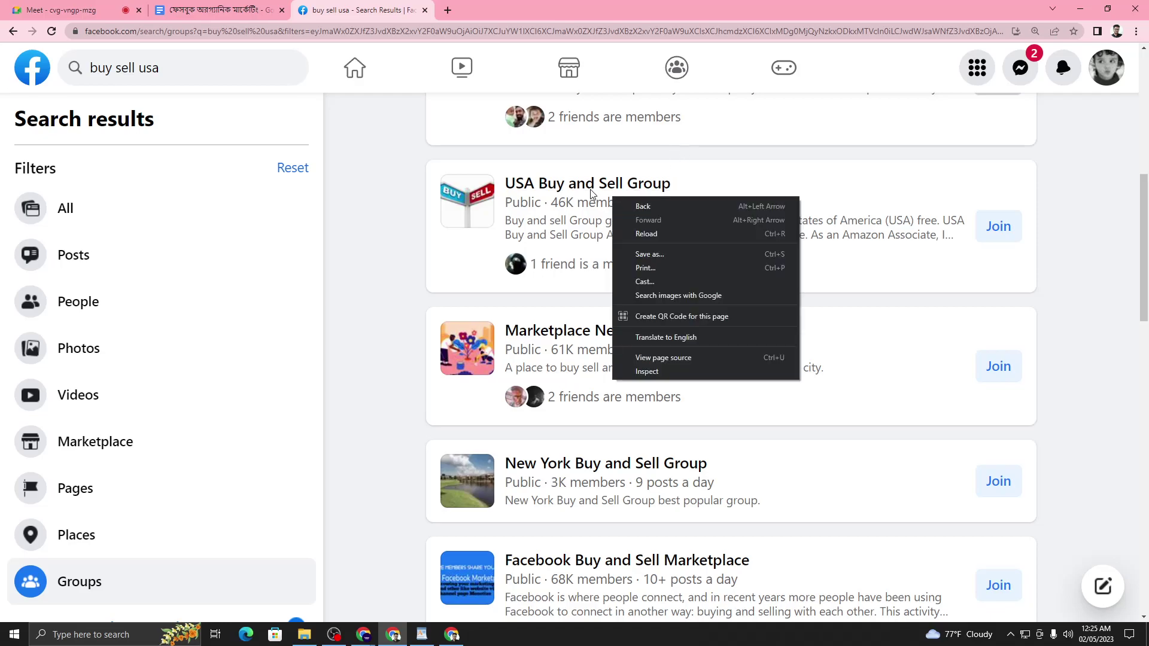
pyautogui.rightClick(591, 190)
pyautogui.click(643, 198)
# - Scroll through USA Buy and Sell Group's feed, then close its tab
pyautogui.click(508, 9)
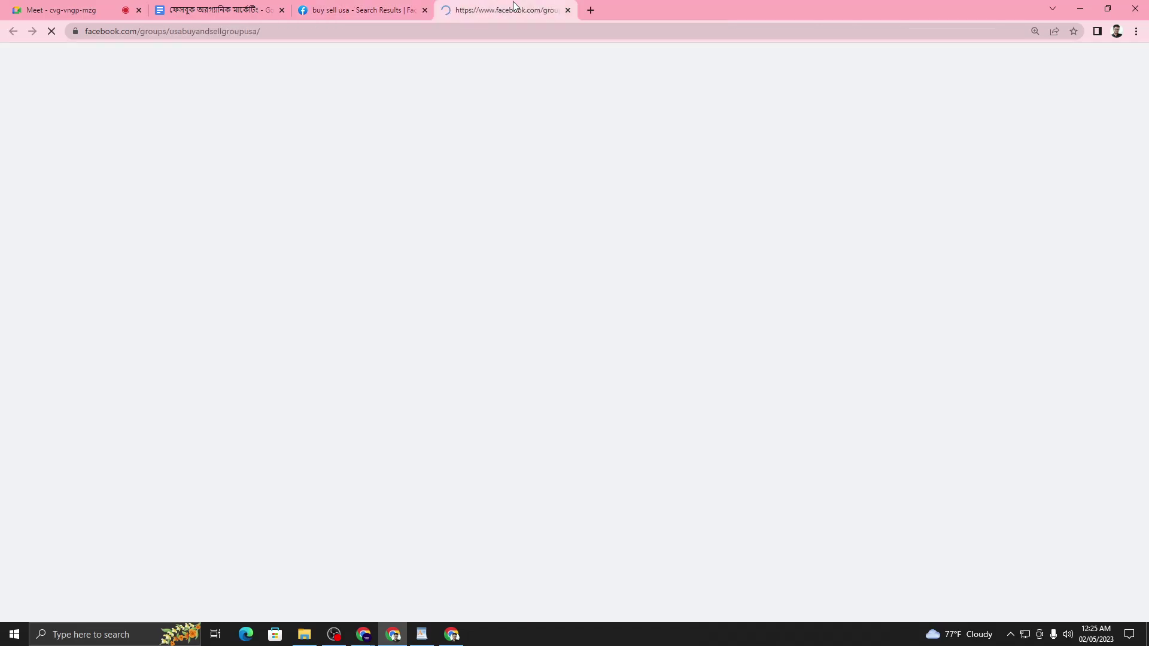
pyautogui.scroll(-1, 656, 247)
pyautogui.scroll(-15, 657, 247)
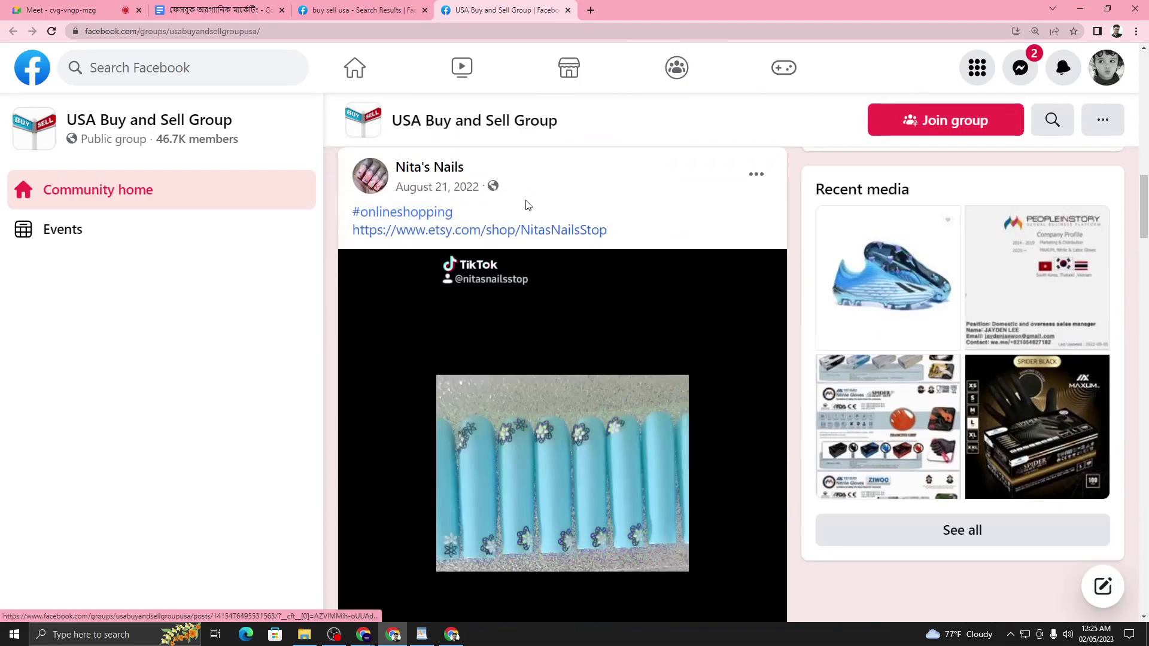
pyautogui.scroll(-5, 533, 230)
pyautogui.scroll(-5, 535, 233)
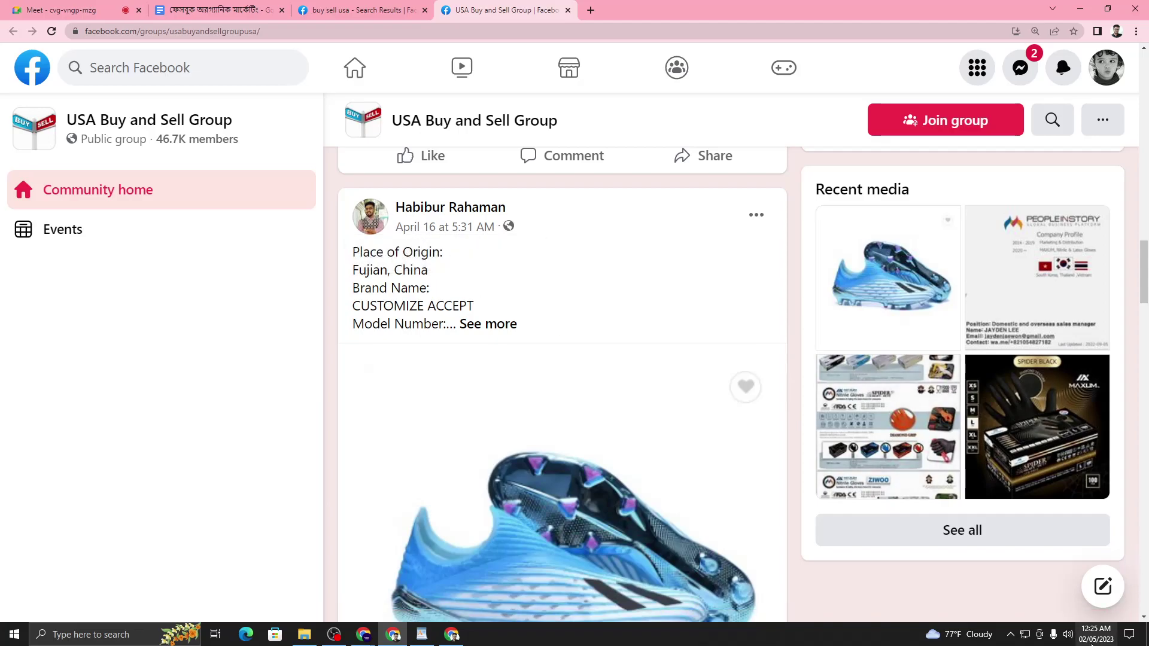
pyautogui.moveTo(1091, 640)
pyautogui.scroll(-12, 687, 423)
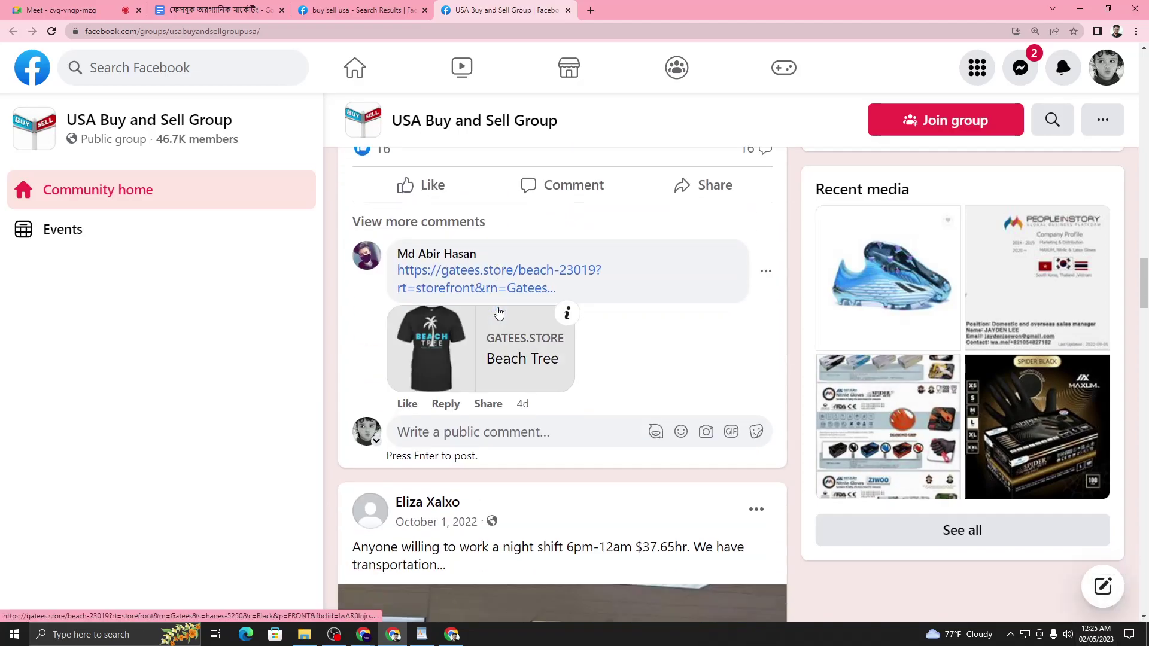
pyautogui.scroll(-15, 531, 423)
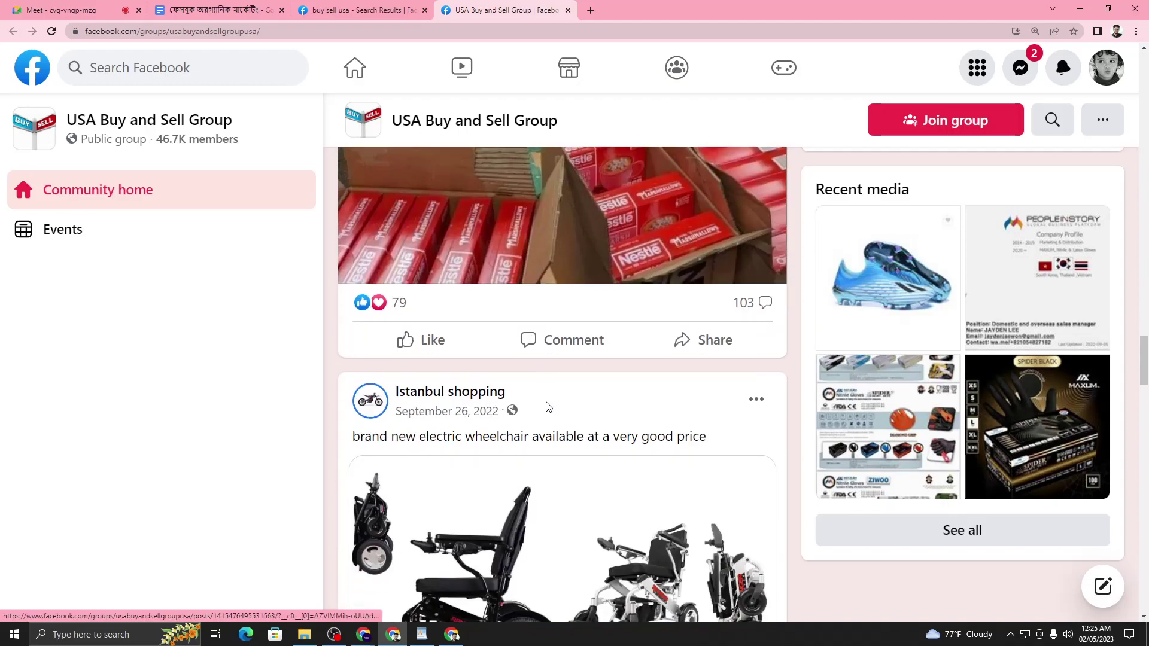
pyautogui.scroll(-2, 549, 403)
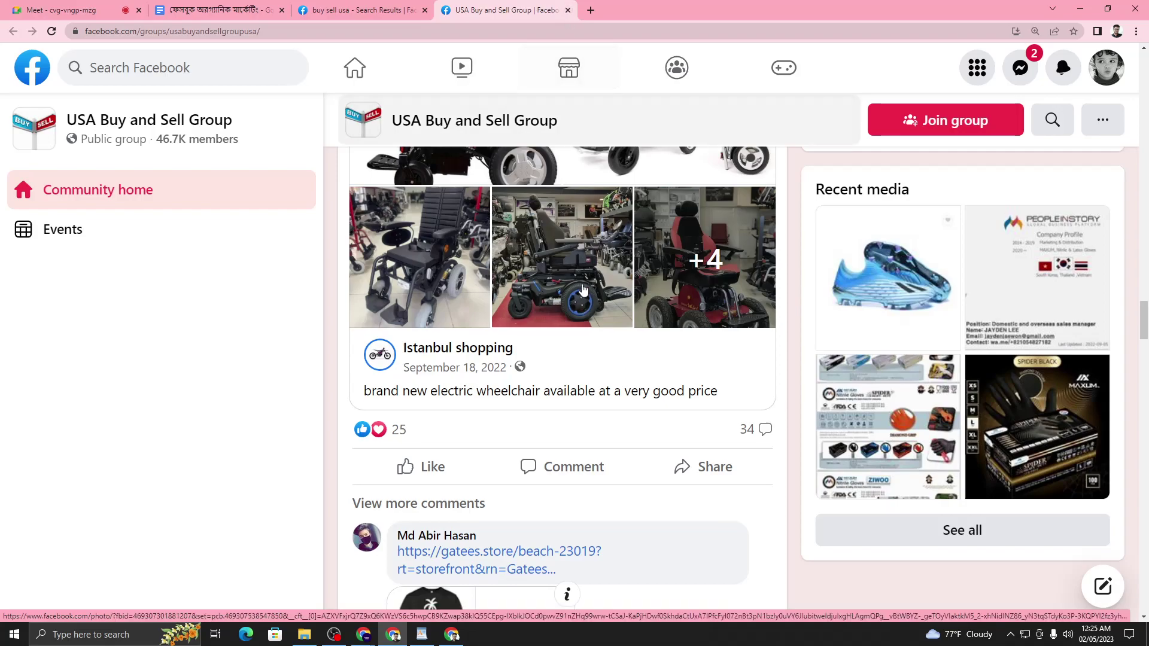
pyautogui.click(568, 10)
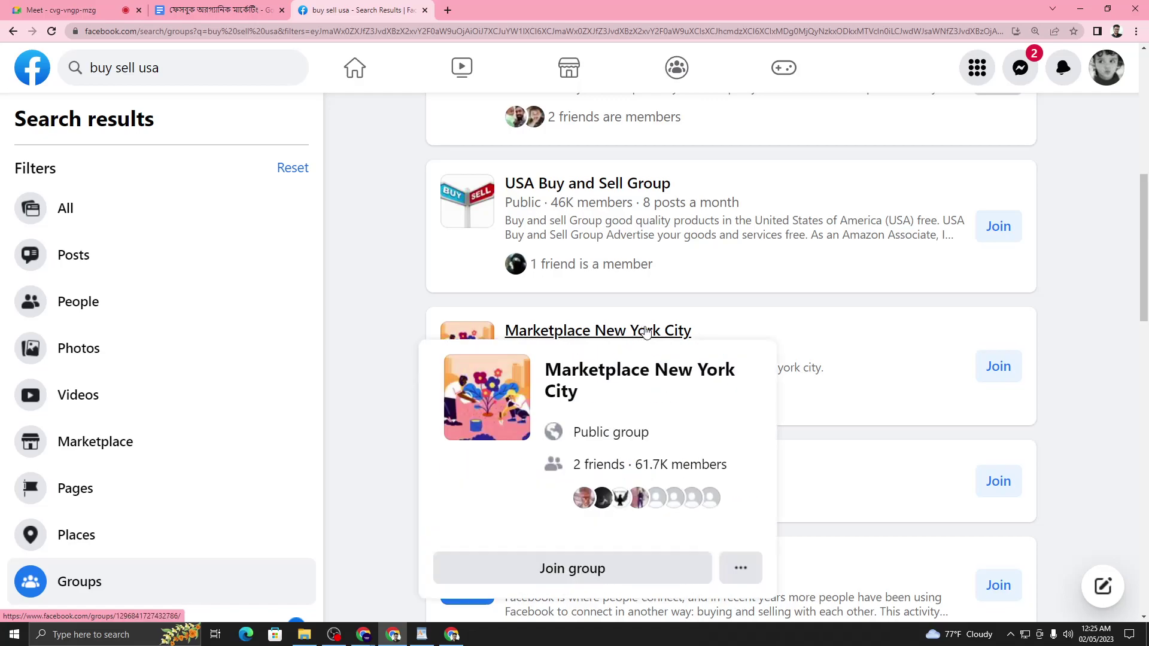
# - Join Marketplace New York City (61.7K members) and open its page in a new tab
pyautogui.click(988, 369)
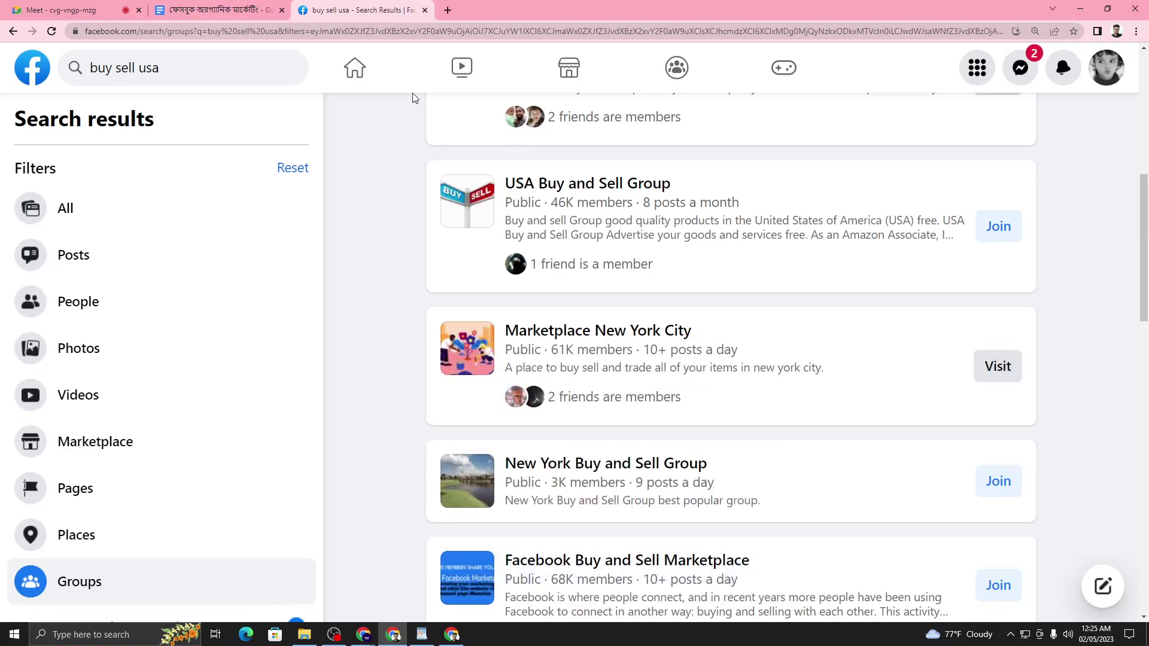
pyautogui.rightClick(587, 332)
pyautogui.click(617, 337)
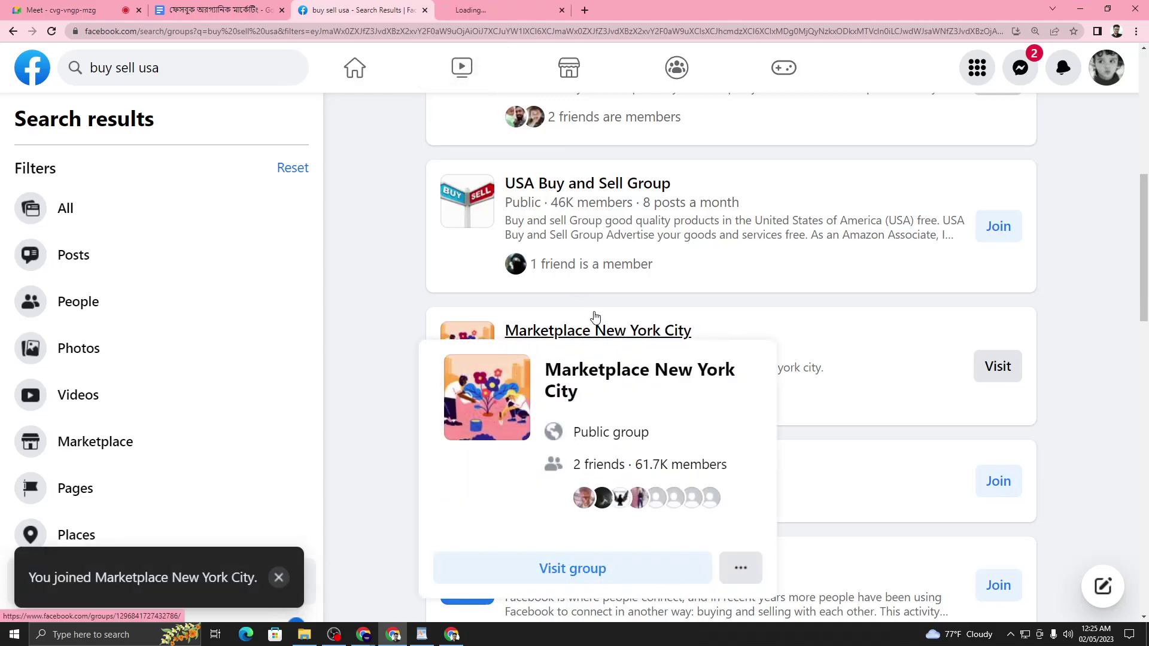
pyautogui.click(452, 9)
# - Copy the Marketplace New York City page address and switch to the spreadsheet window
pyautogui.click(164, 32)
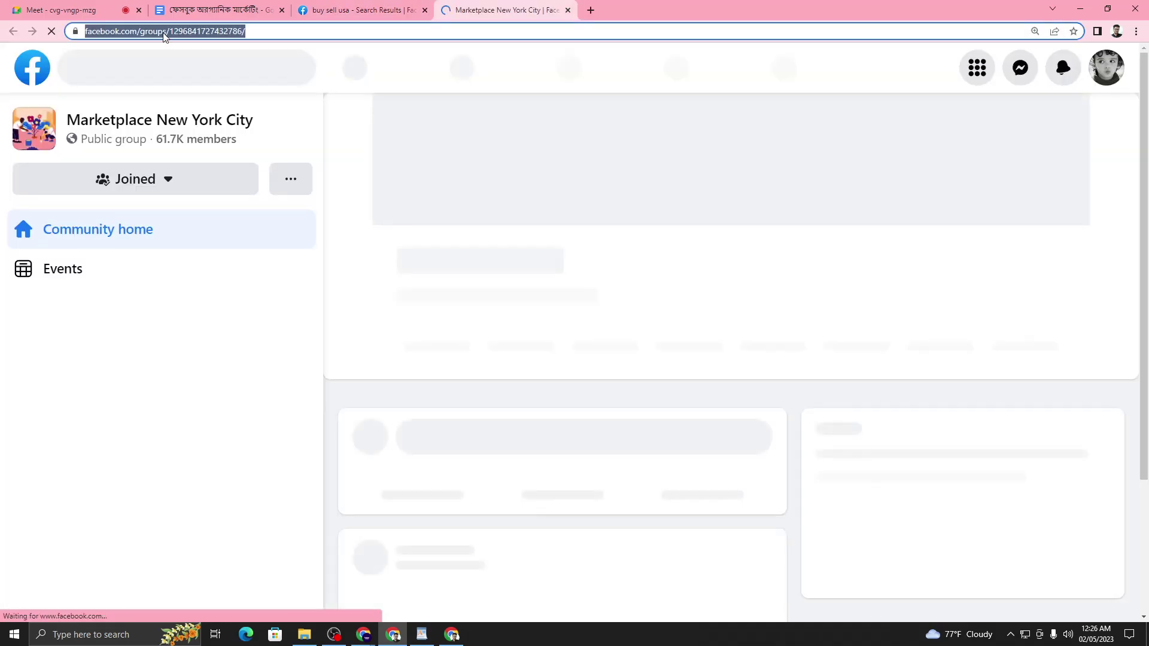
pyautogui.rightClick(161, 31)
pyautogui.click(190, 97)
pyautogui.scroll(-10, 469, 259)
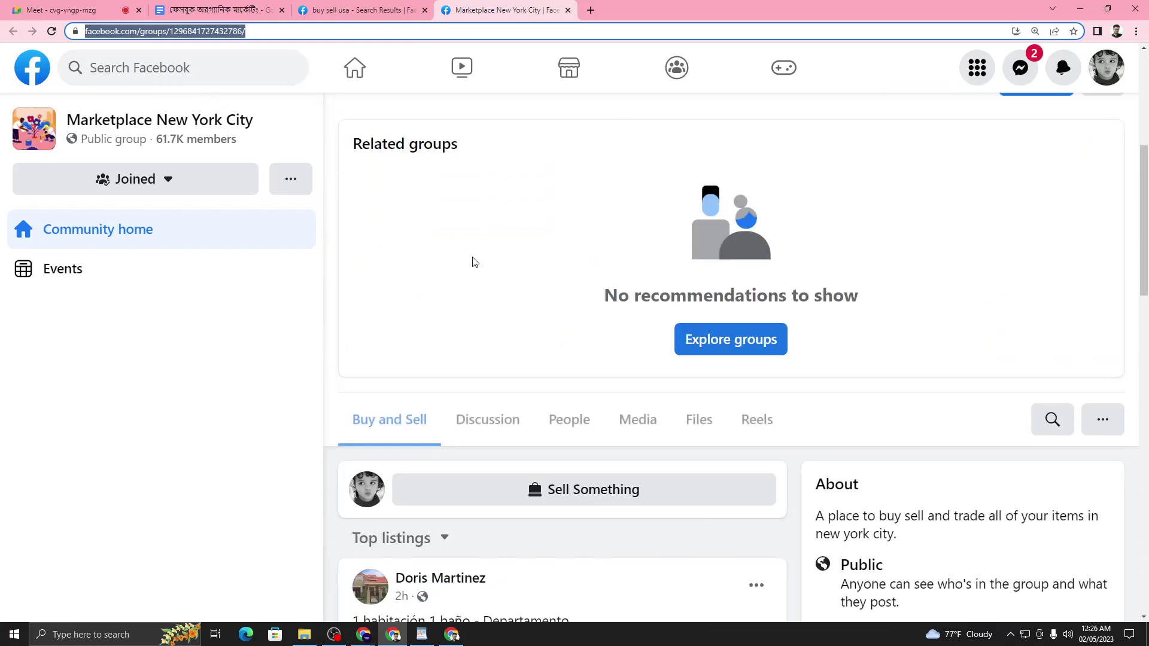
pyautogui.scroll(6, 483, 267)
pyautogui.scroll(4, 486, 271)
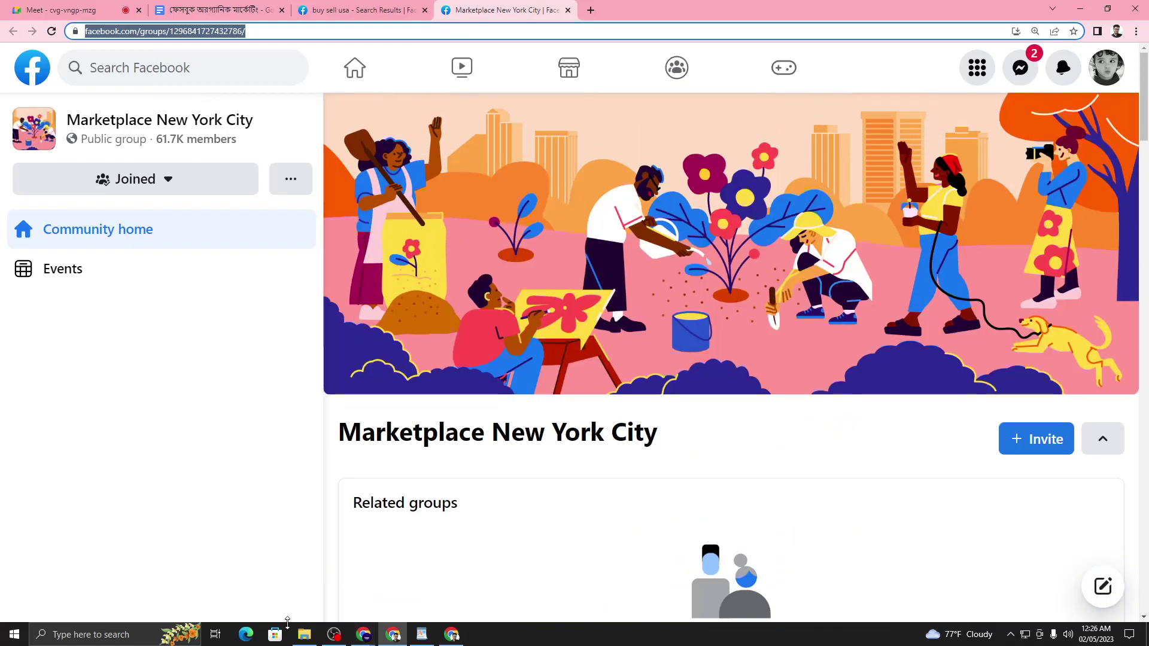
pyautogui.click(362, 636)
pyautogui.click(299, 581)
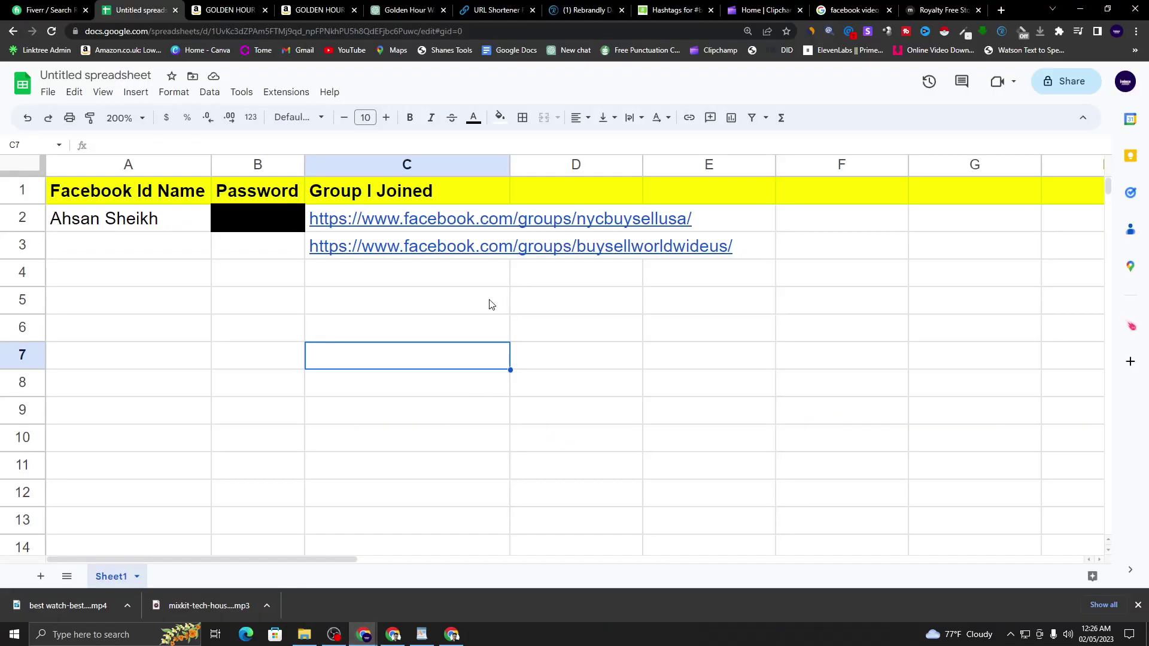
# - Paste the Marketplace New York City group address into cell C4
pyautogui.click(386, 272)
pyautogui.rightClick(386, 272)
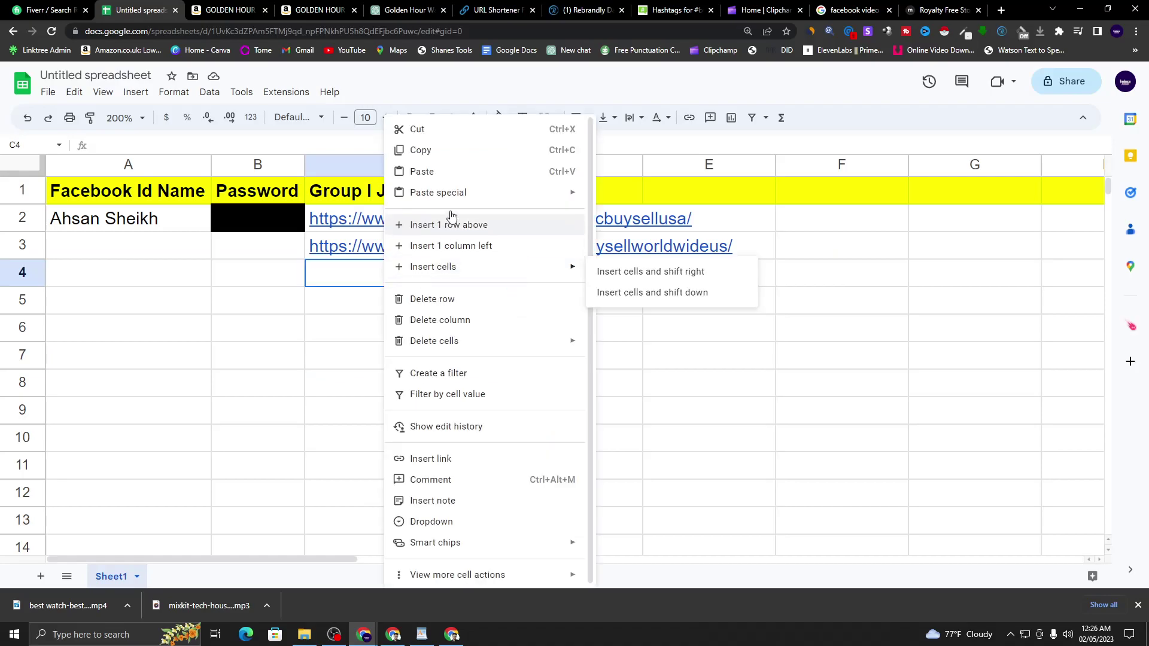
pyautogui.click(455, 170)
# - Click around the empty cells C5–C7, E6 and E12 below the links
pyautogui.click(484, 322)
pyautogui.click(675, 338)
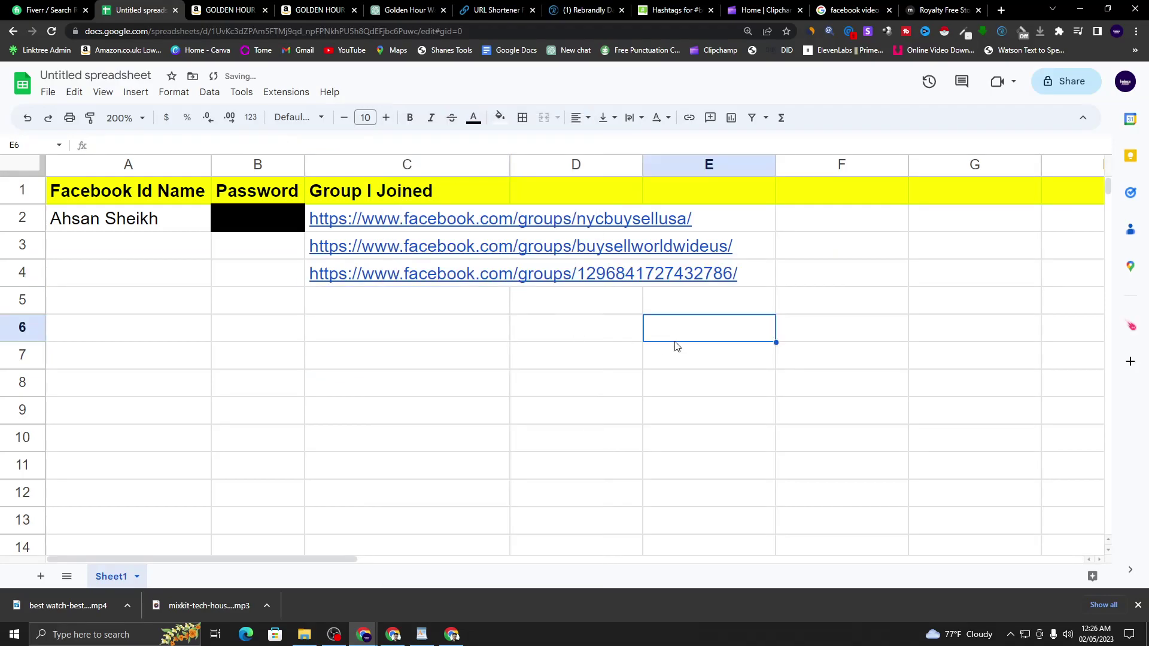
pyautogui.click(480, 308)
pyautogui.click(475, 340)
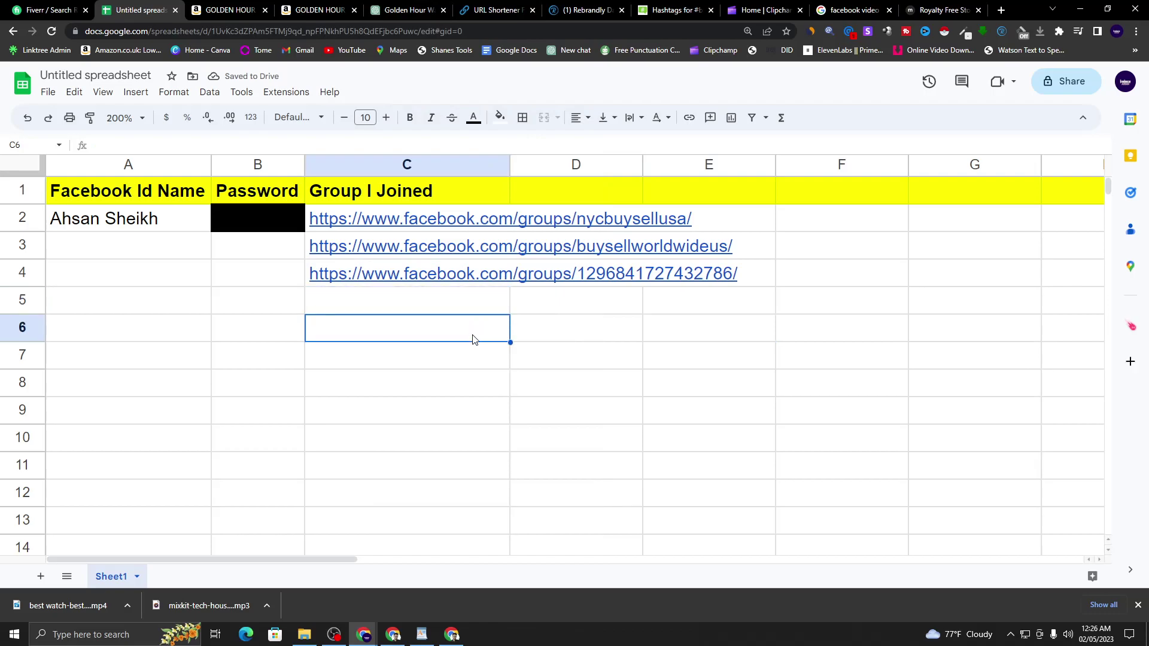
pyautogui.click(472, 374)
pyautogui.click(696, 488)
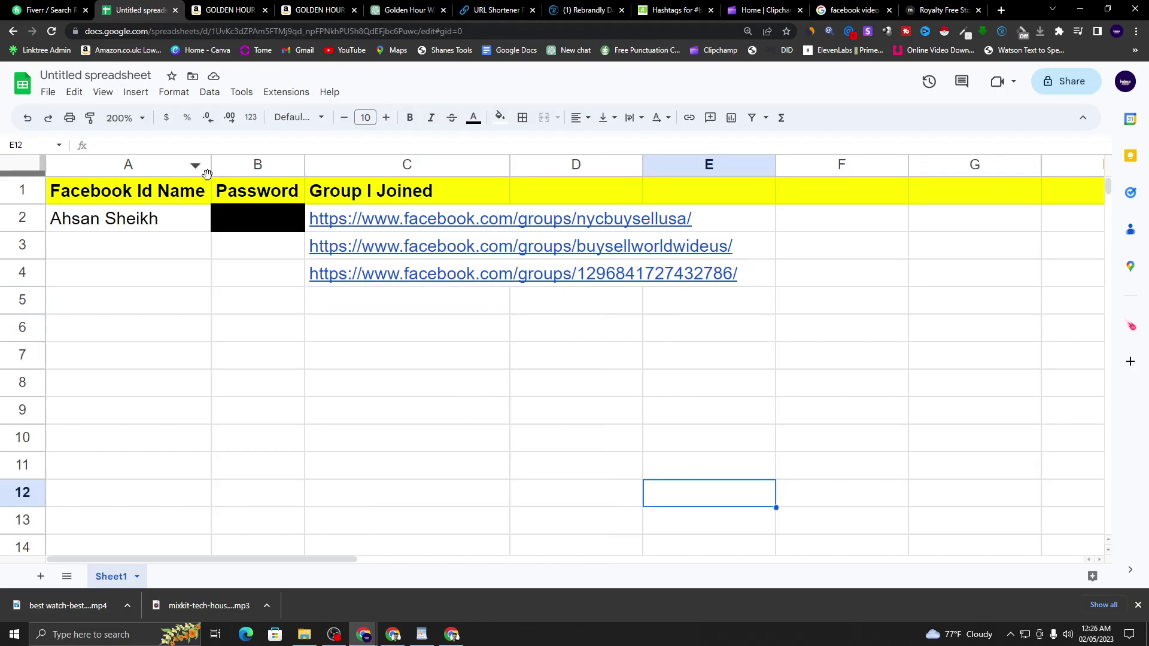
# - Look over the account-name and password cells in columns A–B, ending on cell C5
pyautogui.click(93, 219)
pyautogui.click(243, 221)
pyautogui.click(120, 233)
pyautogui.click(237, 329)
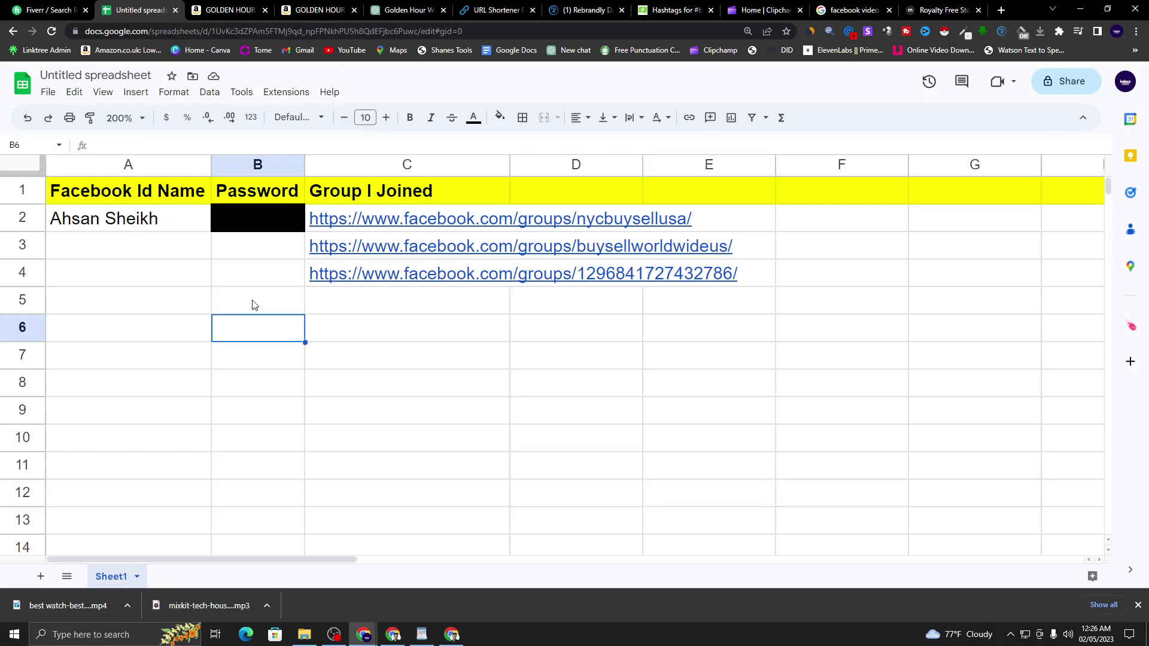
pyautogui.click(334, 332)
pyautogui.click(91, 275)
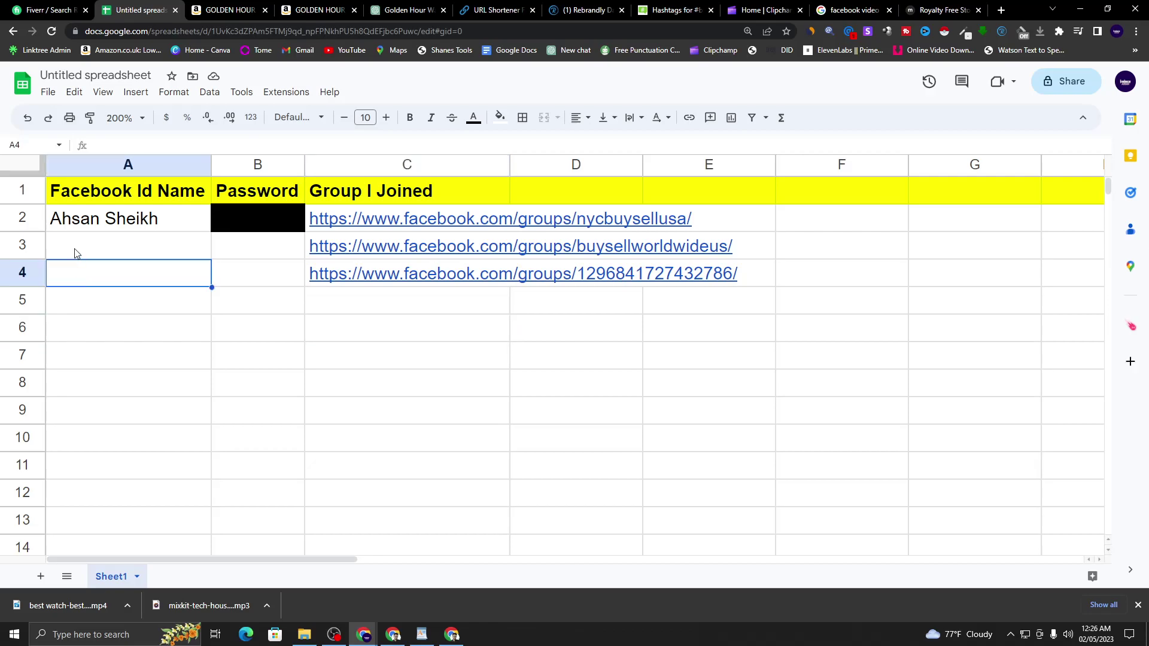
pyautogui.click(1103, 640)
pyautogui.click(1103, 640)
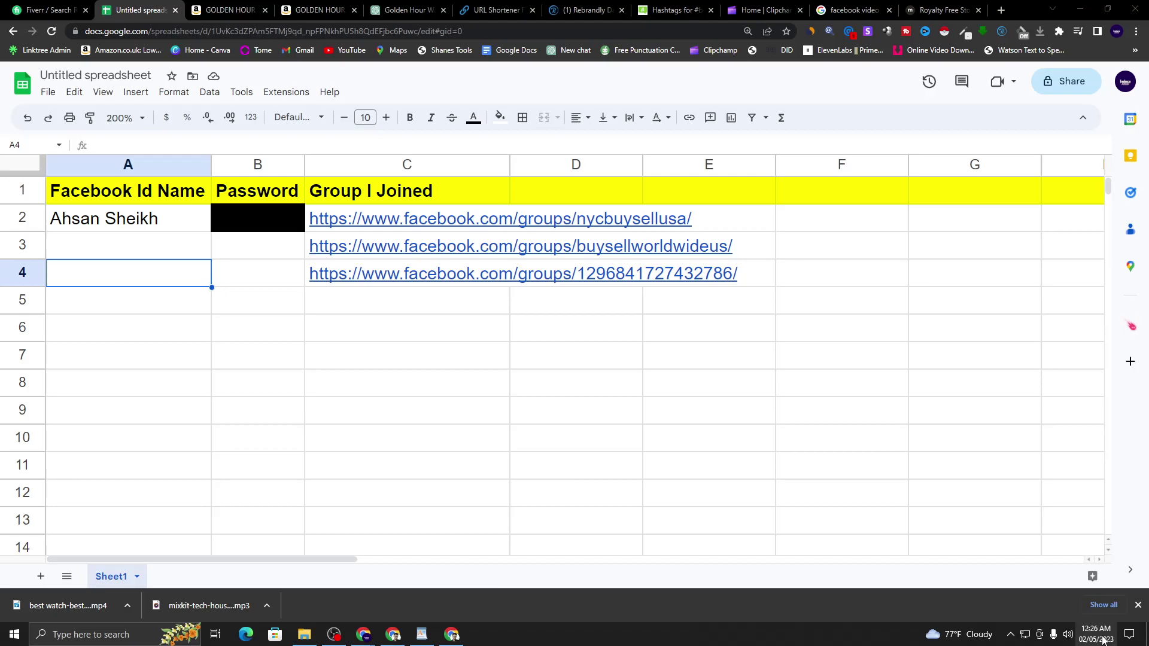
pyautogui.click(131, 308)
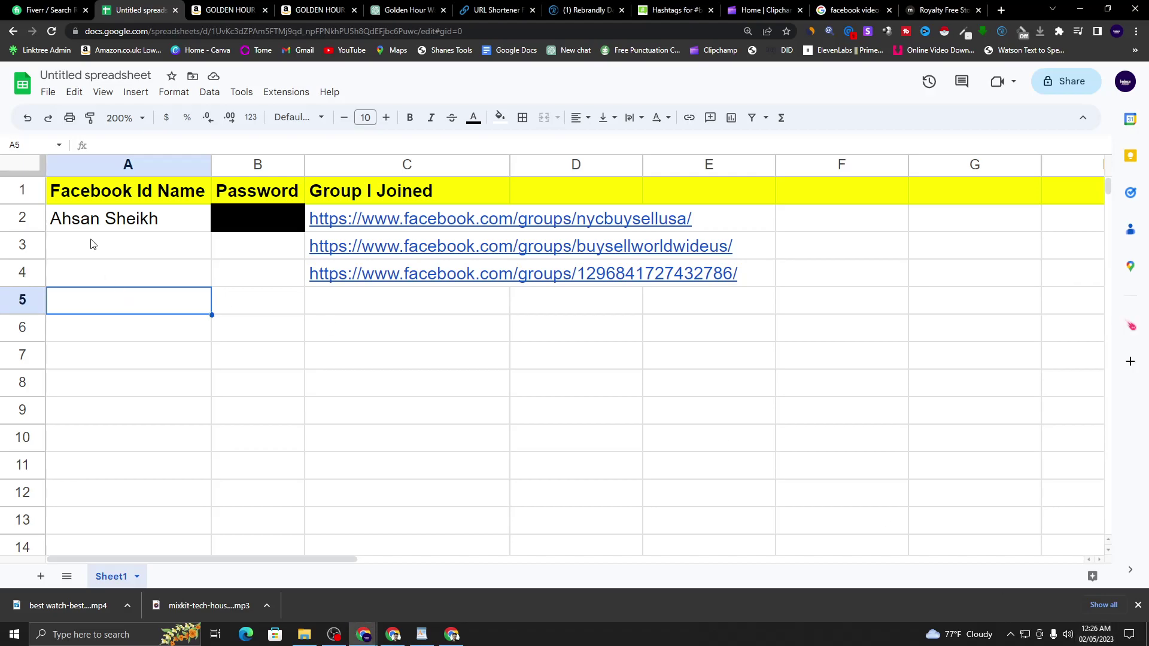
pyautogui.click(98, 221)
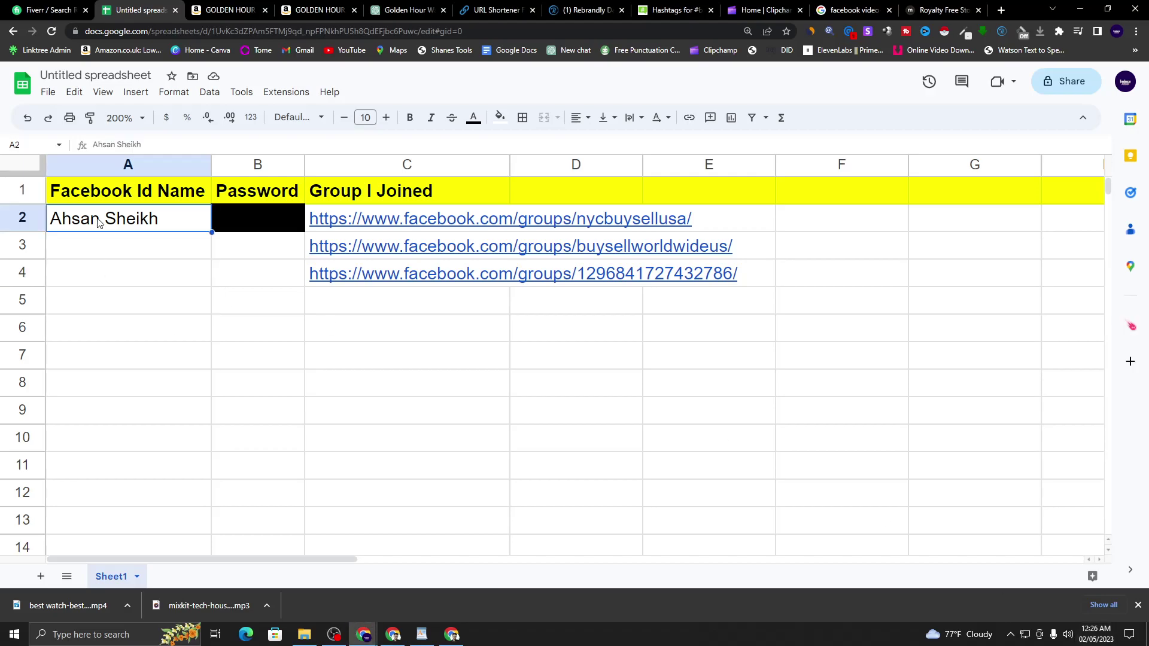
pyautogui.click(489, 309)
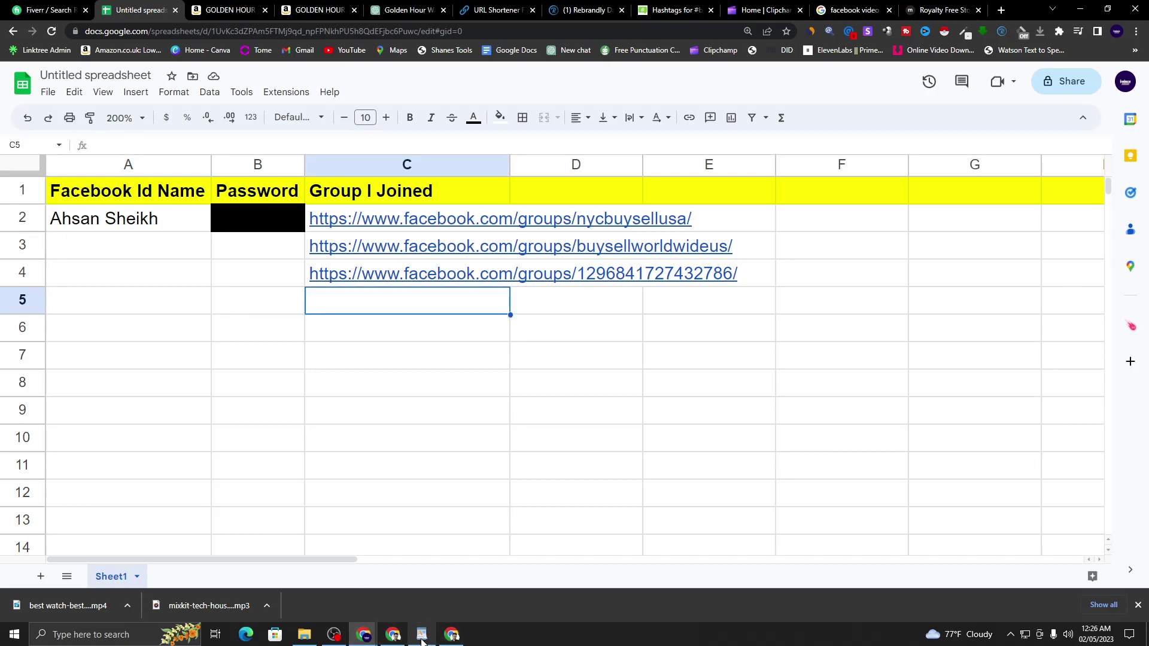
# - Switch to the Chrome window's Google Meet call tab
pyautogui.moveTo(361, 638)
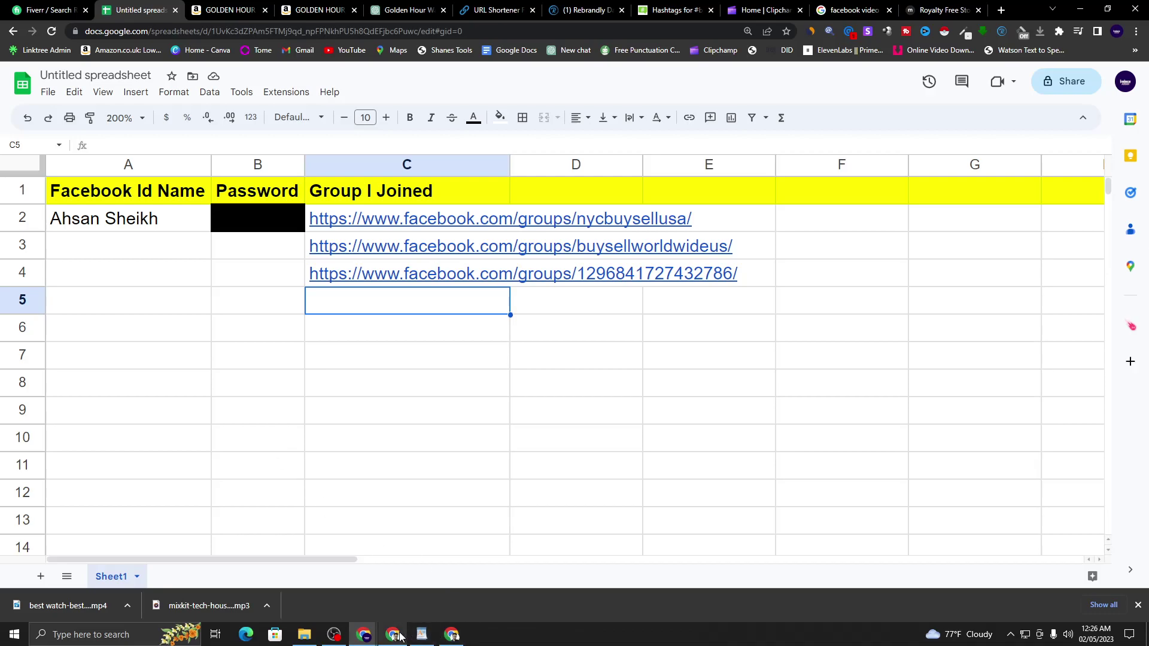
pyautogui.click(393, 634)
pyautogui.click(24, 6)
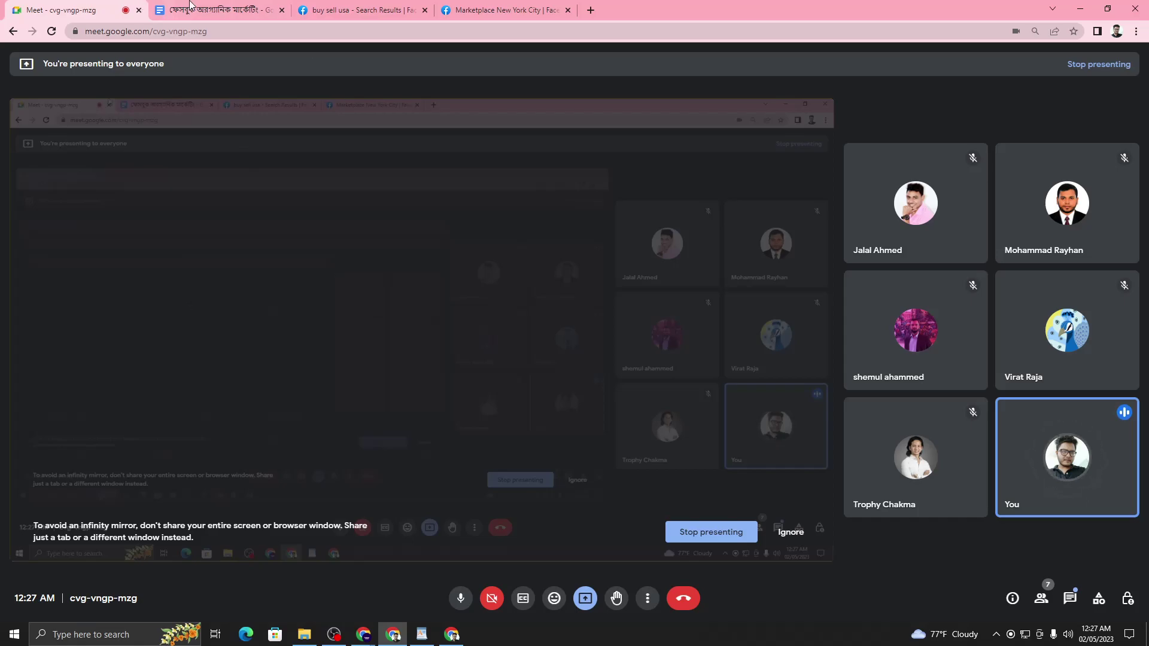
# - Minimize the OBS recording window and bring the Untitled spreadsheet back in front
pyautogui.click(334, 634)
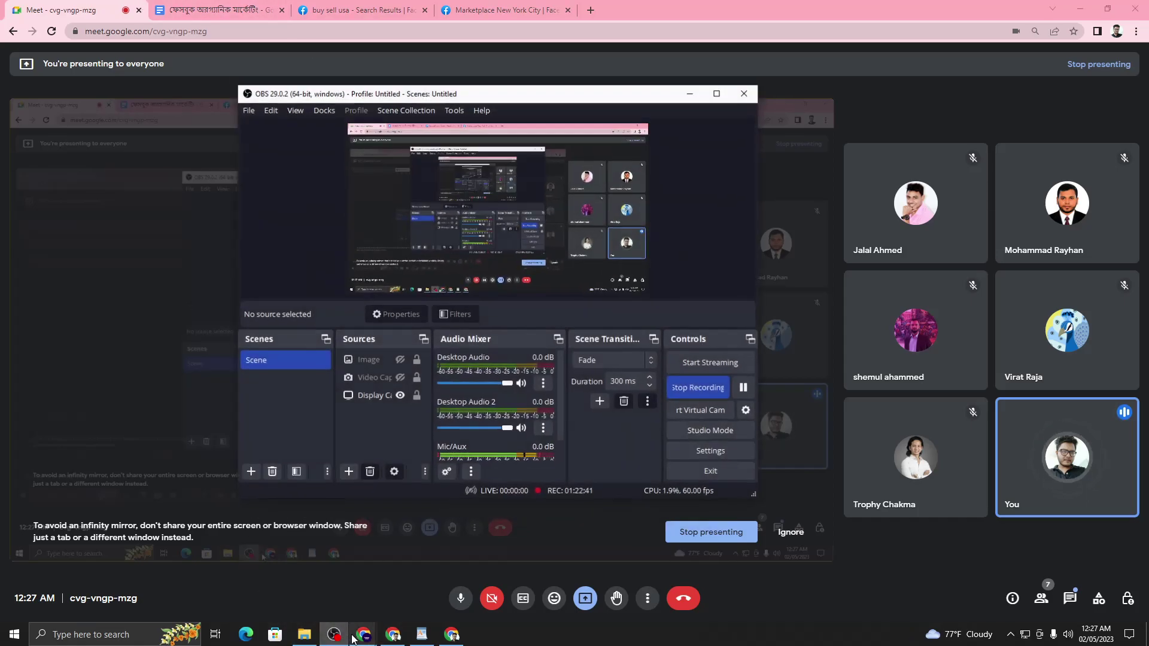
pyautogui.moveTo(355, 625)
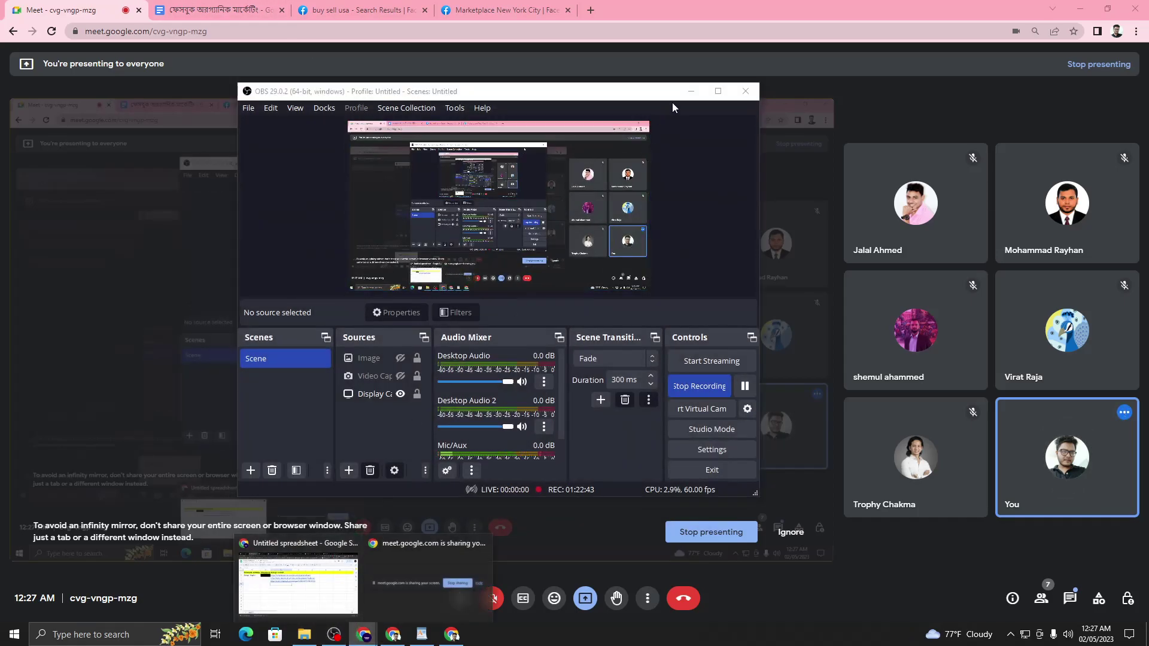
pyautogui.click(691, 92)
pyautogui.moveTo(362, 631)
pyautogui.click(311, 593)
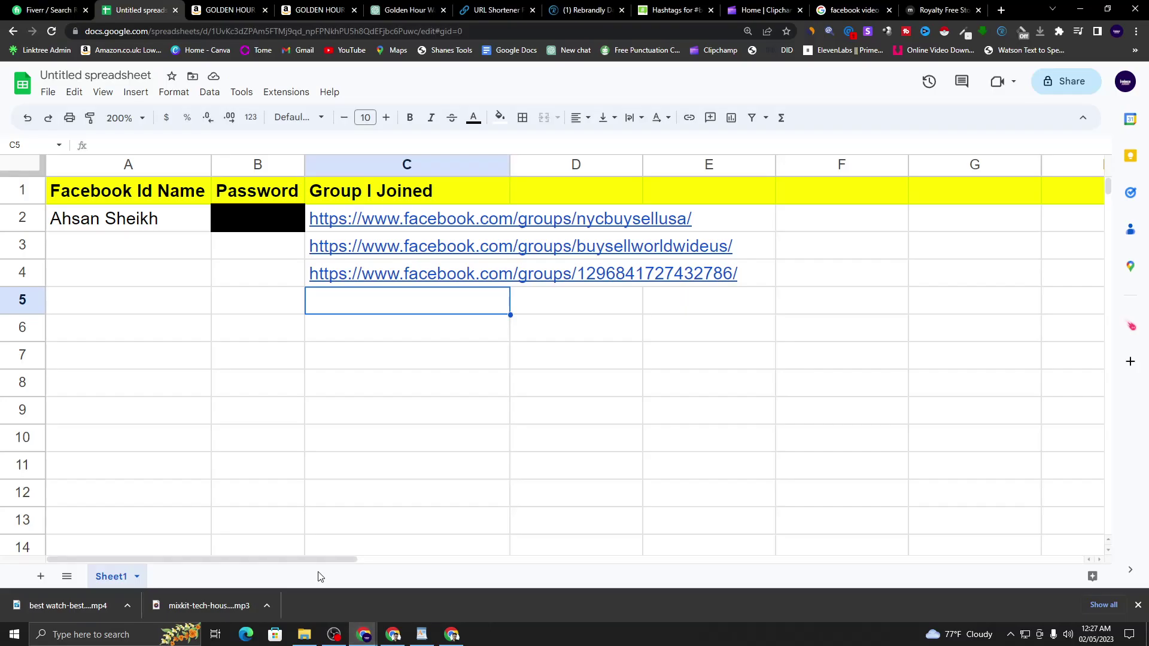
# - Add a new Sheet2 and paste Sheet1's yellow header row into its A1
pyautogui.click(100, 217)
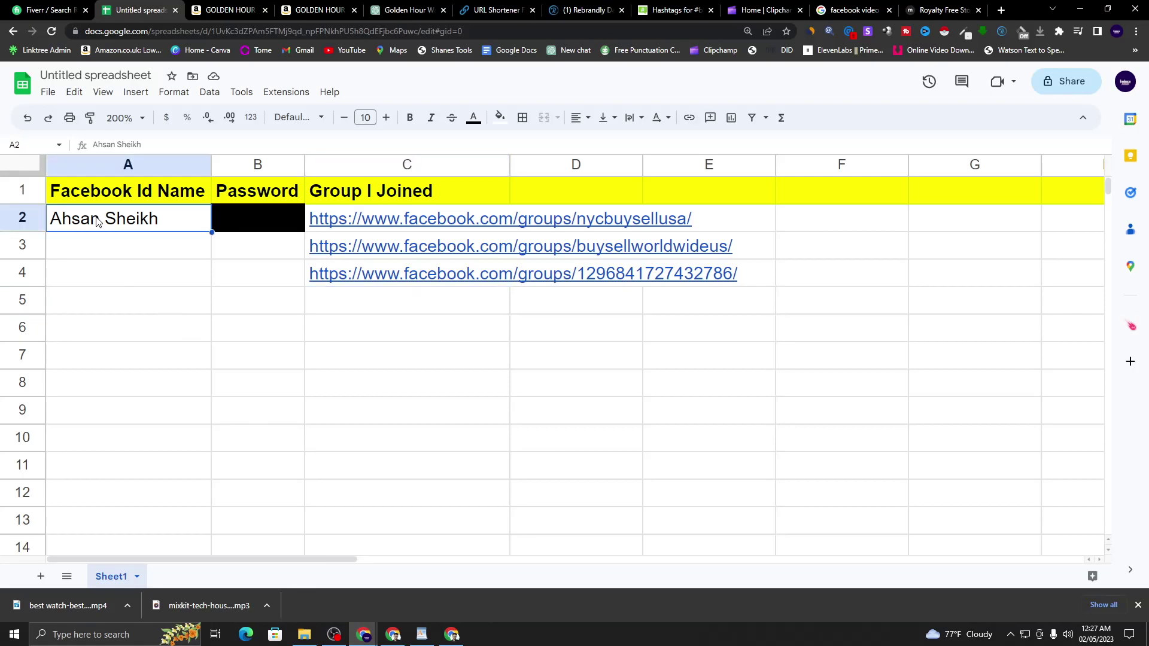
pyautogui.click(230, 405)
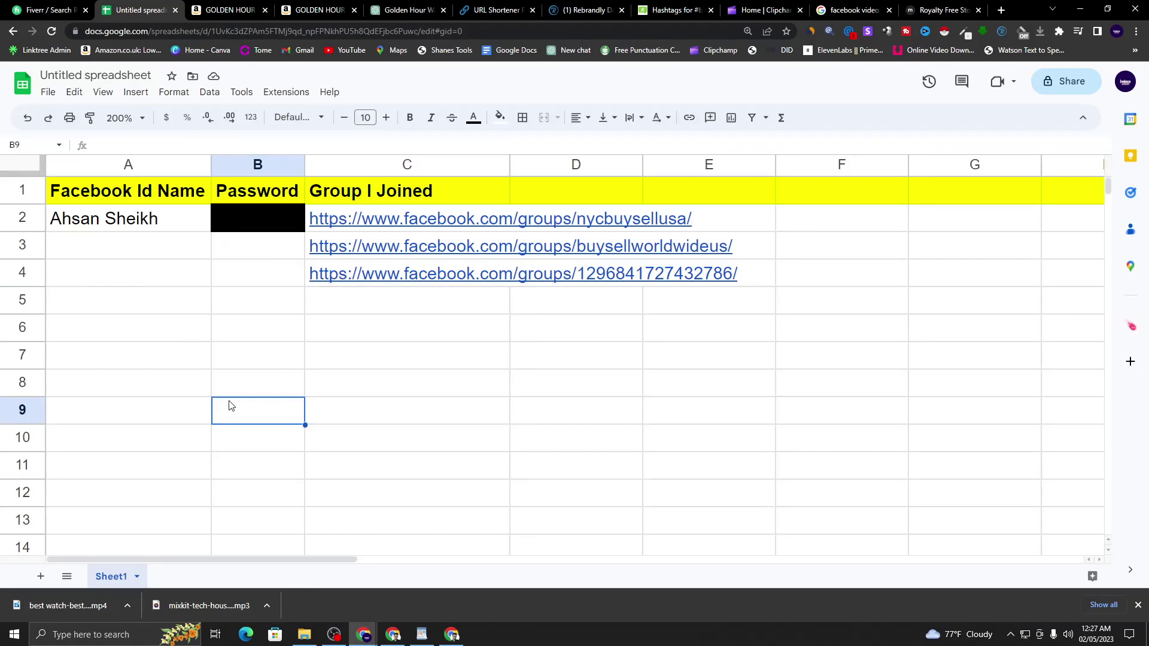
pyautogui.click(1138, 605)
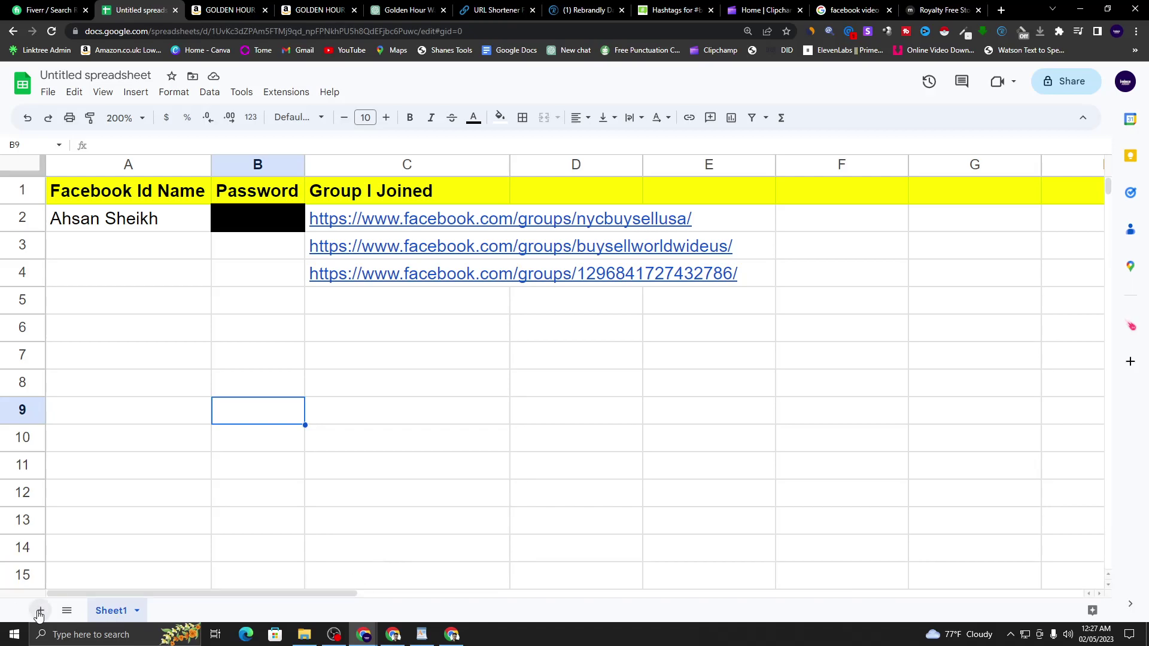
pyautogui.click(39, 611)
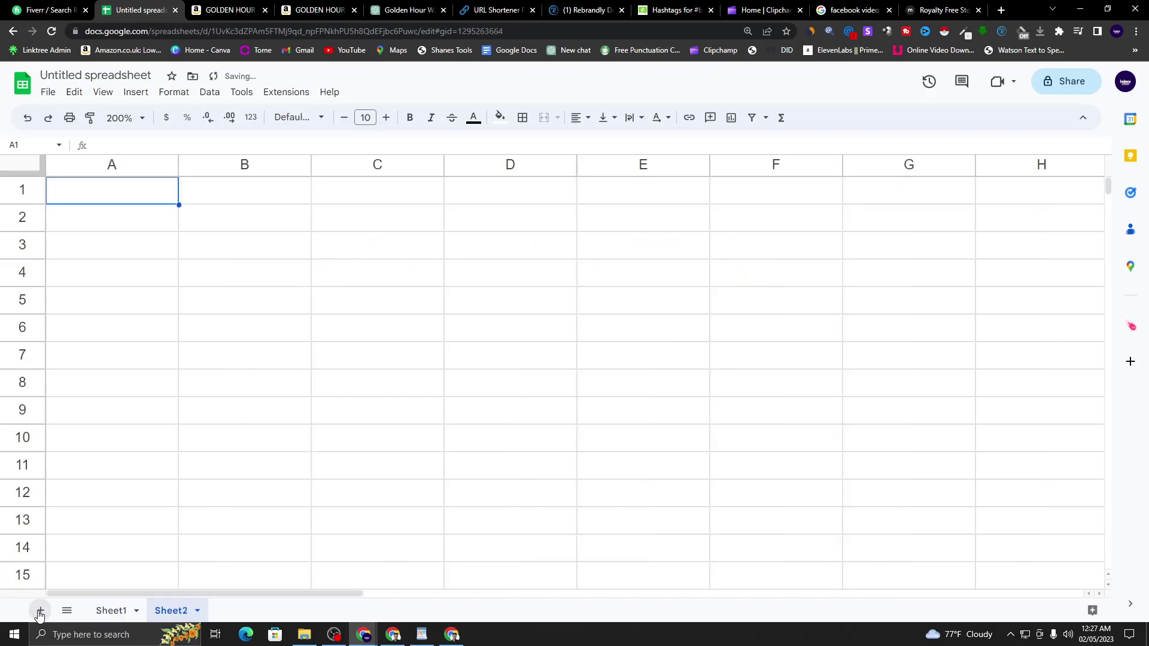
pyautogui.click(111, 611)
pyautogui.click(12, 187)
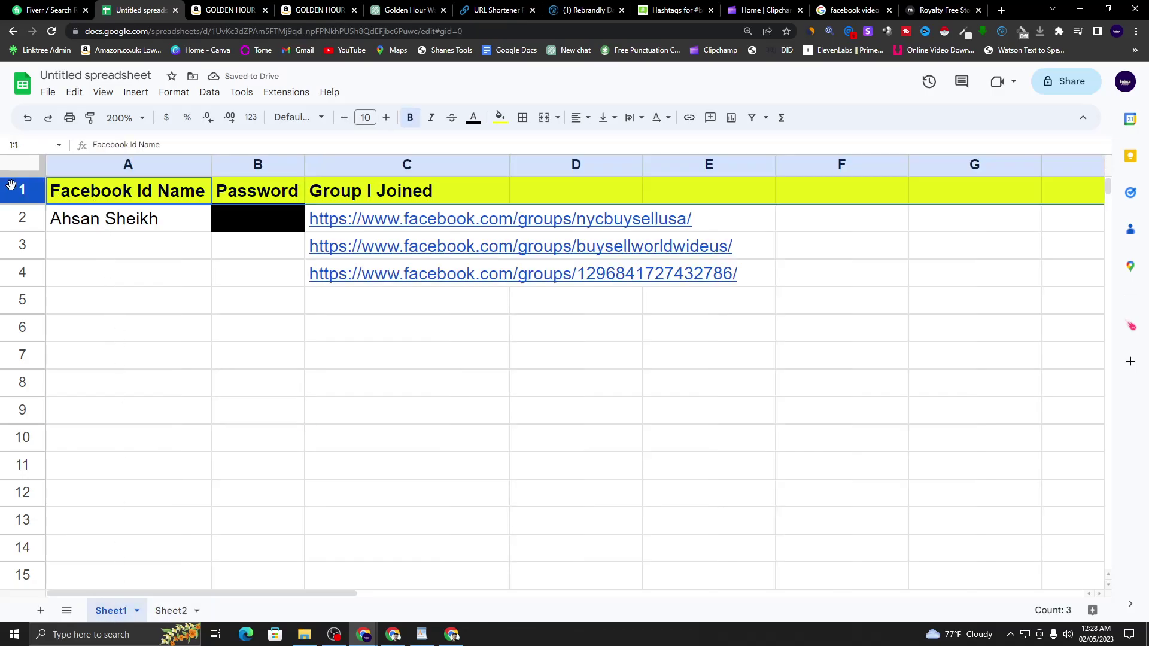
pyautogui.rightClick(11, 185)
pyautogui.click(70, 222)
pyautogui.click(170, 610)
pyautogui.rightClick(73, 190)
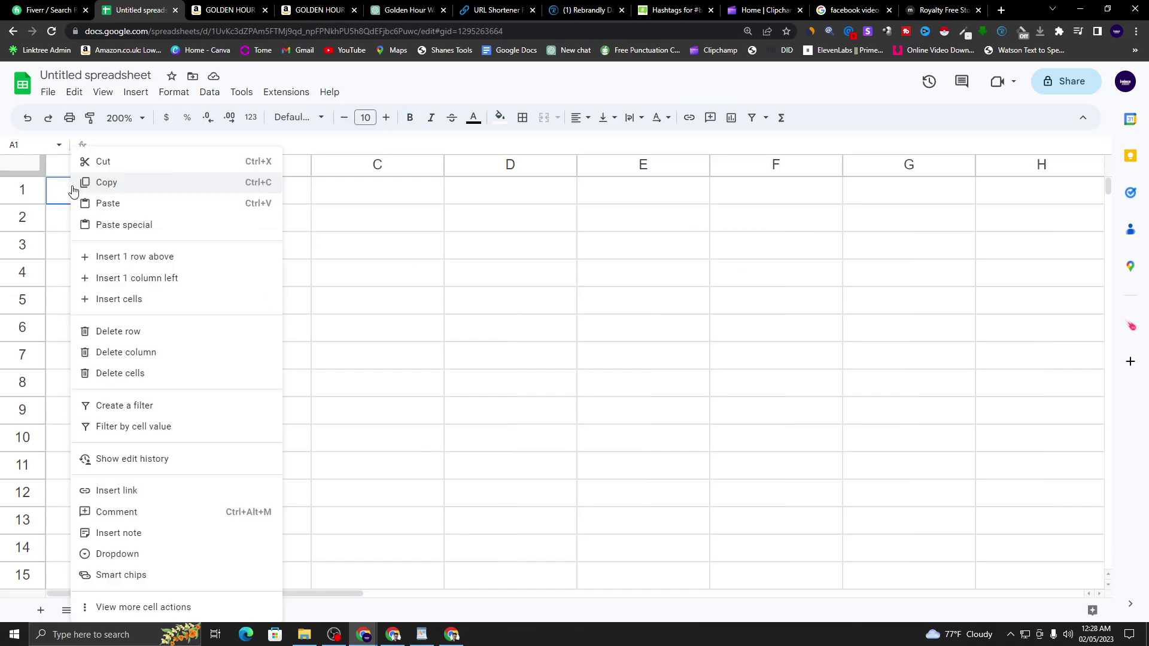
pyautogui.click(128, 203)
pyautogui.click(183, 246)
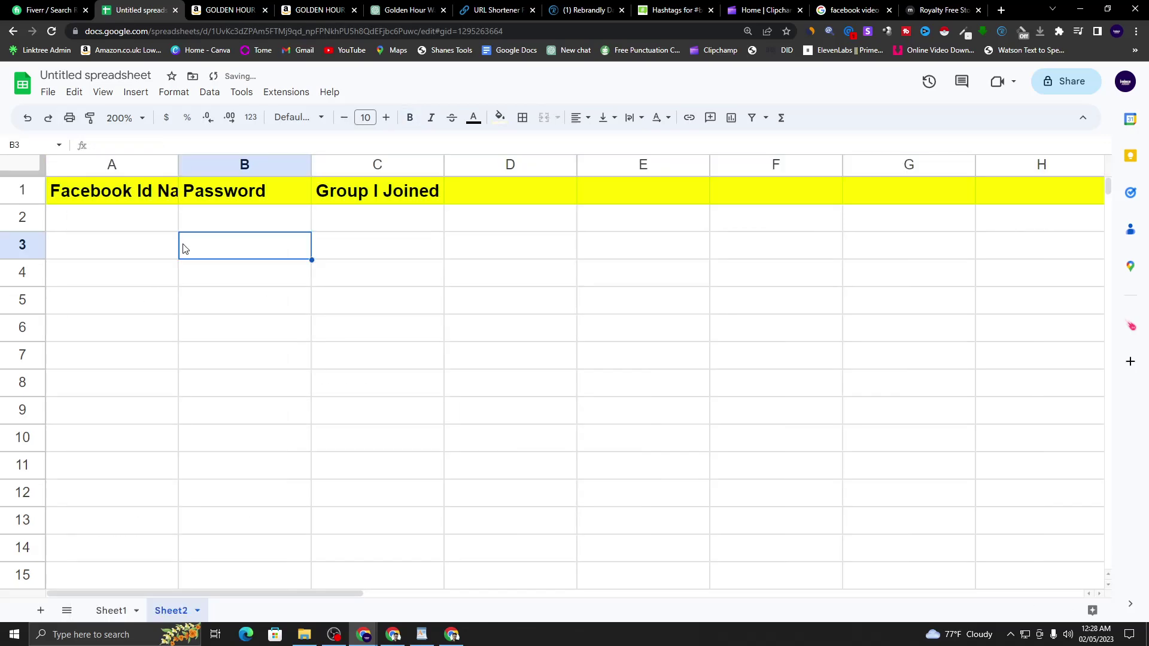
pyautogui.click(108, 216)
pyautogui.doubleClick(177, 165)
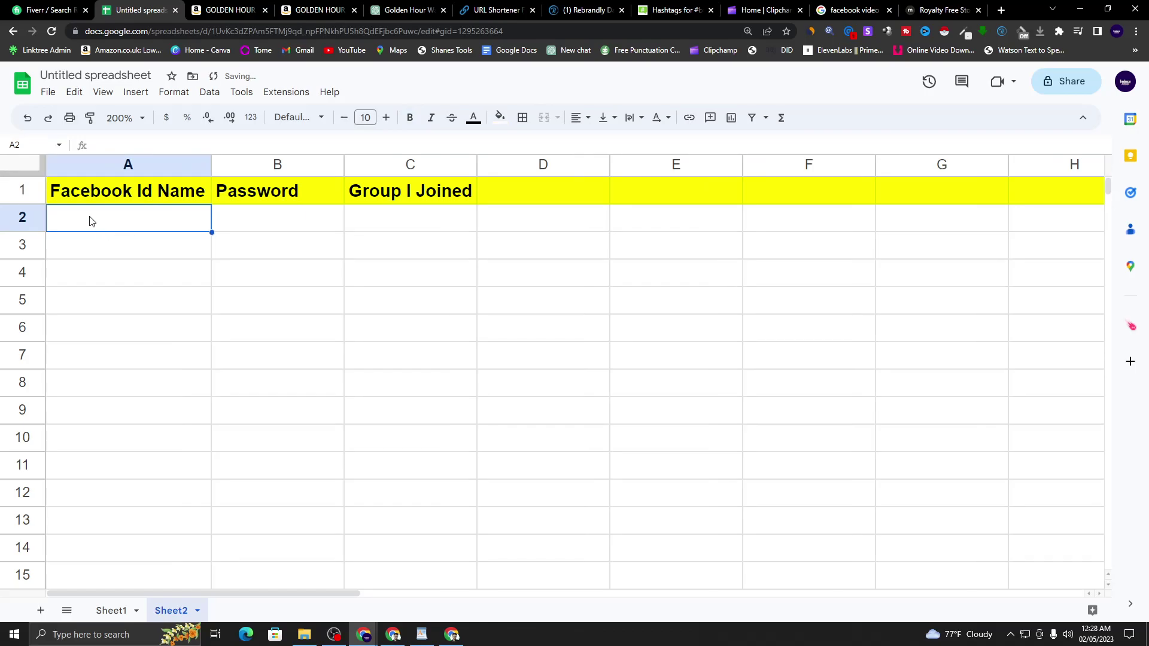
pyautogui.write('Hamid')
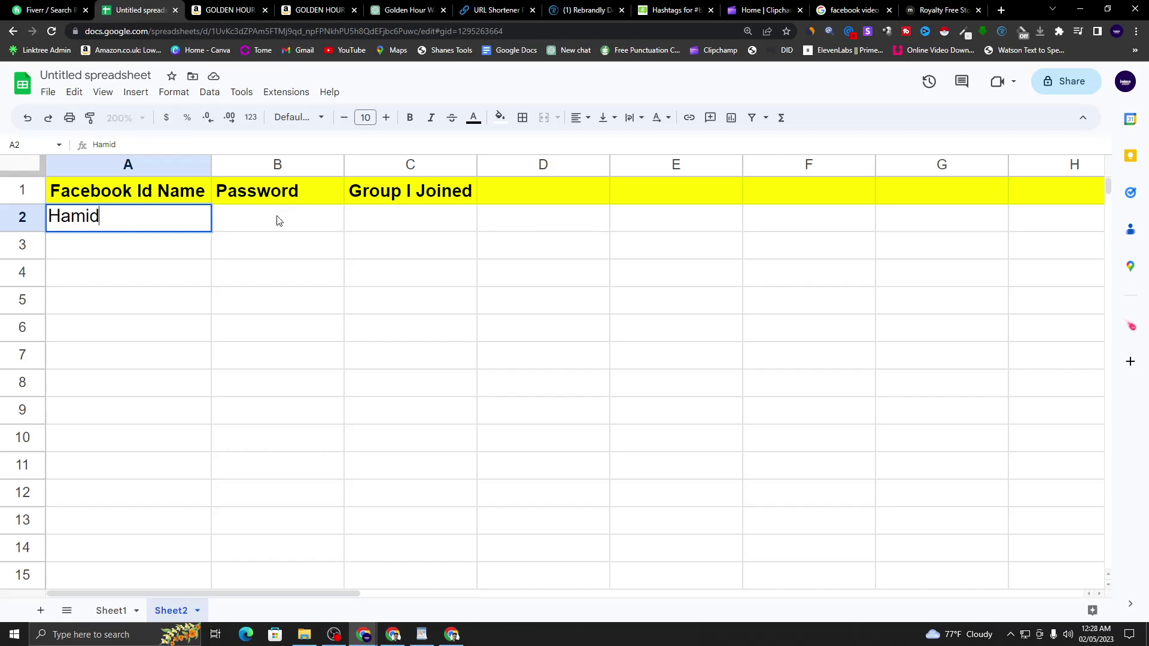
pyautogui.click(277, 220)
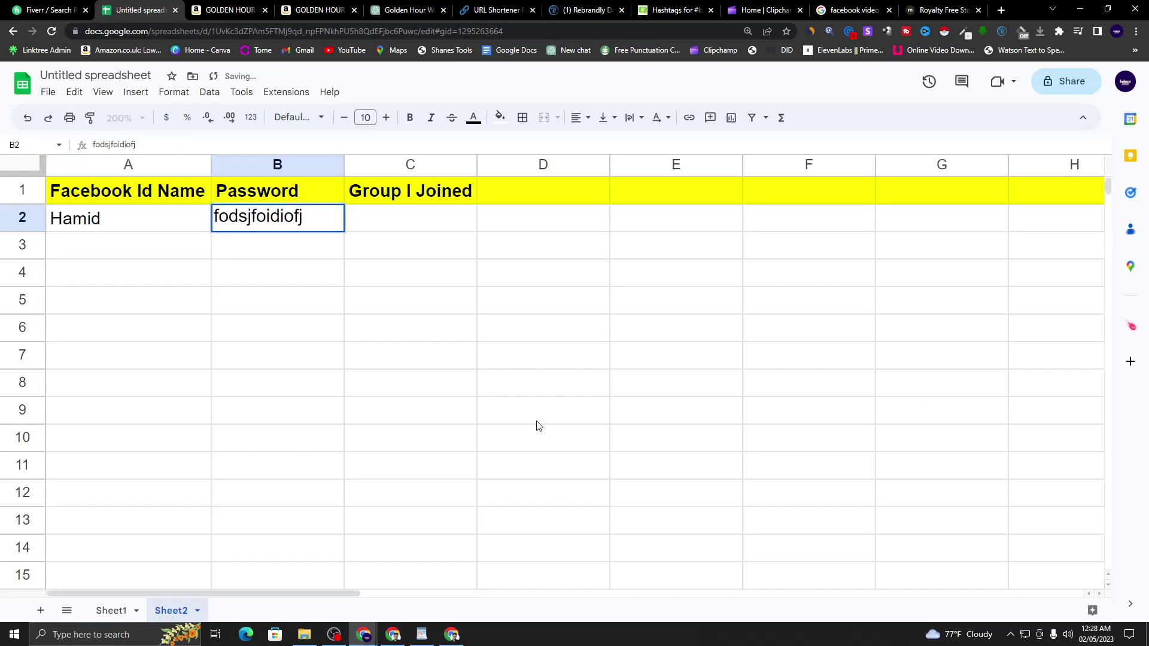
pyautogui.click(540, 422)
pyautogui.click(404, 225)
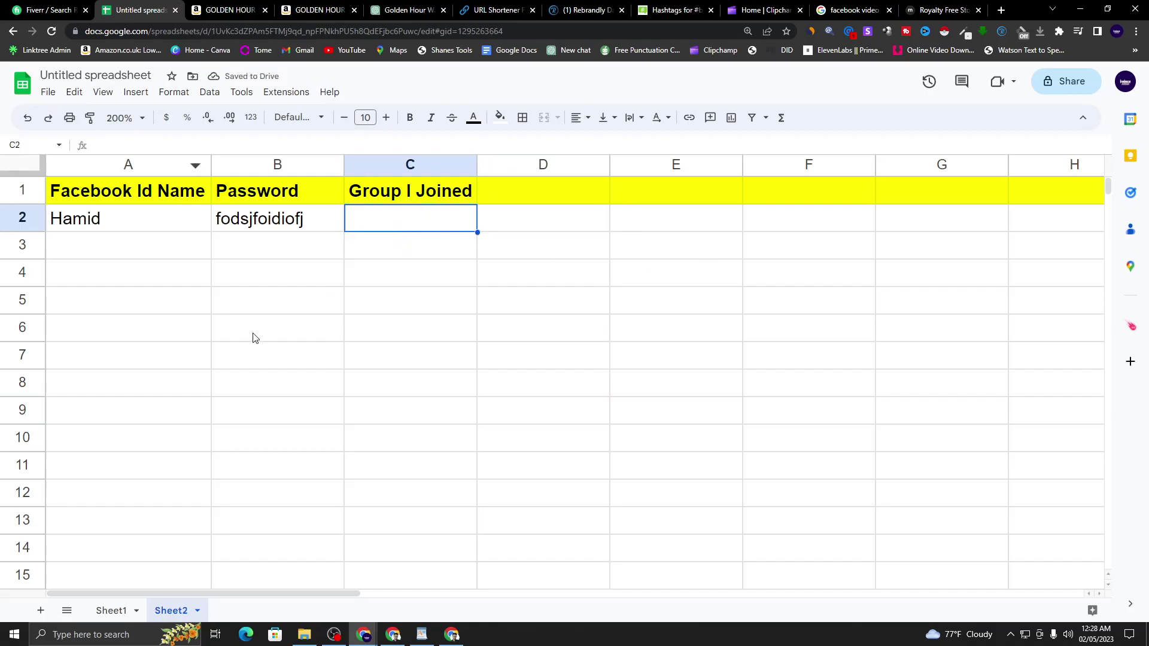
# - Move among cells C2 through D7 in Sheet2, repeatedly returning to C2
pyautogui.click(311, 227)
pyautogui.click(386, 283)
pyautogui.click(400, 210)
pyautogui.click(541, 377)
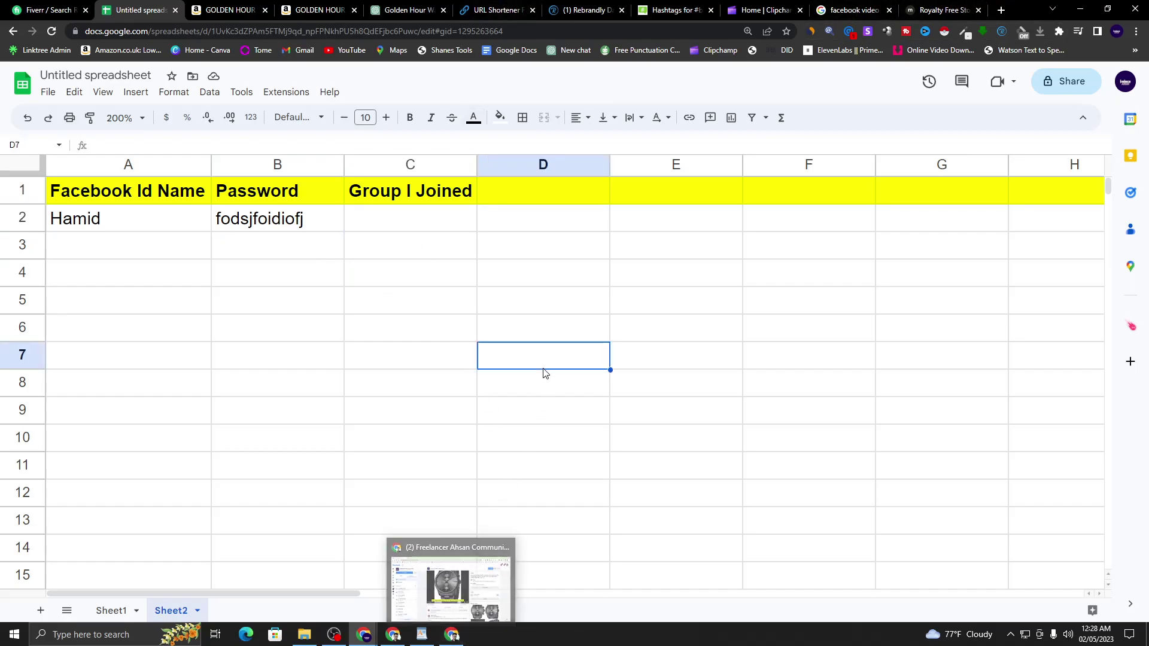
pyautogui.click(414, 219)
pyautogui.click(429, 242)
pyautogui.click(422, 222)
pyautogui.click(591, 269)
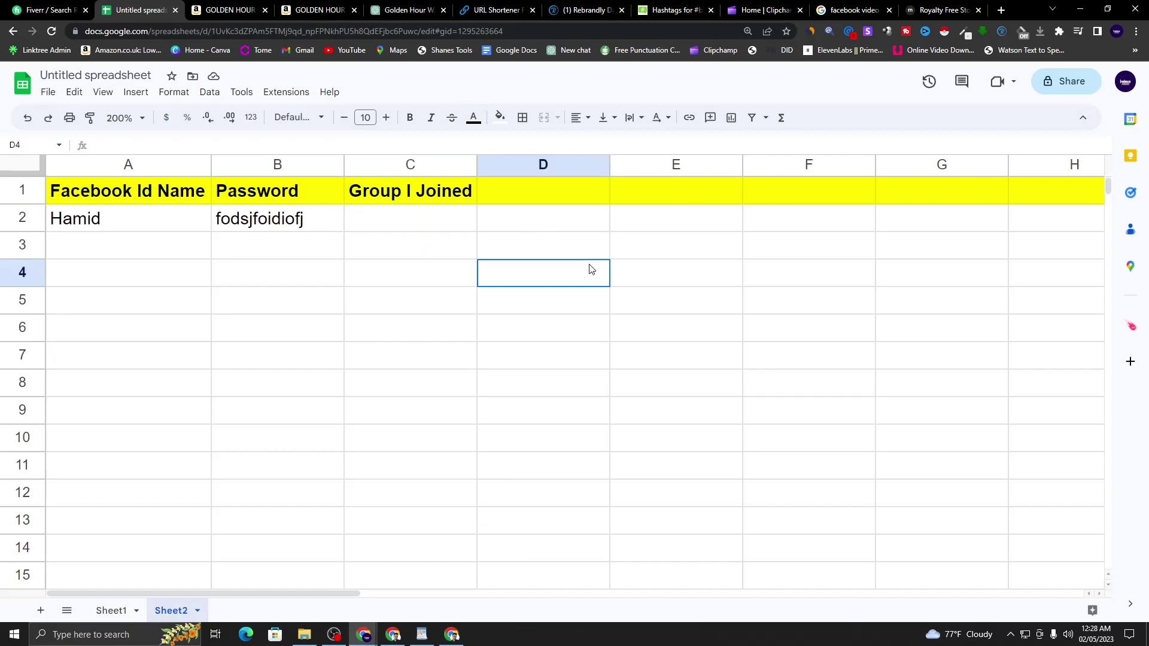
pyautogui.click(442, 214)
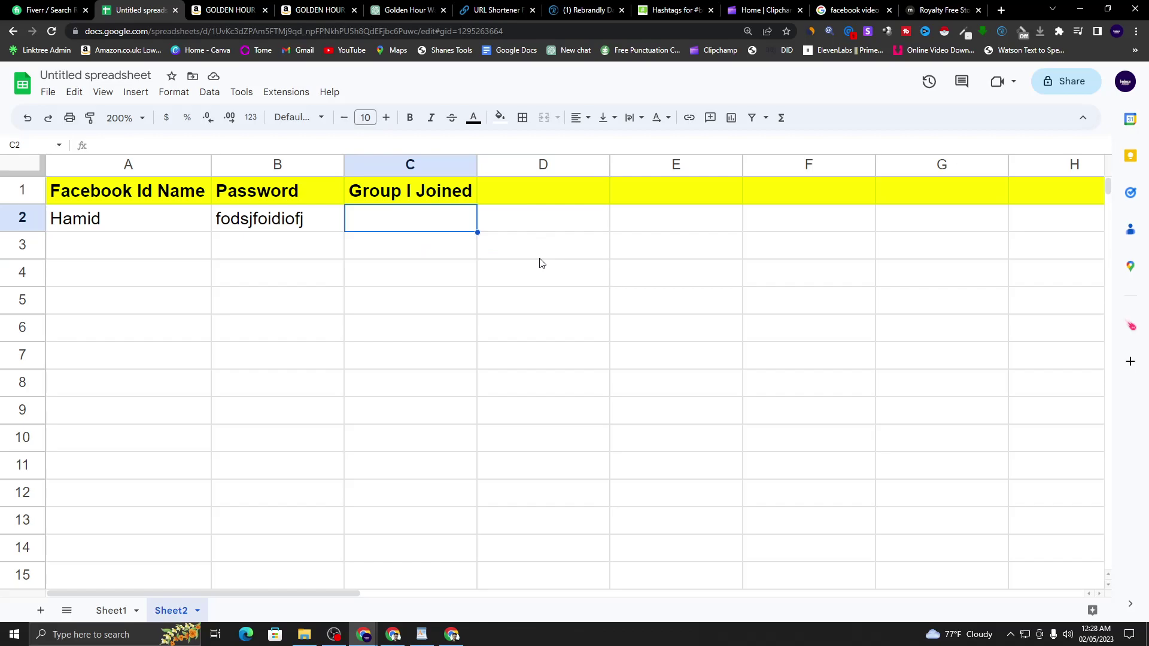
pyautogui.click(506, 277)
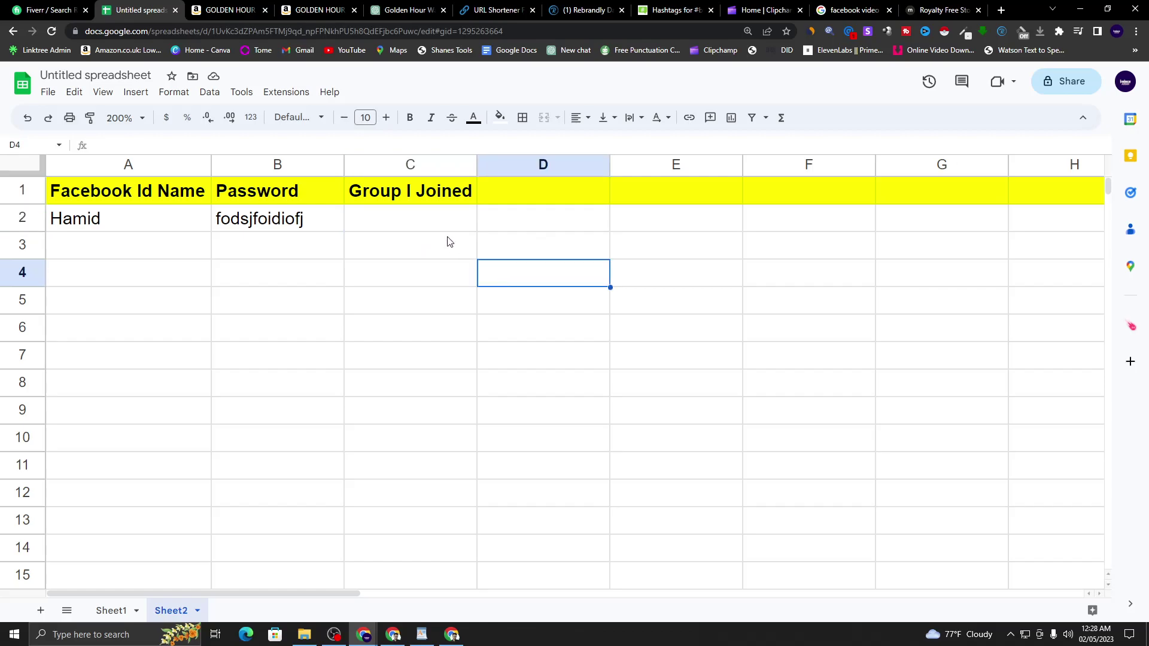
pyautogui.click(415, 216)
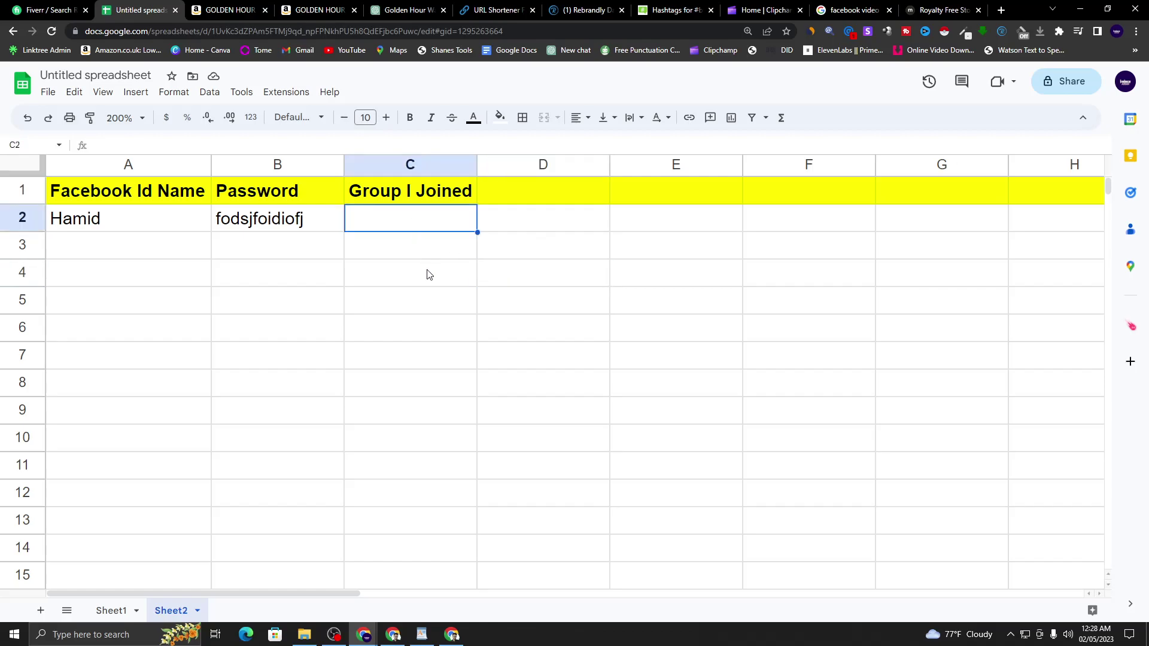
pyautogui.click(449, 256)
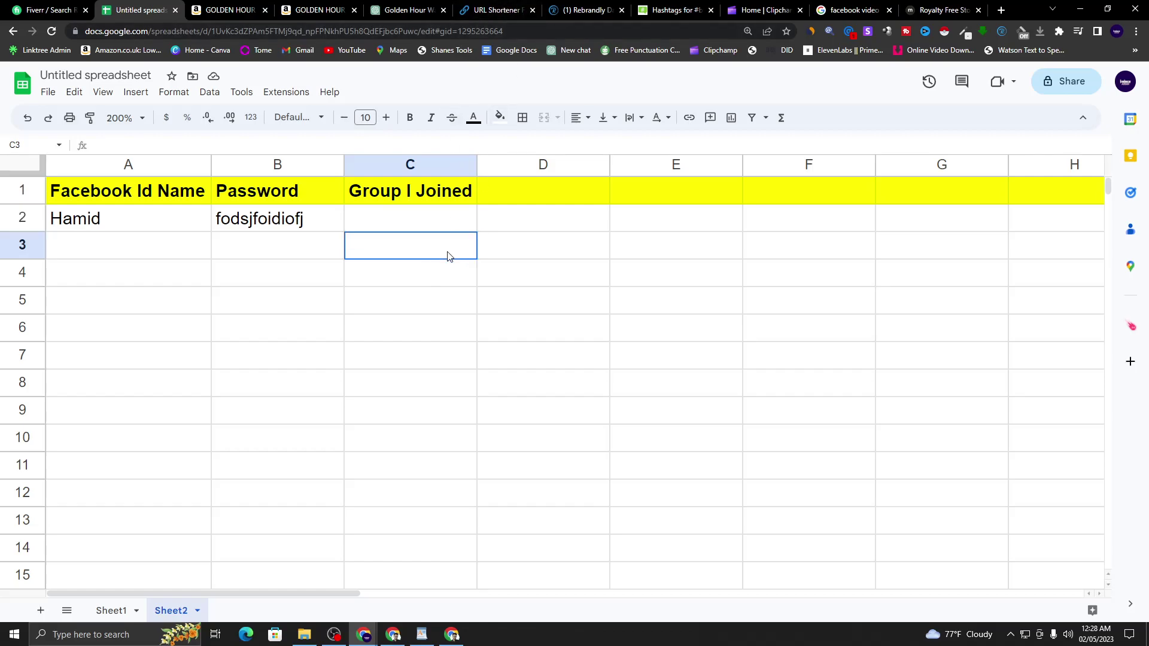
pyautogui.click(404, 217)
pyautogui.click(450, 287)
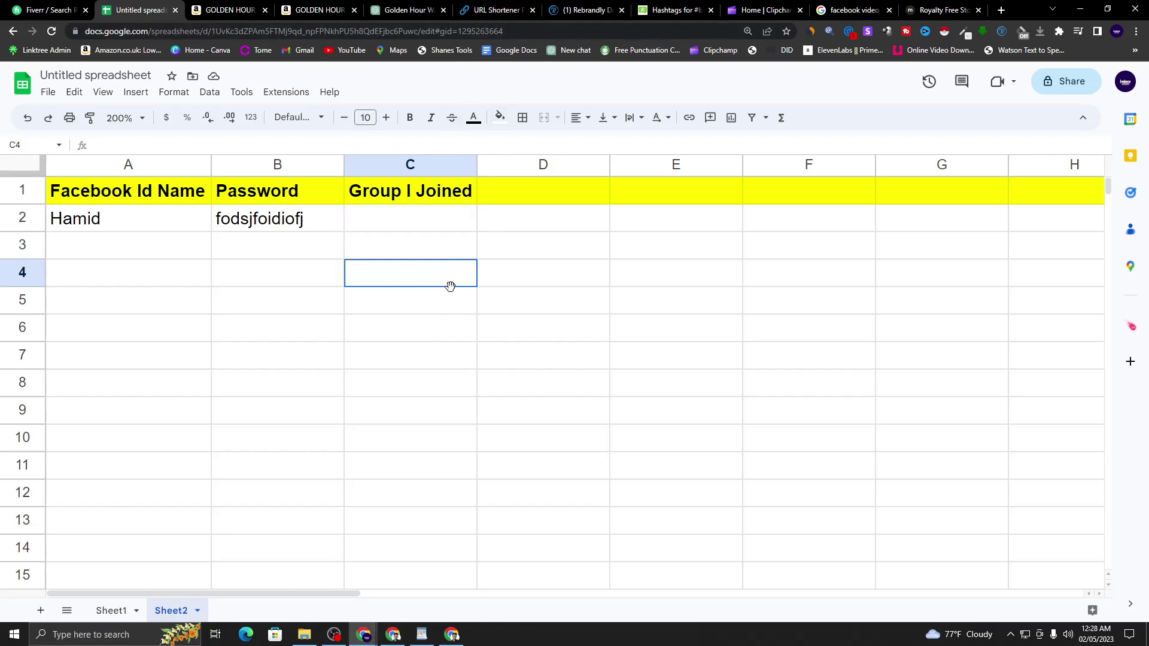
pyautogui.click(403, 222)
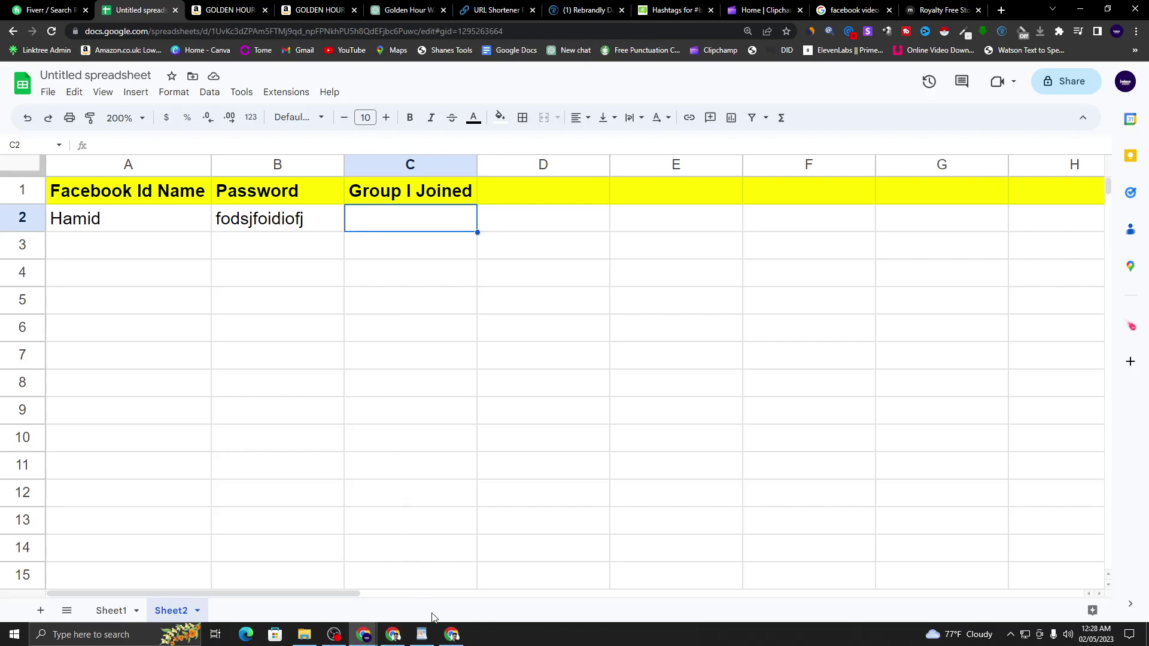
pyautogui.click(411, 288)
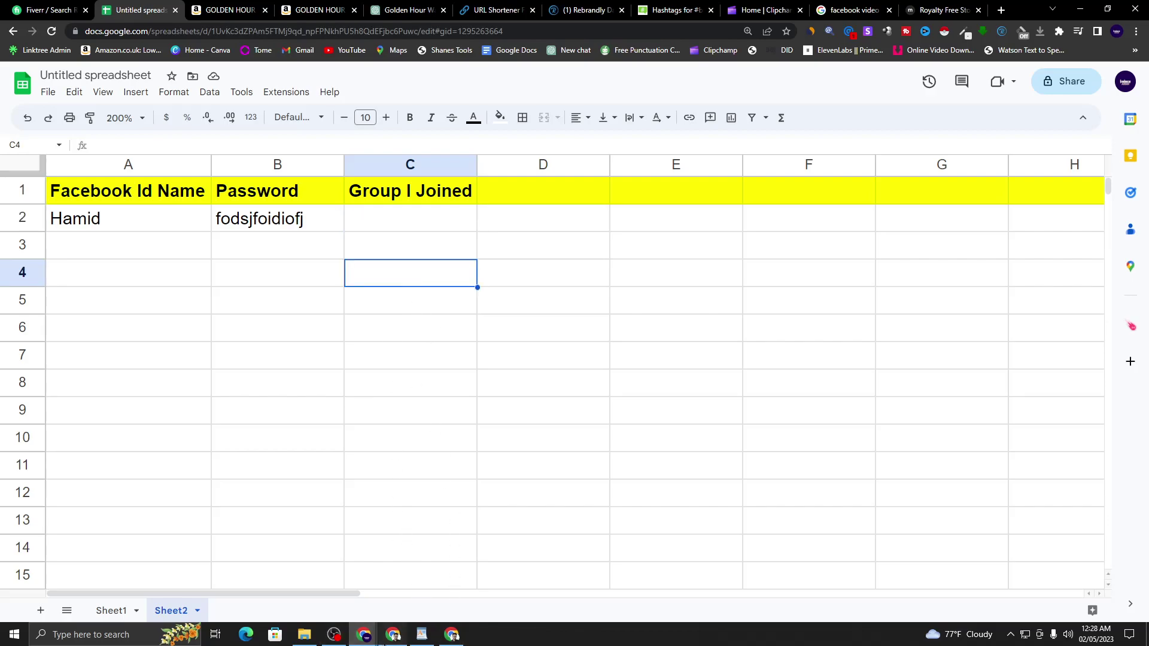
# - Scroll through the Facebook buy sell usa group results and open a new browser tab
pyautogui.click(393, 634)
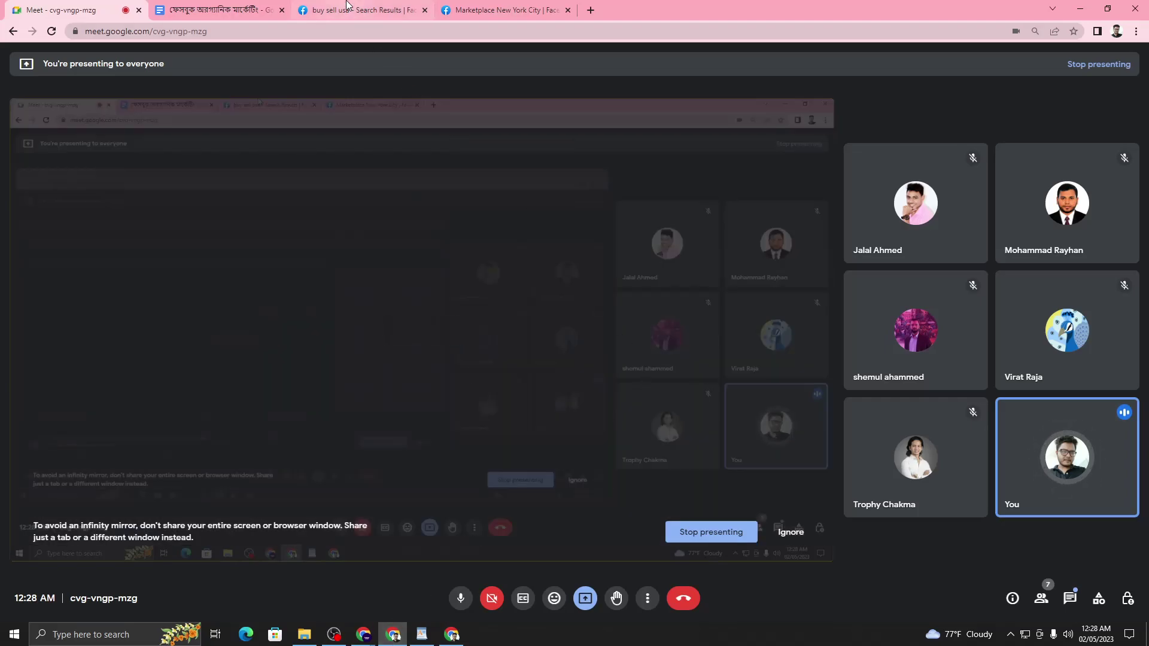
pyautogui.click(359, 10)
pyautogui.moveTo(443, 282); pyautogui.dragTo(461, 5)
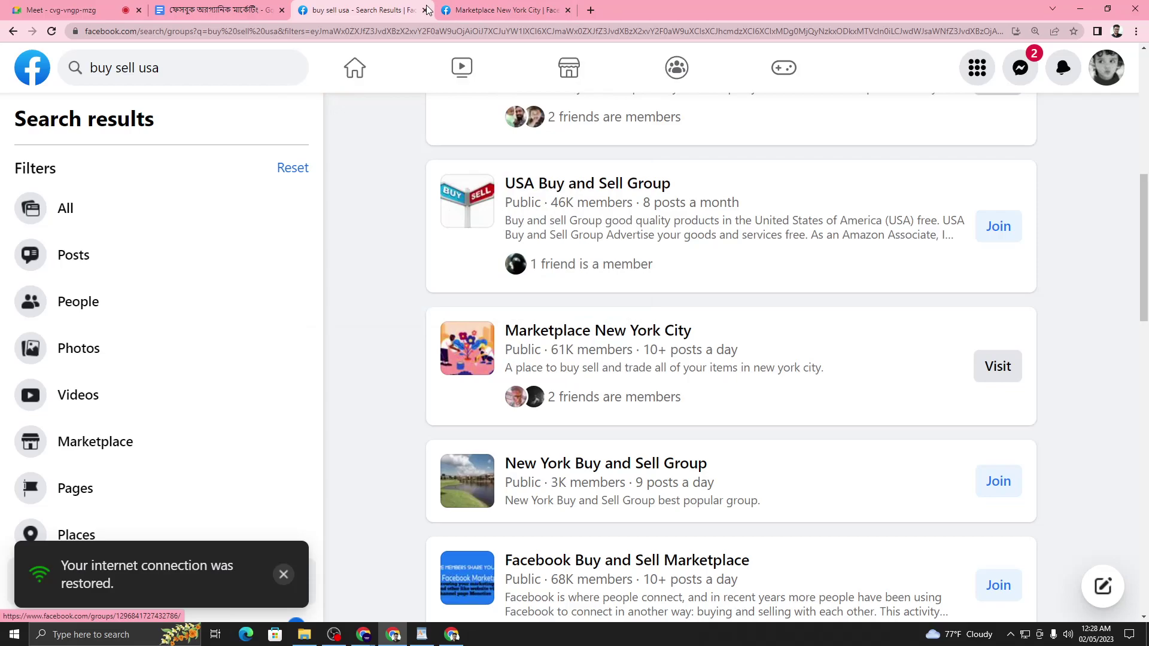
pyautogui.scroll(10, 604, 278)
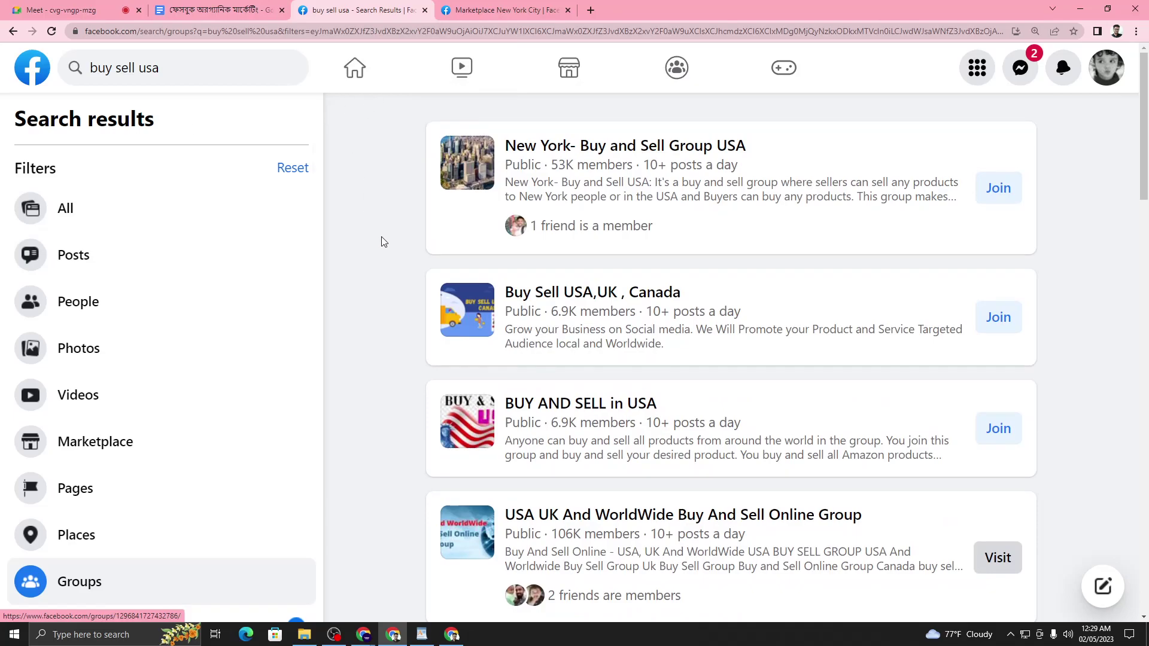
pyautogui.scroll(-5, 1049, 203)
pyautogui.moveTo(1143, 159); pyautogui.dragTo(1147, 69)
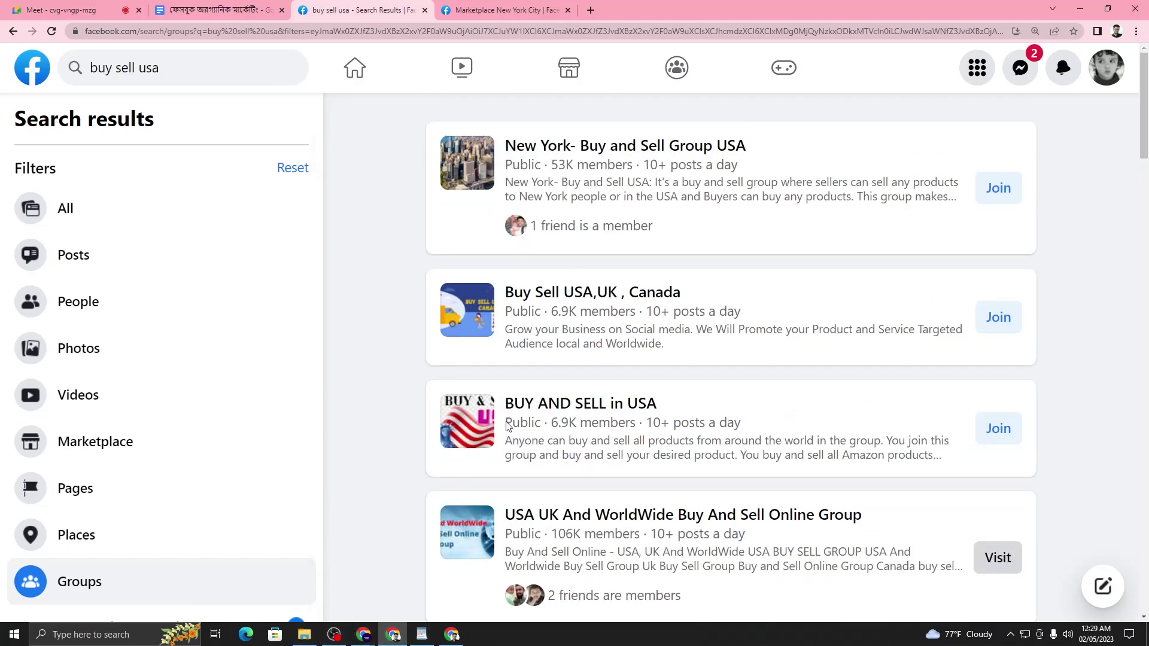
pyautogui.hotkey('ctrl', 't')
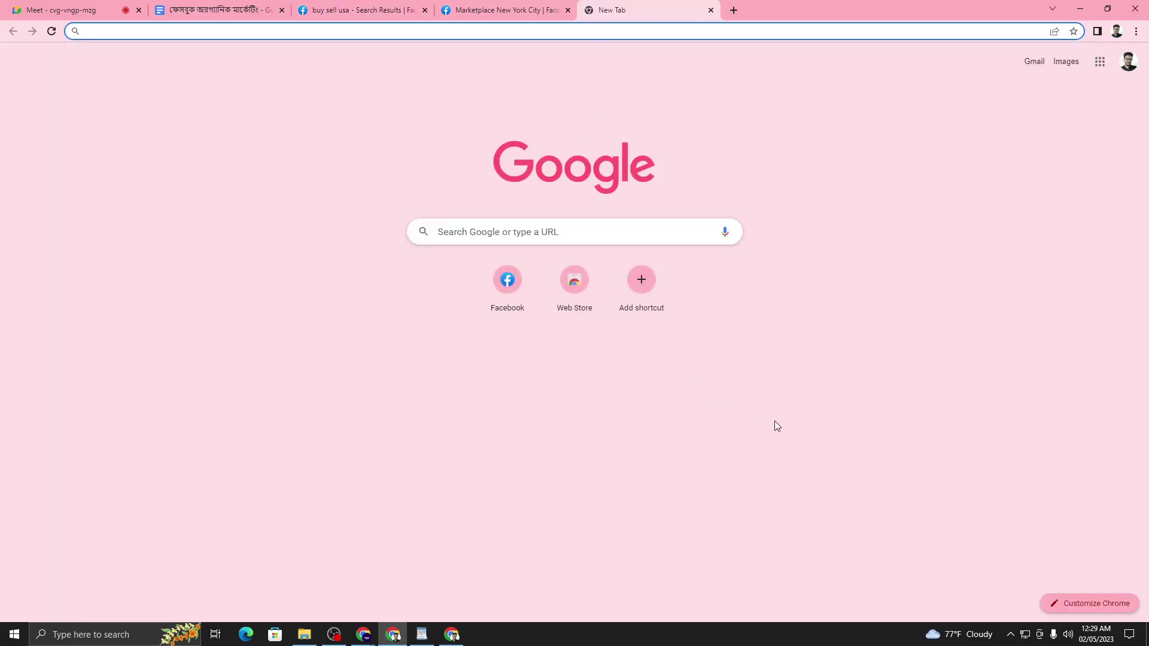
# - Create a blank spreadsheet through Google apps and close the Marketplace New York City tab
pyautogui.click(1005, 152)
pyautogui.click(1109, 70)
pyautogui.scroll(-5, 1080, 200)
pyautogui.scroll(1, 1079, 203)
pyautogui.click(1115, 241)
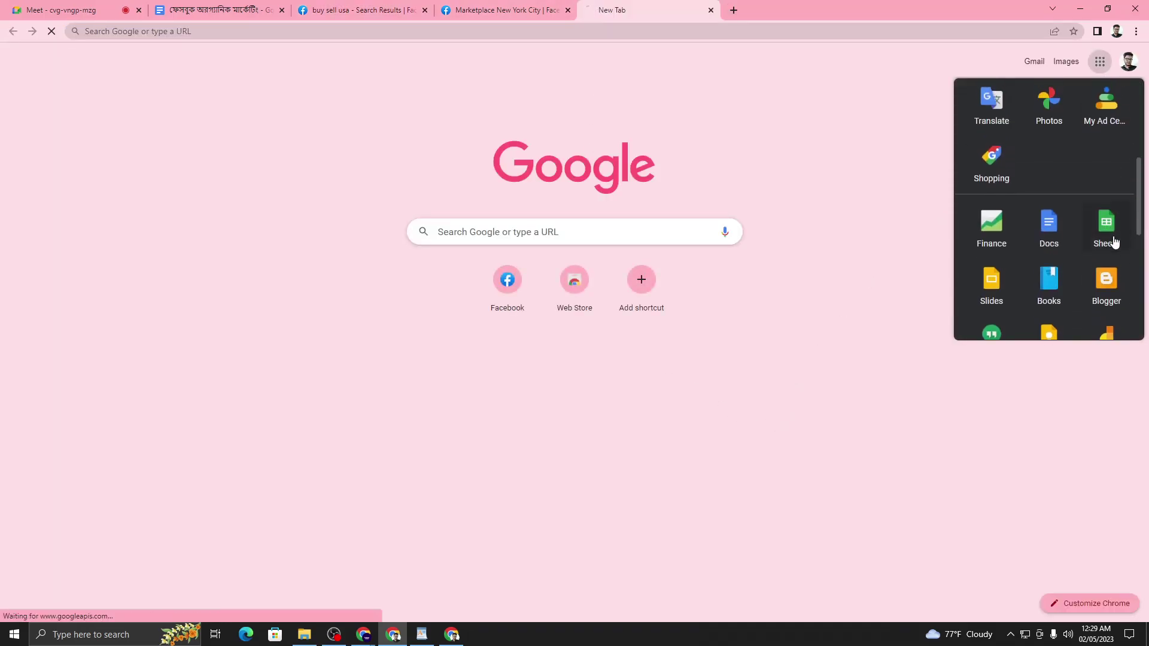
pyautogui.click(570, 11)
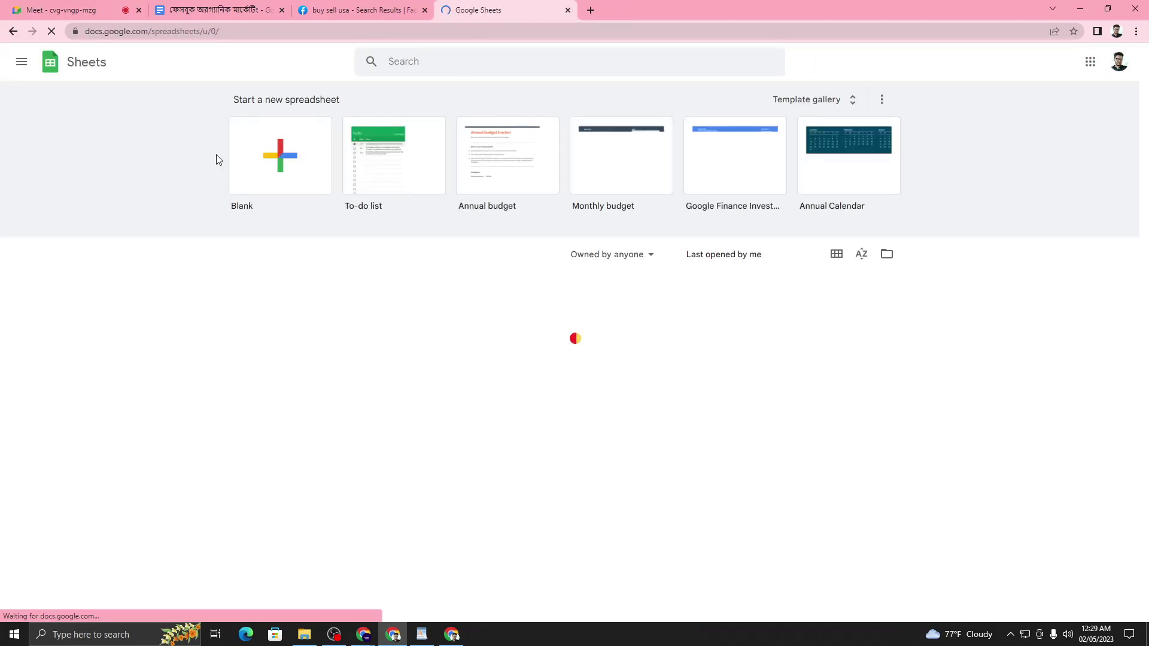
pyautogui.click(259, 156)
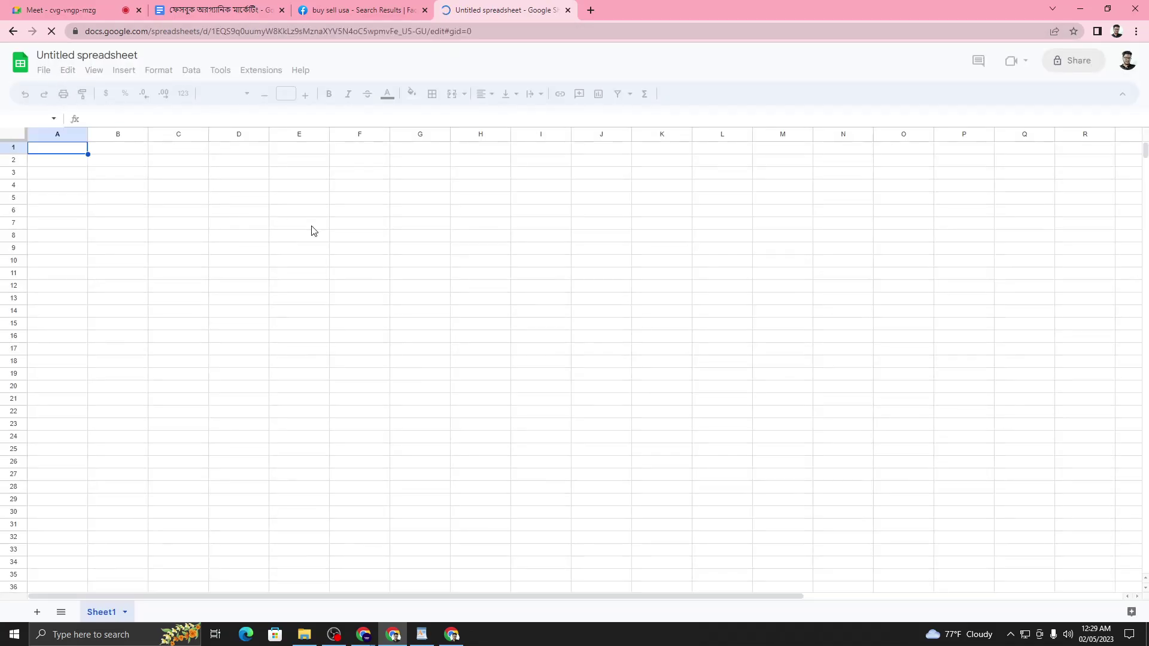
# - Zoom the new sheet to 200% and widen column A across most of the view
pyautogui.click(114, 94)
pyautogui.click(119, 191)
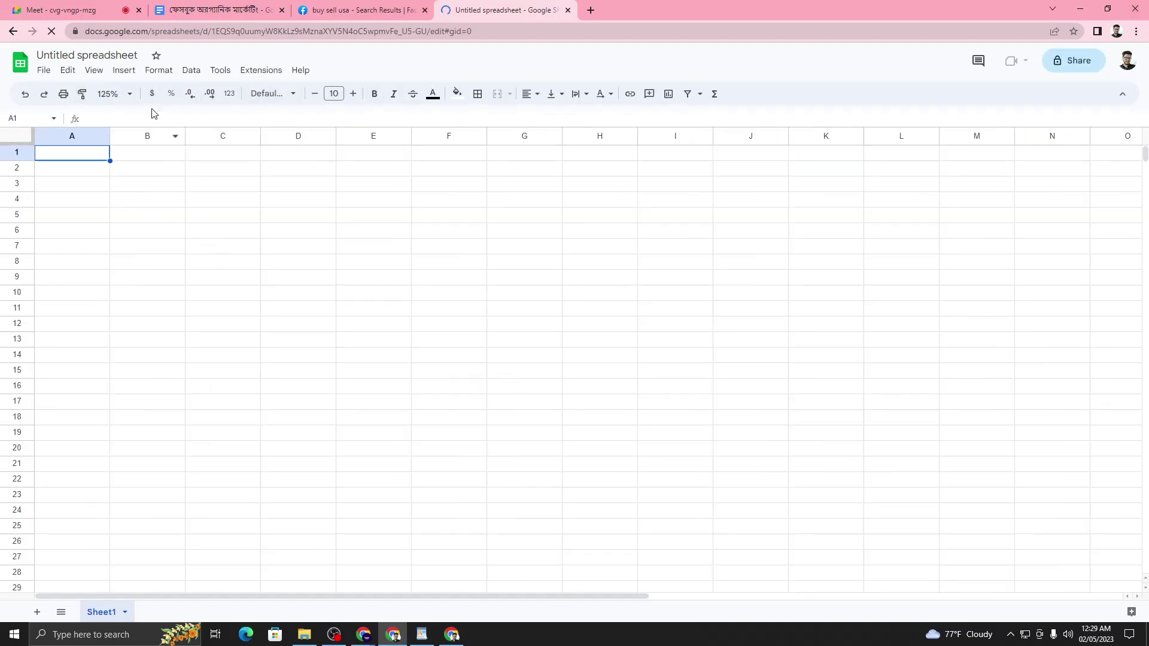
pyautogui.click(114, 94)
pyautogui.click(116, 231)
pyautogui.click(259, 285)
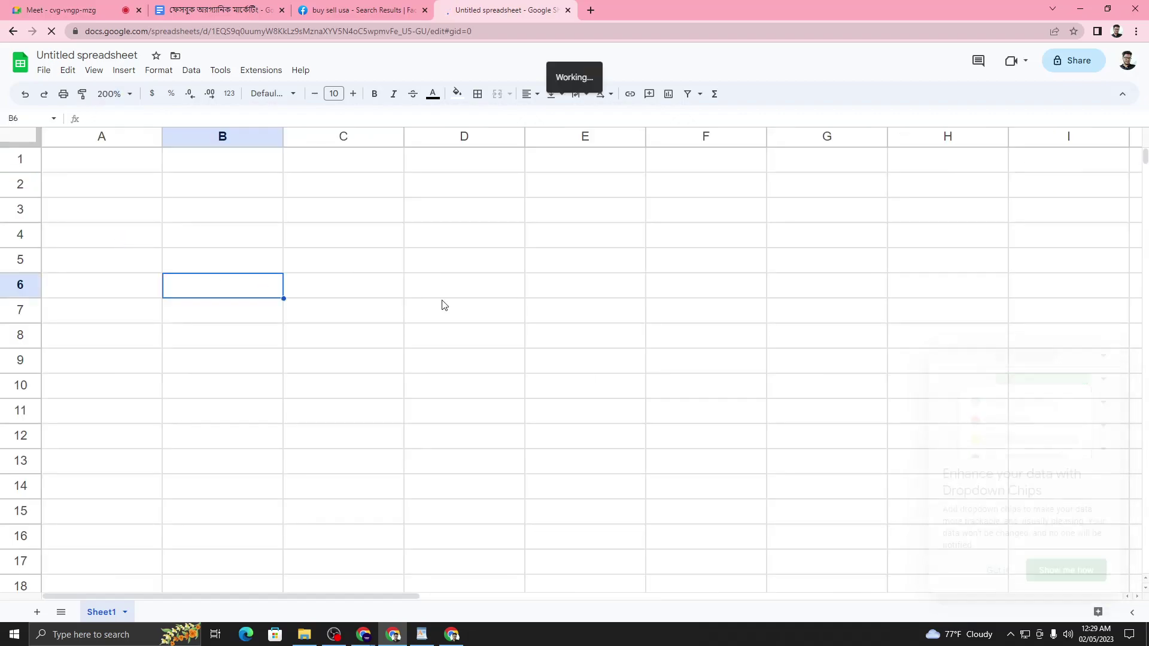
pyautogui.moveTo(162, 138); pyautogui.dragTo(733, 158)
pyautogui.click(455, 207)
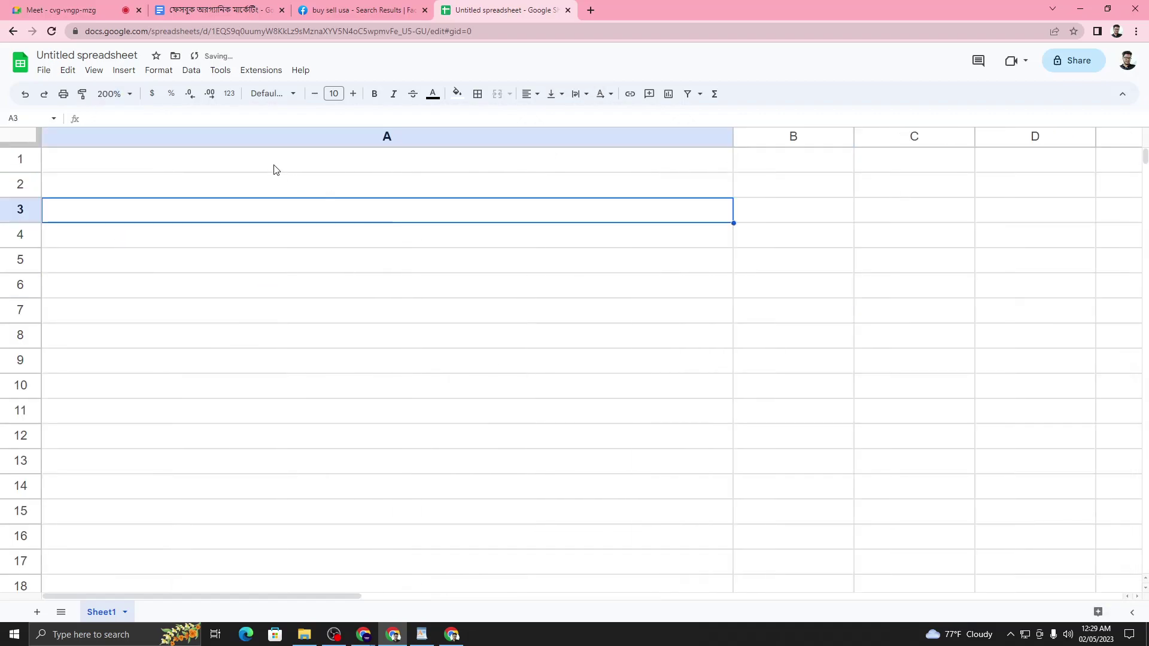
pyautogui.click(275, 169)
pyautogui.click(233, 9)
# - Copy the New York- Buy and Sell Group USA link and paste it into A1
pyautogui.click(359, 10)
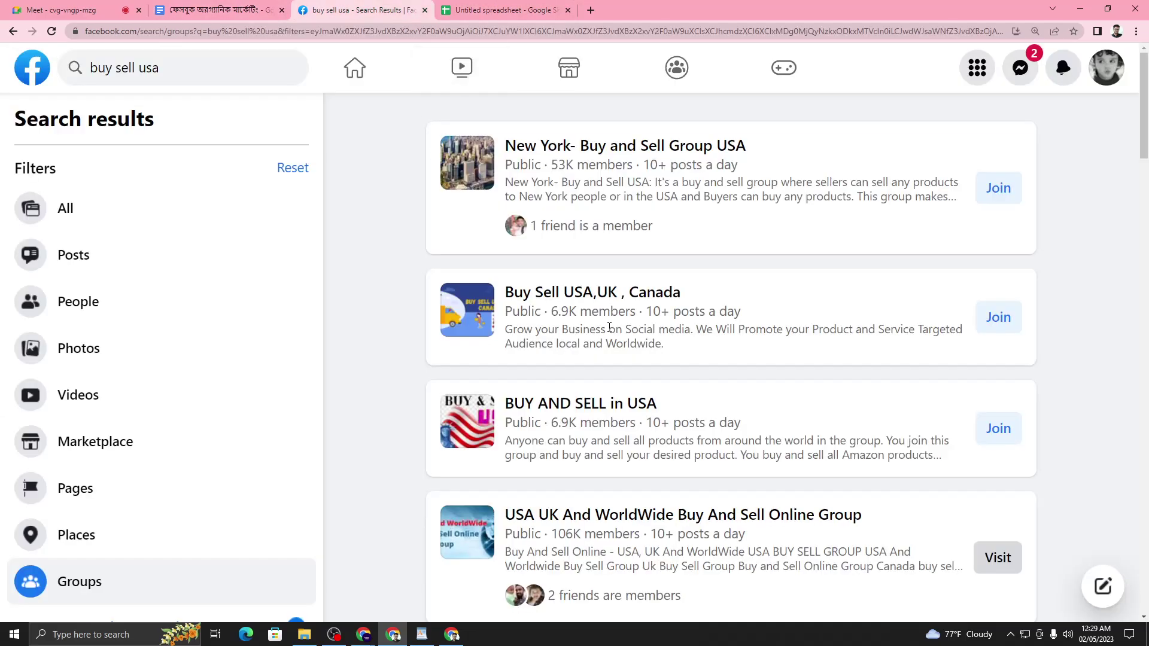
pyautogui.scroll(-7, 609, 327)
pyautogui.scroll(6, 640, 323)
pyautogui.scroll(-2, 669, 293)
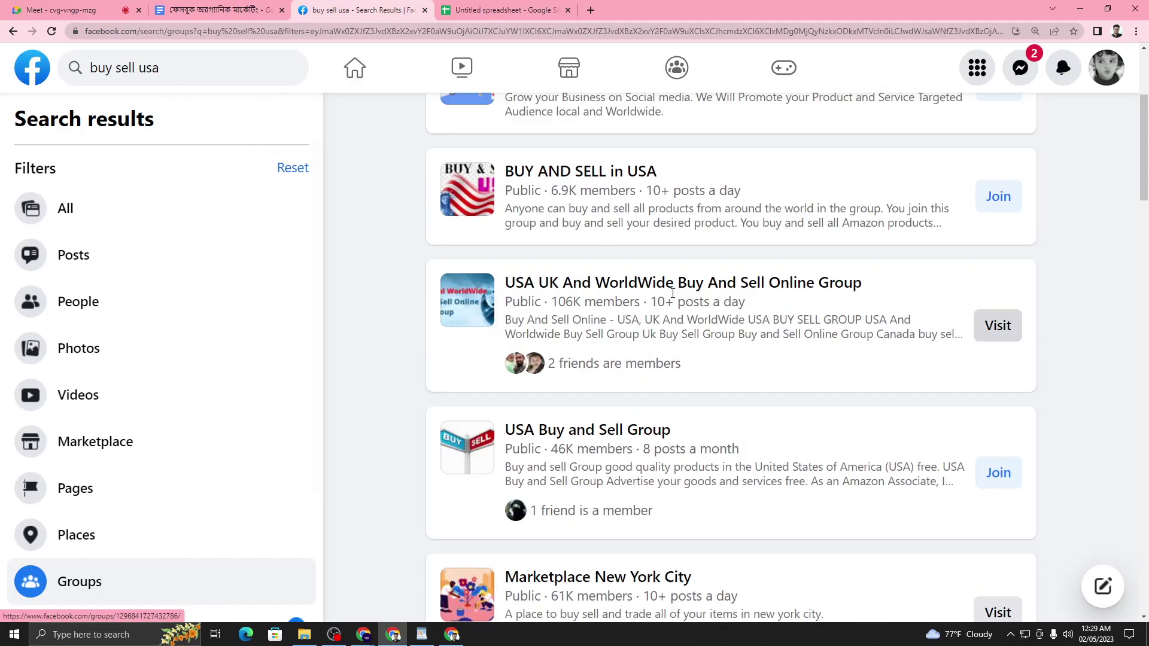
pyautogui.scroll(-20, 669, 293)
pyautogui.scroll(20, 701, 333)
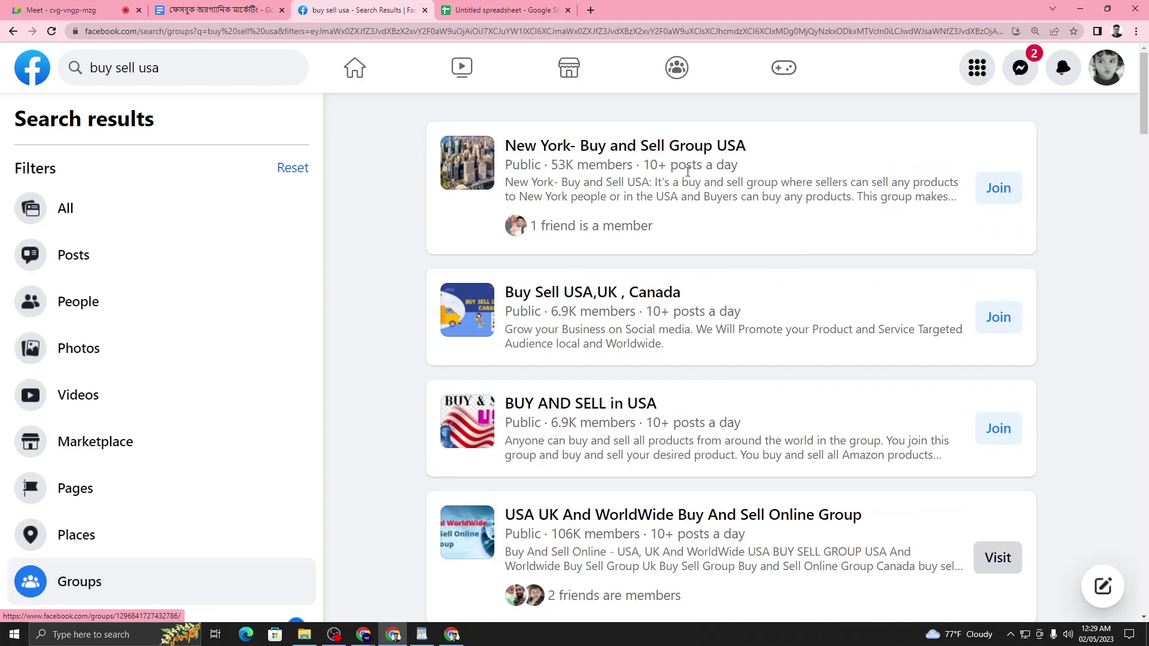
pyautogui.rightClick(660, 151)
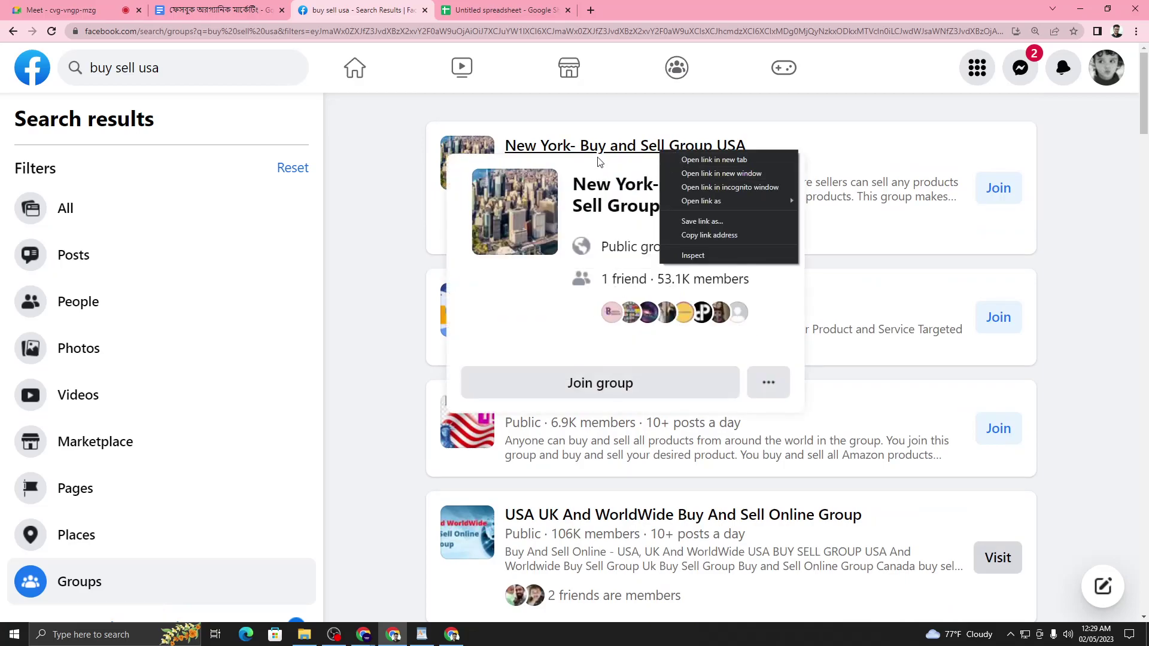
pyautogui.rightClick(575, 150)
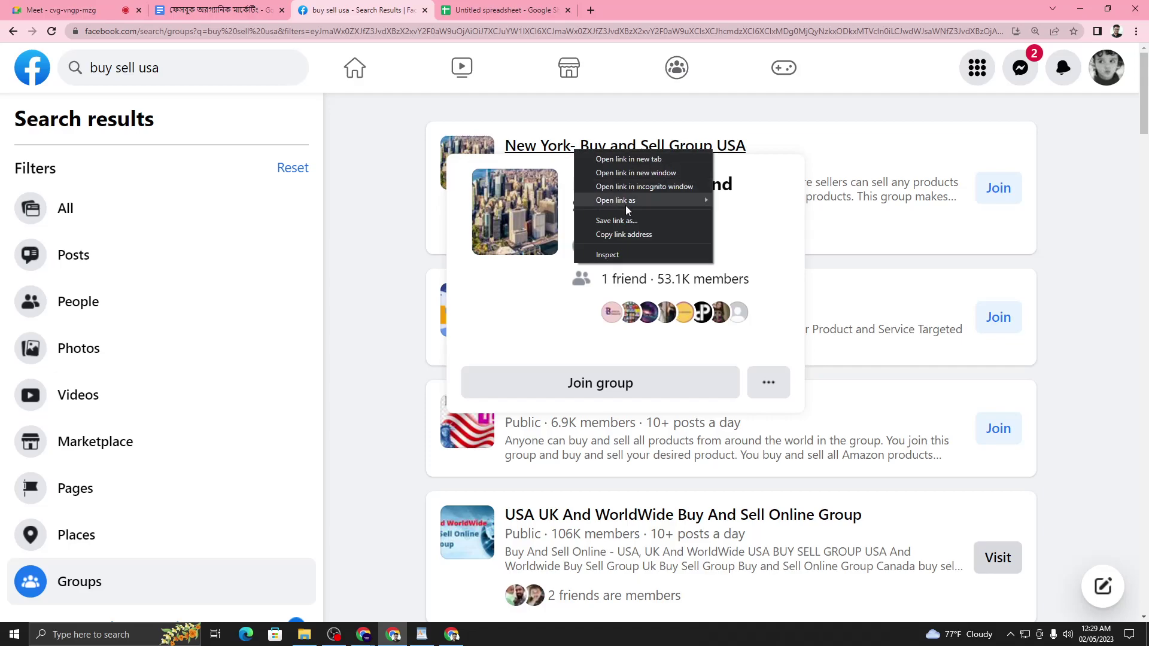
pyautogui.click(639, 235)
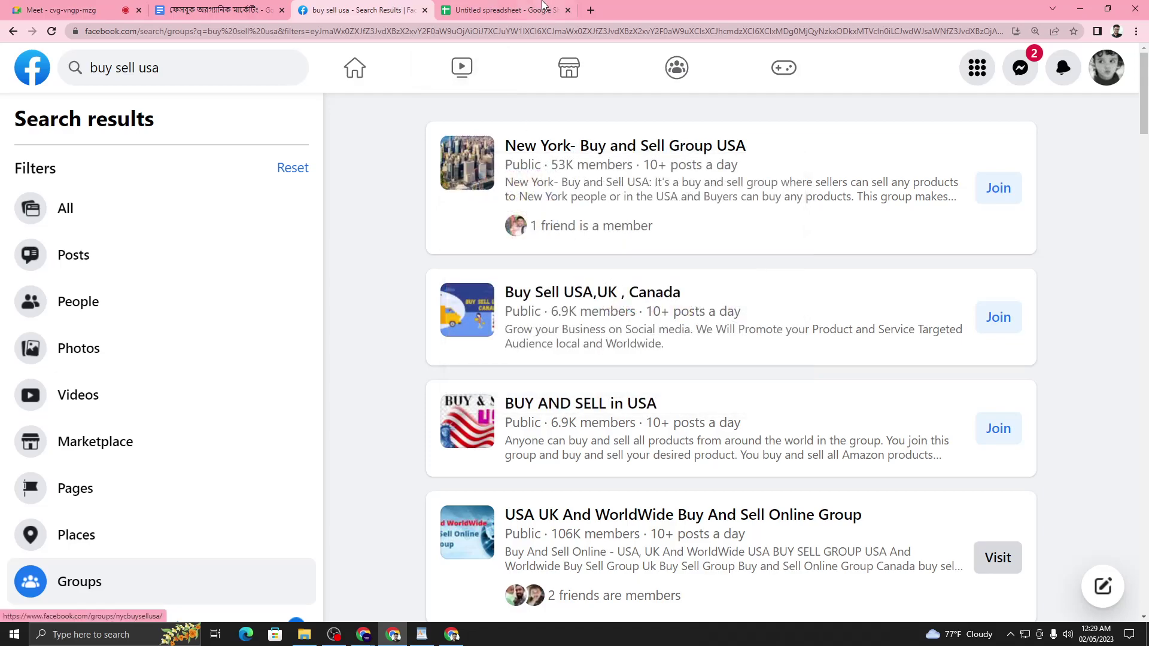
pyautogui.click(506, 10)
pyautogui.rightClick(355, 164)
pyautogui.click(381, 214)
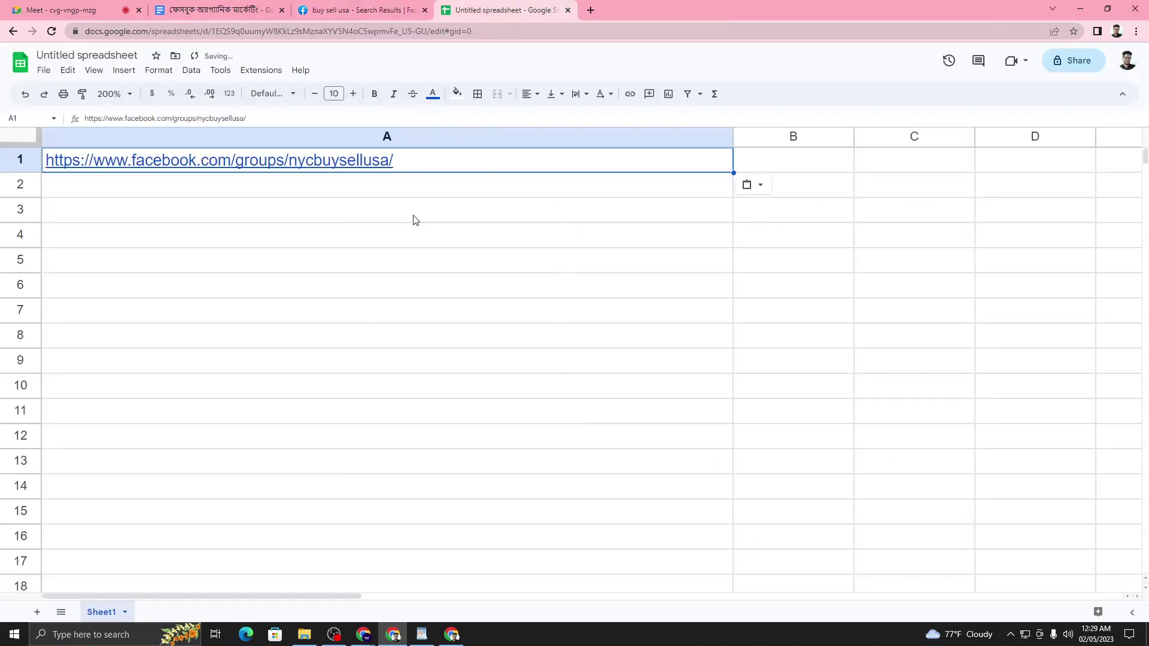
# - Copy the USA UK And WorldWide group link (buysellworldwideus) and paste it into A2
pyautogui.click(346, 7)
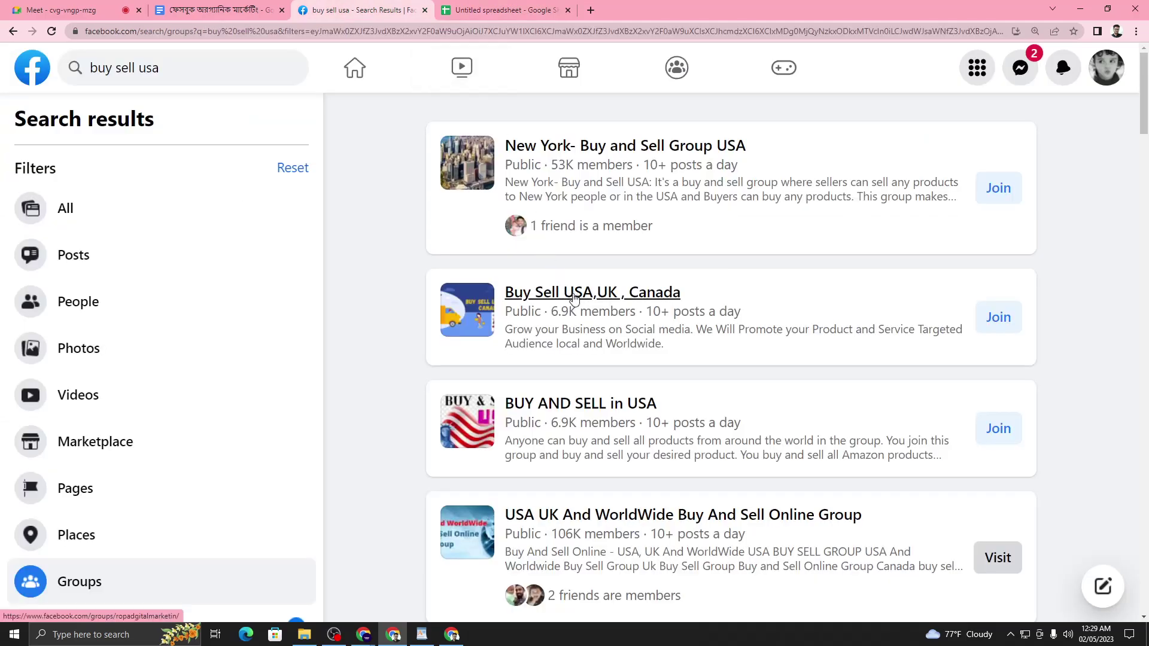
pyautogui.scroll(-4, 909, 204)
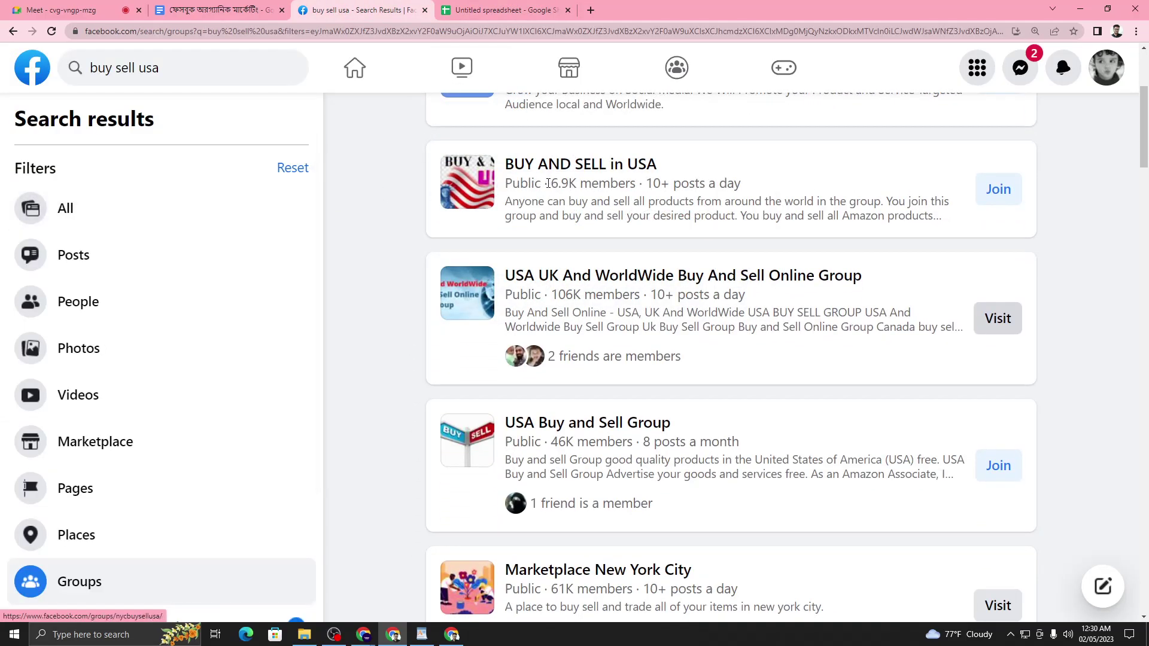
pyautogui.rightClick(569, 276)
pyautogui.moveTo(635, 325)
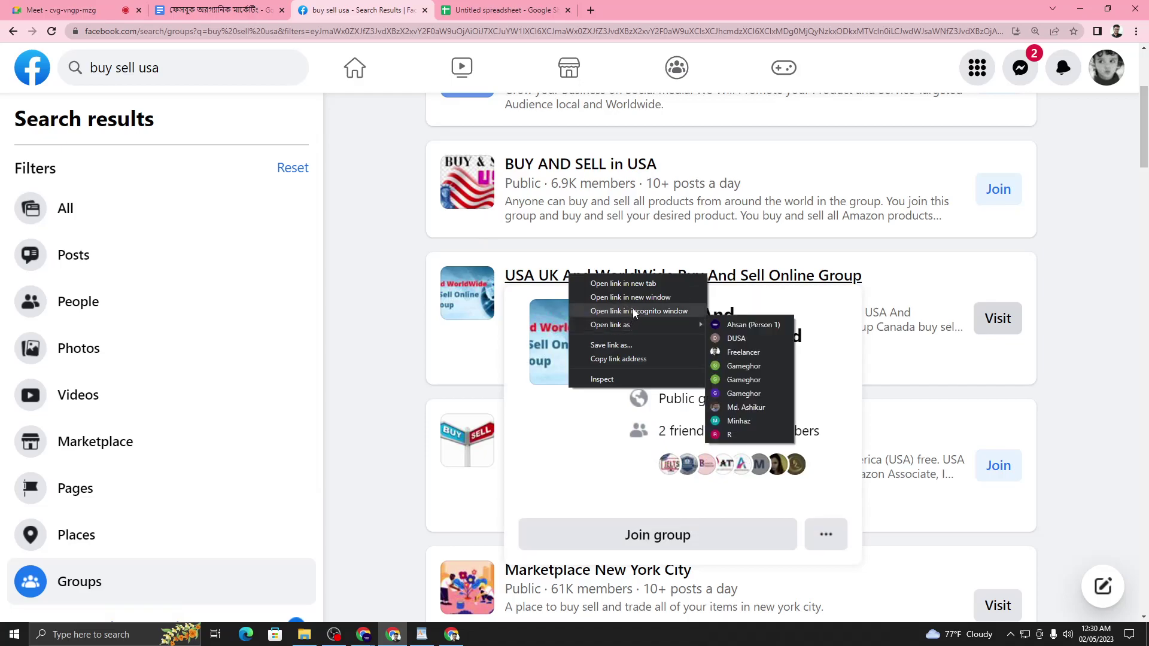
pyautogui.click(618, 359)
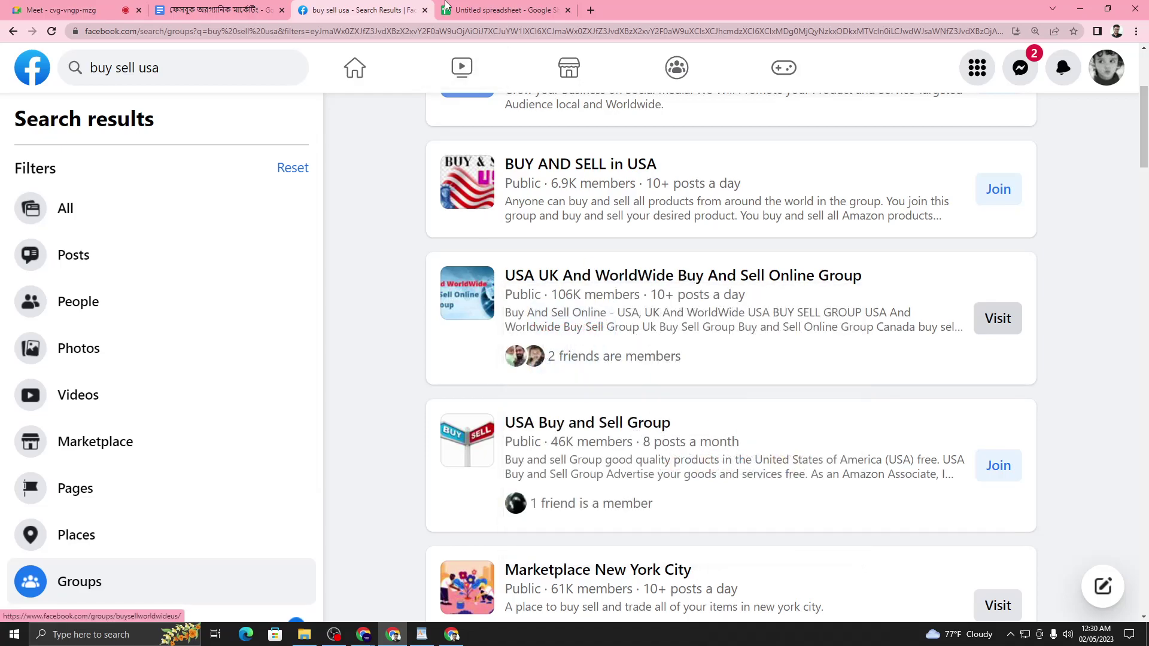
pyautogui.click(503, 10)
pyautogui.rightClick(353, 186)
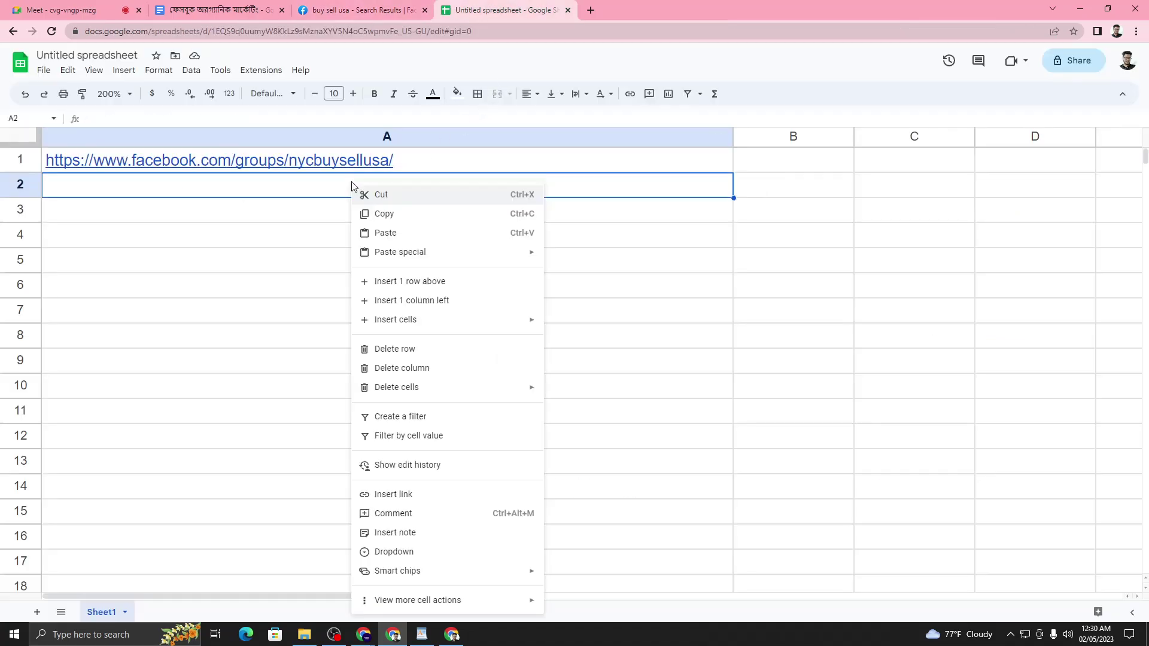
pyautogui.click(431, 240)
pyautogui.click(325, 219)
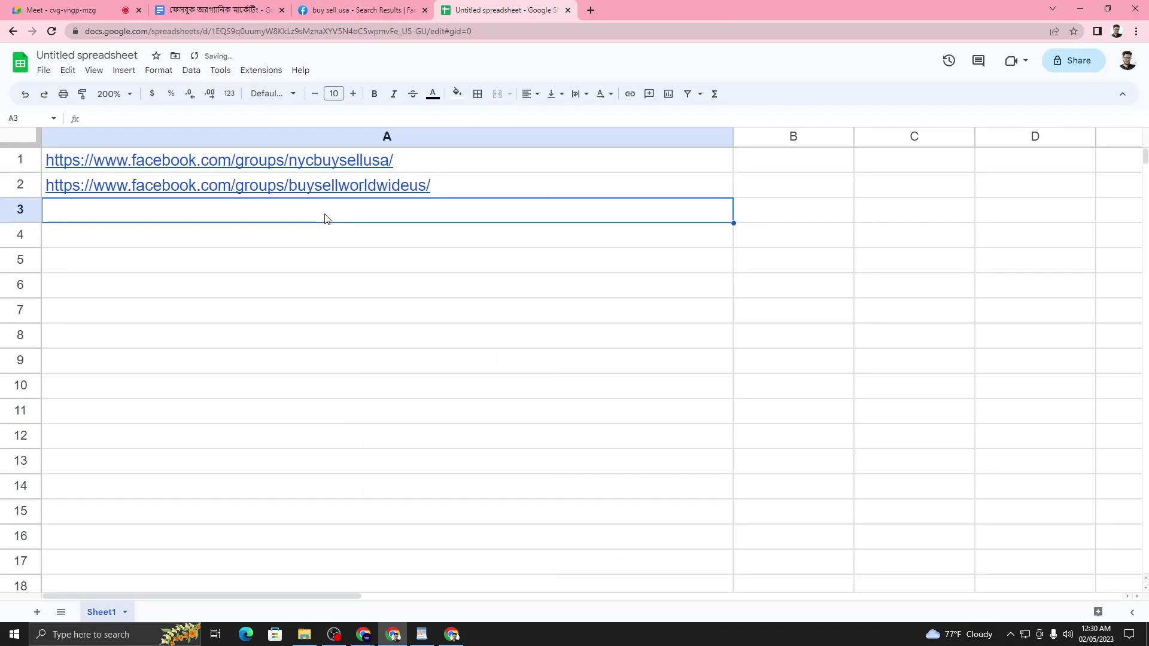
pyautogui.click(362, 10)
# - Copy the Marketplace New York City group link and paste it into A3
pyautogui.scroll(-2, 323, 331)
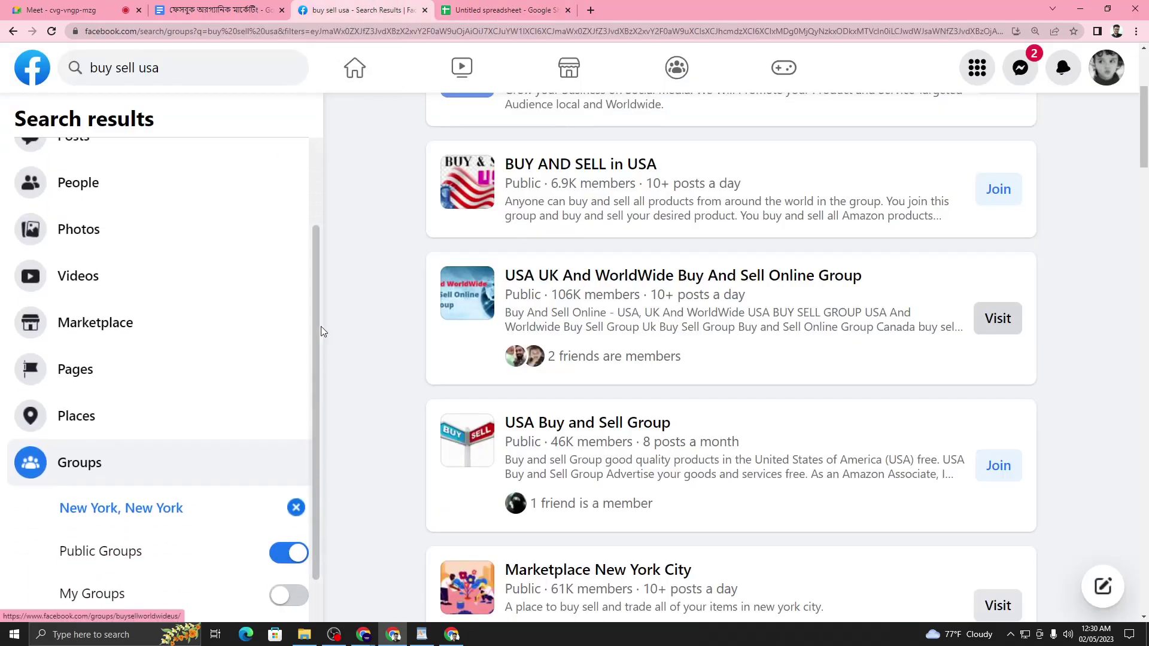
pyautogui.click(50, 9)
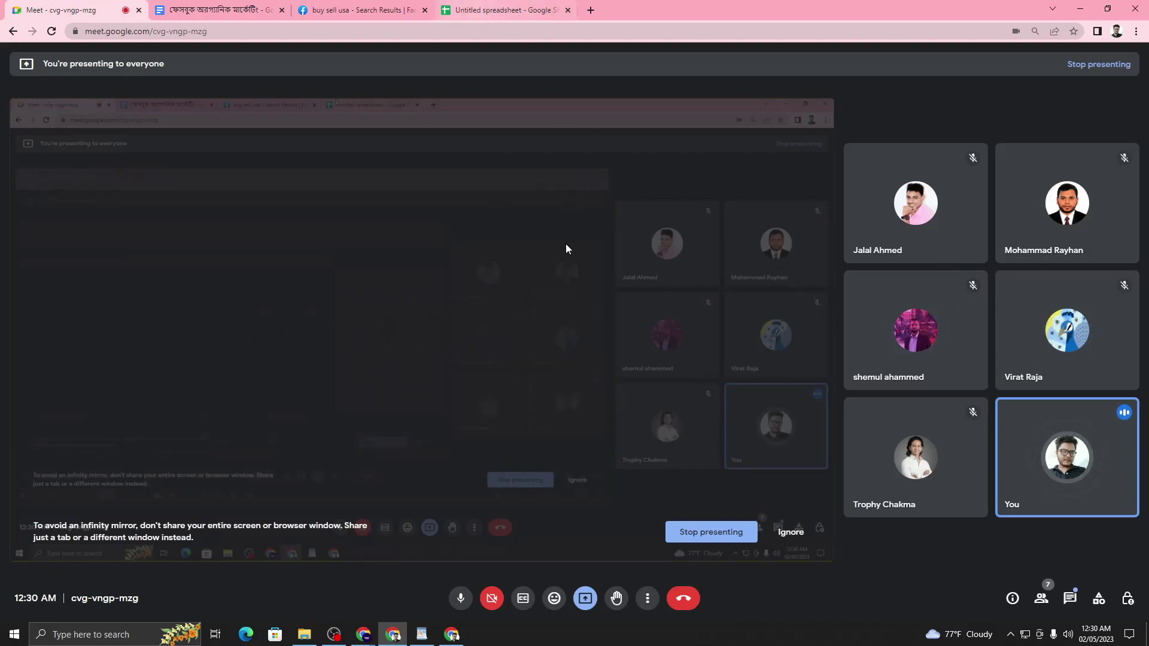
pyautogui.click(379, 8)
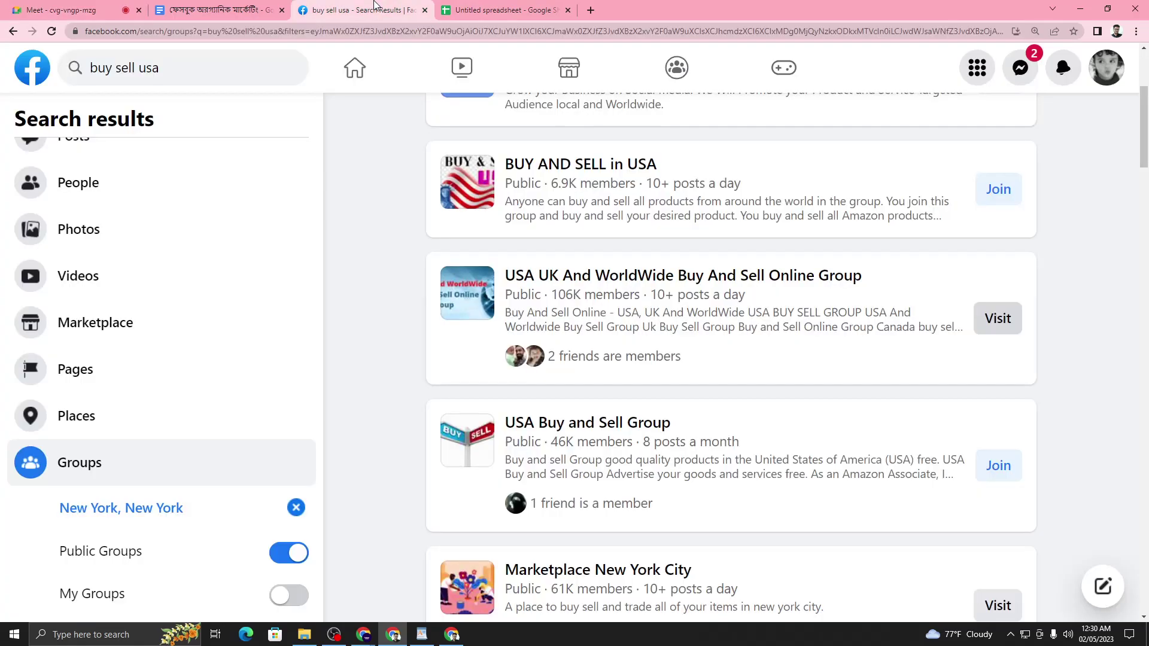
pyautogui.scroll(-3, 621, 251)
pyautogui.rightClick(621, 252)
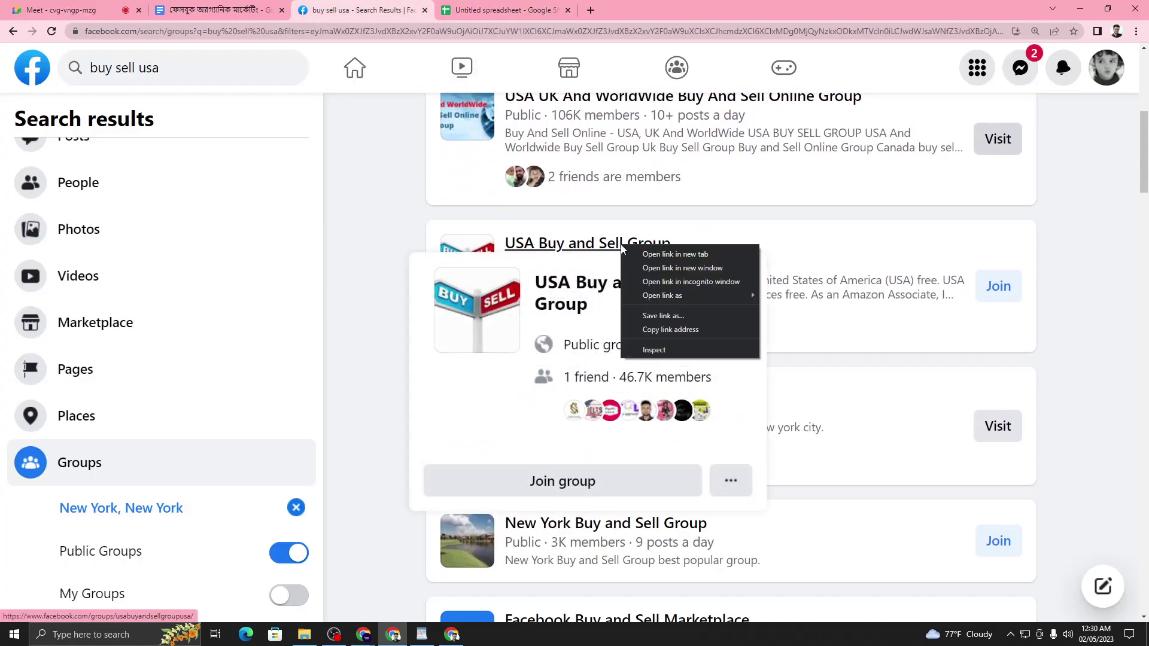
pyautogui.click(338, 270)
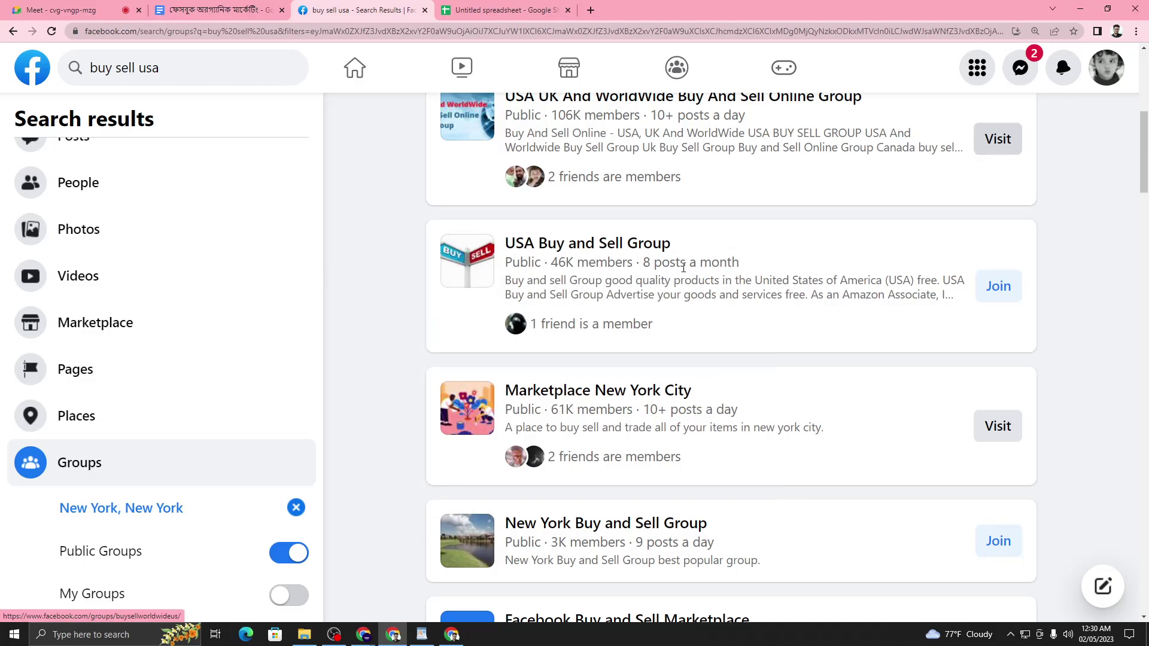
pyautogui.scroll(-3, 709, 275)
pyautogui.rightClick(596, 215)
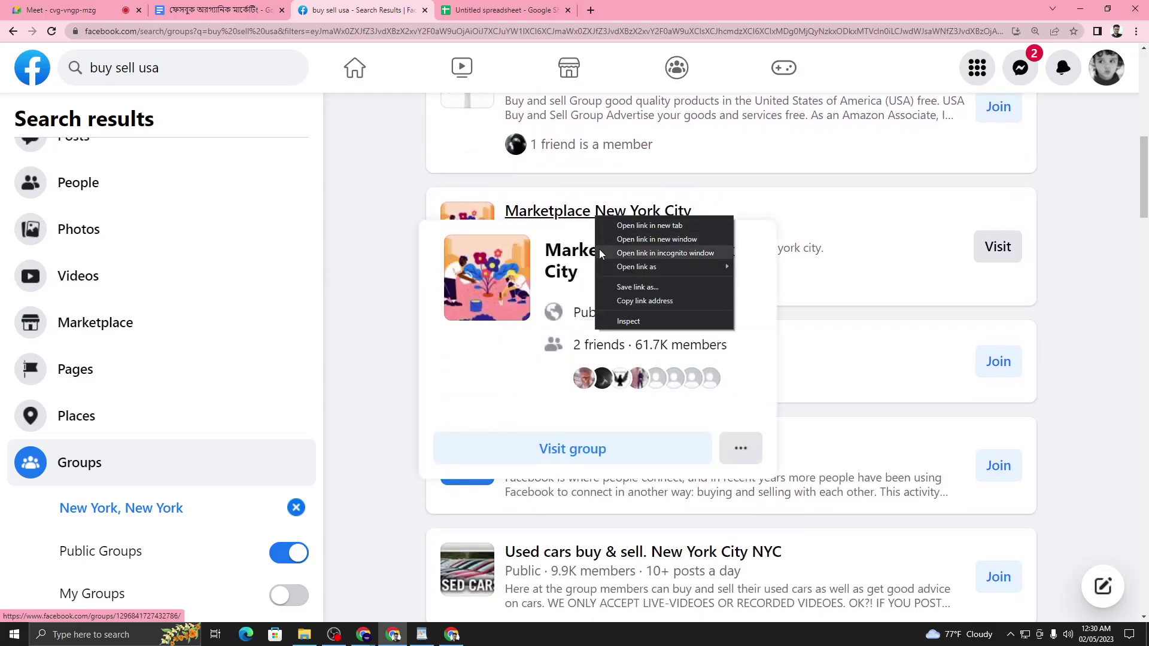
pyautogui.click(642, 300)
pyautogui.hotkey('ctrl', 'Tab')
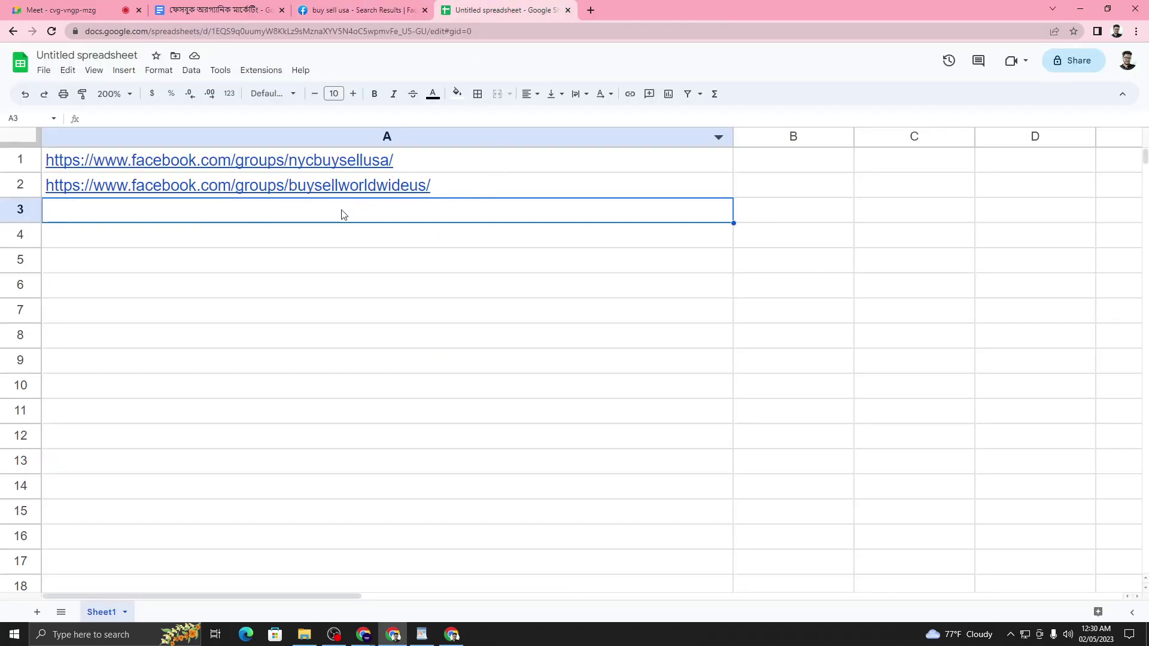
pyautogui.rightClick(343, 214)
pyautogui.click(386, 243)
pyautogui.click(307, 246)
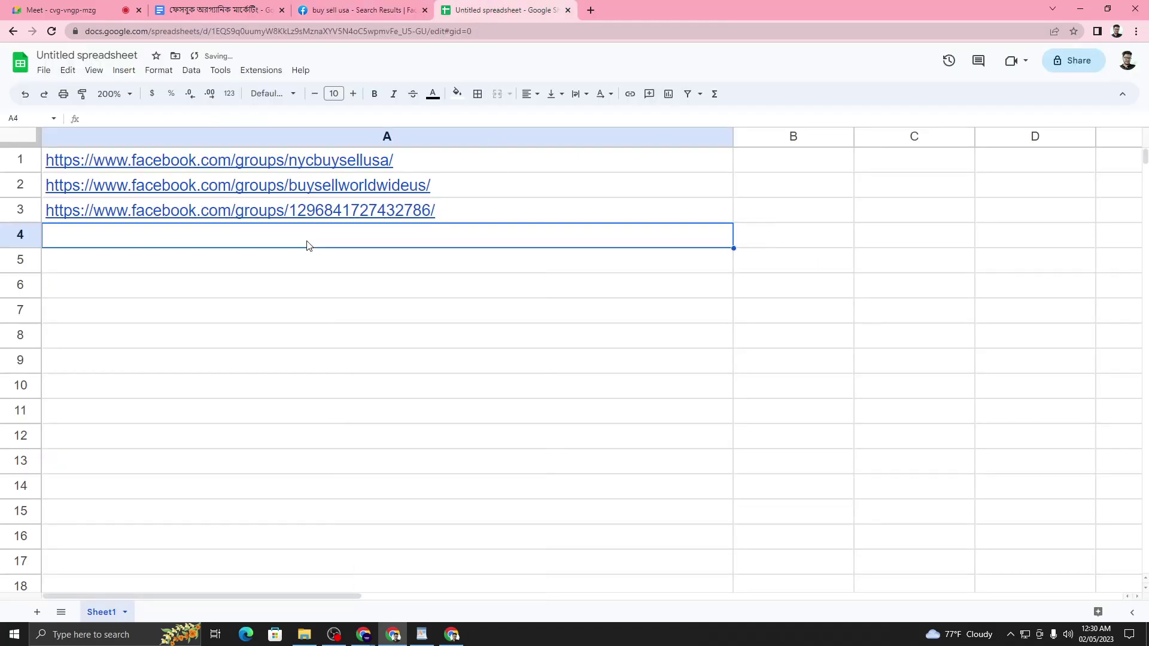
pyautogui.click(370, 5)
# - Copy the Facebook Buy and Sell Marketplace (fbasm) group link and paste it into A4
pyautogui.scroll(-2, 528, 267)
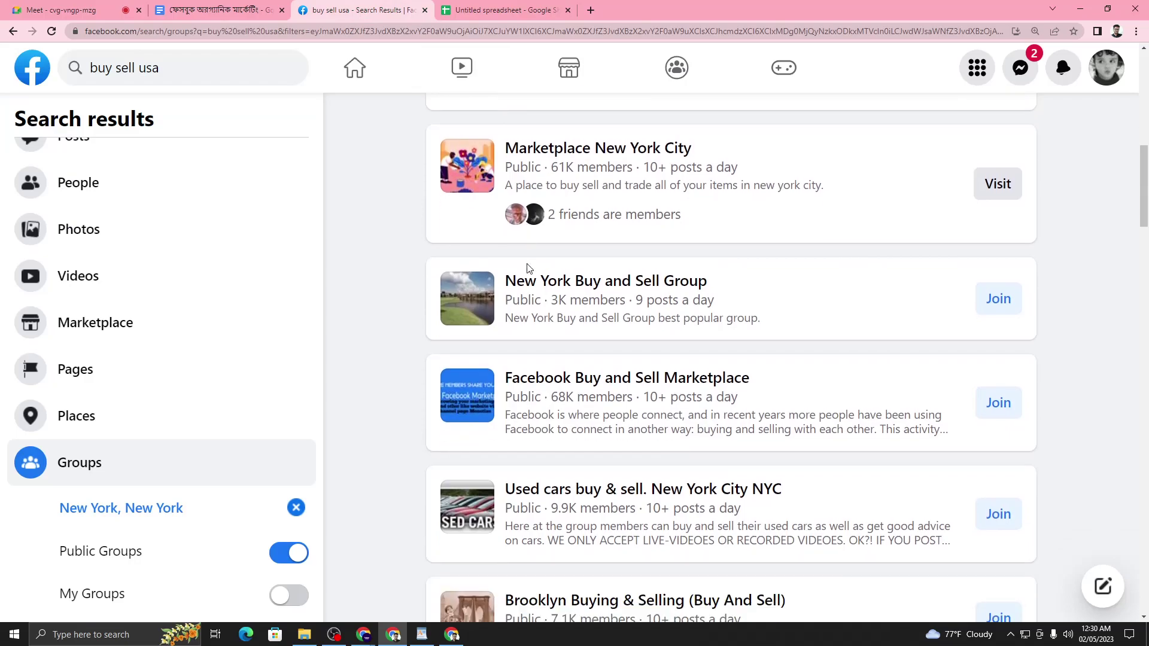
pyautogui.moveTo(562, 323)
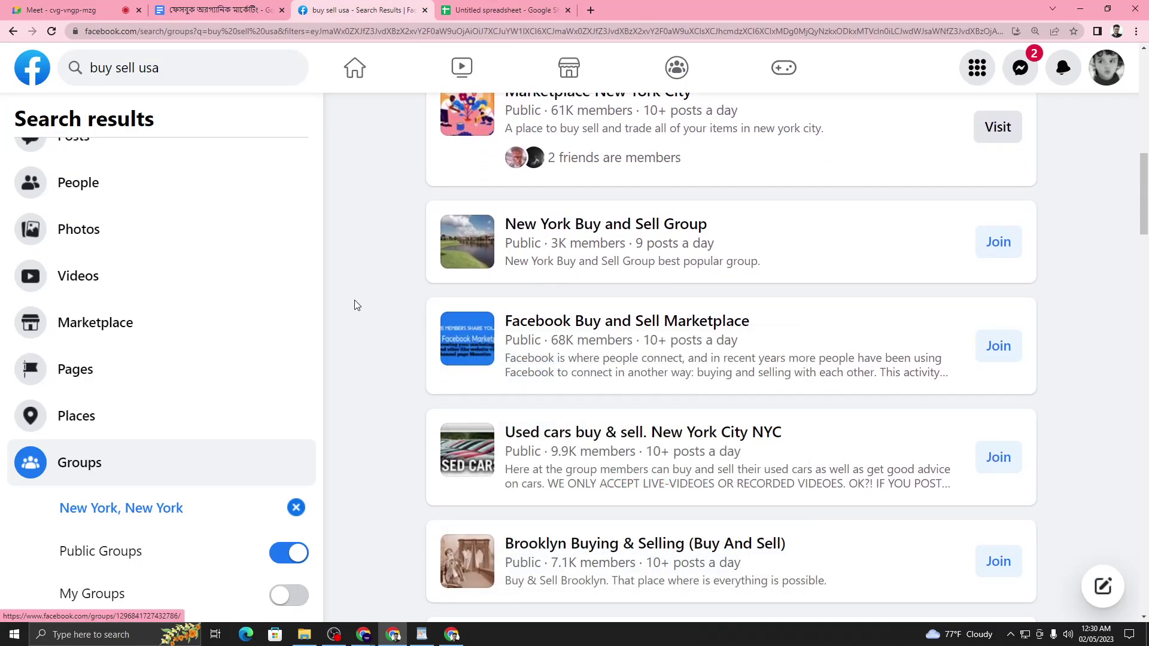
pyautogui.rightClick(547, 325)
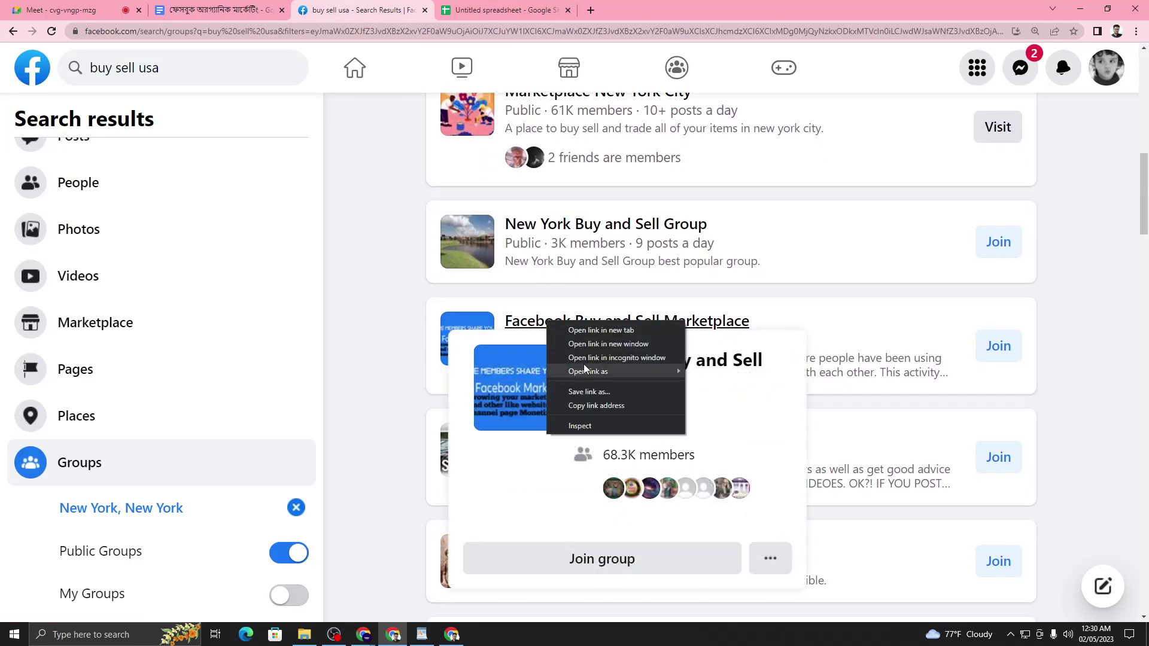
pyautogui.click(609, 405)
pyautogui.click(469, 7)
pyautogui.rightClick(338, 226)
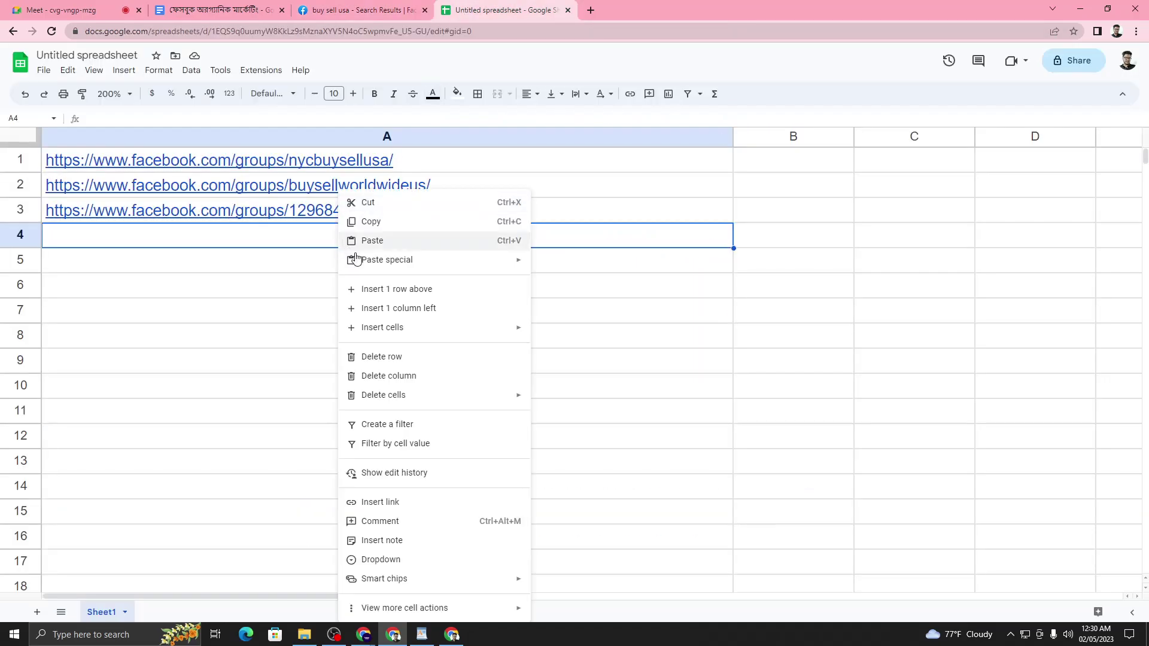
pyautogui.click(388, 241)
pyautogui.click(359, 10)
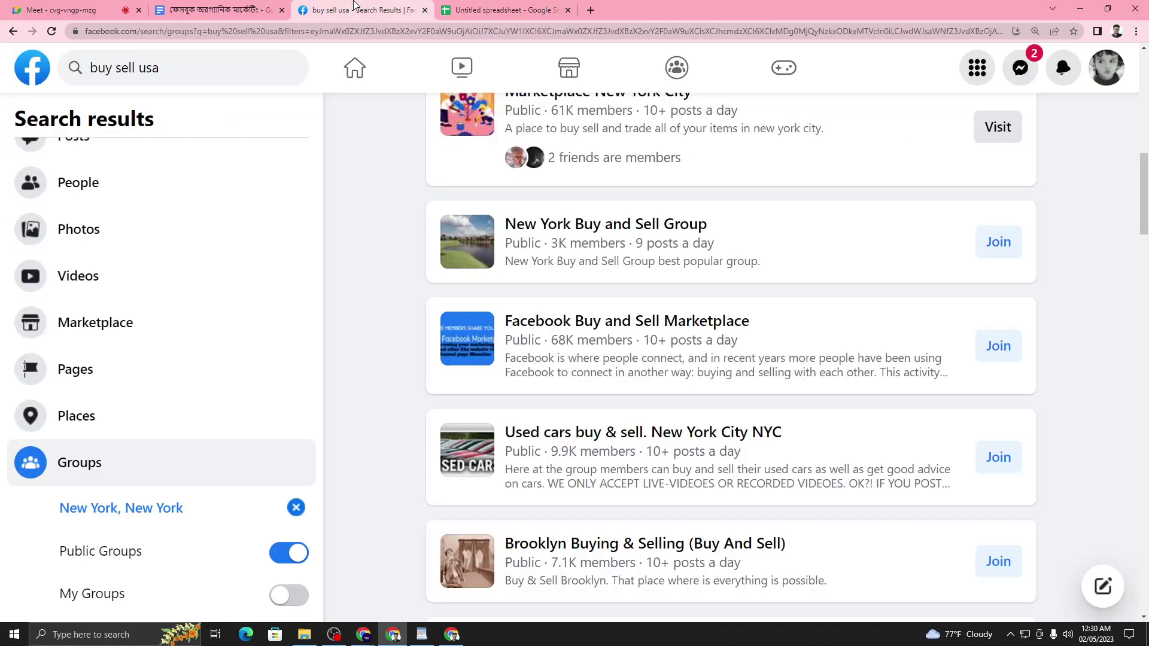
# - Copy the NewYorkNYOnlineYardSale group link and paste it into A5
pyautogui.scroll(-4, 564, 365)
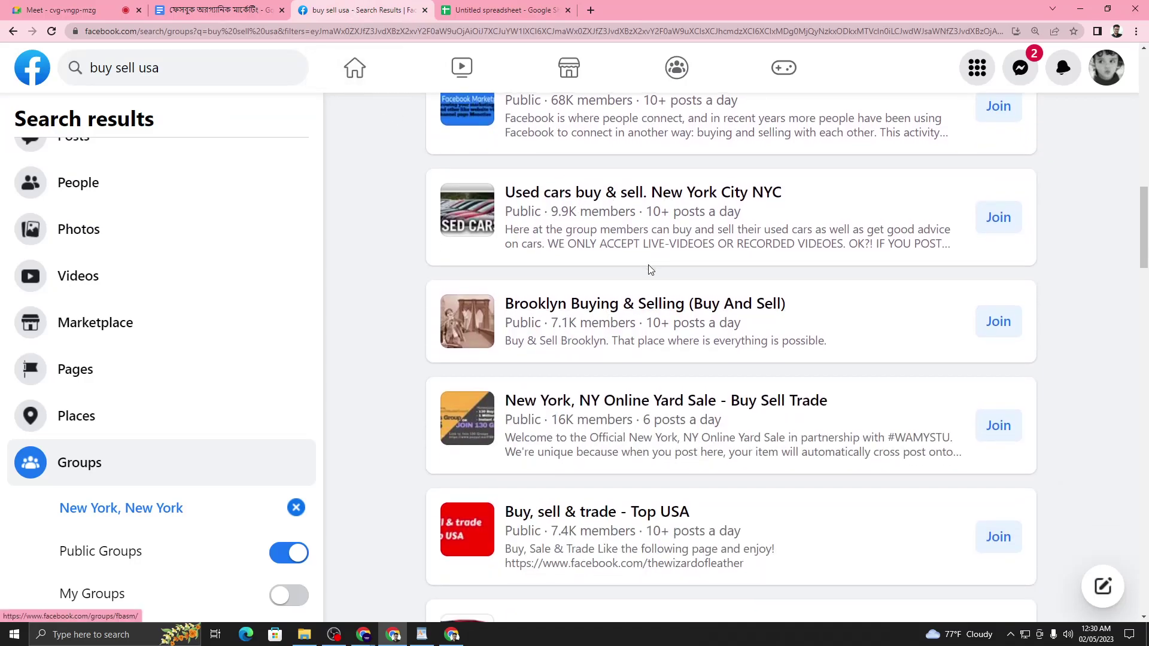
pyautogui.scroll(-3, 641, 261)
pyautogui.moveTo(593, 261)
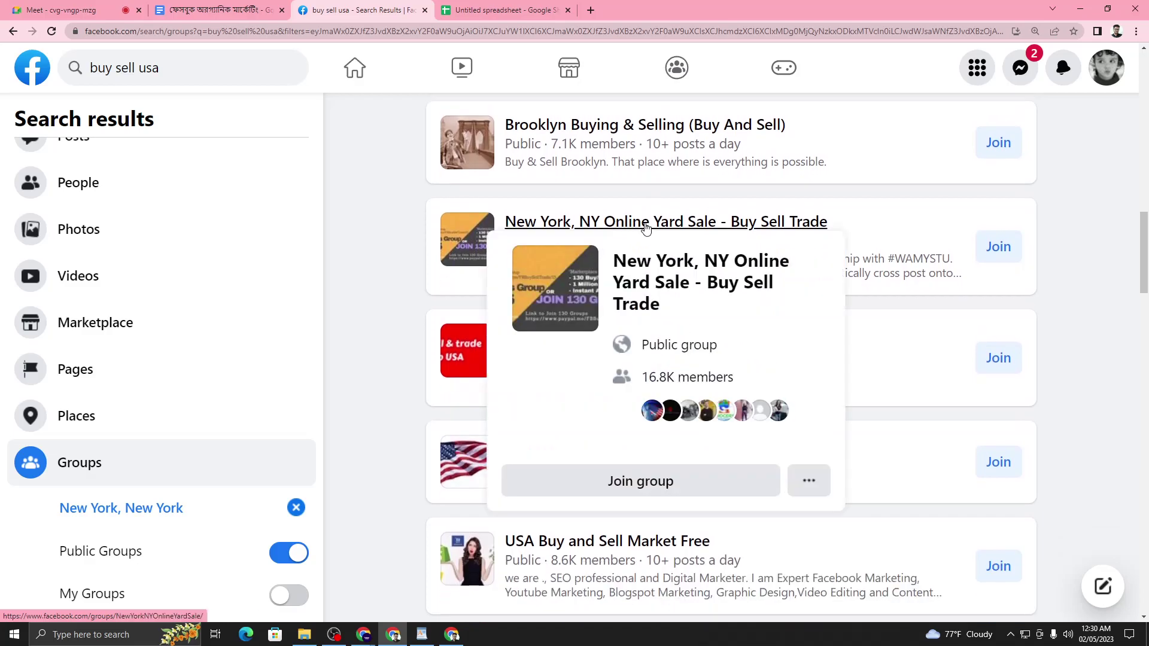
pyautogui.rightClick(645, 223)
pyautogui.click(711, 308)
pyautogui.click(443, 8)
pyautogui.rightClick(256, 257)
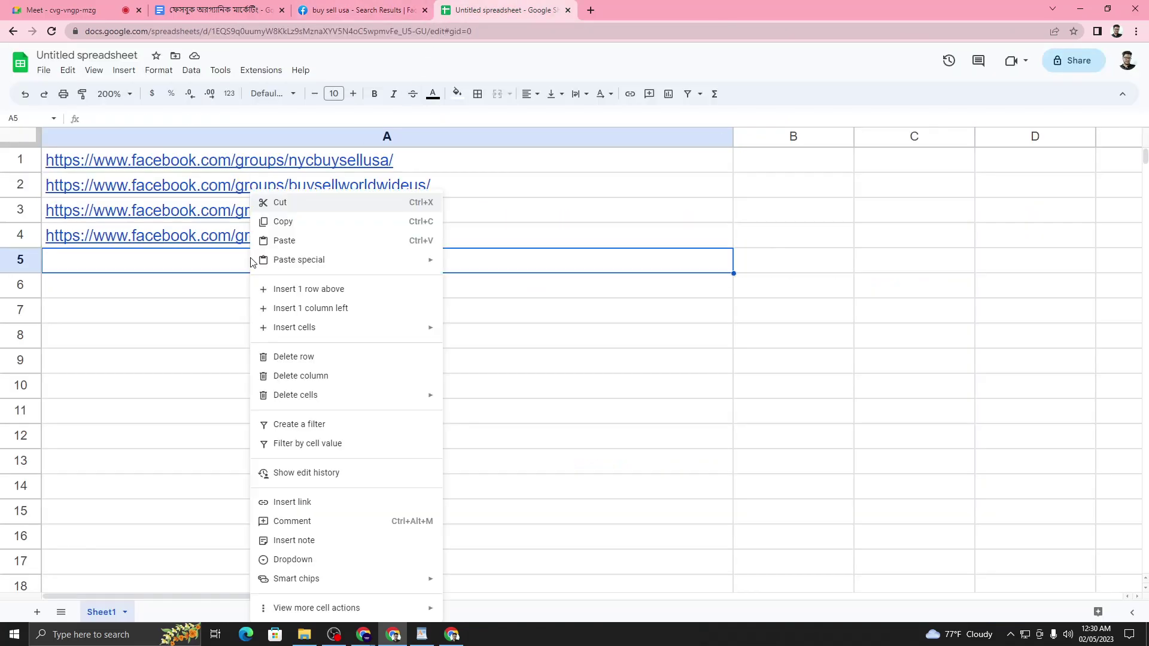
pyautogui.click(301, 239)
# - Fill the A5 yard sale link down through A18
pyautogui.click(411, 308)
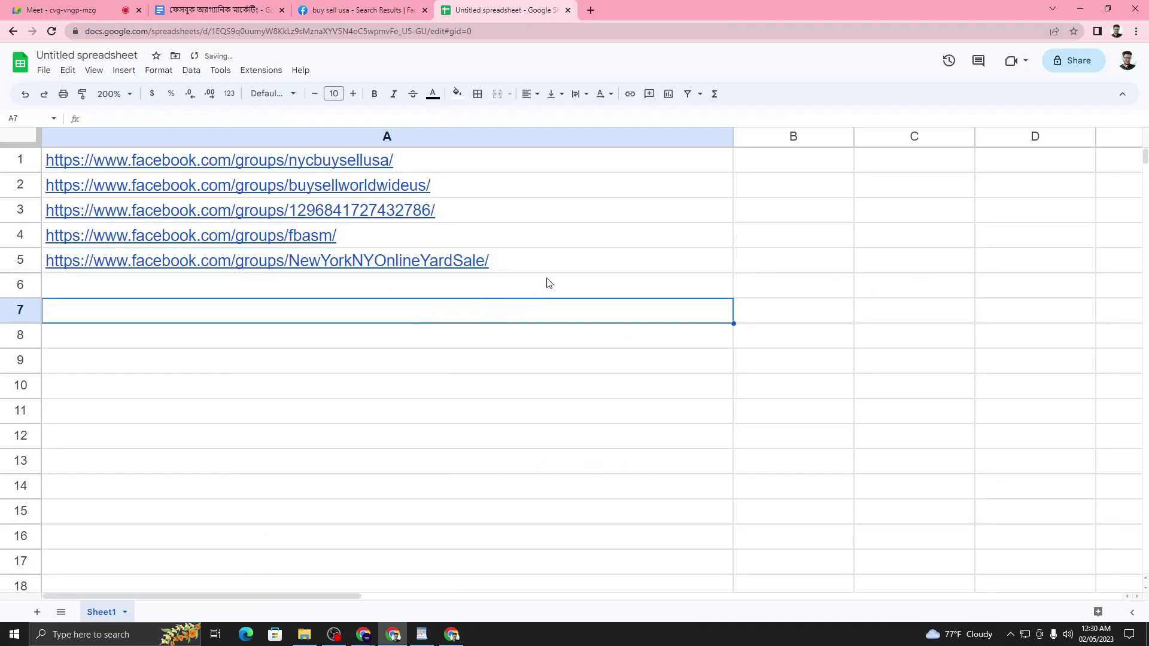
pyautogui.click(545, 285)
pyautogui.click(692, 270)
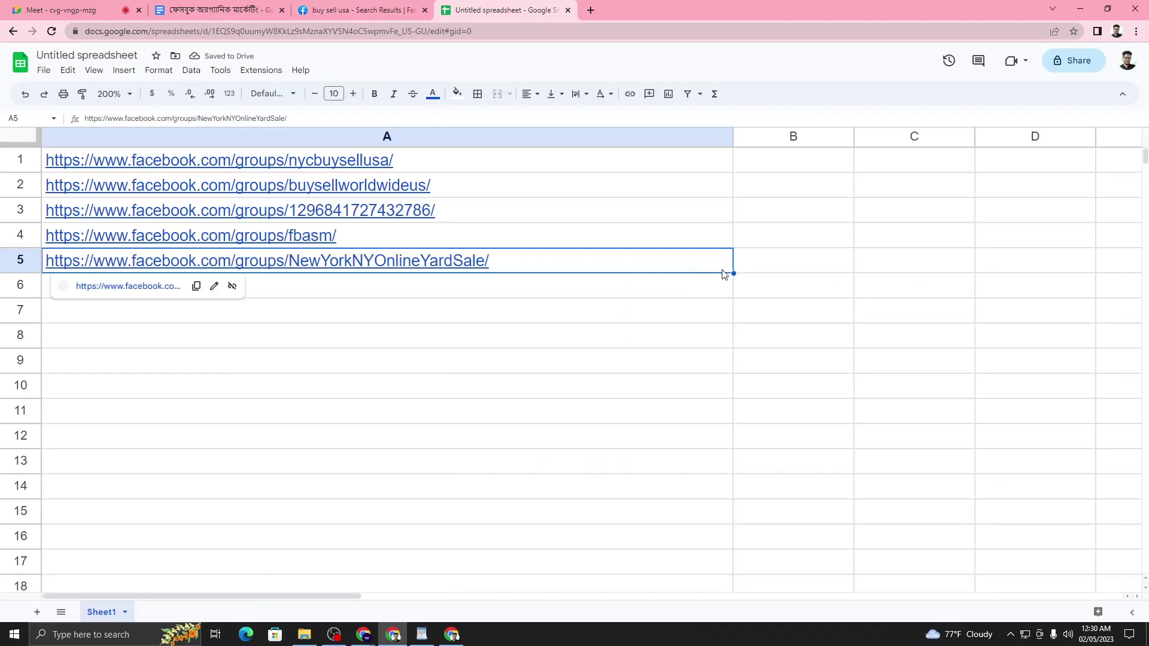
pyautogui.moveTo(732, 272); pyautogui.dragTo(705, 616)
pyautogui.click(674, 491)
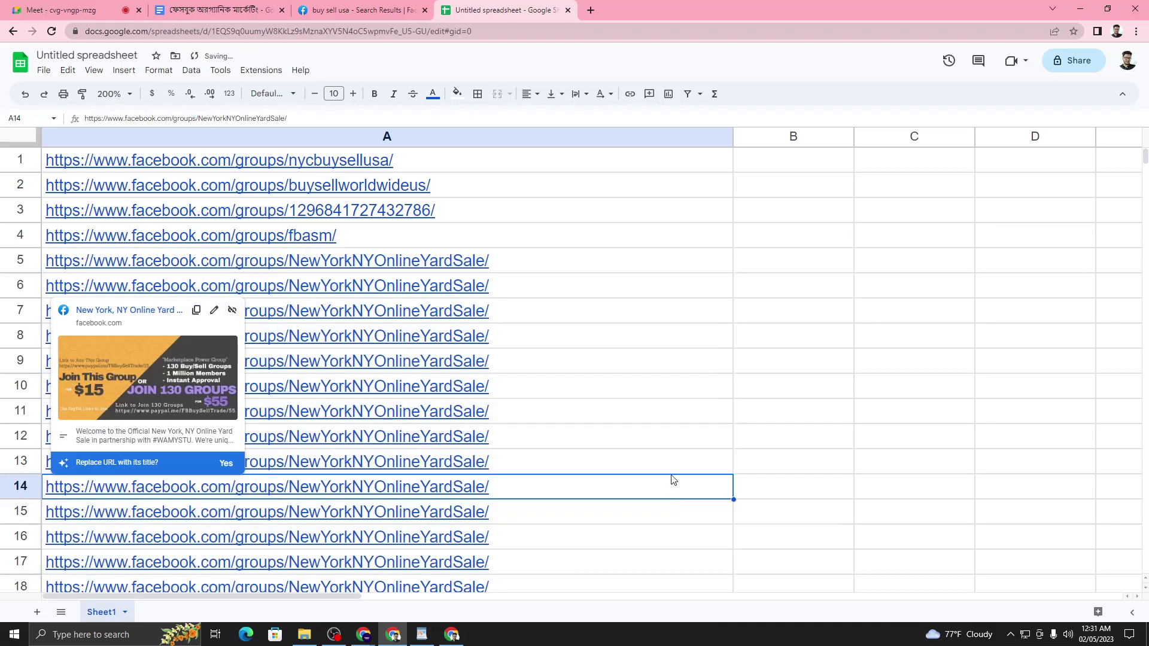
pyautogui.click(520, 229)
pyautogui.click(1015, 412)
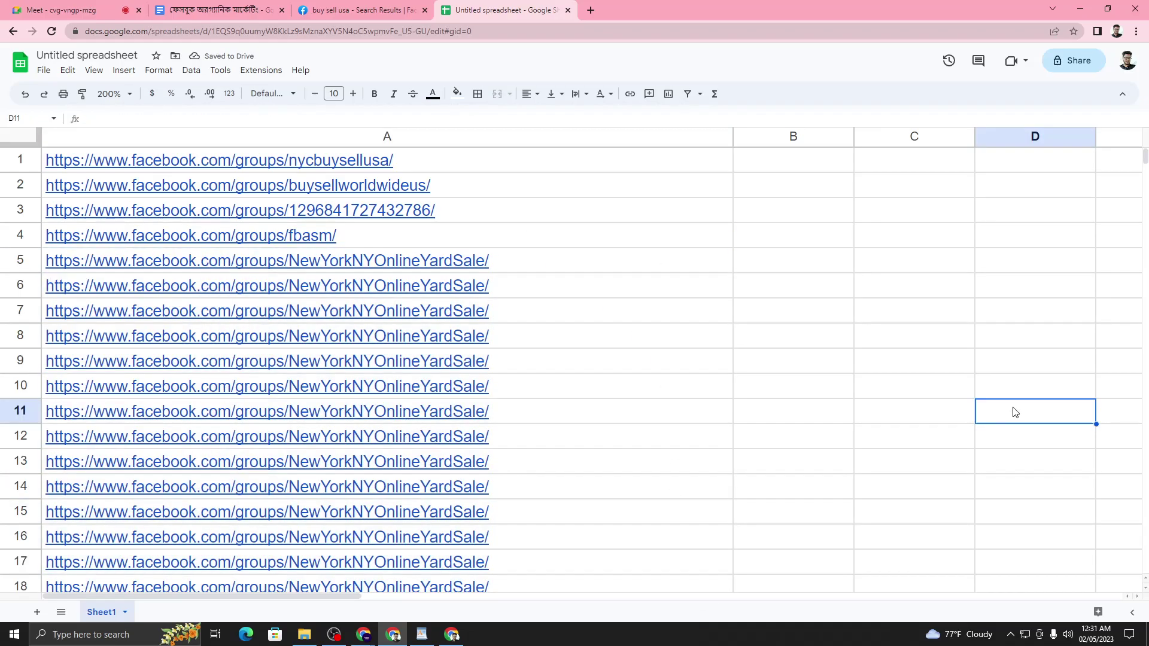
pyautogui.scroll(-5, 574, 280)
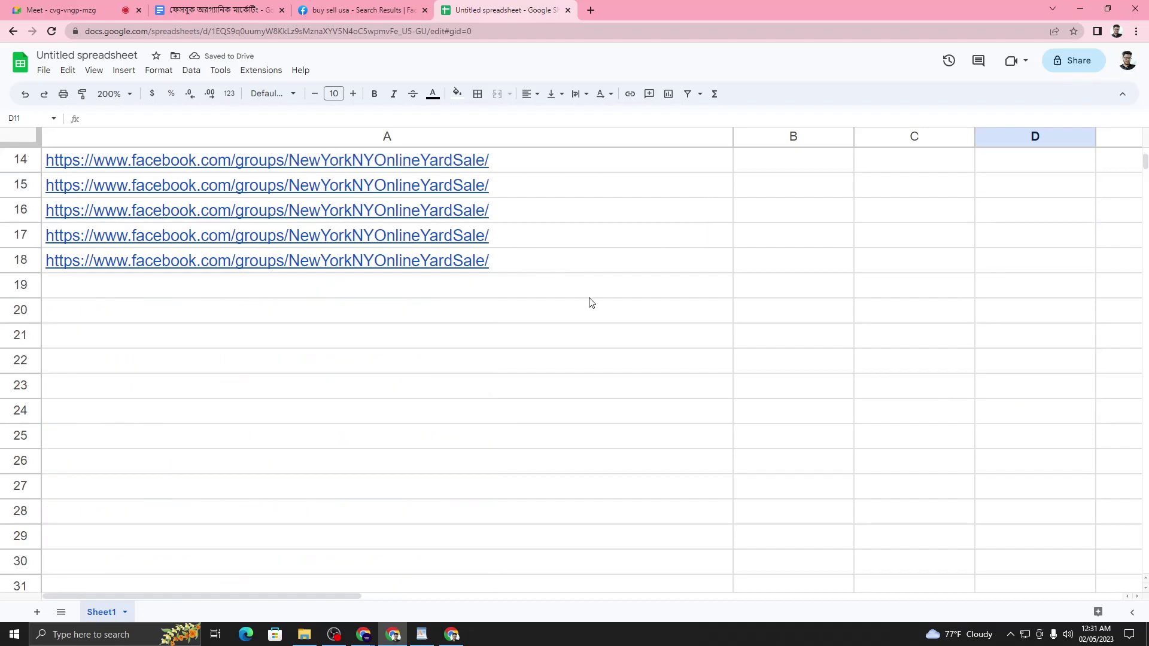
# - Fill the first three links, A1:A3, with green
pyautogui.scroll(5, 589, 302)
pyautogui.click(535, 164)
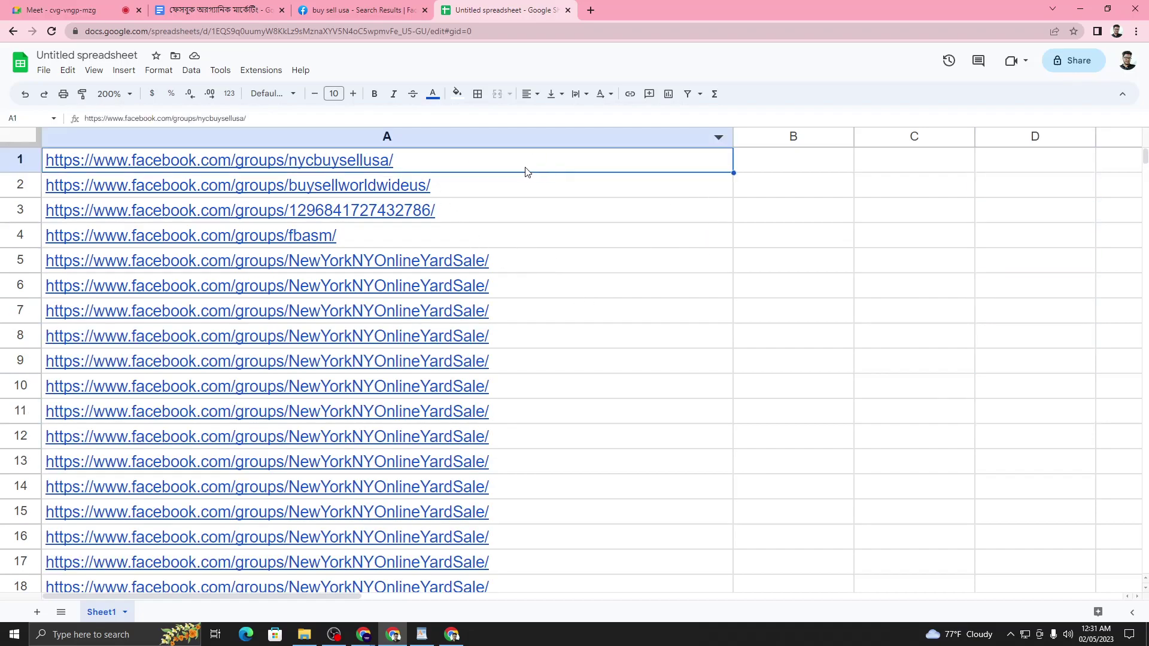
pyautogui.click(611, 256)
pyautogui.click(751, 192)
pyautogui.click(628, 286)
pyautogui.click(473, 166)
pyautogui.click(669, 243)
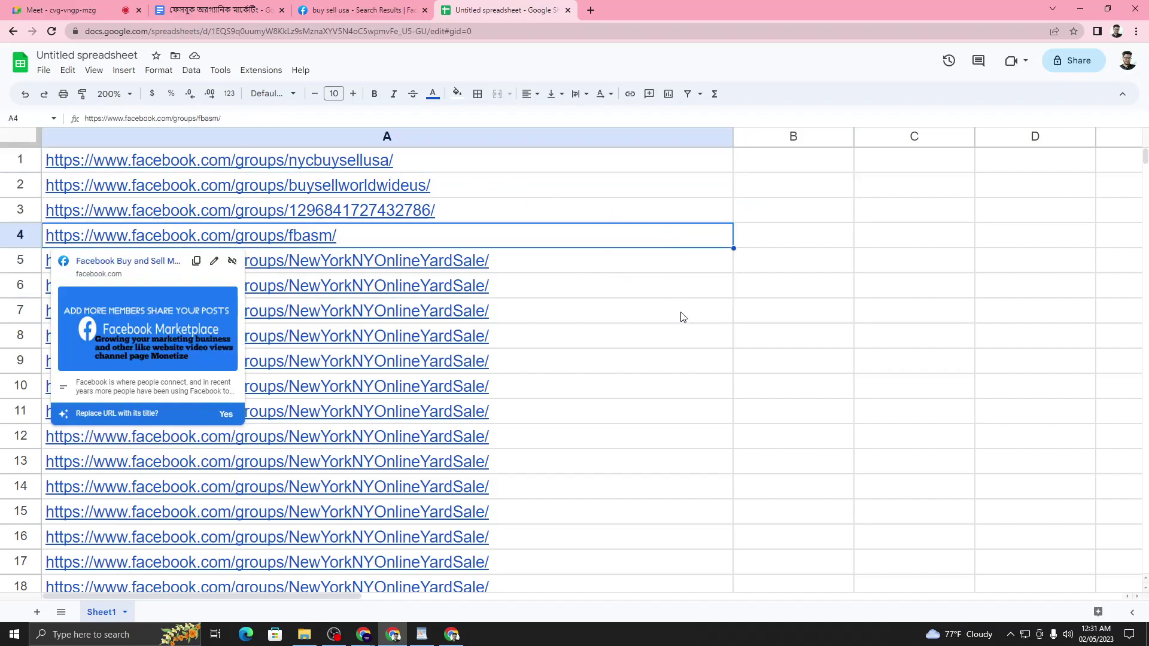
pyautogui.click(571, 165)
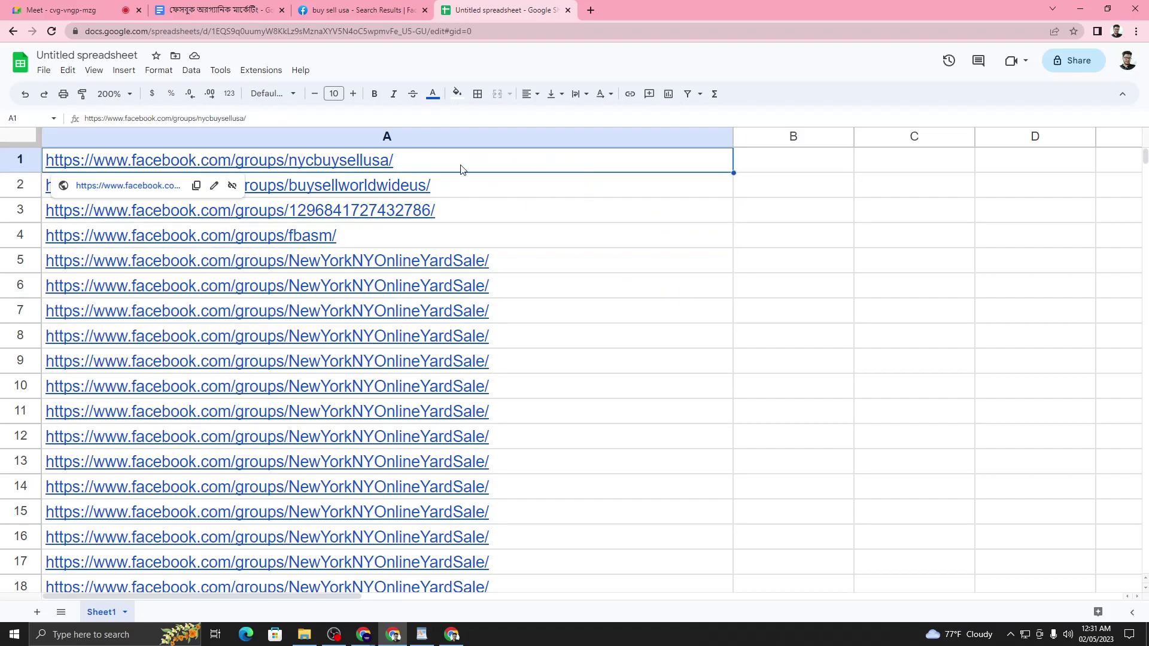
pyautogui.moveTo(470, 164); pyautogui.dragTo(479, 213)
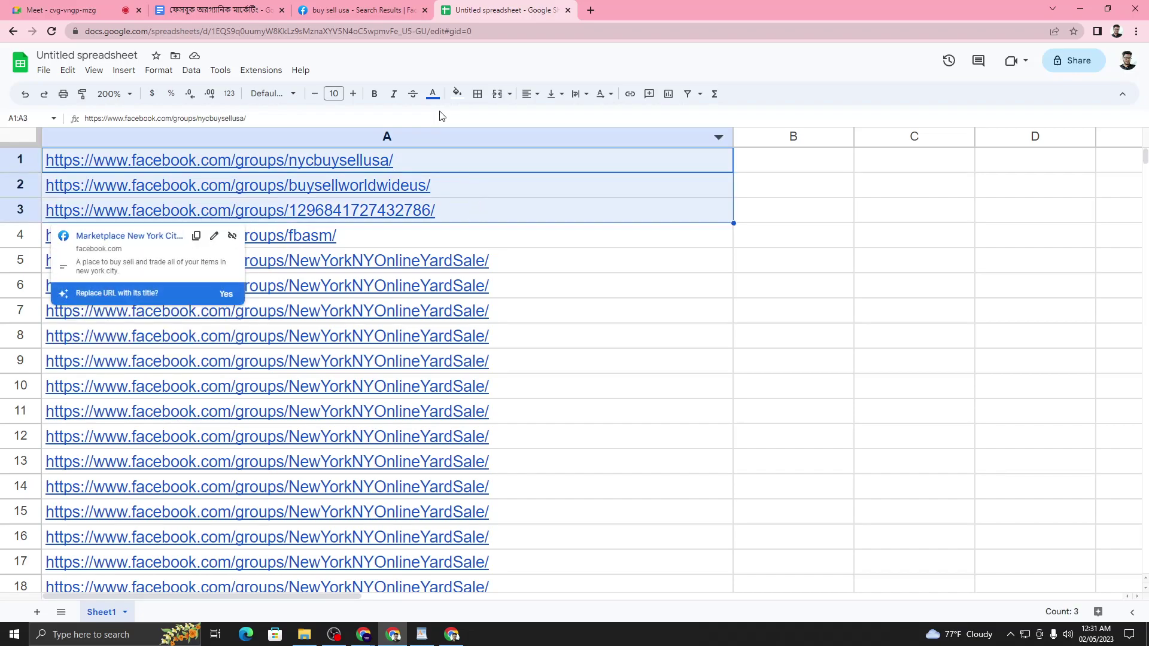
pyautogui.click(457, 94)
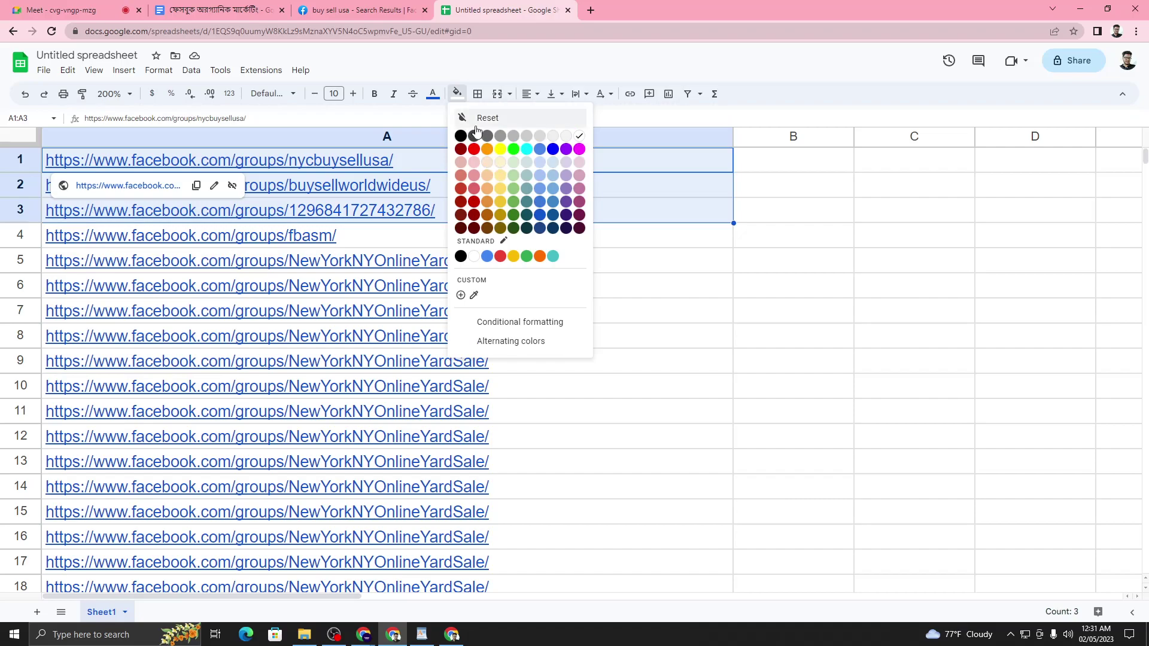
pyautogui.click(513, 149)
# - Enter the team member's name in B2 beside the green block
pyautogui.click(559, 210)
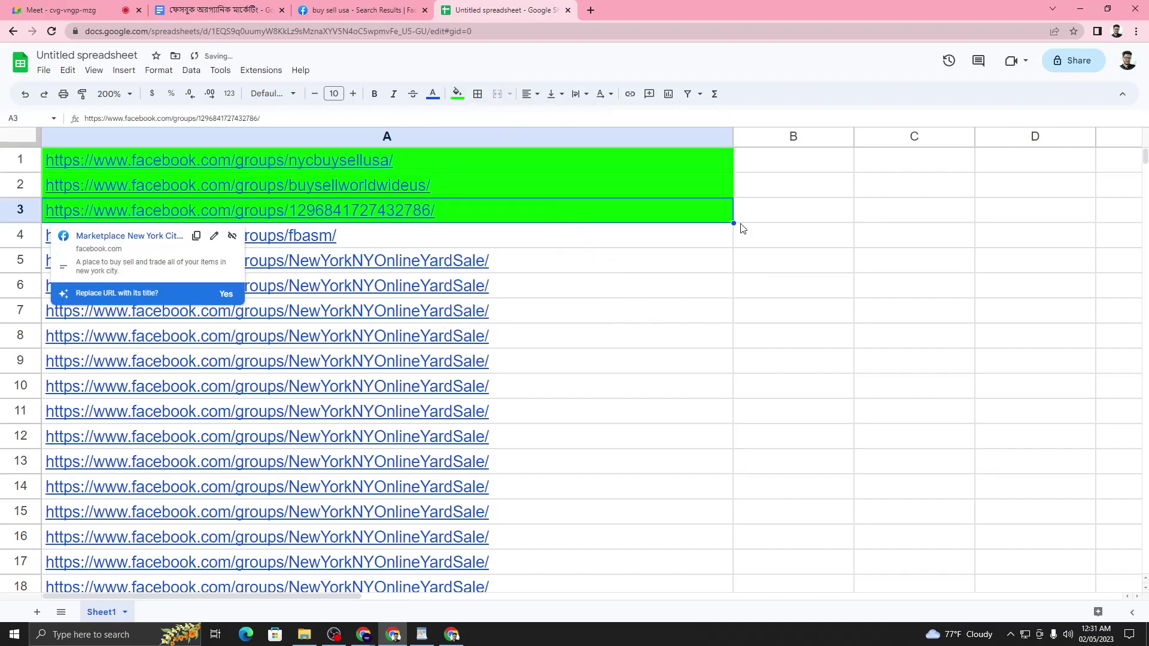
pyautogui.click(756, 190)
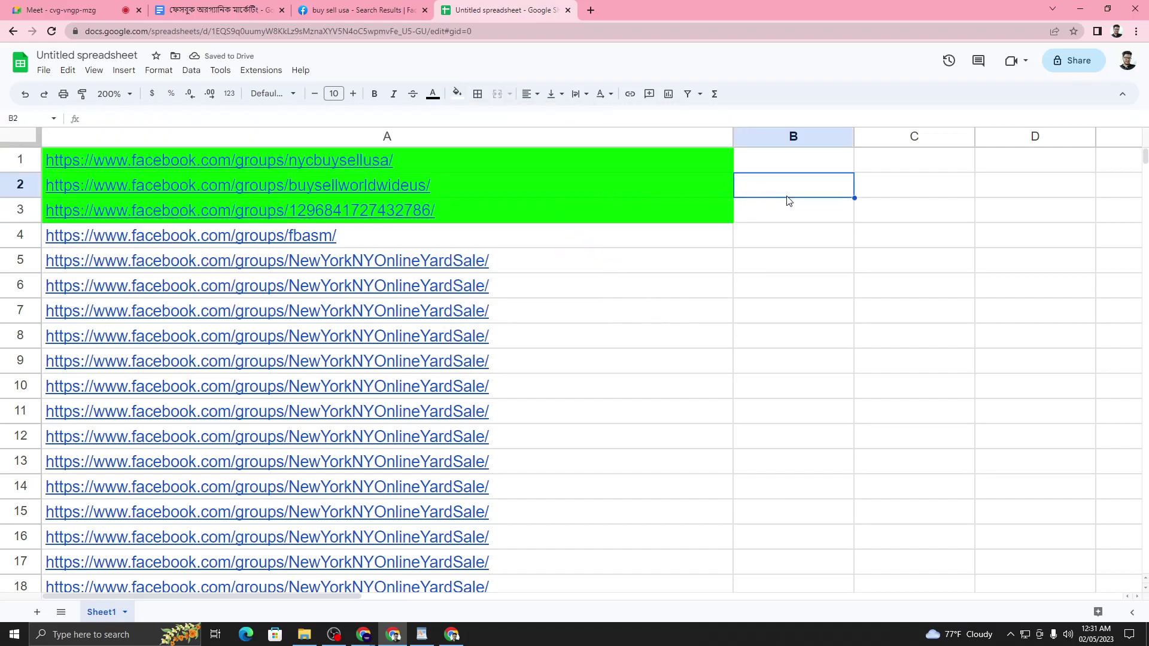
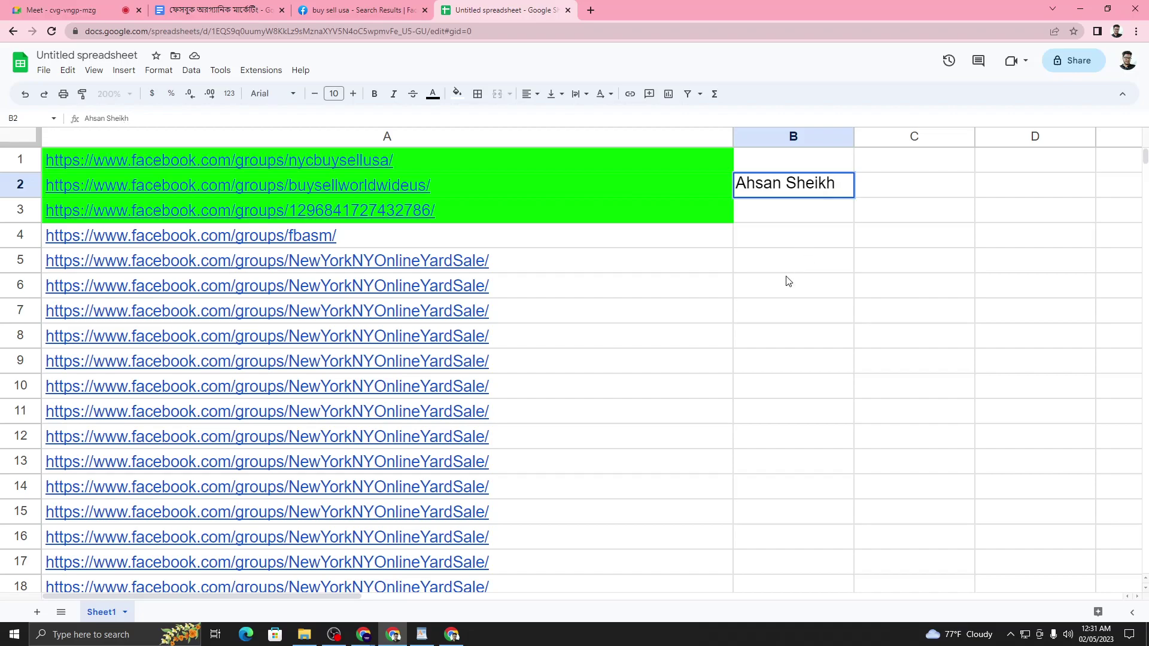
pyautogui.press('Return')
pyautogui.click(797, 190)
pyautogui.click(633, 285)
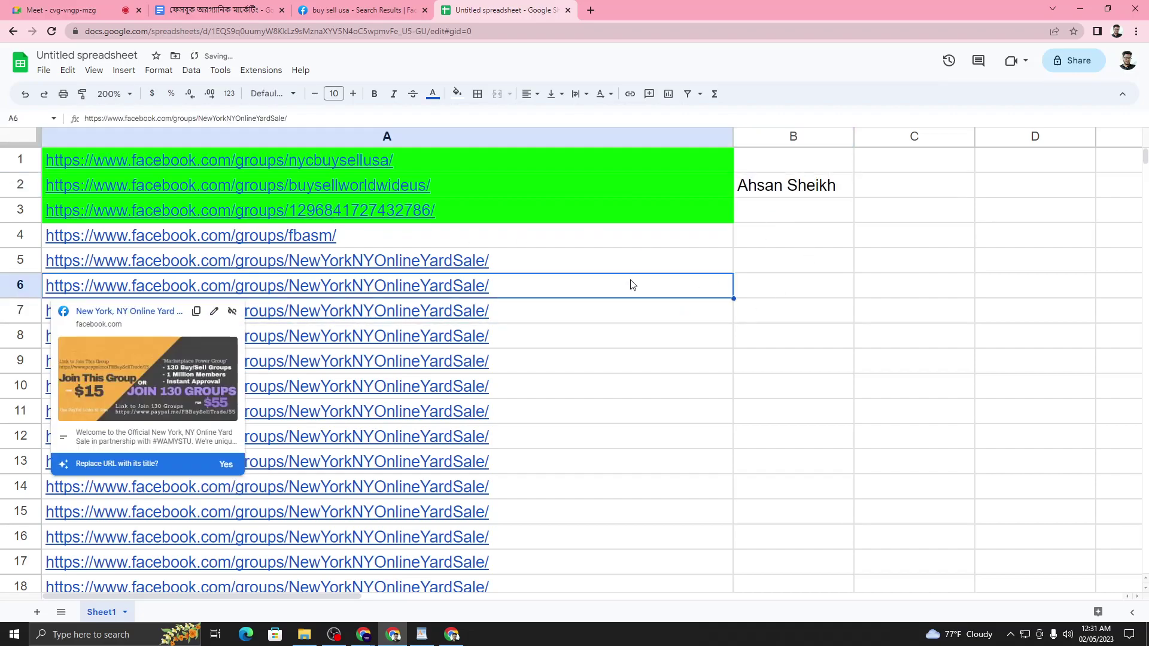
pyautogui.click(682, 392)
pyautogui.click(699, 244)
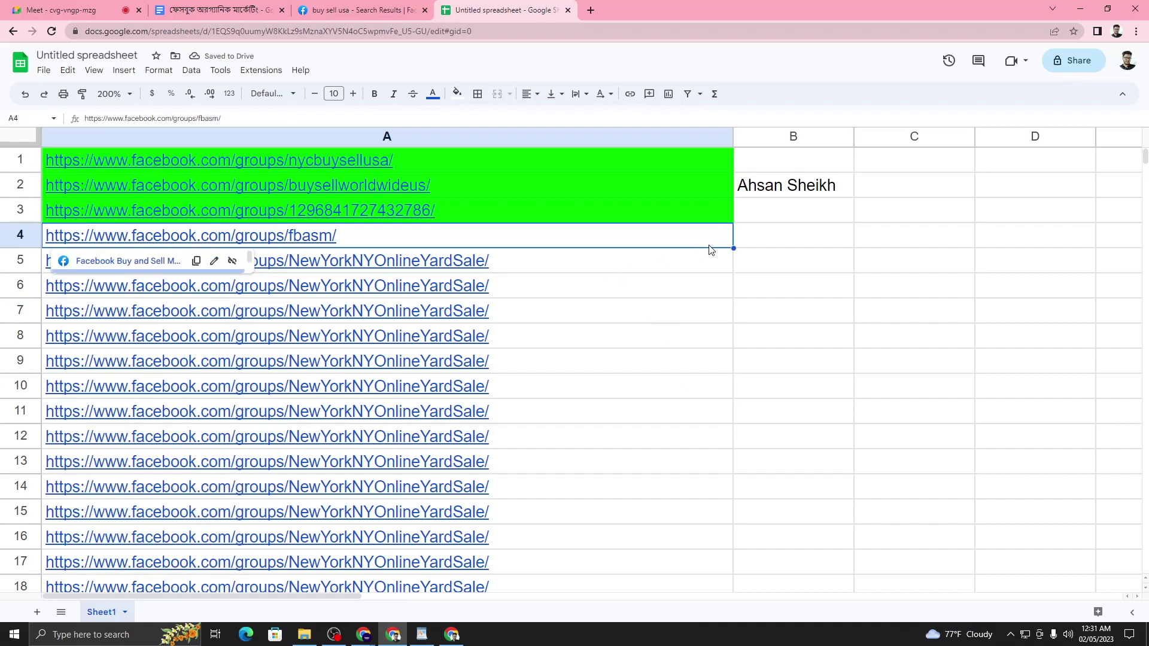
pyautogui.click(787, 245)
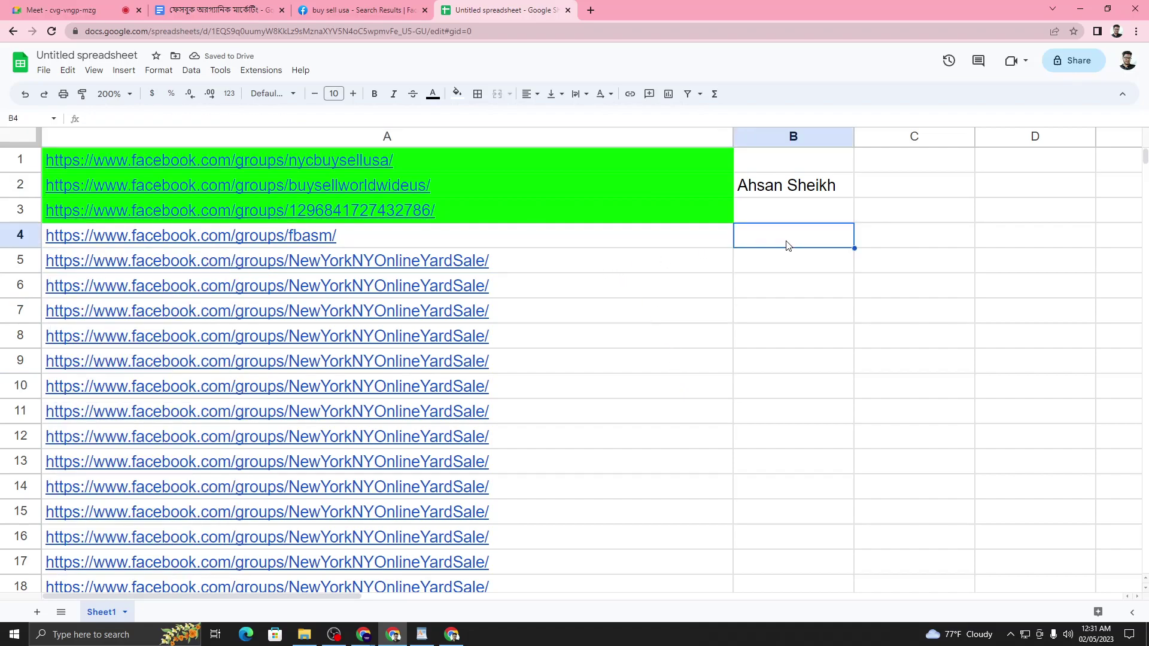
pyautogui.click(522, 239)
# - Fill A4:A6 orange and enter a team member's name in B5
pyautogui.moveTo(523, 241); pyautogui.dragTo(534, 285)
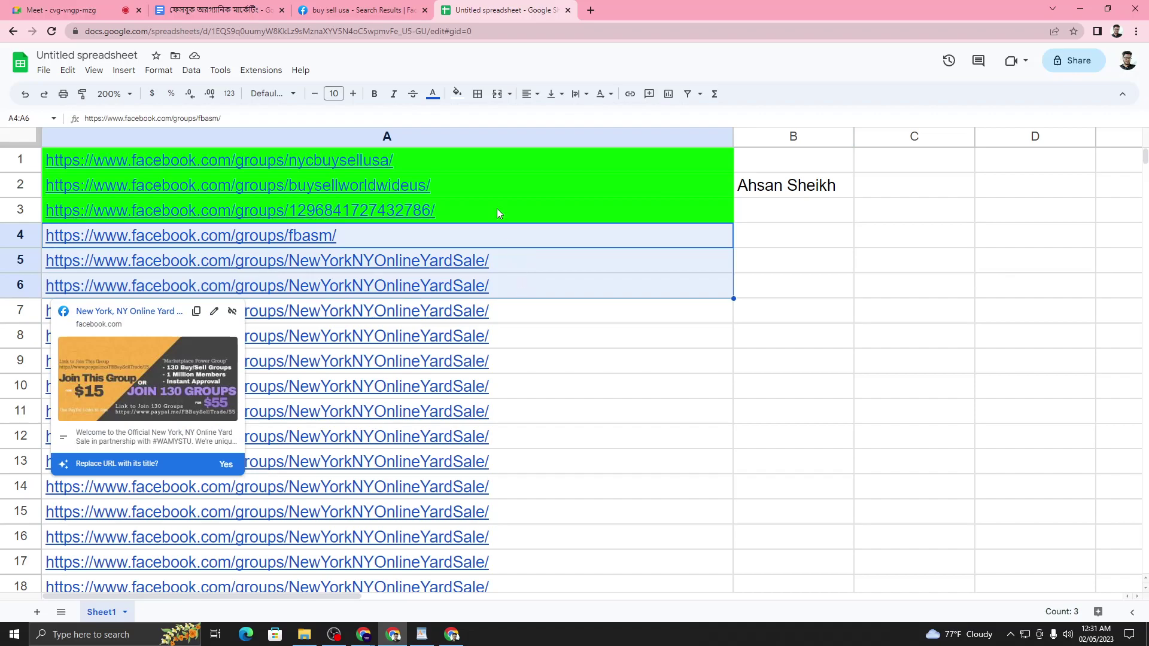
pyautogui.click(456, 94)
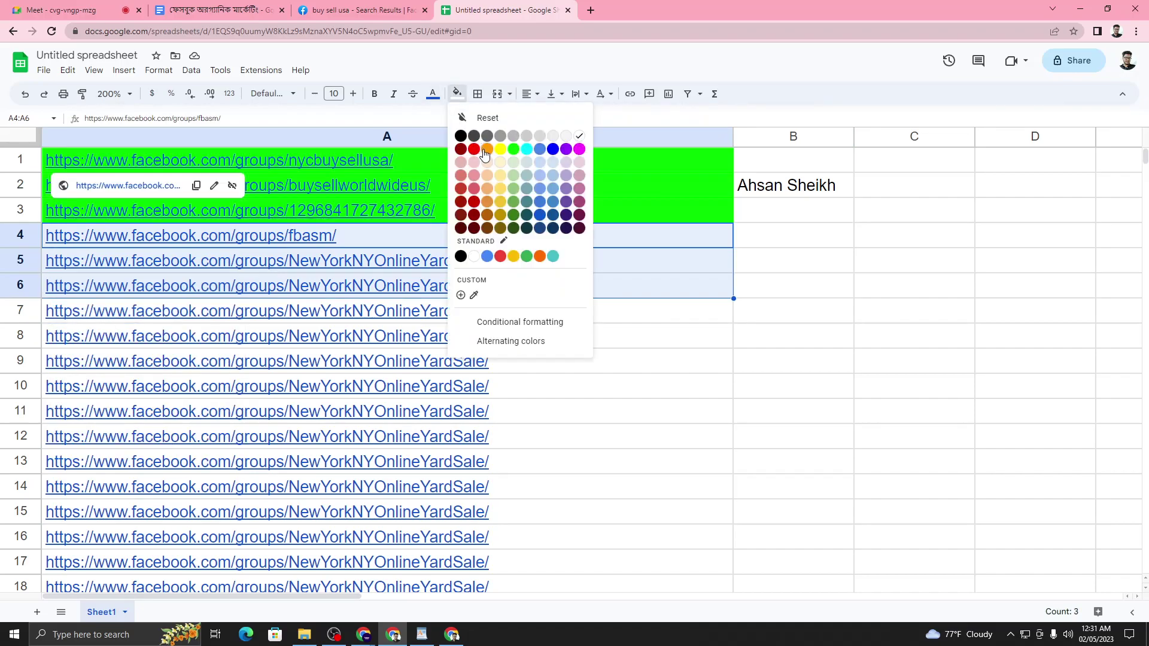
pyautogui.click(486, 150)
pyautogui.click(772, 258)
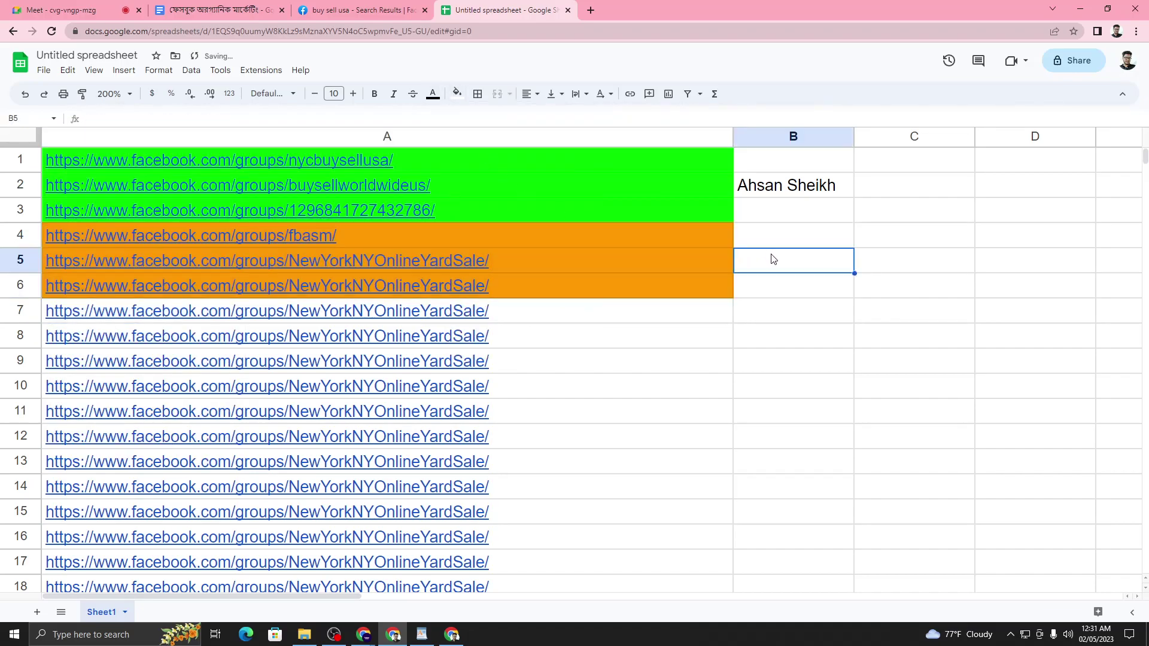
pyautogui.write('Ha')
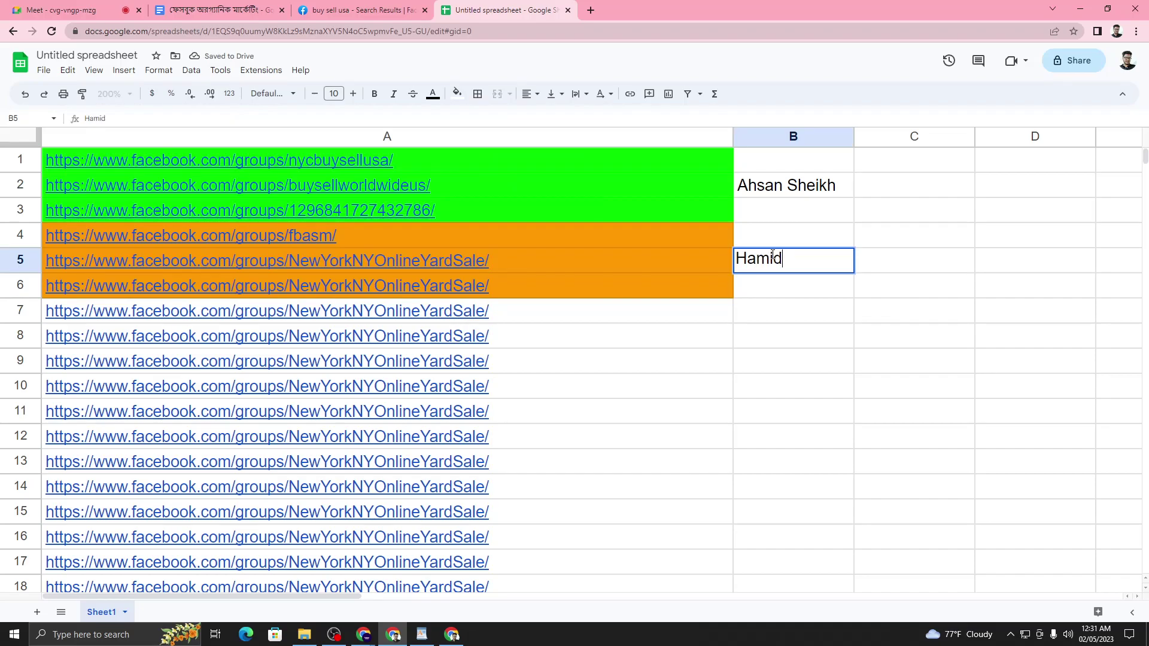
pyautogui.write('mid')
pyautogui.click(576, 387)
# - Fill A7:A10 magenta and enter another team member's name in B8
pyautogui.moveTo(509, 318); pyautogui.dragTo(547, 375)
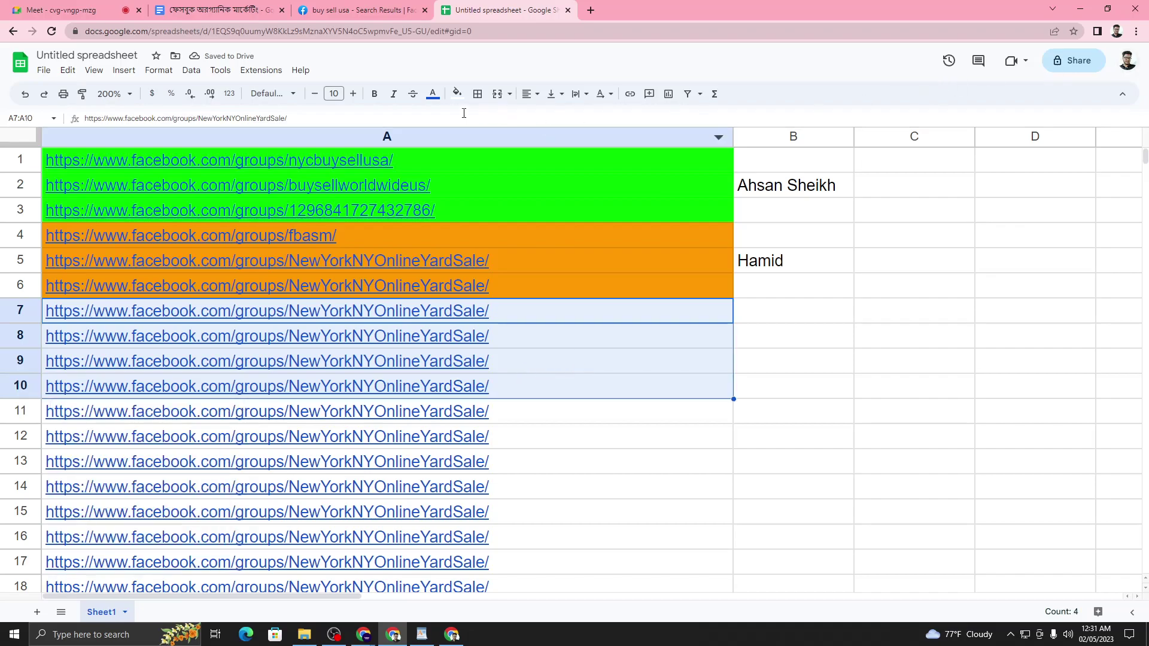
pyautogui.click(456, 93)
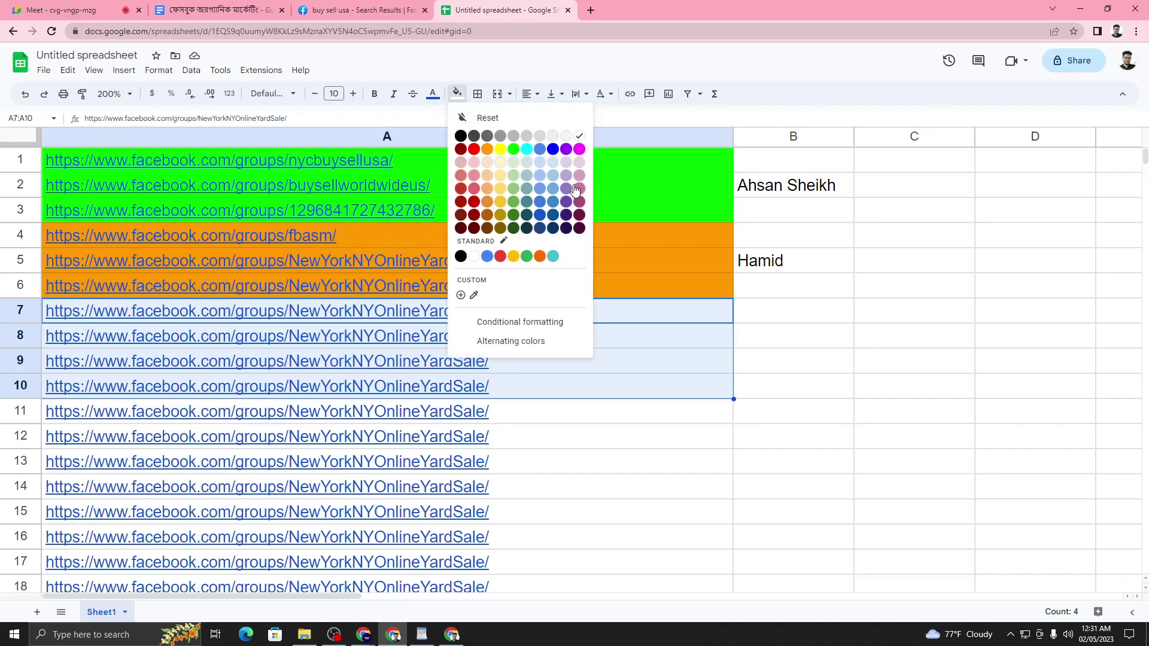
pyautogui.click(579, 149)
pyautogui.click(799, 348)
pyautogui.click(800, 346)
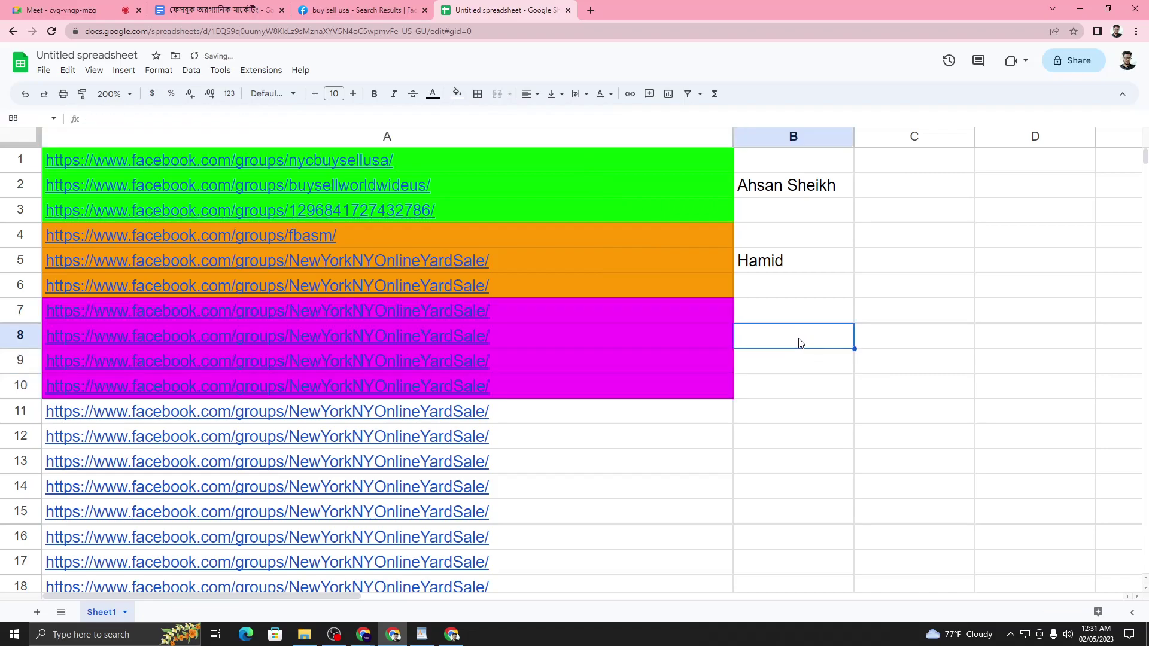
pyautogui.write('sumaiya')
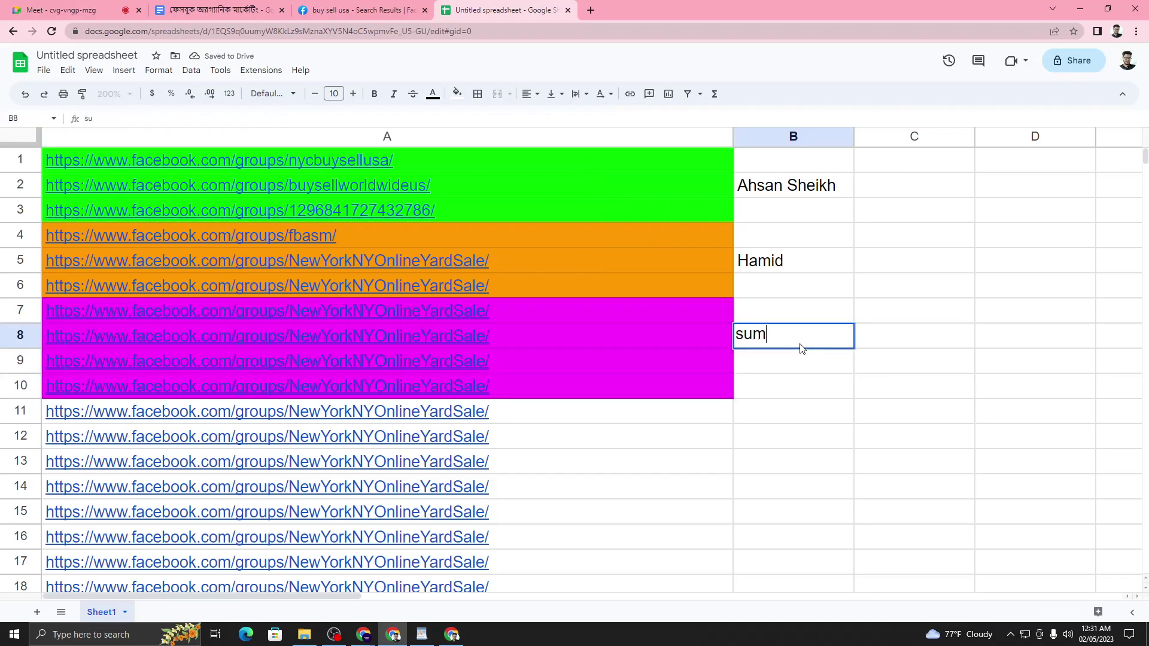
pyautogui.click(729, 462)
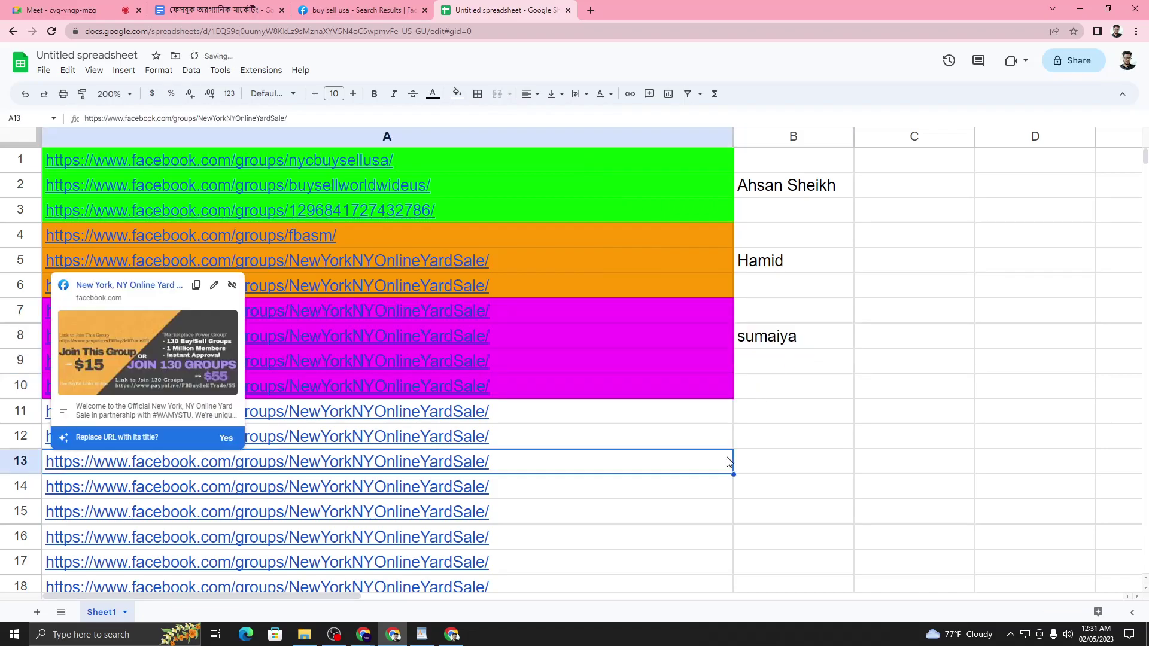
# - Review the assigned names in B2, B5 and B8
pyautogui.click(850, 449)
pyautogui.scroll(-3, 837, 385)
pyautogui.scroll(3, 835, 385)
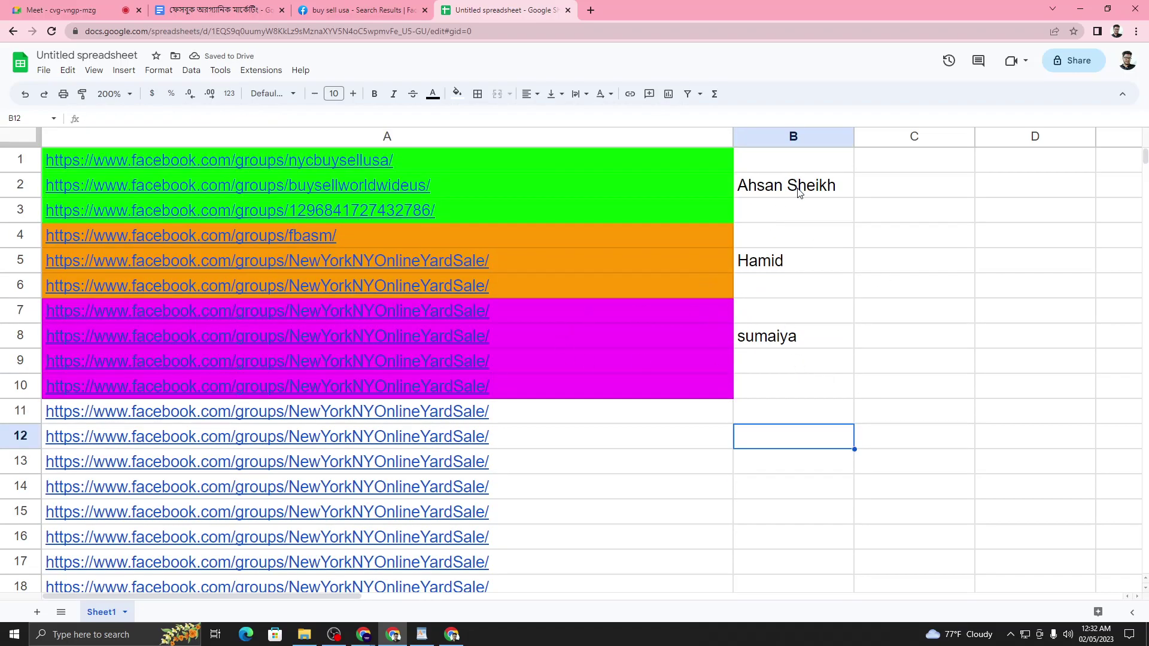
pyautogui.click(796, 184)
pyautogui.click(799, 268)
pyautogui.click(798, 336)
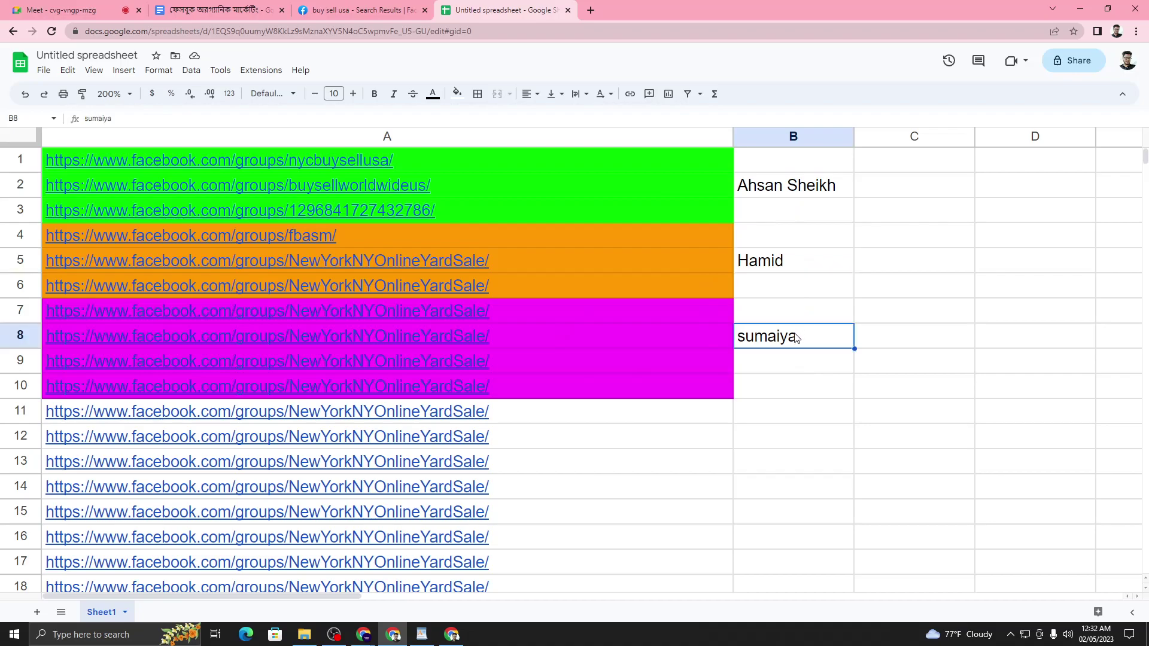
pyautogui.click(805, 268)
pyautogui.click(800, 197)
pyautogui.click(813, 338)
# - Check the Facebook search results, then the Meet call's in-call chat, and return to the spreadsheet
pyautogui.click(803, 438)
pyautogui.click(369, 10)
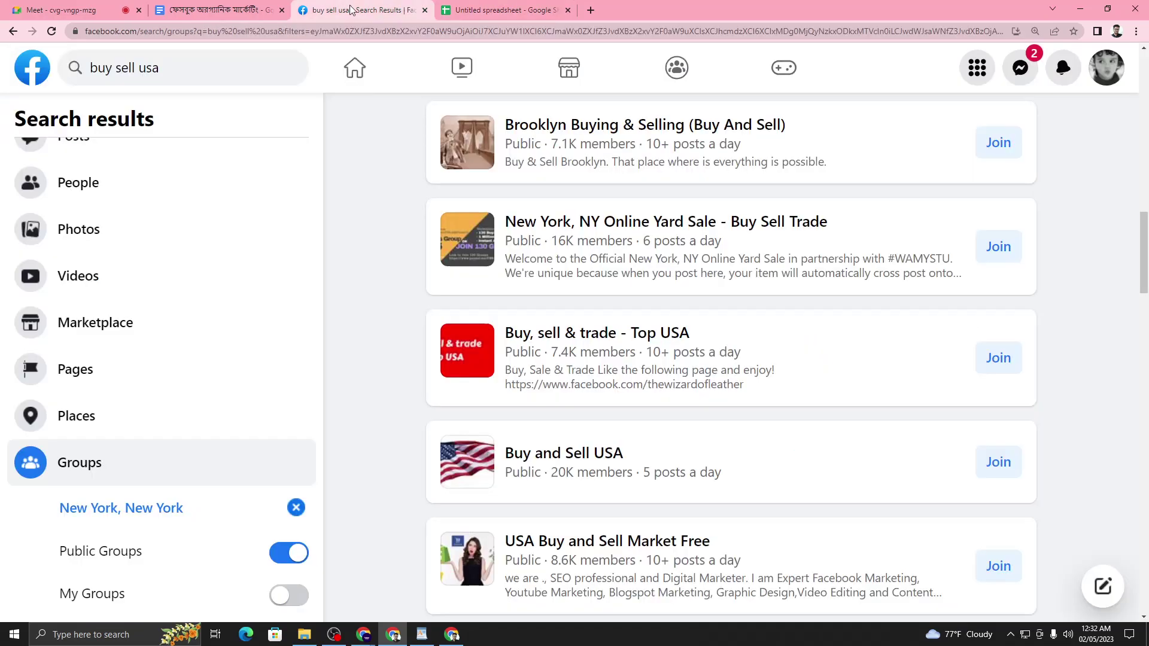
pyautogui.click(73, 7)
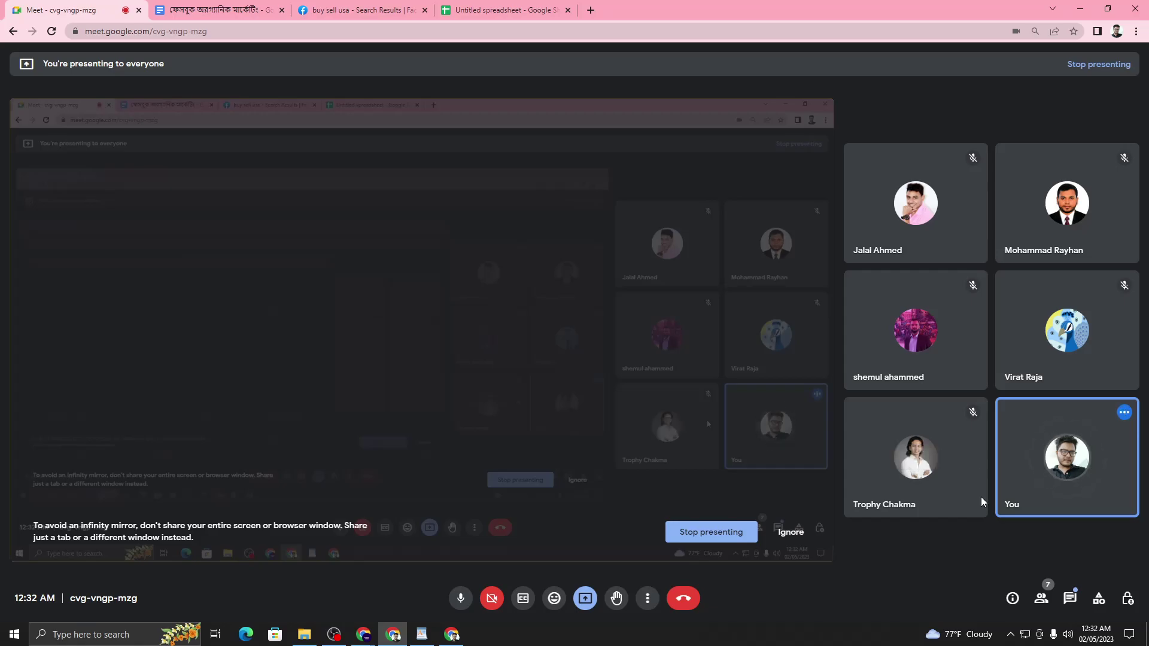
pyautogui.click(1070, 599)
pyautogui.click(1071, 600)
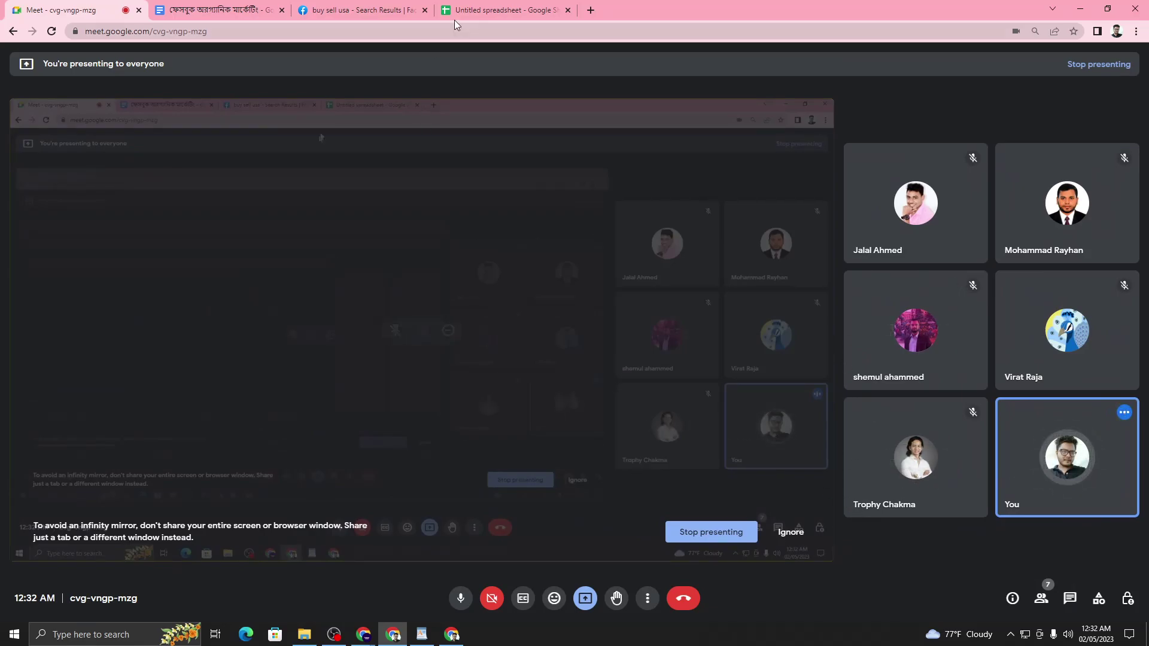
pyautogui.click(473, 10)
# - Review the names in B2, B5, B8 and the magenta links in A7 to A10
pyautogui.click(813, 193)
pyautogui.click(793, 264)
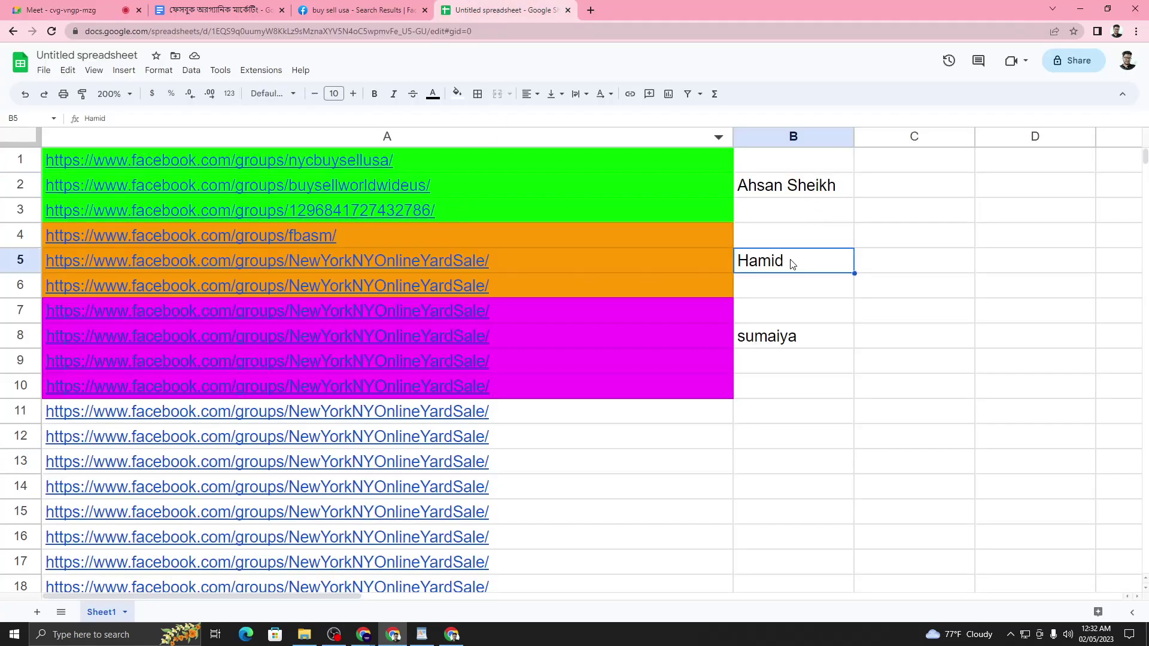
pyautogui.click(789, 347)
pyautogui.click(565, 347)
pyautogui.click(591, 379)
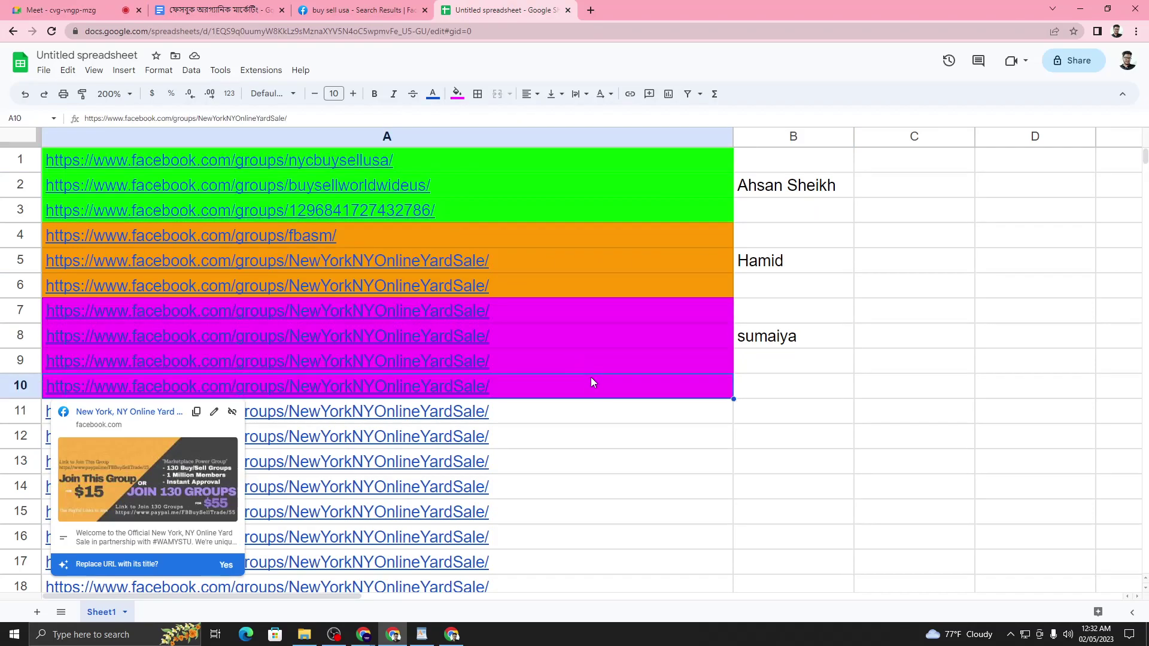
pyautogui.click(633, 364)
pyautogui.click(628, 340)
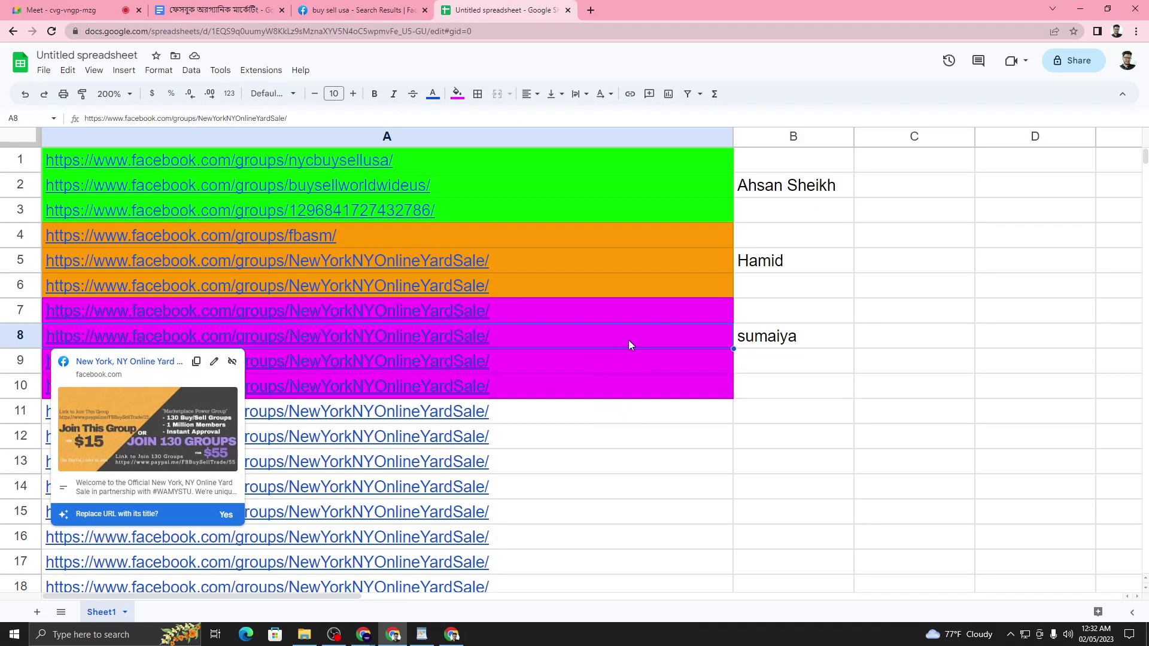
pyautogui.click(644, 313)
# - Dismiss the link preview and recheck B3, B5 and the links in A9 and A10
pyautogui.click(943, 294)
pyautogui.click(829, 216)
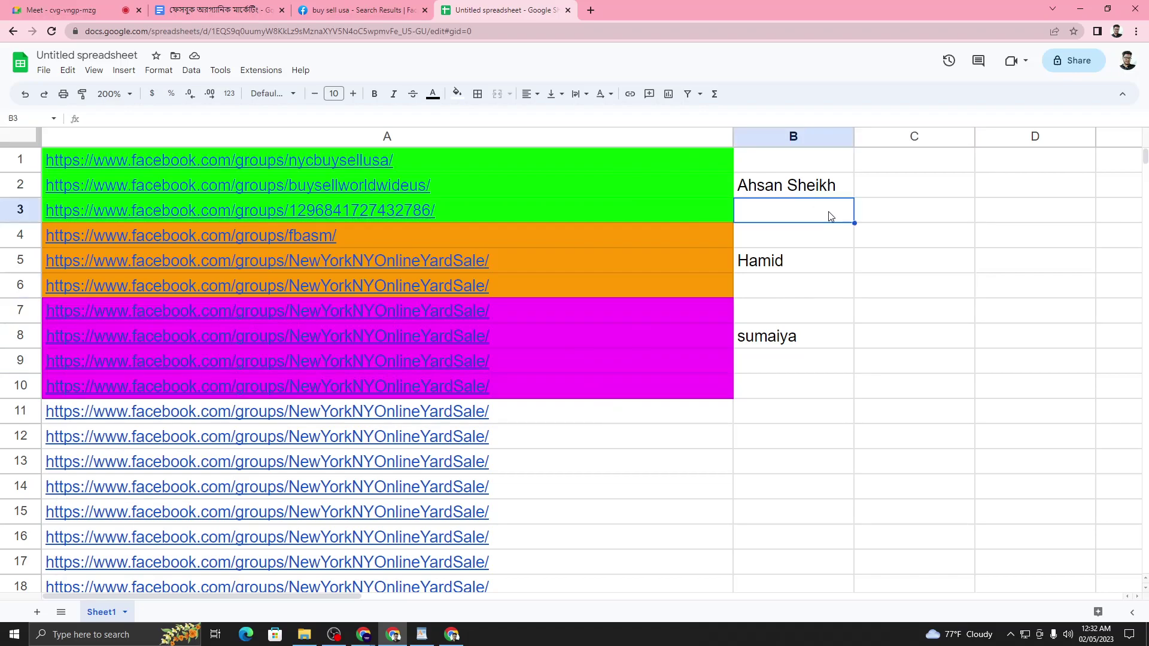
pyautogui.click(824, 261)
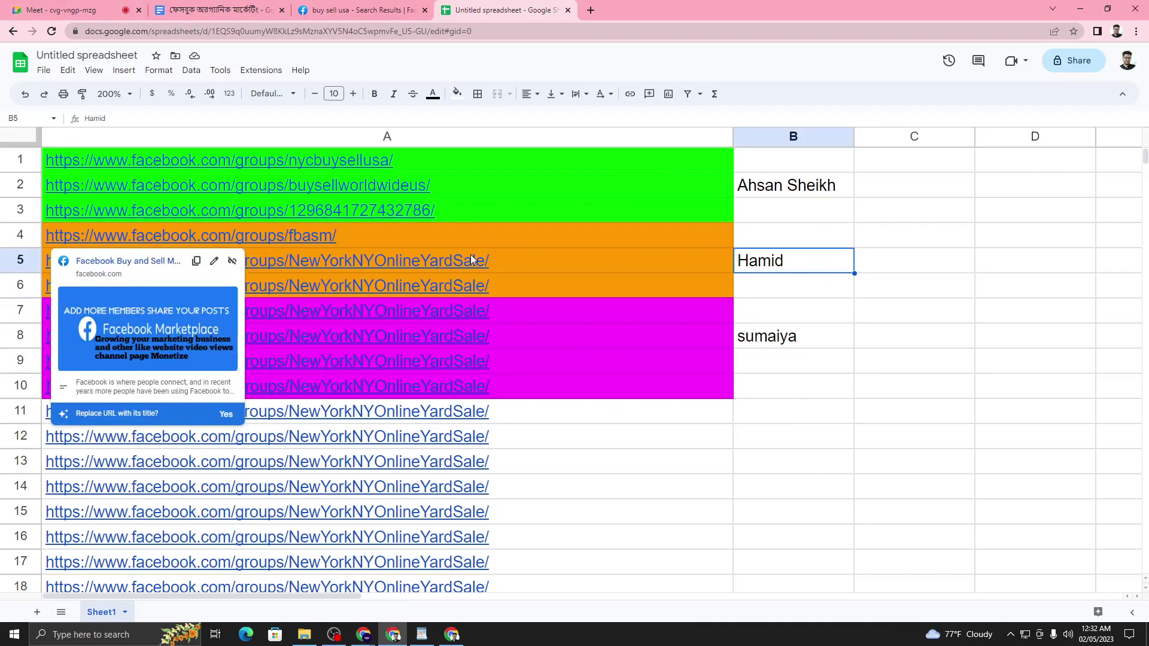
pyautogui.click(663, 364)
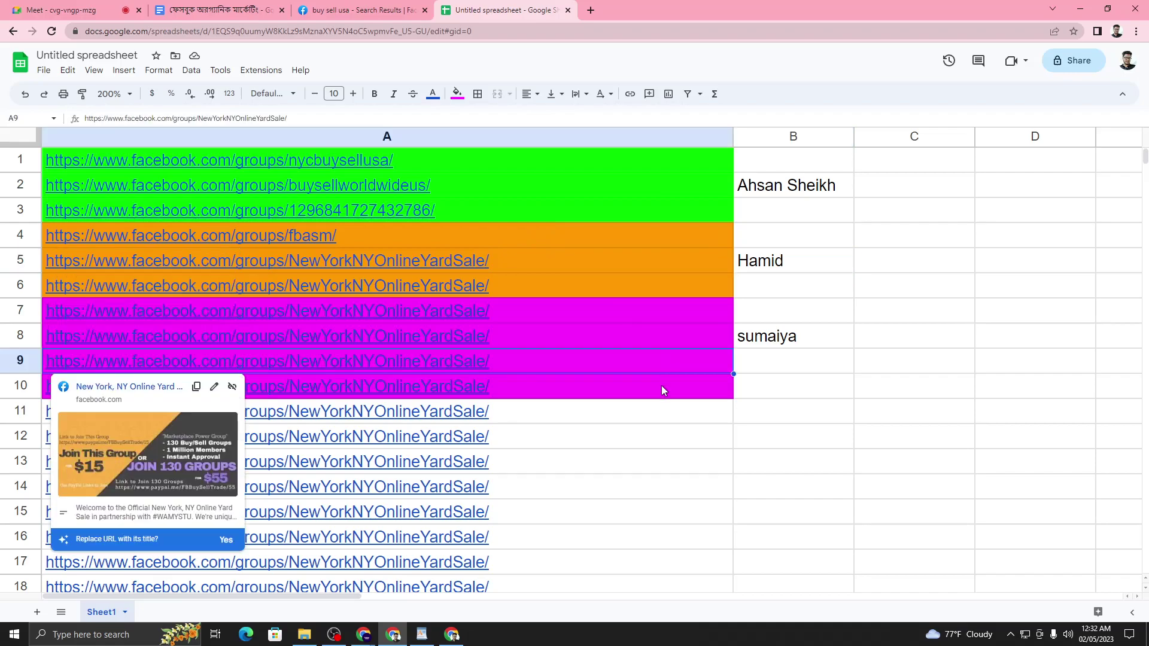
pyautogui.click(662, 385)
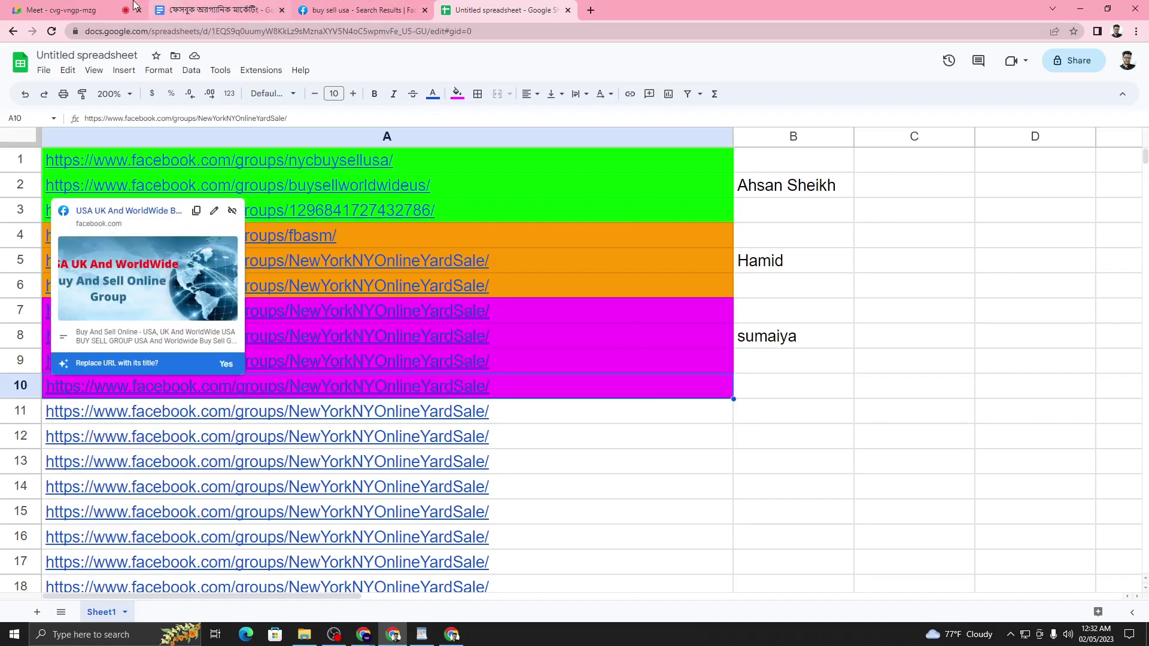
# - Bring up the Facebook organic marketing document and highlight its Delivery Report line
pyautogui.click(423, 634)
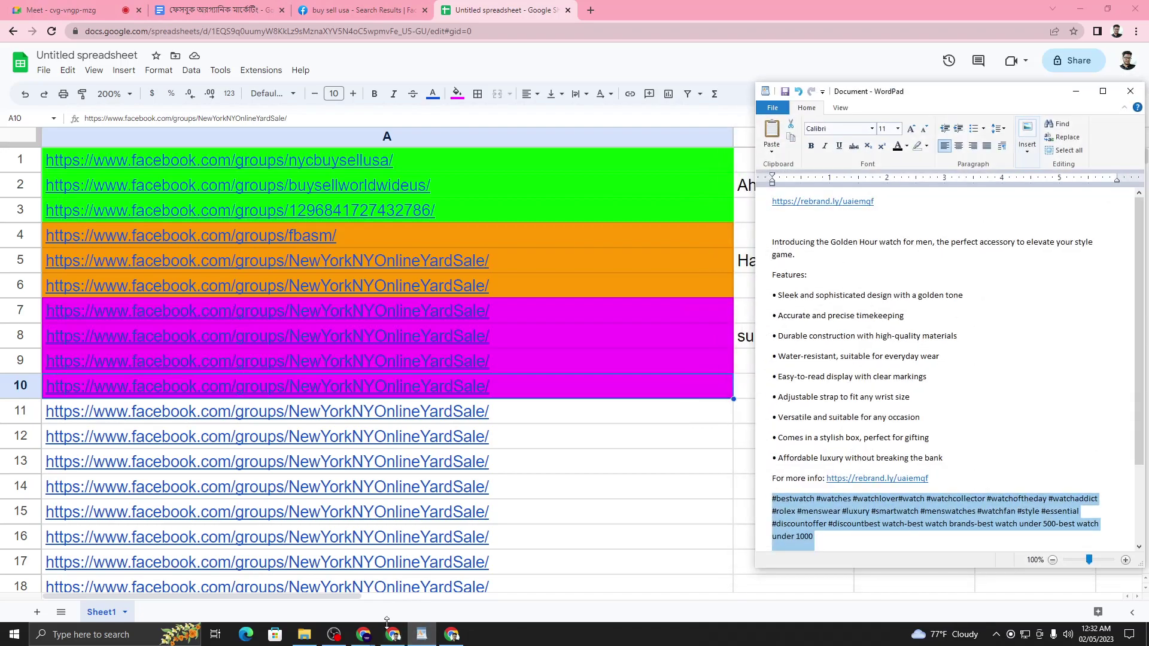
pyautogui.click(239, 10)
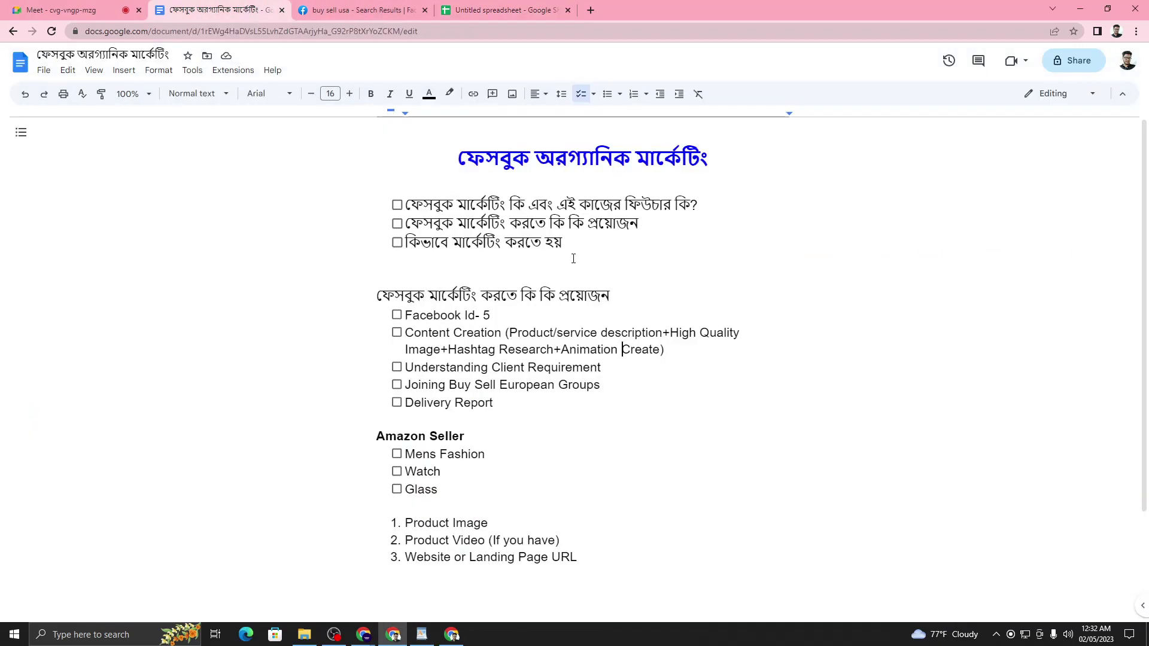
pyautogui.scroll(-2, 560, 369)
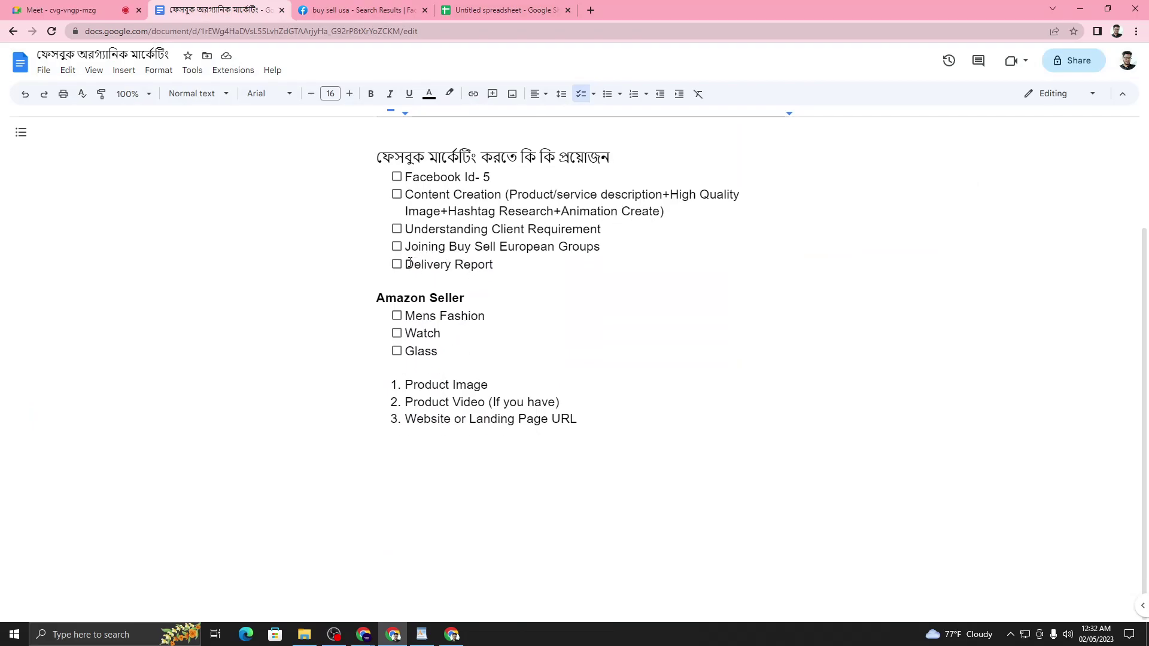
pyautogui.moveTo(409, 263); pyautogui.dragTo(500, 265)
pyautogui.click(500, 264)
pyautogui.tripleClick(424, 266)
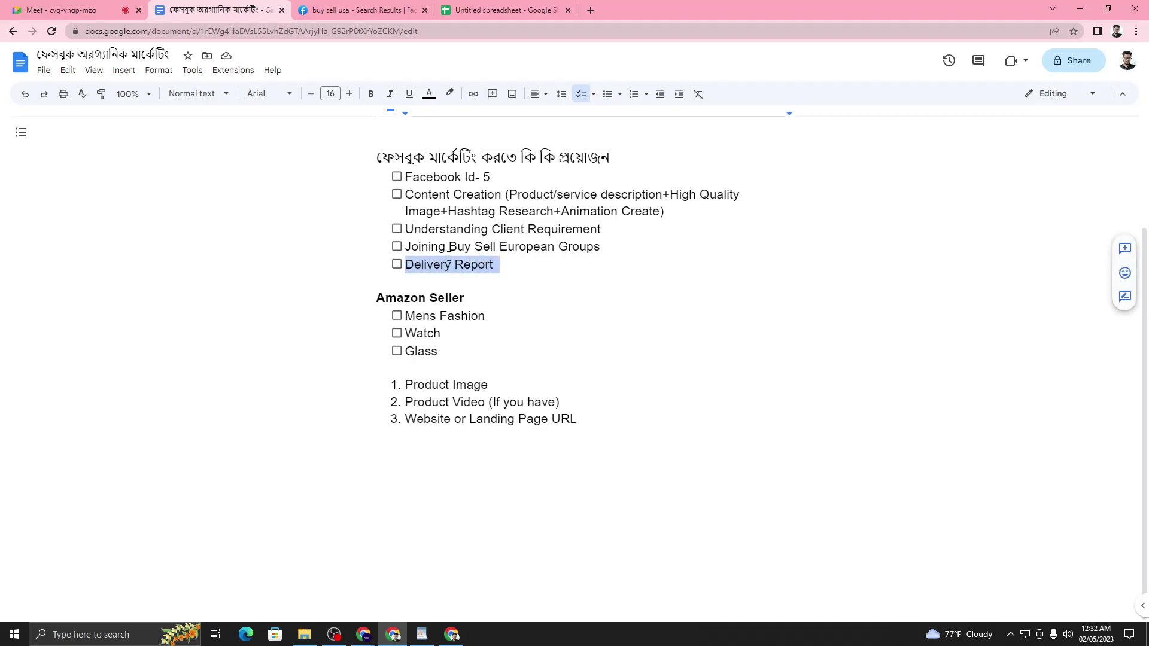
pyautogui.click(494, 279)
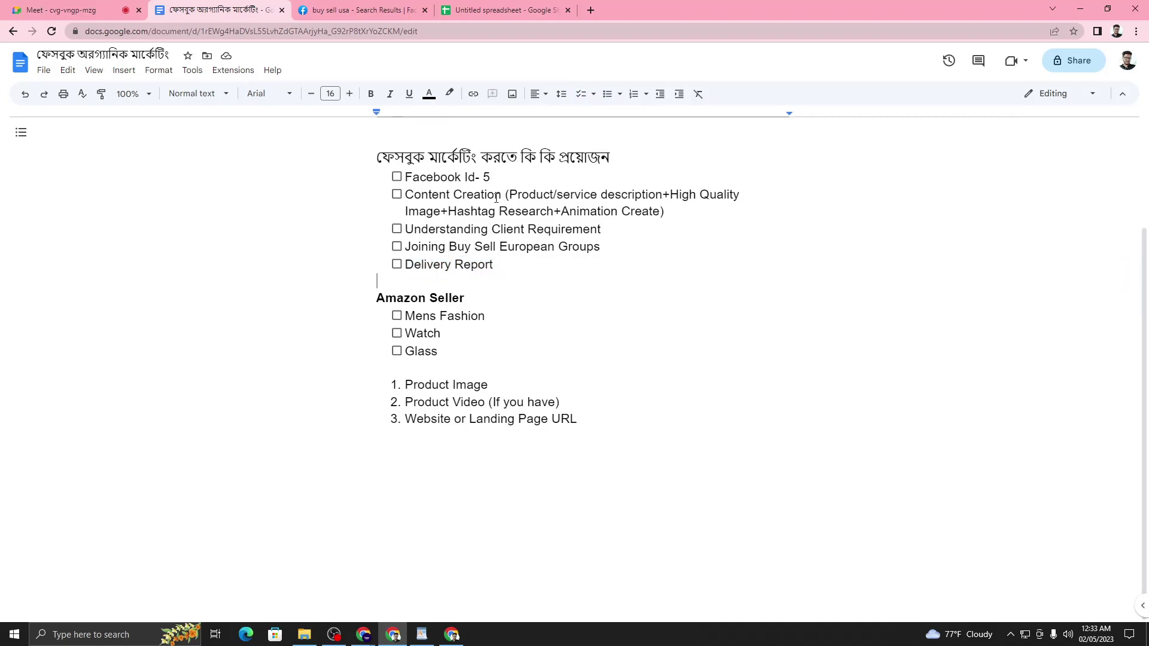
# - Highlight the Watch item, then return to the Google Meet call with Ctrl+1
pyautogui.moveTo(406, 333); pyautogui.dragTo(448, 334)
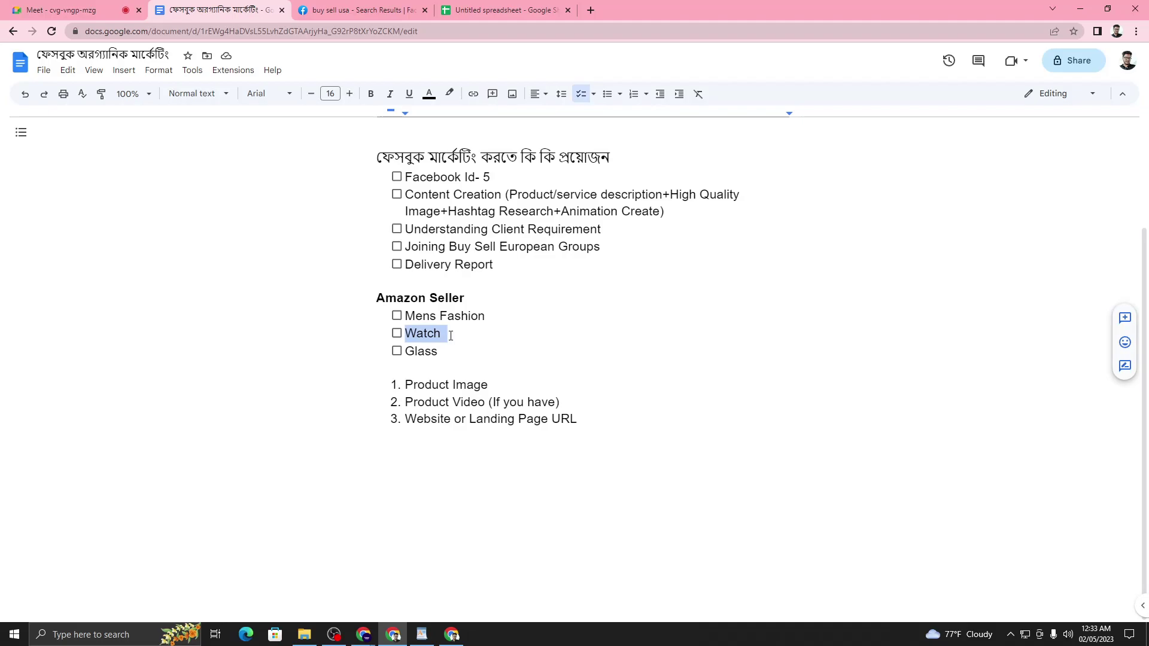
pyautogui.click(449, 334)
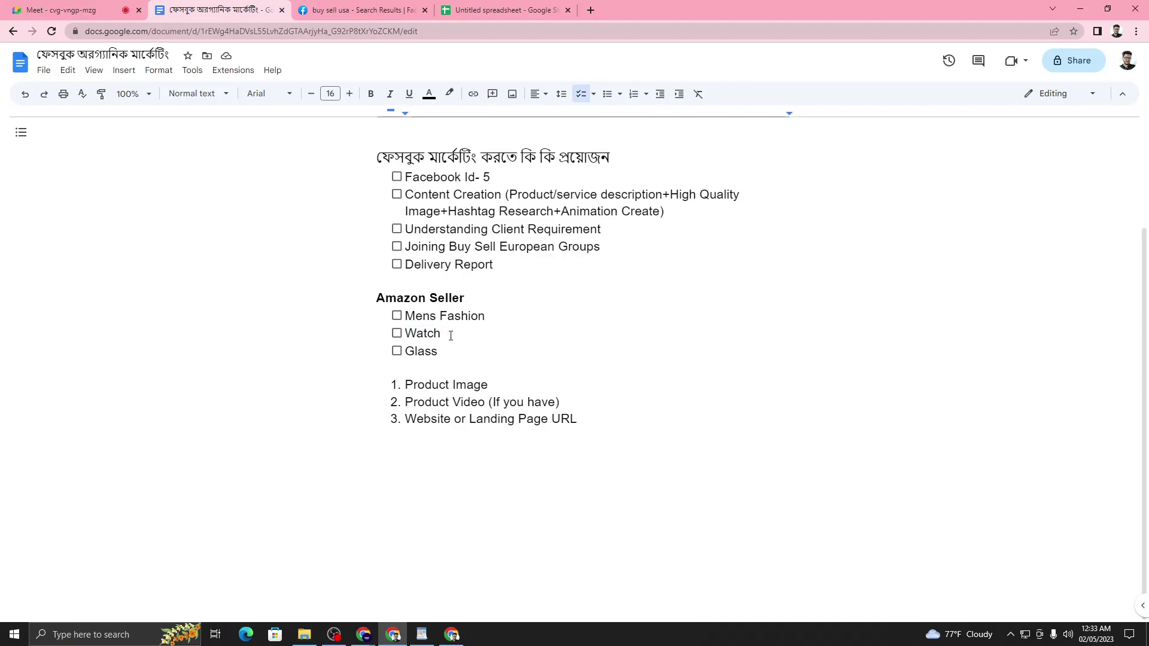
pyautogui.scroll(1, 450, 336)
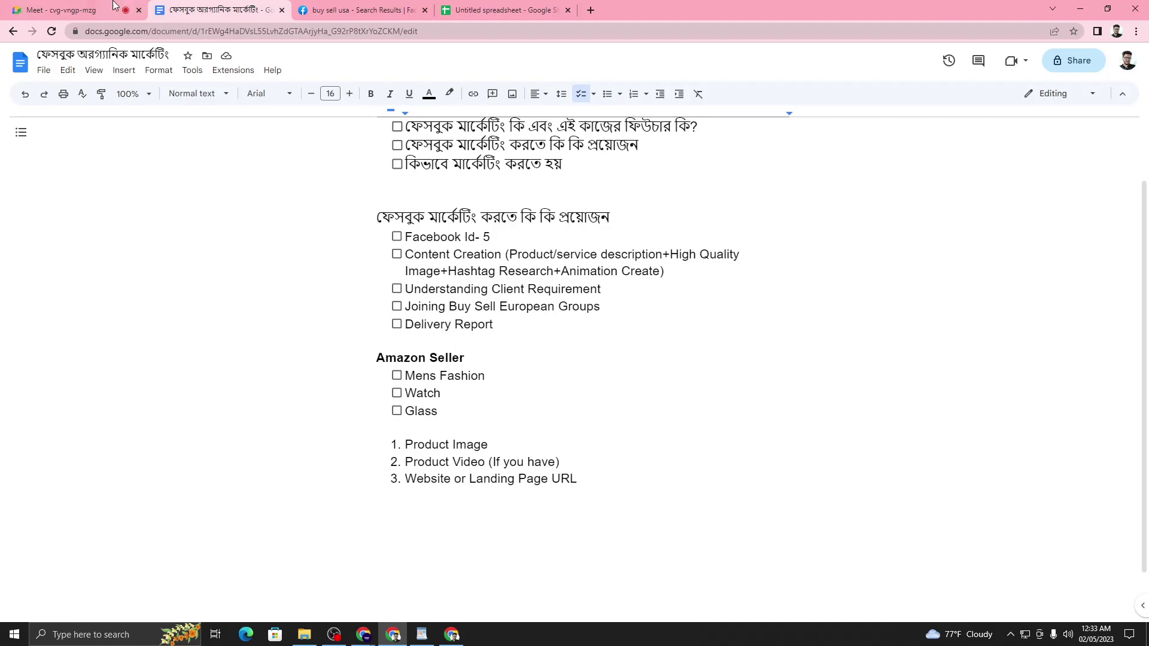
pyautogui.hotkey('ctrl', '1')
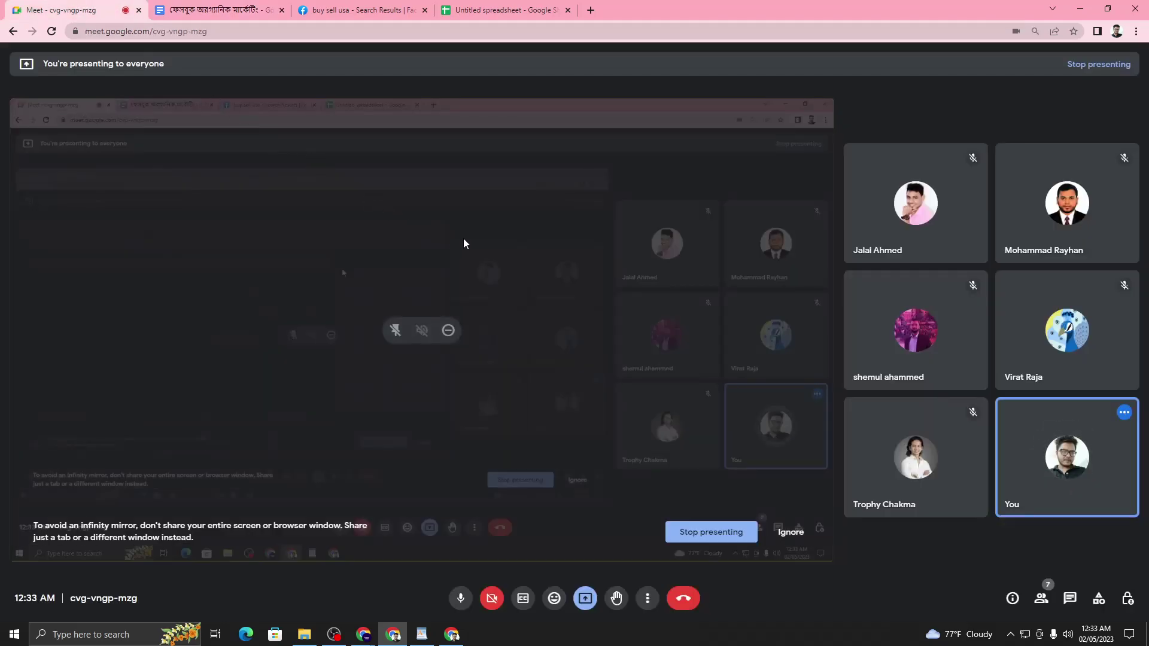